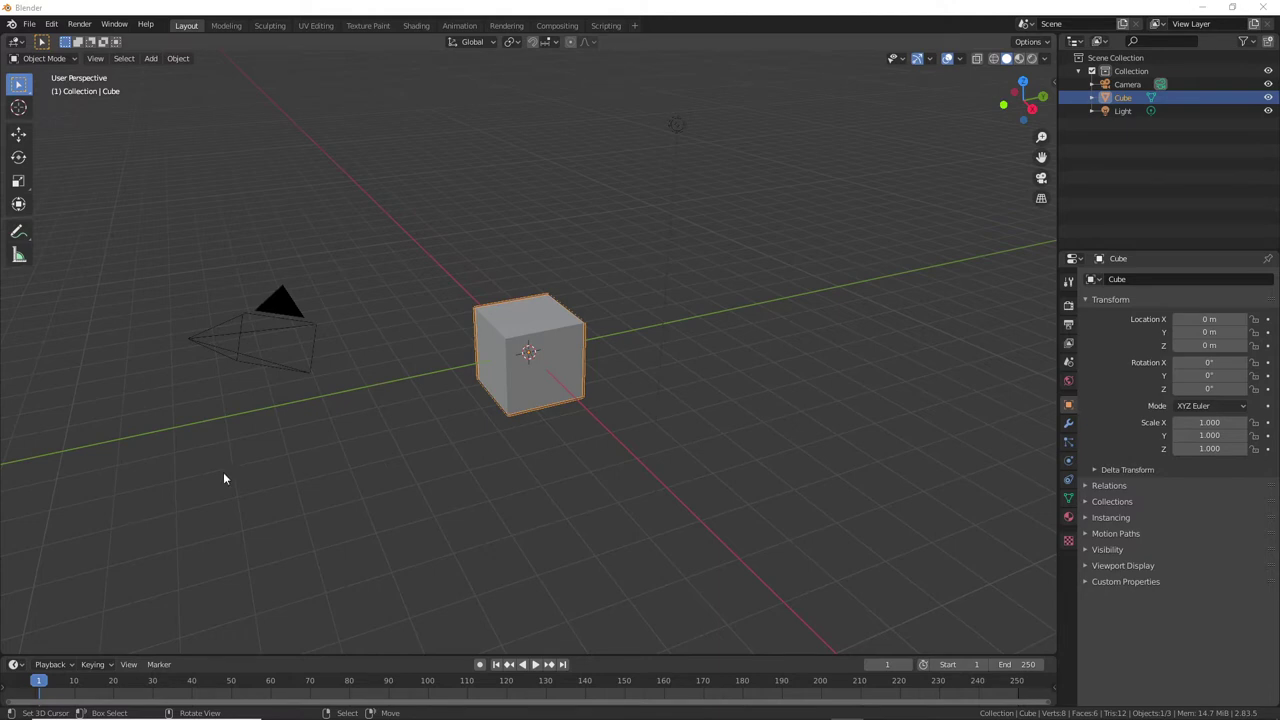
Narrow the Blender window beside the desktop and drop Female04 (accessories).blend onto the viewport
left_click(596, 17)
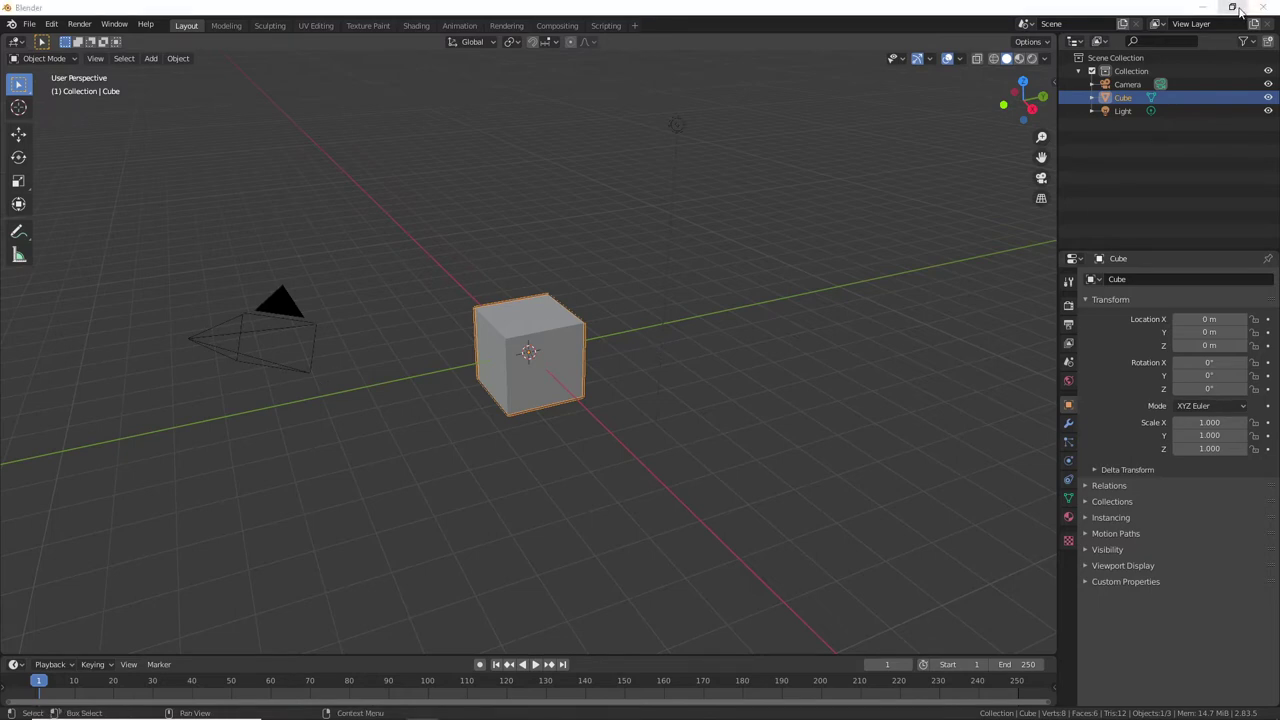
key("alt+Tab")
left_click_drag(1274, 152, 1112, 152)
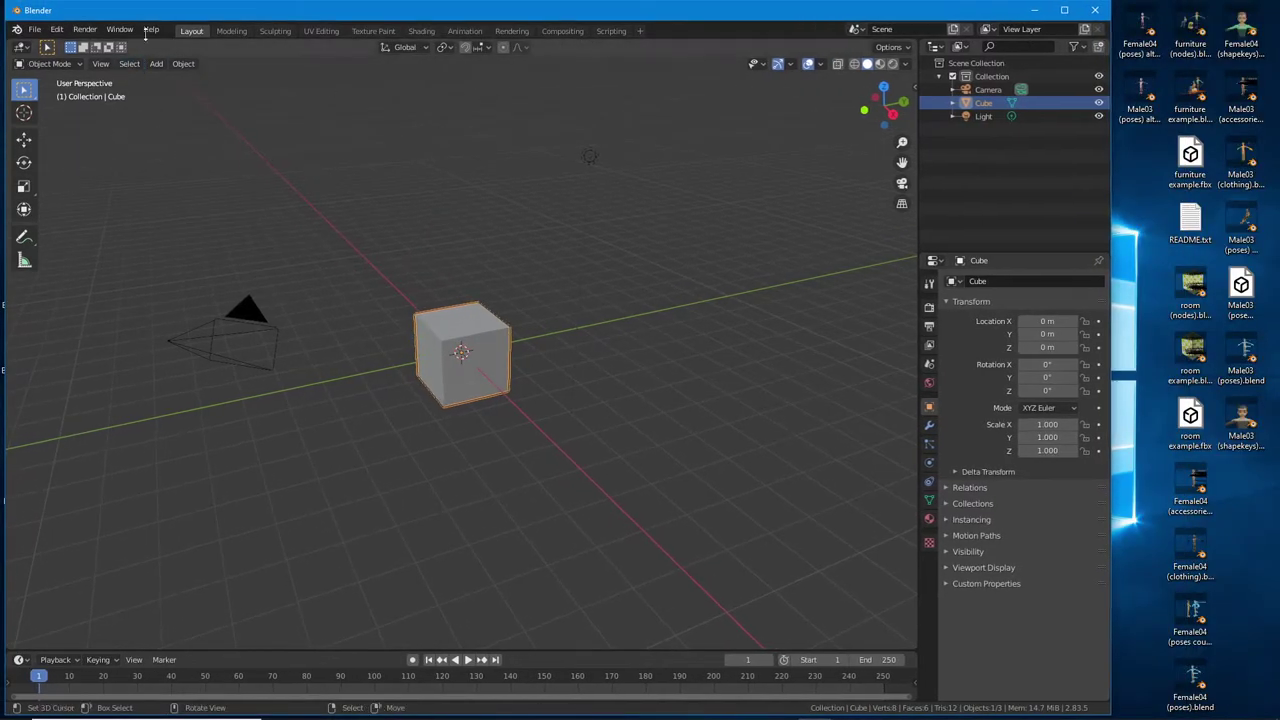
left_click_drag(2, 392, 0, 437)
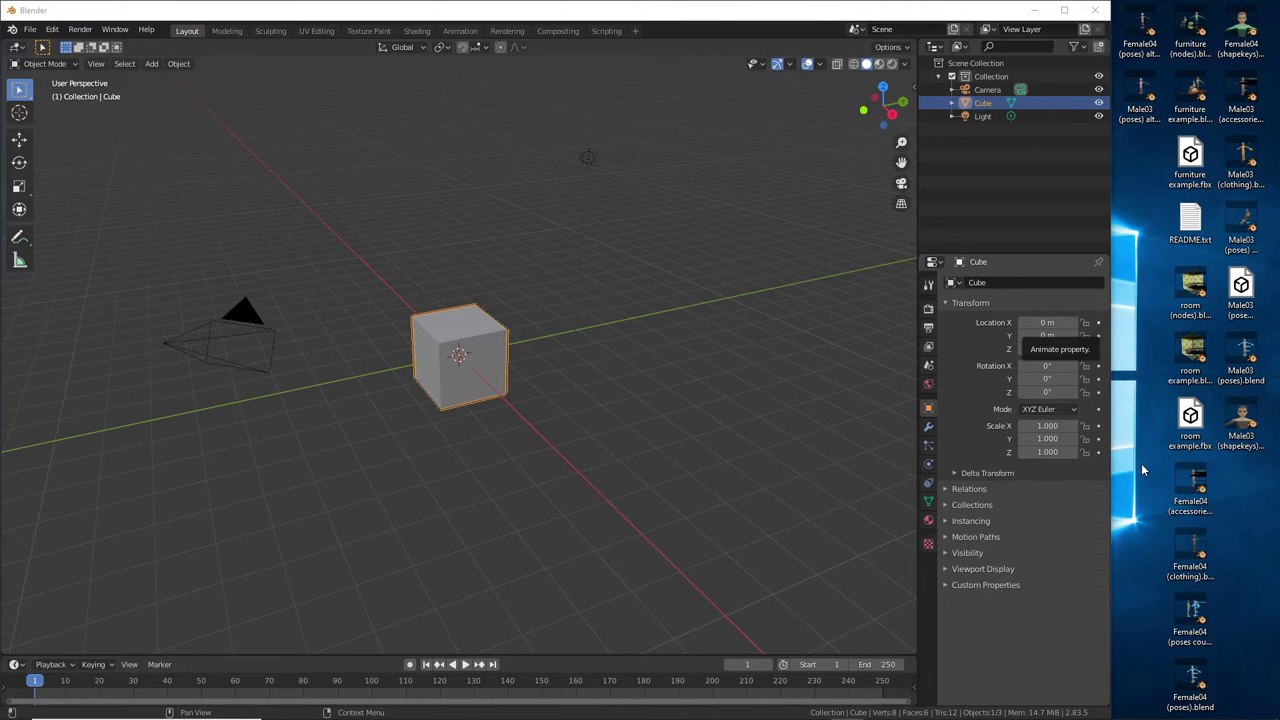
left_click_drag(1186, 488, 677, 387)
left_click_drag(676, 381, 676, 379)
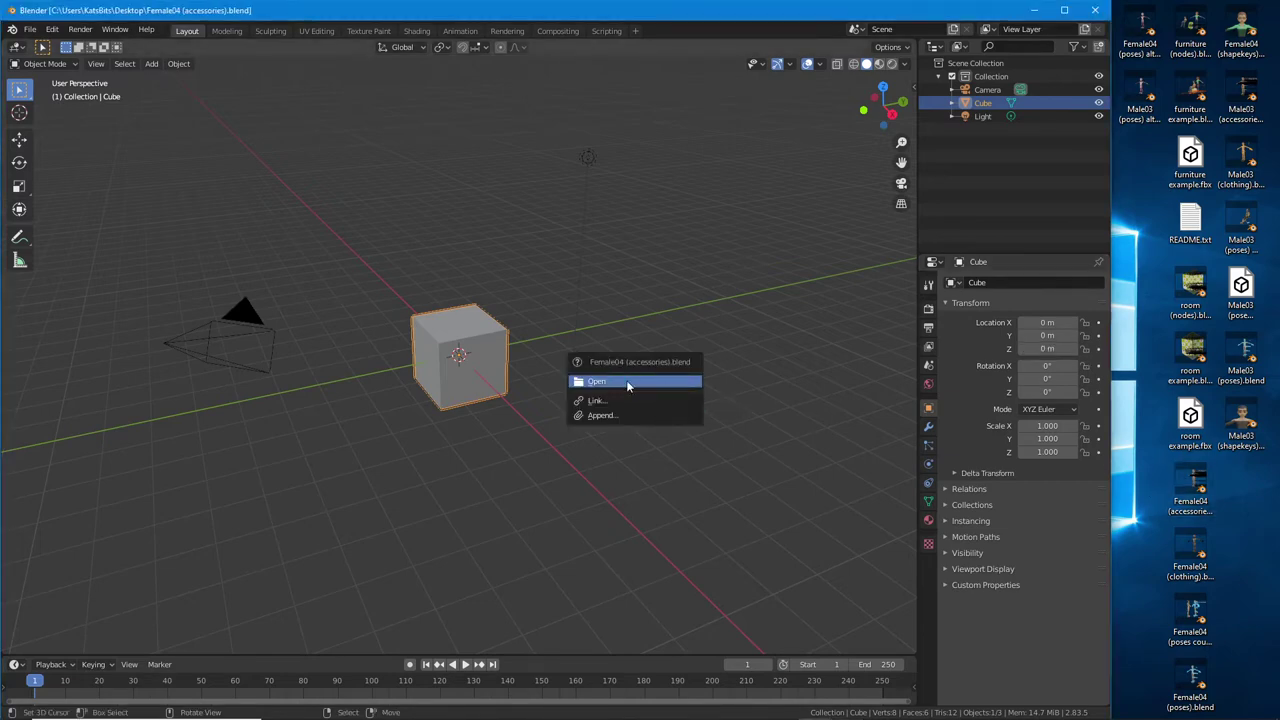
Open the dropped Female04 (accessories).blend and orbit around the character and its leg bones
left_click(627, 384)
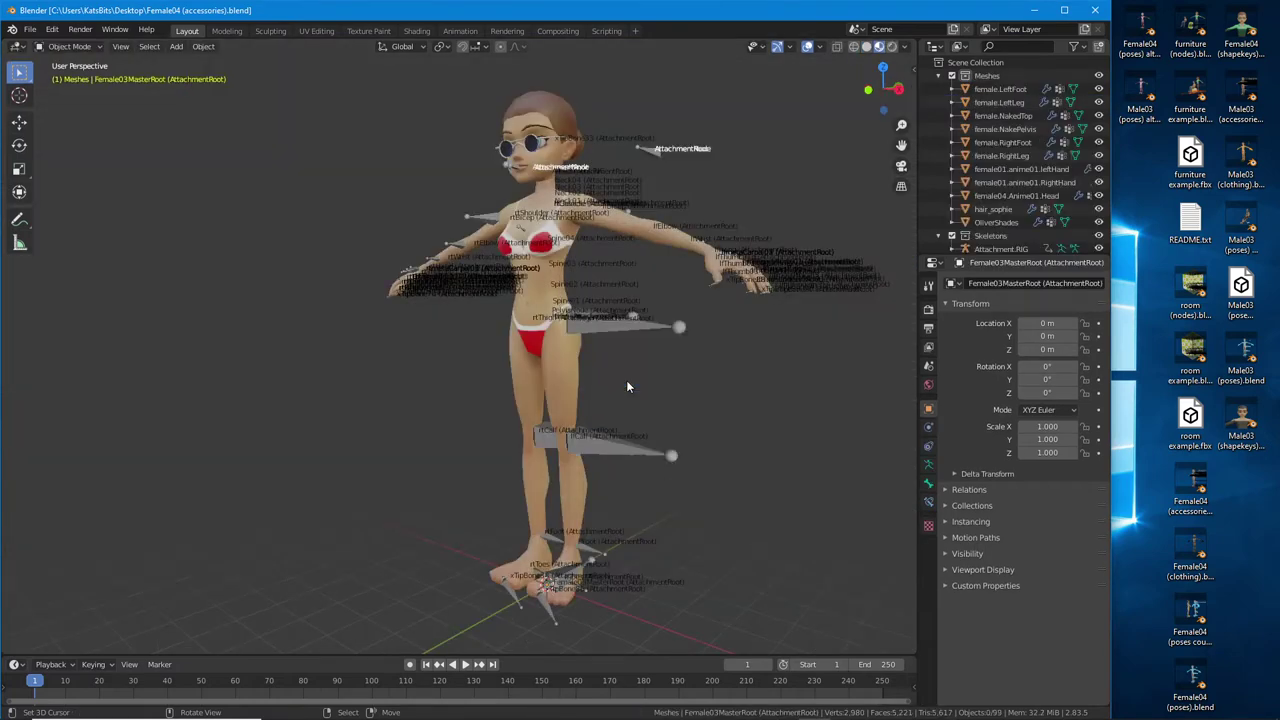
middle_click_drag(627, 386, 337, 371)
left_click(644, 459)
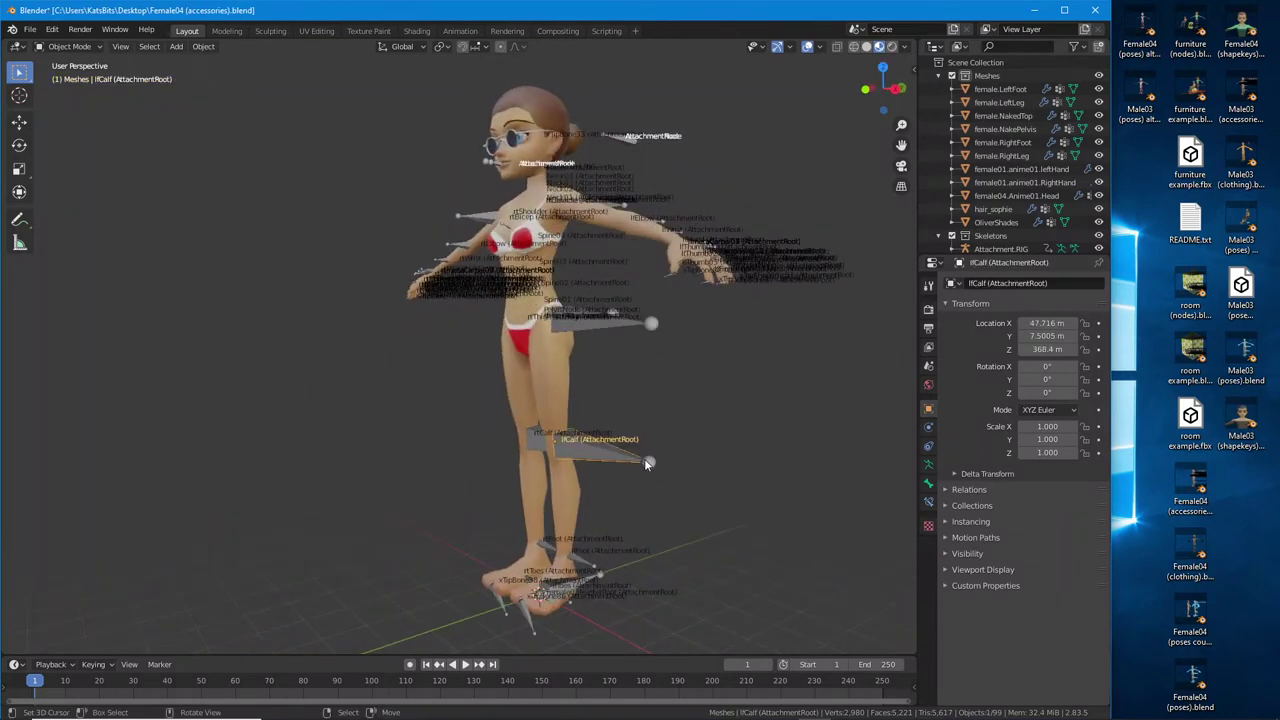
left_click(638, 322)
middle_click_drag(638, 322, 450, 360)
scroll(455, 387, "up", 2)
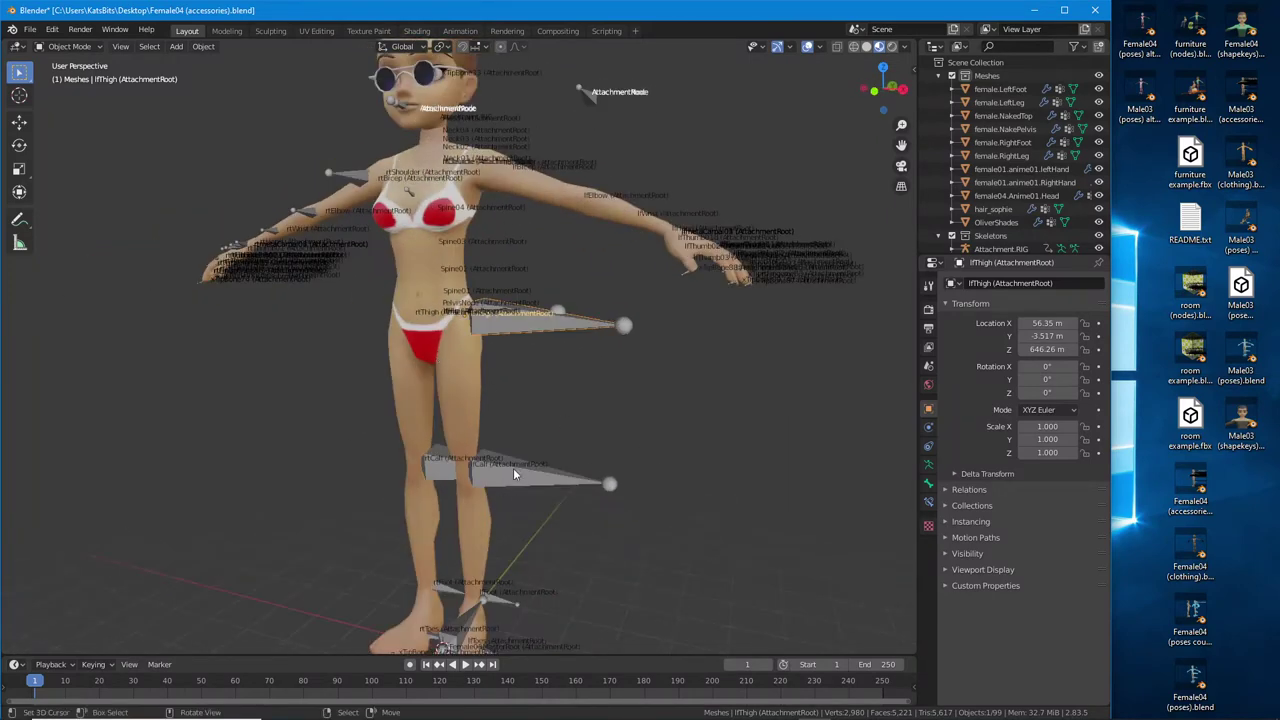
middle_click_drag(516, 487, 480, 505)
scroll(464, 610, "up", 4)
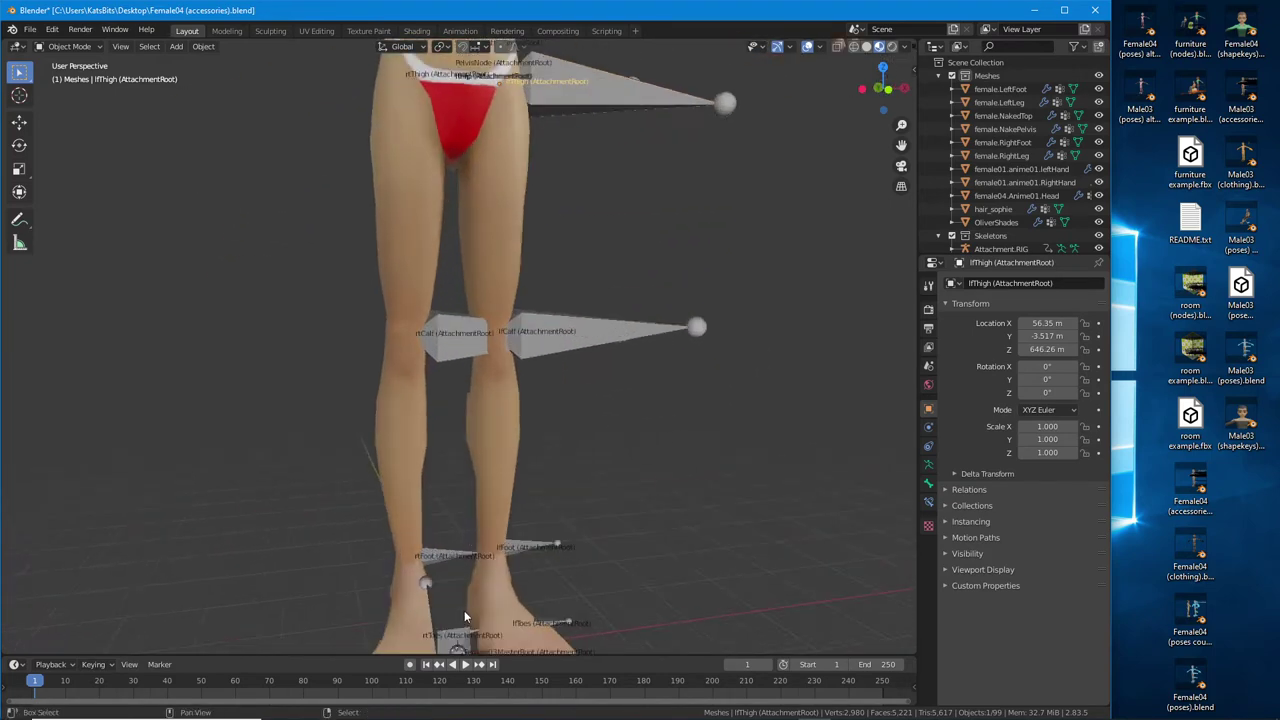
middle_click_drag(464, 610, 530, 370)
Select the Female03MasterRoot bone, frame the legs and hips, and open Viewport Overlays
left_click(673, 394)
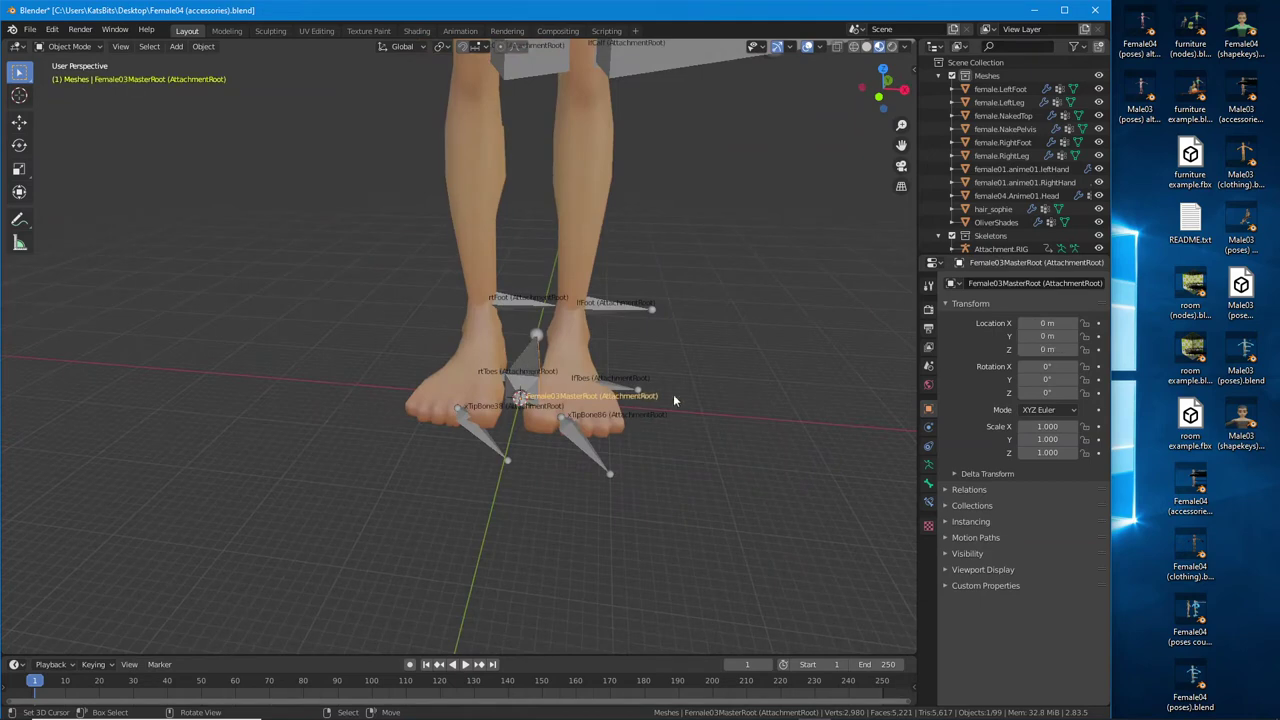
middle_click_drag(673, 394, 516, 466)
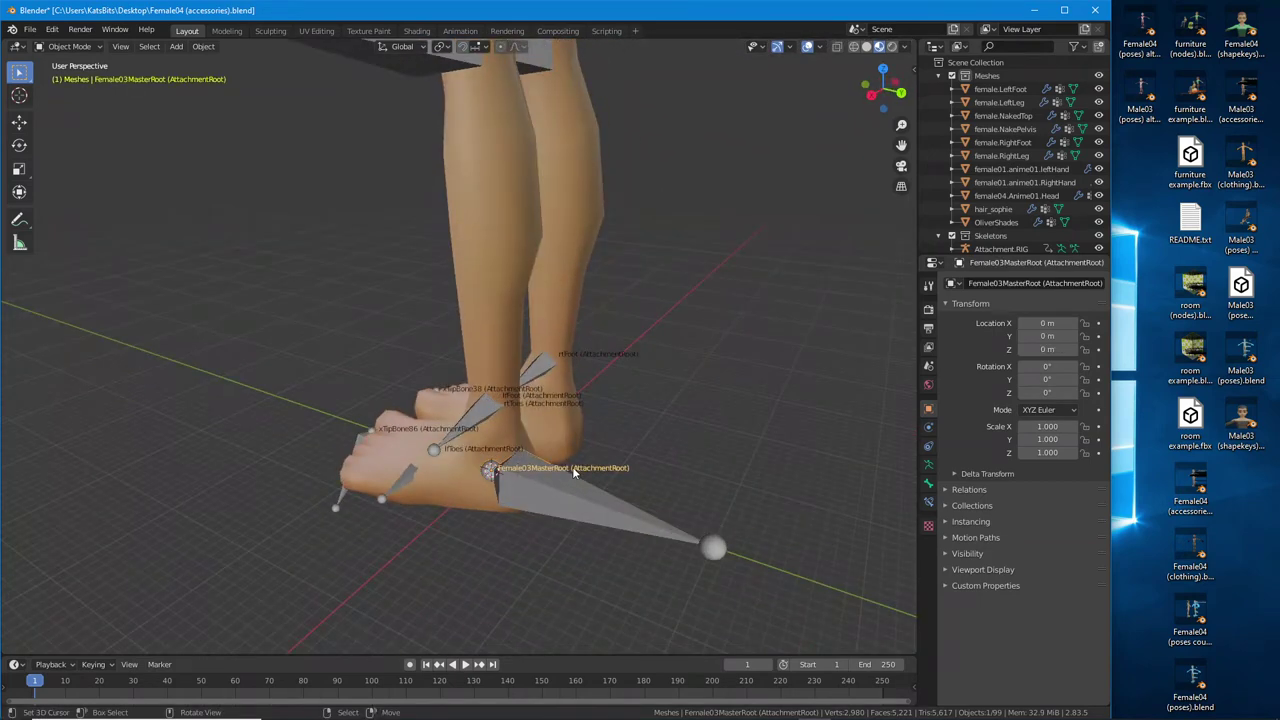
middle_click_drag(425, 452, 587, 408)
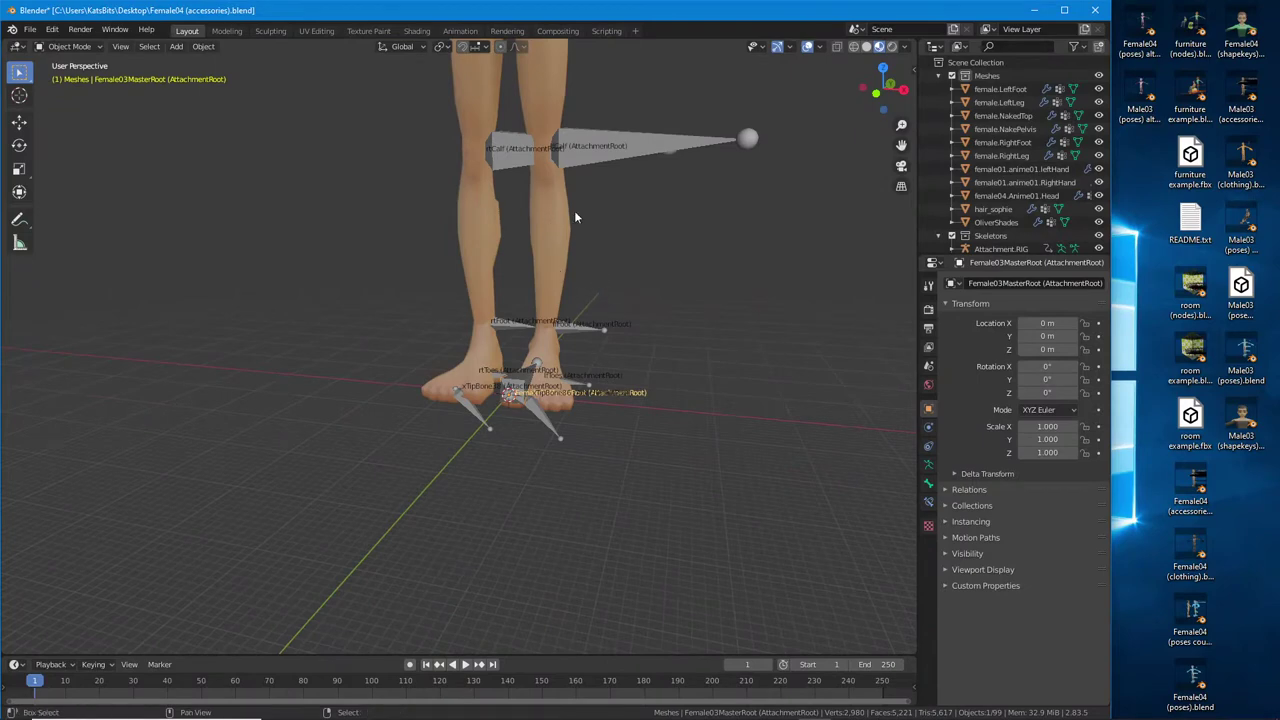
middle_click_drag(571, 209, 531, 395, "shift")
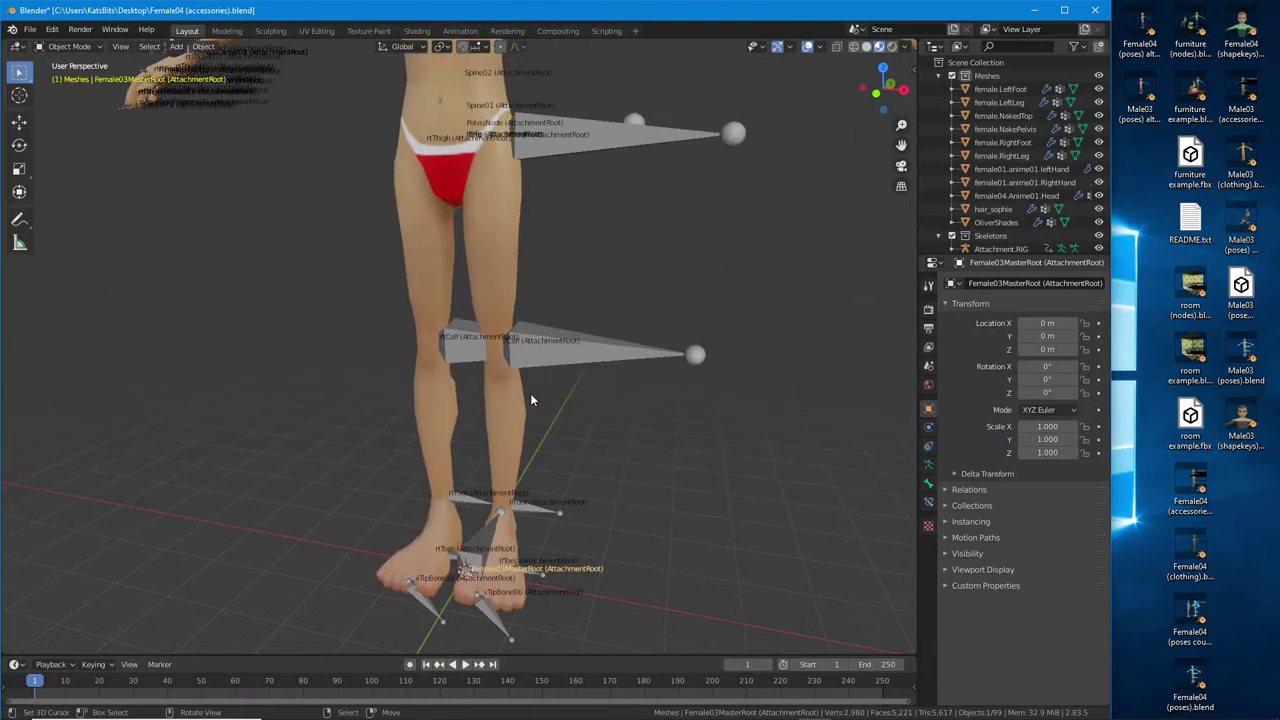
mouse_move(350, 418)
middle_mouse_down()
mouse_move(379, 405)
mouse_move(357, 407)
middle_mouse_up()
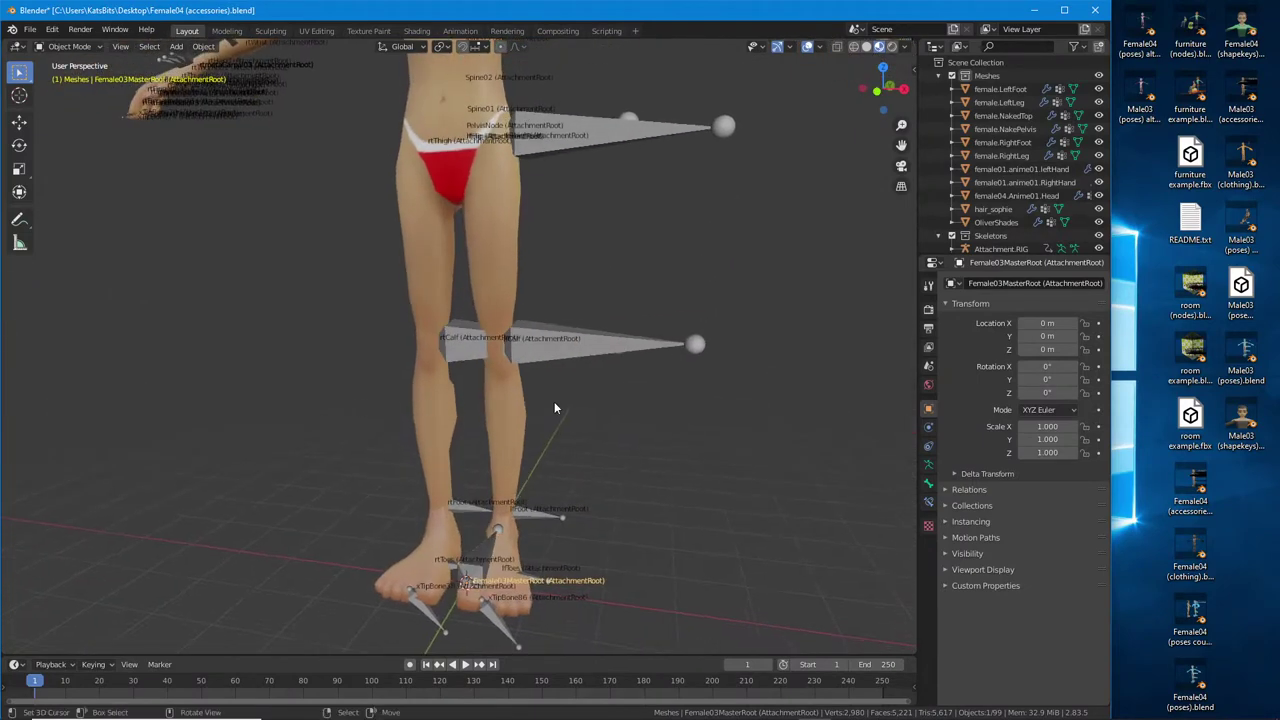
middle_click_drag(554, 401, 474, 415, "shift")
left_click(821, 47)
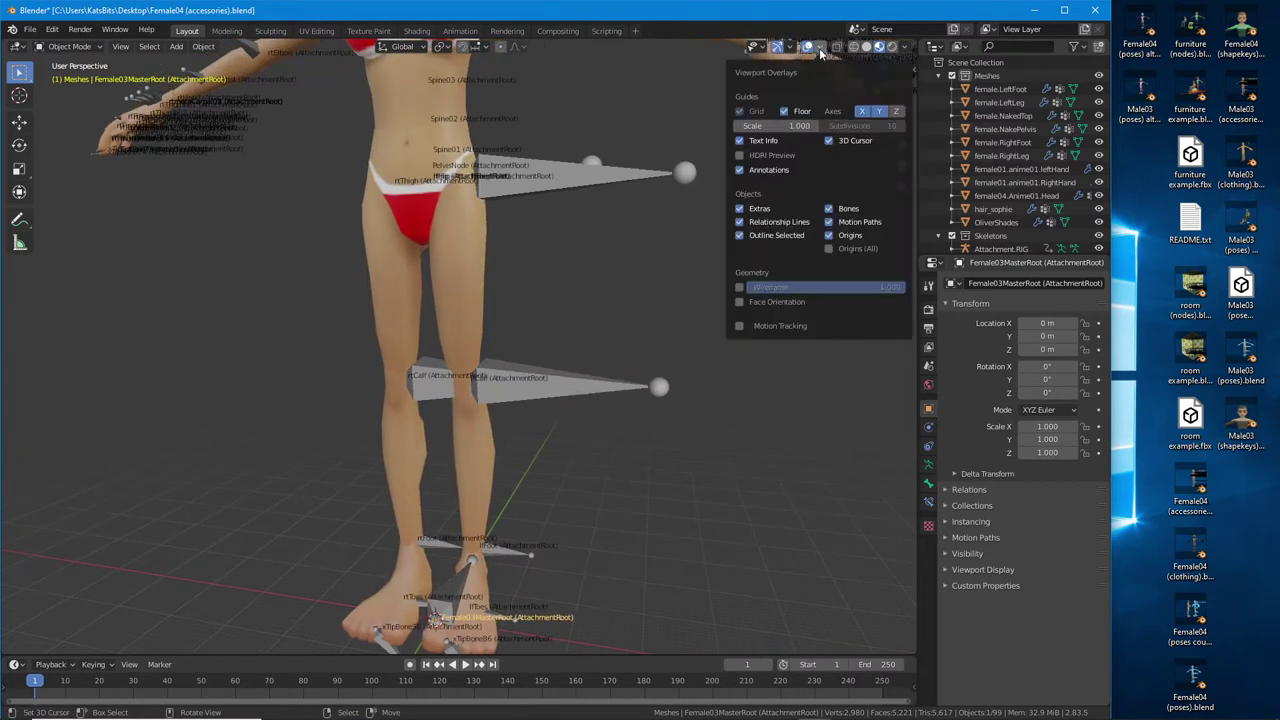
Set the overlay grid Scale to 100 so the floor grid suits the large character
left_click_drag(747, 85, 800, 88)
left_click_drag(735, 140, 808, 140)
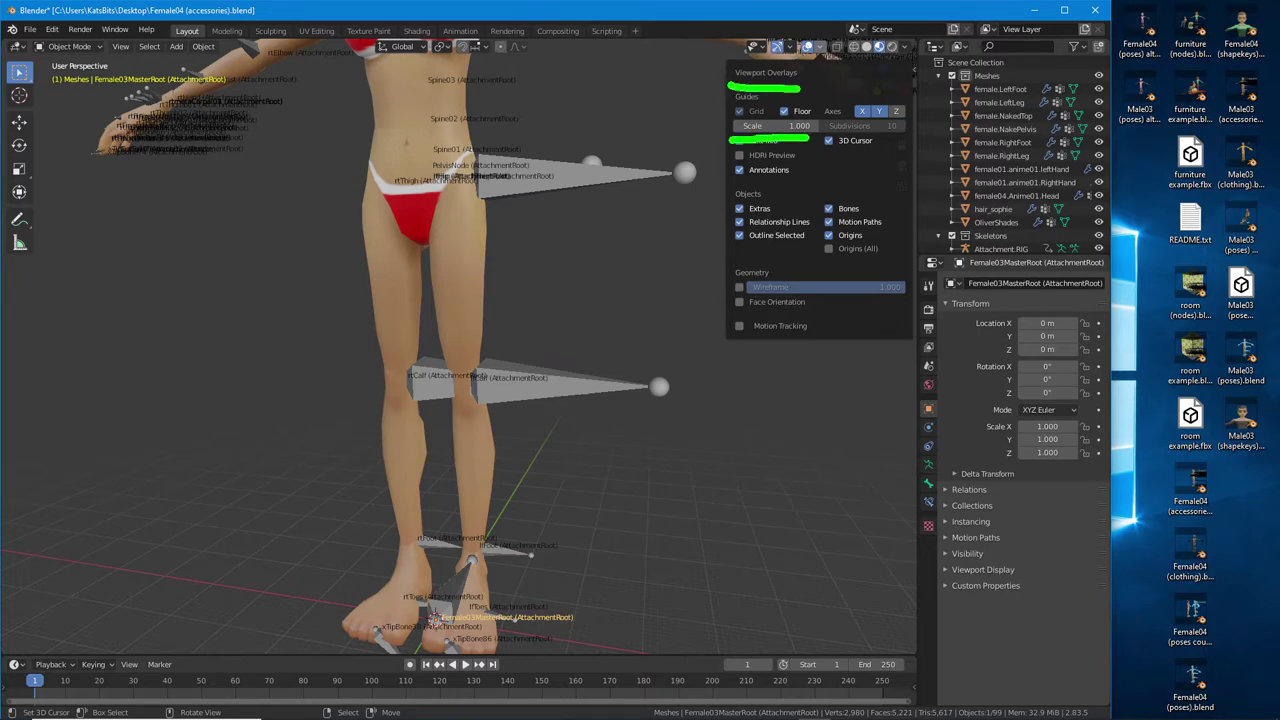
key("Escape")
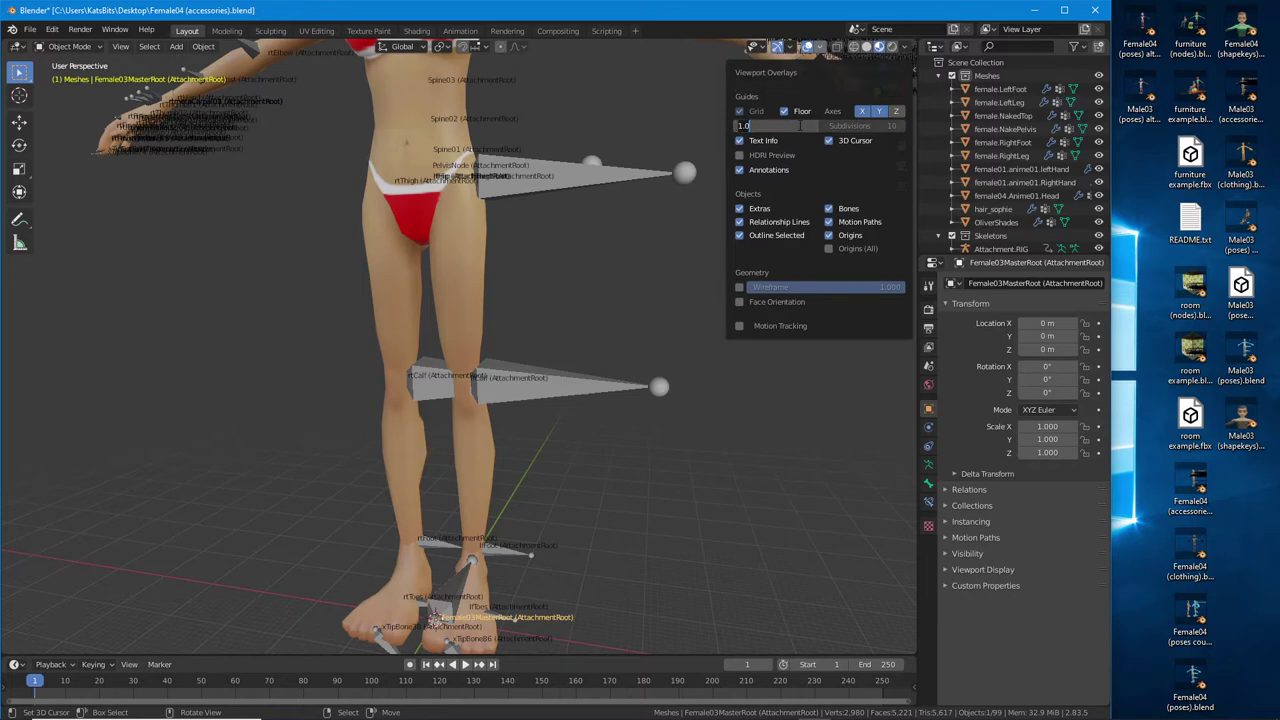
key("Return")
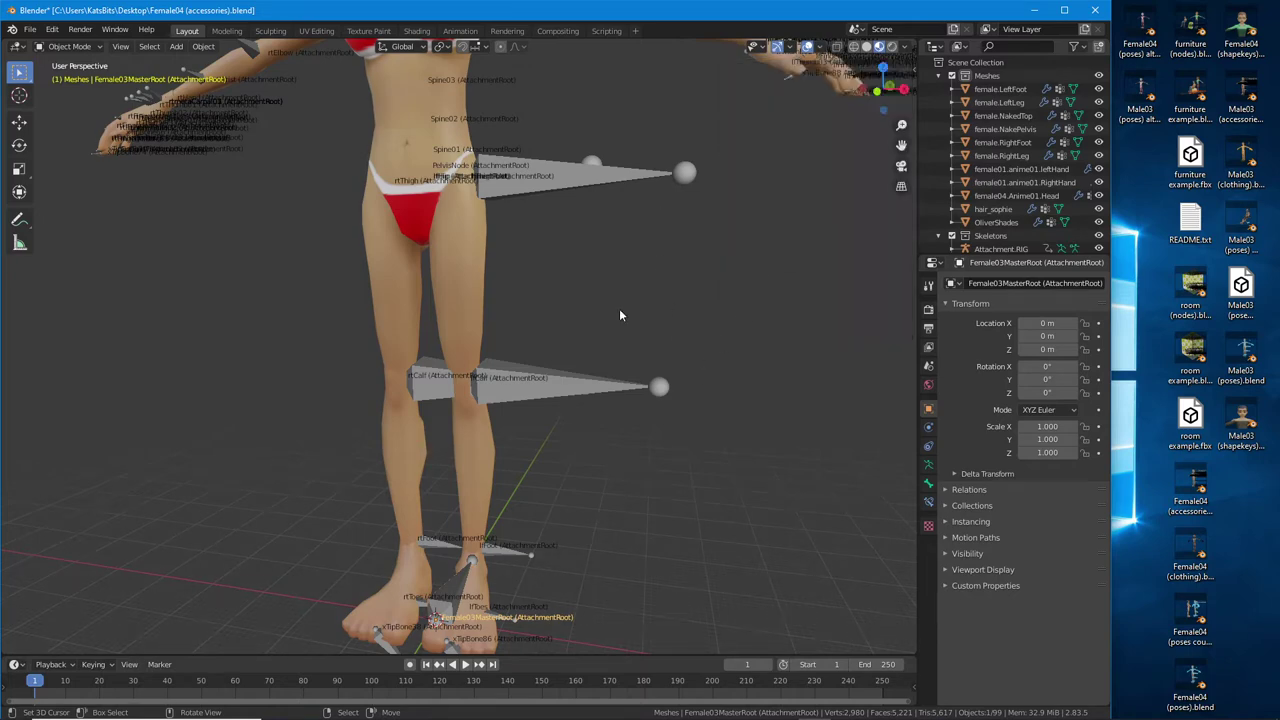
scroll(617, 316, "down", 6)
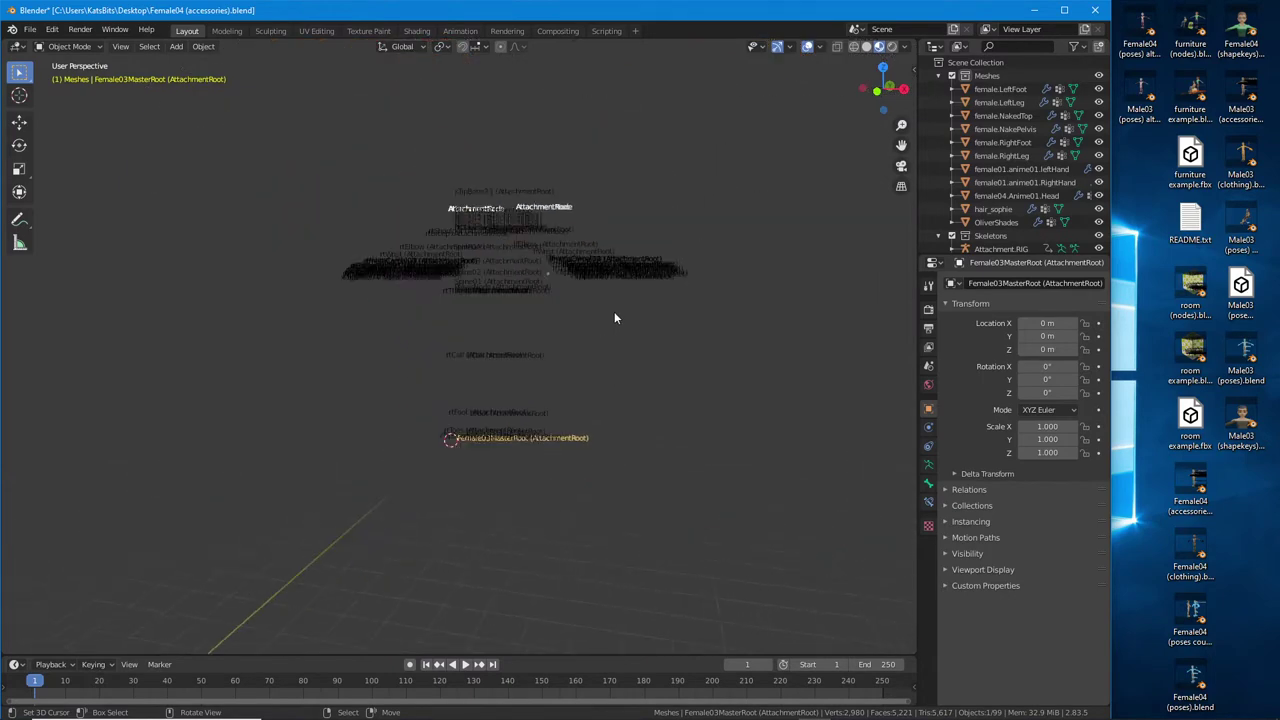
scroll(614, 318, "up", 8)
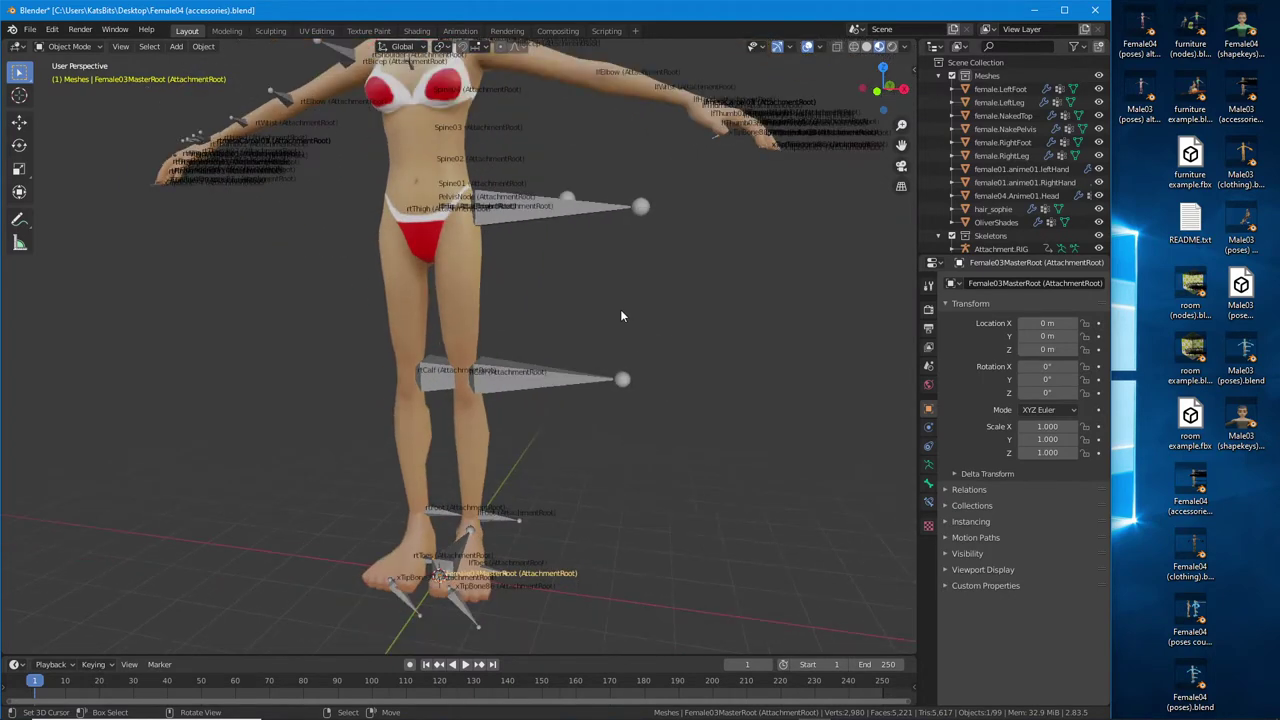
scroll(518, 385, "down", 5)
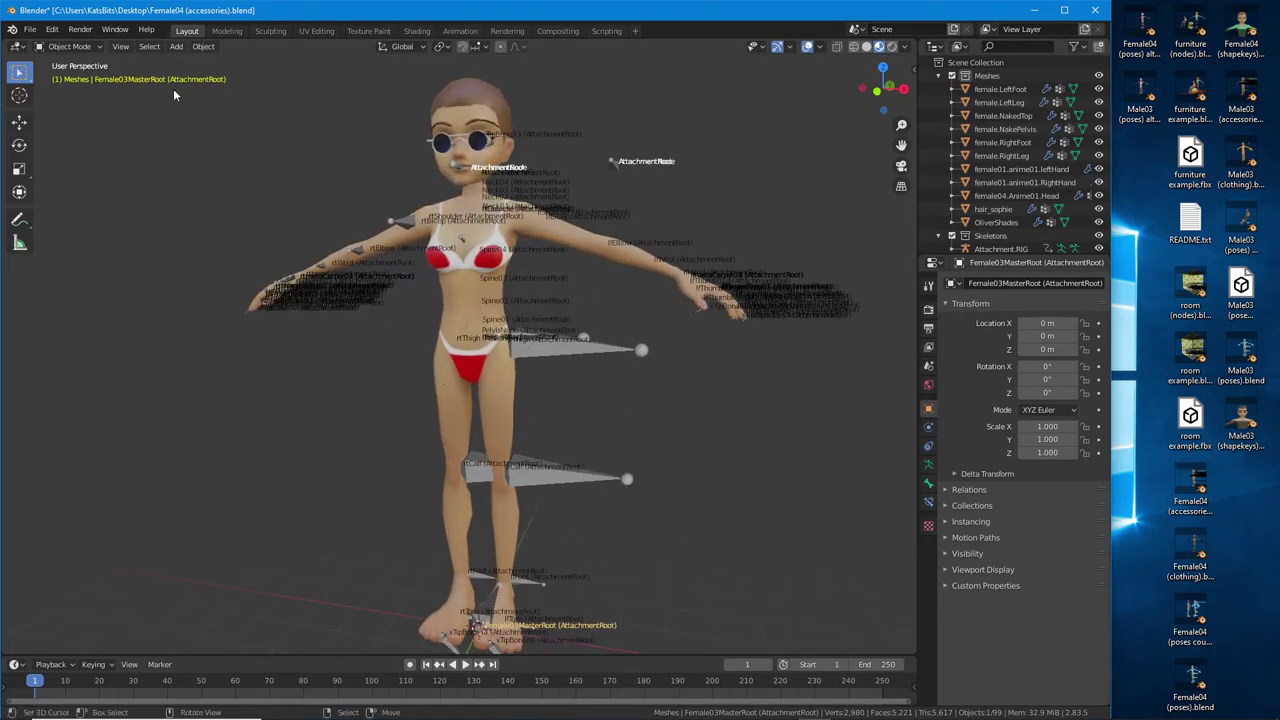
left_click(120, 47)
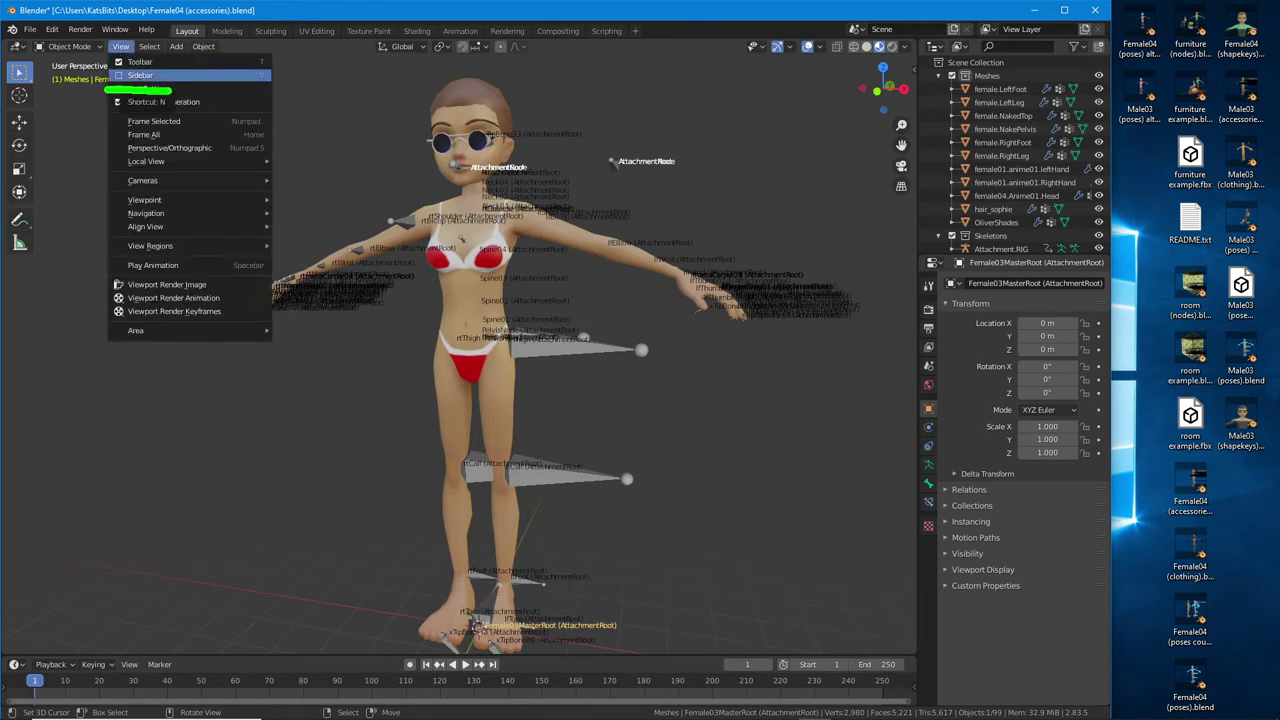
left_click(137, 76)
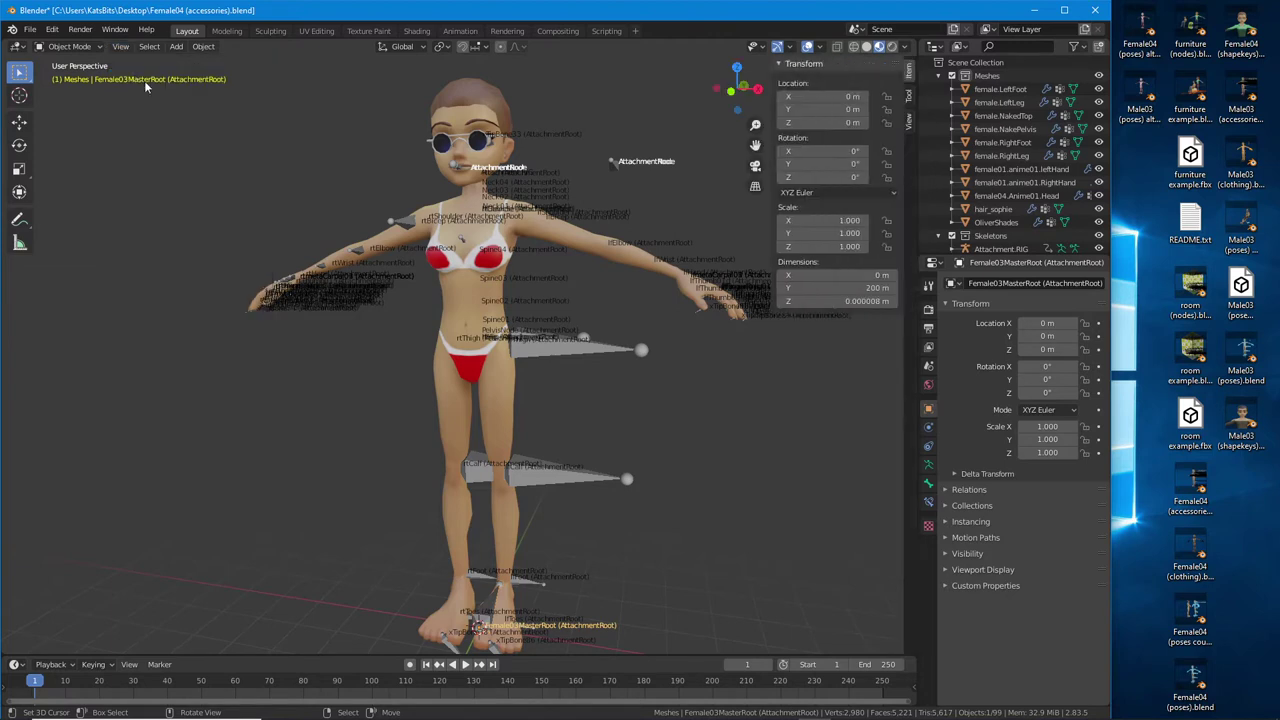
left_click(909, 121)
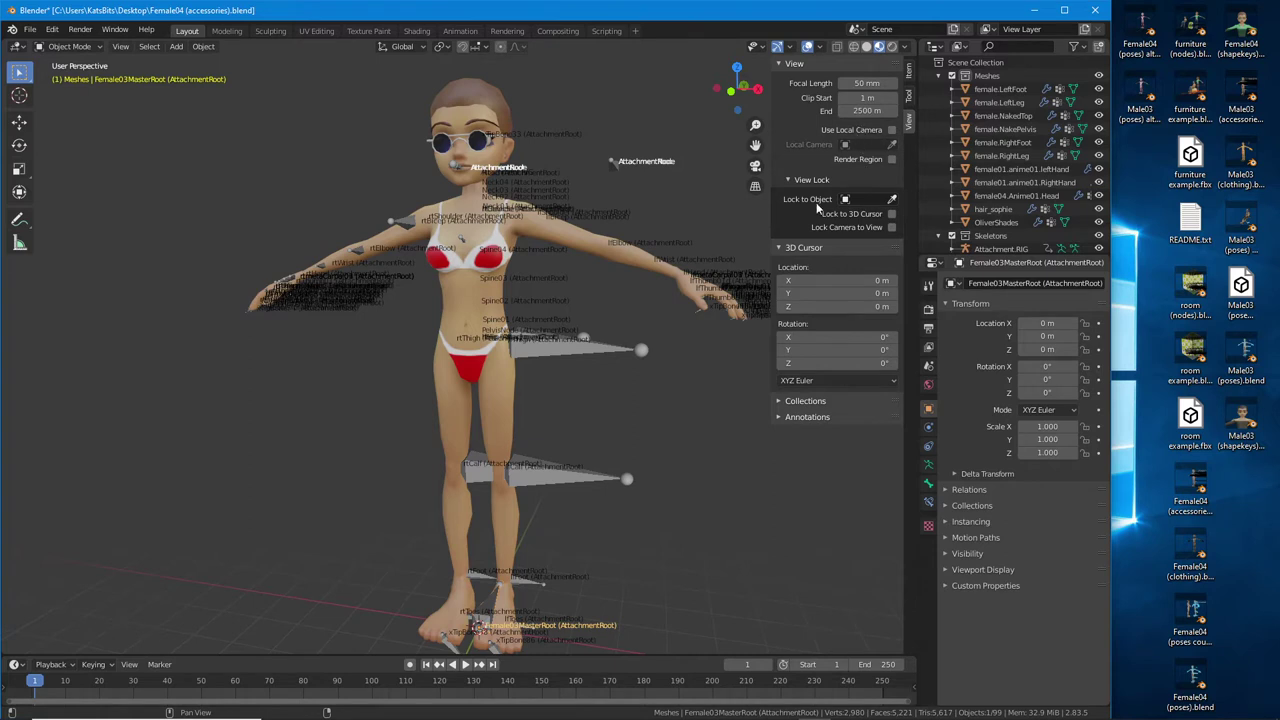
left_click(120, 47)
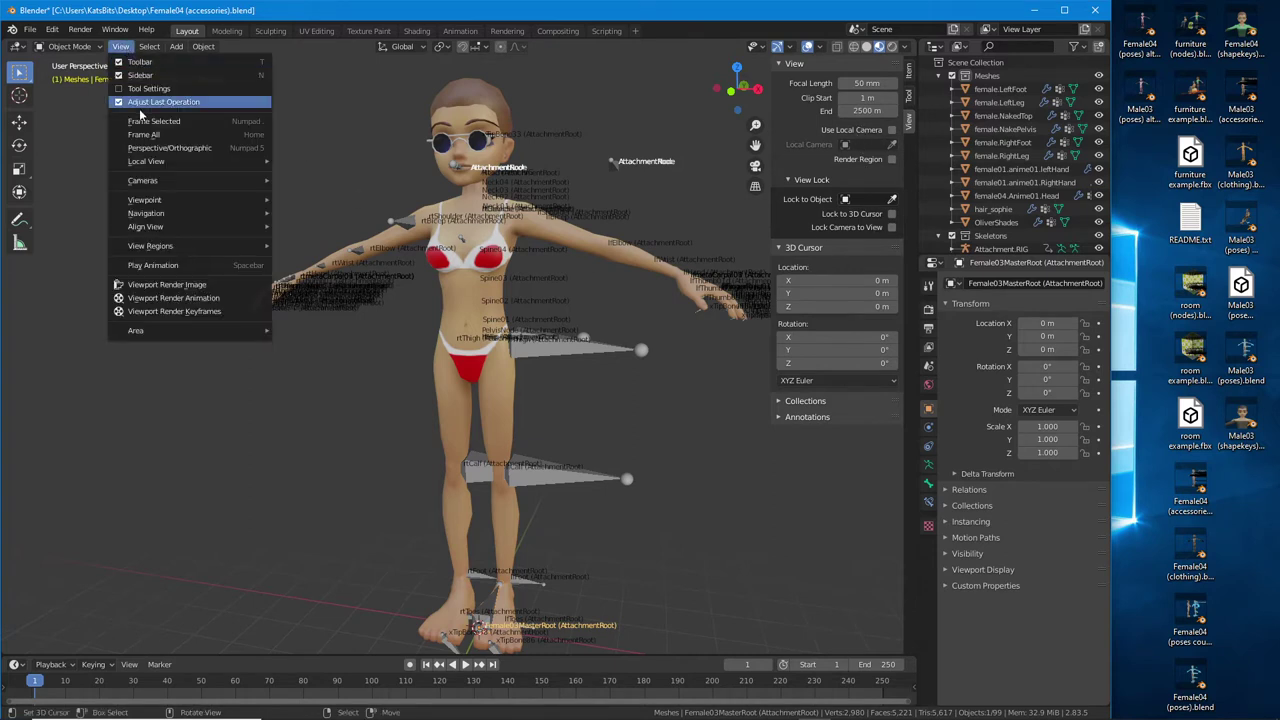
left_click(141, 76)
mouse_move(411, 468)
middle_mouse_down()
mouse_move(379, 463)
mouse_move(436, 457)
mouse_move(417, 456)
middle_mouse_up()
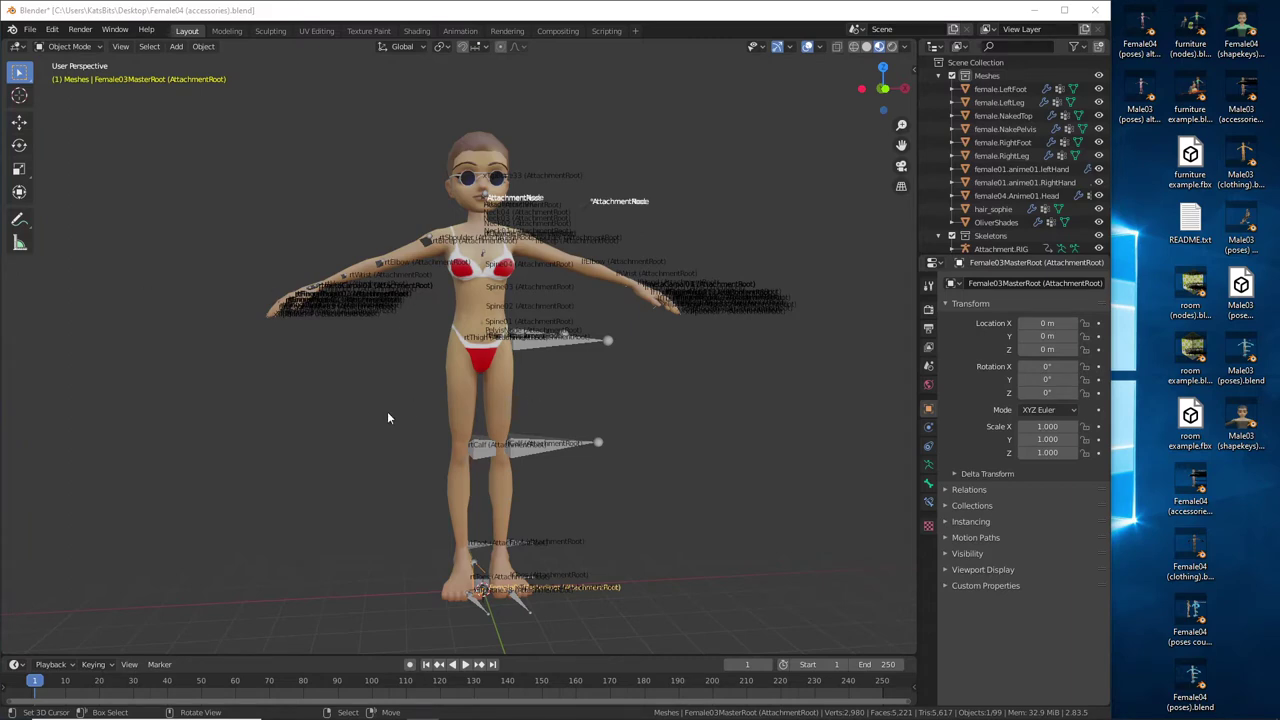
Add a UV Sphere at the origin around the character's feet and zoom in on it
middle_click_drag(388, 418, 285, 318)
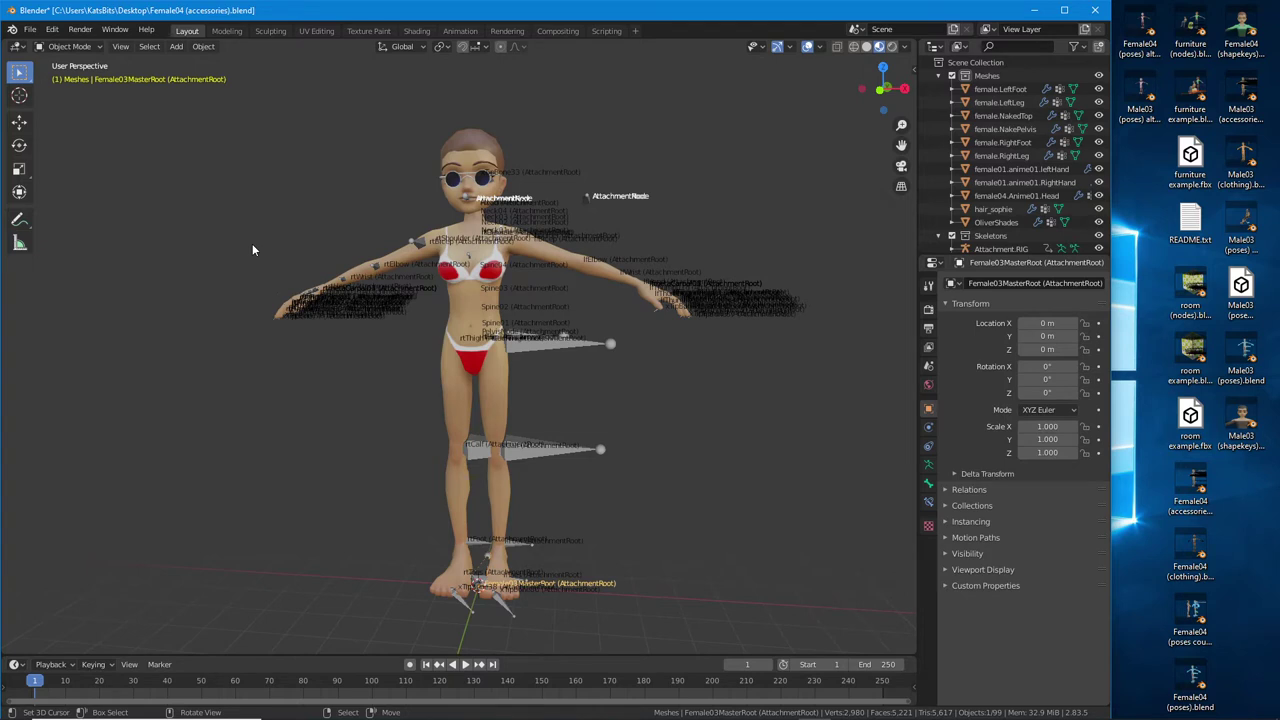
left_click(177, 47)
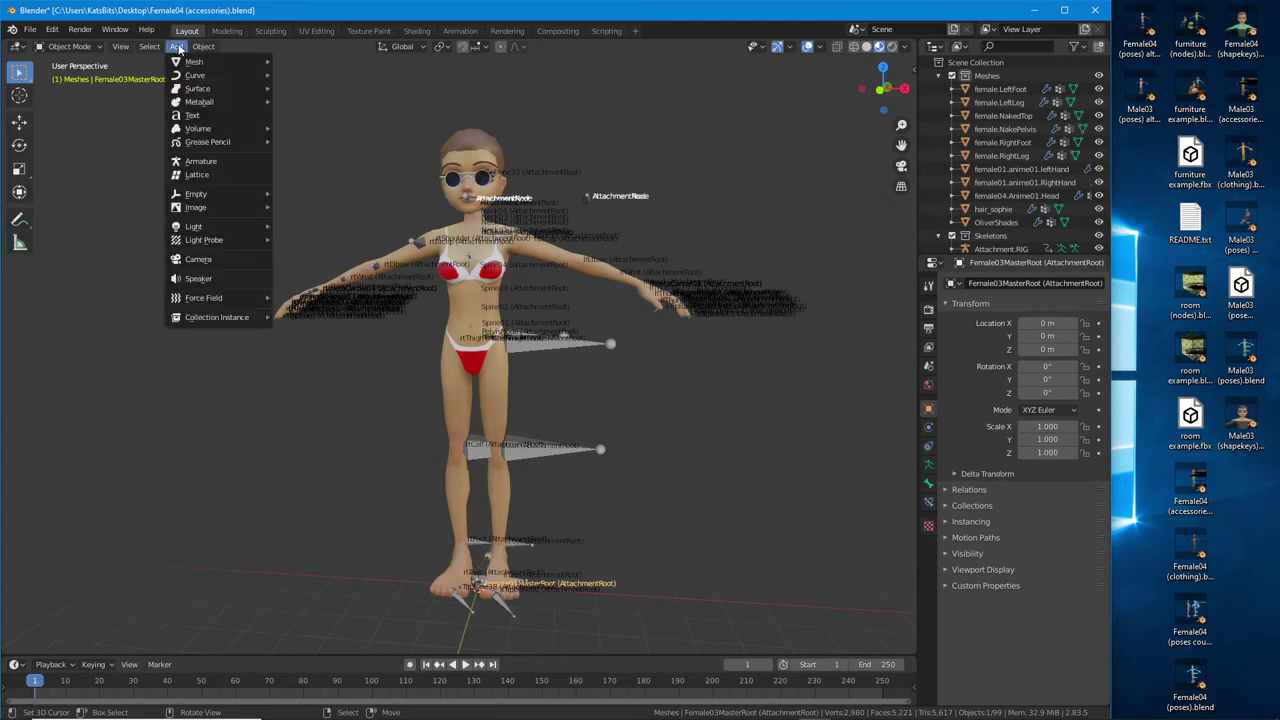
mouse_move(197, 64)
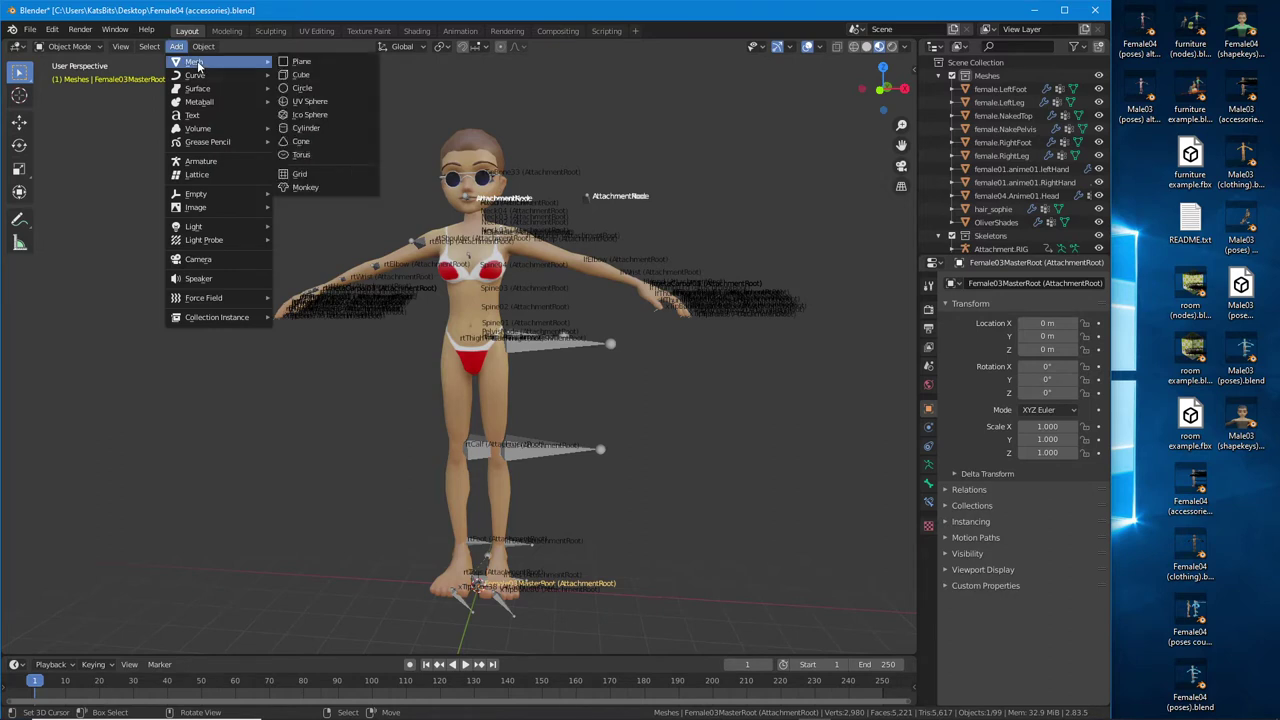
left_click(316, 102)
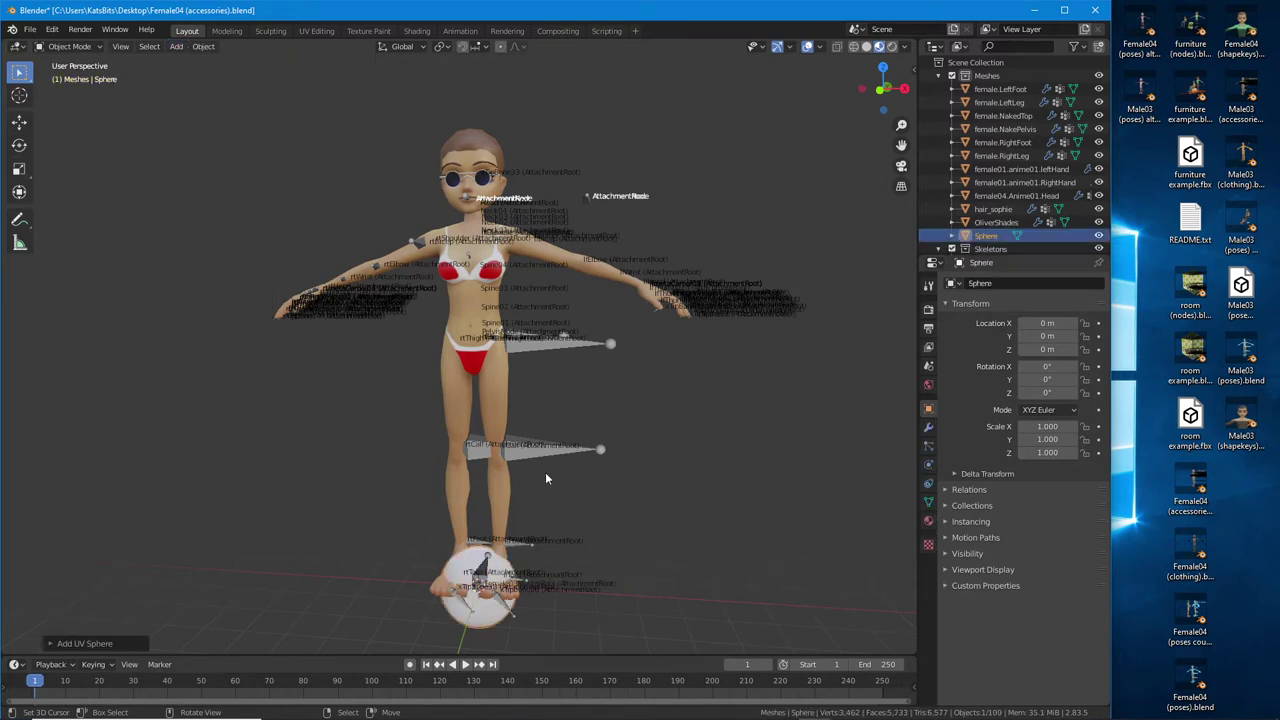
scroll(572, 403, "up", 3)
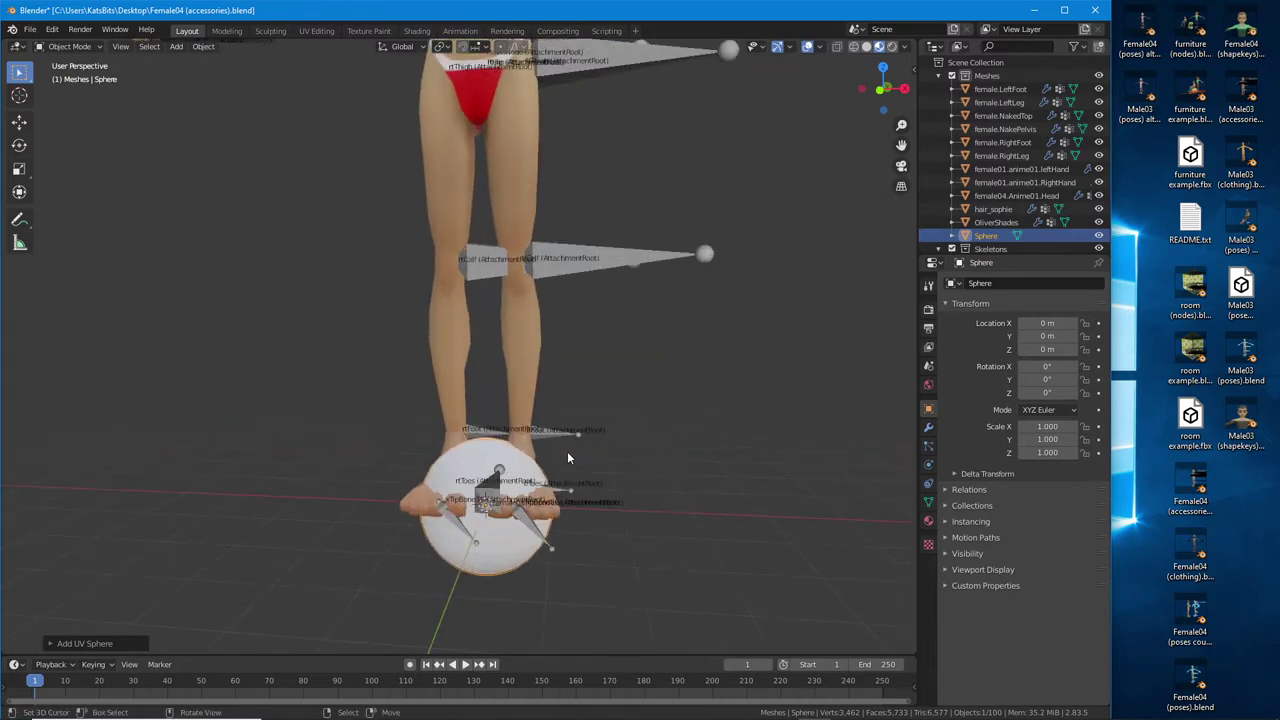
middle_click_drag(541, 517, 538, 472, "shift")
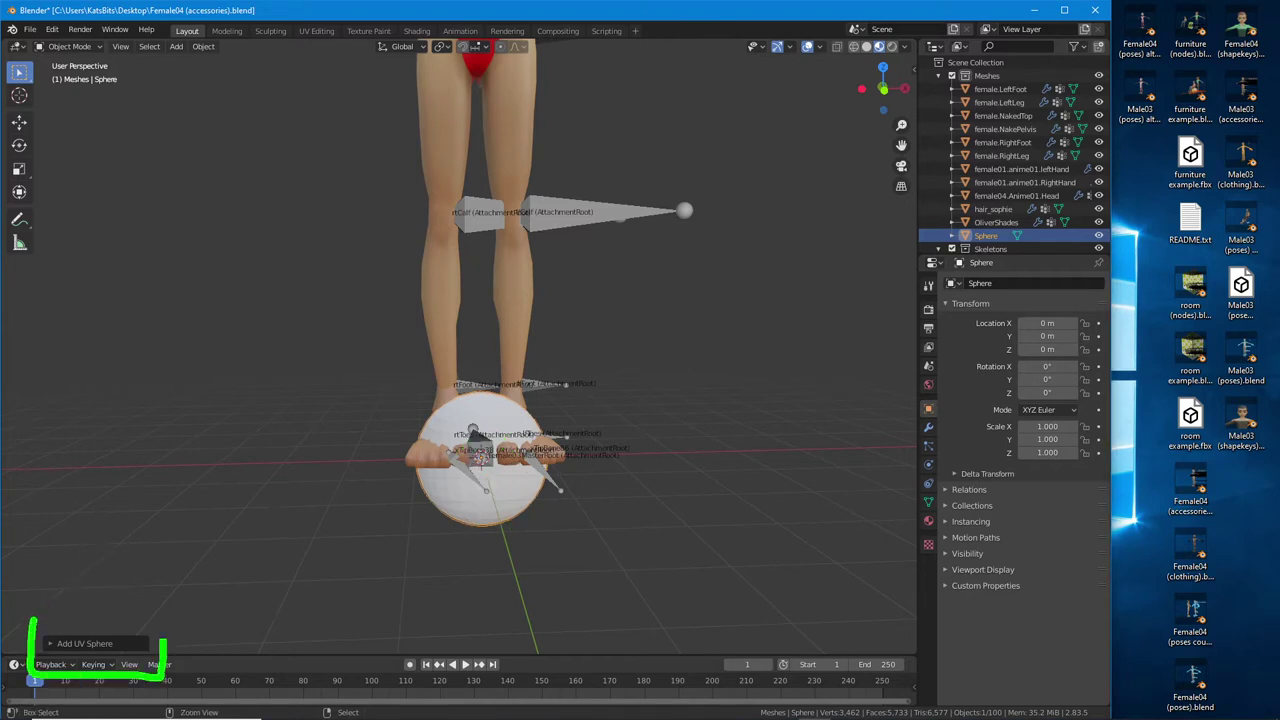
Expand the Add UV Sphere redo panel and turn on the sphere's wireframe display
left_click(56, 645)
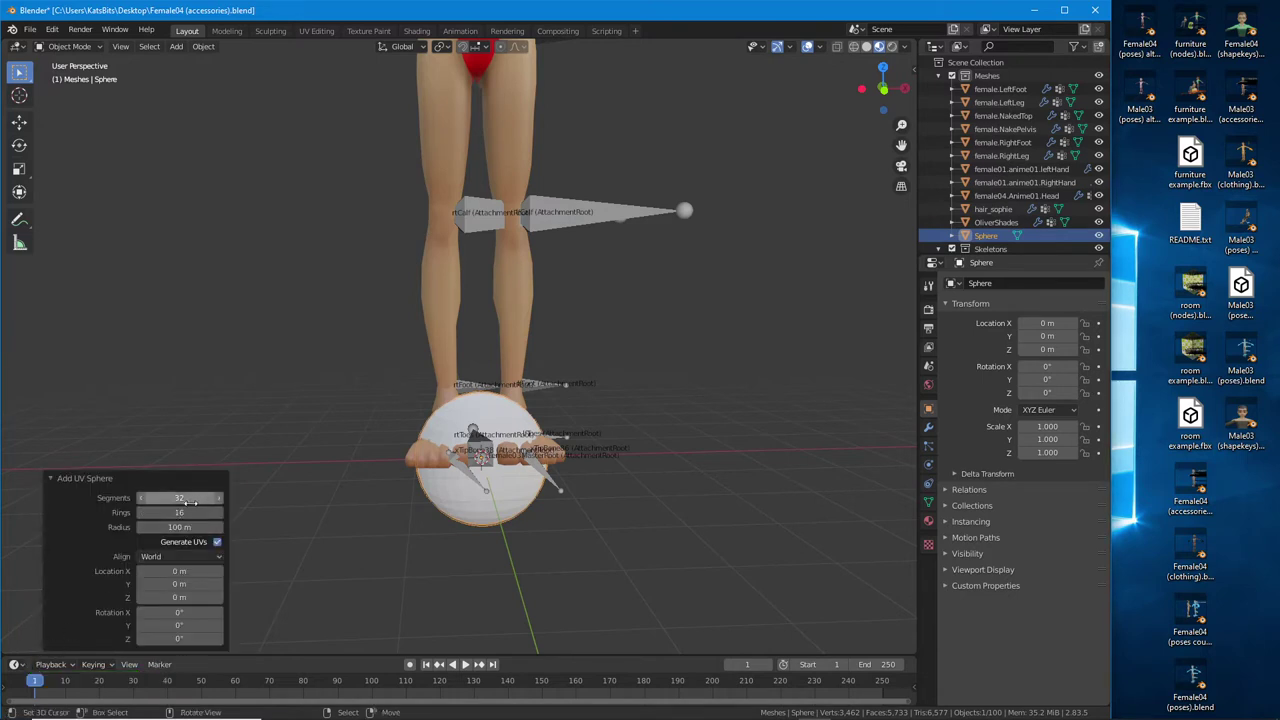
left_click(946, 570)
left_click(1001, 603)
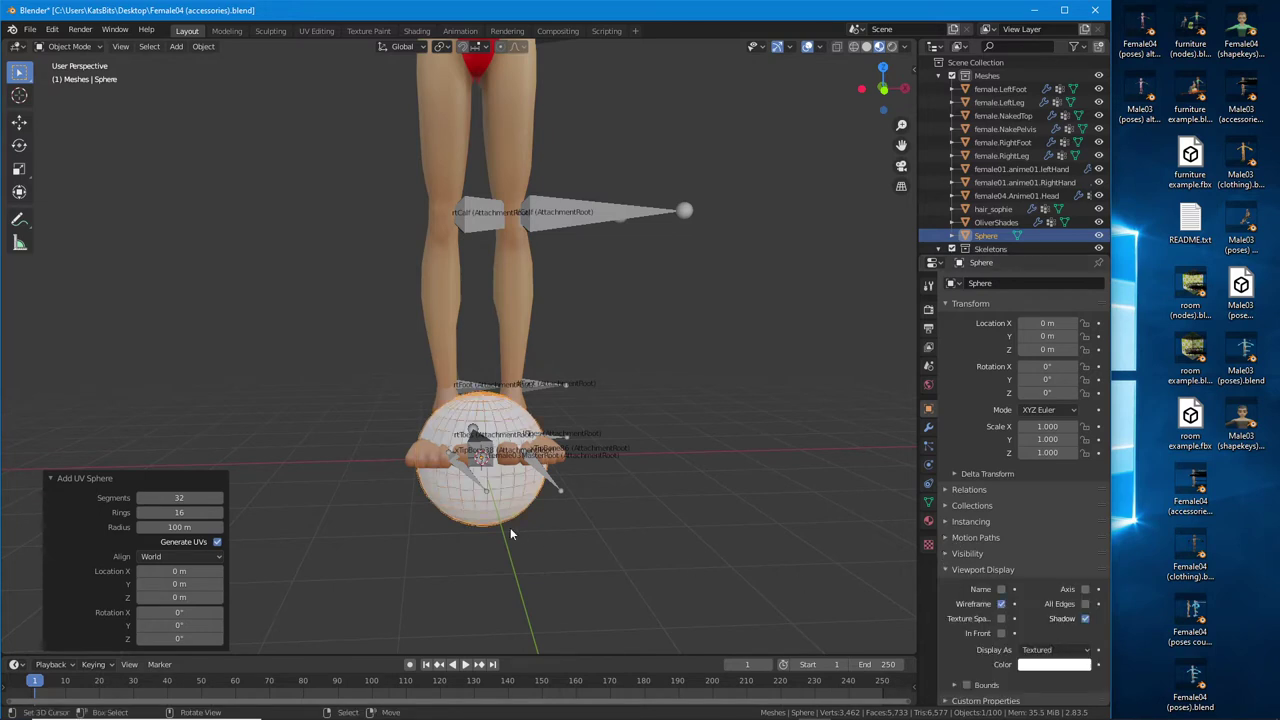
scroll(510, 527, "up", 3)
middle_click_drag(513, 568, 435, 327, "shift")
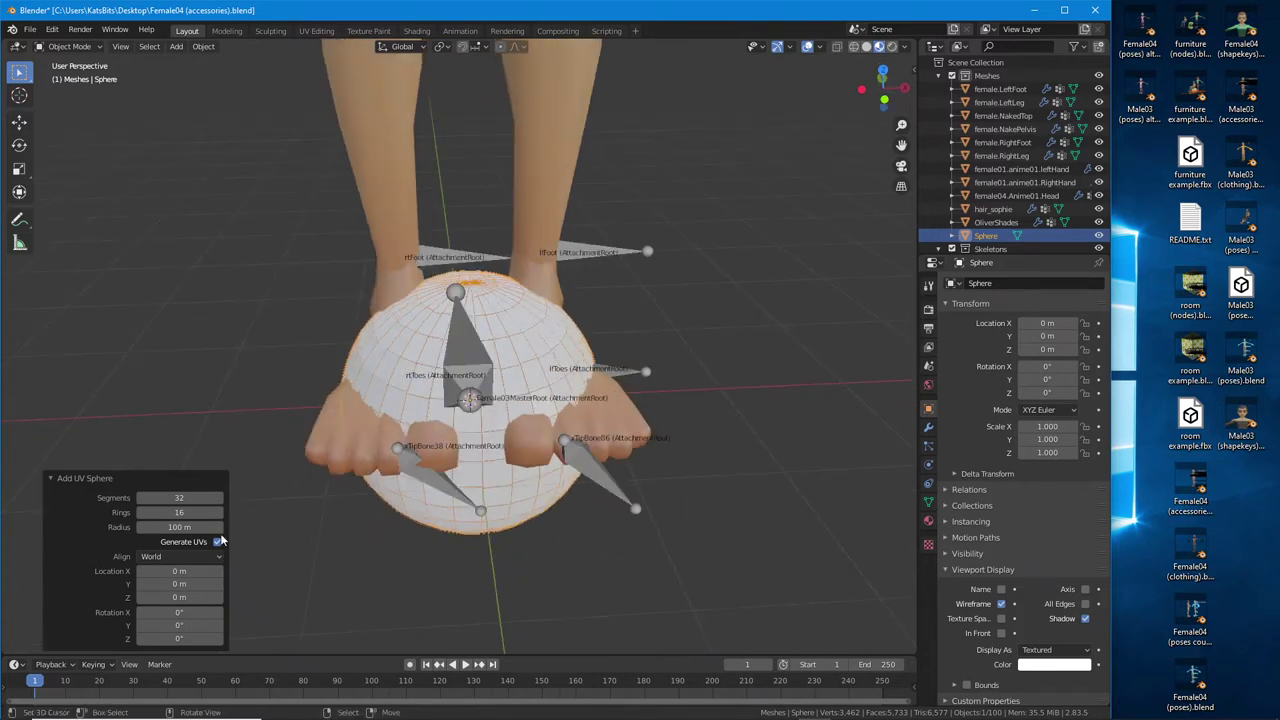
Lower the sphere's segments from 32 to 20
left_click(141, 498)
left_click(141, 498)
left_click(141, 498)
left_click(141, 498)
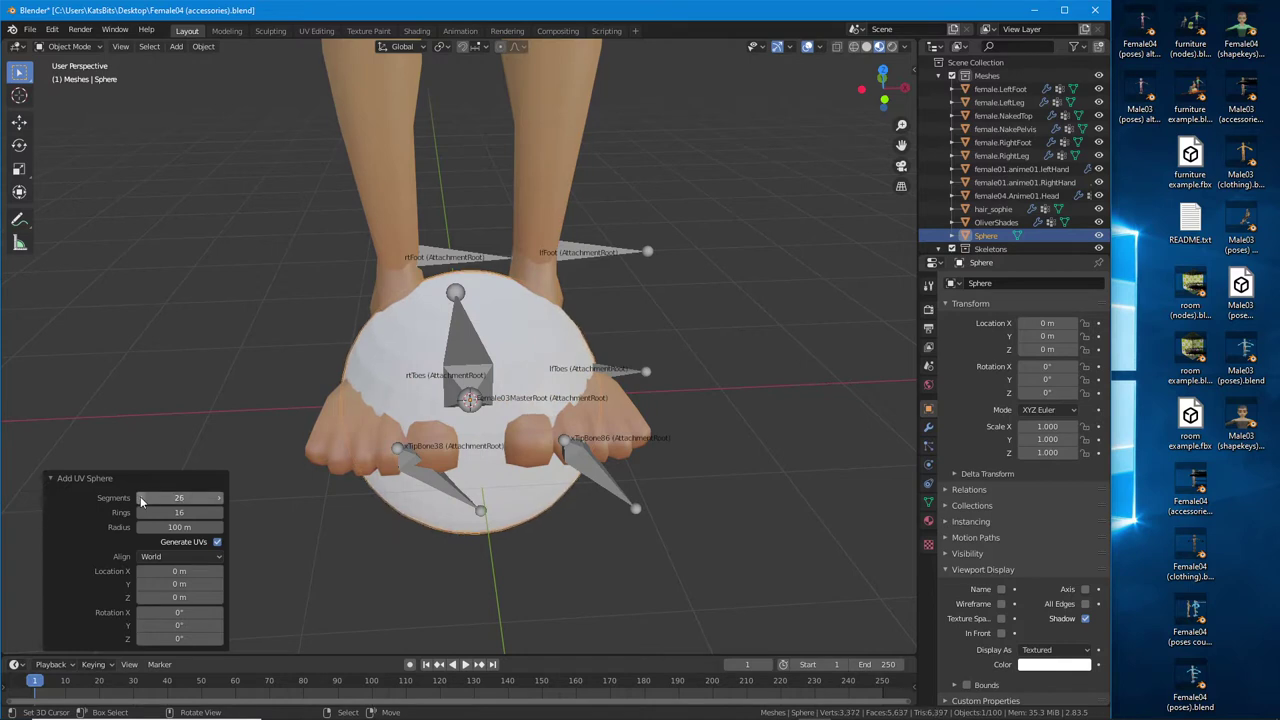
left_click(141, 498)
left_click(141, 498)
left_click(141, 498)
left_click(141, 498)
left_click(141, 498)
left_click(141, 498)
left_click(141, 498)
left_click(141, 498)
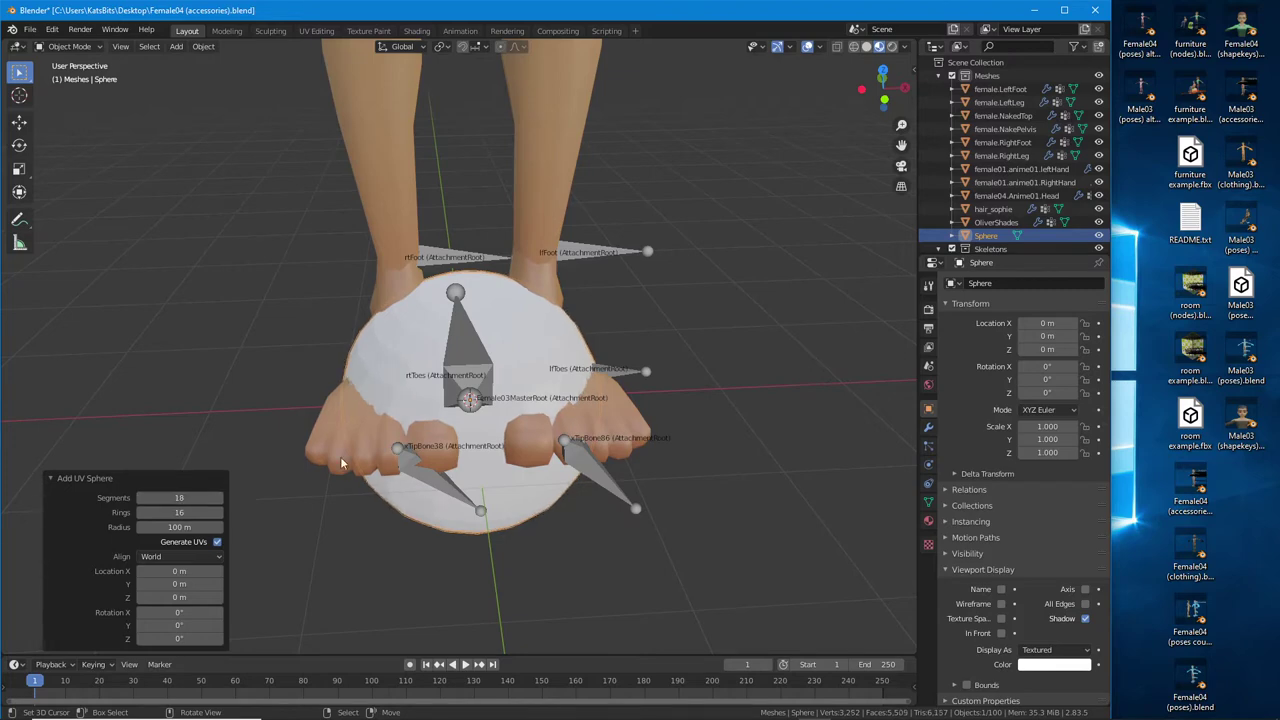
middle_click_drag(520, 480, 216, 524)
left_click(219, 503)
left_click(219, 503)
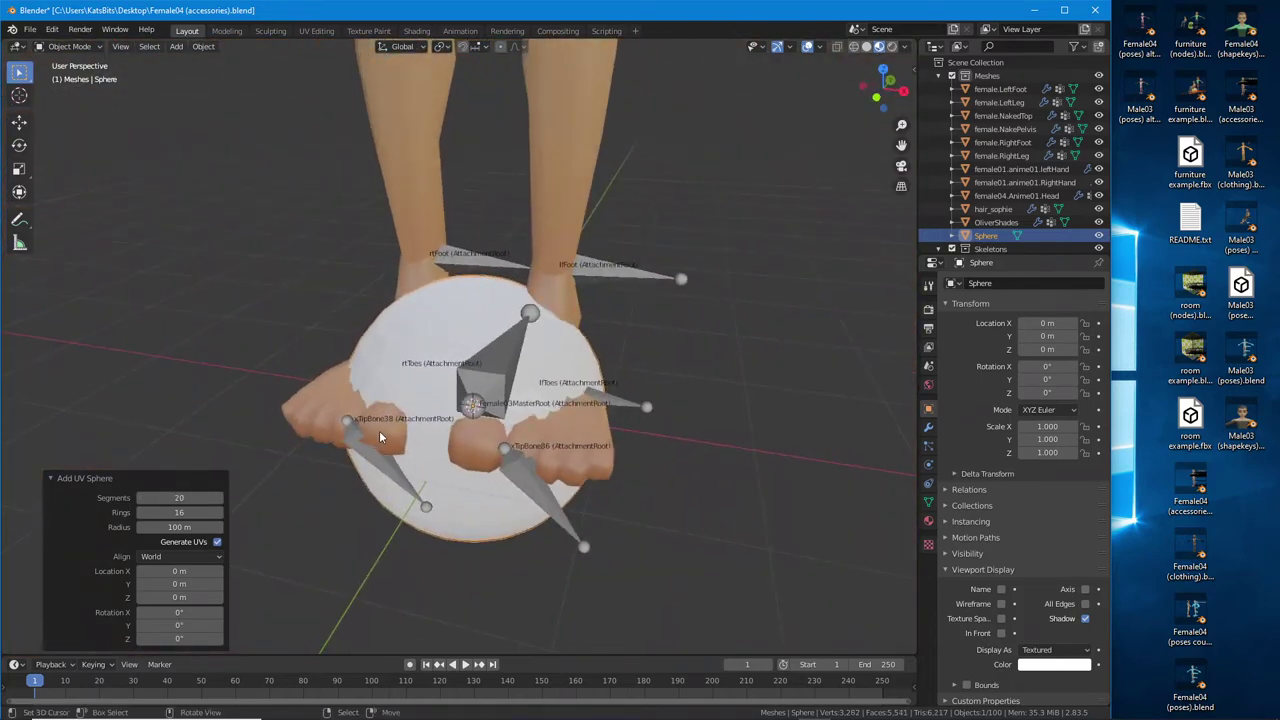
Draw annotation arrows down and across the sphere to show its segments
middle_click_drag(379, 430, 440, 388)
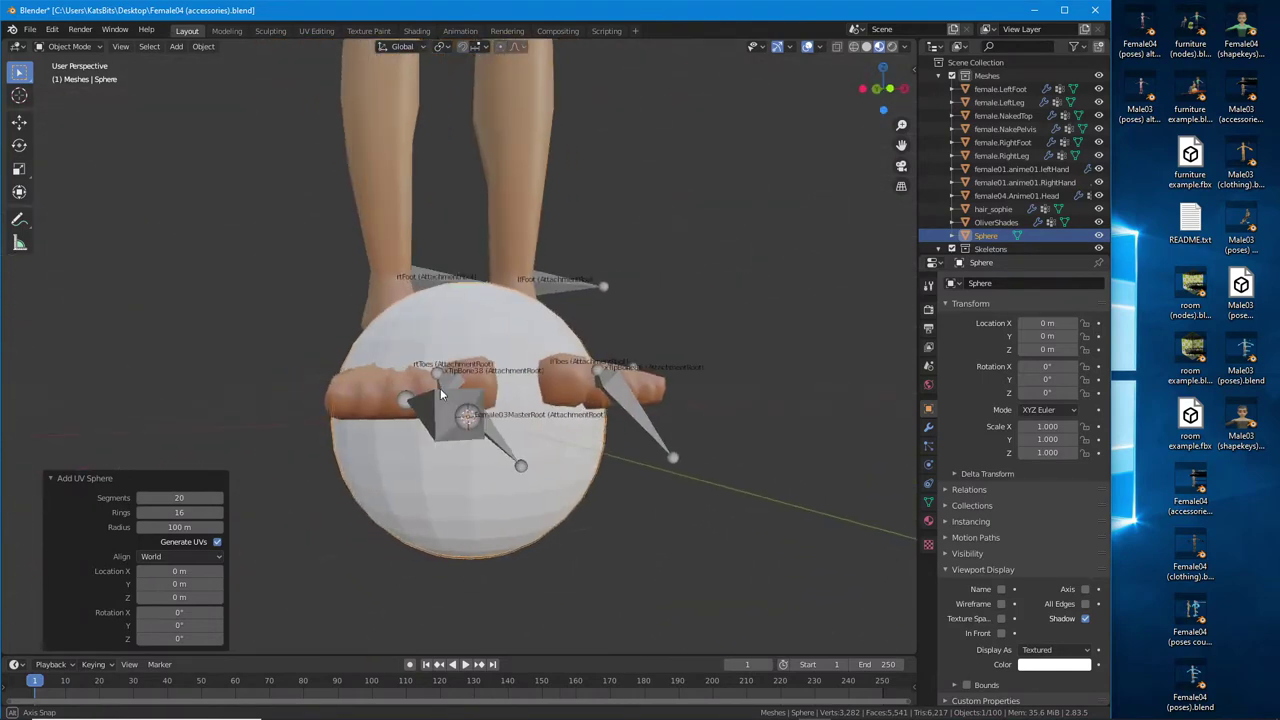
middle_click_drag(388, 472, 469, 491)
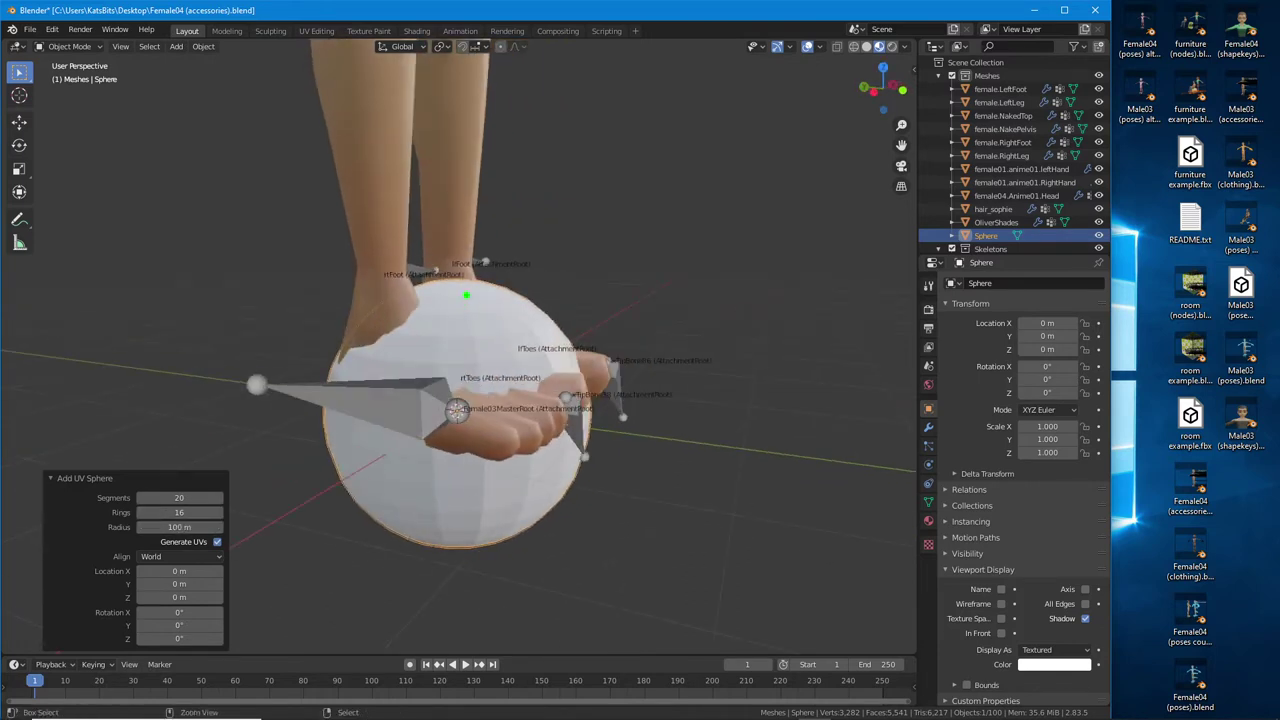
left_click_drag(466, 295, 484, 485)
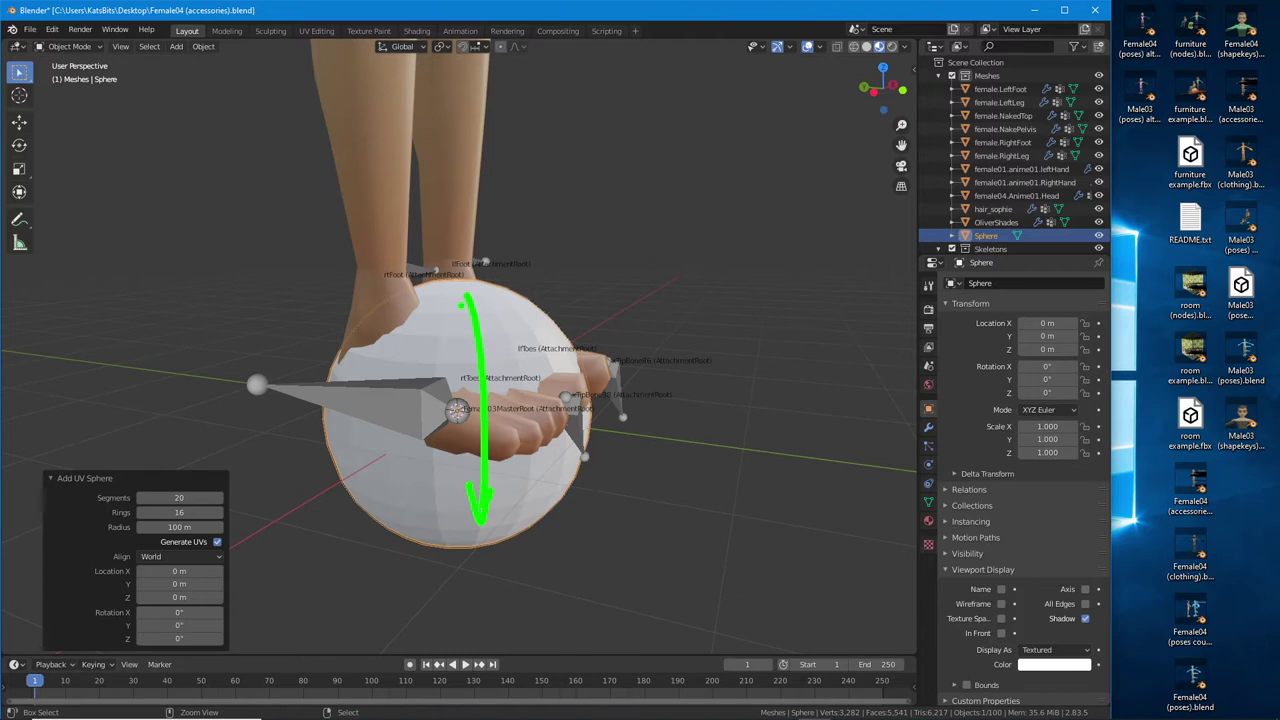
left_click_drag(461, 312, 490, 312)
left_click_drag(392, 413, 530, 421)
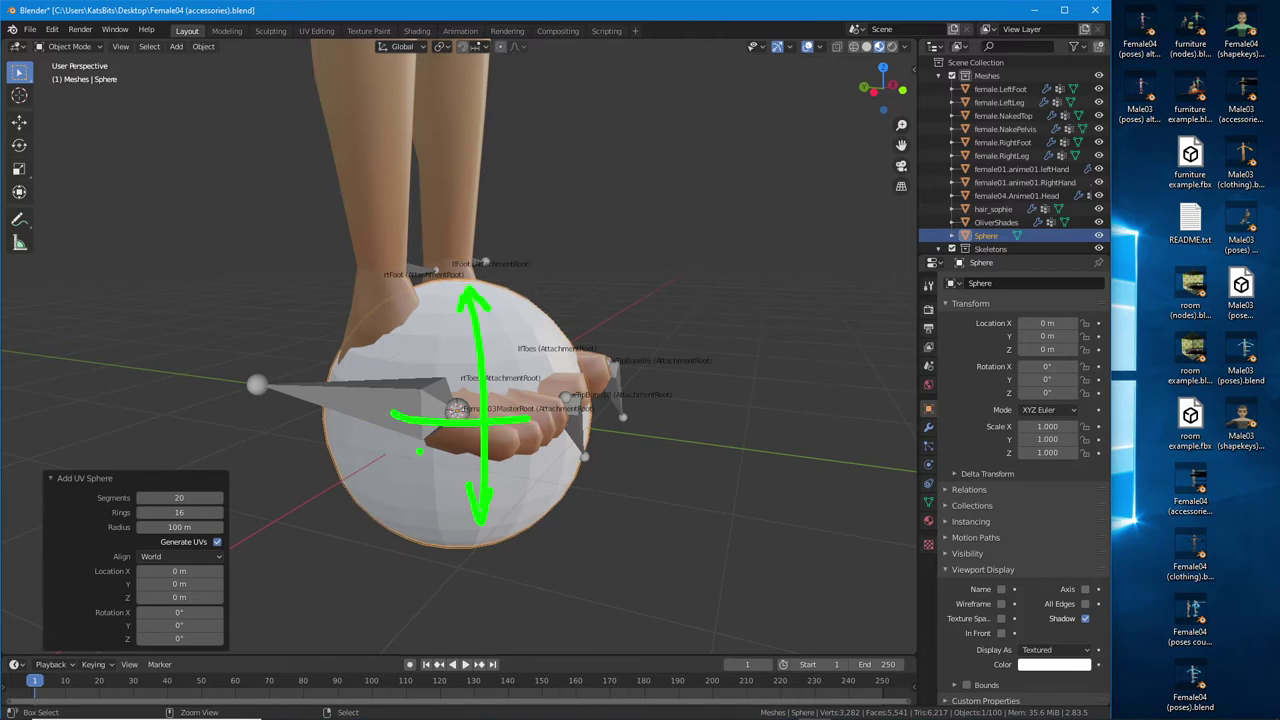
mouse_move(419, 451)
left_mouse_down()
mouse_move(526, 452)
mouse_move(514, 465)
mouse_move(422, 465)
left_mouse_up()
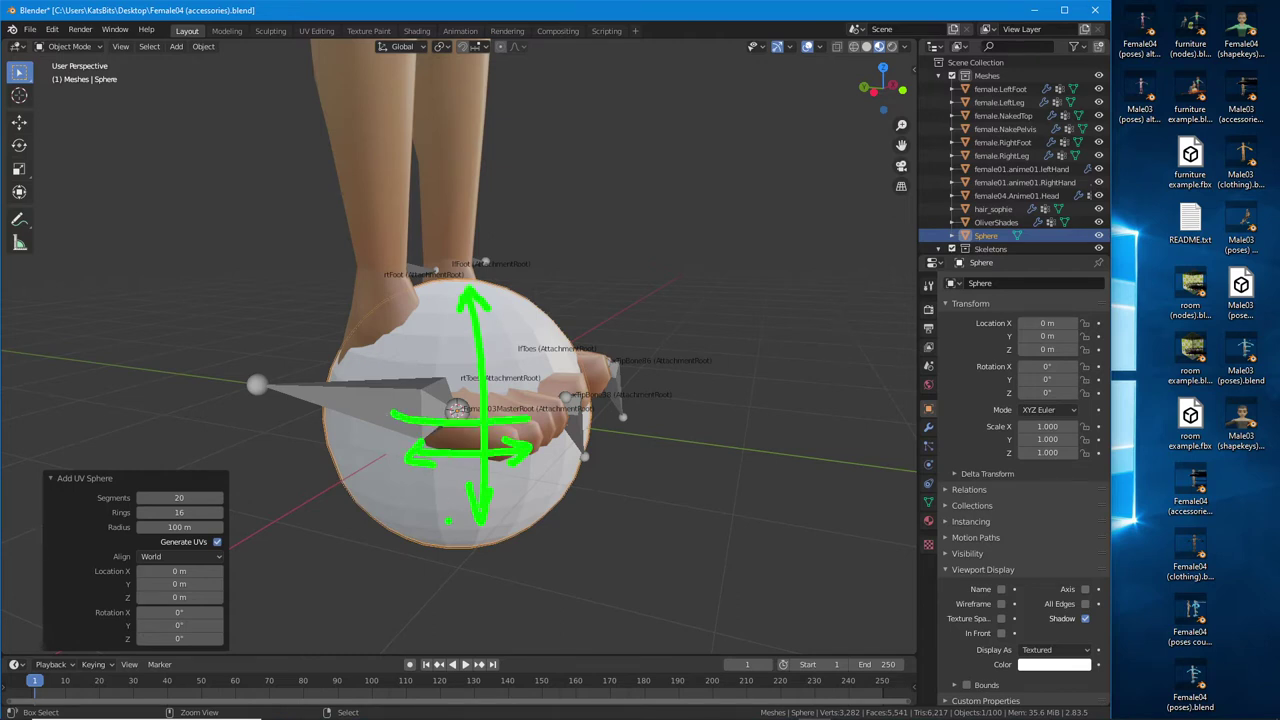
Clear the annotations and step the sphere's rings between 19 and 9
key("Escape")
left_click(219, 513)
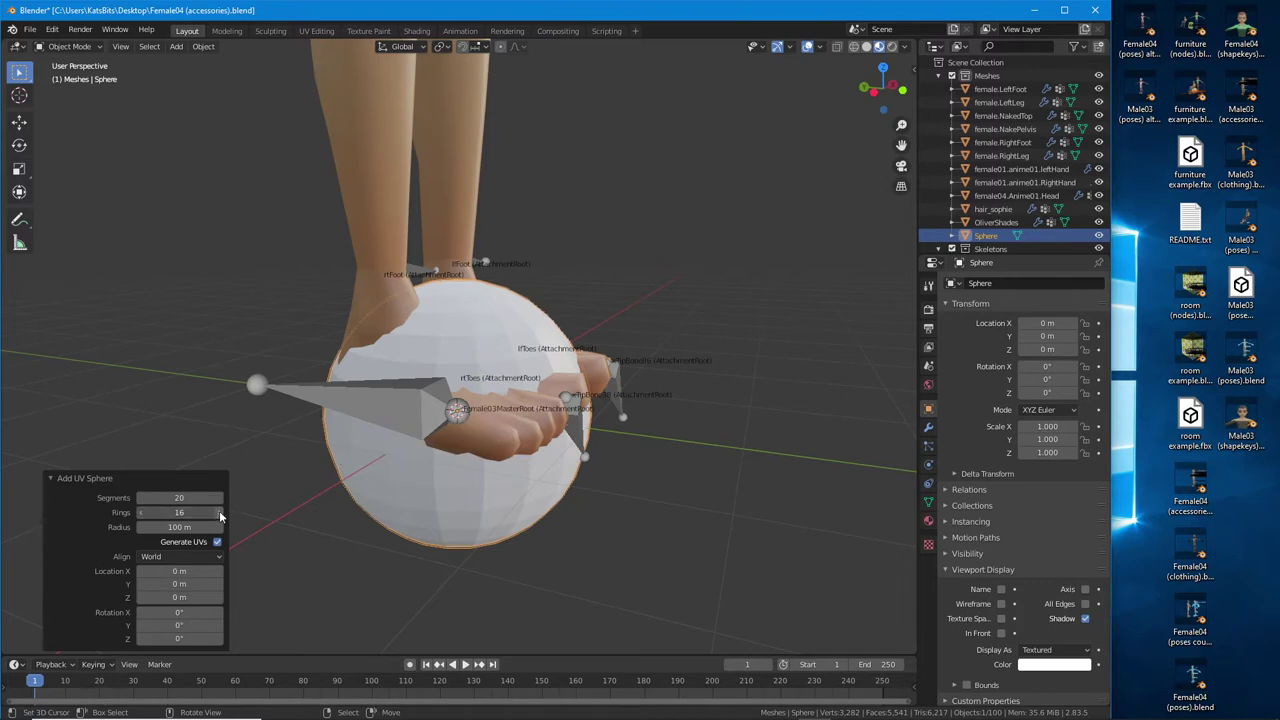
left_click(219, 513)
left_click(219, 513)
left_click(141, 512)
left_click(141, 512)
left_click(141, 512)
left_click(141, 512)
left_click(141, 512)
left_click(141, 512)
left_click(141, 512)
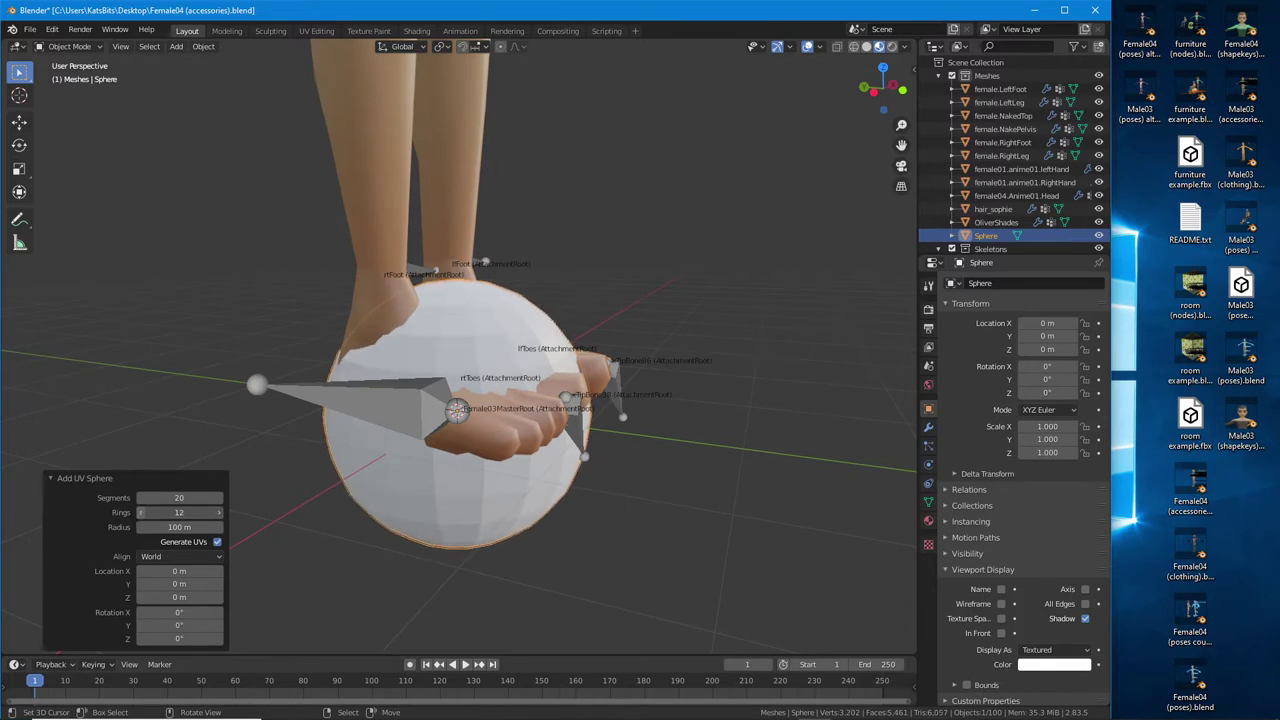
left_click(141, 512)
left_click(141, 512)
left_click(141, 512)
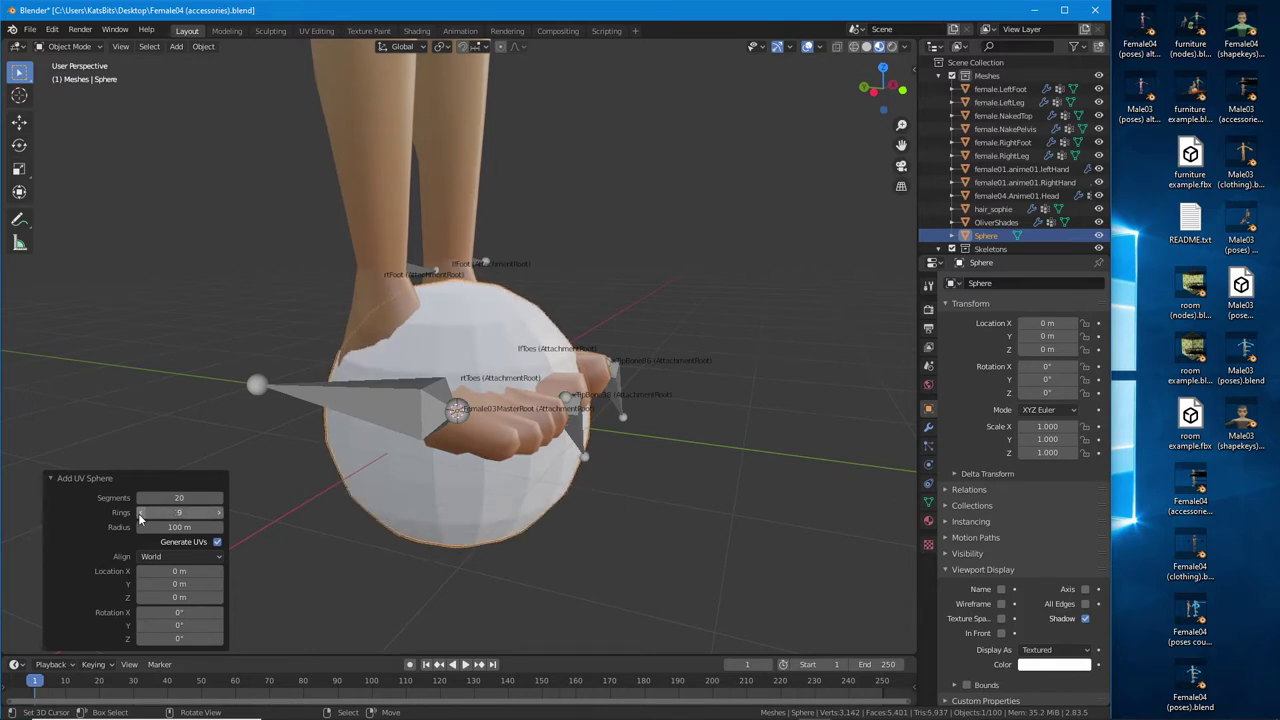
left_click(141, 512)
Settle the sphere on 10 rings and open the interaction mode dropdown
middle_click_drag(584, 481, 388, 463)
left_click(218, 512)
left_click(218, 512)
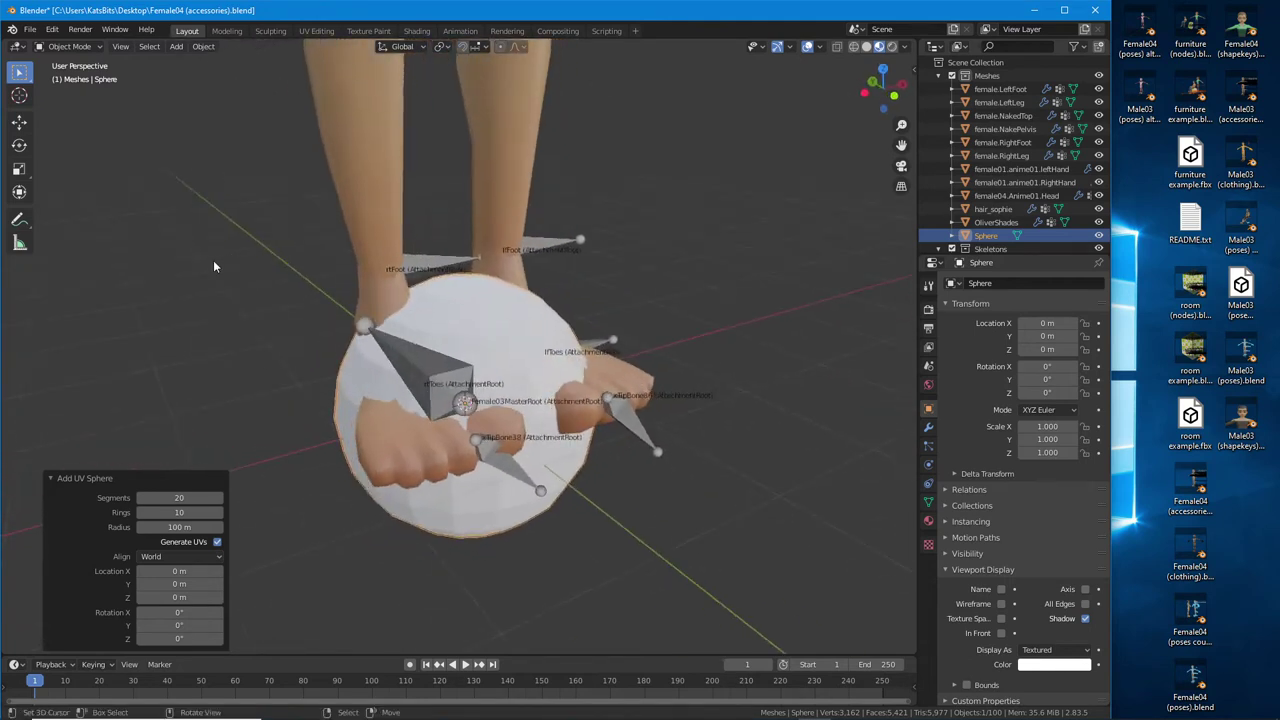
left_click(80, 47)
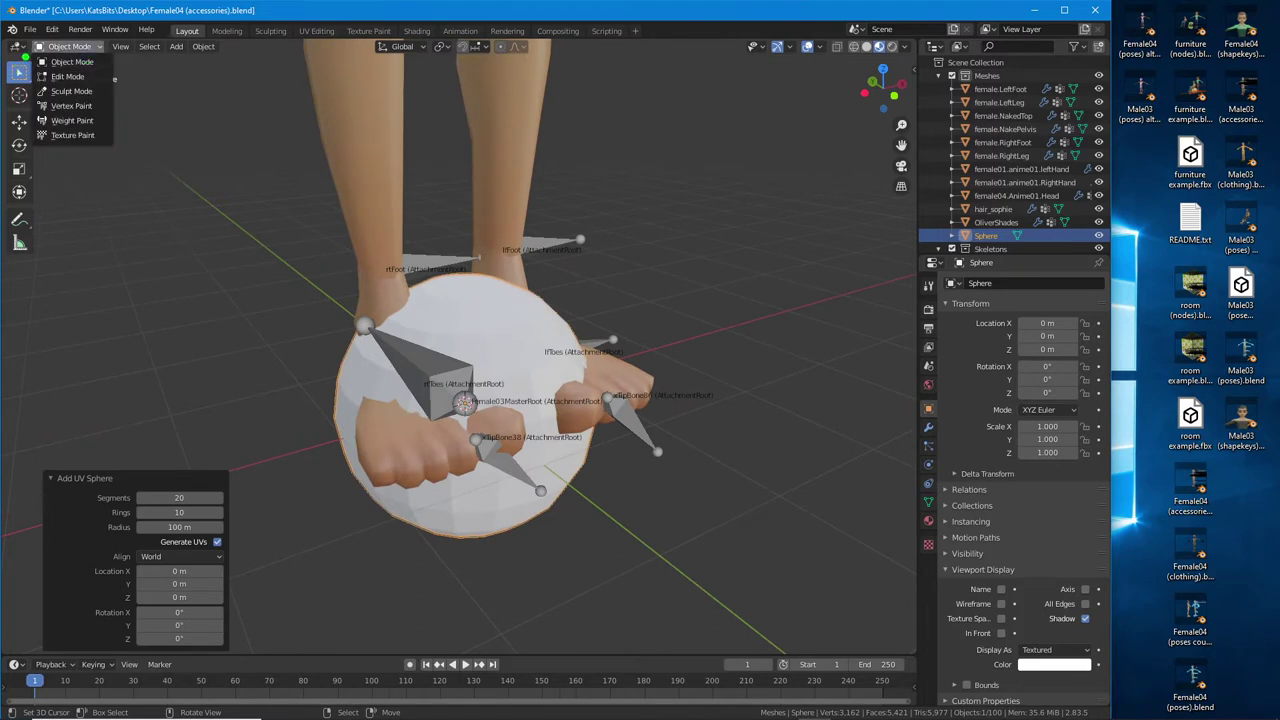
left_click_drag(26, 58, 118, 69)
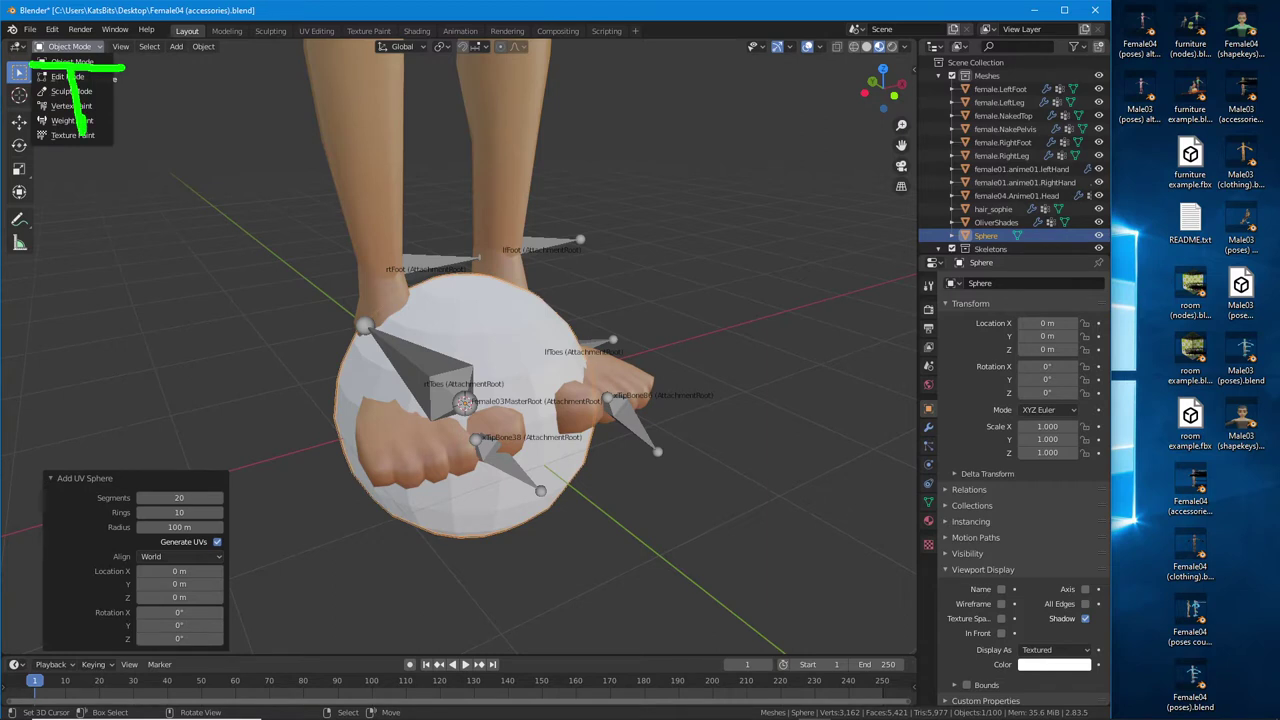
left_click(68, 77)
middle_click_drag(500, 320, 446, 410)
scroll(444, 416, "down", 4)
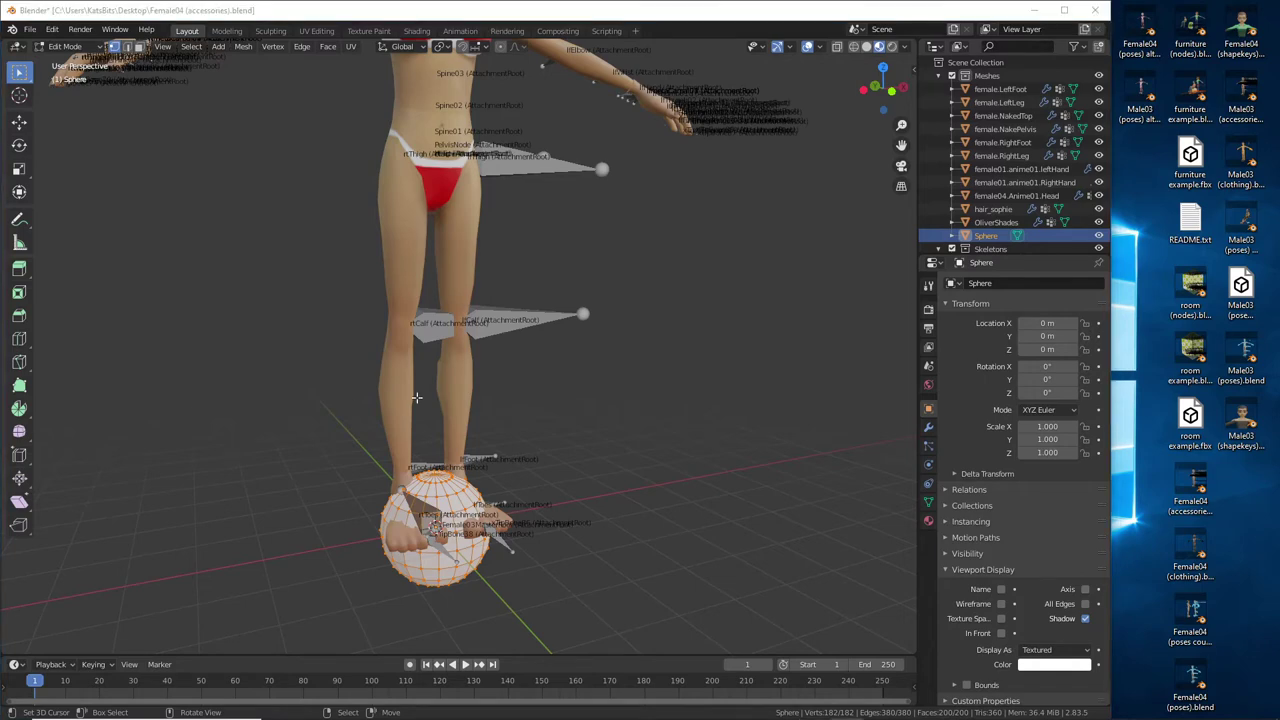
middle_click_drag(533, 432, 572, 434)
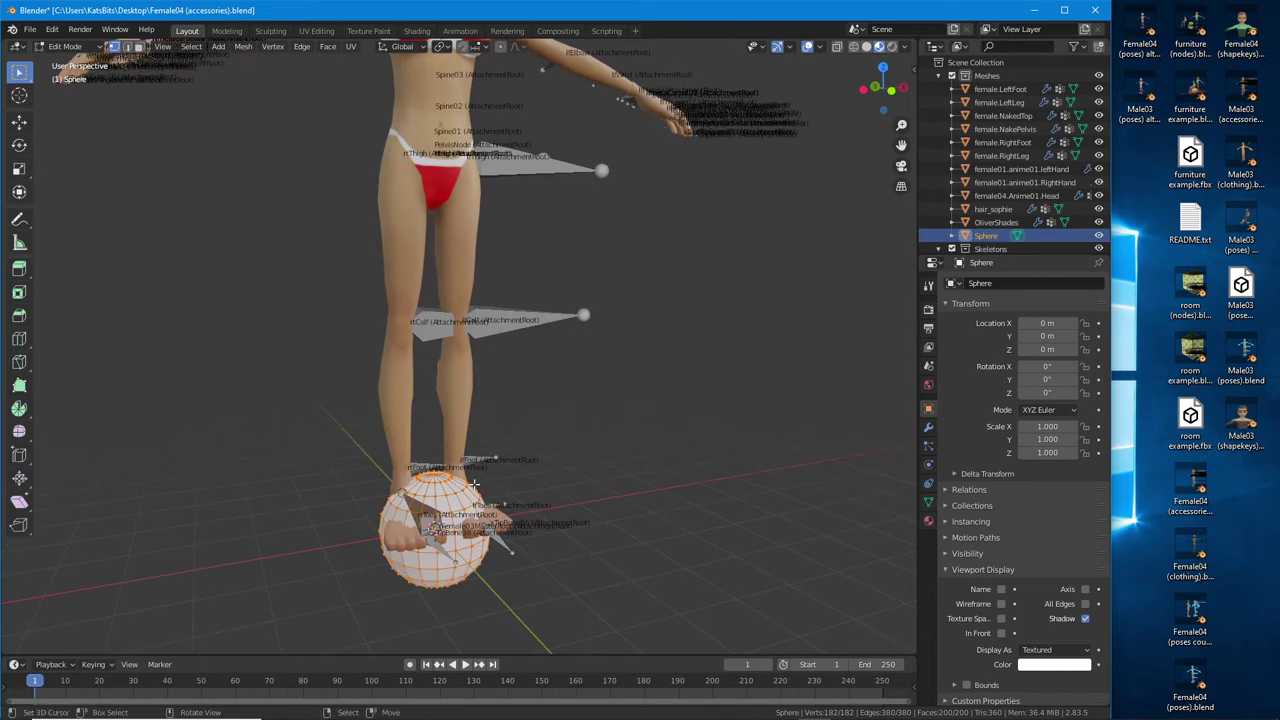
scroll(469, 461, "down", 3)
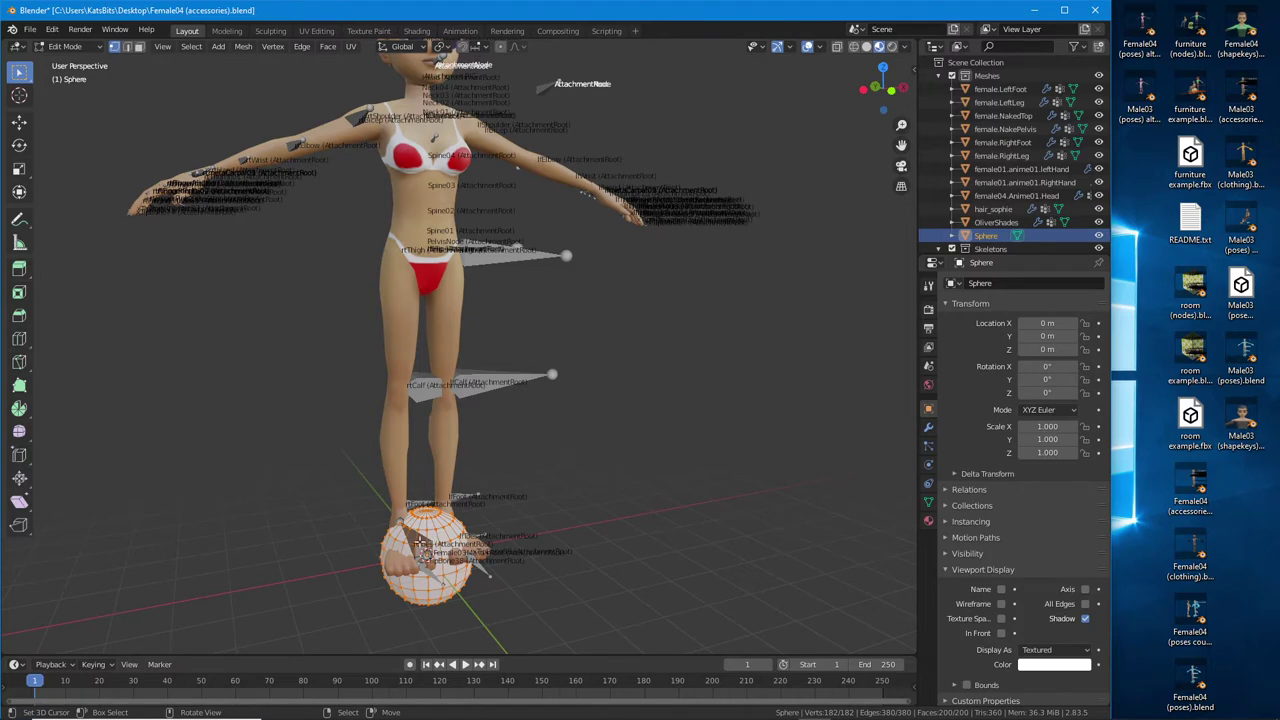
middle_click_drag(465, 531, 436, 528)
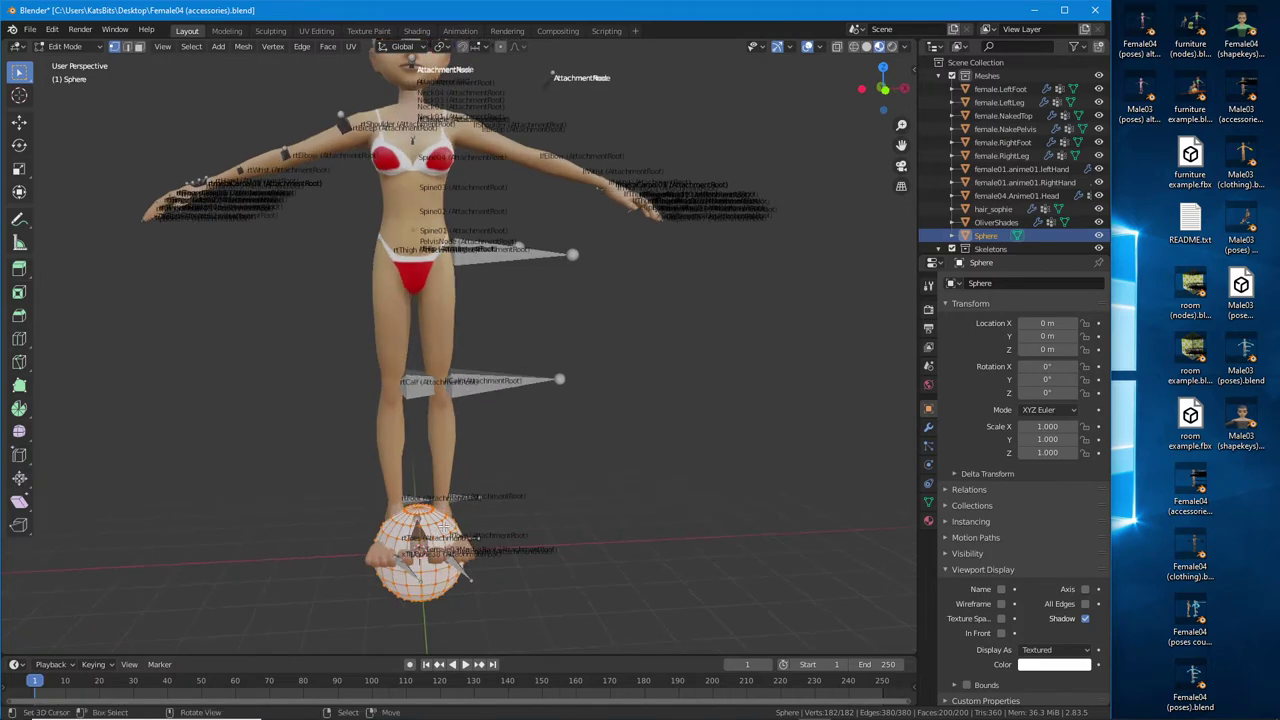
middle_click_drag(444, 526, 404, 511)
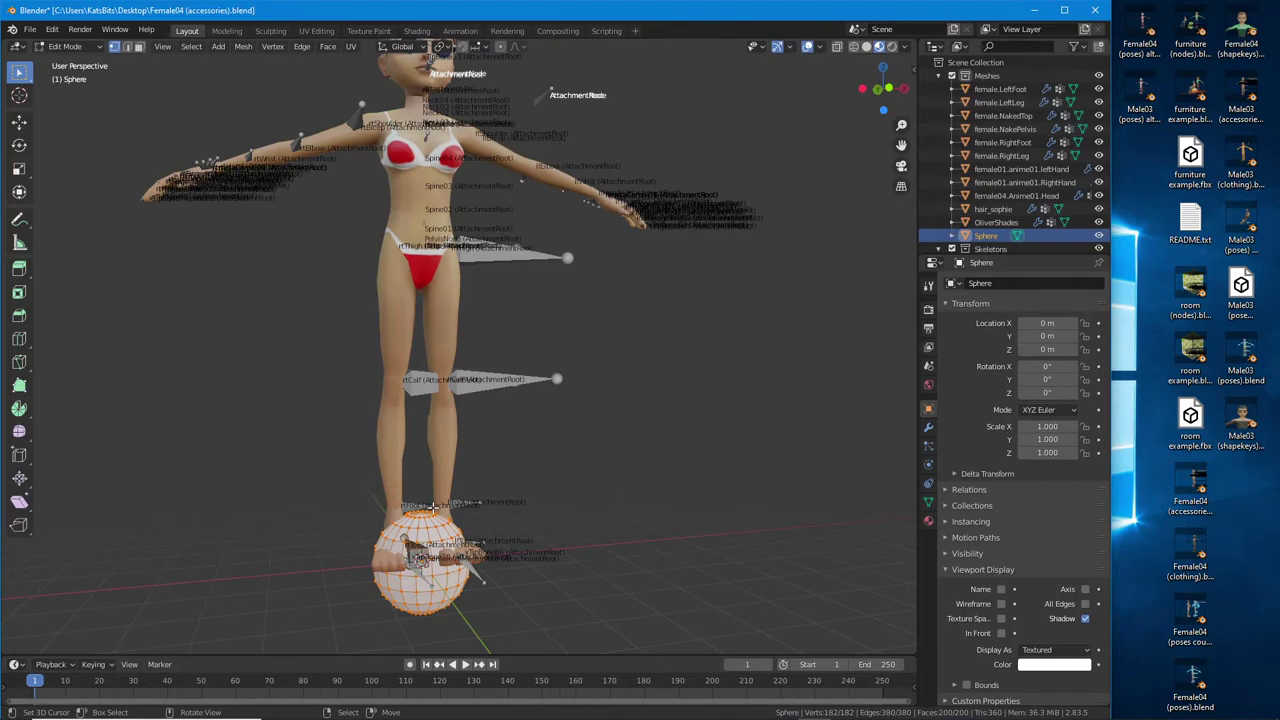
middle_click_drag(443, 496, 480, 475)
scroll(480, 475, "up", 4)
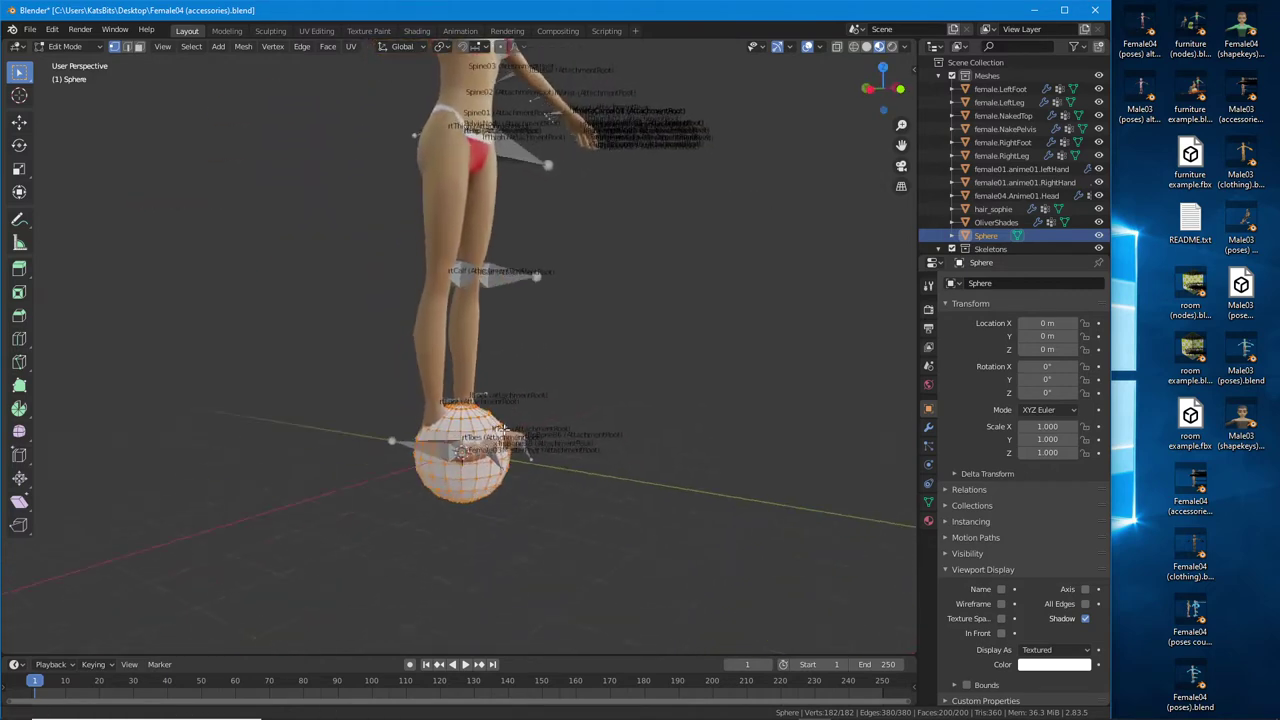
scroll(512, 482, "up", 3)
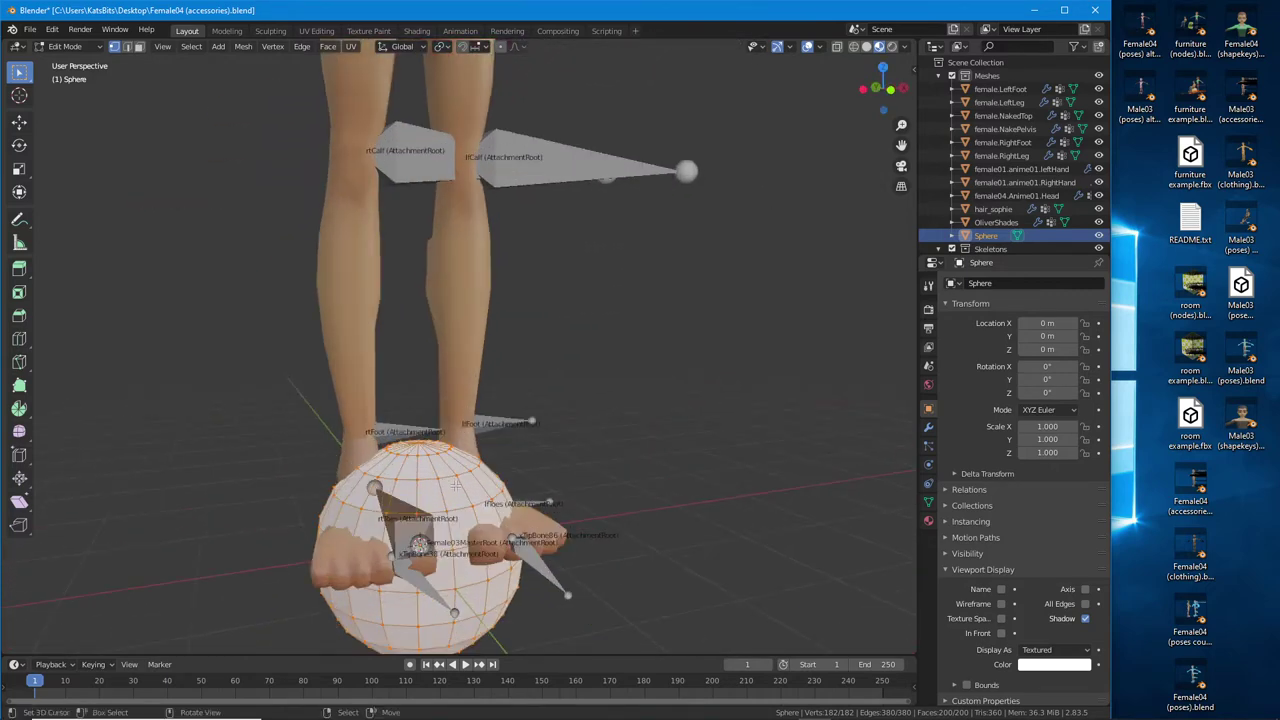
scroll(455, 485, "down", 3)
middle_click_drag(455, 485, 475, 457)
key("Tab")
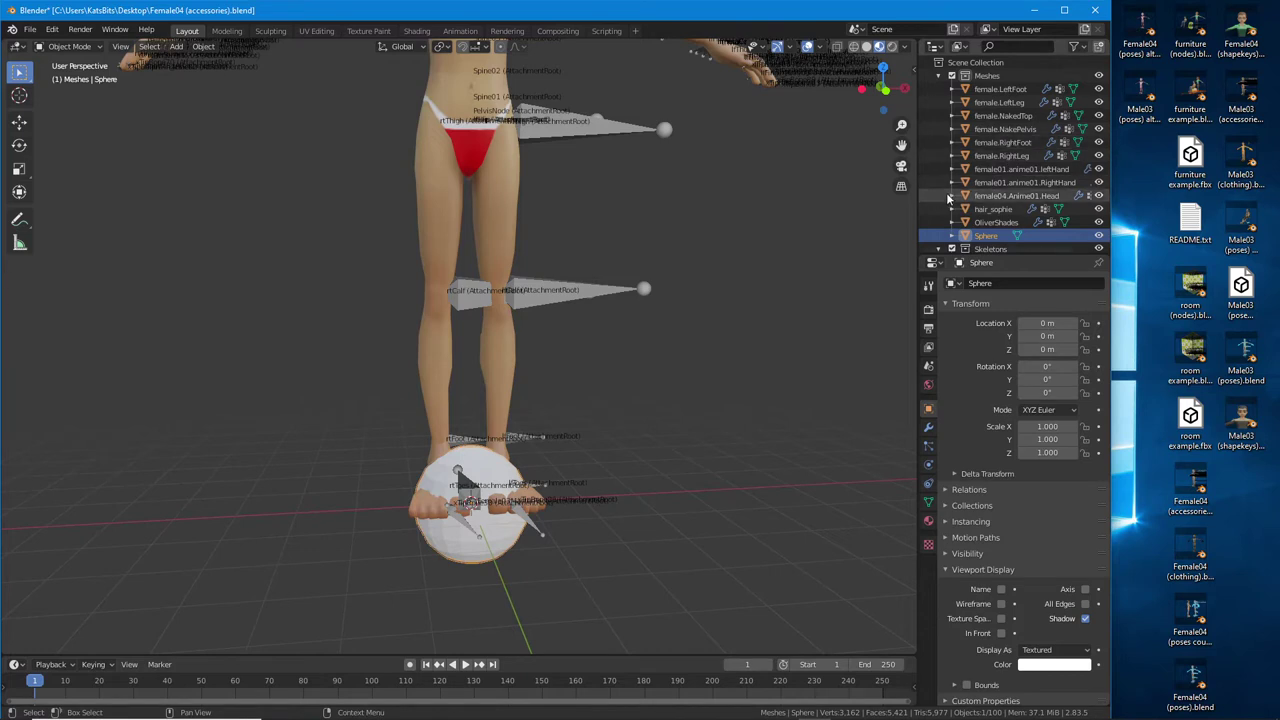
Hide the Skeletons collection in the Outliner and view the figure and sphere from the front
scroll(994, 176, "down", 3)
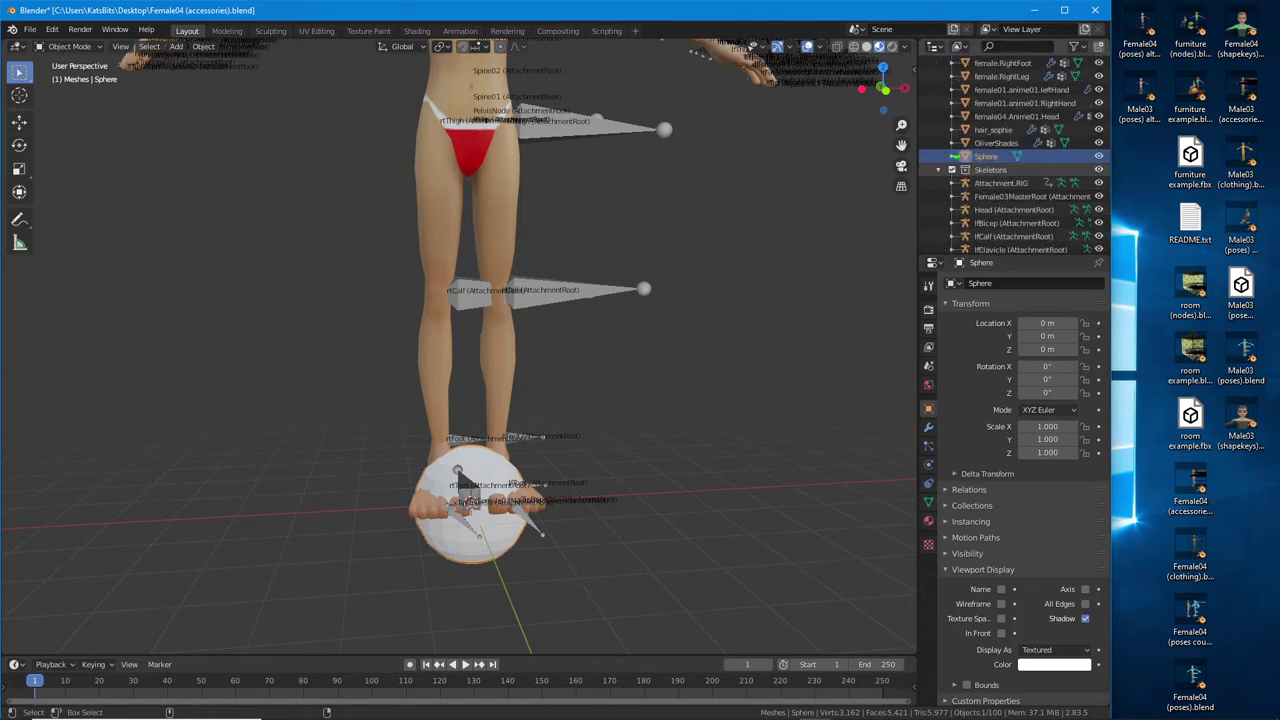
left_click_drag(946, 88, 940, 226)
left_click(952, 170)
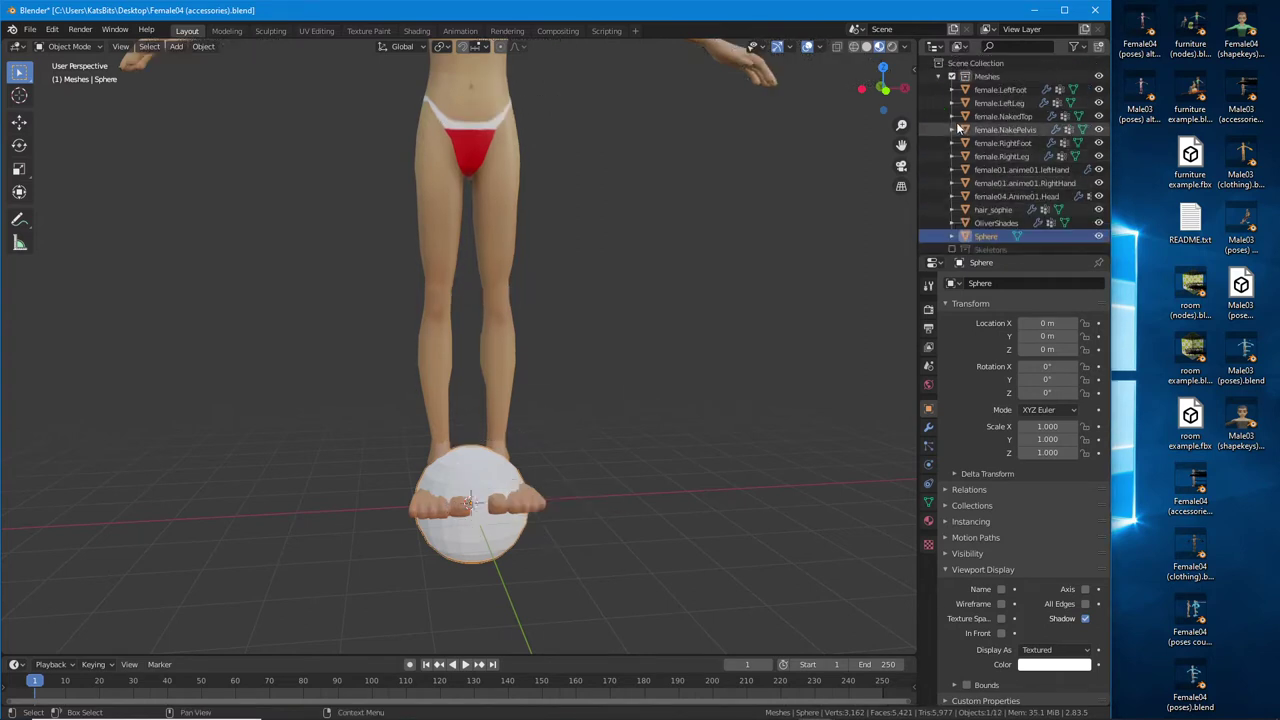
mouse_move(671, 313)
middle_mouse_down()
mouse_move(618, 316)
mouse_move(666, 306)
middle_mouse_up()
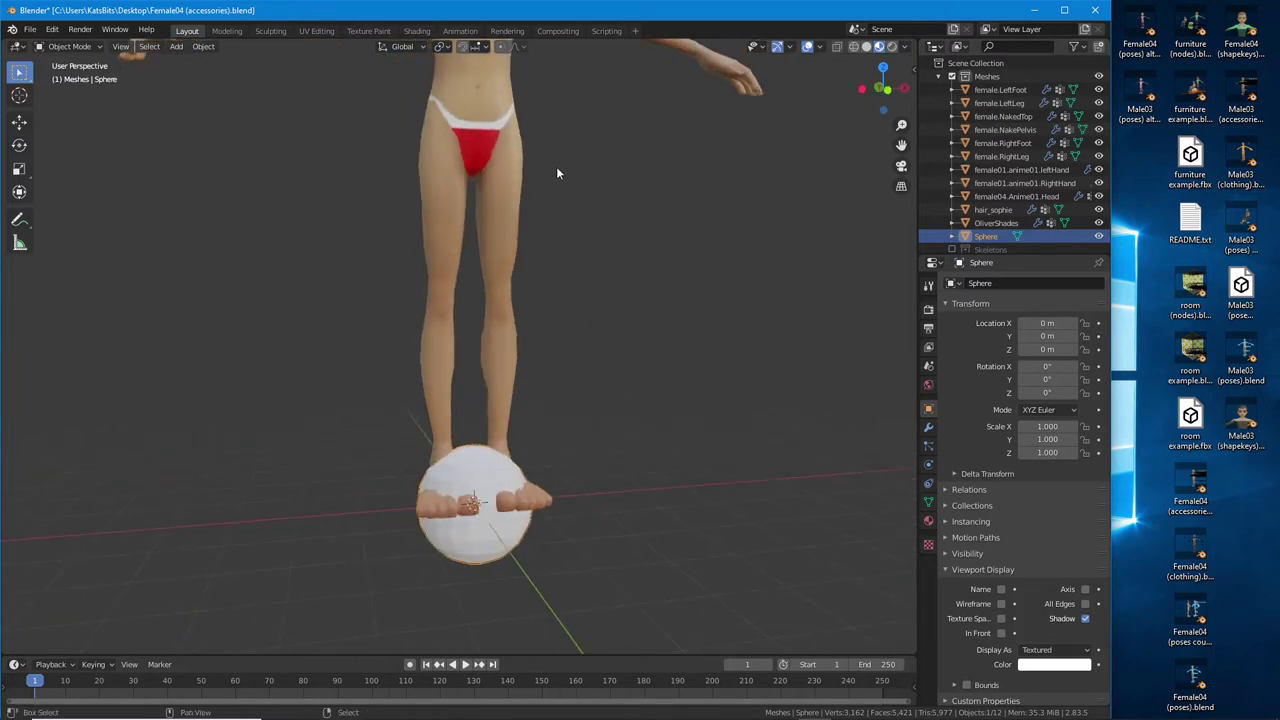
middle_click_drag(557, 174, 514, 508, "shift")
scroll(541, 380, "up", 1)
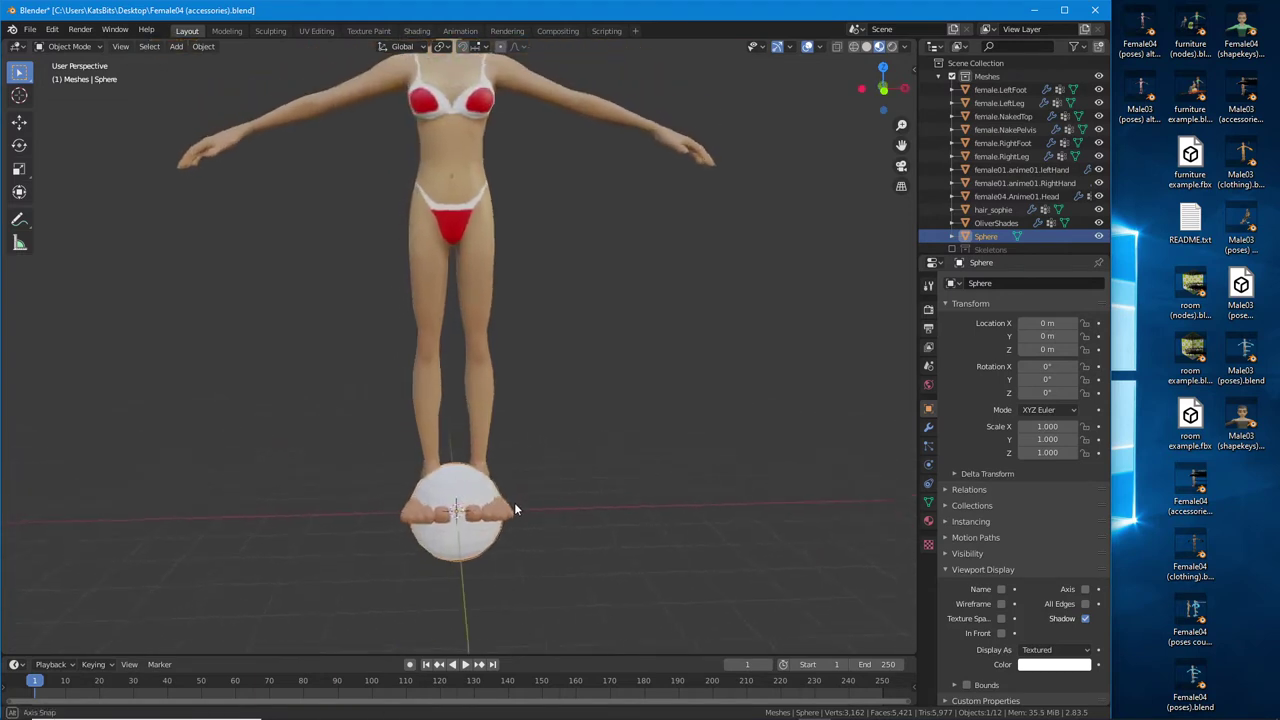
Scale the sphere uniformly to 1.9 with the Scale tool gizmo
left_click(20, 171)
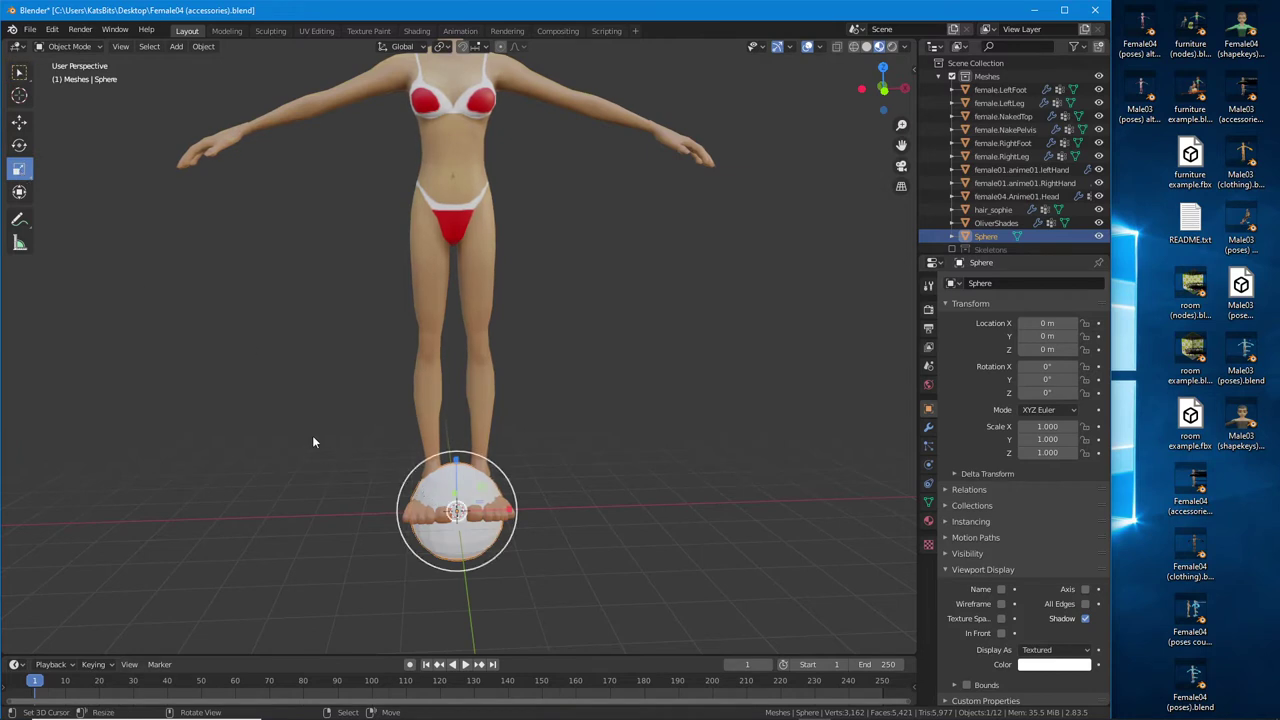
middle_click_drag(268, 422, 460, 478)
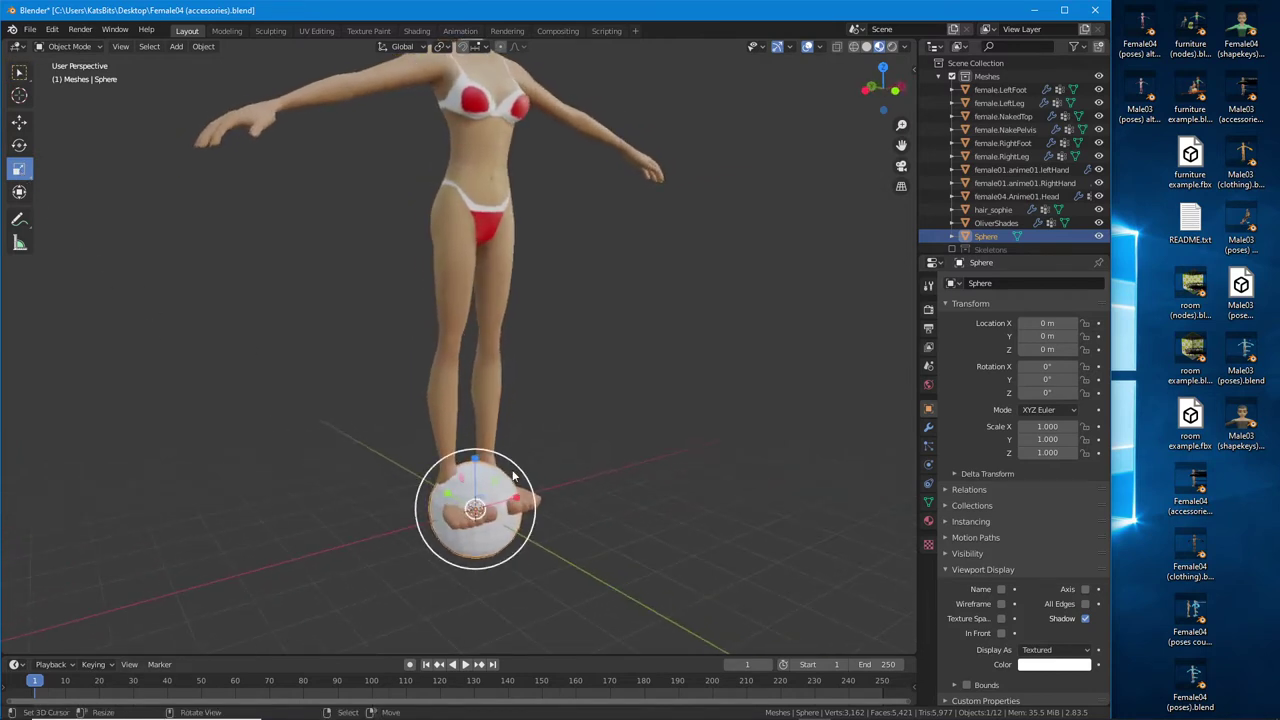
left_click_drag(515, 470, 545, 427)
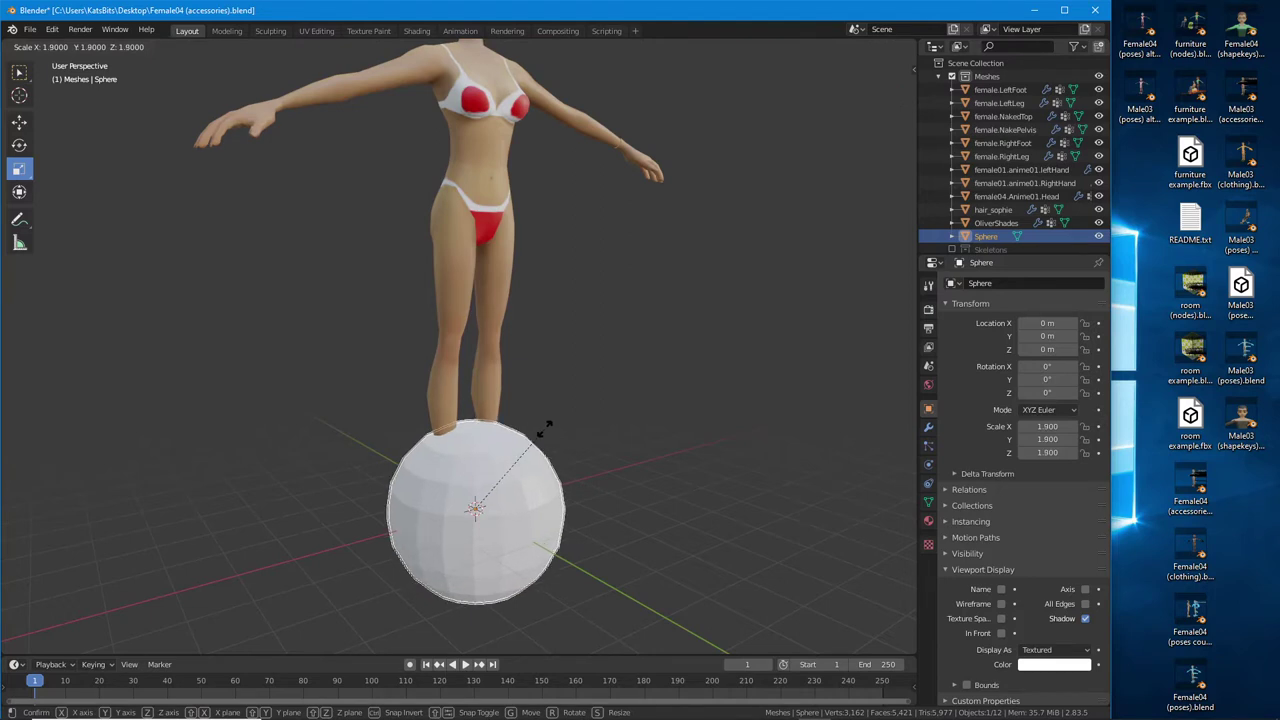
left_click_drag(544, 428, 544, 428)
middle_click_drag(585, 429, 553, 426)
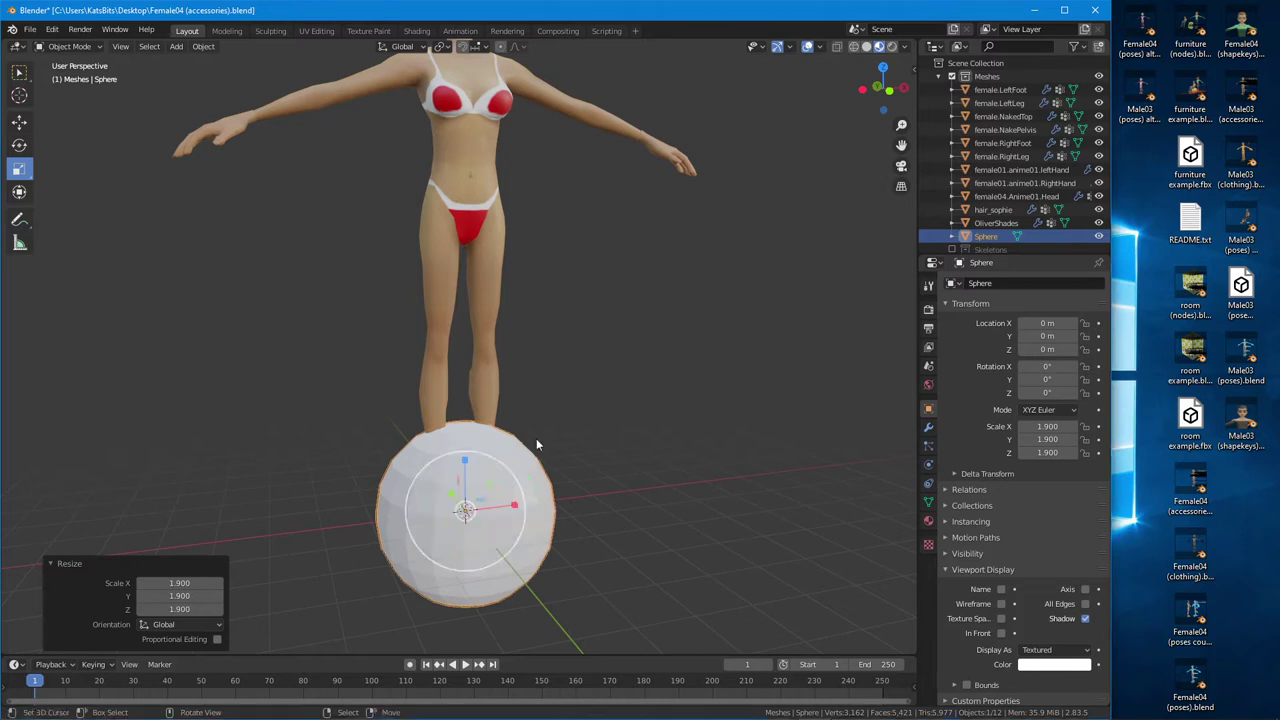
middle_click_drag(528, 493, 499, 527)
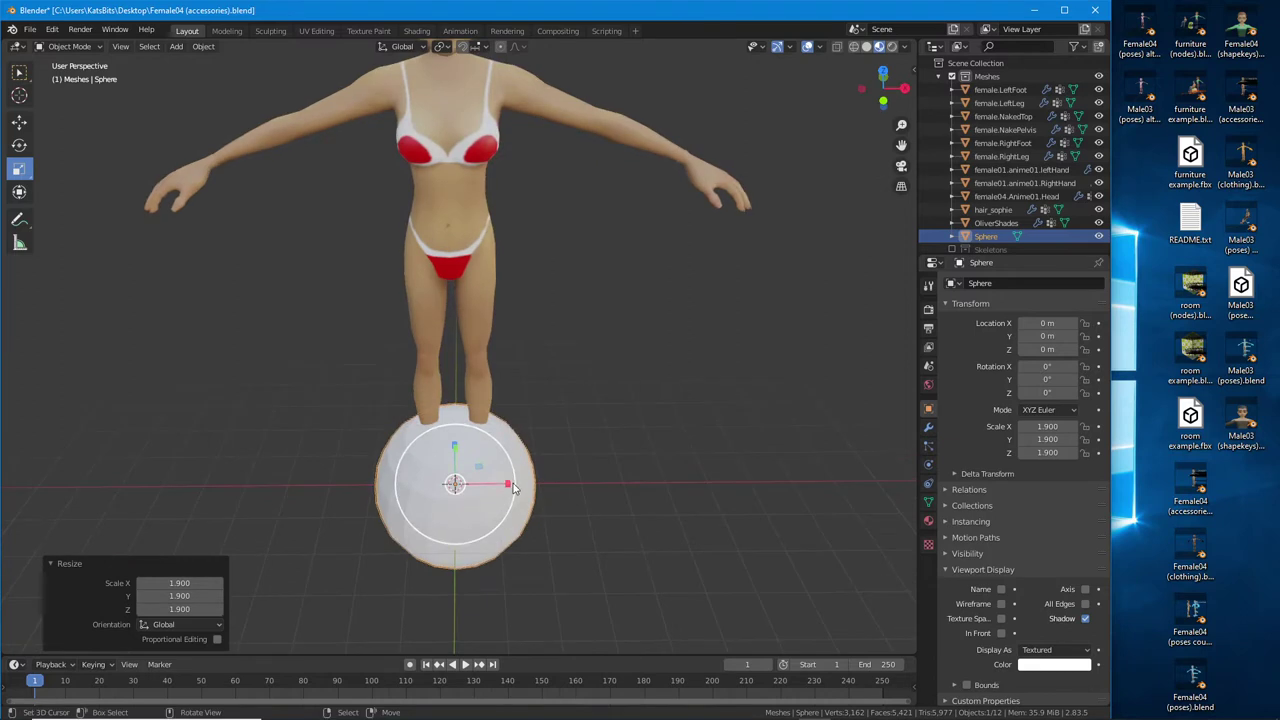
Try X and Z axis scaling, cancel both, and undo an extra scale back to 1.9
key("s")
key("x")
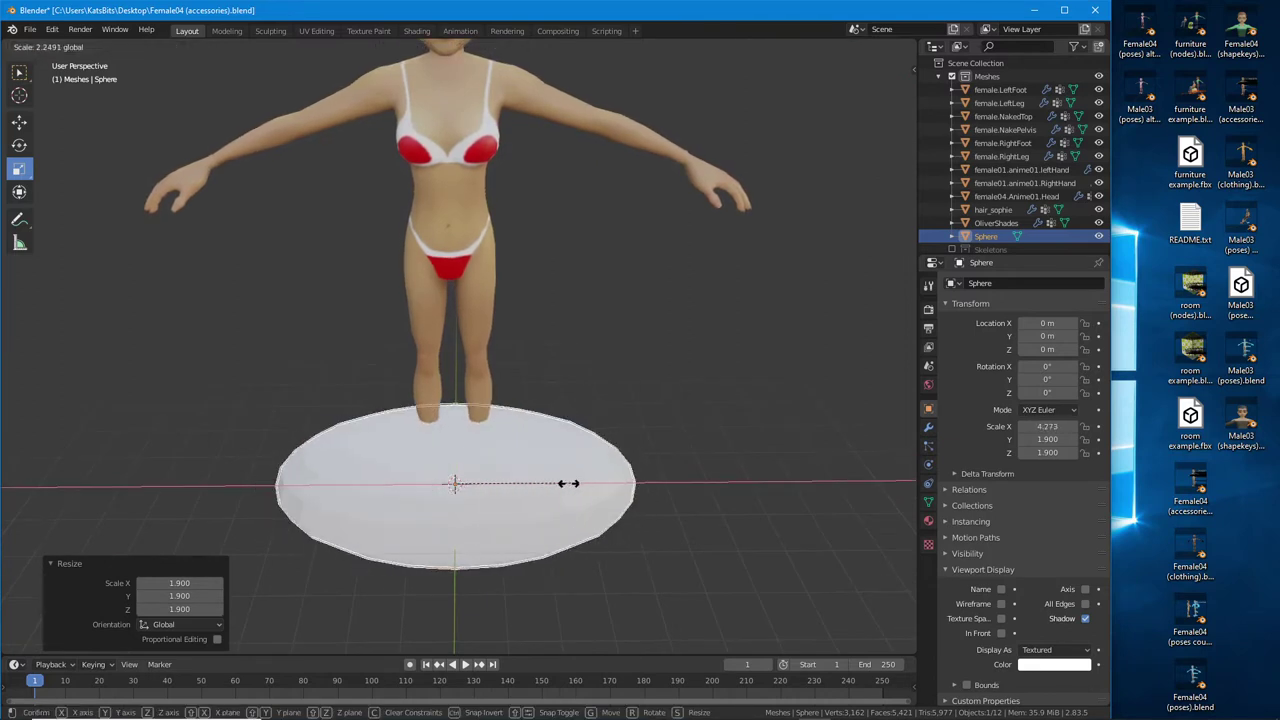
right_click(526, 488)
middle_click_drag(449, 456, 476, 445)
key("s")
key("z")
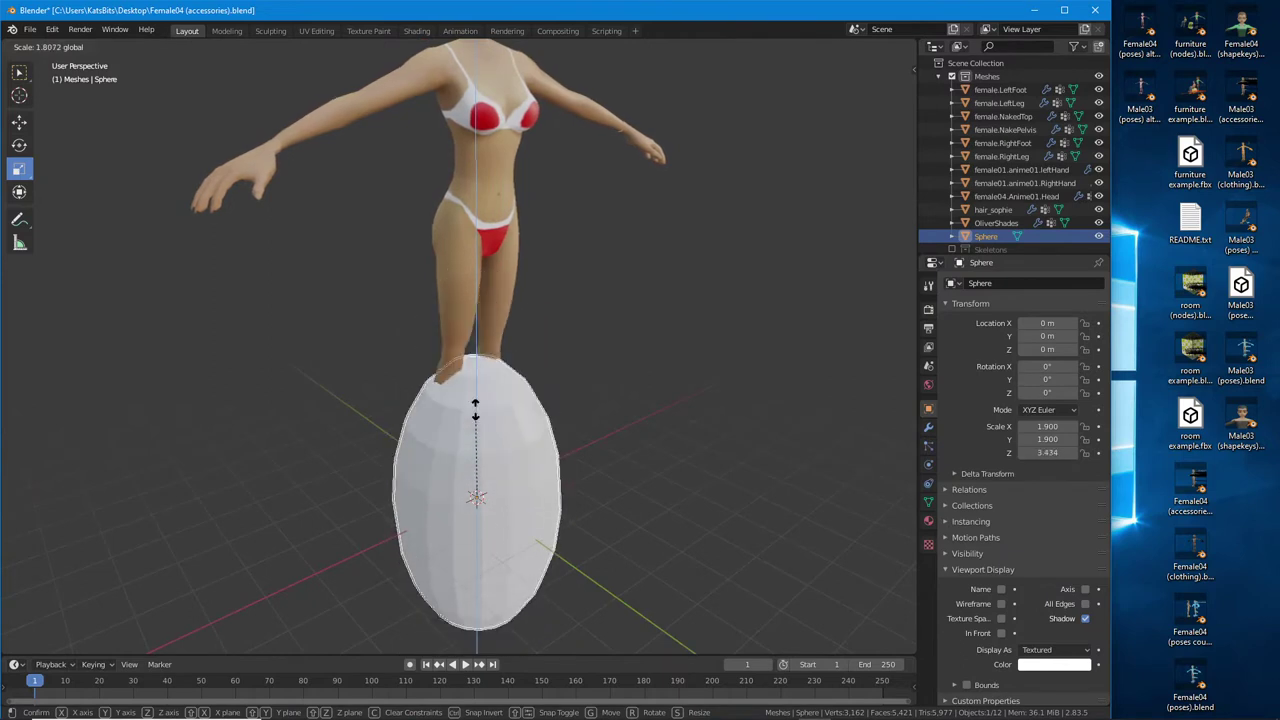
right_click(505, 530)
key("s")
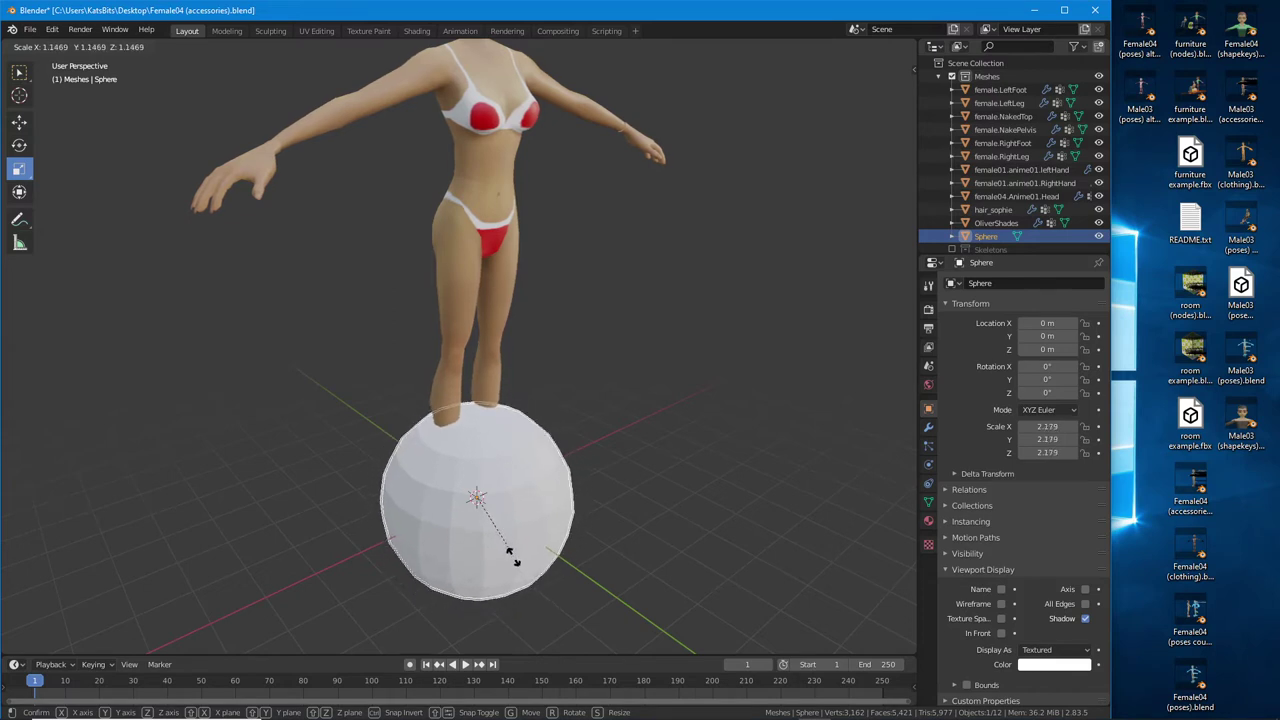
left_click(512, 552)
key("ctrl+z")
middle_click_drag(578, 574, 497, 447)
scroll(486, 422, "up", 4)
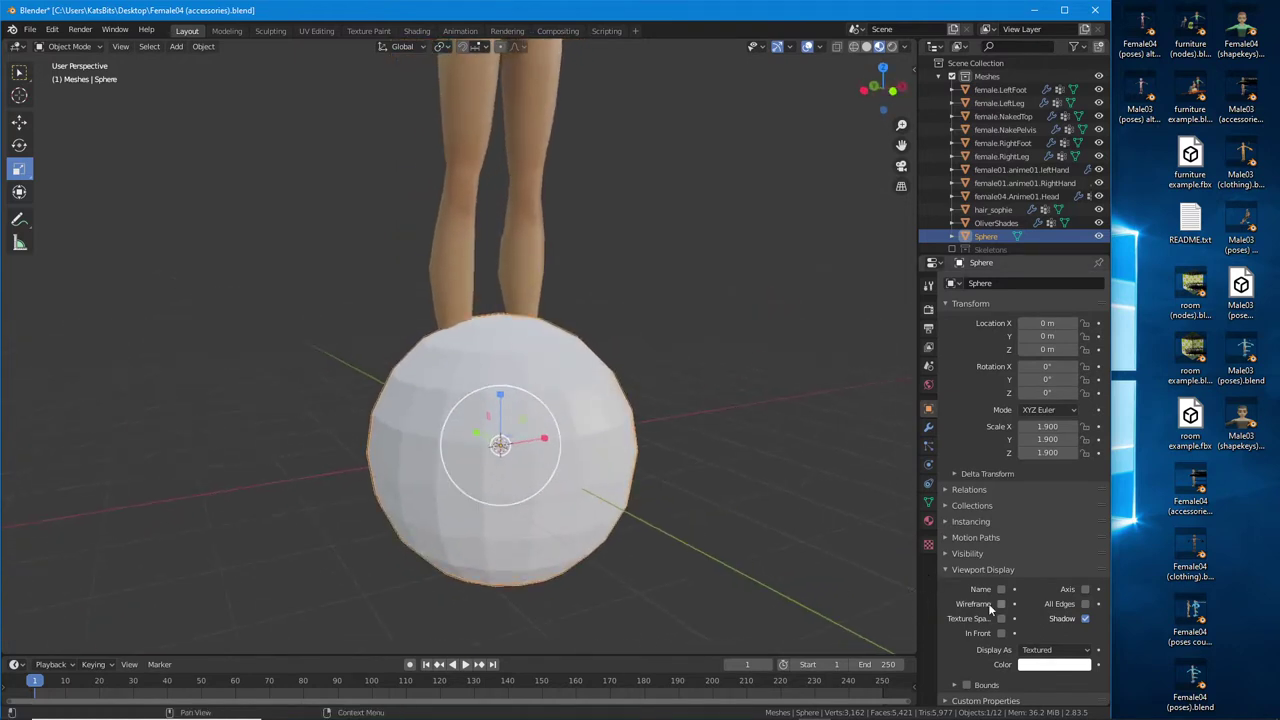
Turn on the sphere's wireframe overlay and switch it to Edit Mode
left_click(1001, 604)
middle_click_drag(670, 487, 588, 454)
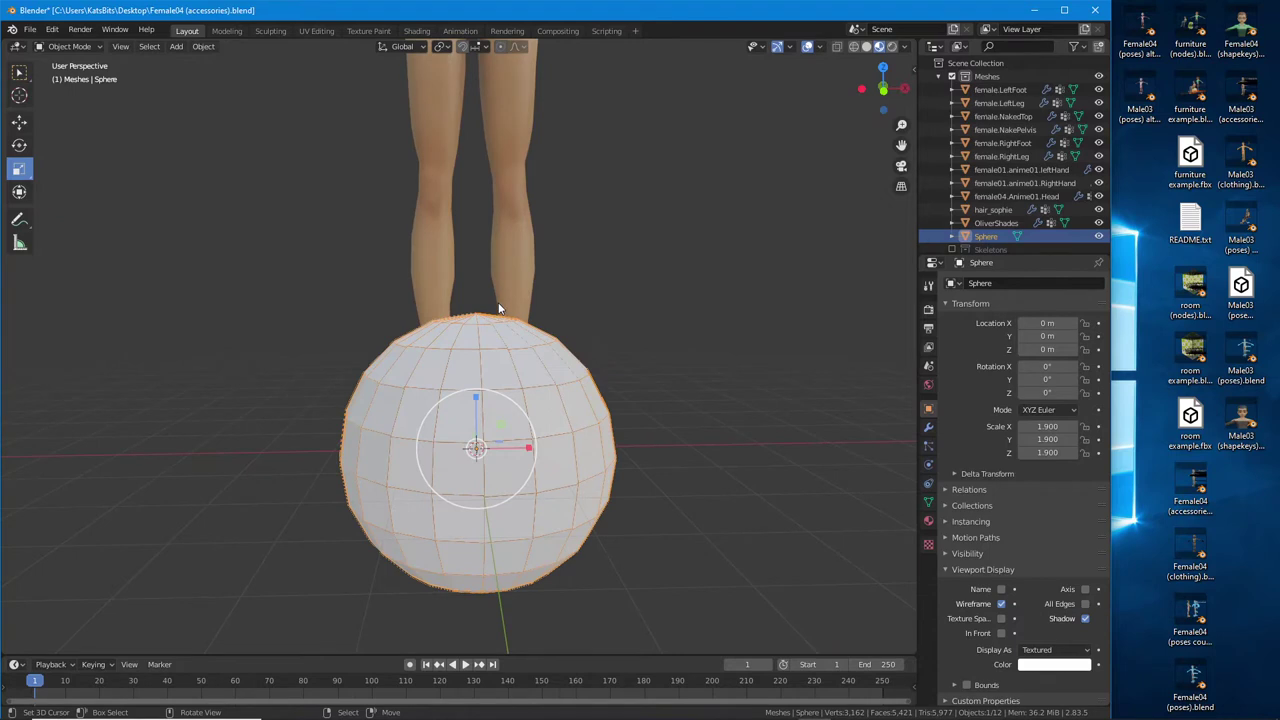
middle_click_drag(499, 309, 443, 423)
mouse_move(470, 318)
left_mouse_down()
mouse_move(409, 322)
mouse_move(363, 433)
mouse_move(606, 455)
mouse_move(639, 377)
mouse_move(489, 319)
mouse_move(408, 330)
left_mouse_up()
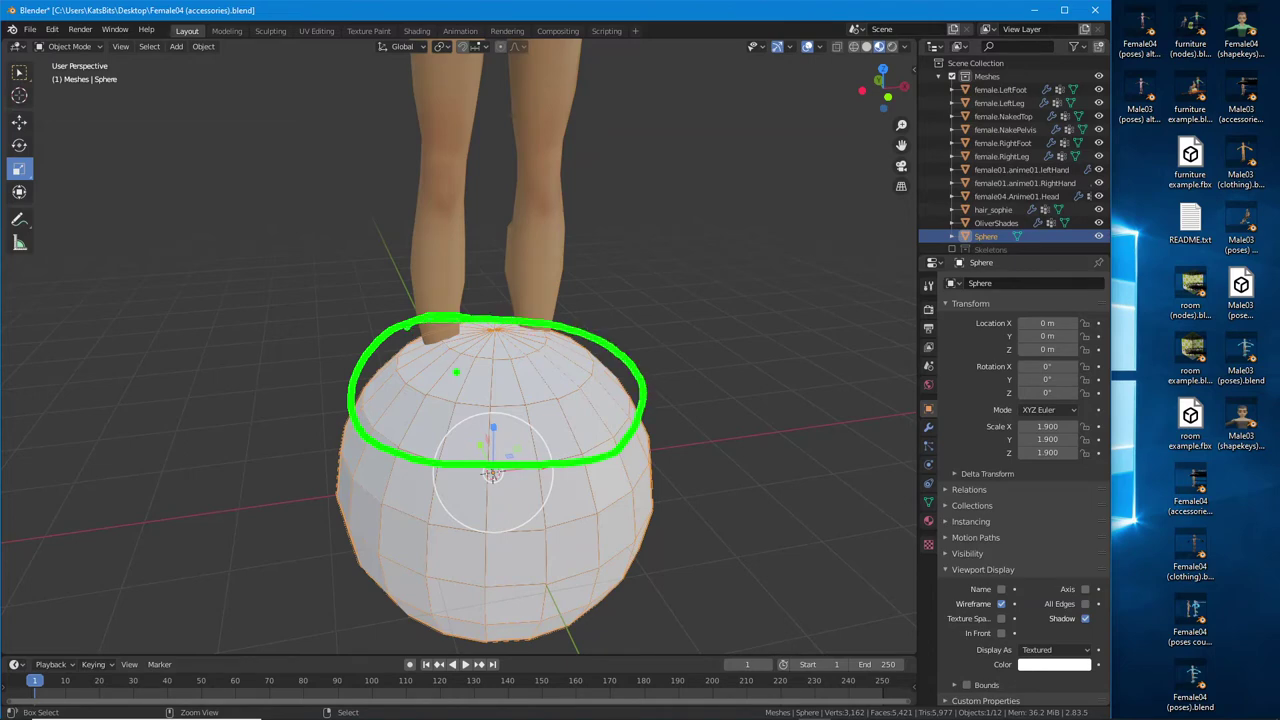
key("Escape")
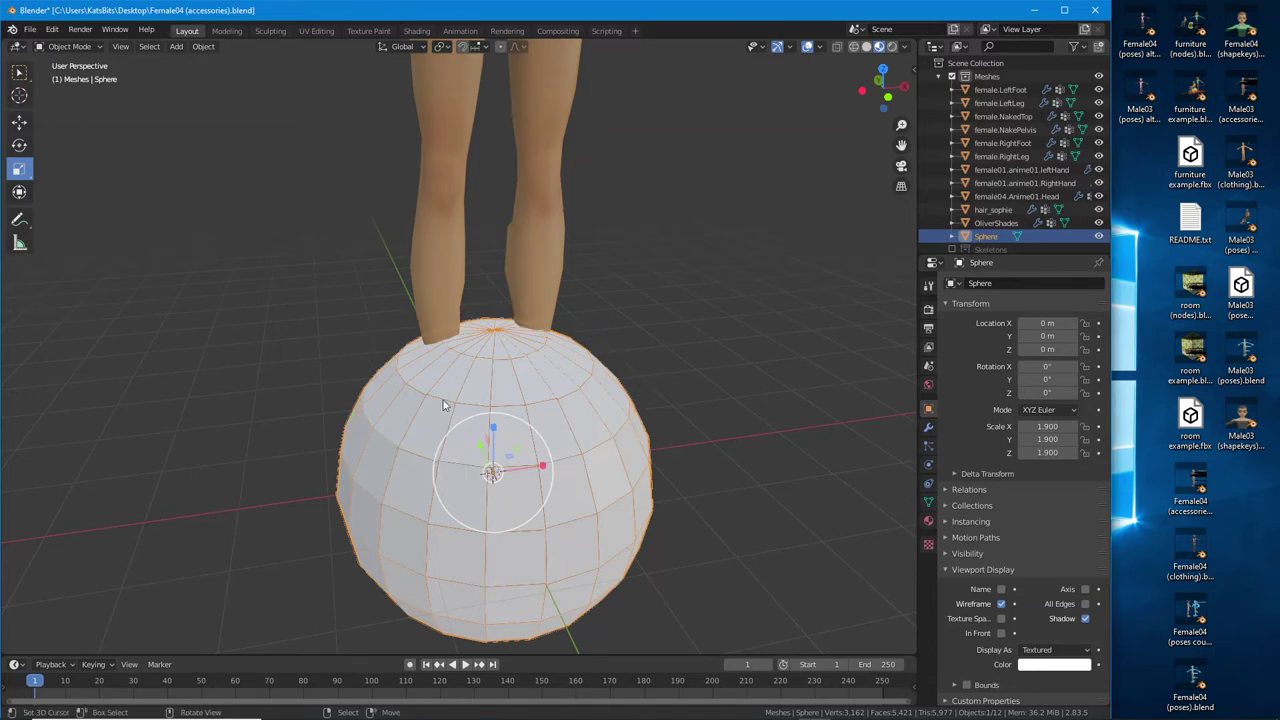
left_click(64, 46)
Enter Edit Mode with face selection and select two horizontal rings of faces
left_click(72, 72)
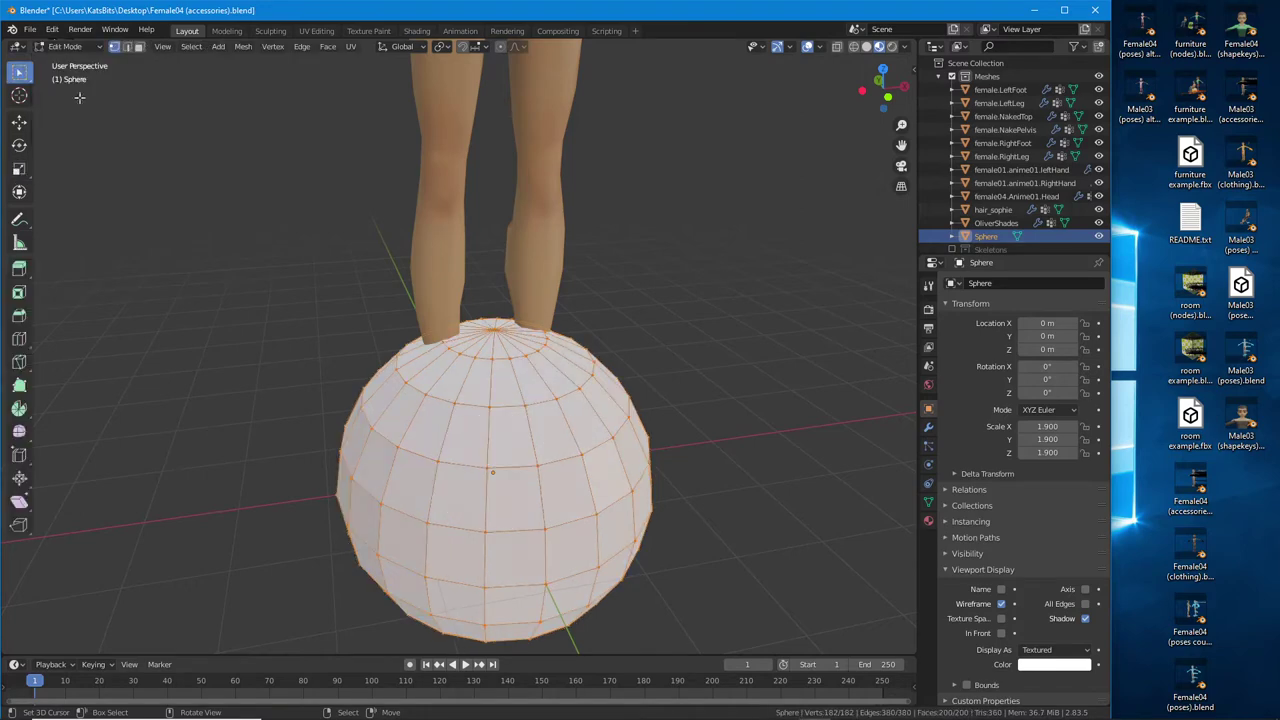
middle_click_drag(437, 412, 425, 405)
left_click(139, 47)
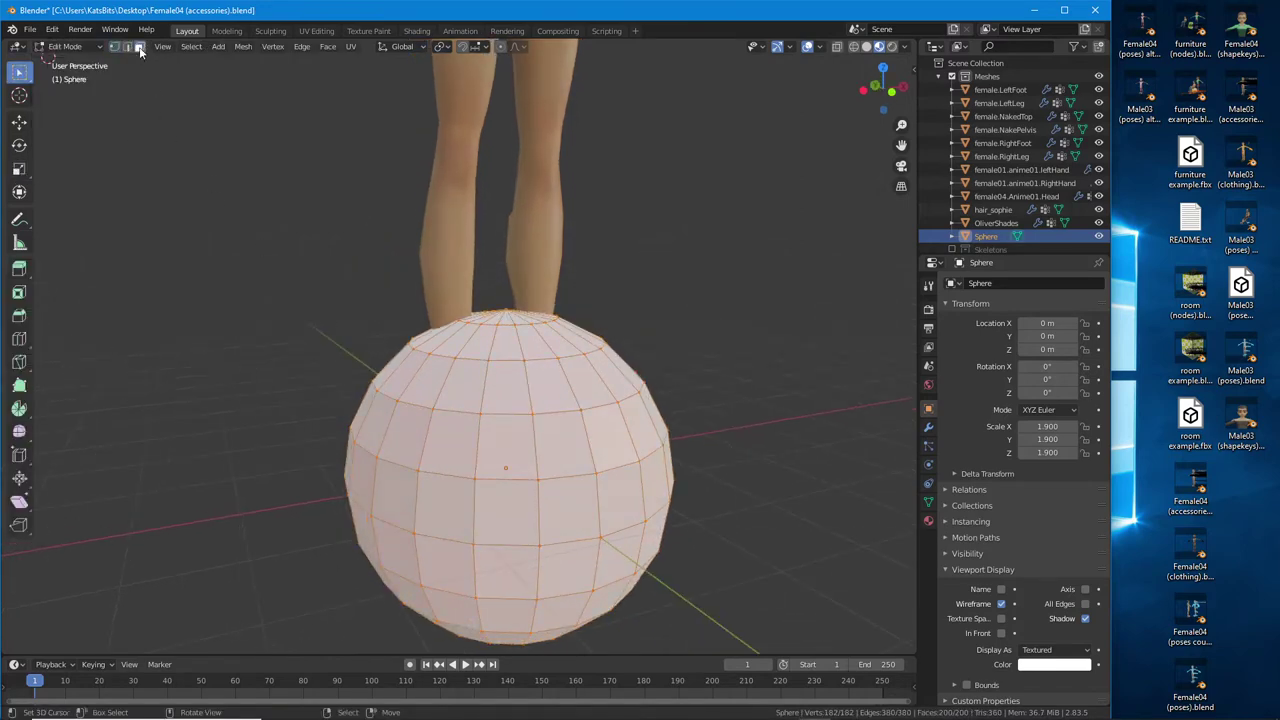
middle_click_drag(347, 437, 369, 472)
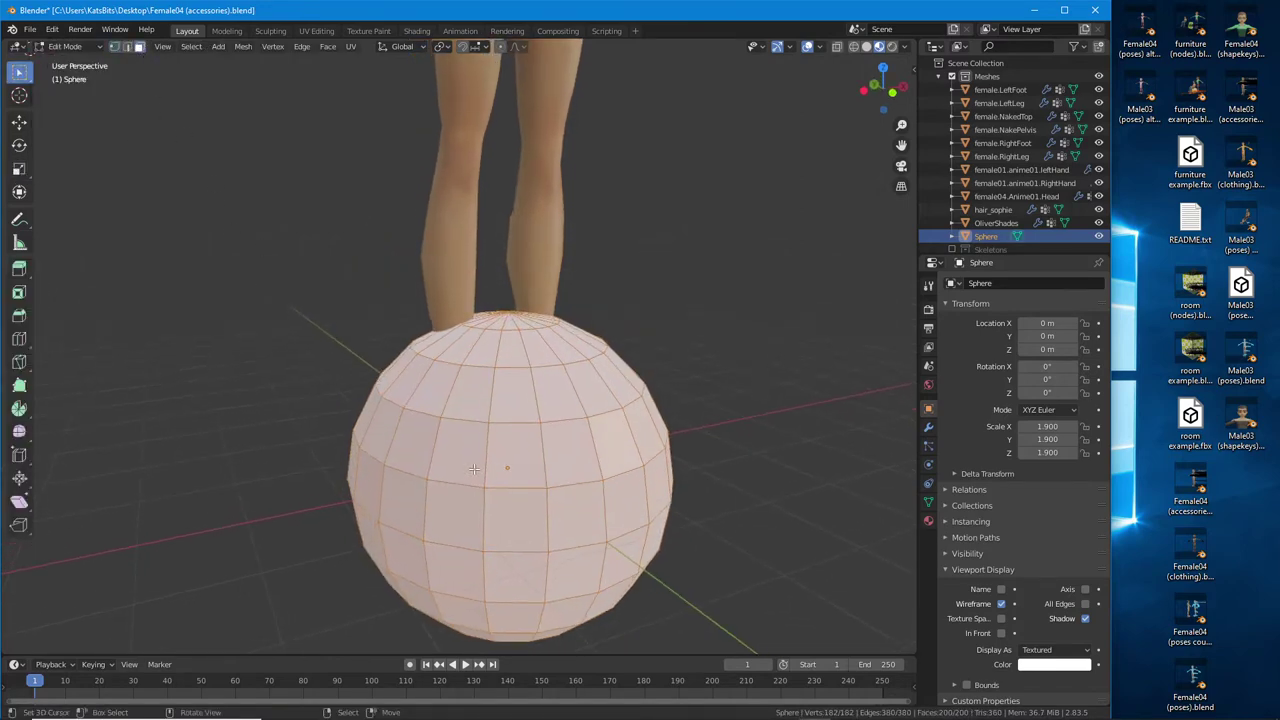
left_click(490, 396, "alt")
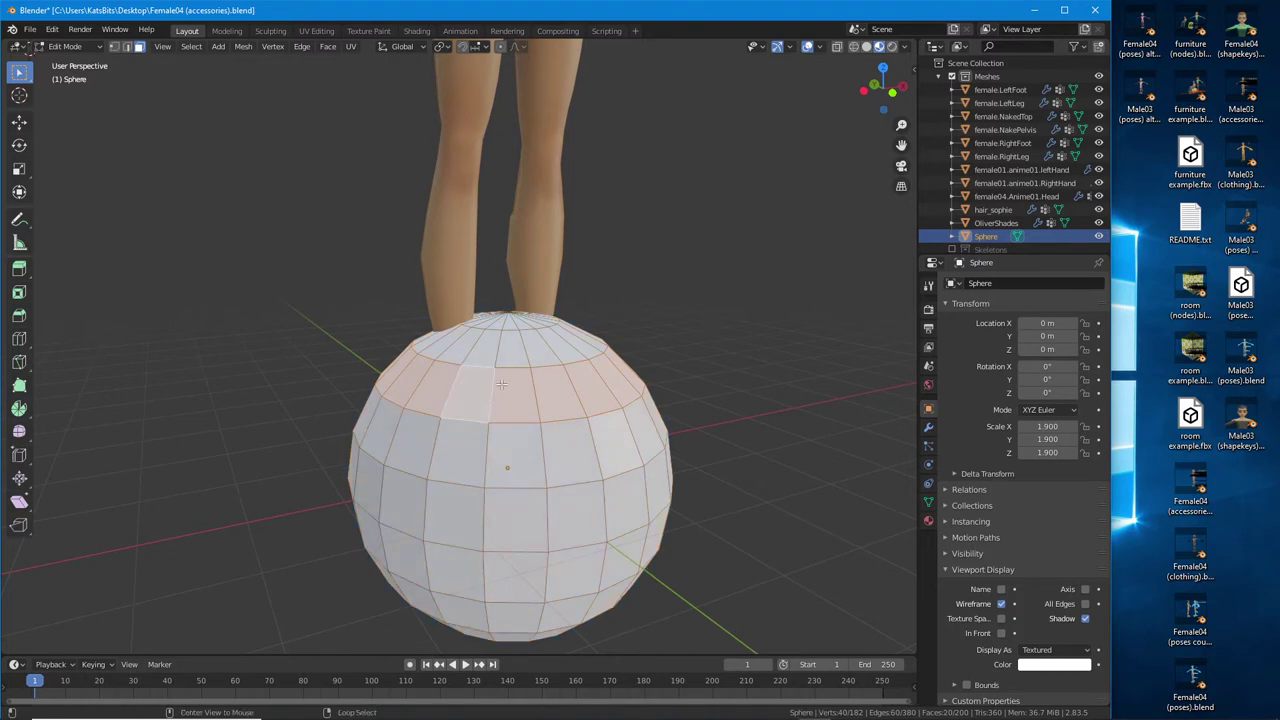
left_click(502, 354, "alt+shift")
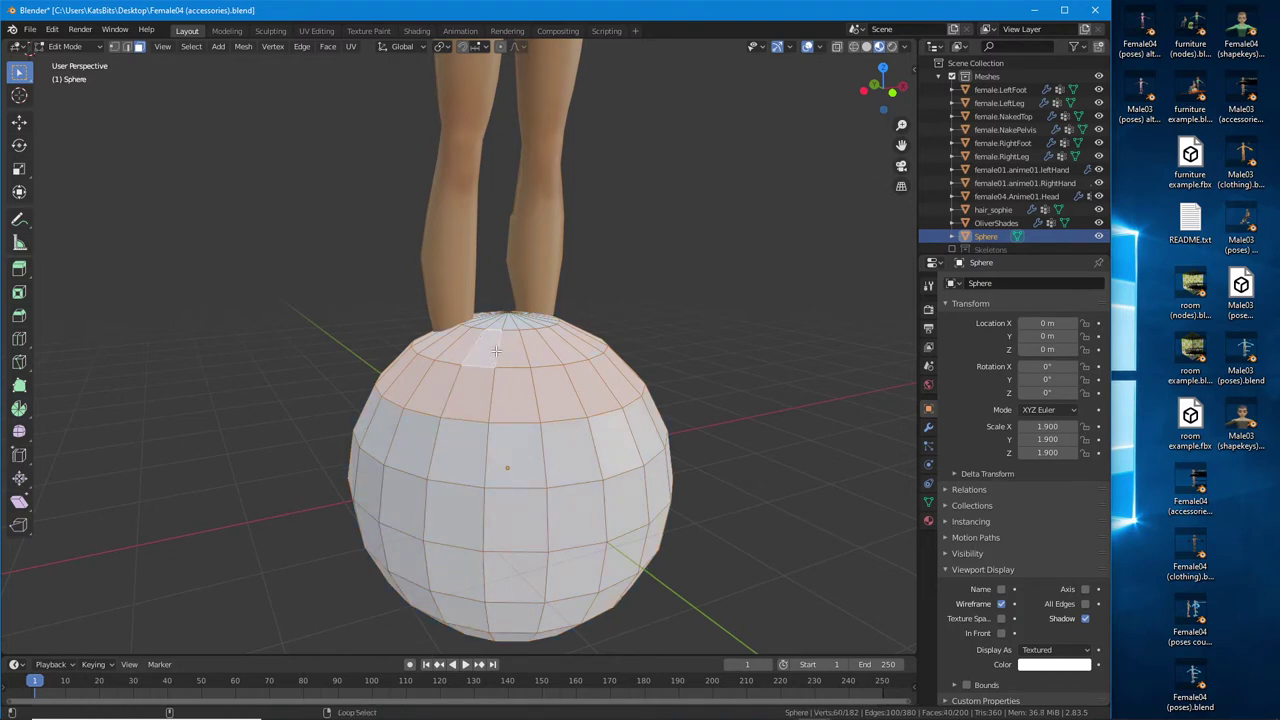
From a top-down view, add every cap triangle around the pole to the selection
middle_click_drag(501, 356, 498, 402)
scroll(498, 402, "up", 4)
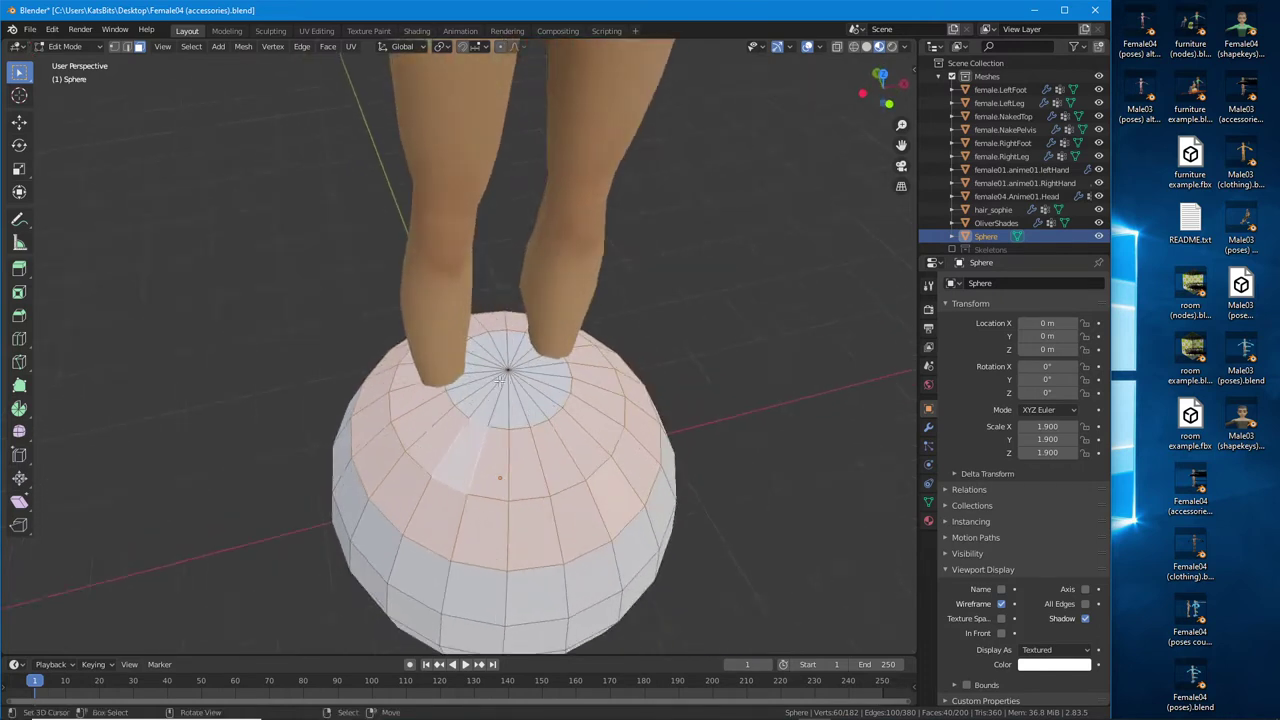
left_click(493, 424, "shift")
left_click(507, 420, "shift")
left_click(528, 412, "shift")
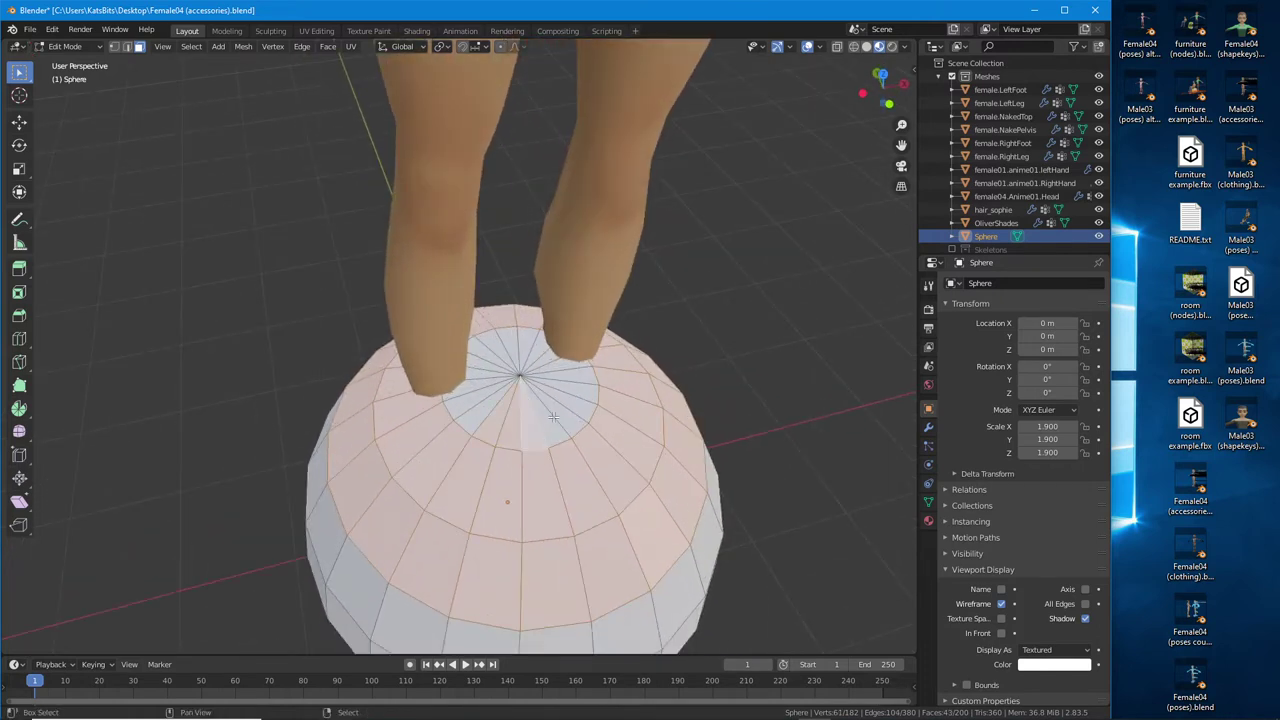
left_click(548, 402, "shift")
left_click(562, 394, "shift")
left_click(572, 385, "shift")
left_click(574, 375, "shift")
left_click(568, 364, "shift")
left_click(558, 355, "shift")
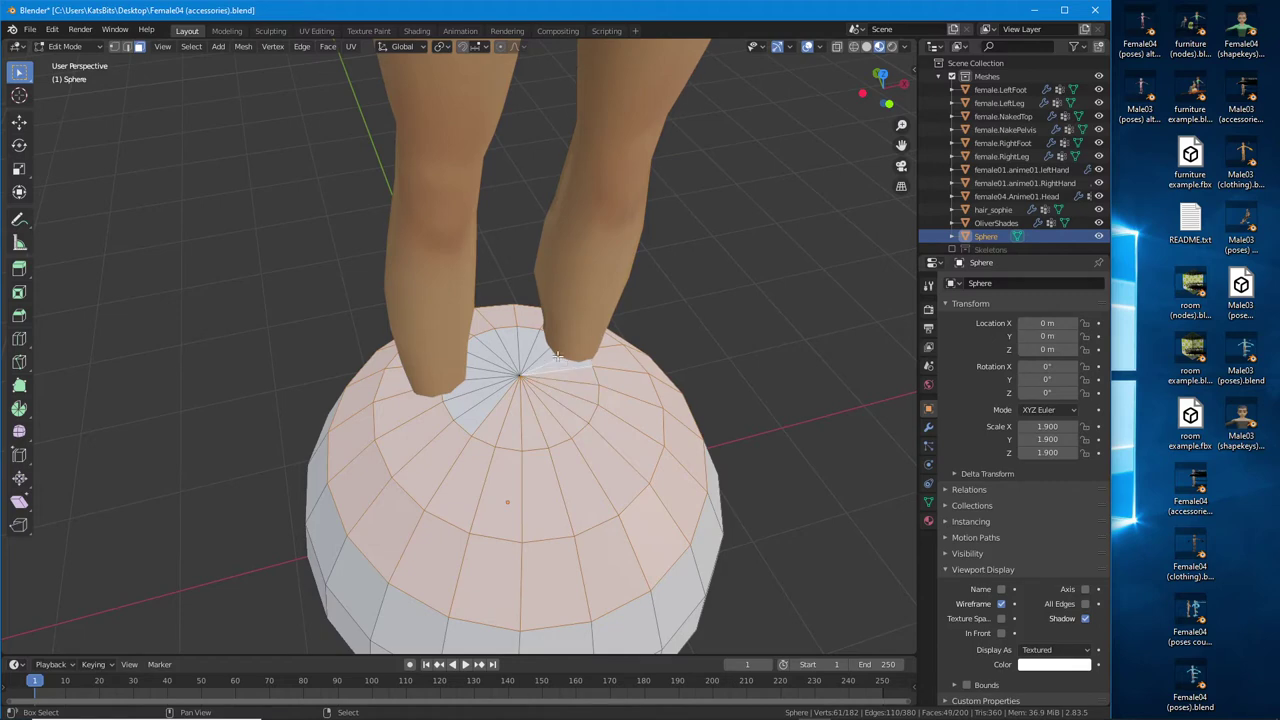
left_click(546, 348, "shift")
left_click(533, 343, "shift")
left_click(520, 342, "shift")
left_click(506, 340, "shift")
left_click(493, 344, "shift")
left_click(481, 351, "shift")
left_click(471, 361, "shift")
left_click(468, 376, "shift")
left_click(470, 395, "shift")
left_click(480, 408, "shift")
left_click(494, 414, "shift")
middle_click_drag(494, 414, 543, 472)
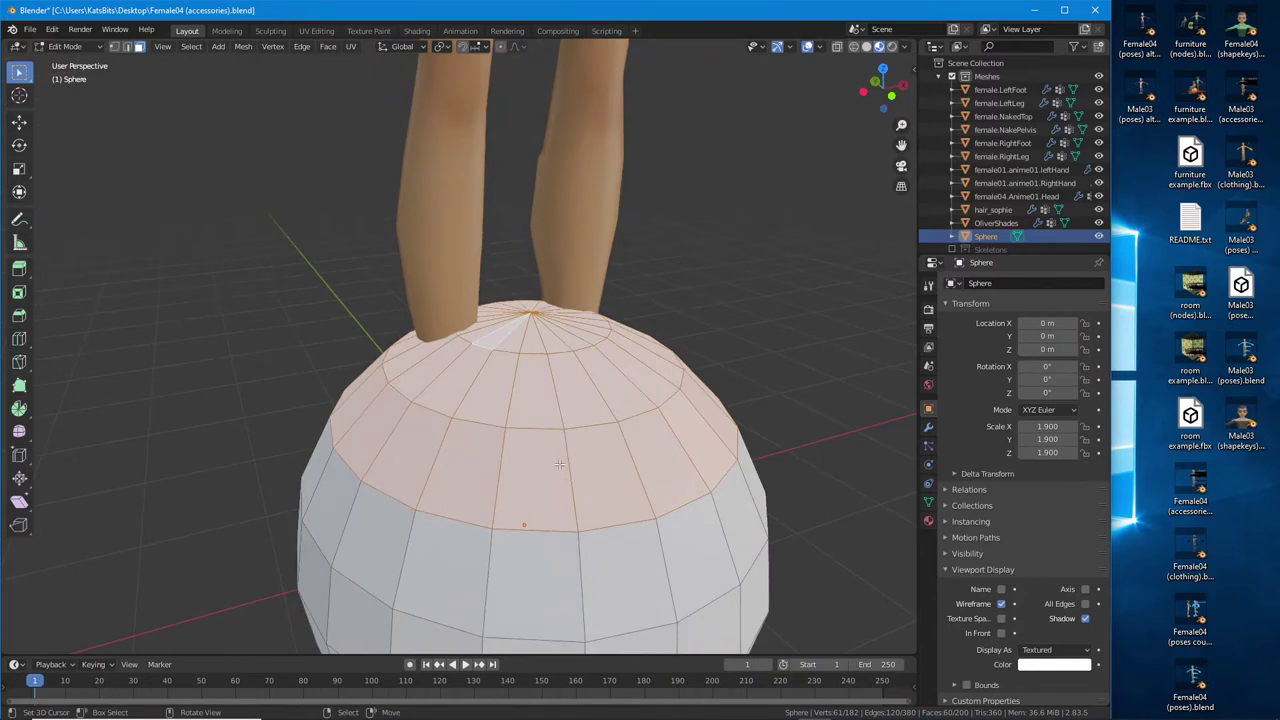
Restart the selection with the middle ring plus the upper ring of faces
left_click(570, 474, "alt")
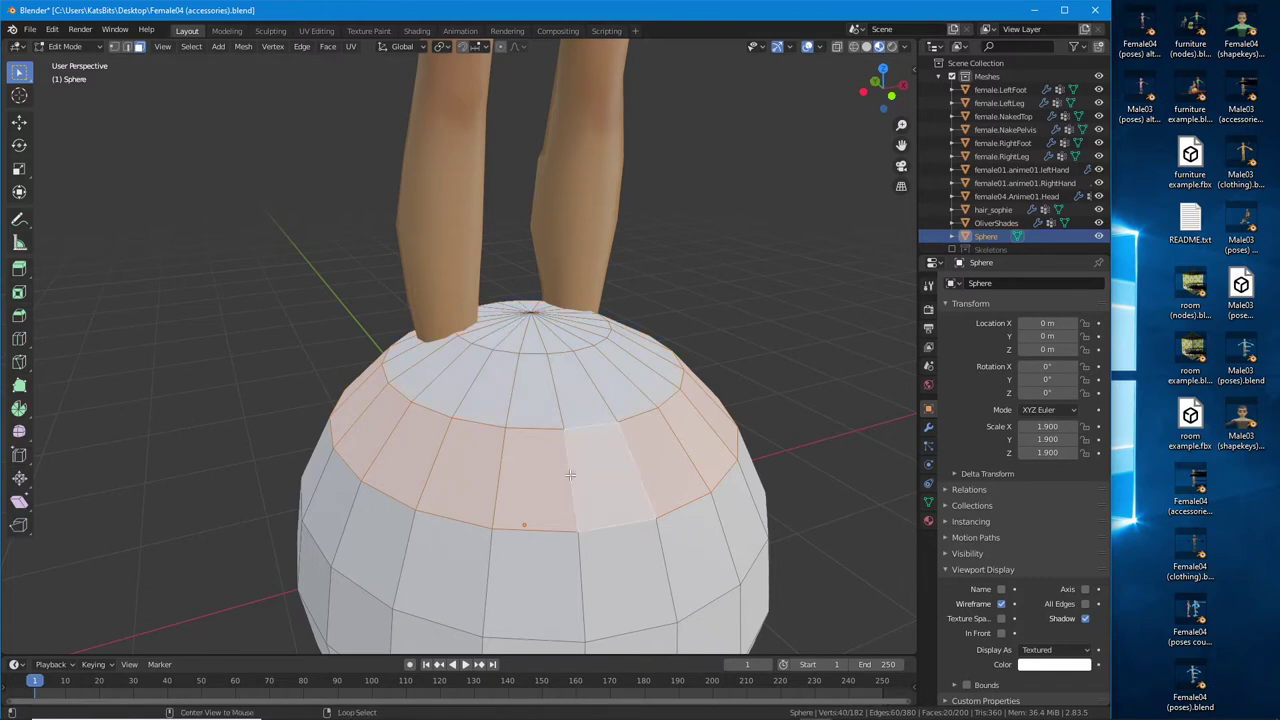
left_click(551, 373, "alt")
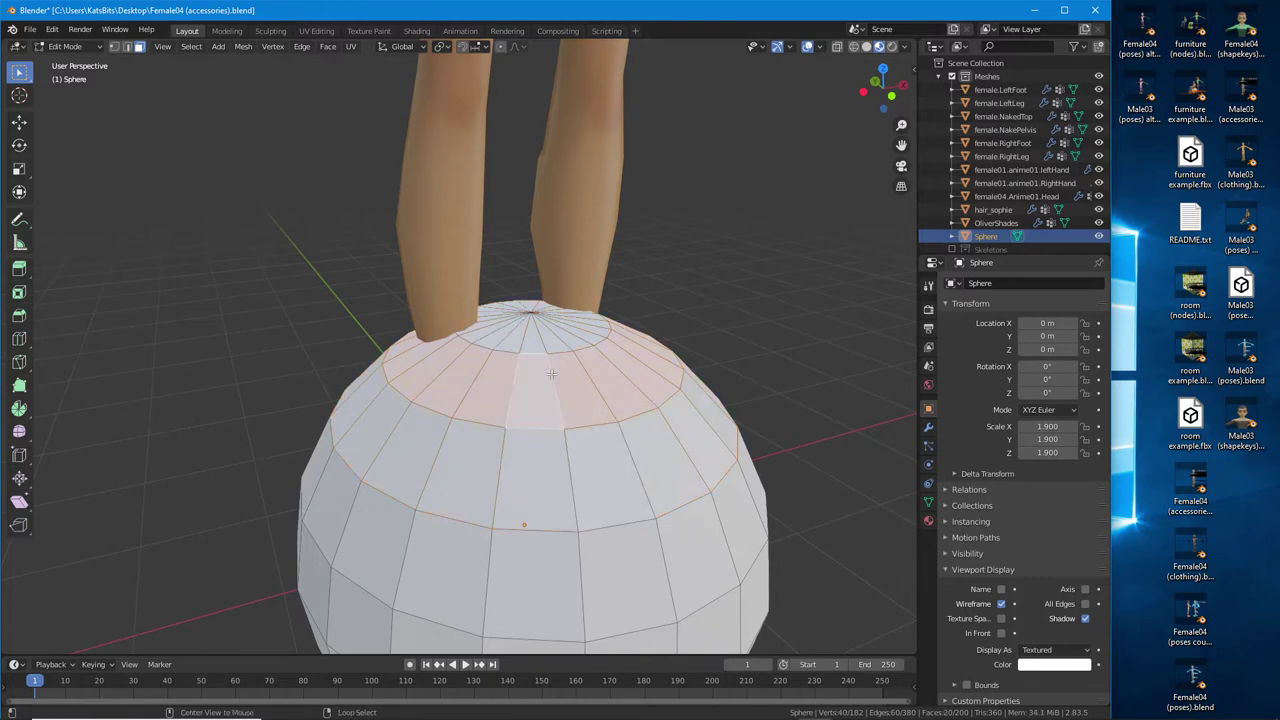
left_click(567, 481, "alt")
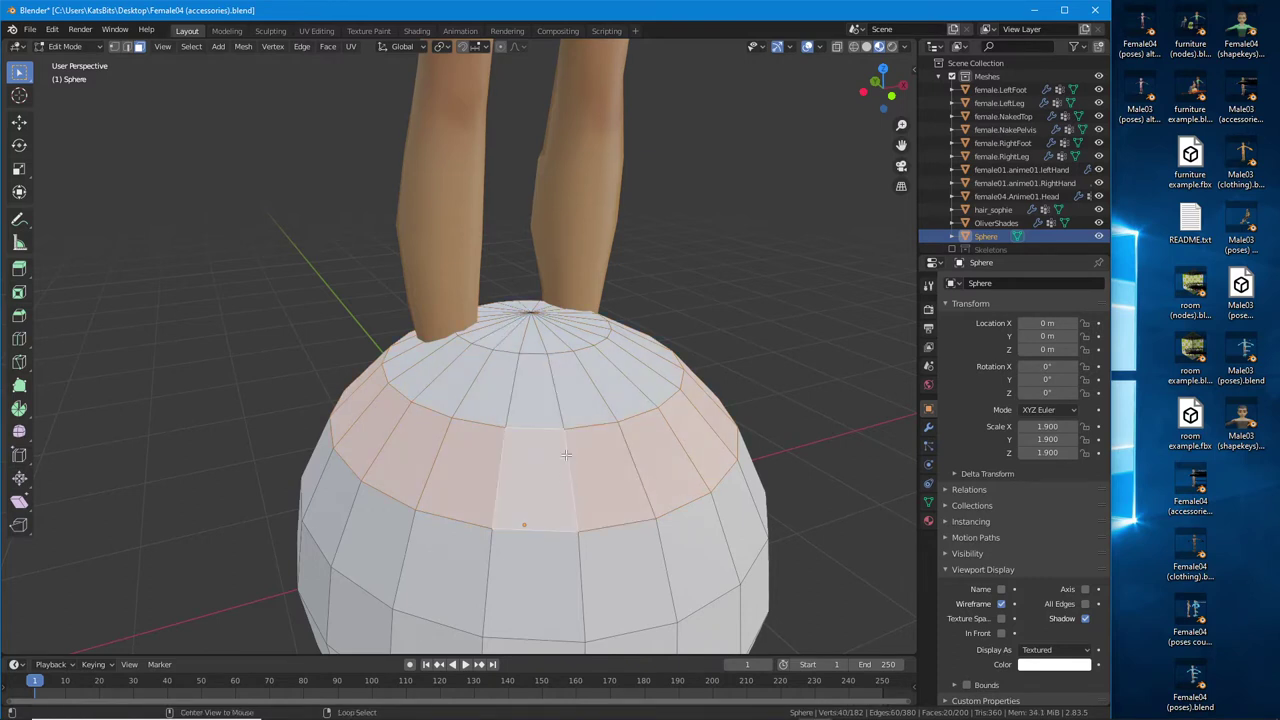
left_click(551, 387, "alt+shift")
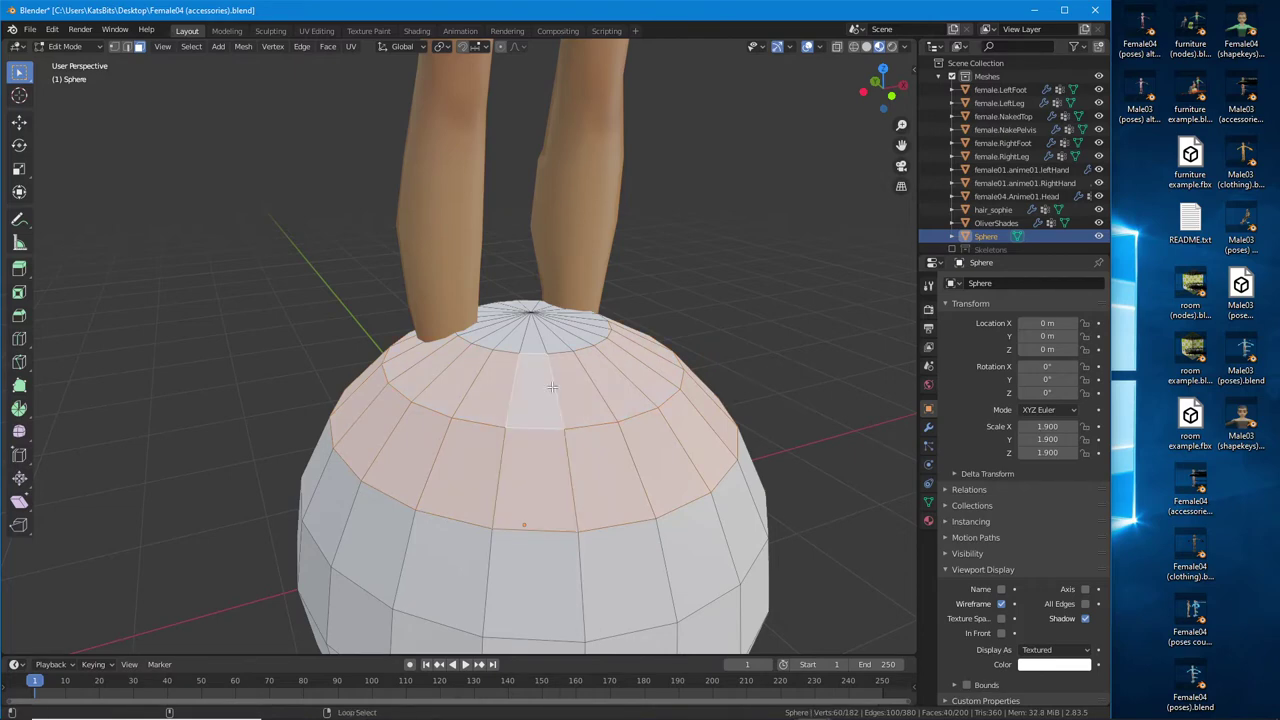
middle_click_drag(546, 357, 547, 405)
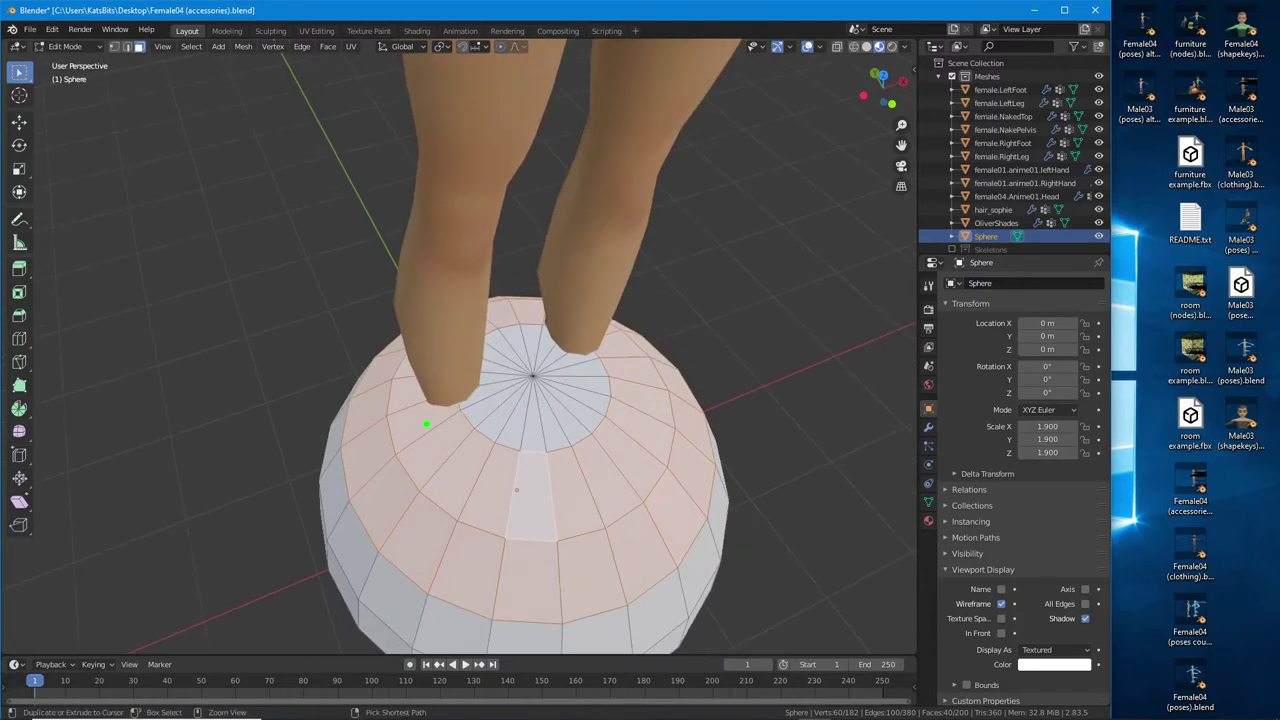
mouse_move(451, 337)
left_mouse_down()
mouse_move(574, 484)
mouse_move(549, 325)
left_mouse_up()
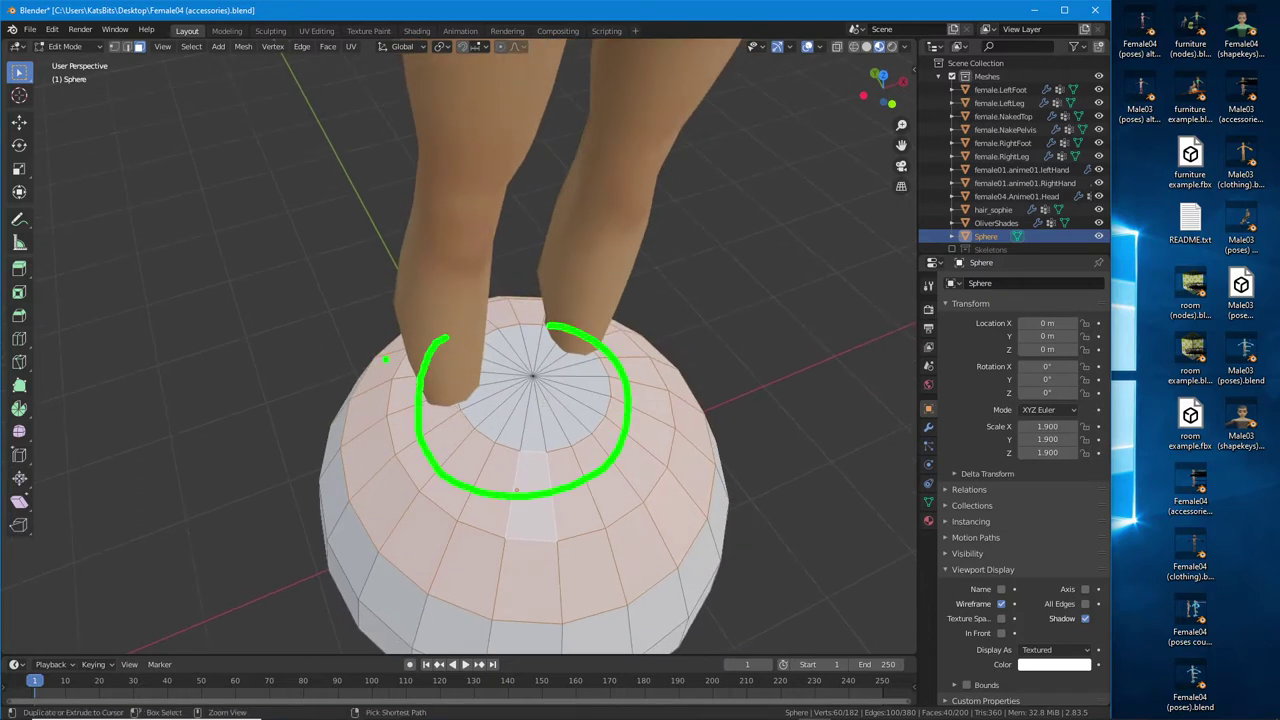
mouse_move(385, 358)
left_mouse_down()
mouse_move(503, 570)
mouse_move(645, 514)
mouse_move(665, 352)
mouse_move(628, 326)
left_mouse_up()
key("Escape")
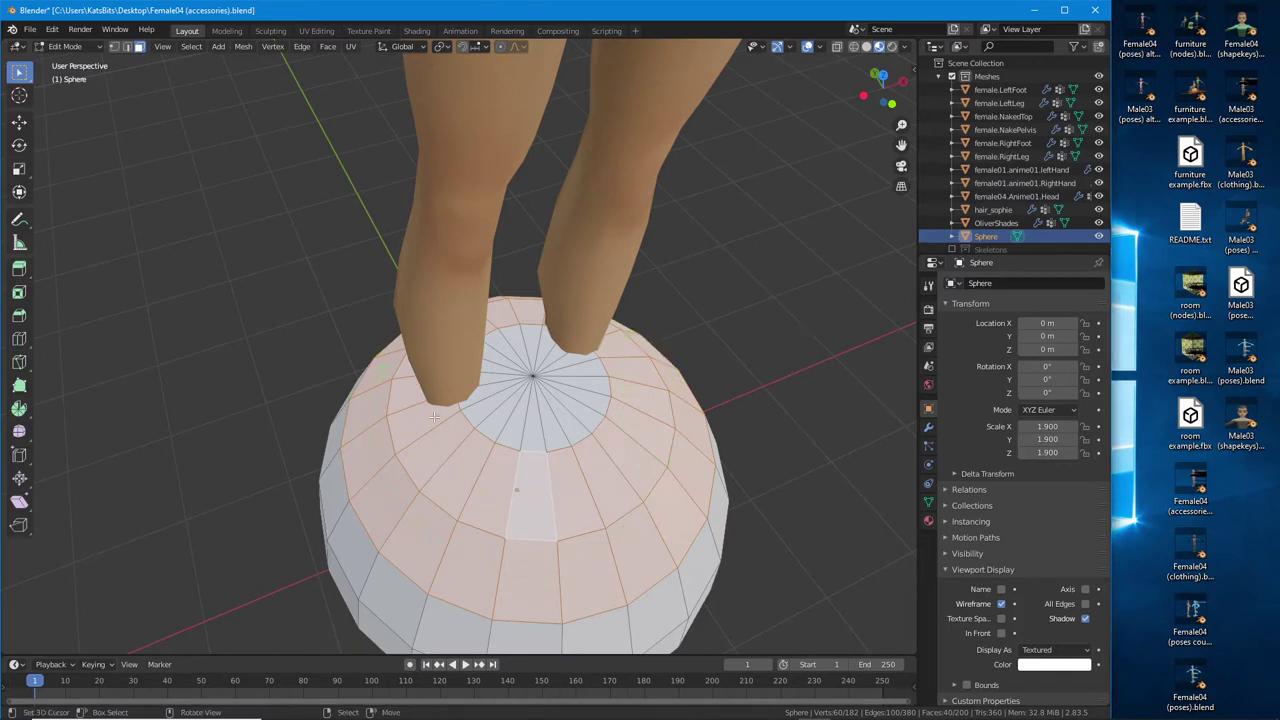
Re-add all cap triangles around the pole, completing the 60-face top cap selection
left_click(515, 425, "shift")
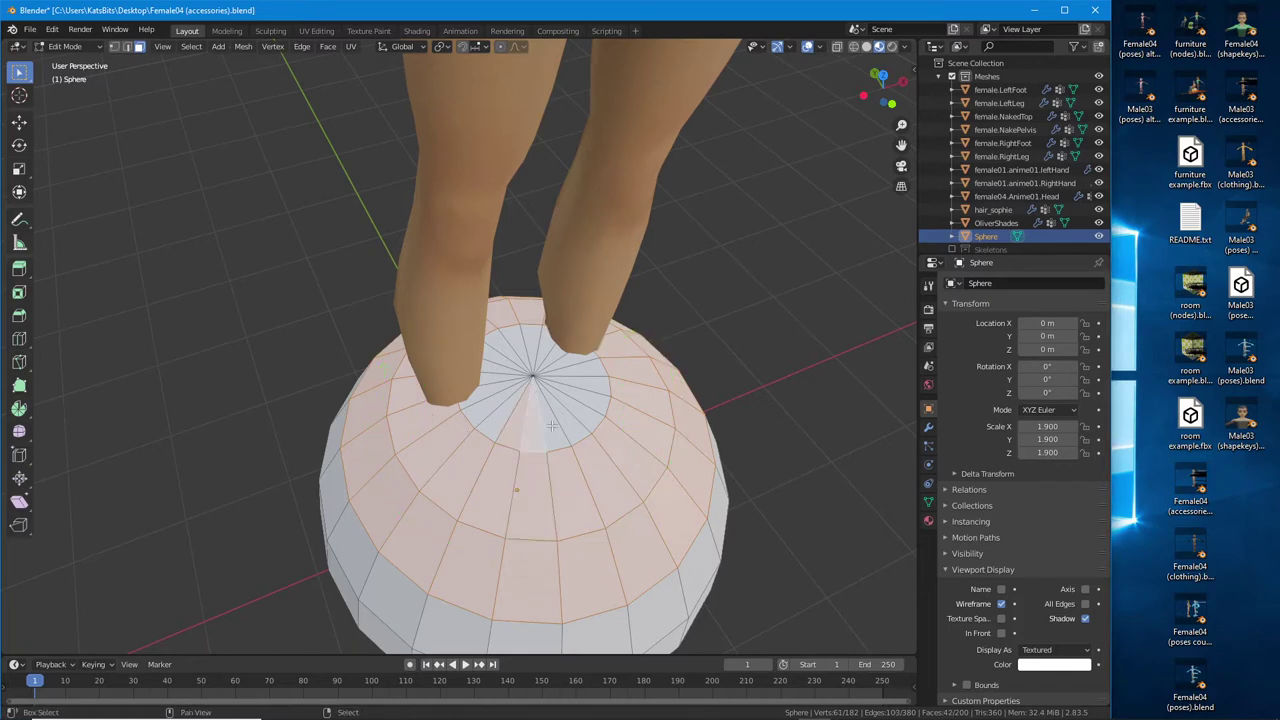
left_click(548, 425, "shift")
left_click(568, 410, "shift")
left_click(585, 370, "shift")
left_click(578, 356, "shift")
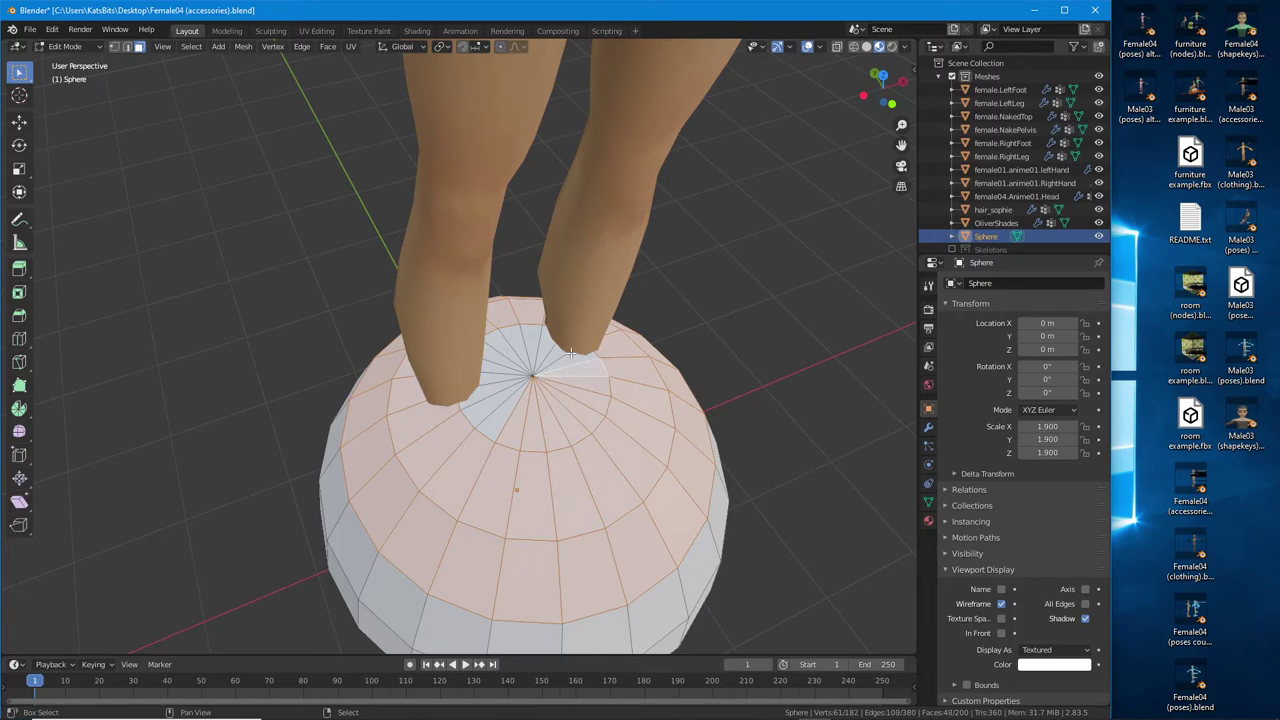
left_click(566, 348, "shift")
left_click(553, 341, "shift")
left_click(540, 336, "shift")
left_click(526, 334, "shift")
left_click(512, 337, "shift")
left_click(499, 344, "shift")
left_click(490, 358, "shift")
left_click(486, 375, "shift")
left_click(487, 392, "shift")
left_click(487, 405, "shift")
left_click(478, 408, "shift")
left_click(494, 414, "shift")
middle_click_drag(496, 416, 227, 492)
middle_click_drag(529, 477, 567, 481)
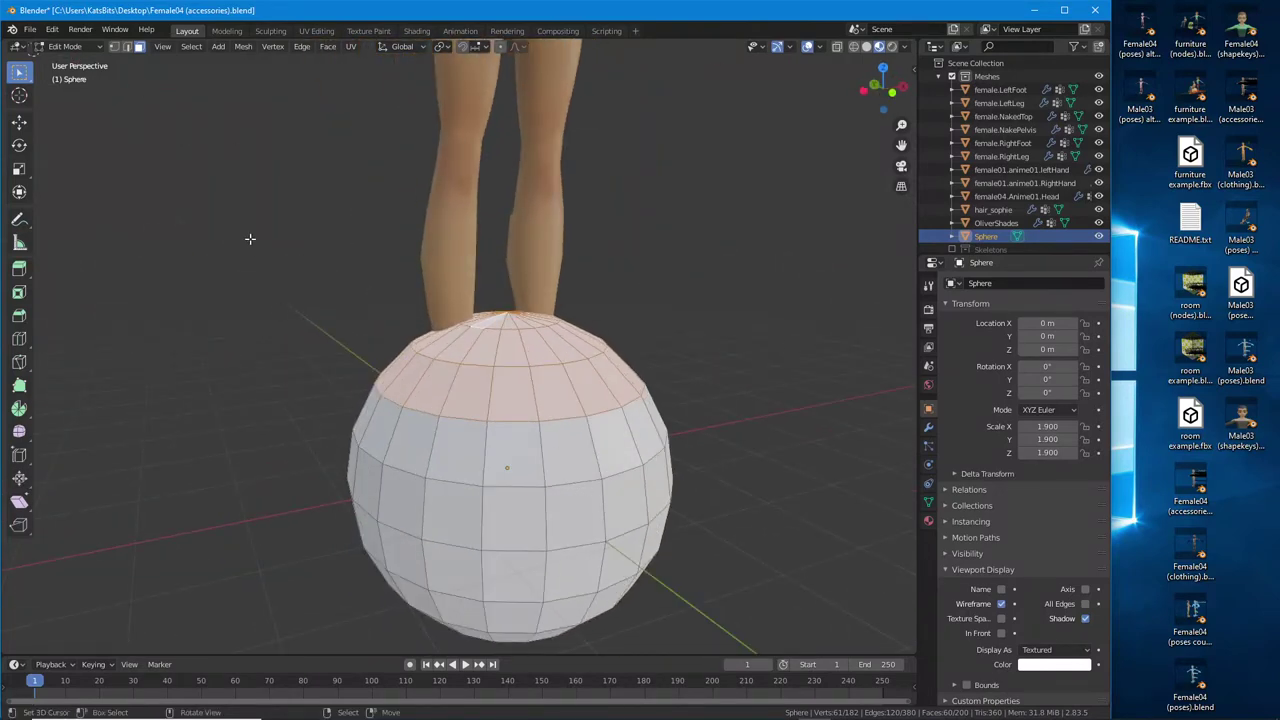
Separate the selected top cap into its own object with Mesh > Separate > Selection
left_click(242, 51)
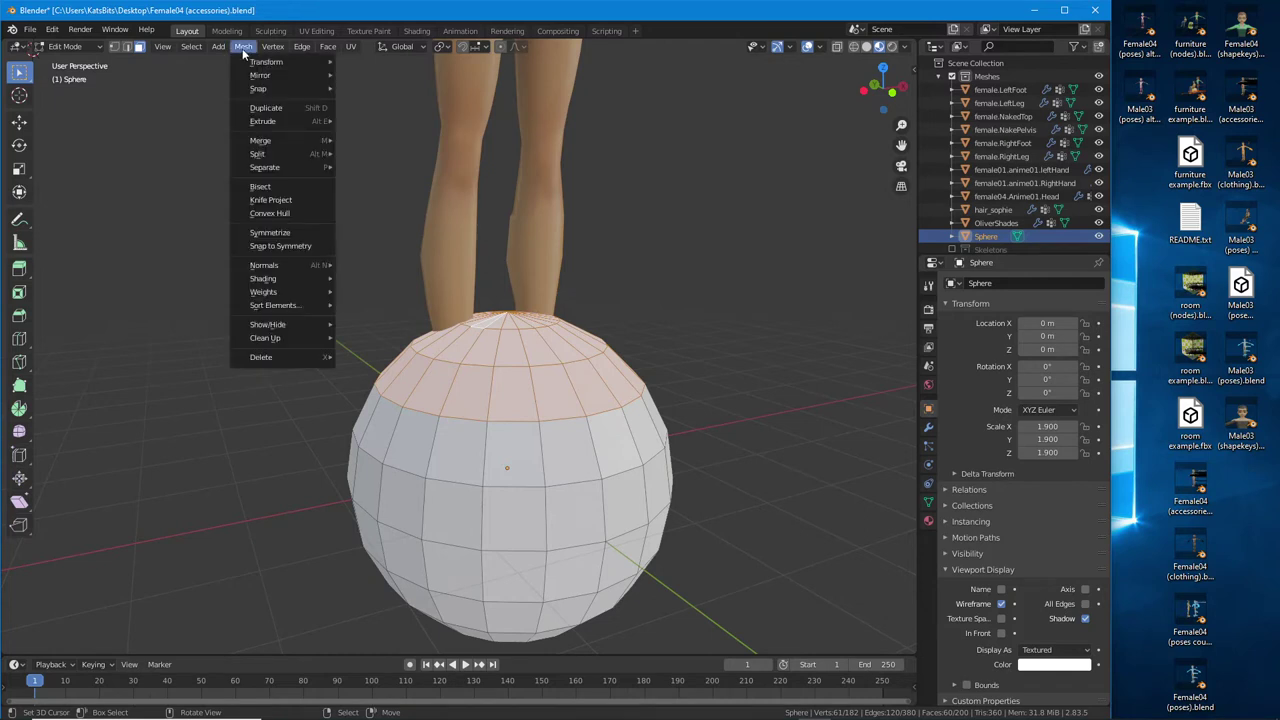
mouse_move(268, 357)
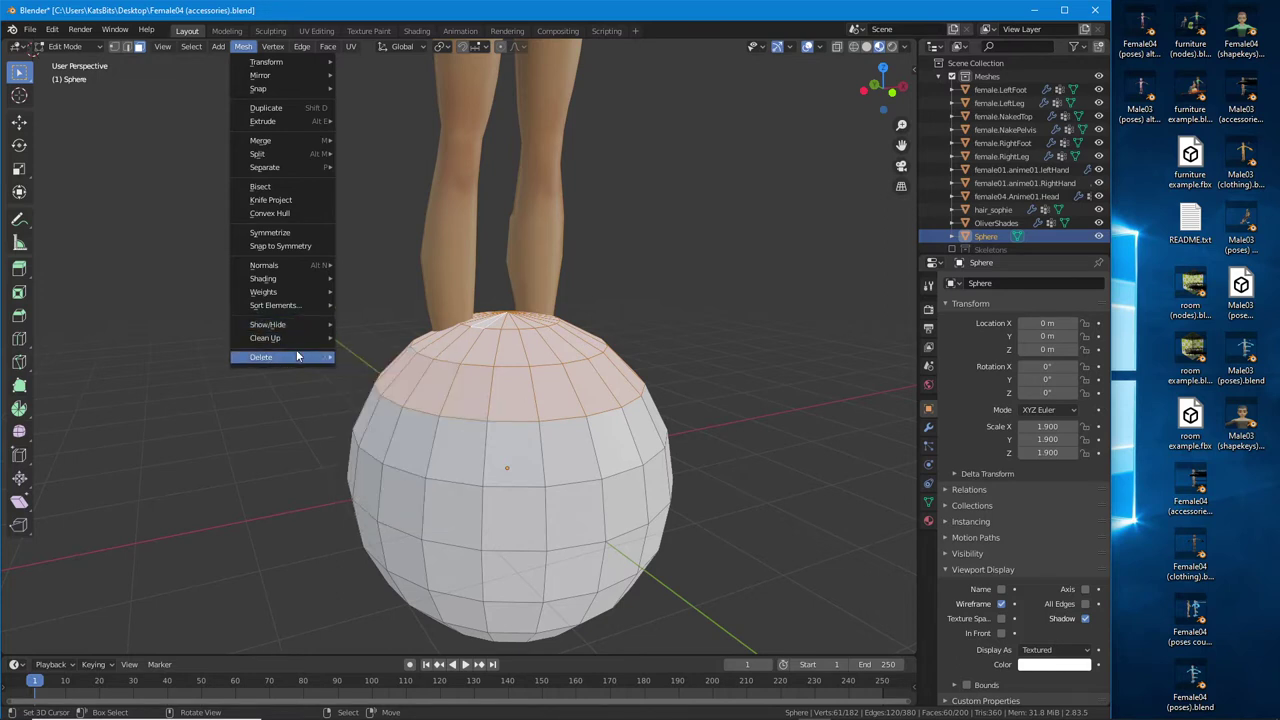
mouse_move(293, 320)
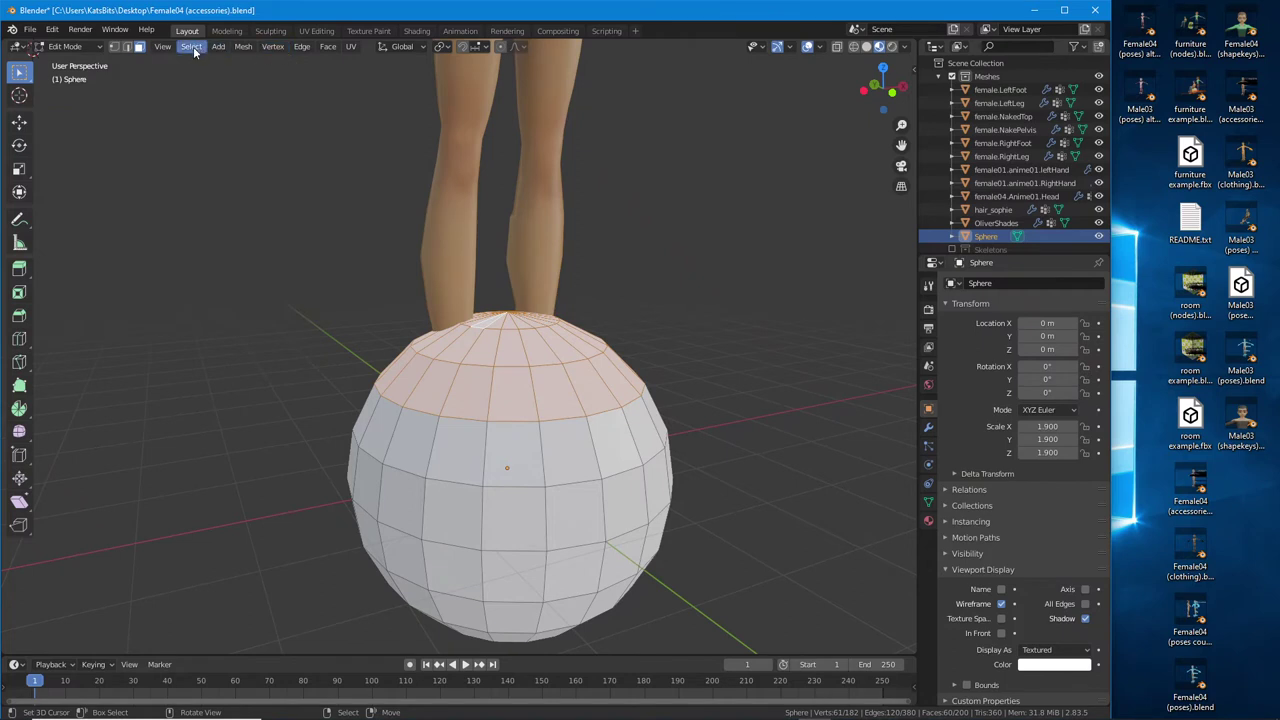
left_click(244, 47)
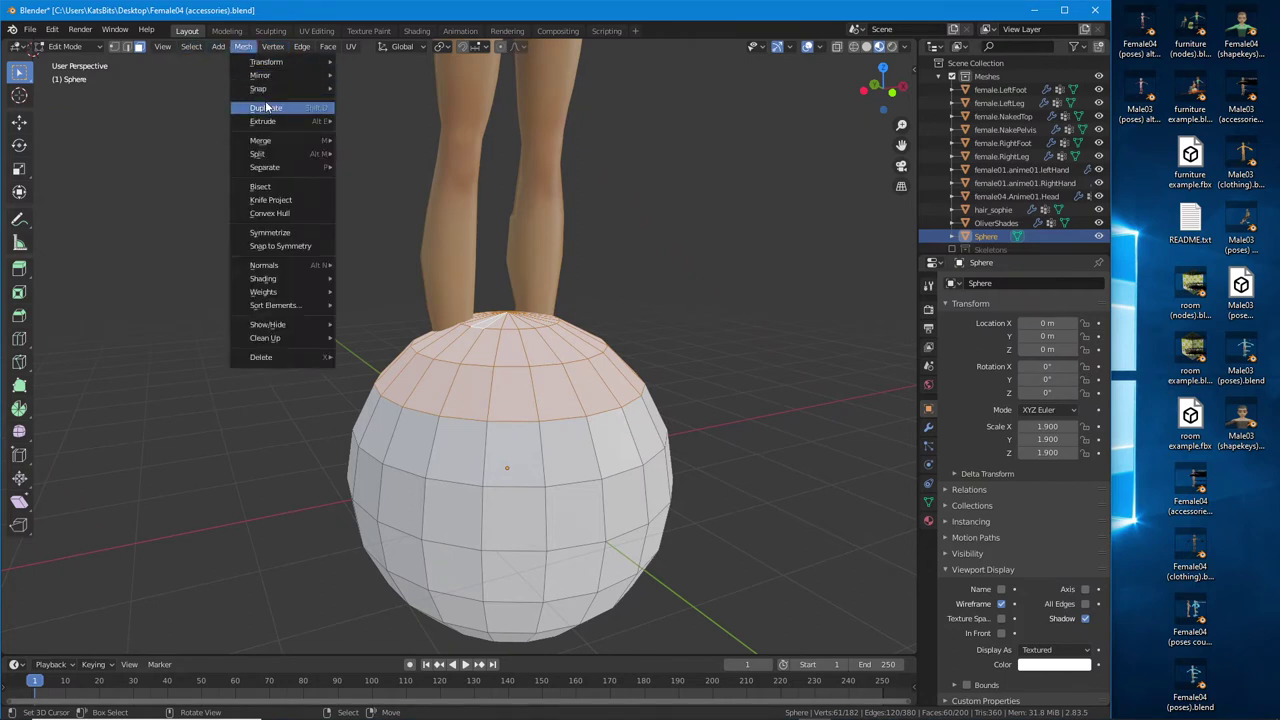
mouse_move(276, 172)
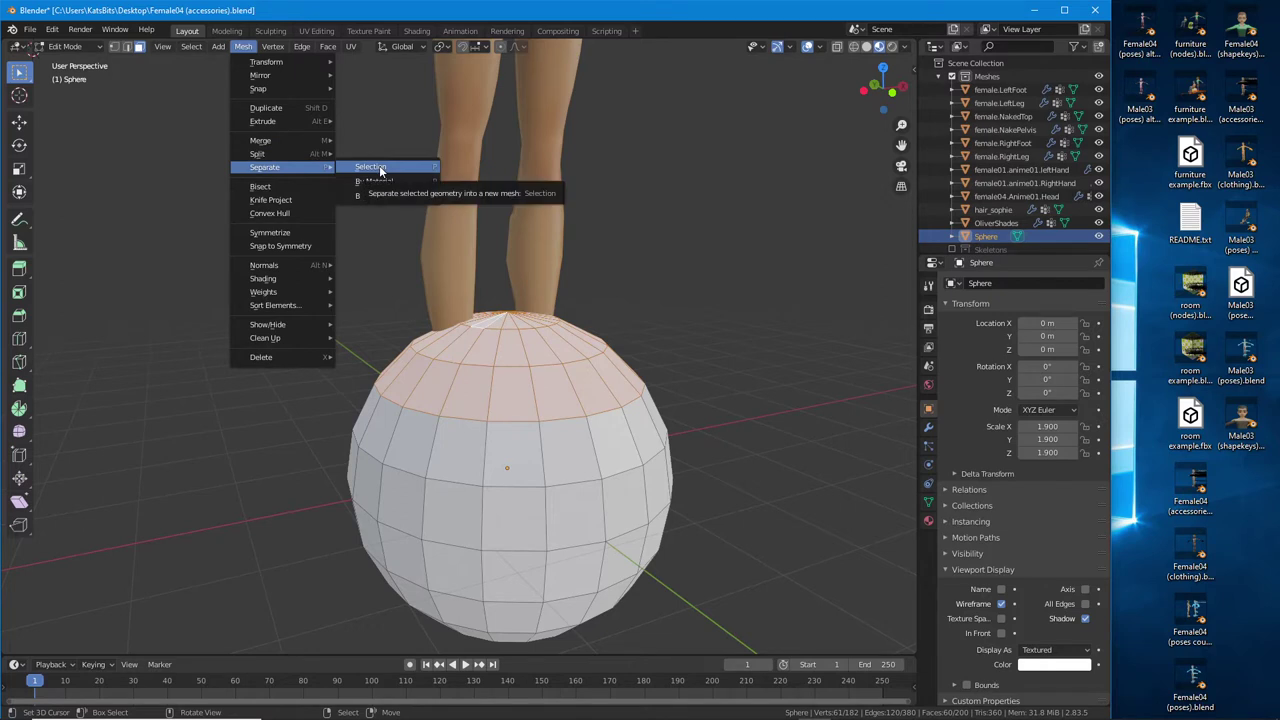
left_click(380, 168)
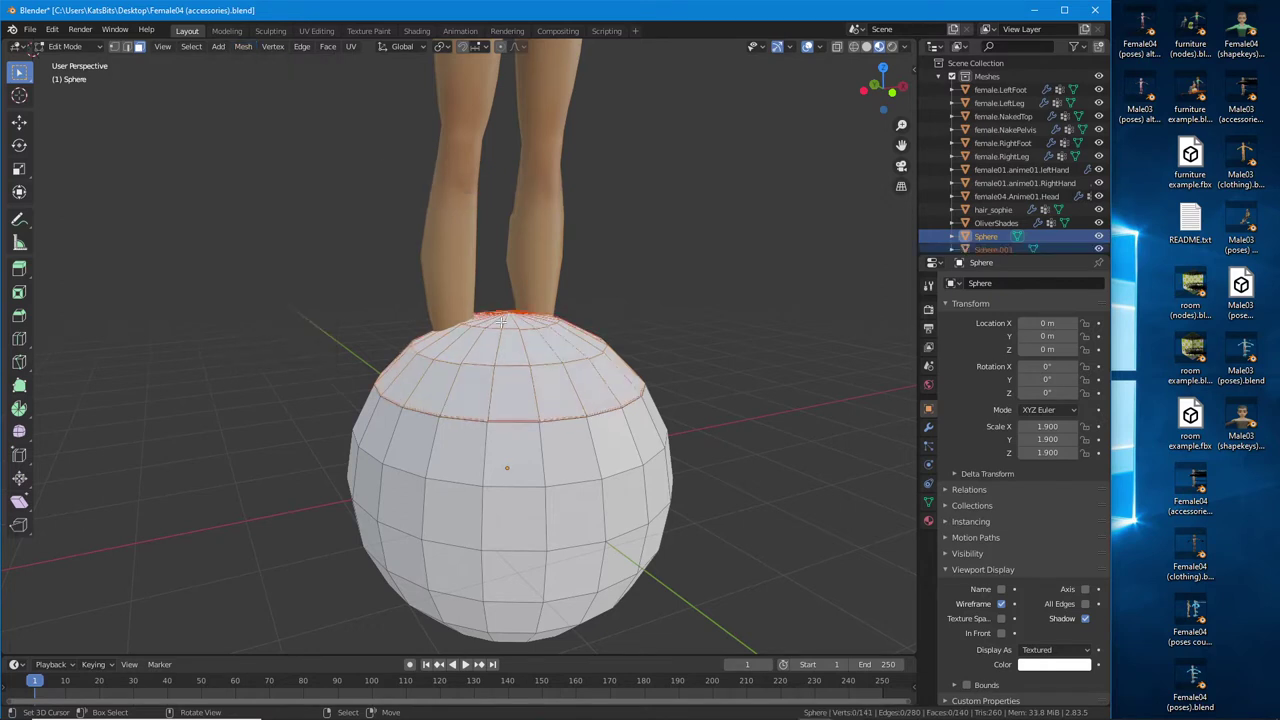
In Object Mode, test-move the cap and the sphere body, cancelling each move
middle_click_drag(523, 380, 560, 390)
left_click(65, 46)
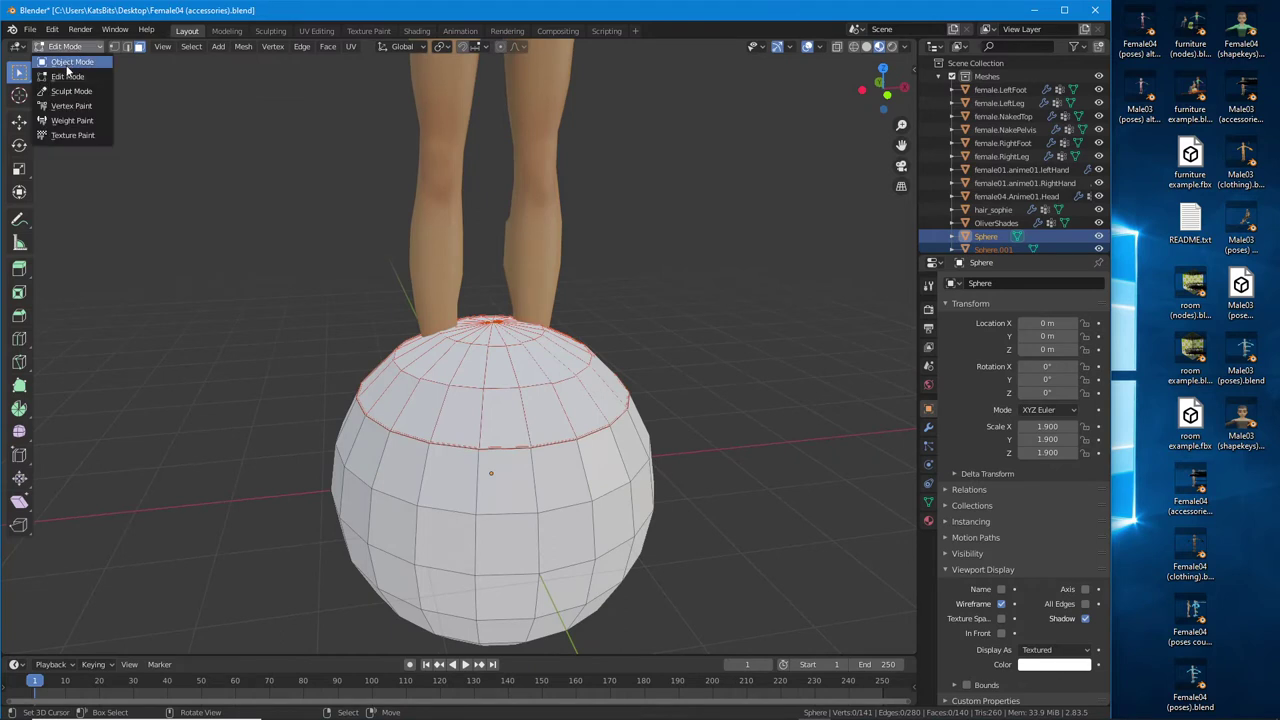
left_click(68, 62)
left_click(443, 393)
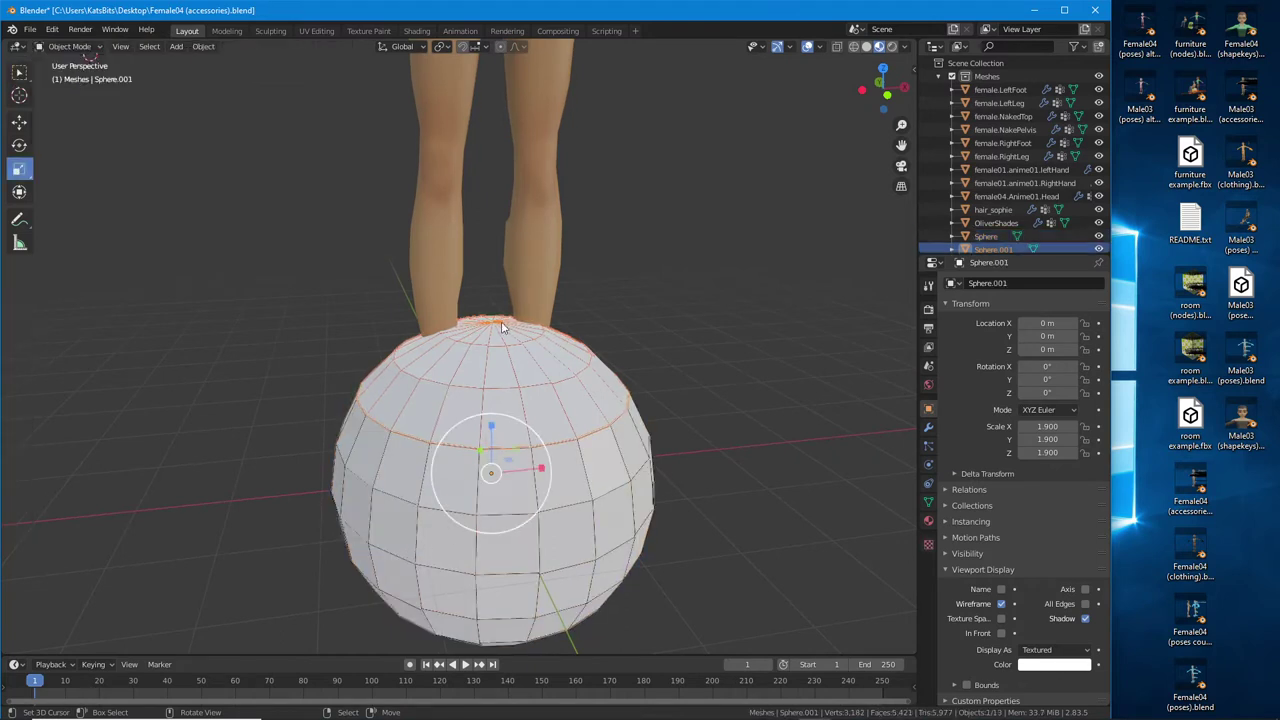
key("g")
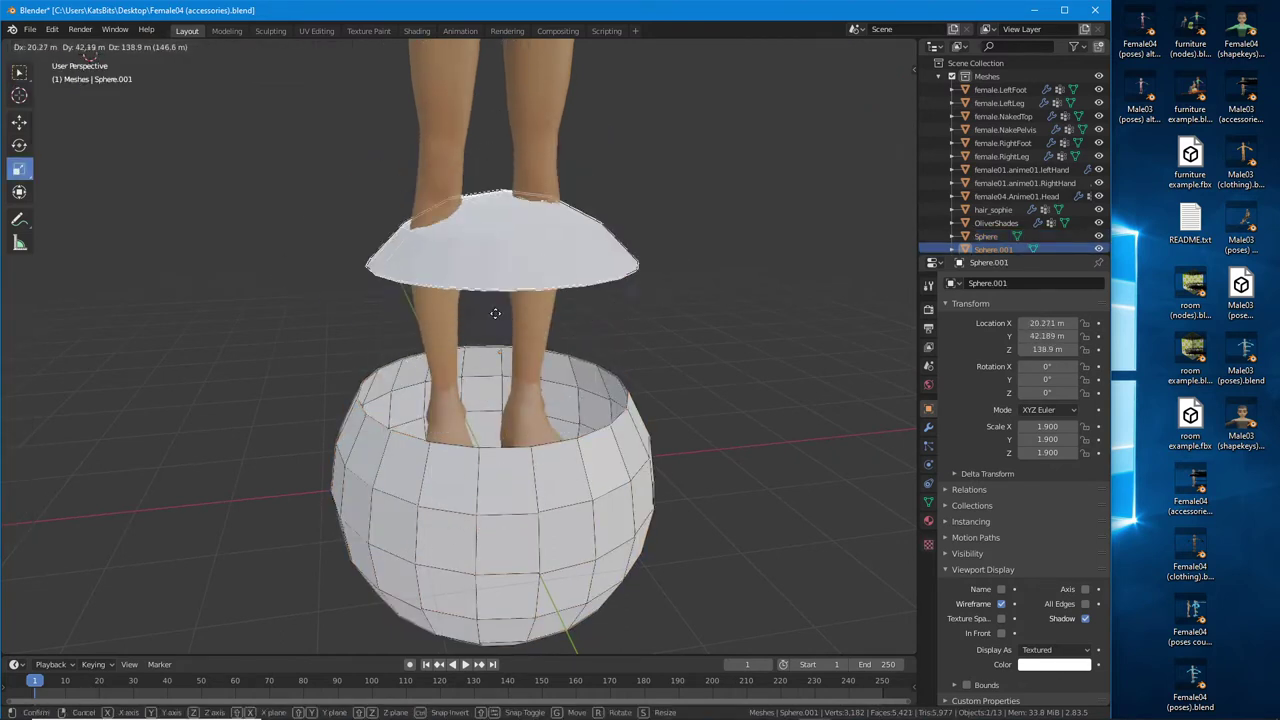
key("Escape")
left_click(569, 515)
key("g")
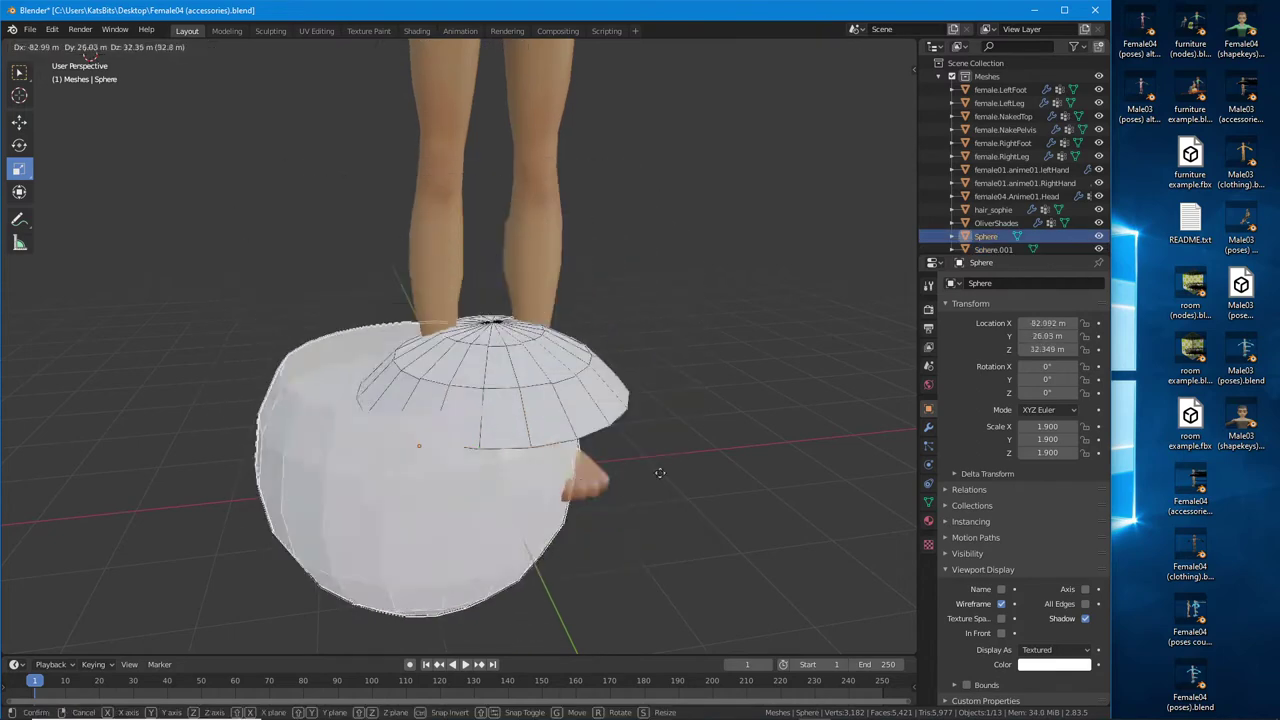
key("Escape")
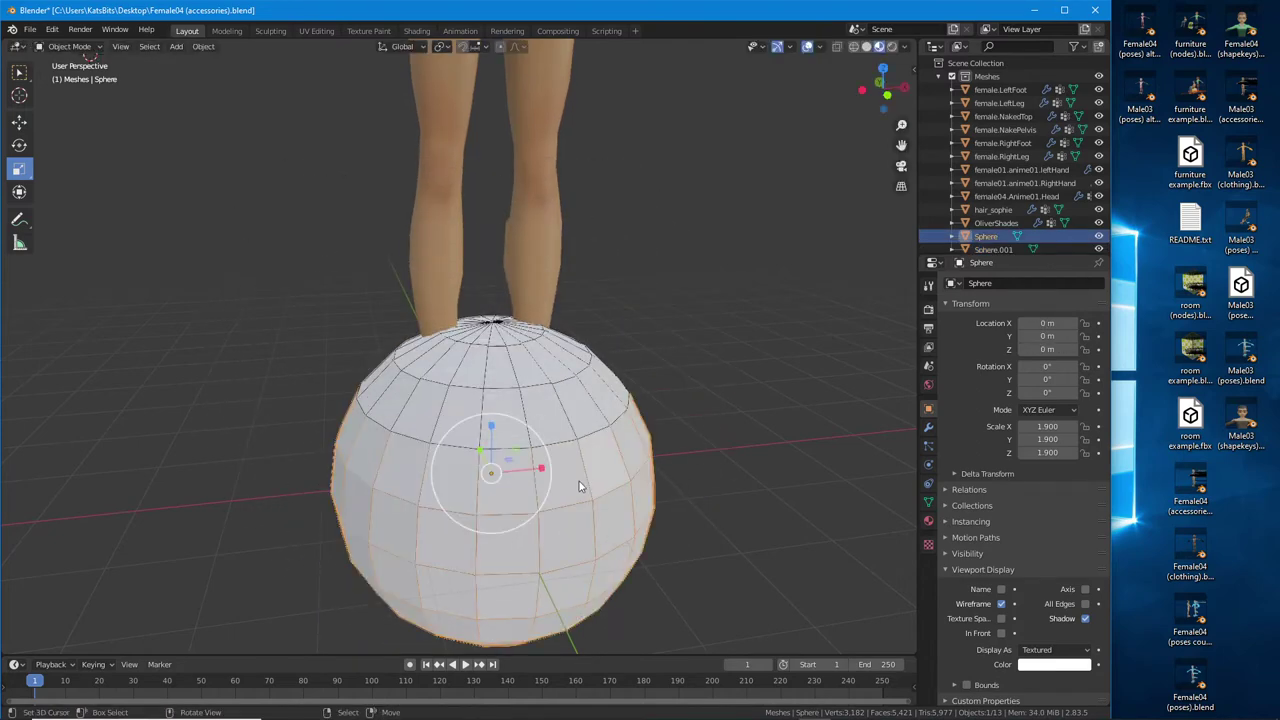
Select the cap Sphere.001, then make Sphere the active object again
middle_click_drag(501, 437, 560, 410)
left_click(520, 400)
left_click(548, 378)
left_click(69, 46)
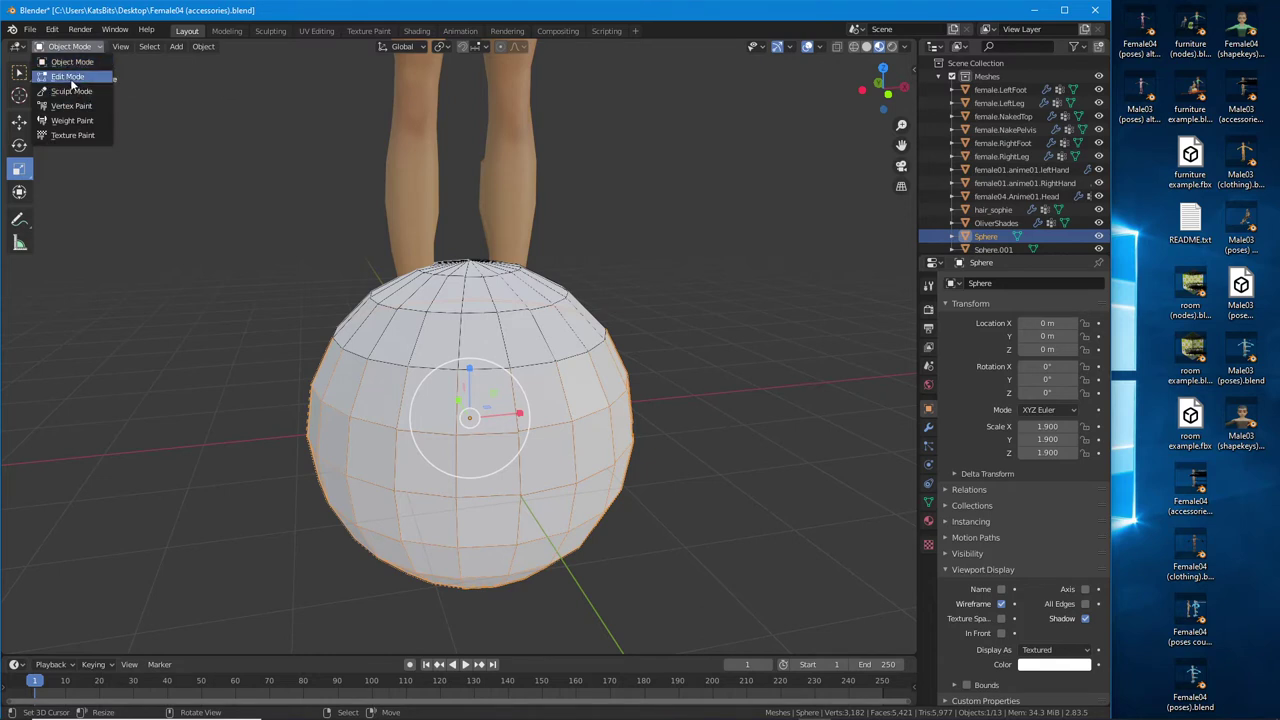
In Edit Mode, loop-cut a new horizontal edge loop around the sphere body's upper half
left_click(70, 78)
scroll(450, 341, "up", 3)
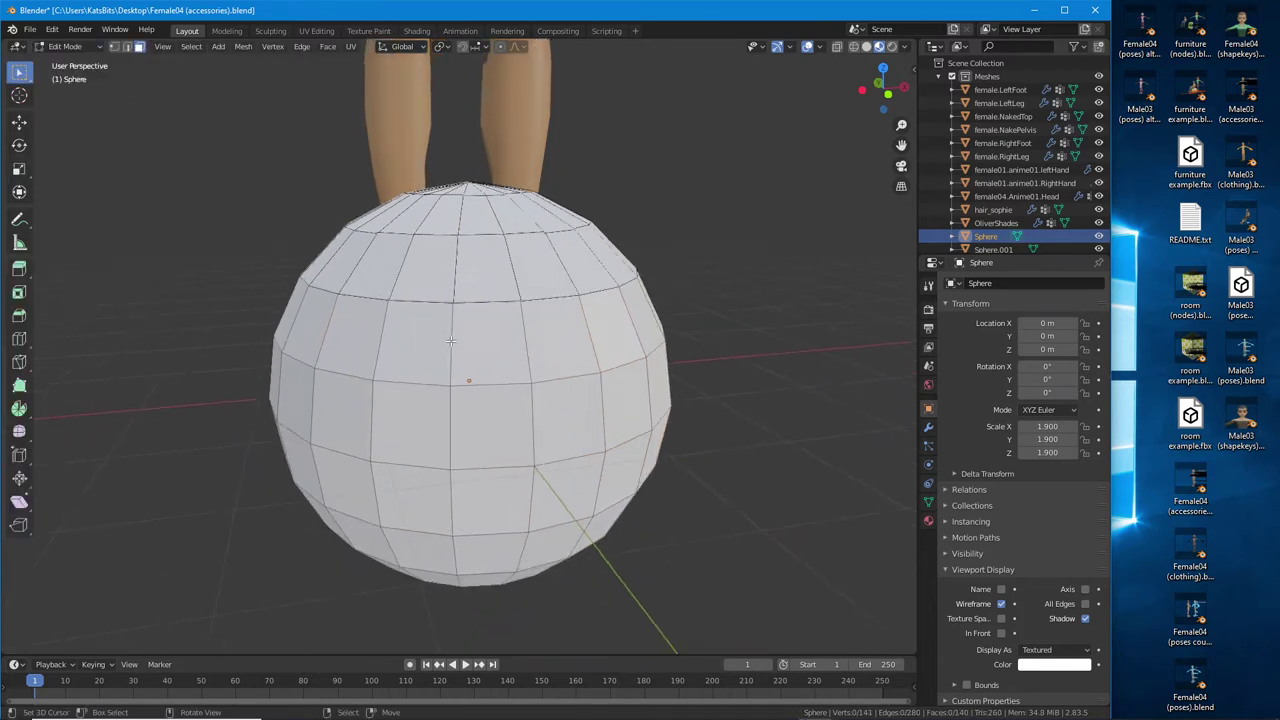
left_click(450, 341)
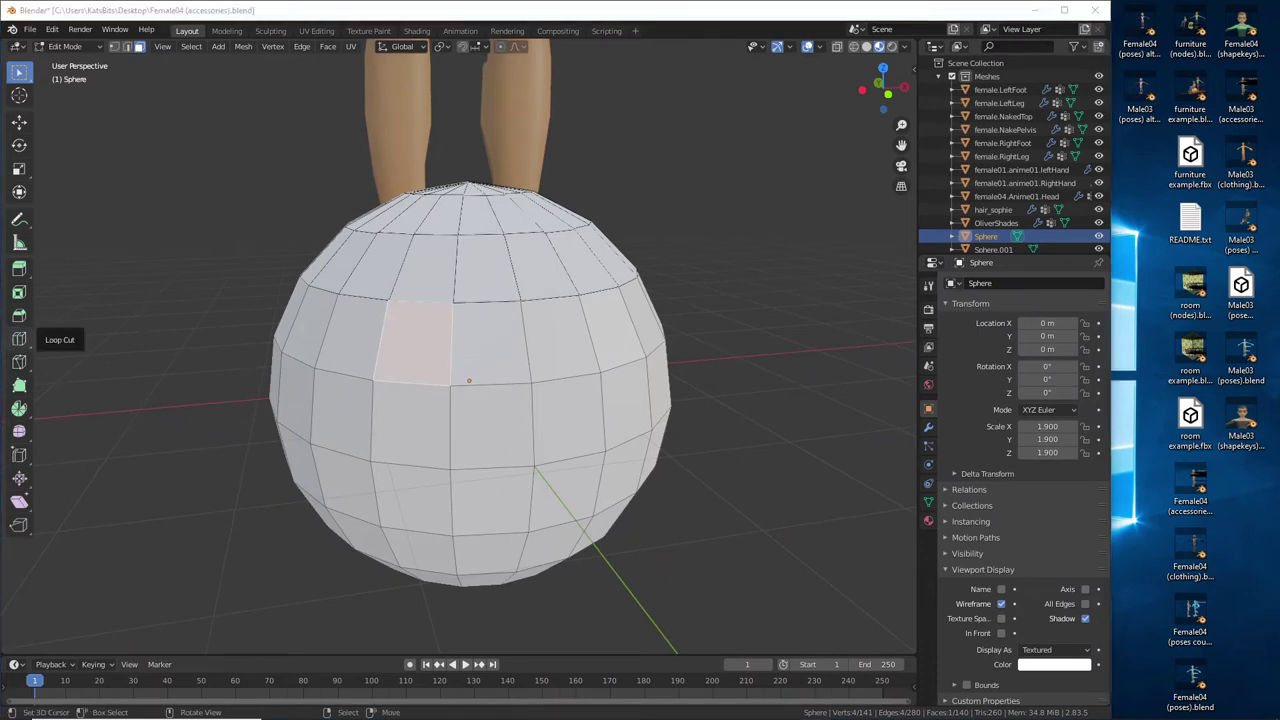
left_click_drag(36, 340, 95, 339, "ctrl")
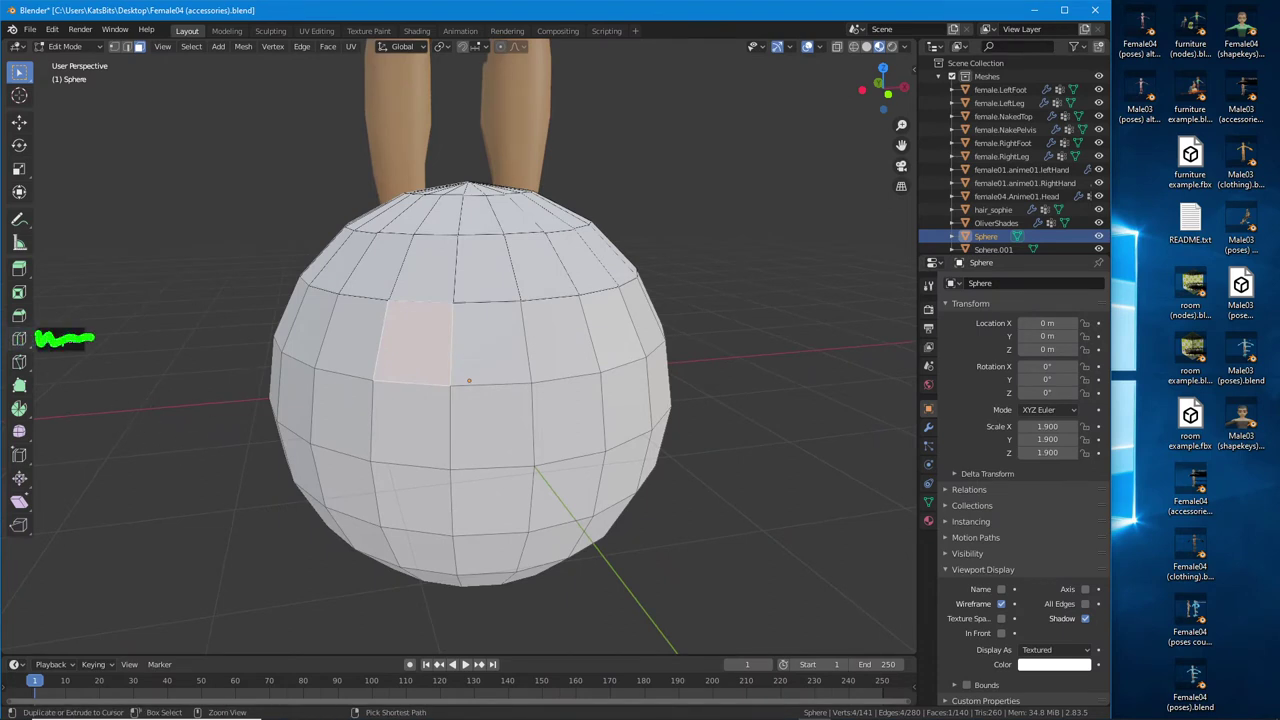
left_click(18, 340)
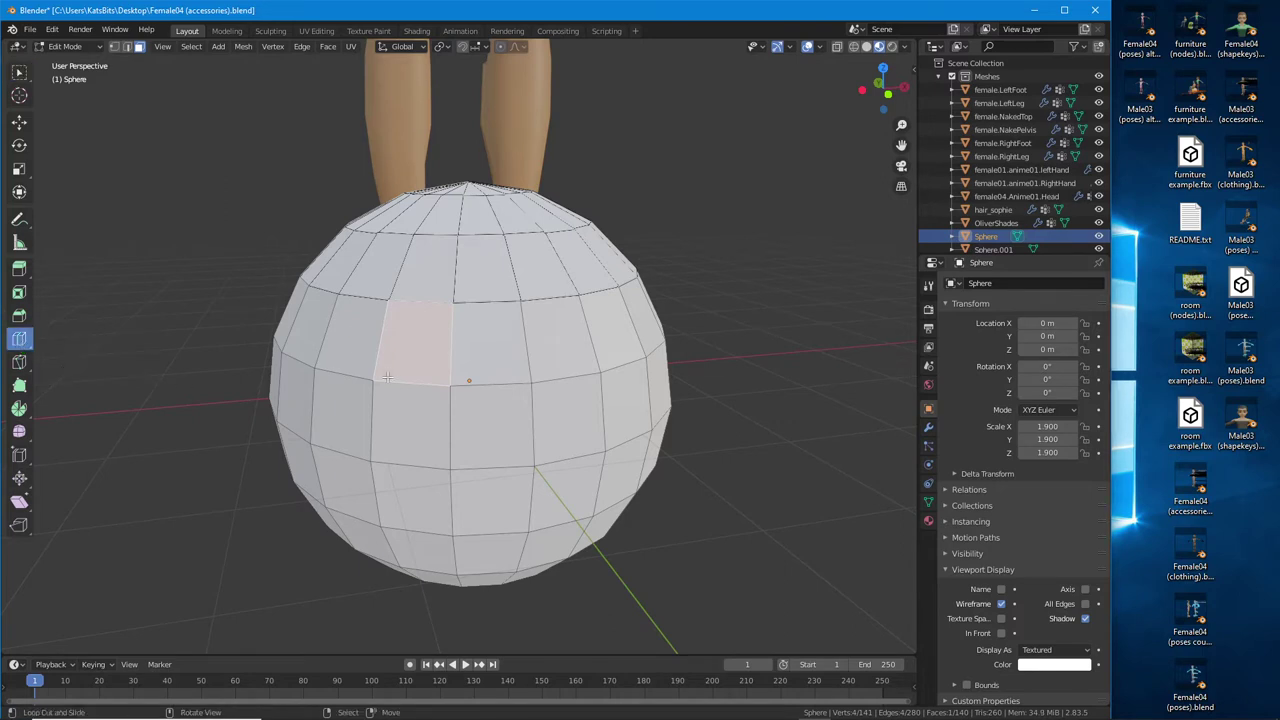
left_click(446, 341)
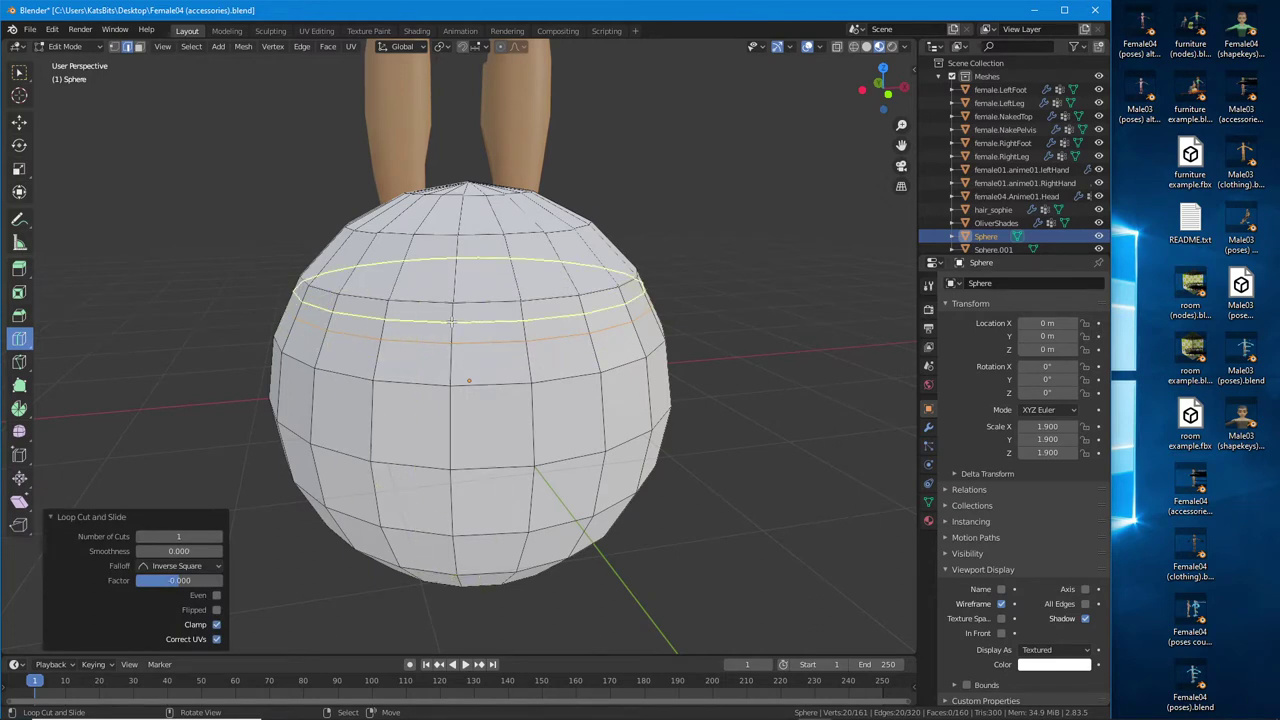
left_click(19, 121)
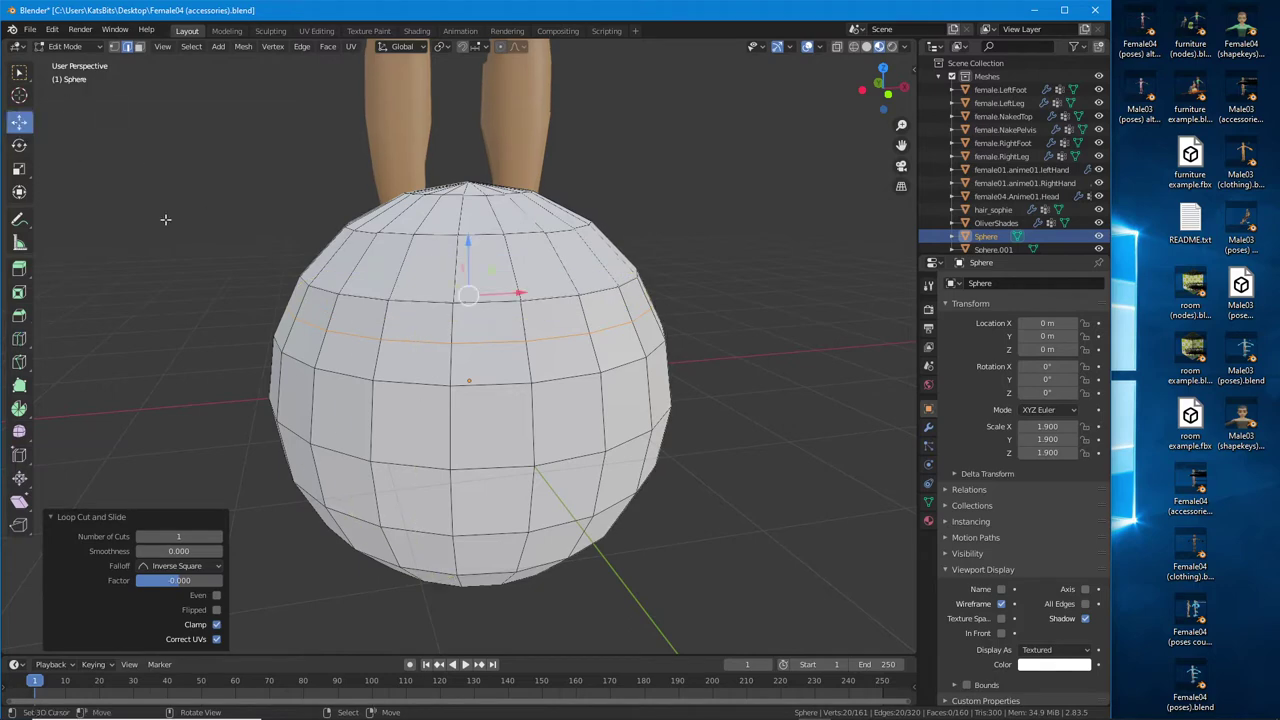
mouse_move(449, 367)
middle_mouse_down()
mouse_move(503, 369)
mouse_move(495, 395)
mouse_move(470, 375)
mouse_move(427, 372)
middle_mouse_up()
middle_click_drag(420, 160, 50, 96)
left_click(30, 29)
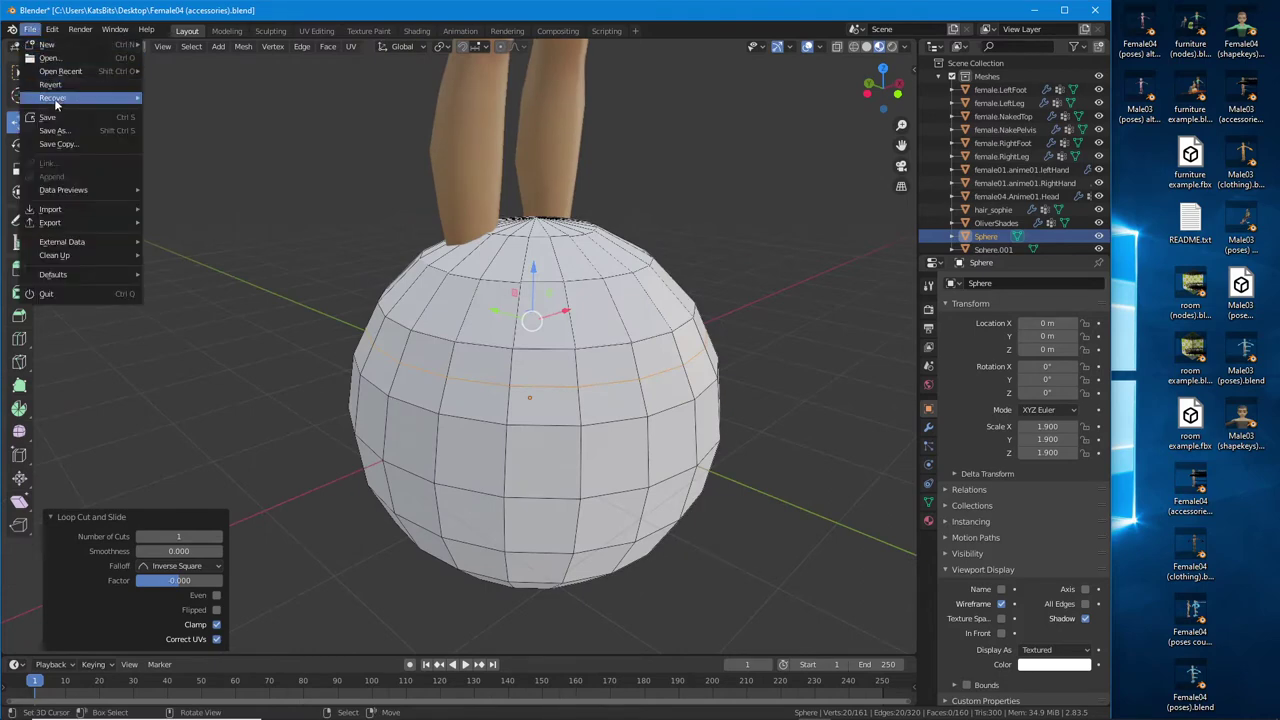
Save As via the recent accessories Blender 2.8 folder, naming it witches cooking pot (1).blend
left_click(68, 131)
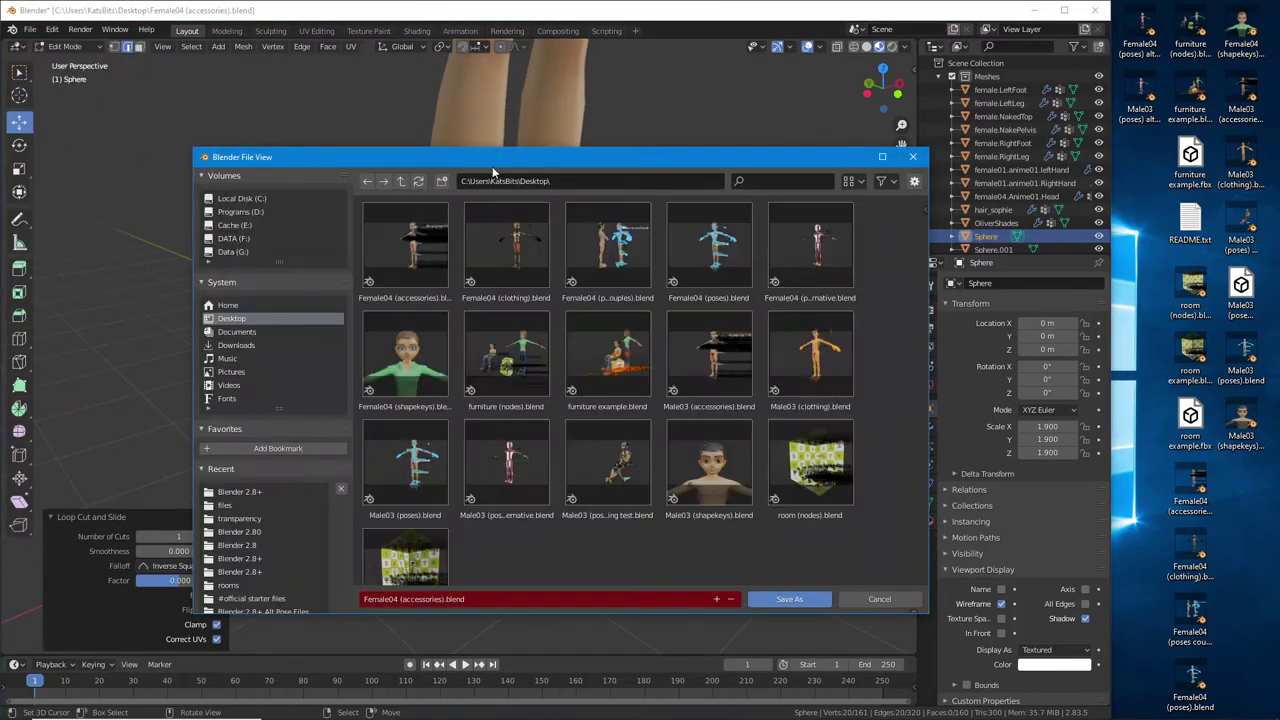
left_click(243, 491)
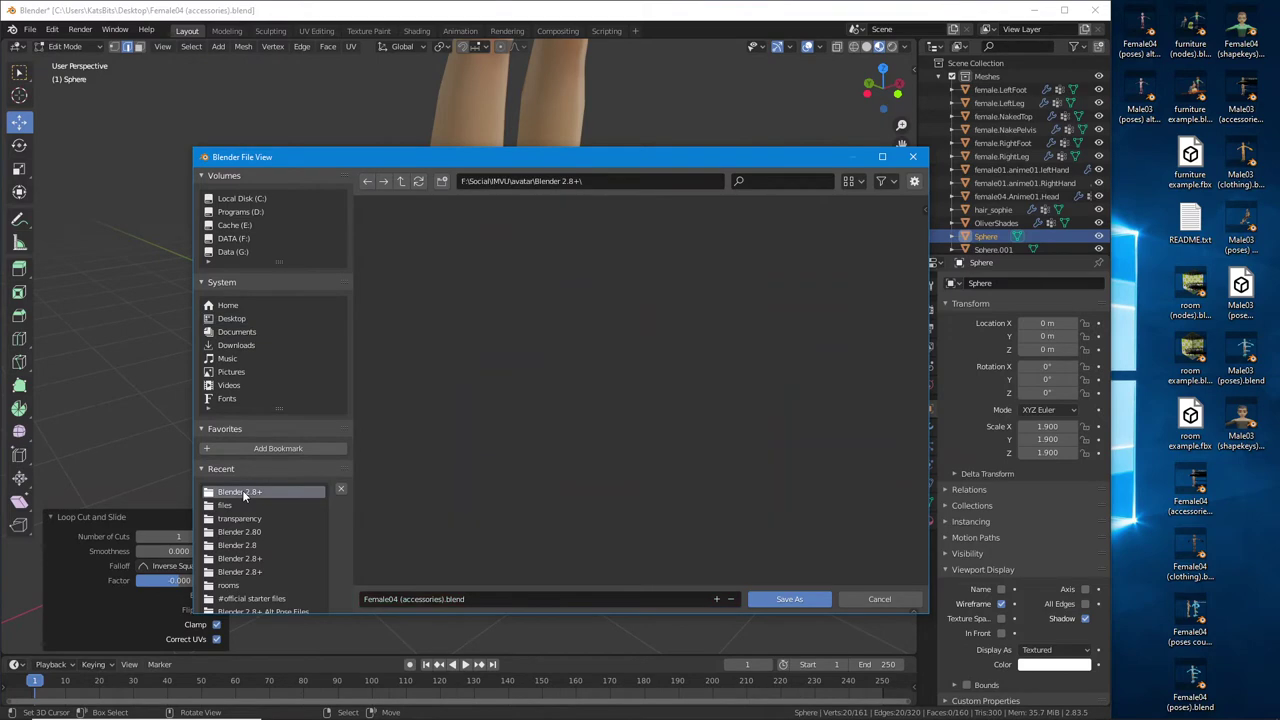
left_click(240, 532)
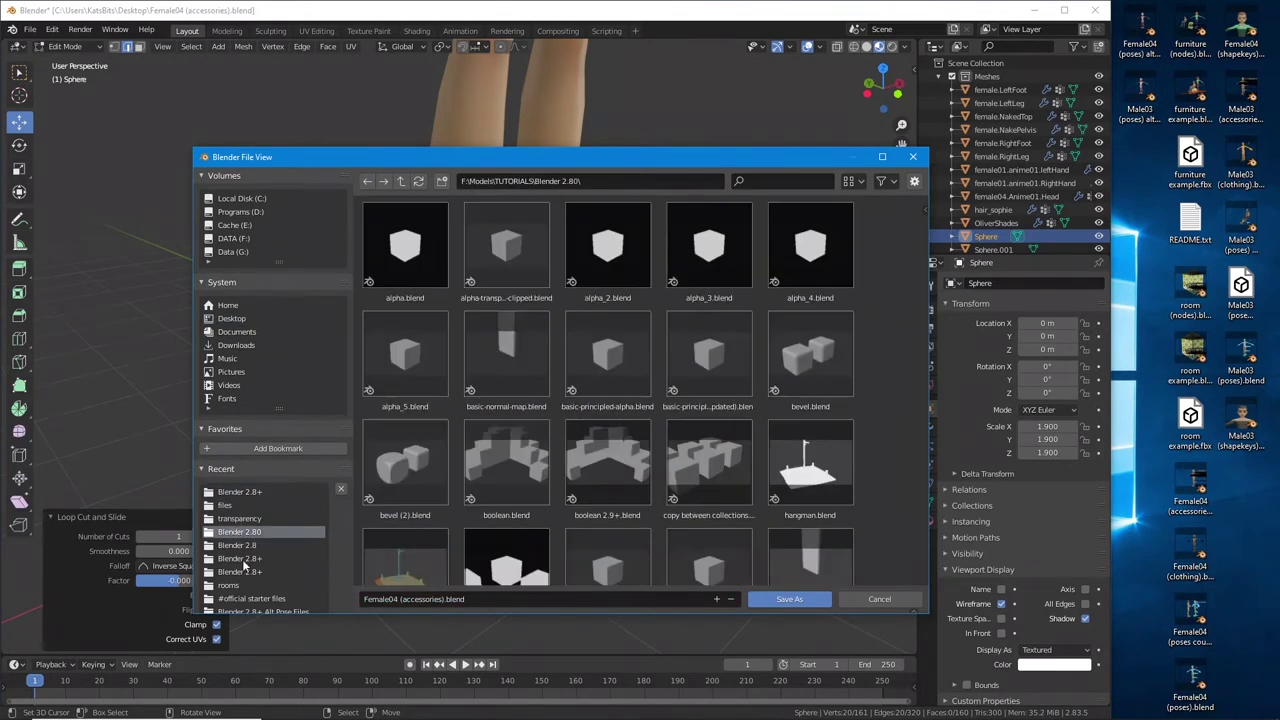
left_click(238, 546)
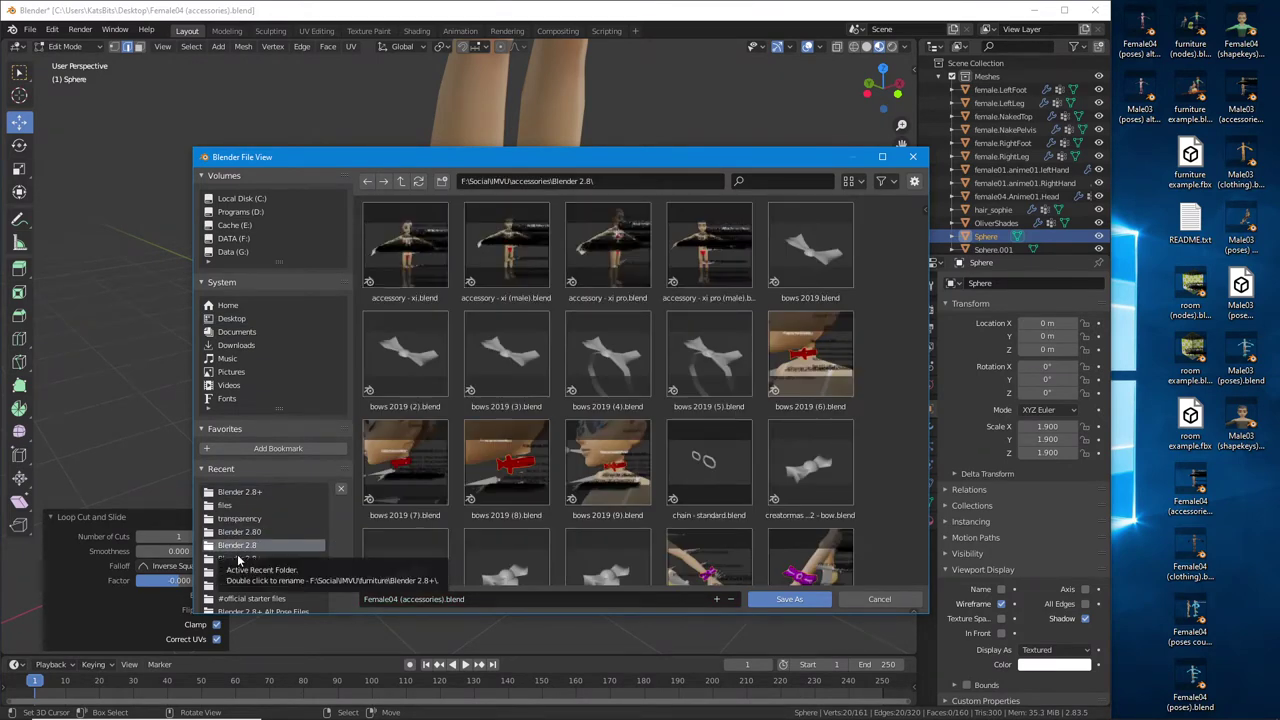
left_click(475, 599)
type("cooking po")
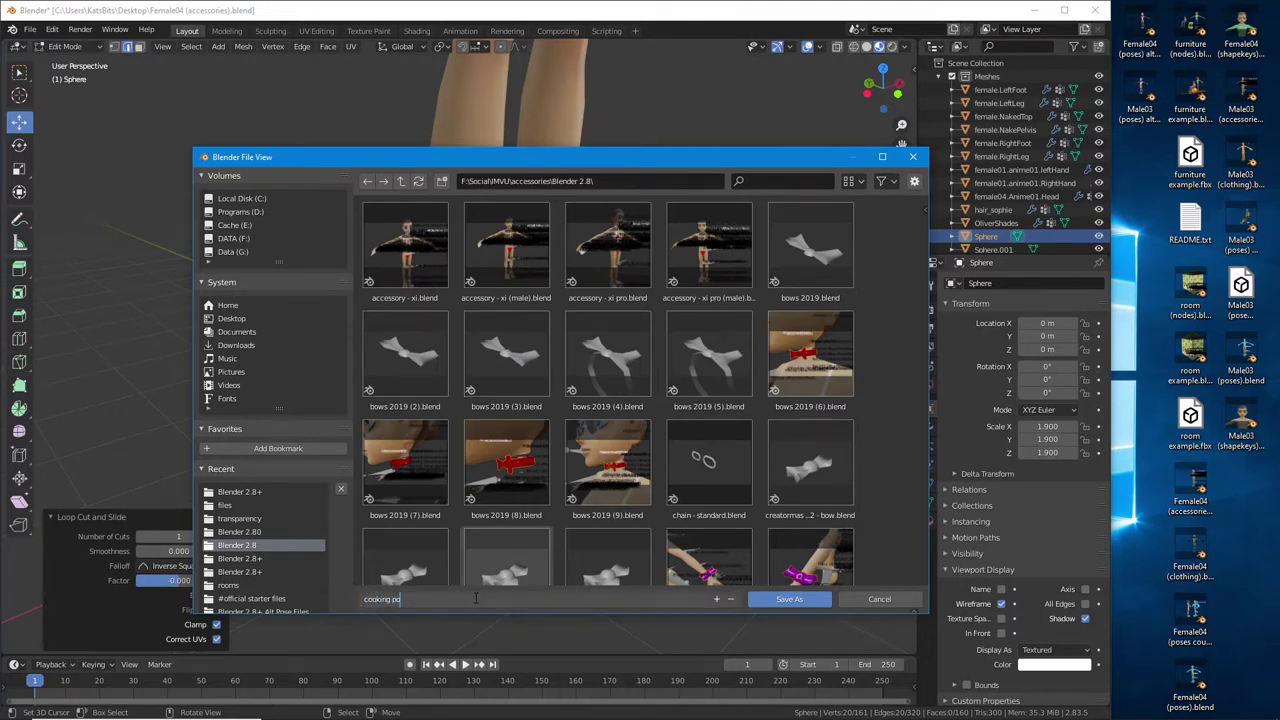
type("witches ")
type(" (1)")
key("Return")
left_click(789, 598)
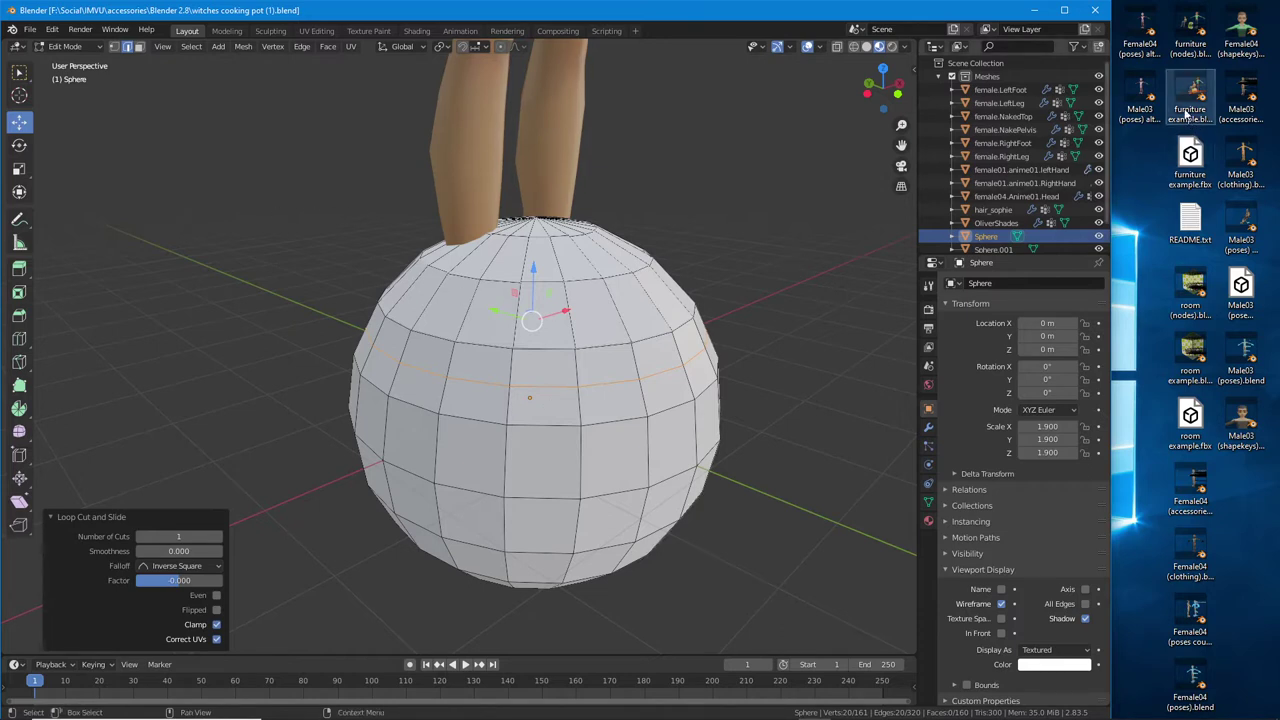
Return to Blender, dismiss the annotation, and bring up the File menu's New options
left_click(1192, 100)
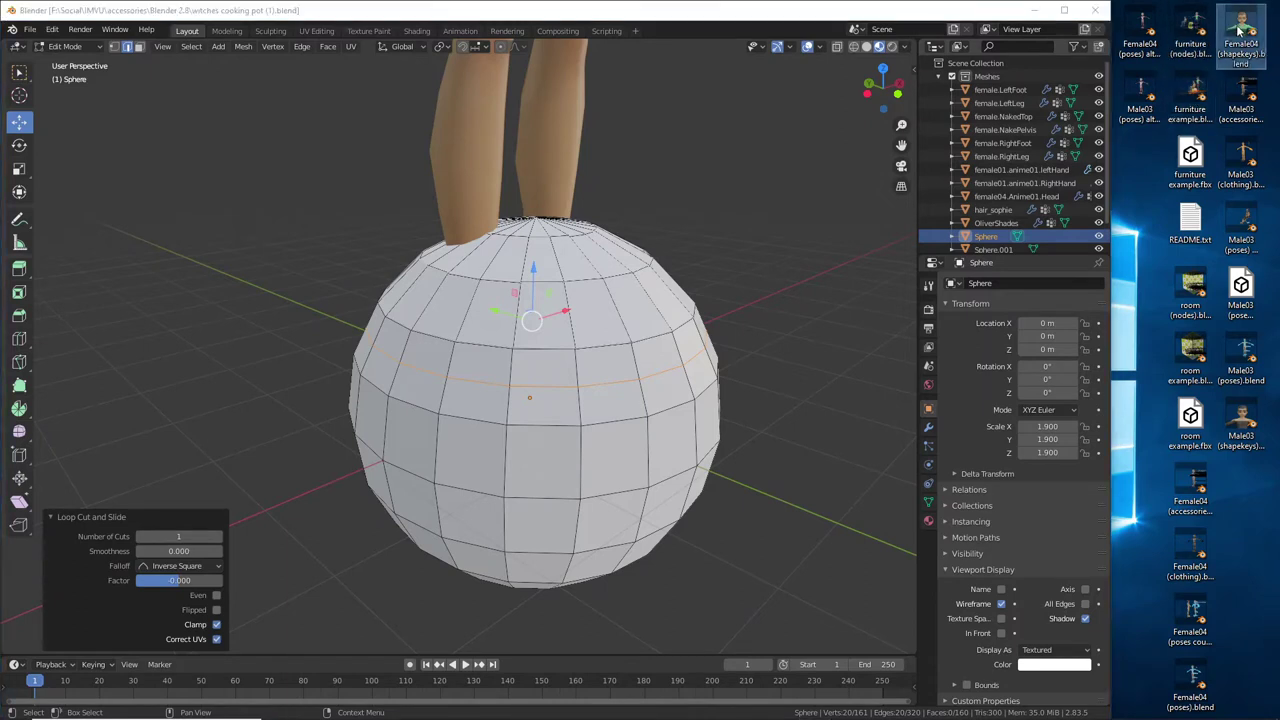
left_click(722, 10)
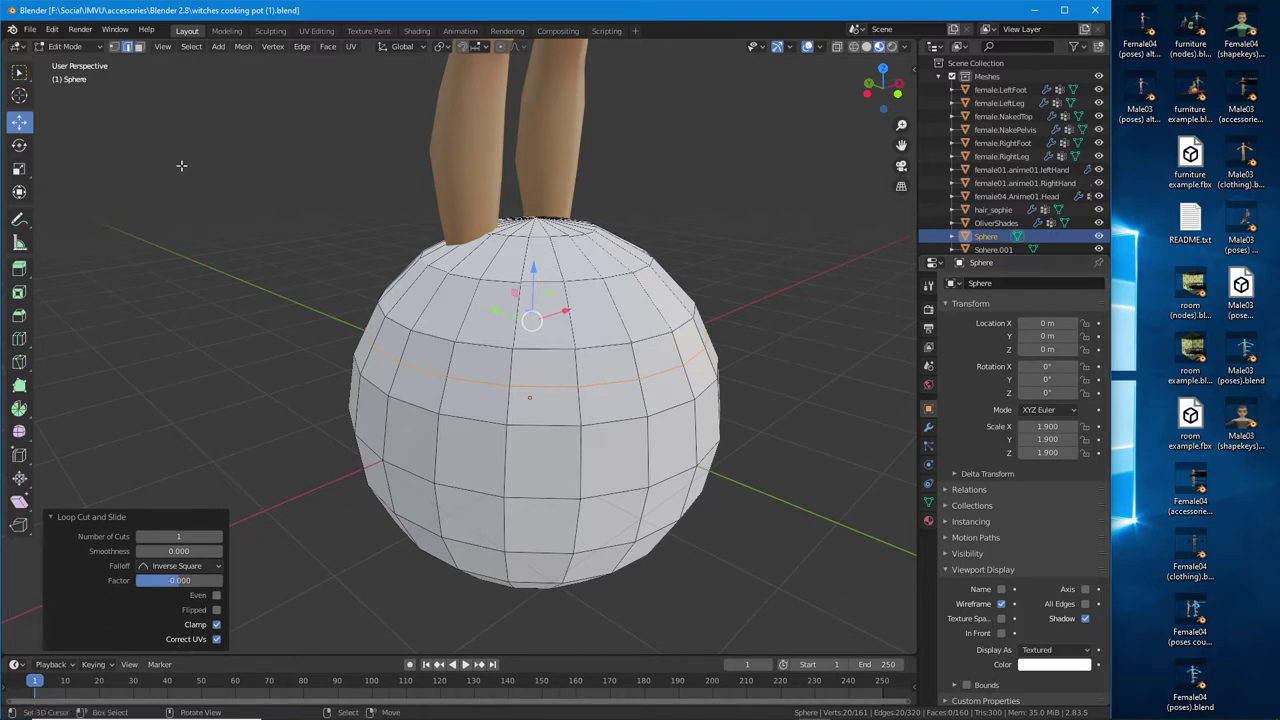
left_click(20, 340)
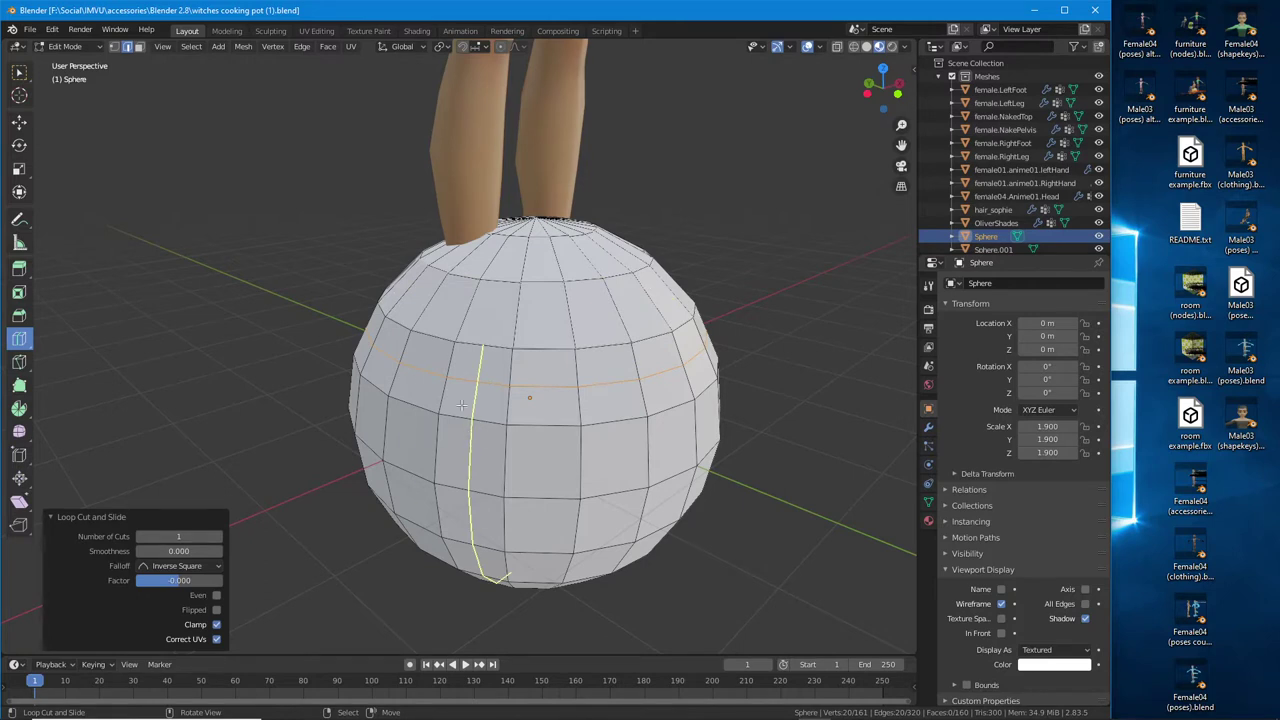
mouse_move(34, 30)
left_mouse_down()
mouse_move(36, 60)
mouse_move(410, 62)
mouse_move(412, 38)
mouse_move(34, 32)
left_mouse_up()
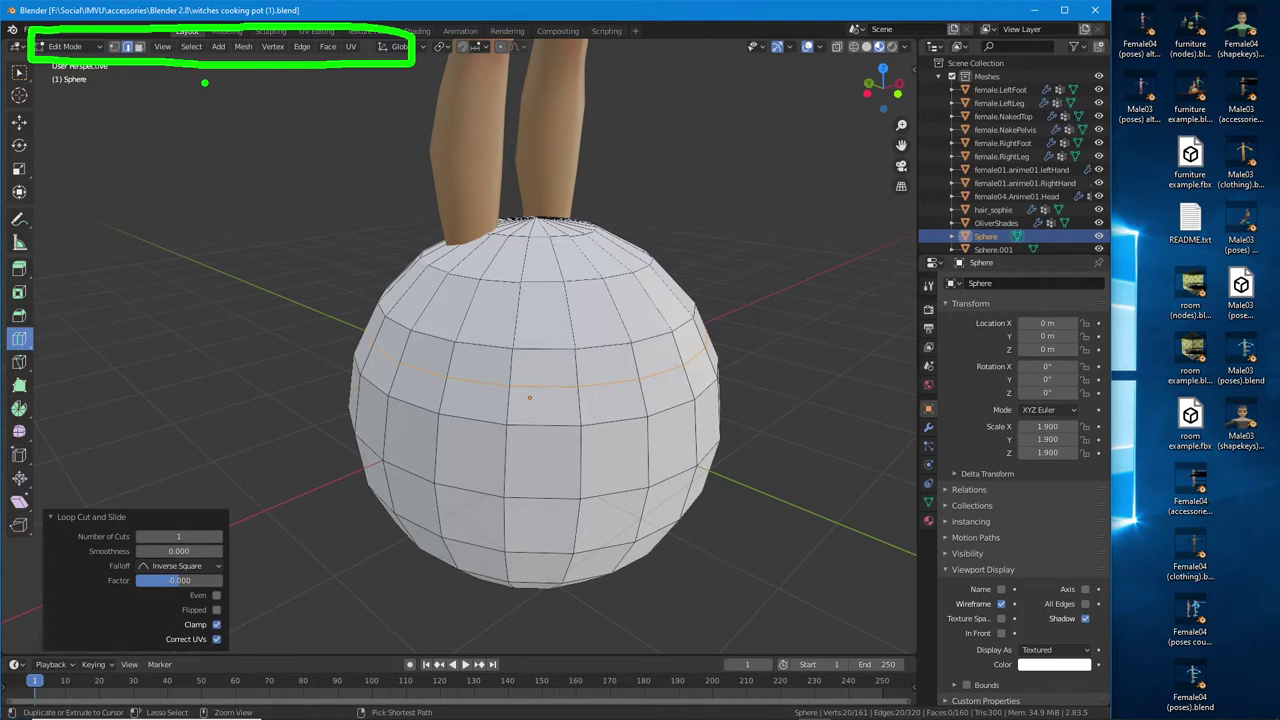
key("Escape")
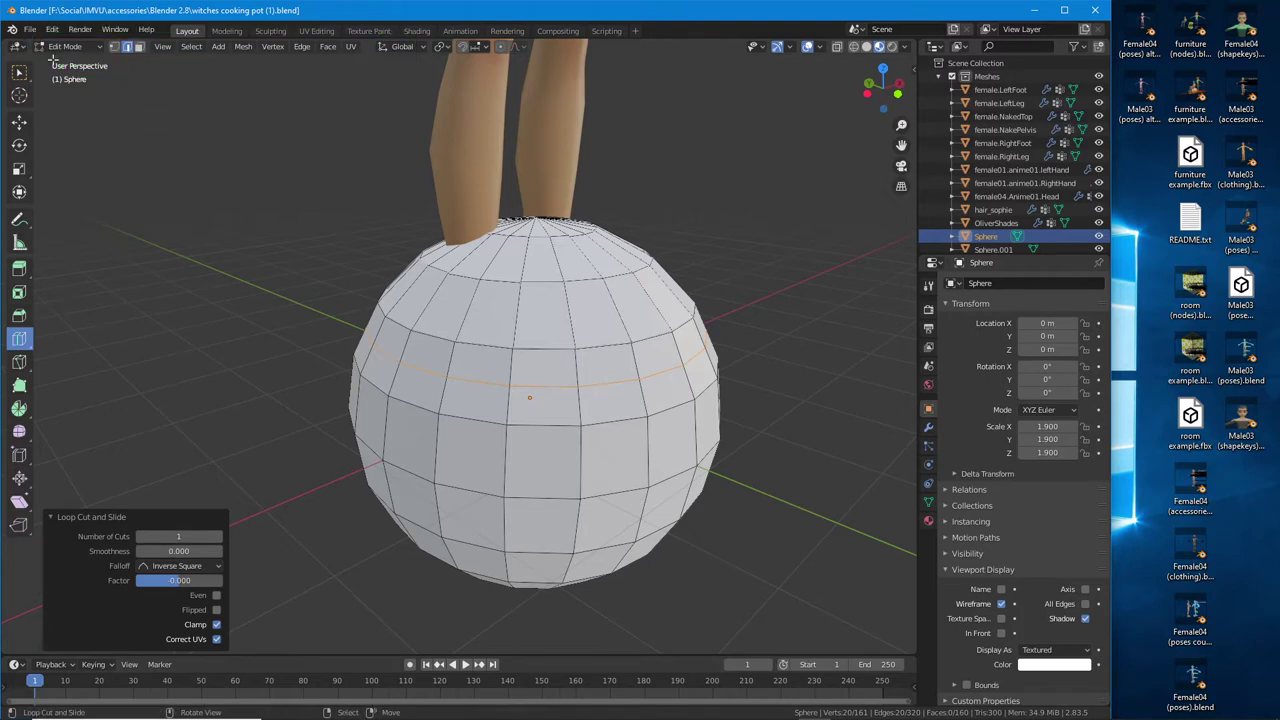
left_click(31, 32)
Start a new General file, then pick witches cooking pot (1).blend in File > Open
mouse_move(50, 46)
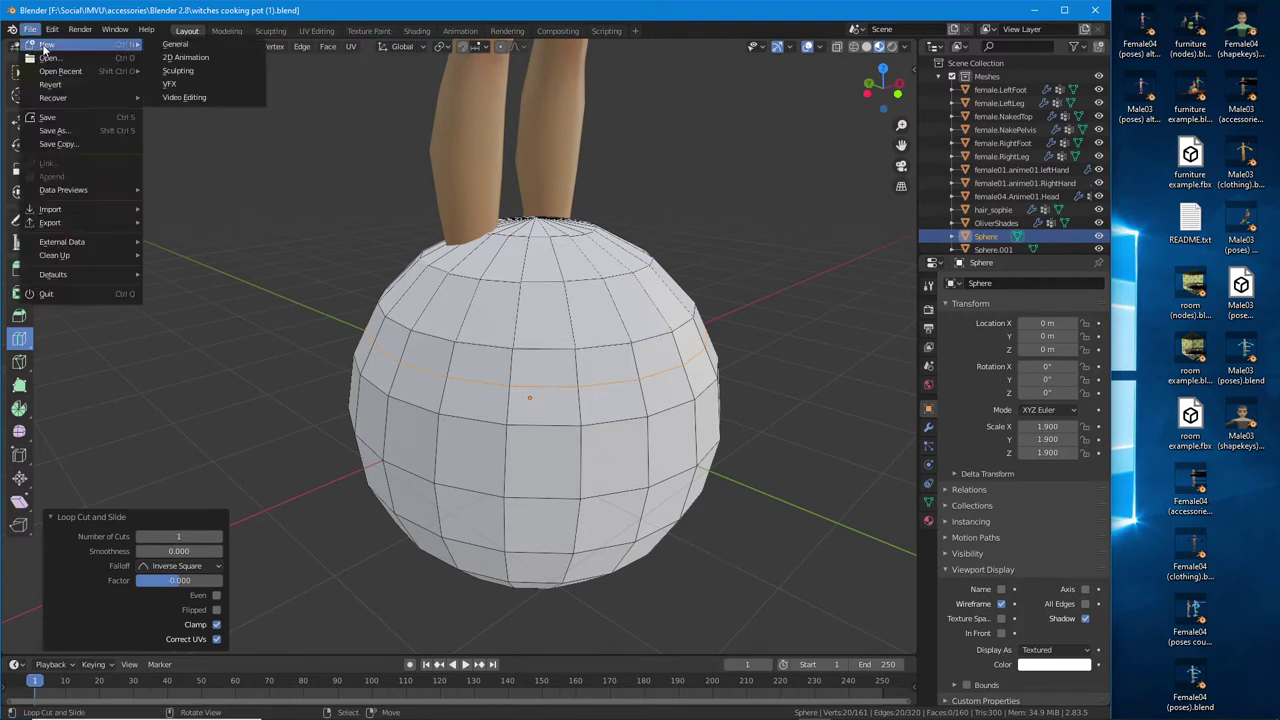
left_click(185, 45)
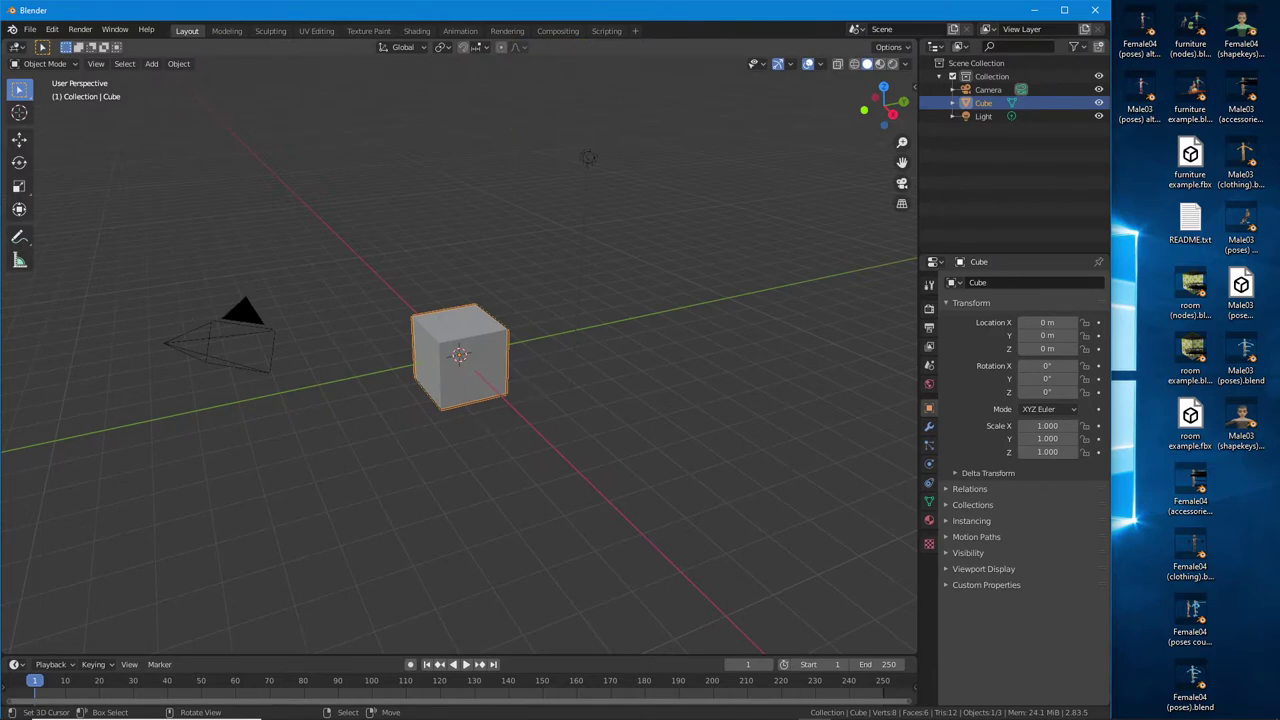
left_click(308, 10)
left_click(32, 31)
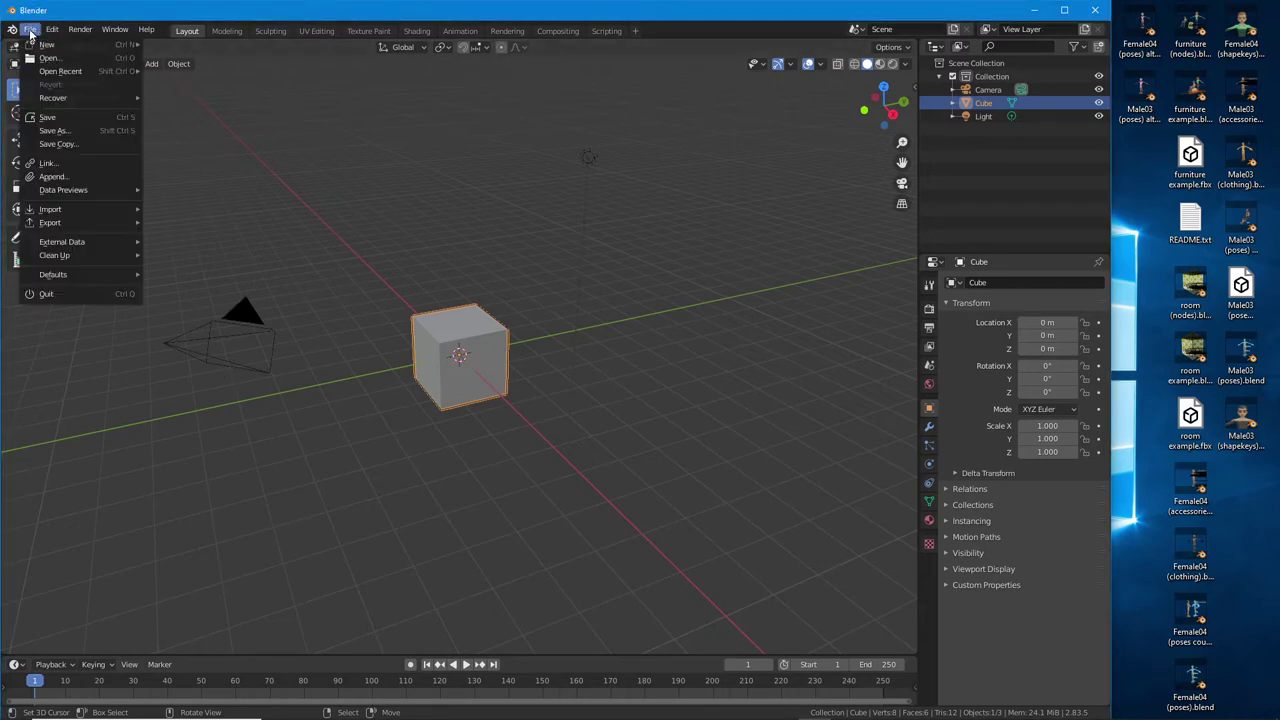
left_click(48, 57)
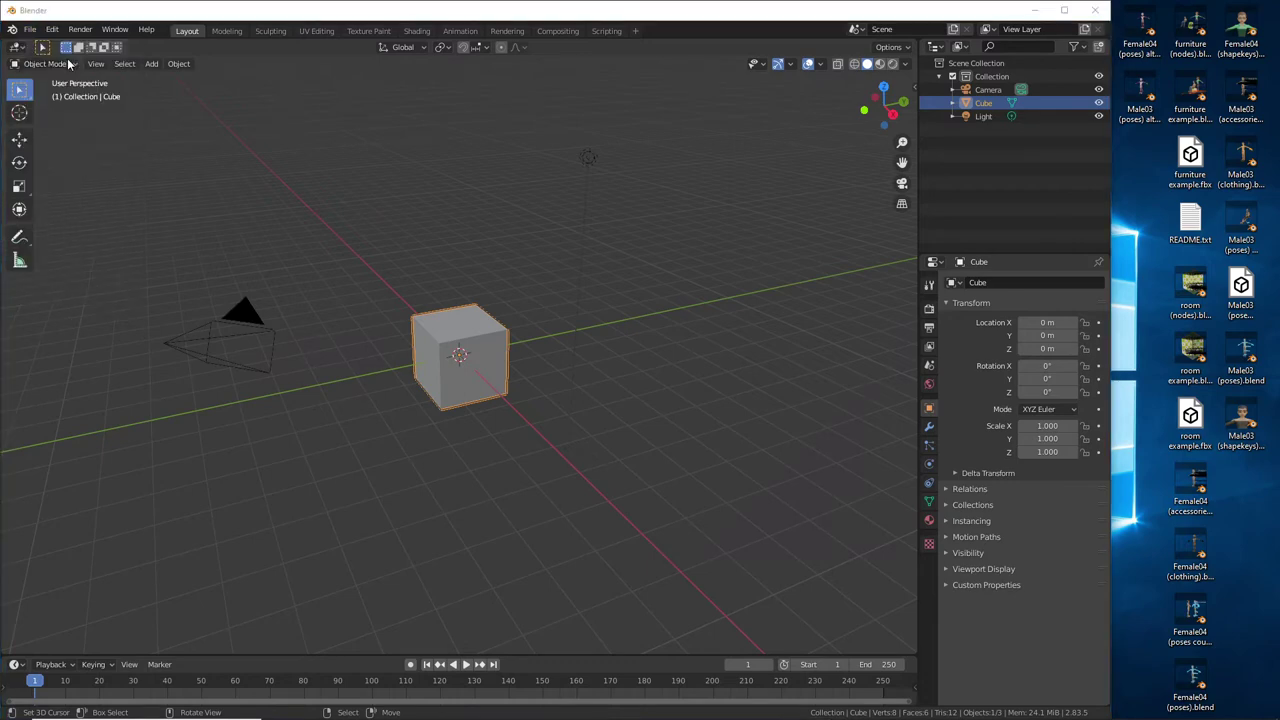
scroll(694, 497, "down", 10)
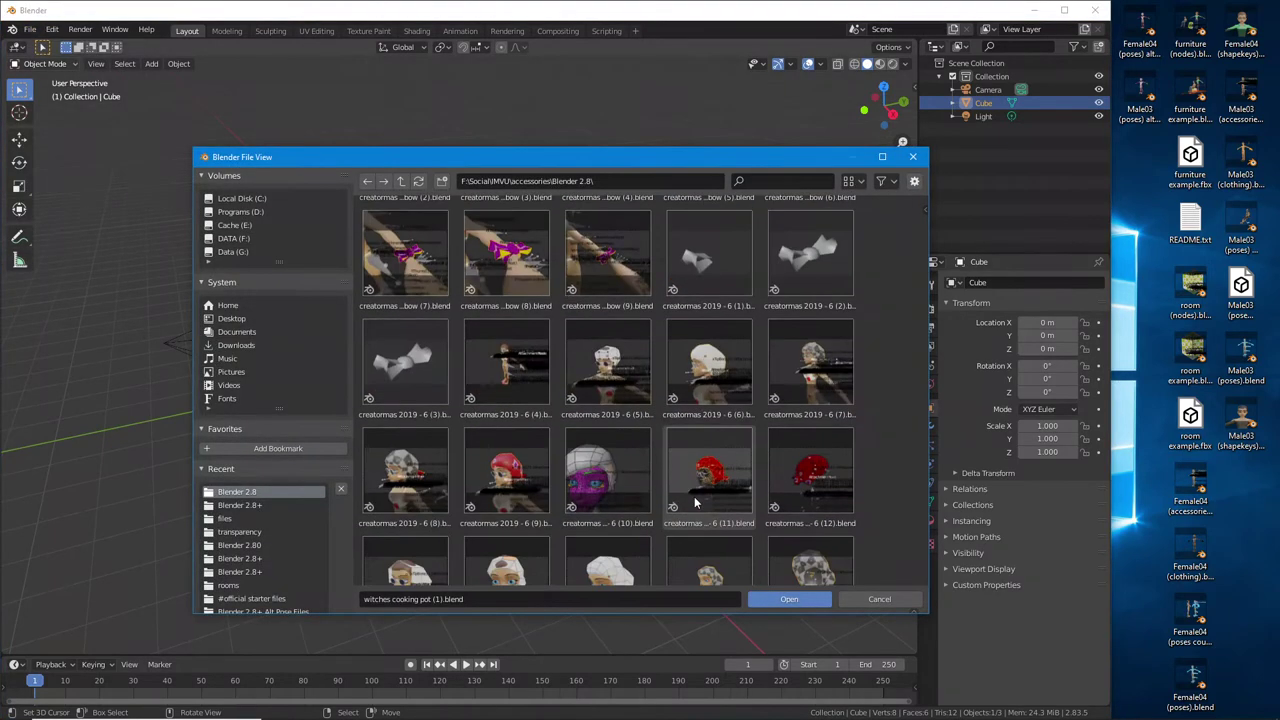
scroll(694, 498, "down", 5)
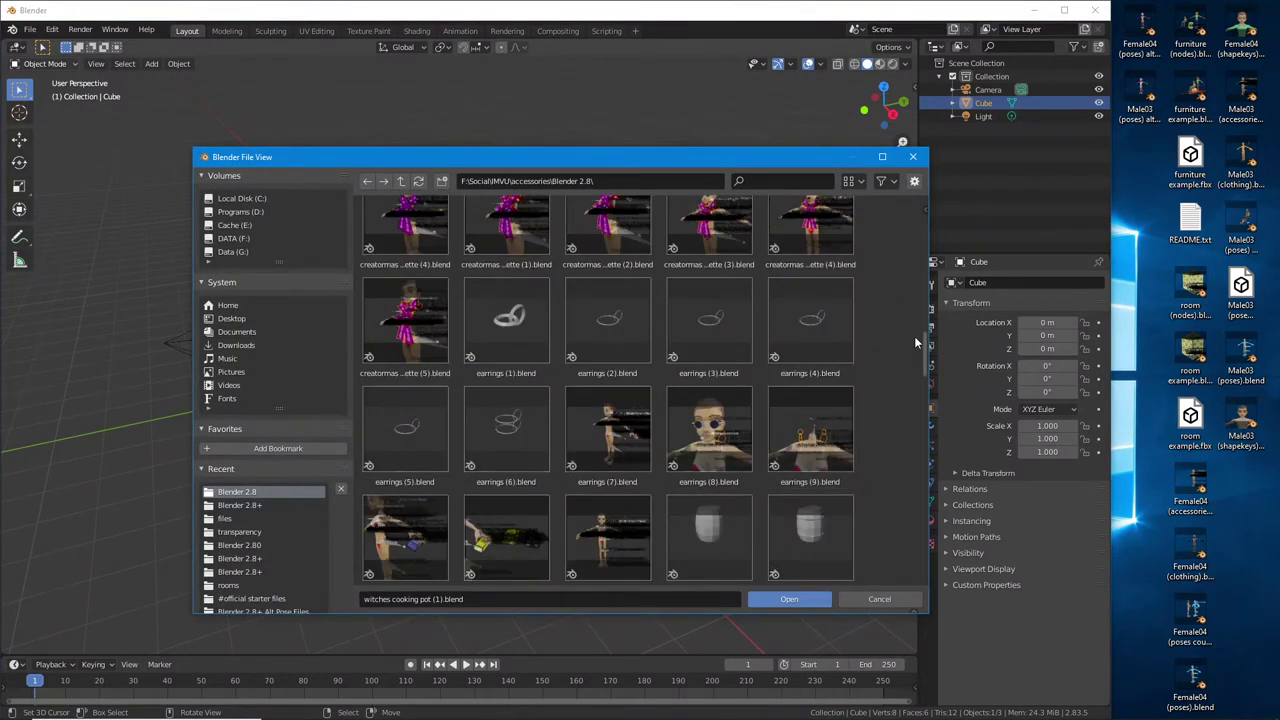
left_click_drag(926, 346, 925, 538)
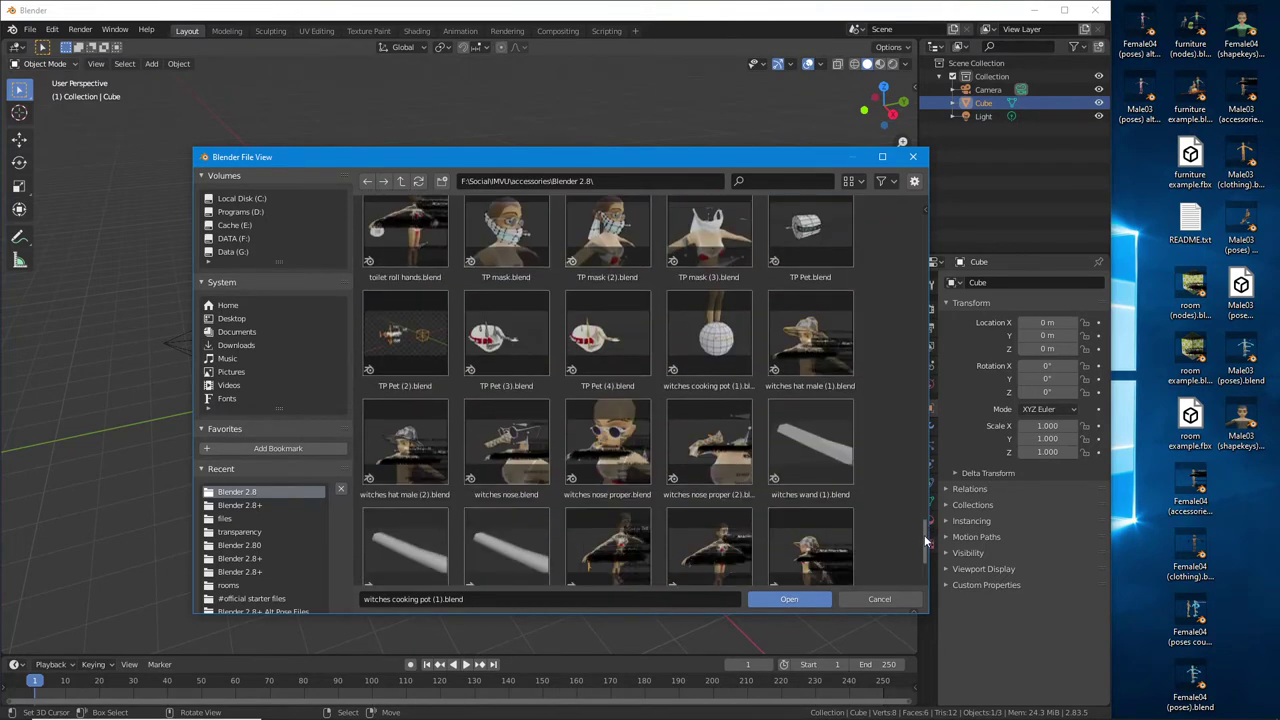
left_click(712, 340)
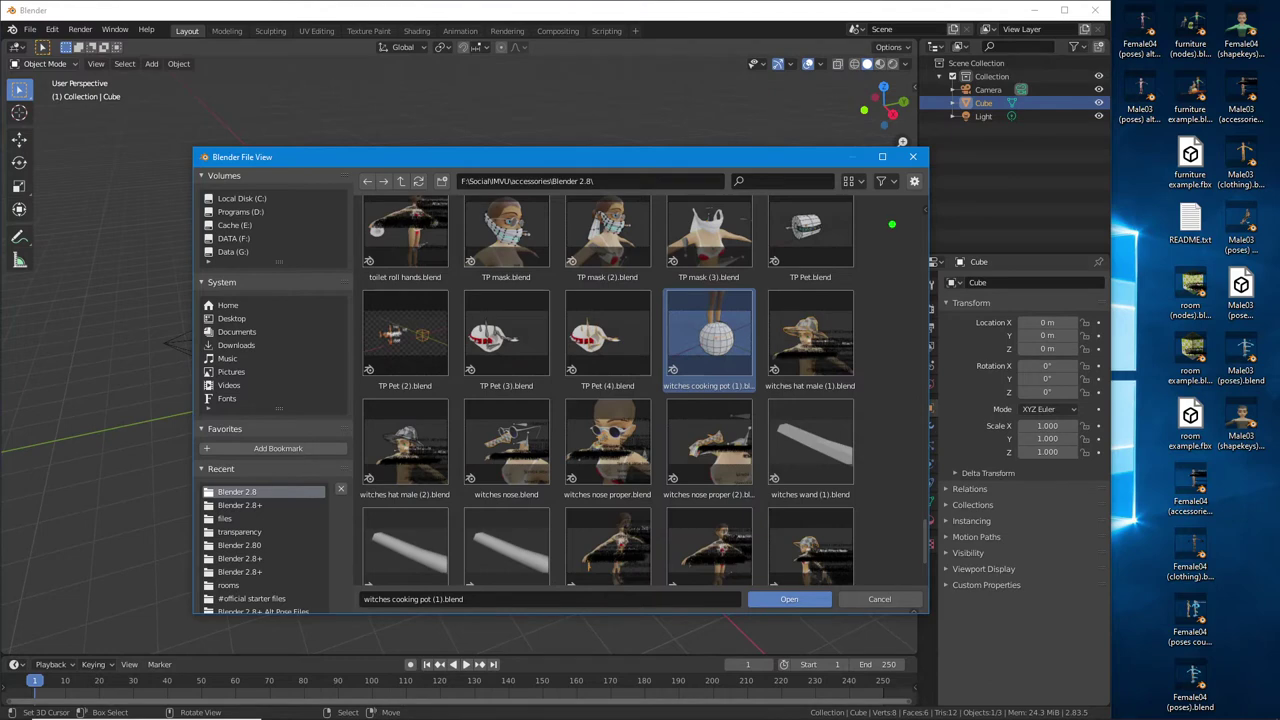
Uncheck Load UI in the open options and open witches cooking pot (1).blend
mouse_move(894, 165)
left_mouse_down()
mouse_move(981, 204)
mouse_move(940, 150)
mouse_move(878, 156)
left_mouse_up()
mouse_move(910, 206)
left_mouse_down()
mouse_move(910, 265)
mouse_move(925, 210)
left_mouse_up()
key("Escape")
left_click(914, 181)
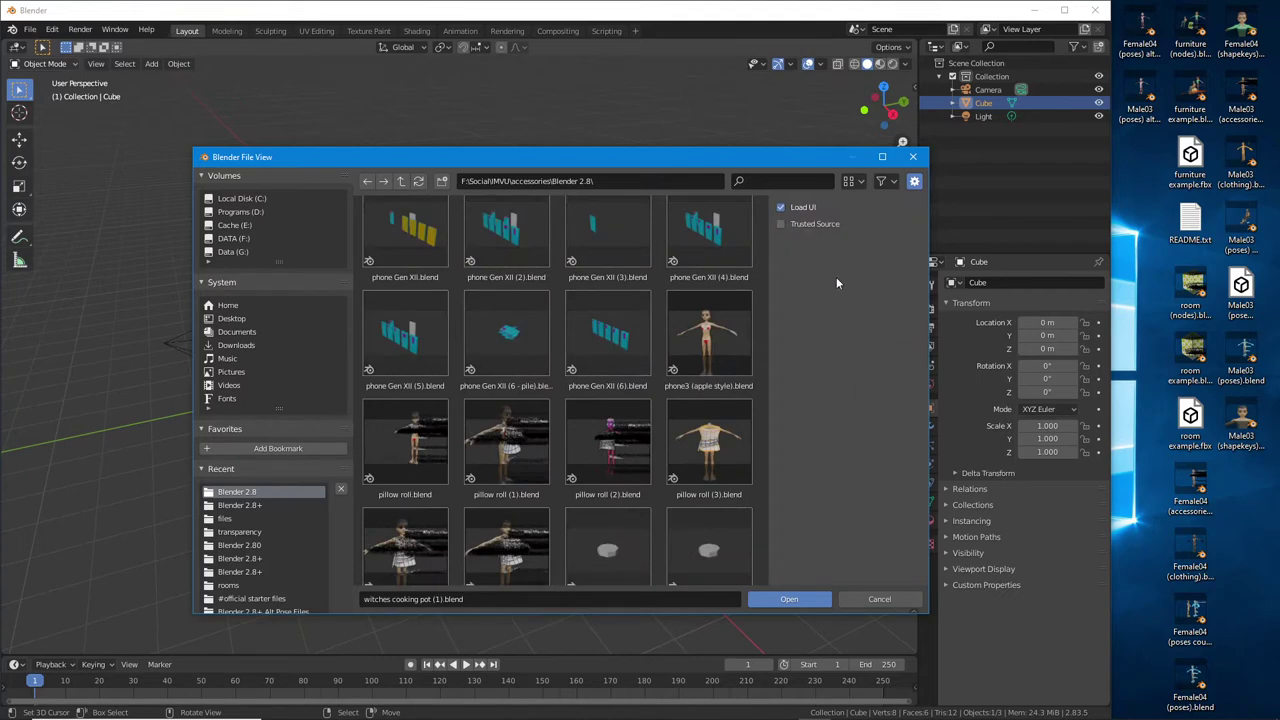
mouse_move(768, 196)
left_mouse_down()
mouse_move(849, 215)
mouse_move(839, 194)
mouse_move(768, 193)
left_mouse_up()
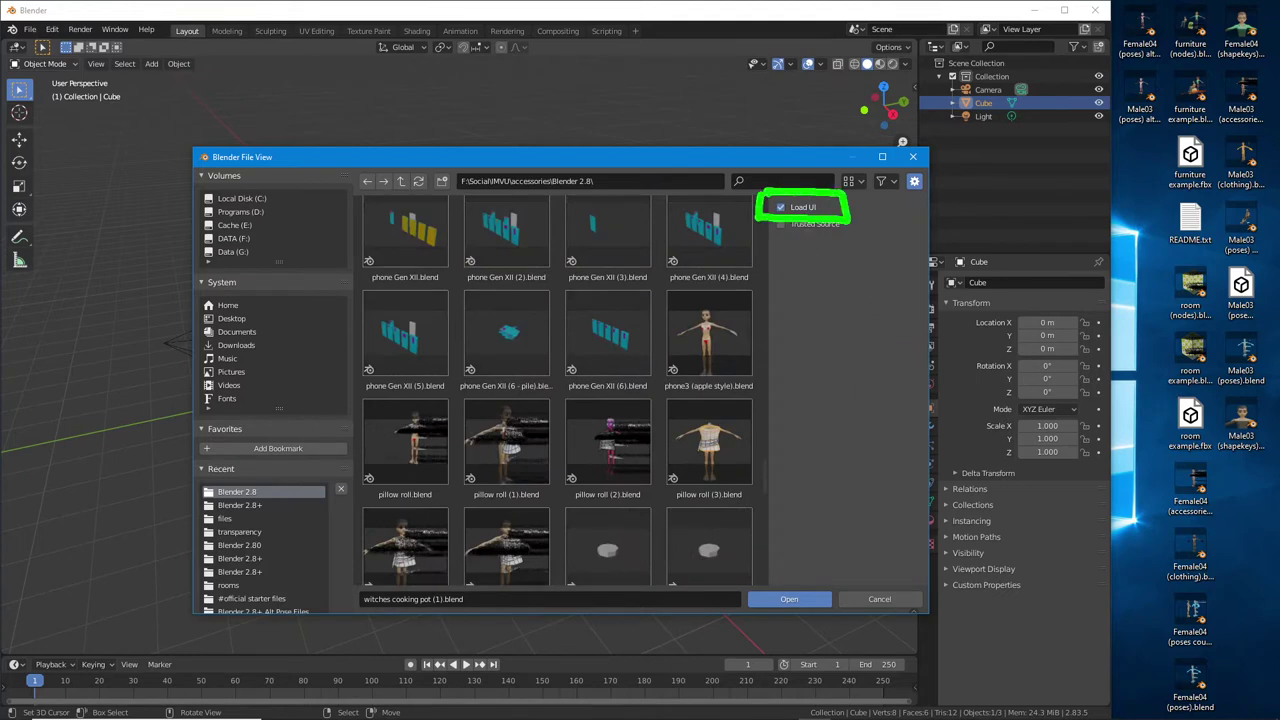
mouse_move(795, 272)
left_mouse_down()
mouse_move(795, 226)
mouse_move(812, 238)
left_mouse_up()
key("Escape")
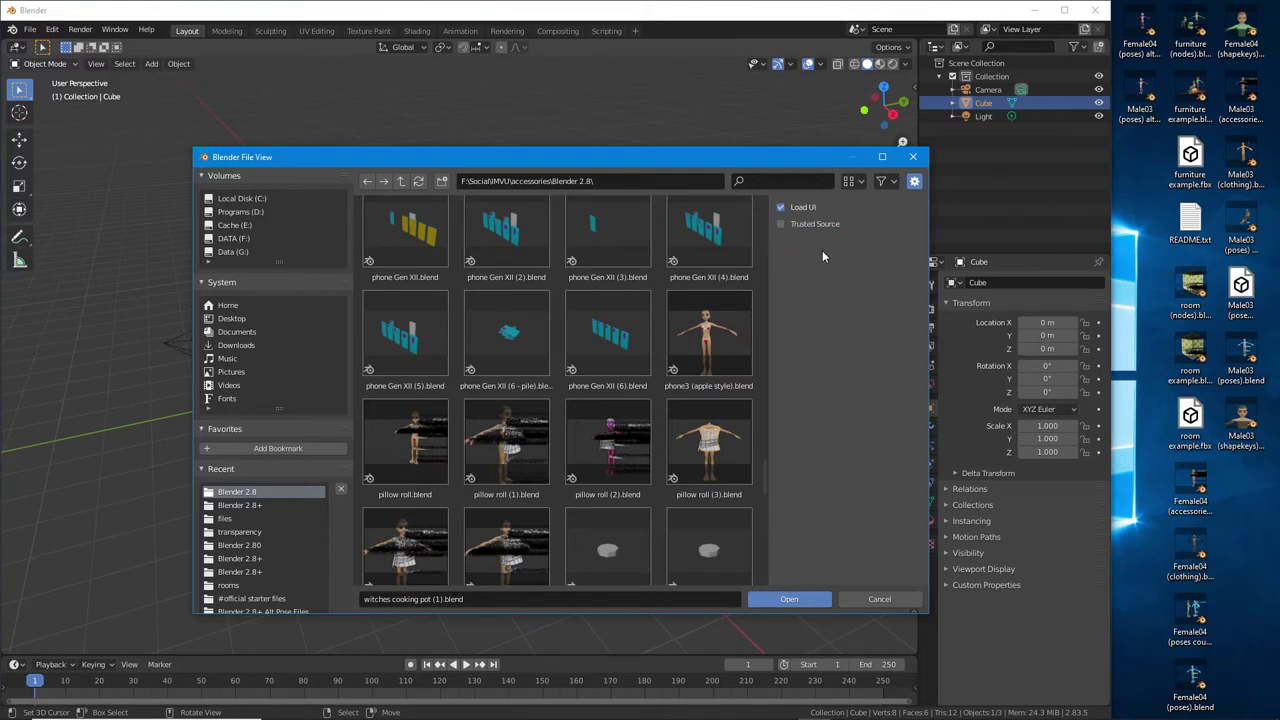
left_click(781, 207)
scroll(733, 492, "down", 2)
scroll(733, 492, "down", 4)
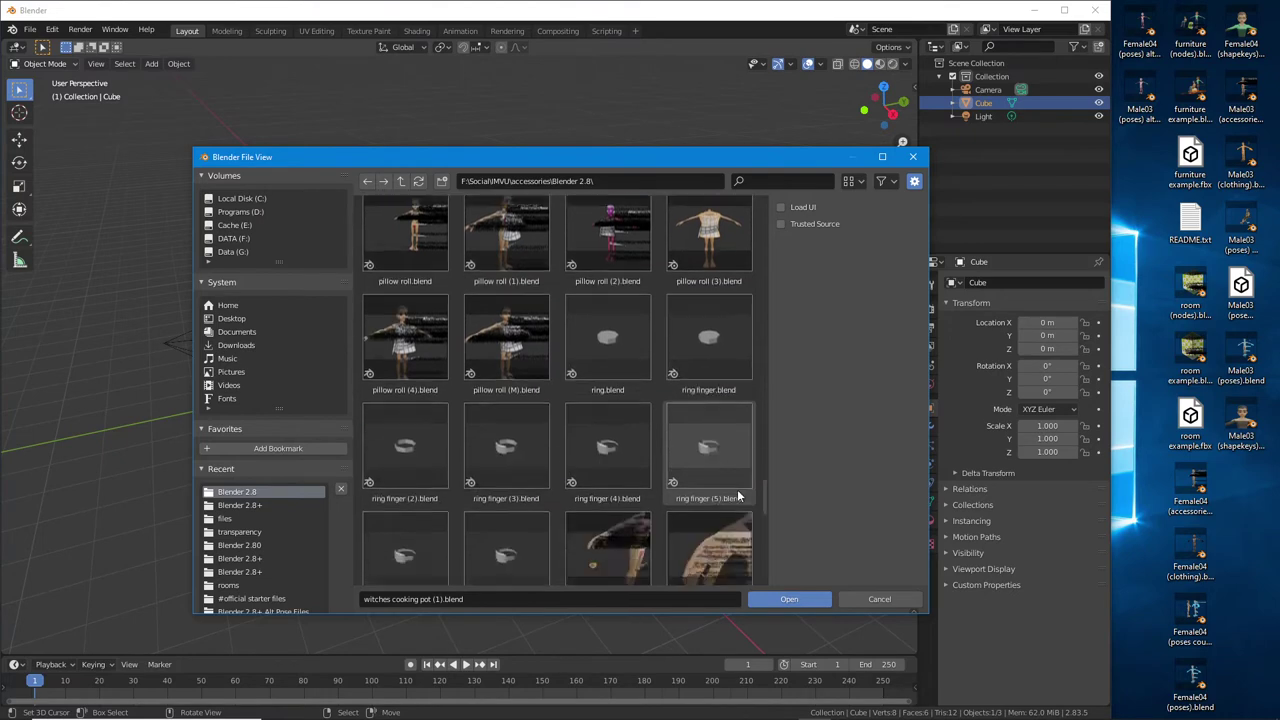
scroll(732, 469, "up", 6)
scroll(727, 464, "down", 3)
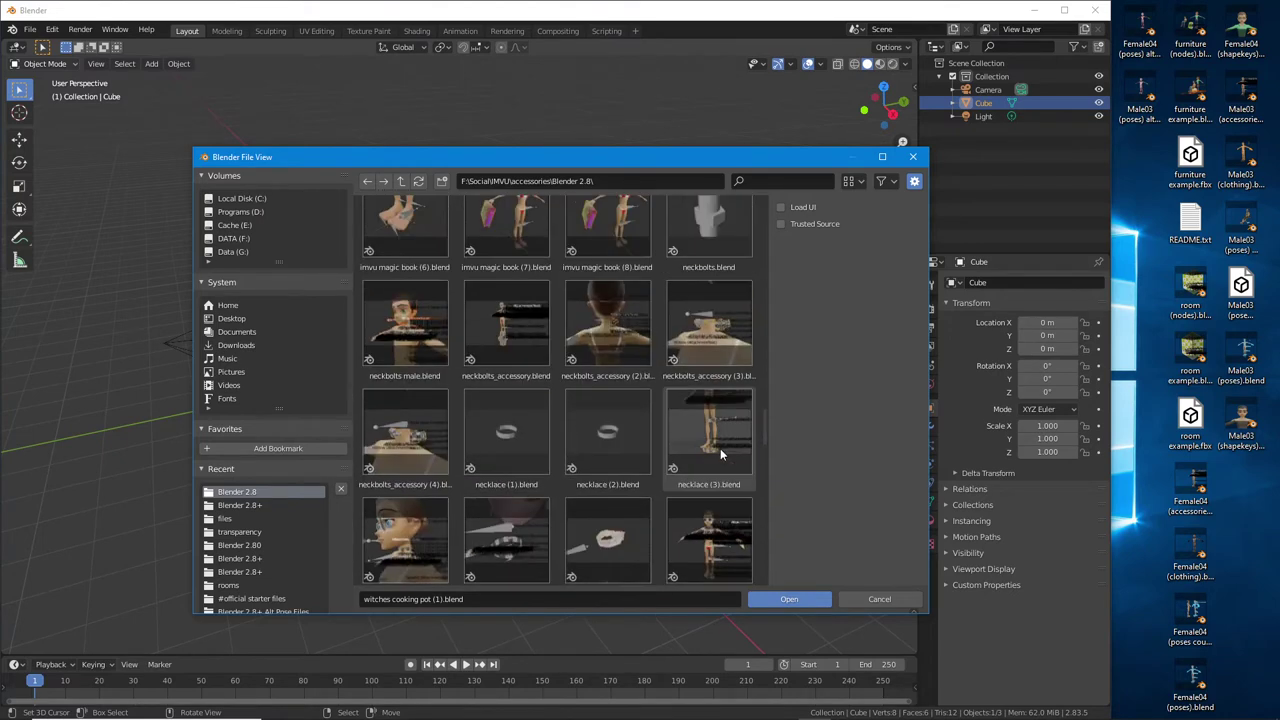
scroll(727, 466, "up", 4)
scroll(726, 468, "down", 15)
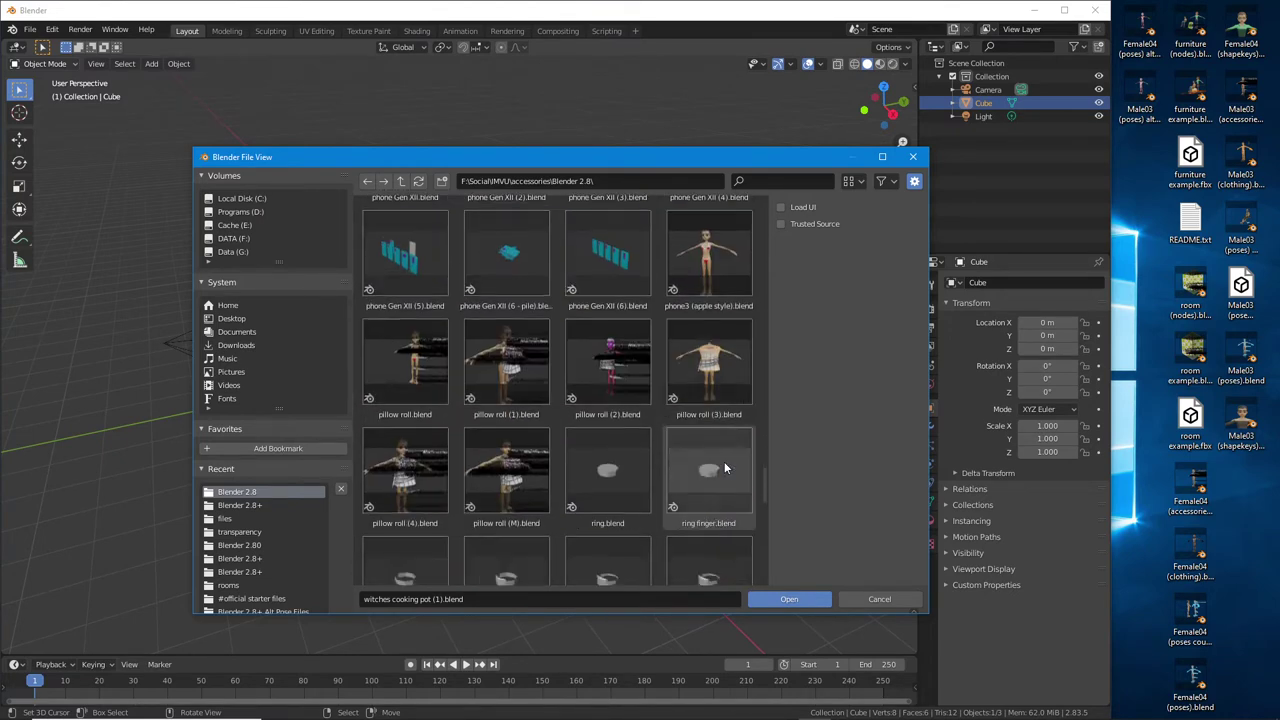
scroll(505, 380, "up", 3)
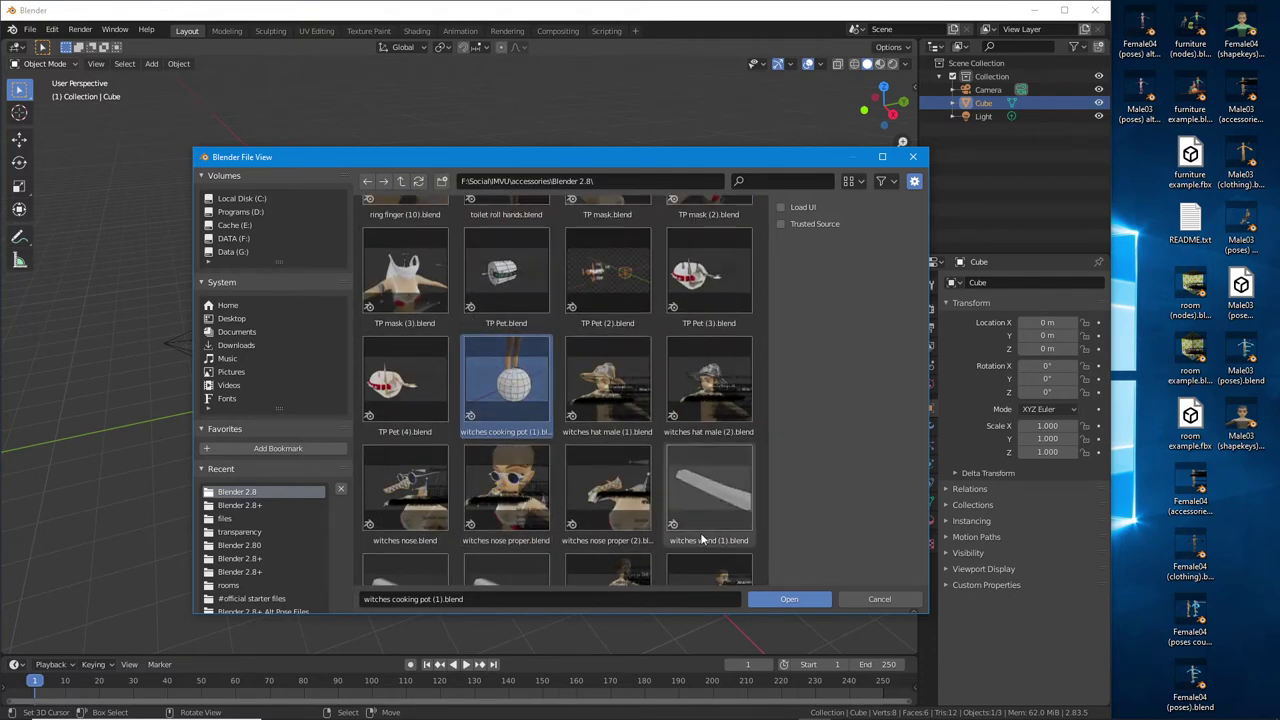
left_click(789, 600)
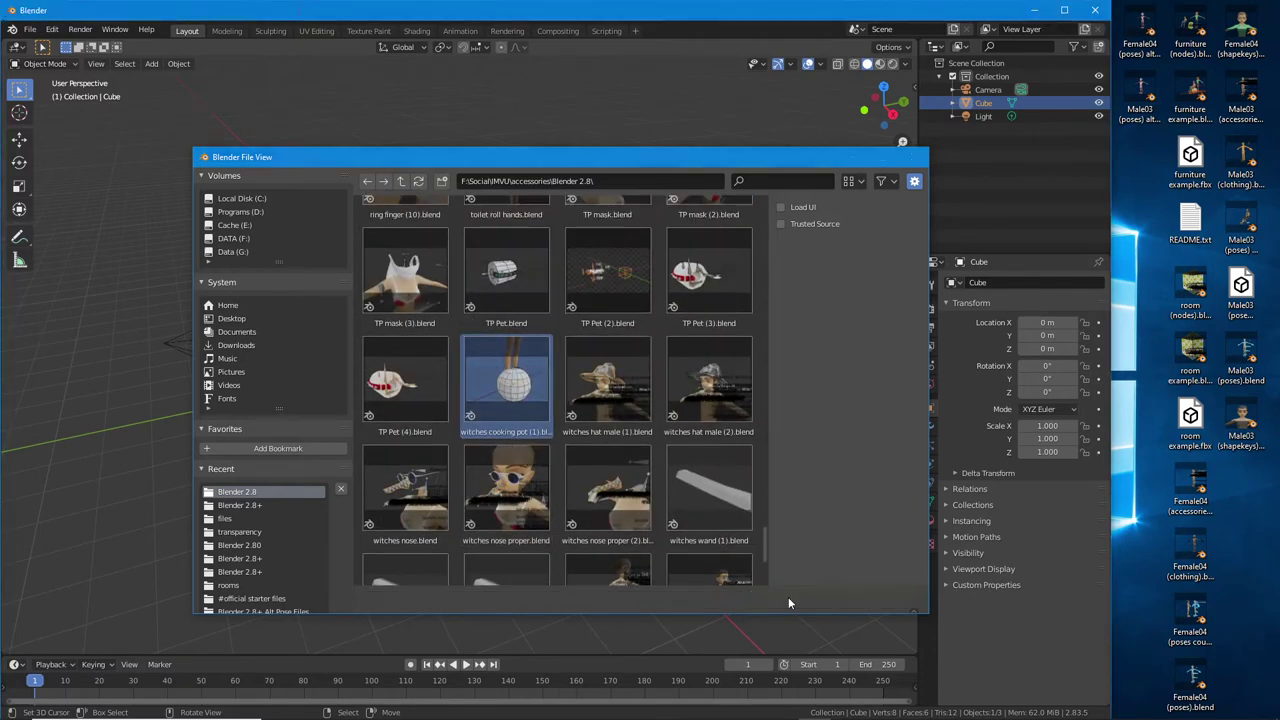
scroll(529, 428, "down", 10)
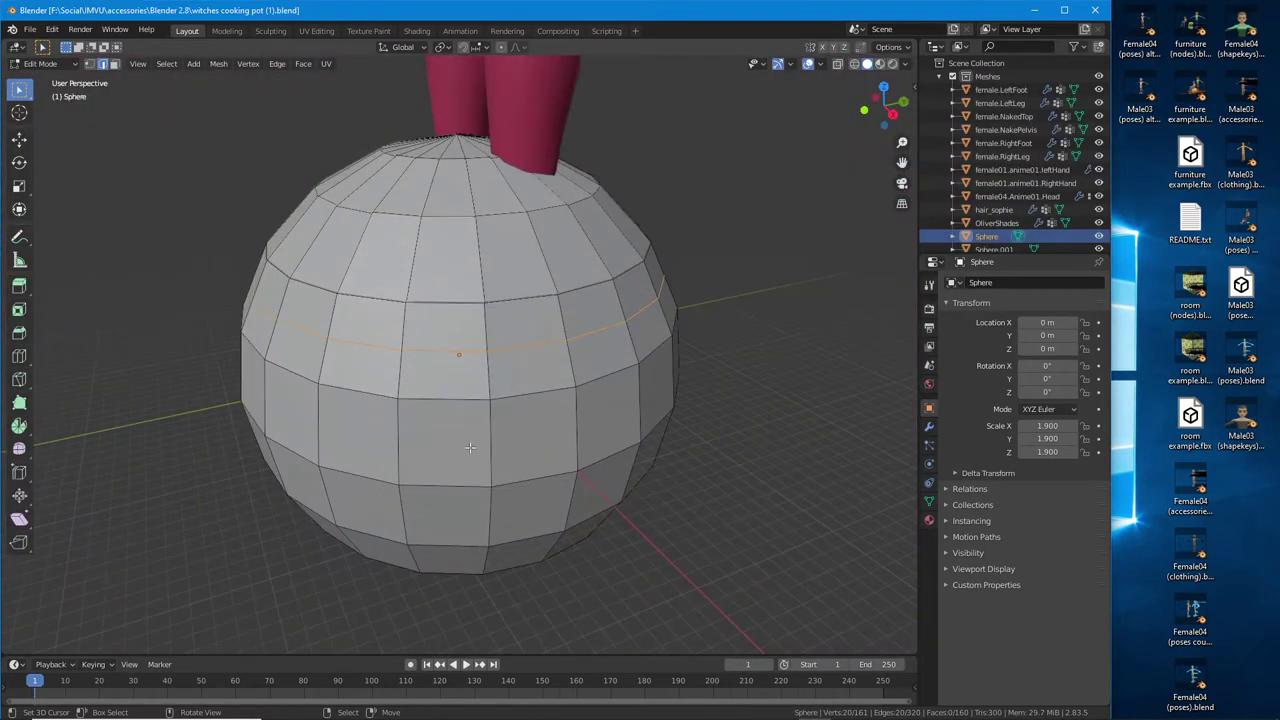
Set the viewport overlay grid scale to 100
middle_click_drag(524, 434, 517, 437)
middle_click_drag(487, 357, 490, 375)
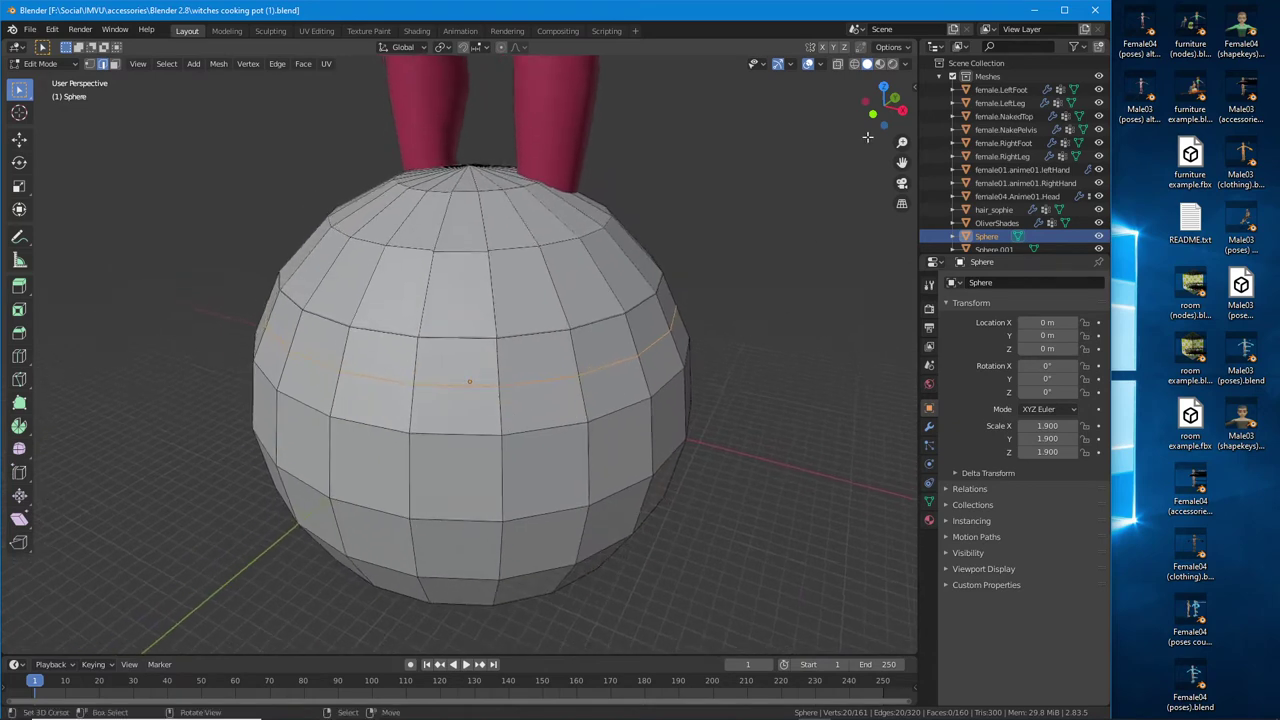
left_click(820, 64)
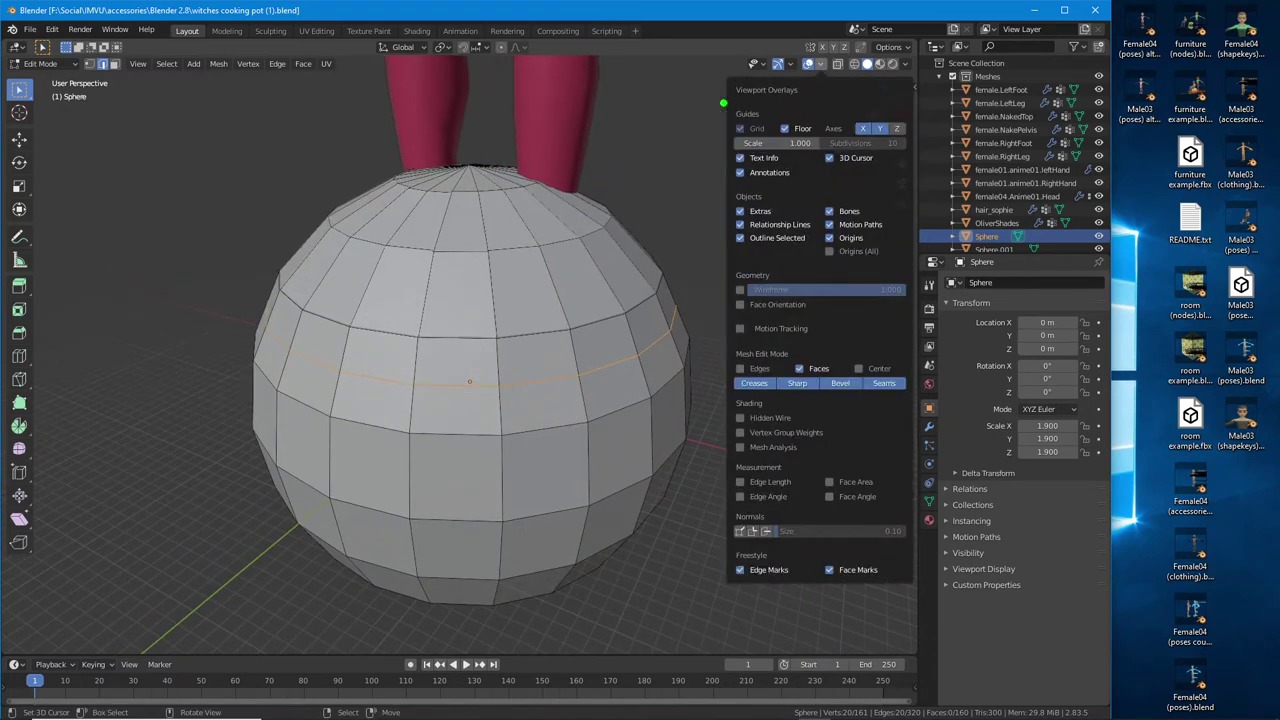
mouse_move(726, 103)
left_mouse_down()
mouse_move(795, 102)
mouse_move(823, 118)
mouse_move(837, 93)
left_mouse_up()
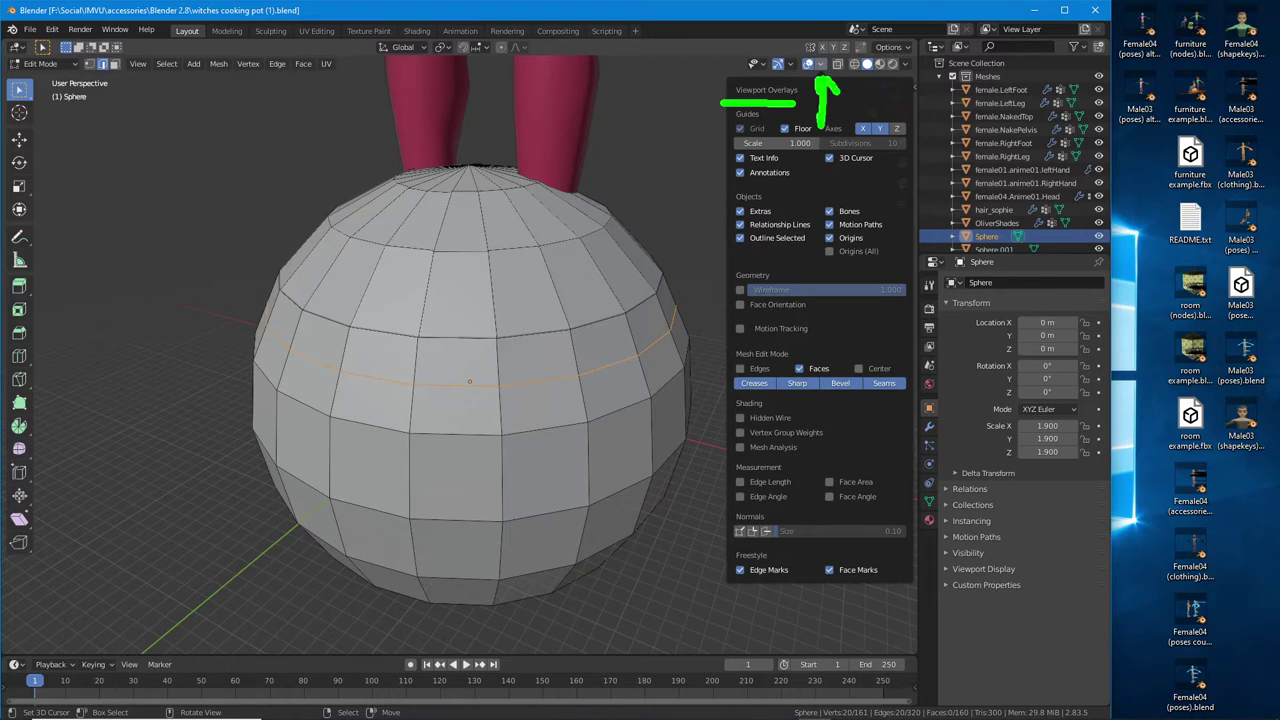
mouse_move(726, 128)
left_mouse_down()
mouse_move(739, 167)
mouse_move(822, 155)
mouse_move(734, 121)
left_mouse_up()
key("Escape")
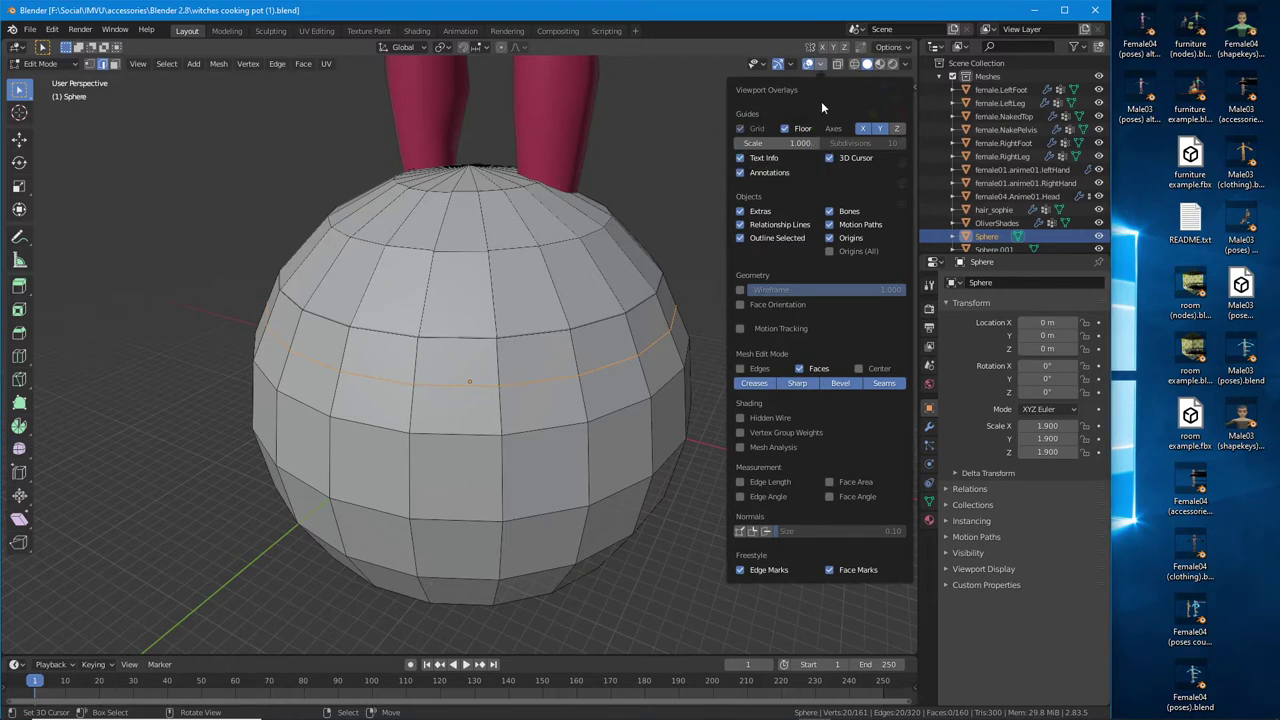
left_click(797, 142)
type("100")
key("Return")
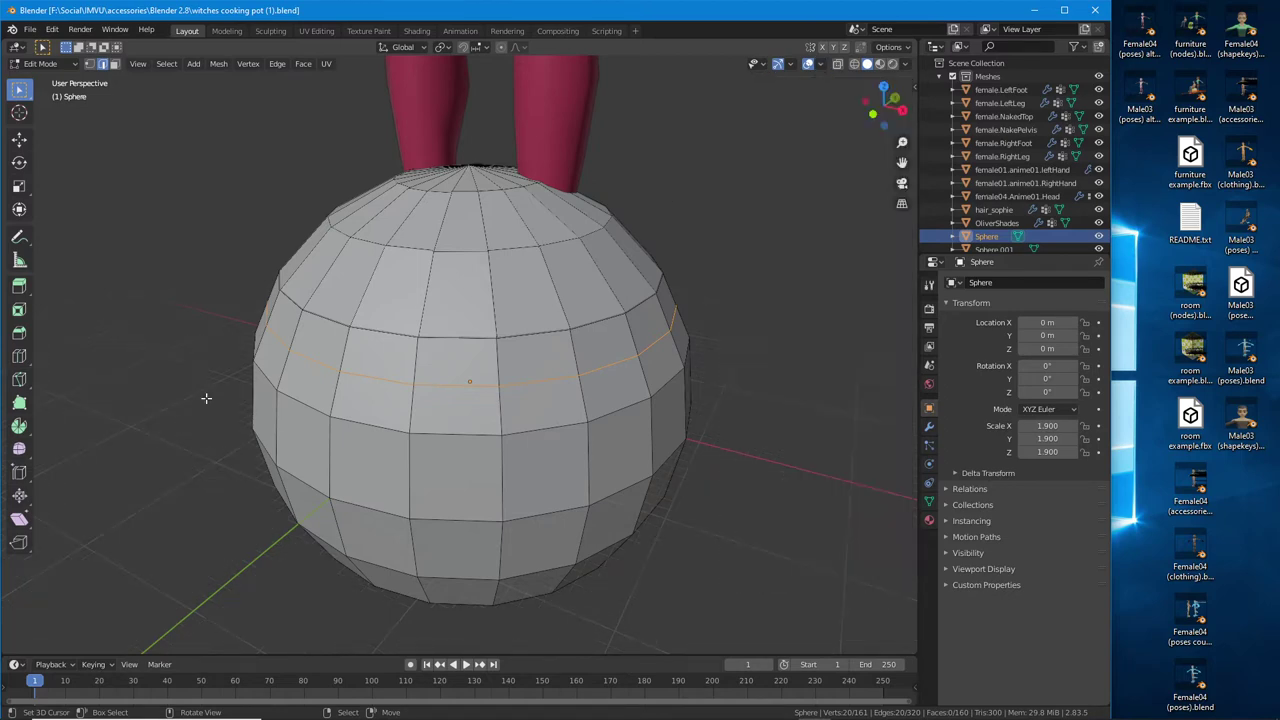
In the sidebar View tab, set Clip End to 25000 m and Clip Start to 1 m, then hide the sidebar
left_click(143, 66)
left_click(150, 93)
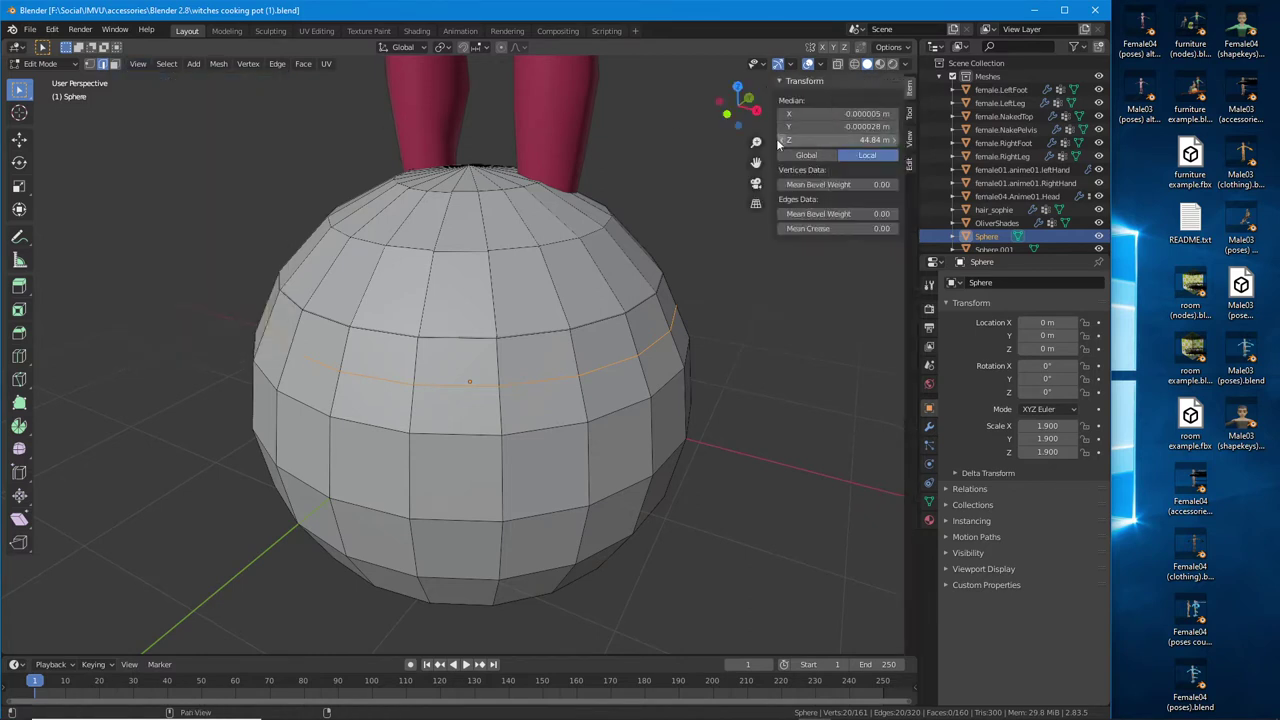
left_click(920, 168)
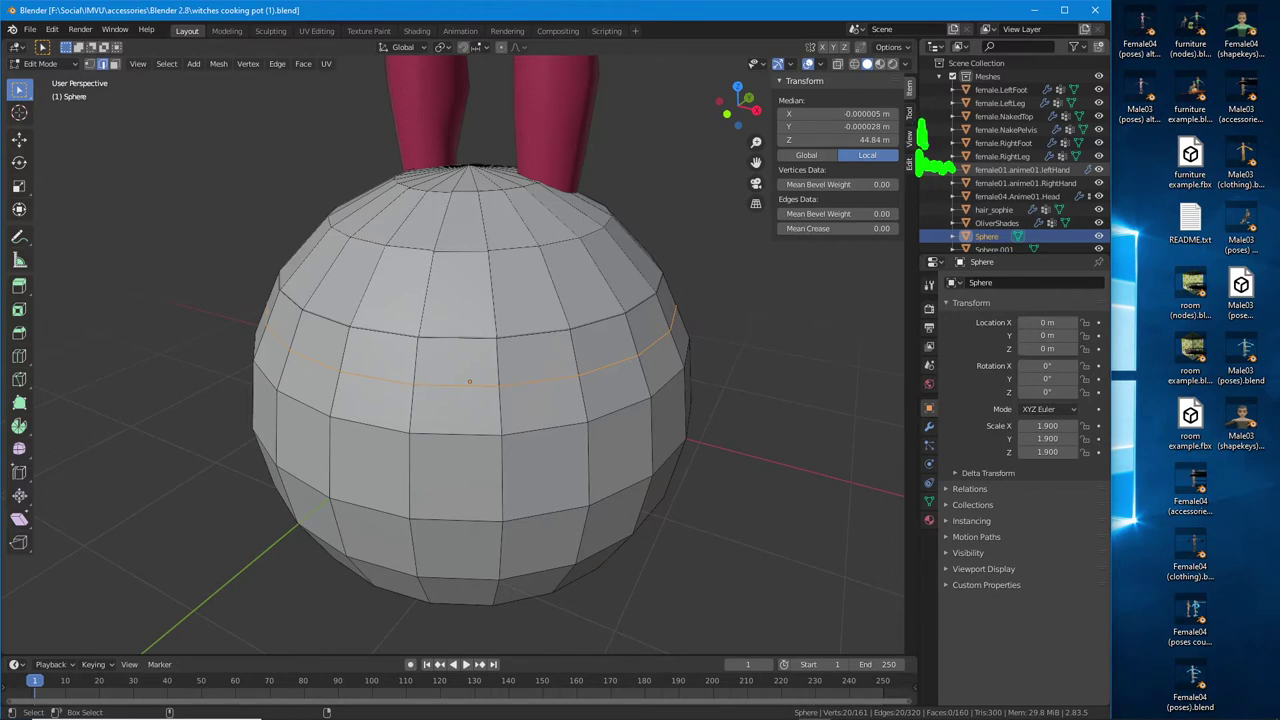
left_click(910, 137)
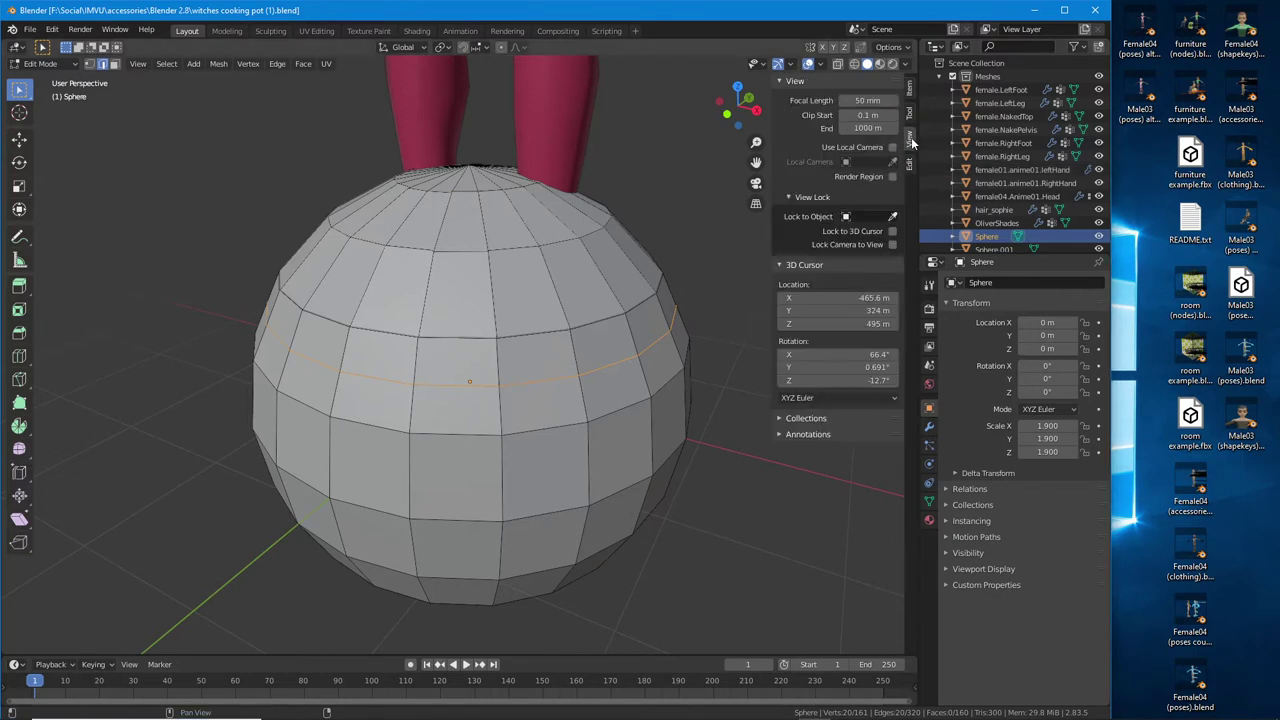
left_click(866, 128)
key("ctrl+a")
key("Delete")
type("25")
left_click(879, 116)
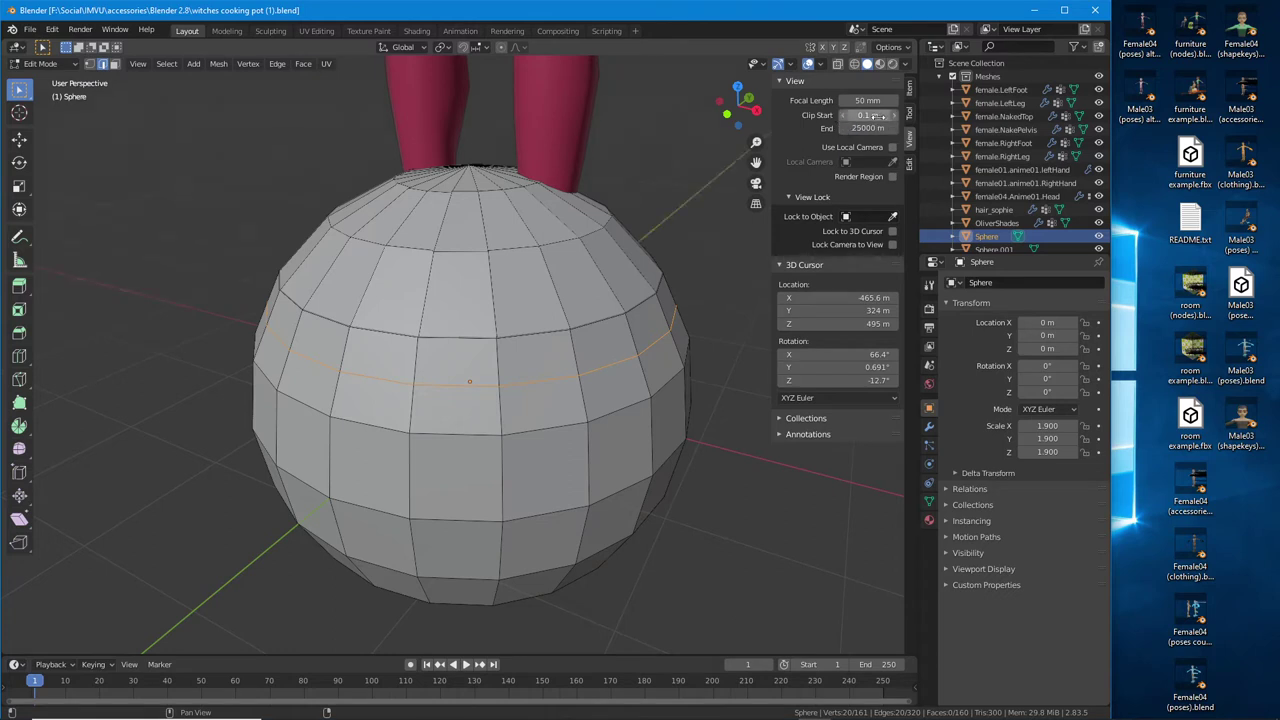
key("ctrl+a")
type("1")
key("Return")
left_click(137, 64)
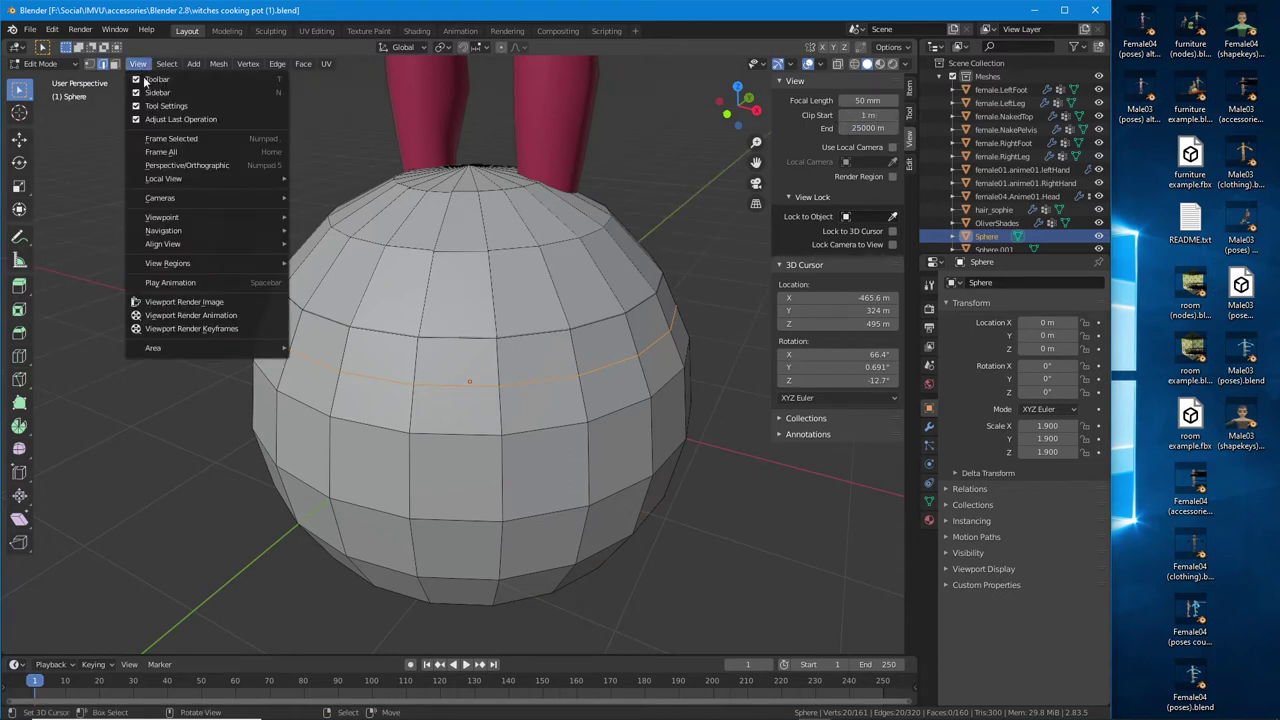
left_click(150, 92)
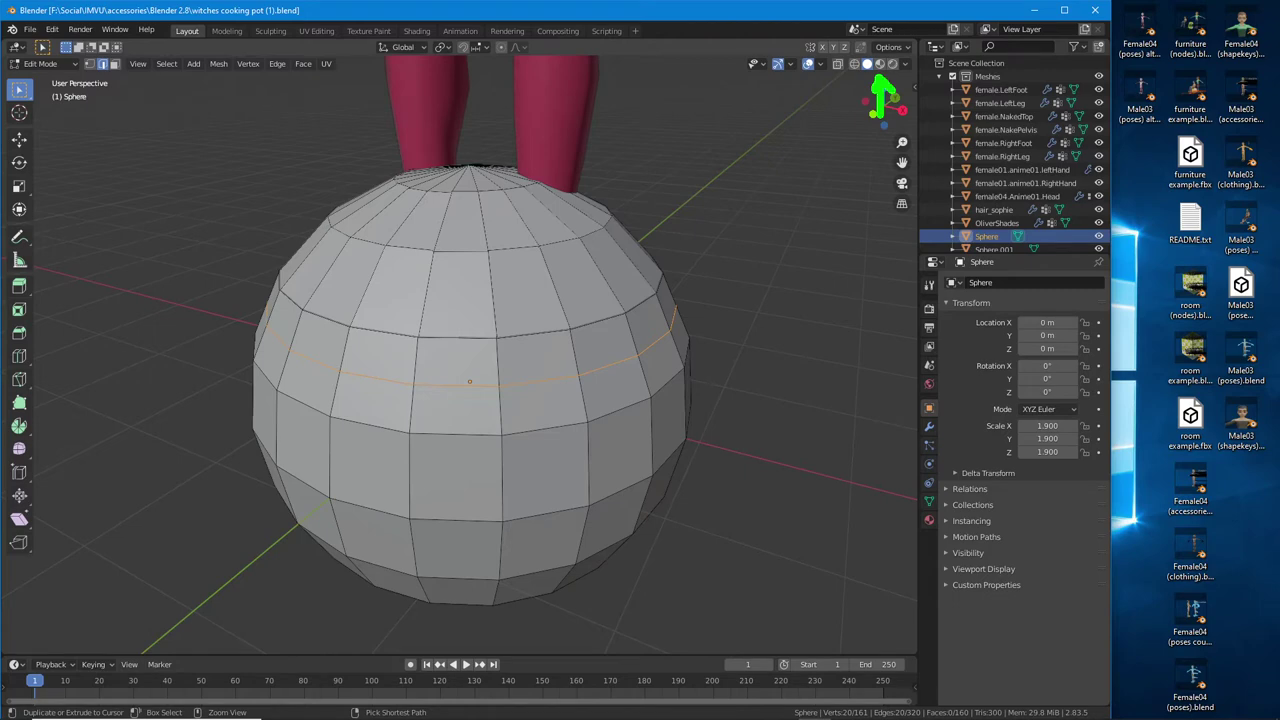
Switch to Material Preview, view the sphere from the front, and select the Loop Cut tool
left_click(880, 63)
scroll(559, 427, "down", 5)
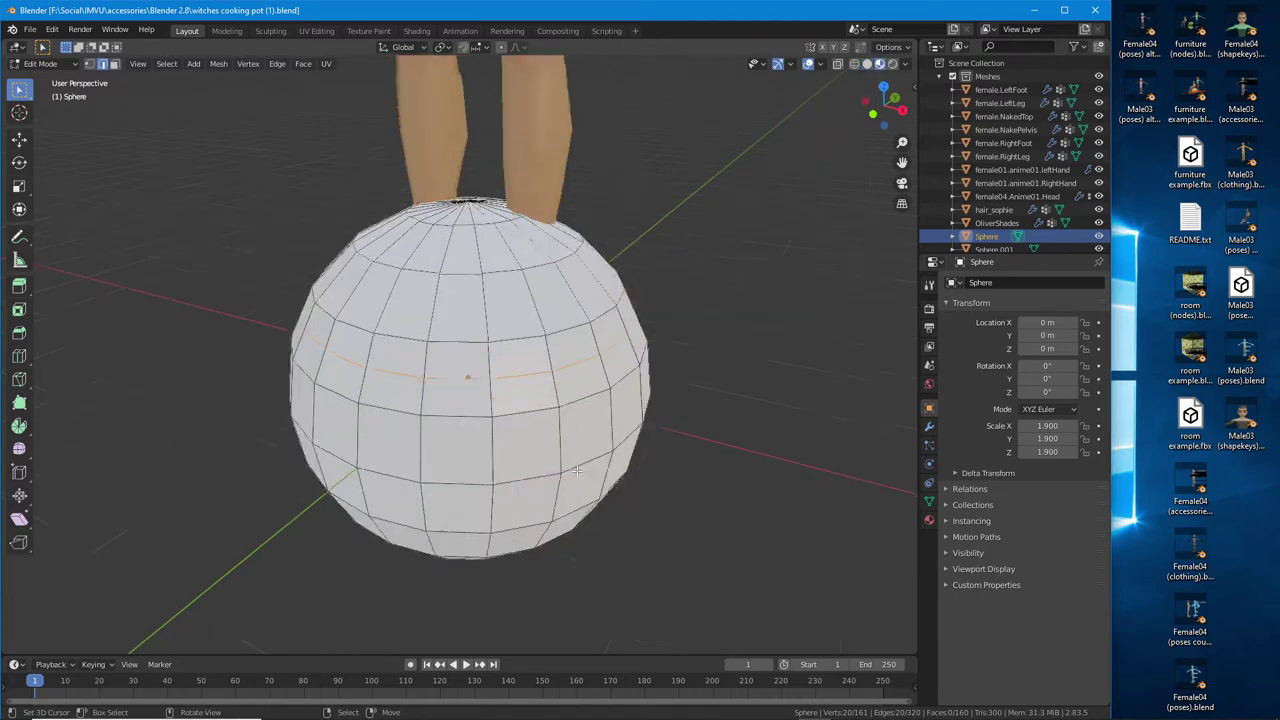
middle_click_drag(559, 427, 400, 320)
scroll(222, 245, "up", 3)
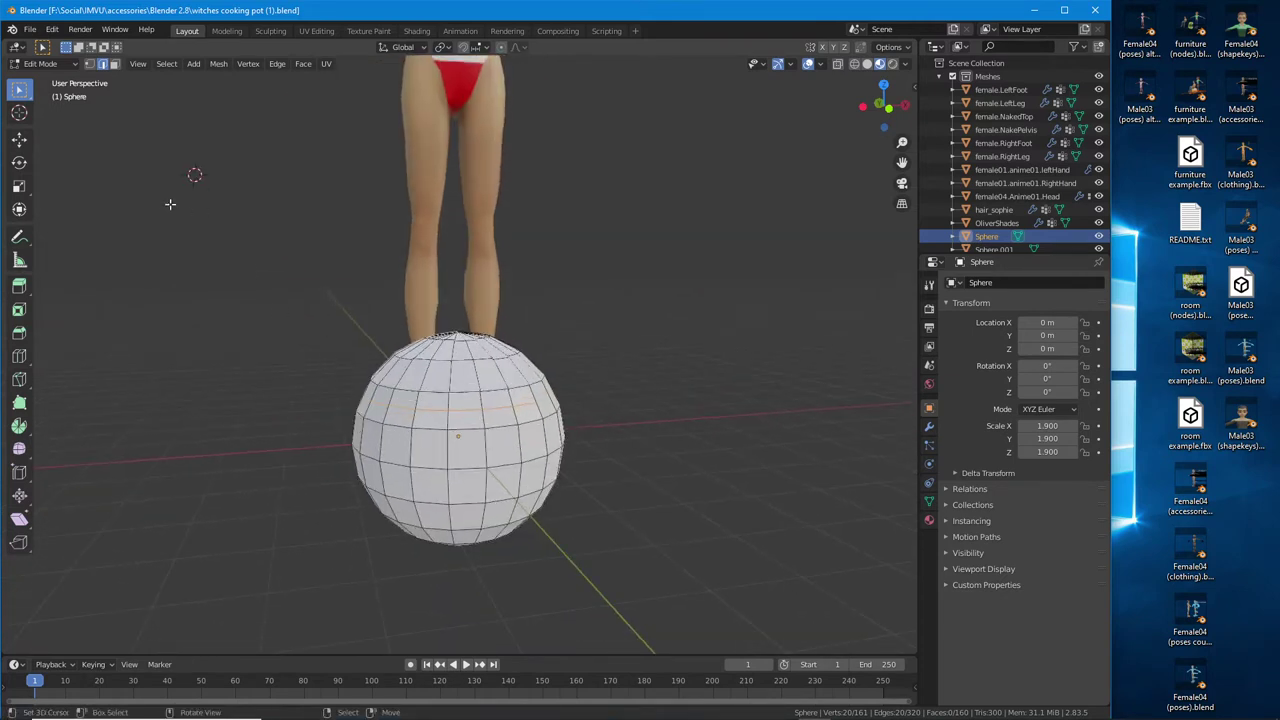
left_click(19, 358)
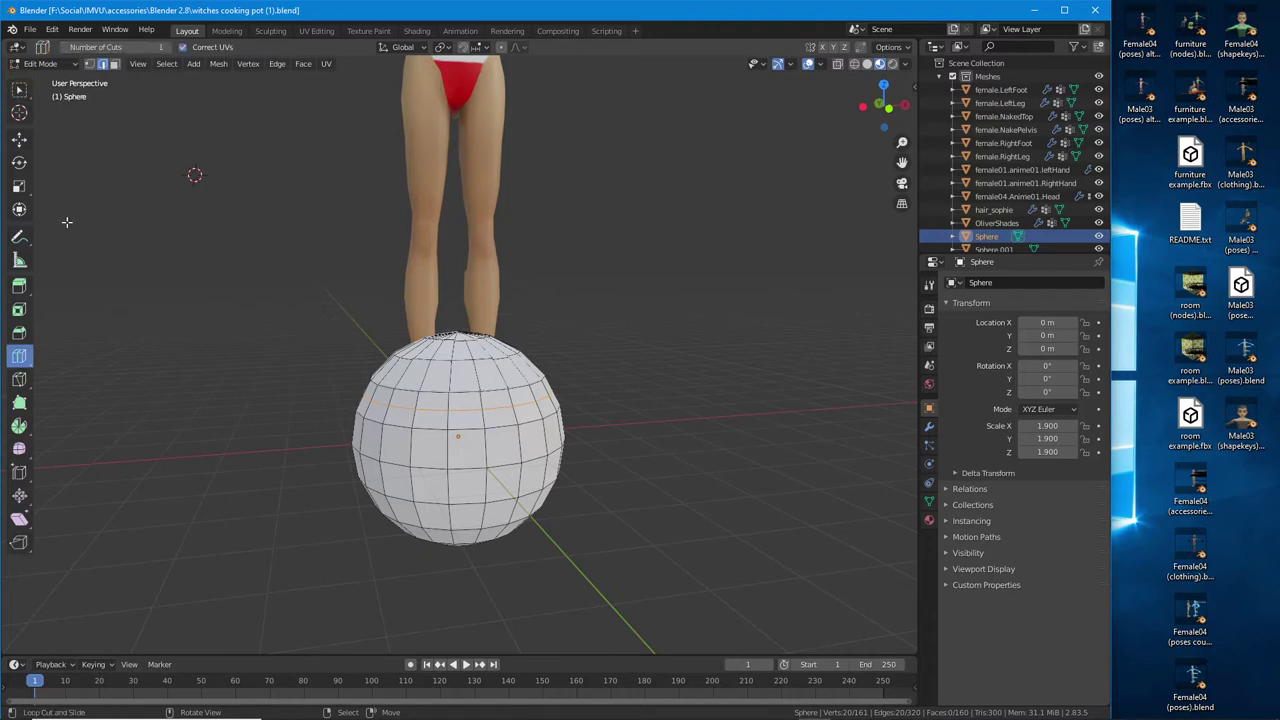
key("ctrl")
mouse_move(48, 349)
left_mouse_down()
mouse_move(38, 355)
mouse_move(78, 358)
left_mouse_up()
mouse_move(16, 32)
left_mouse_down()
mouse_move(30, 66)
mouse_move(240, 66)
mouse_move(267, 30)
mouse_move(10, 30)
left_mouse_up()
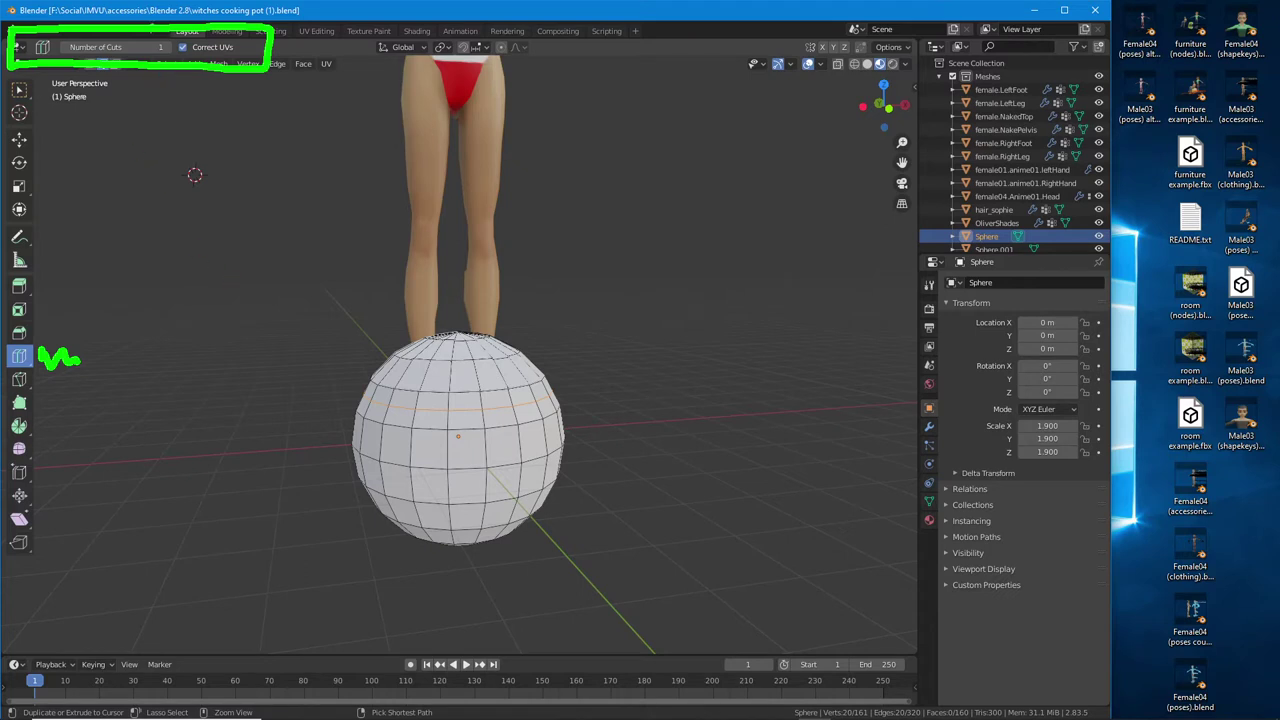
scroll(371, 483, "up", 2)
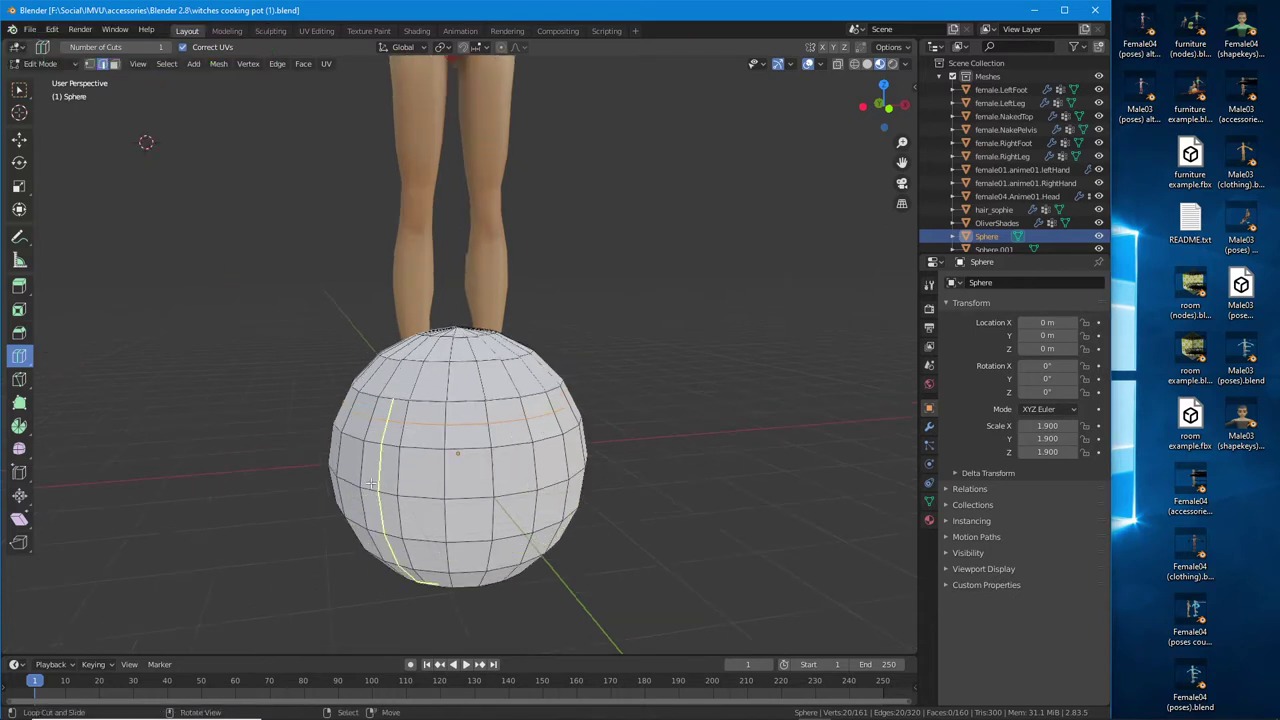
Switch the sphere's Edit Mode selection to edge select mode
left_click(104, 63)
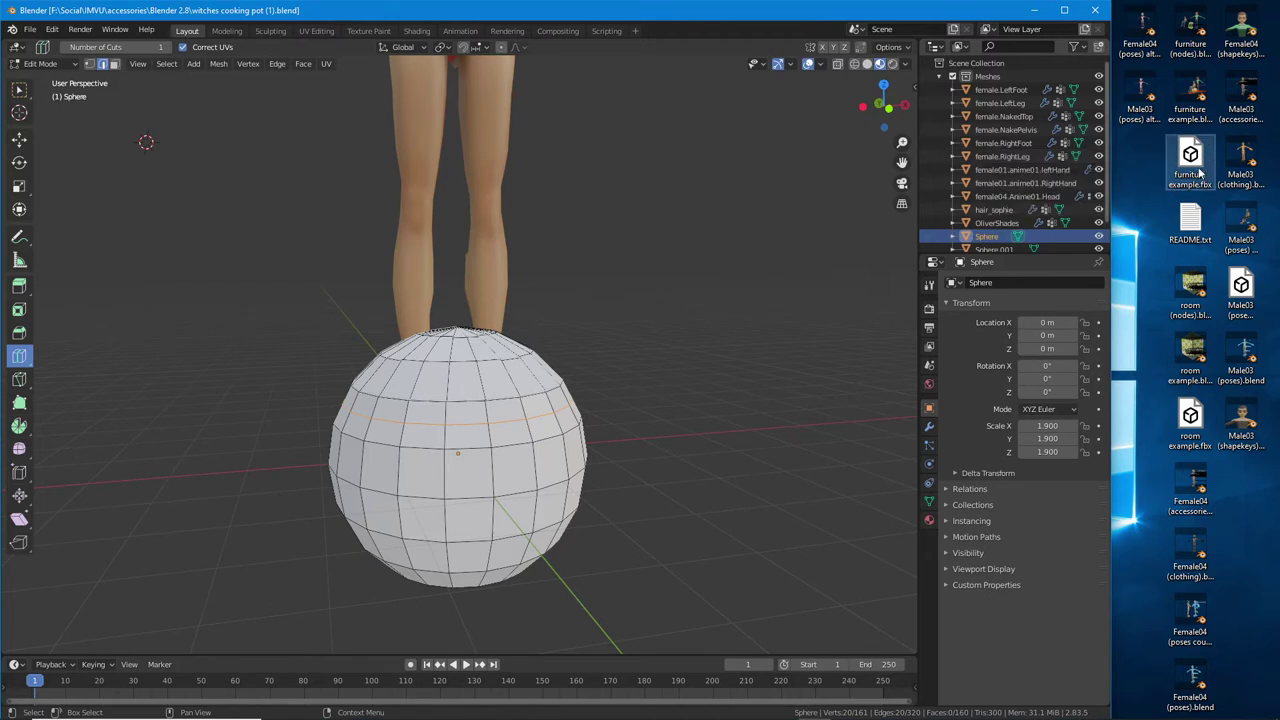
mouse_move(1164, 137)
left_mouse_down()
mouse_move(1192, 225)
mouse_move(1185, 129)
mouse_move(1167, 134)
mouse_move(1234, 171)
mouse_move(1259, 208)
mouse_move(1234, 145)
left_mouse_up()
mouse_move(1127, 261)
left_mouse_down()
mouse_move(880, 296)
mouse_move(949, 326)
left_mouse_up()
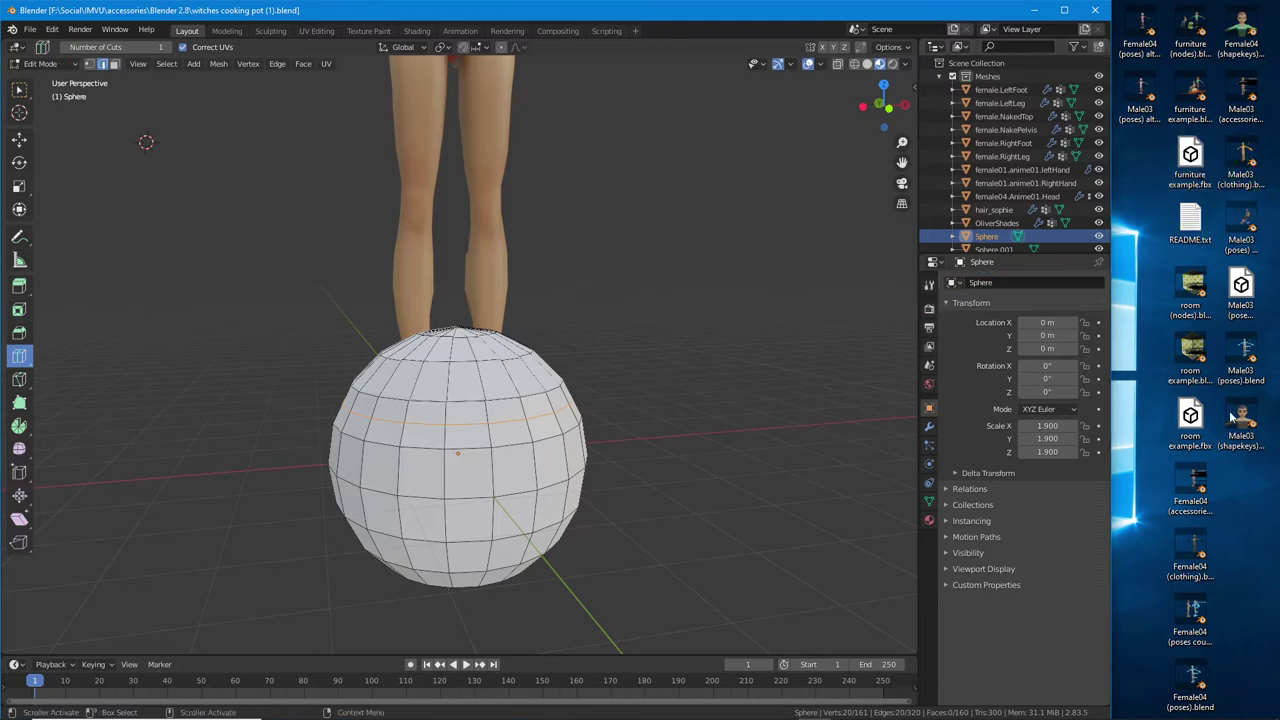
left_click(30, 29)
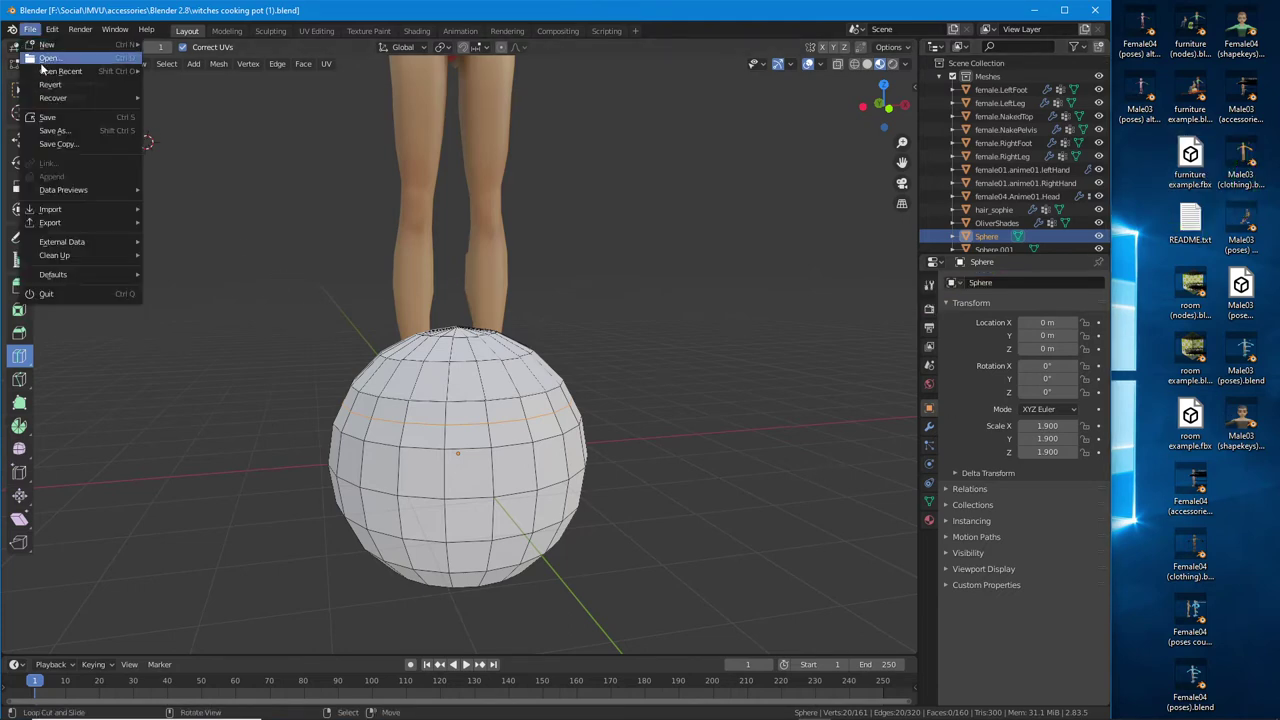
left_click(45, 59)
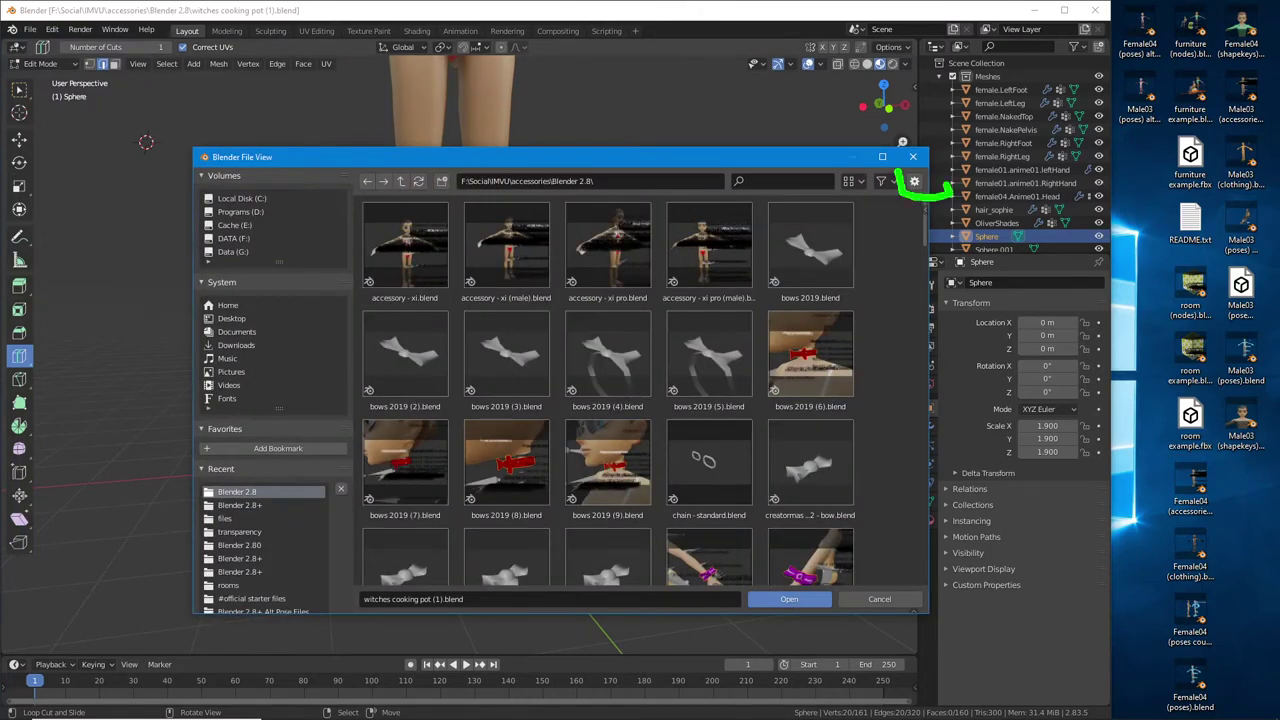
left_click(914, 181)
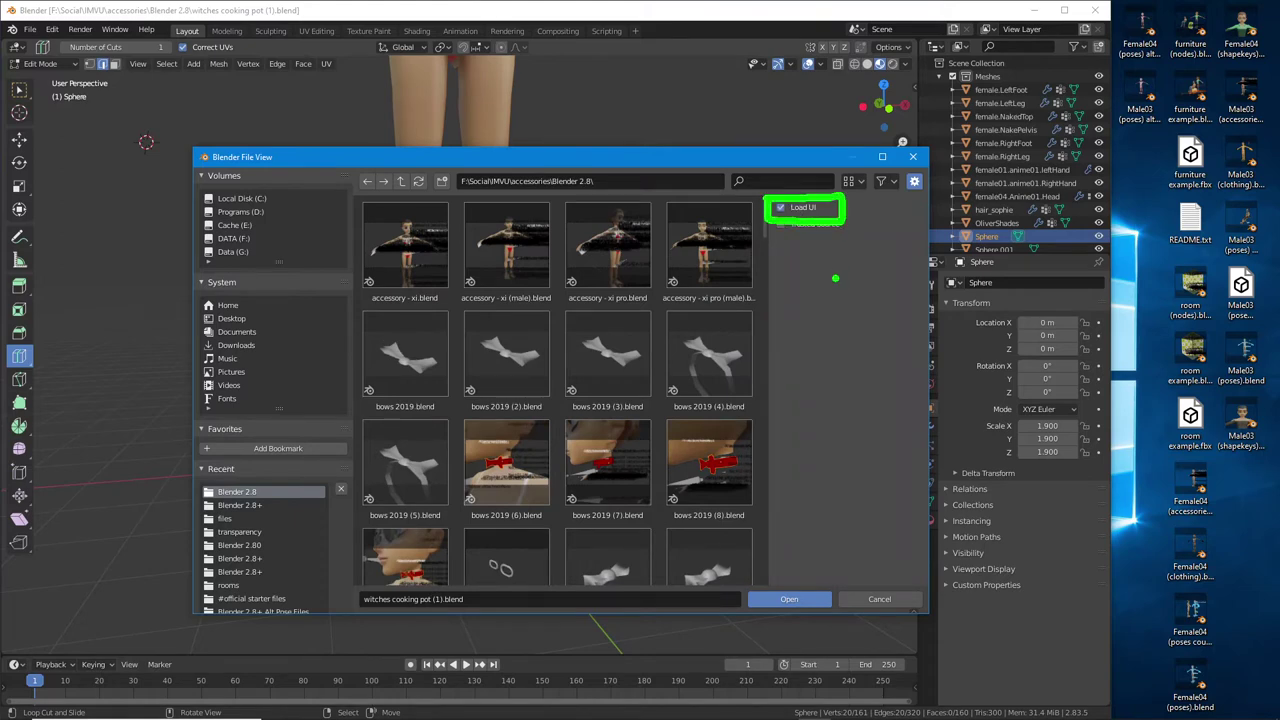
left_click(881, 599)
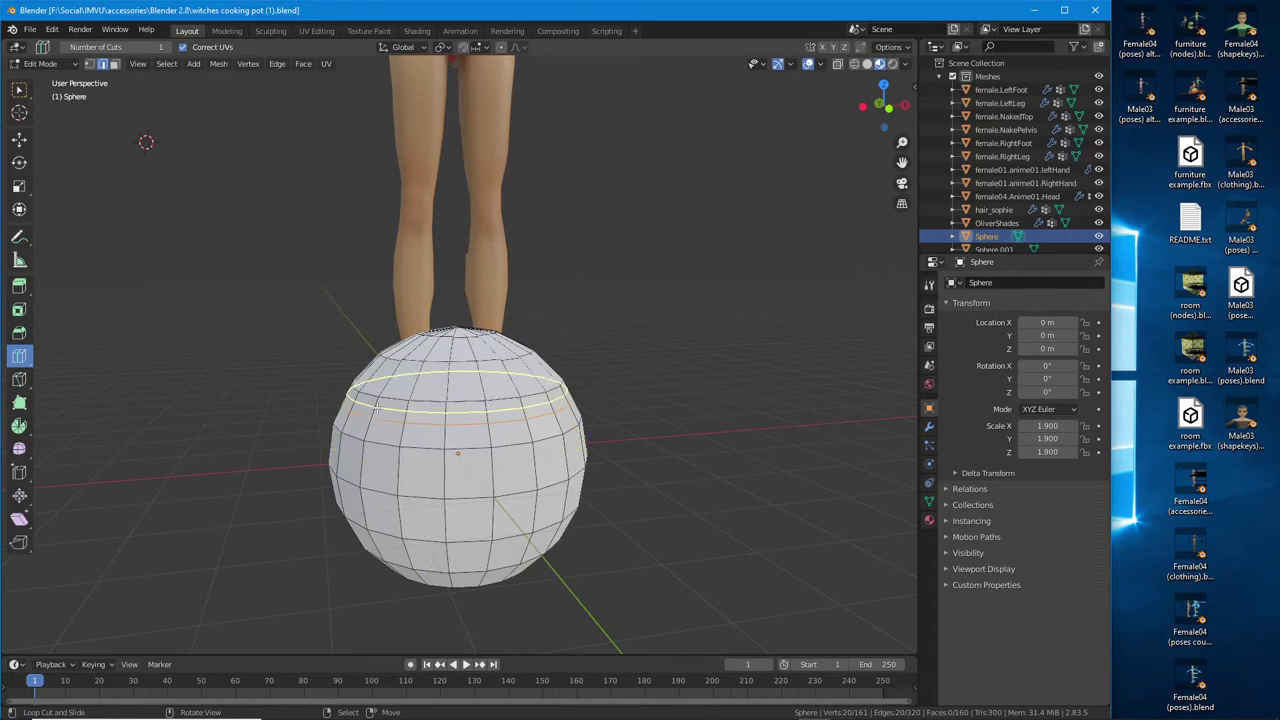
Pick the Move tool, return to Object Mode, and select the separated top cap Sphere.001
left_click(19, 138)
middle_click_drag(19, 138, 449, 383)
left_click(450, 383, "alt")
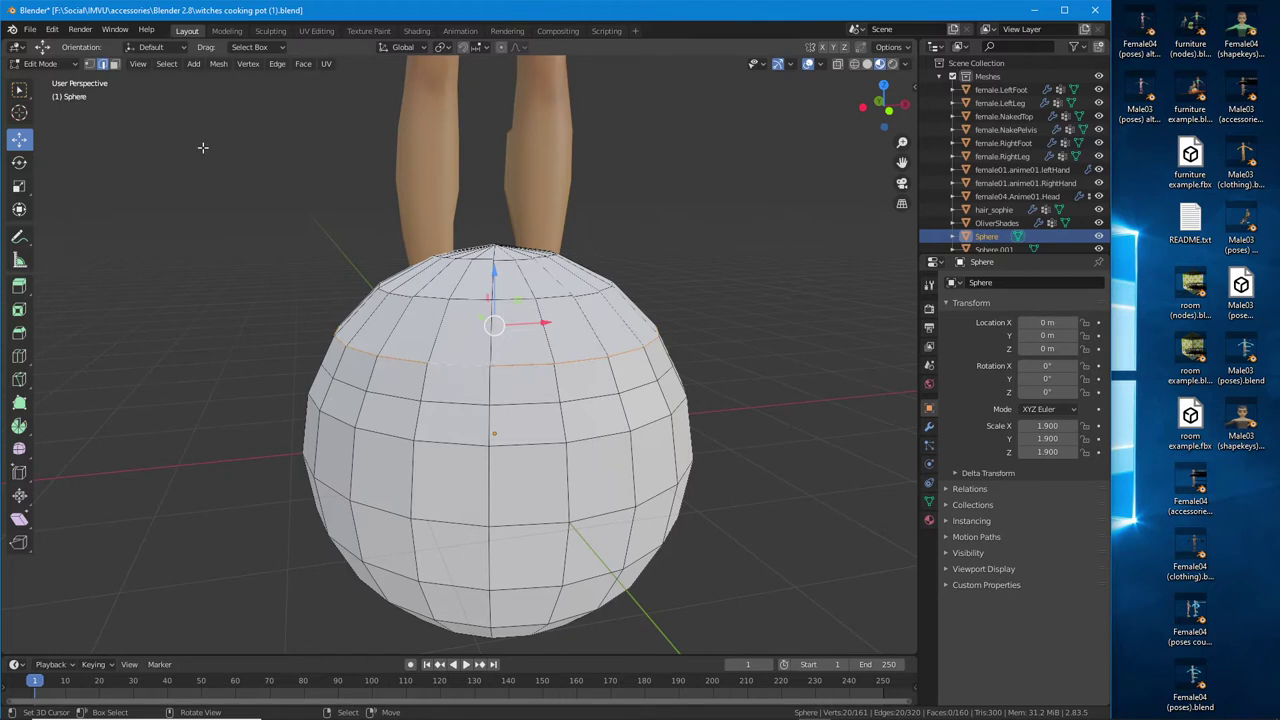
key("Tab")
left_click(430, 314)
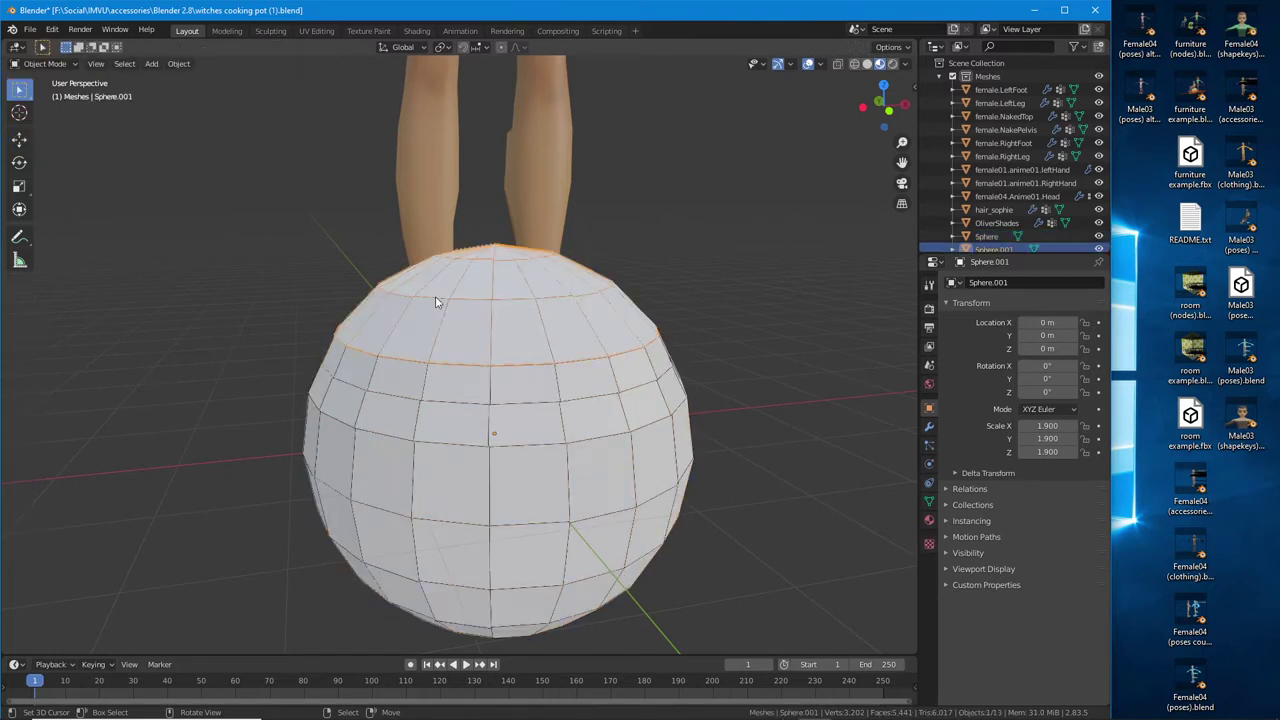
scroll(1020, 200, "down", 1)
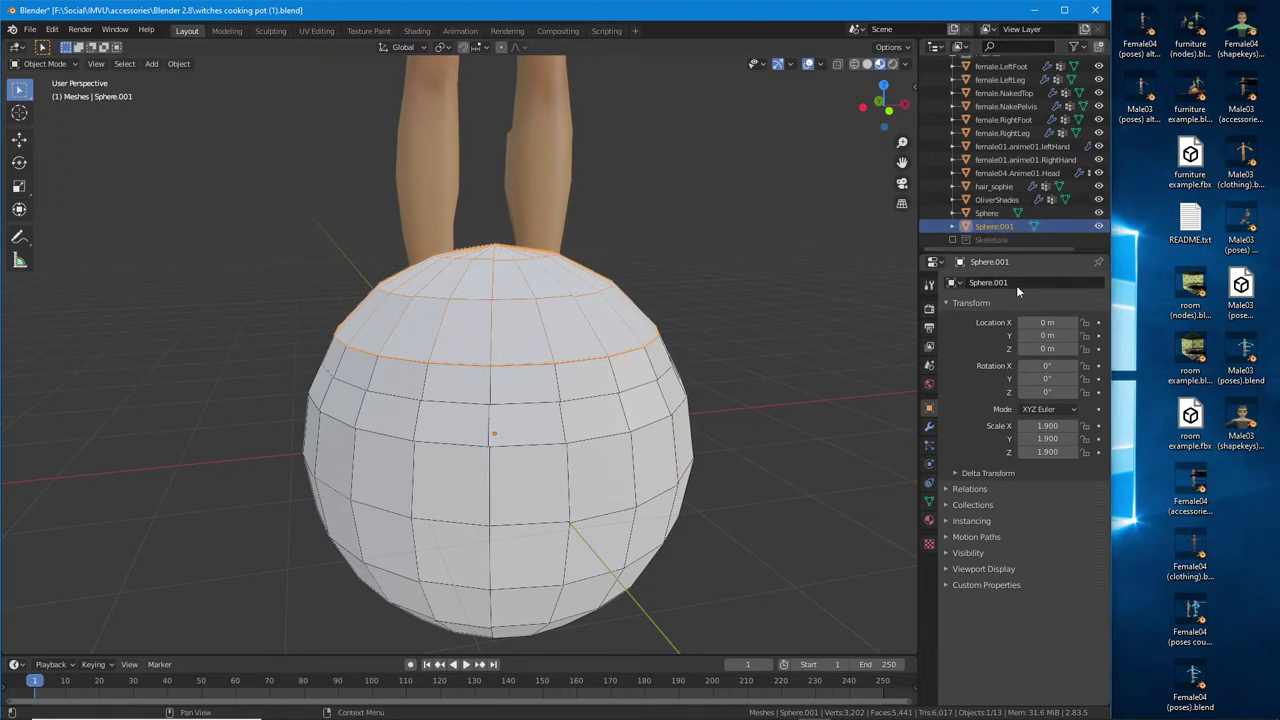
In the Outliner, rename Sphere.001 to 'pot top' and Sphere to 'pot bottom'
double_click(1029, 225)
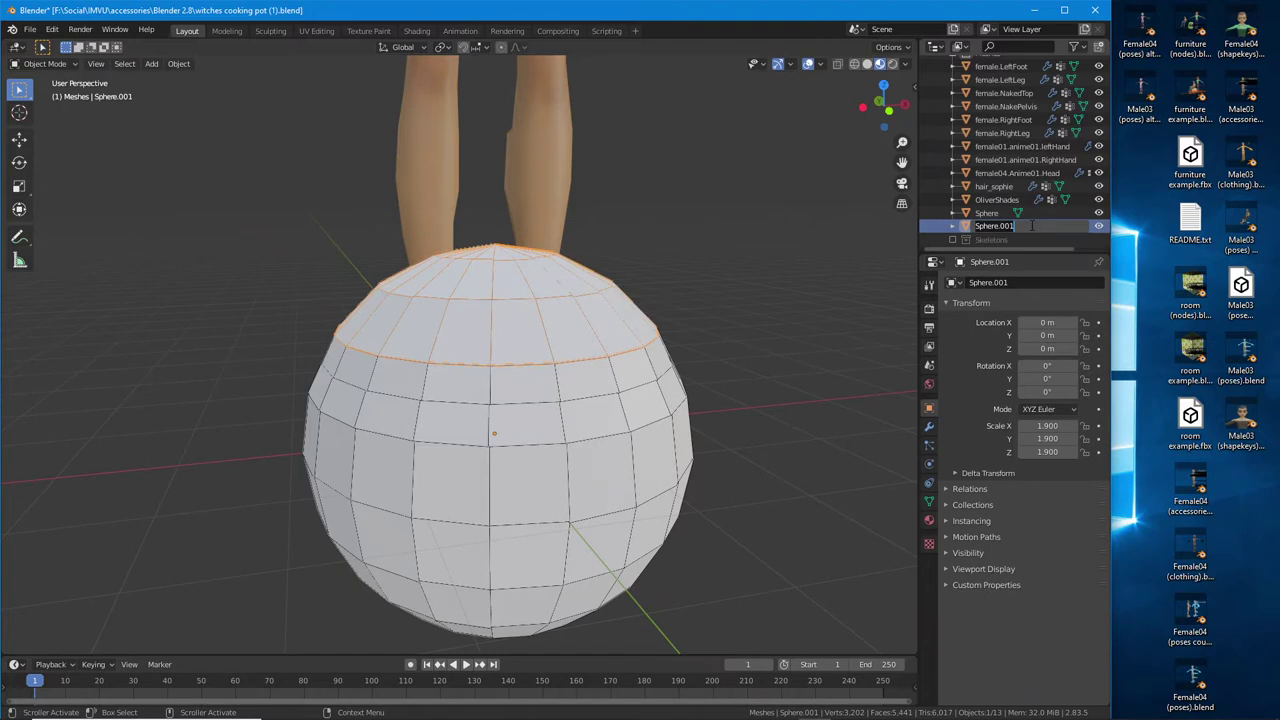
type("pot top")
key("Return")
left_click(988, 227)
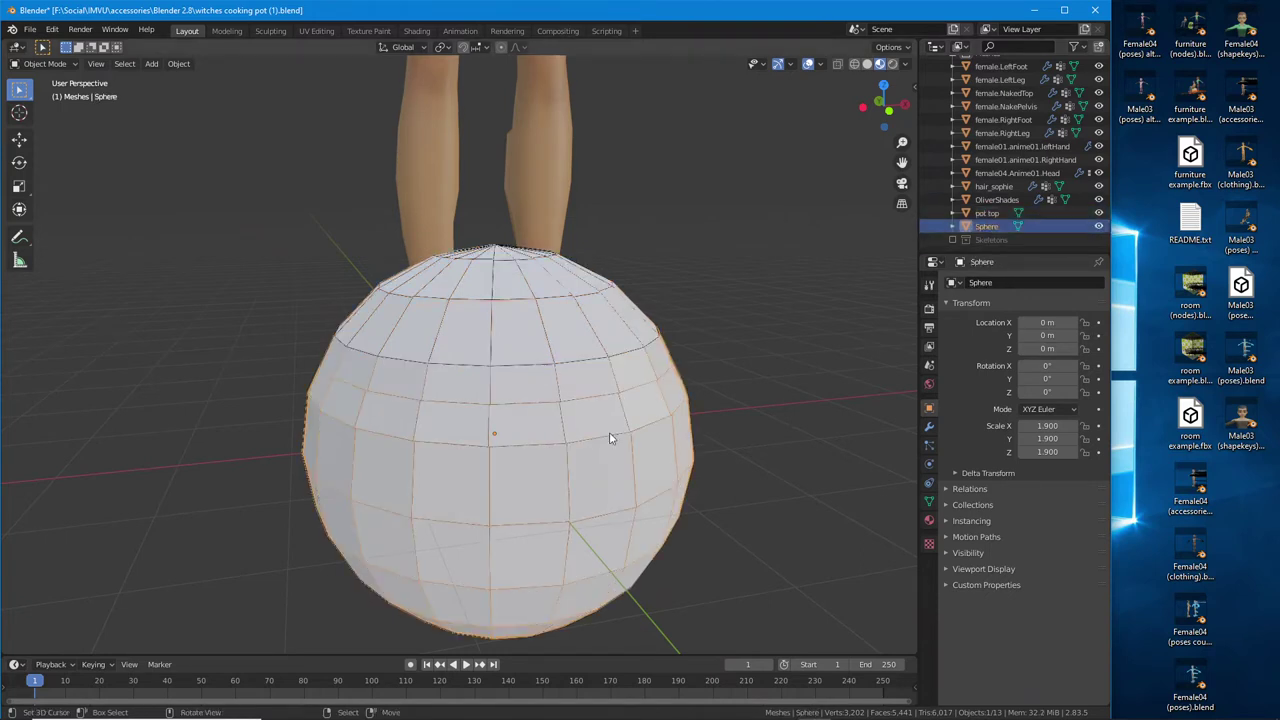
double_click(986, 228)
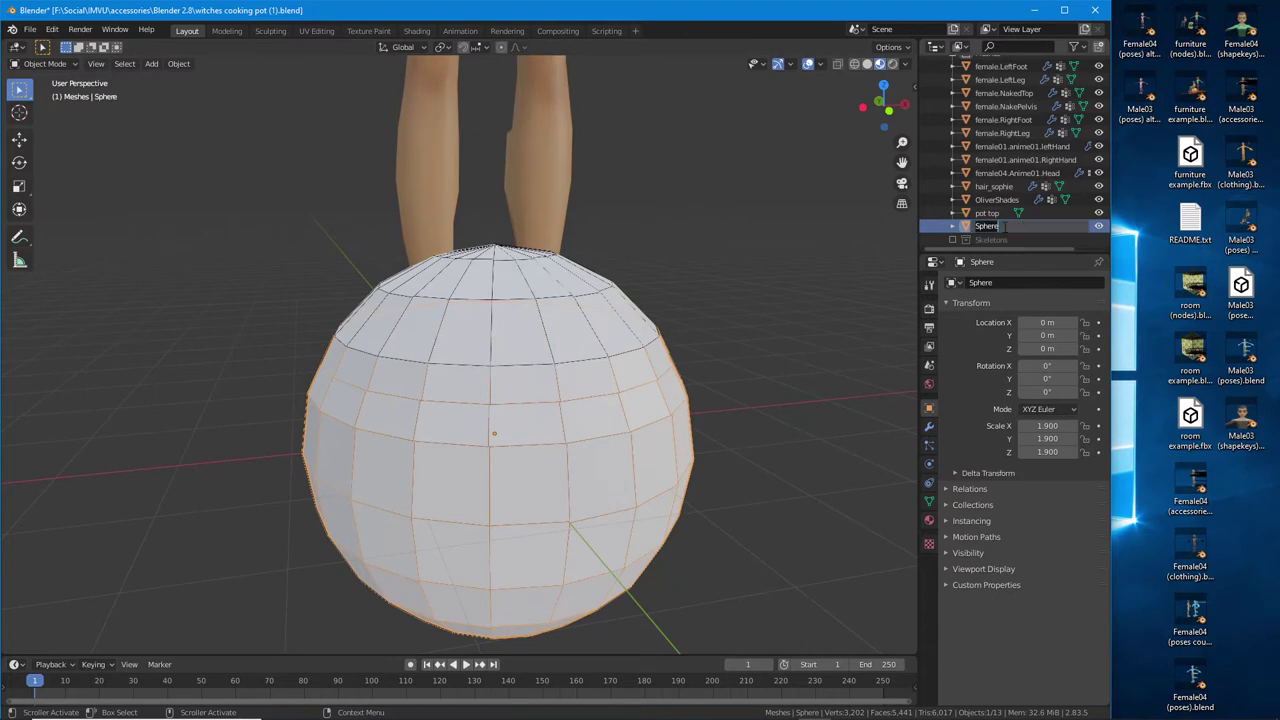
type("pot bottom")
key("Return")
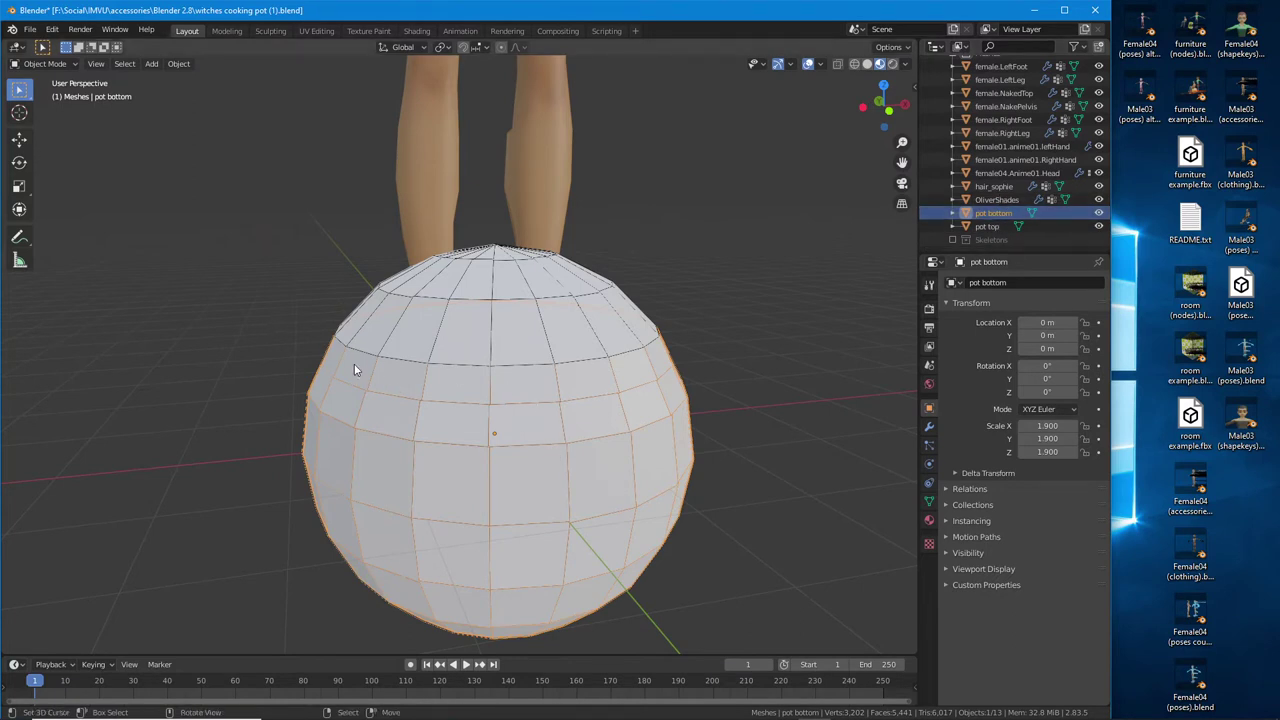
Put the pot bottom in Edit Mode and scale its top edge loop outward into a wide rim
left_click(50, 63)
left_click(52, 96)
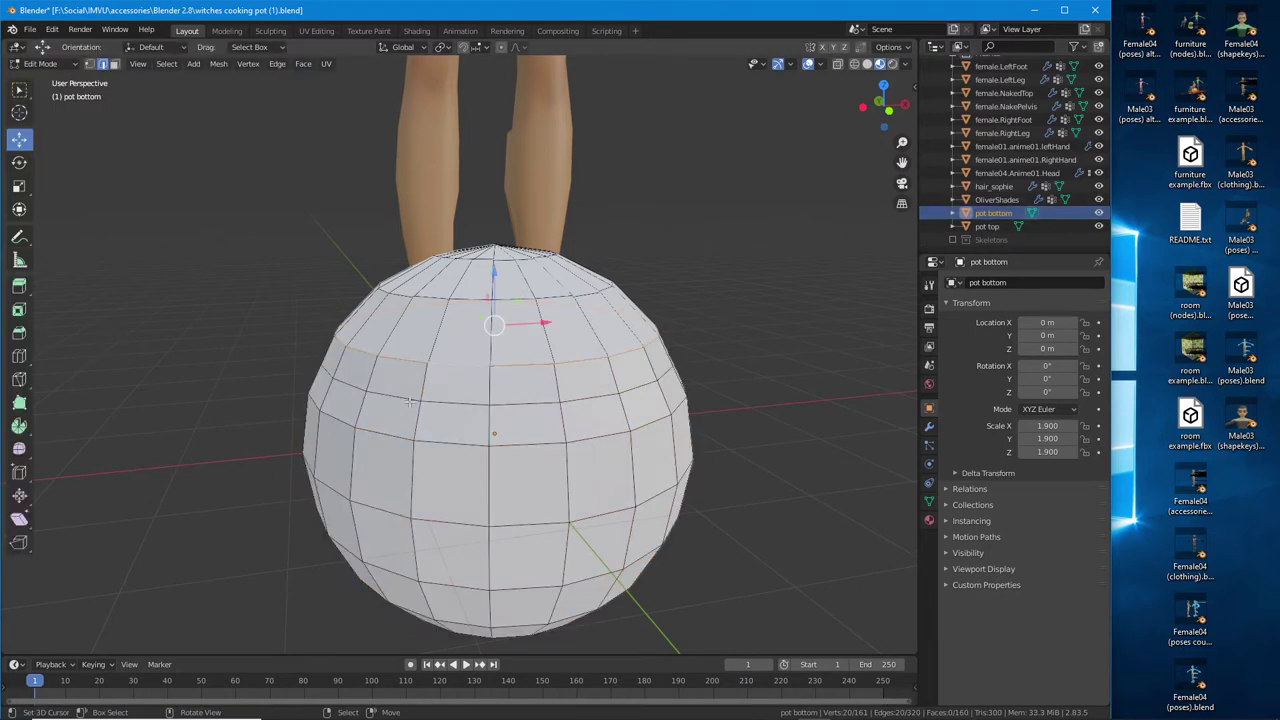
middle_click_drag(410, 392, 516, 440)
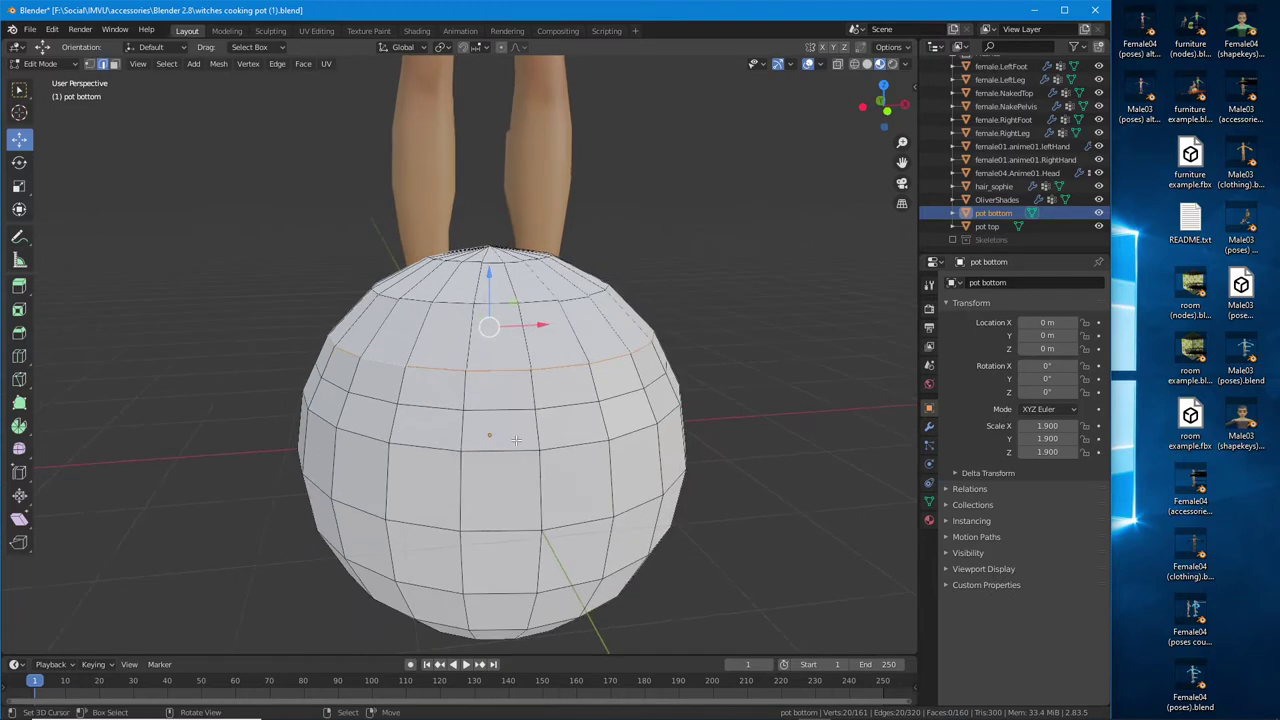
left_click(21, 188)
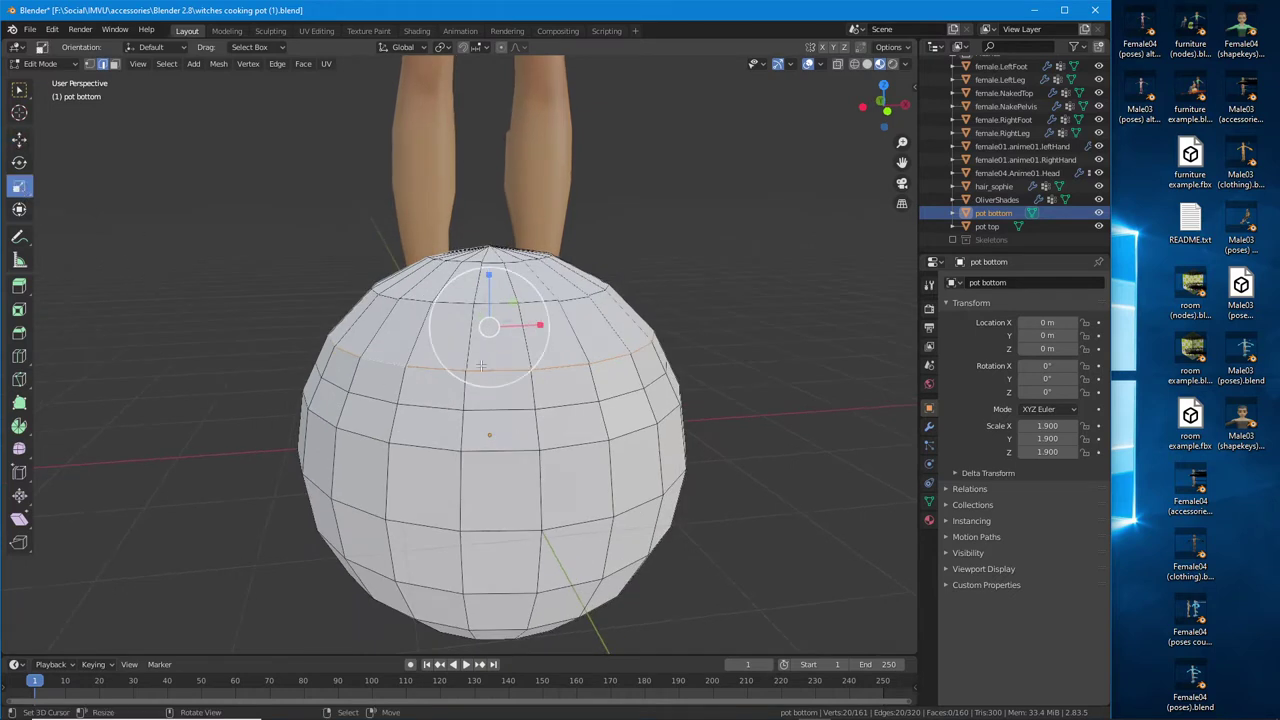
left_click_drag(510, 376, 511, 394)
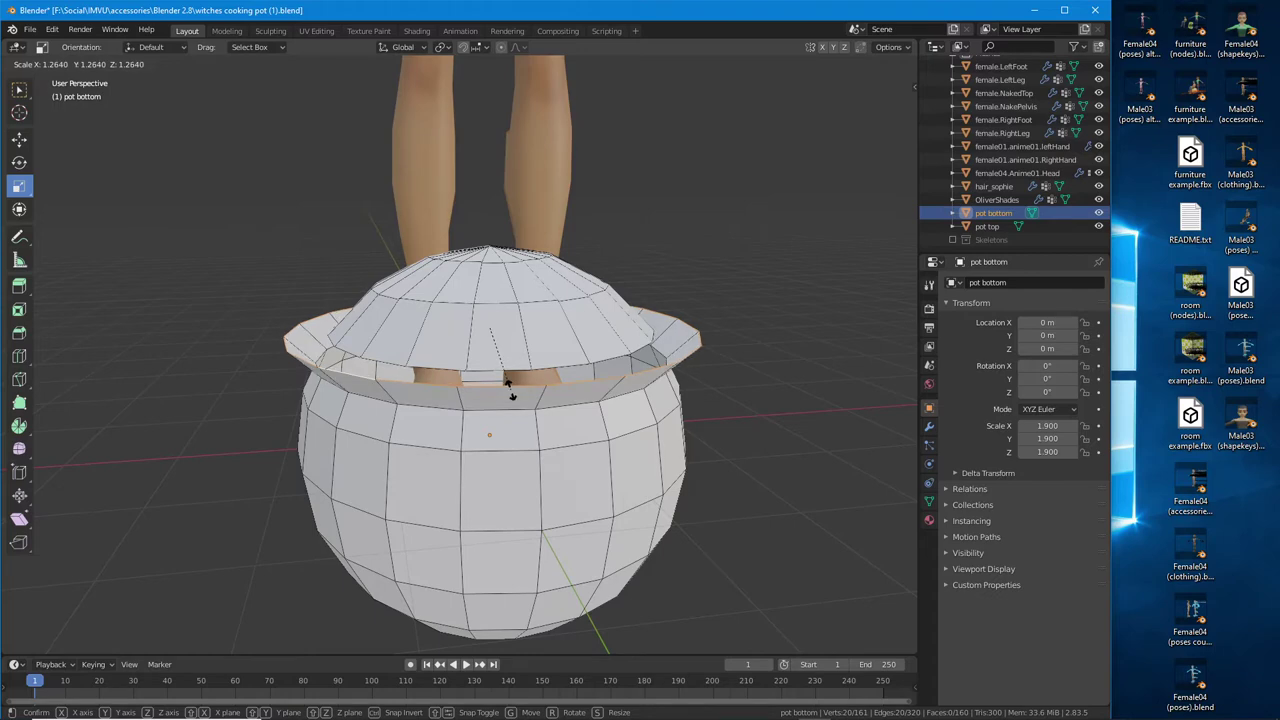
left_click(511, 394)
middle_click_drag(511, 394, 453, 412)
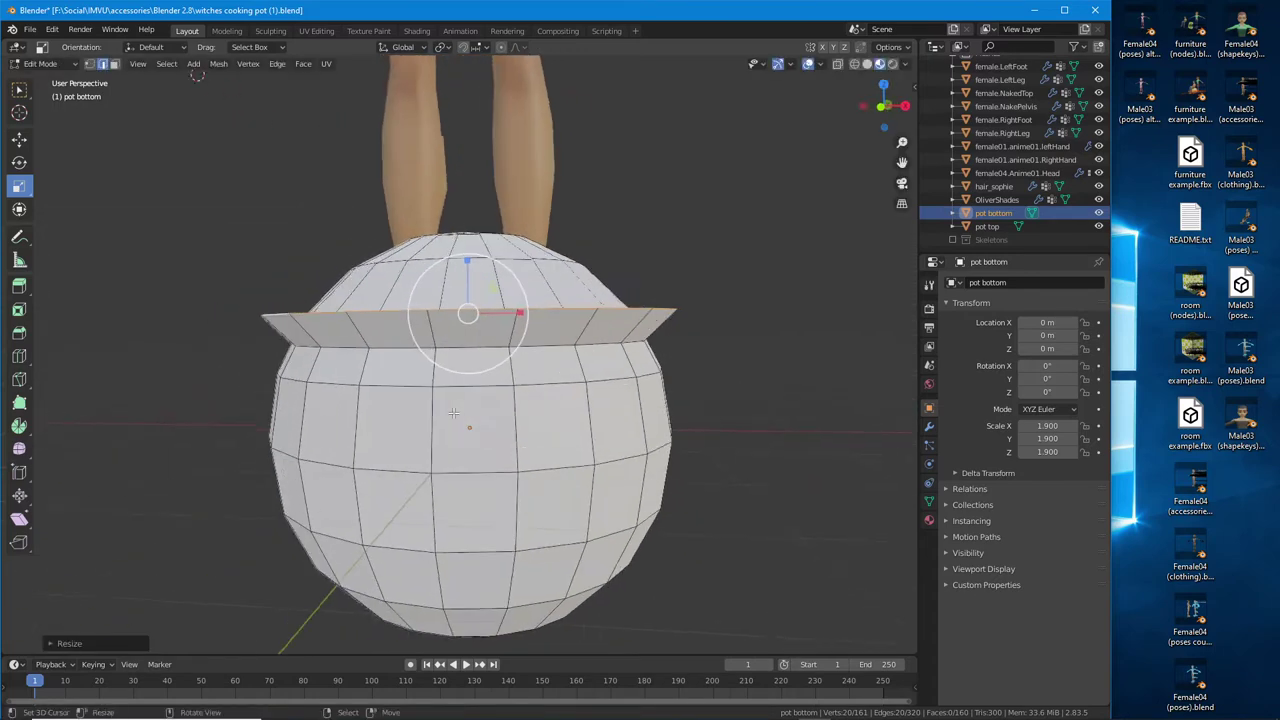
Lower the rim edge loop along Z
left_click(19, 139)
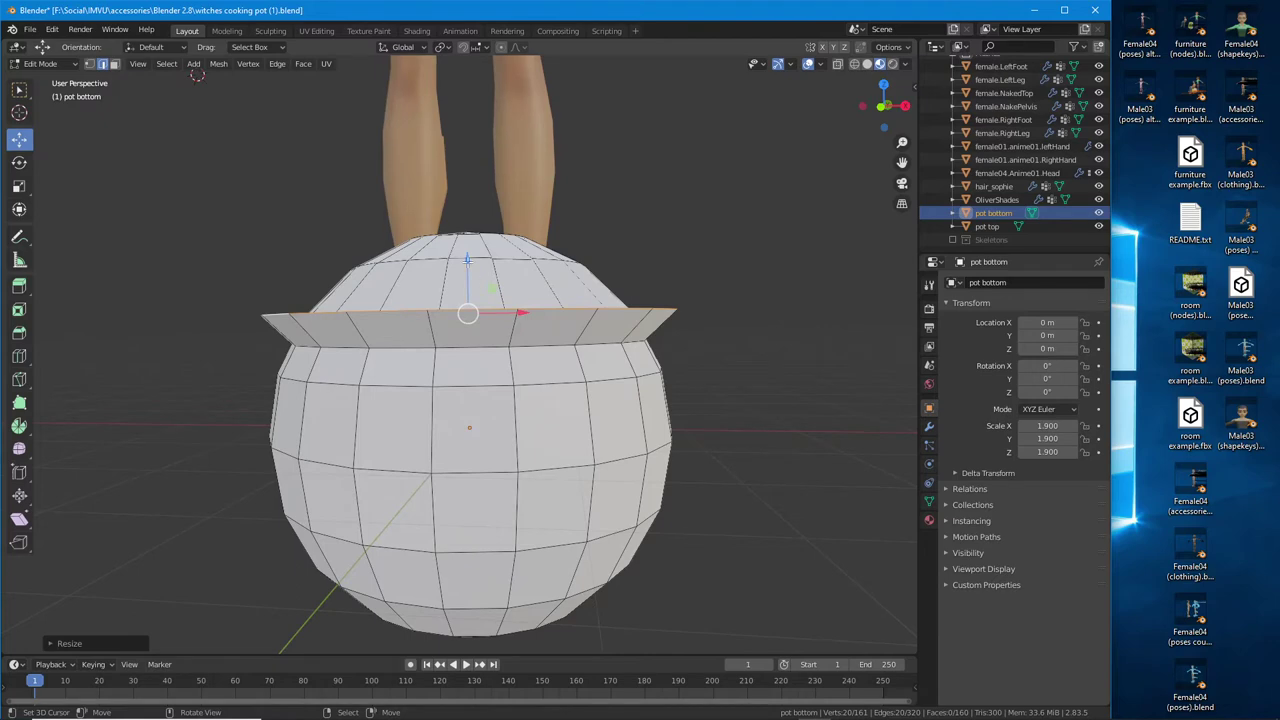
left_click_drag(466, 262, 466, 278)
middle_click_drag(466, 278, 466, 385)
scroll(590, 401, "up", 3)
scroll(465, 385, "down", 2)
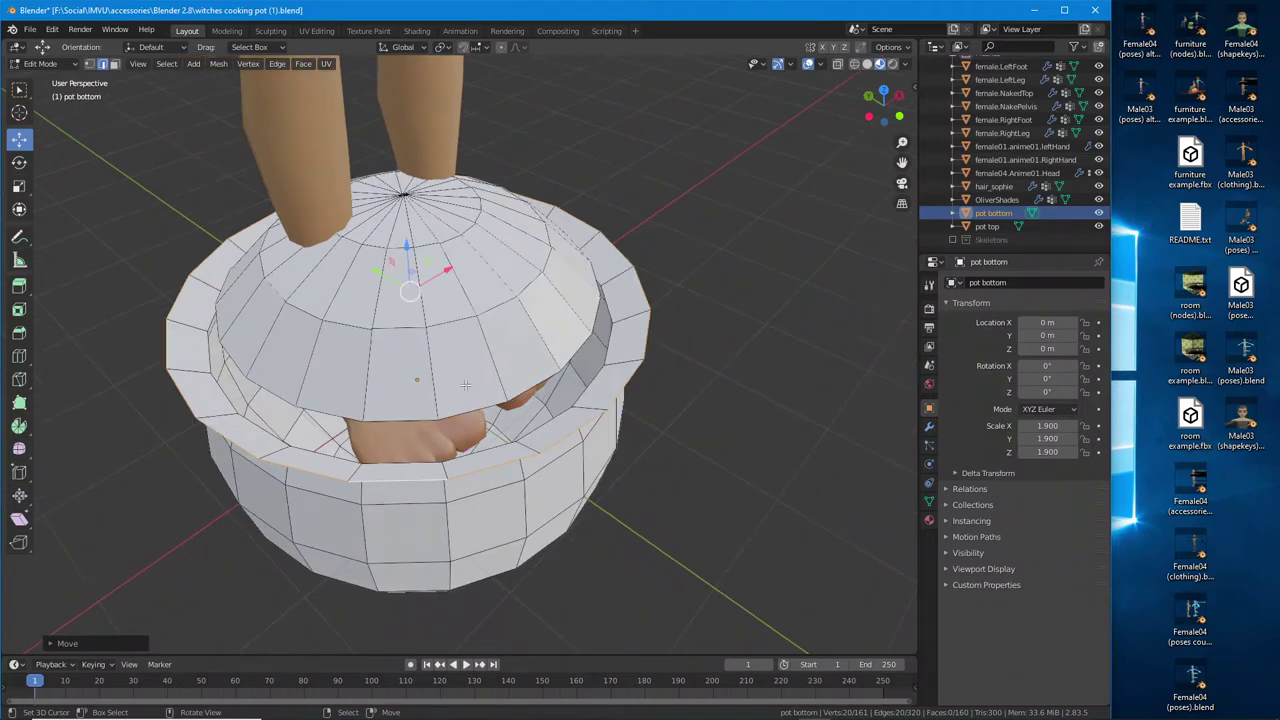
Shrink the rim slightly and reshape it so the pot body widens
left_click(18, 186)
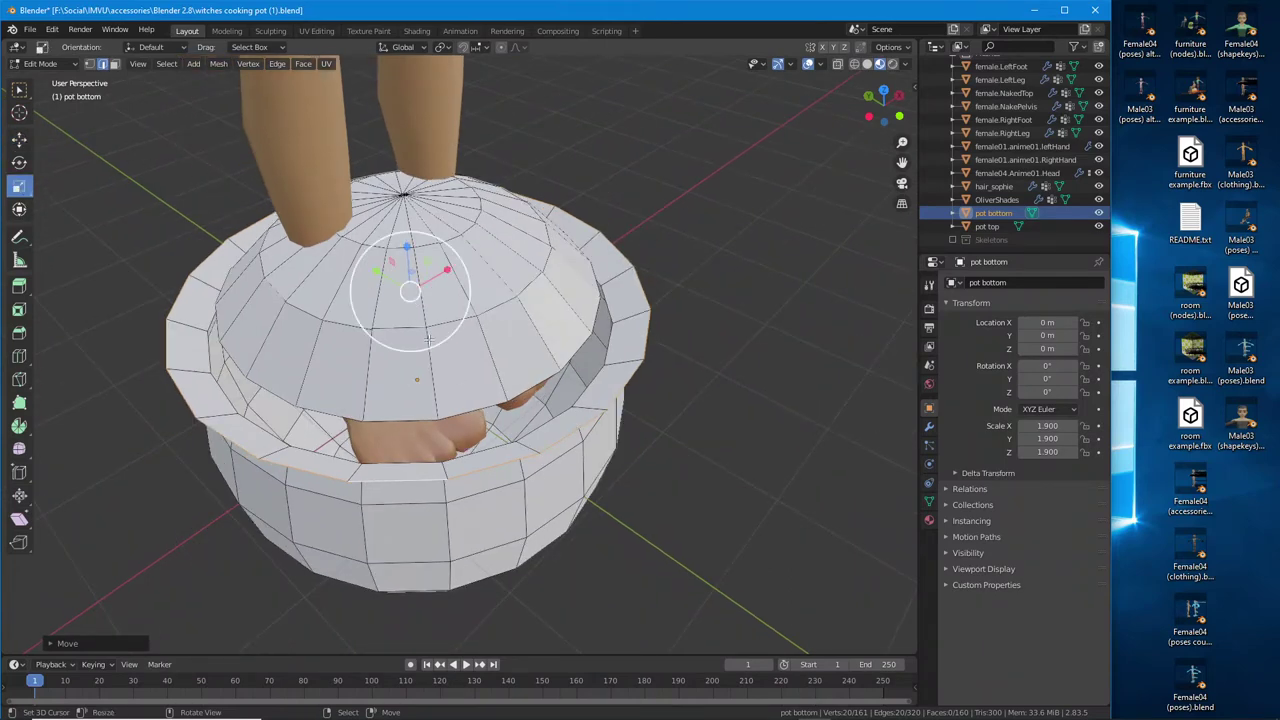
left_click_drag(428, 341, 421, 338)
middle_click_drag(421, 338, 245, 311)
scroll(451, 344, "up", 3)
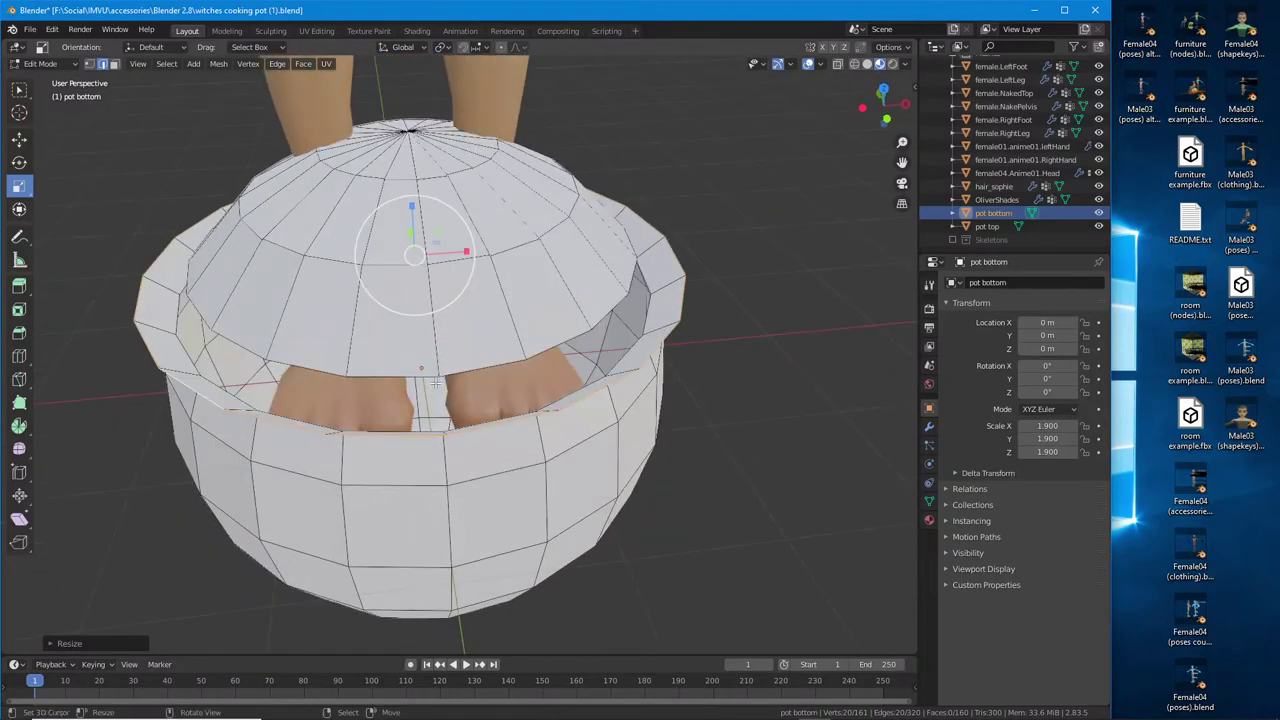
middle_click_drag(529, 328, 417, 387)
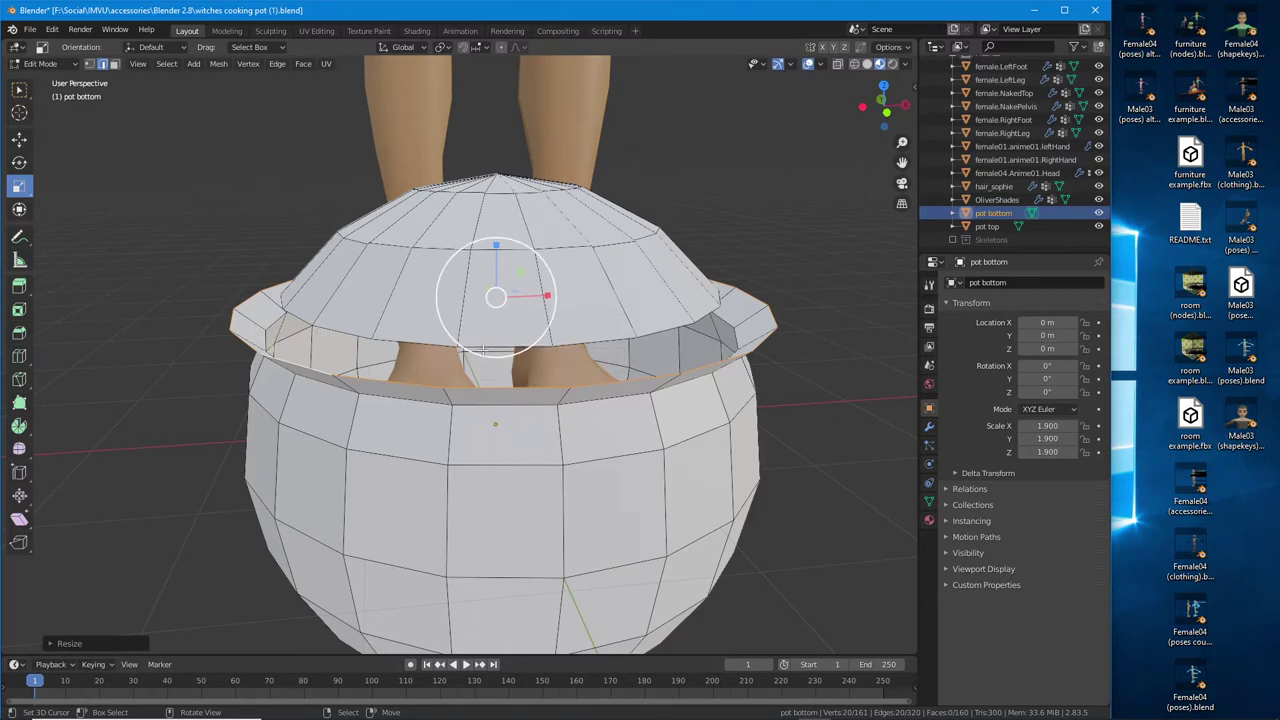
left_click_drag(444, 384, 312, 331)
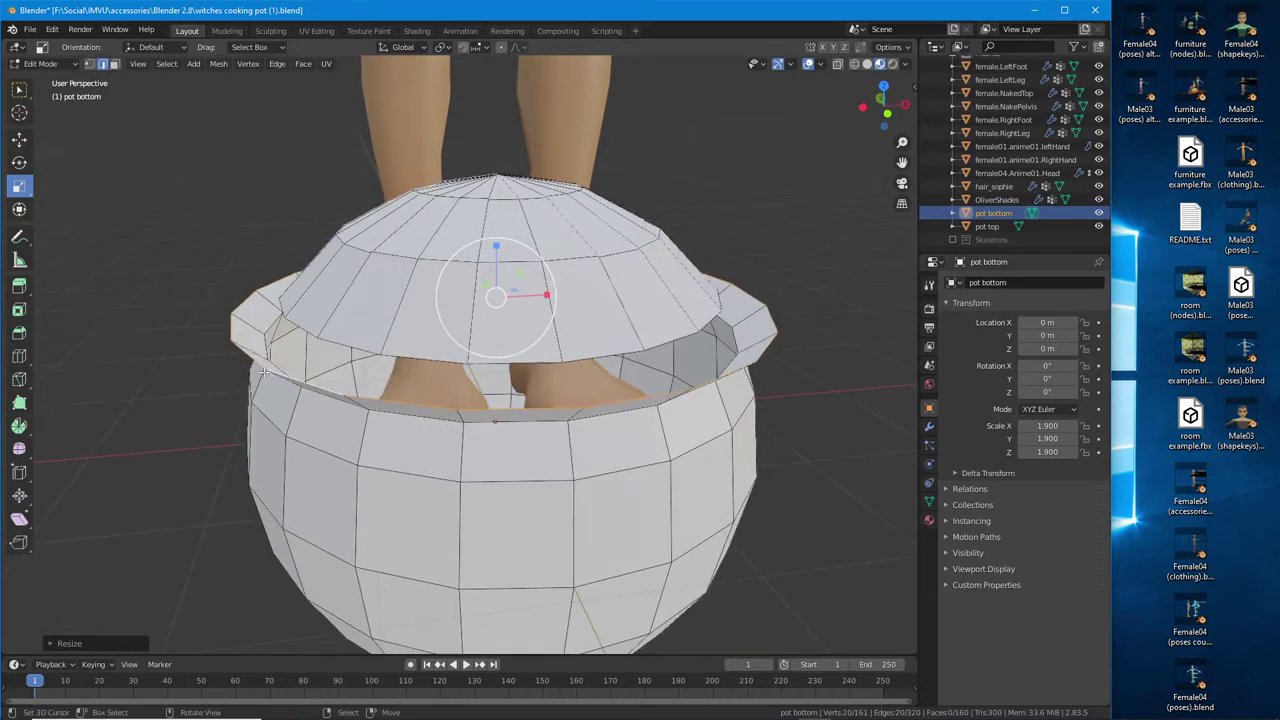
middle_click_drag(130, 336, 123, 369)
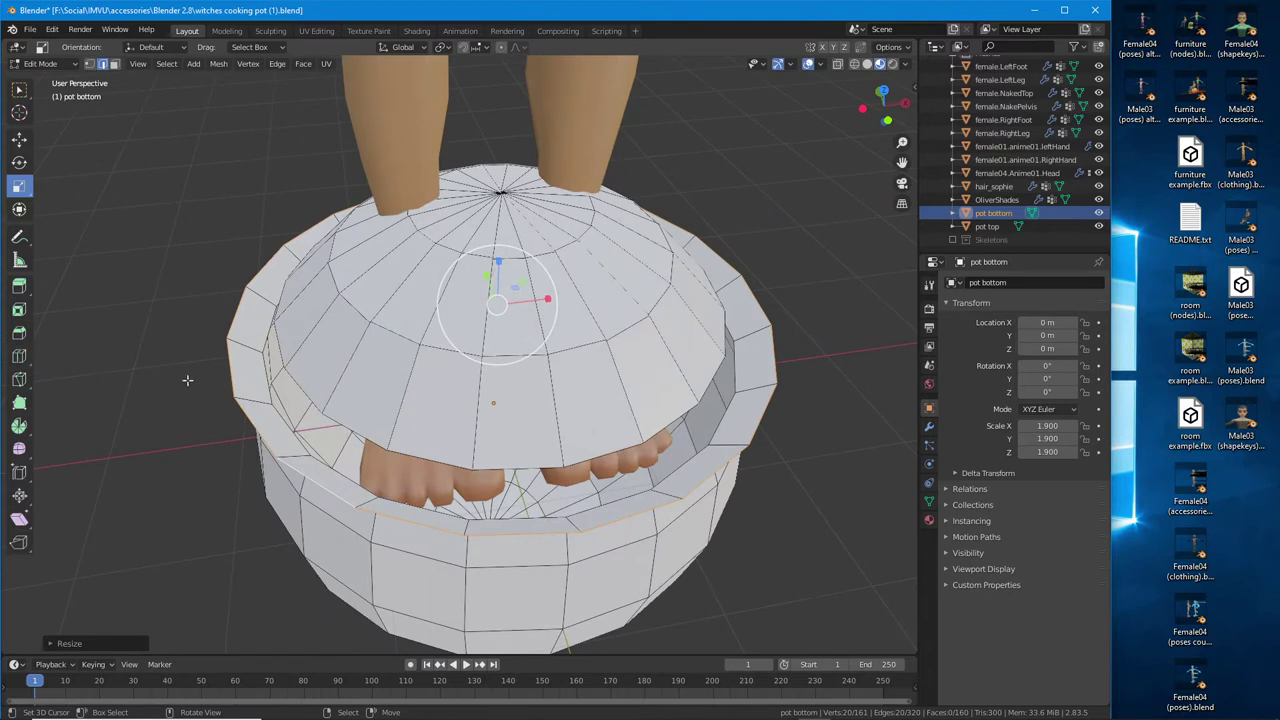
Undo the earlier loop cuts and cut a fresh edge loop into the pot's rim
left_click(19, 355)
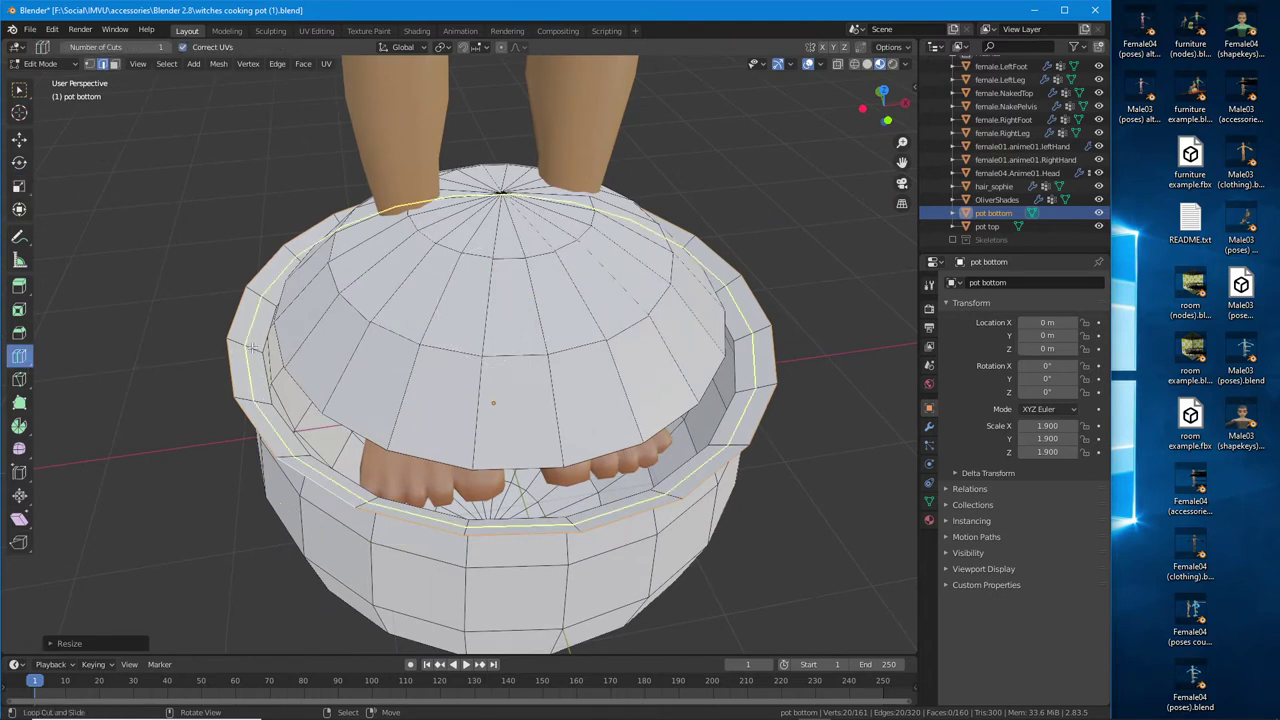
left_click_drag(250, 347, 247, 350)
key("ctrl+z")
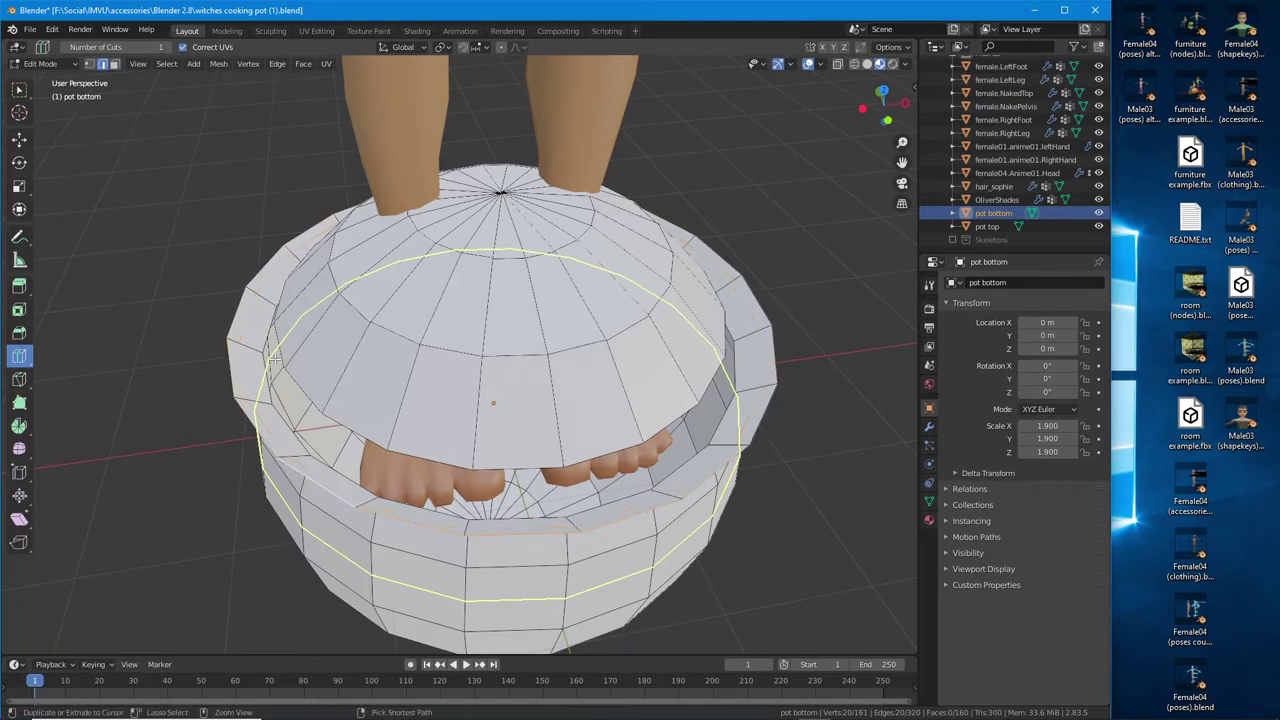
left_click(246, 348)
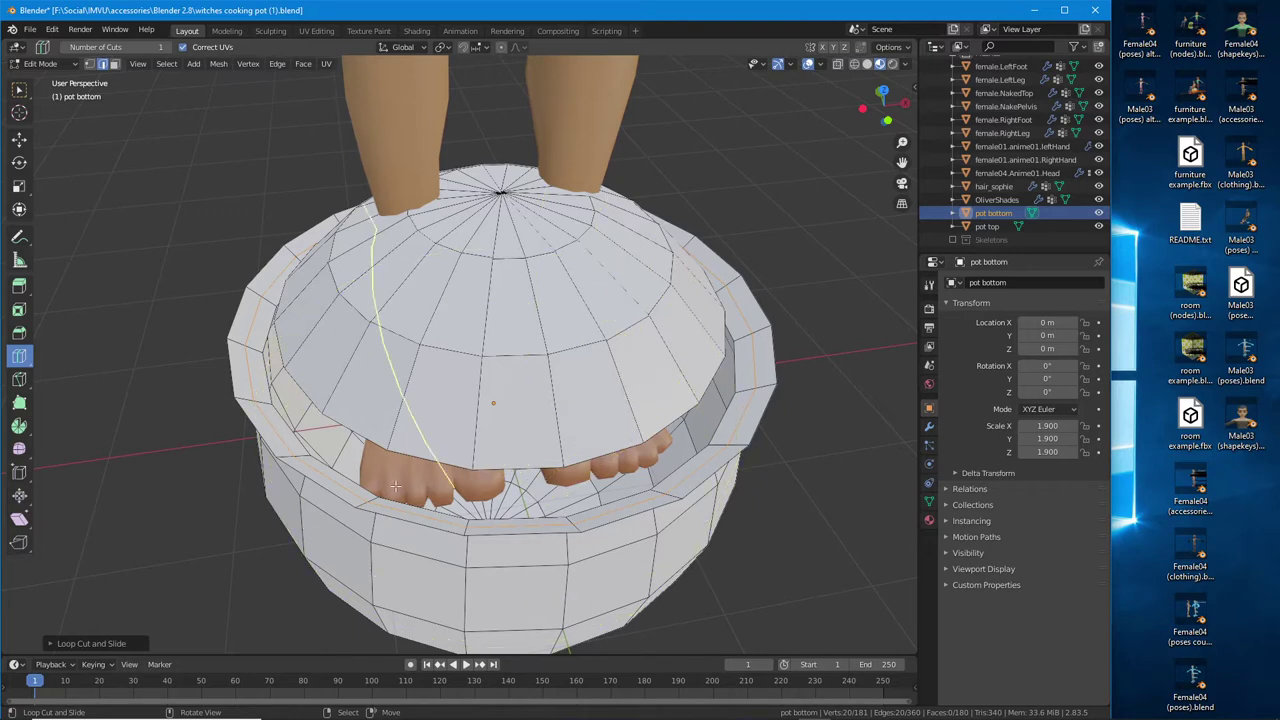
key("ctrl")
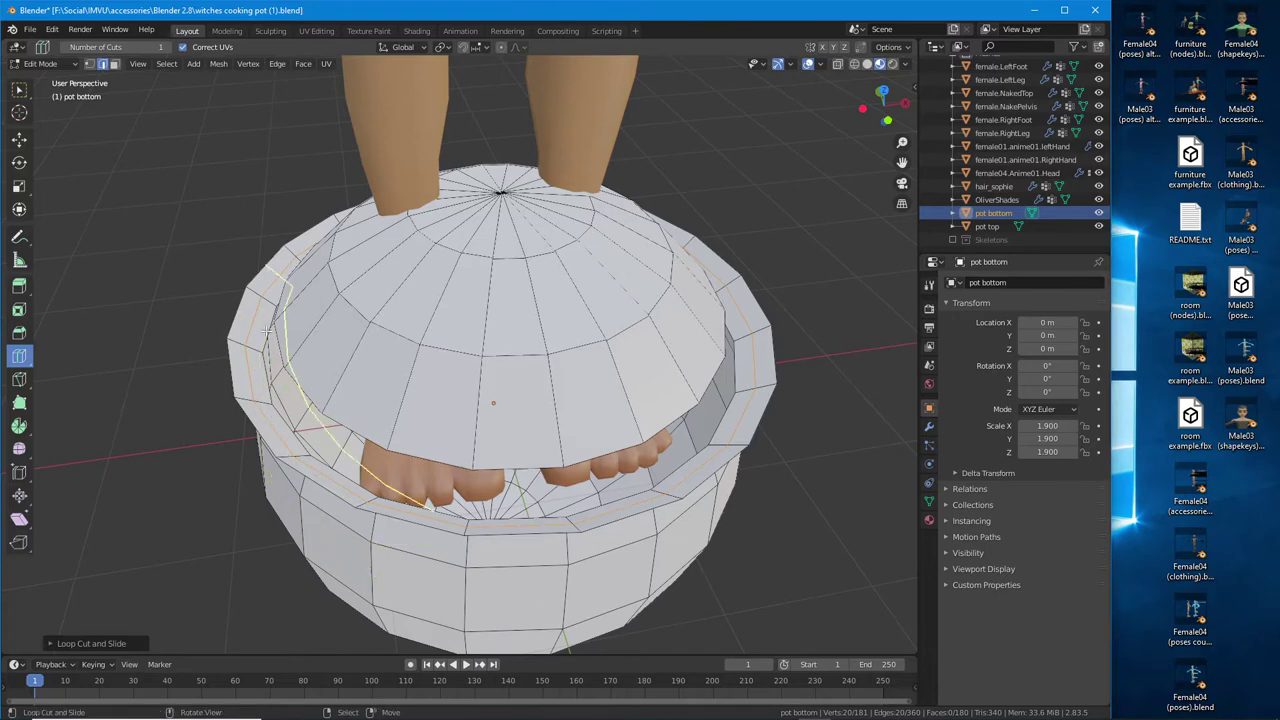
left_click(20, 140)
key("ctrl+z")
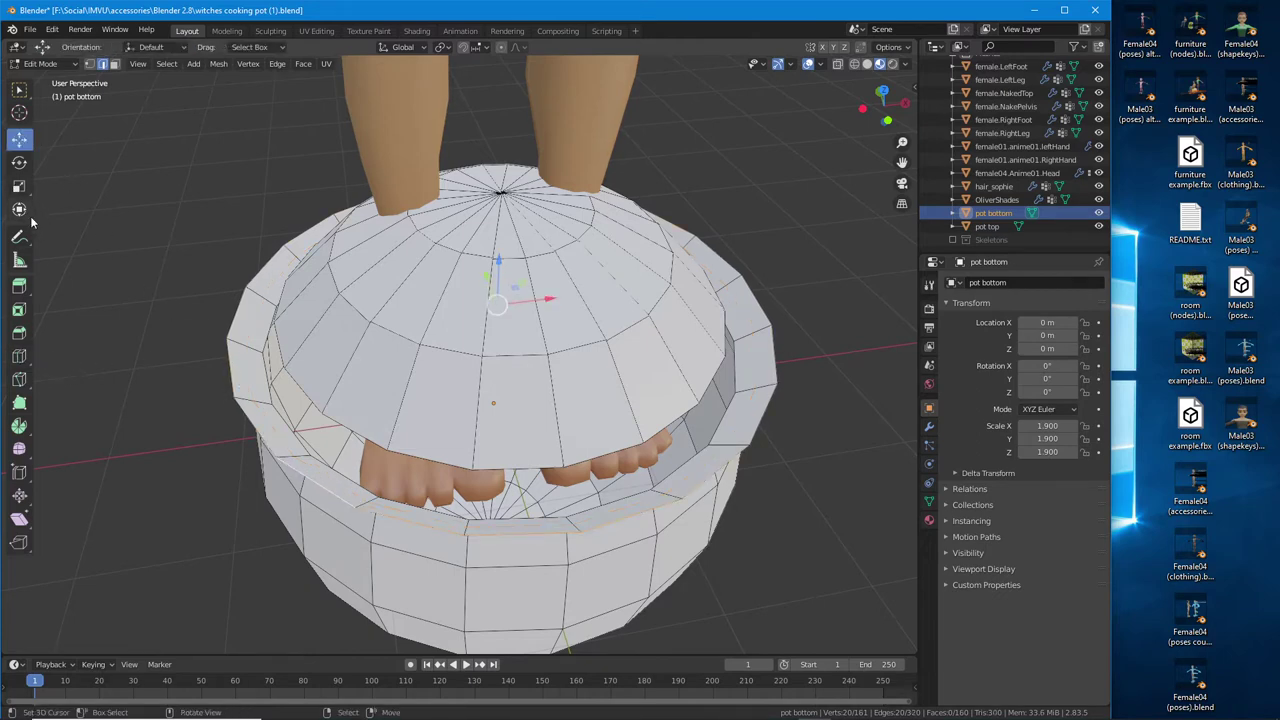
left_click(19, 356)
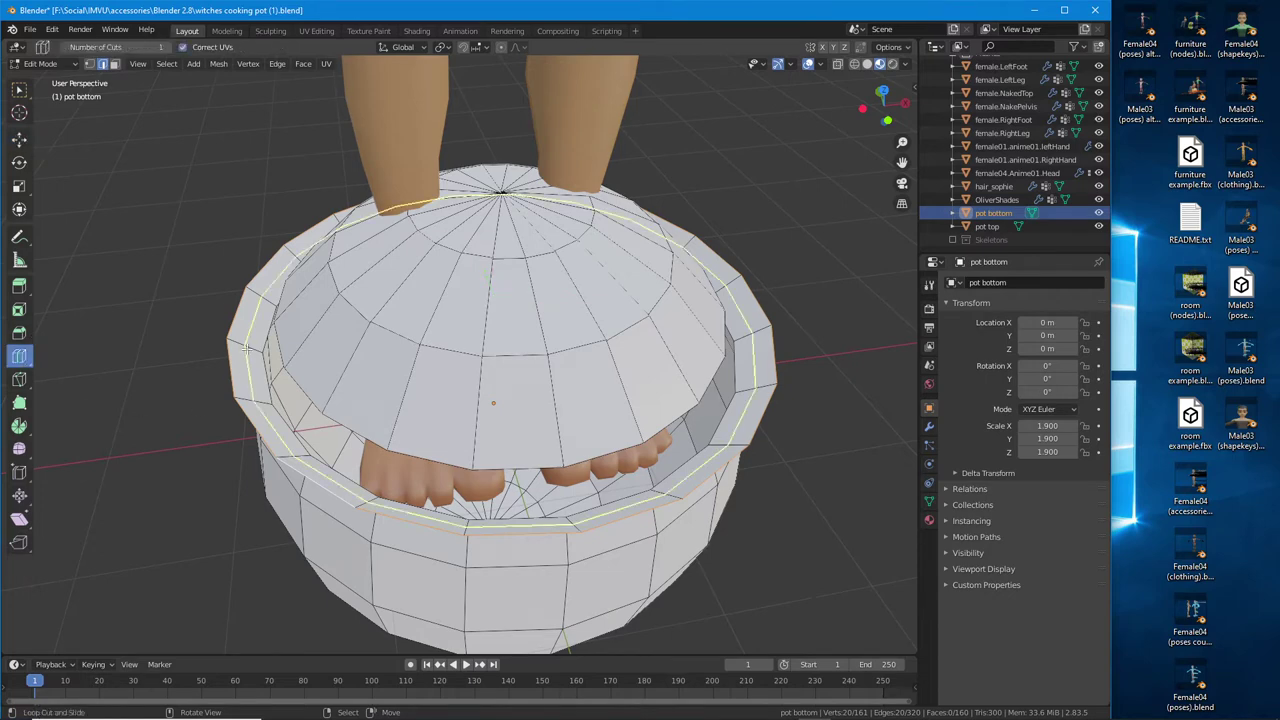
left_click_drag(245, 353, 236, 350)
Lower the rim edge loop along Z to make the rim band taller
left_click(19, 140)
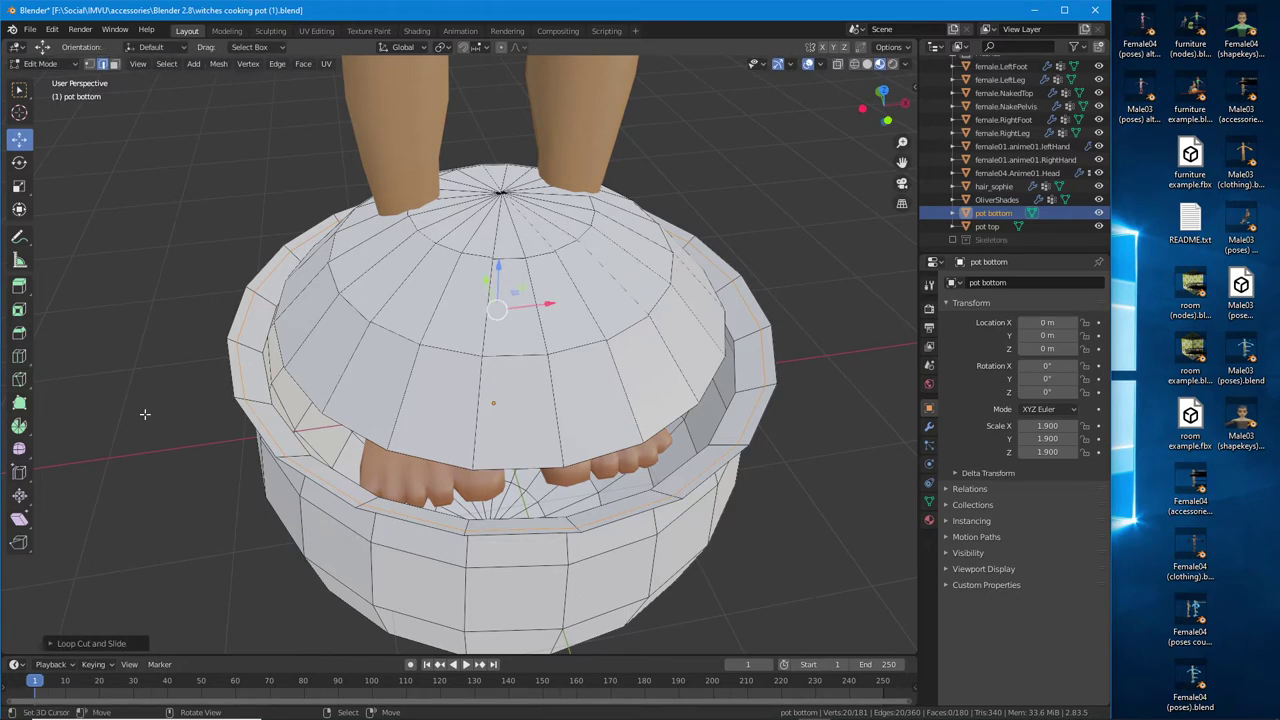
middle_click_drag(145, 413, 498, 311)
left_click_drag(501, 232, 500, 250)
middle_click_drag(500, 250, 149, 291)
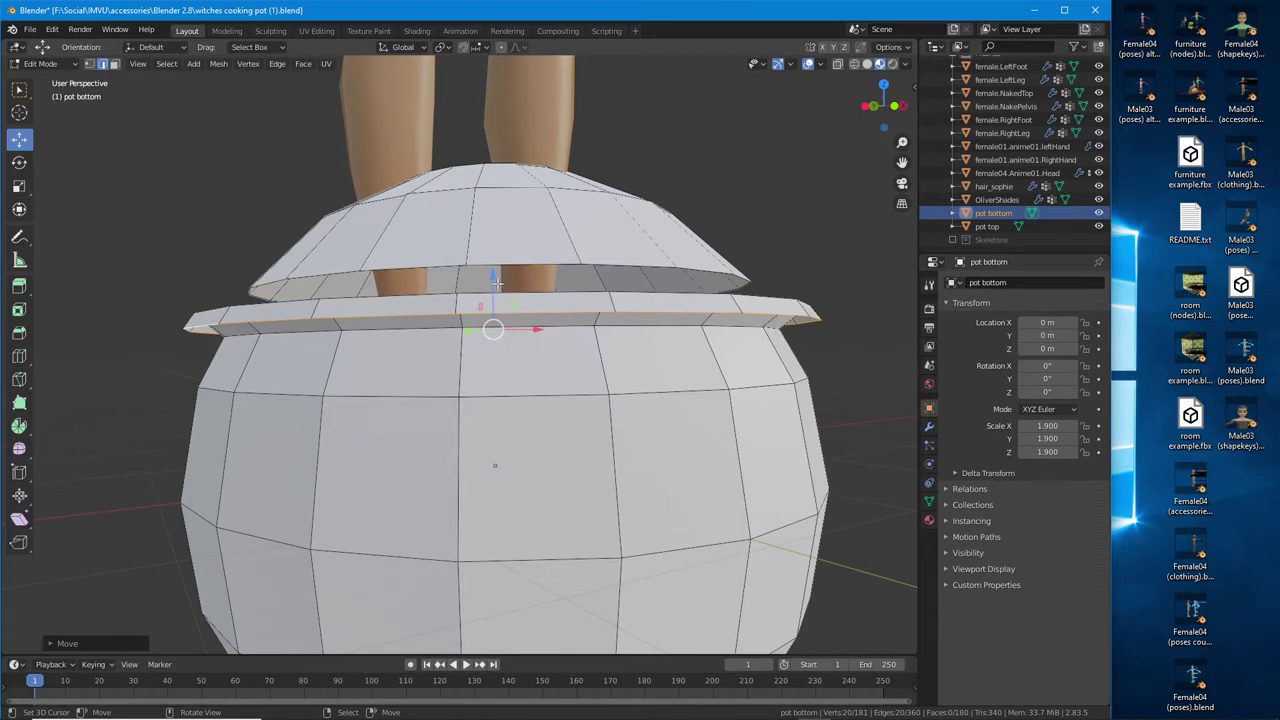
left_click_drag(492, 272, 491, 285)
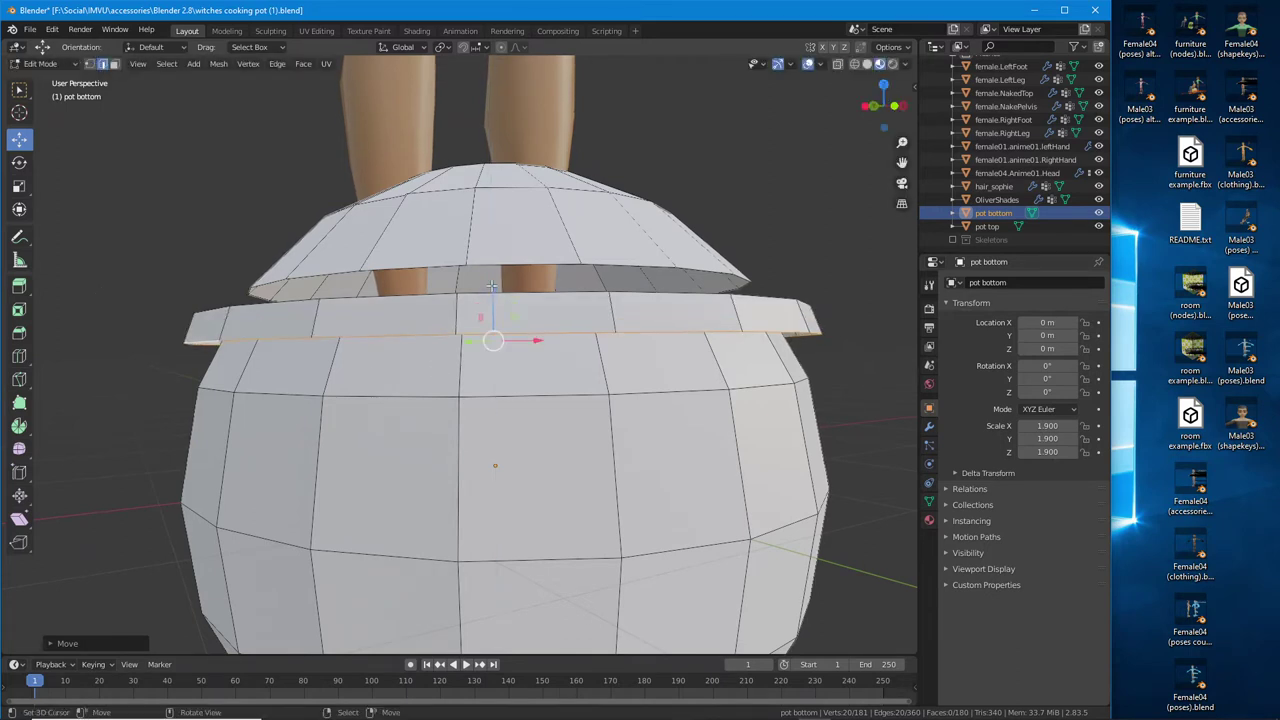
Cut a new edge loop through the rim band and scale it outward
left_click(19, 355)
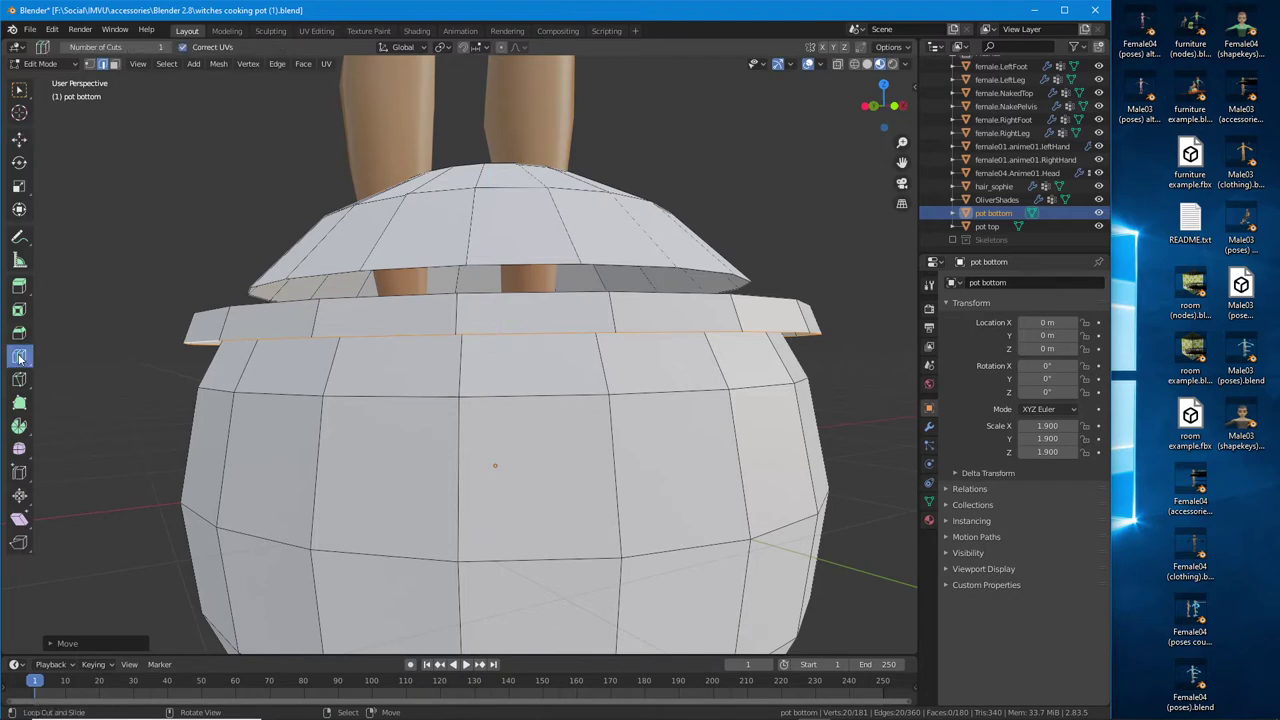
left_click(320, 315)
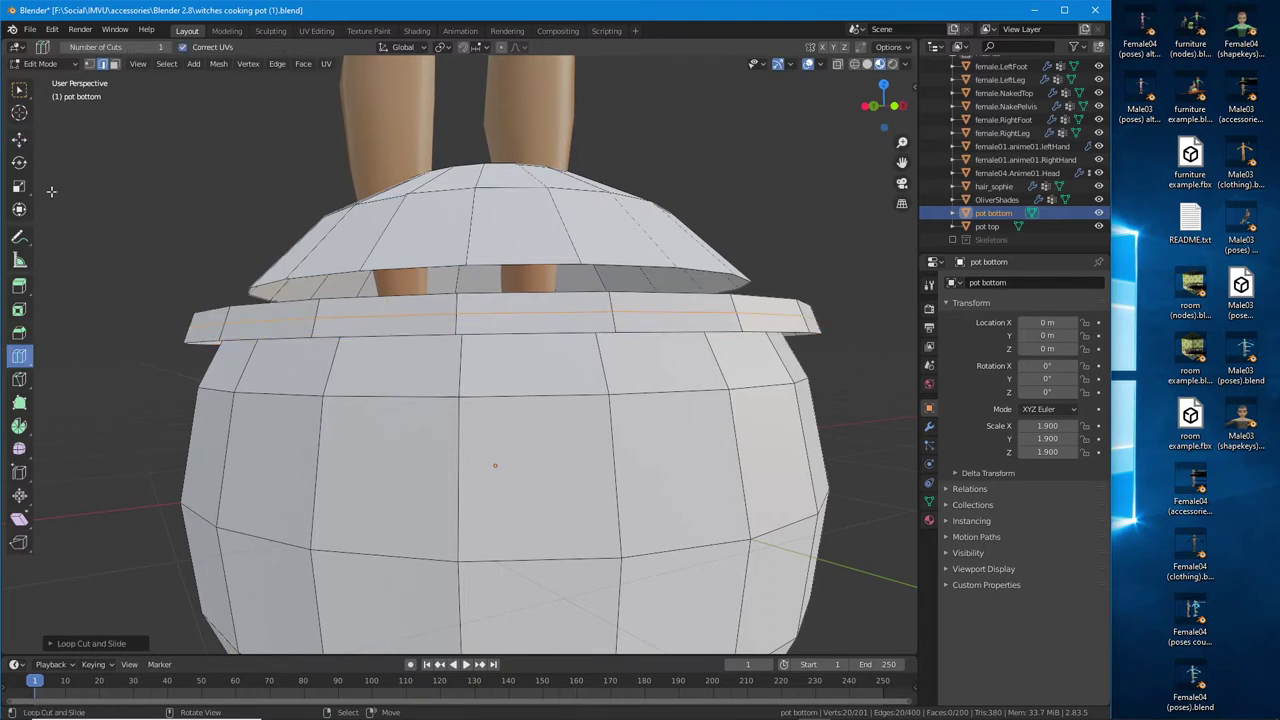
left_click(19, 140)
middle_click_drag(27, 160, 28, 185)
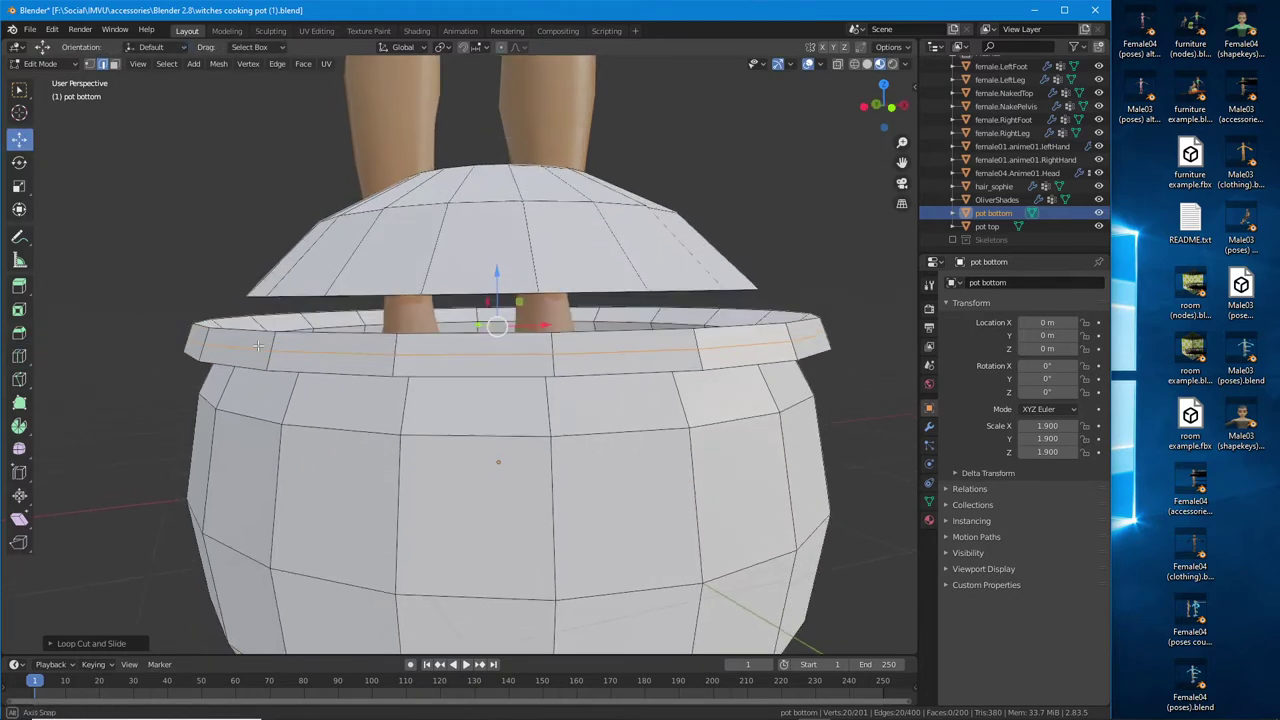
left_click(20, 187)
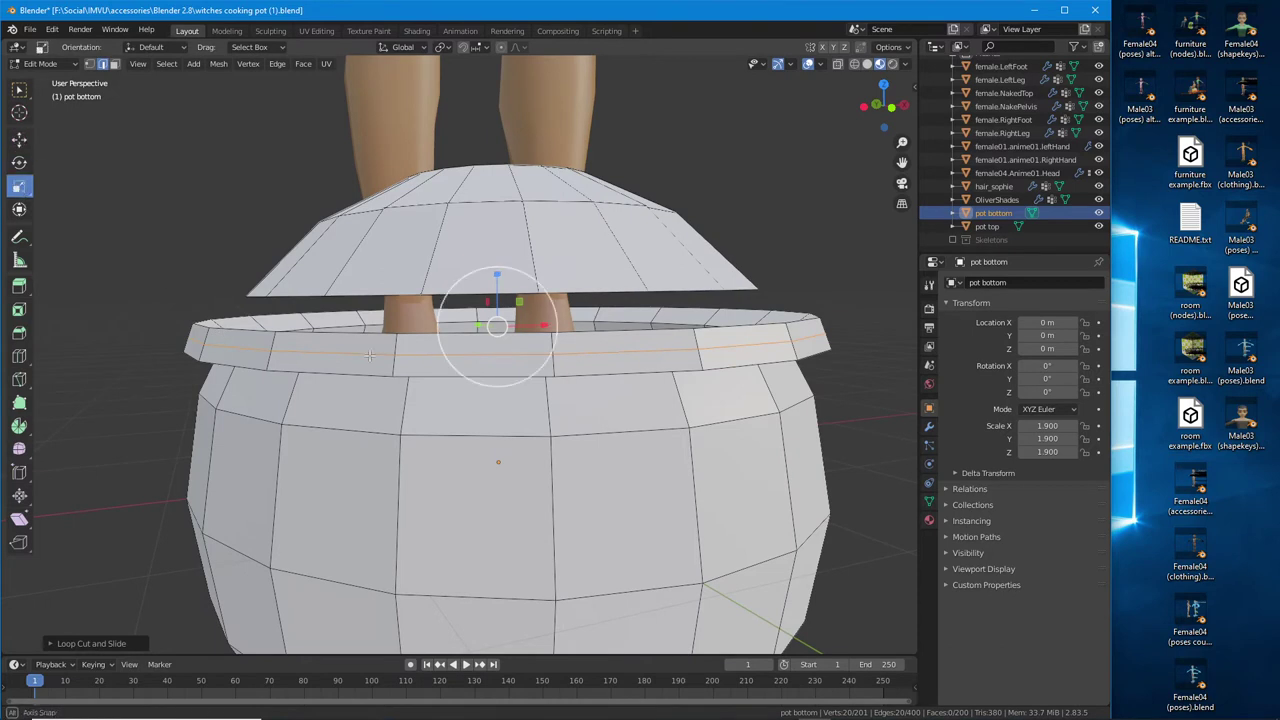
middle_click_drag(480, 345, 480, 372)
left_click_drag(480, 372, 499, 375)
middle_click_drag(499, 375, 407, 391)
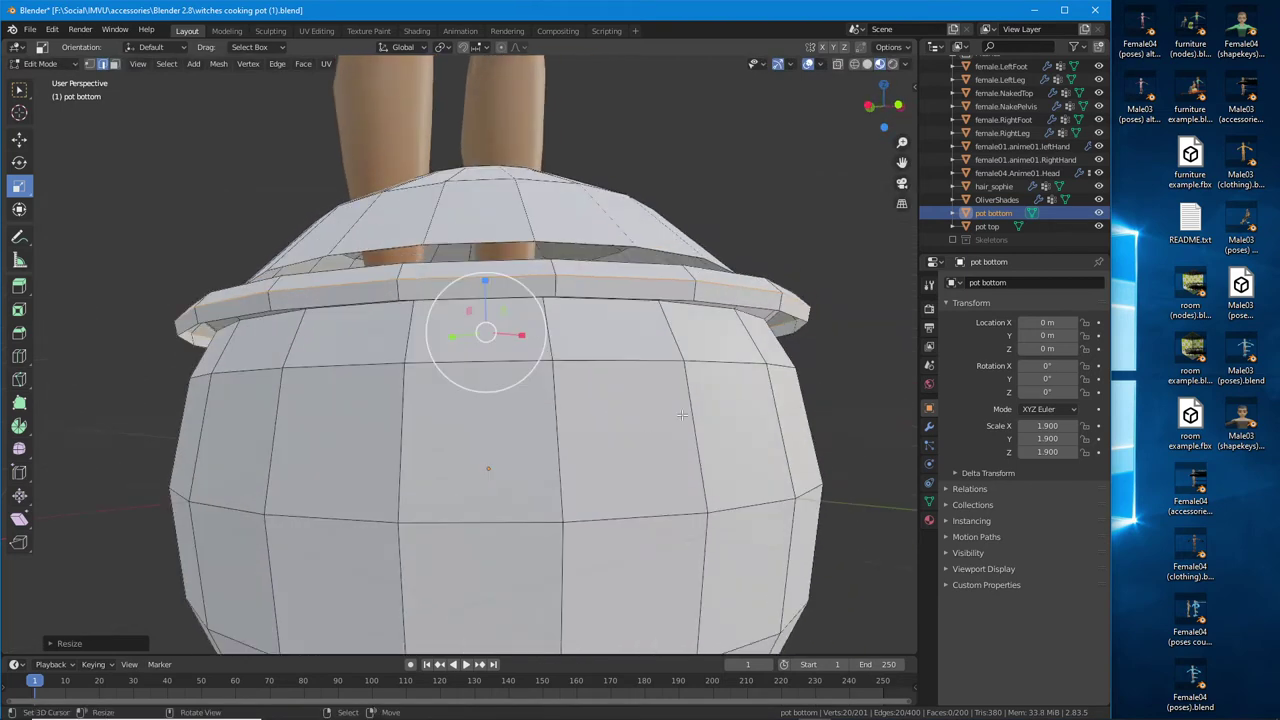
Select the edge loop at the rim's bottom and shrink it inward, then enlarge it slightly
left_click(213, 318, "alt")
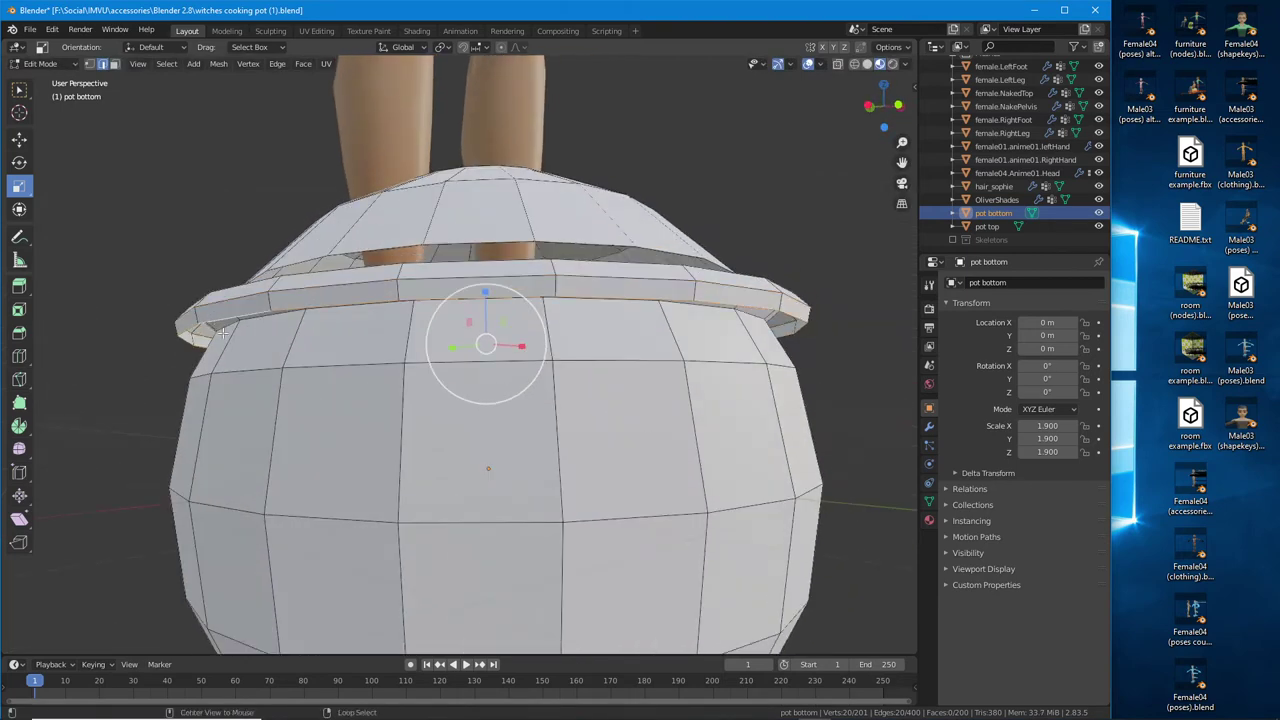
middle_click_drag(213, 318, 486, 393)
key("s")
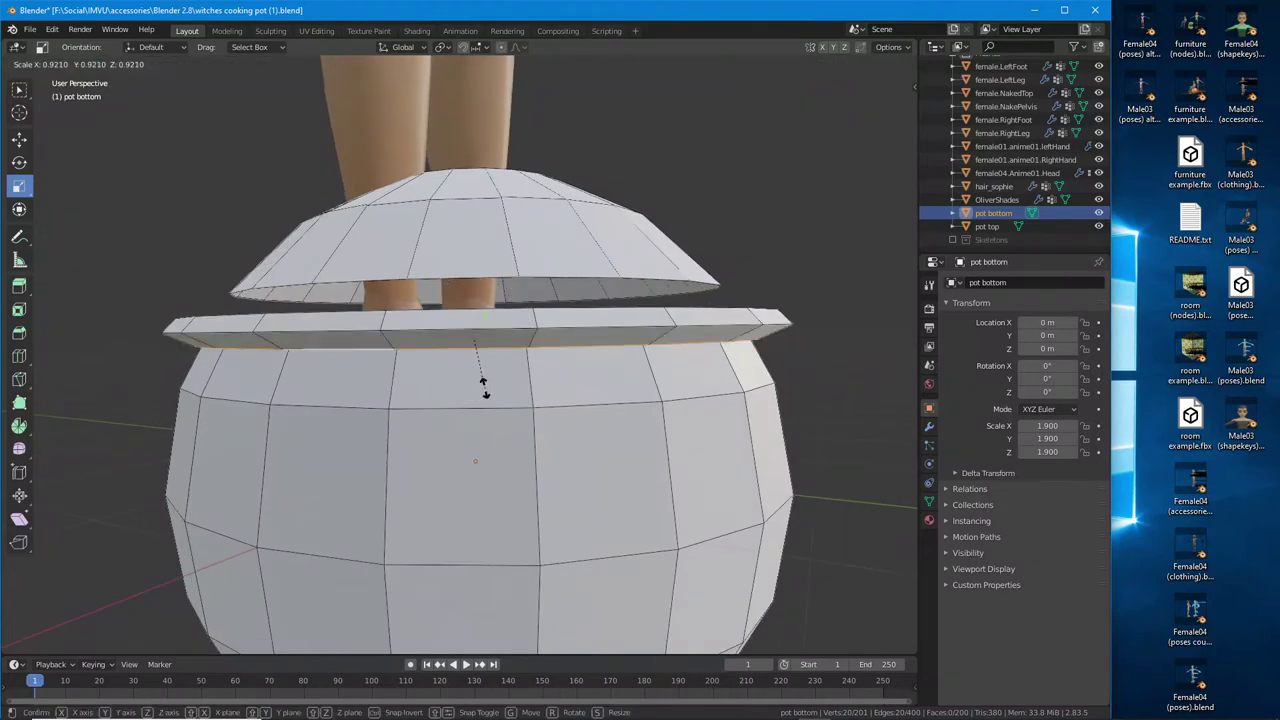
left_click(483, 385)
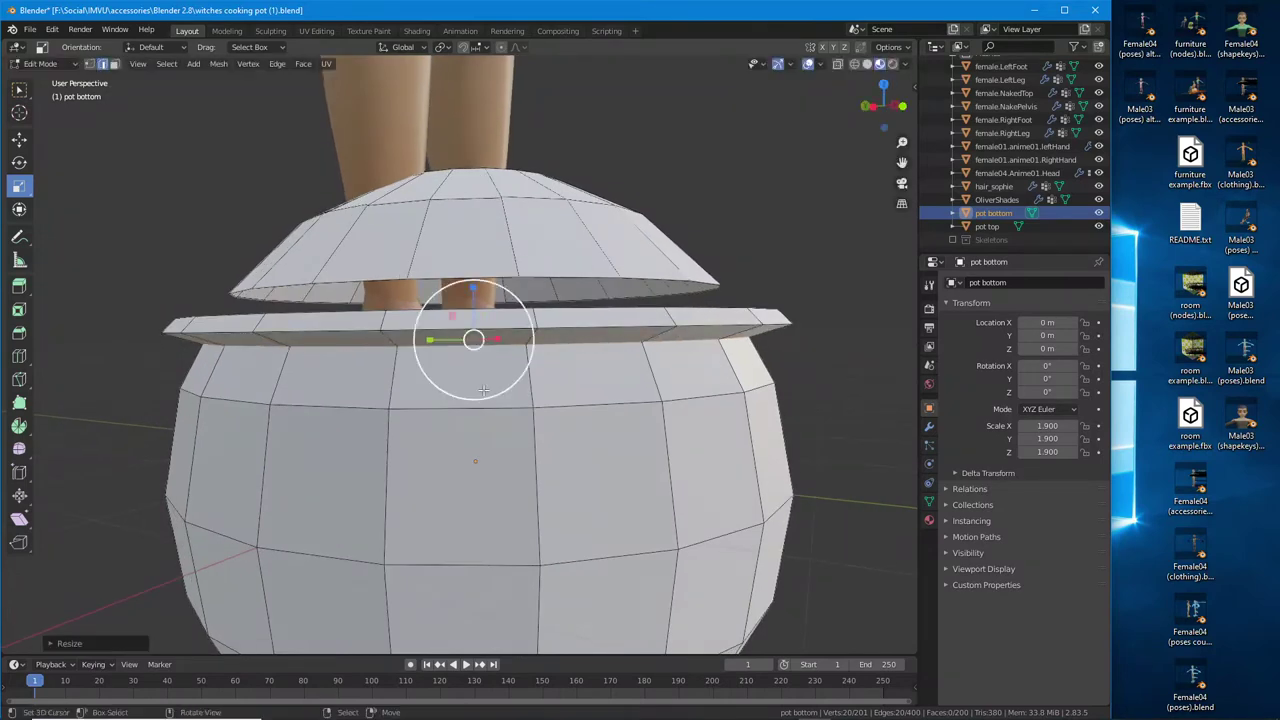
middle_click_drag(483, 385, 248, 432)
scroll(248, 432, "up", 5)
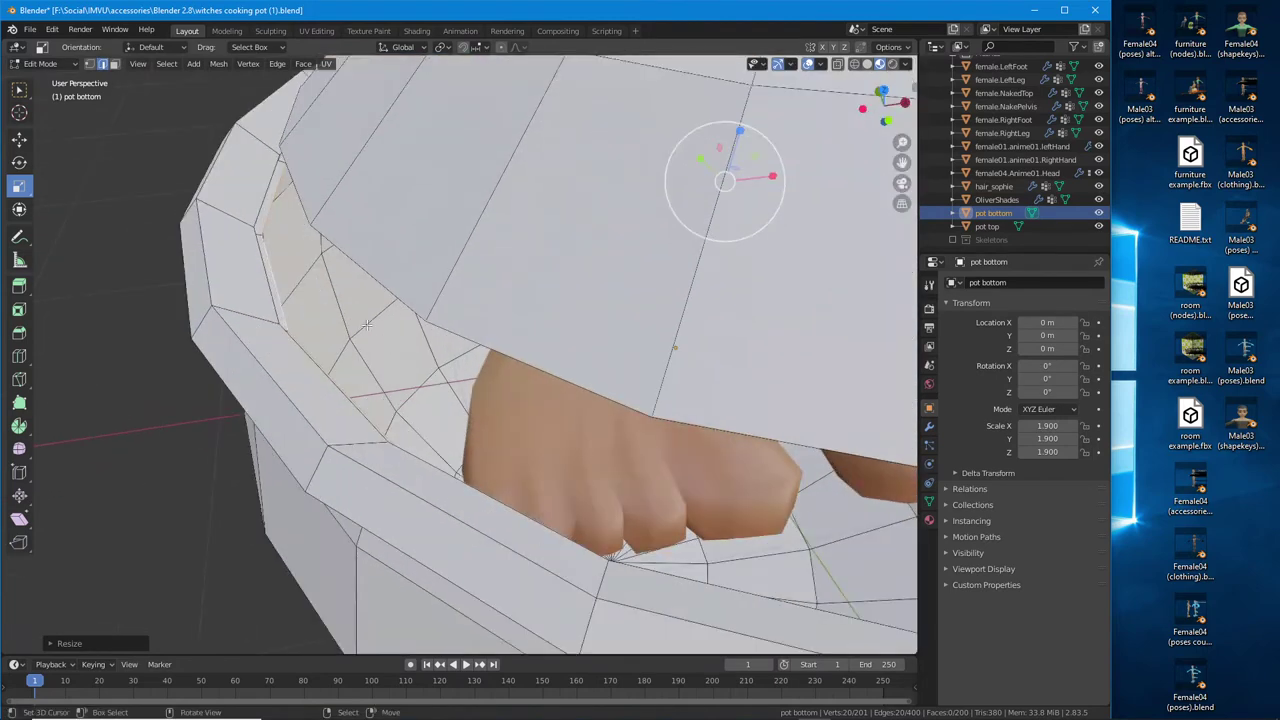
scroll(358, 302, "down", 8)
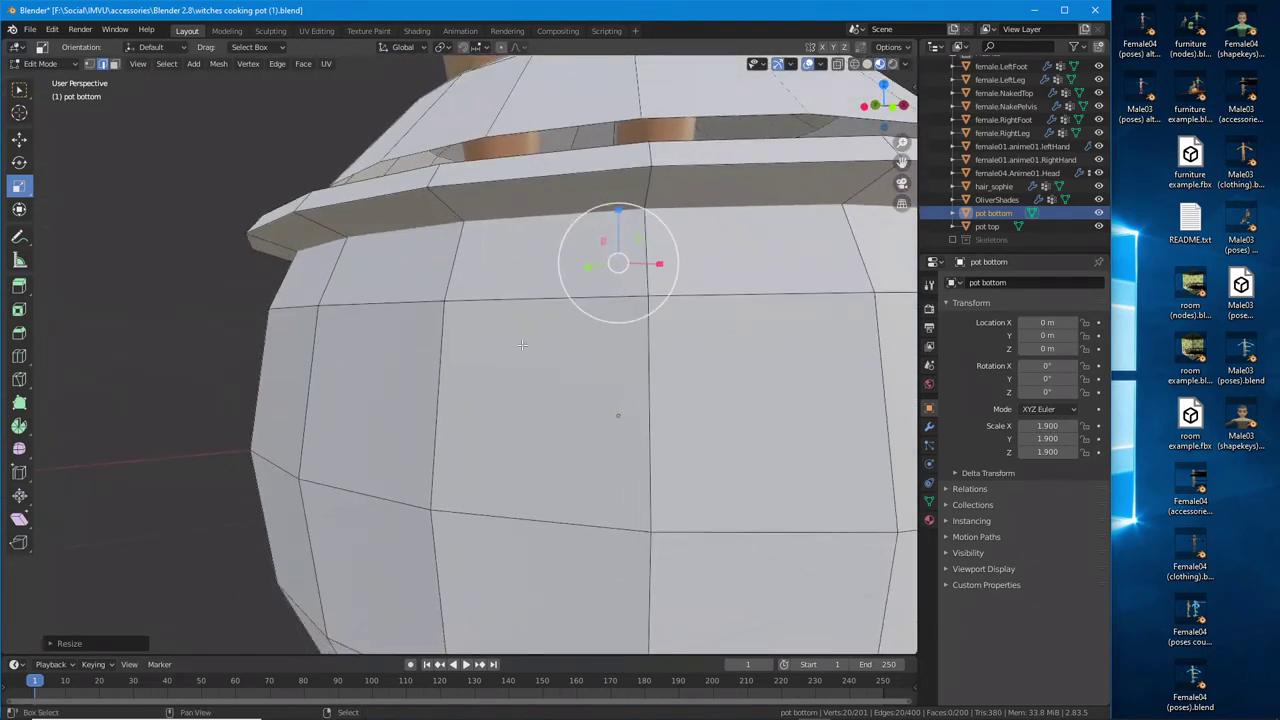
key("s")
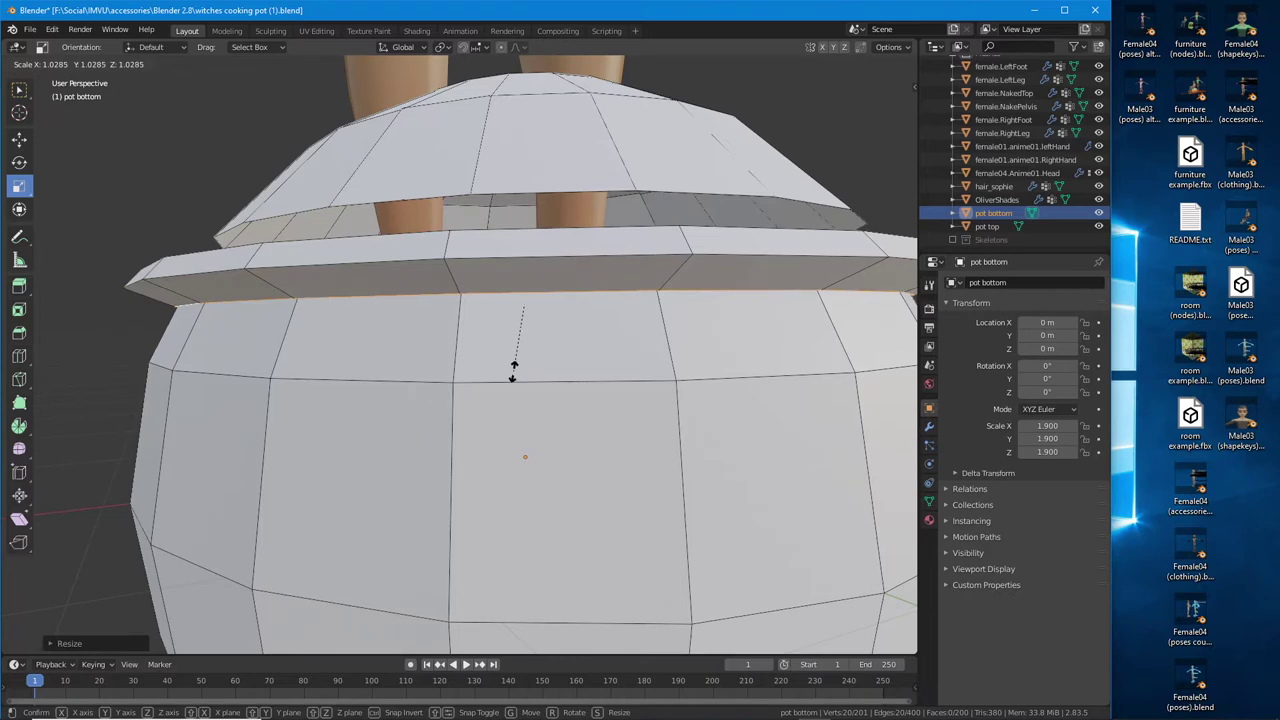
left_click(513, 370)
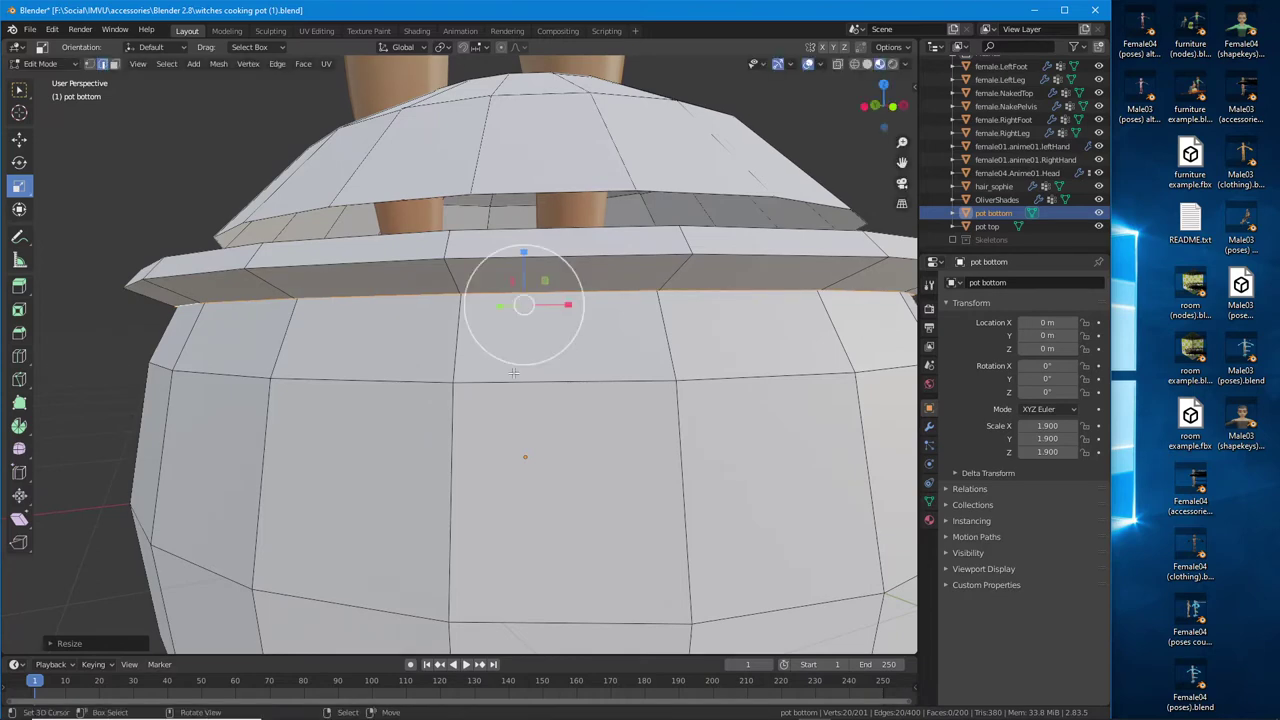
Shrink the lower rim loop slightly and lower it along Z to tuck it beneath the lip
scroll(513, 370, "up", 2)
middle_click_drag(513, 370, 304, 339)
middle_click_drag(136, 356, 326, 293)
middle_click_drag(250, 245, 330, 228)
scroll(370, 248, "down", 5)
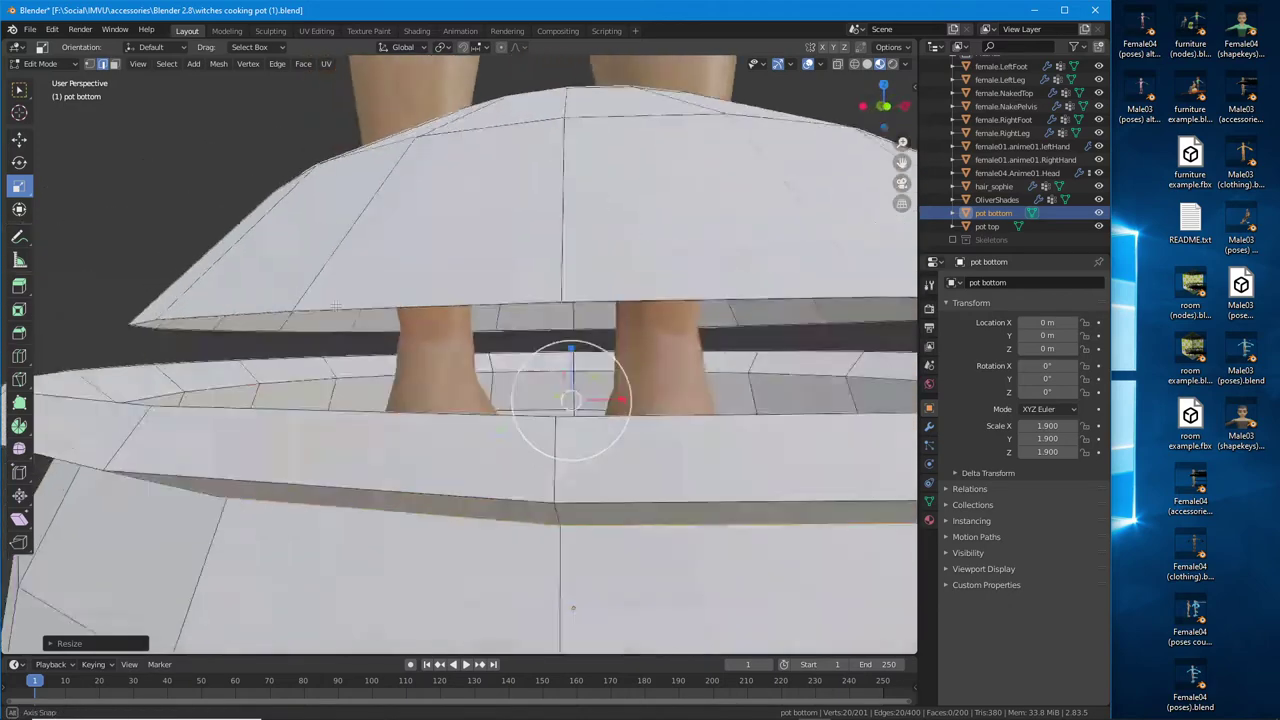
middle_click_drag(370, 248, 481, 283)
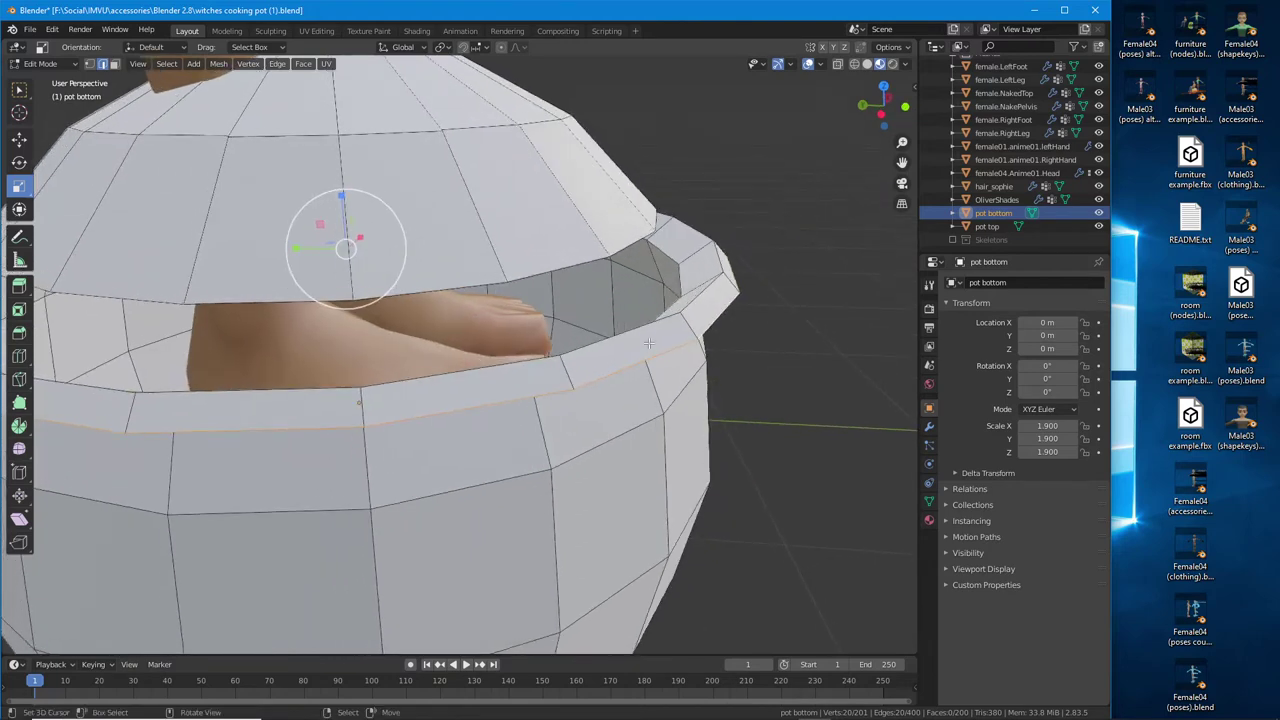
scroll(649, 343, "down", 5)
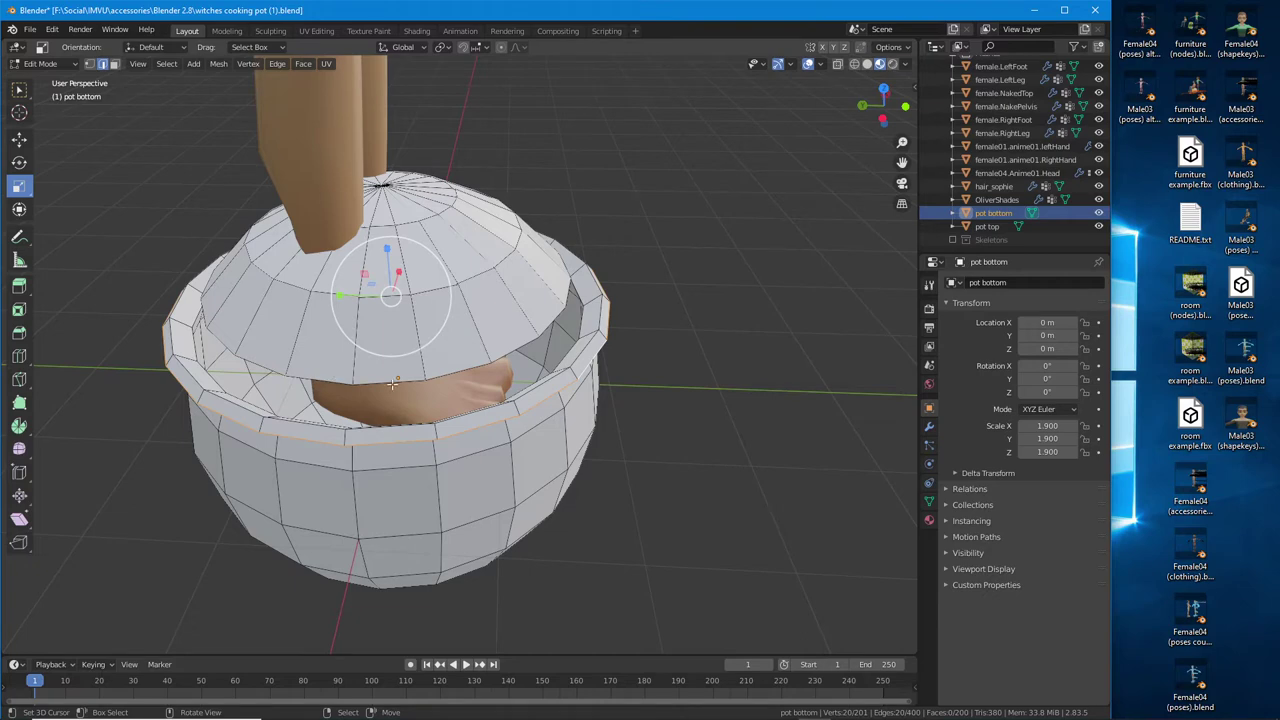
scroll(392, 383, "up", 3)
middle_click_drag(392, 383, 409, 330)
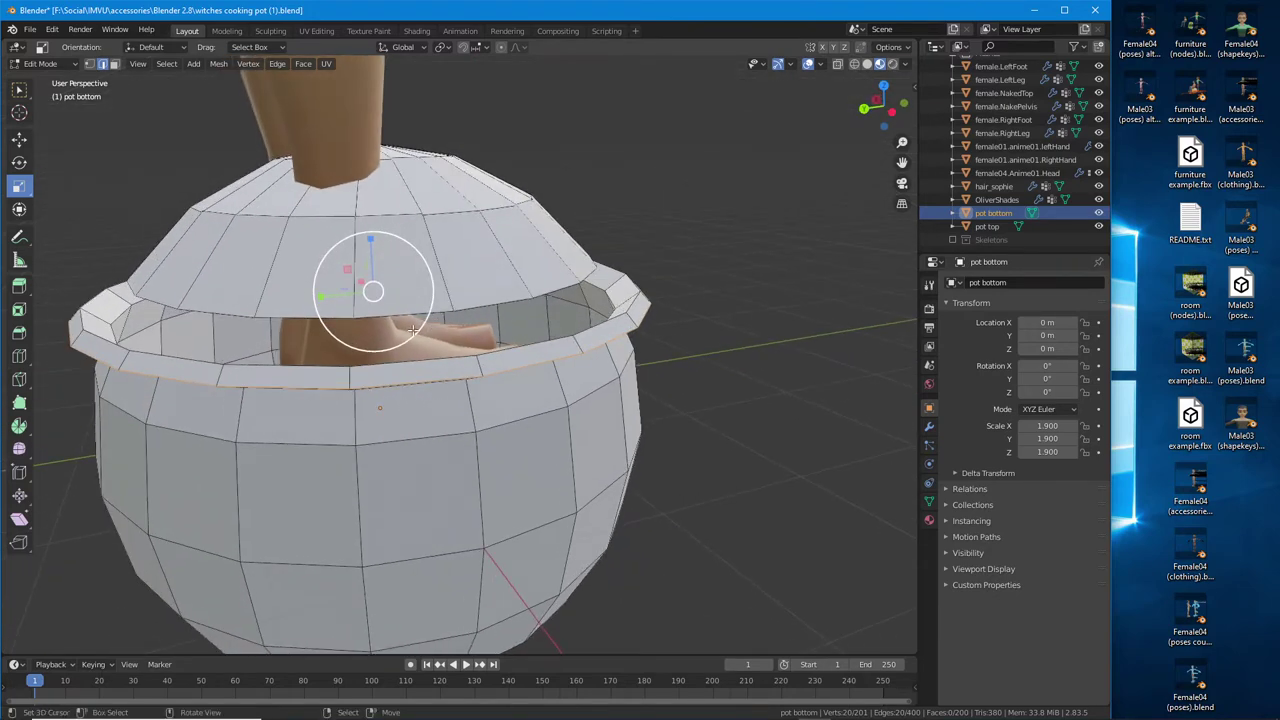
left_click_drag(409, 330, 410, 320)
left_click(19, 145)
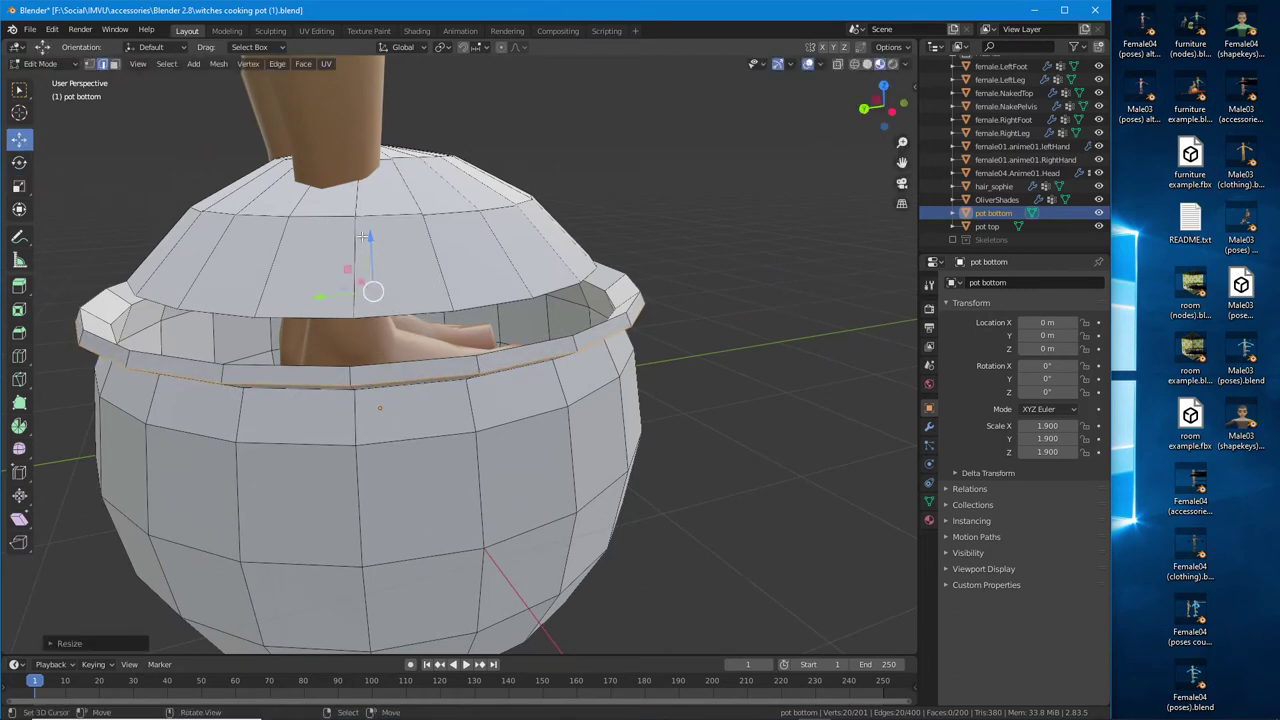
left_click_drag(363, 236, 368, 245)
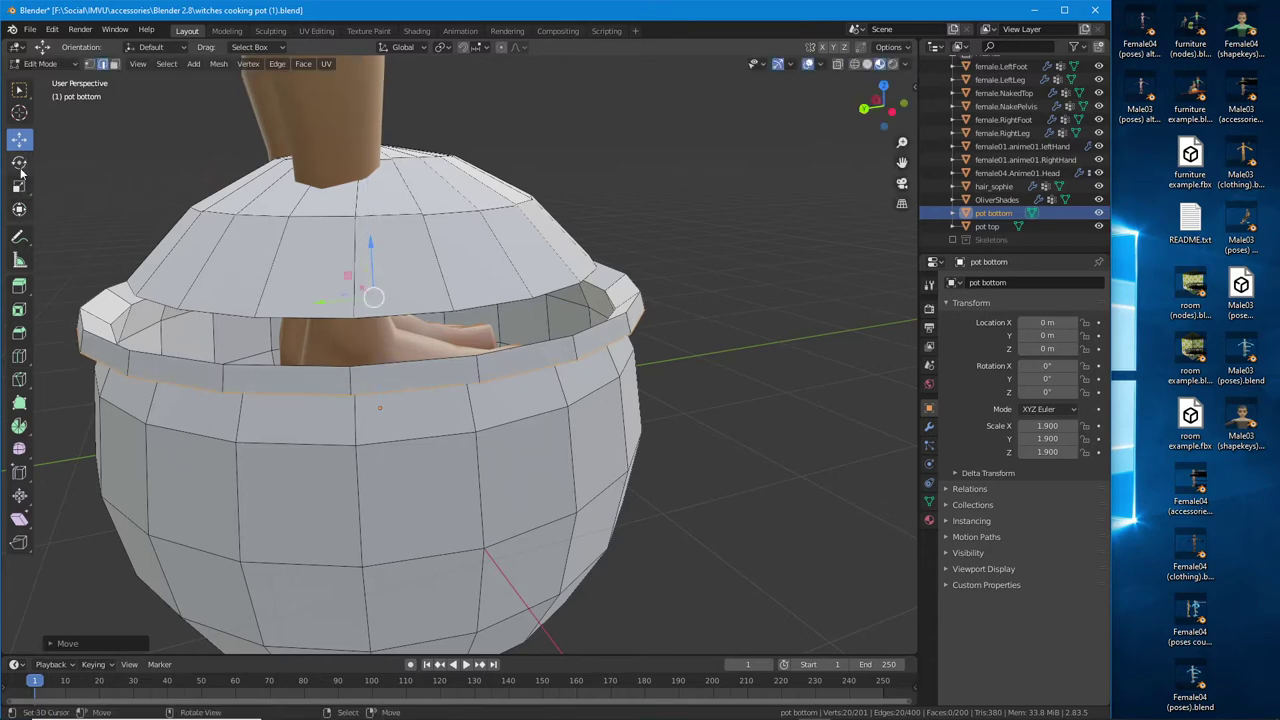
middle_click_drag(200, 250, 586, 268)
scroll(450, 330, "up", 3)
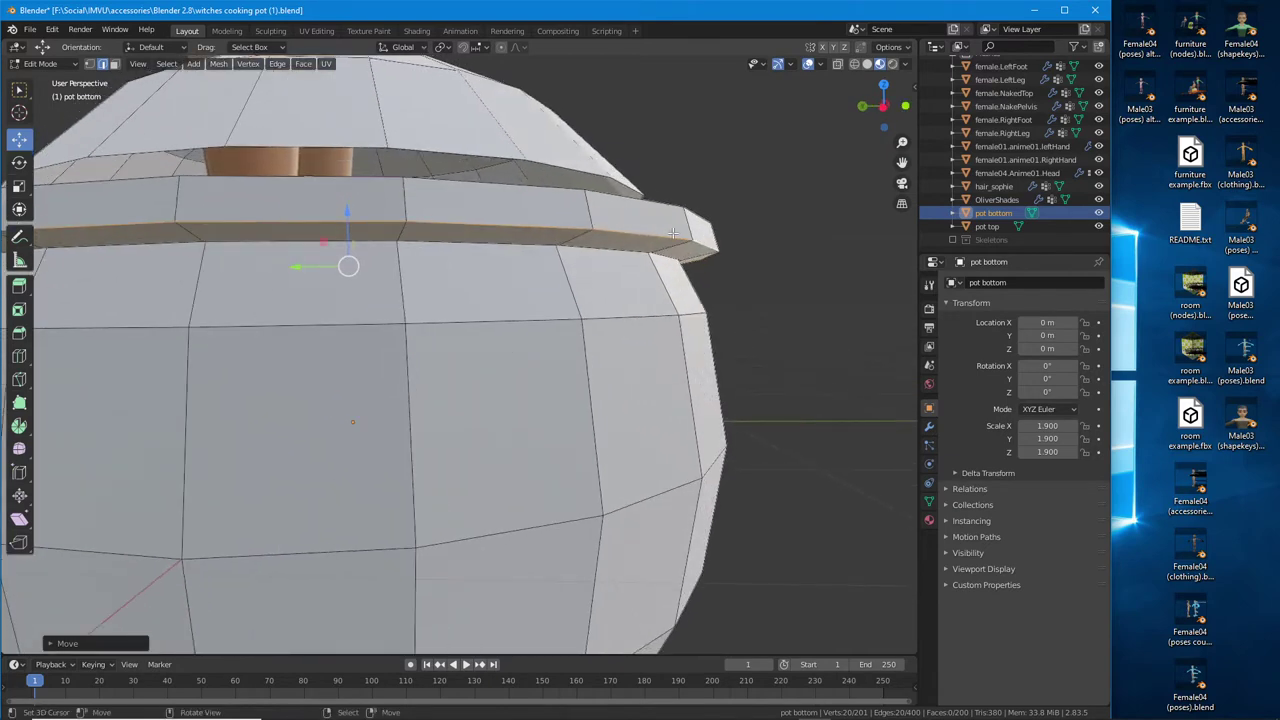
Inspect the pot's interior in X-ray, then switch to Material Preview shading
left_click(838, 63)
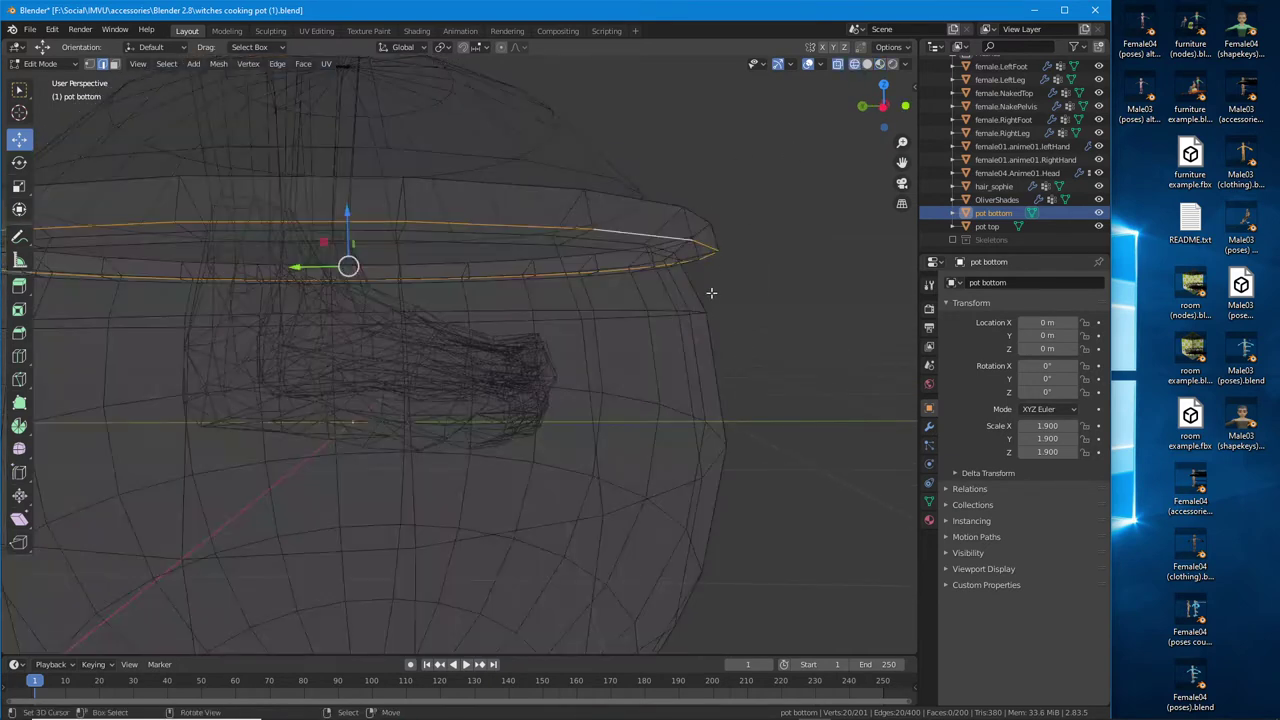
middle_click_drag(711, 293, 579, 321)
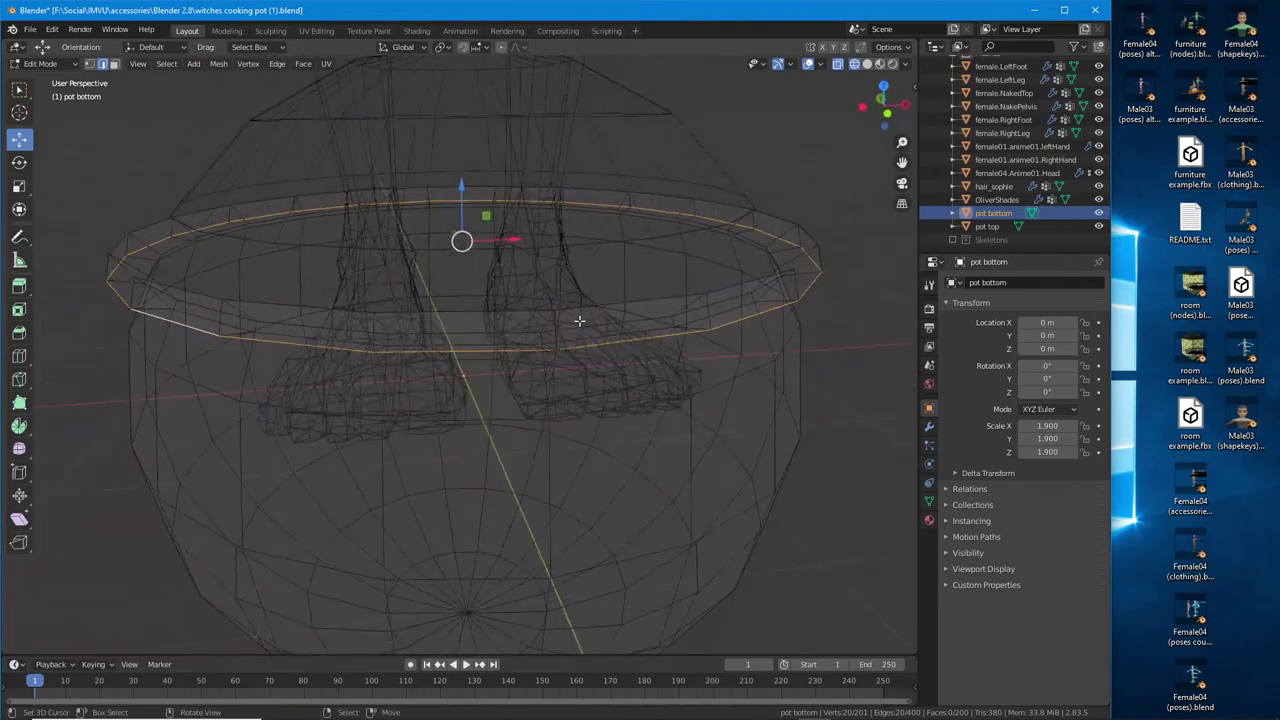
left_click(867, 64)
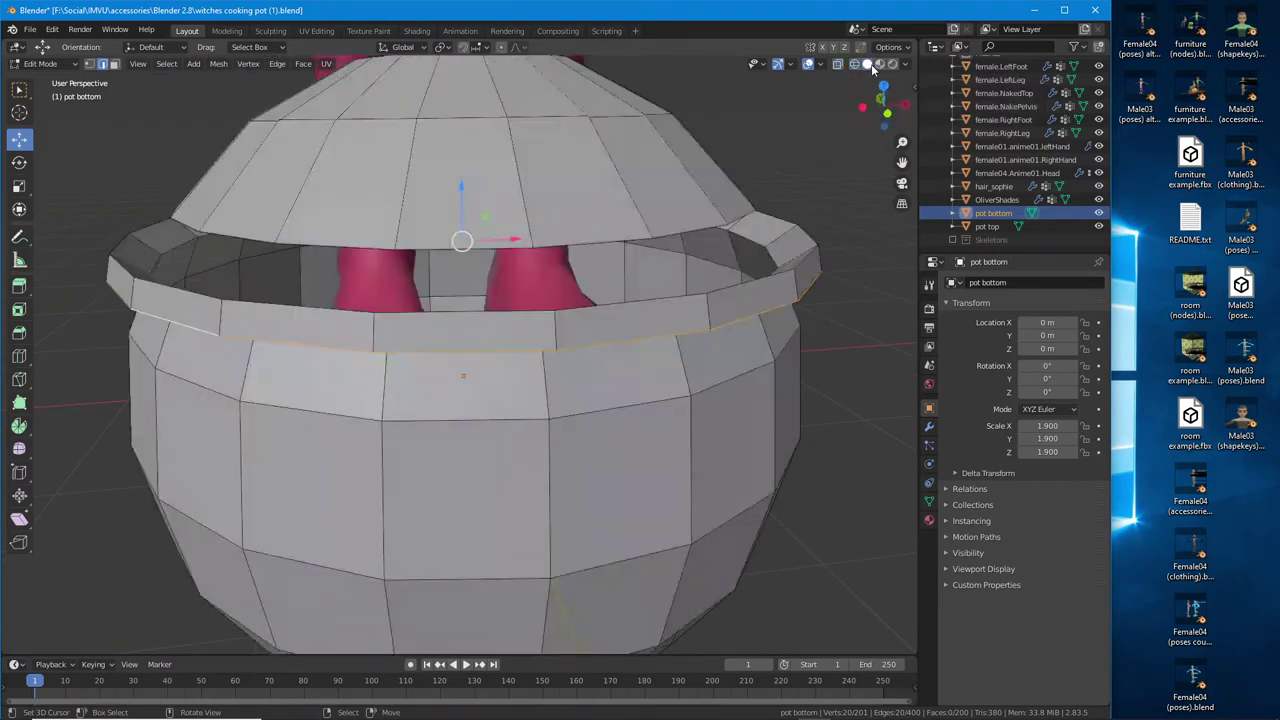
left_click(880, 64)
scroll(665, 295, "up", 3)
middle_click_drag(665, 295, 646, 291)
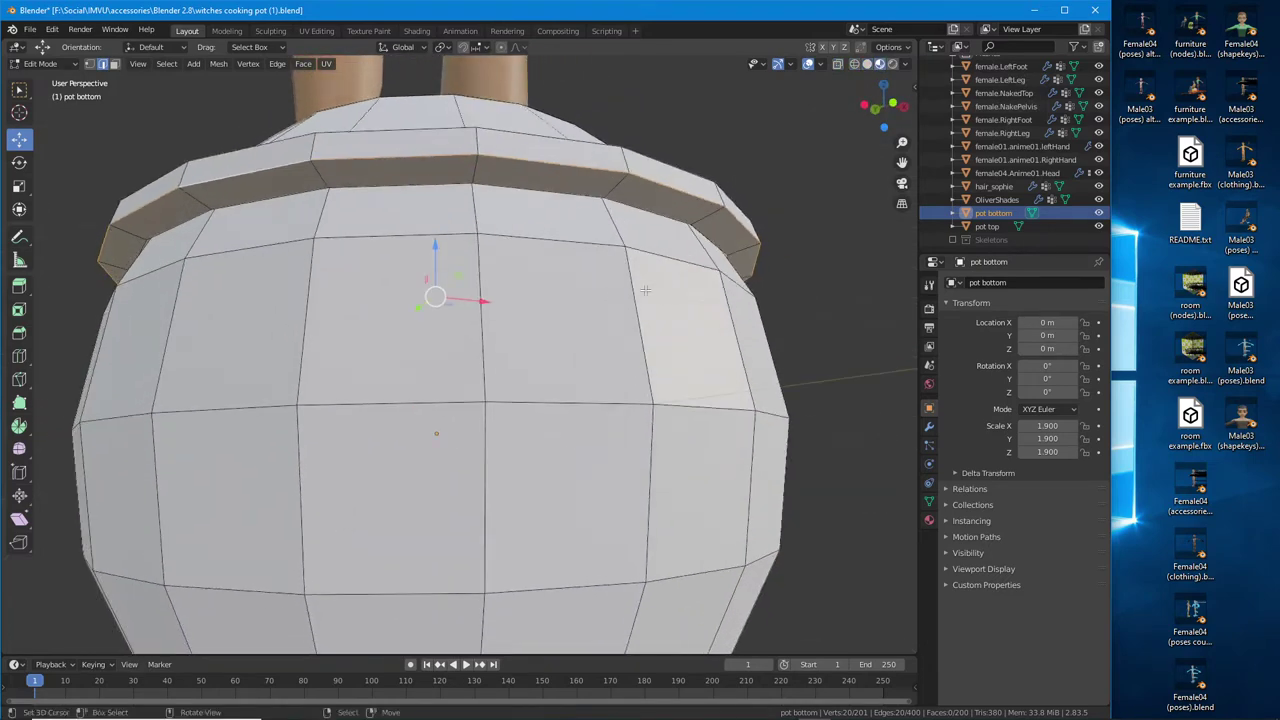
middle_click_drag(569, 288, 210, 190)
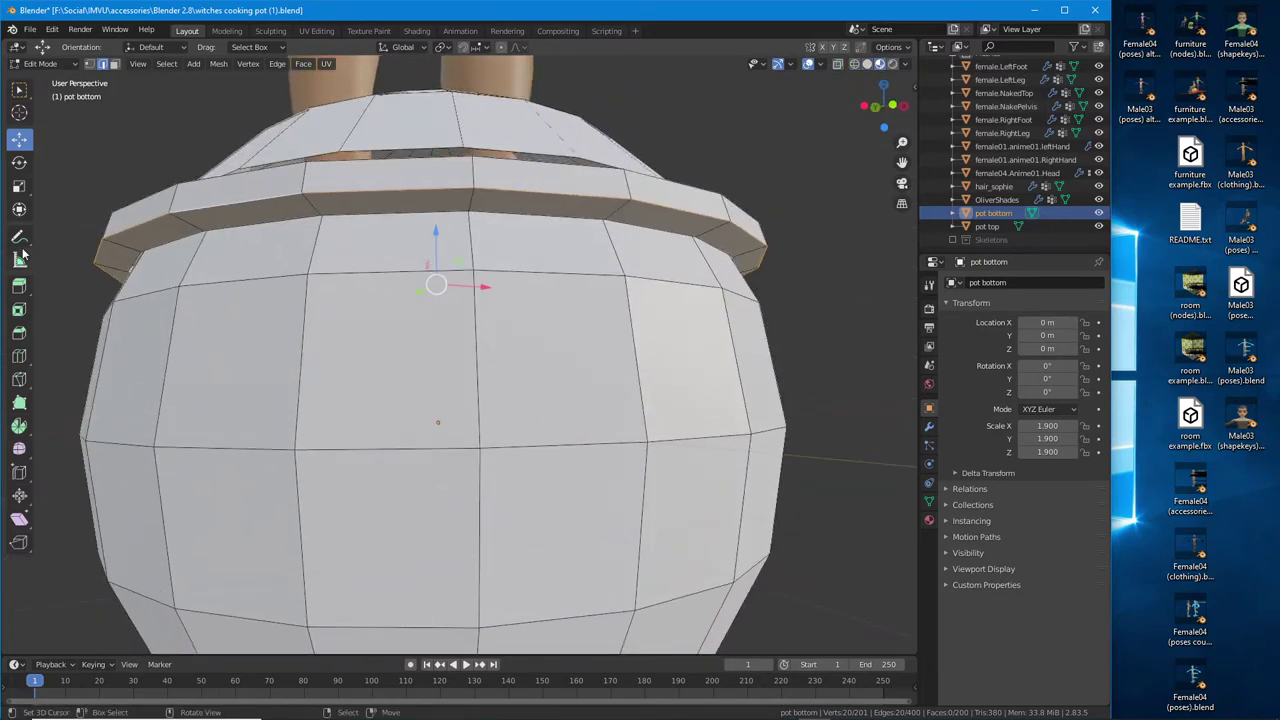
Scale the rim edge loop outward in two passes to widen the lip
left_click(18, 164)
left_click(19, 186)
middle_click_drag(400, 330, 380, 284)
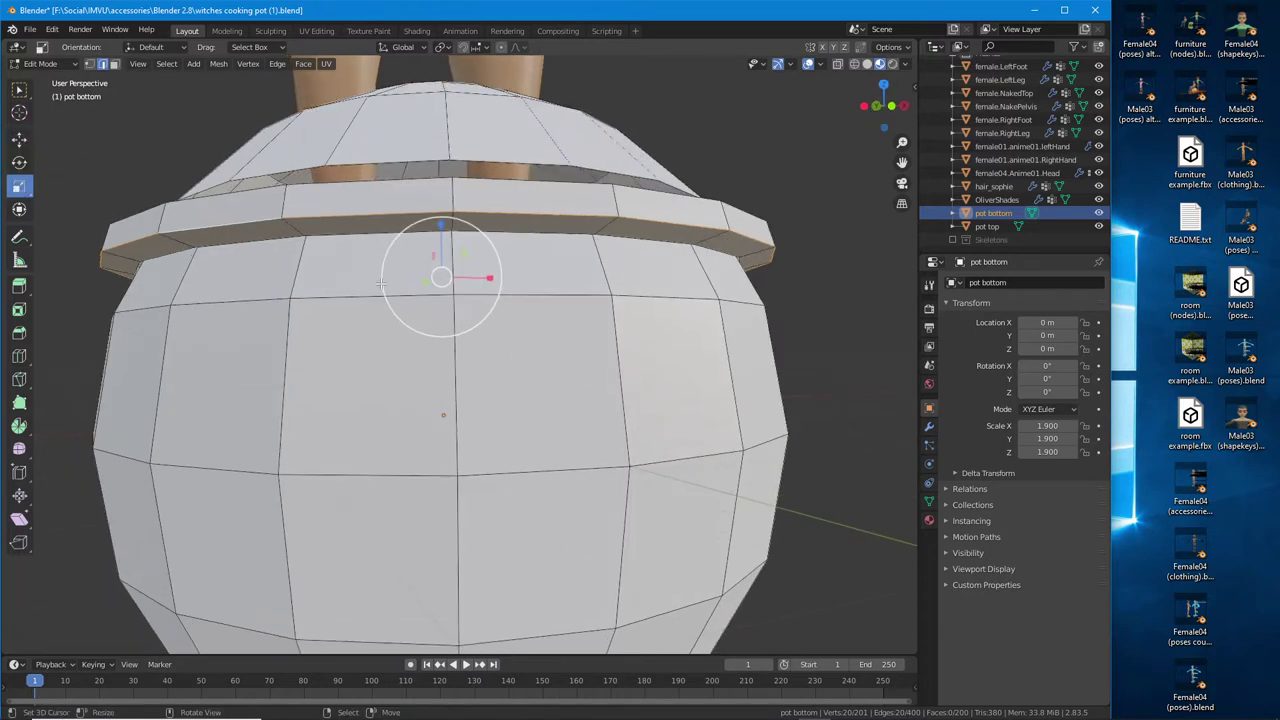
key("s")
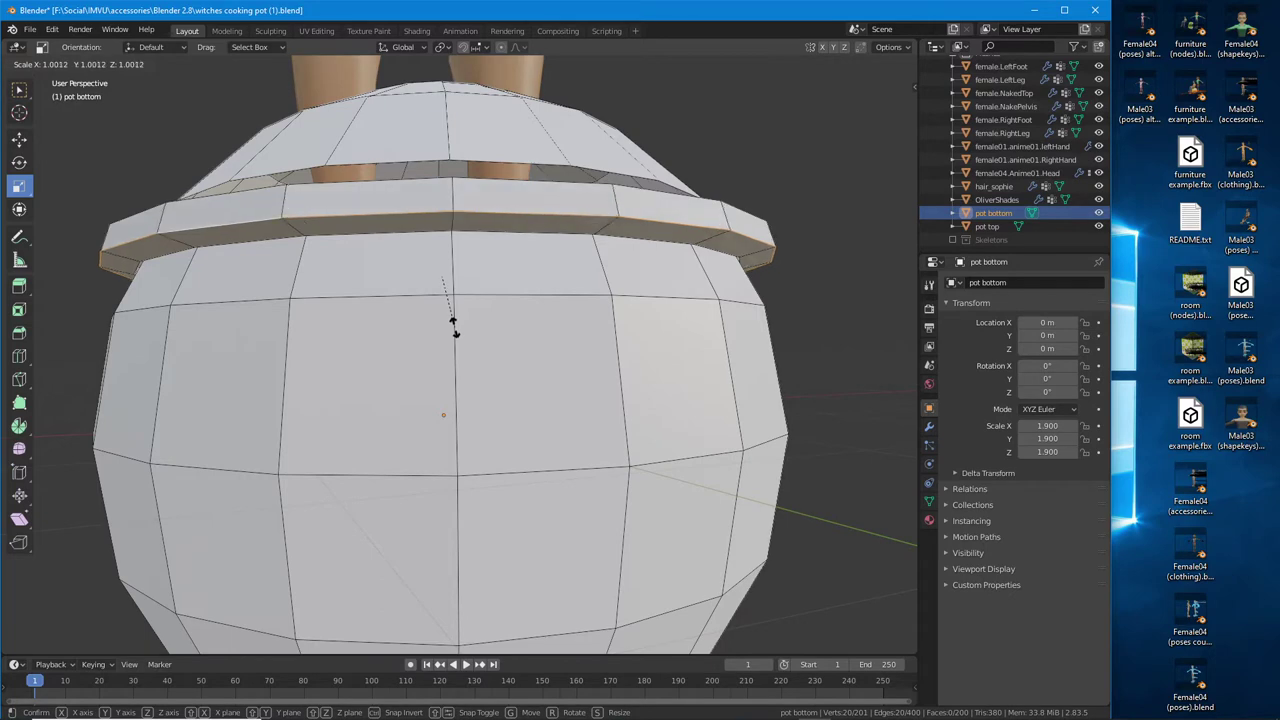
left_click(455, 328)
mouse_move(455, 328)
middle_mouse_down()
mouse_move(404, 318)
mouse_move(543, 348)
mouse_move(462, 314)
mouse_move(565, 378)
mouse_move(630, 338)
mouse_move(469, 335)
middle_mouse_up()
scroll(404, 318, "down", 4)
scroll(565, 378, "up", 1)
key("s")
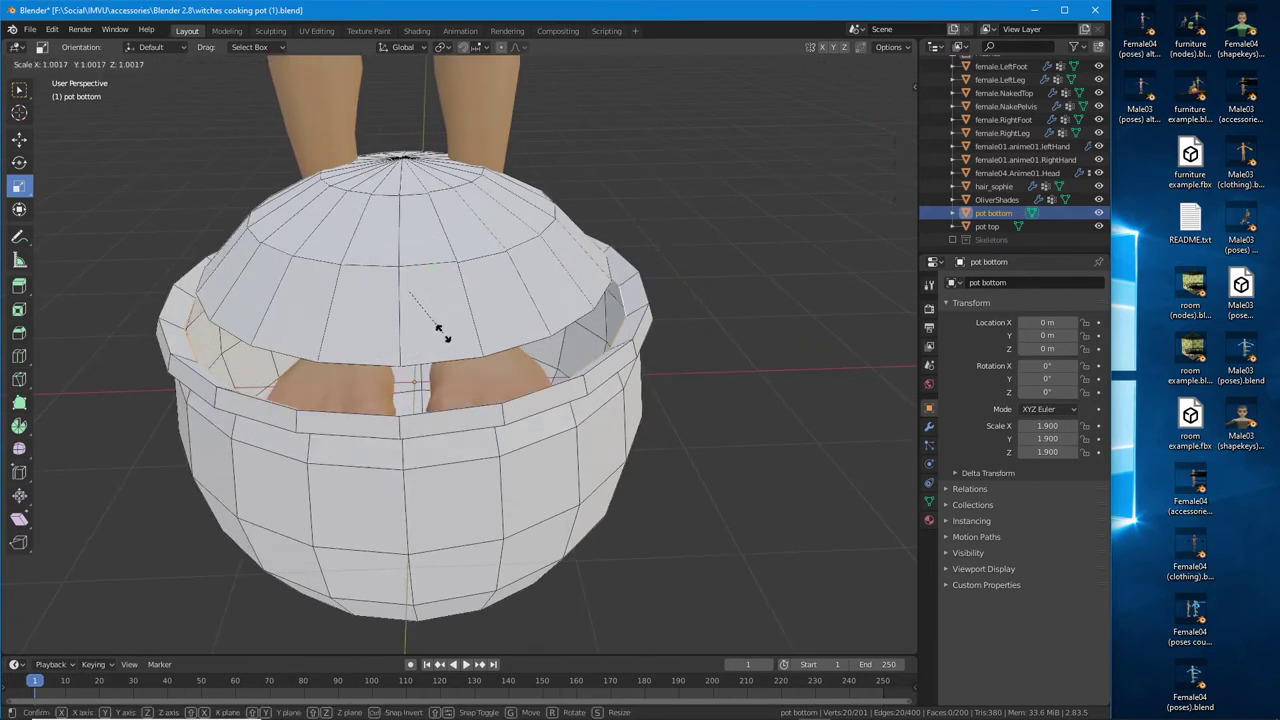
left_click(437, 331)
middle_click_drag(437, 331, 678, 343)
Reselect the rim edge loop and scale it wider twice more until the rim flares
left_click(666, 320, "alt")
middle_click_drag(443, 300, 442, 324)
key("s")
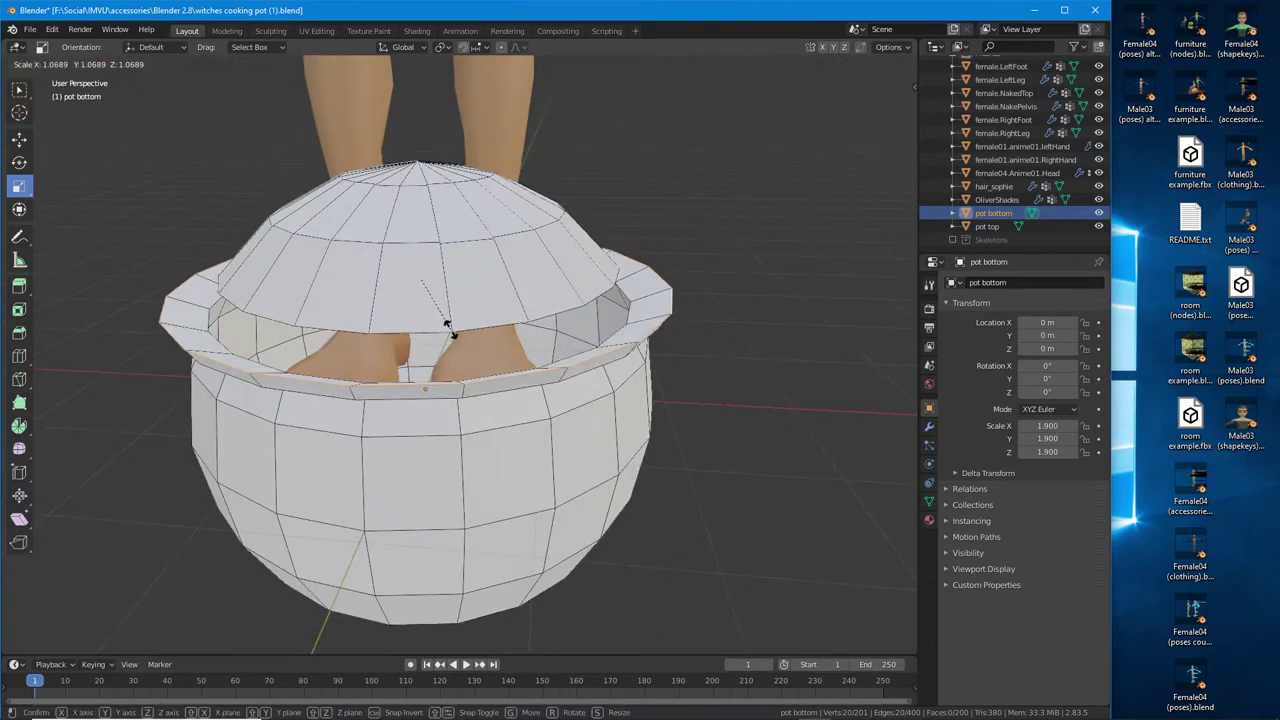
left_click(448, 330)
middle_click_drag(448, 330, 506, 376)
key("s")
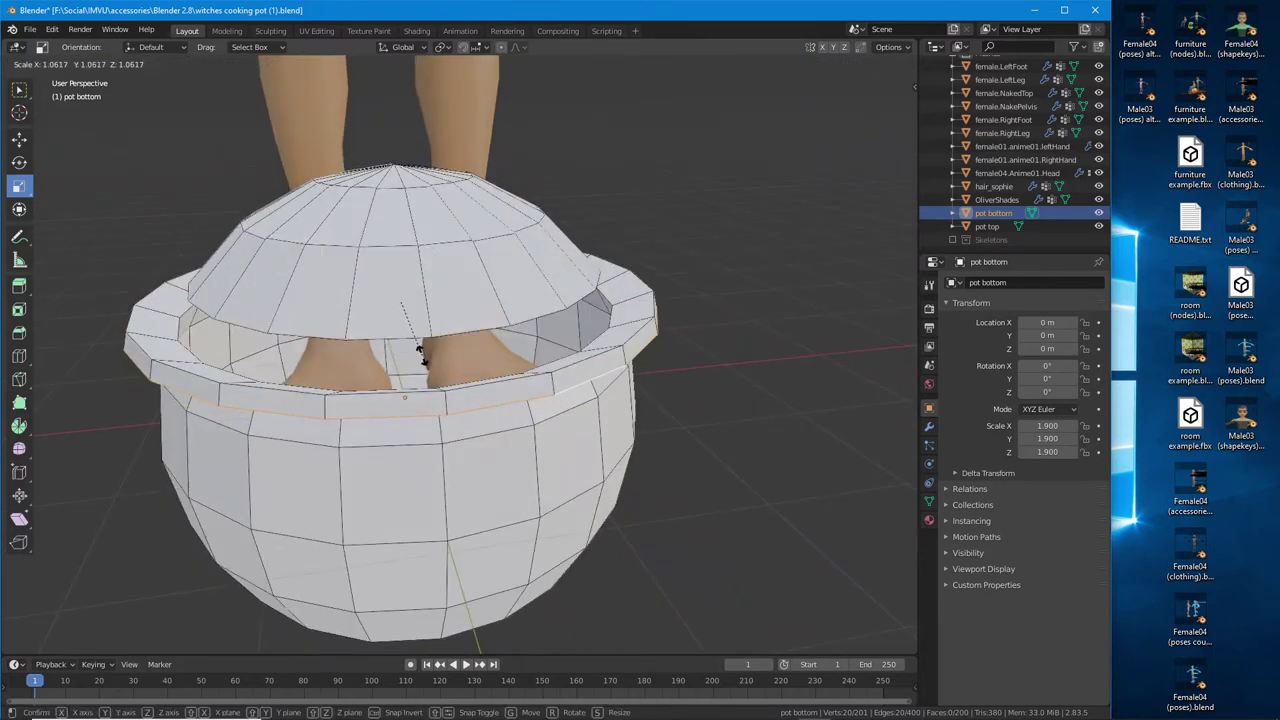
left_click(420, 352)
middle_click_drag(420, 352, 393, 392)
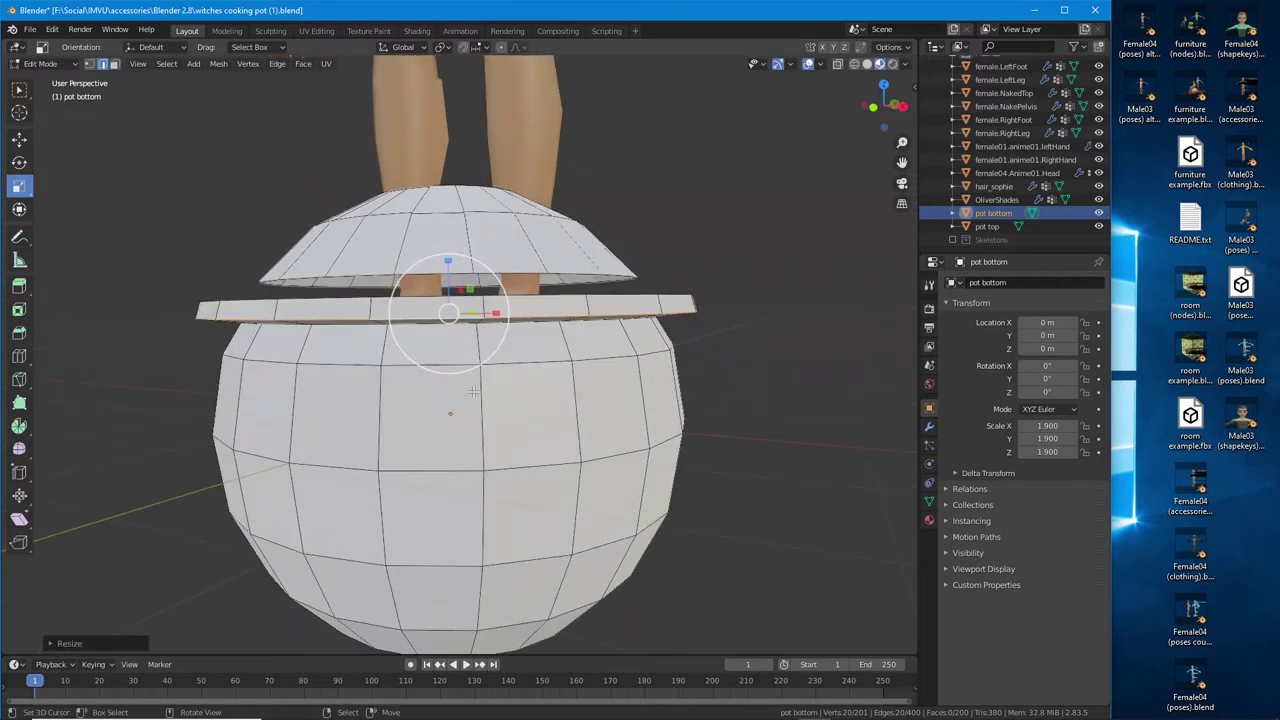
middle_click_drag(473, 391, 566, 309)
Confirm the rim's flared size, then lower the rim loop twice along the Z axis
key("s")
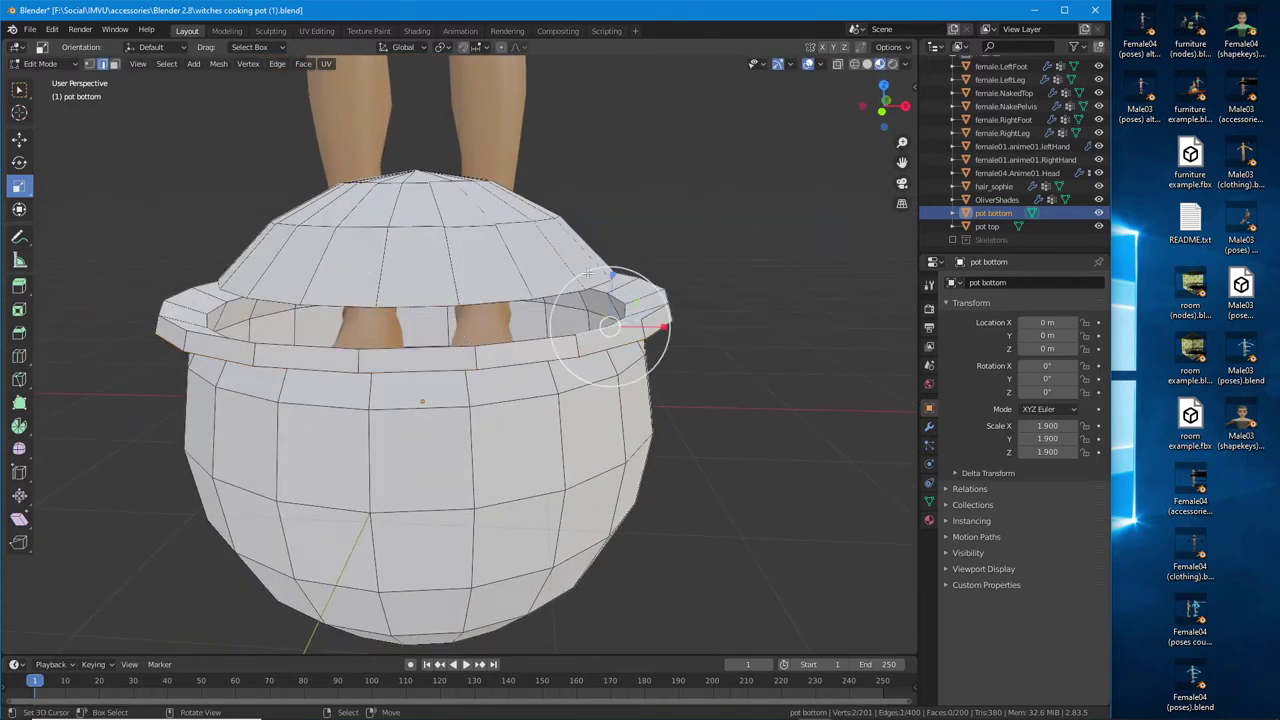
left_click(550, 310)
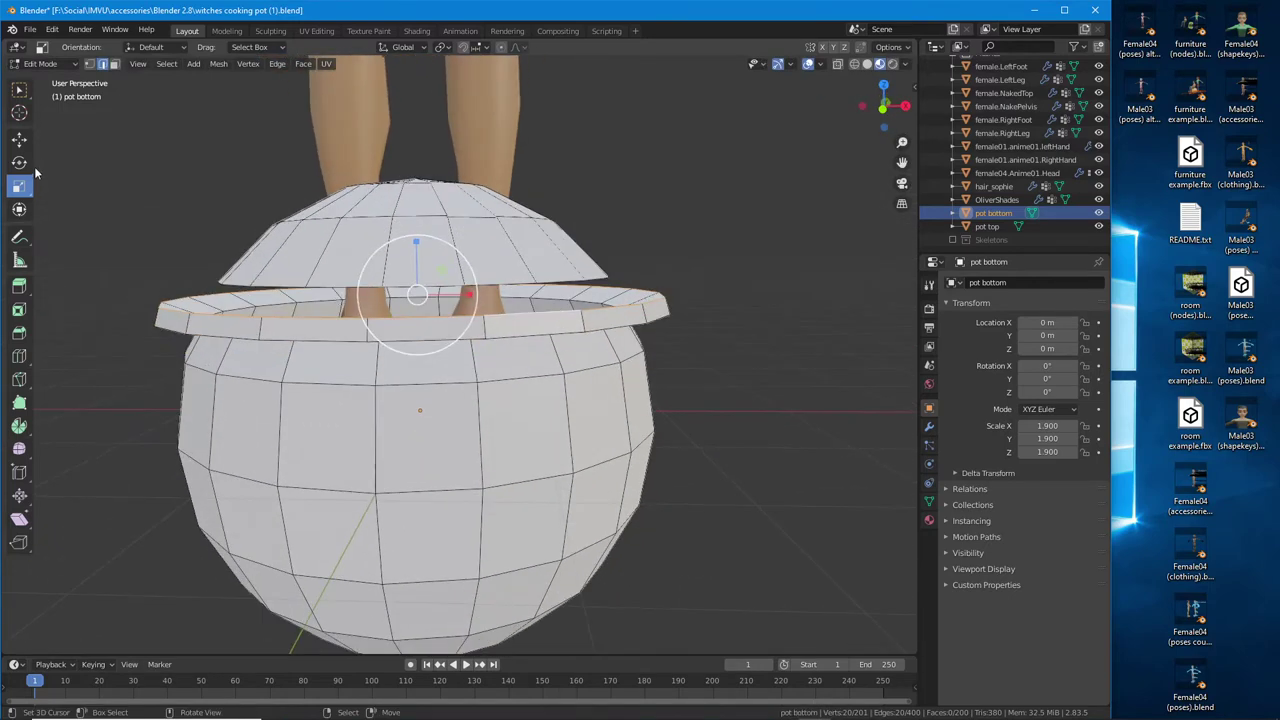
left_click(19, 139)
key("g")
key("z")
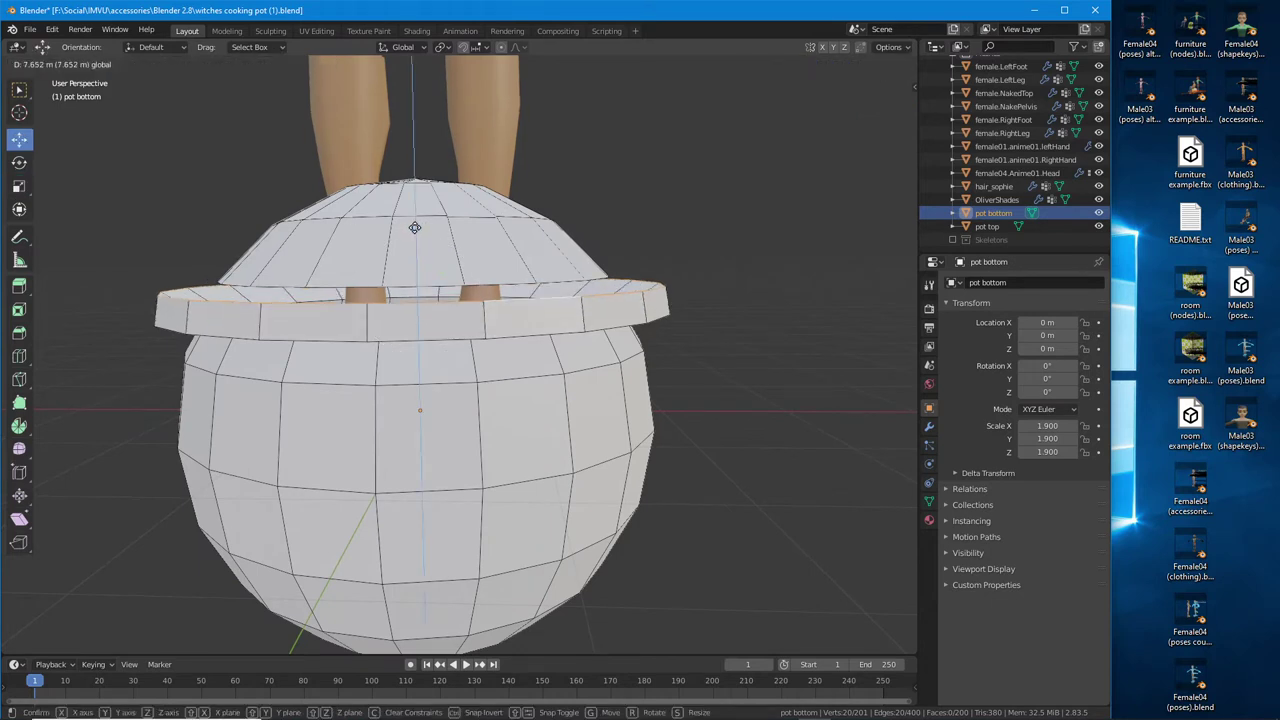
left_click(407, 265)
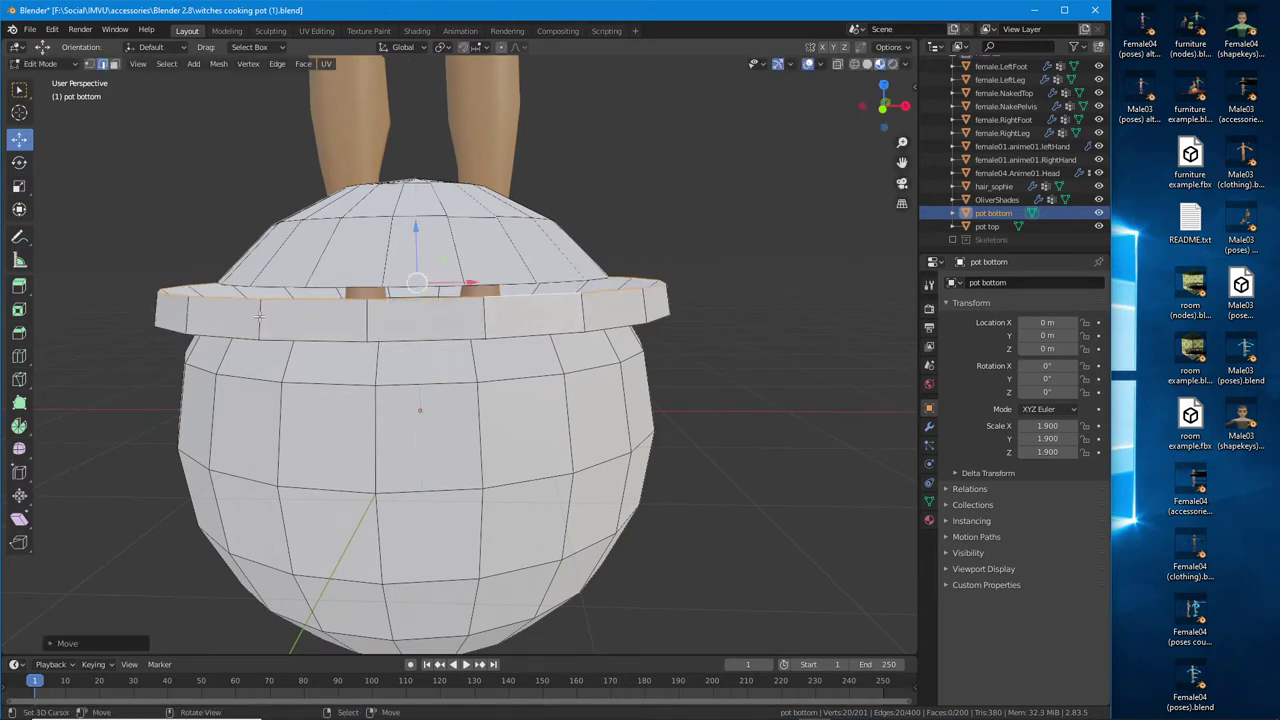
key("g")
key("z")
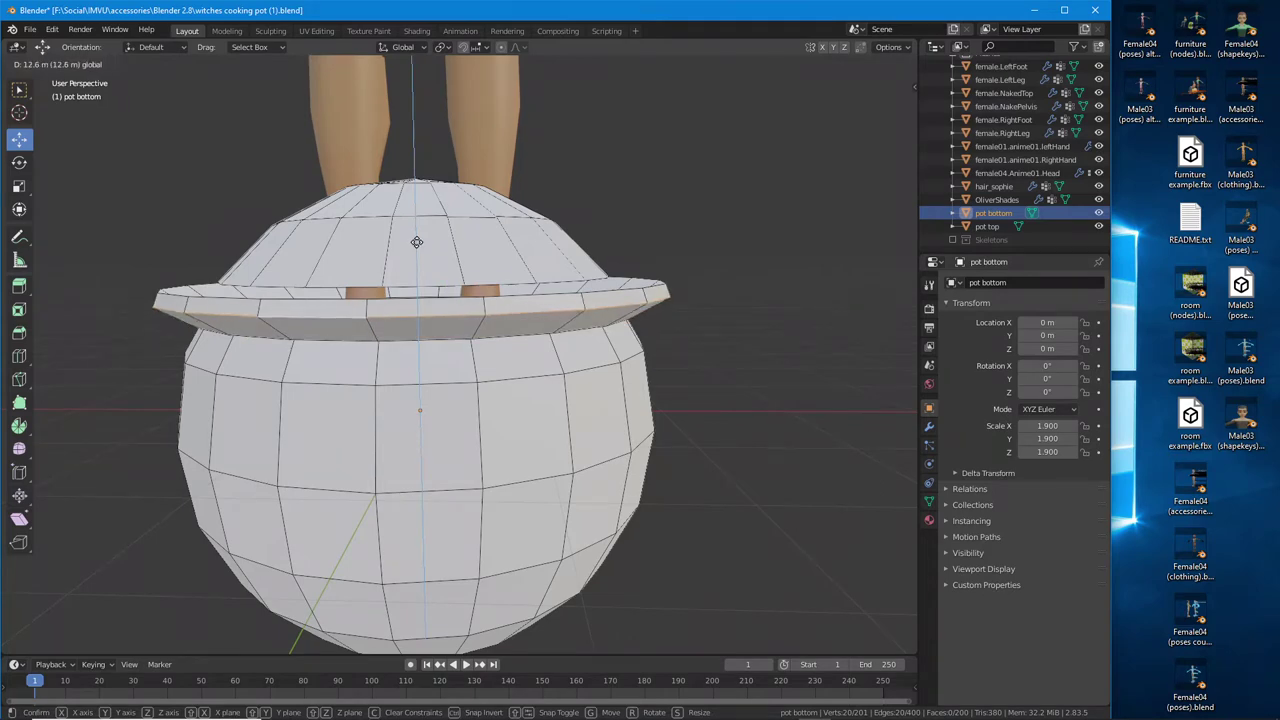
left_click(417, 241)
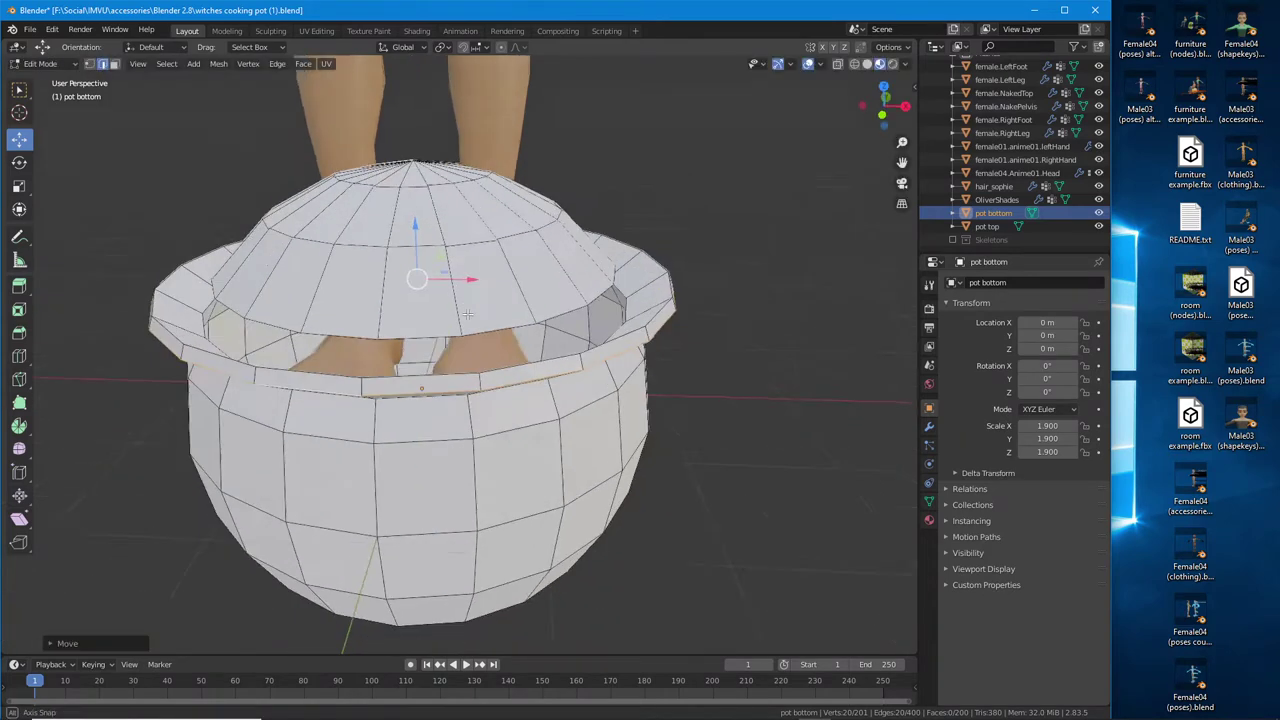
Orbit and zoom around the pot to inspect the lowered rim from above and head-on
middle_click_drag(417, 241, 266, 109)
scroll(294, 300, "down", 2)
middle_click_drag(246, 296, 356, 398)
scroll(443, 313, "up", 2)
scroll(460, 330, "up", 2)
scroll(470, 355, "up", 1)
scroll(412, 338, "up", 2)
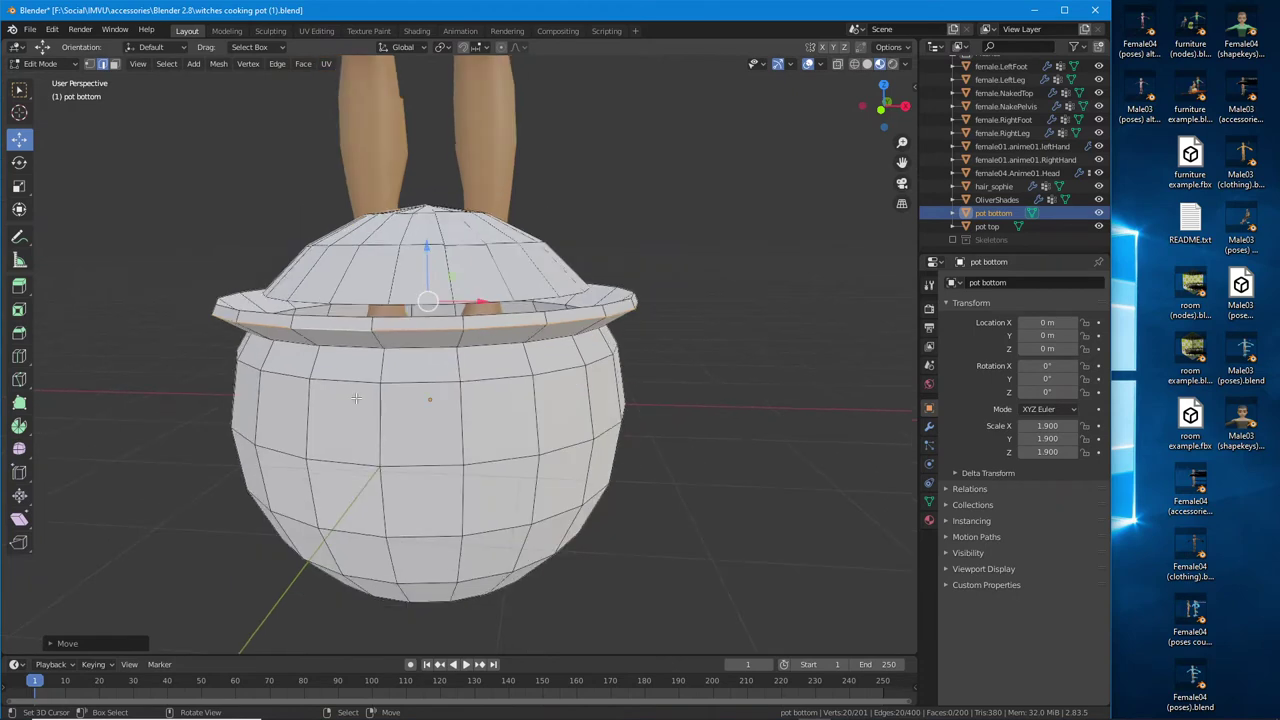
scroll(356, 398, "down", 2)
middle_click_drag(274, 366, 455, 330)
scroll(472, 358, "down", 1)
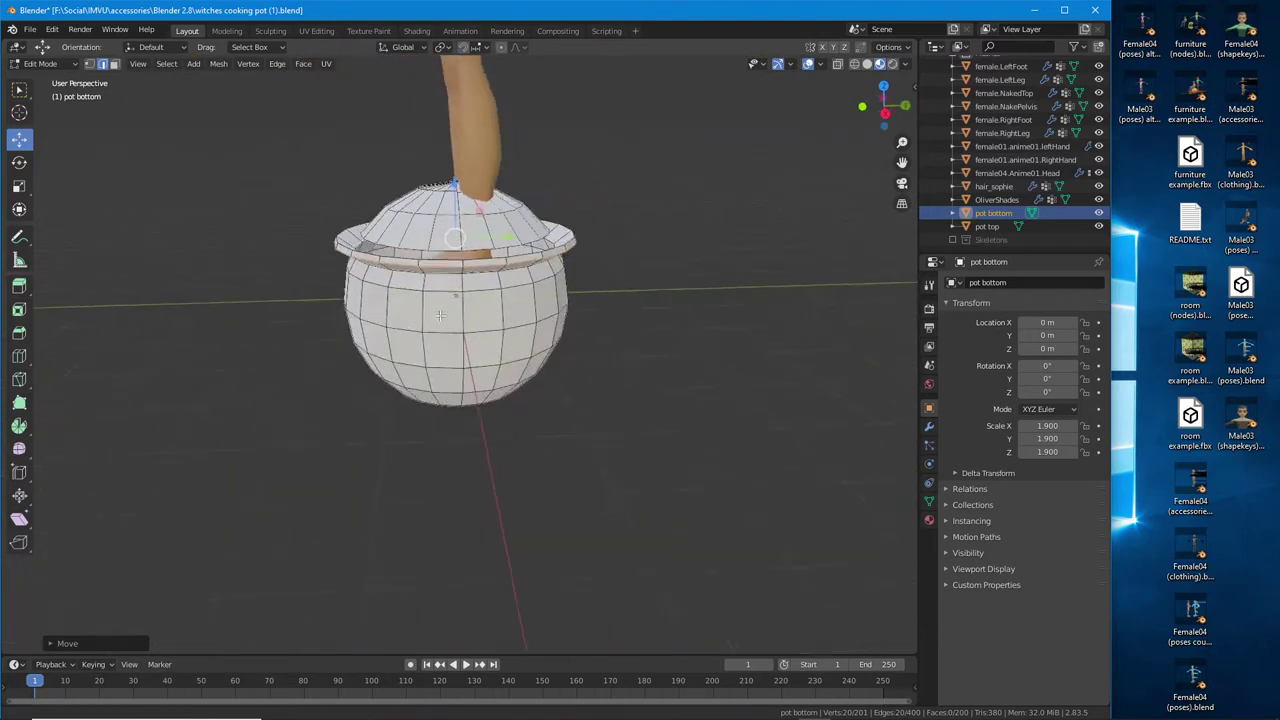
scroll(455, 325, "up", 3)
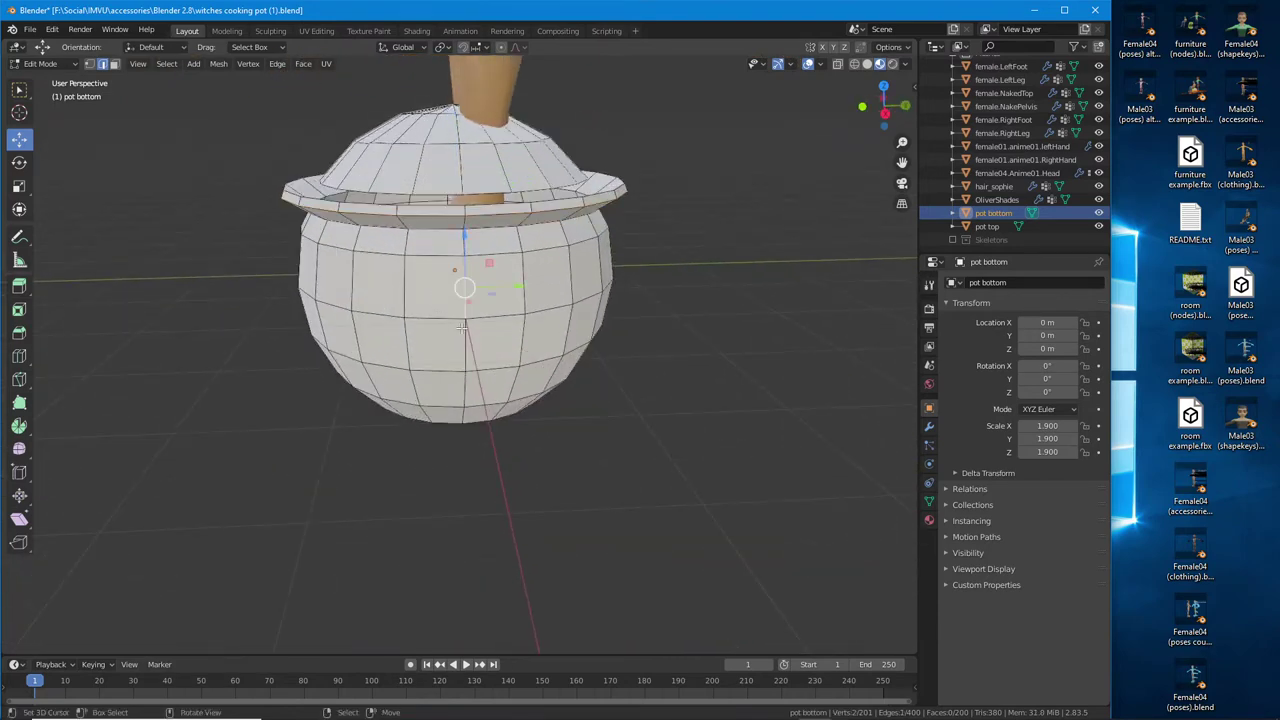
Select two adjacent side faces on the pot's front in Face mode and inset them inward
left_click(114, 63)
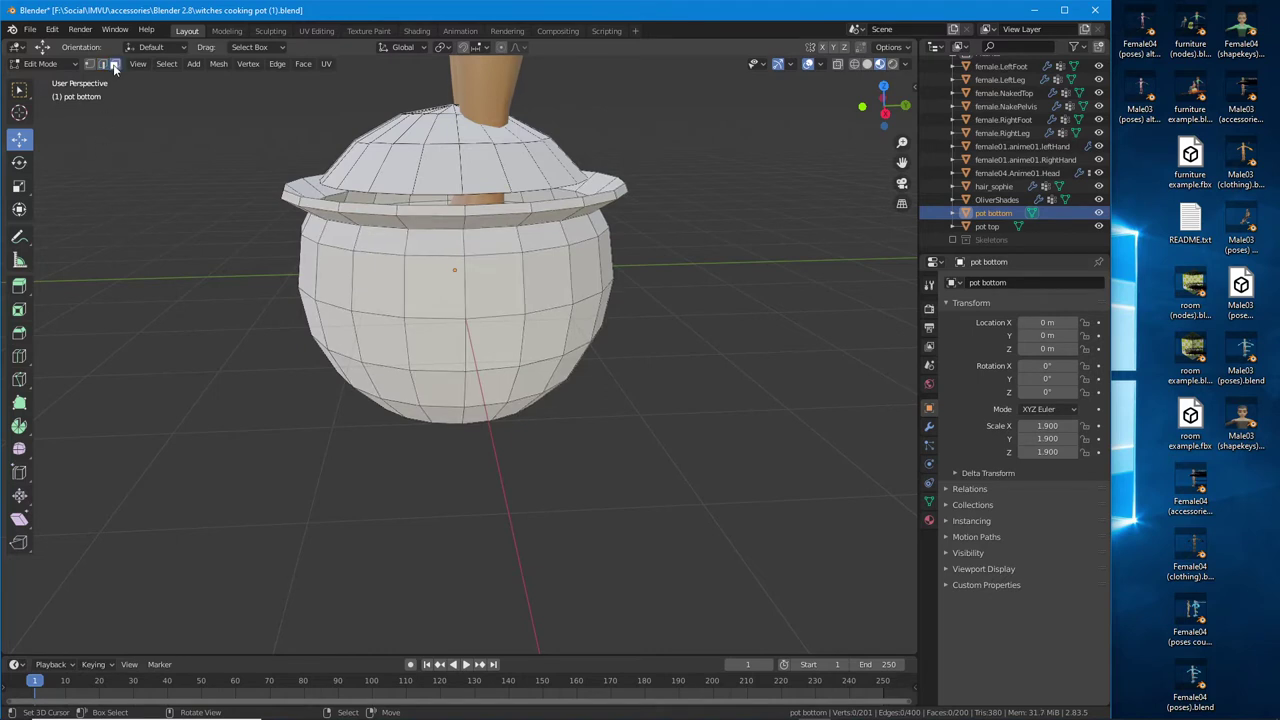
left_click(454, 283)
middle_click_drag(454, 288, 441, 381)
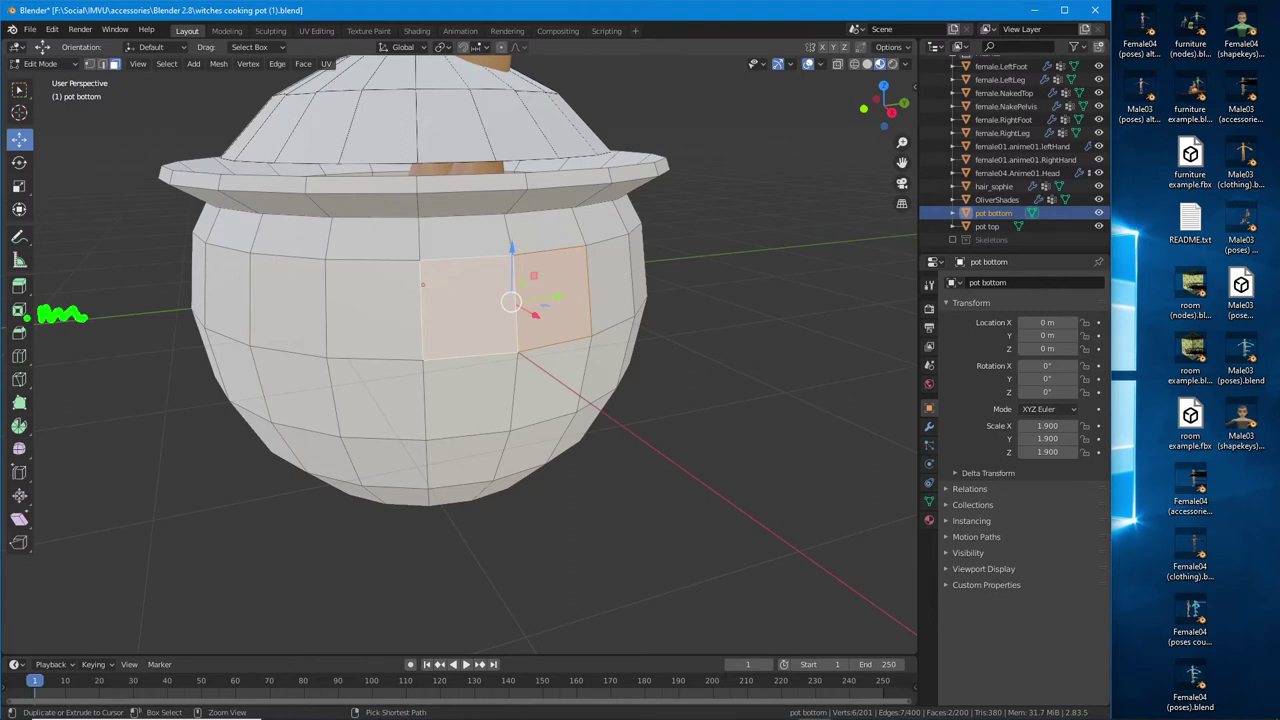
left_click_drag(10, 324, 14, 292)
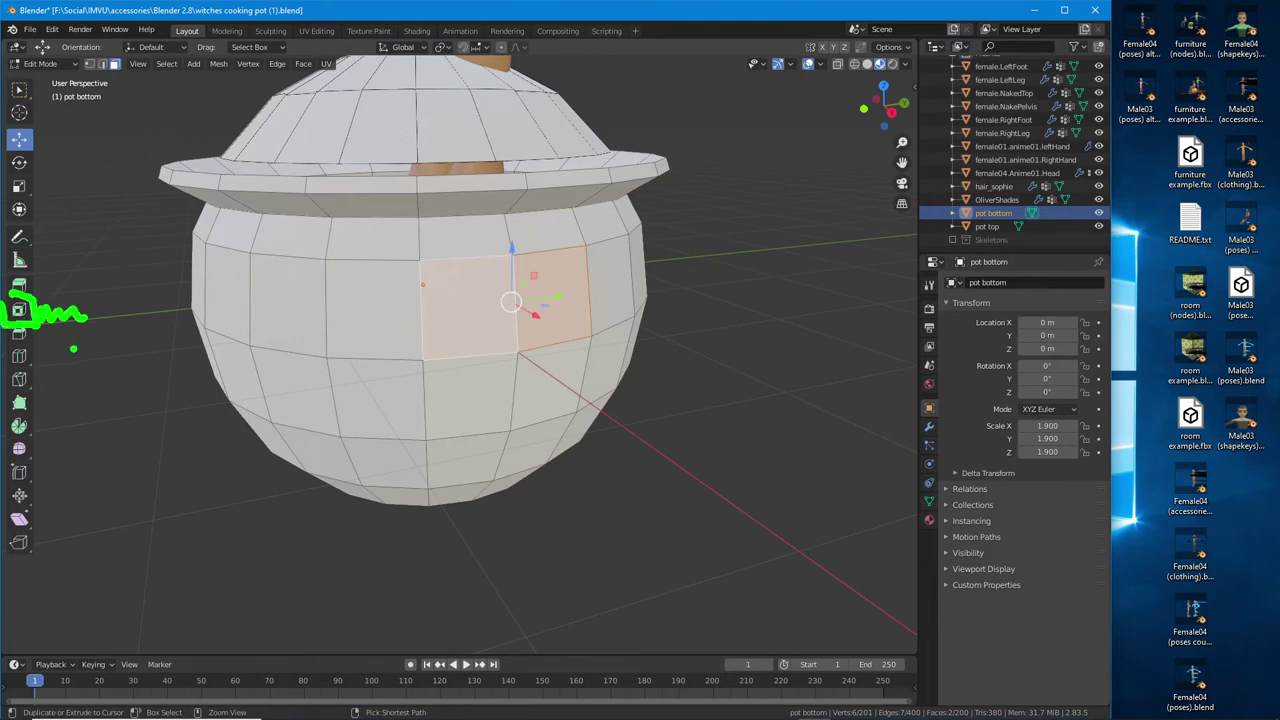
left_click(19, 310)
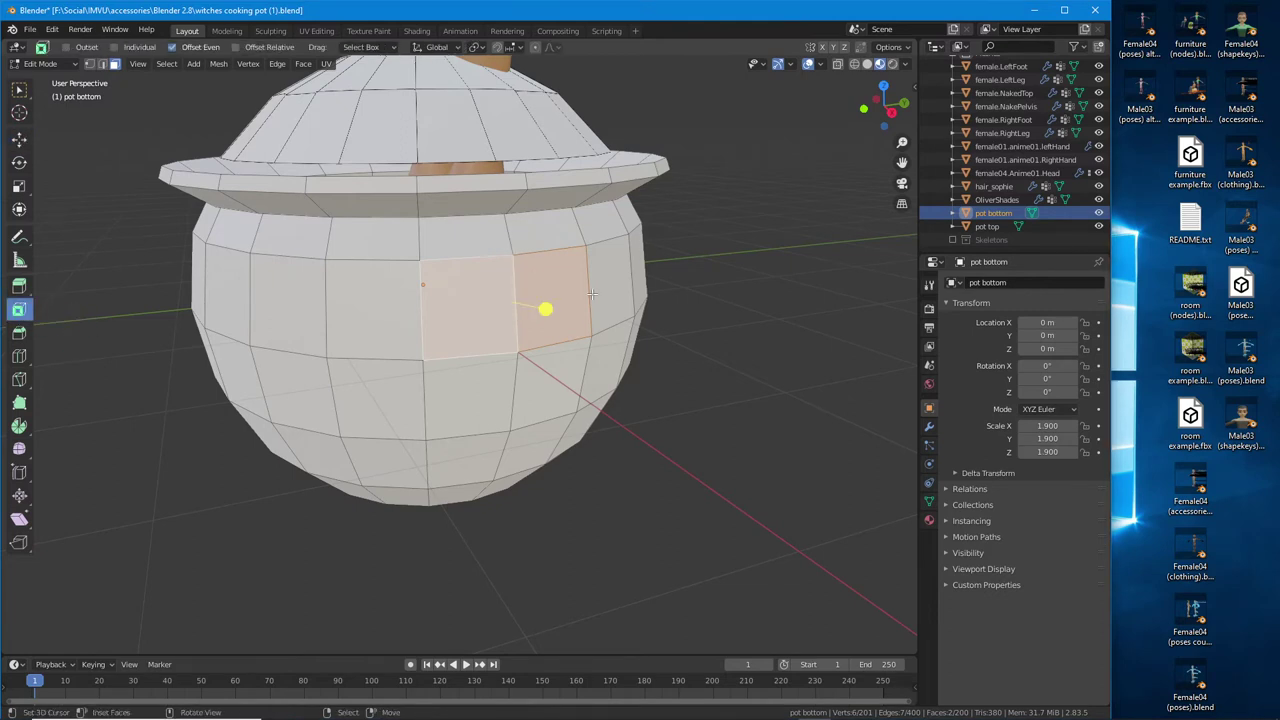
scroll(592, 293, "up", 2)
middle_click_drag(585, 300, 606, 339)
scroll(630, 334, "up", 3)
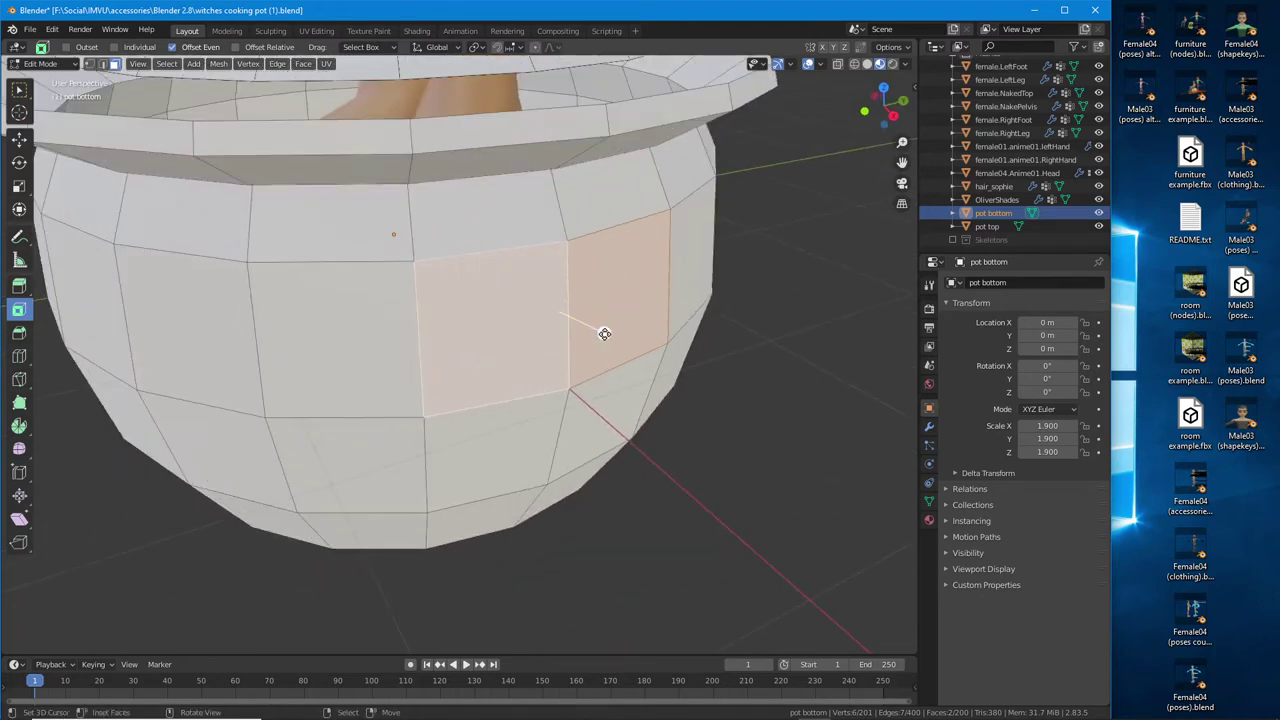
left_click_drag(604, 334, 587, 318)
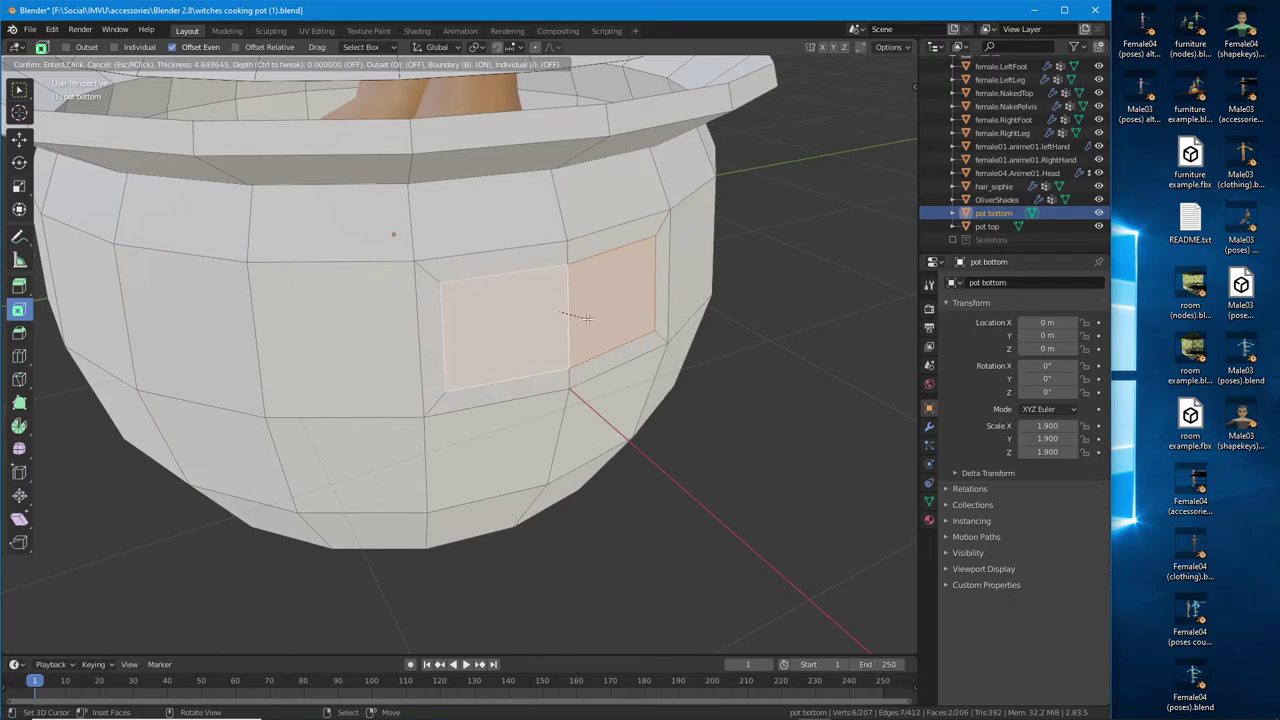
left_click(605, 334)
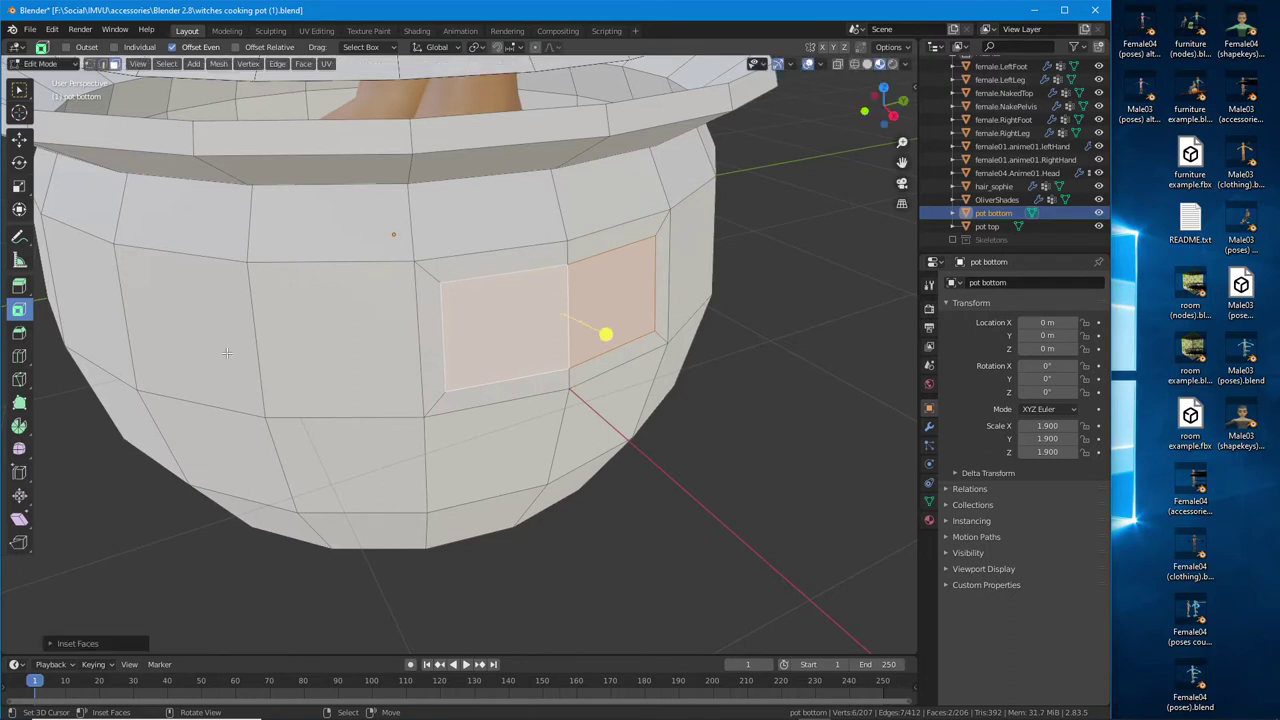
left_click(18, 186)
middle_click_drag(538, 342, 509, 321)
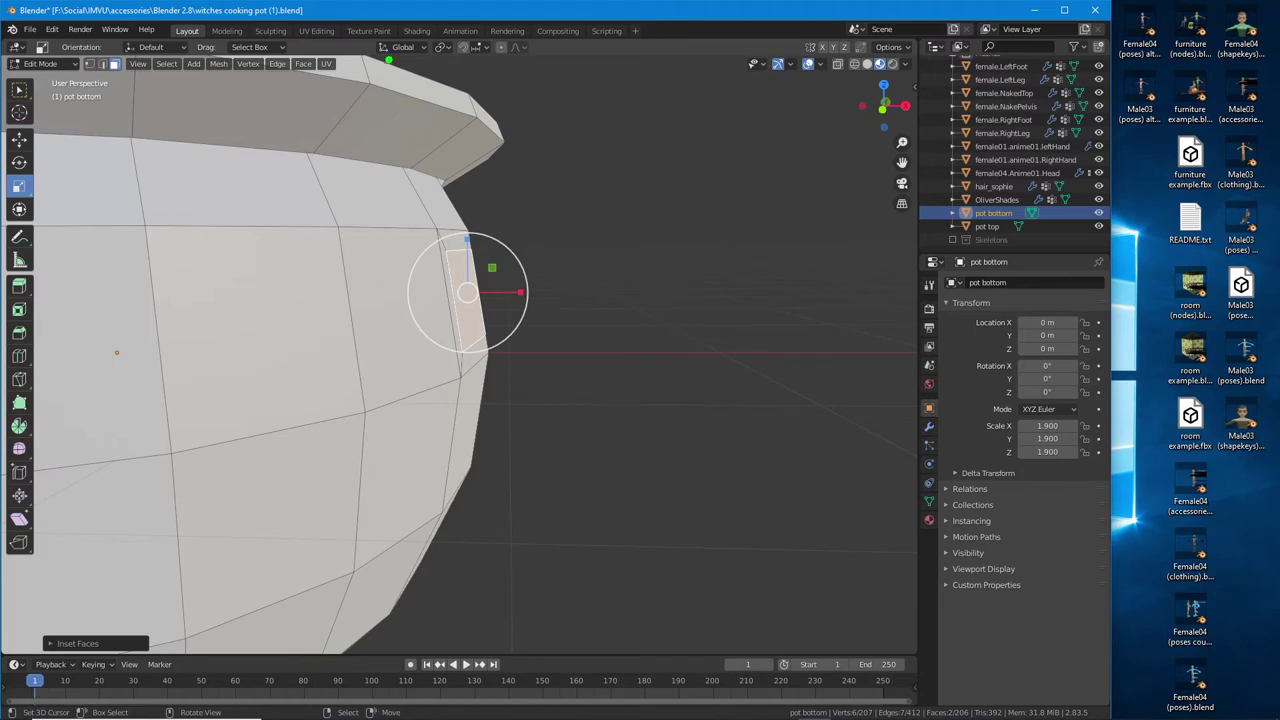
mouse_move(373, 61)
left_mouse_down()
mouse_move(436, 61)
mouse_move(431, 37)
mouse_move(373, 38)
left_mouse_up()
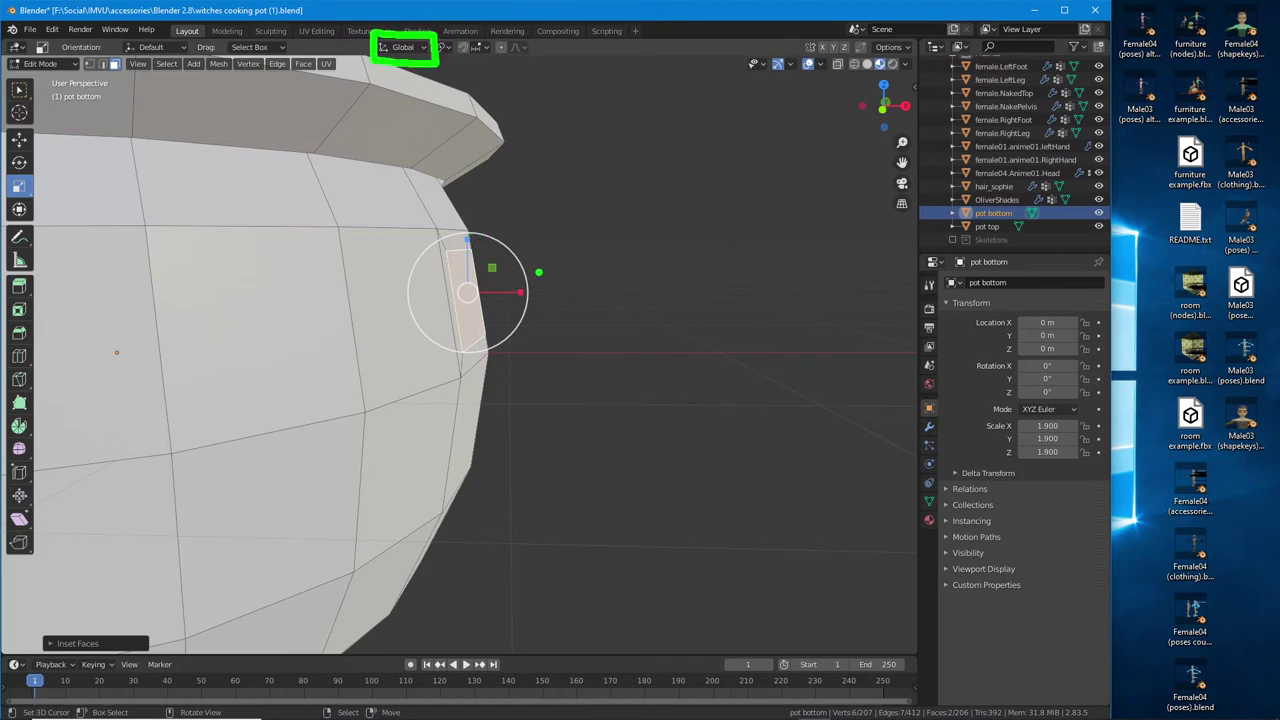
left_click_drag(502, 355, 688, 353)
left_click_drag(490, 151, 492, 352)
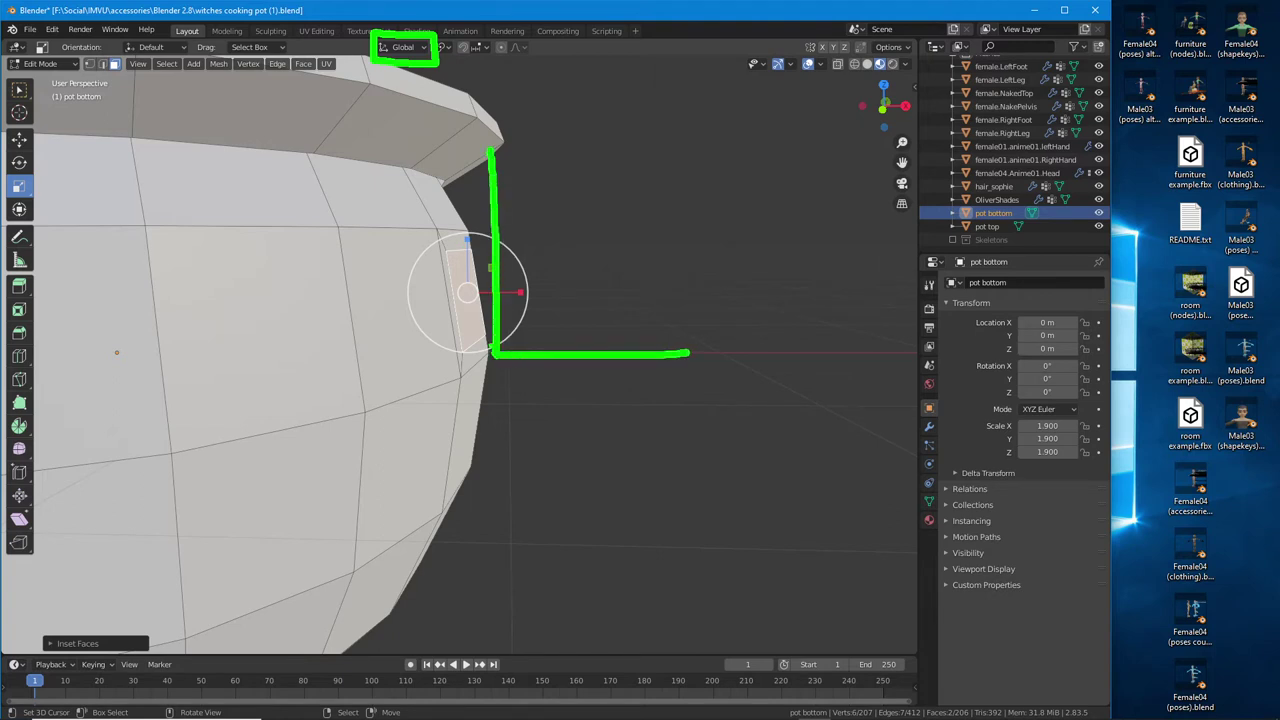
left_click_drag(477, 172, 515, 170)
left_click_drag(676, 330, 664, 377)
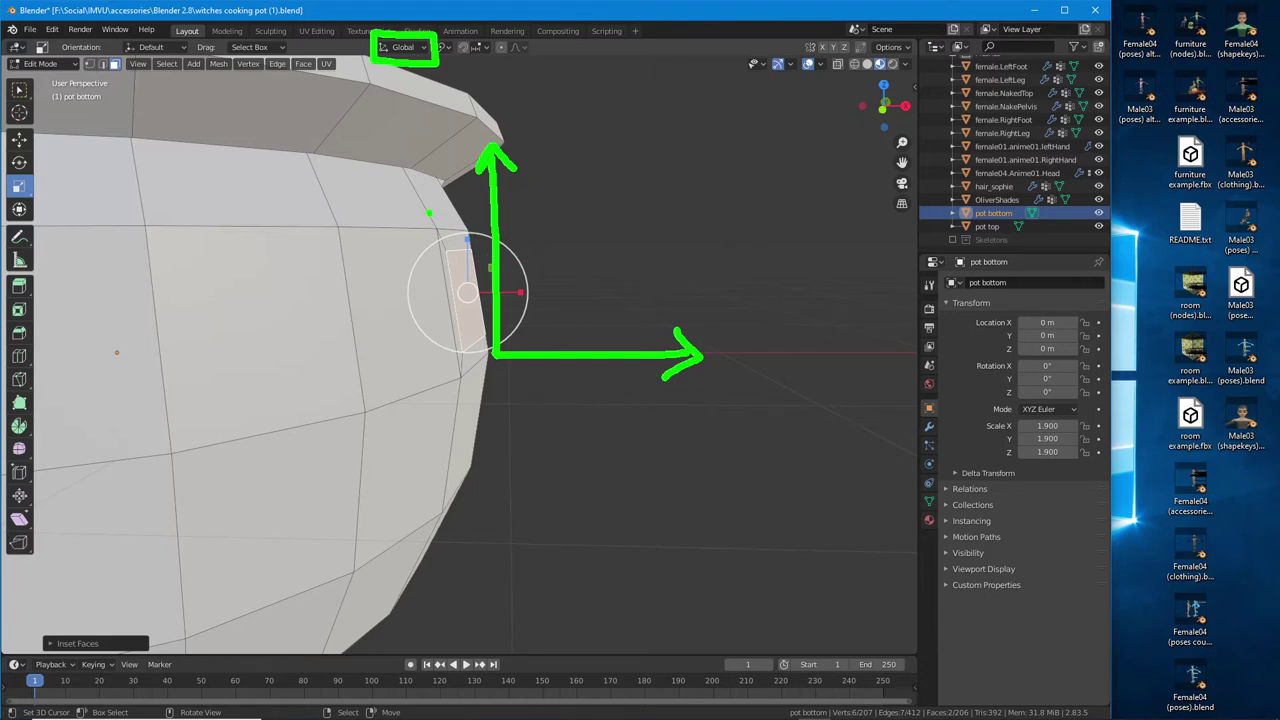
left_click_drag(424, 196, 490, 467)
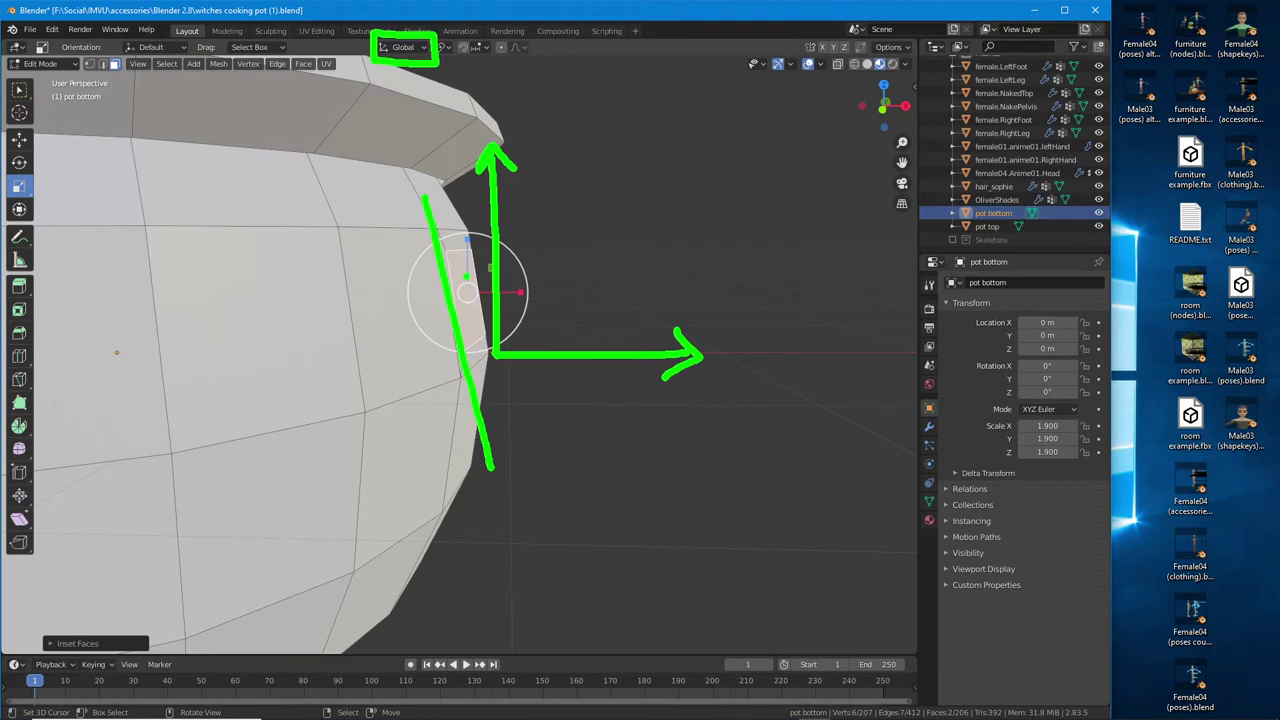
Set the Transform Orientation from Global to Normal and orbit around the selected faces
left_click(404, 48)
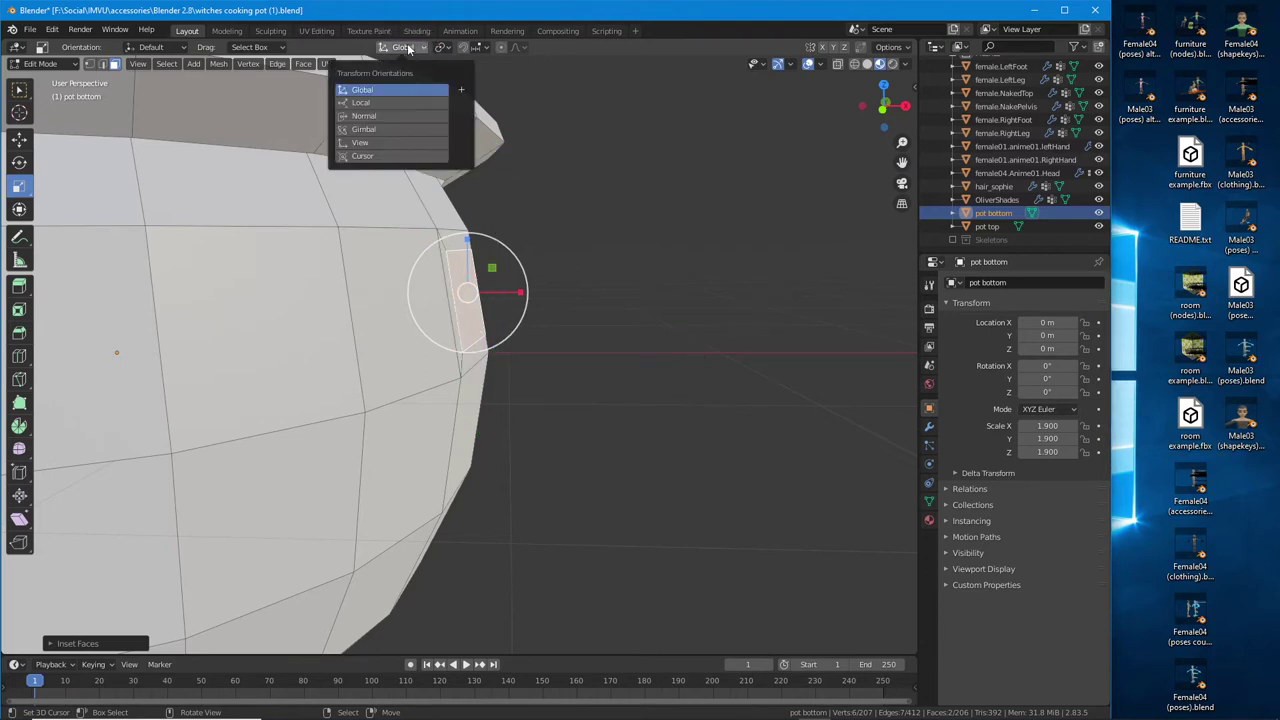
left_click(366, 103)
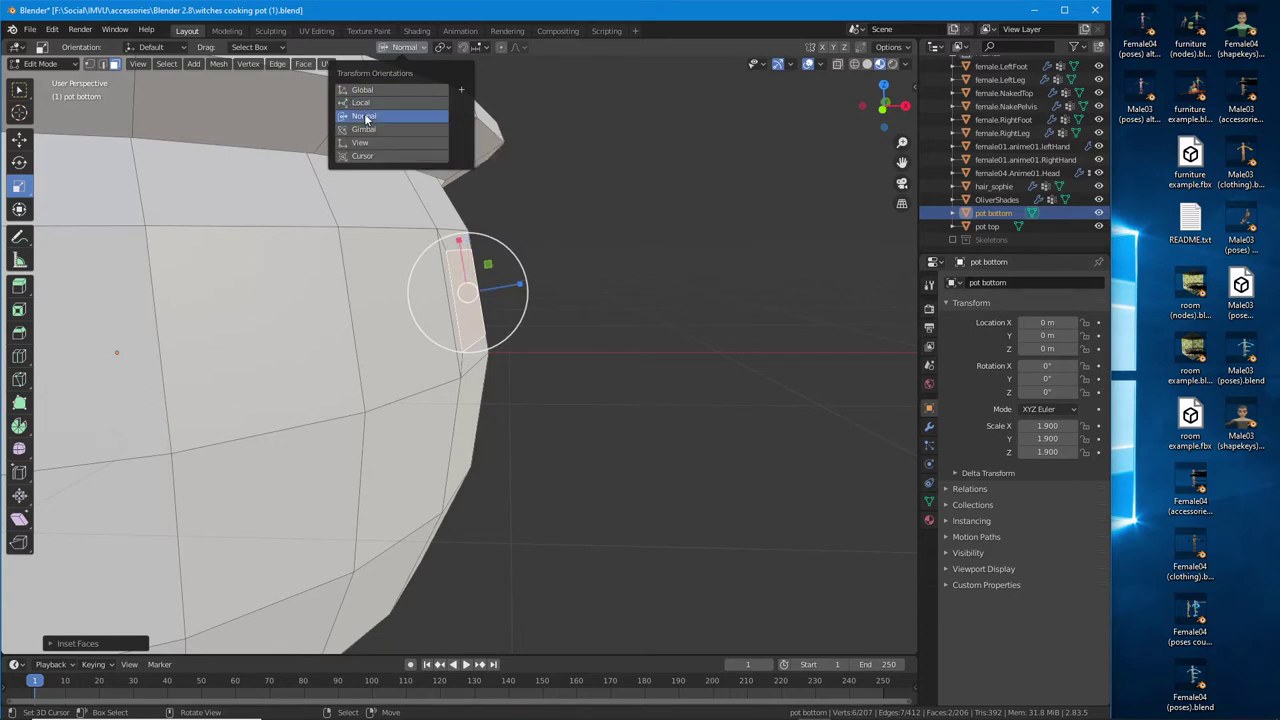
left_click(365, 116)
middle_click_drag(583, 348, 400, 342)
scroll(386, 341, "up", 2)
middle_click_drag(330, 341, 600, 340)
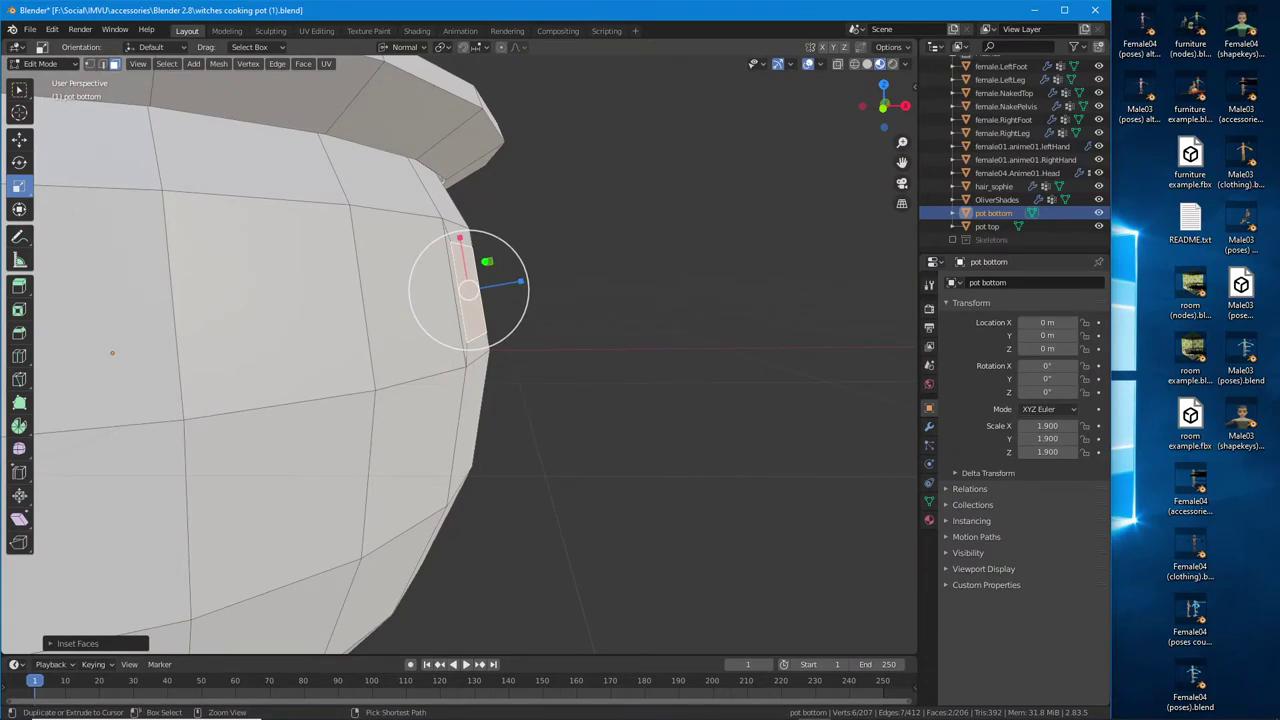
Sketch annotation guide lines and a normal-direction arrow on the pot's side, then clear them
mouse_move(471, 213)
left_mouse_down()
mouse_move(527, 416)
mouse_move(465, 238)
mouse_move(506, 236)
mouse_move(549, 419)
left_mouse_up()
left_click_drag(470, 289, 636, 262)
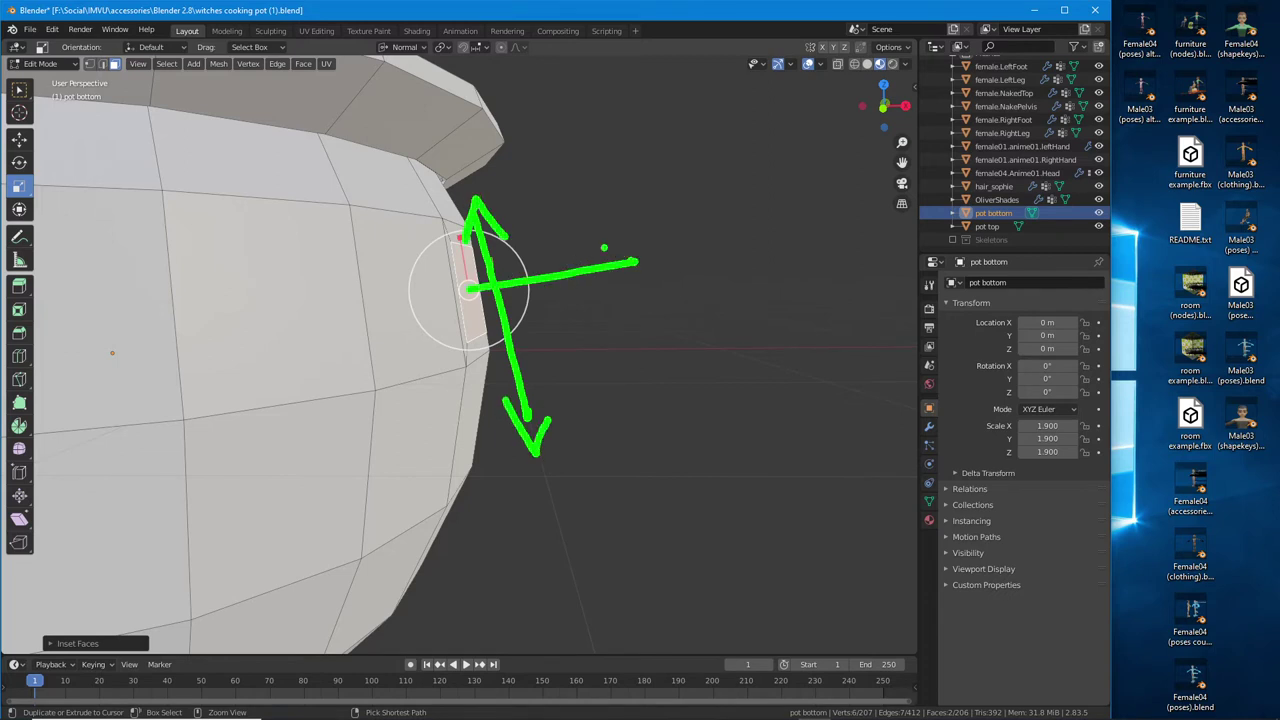
left_click_drag(562, 350, 816, 351)
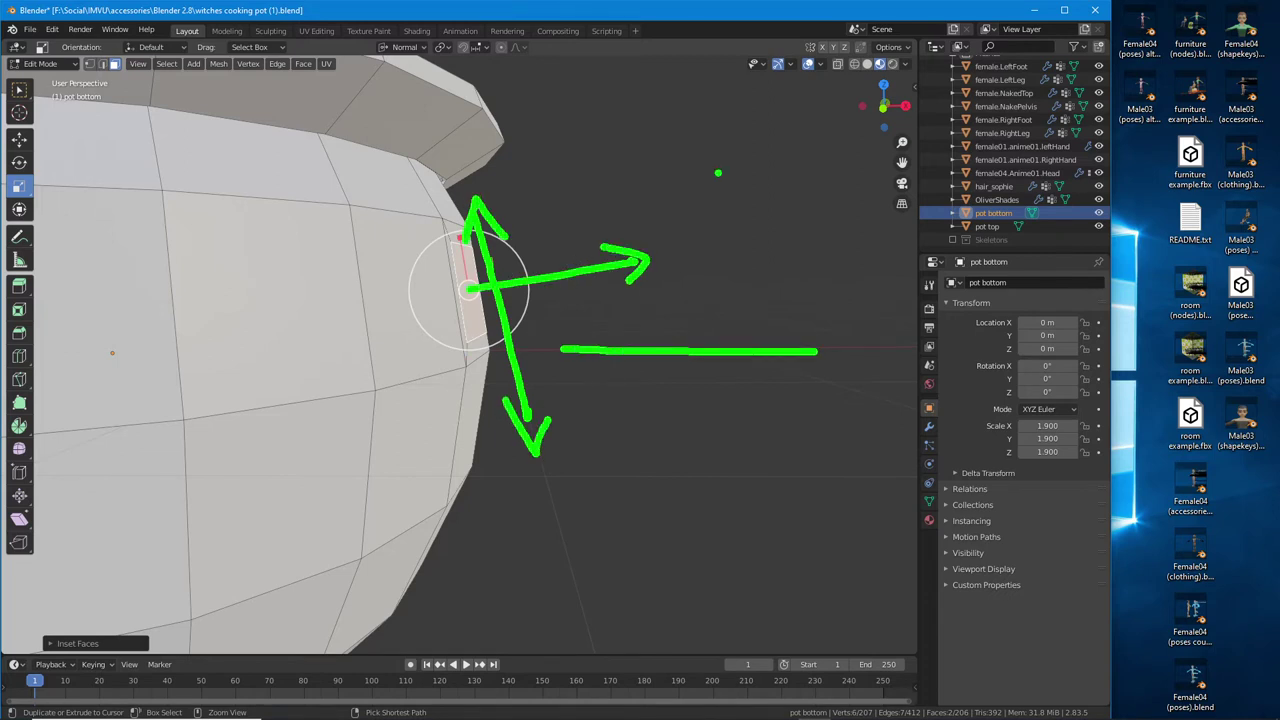
left_click_drag(710, 143, 710, 326)
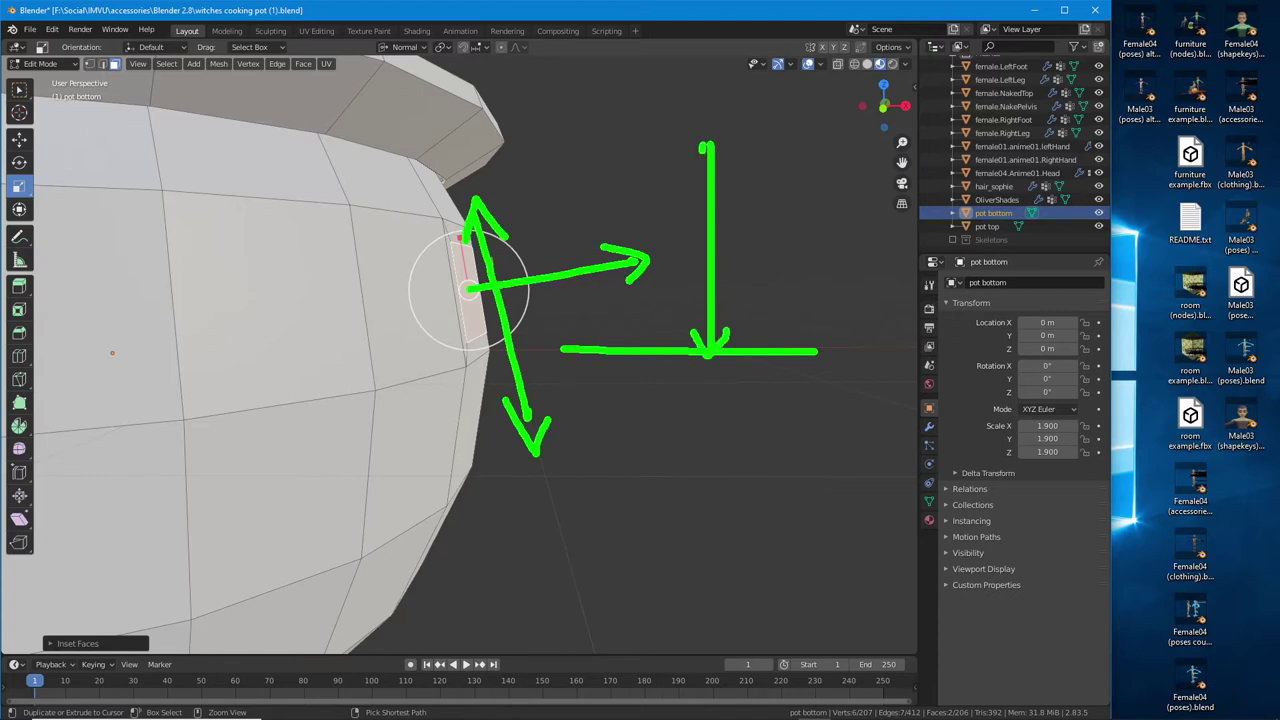
key("Escape")
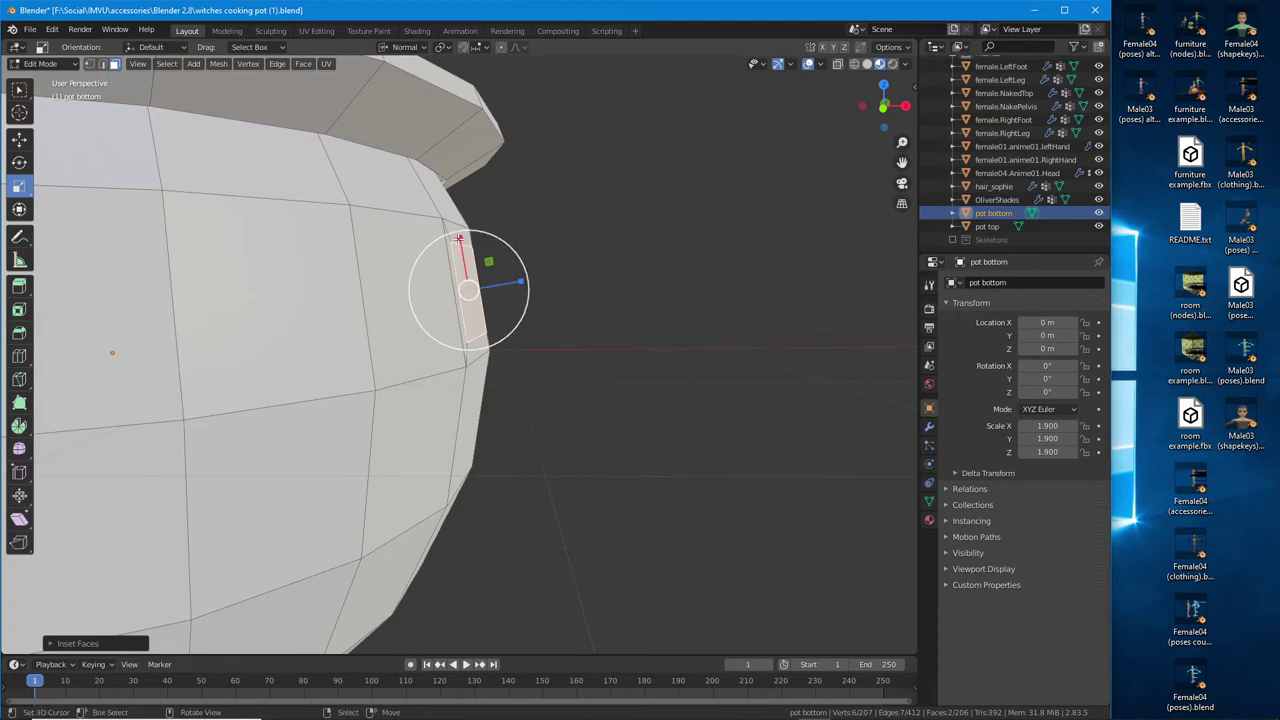
middle_click_drag(459, 239, 420, 250)
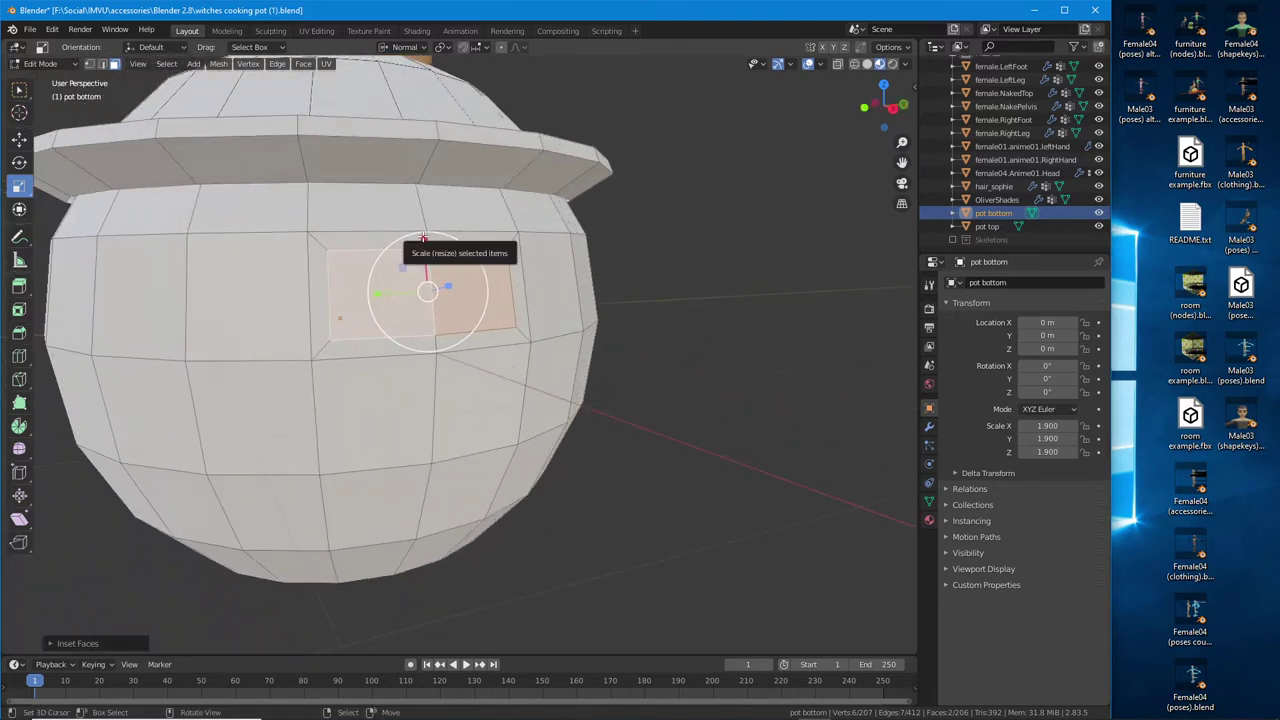
Squash the selected faces along their normal, then move them upward
left_click_drag(423, 240, 421, 270)
middle_click_drag(421, 270, 100, 203)
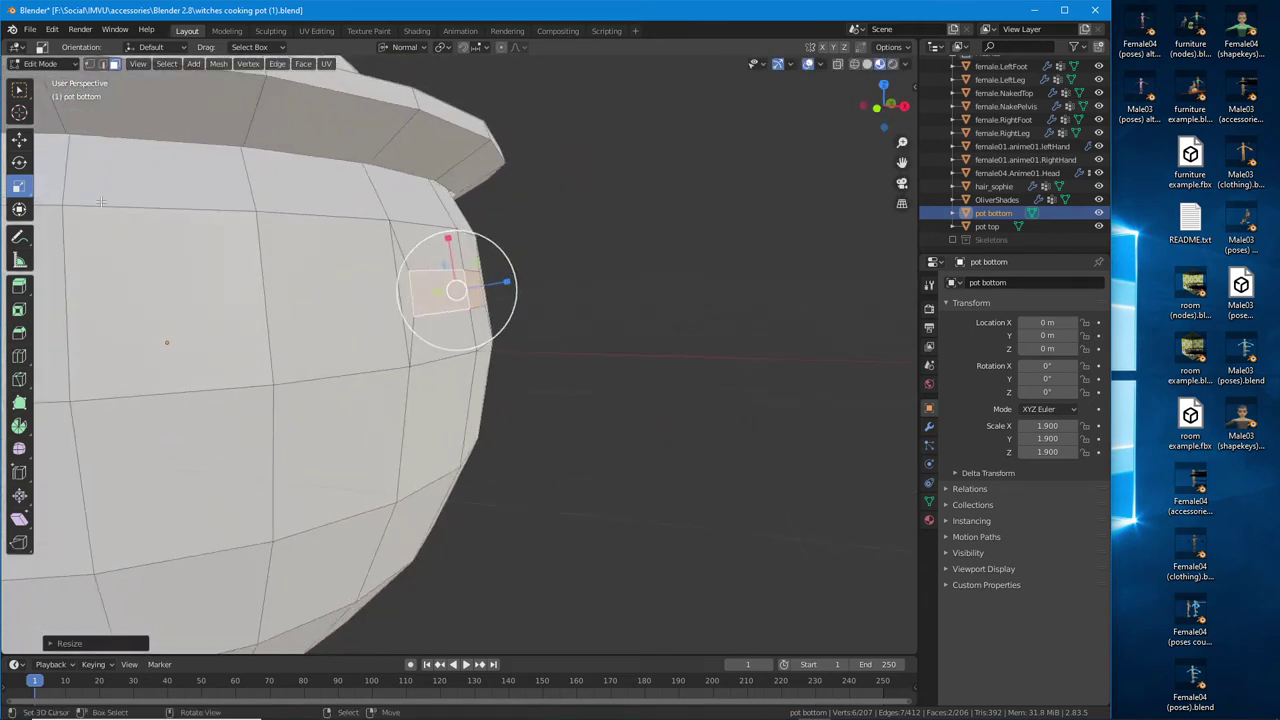
left_click(18, 141)
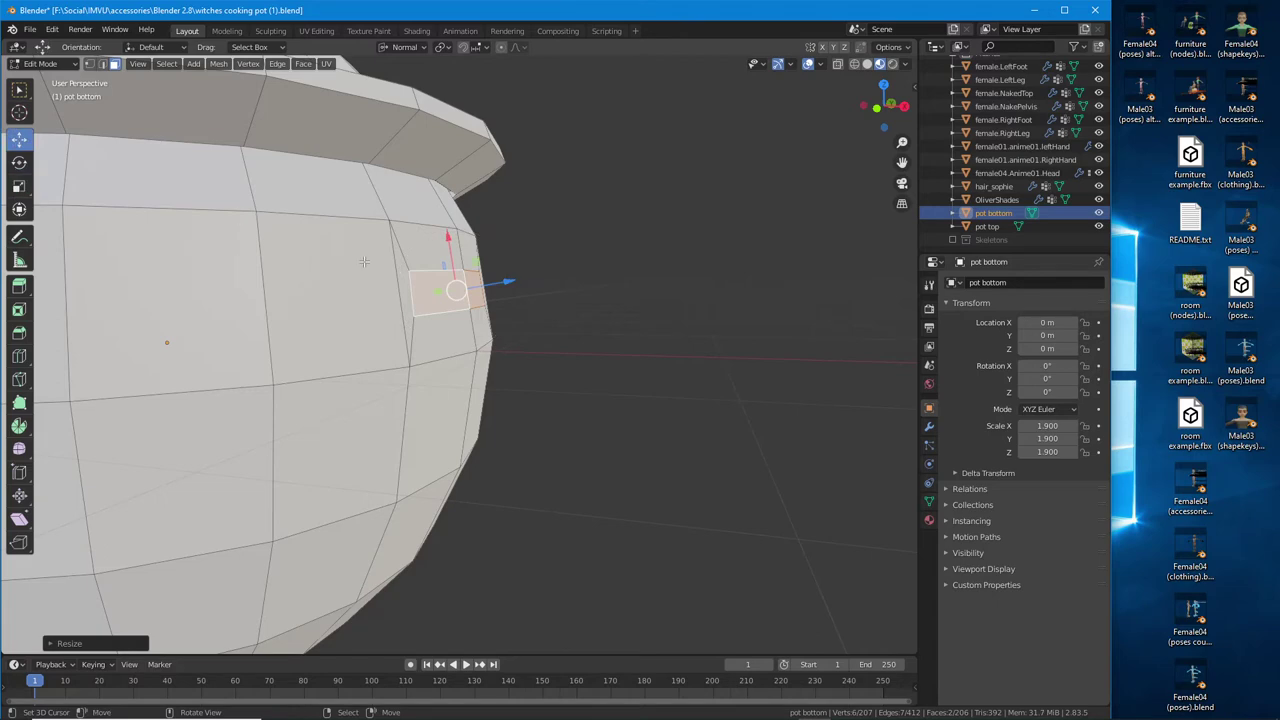
left_click_drag(445, 242, 443, 212)
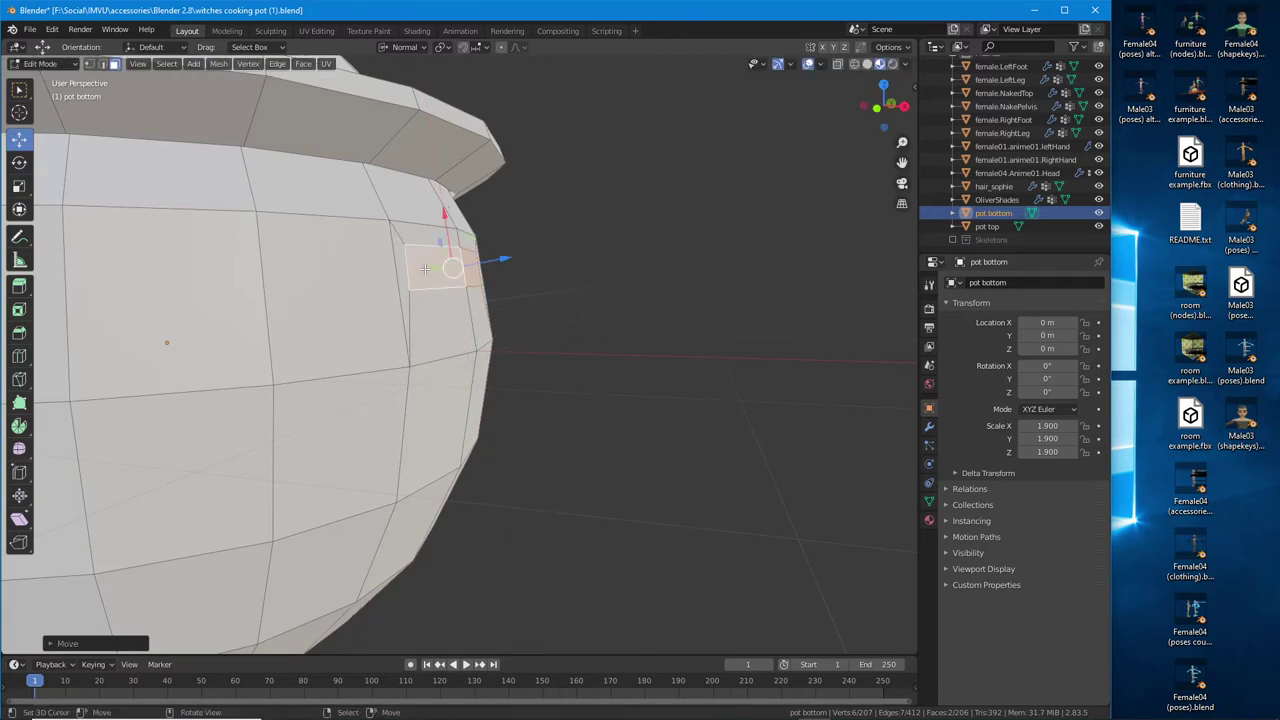
middle_click_drag(443, 212, 512, 322)
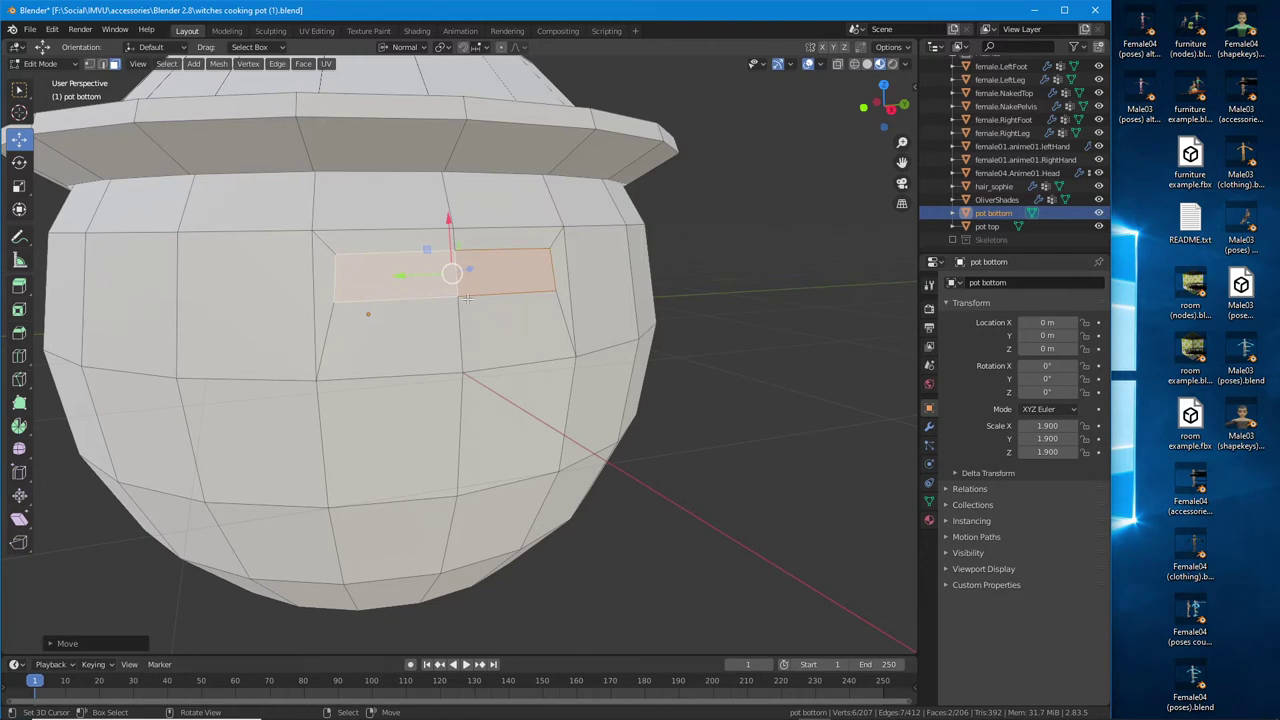
Add the neighbouring face, switch to edge mode and start extruding the strip outward
middle_click_drag(805, 335, 118, 137)
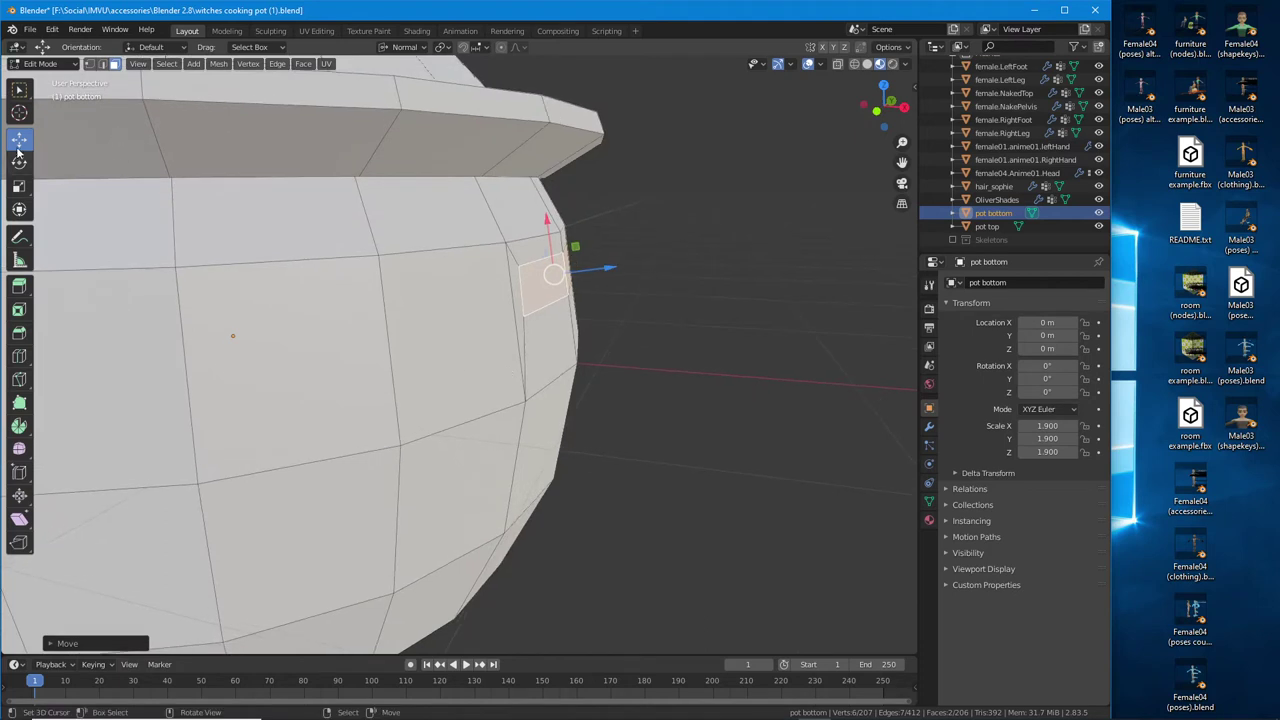
middle_click_drag(345, 248, 437, 290)
left_click(437, 290, "shift")
scroll(439, 292, "up", 1)
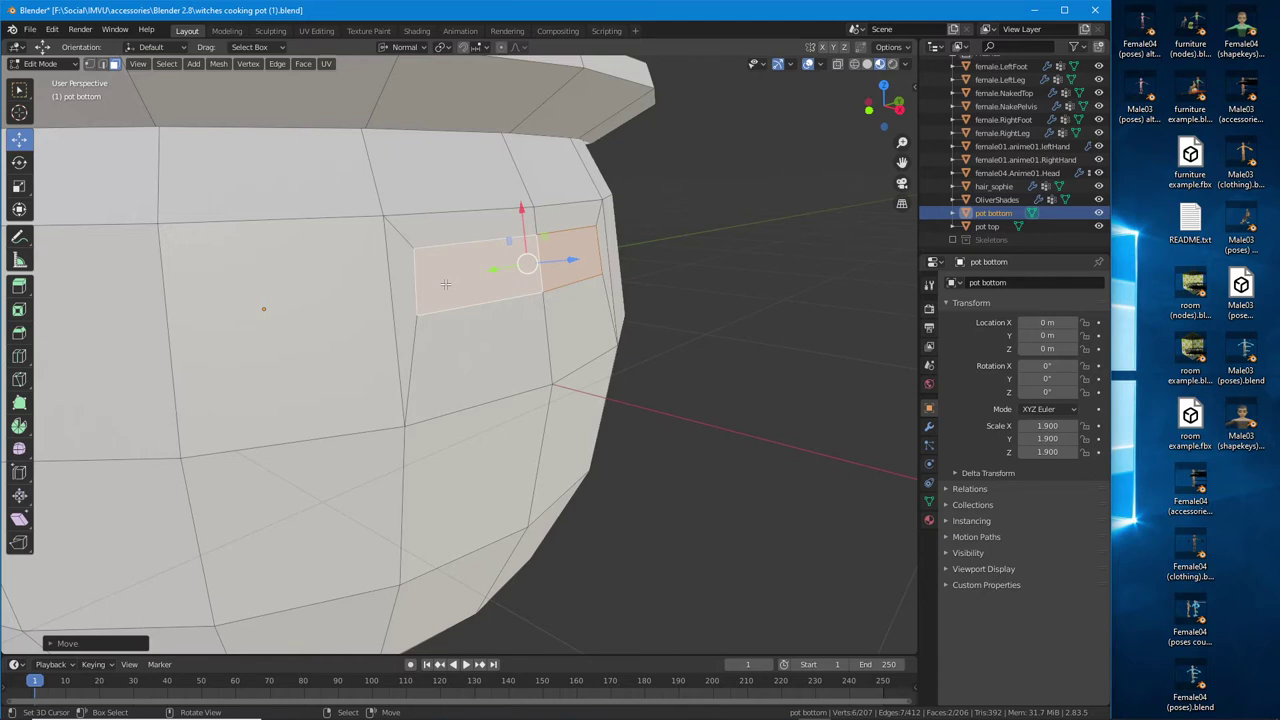
middle_click_drag(391, 244, 553, 307)
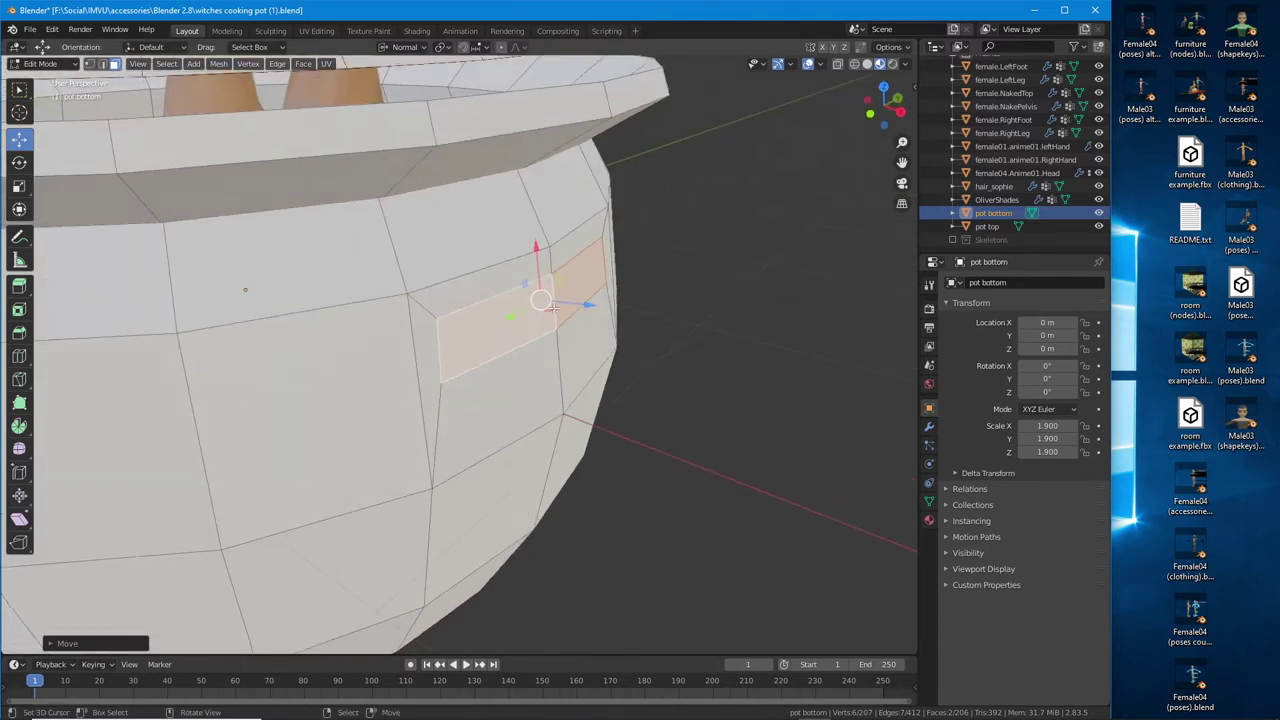
left_click(103, 64)
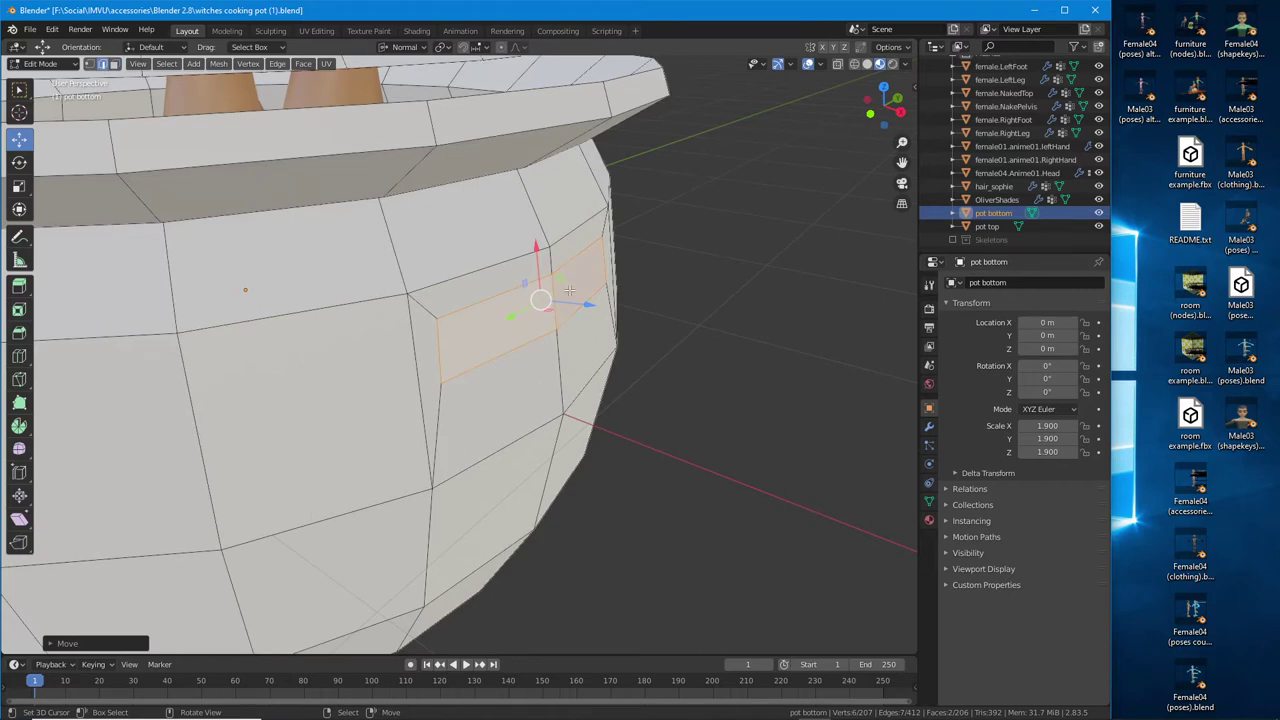
key("e")
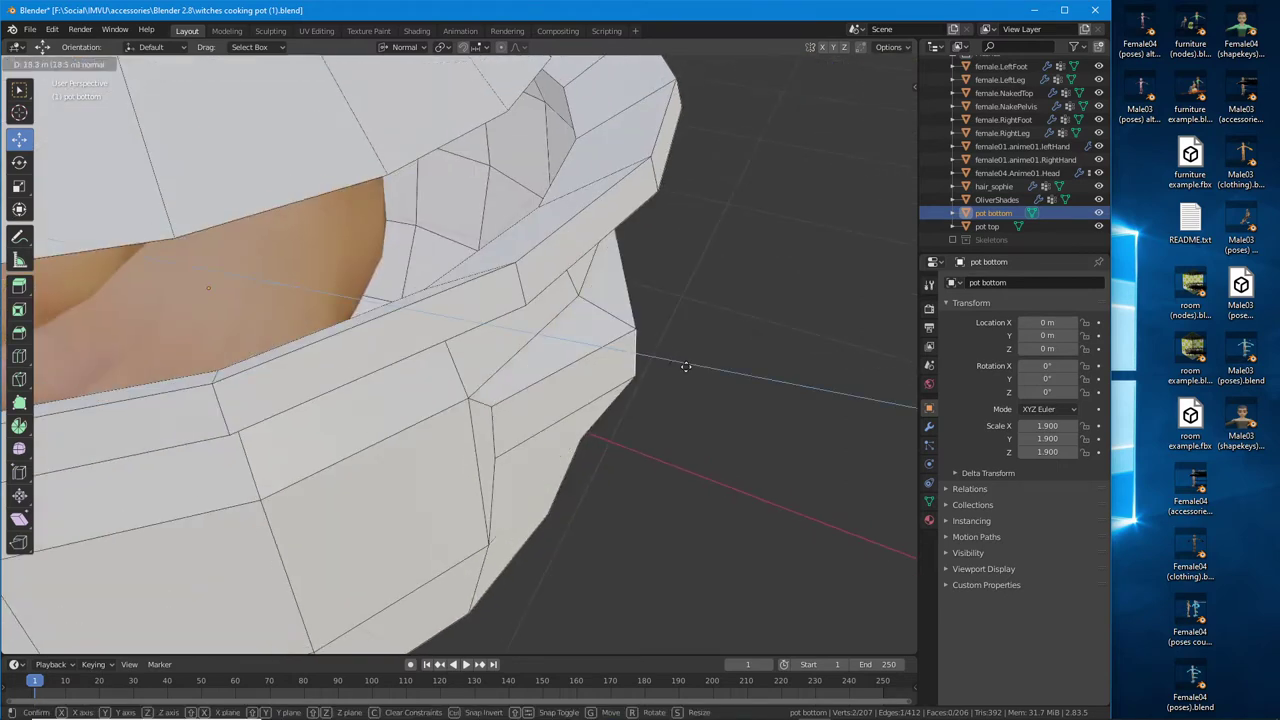
Confirm the strip's outward extrusion from the pot's side
left_click(687, 367)
middle_click_drag(687, 367, 651, 323)
scroll(357, 325, "up", 3)
scroll(317, 333, "down", 3)
scroll(570, 330, "down", 2)
Select three edges of the lip and extrude them further outward
left_click(387, 289)
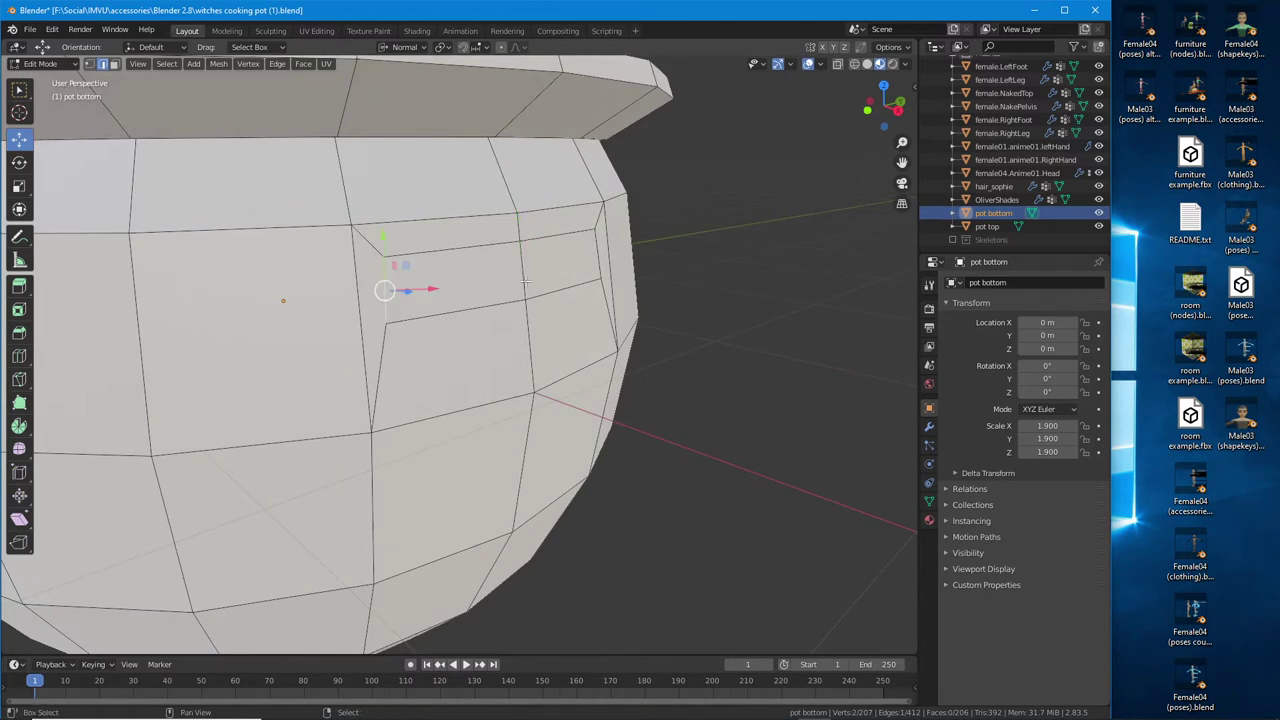
left_click(522, 284, "shift")
left_click(599, 257, "shift")
scroll(599, 257, "up", 2)
middle_click_drag(599, 257, 655, 251)
key("e")
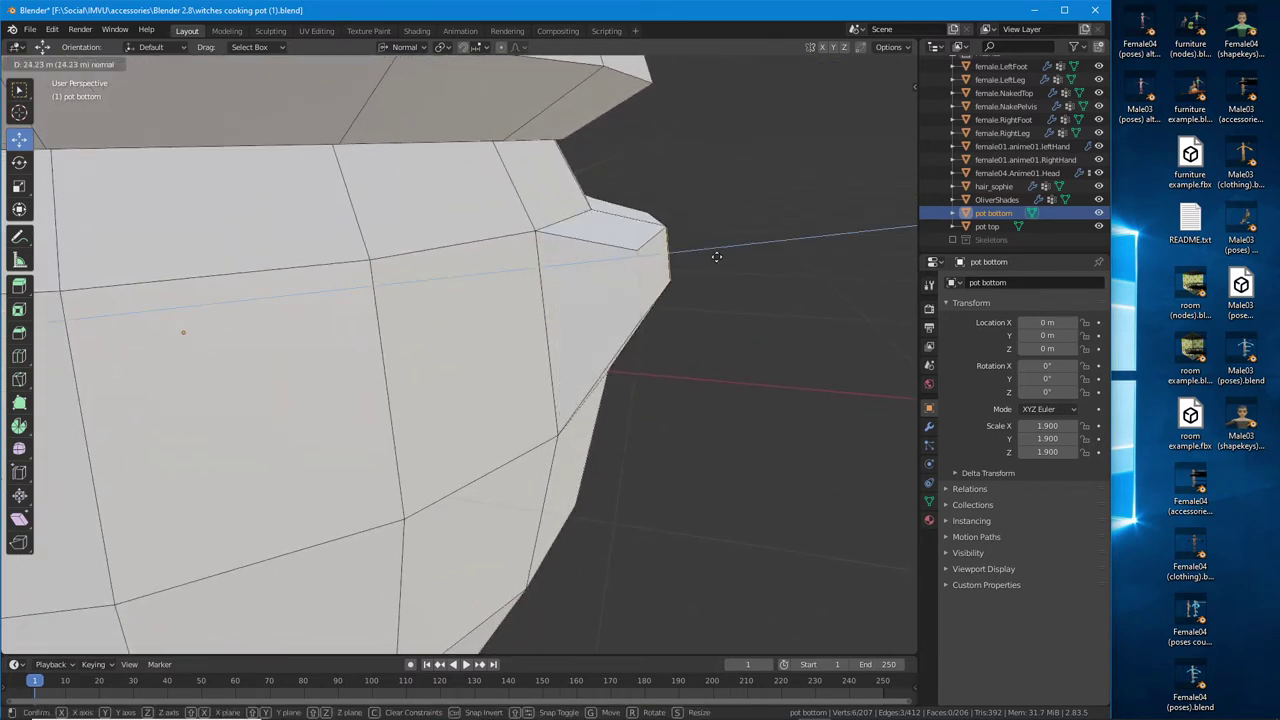
left_click(714, 280)
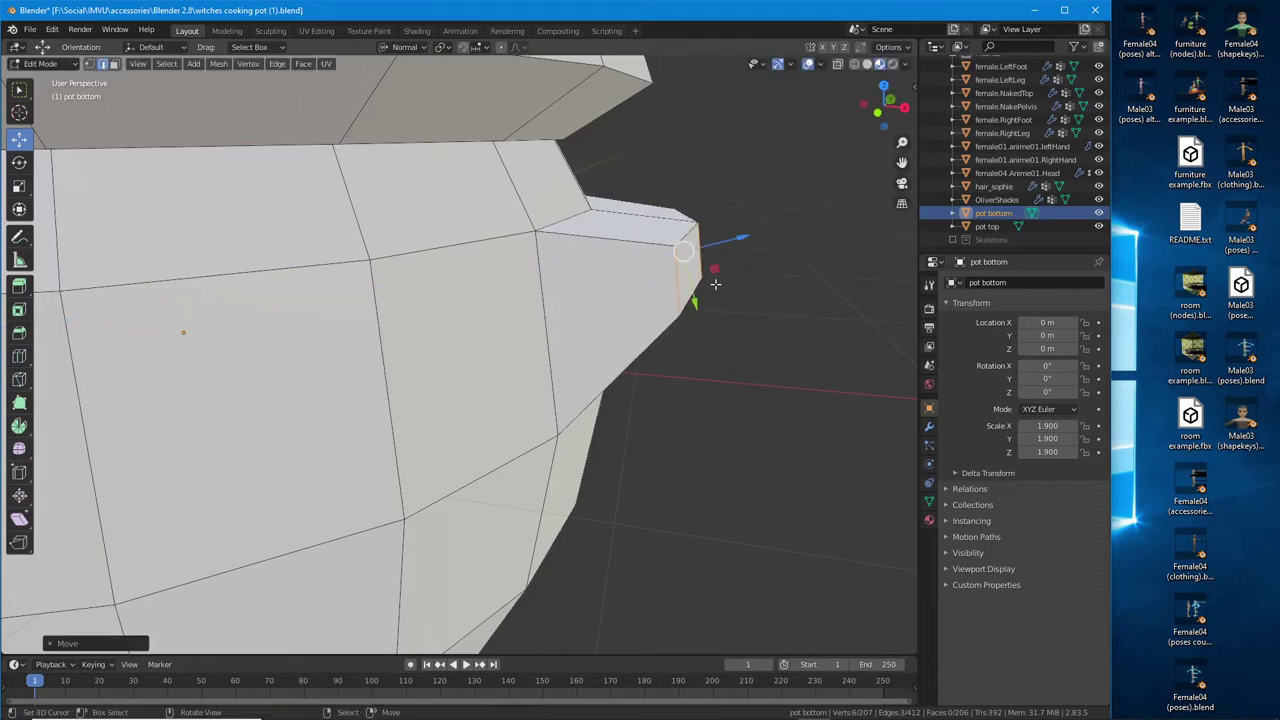
scroll(557, 391, "down", 4)
middle_click_drag(557, 391, 388, 366)
Select the lip's end edges and scale them down to 0.52
left_click(404, 352)
left_click(388, 366)
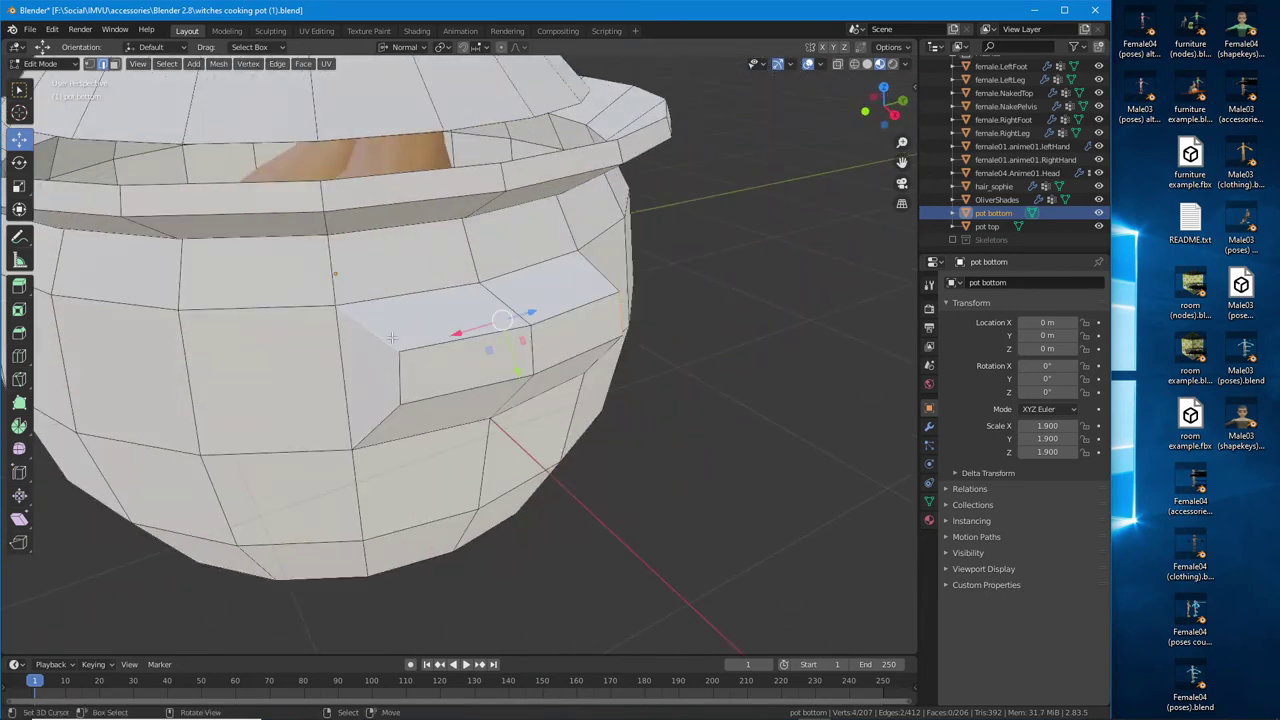
key("ctrl+z")
left_click(485, 385, "shift")
middle_click_drag(485, 385, 221, 295)
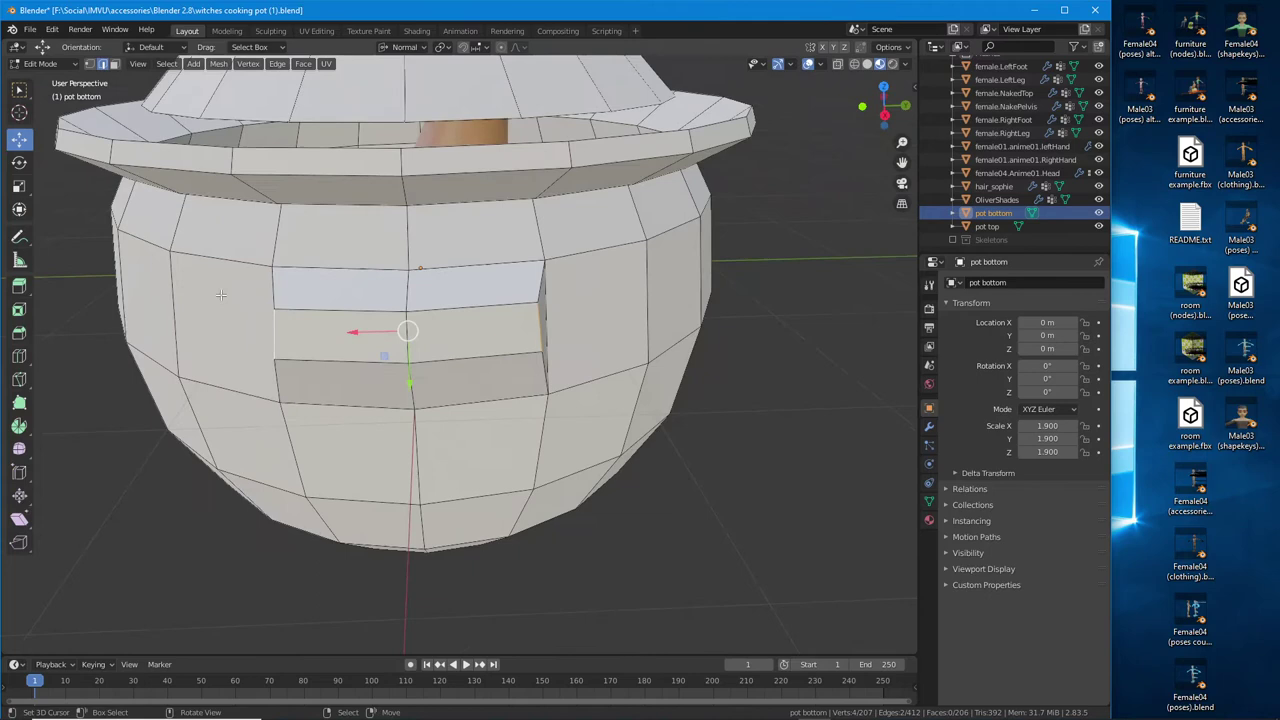
left_click(20, 187)
middle_click_drag(405, 372, 390, 390)
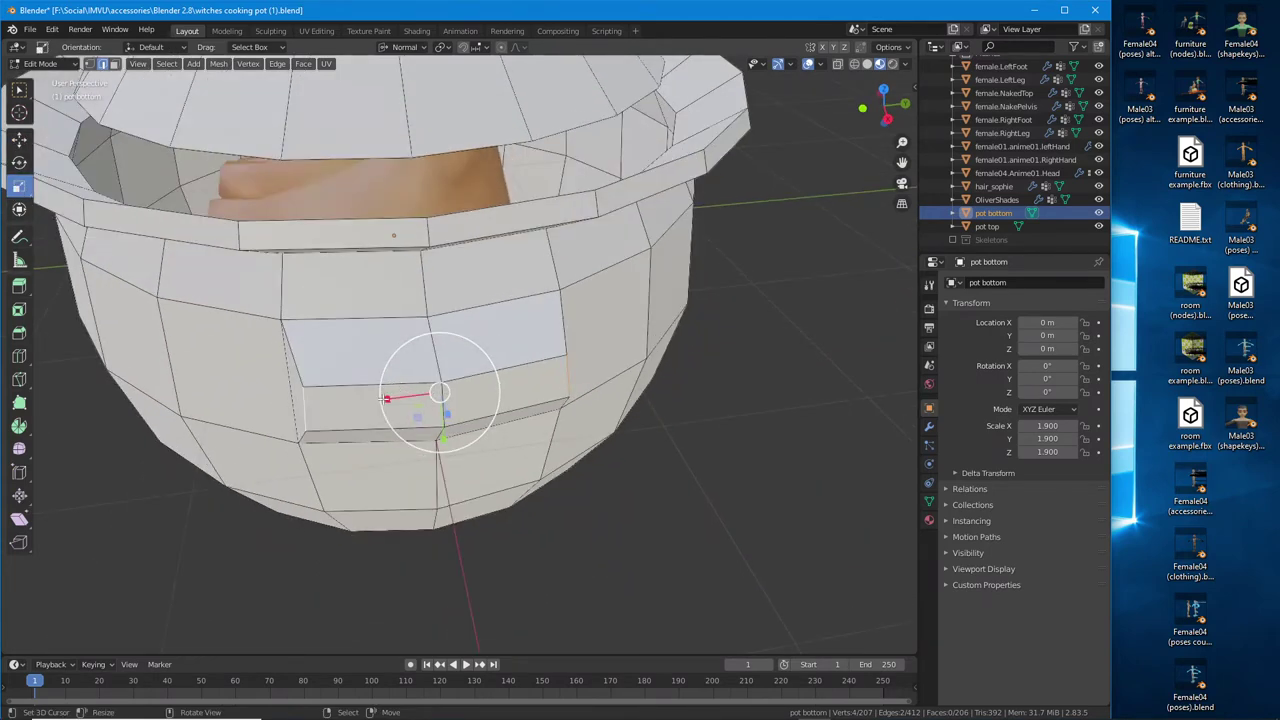
left_click_drag(385, 399, 417, 400)
middle_click_drag(417, 400, 483, 369)
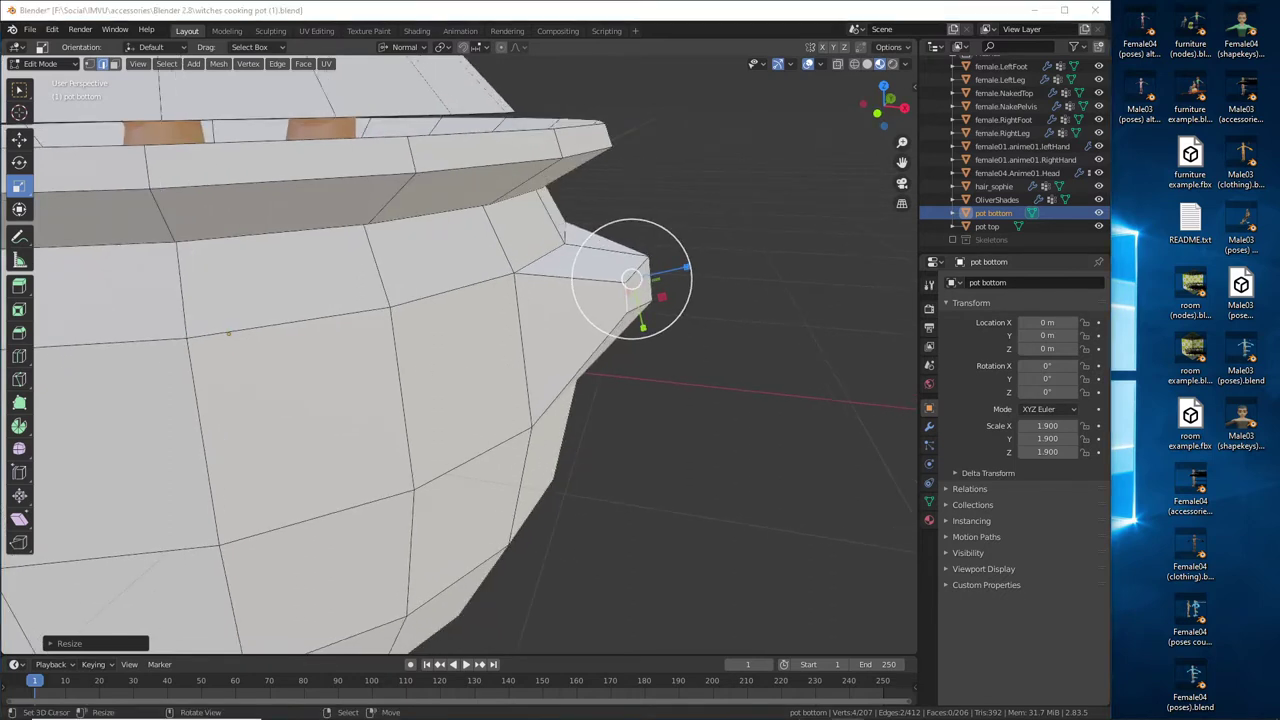
middle_click_drag(561, 285, 591, 274)
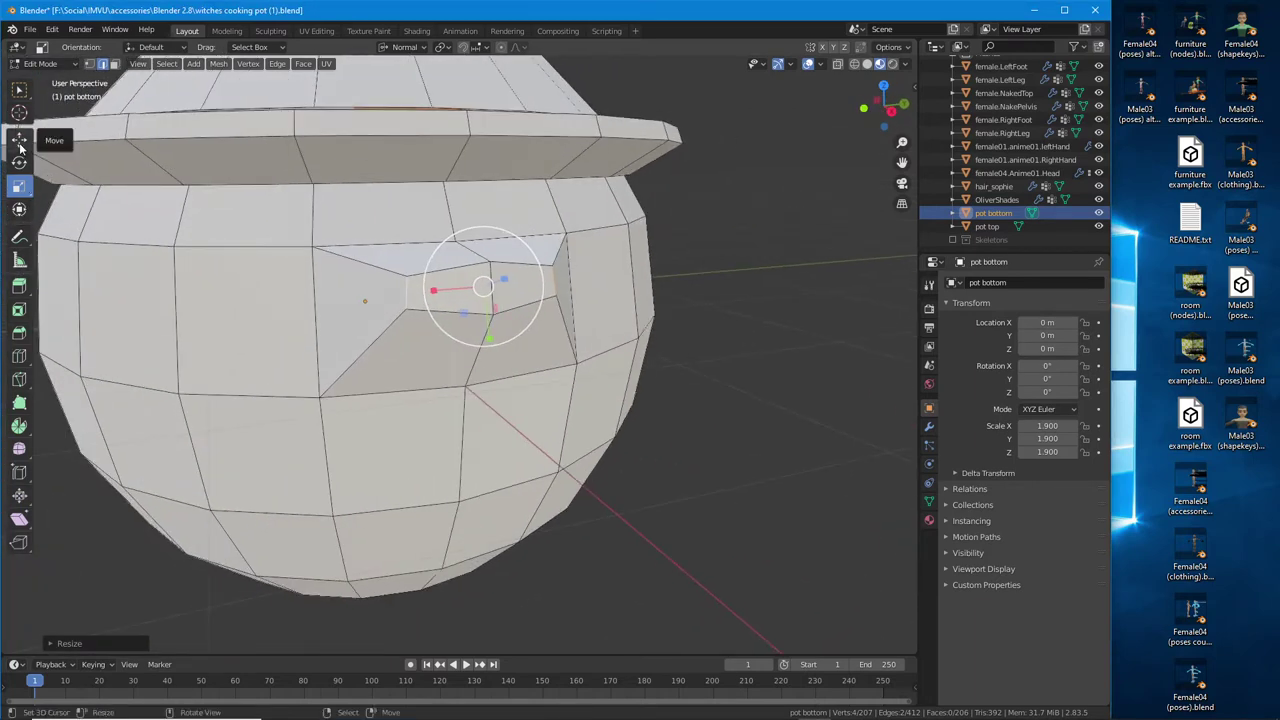
In vertex mode, select the two vertices at the spout's tip
left_click(19, 140)
left_click(89, 64)
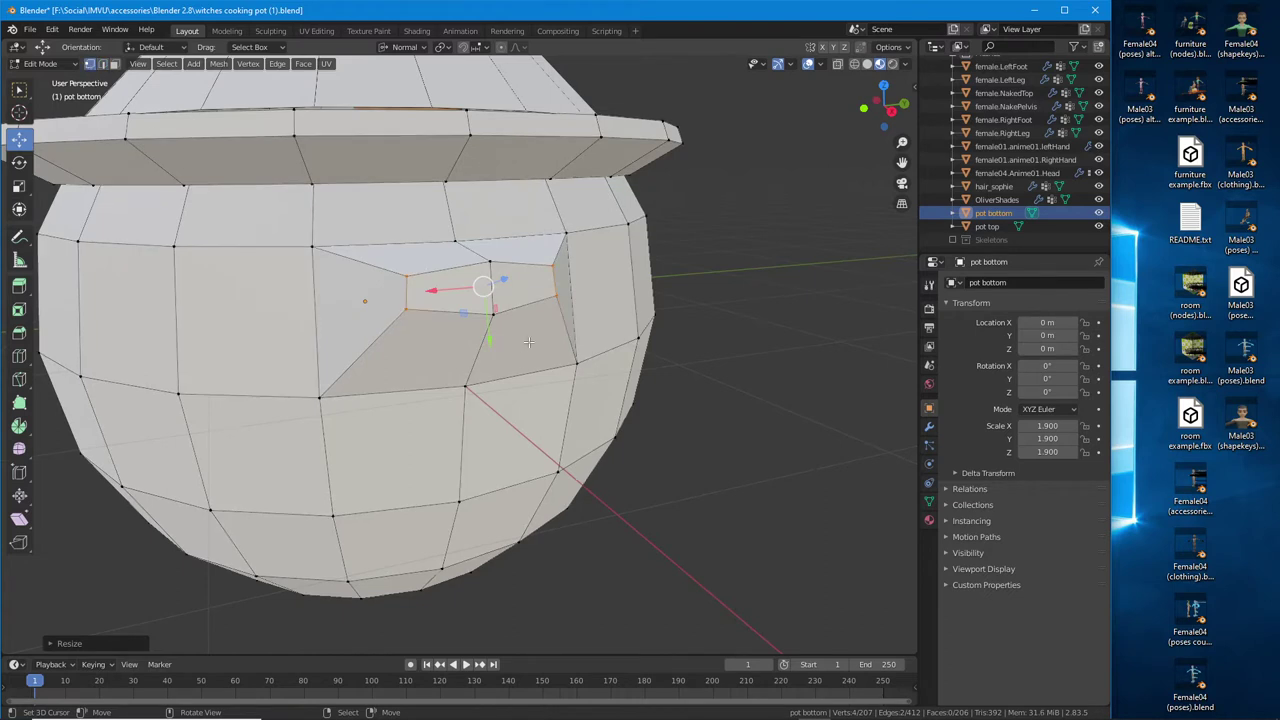
middle_click_drag(528, 342, 505, 338)
left_click(390, 267)
left_click(520, 258, "shift")
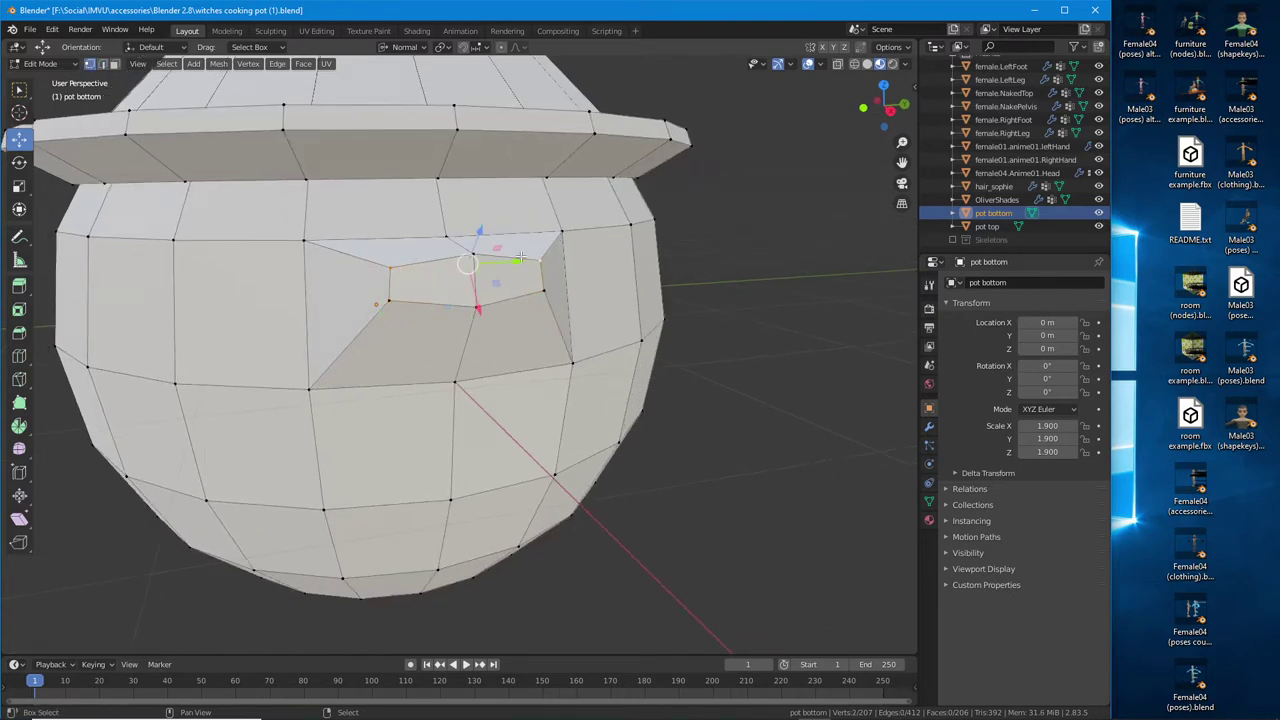
scroll(164, 210, "up", 3)
middle_click_drag(164, 210, 258, 240)
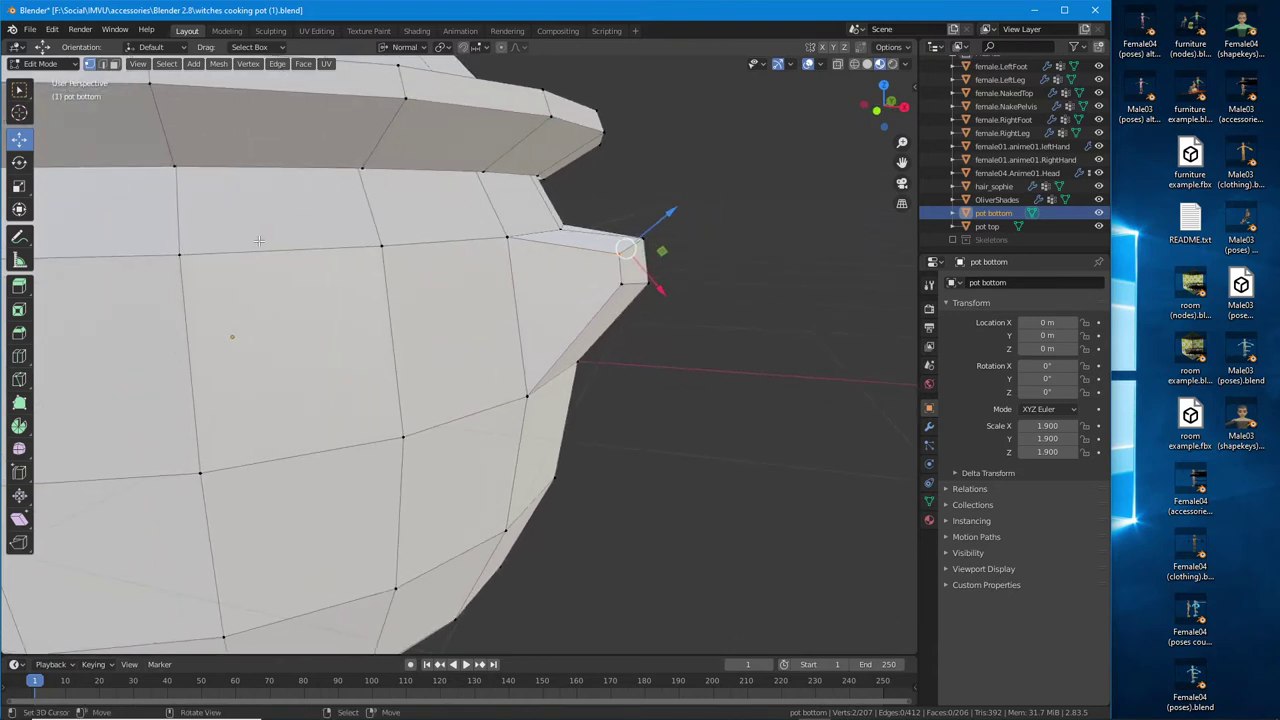
Switch the orientation to Global and move the tip vertices vertically along Z
left_click(412, 47)
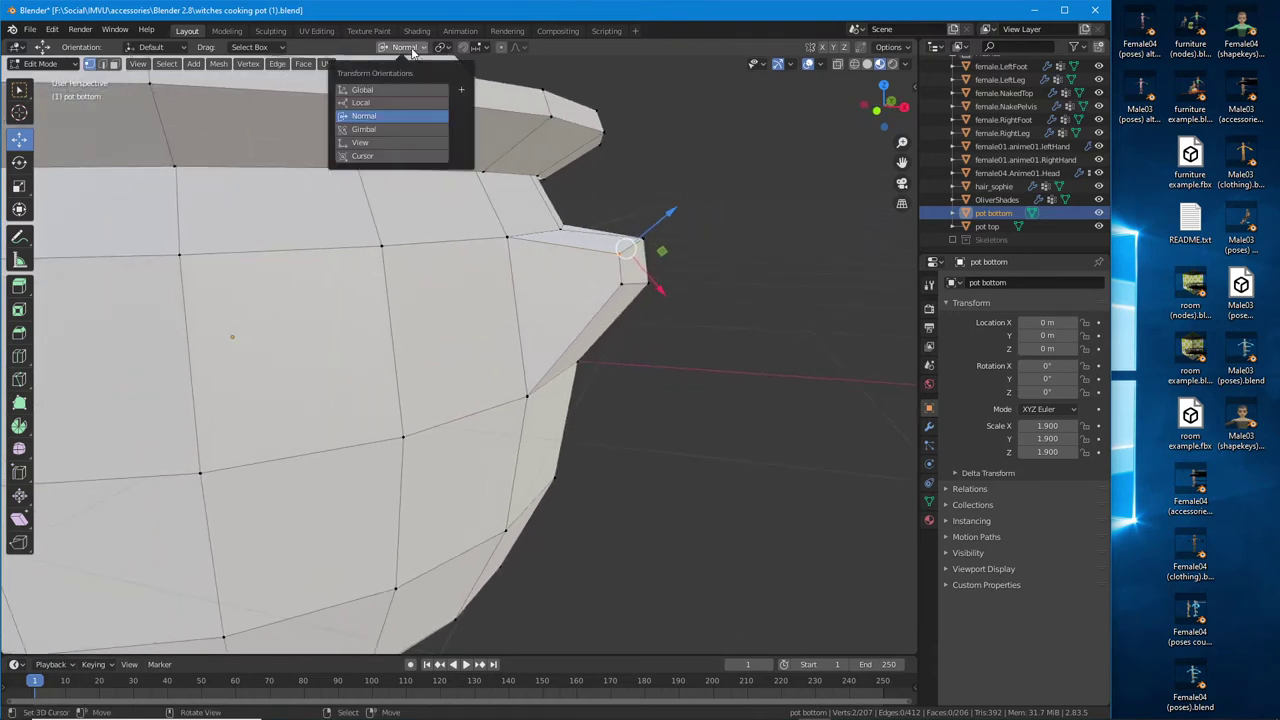
left_click(385, 90)
mouse_move(629, 193)
left_mouse_down()
mouse_move(628, 181)
mouse_move(628, 205)
left_mouse_up()
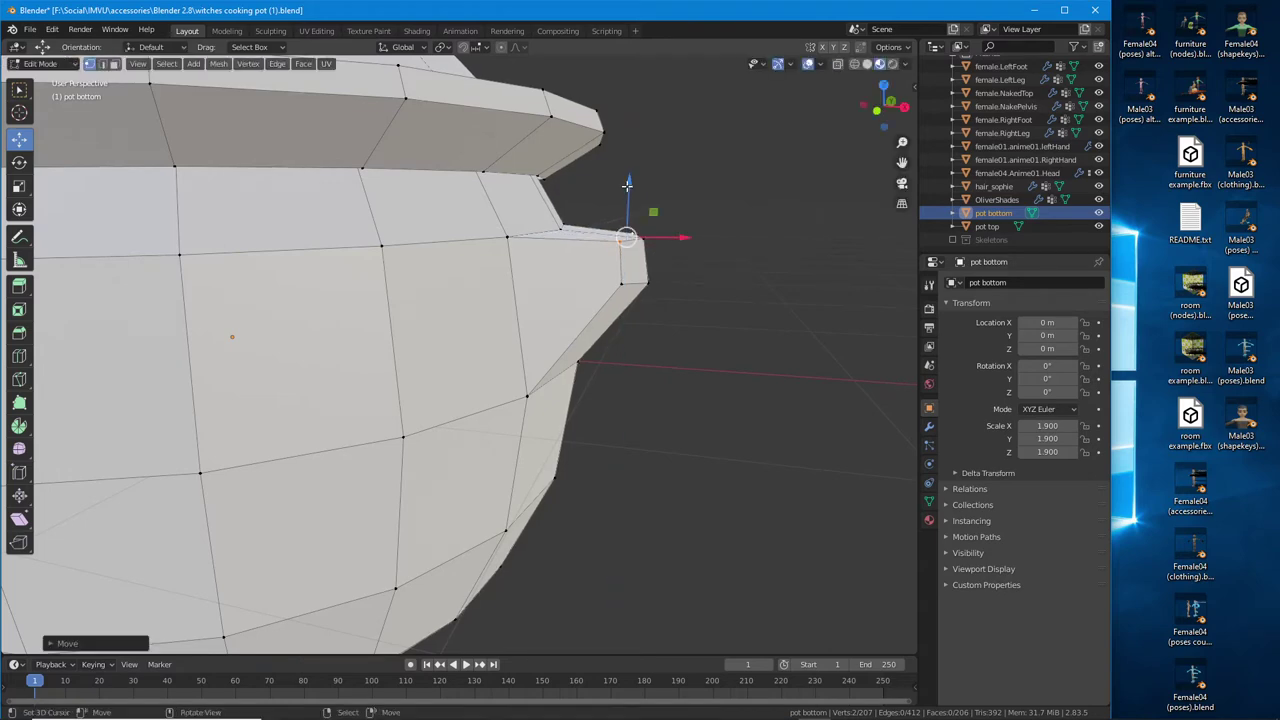
middle_click_drag(628, 205, 446, 284)
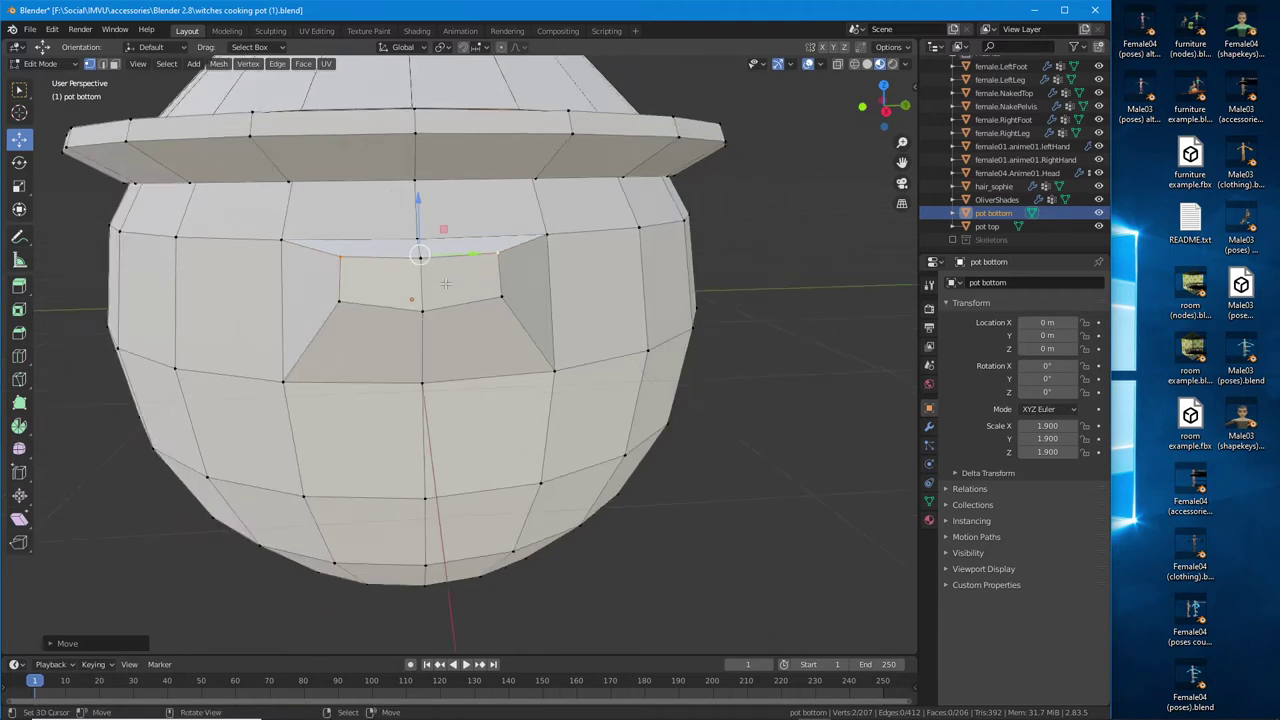
Push the inset vertices down, try widening them with Scale, then undo the widening
left_click(337, 300)
left_click(505, 295, "shift")
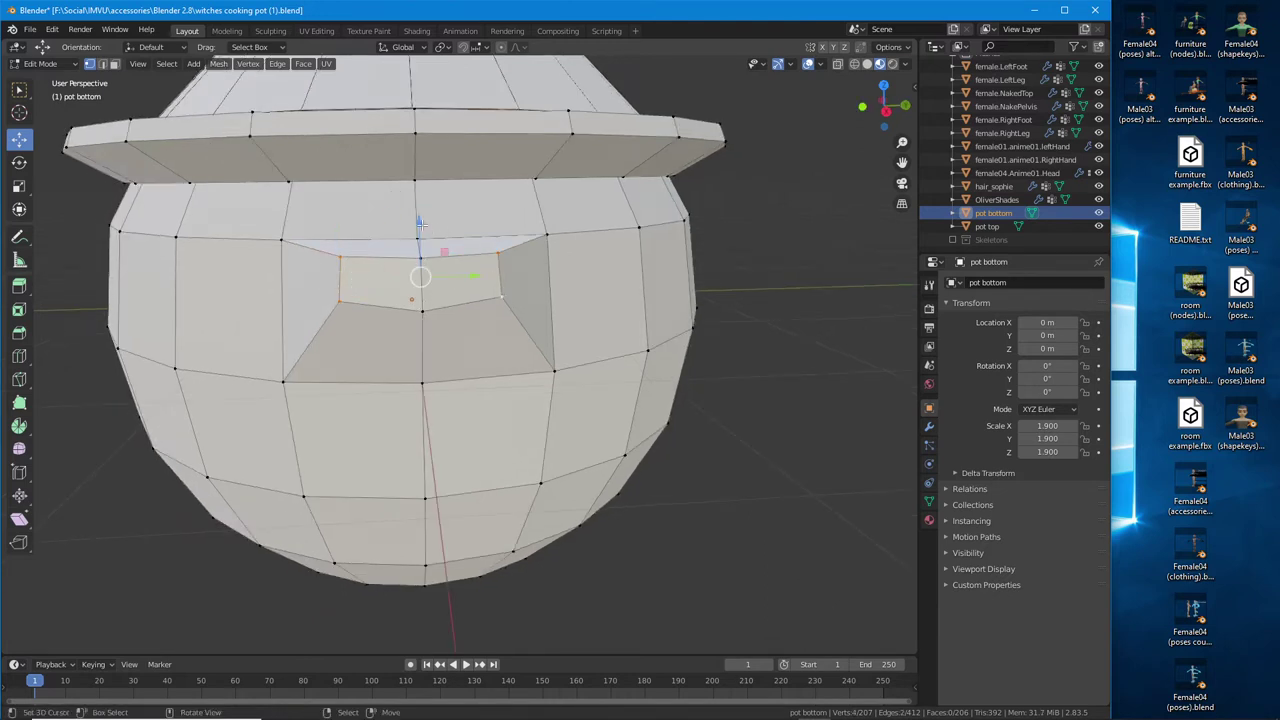
left_click_drag(425, 228, 426, 250)
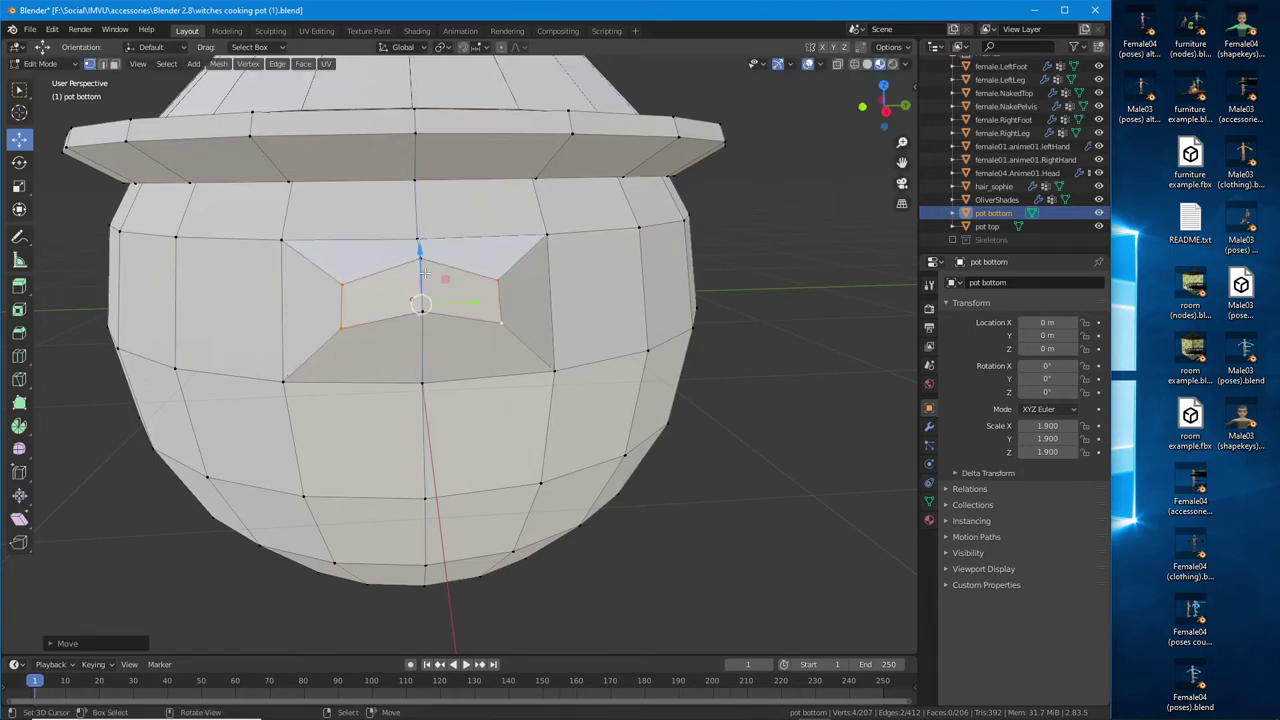
middle_click_drag(426, 250, 503, 279)
left_click(503, 281)
left_click(345, 285, "shift")
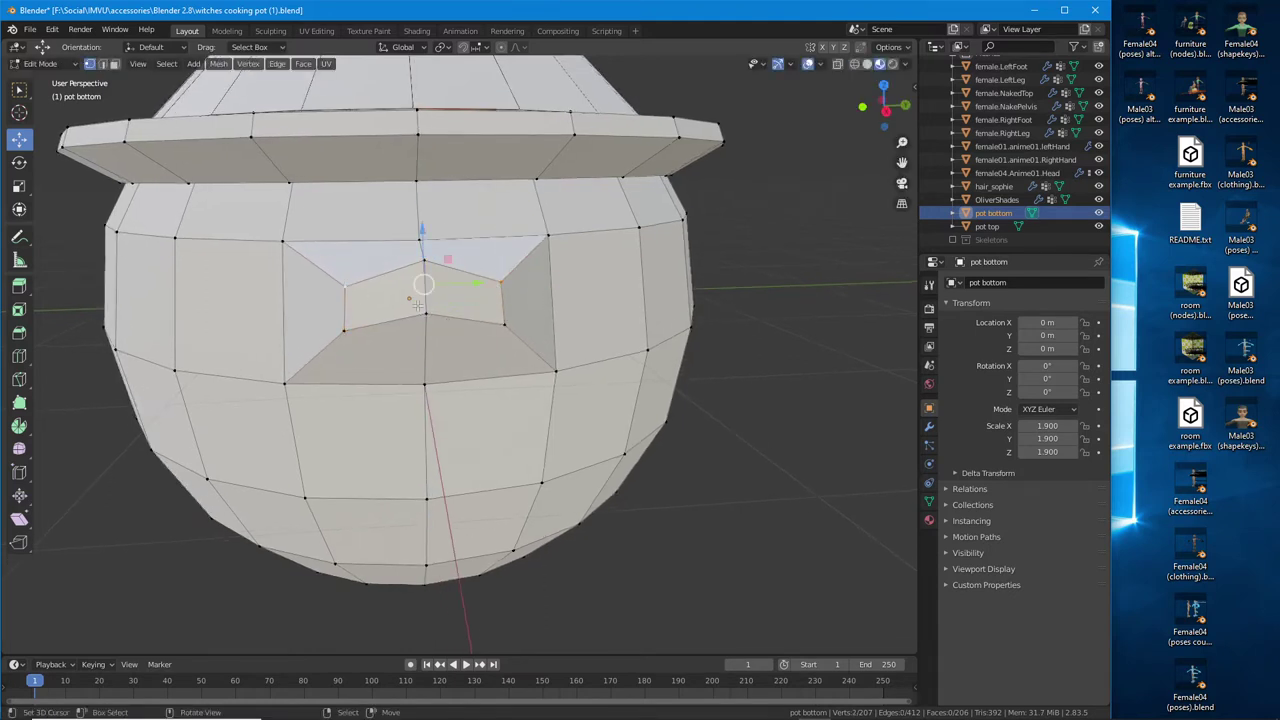
left_click(19, 187)
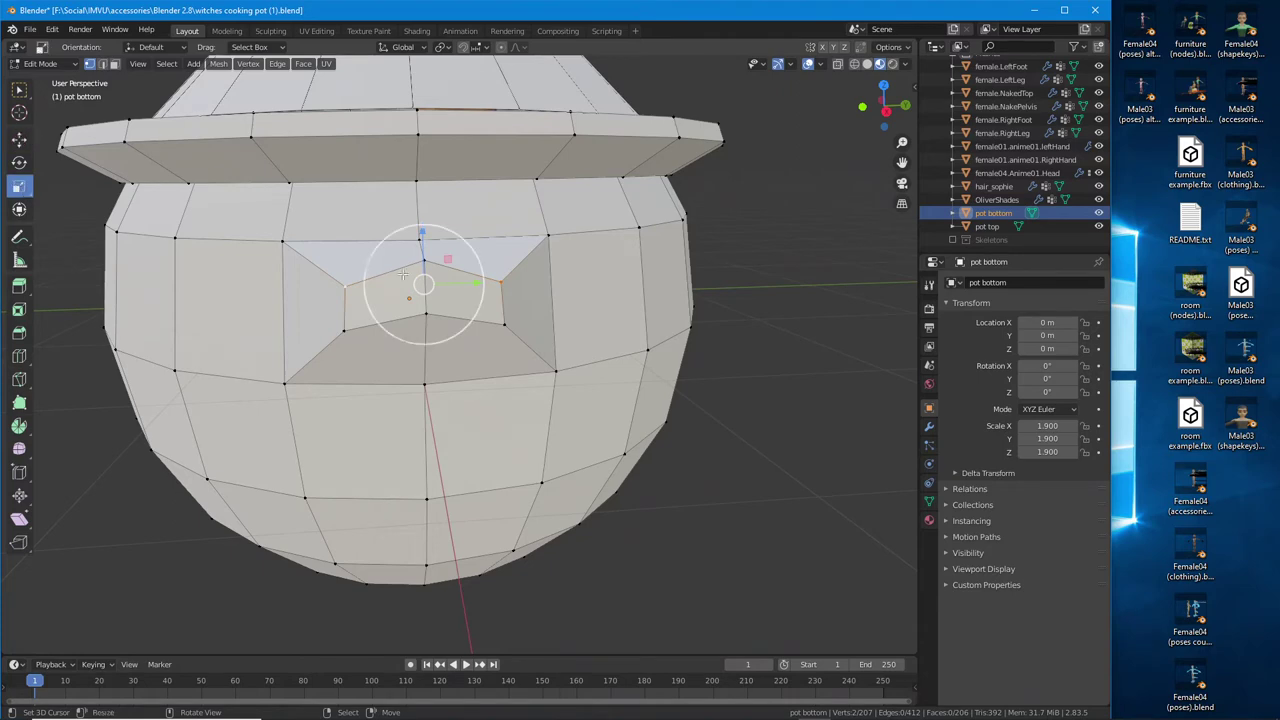
middle_click_drag(465, 286, 476, 311)
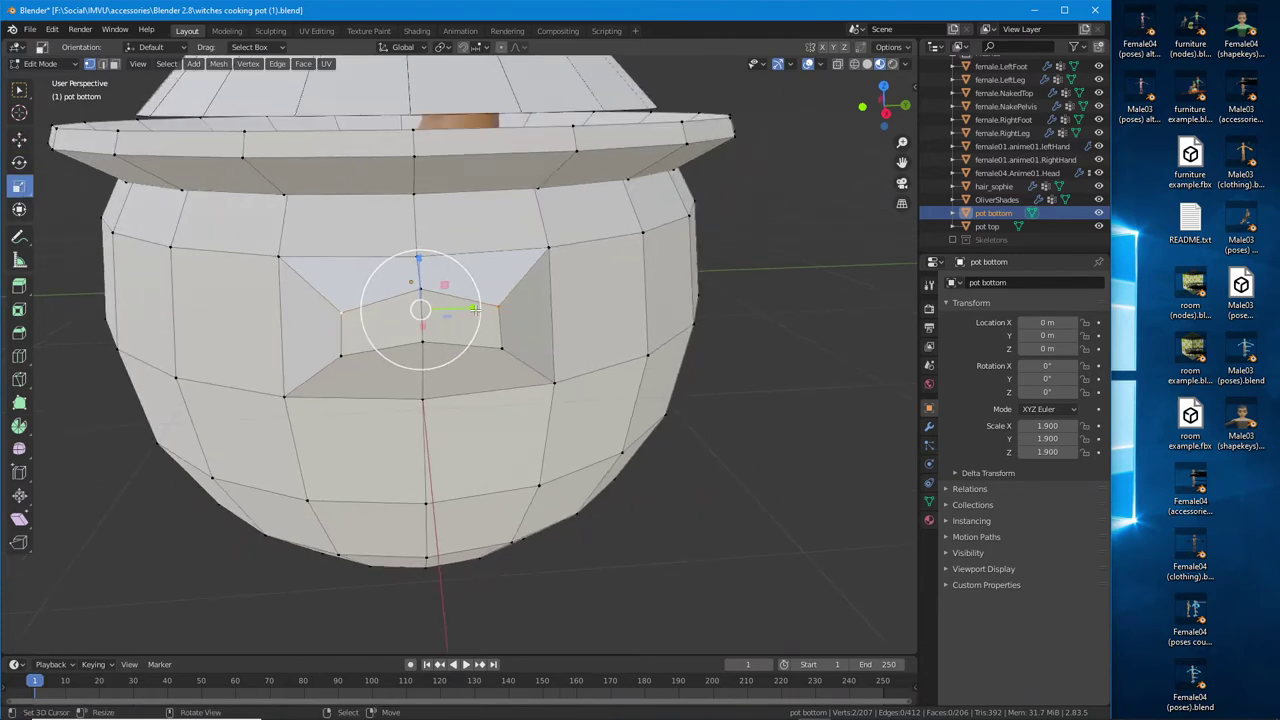
left_click_drag(476, 311, 500, 309)
middle_click_drag(500, 309, 427, 359)
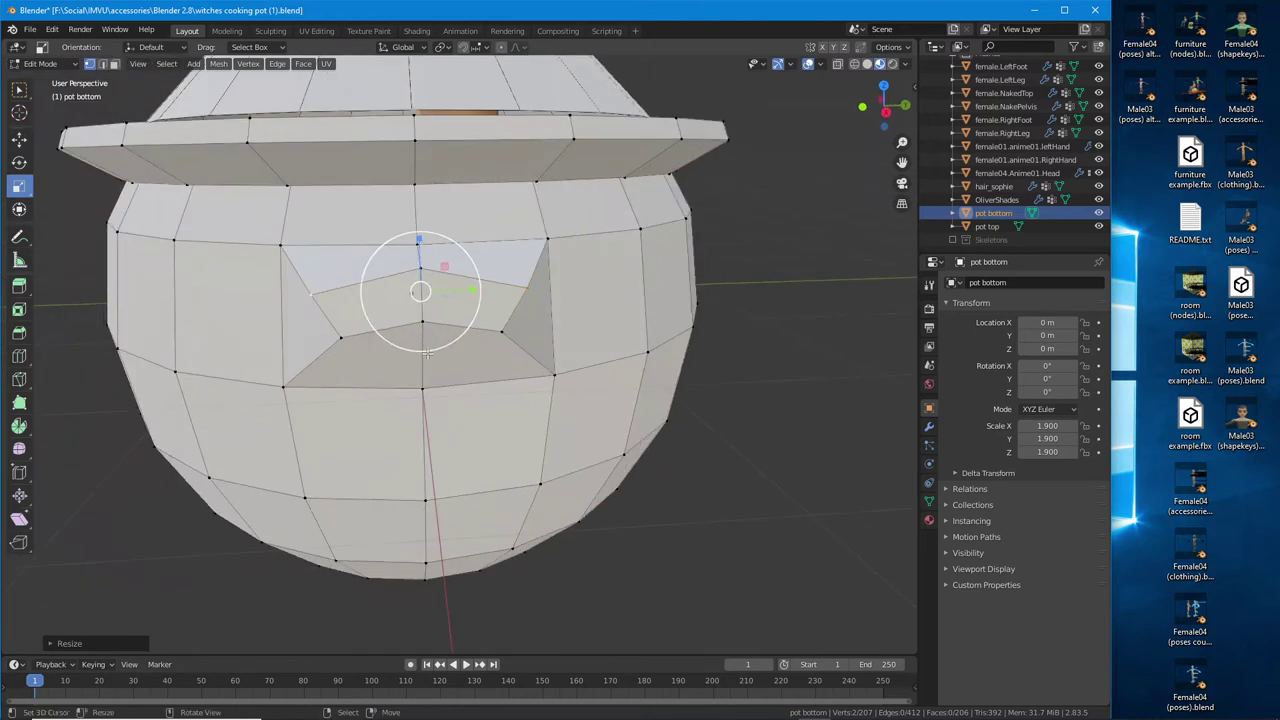
key("ctrl+z")
Scale the opening's lower and upper inner vertex pairs outward to spread them apart
left_click(341, 336)
left_click(505, 333, "shift")
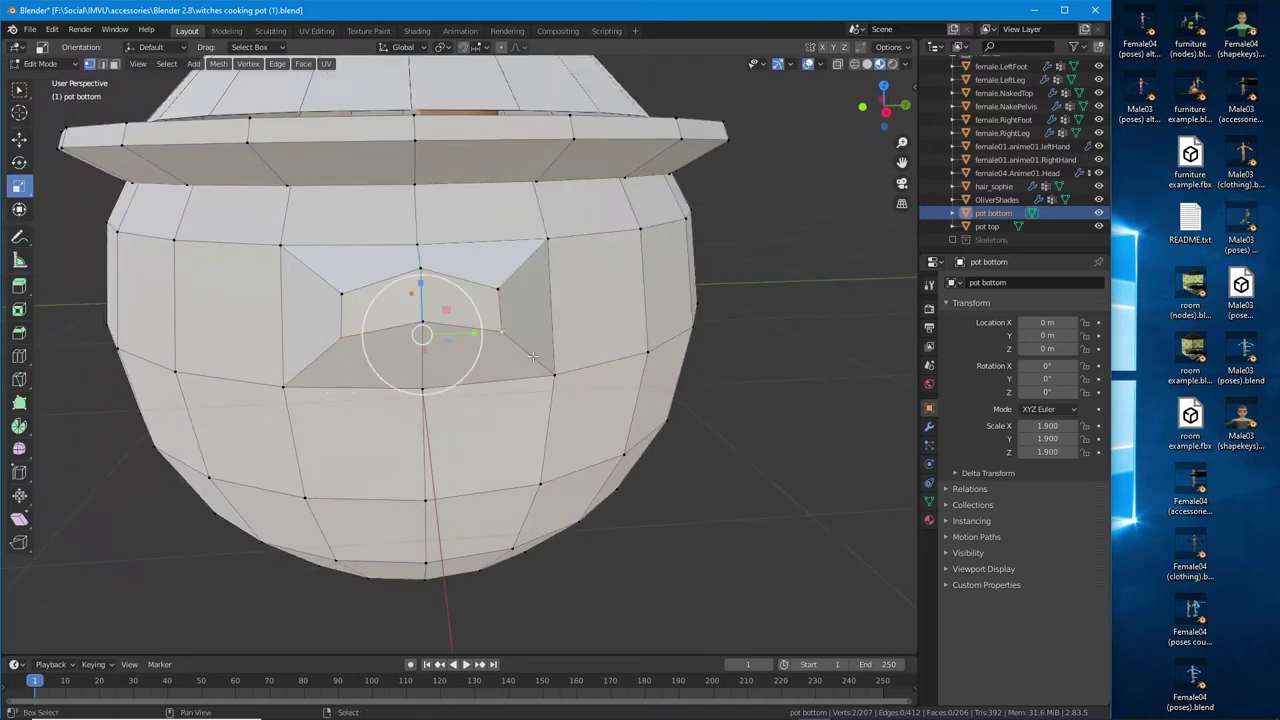
key("s")
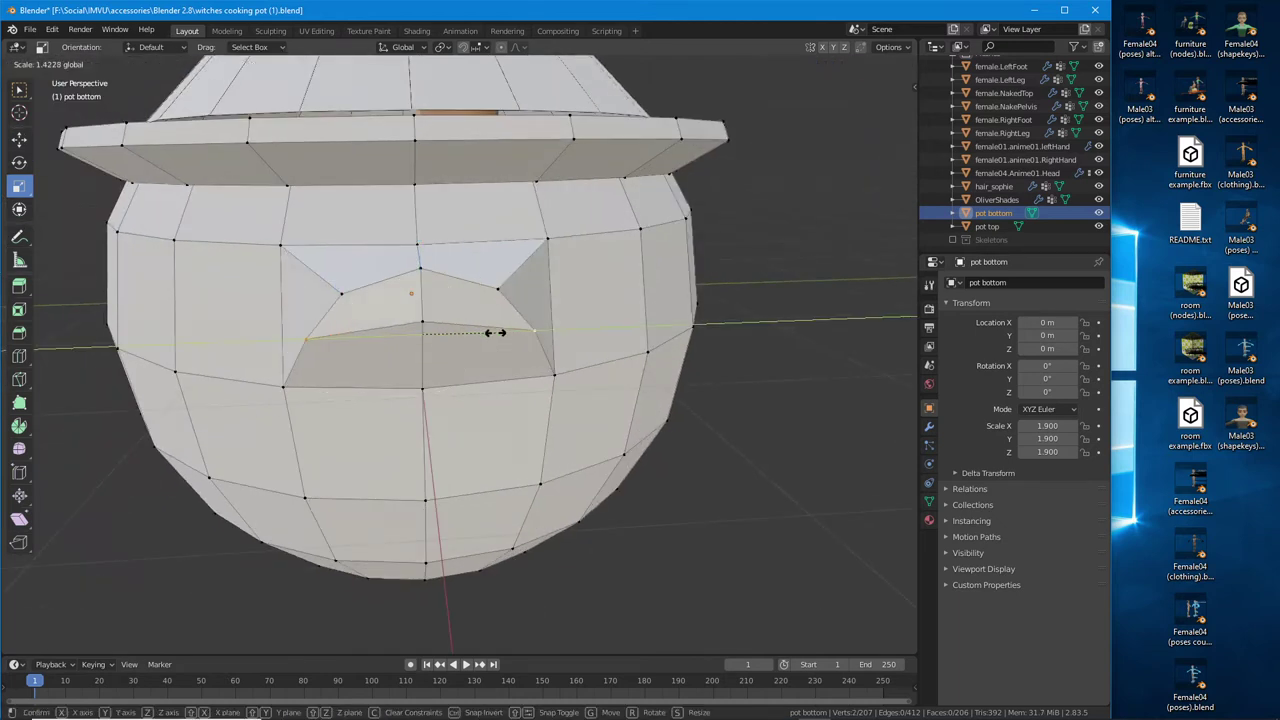
left_click(491, 331)
left_click(341, 293)
left_click(497, 289, "shift")
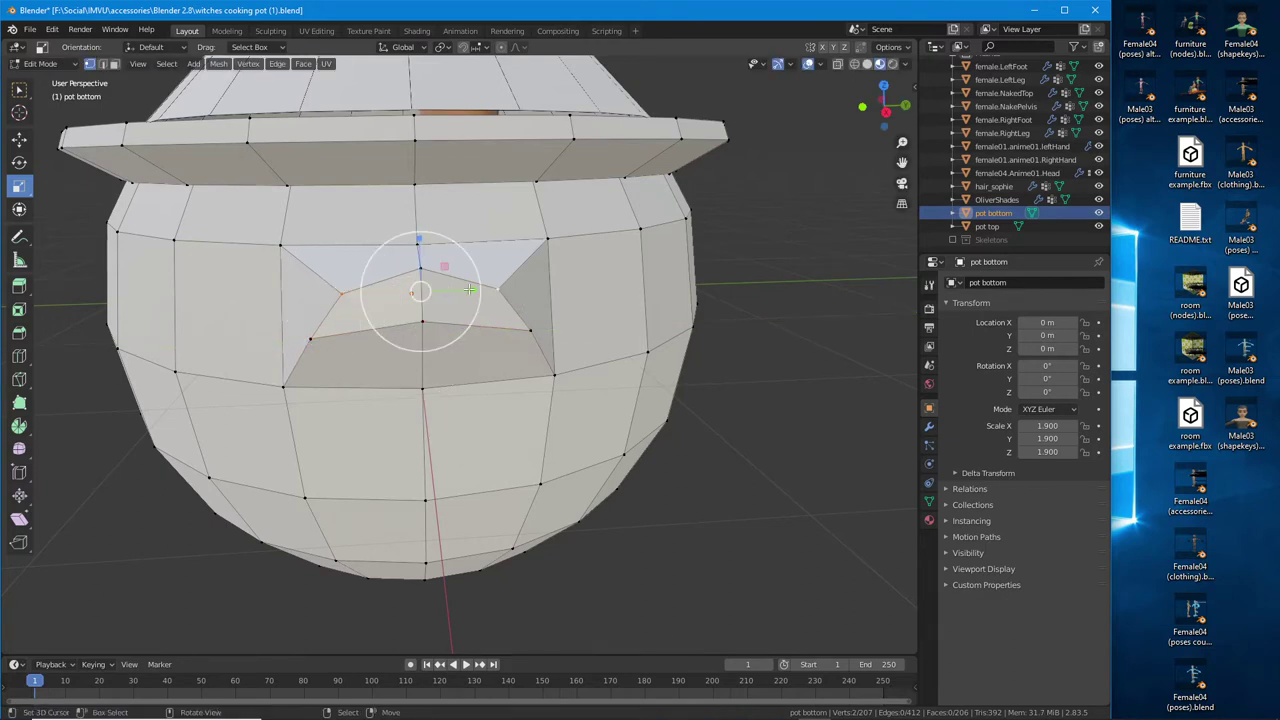
key("s")
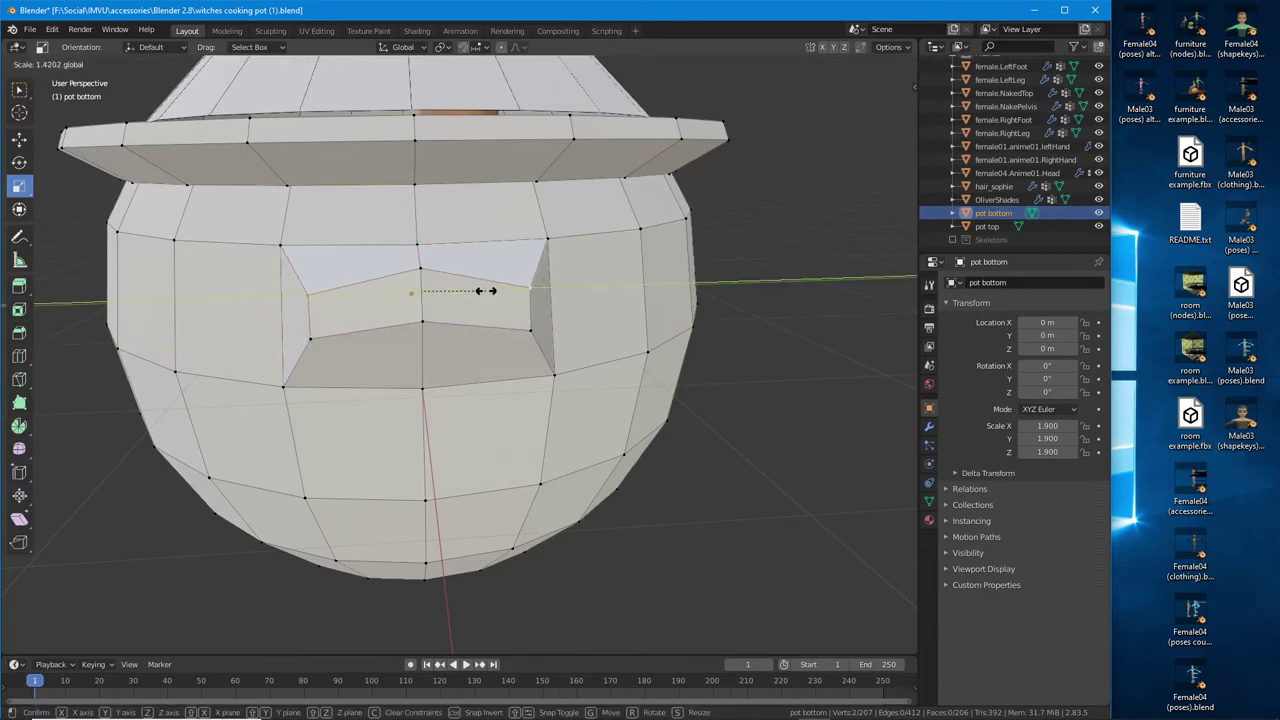
left_click(483, 291)
middle_click_drag(483, 291, 424, 318)
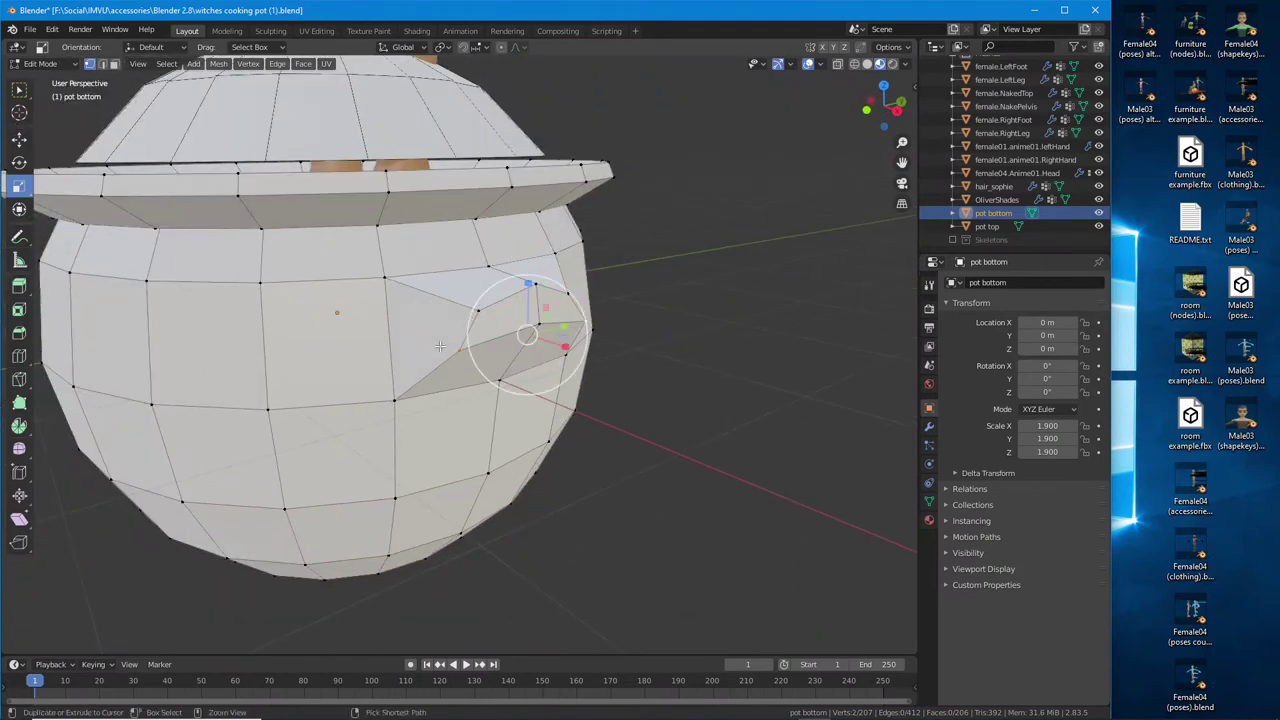
Slide the opening's side vertices down vertically, then undo back to a single vertex
left_click(486, 333, "ctrl")
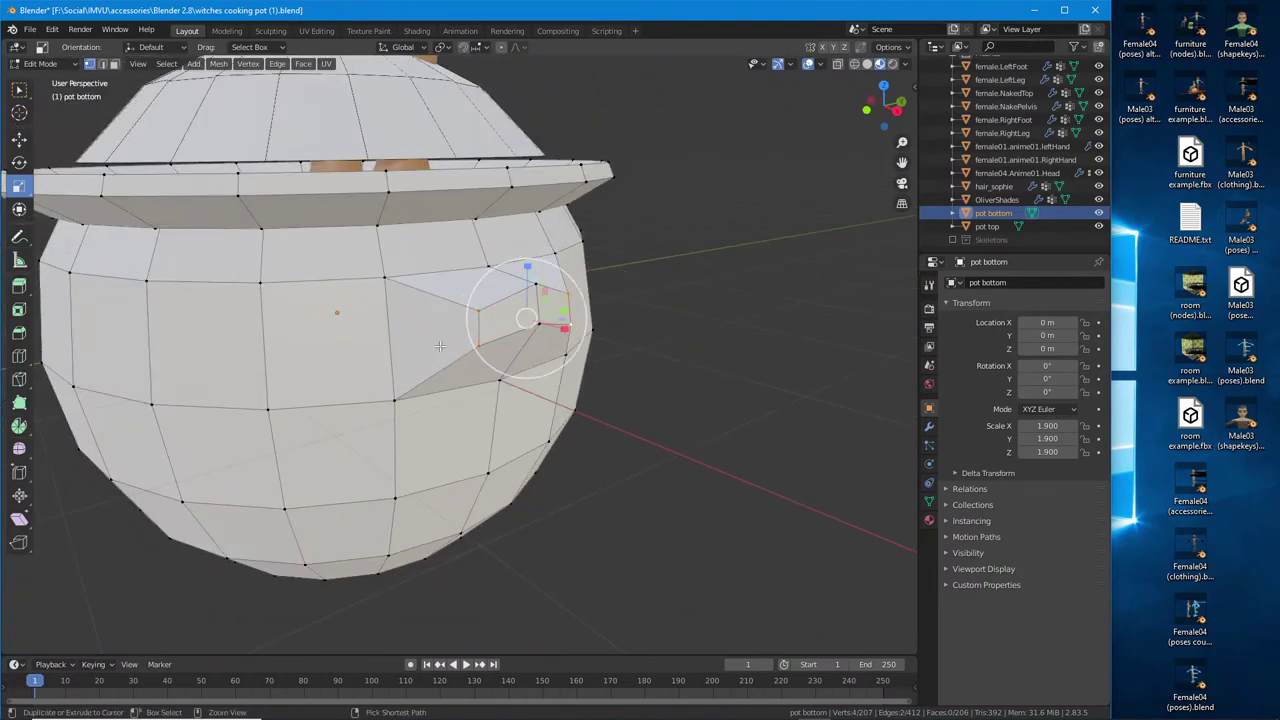
middle_click_drag(486, 333, 466, 305)
mouse_move(531, 253)
middle_mouse_down()
mouse_move(582, 262)
mouse_move(586, 283)
middle_mouse_up()
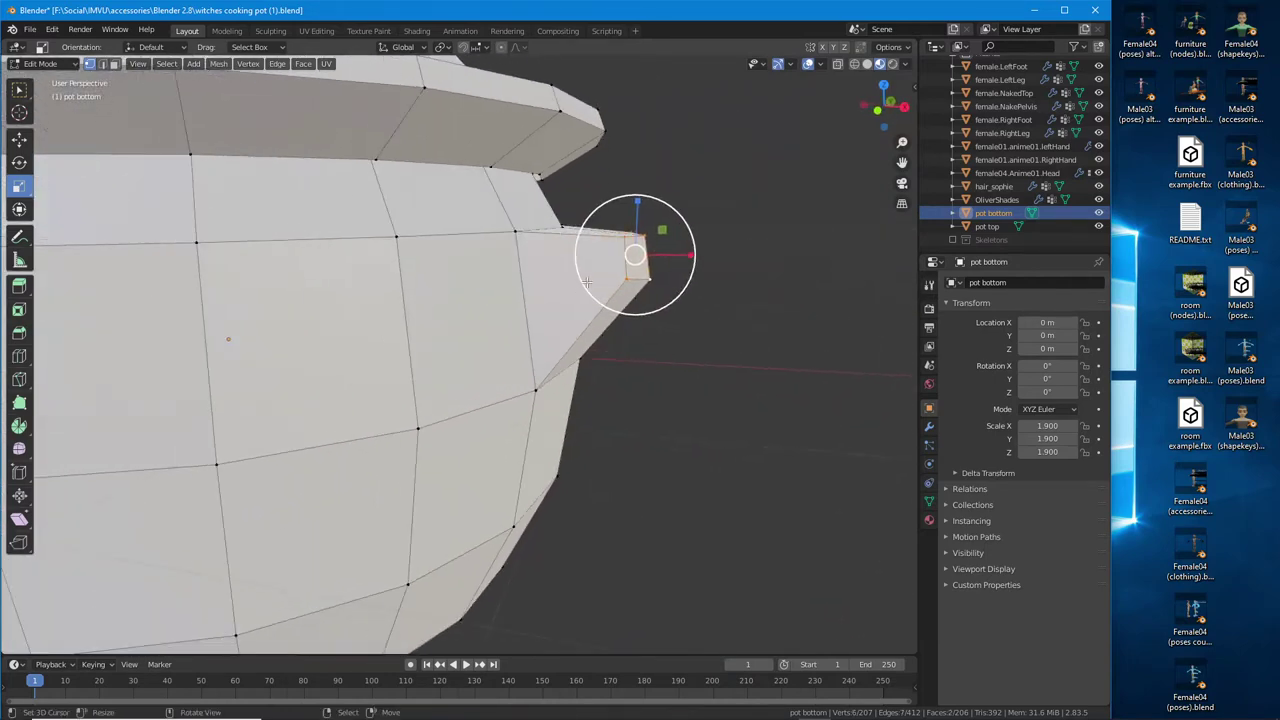
left_click(20, 140)
left_click_drag(632, 193, 638, 263)
middle_click_drag(638, 263, 367, 330)
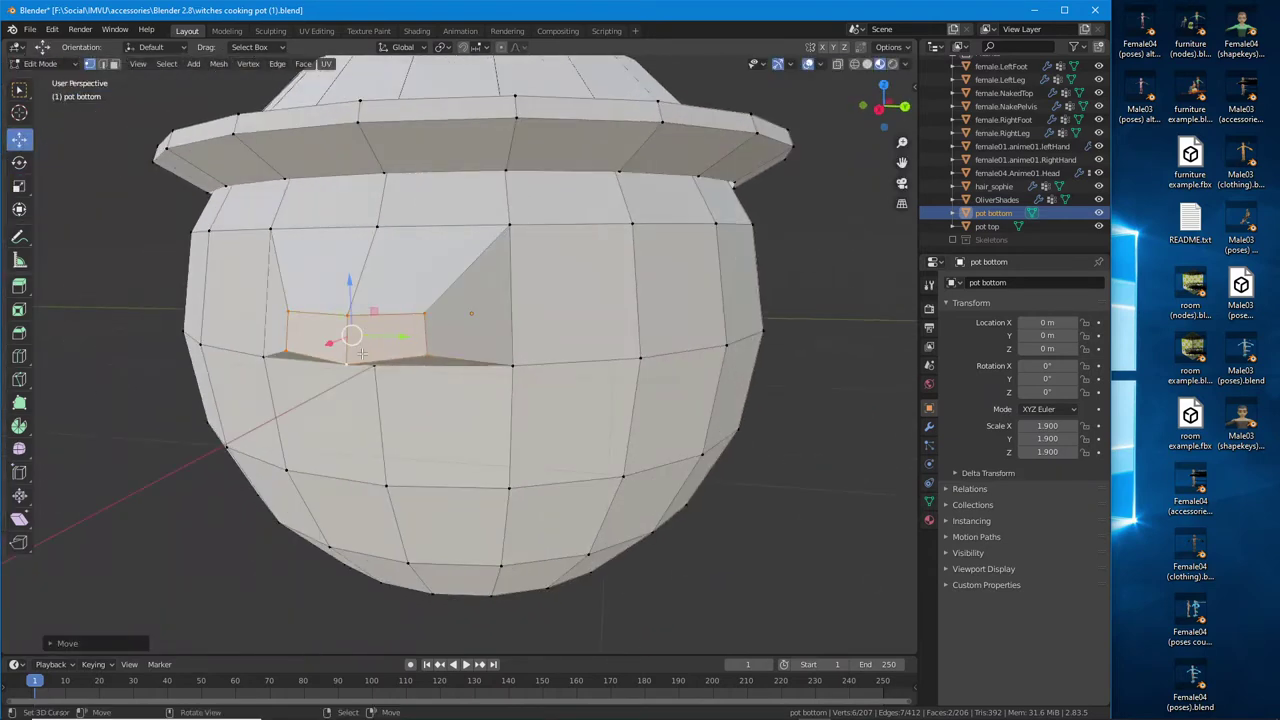
left_click_drag(348, 302, 346, 300)
middle_click_drag(346, 300, 626, 431)
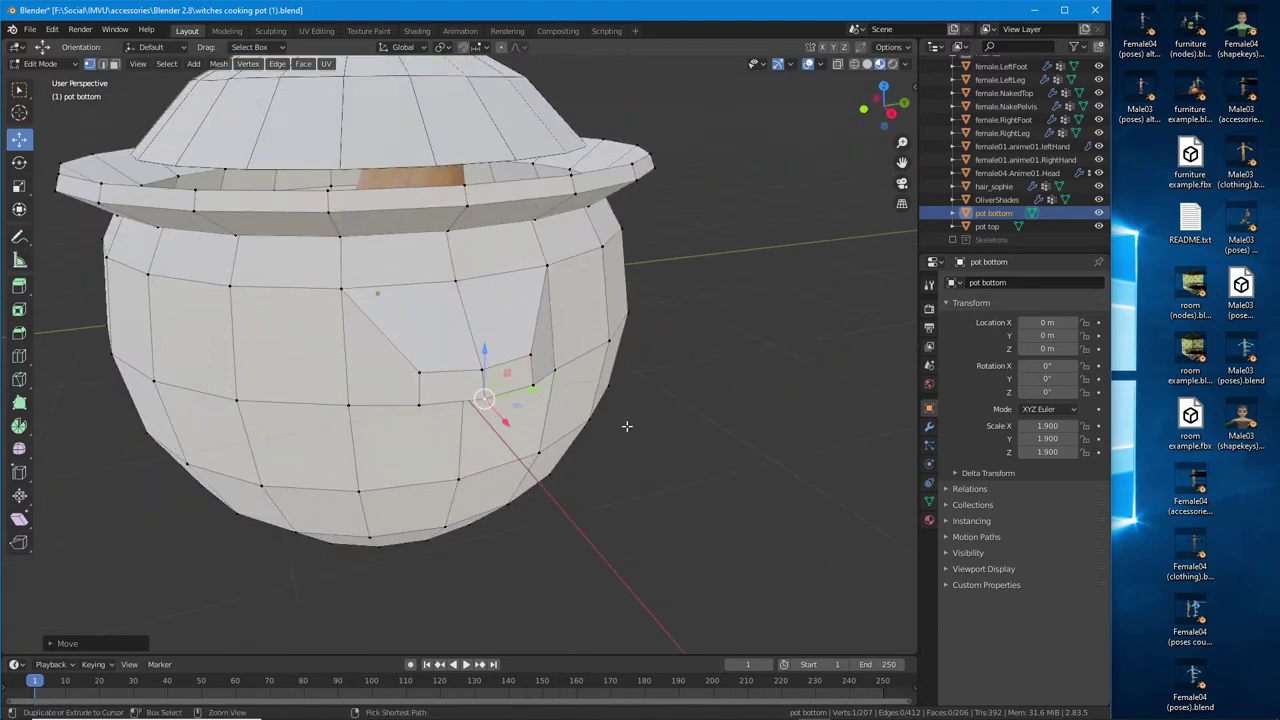
key("ctrl+z")
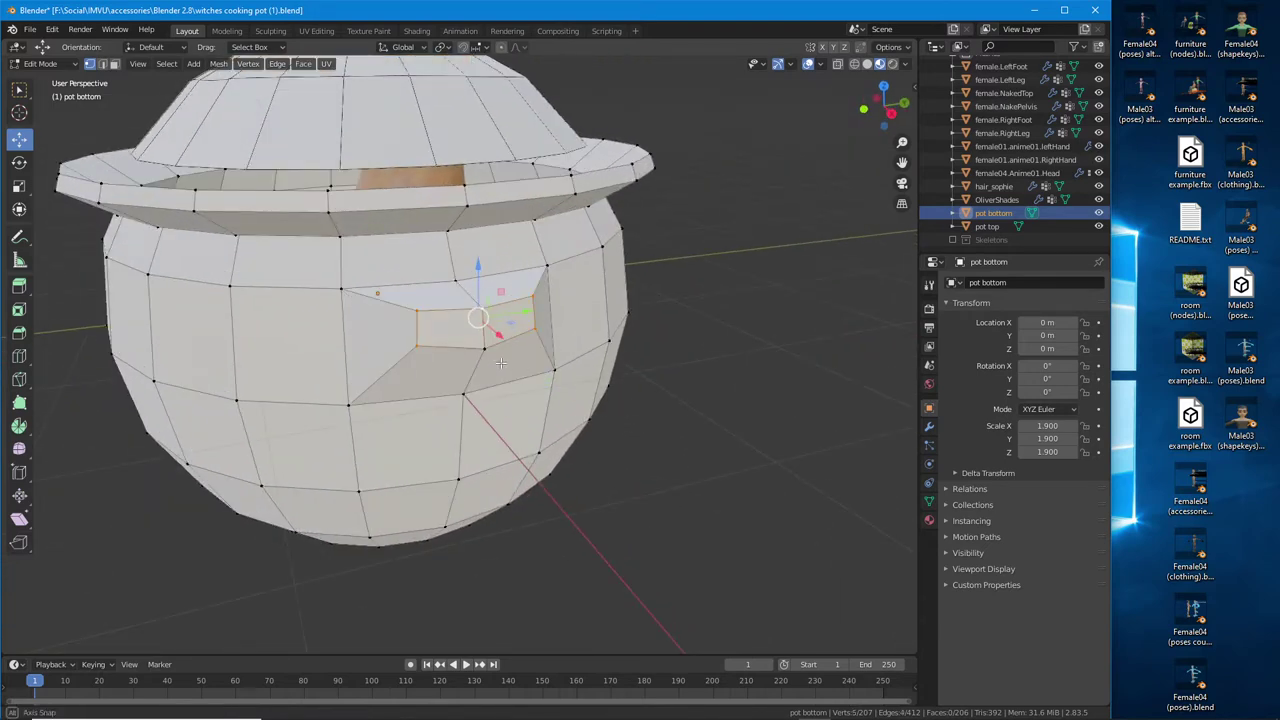
key("ctrl+z")
Move the selected vertex vertically with G Z, inspect the pot, and cancel another move
middle_click_drag(521, 325, 440, 320)
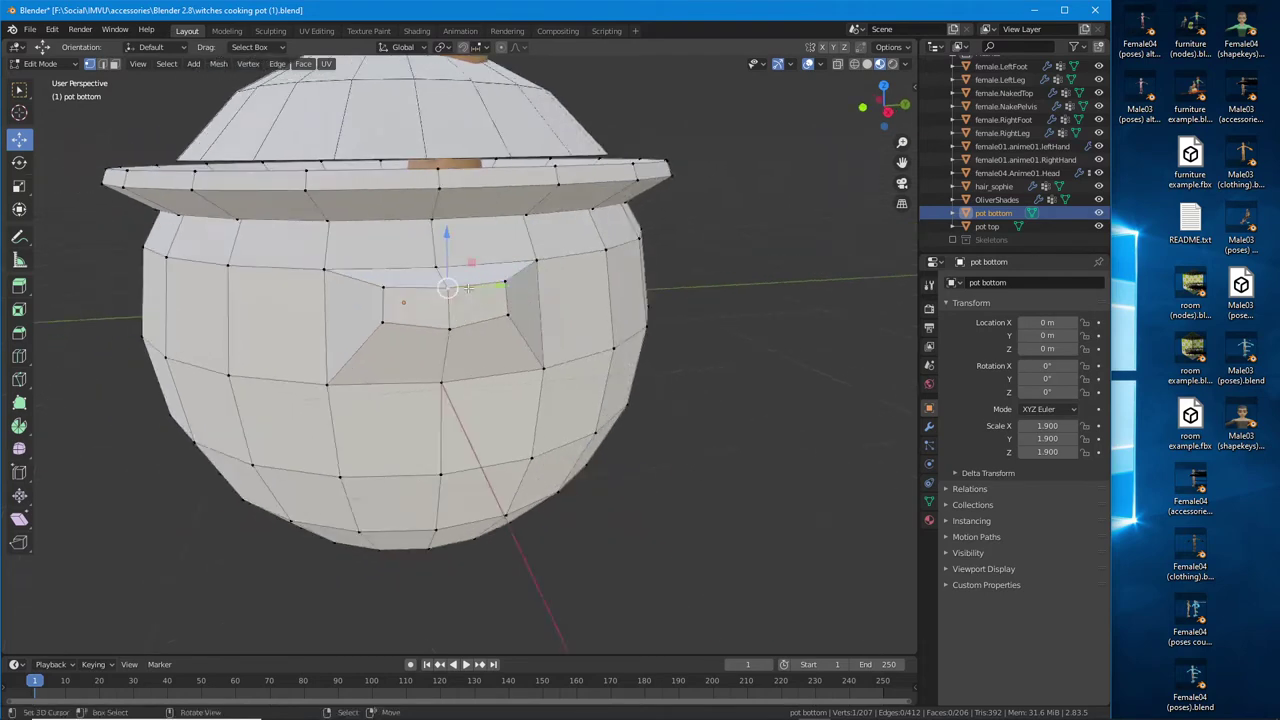
scroll(440, 300, "up", 3)
key("g")
key("z")
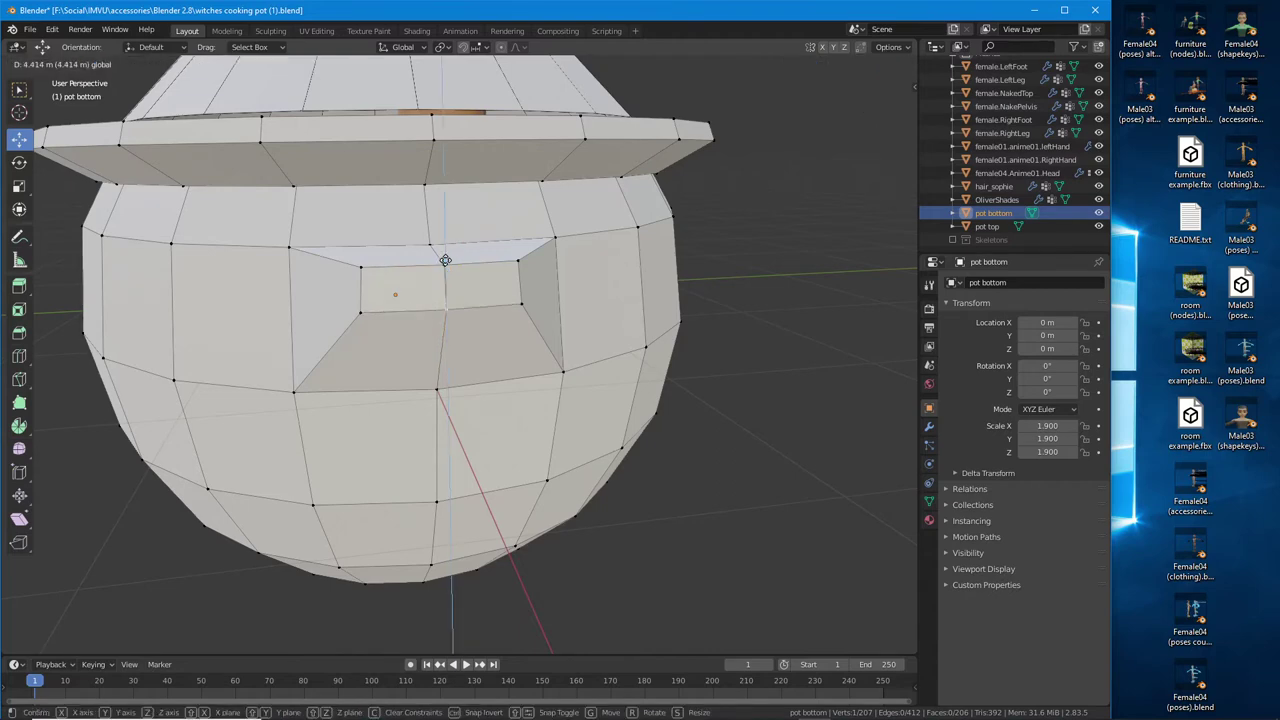
left_click(445, 260)
middle_click_drag(445, 260, 368, 406)
middle_click_drag(373, 370, 440, 430)
scroll(385, 366, "down", 4)
scroll(425, 378, "up", 2)
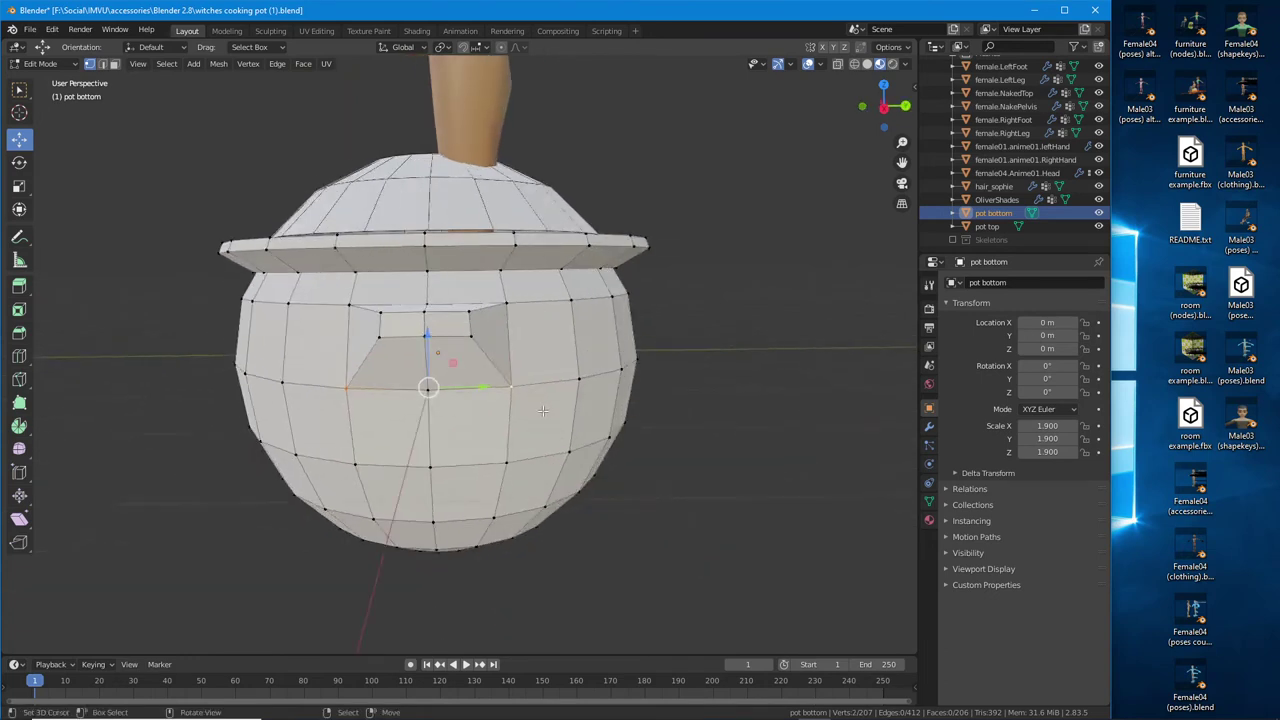
scroll(434, 432, "up", 2)
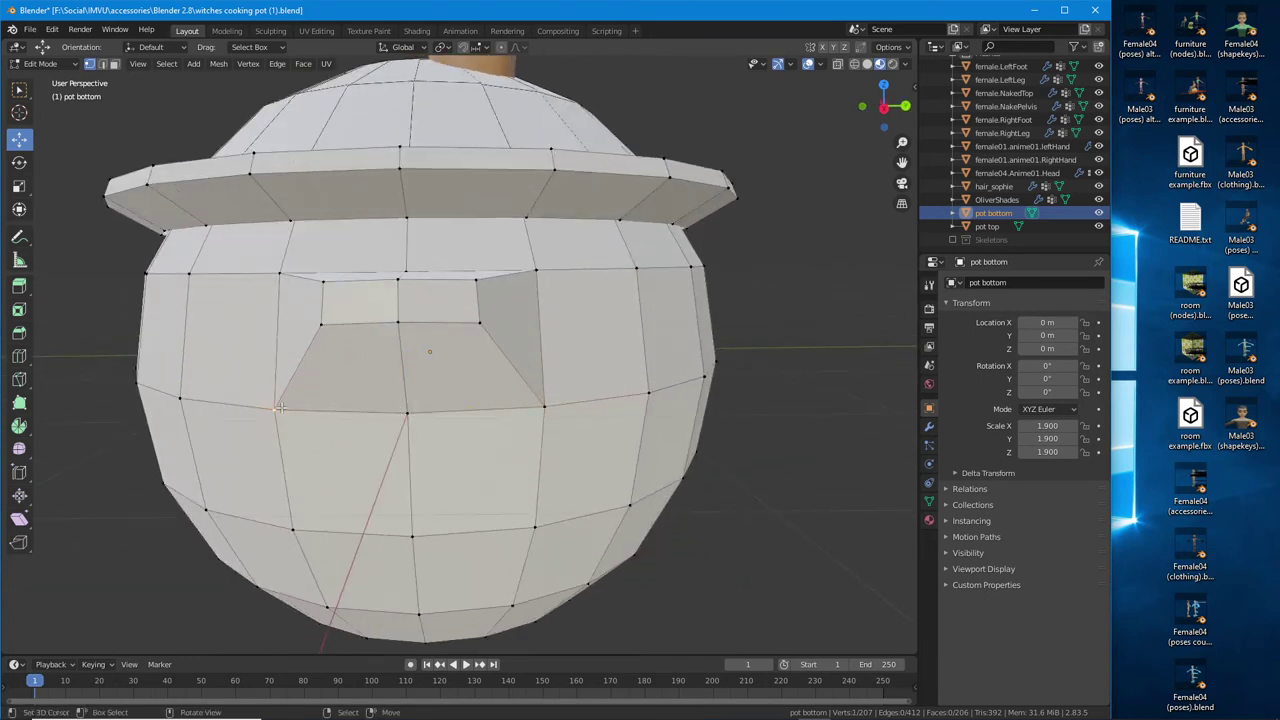
middle_click_drag(275, 408, 374, 474)
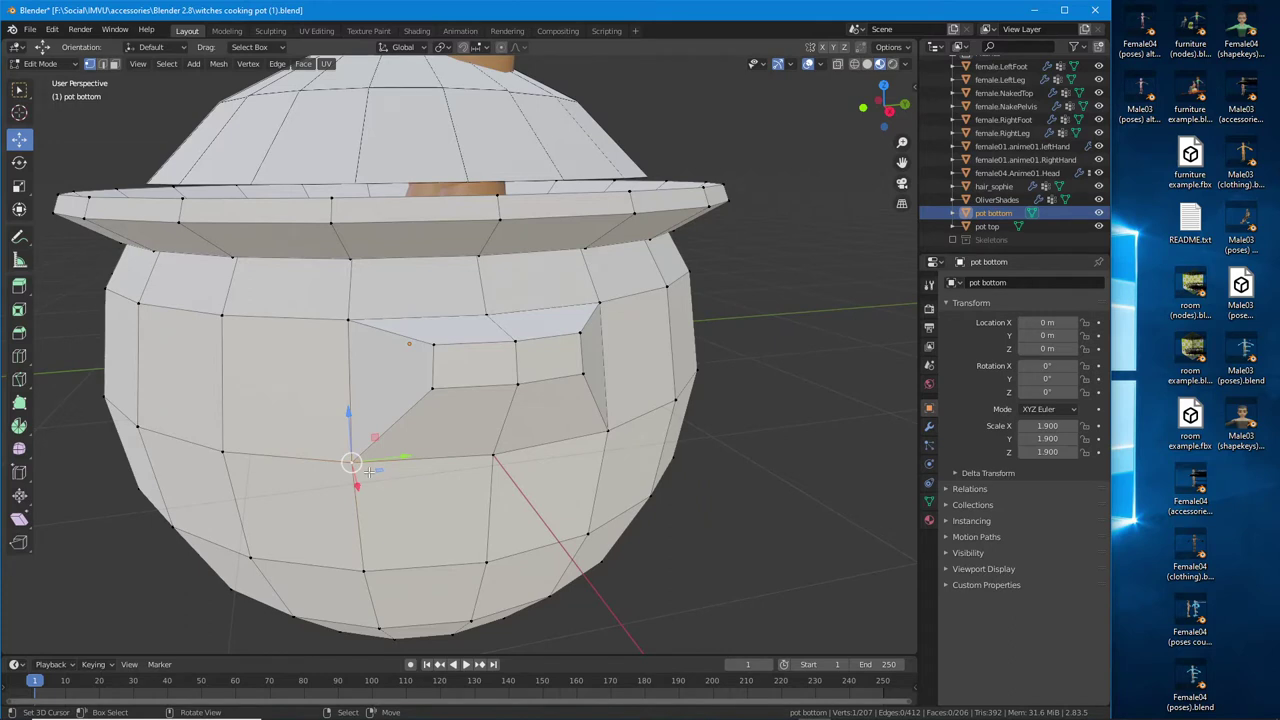
key("g")
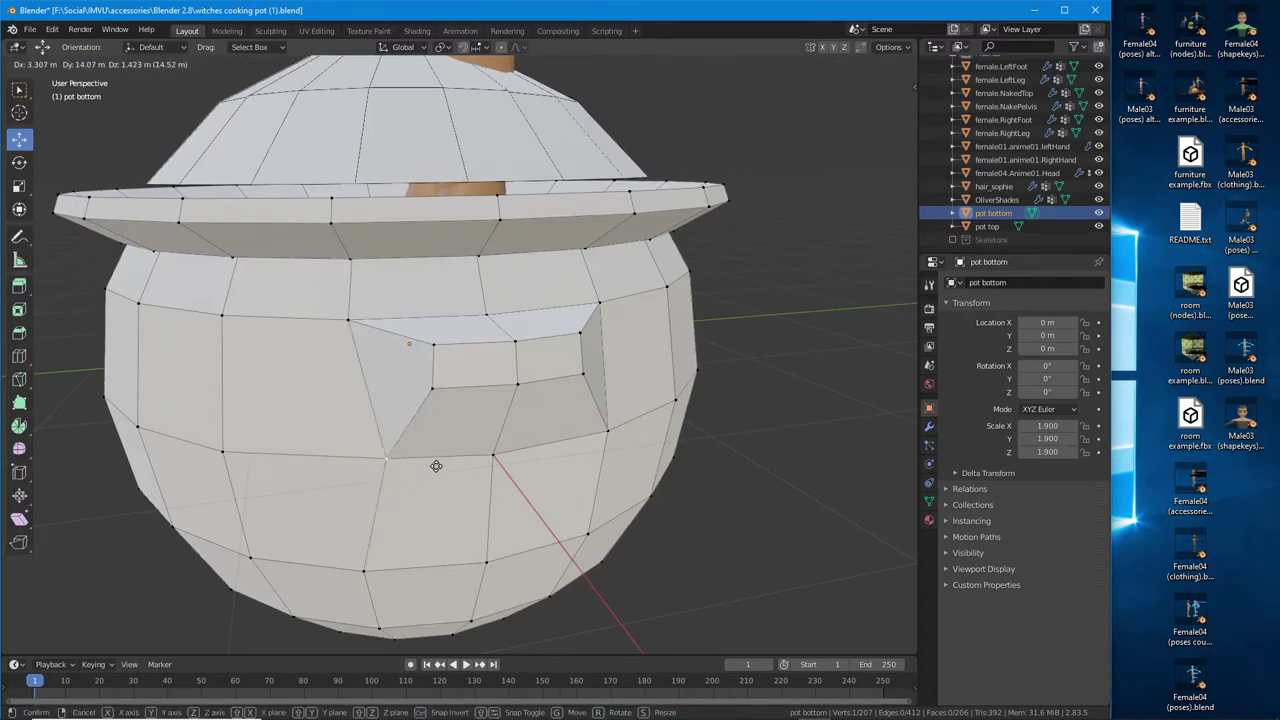
key("Escape")
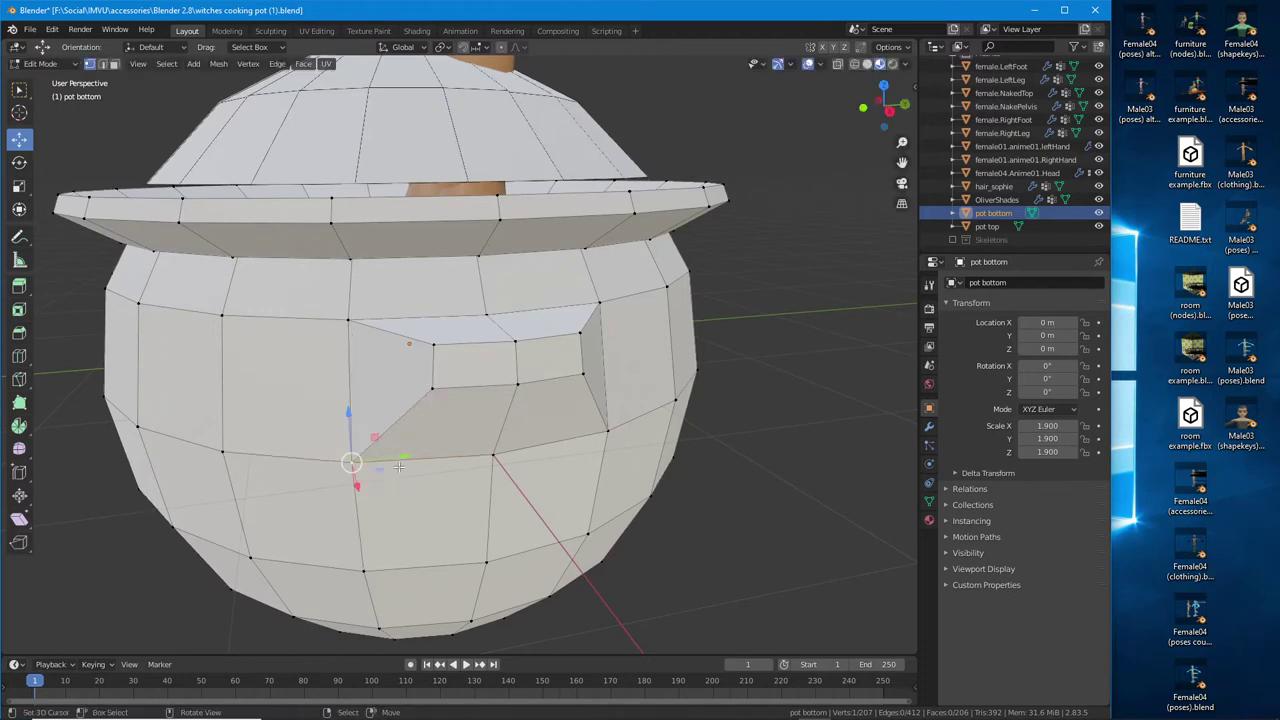
Choose Vertex Slide and slide the spout-side vertex along its edge, checking from the side
left_click(21, 476)
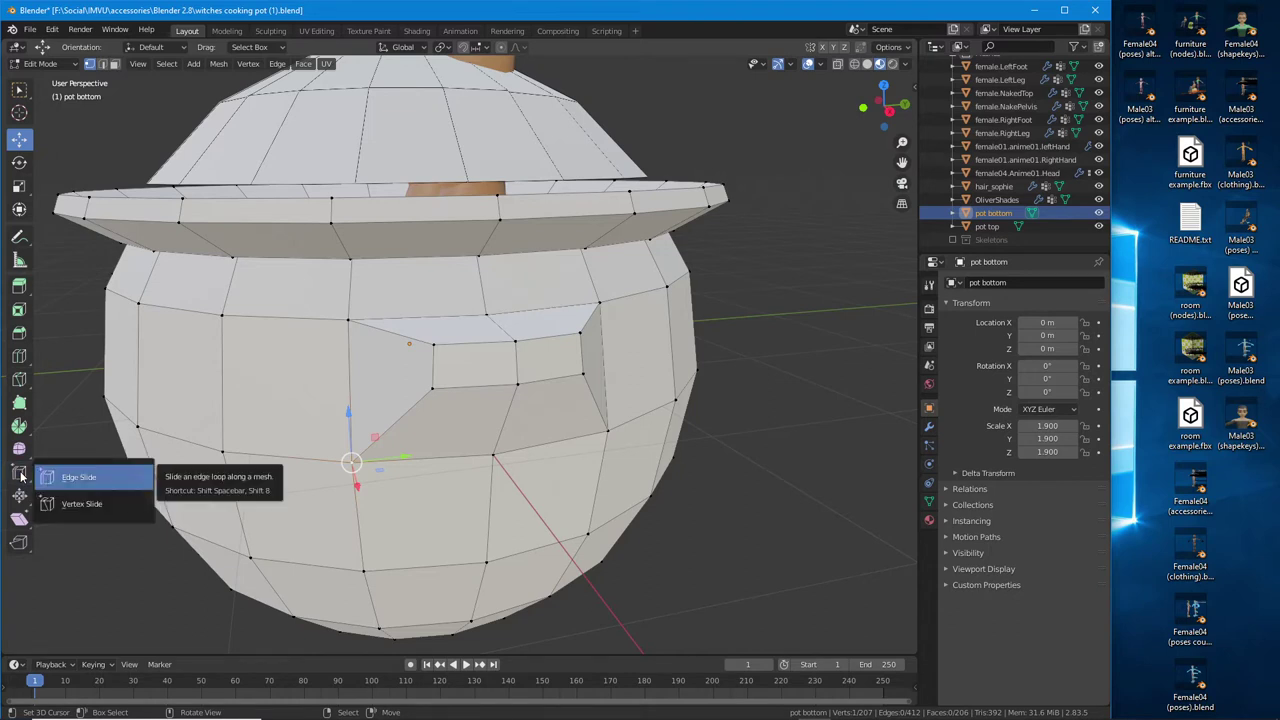
left_click(87, 505)
left_click_drag(373, 466, 400, 457)
middle_click_drag(400, 457, 343, 451)
middle_click_drag(563, 443, 531, 449)
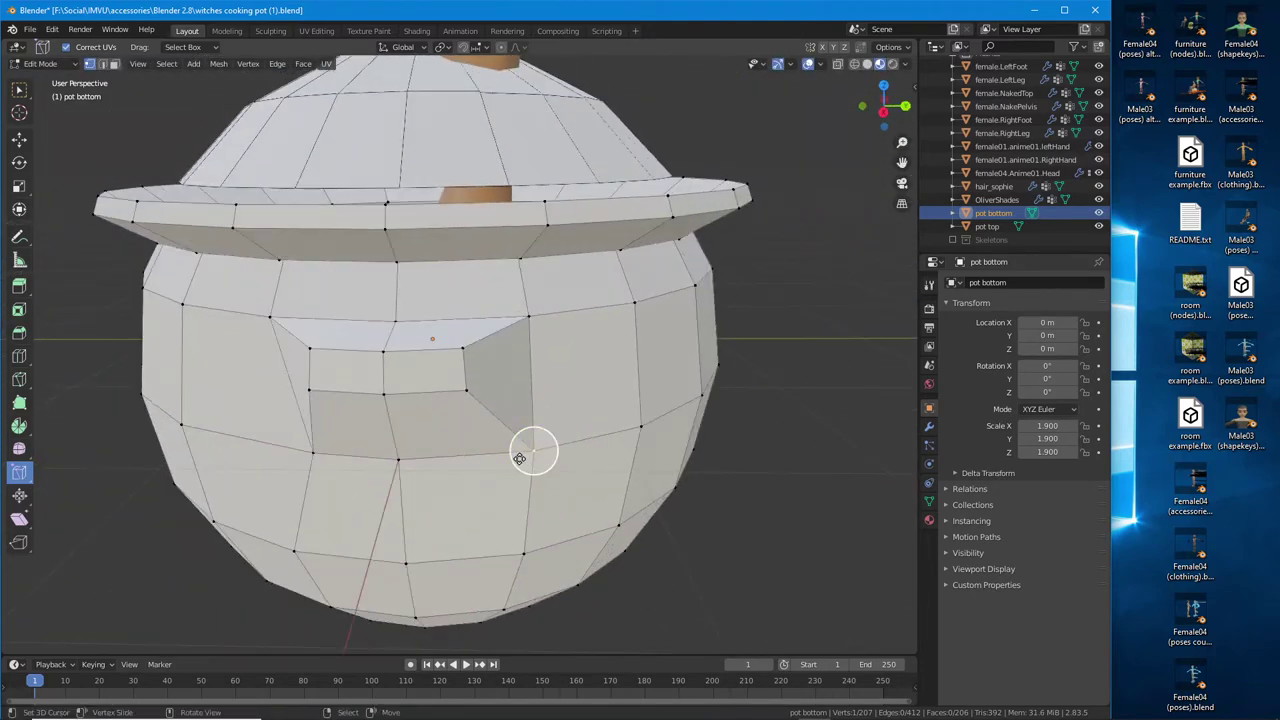
left_click_drag(519, 458, 480, 449)
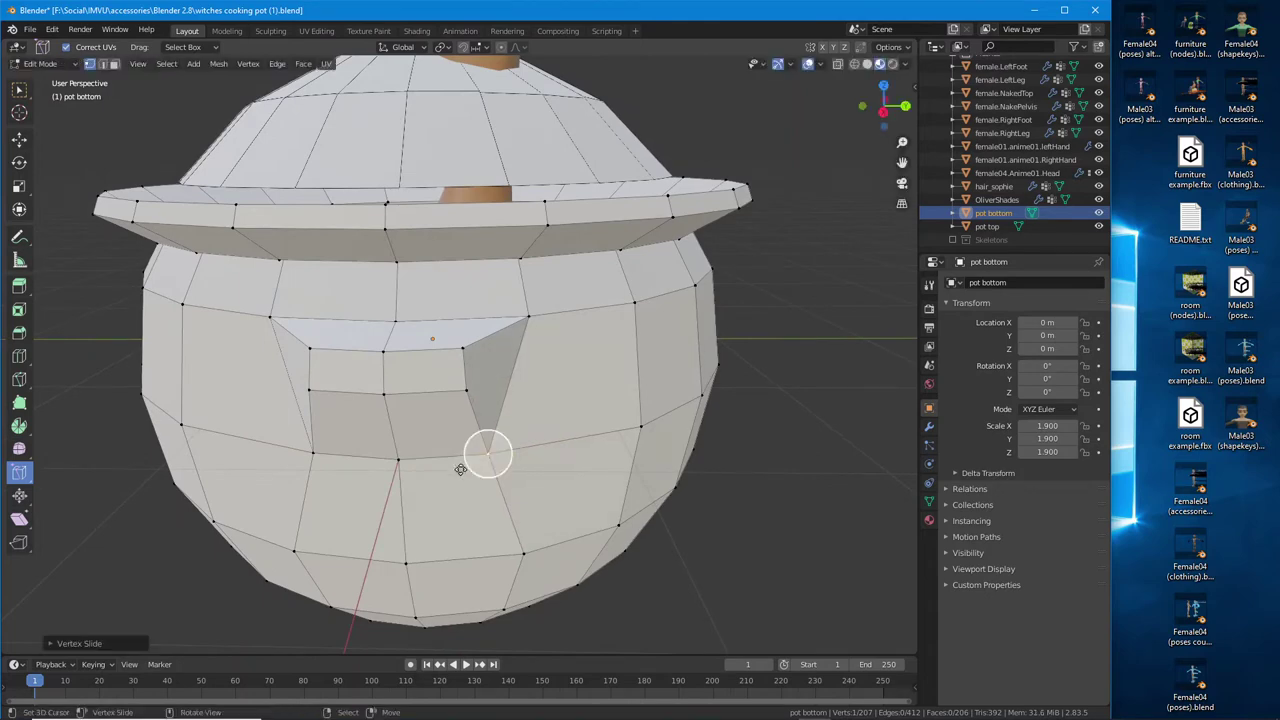
middle_click_drag(480, 449, 486, 394)
middle_click_drag(376, 403, 455, 408)
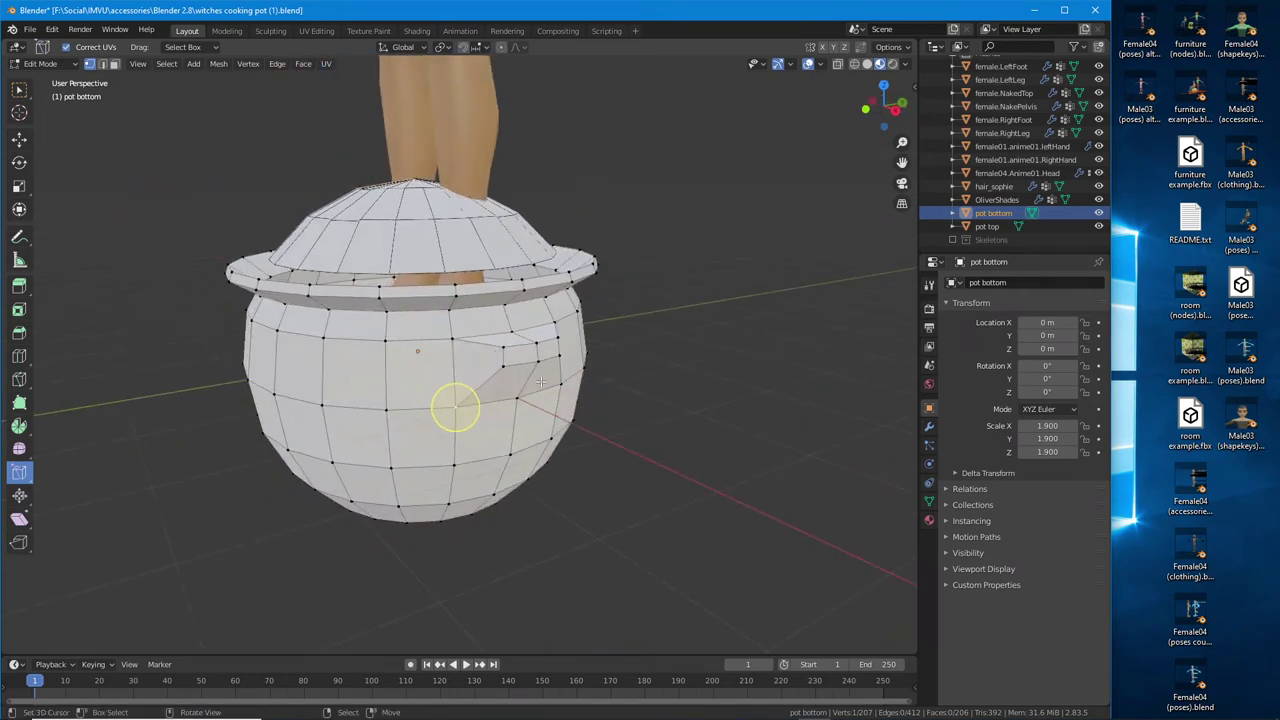
Return to the Move tool, circle the hole with an annotation, and orbit toward it
left_click(19, 139)
scroll(462, 420, "up", 4)
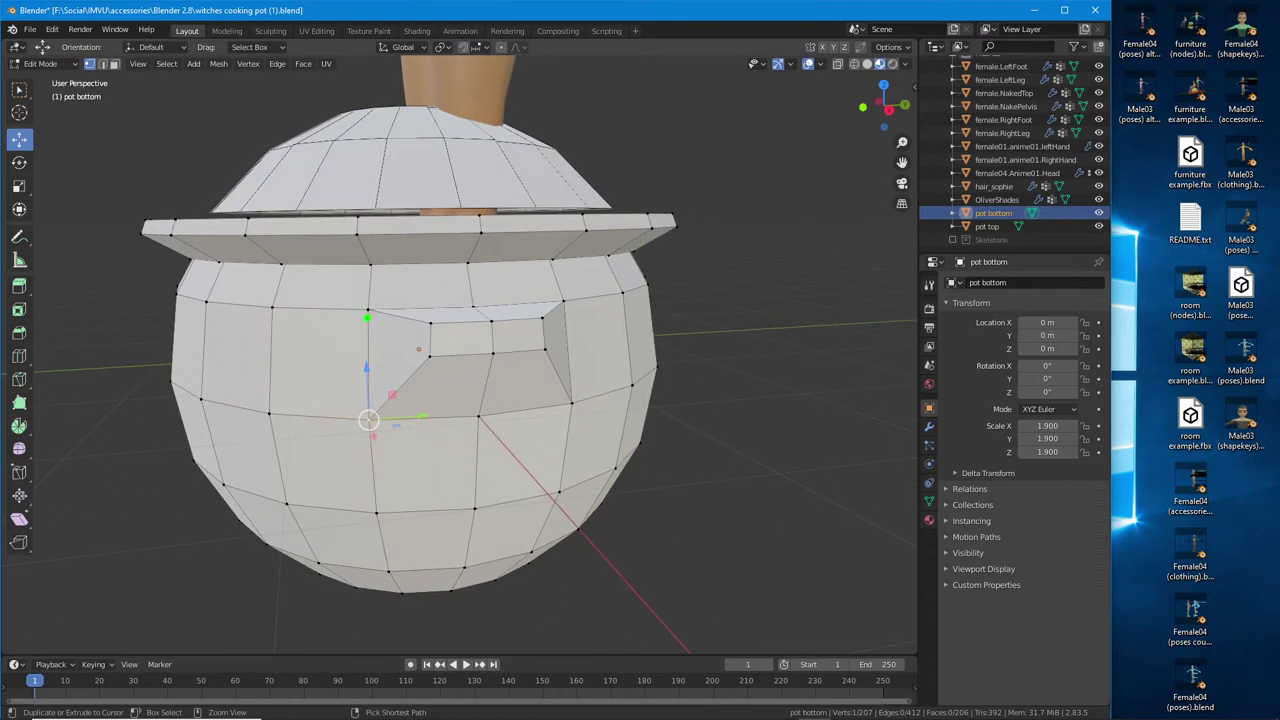
mouse_move(367, 318)
left_mouse_down()
mouse_move(366, 422)
mouse_move(543, 422)
mouse_move(572, 337)
mouse_move(466, 313)
mouse_move(352, 317)
left_mouse_up()
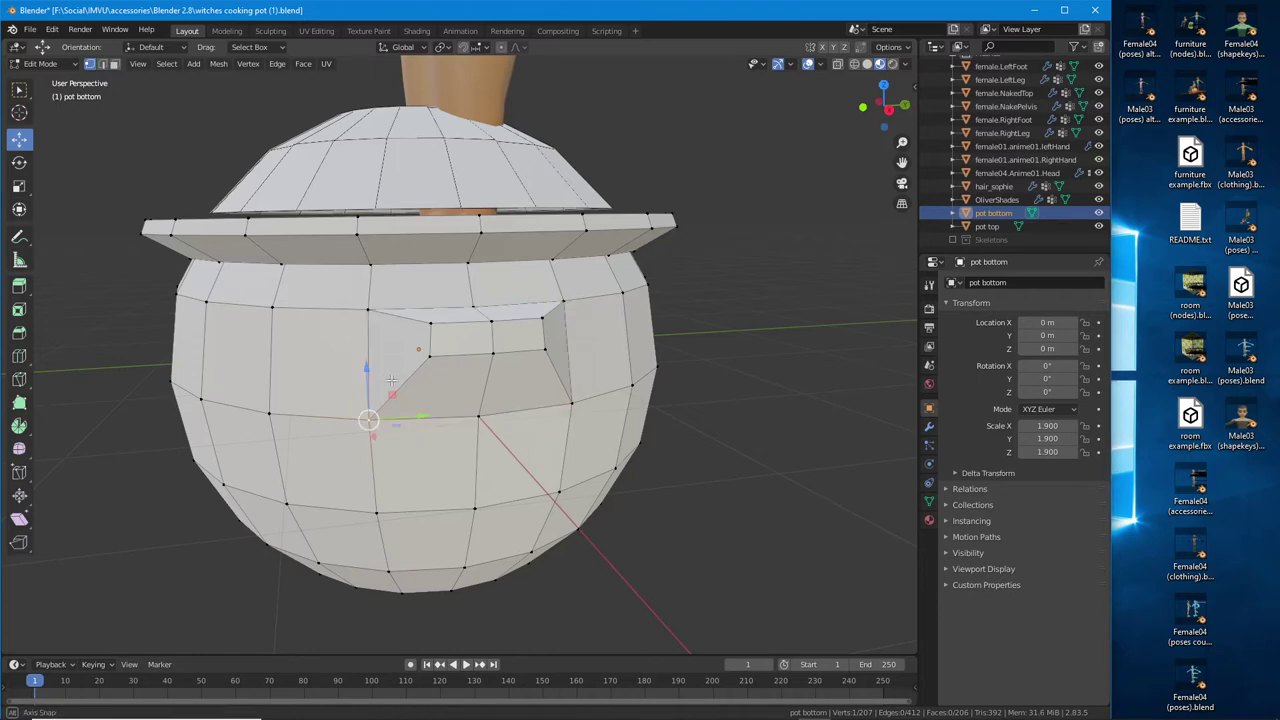
mouse_move(330, 390)
middle_mouse_down()
mouse_move(464, 384)
mouse_move(554, 141)
middle_mouse_up()
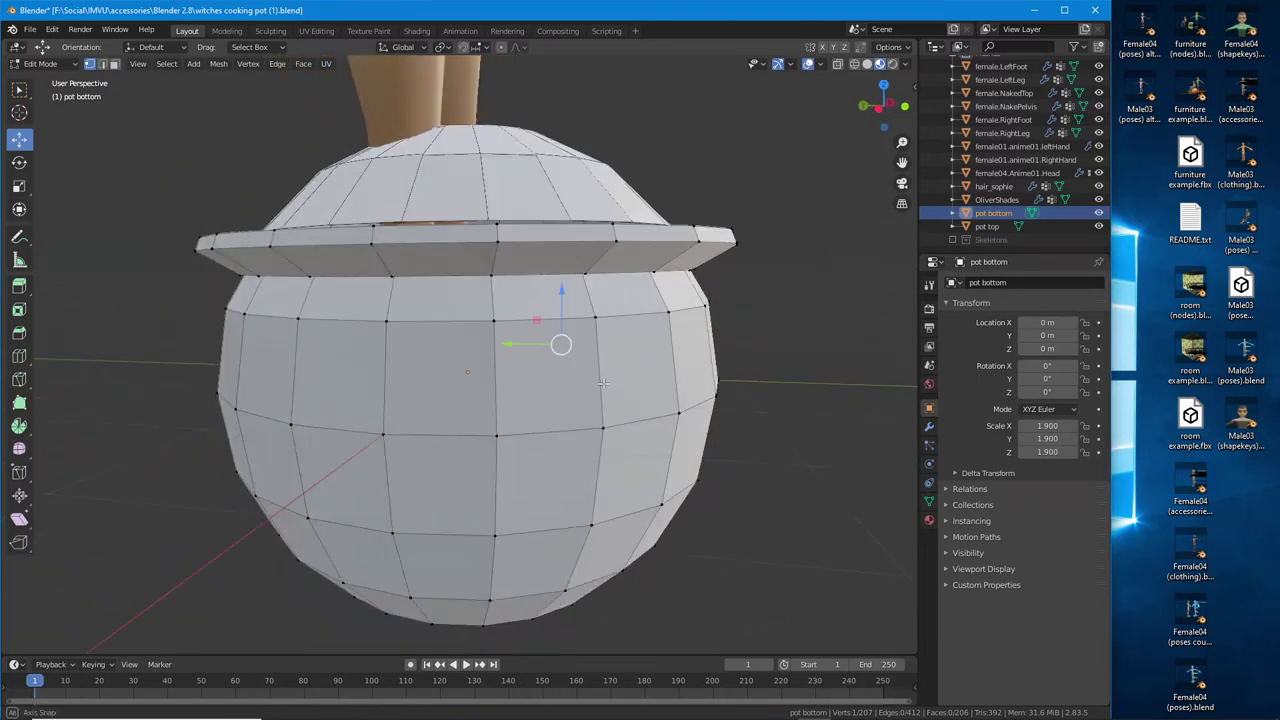
In face select mode, pick two side faces of the pot and orbit to view them
left_click(114, 63)
left_click(352, 357)
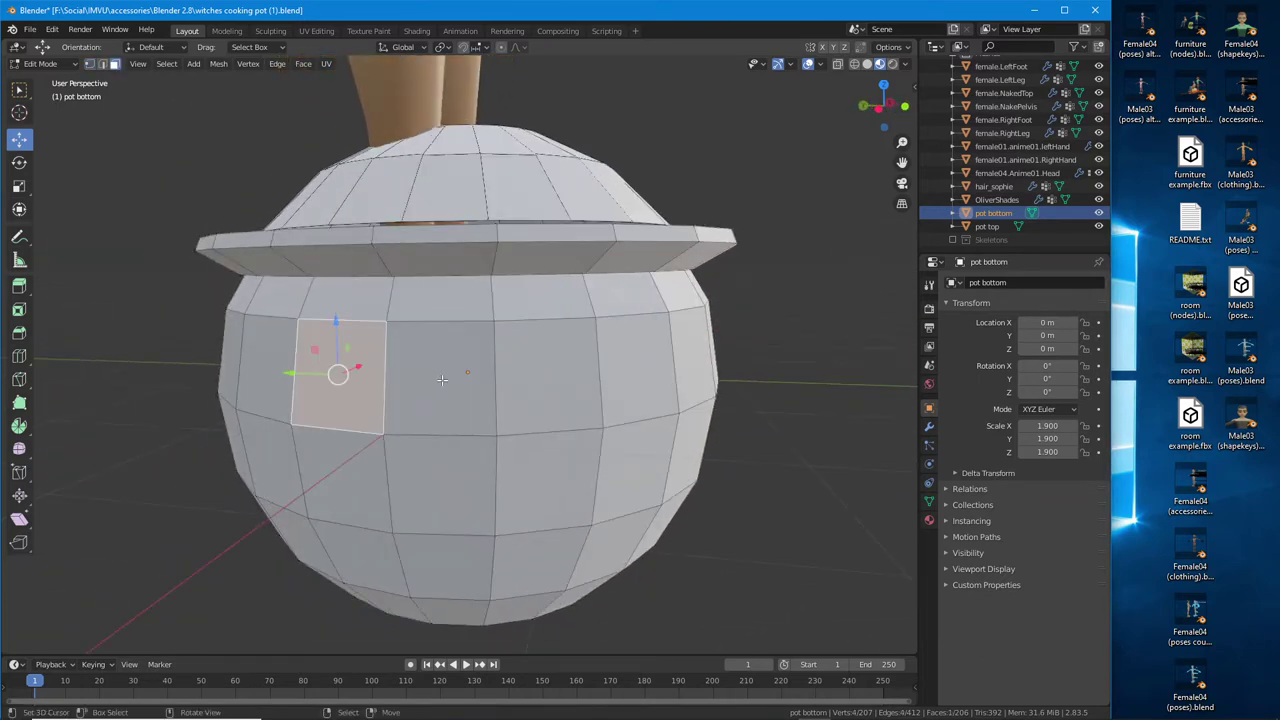
left_click(442, 380, "shift")
middle_click_drag(442, 380, 169, 218)
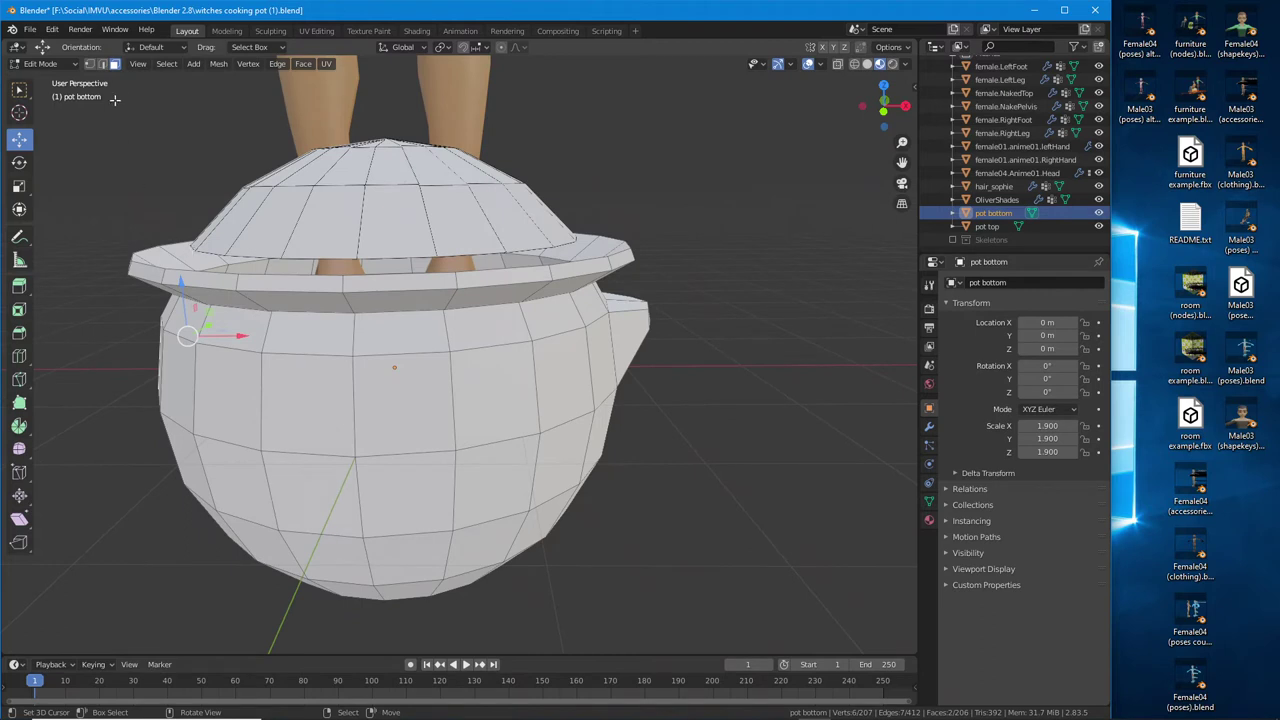
Switch to the Front viewpoint and turn on X-Ray
left_click(139, 66)
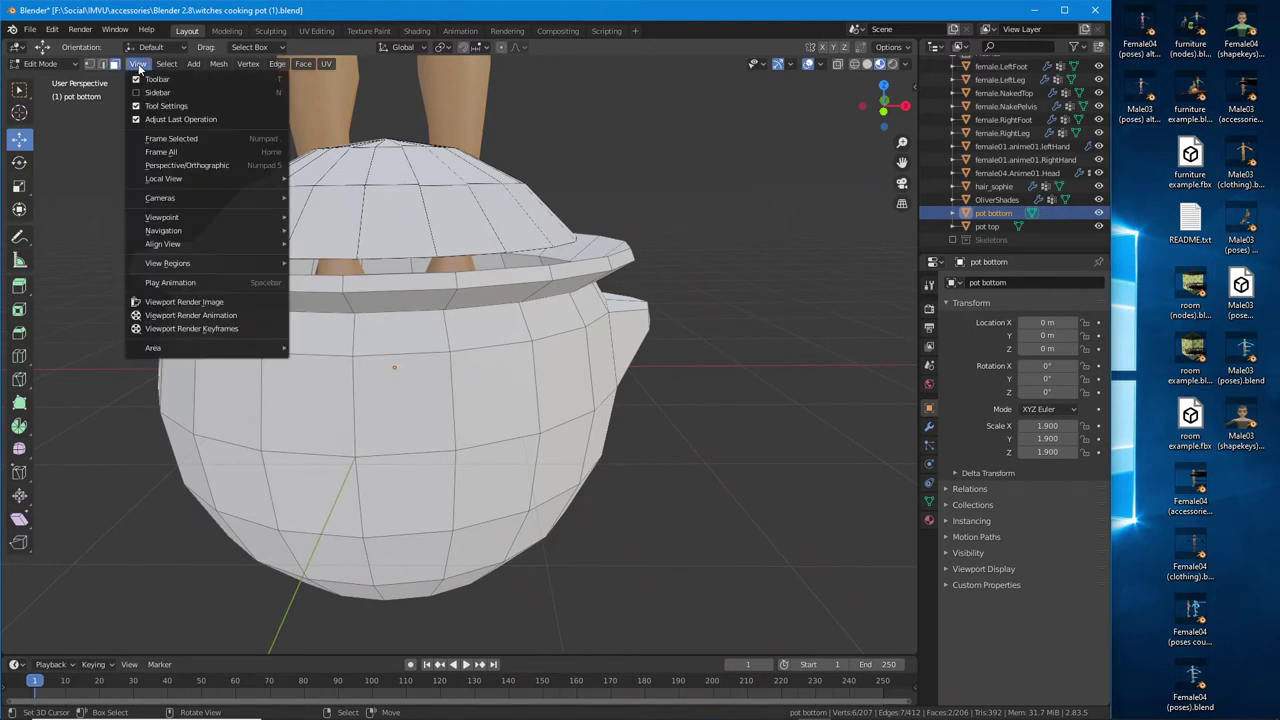
mouse_move(145, 220)
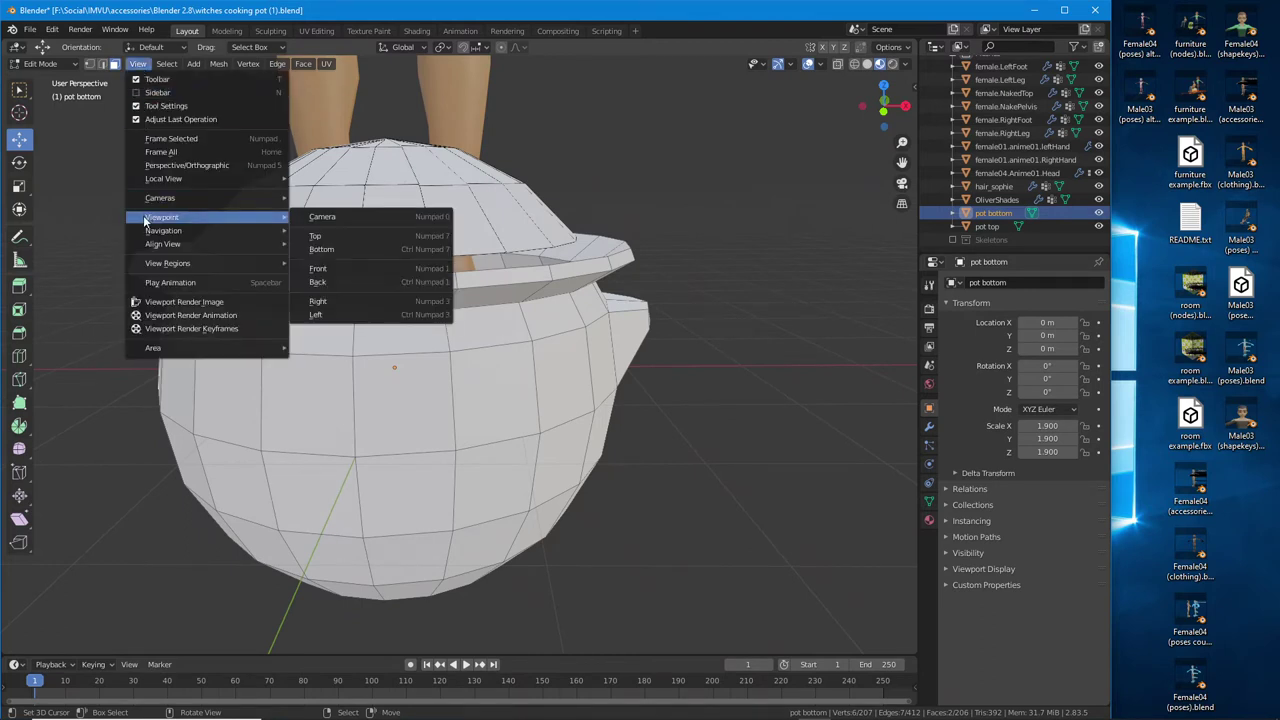
left_click(317, 268)
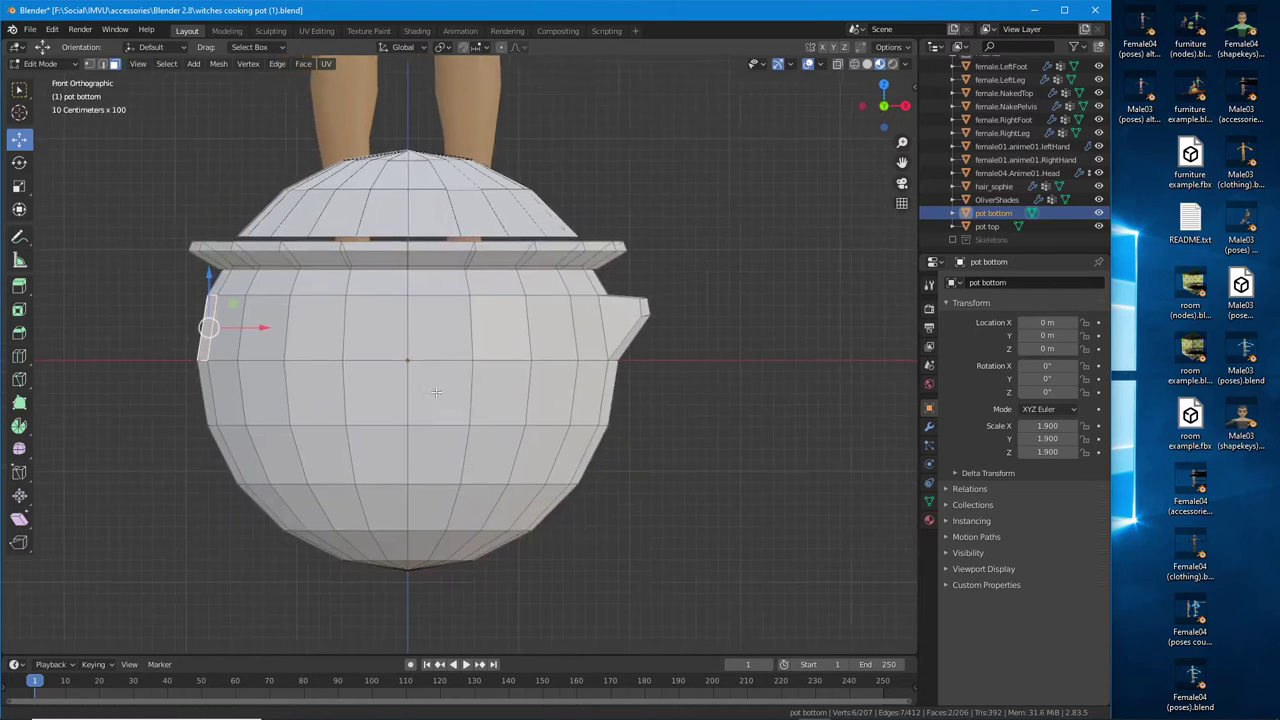
left_click(838, 64)
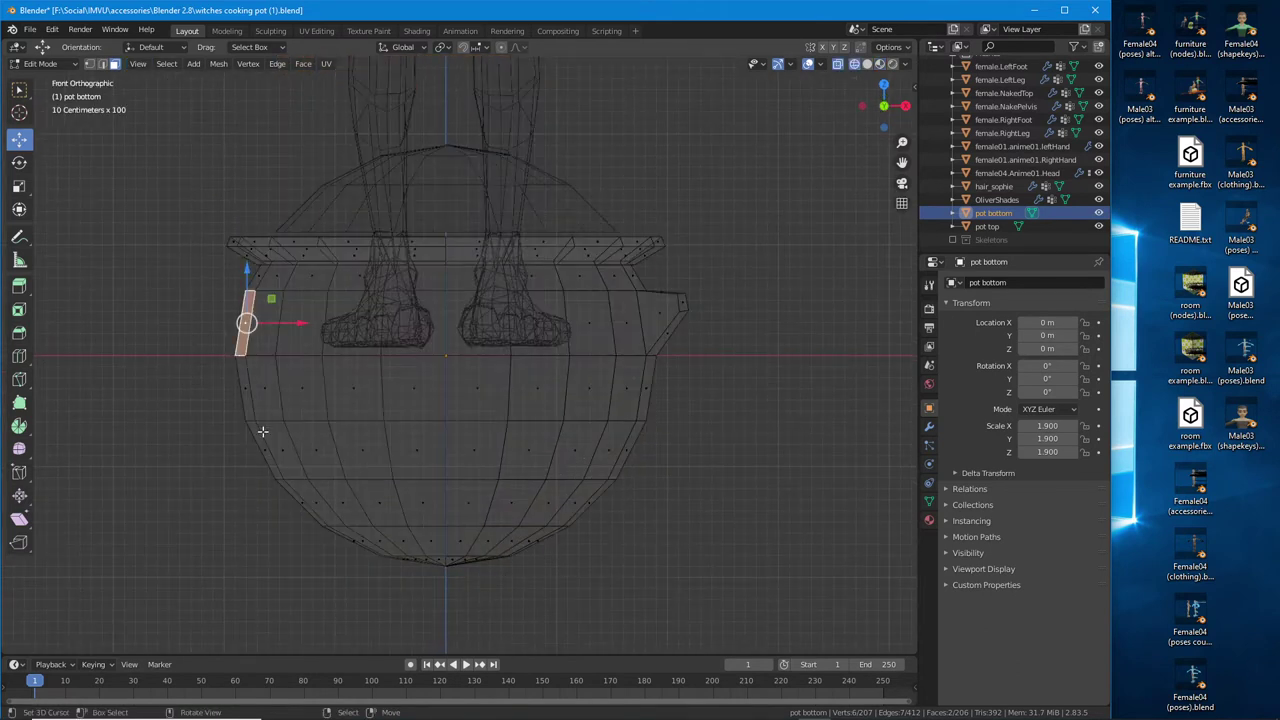
Deselect everything, then box-select the whole left half of the pot bottom
left_click(166, 63)
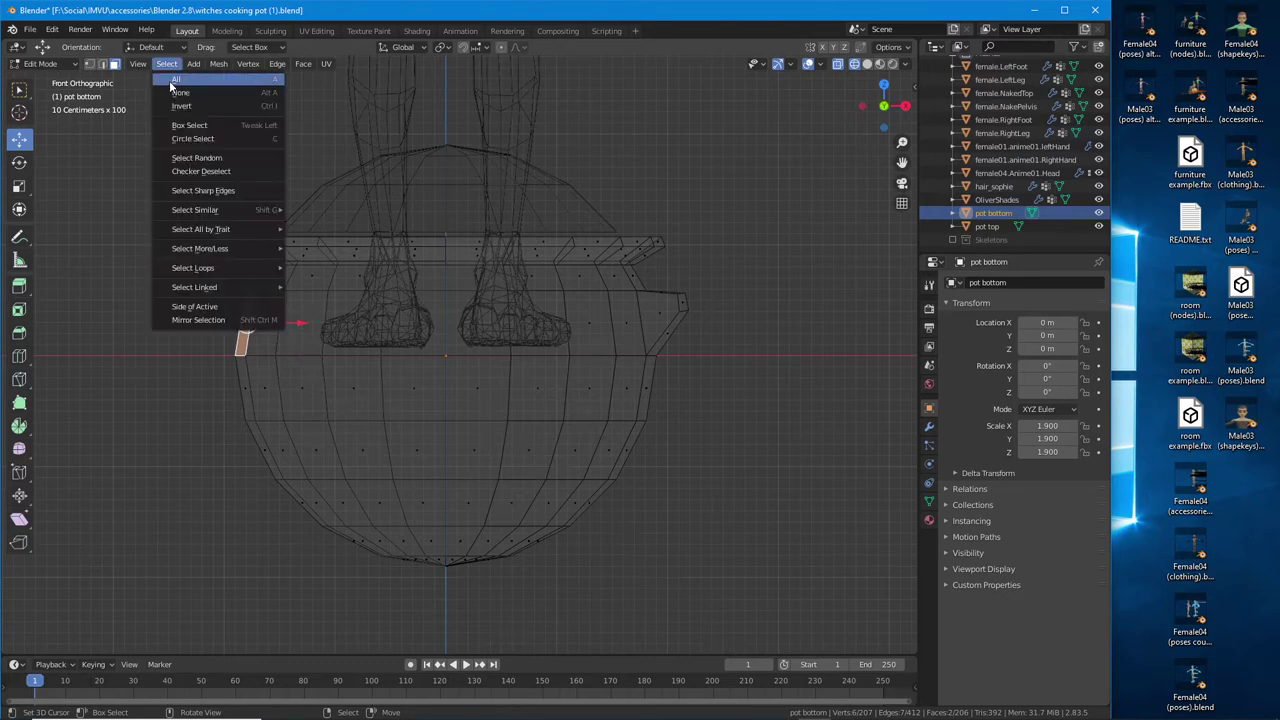
left_click(177, 94)
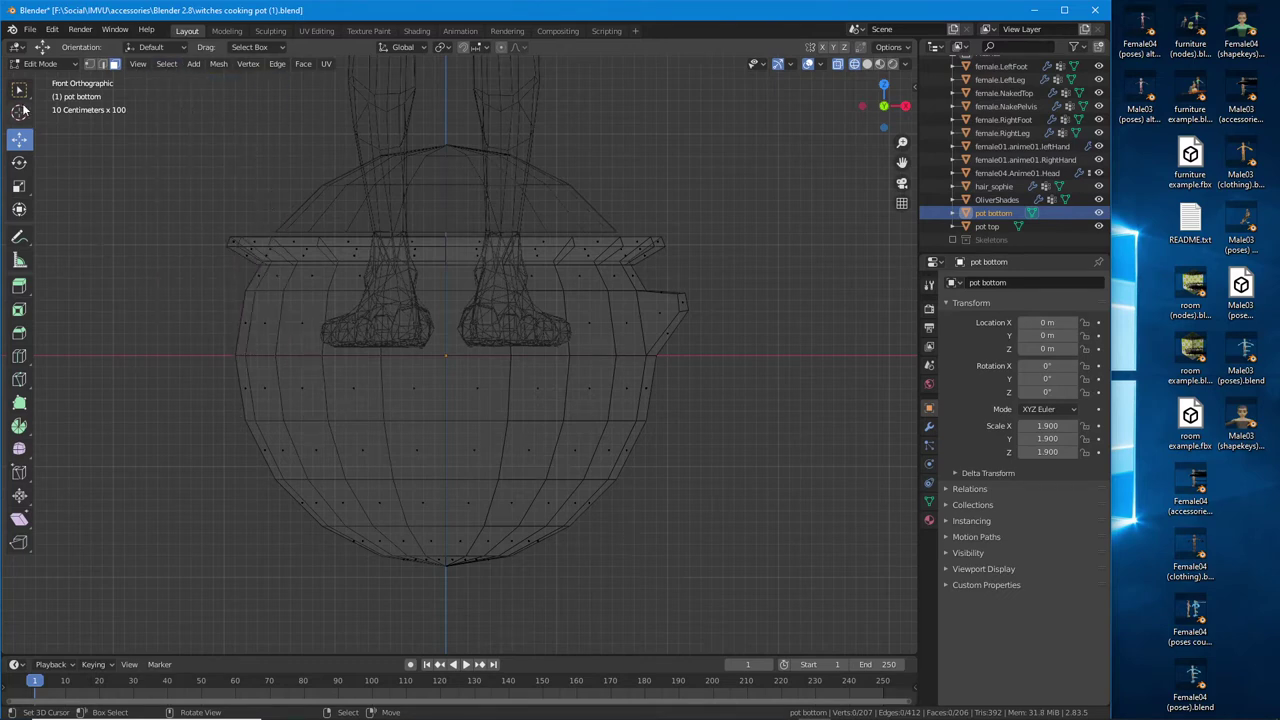
left_click(22, 94)
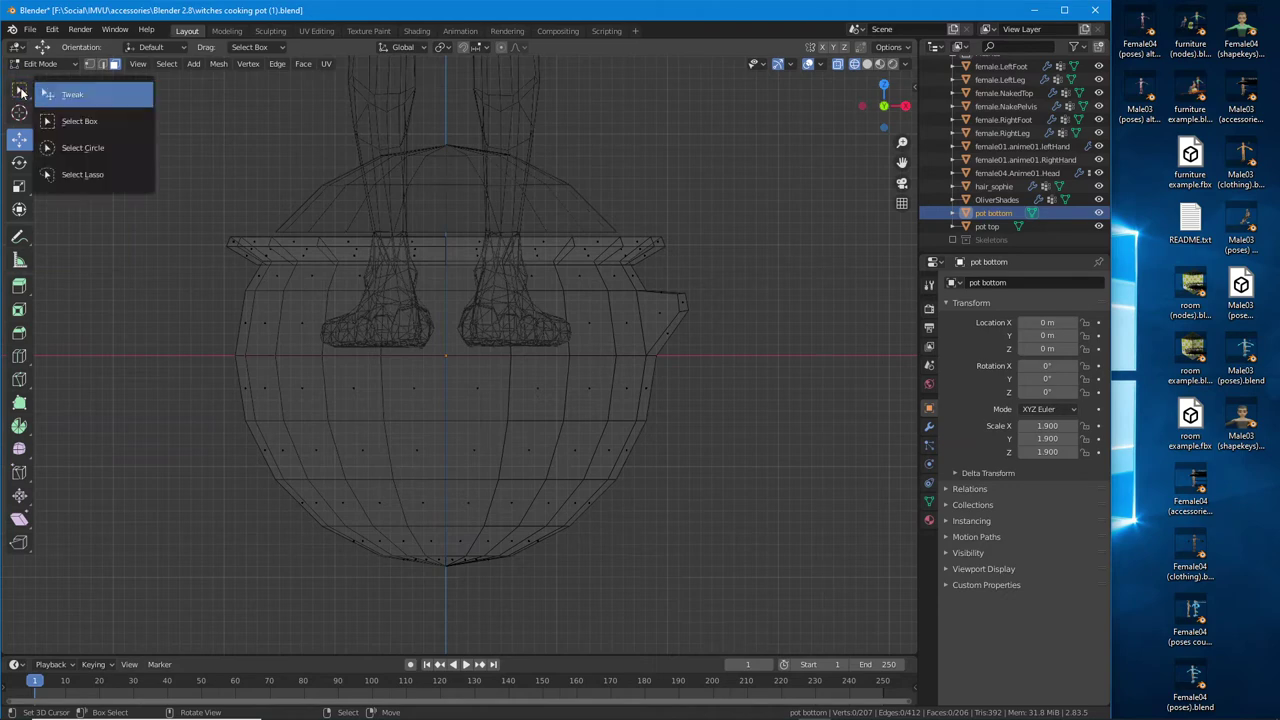
left_click(78, 122)
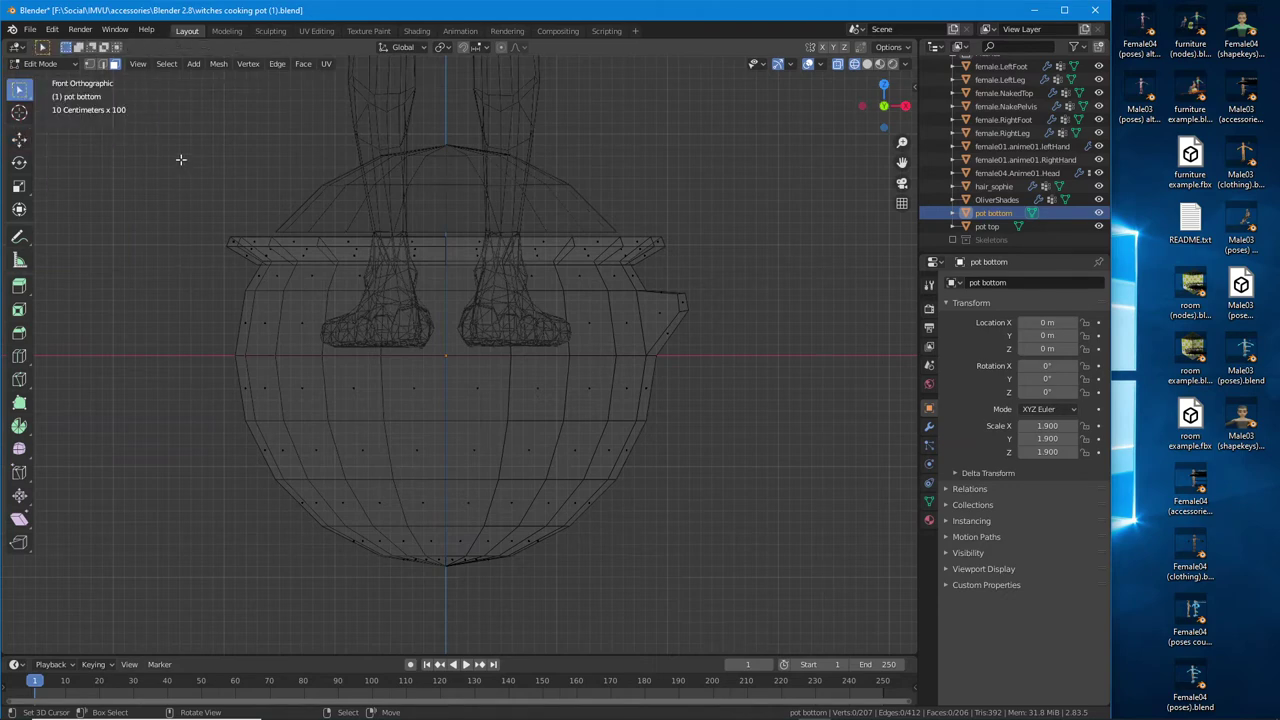
left_click_drag(177, 149, 446, 611)
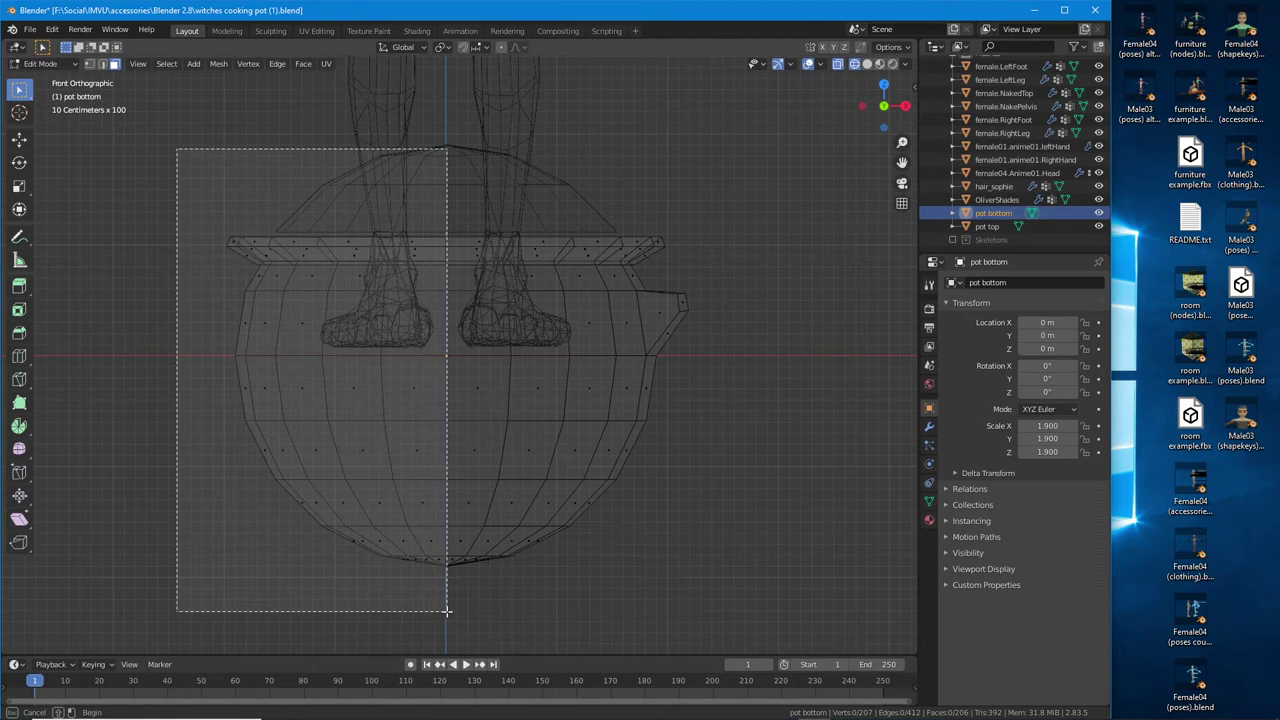
left_click_drag(446, 611, 446, 611)
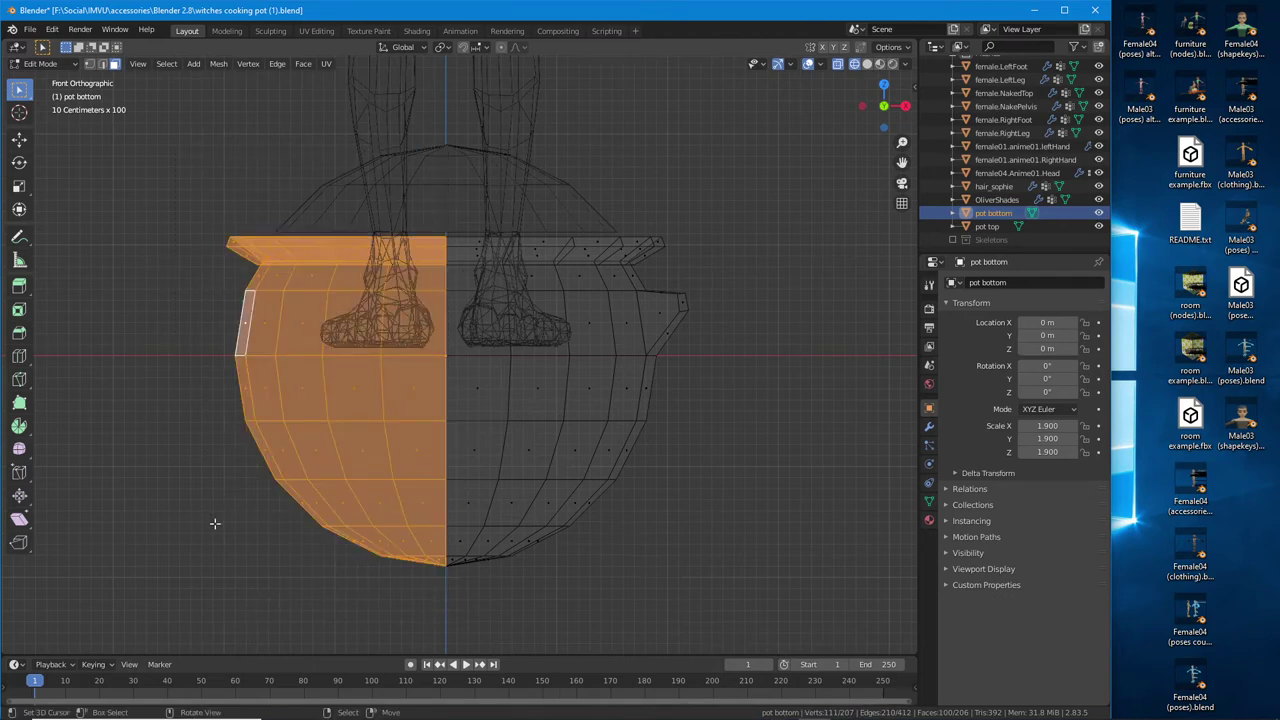
Separate the selected left half into pot bottom.001 and delete that object in Object Mode
left_click(218, 64)
mouse_move(247, 375)
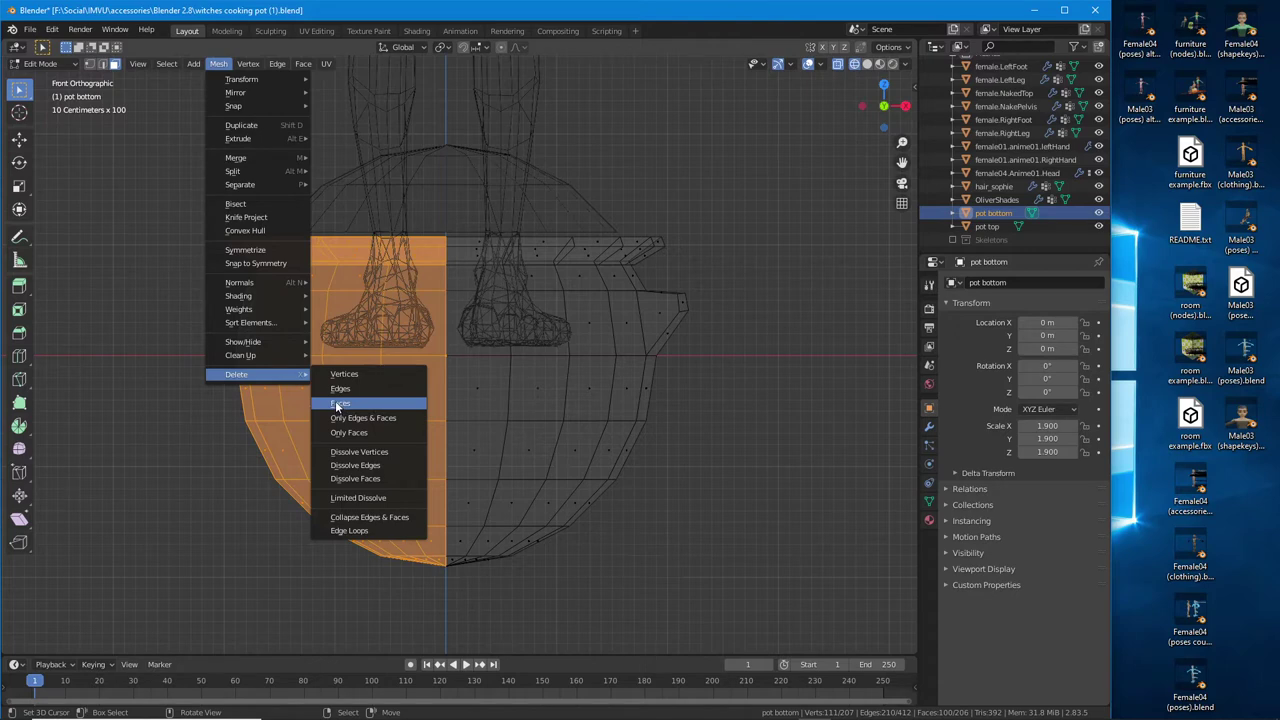
mouse_move(250, 190)
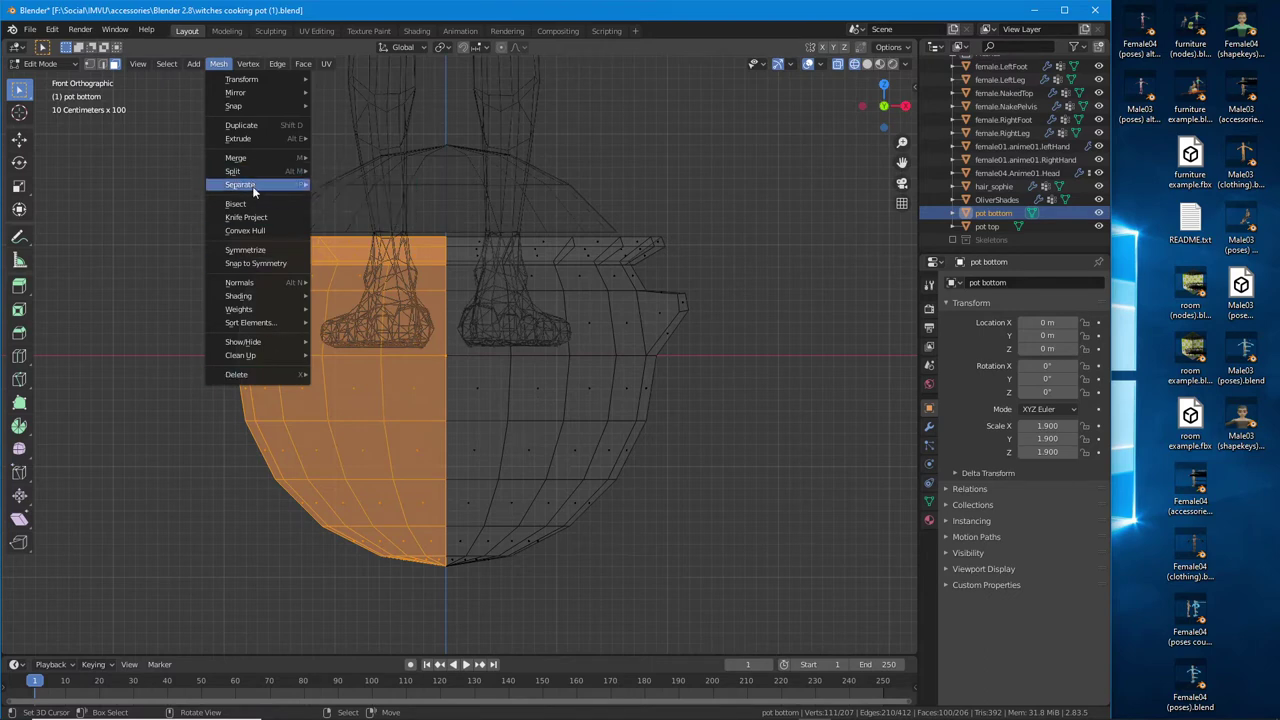
left_click(364, 185)
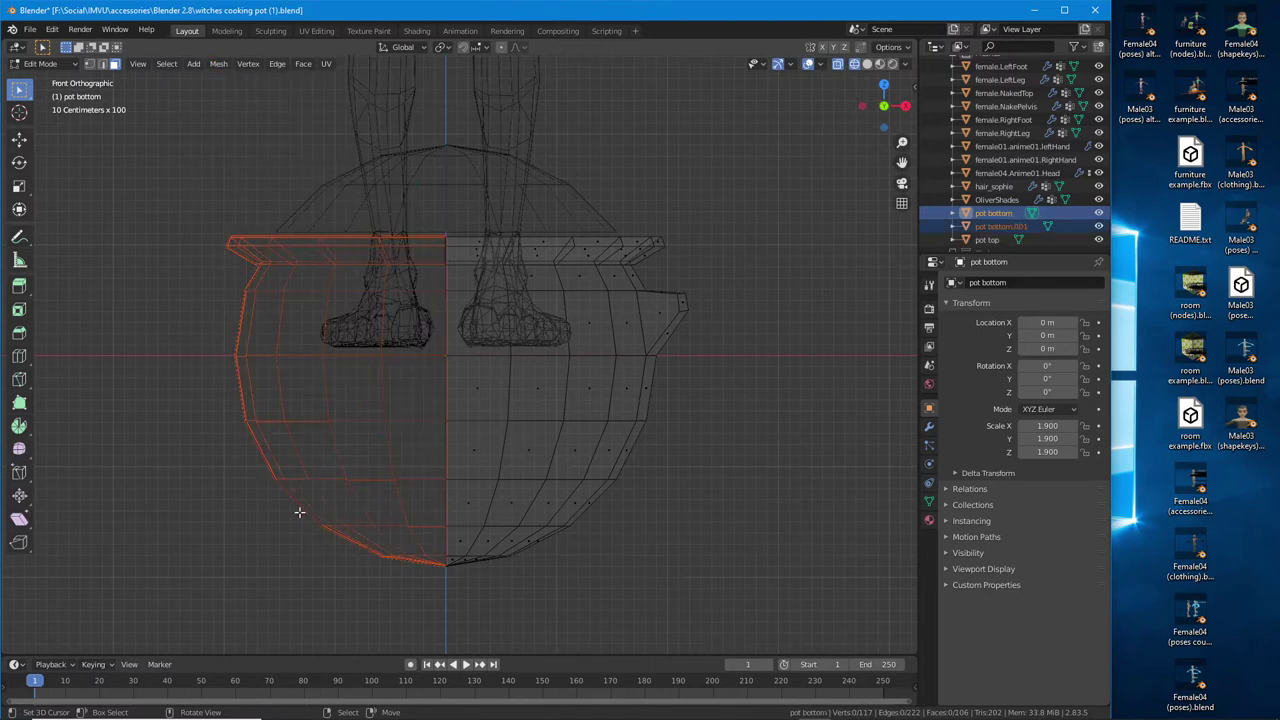
key("Tab")
left_click(250, 404)
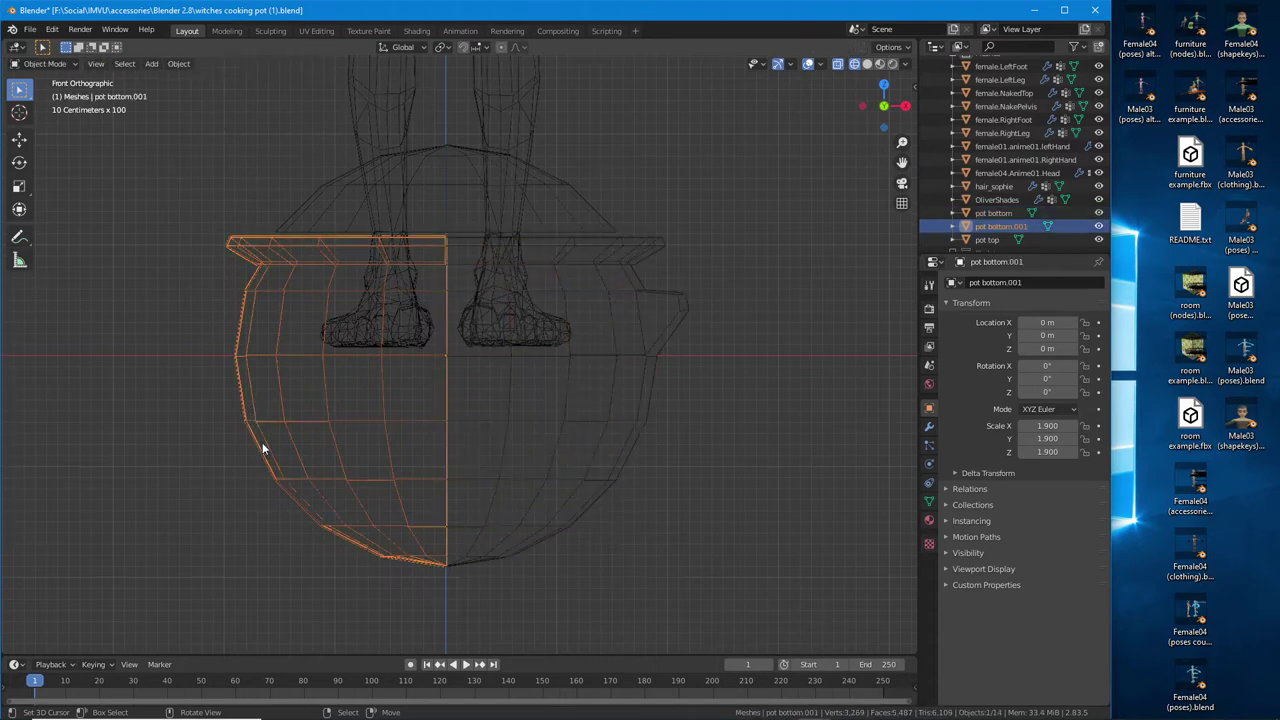
key("Delete")
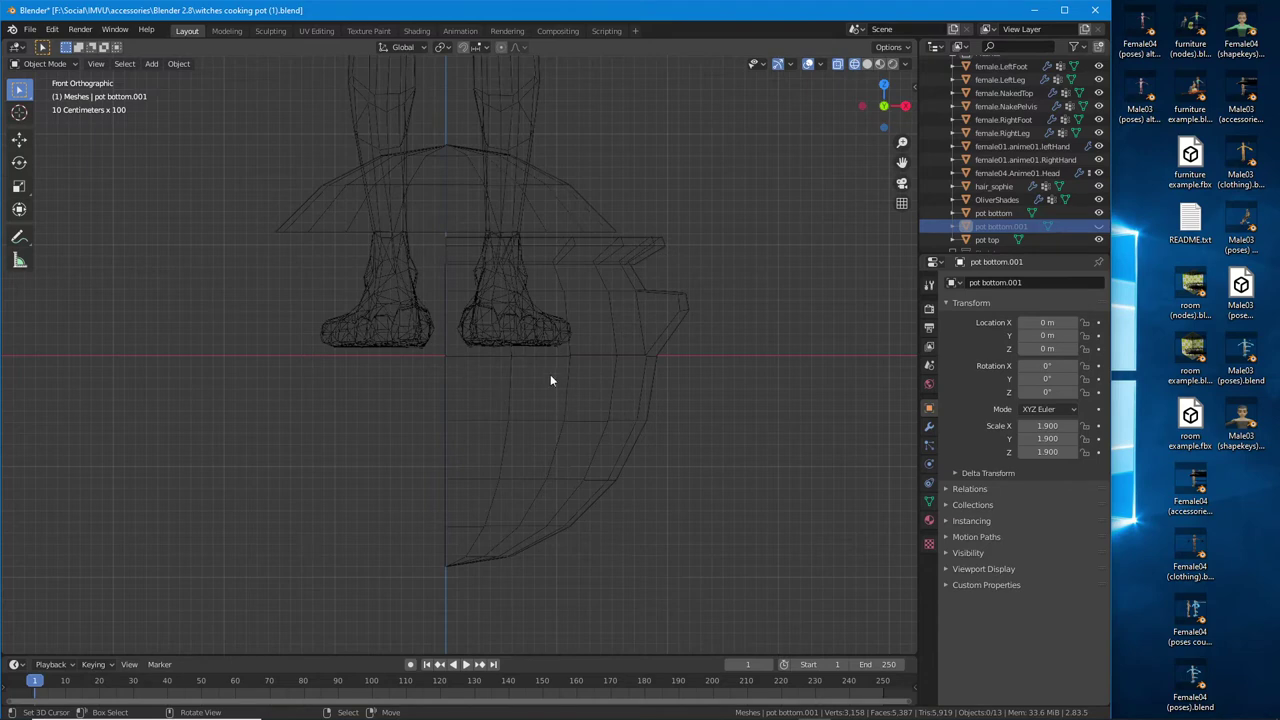
Add a Mirror modifier on the X axis to the pot bottom
left_click(508, 374)
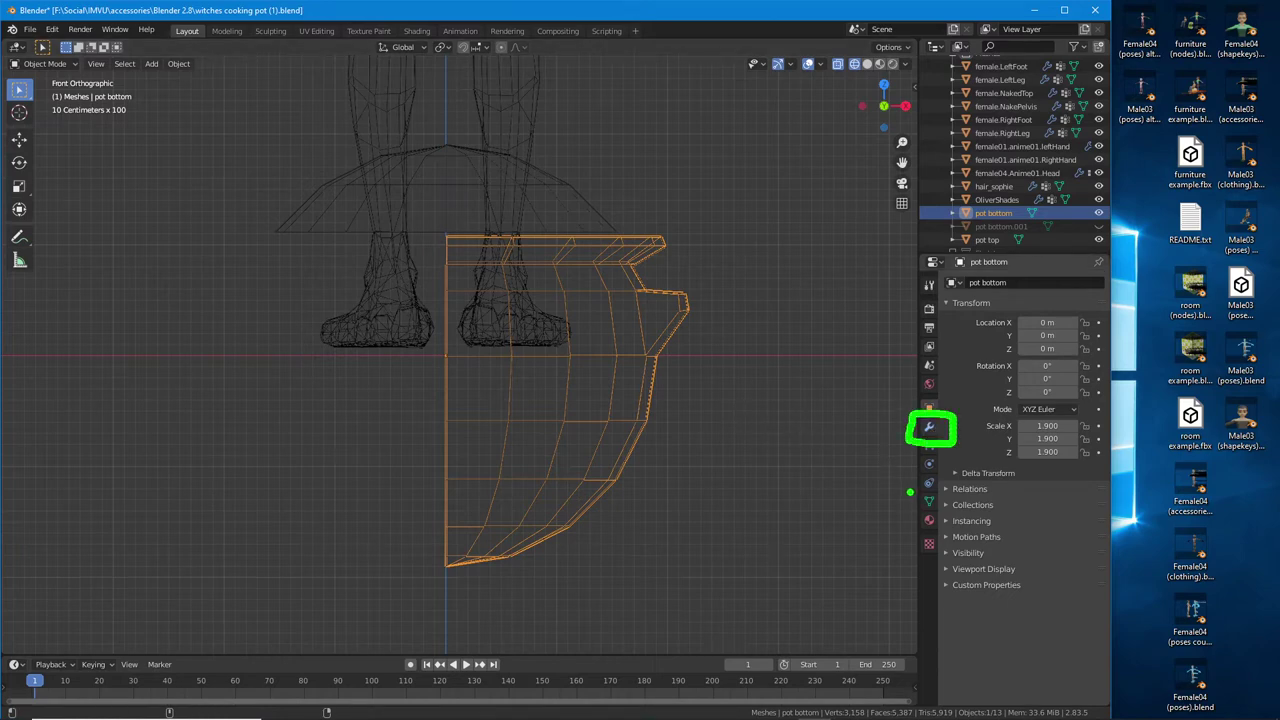
left_click(929, 426)
left_click(996, 282)
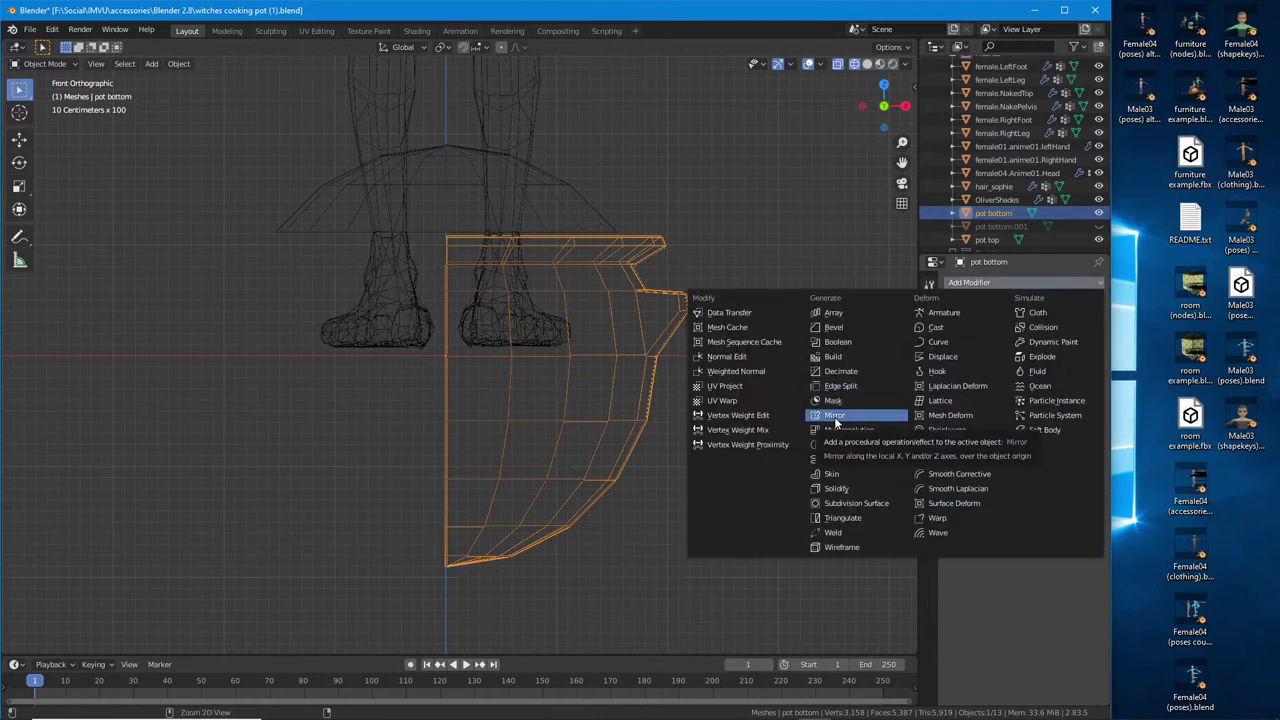
left_click_drag(812, 429, 870, 427)
key("Escape")
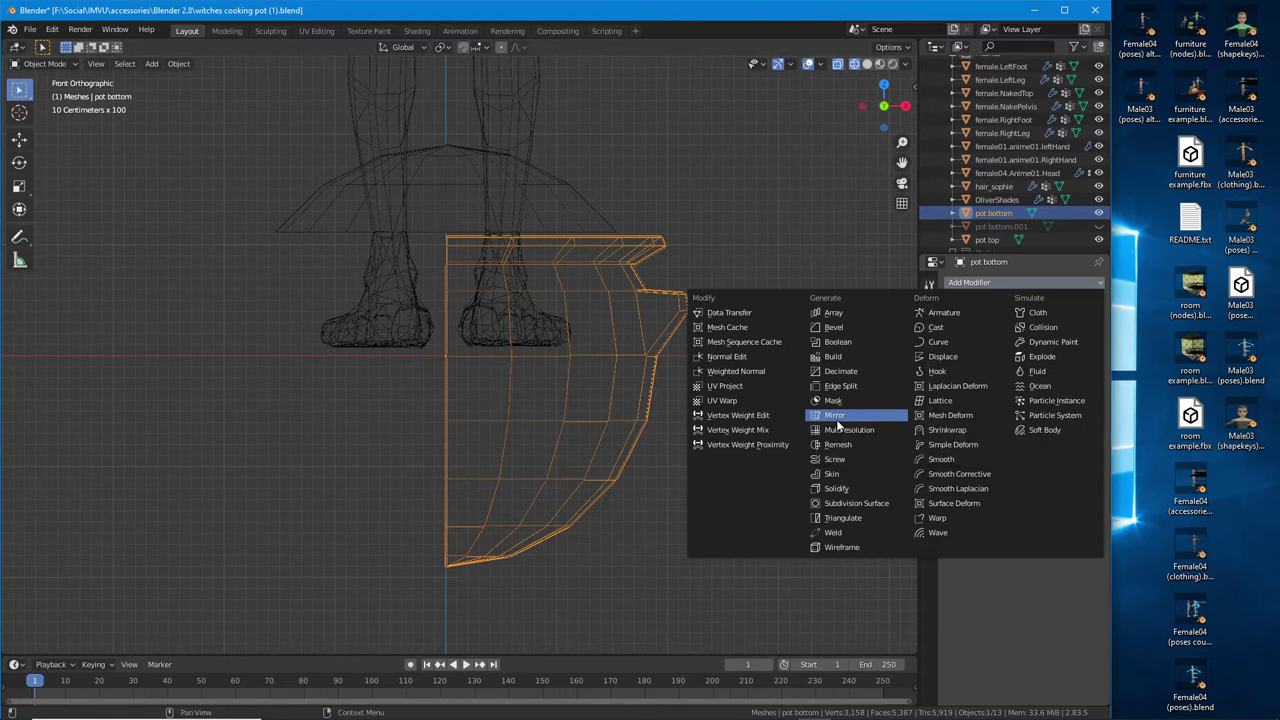
left_click(834, 416)
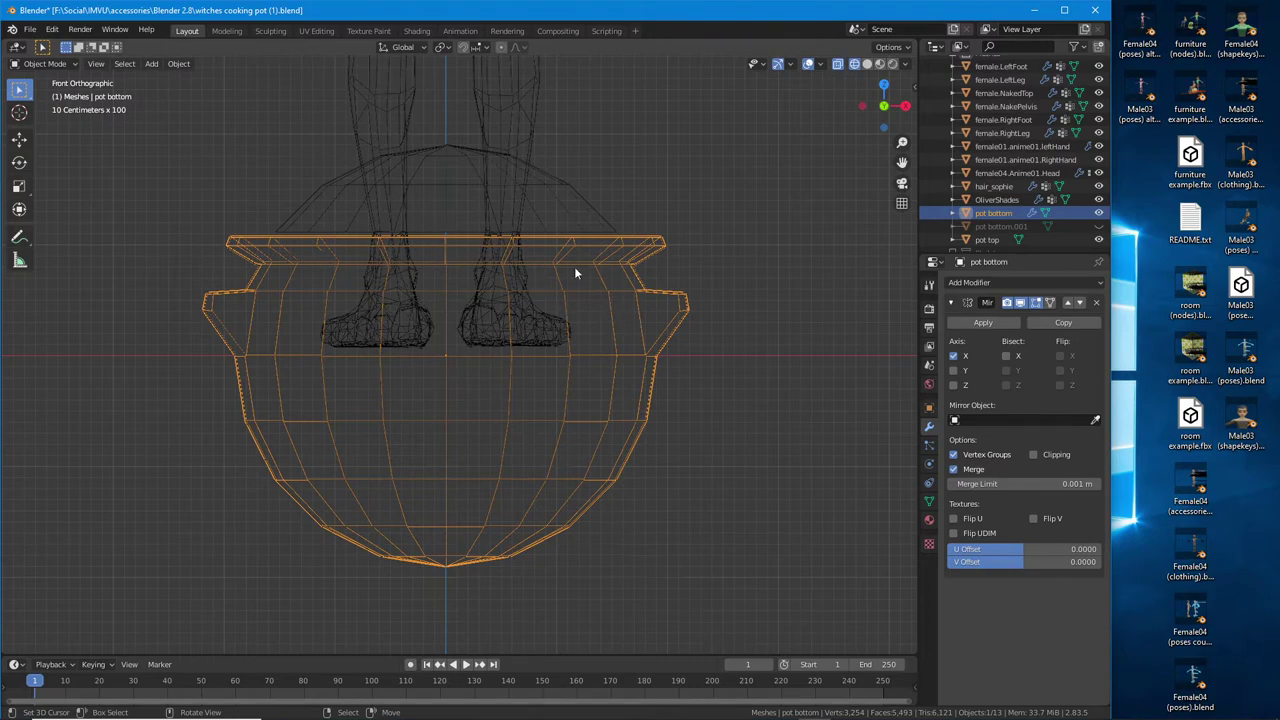
Switch the viewport to solid shading and orbit around the symmetrical two-spouted pot
middle_click_drag(572, 265, 588, 330)
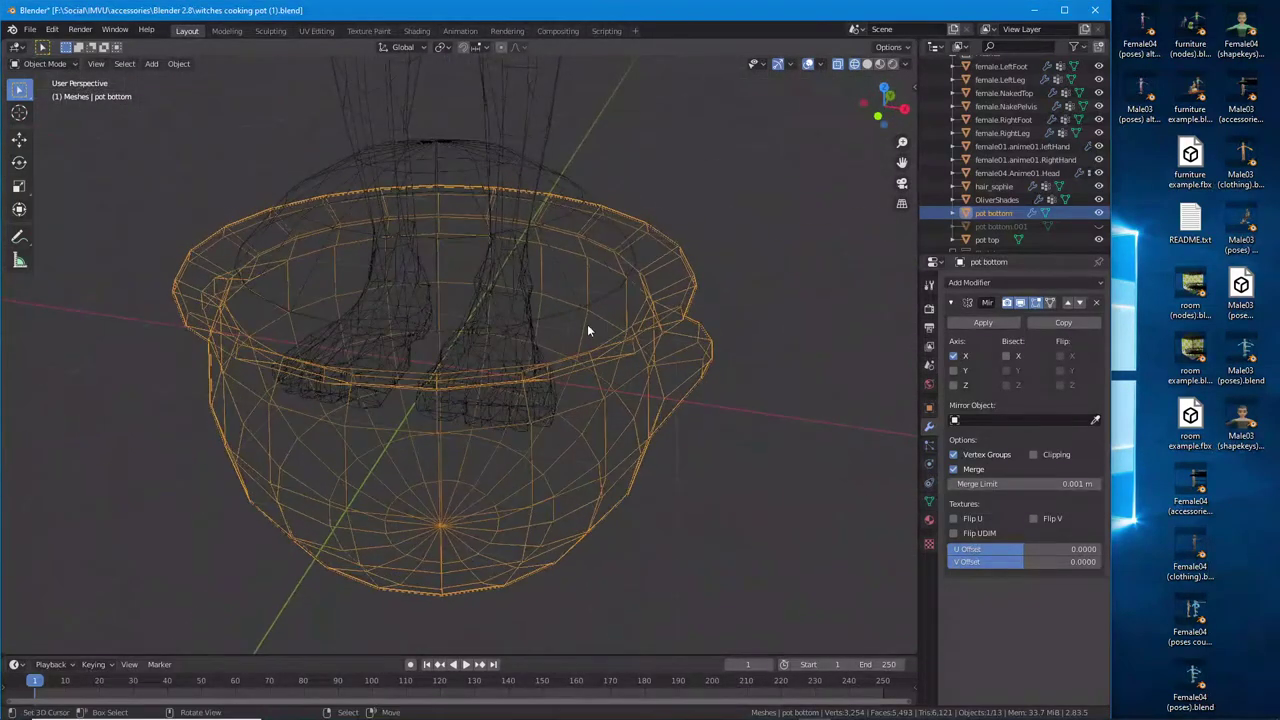
left_click(881, 62)
middle_click_drag(599, 394, 529, 391)
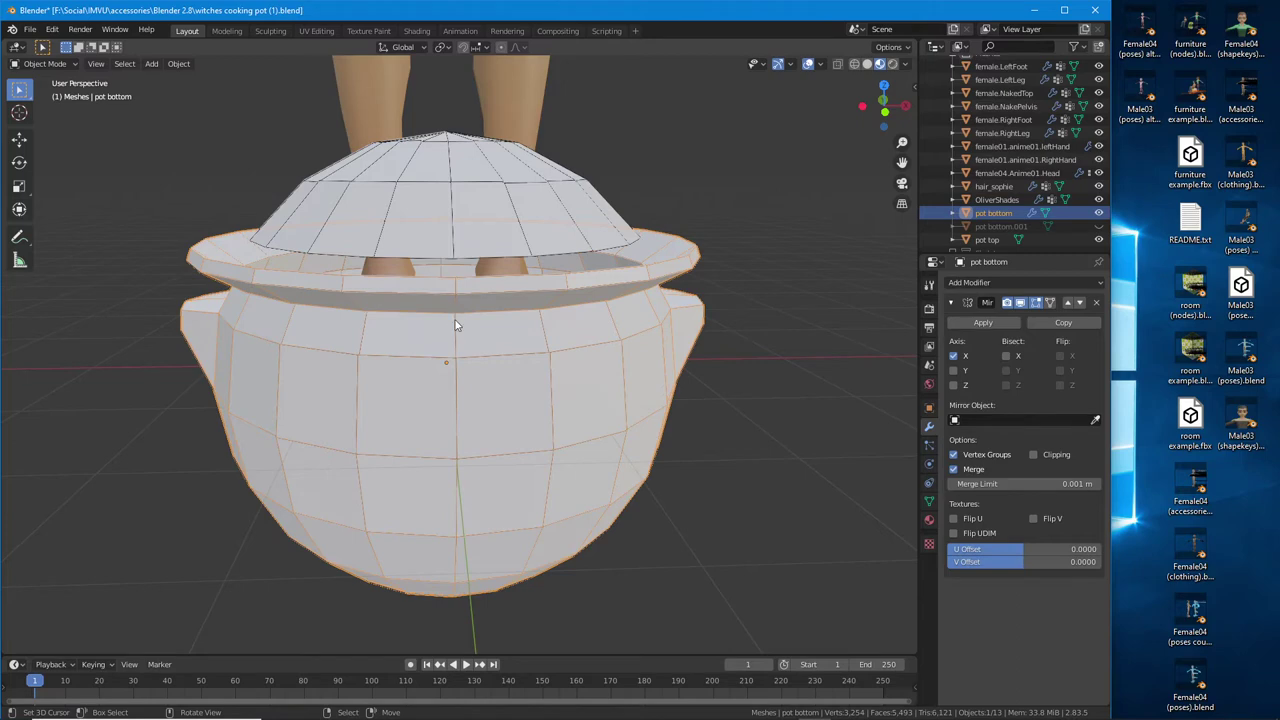
middle_click_drag(455, 325, 300, 371)
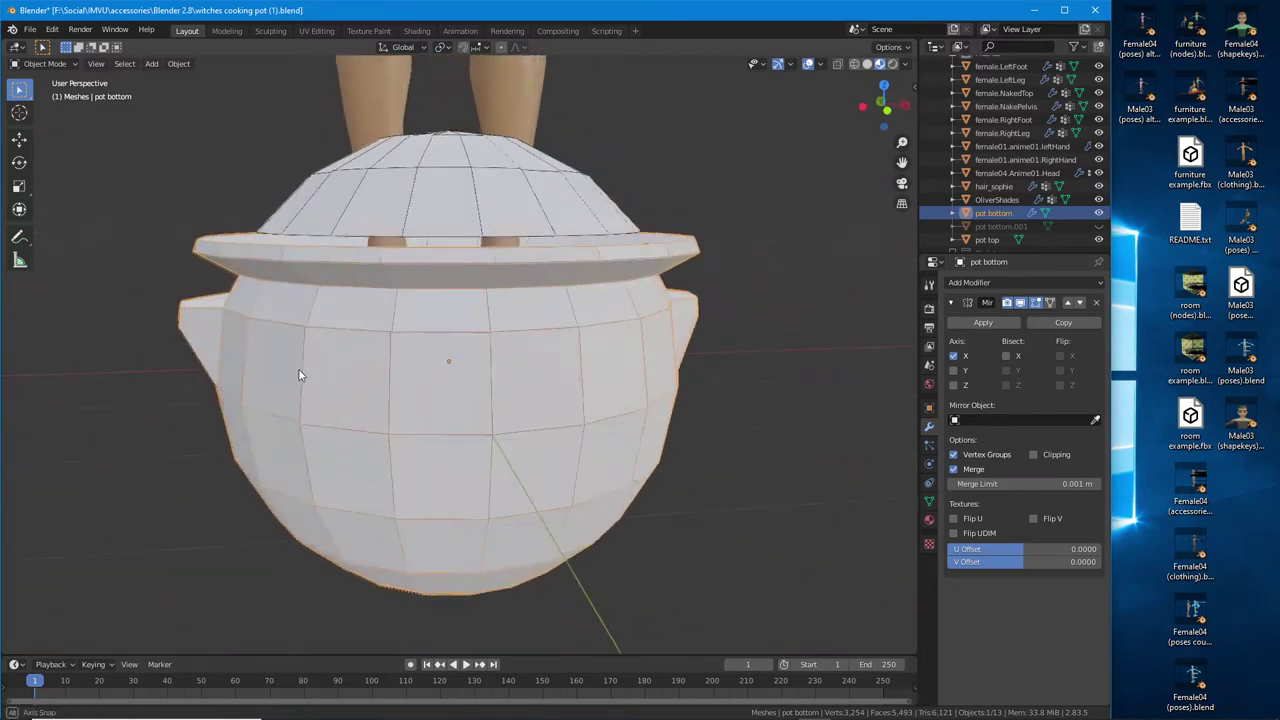
View the pot in front orthographic wireframe and sketch an annotation line across its rim
left_click(96, 63)
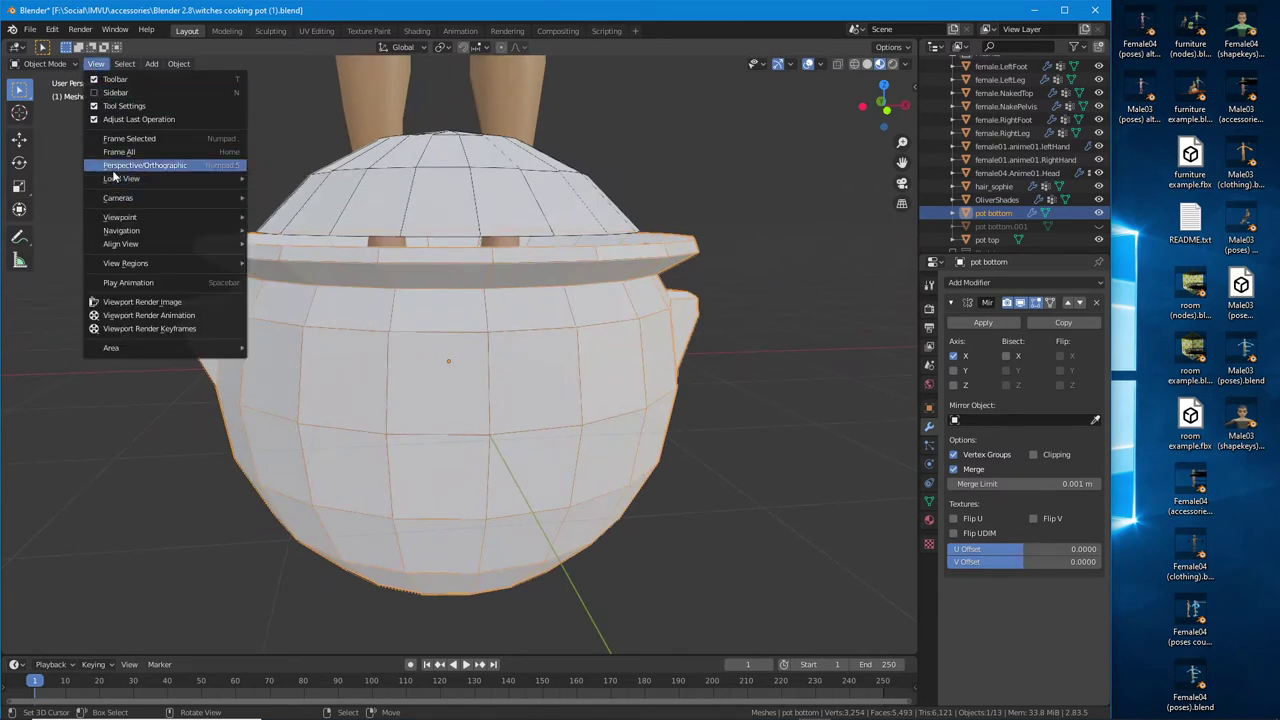
mouse_move(130, 212)
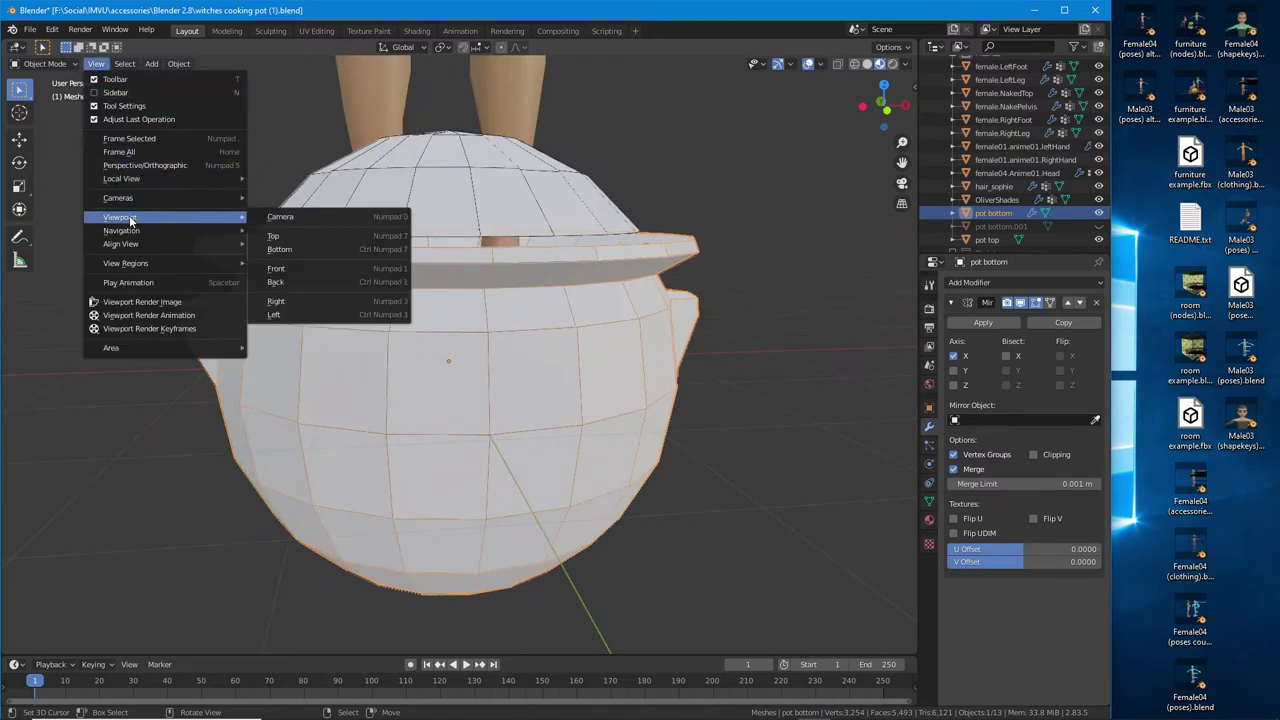
left_click(270, 268)
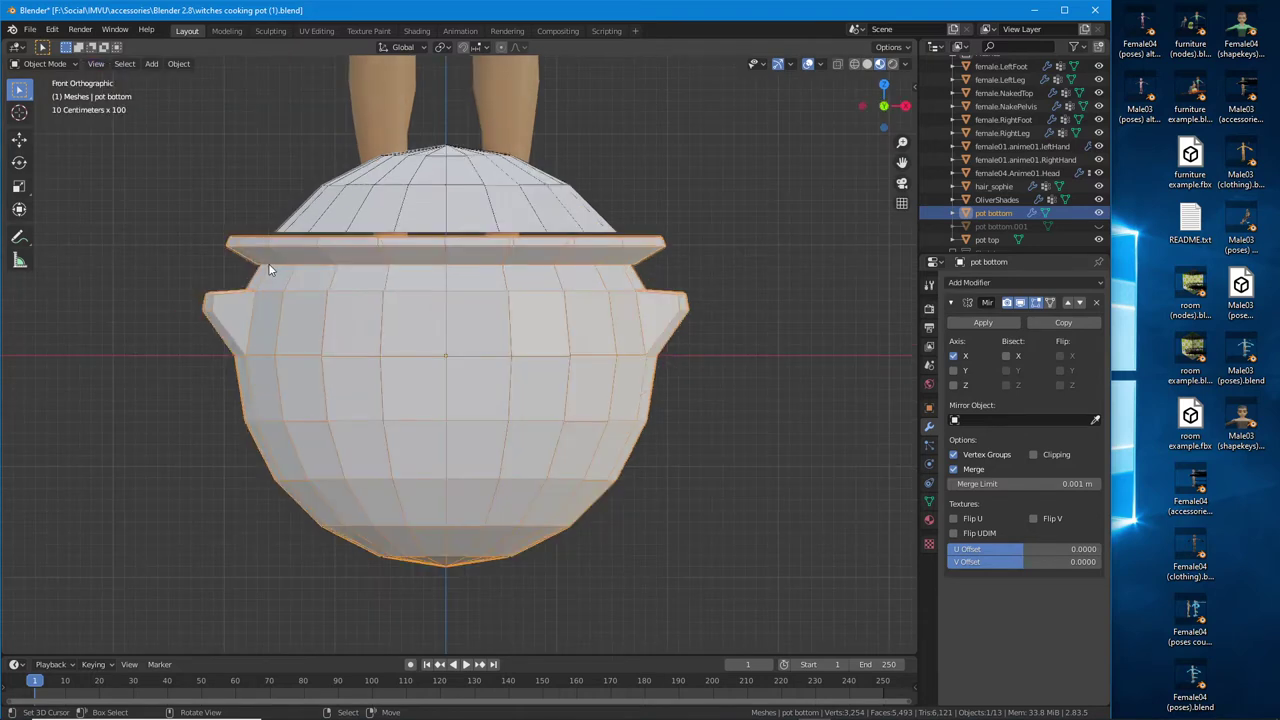
left_click(838, 63)
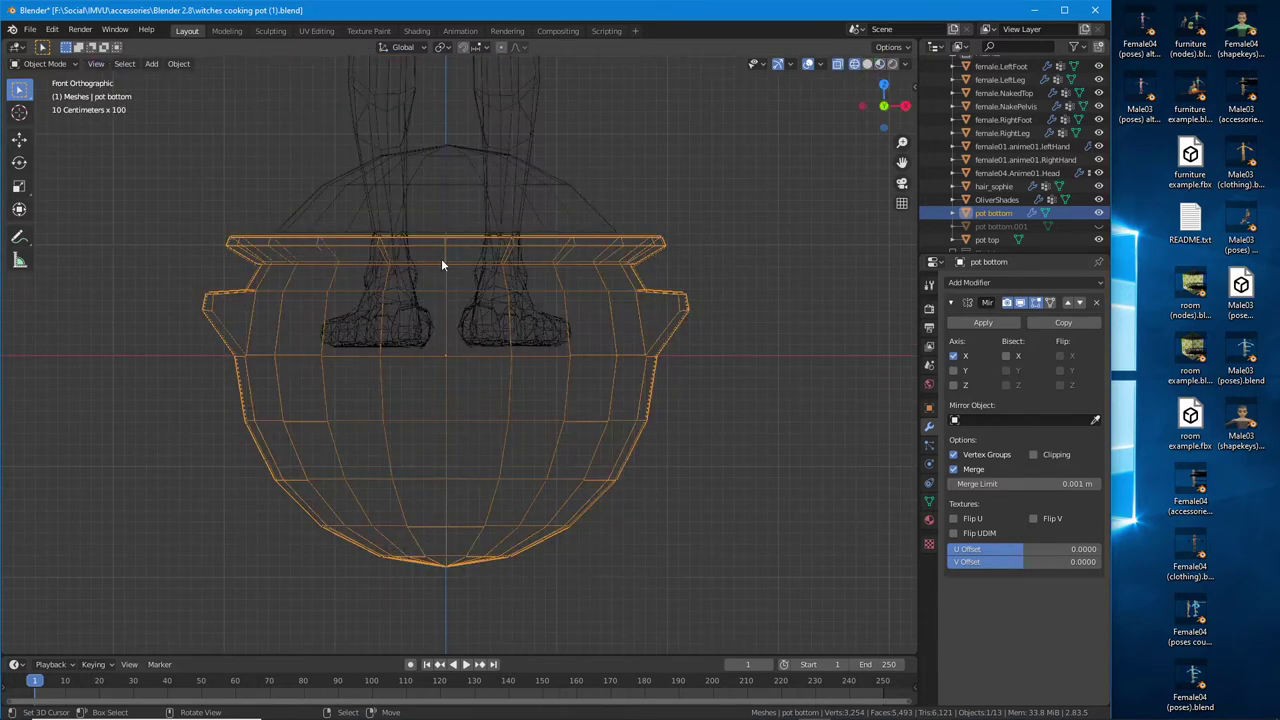
left_click_drag(443, 224, 444, 602)
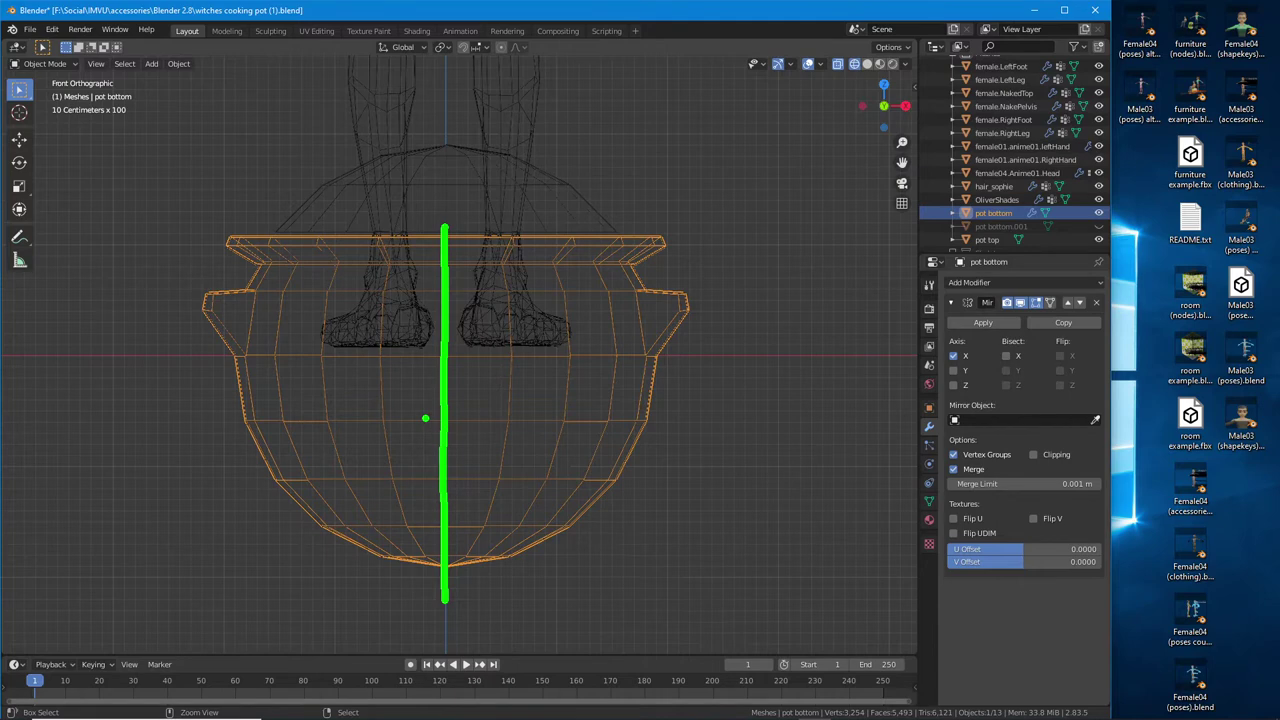
Switch to top orthographic view and sketch crossing axis lines, labelling the halves 1 and 2
left_click(96, 64)
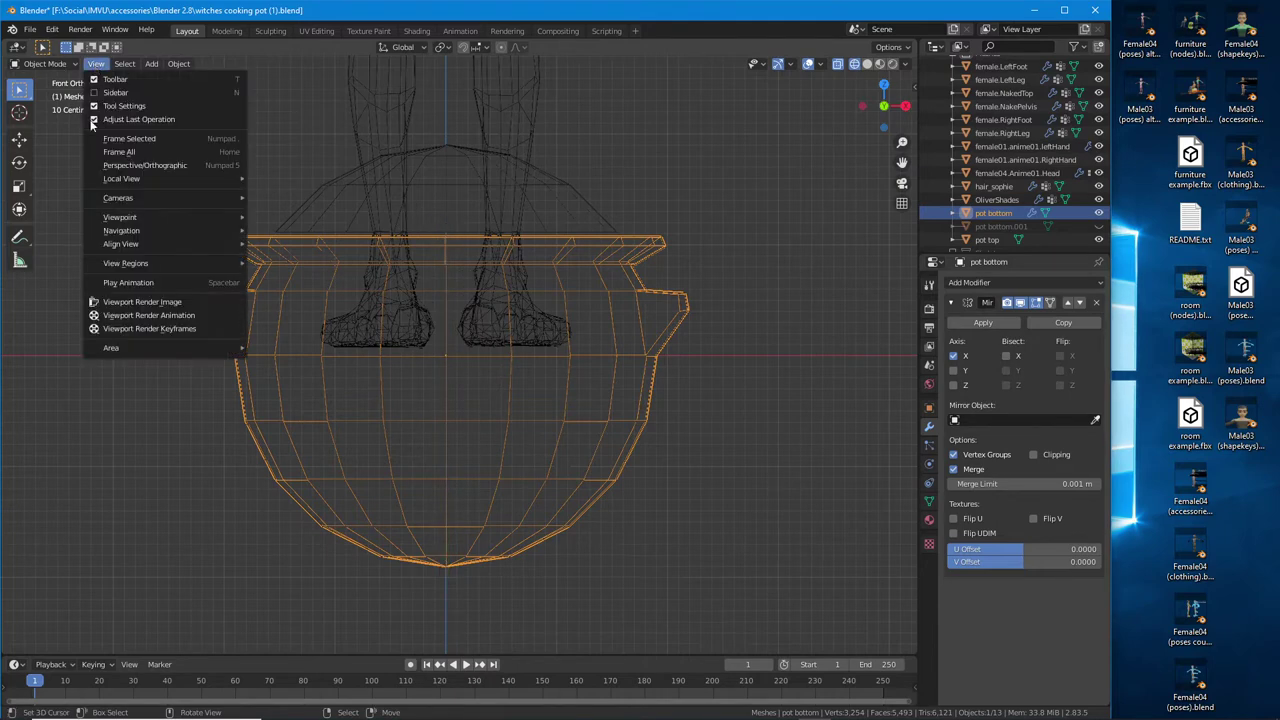
mouse_move(101, 218)
left_click(284, 235)
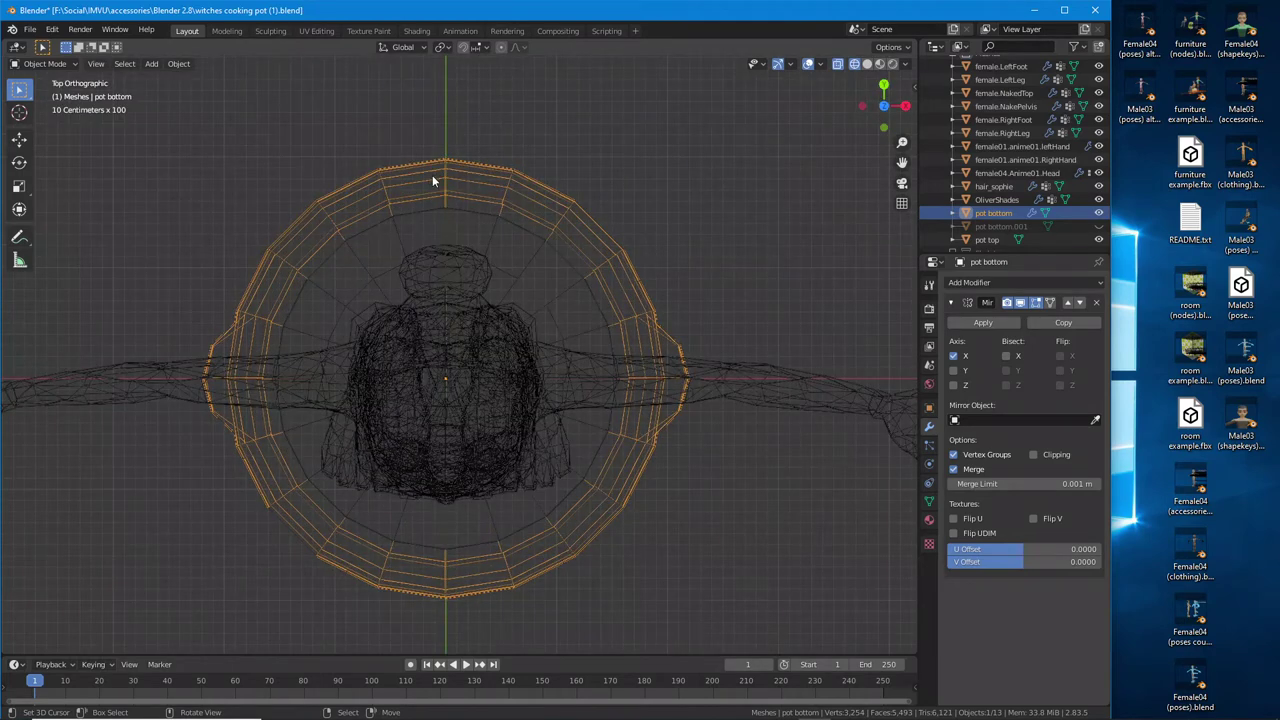
left_click_drag(445, 128, 440, 625)
left_click_drag(160, 382, 708, 372)
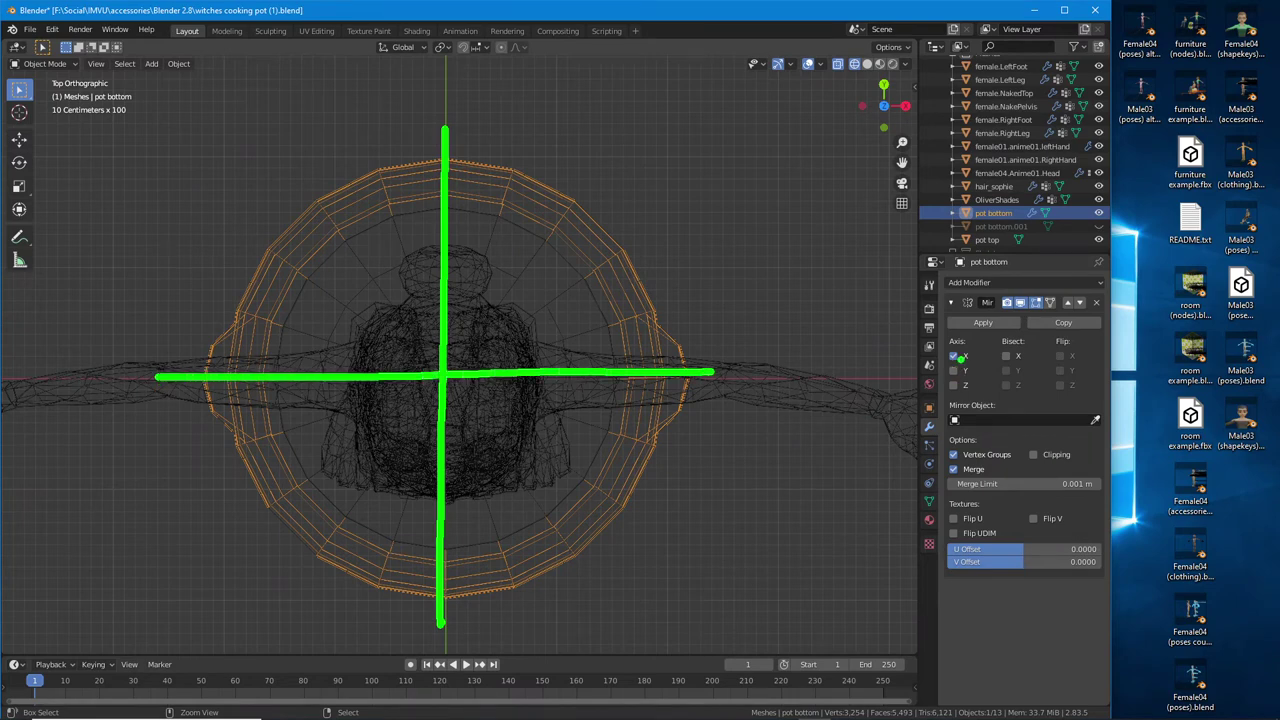
mouse_move(941, 344)
left_mouse_down()
mouse_move(948, 406)
mouse_move(989, 375)
mouse_move(980, 322)
mouse_move(944, 325)
left_mouse_up()
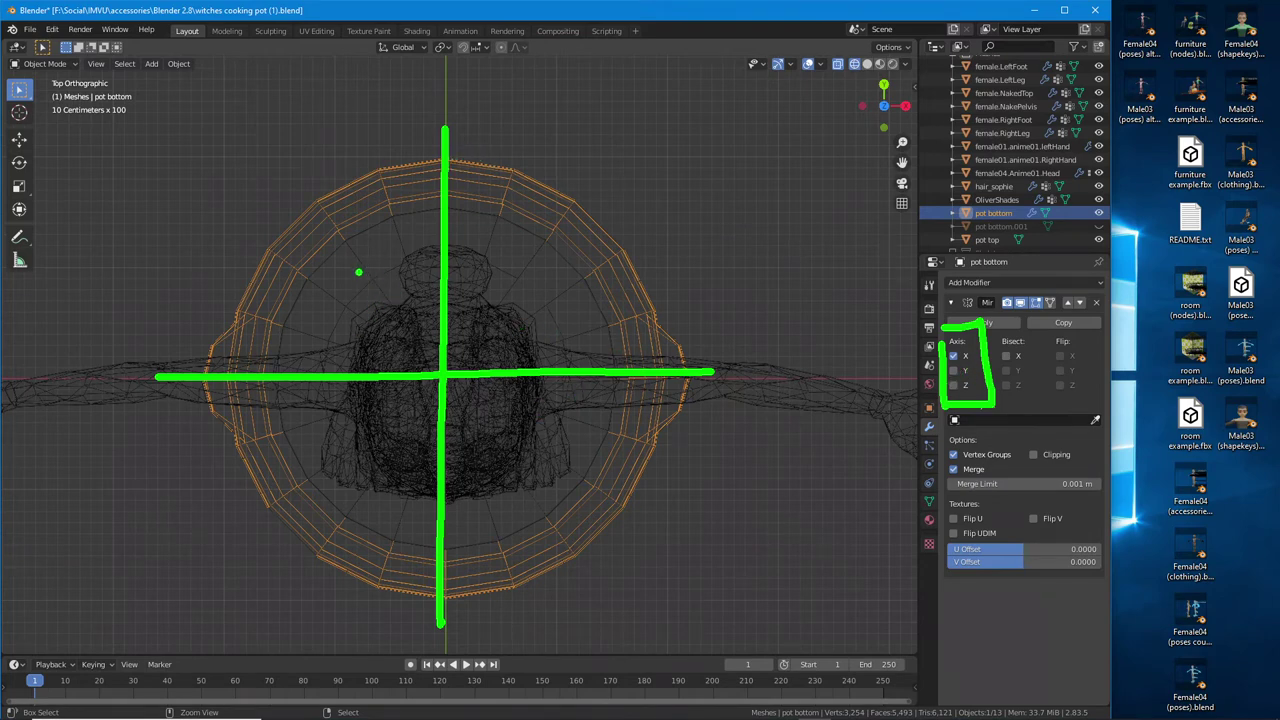
mouse_move(545, 189)
left_mouse_down()
mouse_move(592, 213)
mouse_move(623, 208)
left_mouse_up()
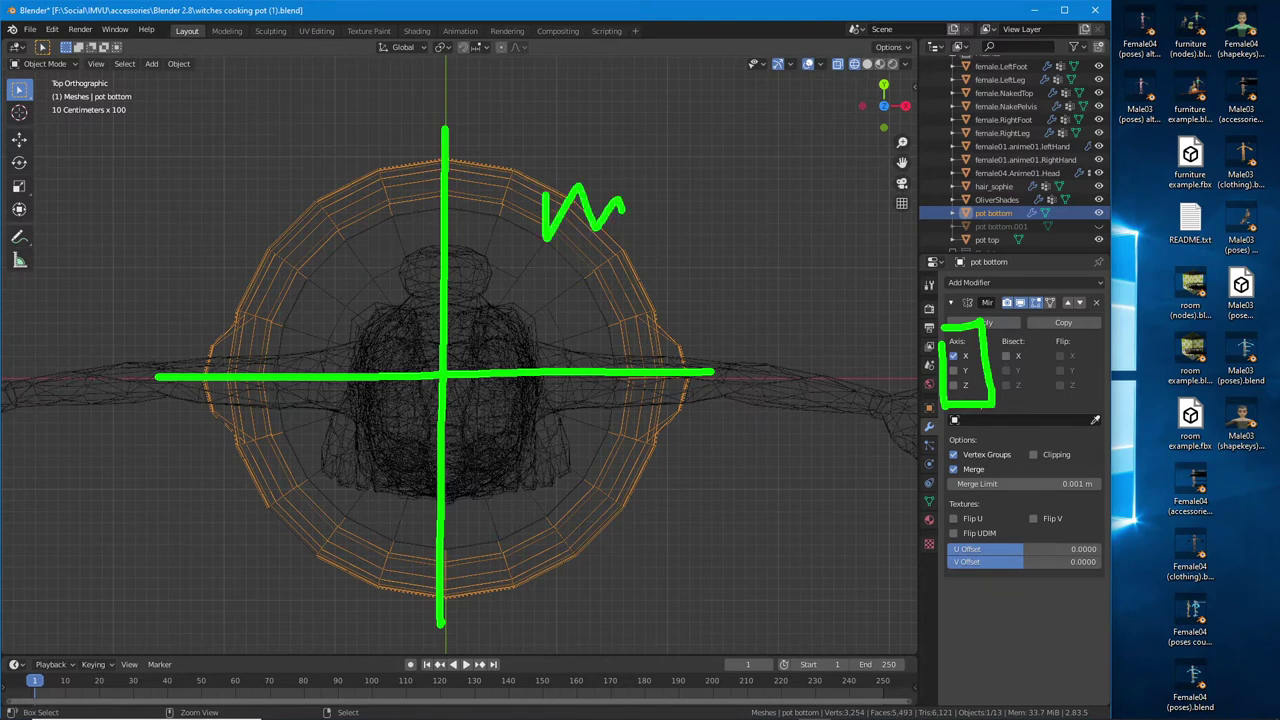
left_click_drag(540, 430, 540, 507)
left_click_drag(363, 457, 408, 490)
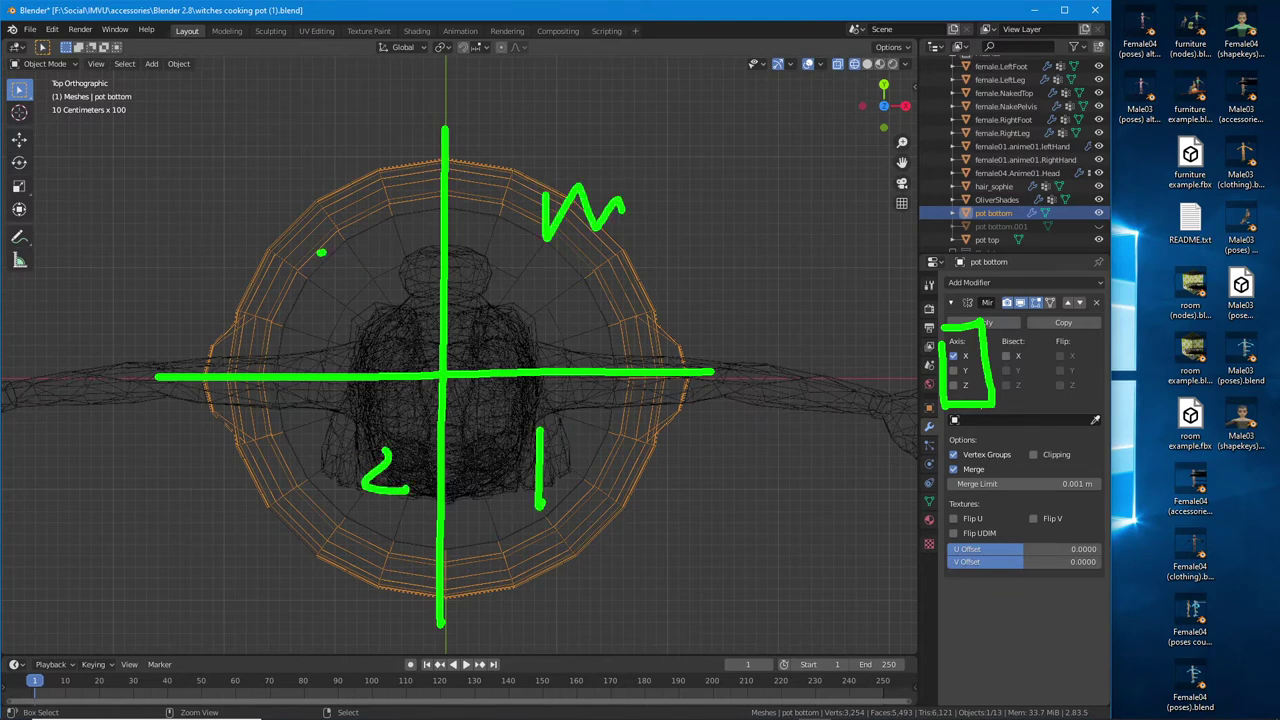
Orbit into a perspective view, shade the pot solid, and inspect its base and lid
mouse_move(322, 251)
left_mouse_down()
mouse_move(380, 285)
mouse_move(338, 304)
left_mouse_up()
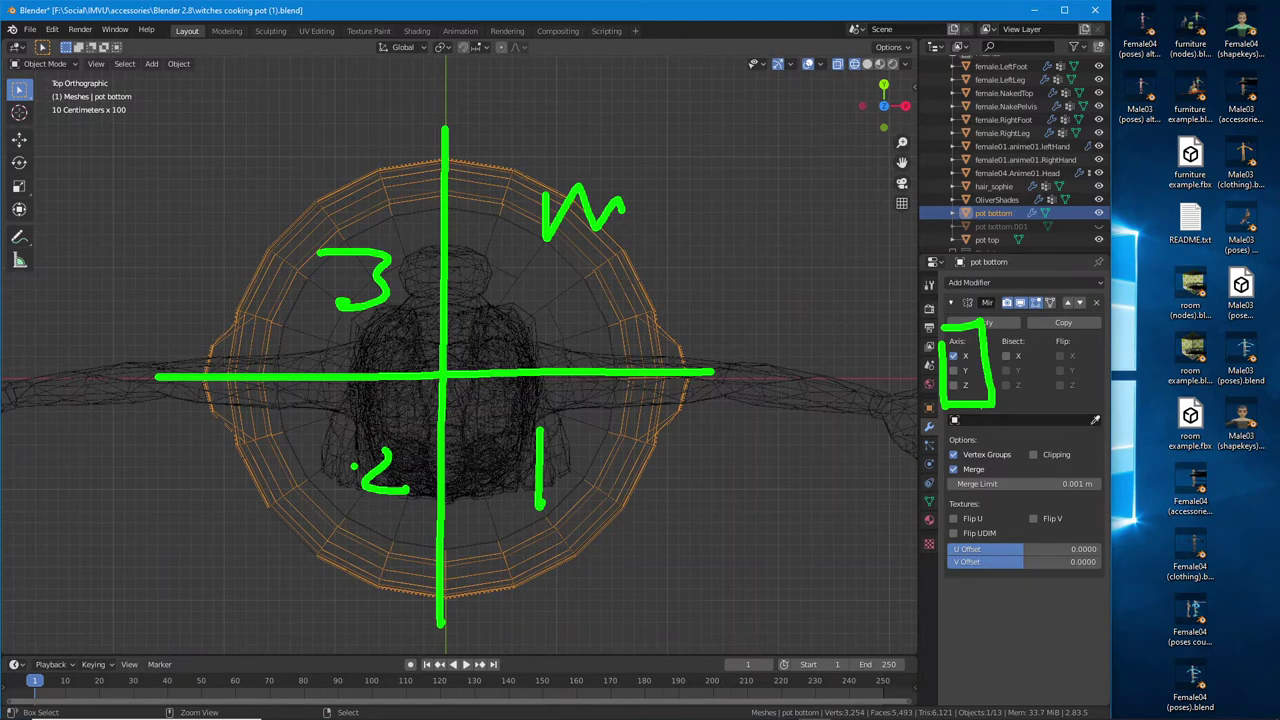
mouse_move(527, 342)
middle_mouse_down()
mouse_move(533, 284)
mouse_move(557, 317)
mouse_move(463, 350)
mouse_move(503, 350)
middle_mouse_up()
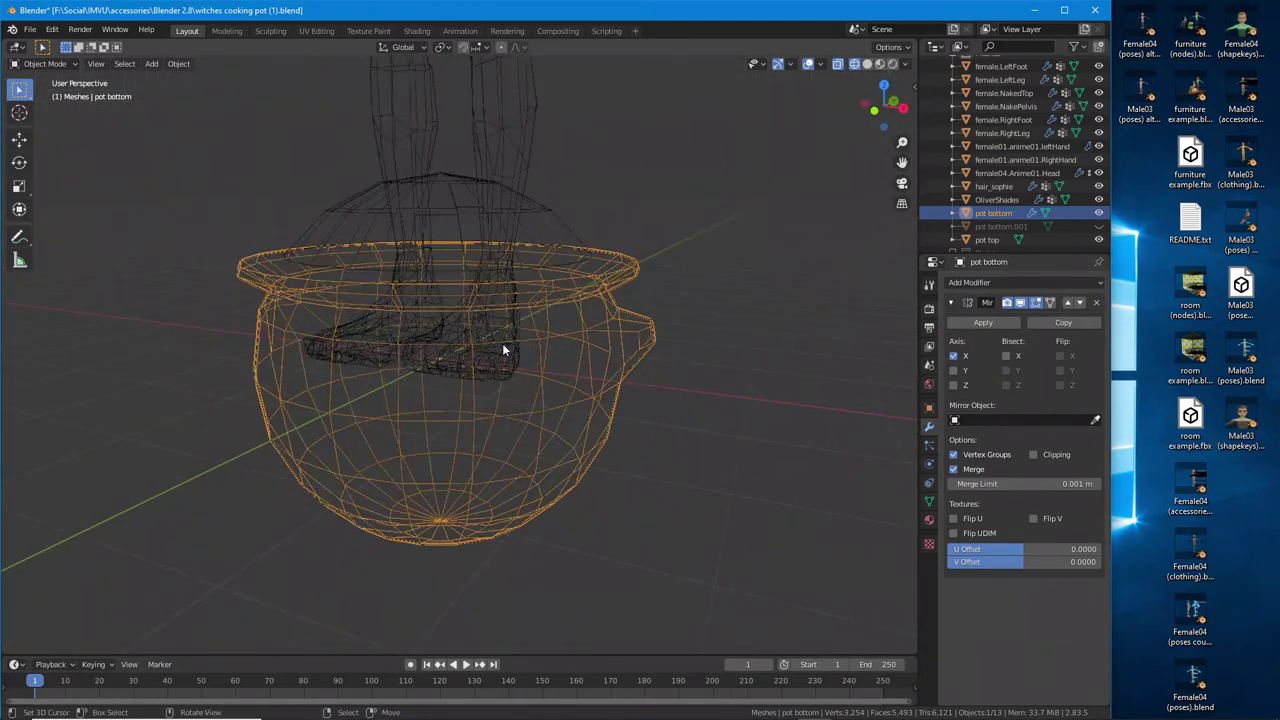
left_click(880, 63)
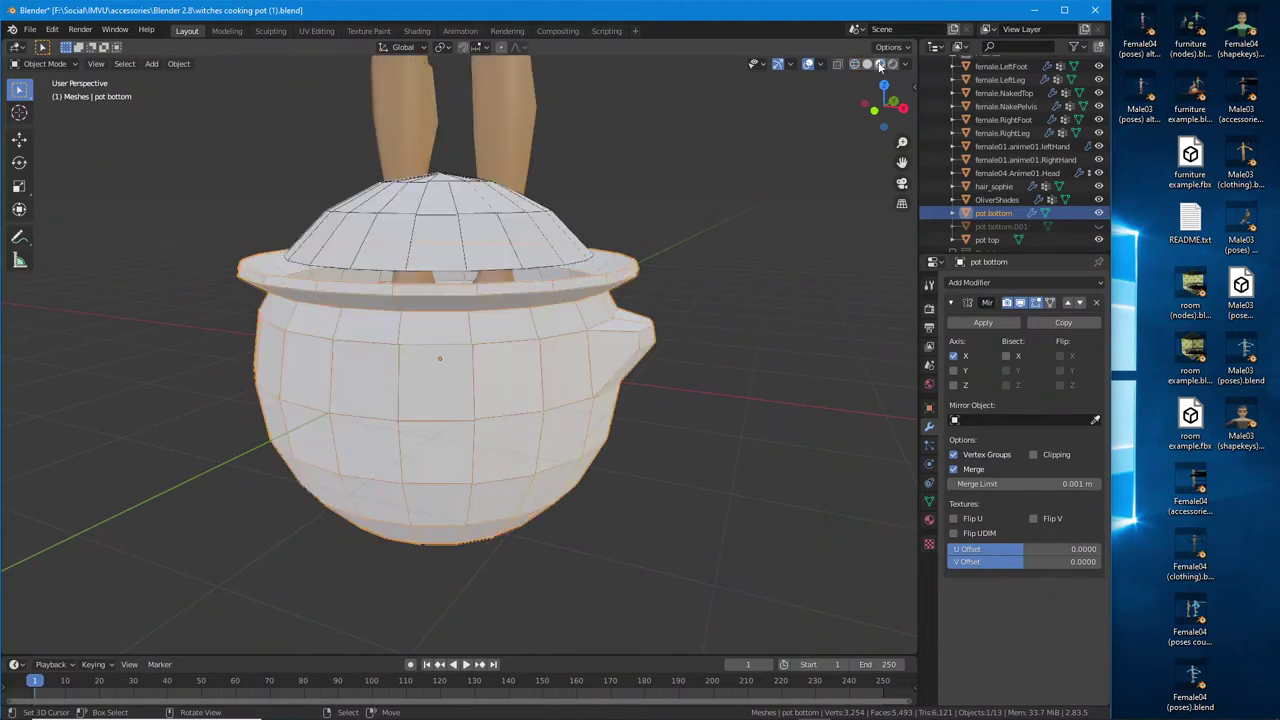
mouse_move(600, 300)
middle_mouse_down()
mouse_move(674, 275)
mouse_move(490, 257)
middle_mouse_up()
middle_click_drag(460, 318, 486, 346)
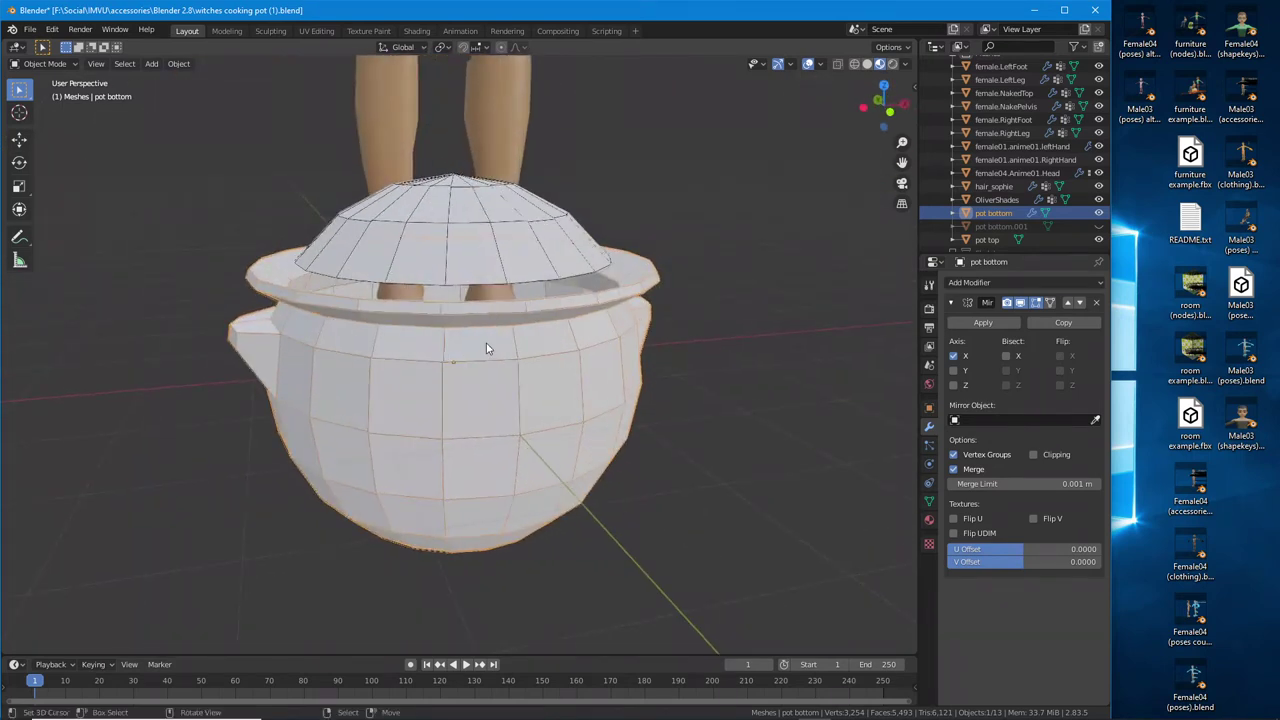
middle_click_drag(439, 306, 460, 355)
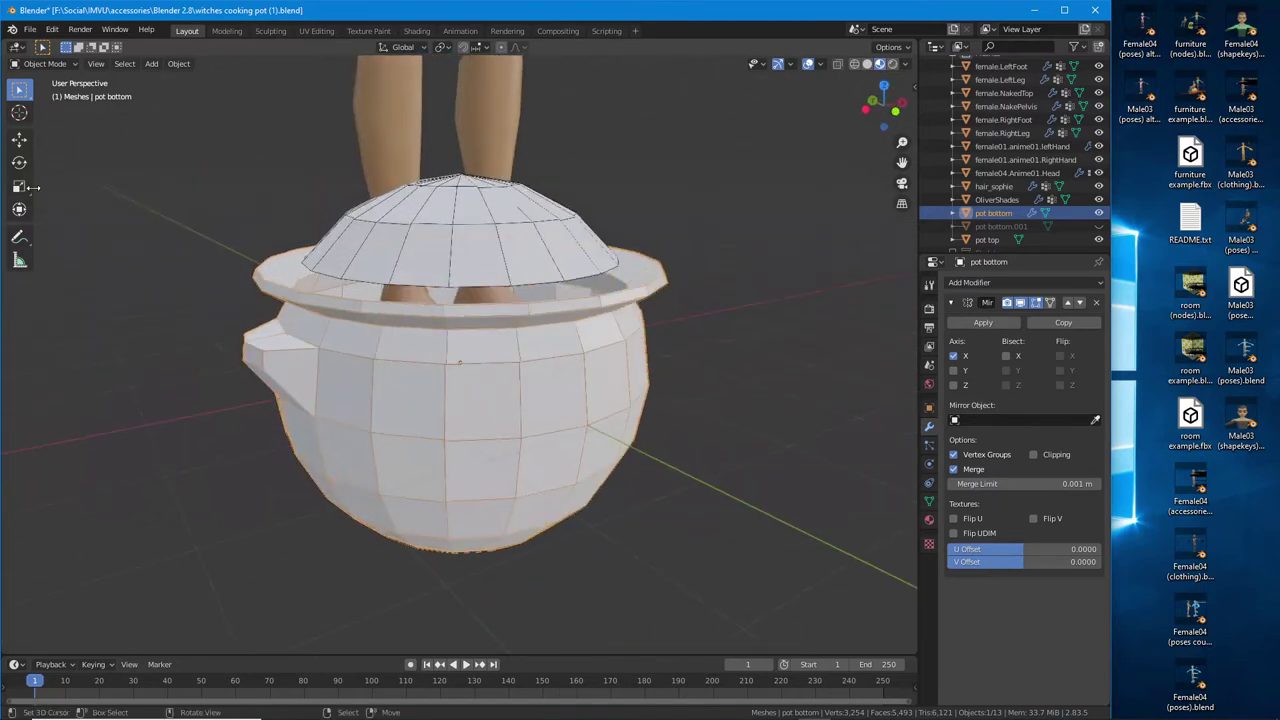
Save As with the file number changed from (1) to (2): witches cooking pot (2).blend
left_click(30, 29)
mouse_move(45, 97)
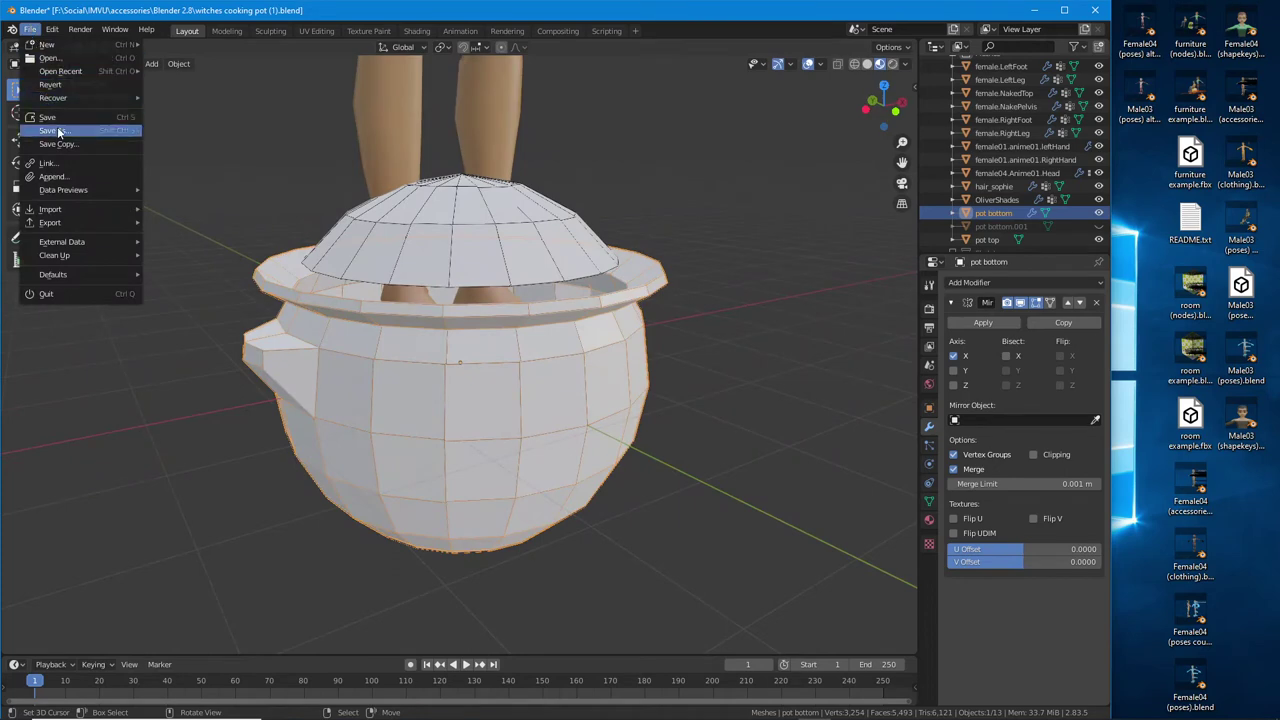
left_click(55, 130)
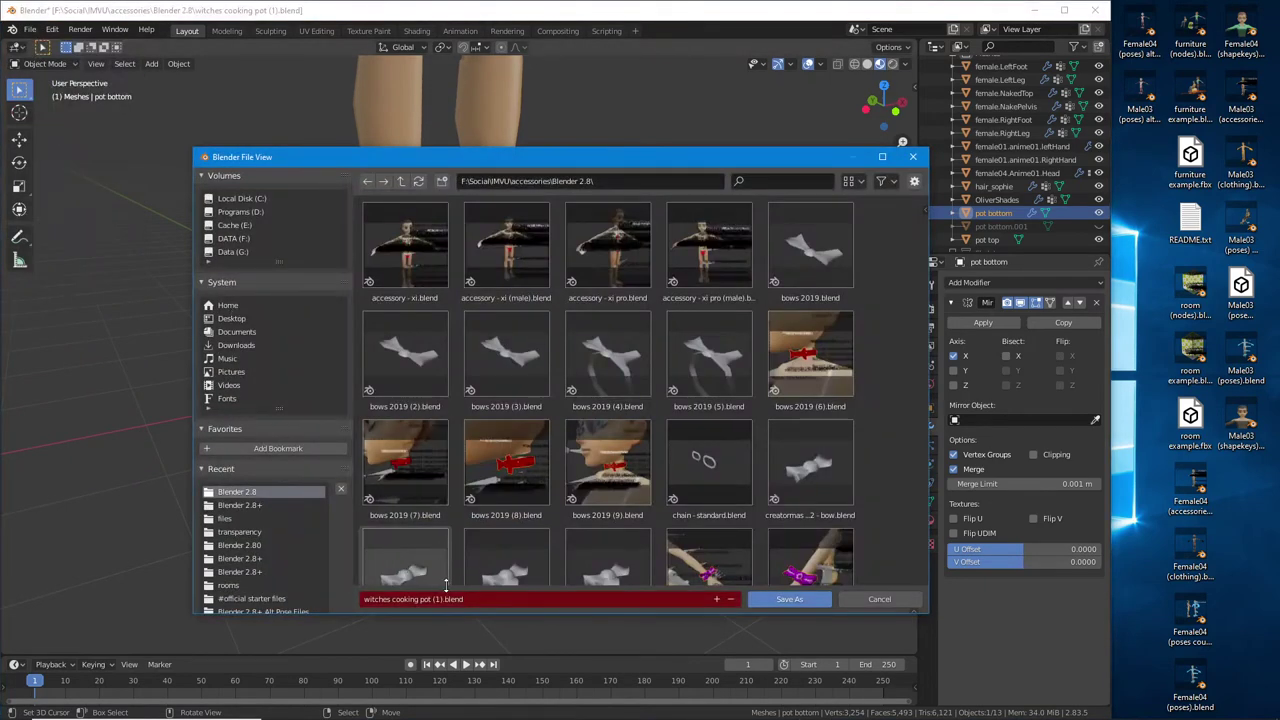
left_click(435, 599)
left_click(435, 599)
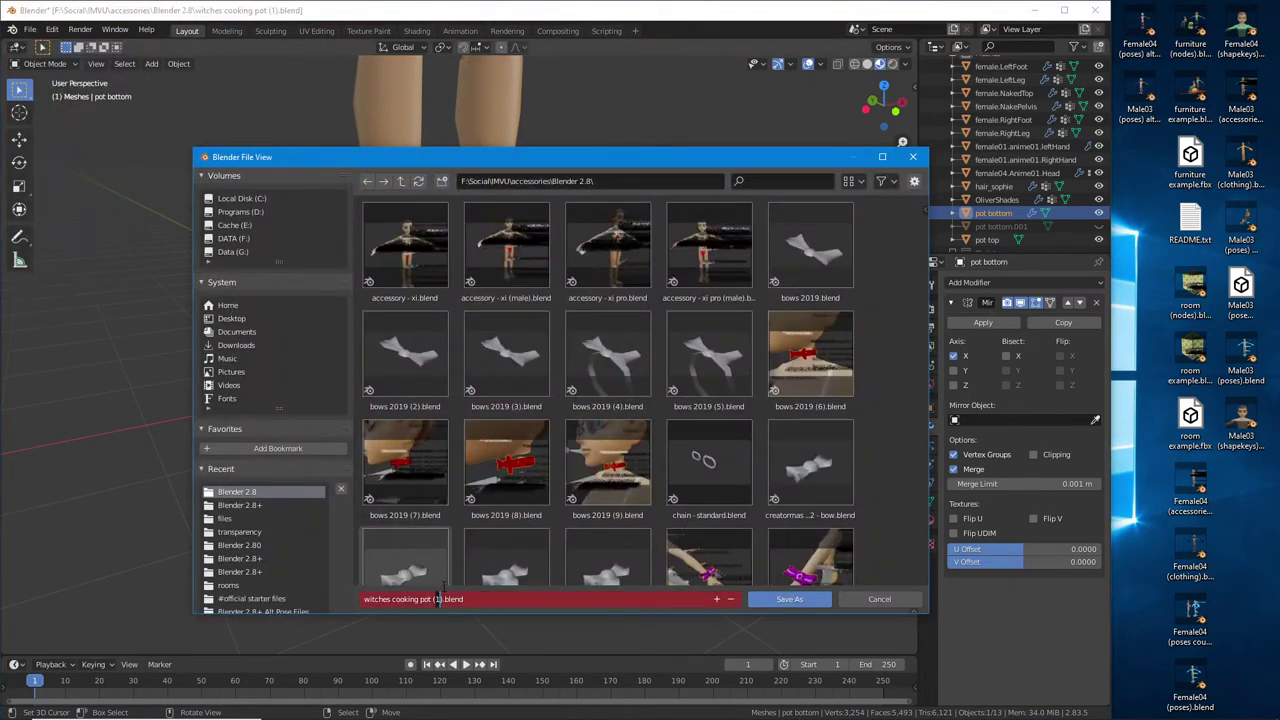
left_click(789, 599)
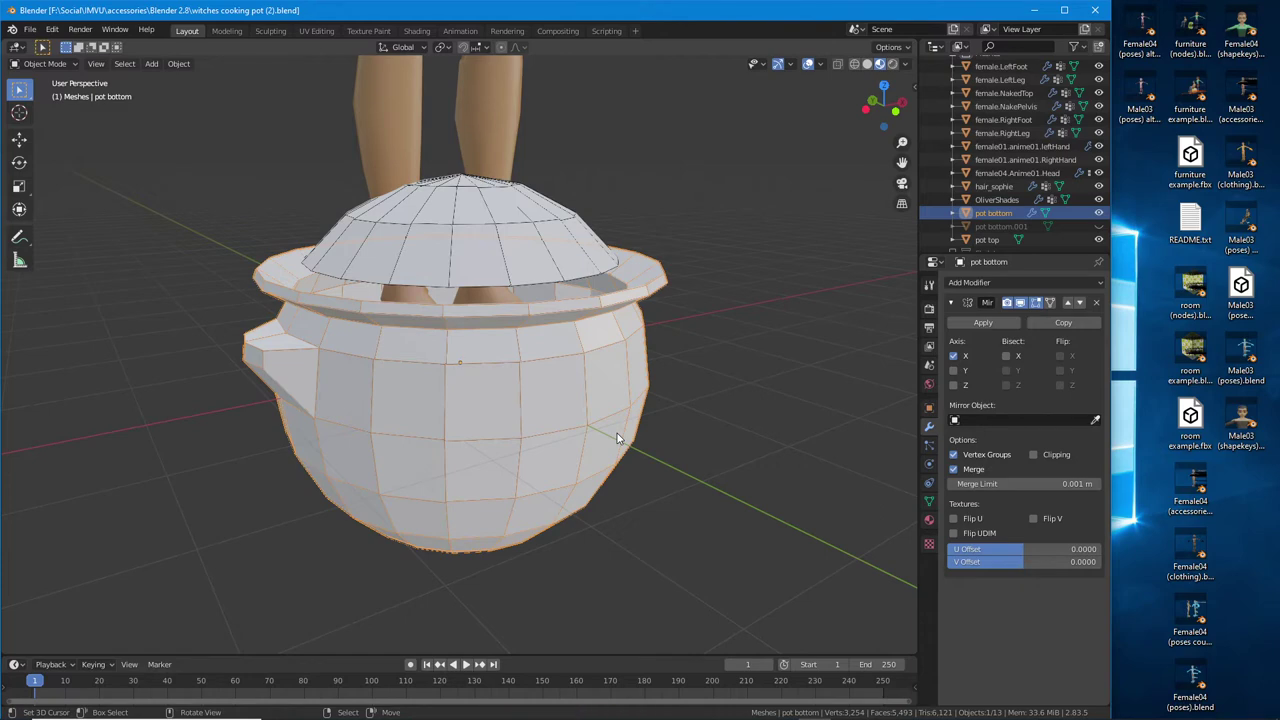
middle_click_drag(617, 438, 574, 377)
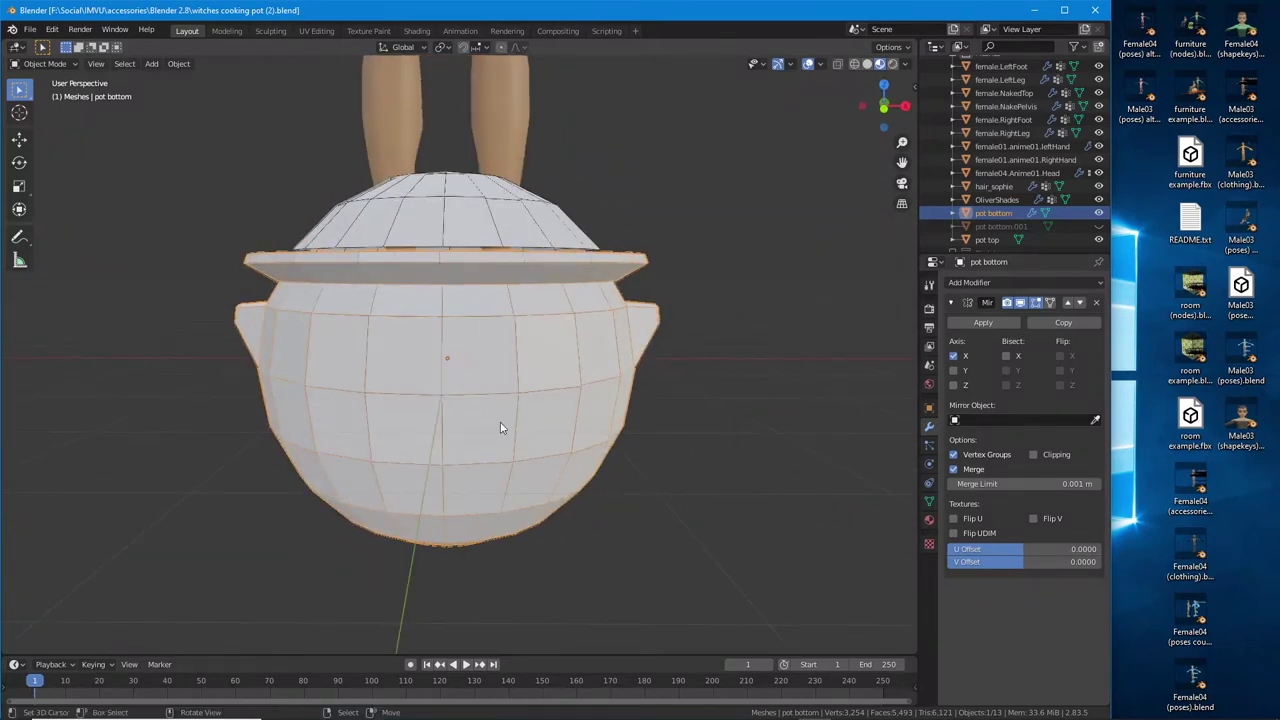
middle_click_drag(500, 429, 267, 192)
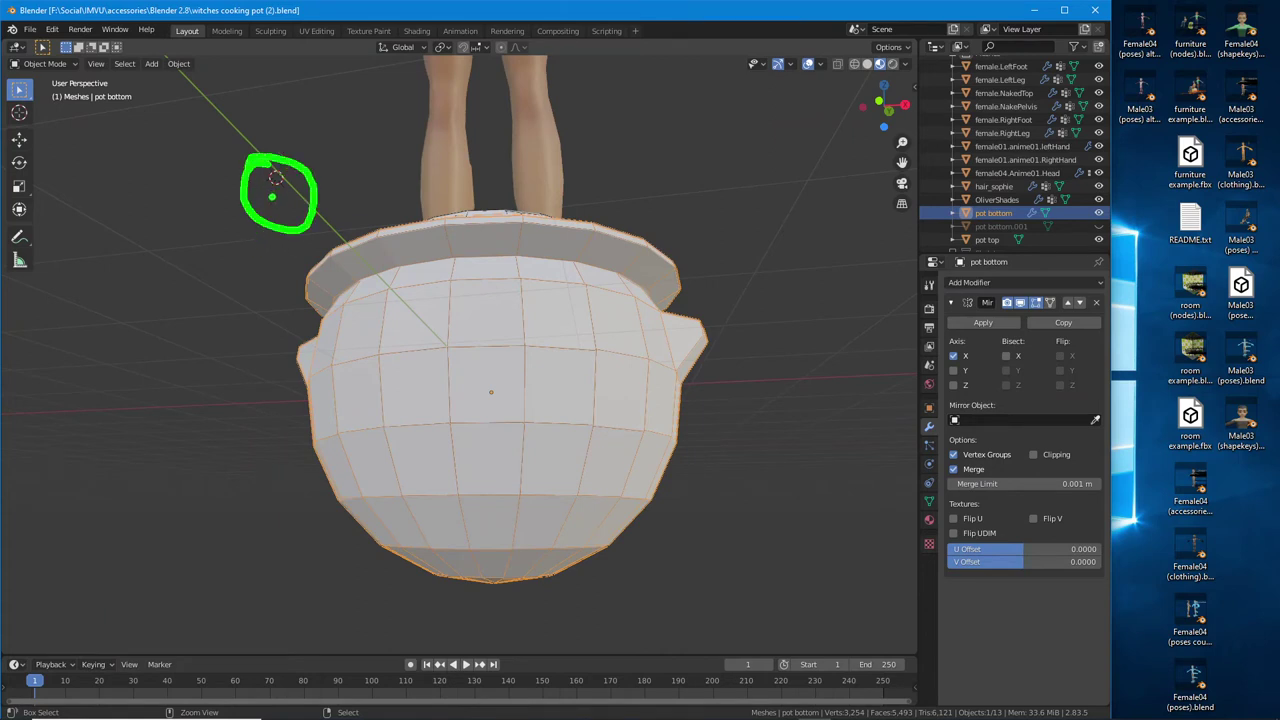
scroll(272, 196, "down", 5)
mouse_move(283, 297)
middle_mouse_down()
mouse_move(338, 329)
mouse_move(236, 231)
middle_mouse_up()
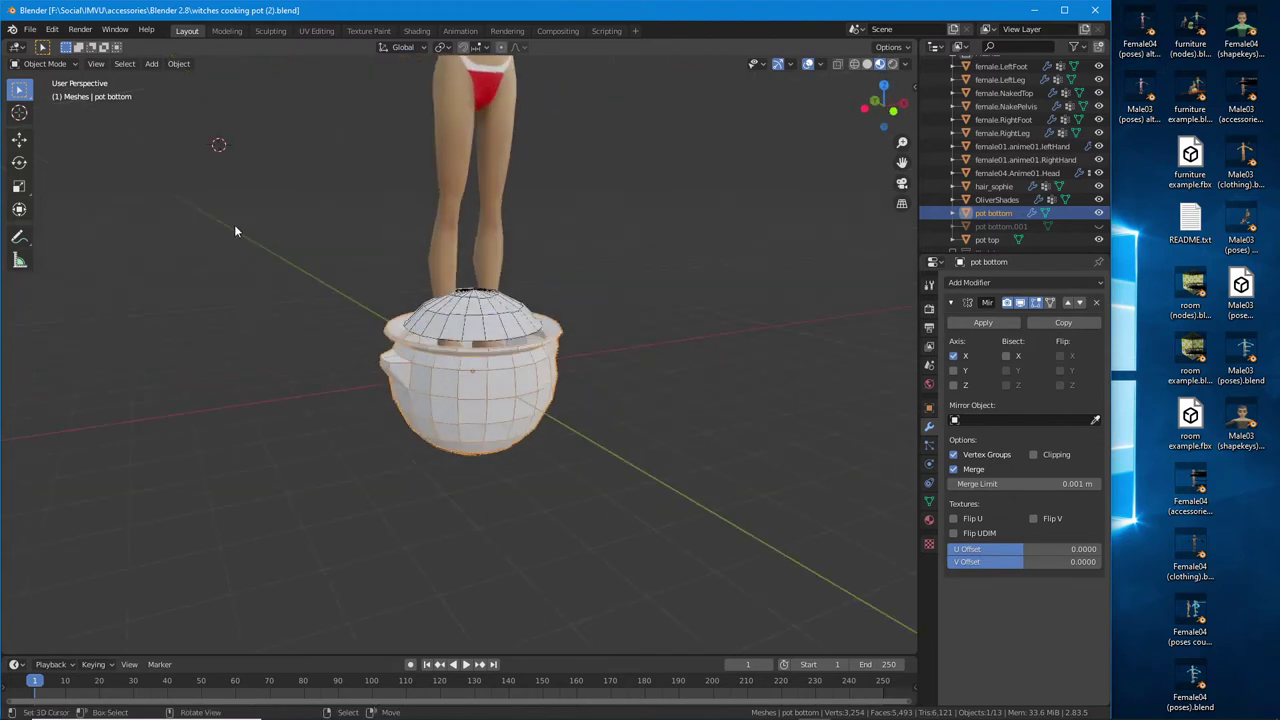
middle_click_drag(220, 150, 758, 244)
scroll(373, 271, "up", 3)
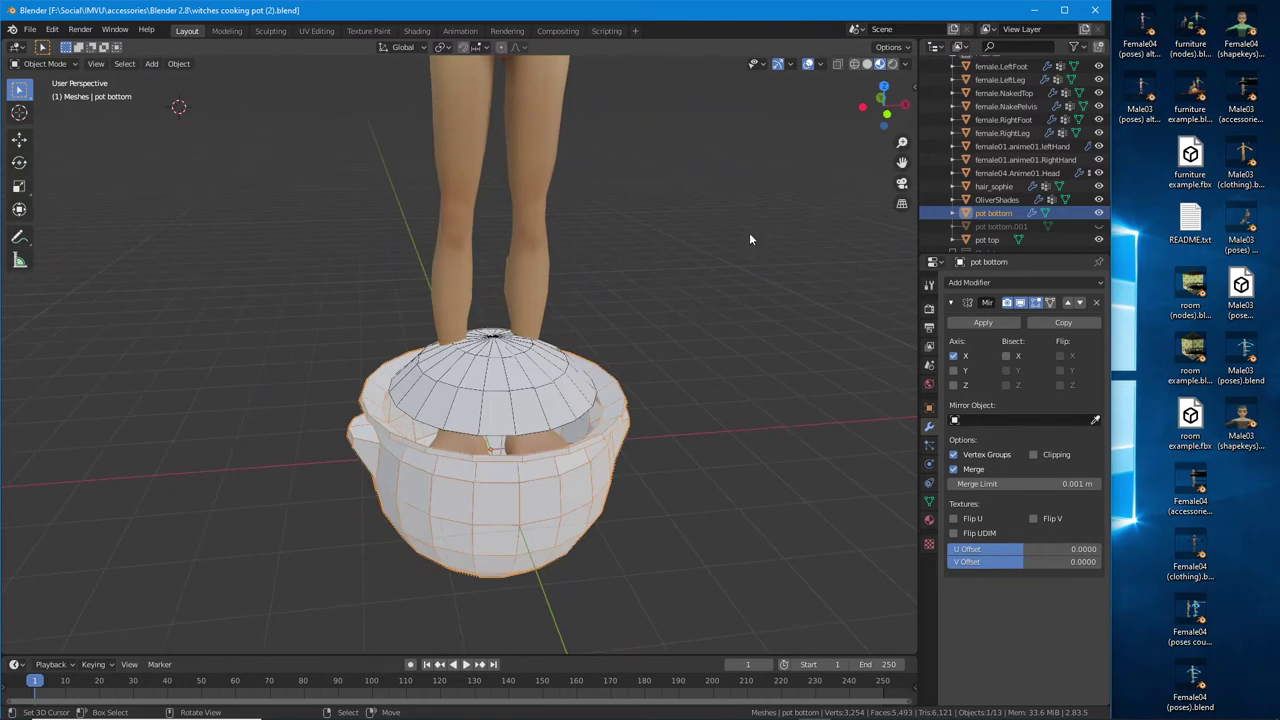
Show the sidebar and set the 3D cursor location to X 0, Y 0, Z 0
left_click(96, 63)
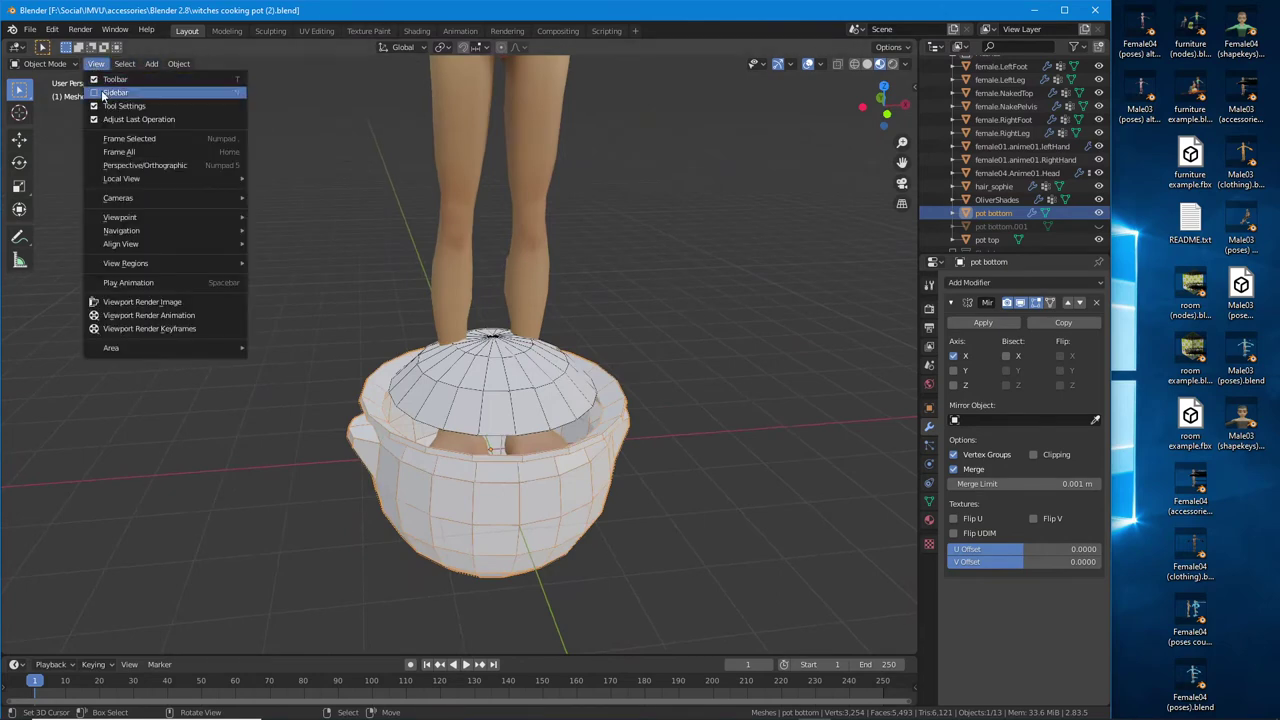
left_click(104, 93)
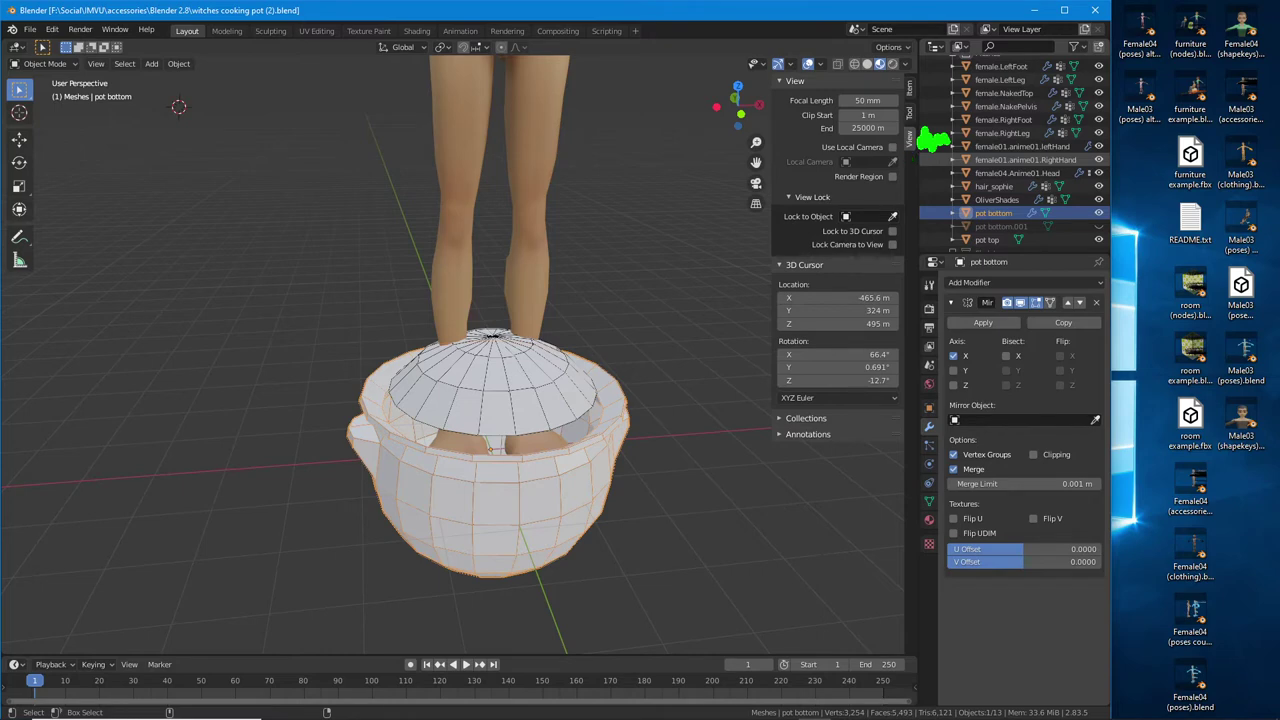
left_click_drag(760, 258, 760, 408)
key("Escape")
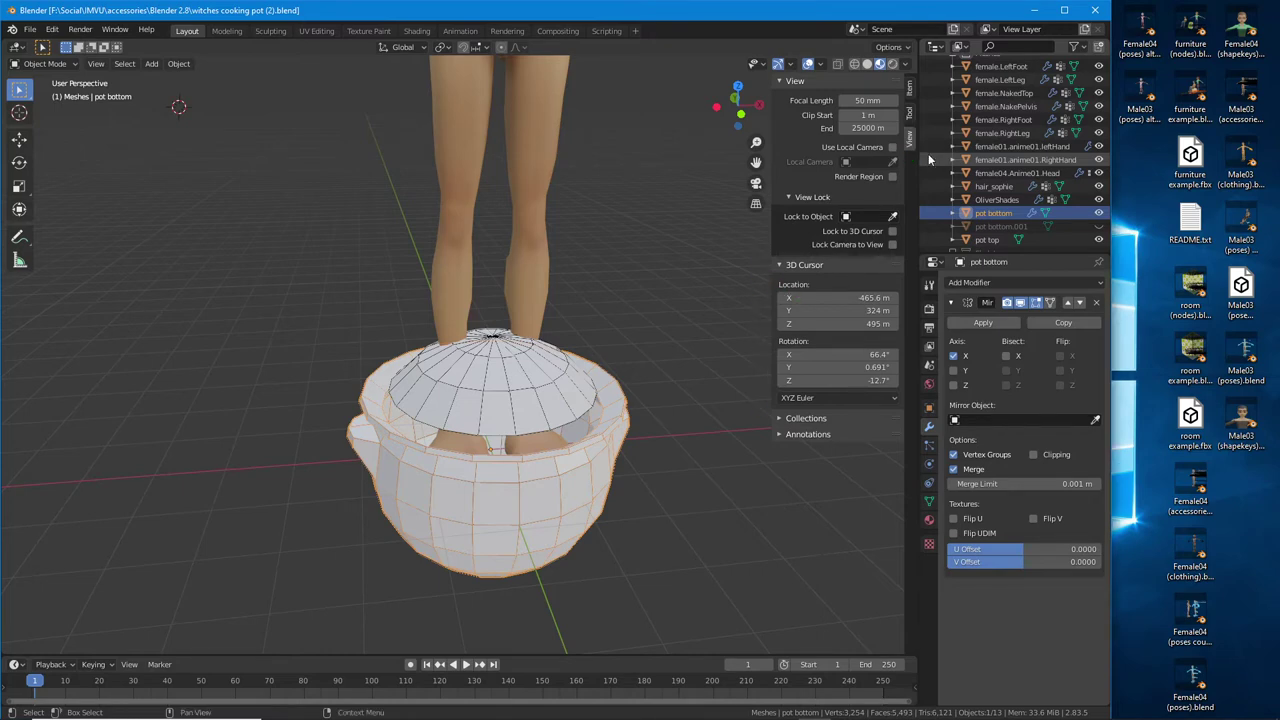
left_click(874, 297)
type("0")
key("Return")
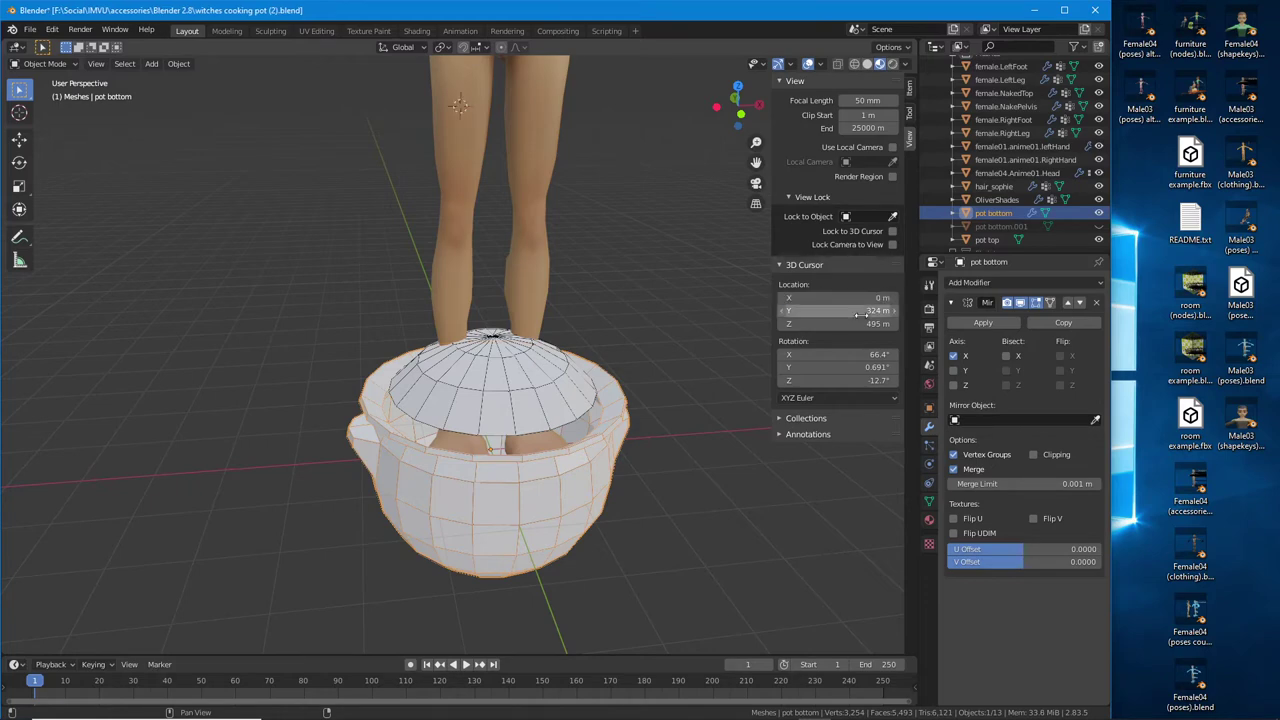
left_click(867, 311)
key("BackSpace")
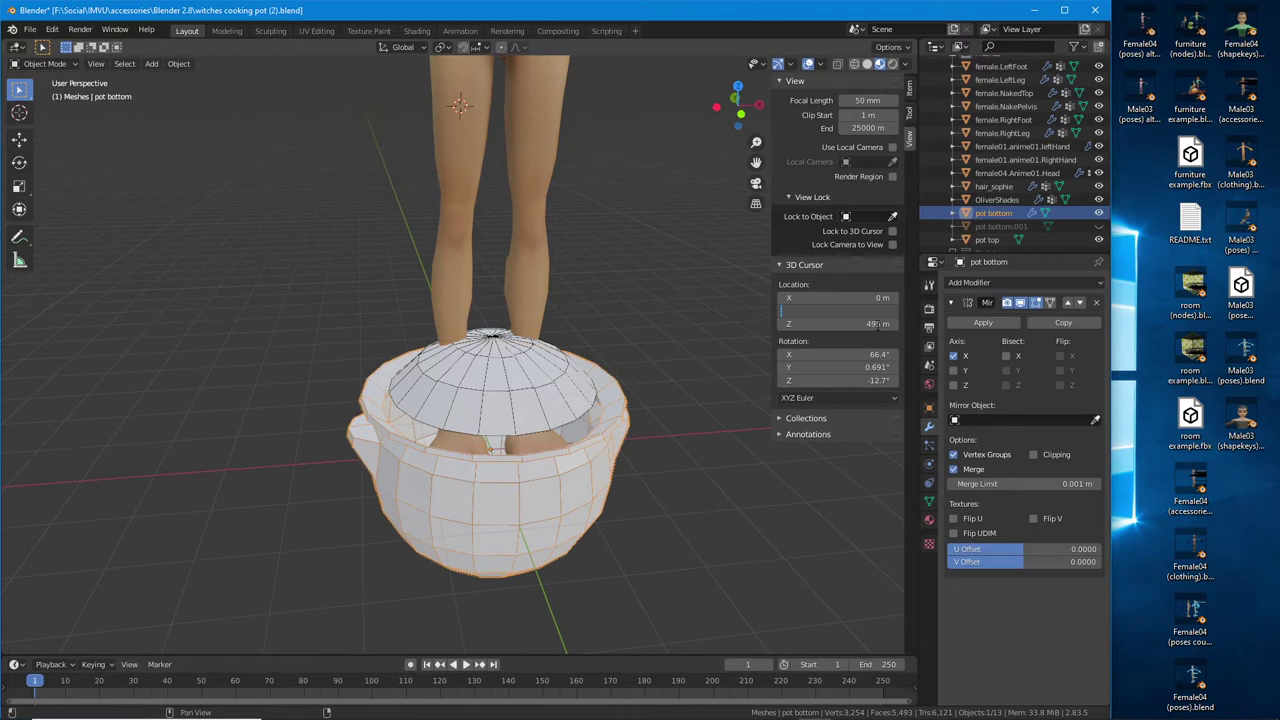
type("0")
key("Return")
left_click(876, 323)
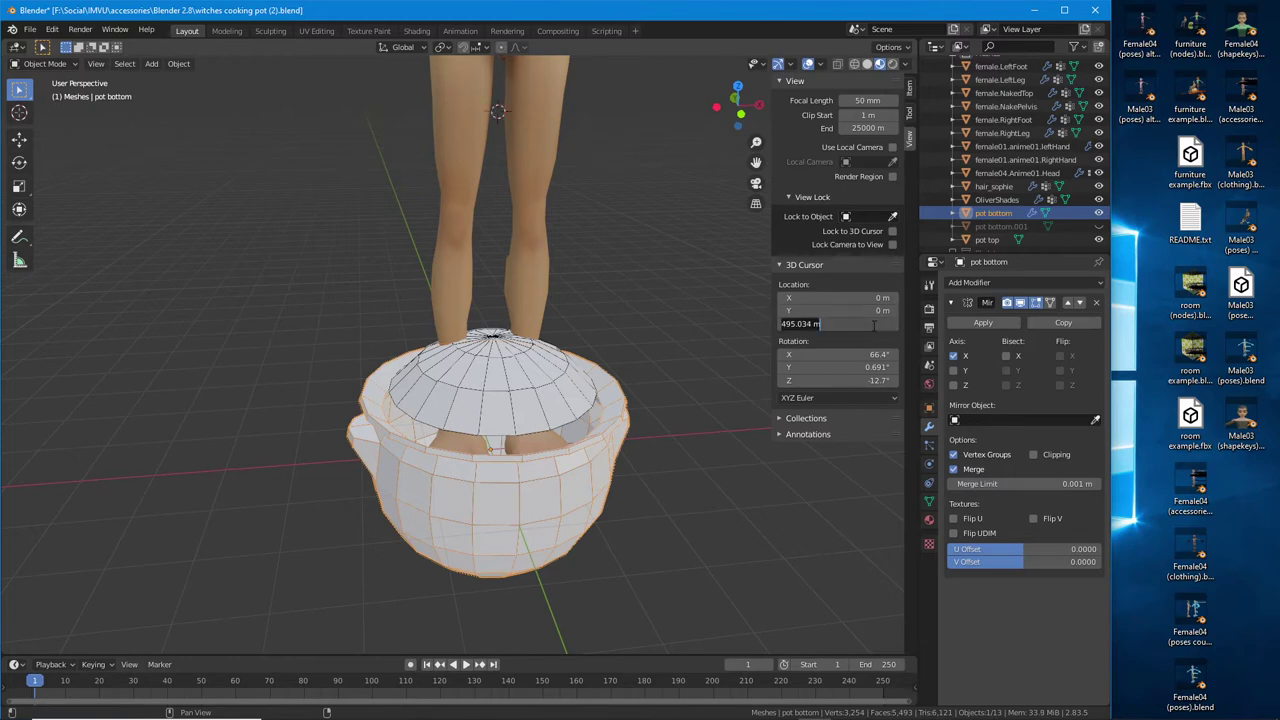
type("0")
key("Return")
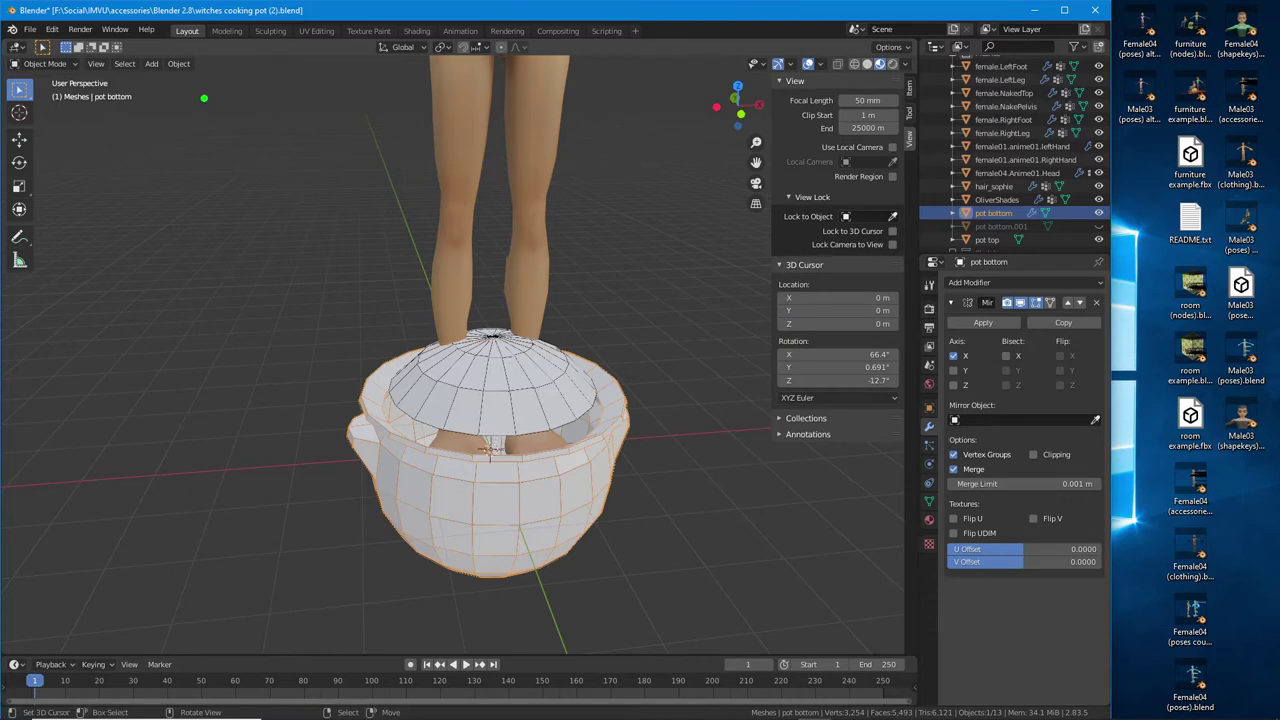
Hide the viewport sidebar and orbit the view lower and closer to the pot
mouse_move(203, 140)
left_mouse_down()
mouse_move(195, 188)
mouse_move(213, 160)
left_mouse_up()
left_click_drag(242, 218, 400, 378)
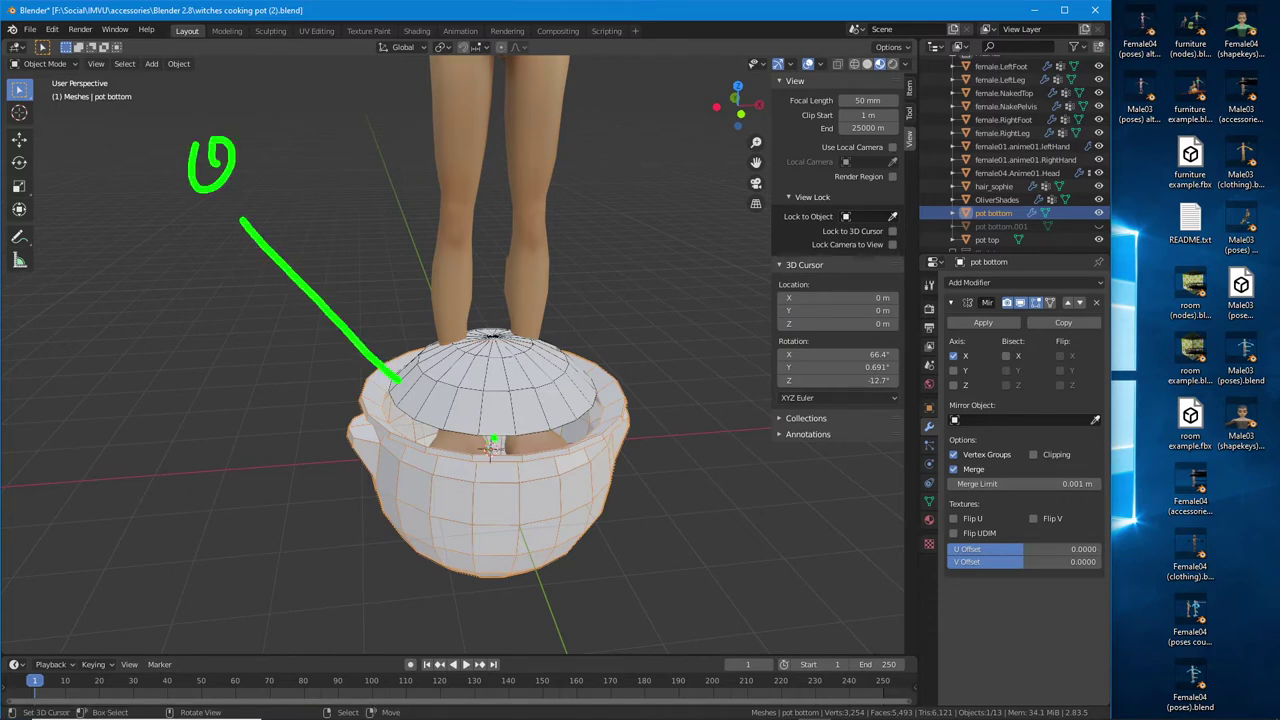
left_click_drag(493, 440, 508, 451)
left_click_drag(392, 378, 398, 357)
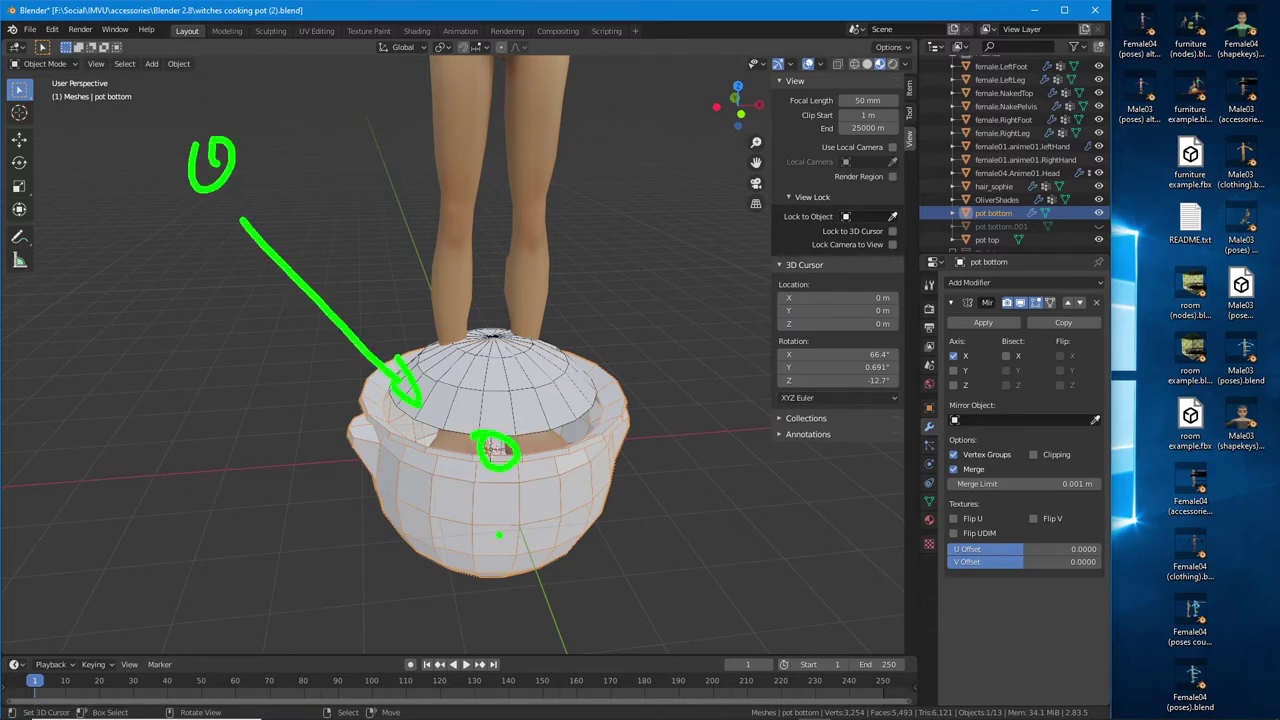
key("Escape")
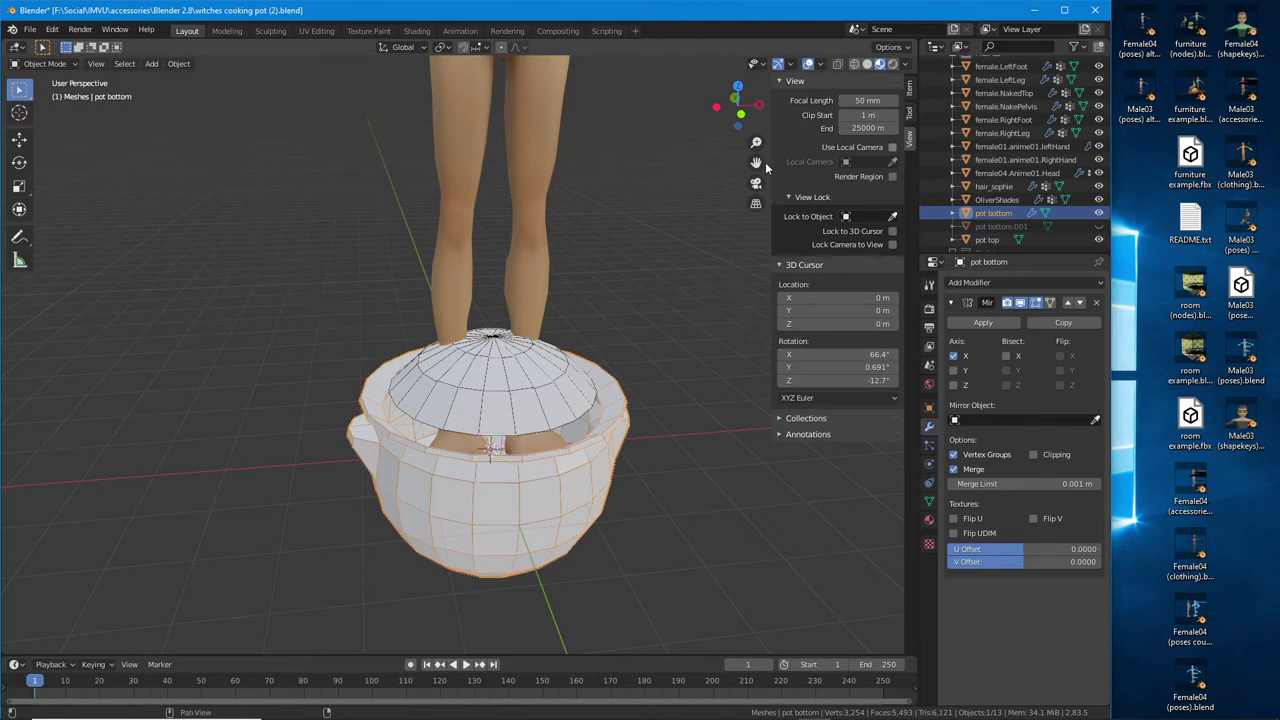
left_click(96, 63)
left_click(100, 91)
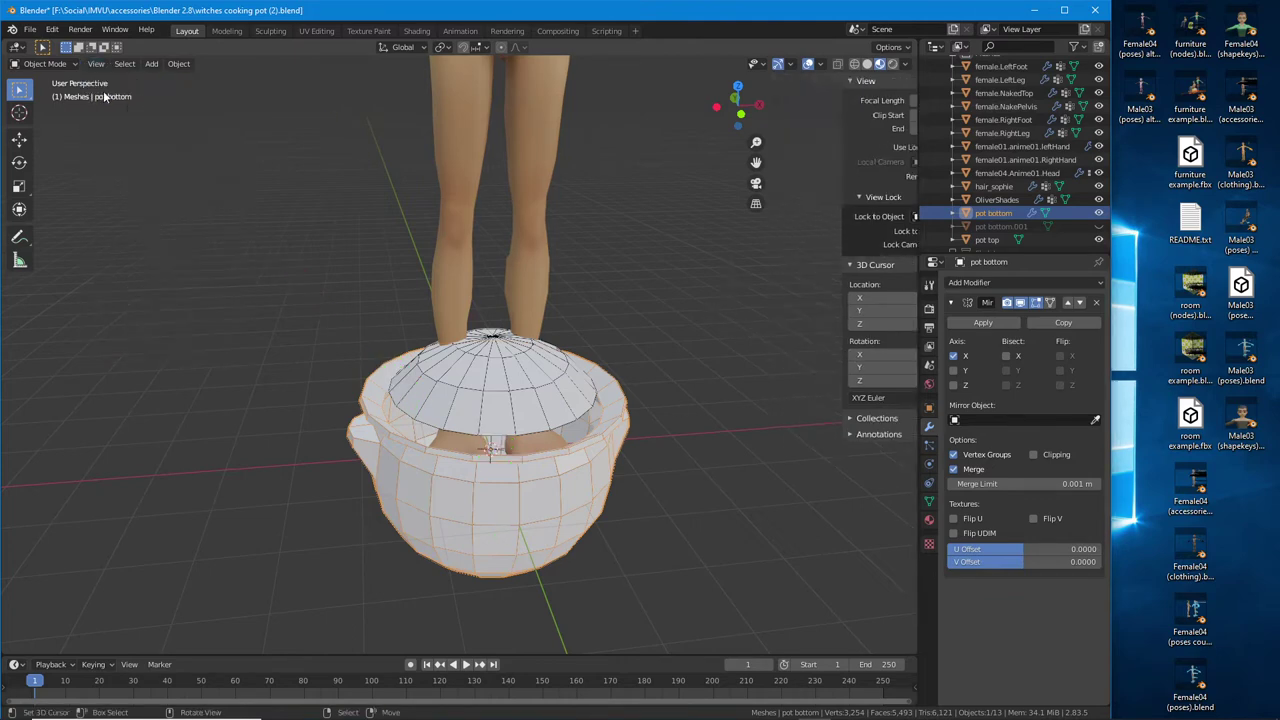
middle_click_drag(576, 472, 543, 466)
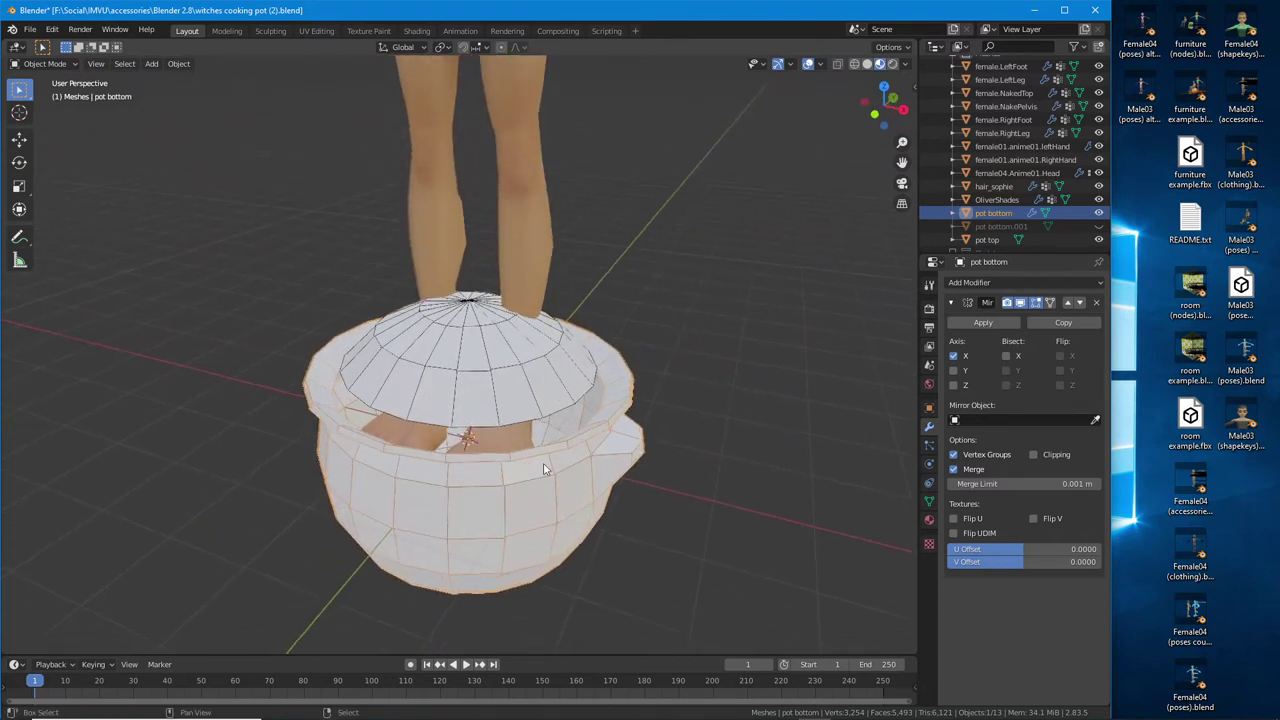
Hide the pot bottom and add a new mesh cube to the scene
left_click(1099, 213)
middle_click_drag(560, 410, 497, 440)
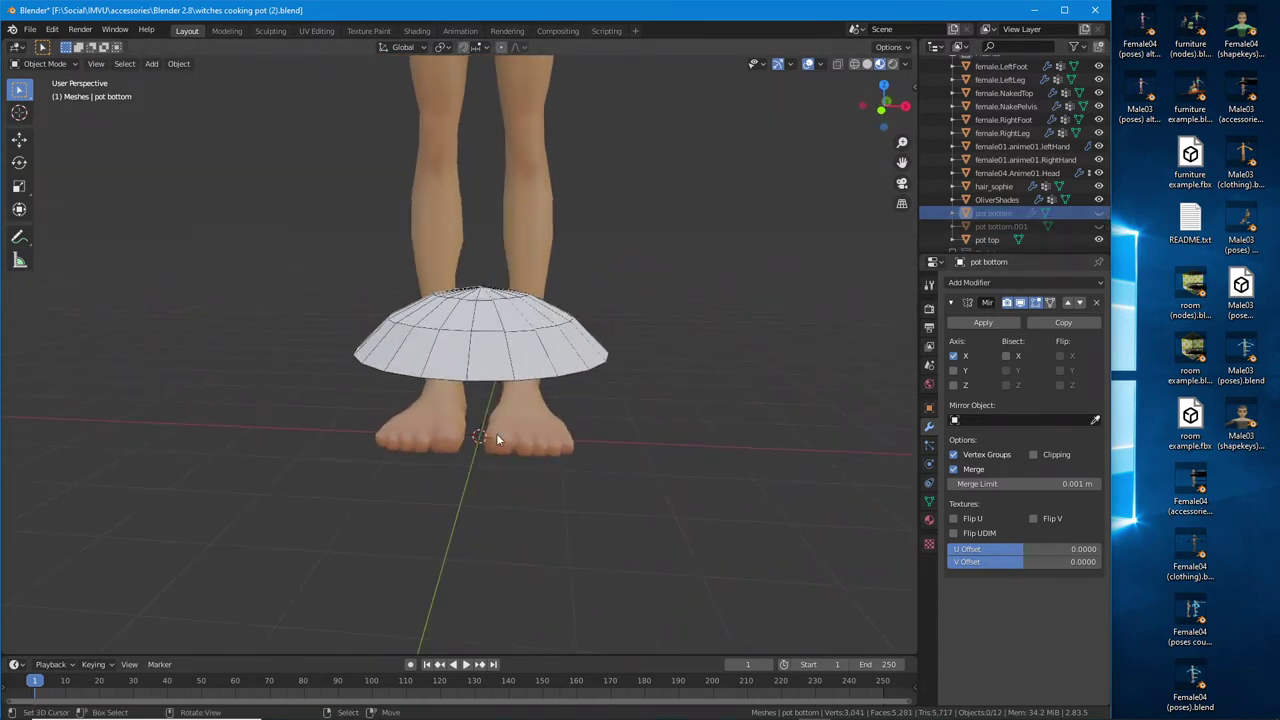
left_click(151, 64)
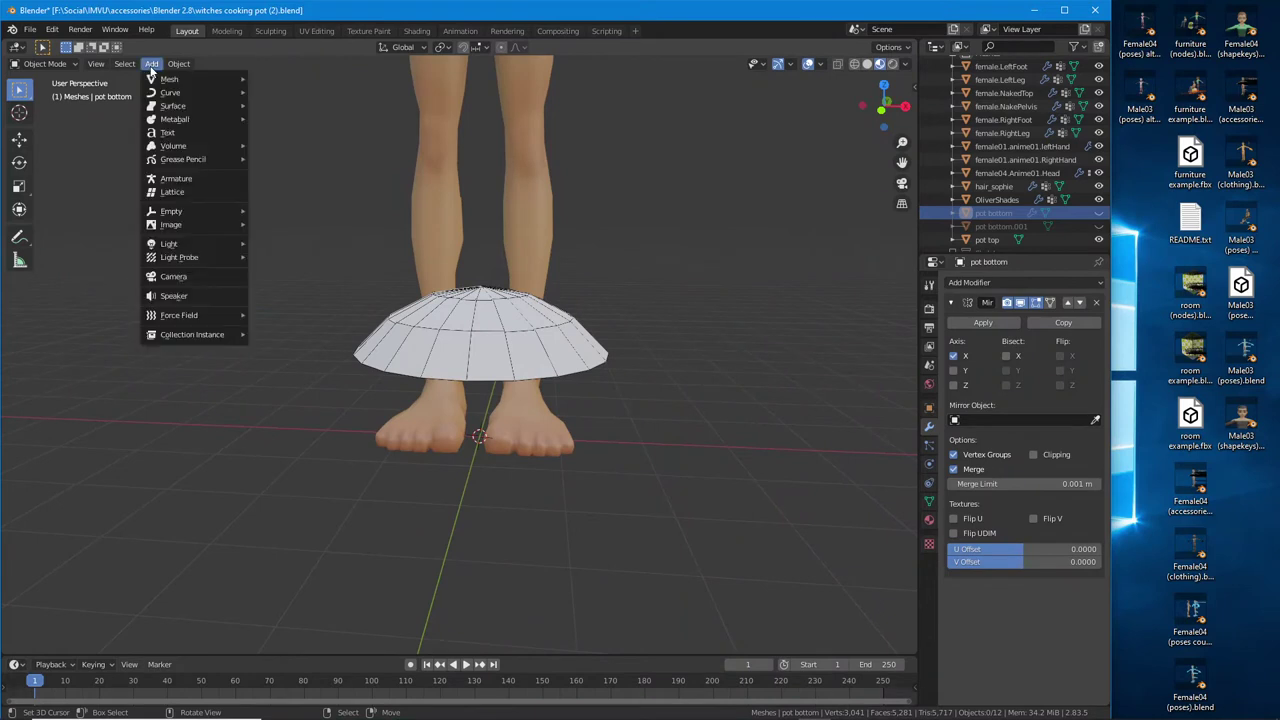
mouse_move(169, 80)
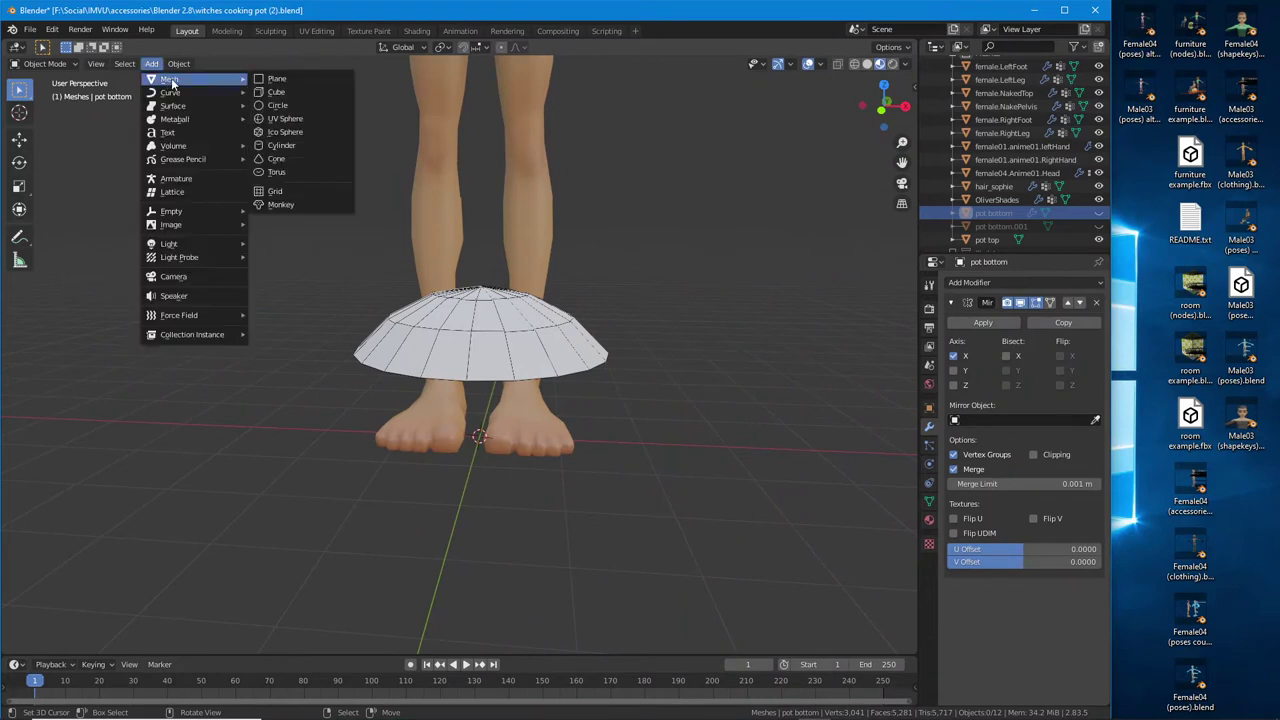
left_click(286, 91)
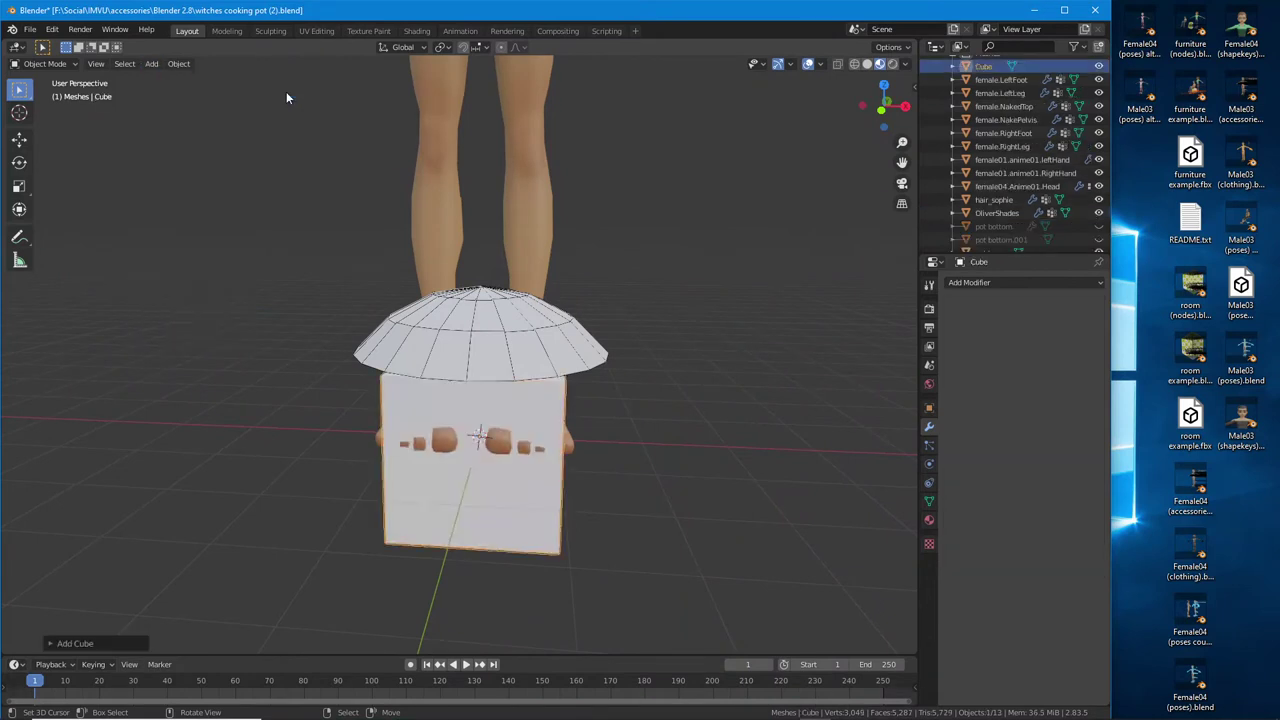
middle_click_drag(615, 408, 528, 404)
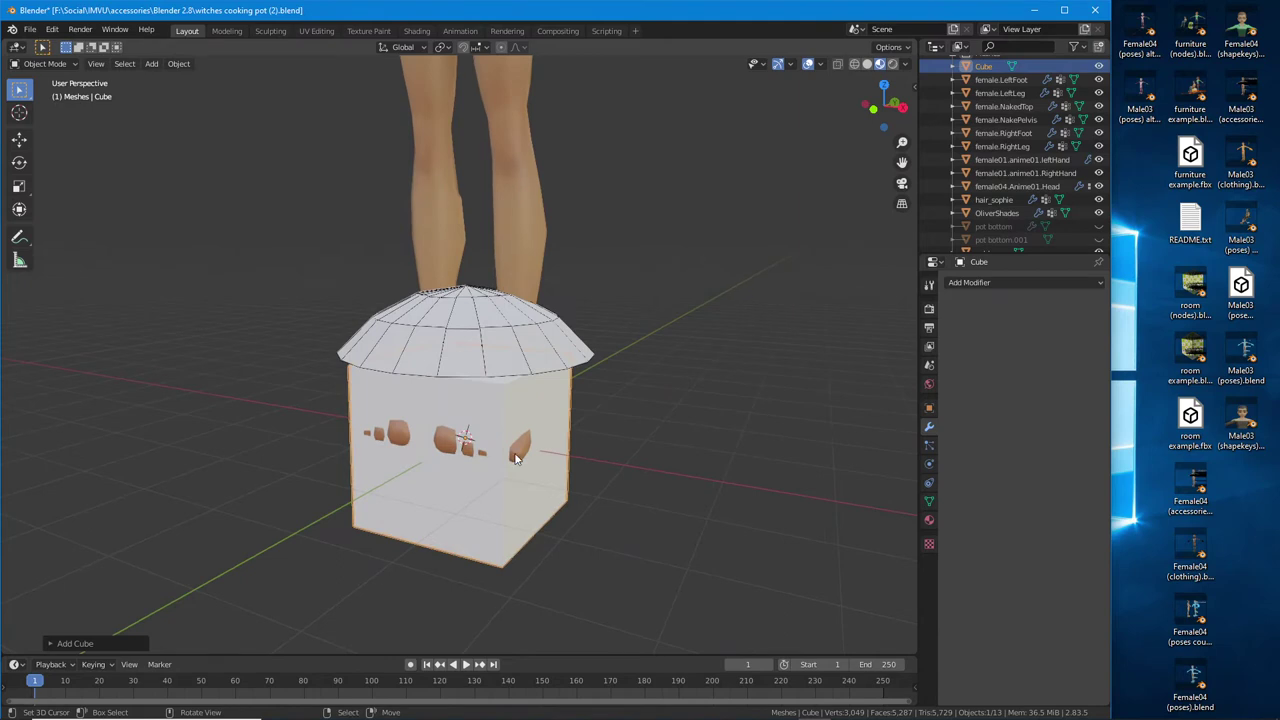
middle_click_drag(521, 456, 540, 423)
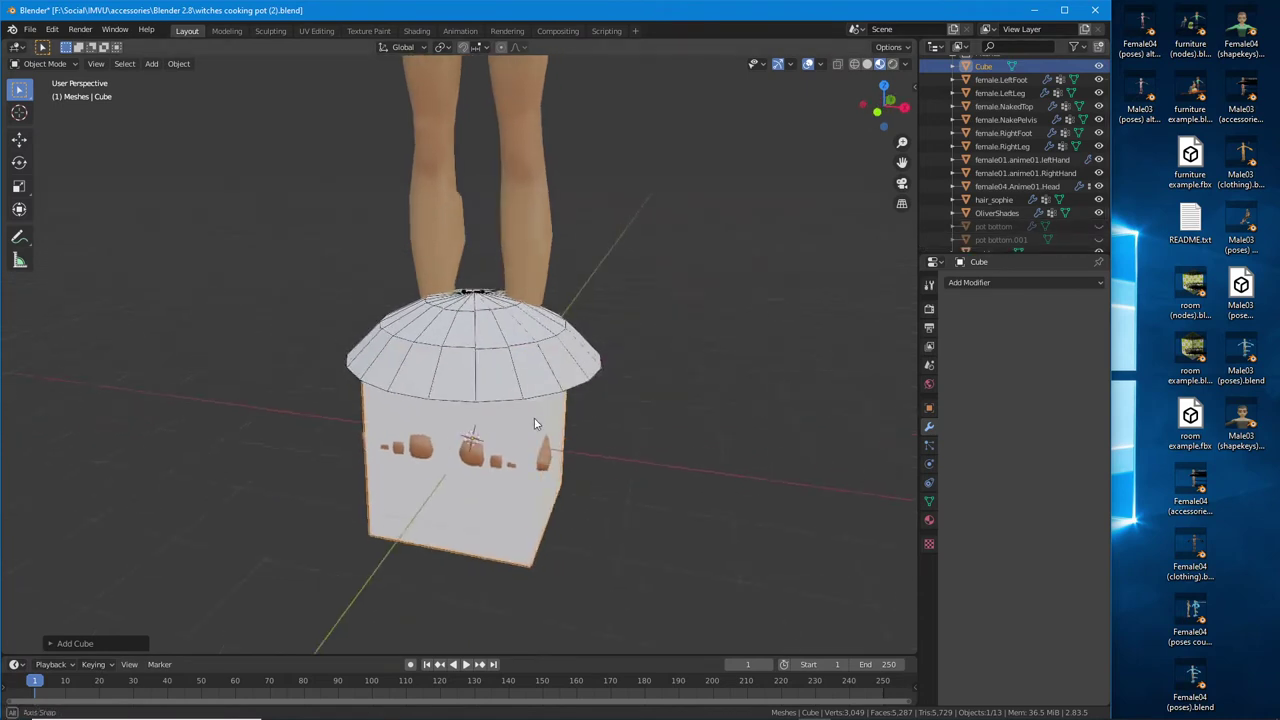
Select the cube and move it along X to the right of the pot
left_click(537, 423)
left_click(19, 139)
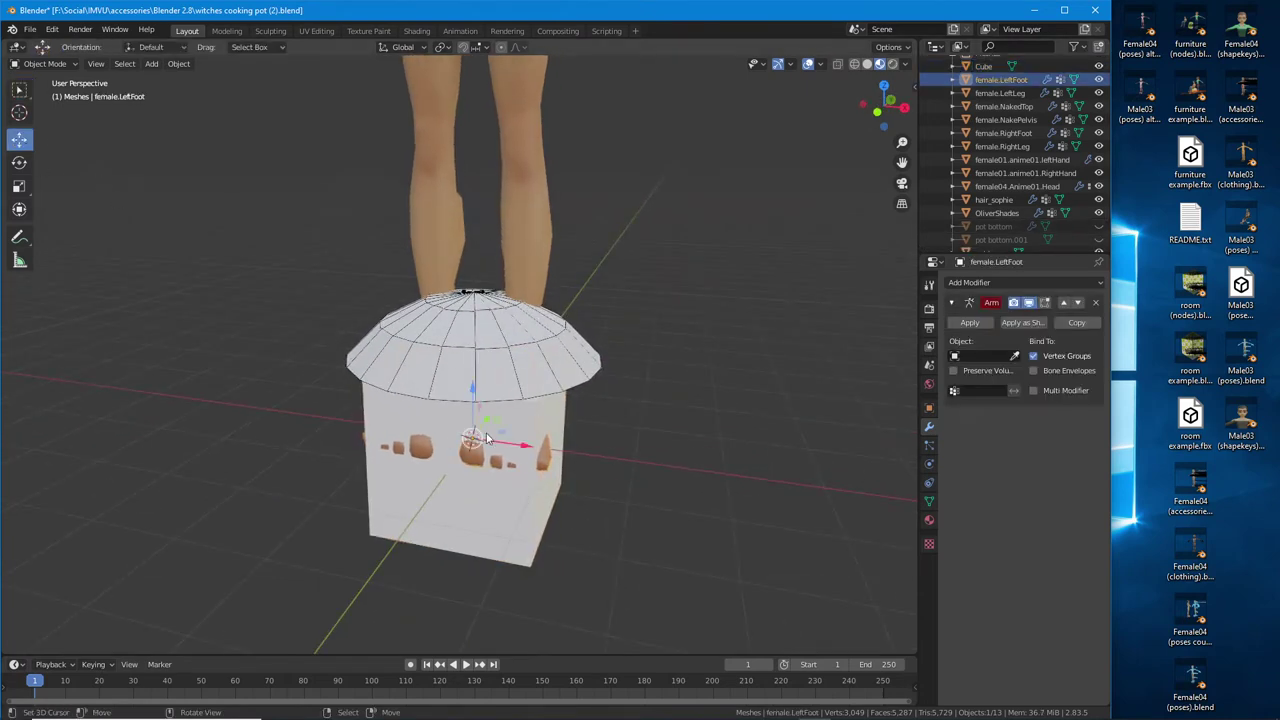
left_click_drag(508, 444, 811, 507)
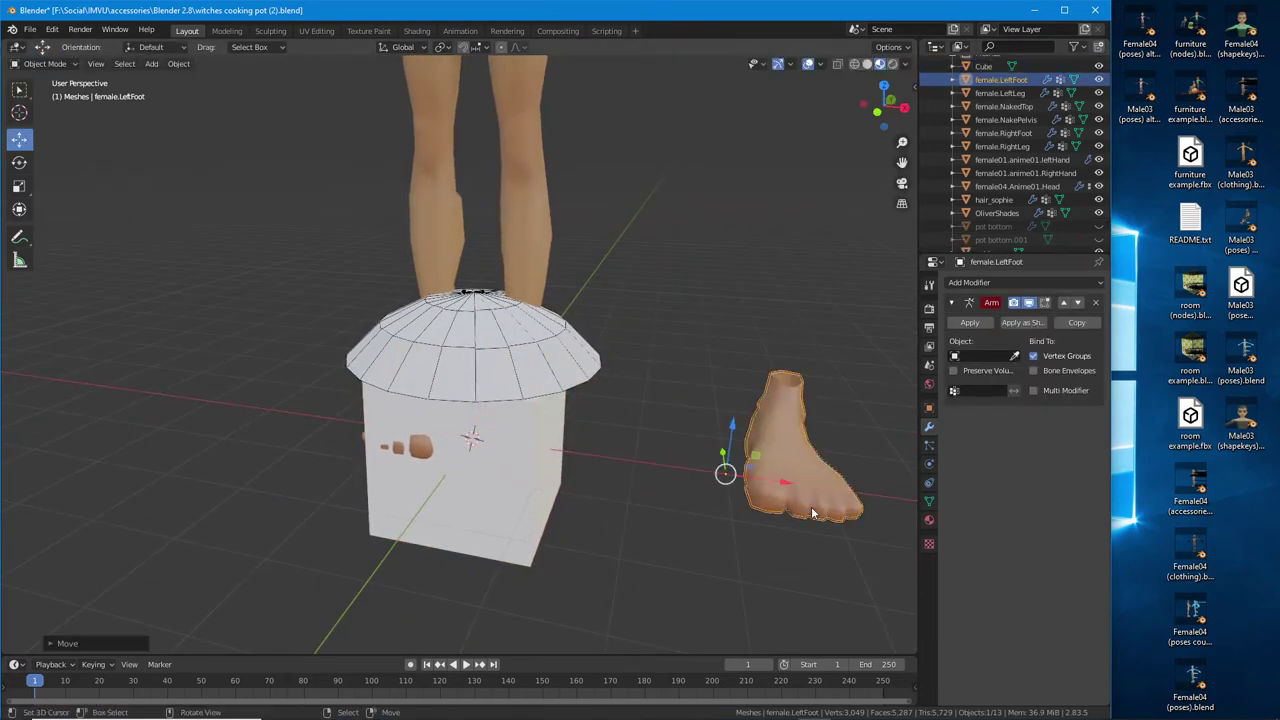
key("Escape")
left_click(527, 520)
left_click_drag(528, 455, 811, 500)
Unhide the pot bottom and orbit to view the pot and cube together
left_click(1098, 226)
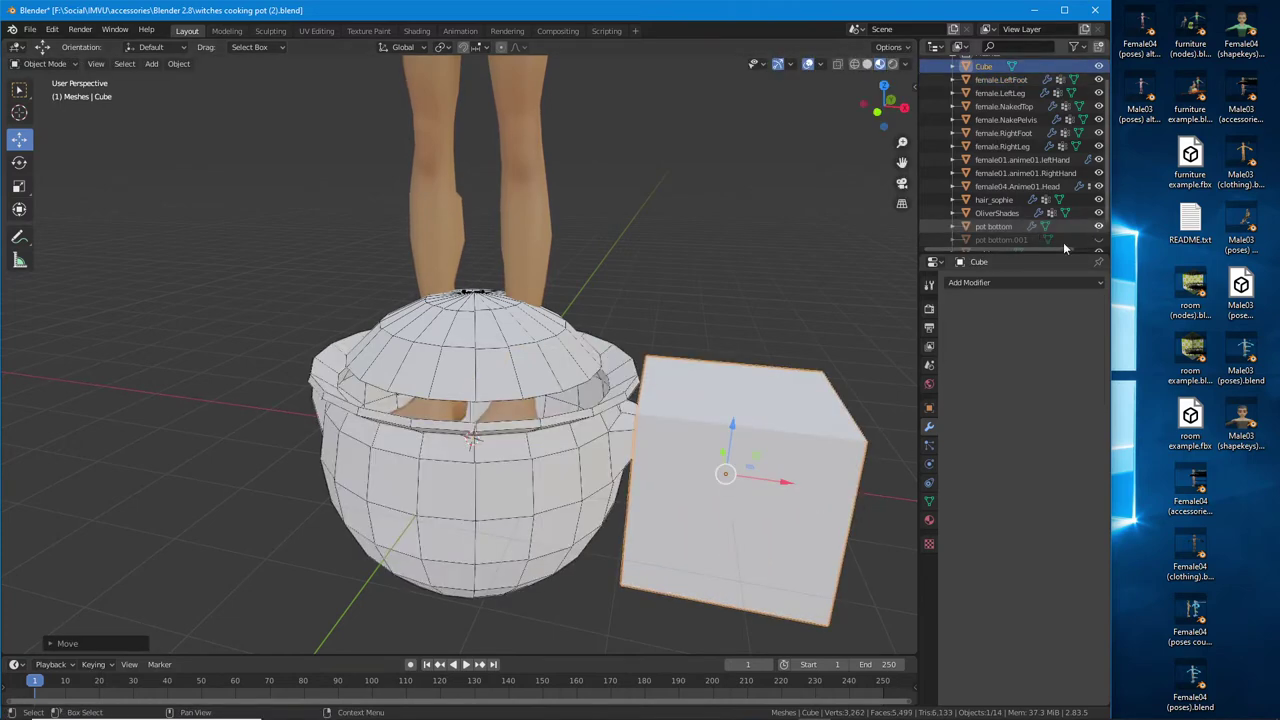
middle_click_drag(700, 420, 503, 463)
middle_click_drag(597, 453, 524, 436)
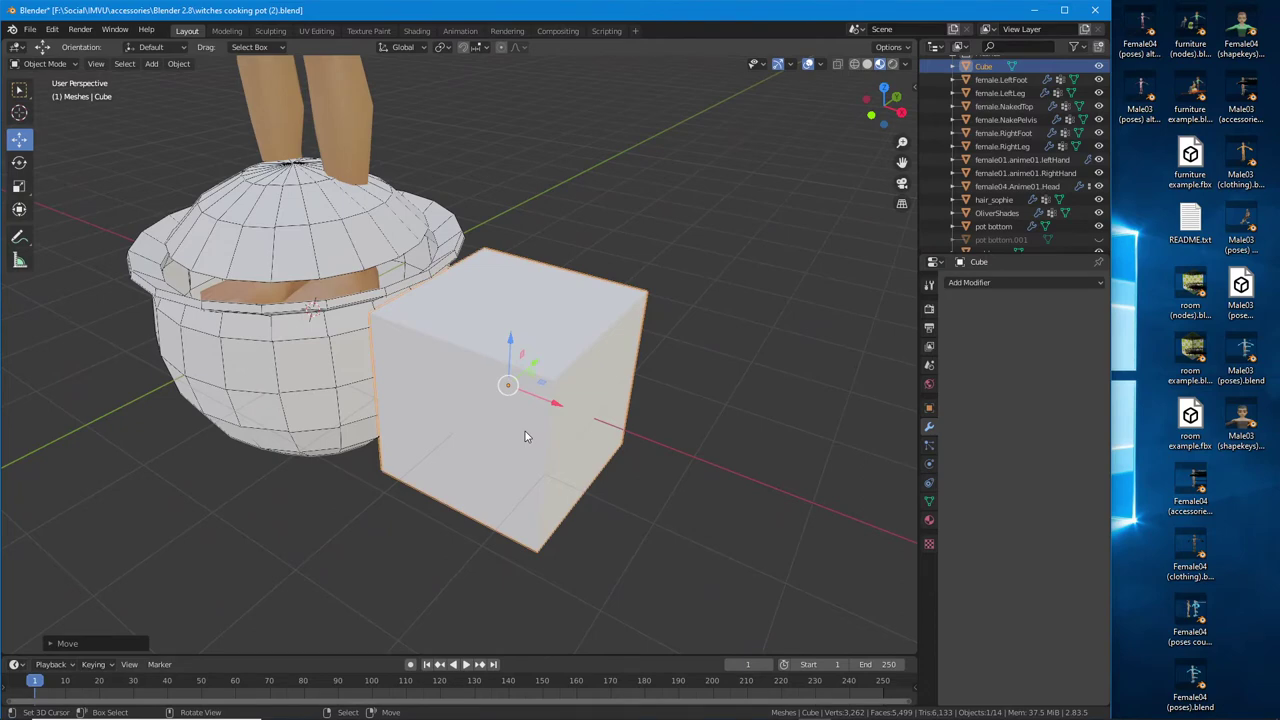
middle_click_drag(358, 378, 529, 409)
middle_click_drag(650, 411, 496, 356)
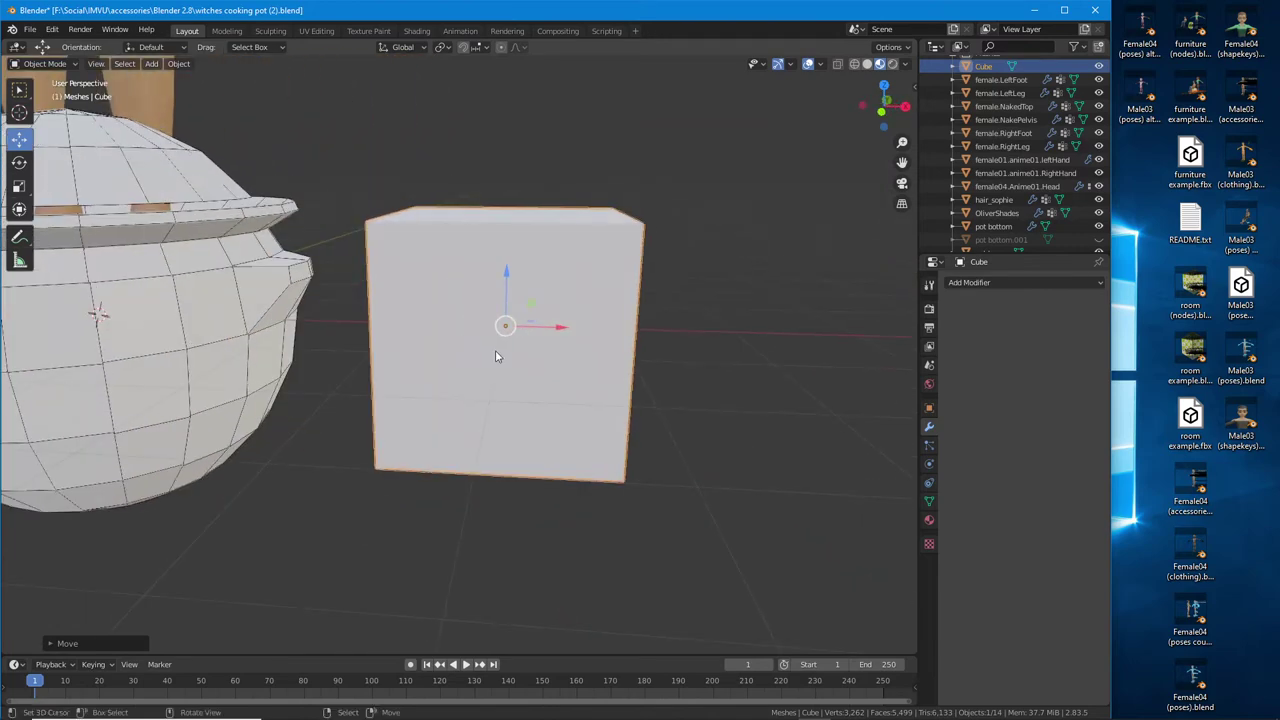
Put the cube in Edit Mode and select its bottom face
left_click(40, 63)
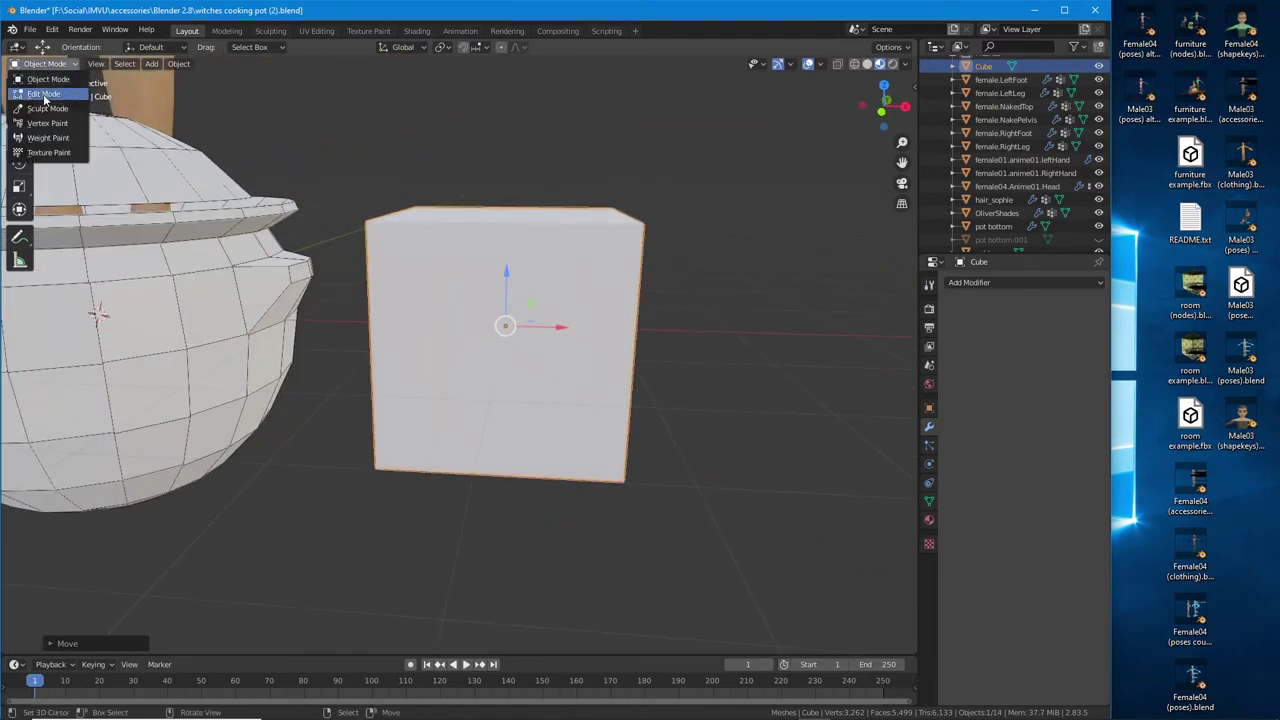
left_click(45, 84)
middle_click_drag(542, 344, 513, 344)
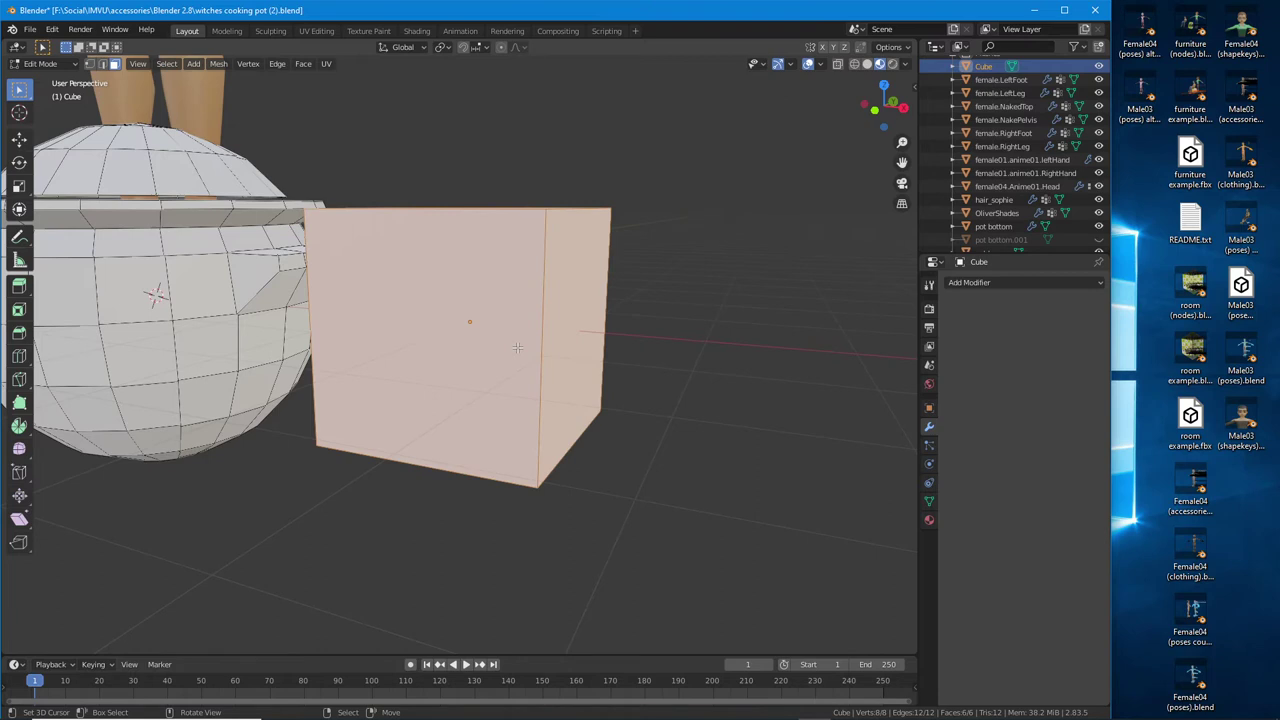
mouse_move(517, 347)
middle_mouse_down()
mouse_move(552, 341)
mouse_move(524, 352)
middle_mouse_up()
left_click(516, 378)
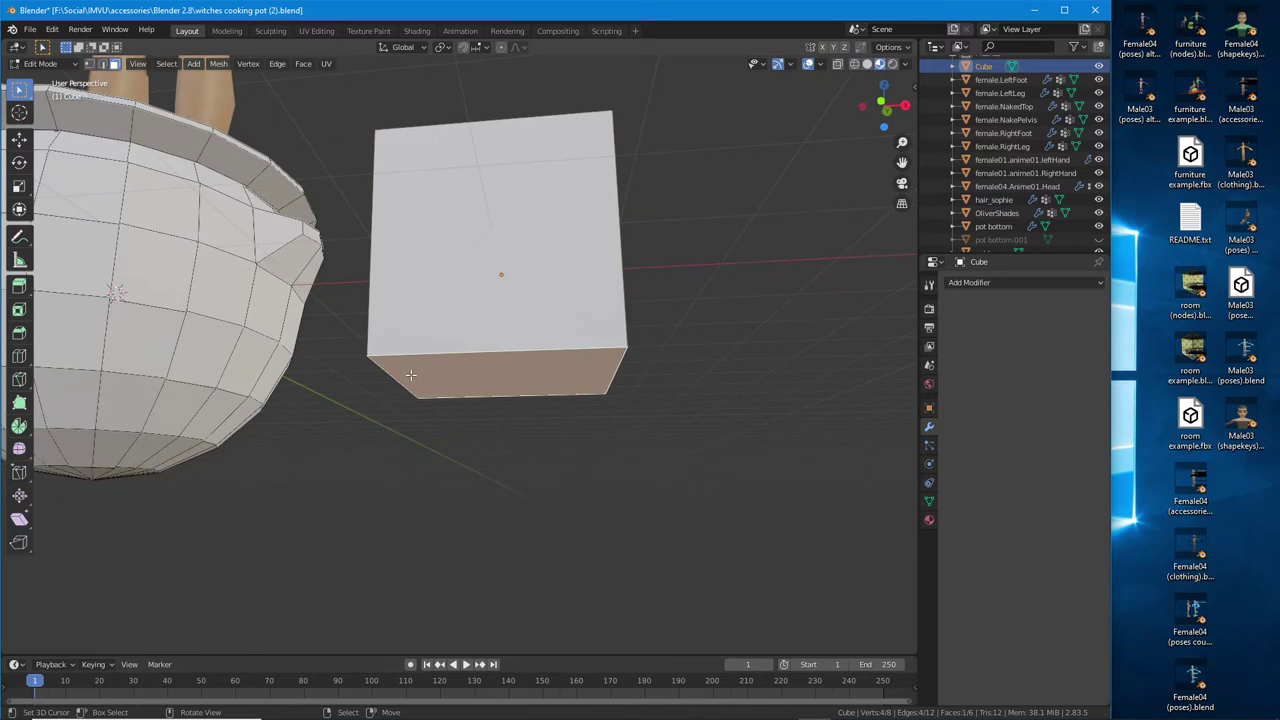
left_click(139, 65)
Switch to front orthographic view and pan the scene up and left
mouse_move(160, 220)
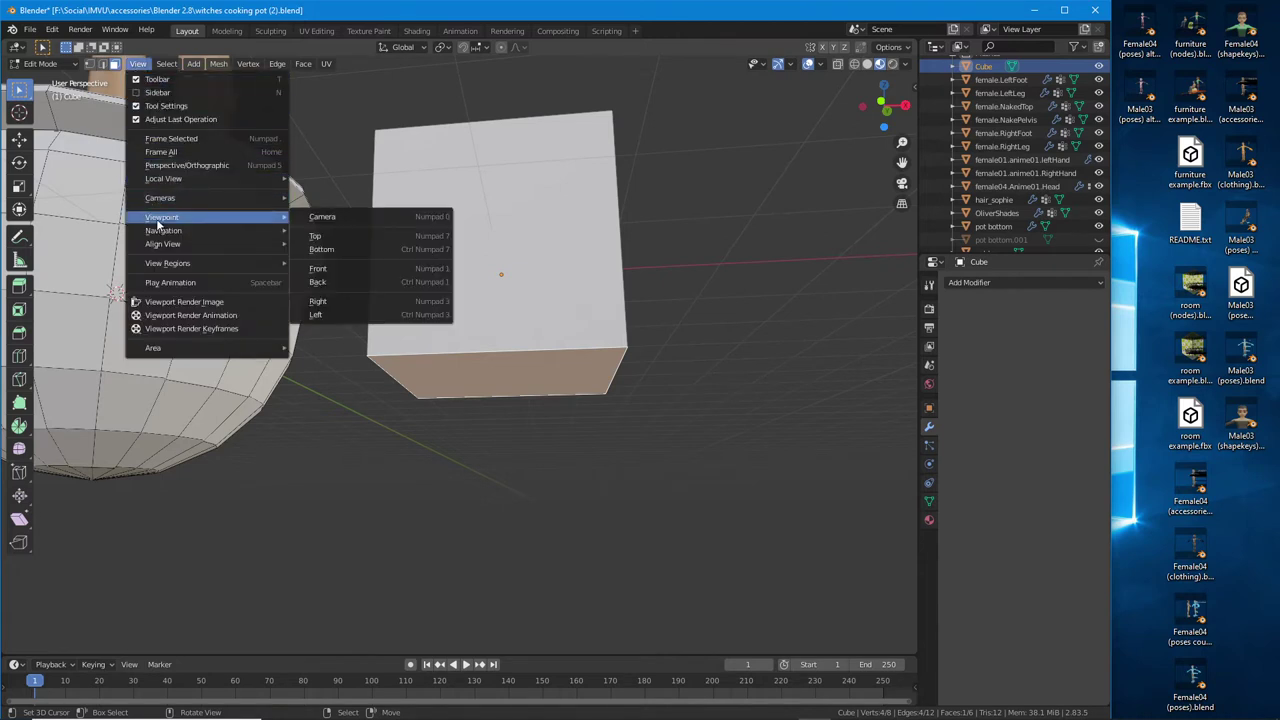
left_click(312, 283)
middle_click_drag(529, 449, 411, 381, "shift")
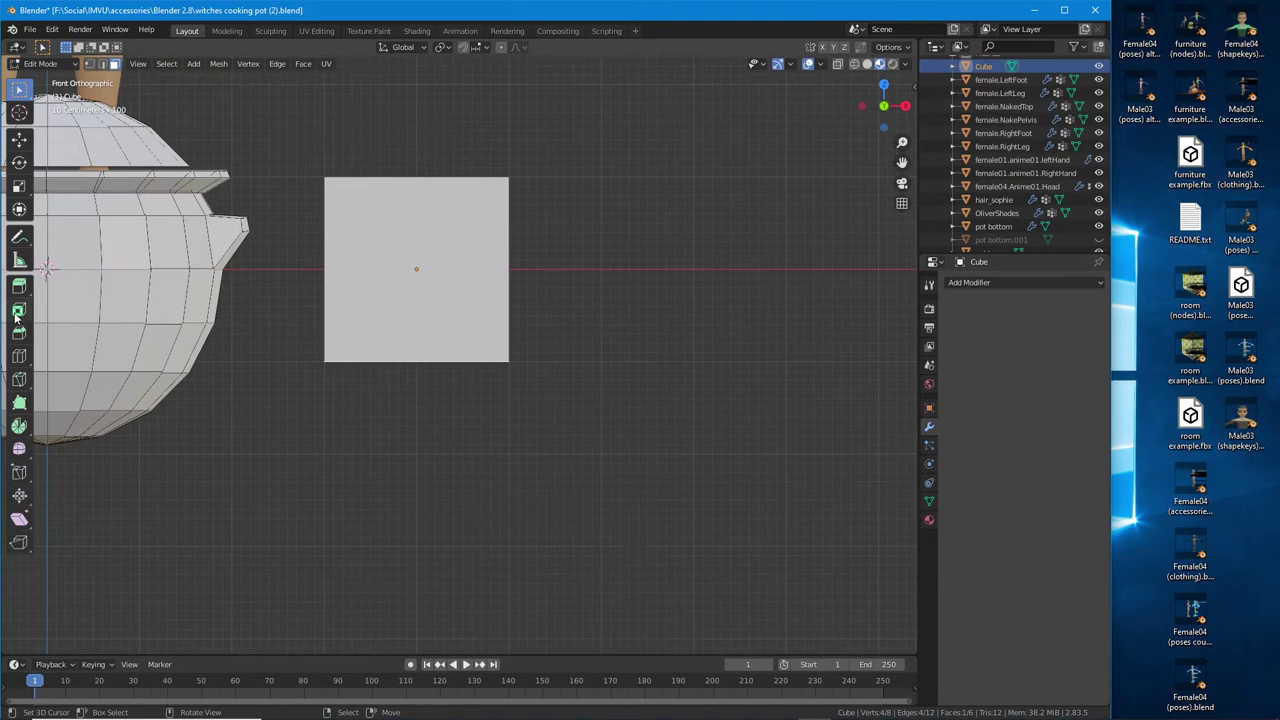
Sketch the bent handle's plan beside the cube with annotation strokes, then clear them
left_click_drag(40, 288, 100, 294)
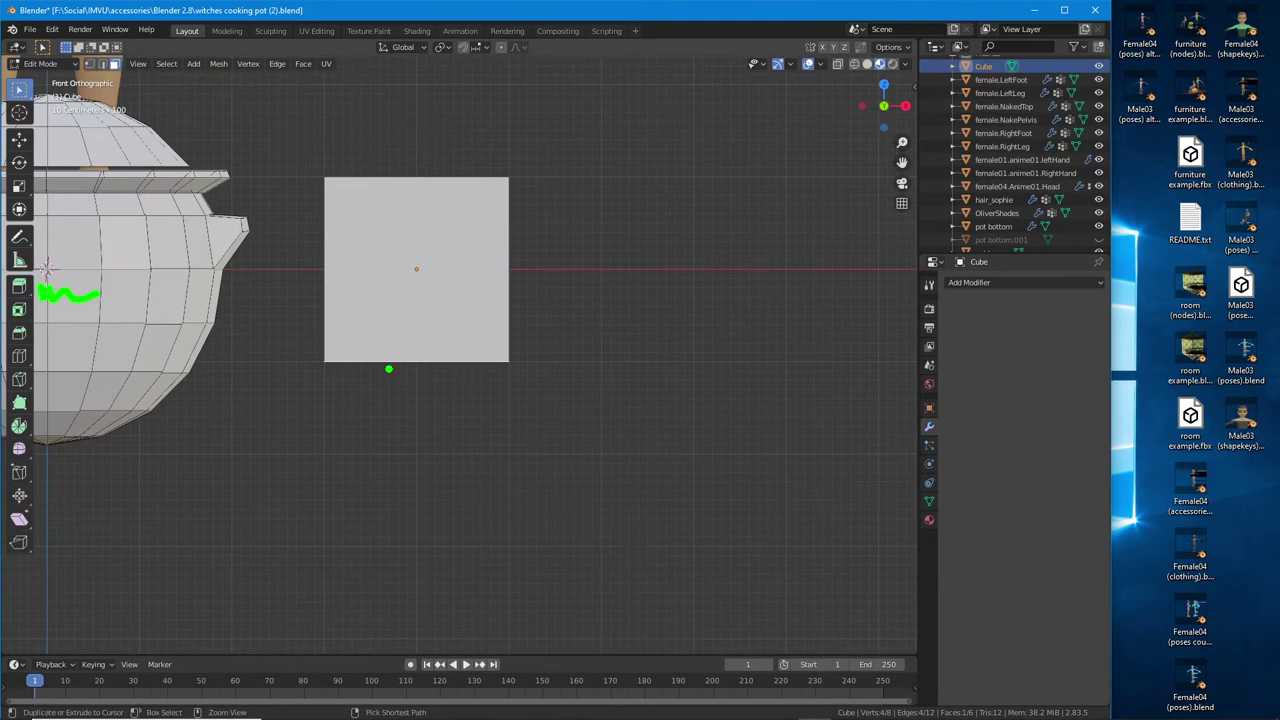
mouse_move(379, 367)
left_mouse_down()
mouse_move(457, 369)
mouse_move(416, 386)
mouse_move(416, 419)
mouse_move(436, 426)
mouse_move(418, 496)
mouse_move(534, 456)
left_mouse_up()
left_click_drag(524, 443, 529, 480)
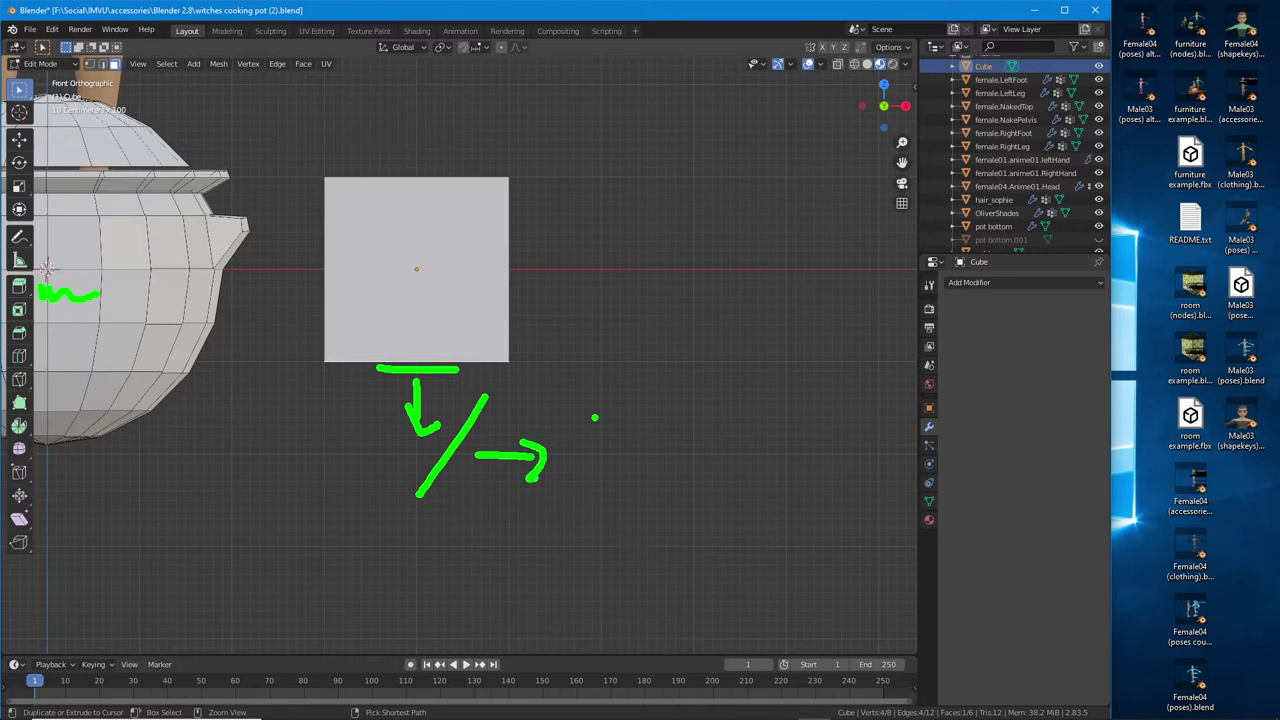
left_click_drag(551, 400, 599, 488)
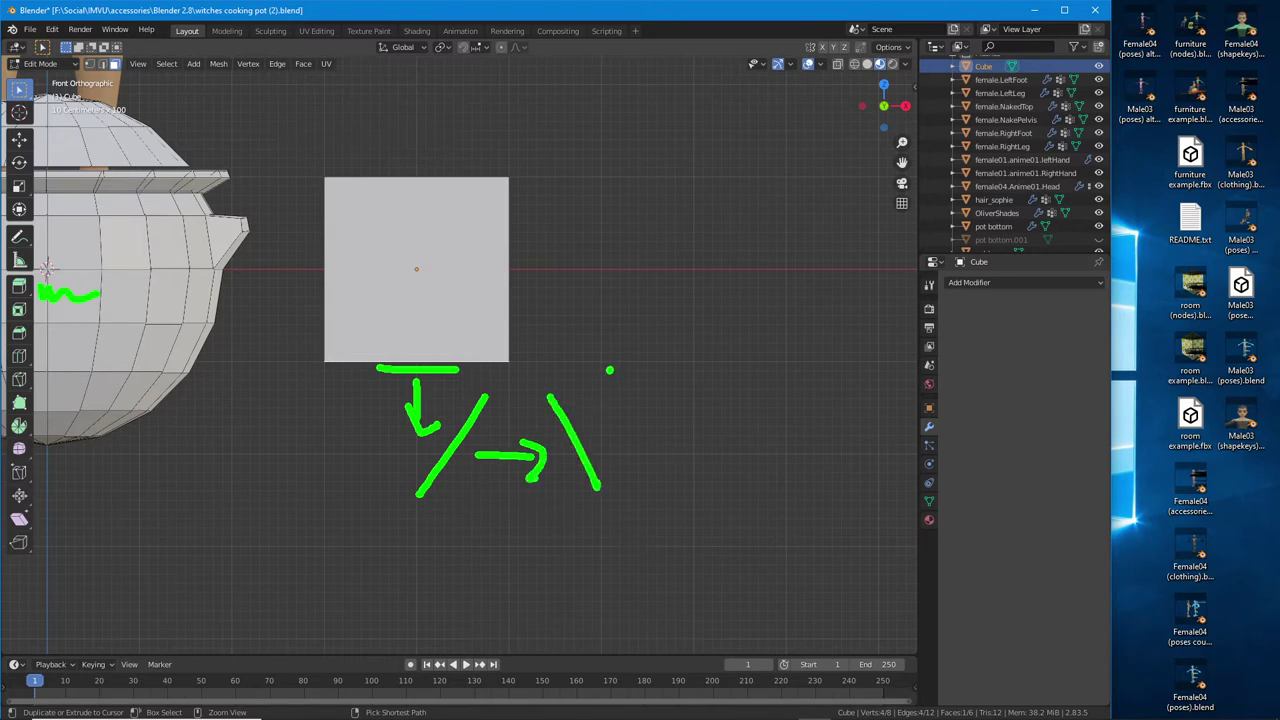
mouse_move(577, 428)
left_mouse_down()
mouse_move(609, 369)
mouse_move(638, 388)
left_mouse_up()
left_click_drag(576, 344, 678, 352)
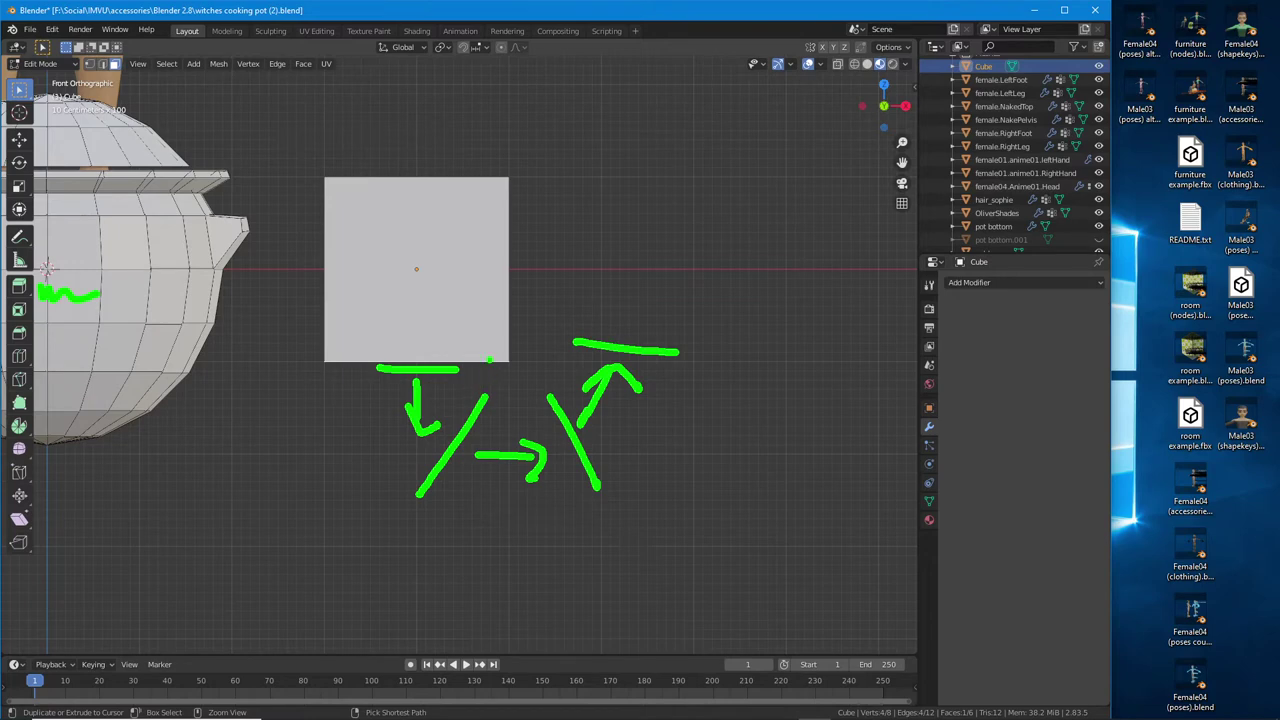
mouse_move(508, 363)
left_mouse_down()
mouse_move(538, 390)
mouse_move(572, 336)
left_mouse_up()
mouse_move(679, 356)
left_mouse_down()
mouse_move(638, 474)
mouse_move(583, 506)
mouse_move(441, 517)
mouse_move(373, 478)
mouse_move(333, 368)
left_mouse_up()
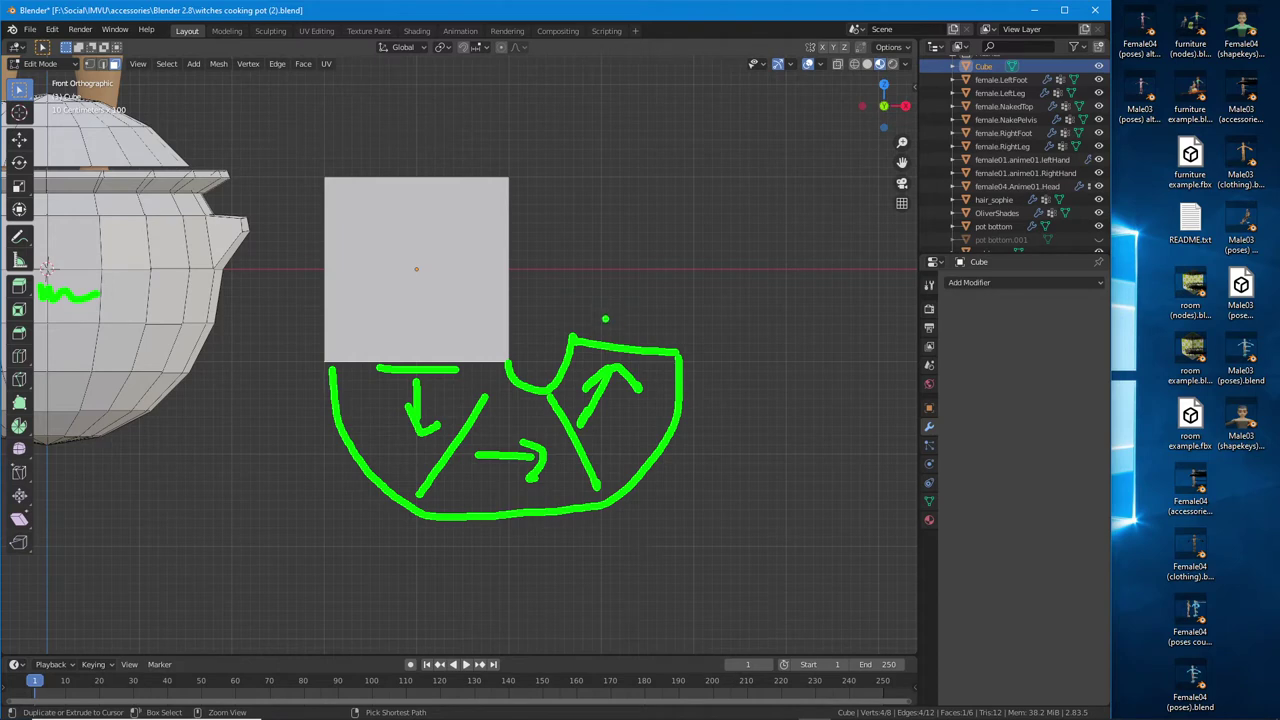
mouse_move(692, 356)
left_mouse_down()
mouse_move(735, 355)
mouse_move(718, 380)
left_mouse_up()
mouse_move(610, 516)
left_mouse_down()
mouse_move(622, 545)
mouse_move(600, 516)
left_mouse_up()
mouse_move(410, 514)
left_mouse_down()
mouse_move(375, 548)
mouse_move(411, 518)
left_mouse_up()
left_click_drag(411, 518, 413, 543)
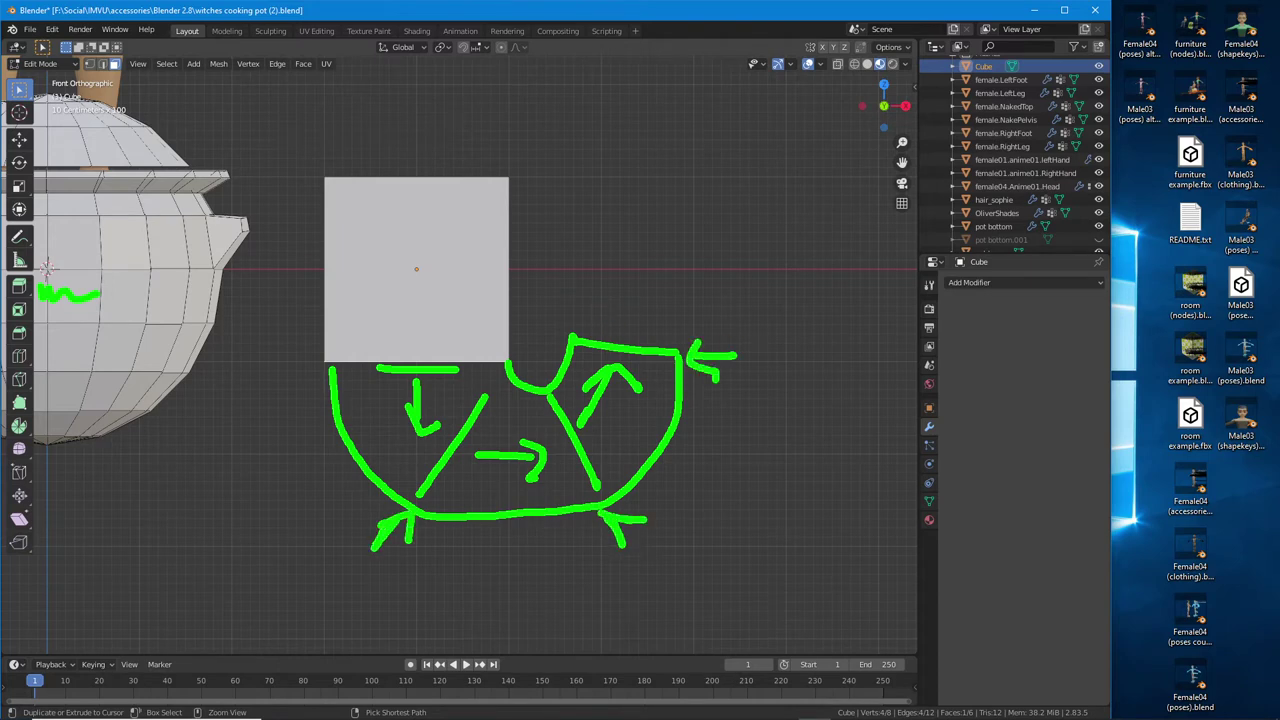
key("Escape")
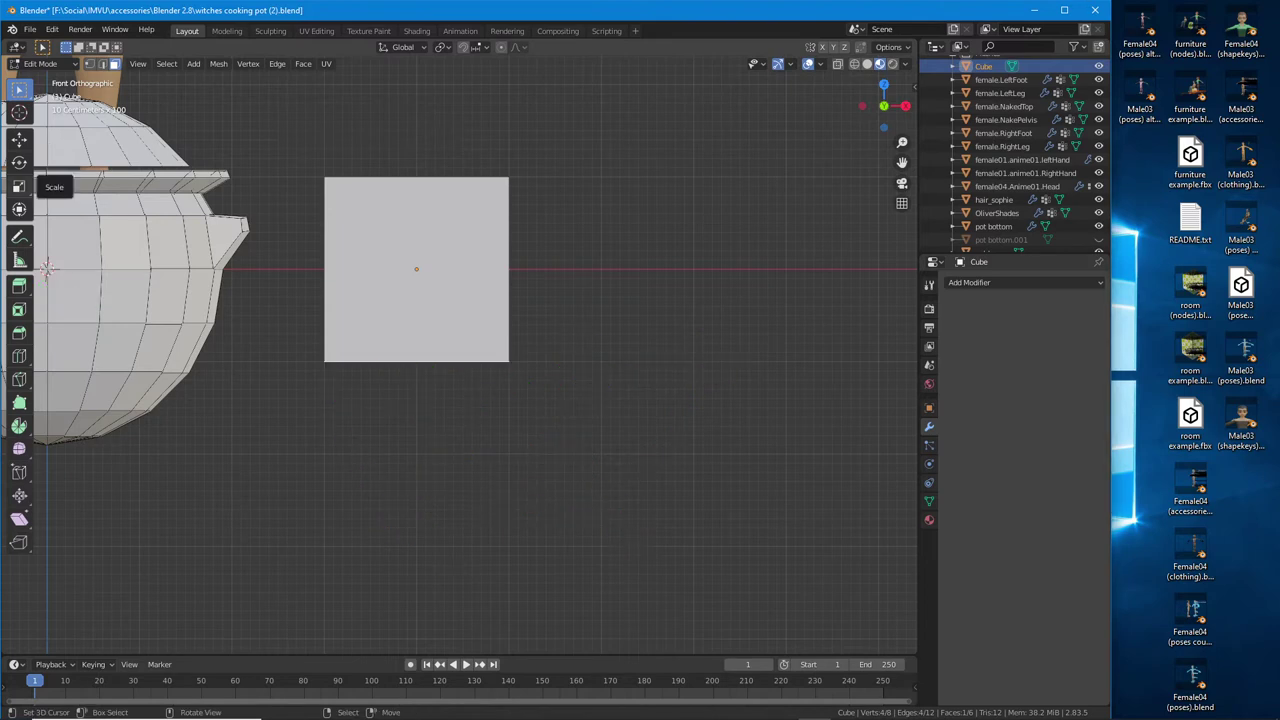
Extrude the cube's bottom face downward and rotate the new face about −55°
left_click(19, 288)
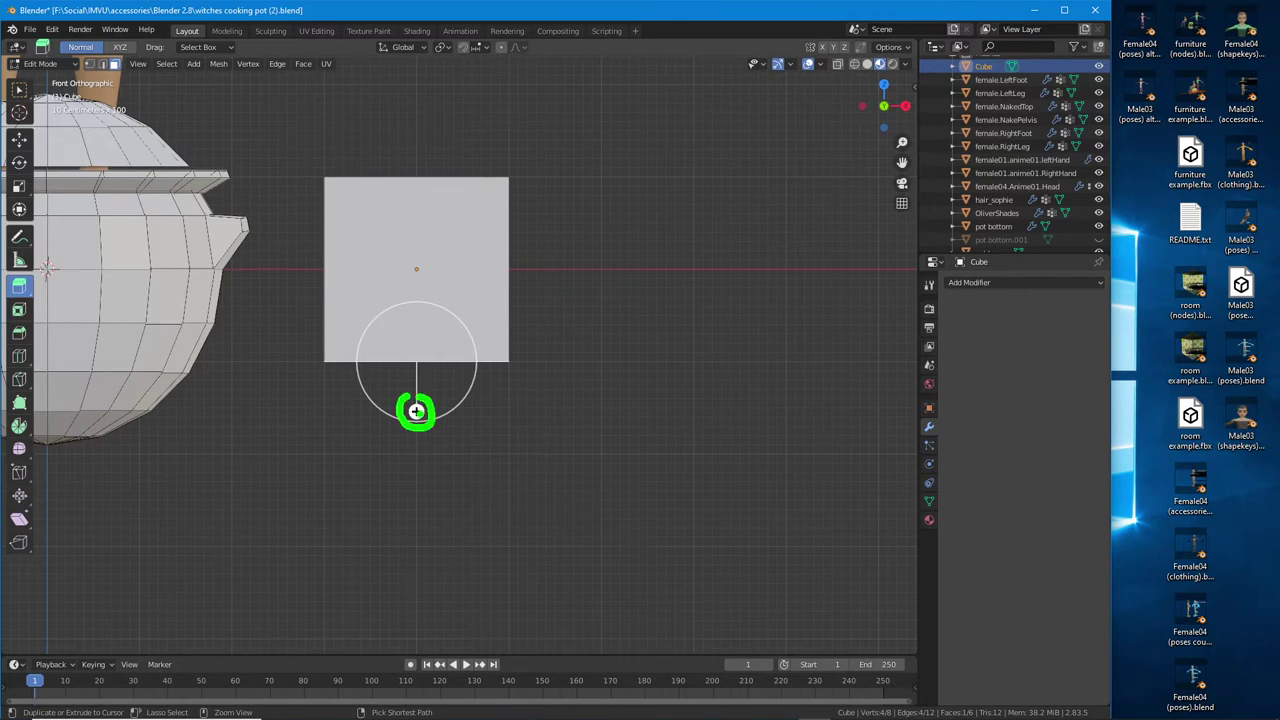
left_click_drag(416, 411, 411, 507)
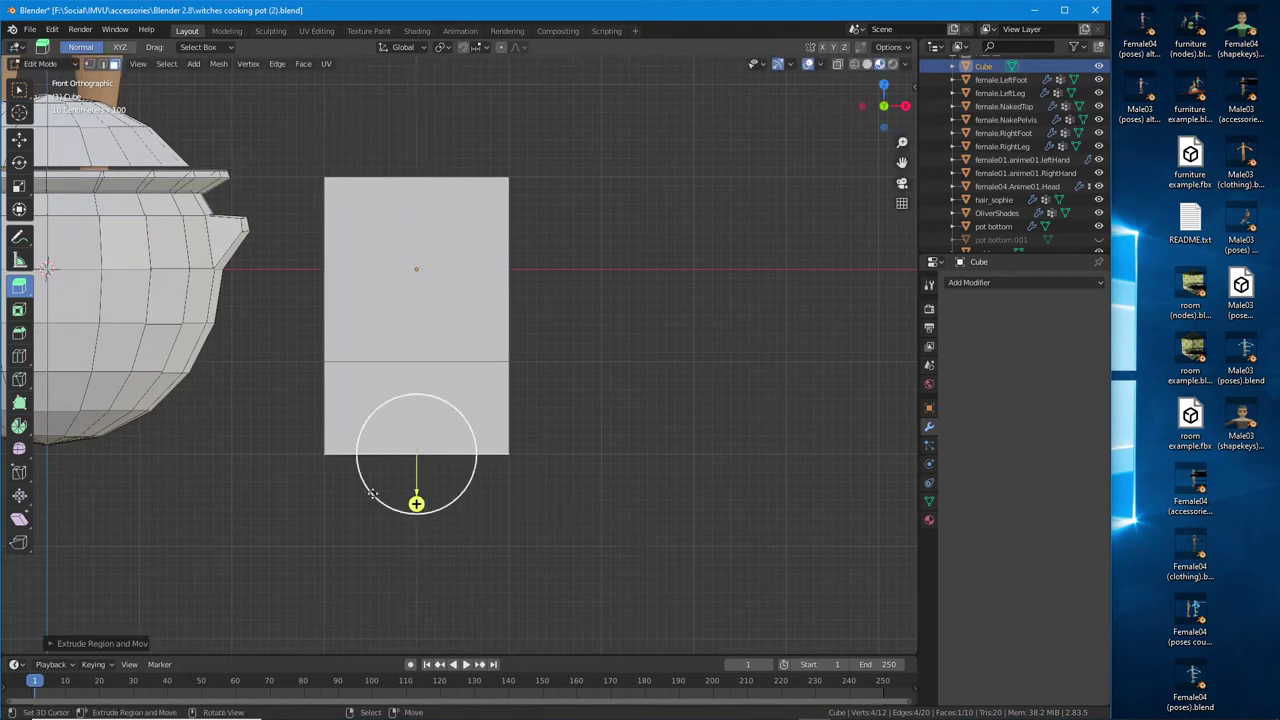
left_click(20, 164)
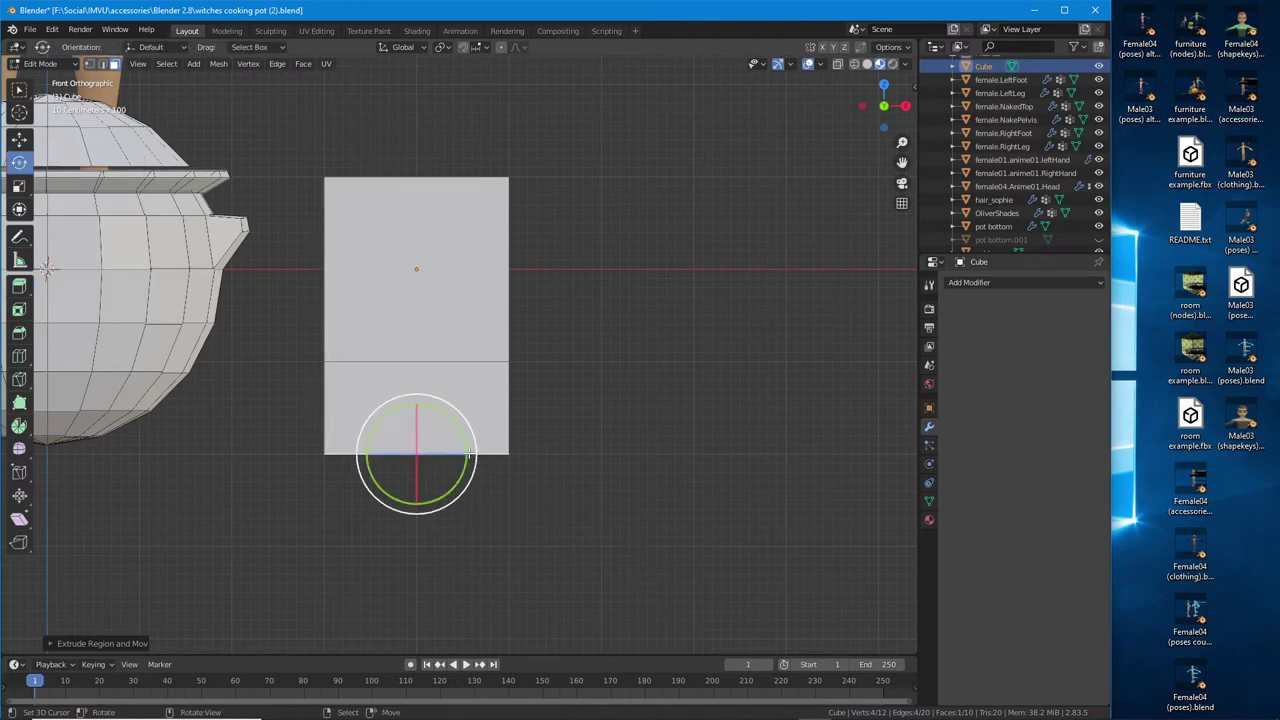
left_click_drag(416, 398, 476, 455)
key("ctrl+z")
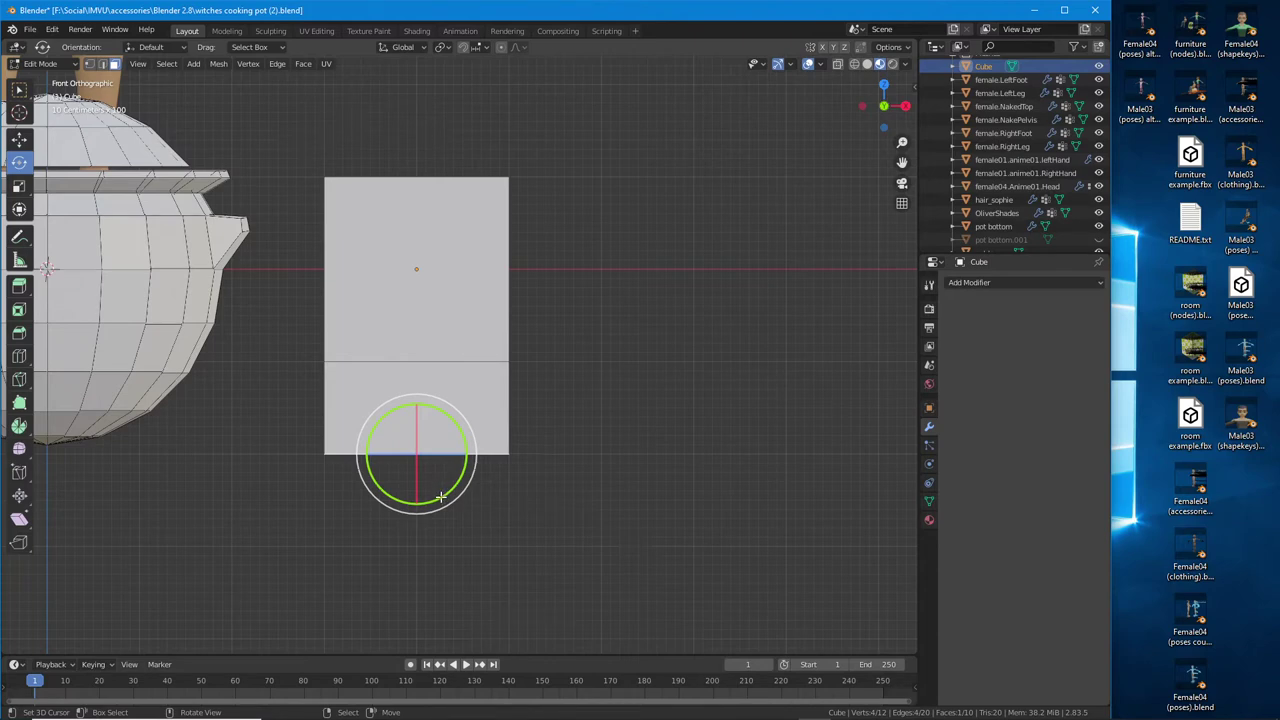
left_click_drag(441, 497, 445, 462)
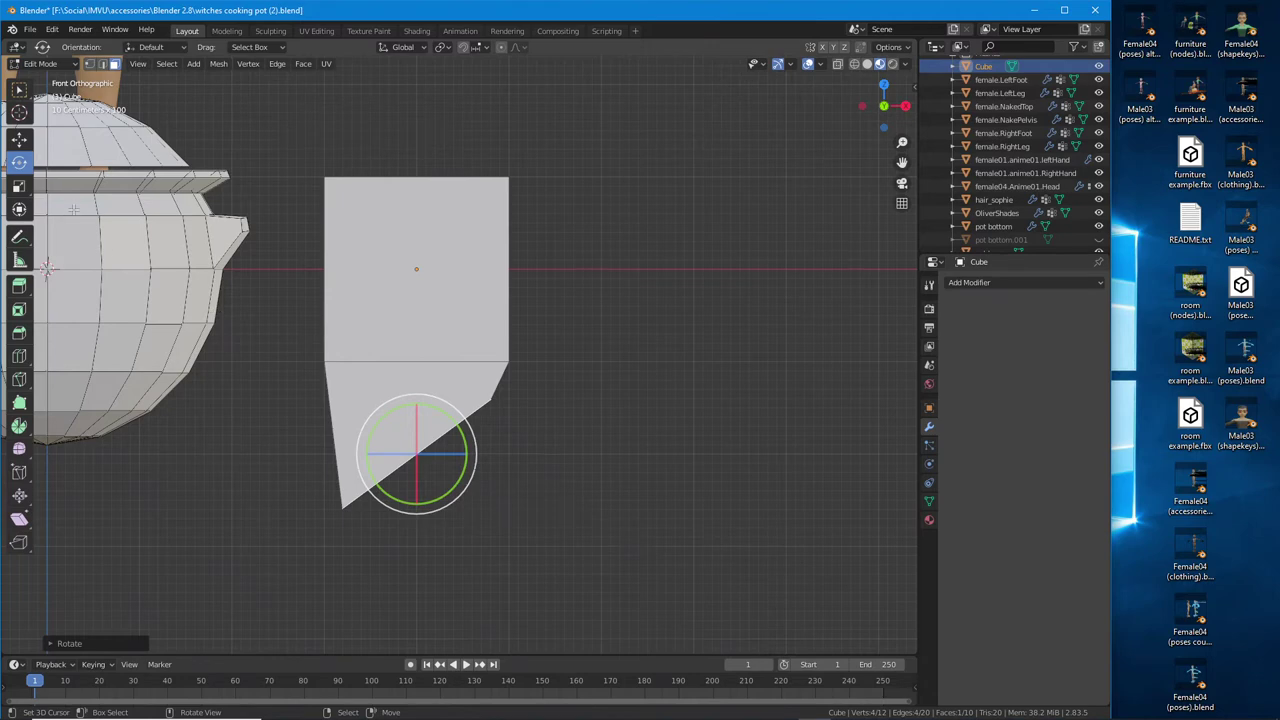
Shift the lower face right along X and tilt it to point down
left_click(19, 139)
left_click_drag(470, 455, 524, 456)
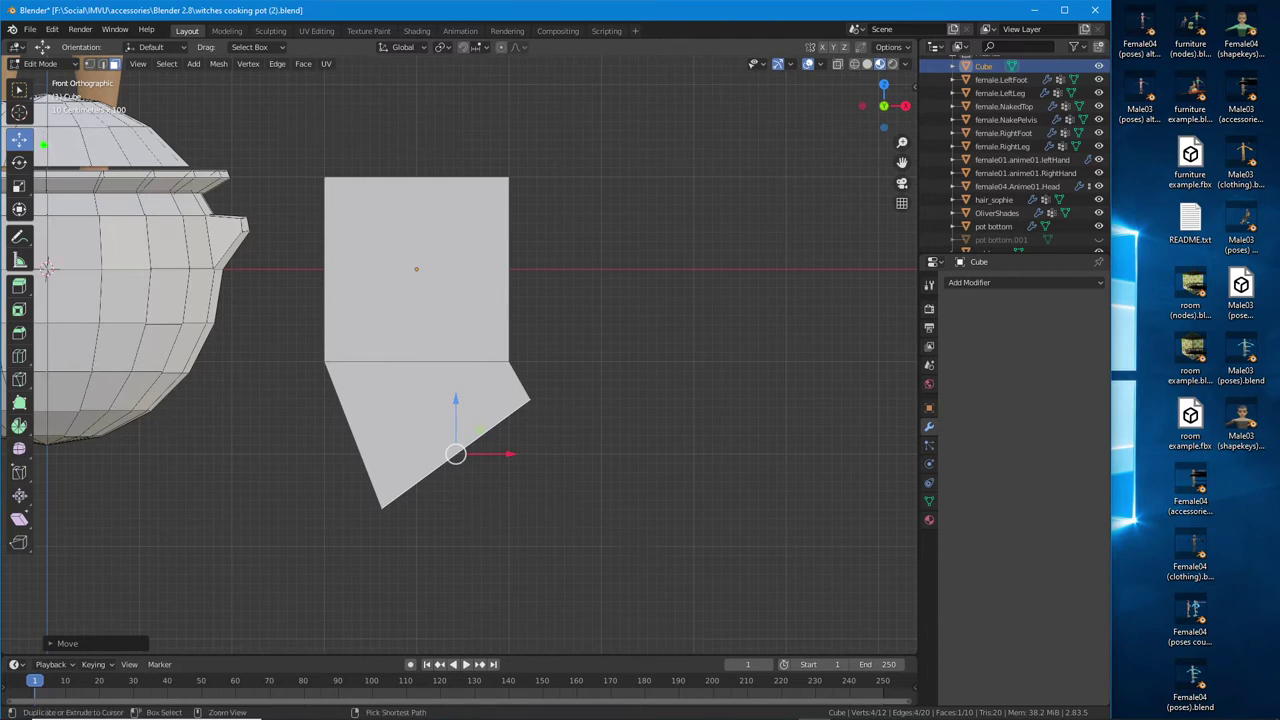
mouse_move(38, 140)
left_mouse_down()
mouse_move(80, 146)
mouse_move(40, 170)
mouse_move(85, 163)
left_mouse_up()
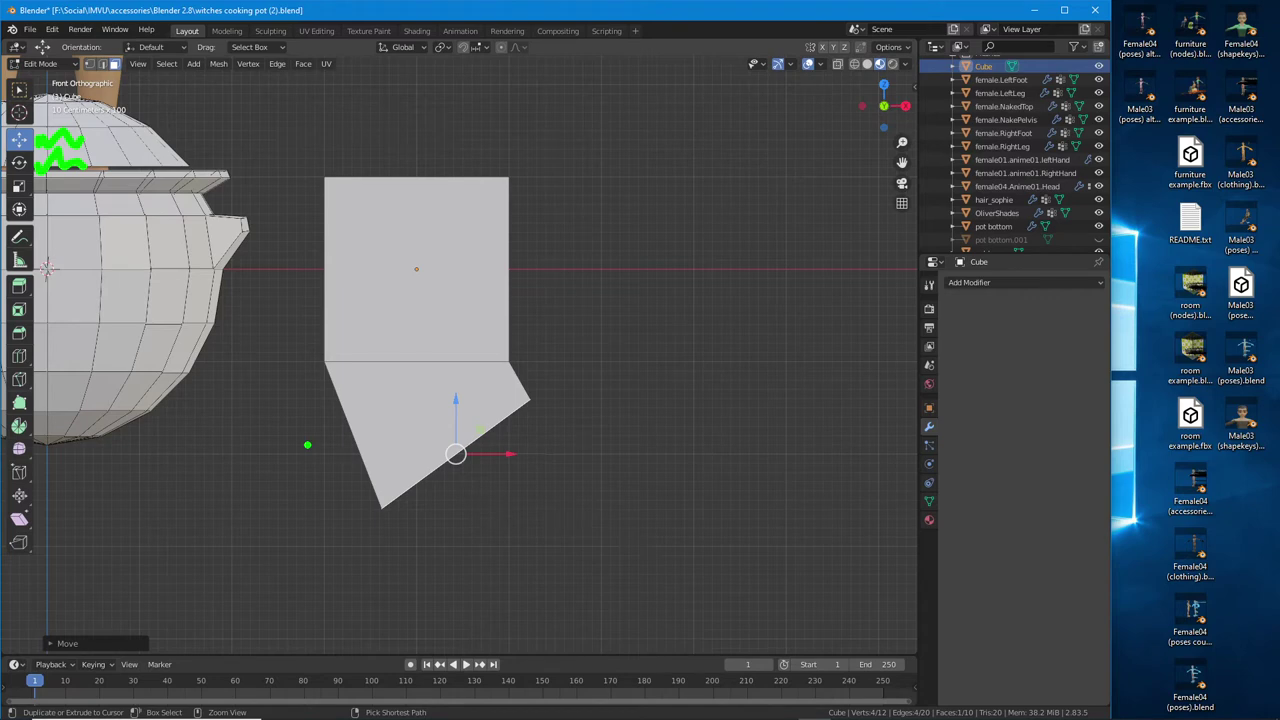
key("Escape")
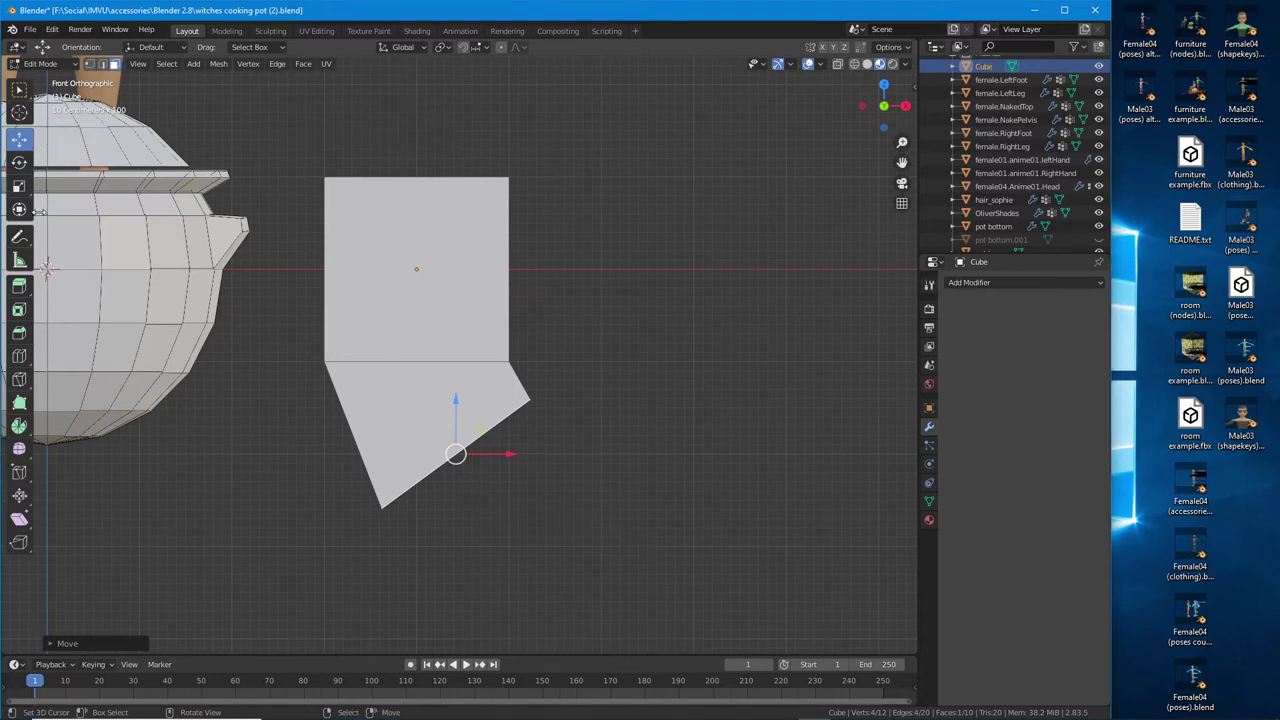
left_click_drag(60, 210, 107, 205)
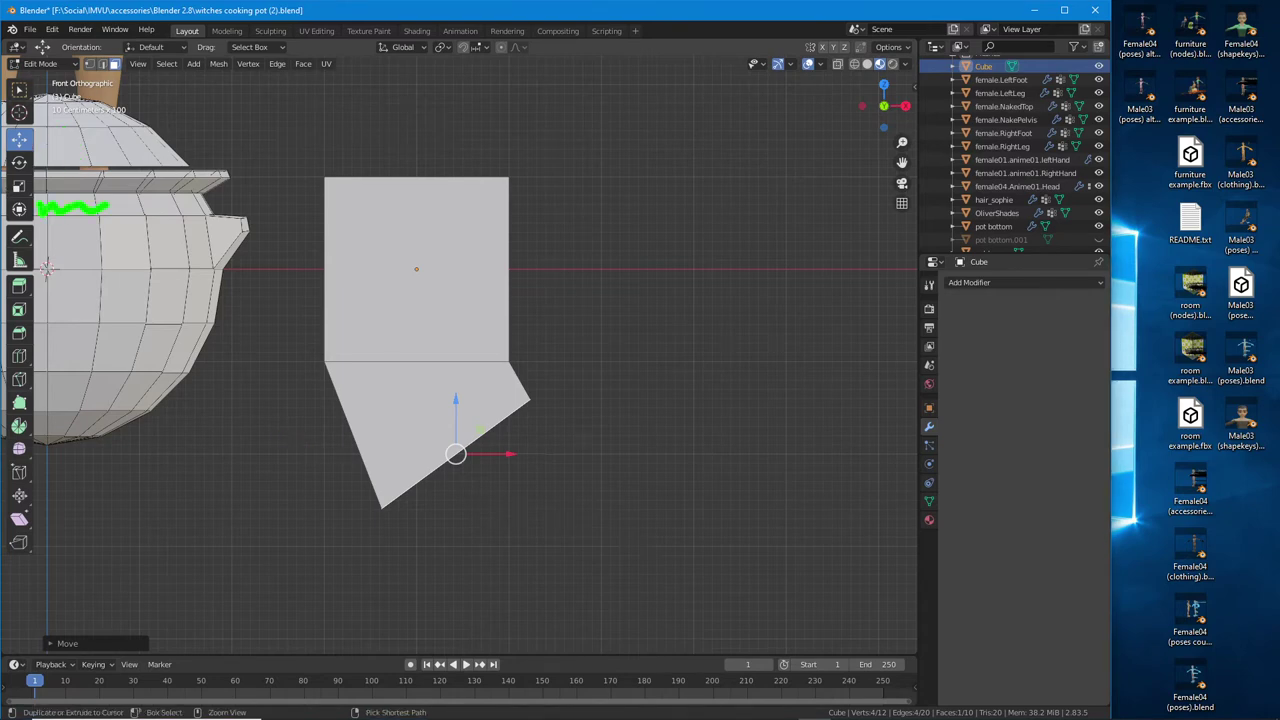
left_click(19, 209)
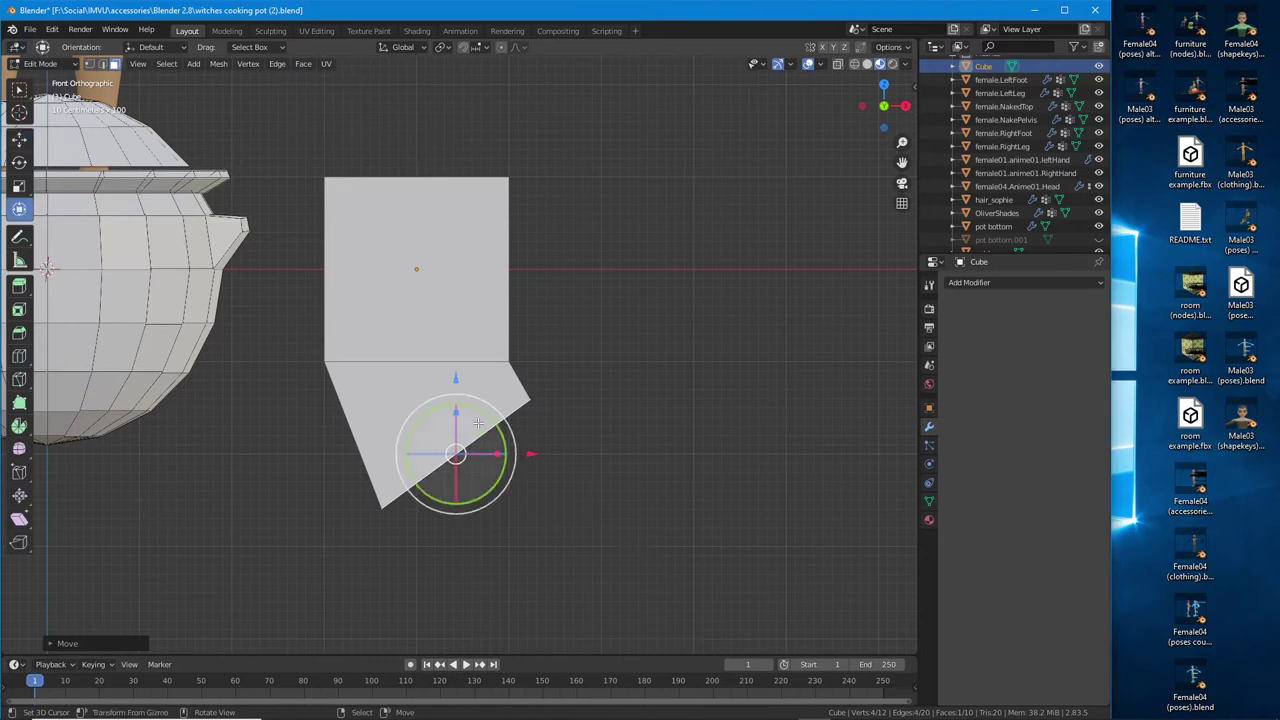
left_click_drag(500, 425, 488, 399)
left_click_drag(512, 452, 580, 452)
Extrude the lower face into a new segment, then rotate and raise its end face
left_click(19, 286)
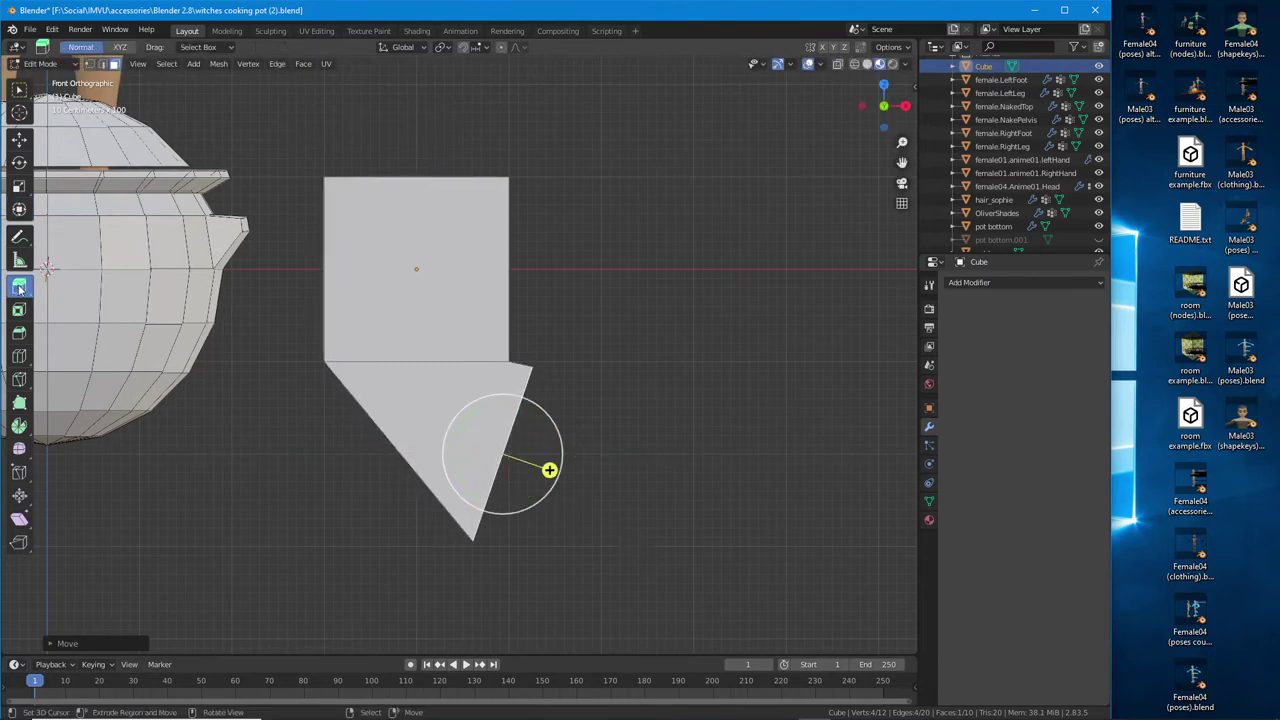
left_click_drag(549, 470, 644, 502)
left_click(19, 209)
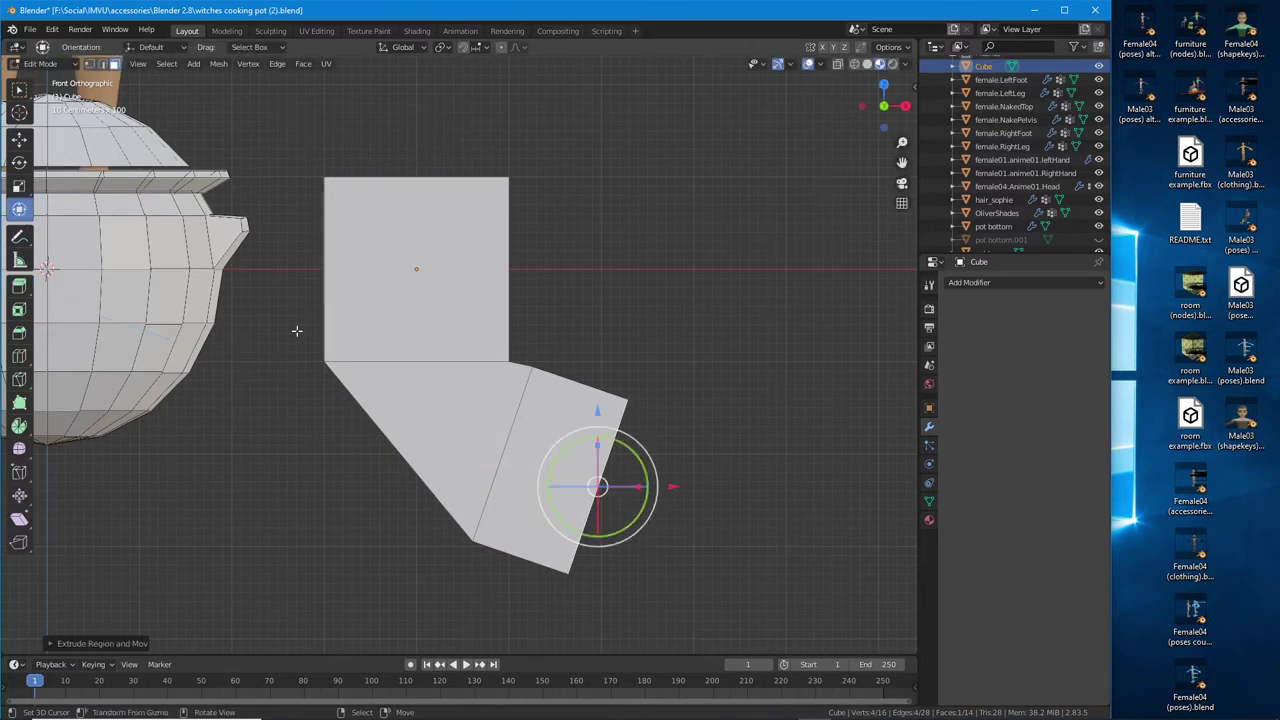
left_click_drag(645, 448, 600, 352)
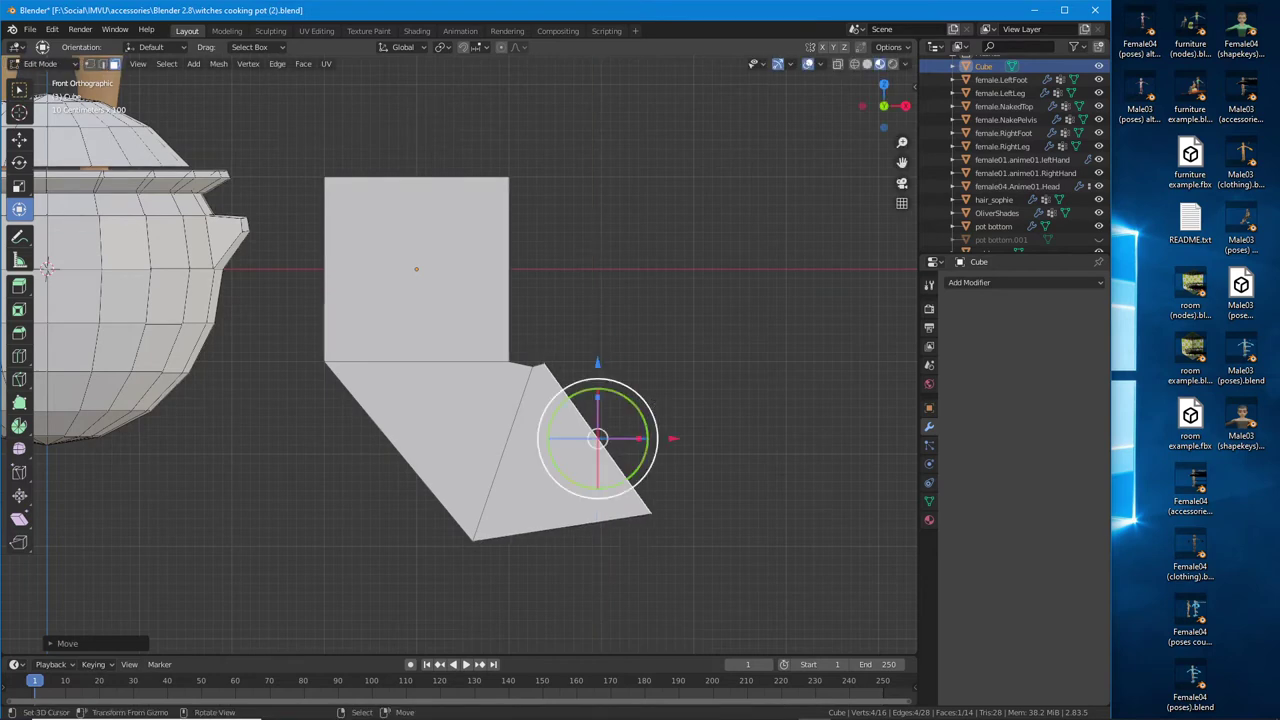
left_click_drag(652, 405, 719, 417)
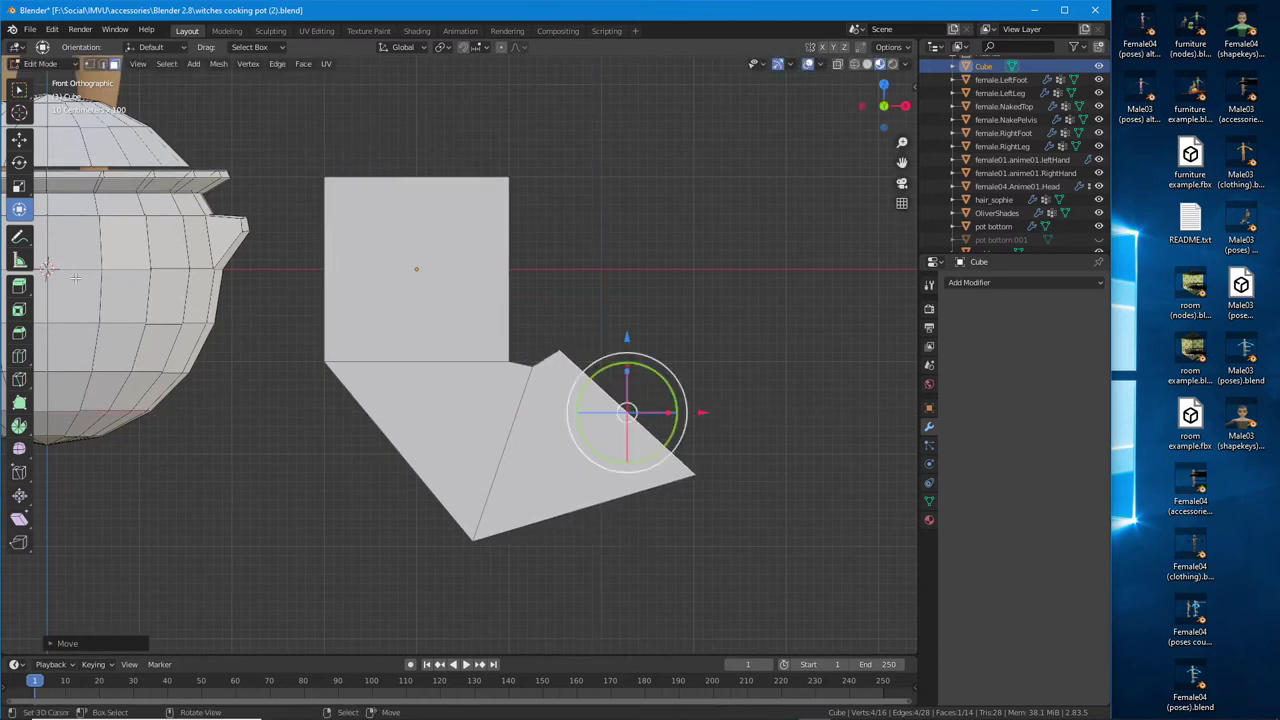
Extrude another segment rising right, rotating it and nudging it slightly left and down
left_click(19, 285)
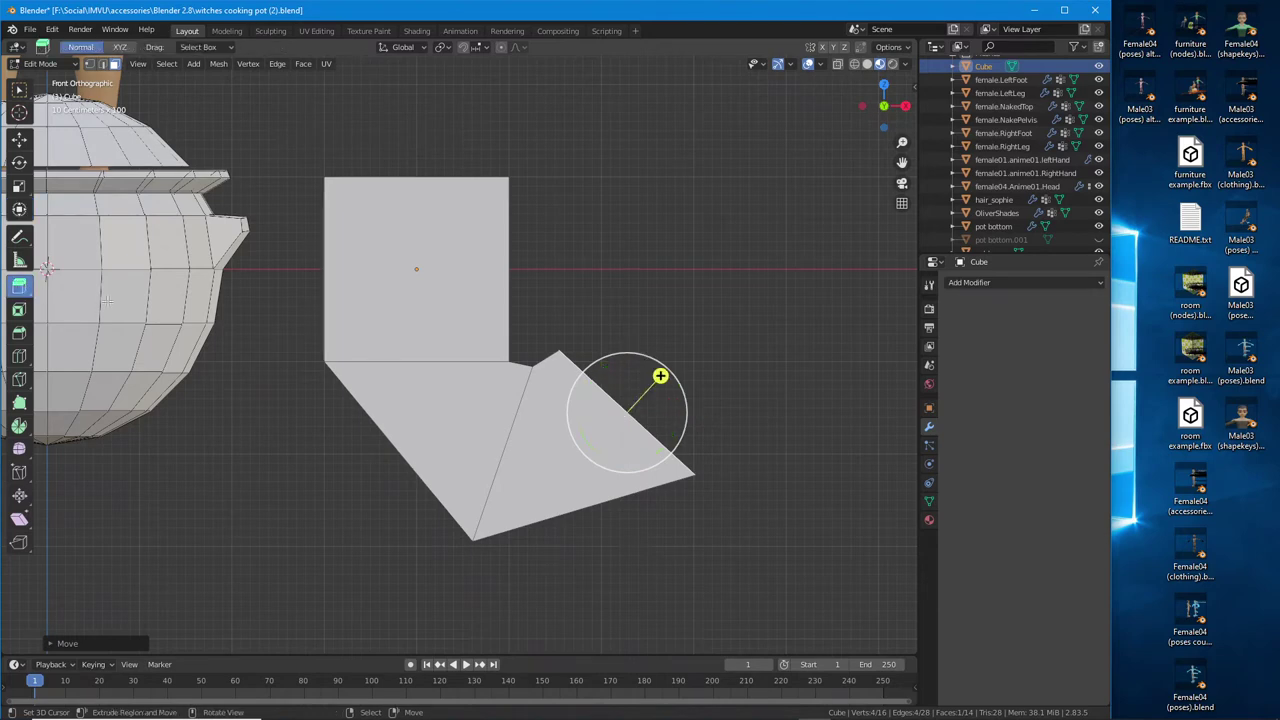
left_click_drag(660, 375, 723, 307)
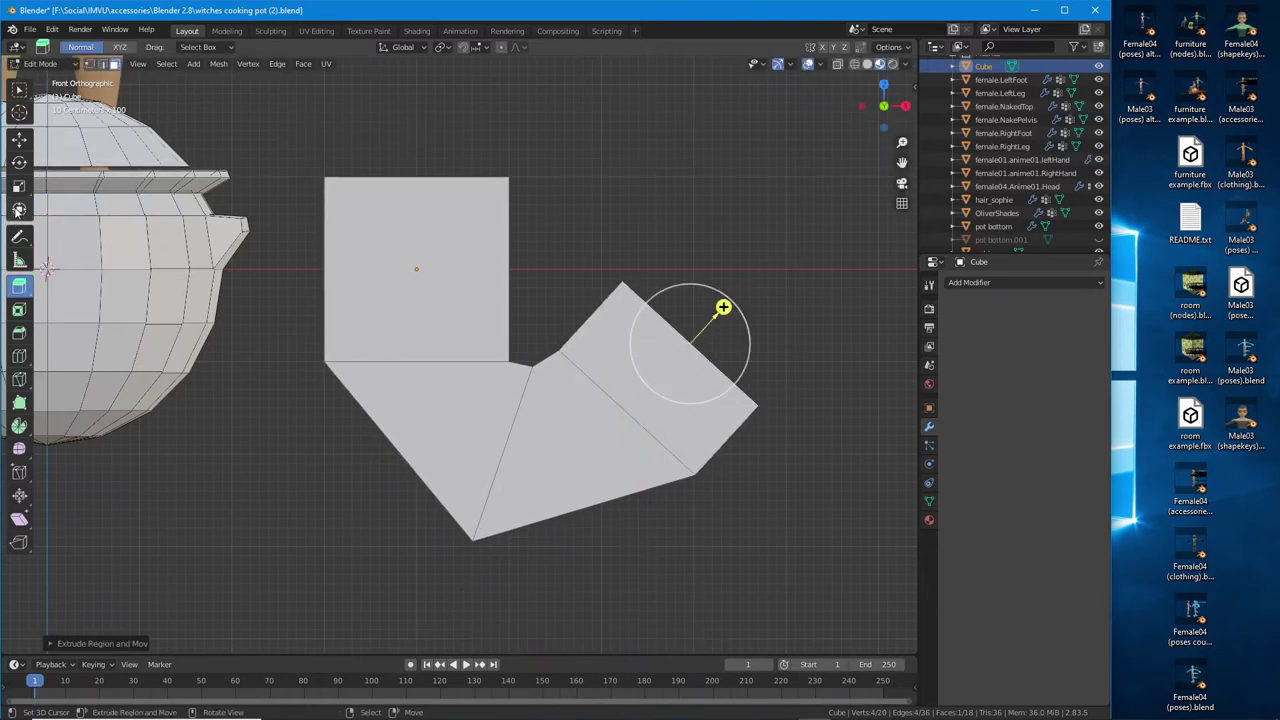
left_click(19, 209)
left_click_drag(716, 305, 686, 224)
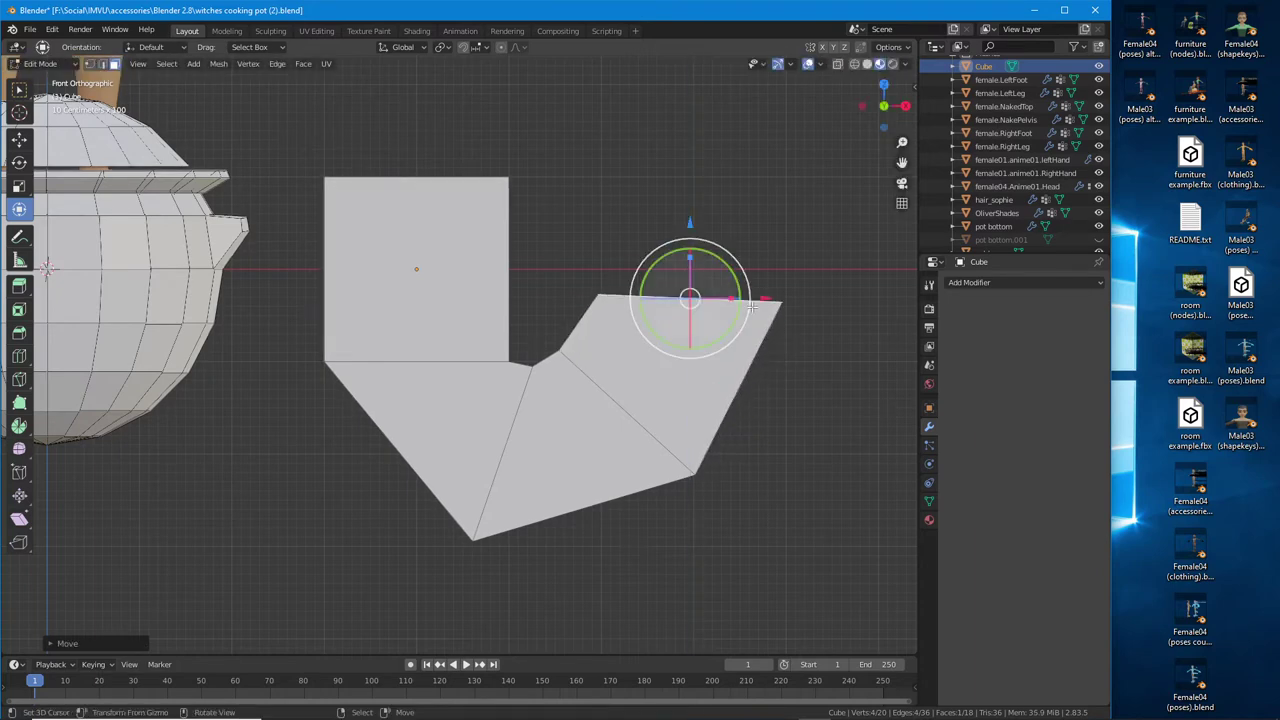
left_click_drag(736, 287, 707, 287)
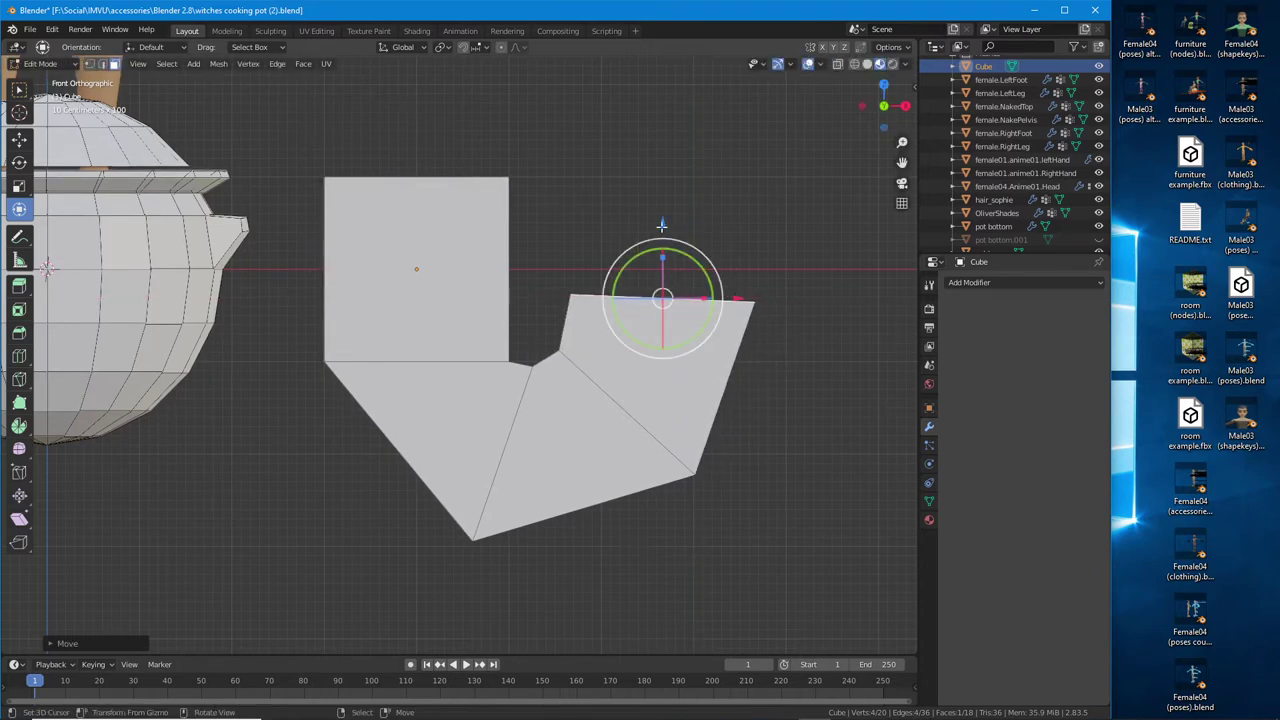
left_click_drag(662, 226, 663, 251)
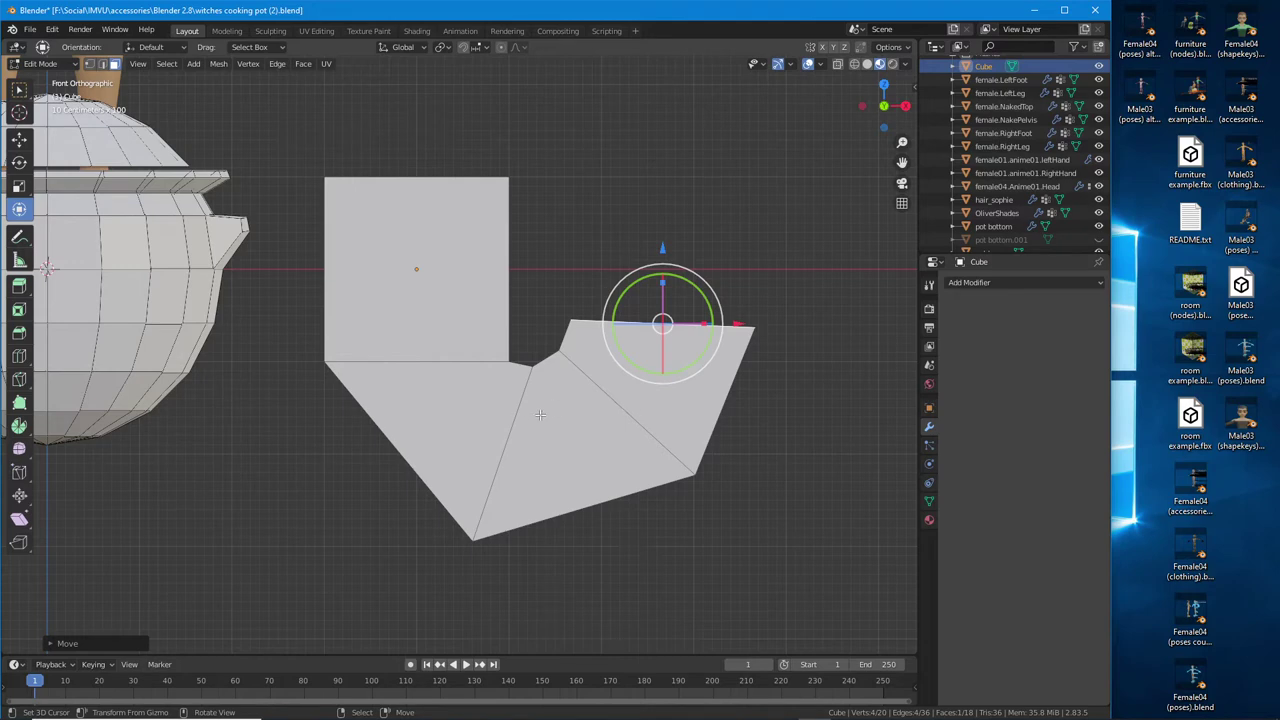
left_click(137, 63)
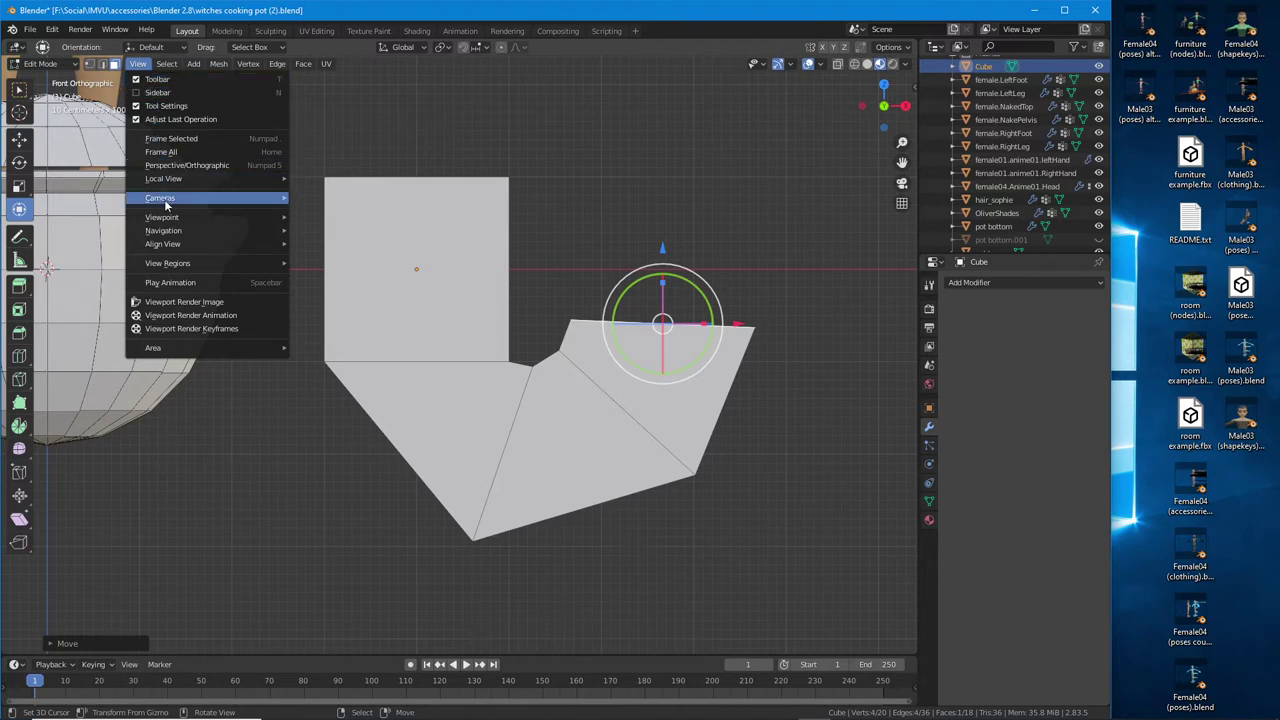
Switch the viewport to perspective and orbit around the bent handle
mouse_move(168, 222)
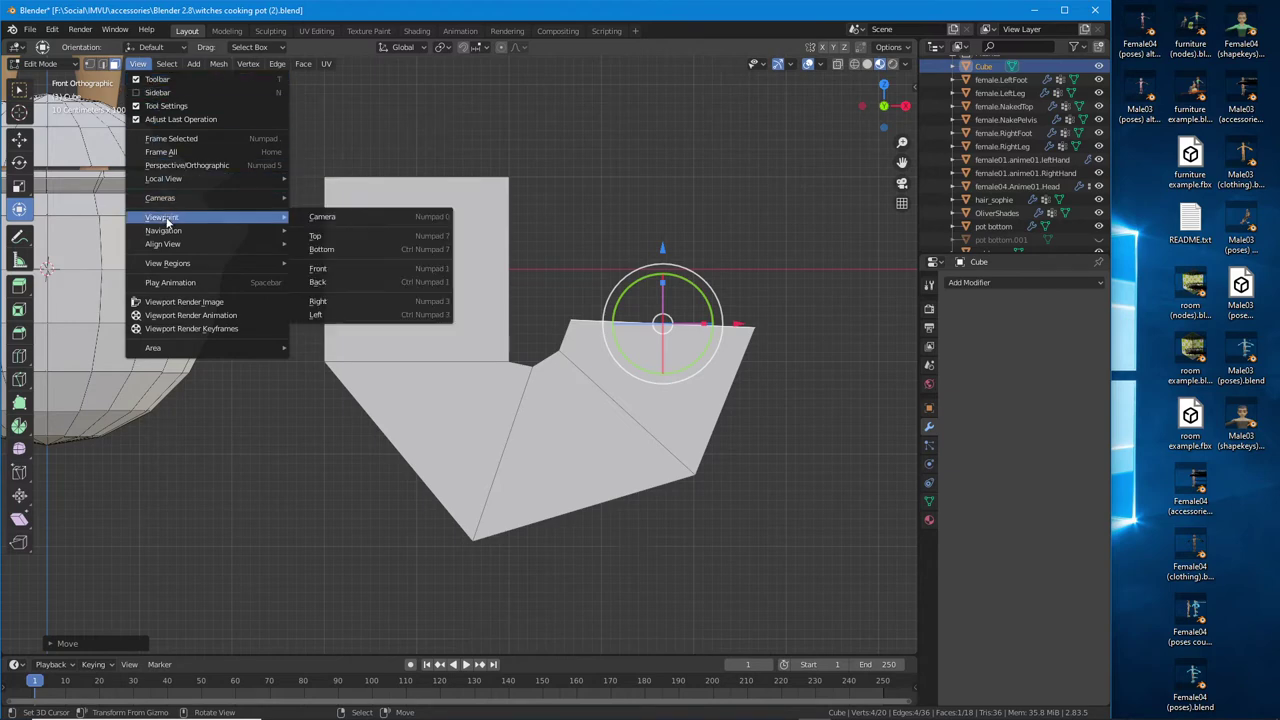
left_click(199, 166)
middle_click_drag(532, 440, 560, 432)
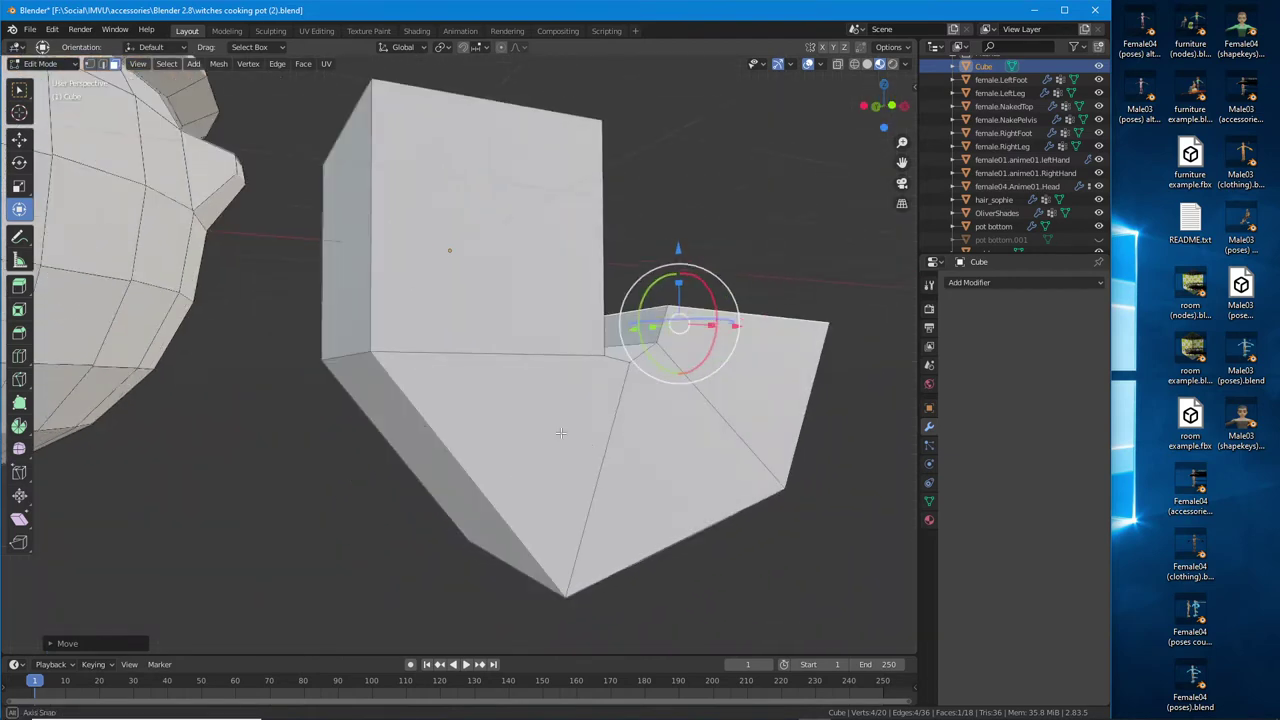
middle_click_drag(417, 412, 444, 366)
Select an edge at the handle's inner corner and set transform orientation to Local
left_click(412, 336)
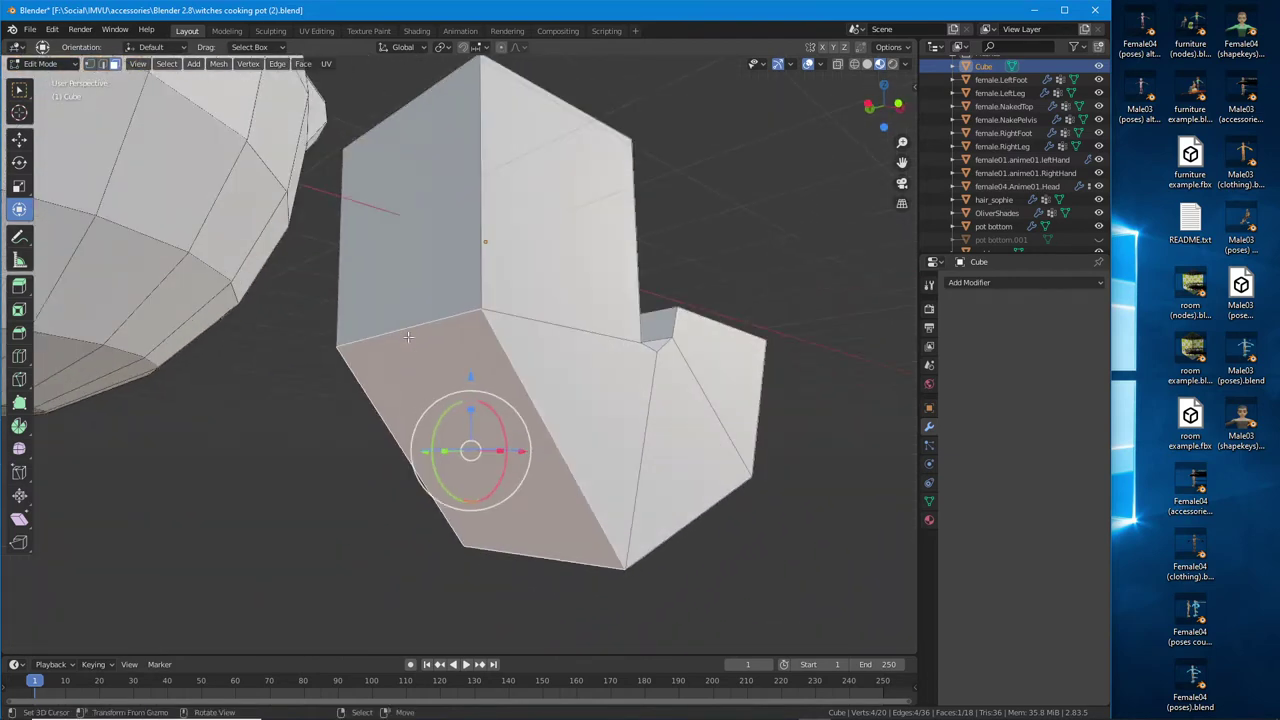
left_click(102, 63)
left_click(395, 335)
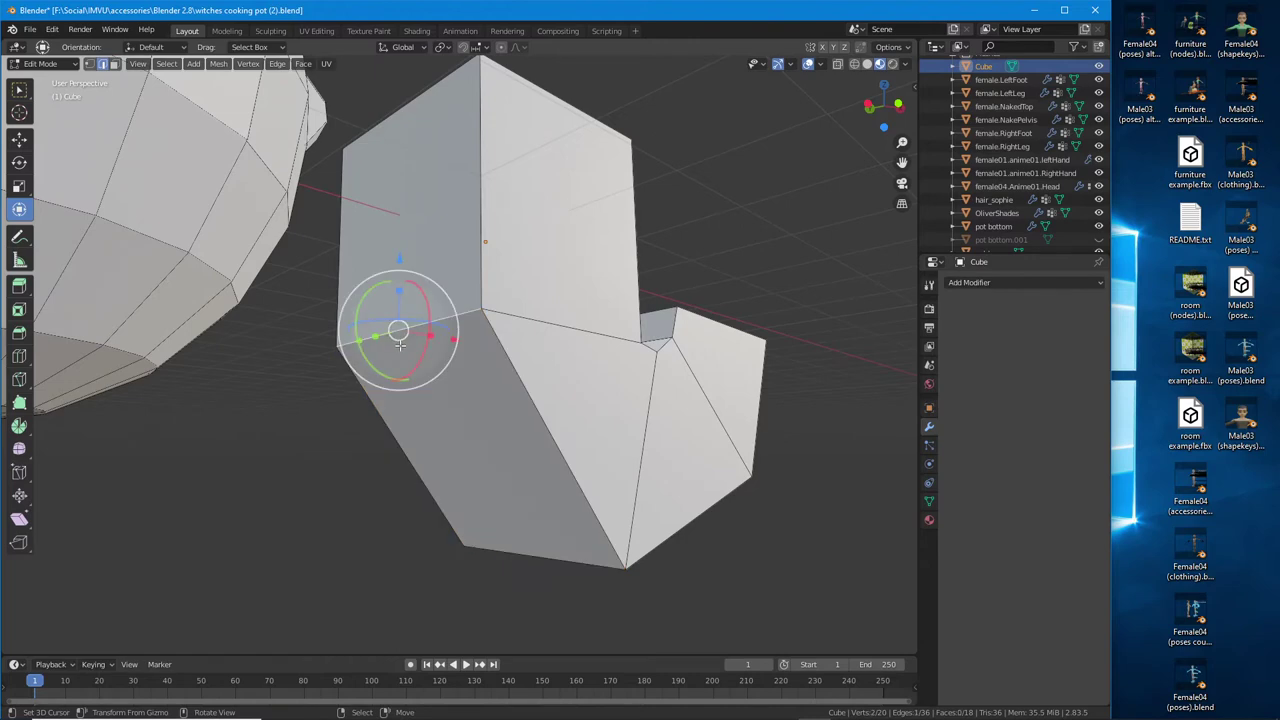
middle_click_drag(395, 335, 387, 287)
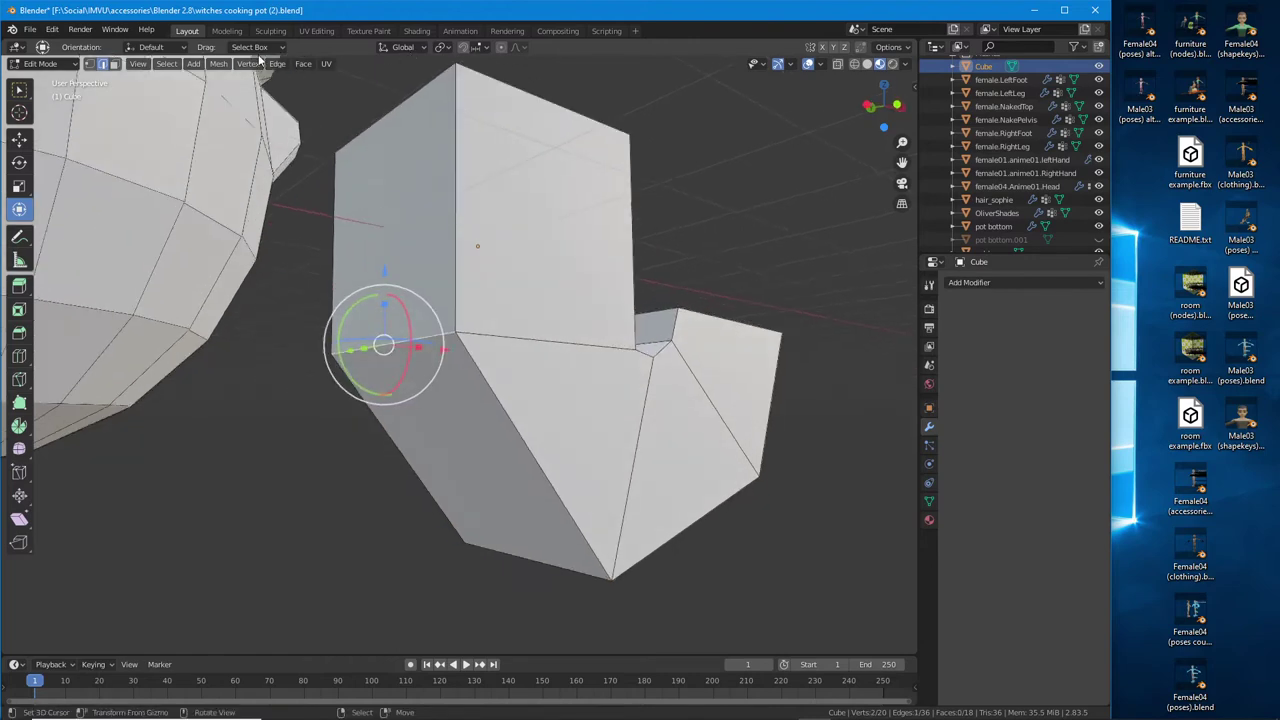
middle_click_drag(526, 334, 306, 136)
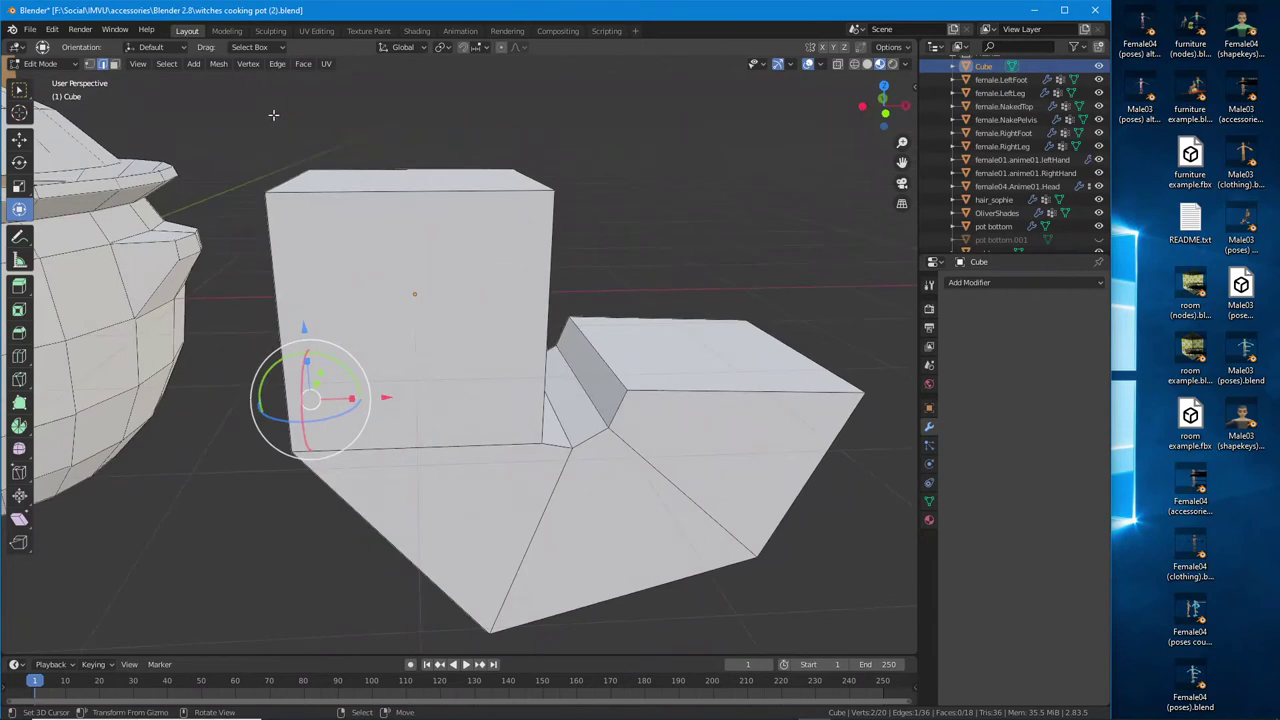
middle_click_drag(304, 224, 395, 350)
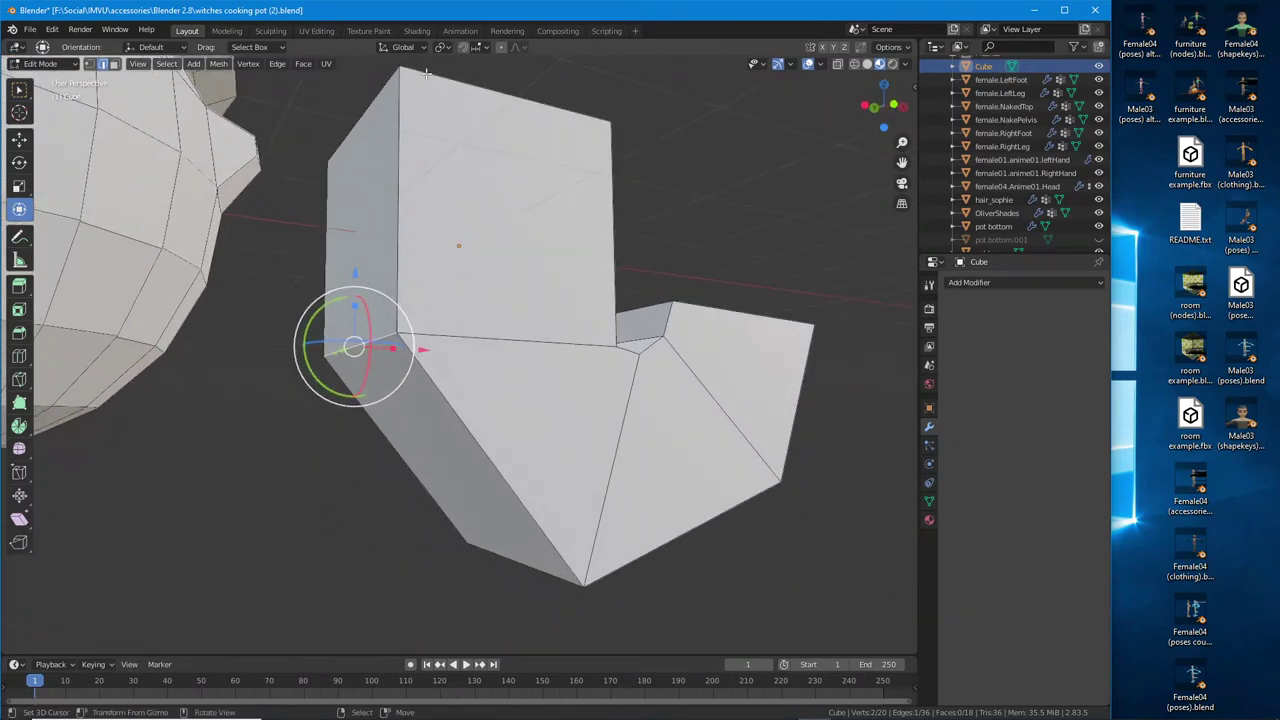
left_click(403, 47)
left_click(367, 103)
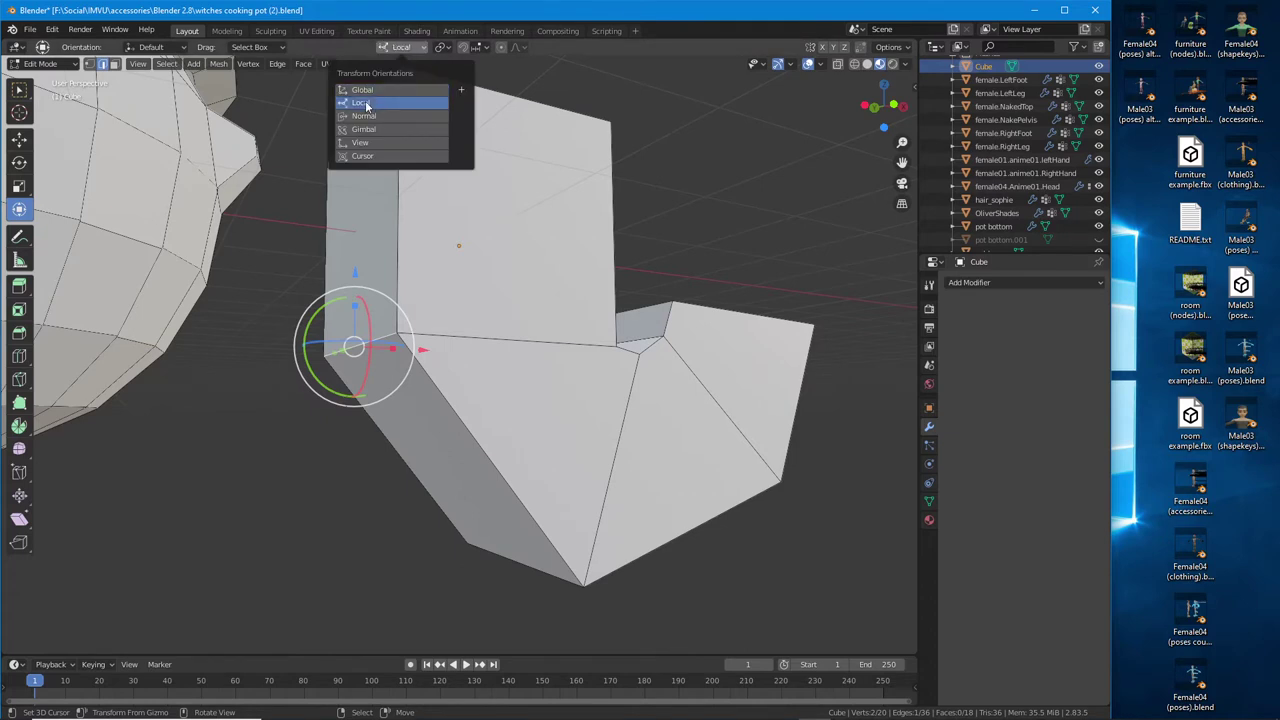
Switch orientation to Normal and move the selected edge along its normal axis
left_click(363, 116)
middle_click_drag(420, 304, 508, 318)
key("g")
key("x")
key("x")
left_click(336, 371)
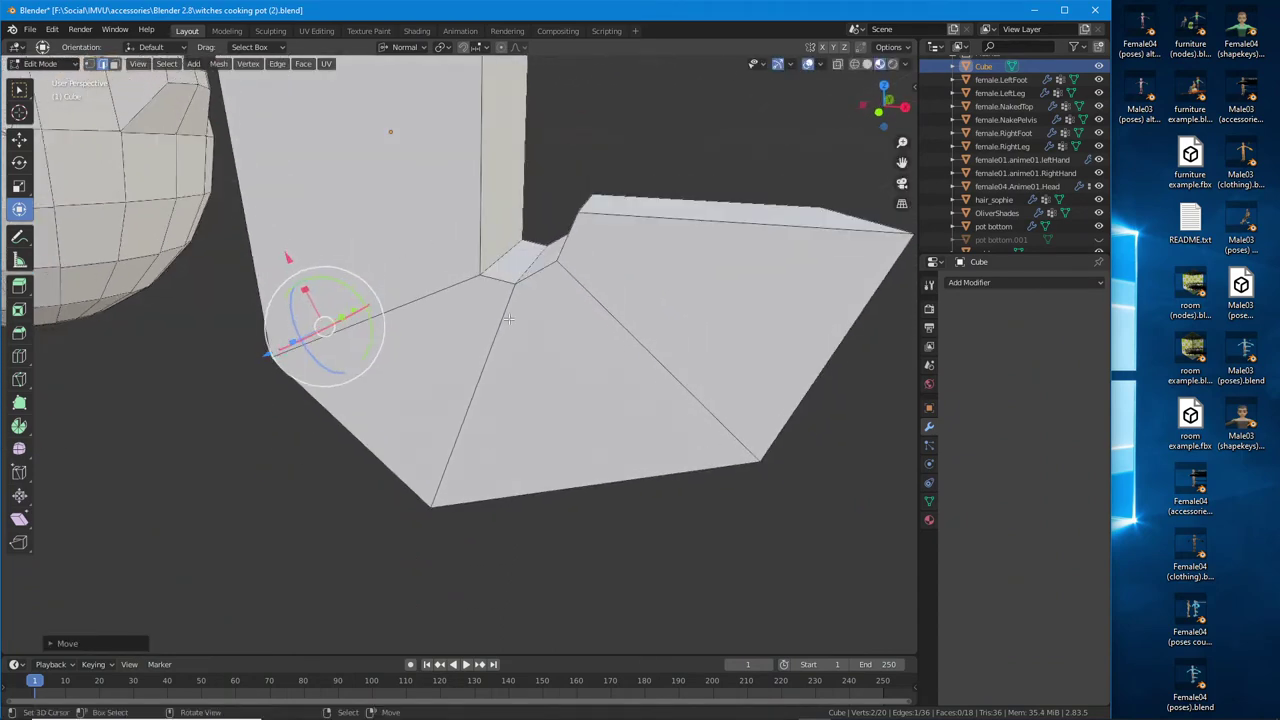
Select the right edge at the handle bottom and view it up close
middle_click_drag(530, 268, 534, 454)
left_click(765, 320)
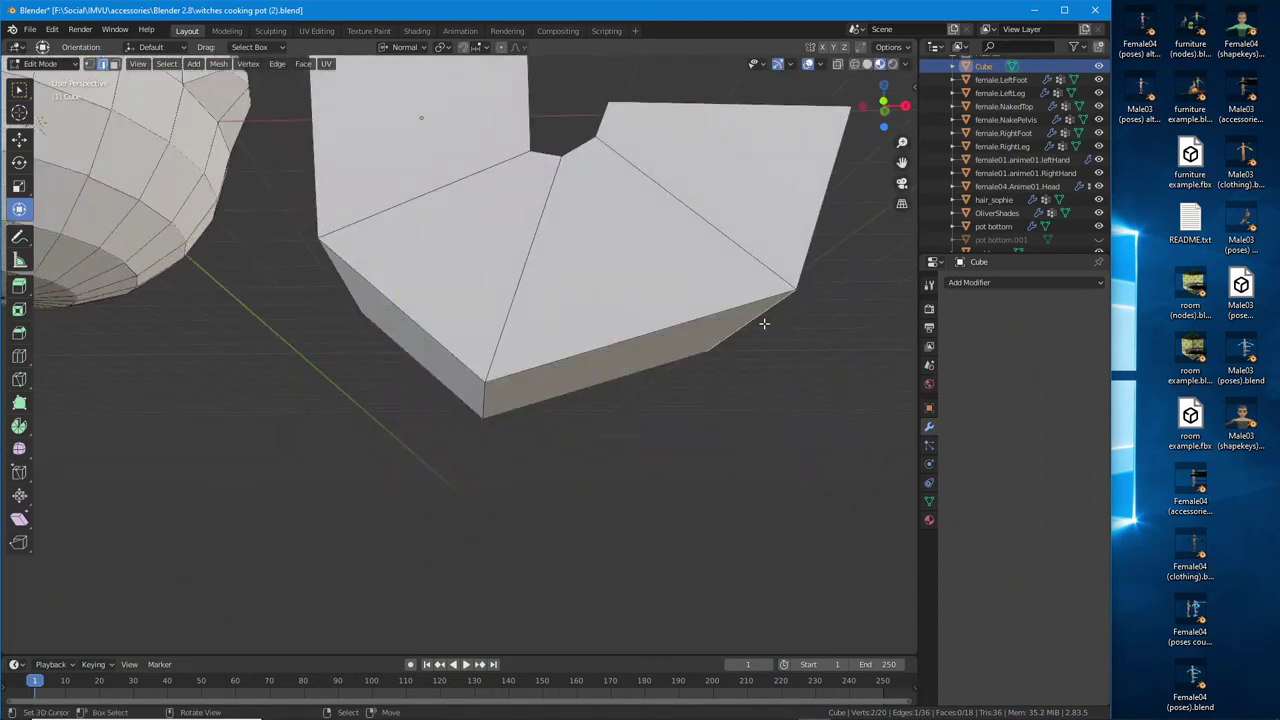
middle_click_drag(744, 342, 540, 417)
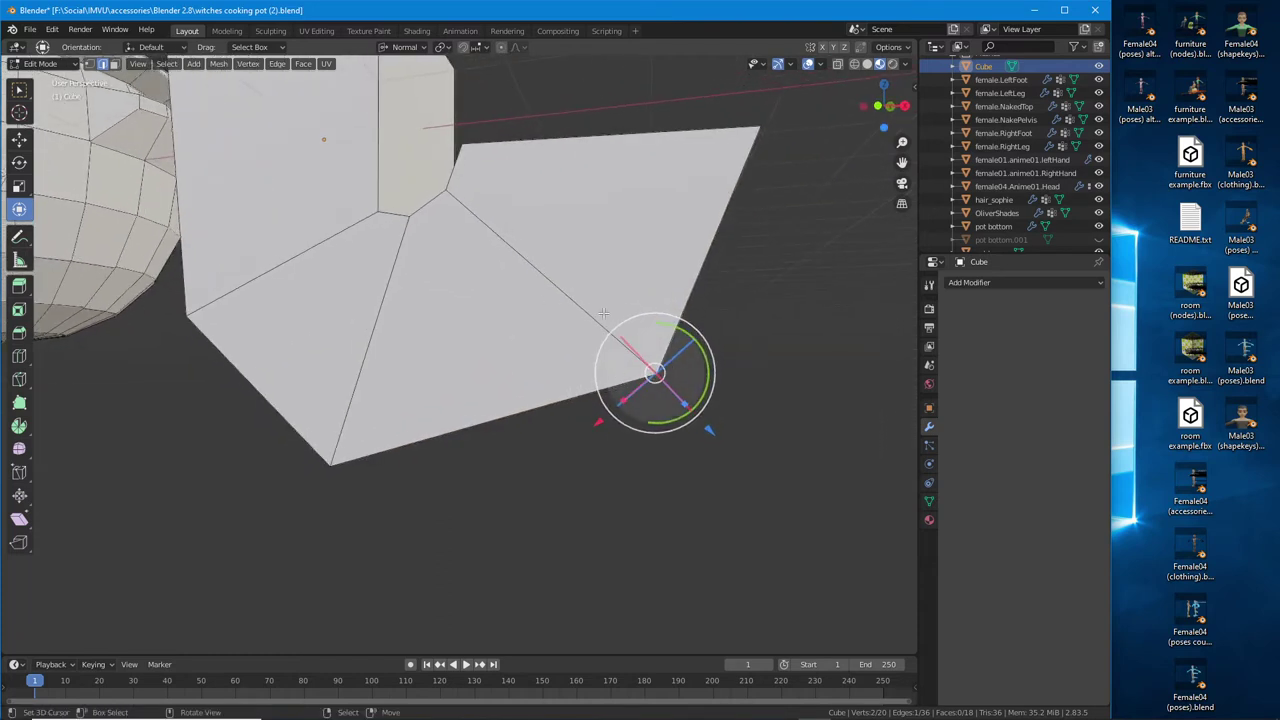
middle_click_drag(589, 341, 620, 373)
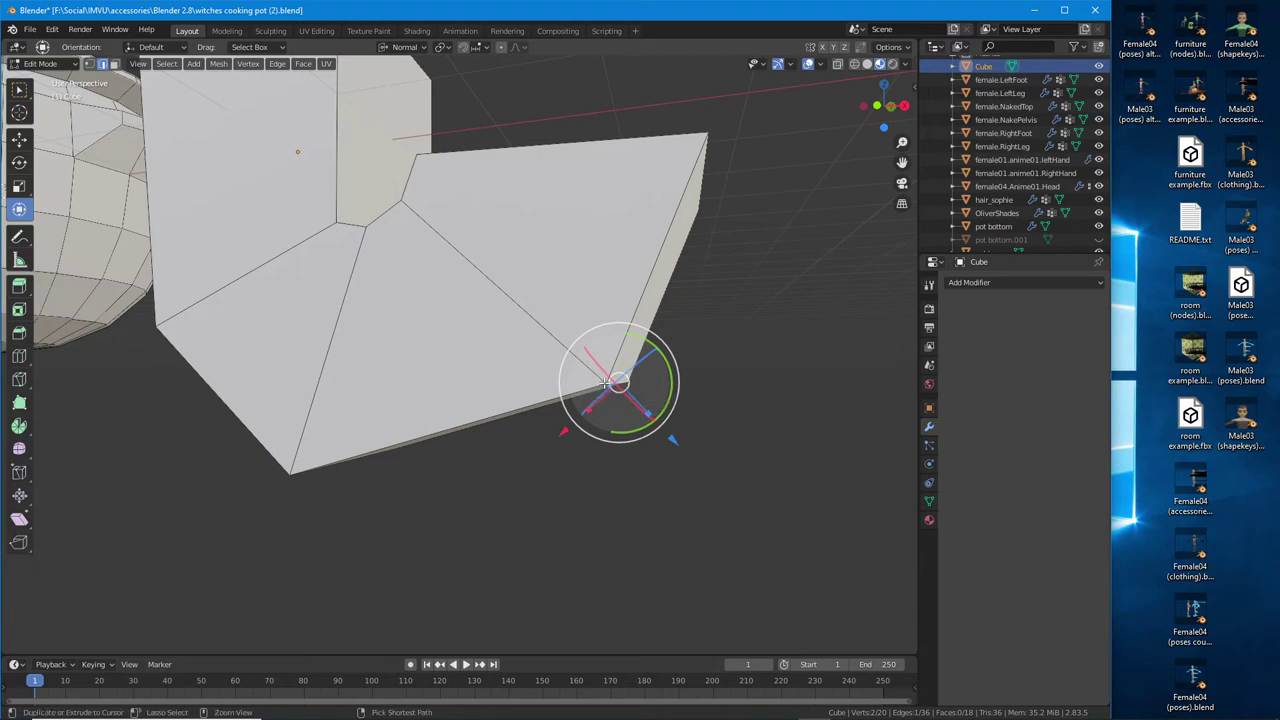
Draw annotation arrows showing axis directions toward the selected edge
left_click_drag(672, 445, 750, 534)
mouse_move(738, 490)
left_mouse_down()
mouse_move(760, 533)
mouse_move(720, 540)
left_mouse_up()
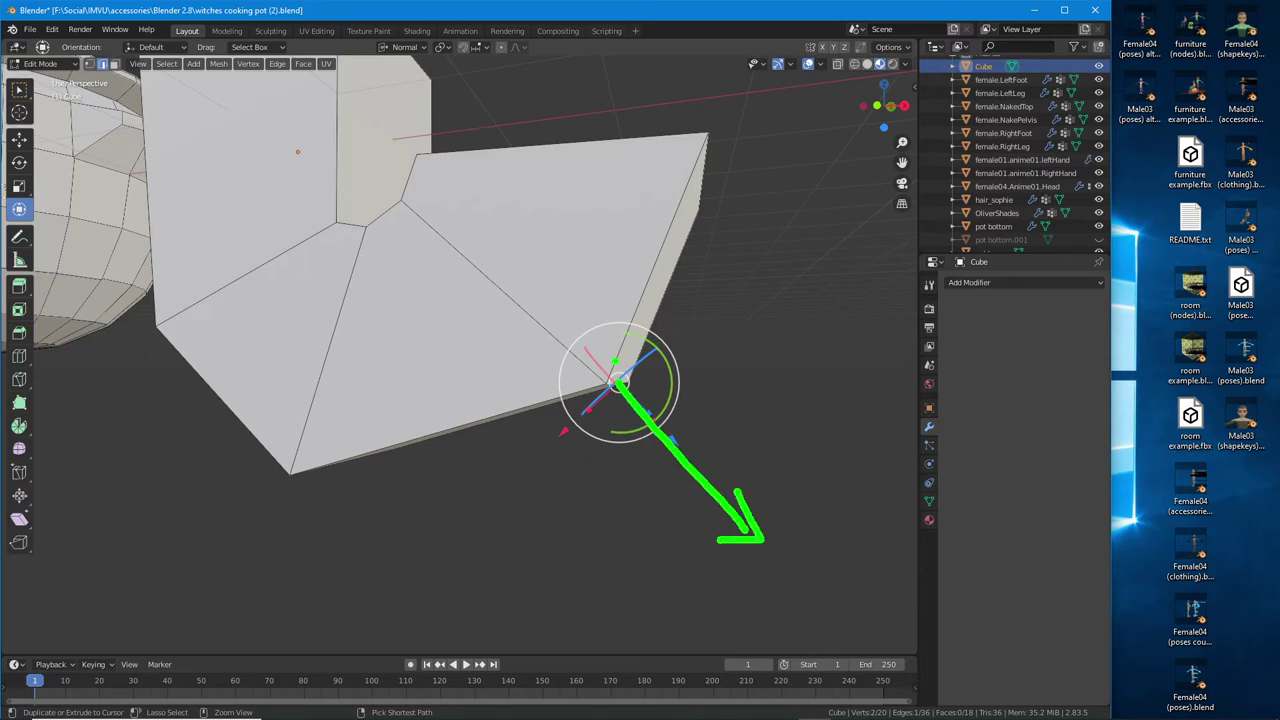
mouse_move(653, 262)
left_mouse_down()
mouse_move(601, 385)
mouse_move(372, 461)
mouse_move(353, 488)
mouse_move(389, 486)
left_mouse_up()
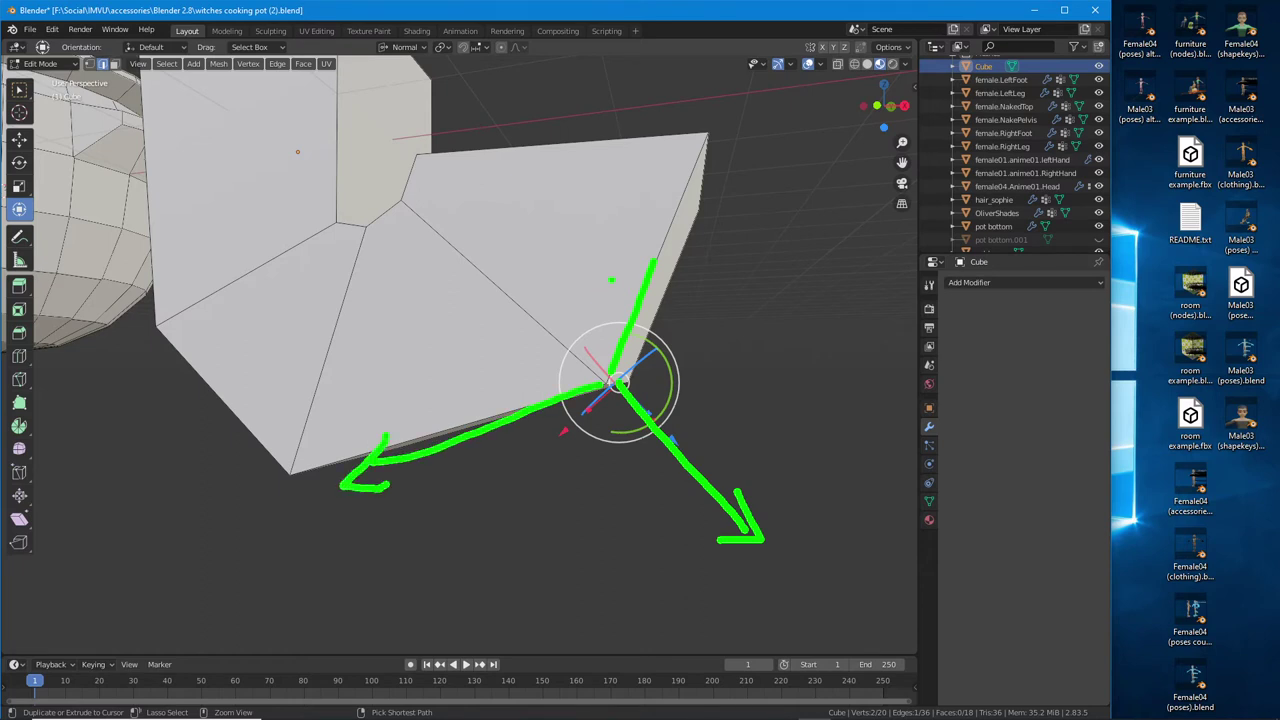
mouse_move(626, 278)
left_mouse_down()
mouse_move(645, 255)
mouse_move(688, 285)
left_mouse_up()
left_click_drag(691, 175, 658, 264)
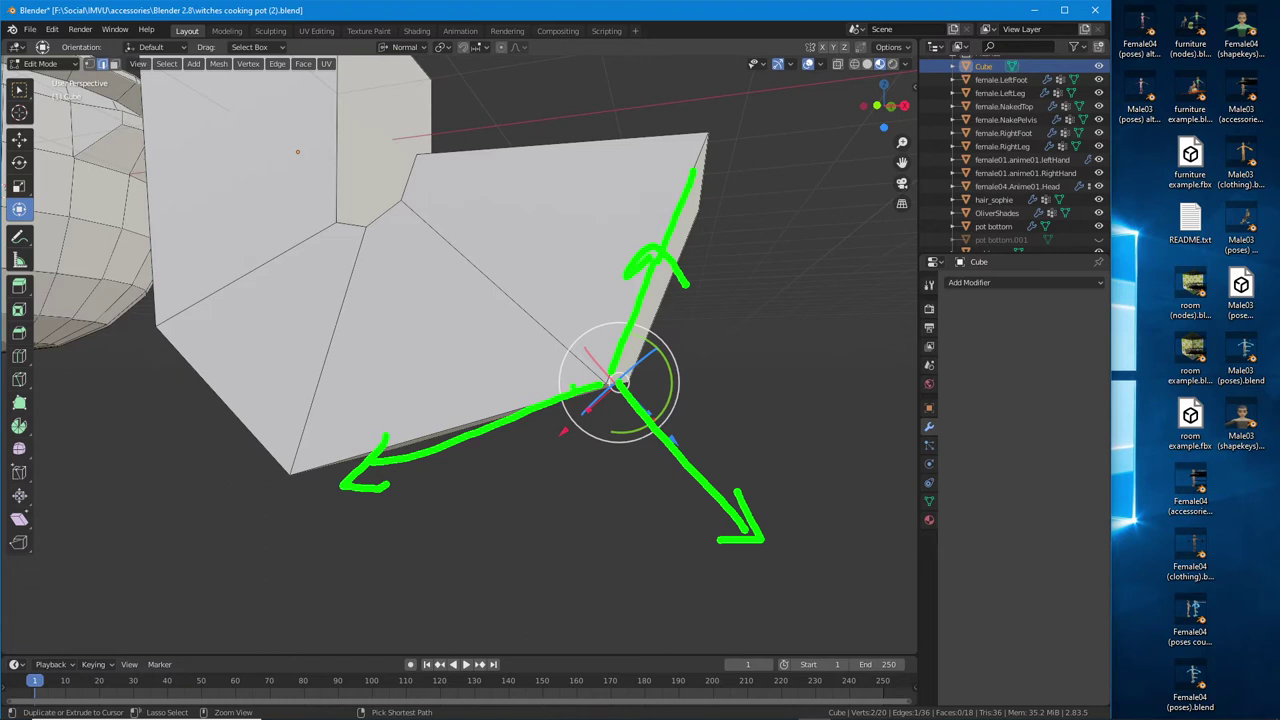
left_click_drag(574, 388, 390, 450)
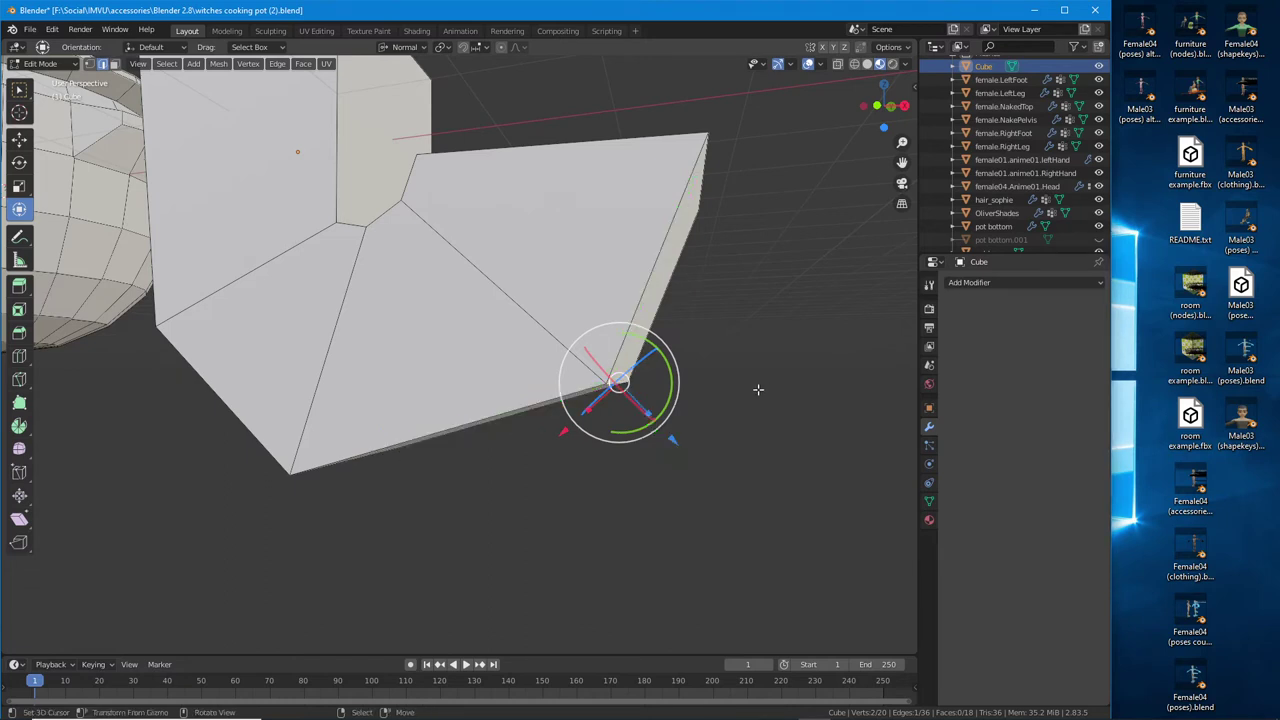
Cycle the transform orientation through Local and Global, ending on Normal
middle_click_drag(757, 389, 649, 371)
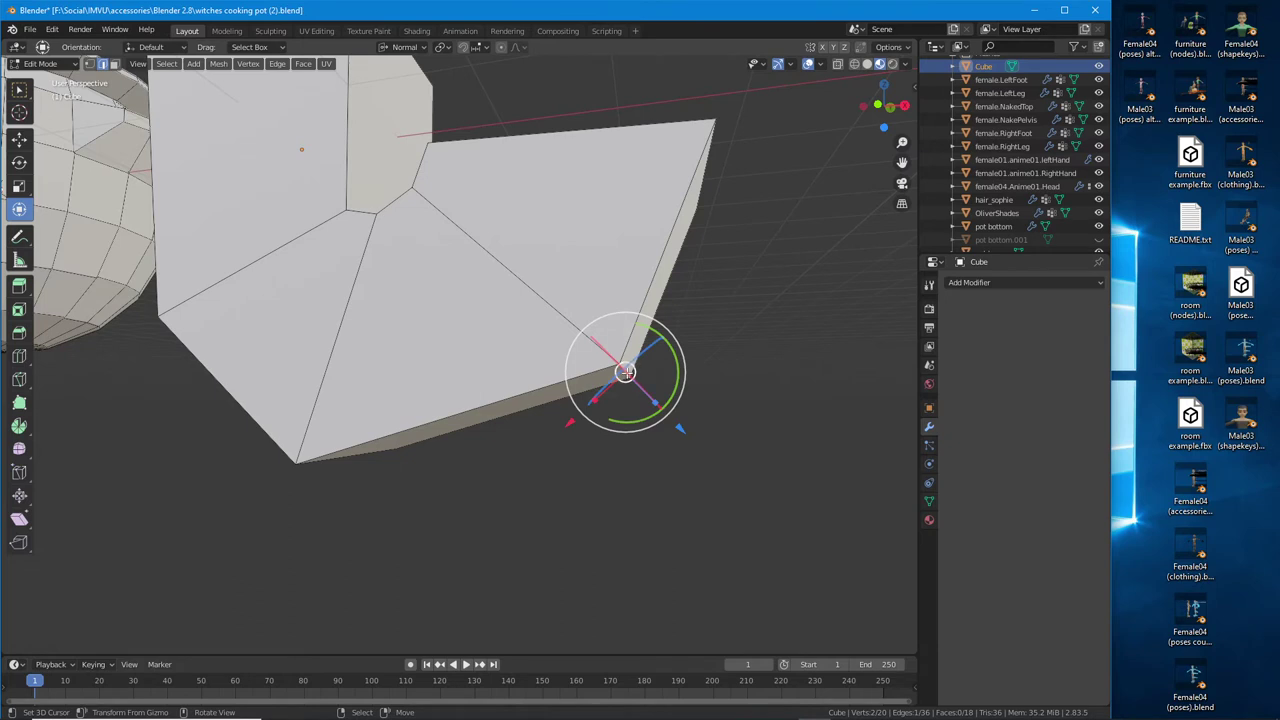
middle_click_drag(624, 372, 455, 395)
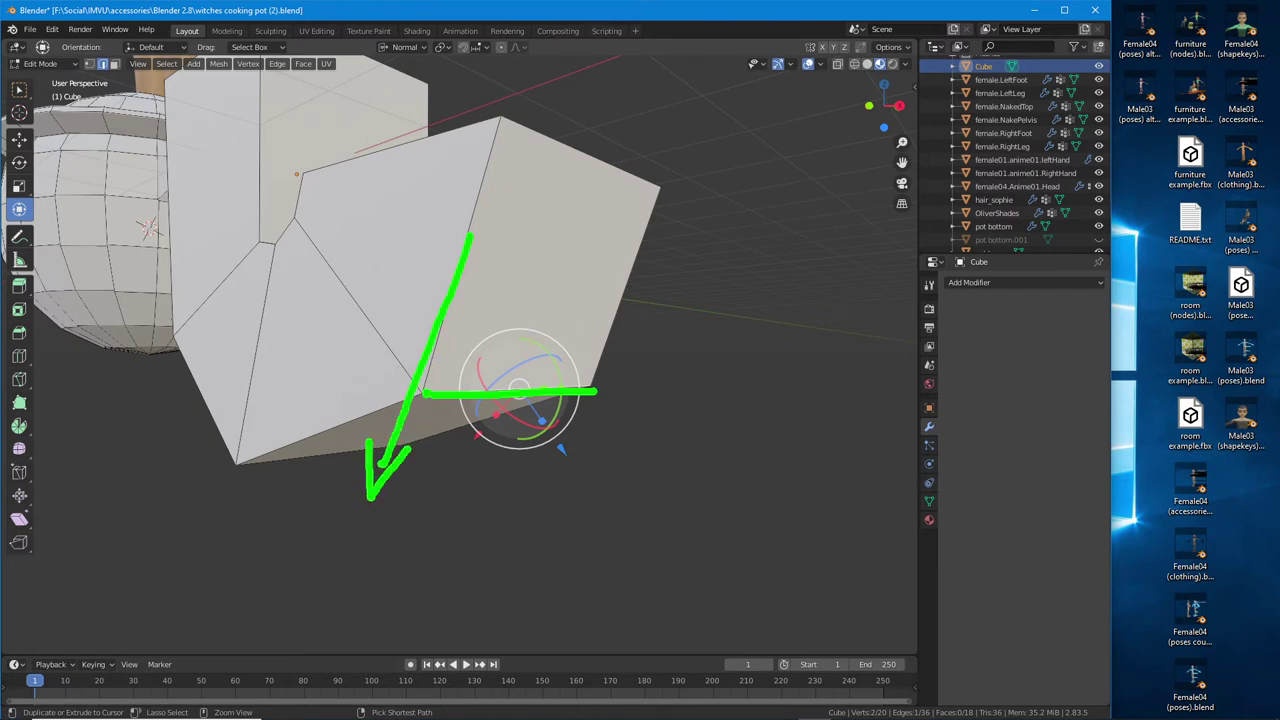
key("Escape")
middle_click_drag(523, 429, 643, 428)
left_click(404, 48)
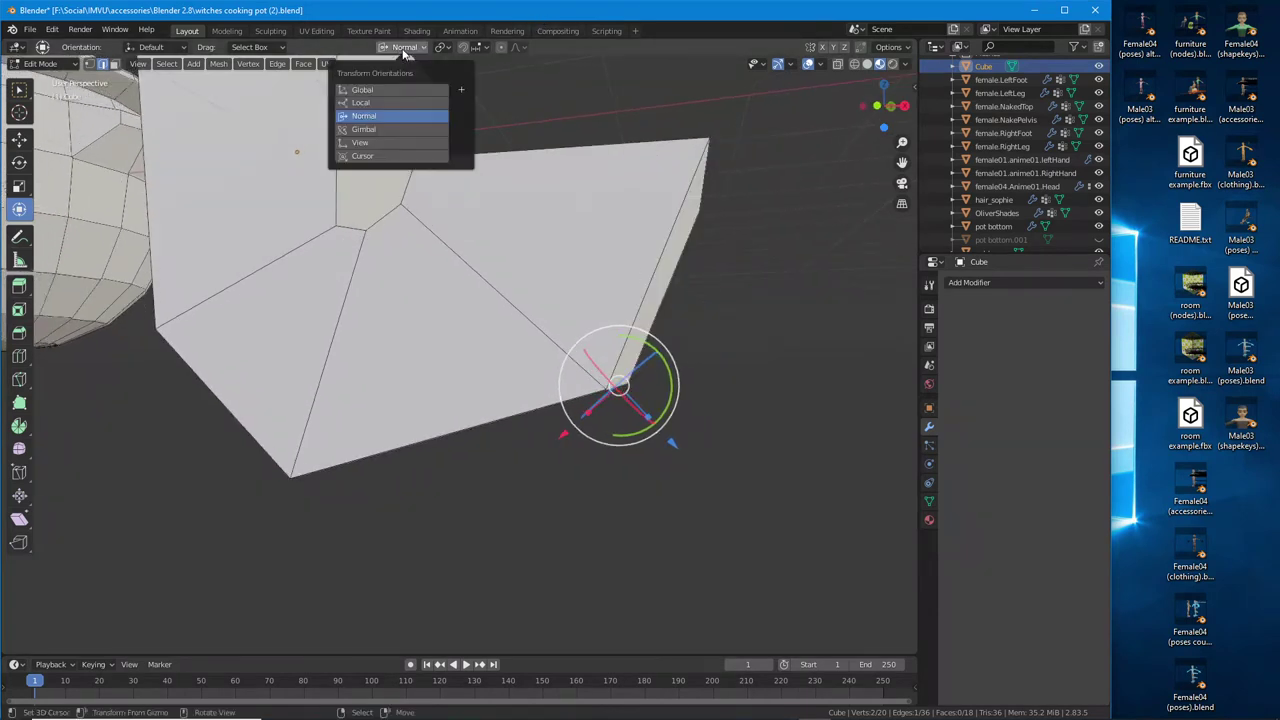
left_click(368, 103)
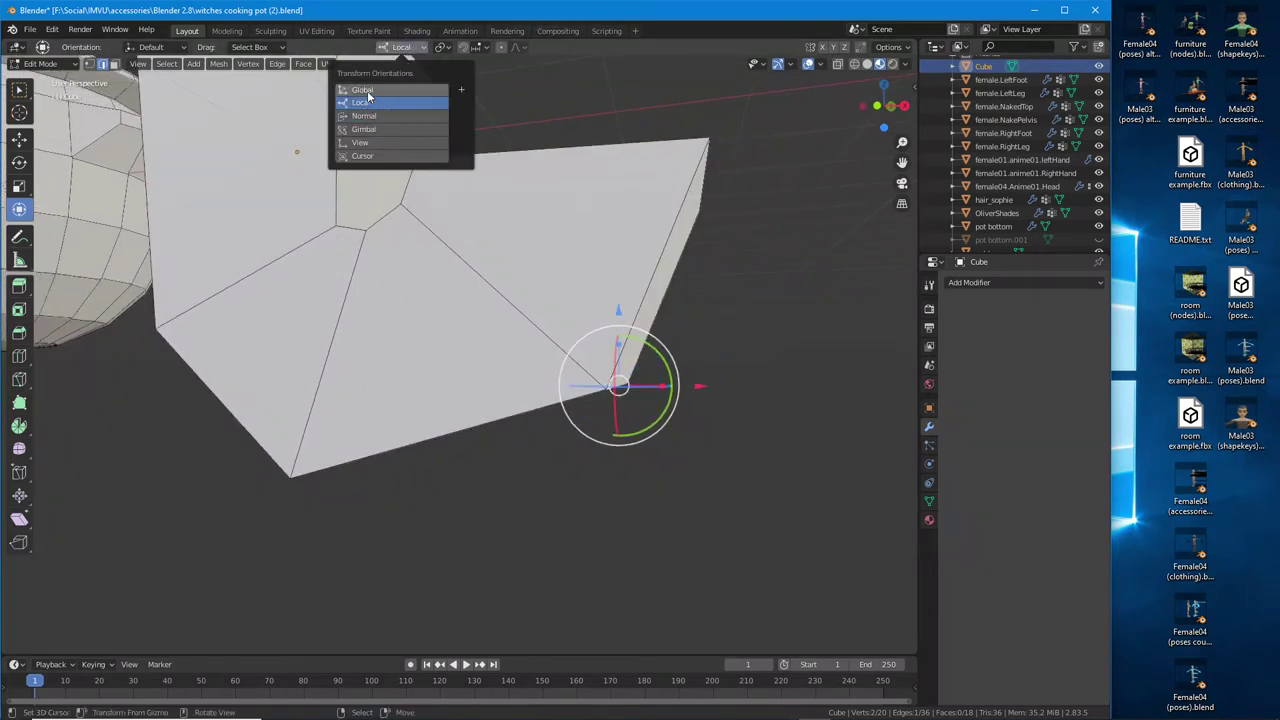
left_click(368, 92)
left_click(363, 116)
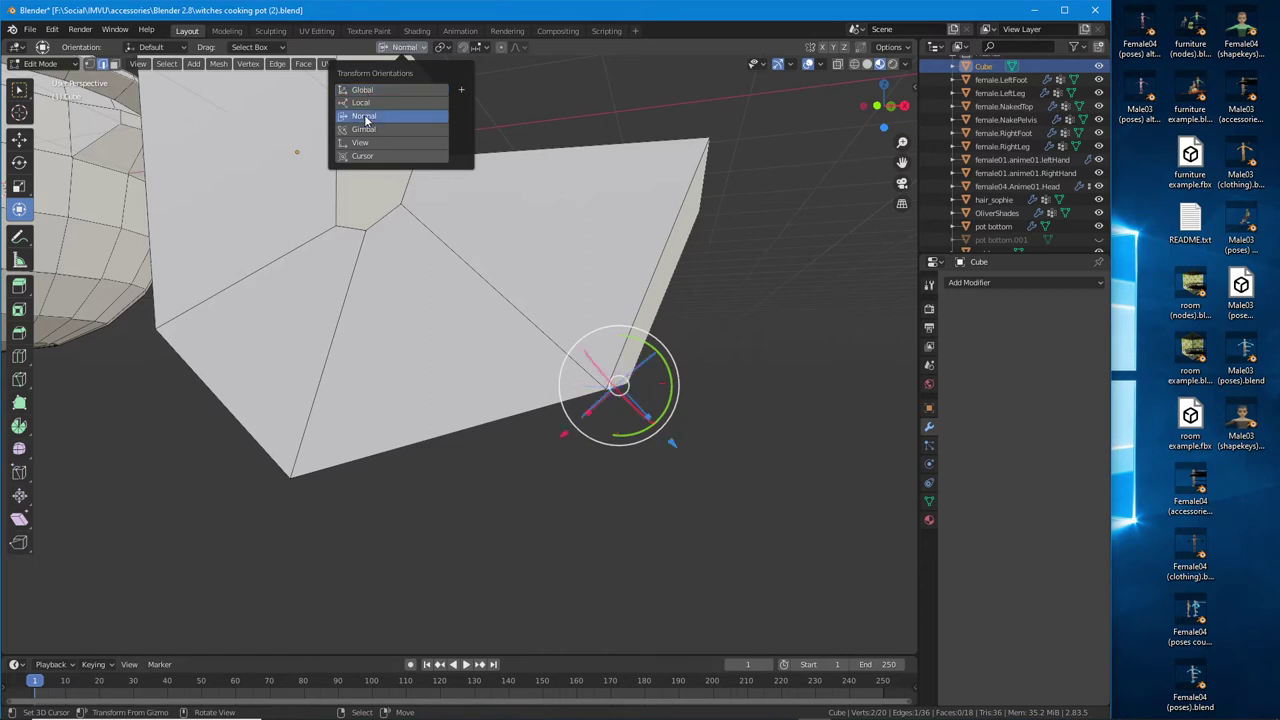
Pull the bottom vertex and top-right corner vertex down and outward with the Move gizmo
mouse_move(640, 380)
middle_mouse_down()
mouse_move(693, 406)
mouse_move(645, 400)
mouse_move(660, 385)
middle_mouse_up()
left_click_drag(570, 435, 510, 480)
left_click_drag(600, 502, 505, 470)
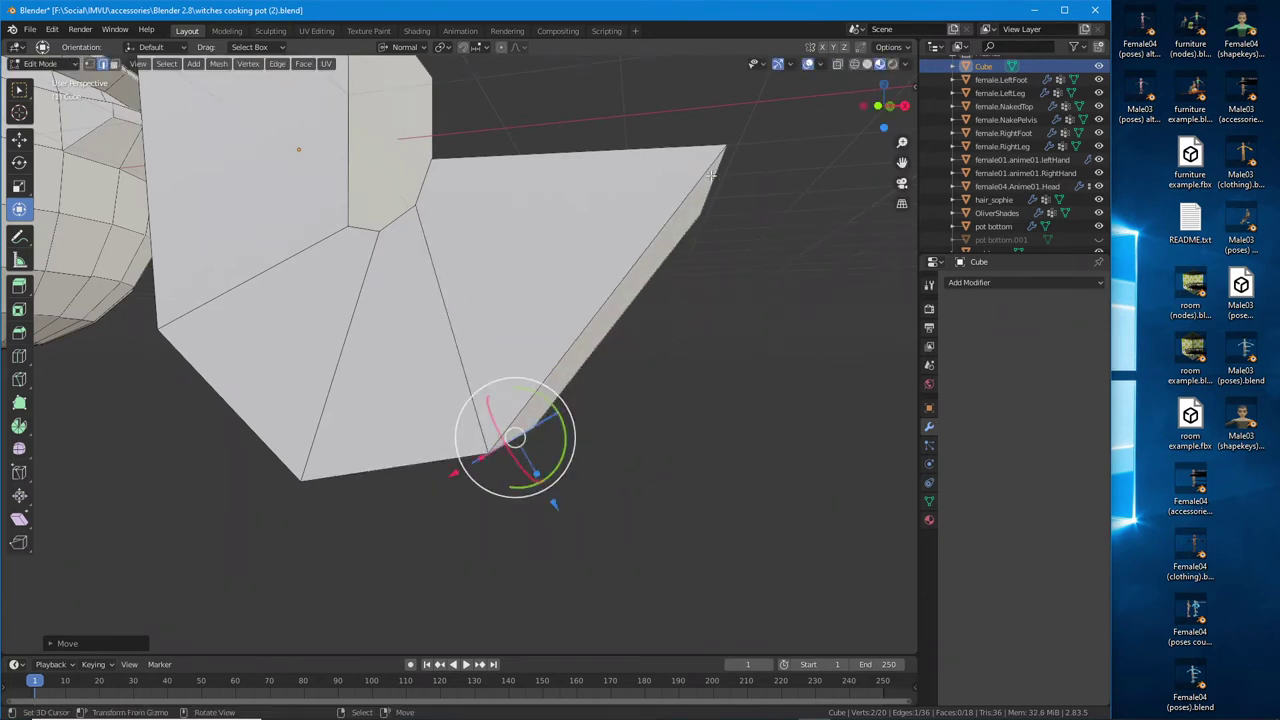
left_click(712, 160)
middle_click_drag(712, 160, 742, 293)
left_click_drag(794, 173, 706, 214)
left_click_drag(658, 318, 691, 277)
middle_click_drag(691, 277, 455, 163)
left_click(509, 110)
Switch to Global orientation and slide the top vertex along the X axis
left_click(404, 47)
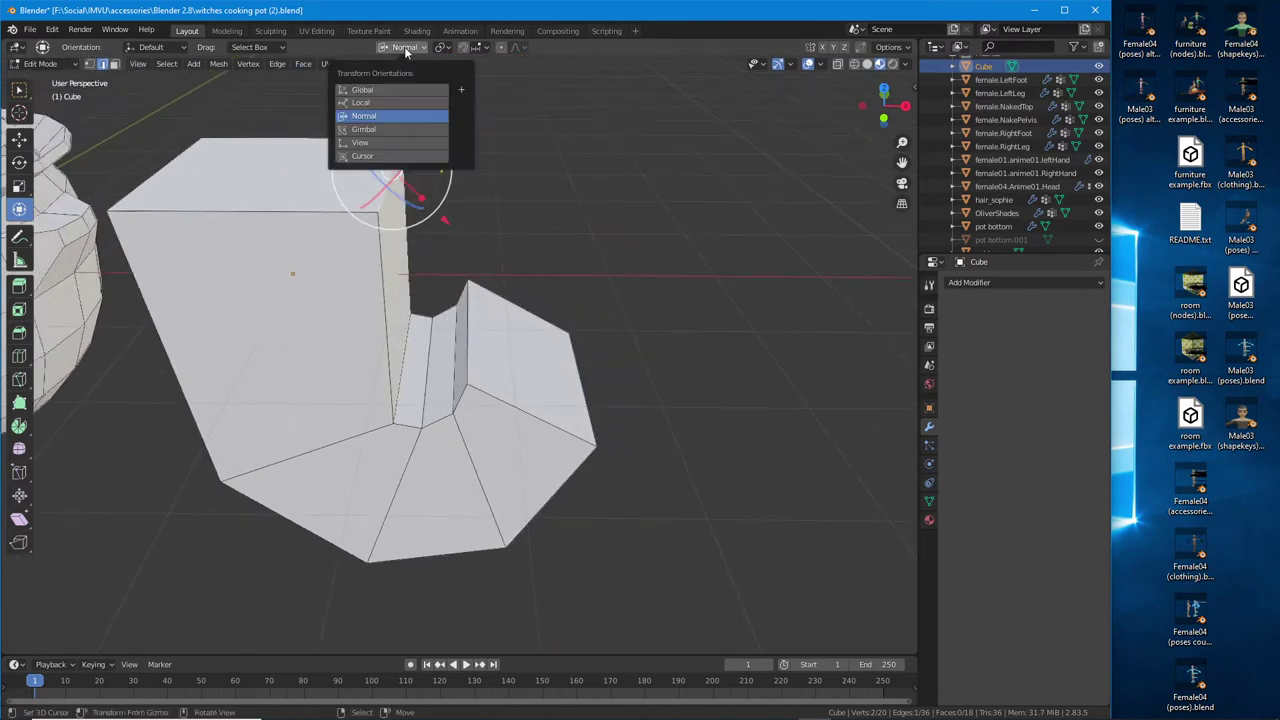
left_click(362, 90)
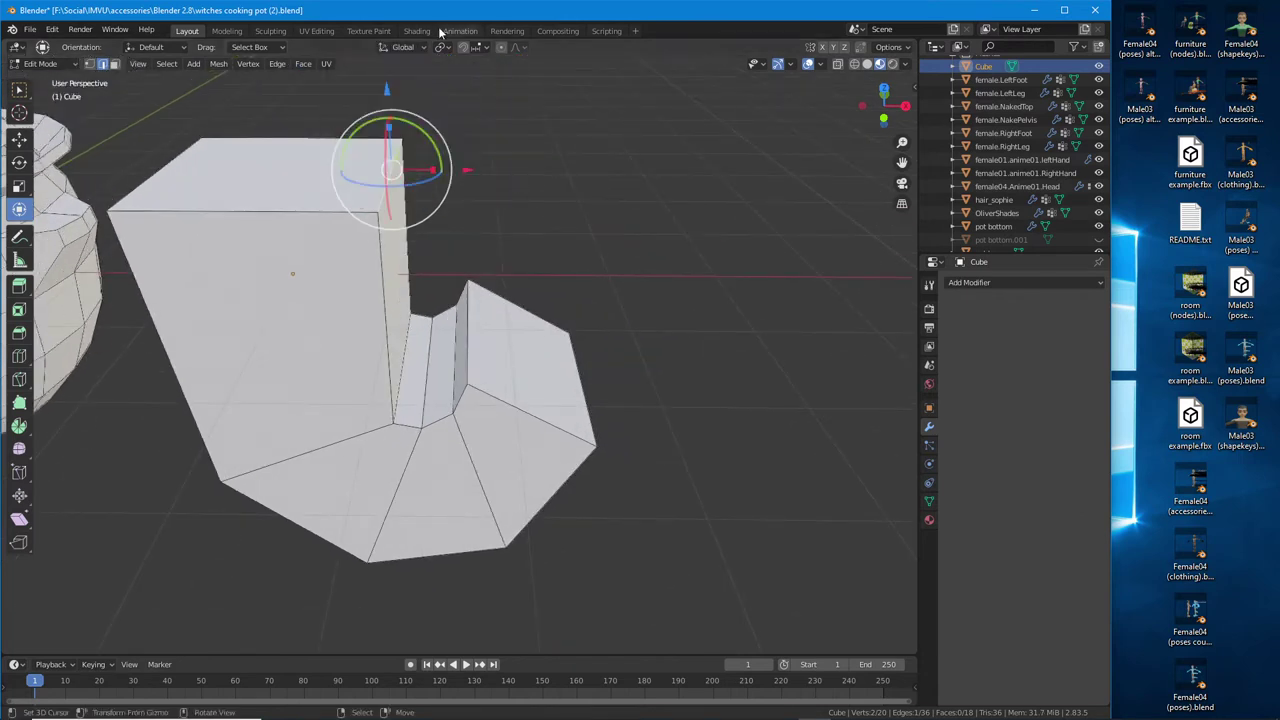
left_click_drag(466, 177, 512, 175)
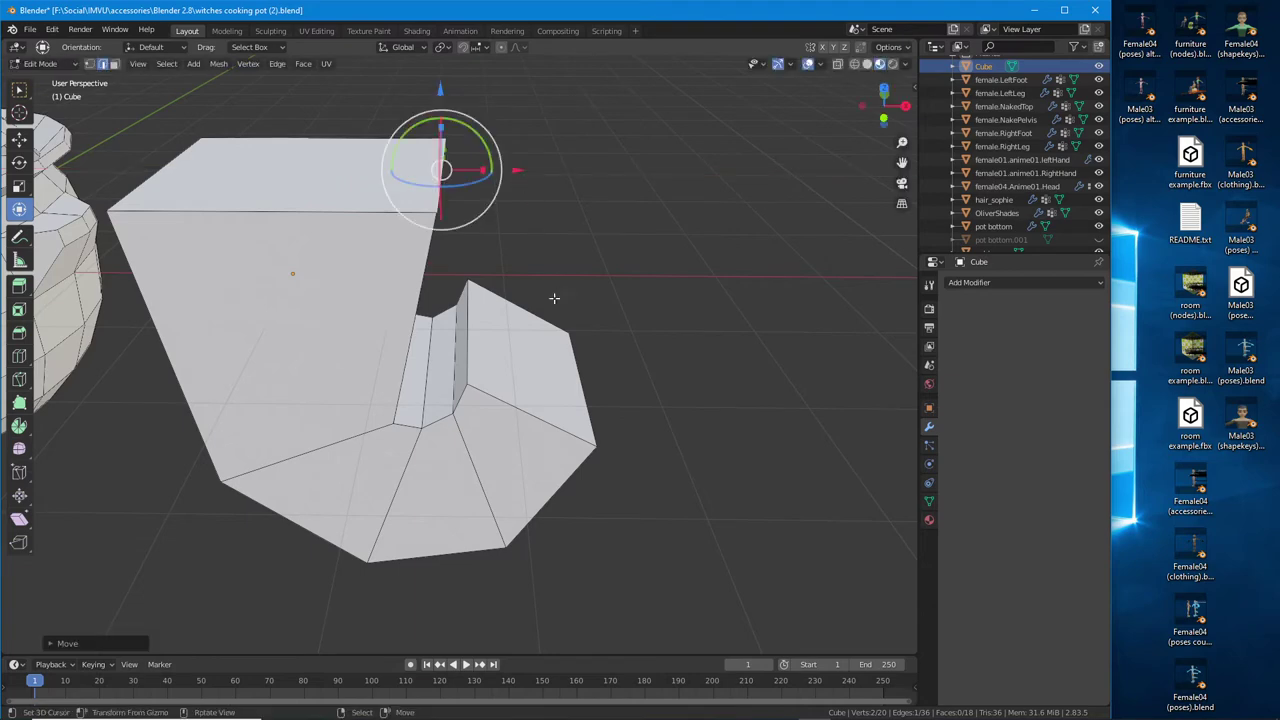
middle_click_drag(512, 175, 282, 201)
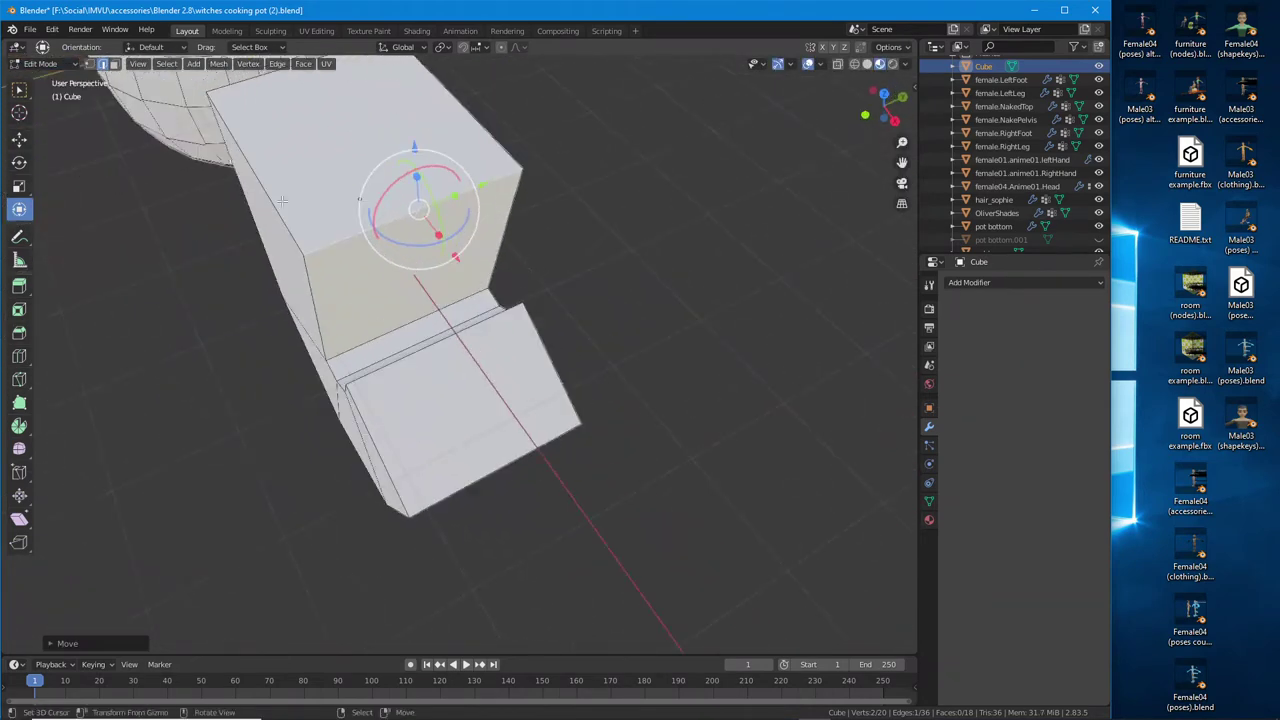
middle_click_drag(255, 152, 578, 158)
Select the top face, enable X-ray, and scale it wider along Y
left_click(378, 222, "shift")
left_click(838, 64)
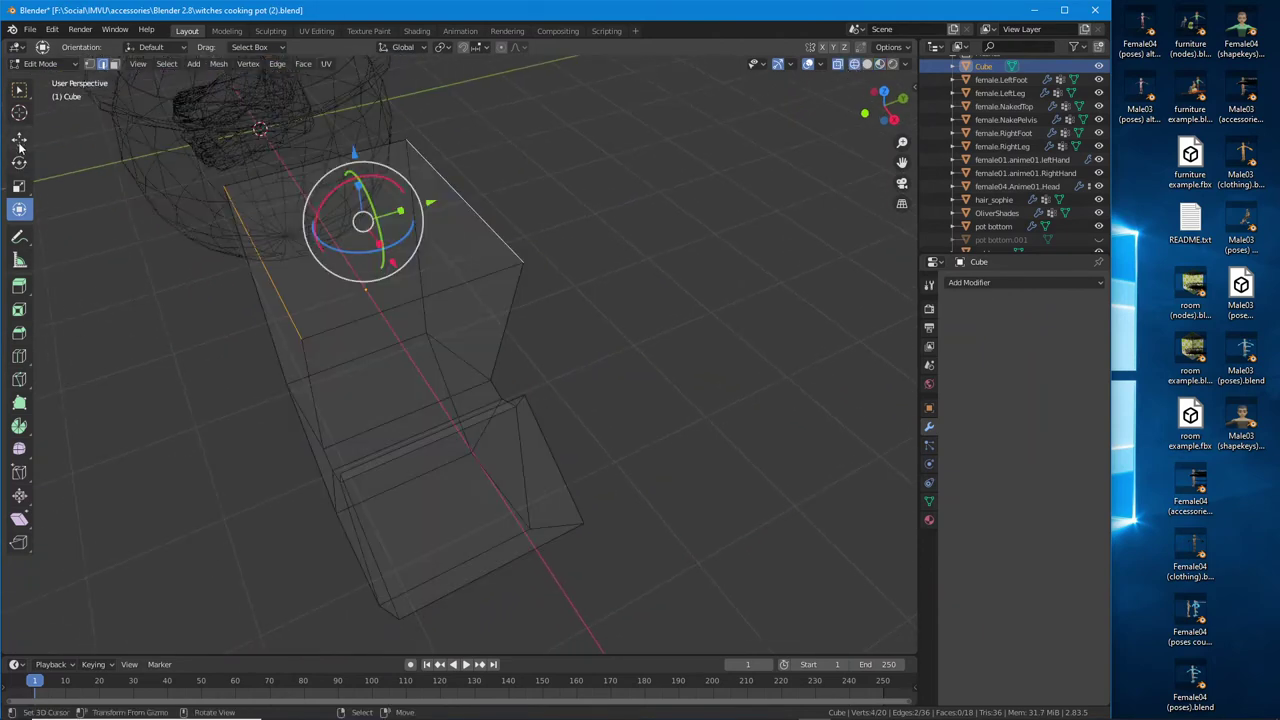
left_click(18, 188)
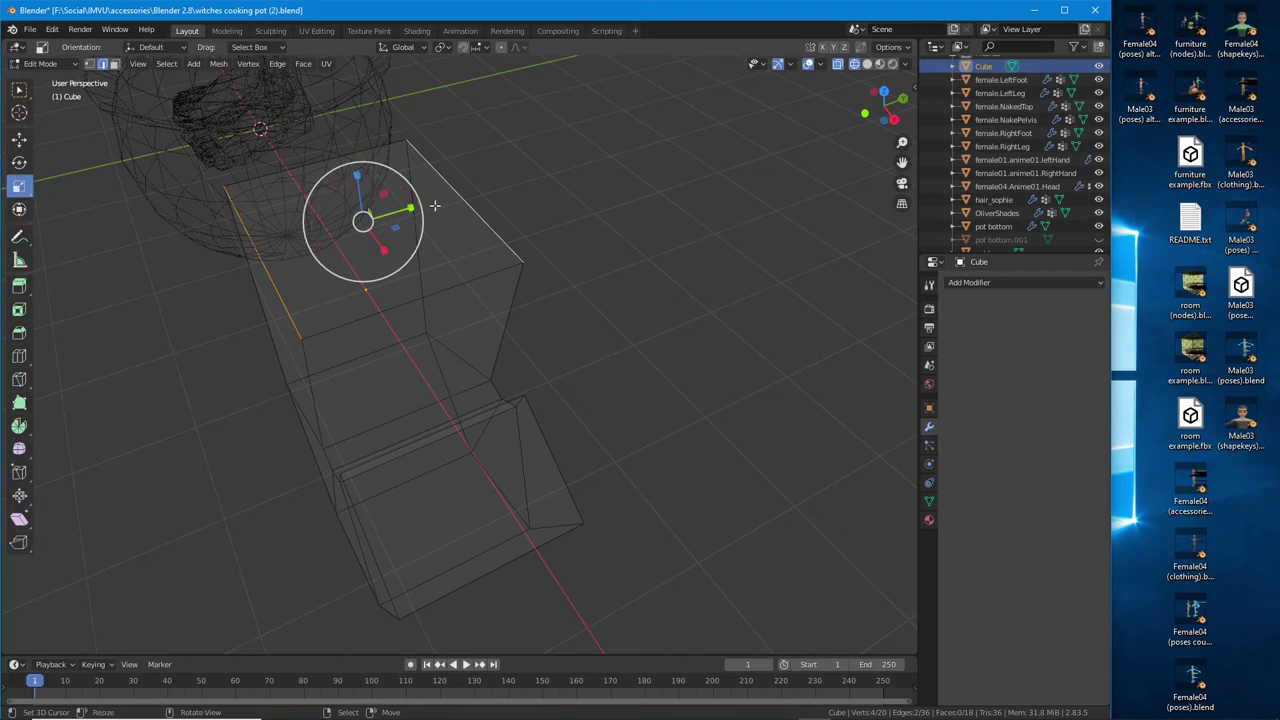
left_click_drag(411, 208, 430, 210)
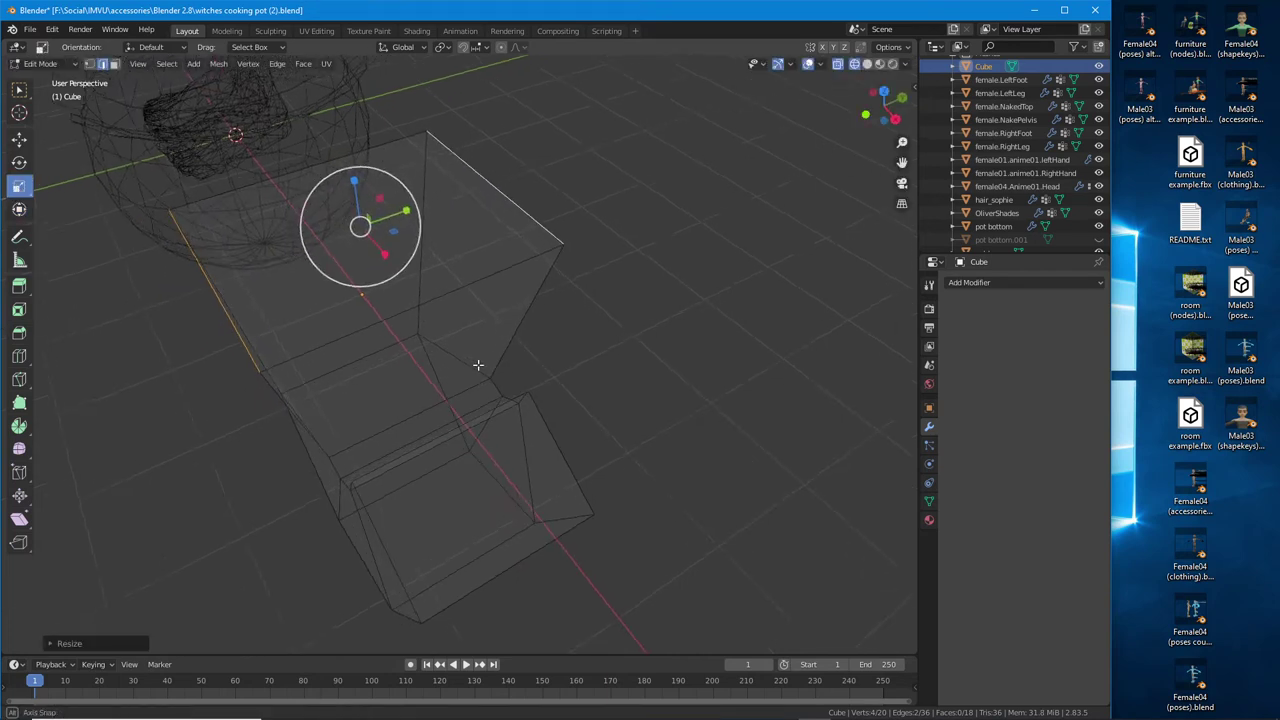
middle_click_drag(430, 210, 455, 290)
Add a second edge and scale the selected edges down to about 0.41
left_click(408, 410, "shift")
key("s")
left_click(497, 368)
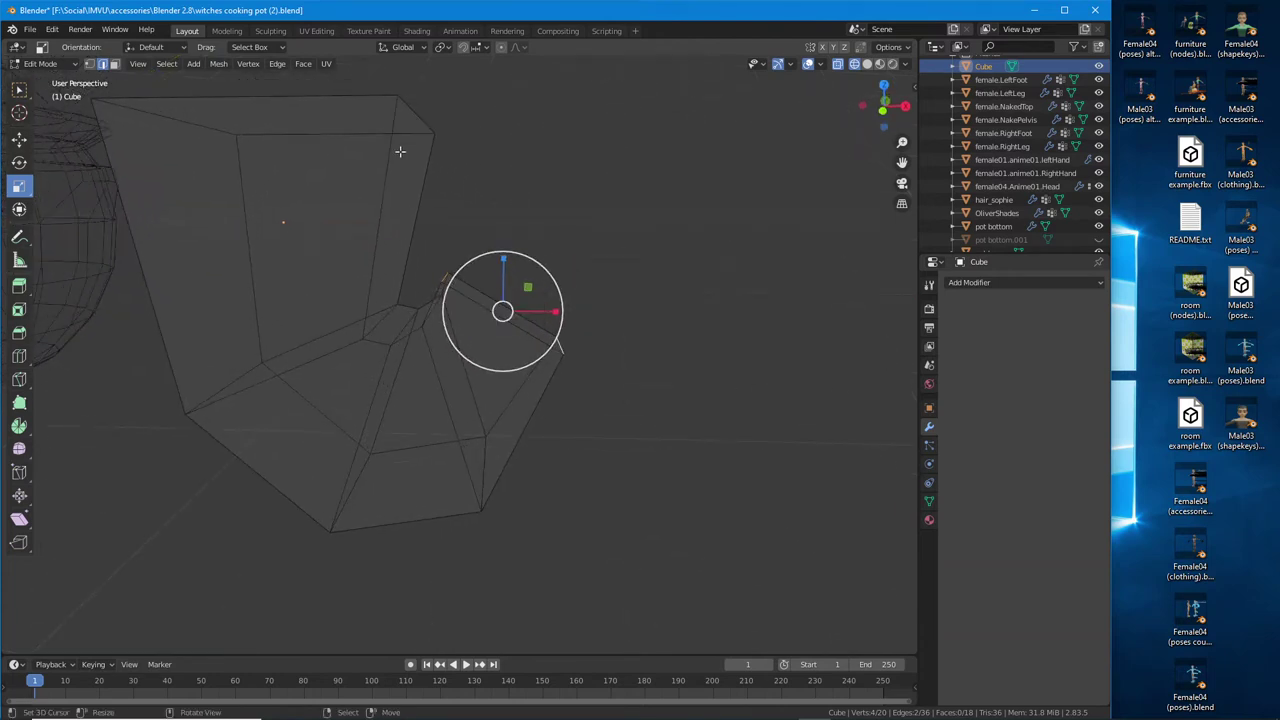
Switch to Normal orientation and squash the selection along its normal
left_click(400, 48)
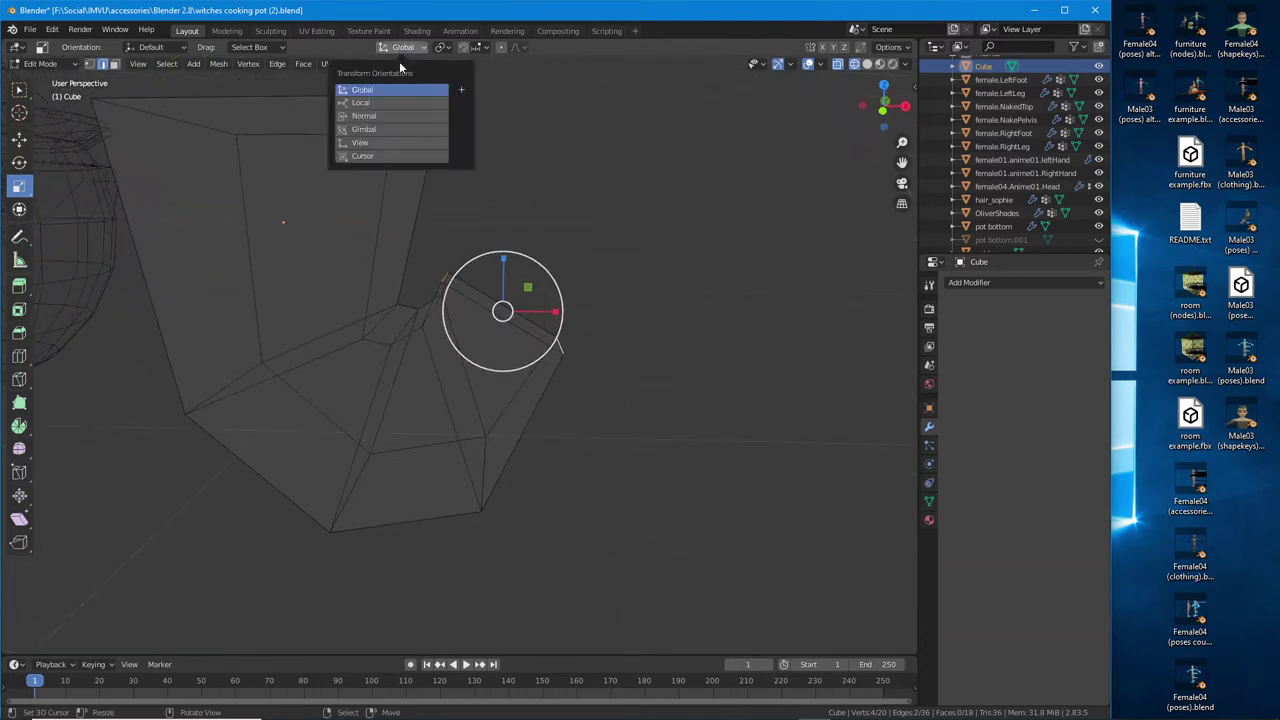
left_click(377, 116)
left_click_drag(550, 337, 520, 324)
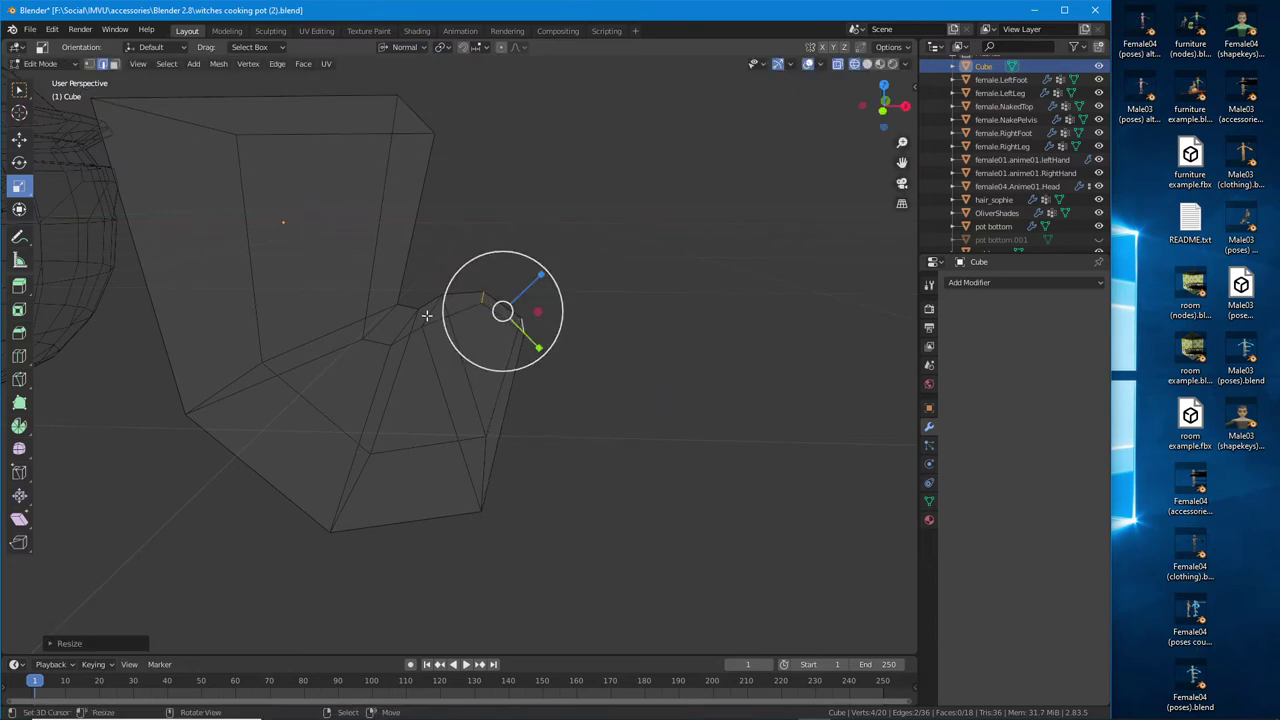
Add an edge loop across the handle's foot and shrink it
key("ctrl+r")
left_click(445, 400)
middle_click_drag(470, 420, 495, 437)
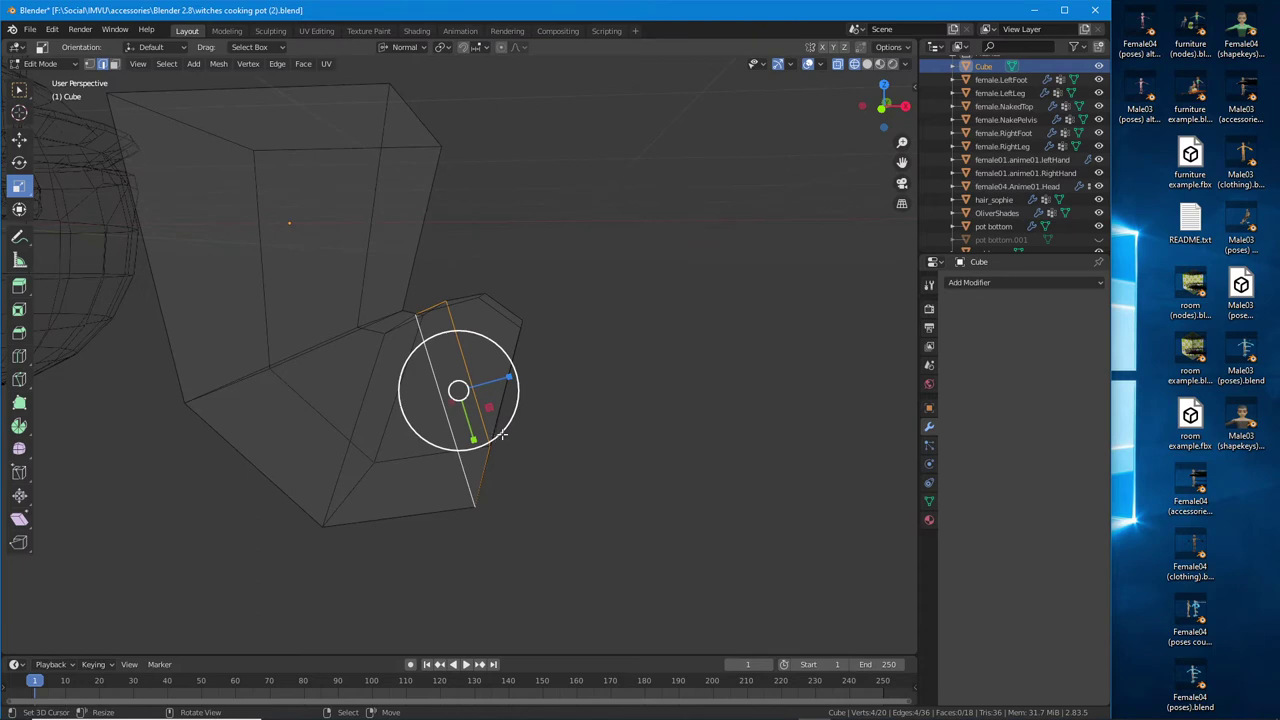
middle_click_drag(473, 312, 439, 367)
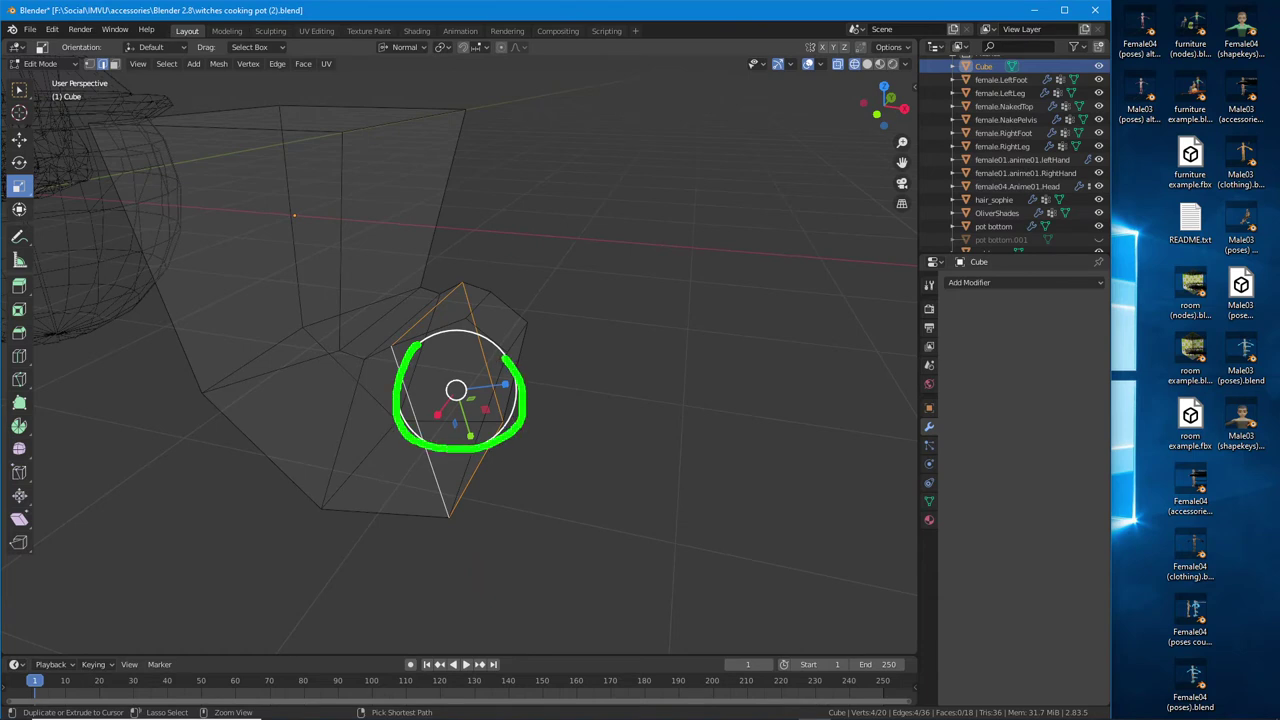
key("s")
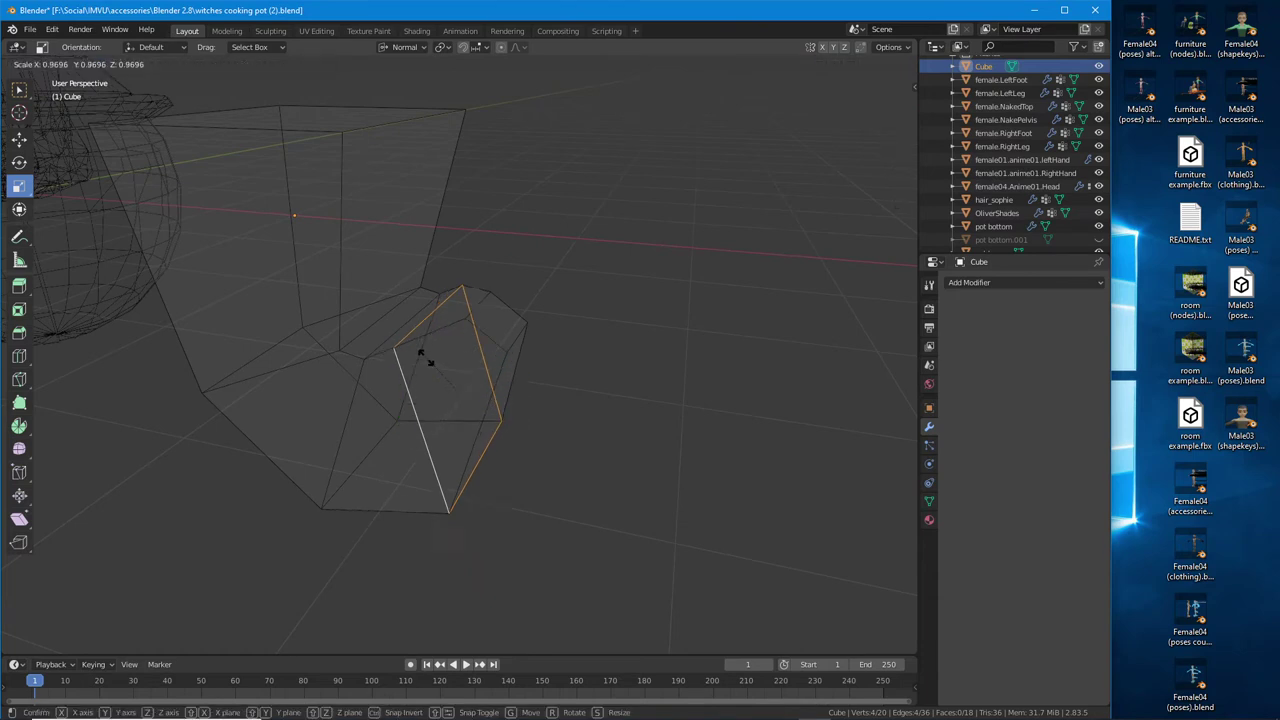
left_click(437, 373)
Shrink another foot edge, scaling it to about 0.84
middle_click_drag(437, 373, 481, 346)
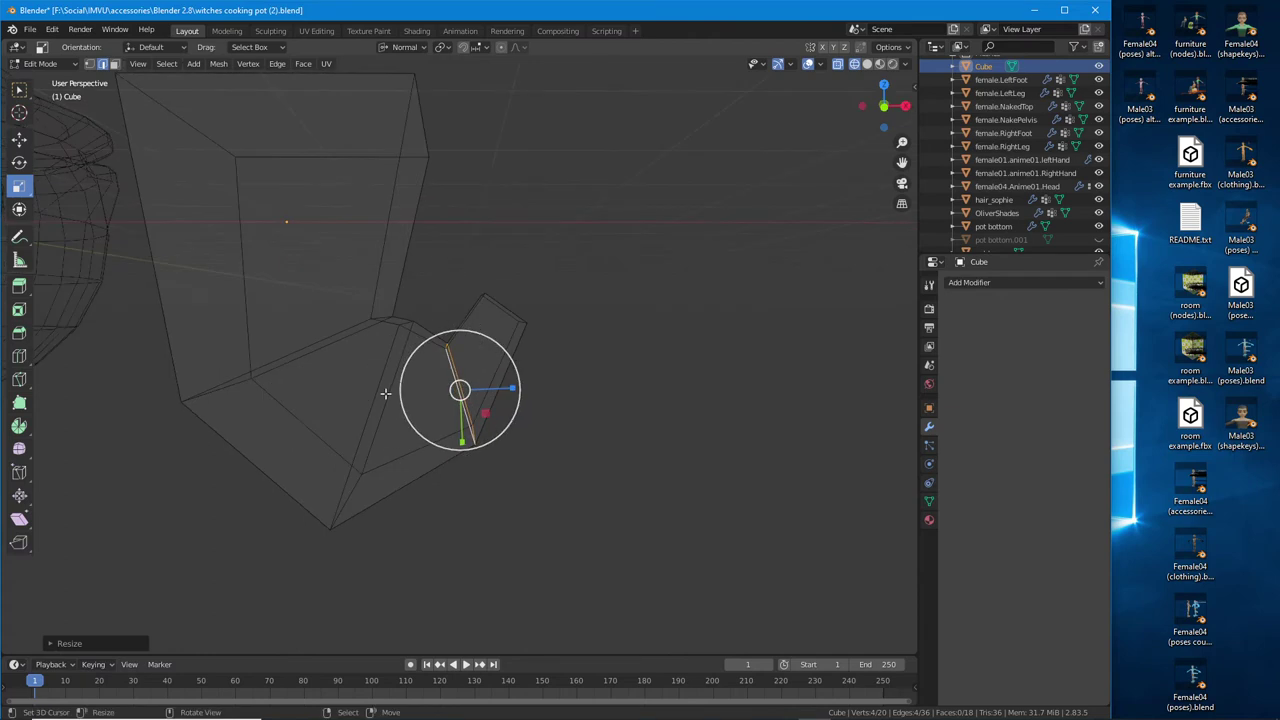
middle_click_drag(375, 393, 411, 430)
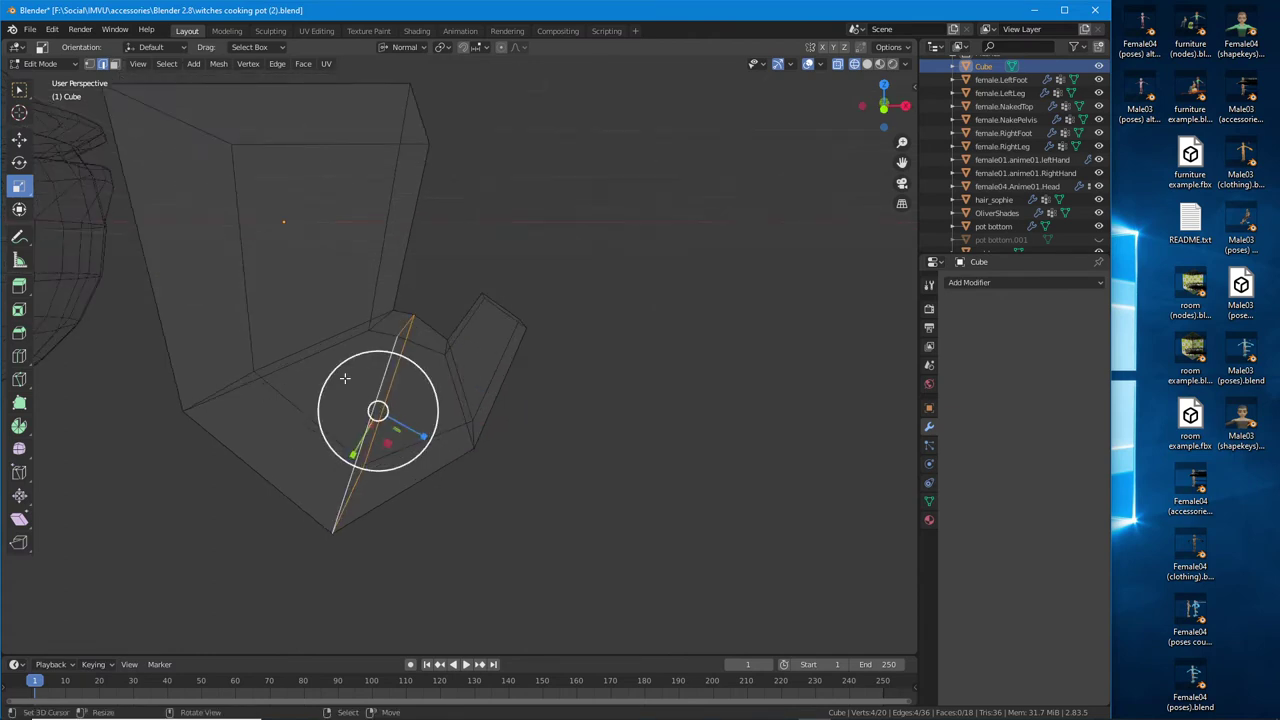
left_click_drag(344, 378, 355, 398)
middle_click_drag(355, 398, 482, 260)
key("s")
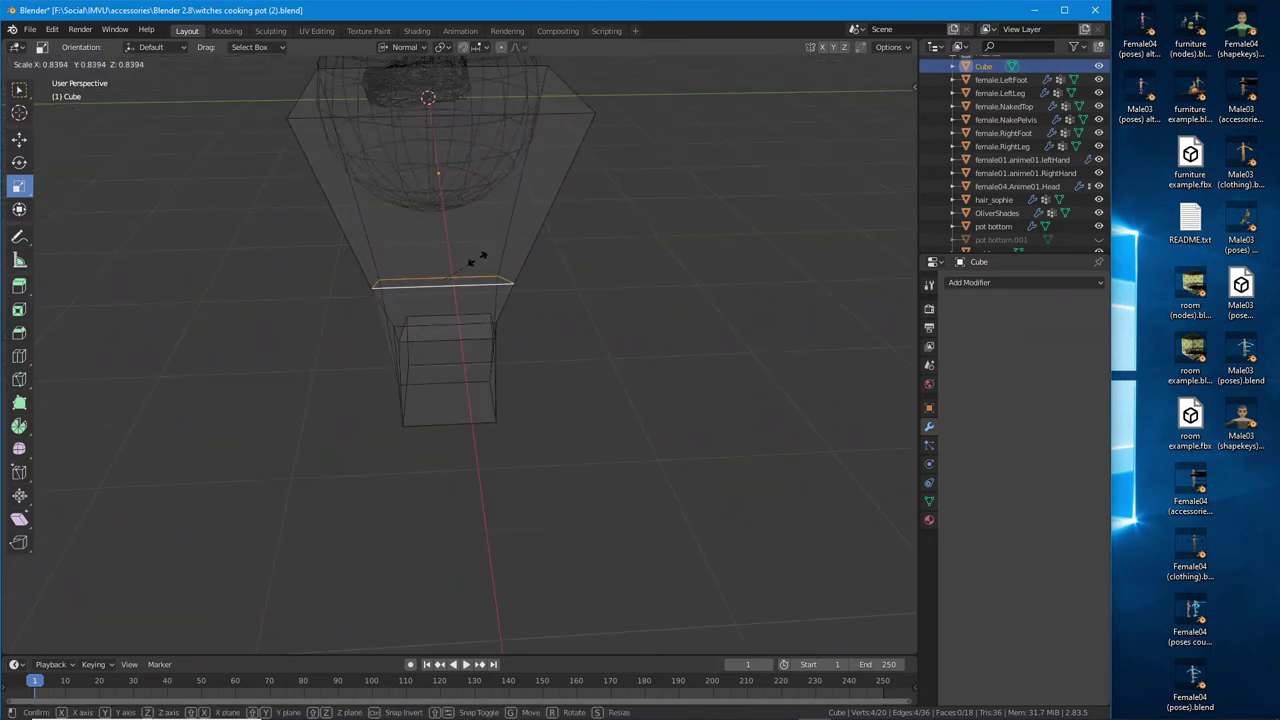
Confirm the 0.84 scaling and rescale the edge loop along the X axis
left_click(475, 260)
middle_click_drag(455, 290, 372, 362)
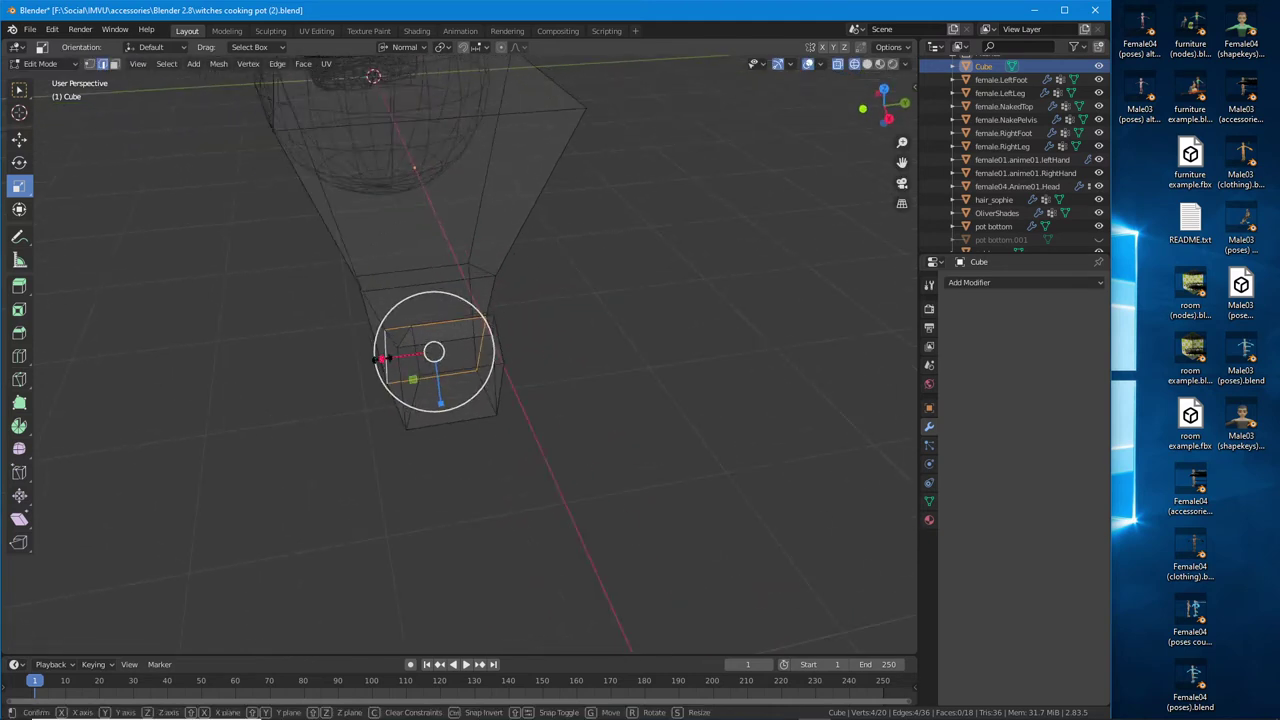
key("s")
key("x")
left_click(373, 362)
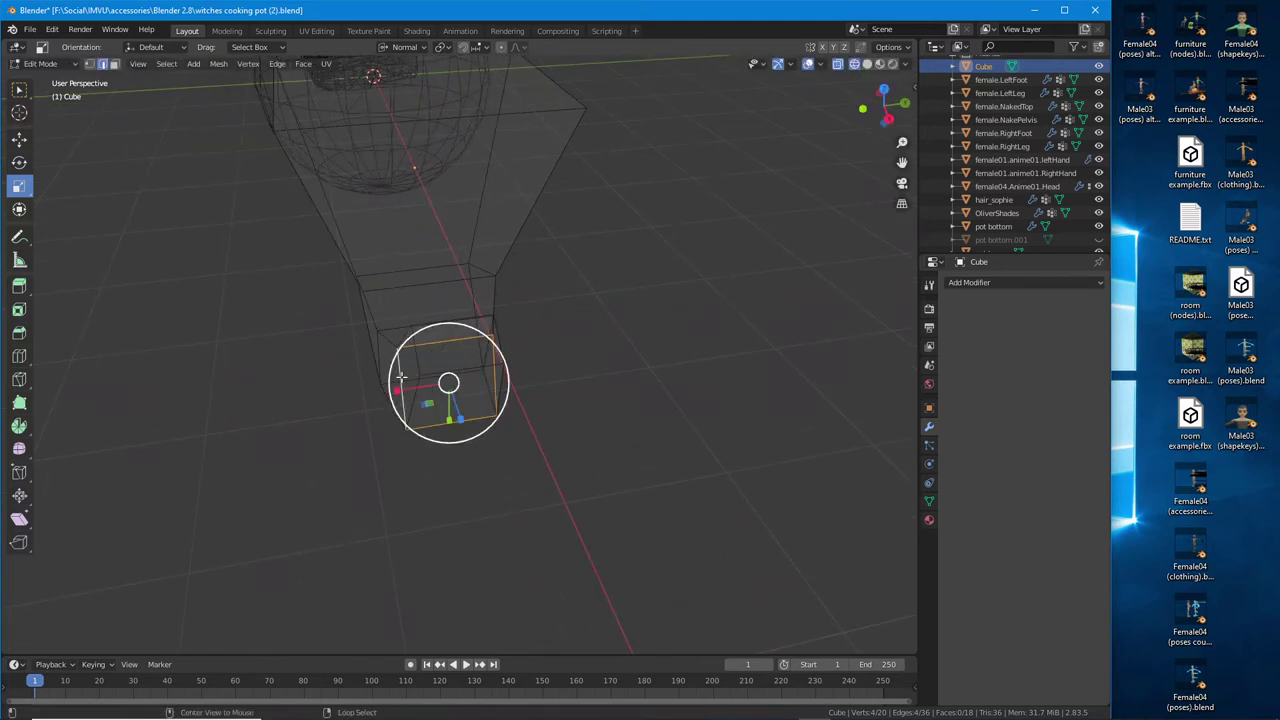
Scale the lower box along X twice, narrowing the foot edge to about 0.71
middle_click_drag(400, 376, 435, 349)
key("s")
key("x")
left_click(392, 386)
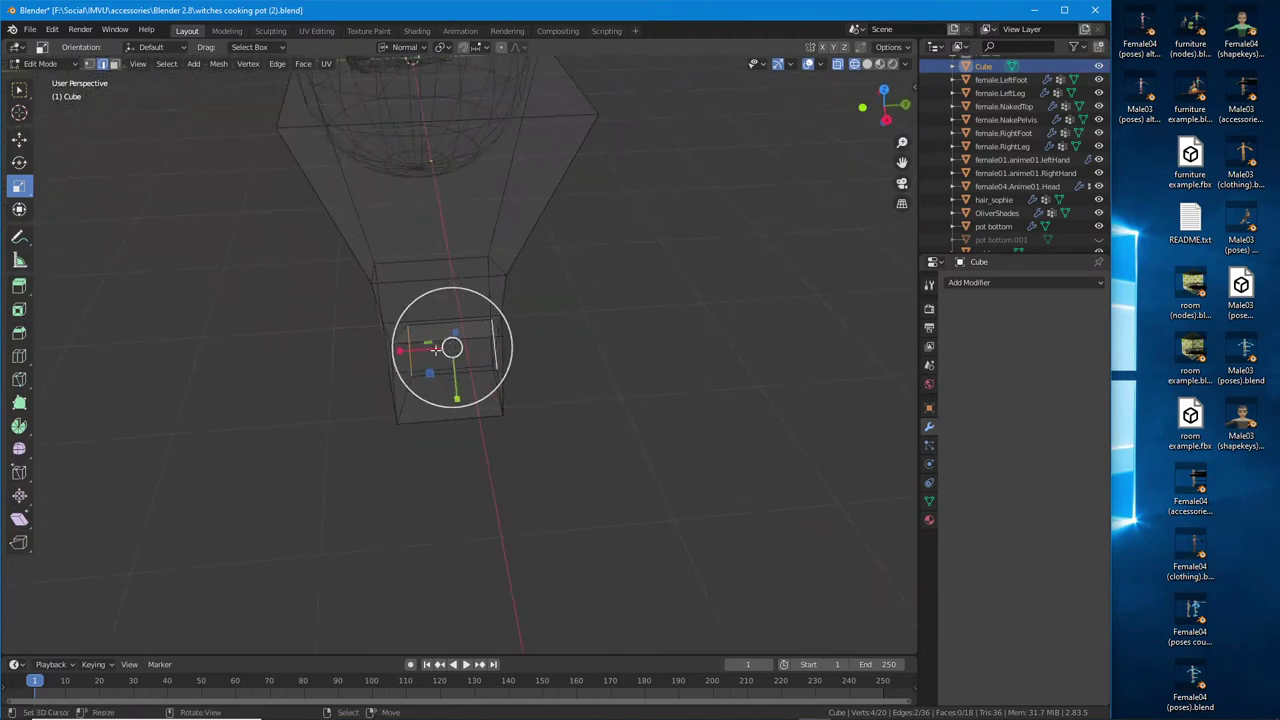
key("s")
key("x")
left_click(420, 347)
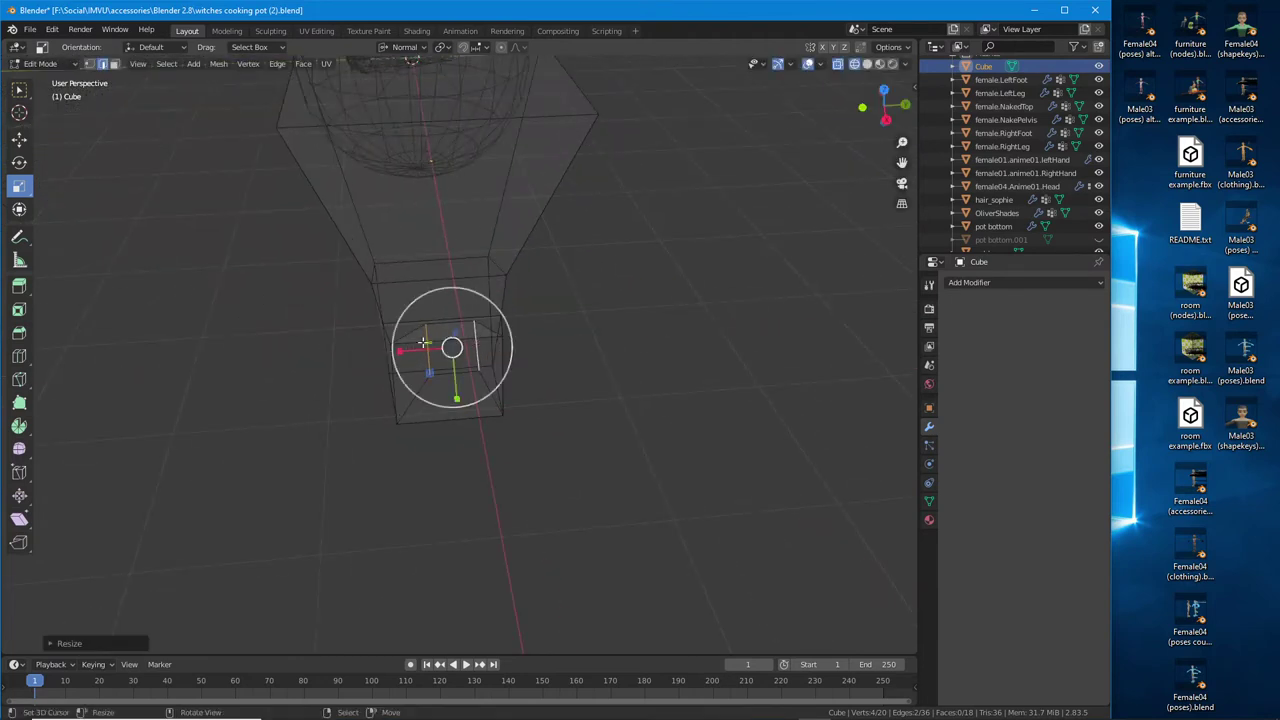
middle_click_drag(531, 349, 440, 452)
left_click_drag(416, 453, 410, 451)
key("KP_Divide")
Turn off X-ray and return the mesh to solid shaded display
left_click(867, 64)
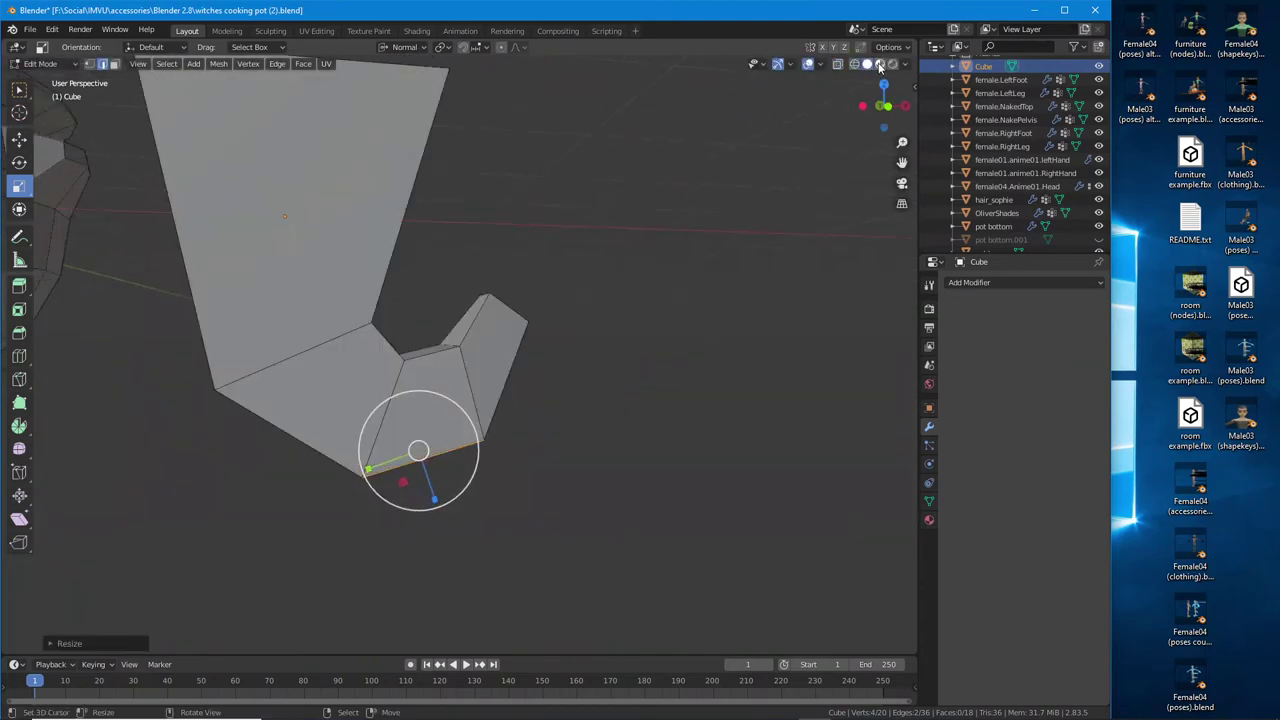
left_click(880, 64)
middle_click_drag(450, 350, 288, 410)
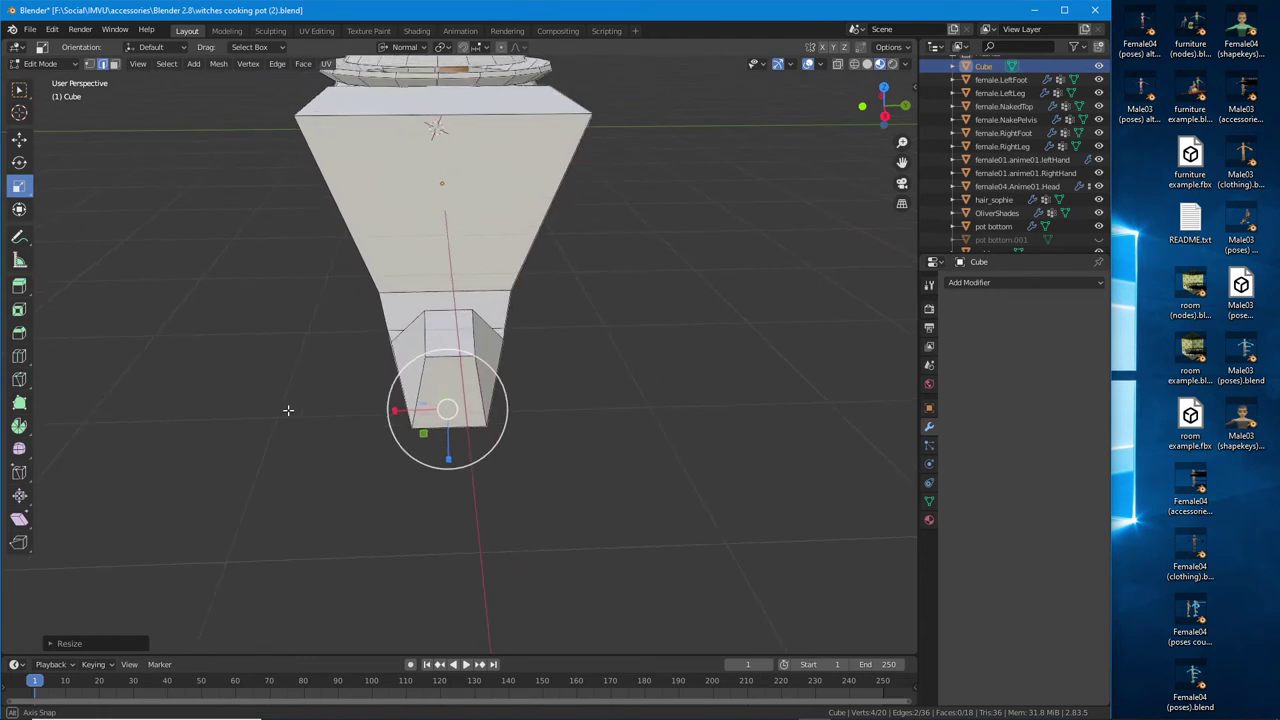
middle_click_drag(190, 185, 371, 306)
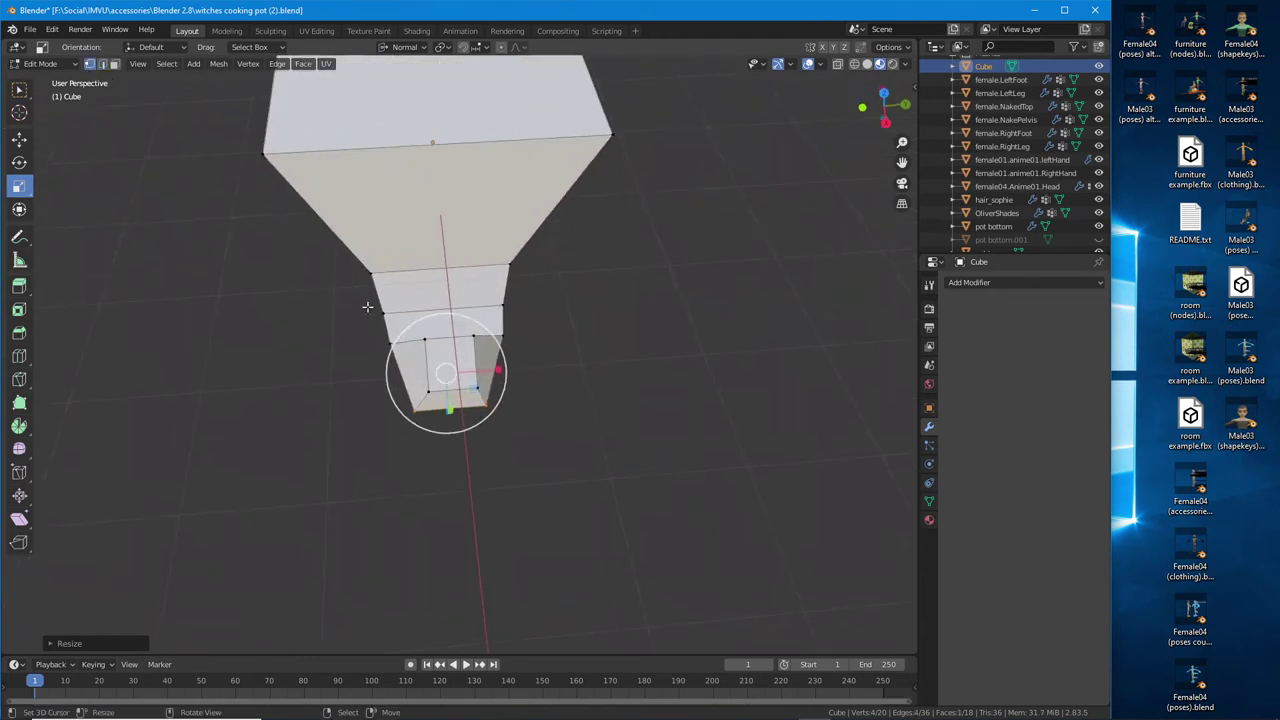
Slightly resize individual middle-ring vertices inward and outward to even the taper
left_click(392, 343)
middle_click_drag(510, 331, 498, 335)
left_click_drag(498, 335, 486, 336)
left_click(503, 298)
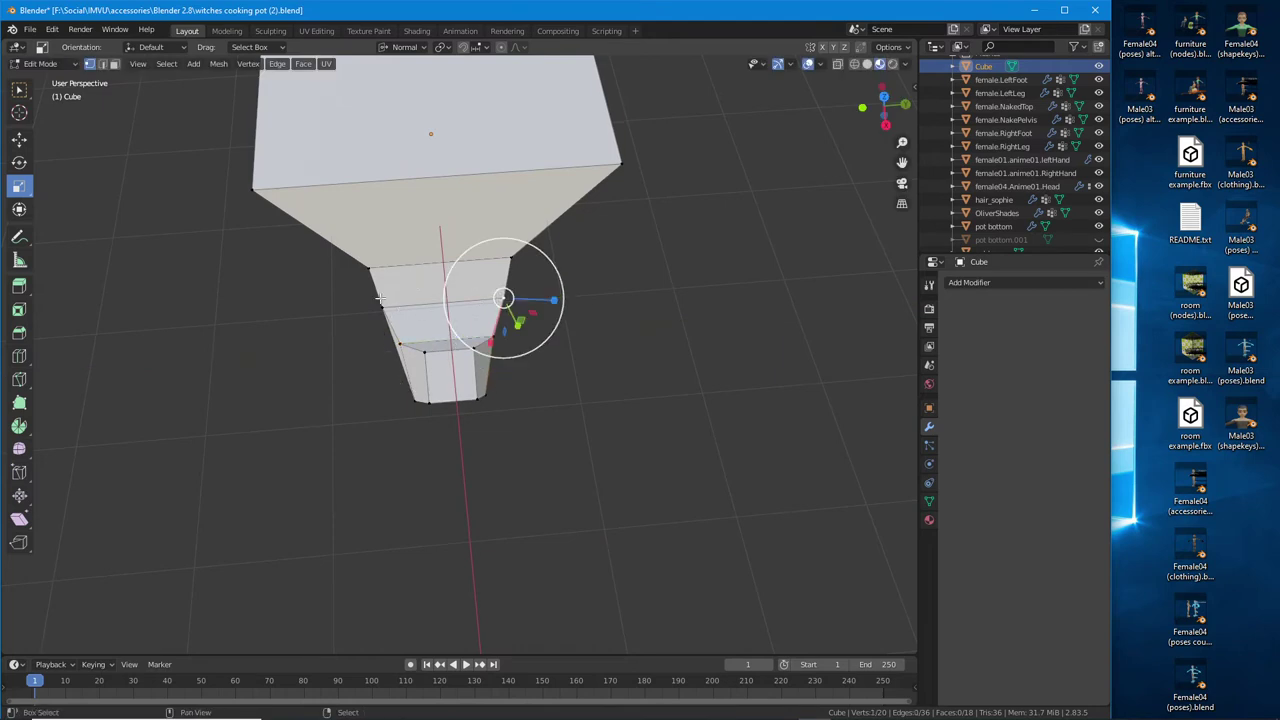
left_click_drag(403, 301, 404, 306)
left_click(368, 268)
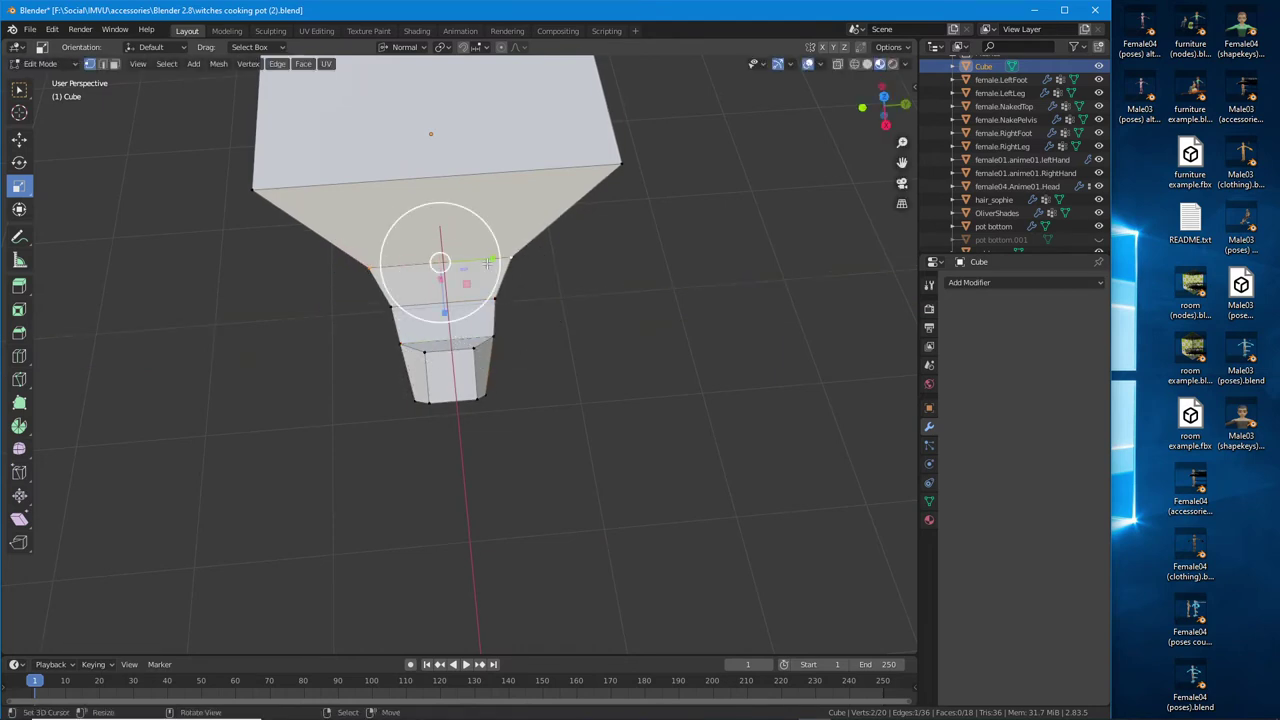
left_click_drag(487, 263, 498, 262)
Select the corners of the handle's top face
middle_click_drag(498, 262, 586, 193)
left_click(484, 204, "shift")
left_click(588, 187, "ctrl")
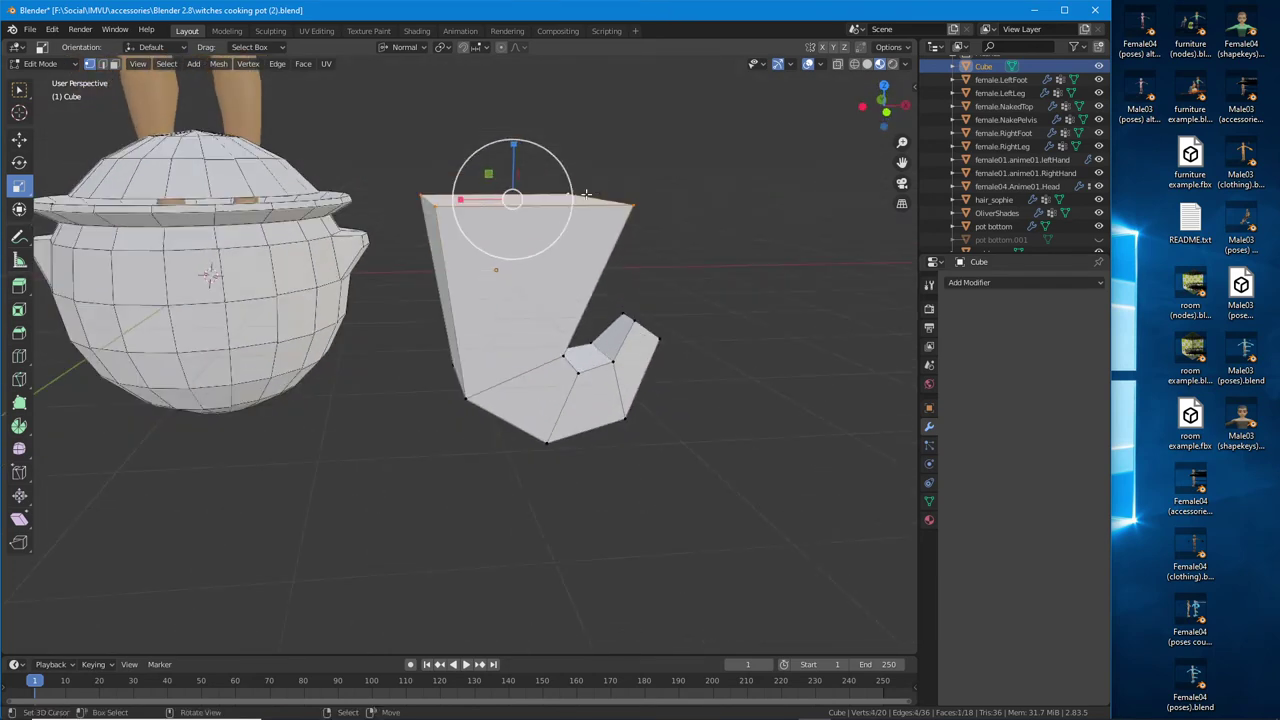
Move the handle's wide top face into place with the Move tool
left_click(19, 139)
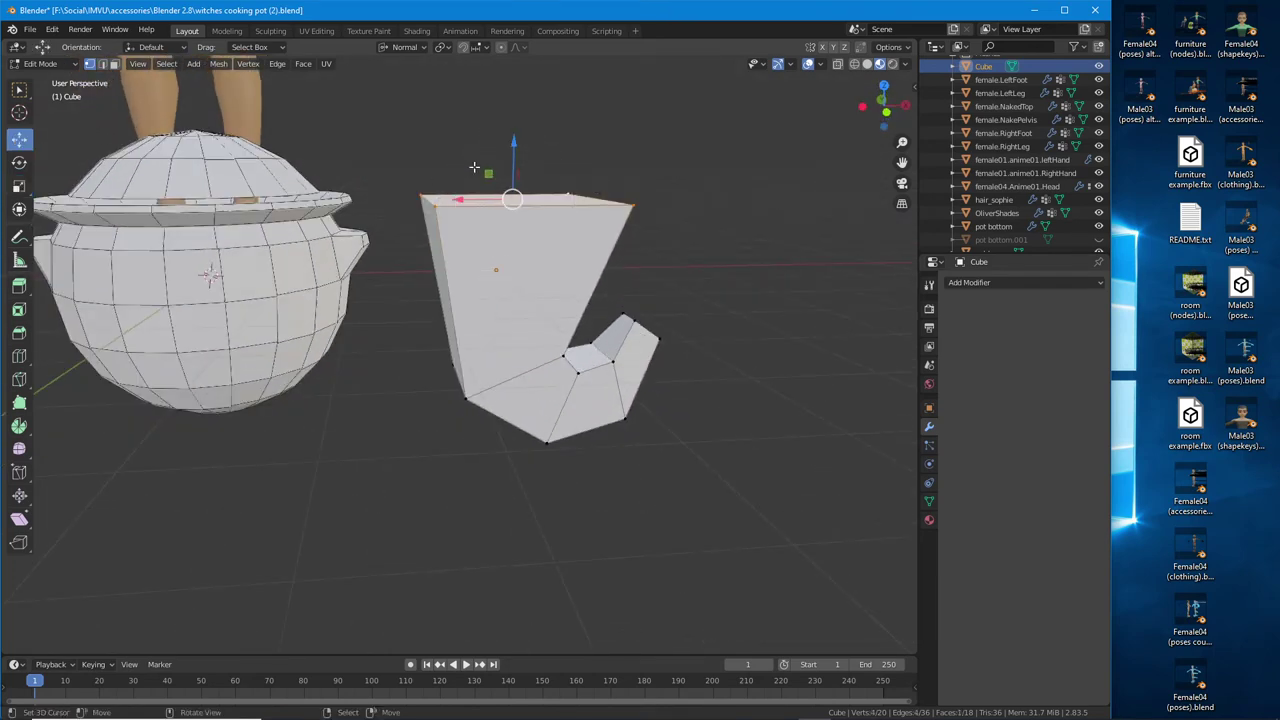
middle_click_drag(460, 260, 480, 250)
left_click_drag(514, 160, 420, 203)
middle_click_drag(420, 203, 390, 231)
Select a top edge, switch to Global orientation, and lower it along Z
left_click(423, 207)
left_click(404, 47)
left_click(371, 90)
key("g")
key("z")
left_click(396, 231)
key("g")
key("z")
left_click(481, 287)
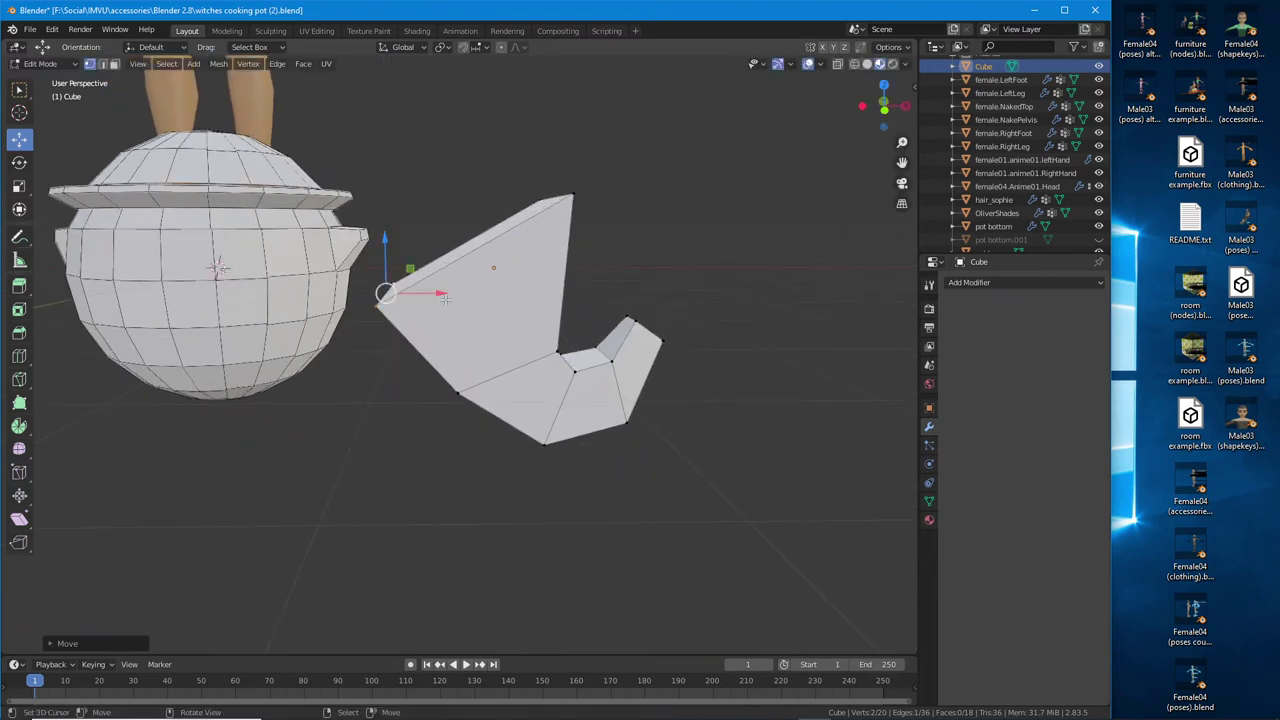
Shift the top edge sideways along X toward the pot, slanting the top
key("g")
key("x")
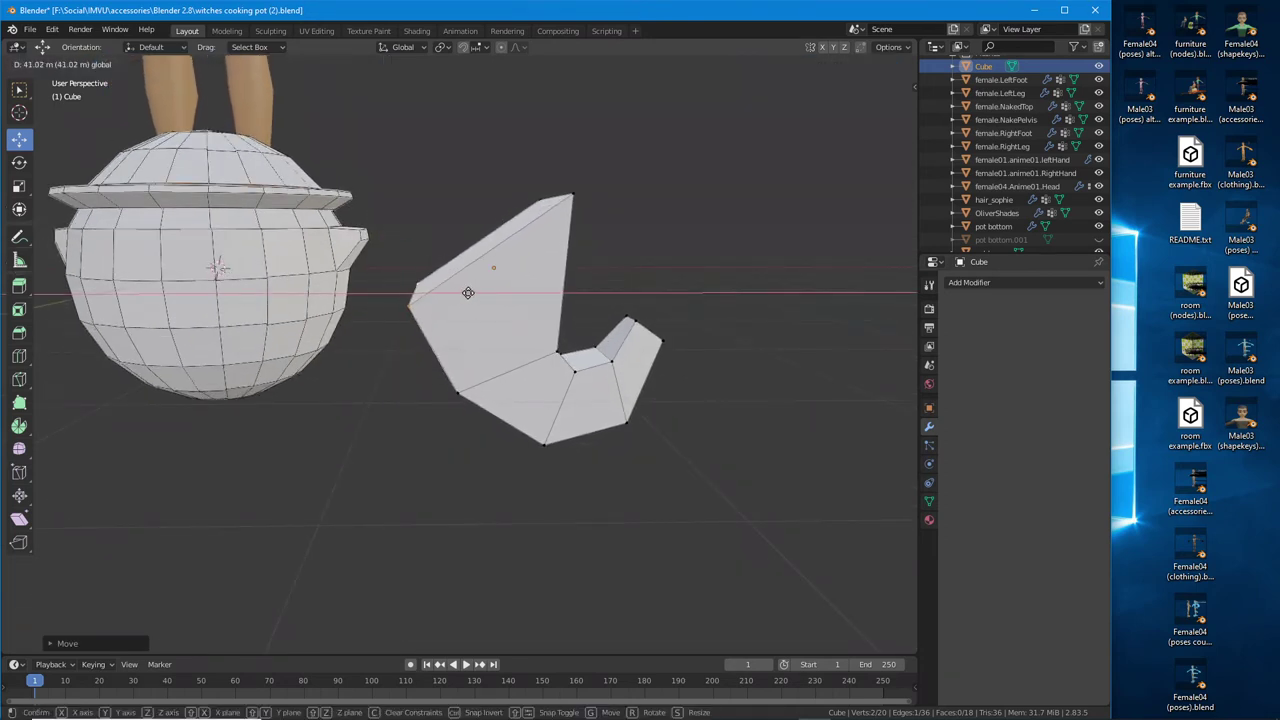
left_click(455, 295)
middle_click_drag(525, 232, 360, 325)
scroll(477, 313, "up", 2)
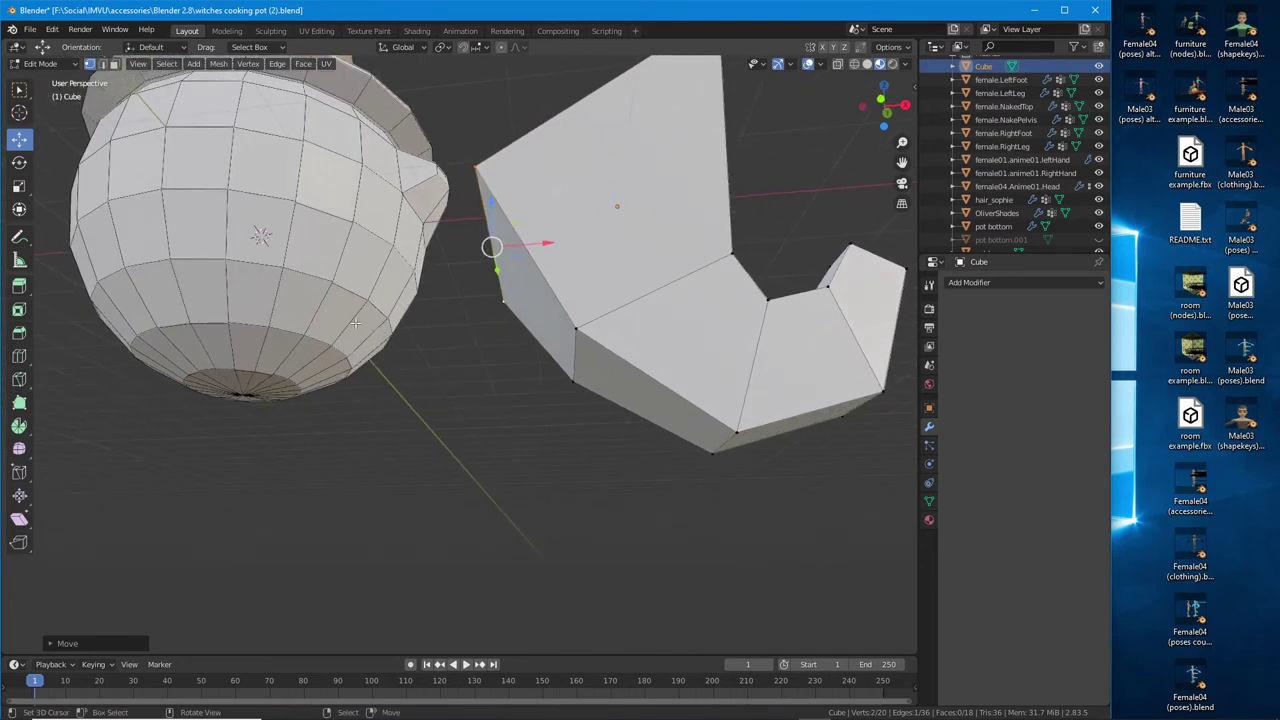
key("ctrl")
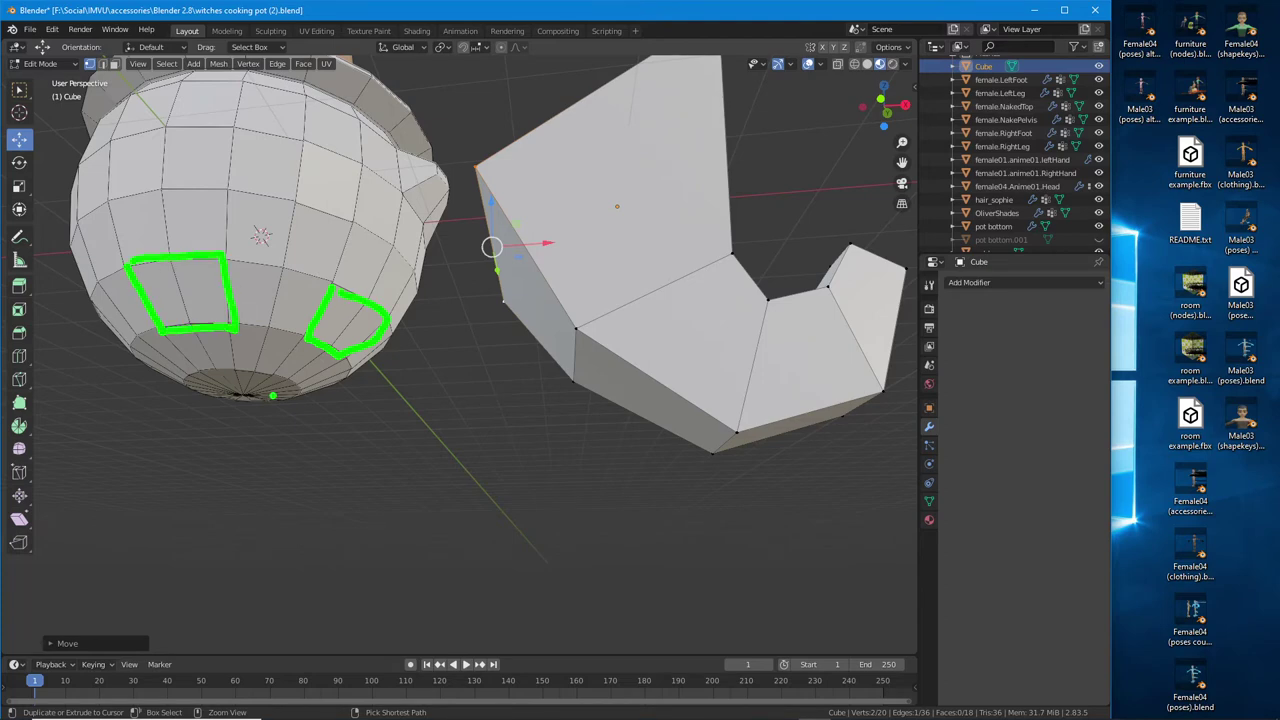
middle_click_drag(600, 320, 395, 371)
key("3")
Trial-narrow the handle's top end and one lower edge with the Scale tool
left_click(648, 318)
middle_click_drag(648, 318, 527, 391)
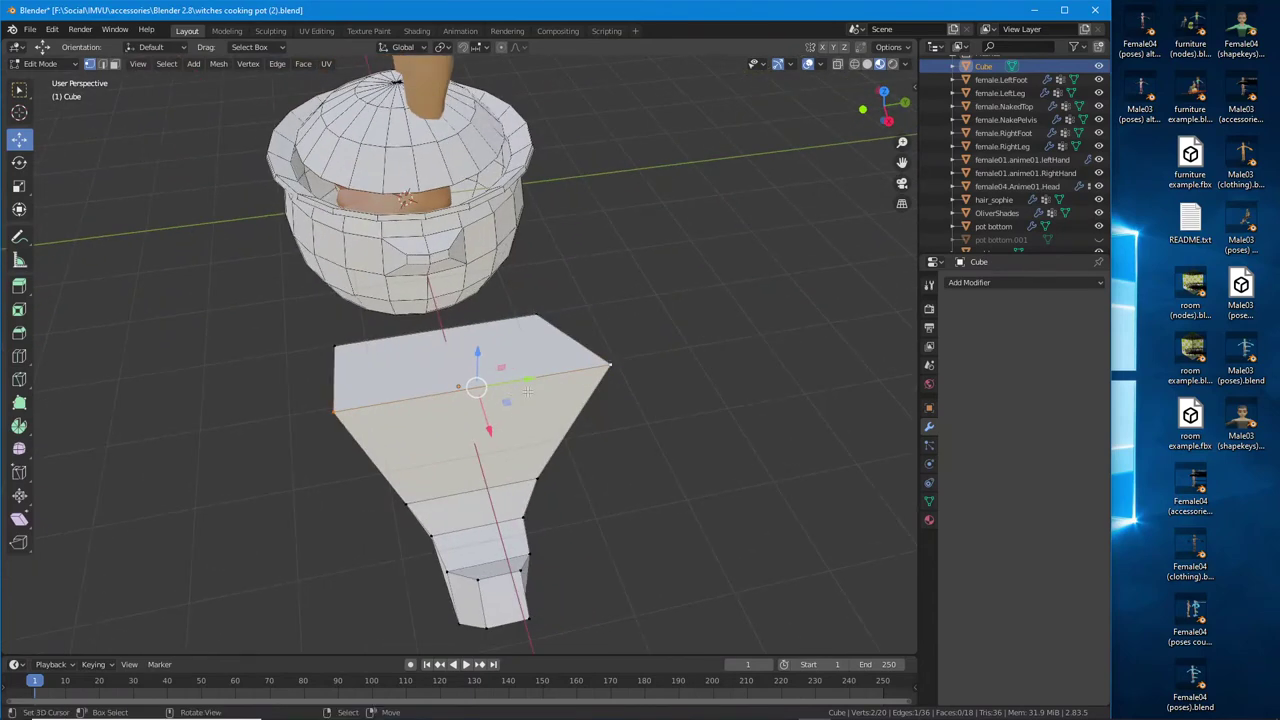
left_click(20, 188)
left_click_drag(527, 380, 495, 383)
middle_click_drag(495, 383, 470, 420)
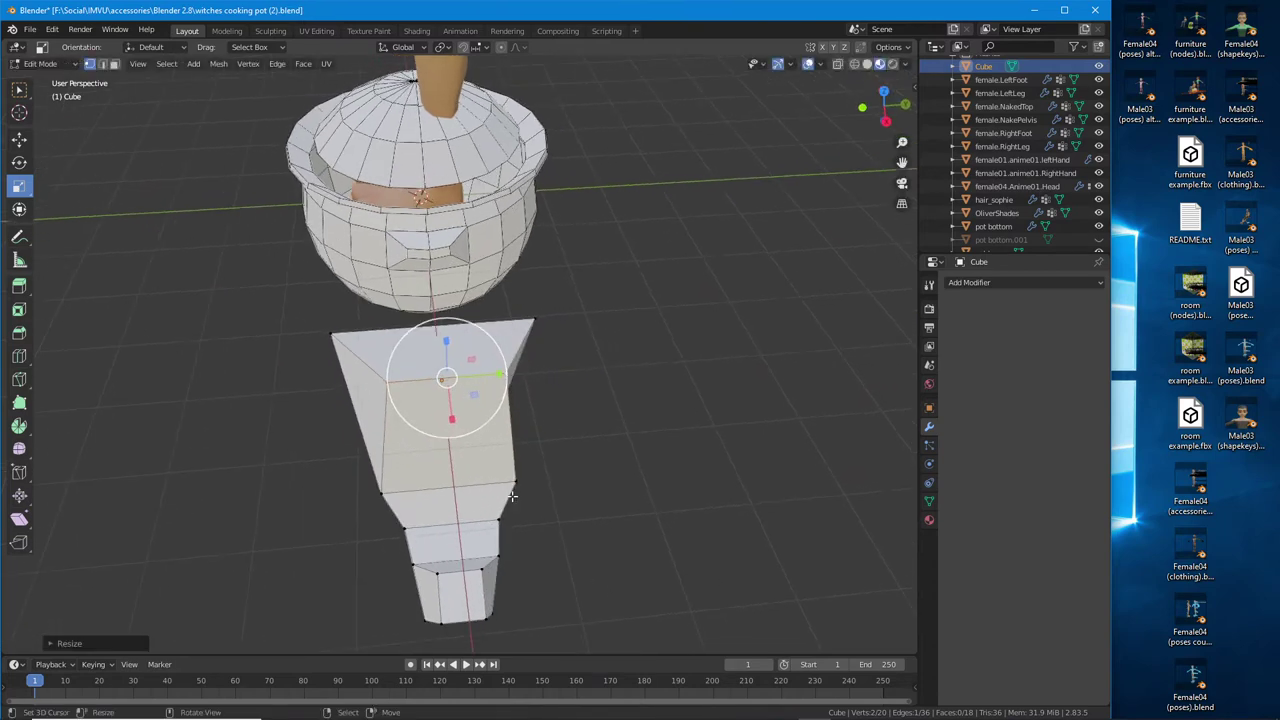
left_click(405, 487)
left_click_drag(491, 488, 476, 484)
left_click(478, 485)
Trial-resize the next ring down and the lowest ring of the handle
key("c")
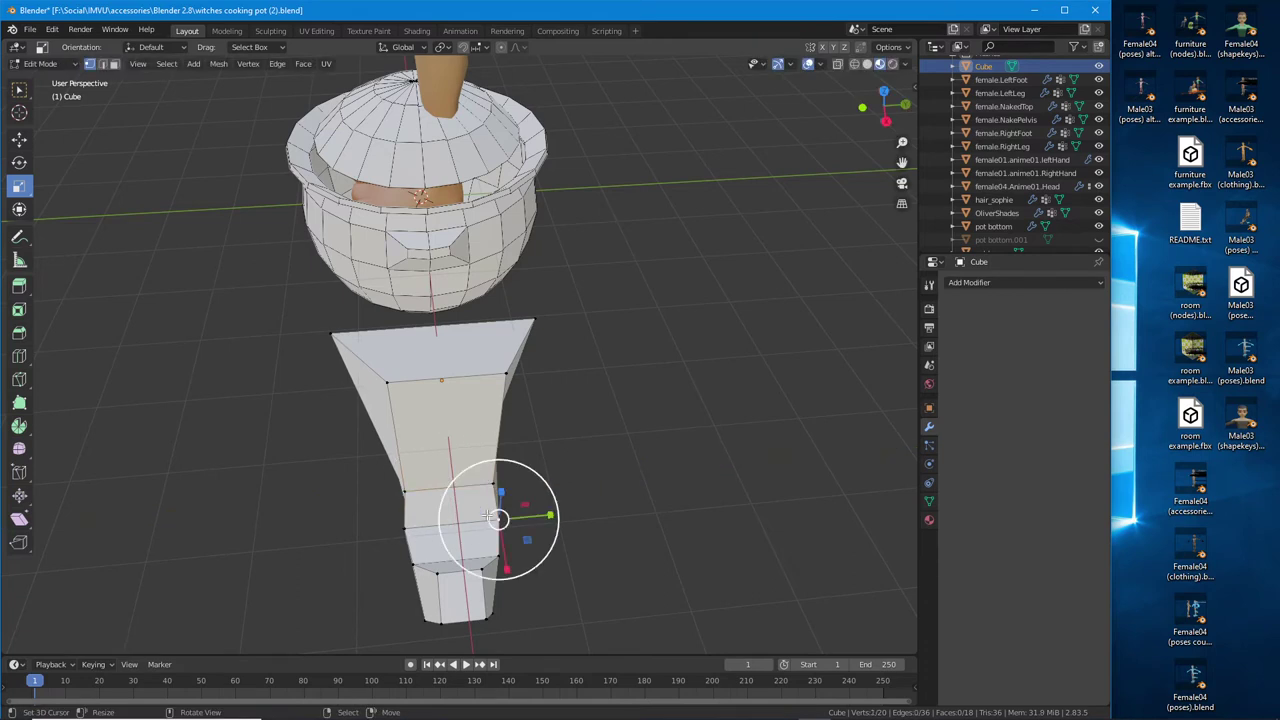
left_click(471, 523)
key("Escape")
key("s")
left_click(487, 521)
key("c")
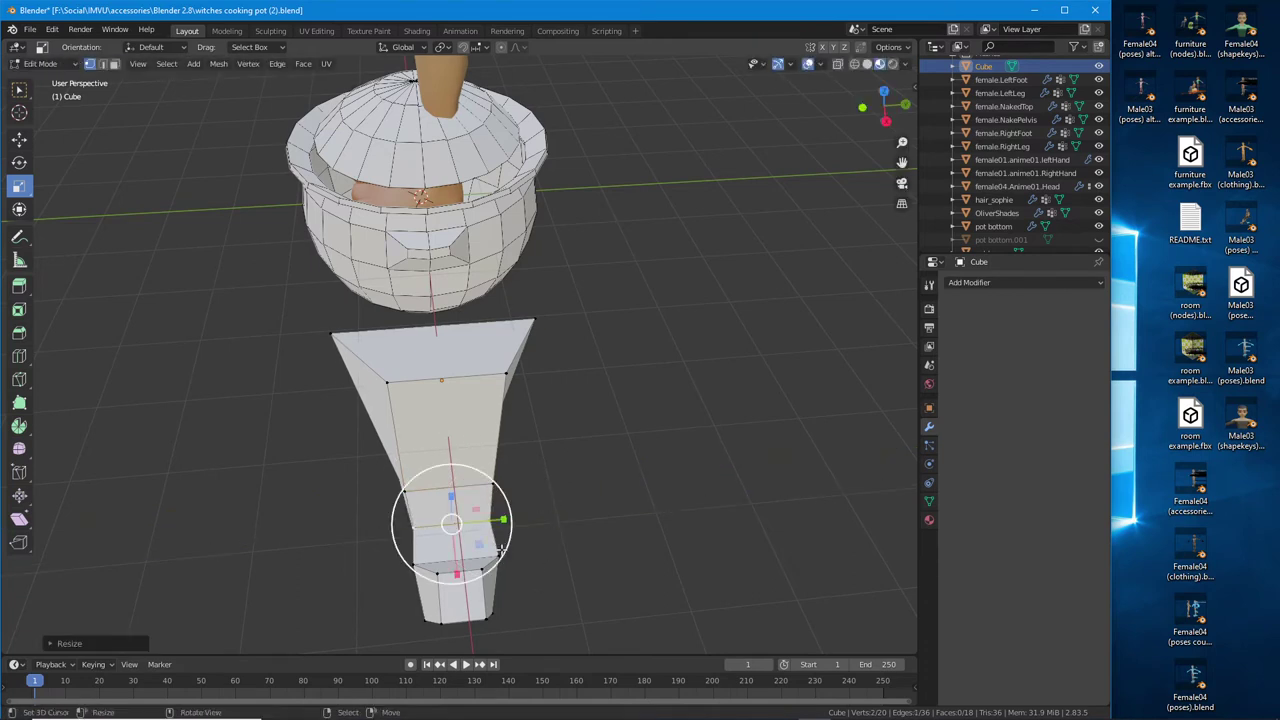
left_click(423, 553)
key("Escape")
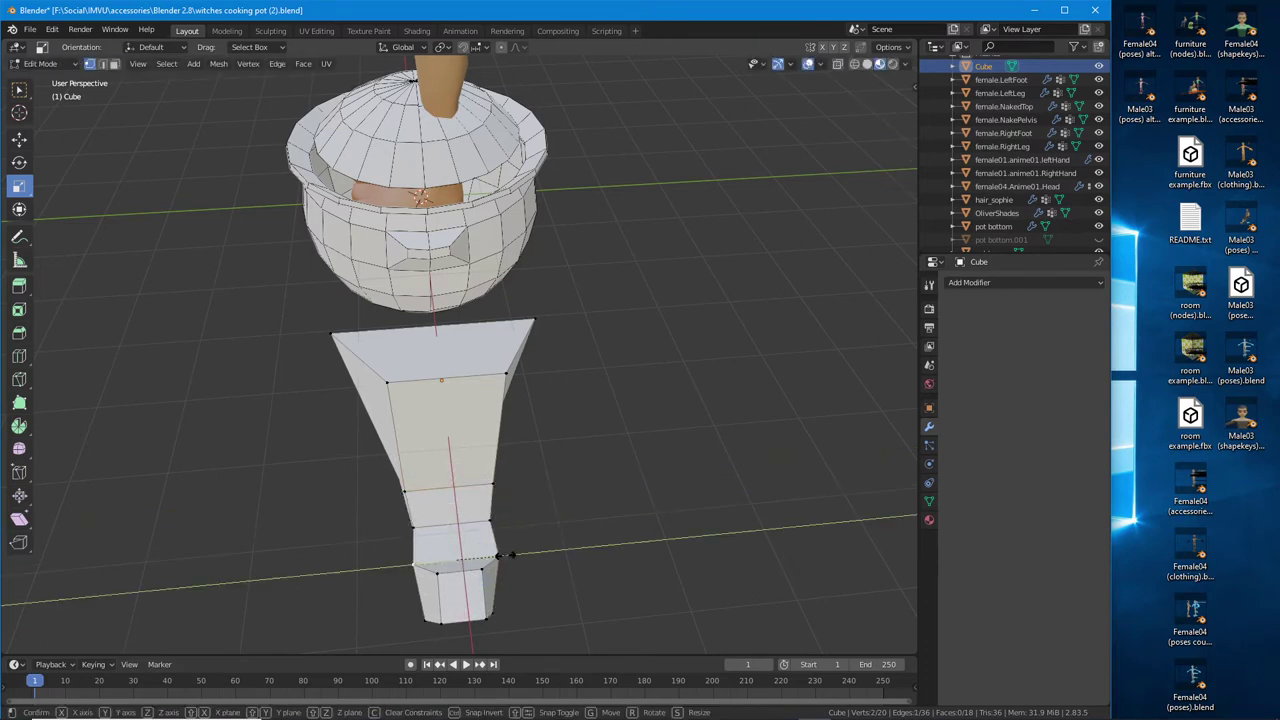
key("s")
left_click(452, 498)
middle_click_drag(452, 498, 469, 389)
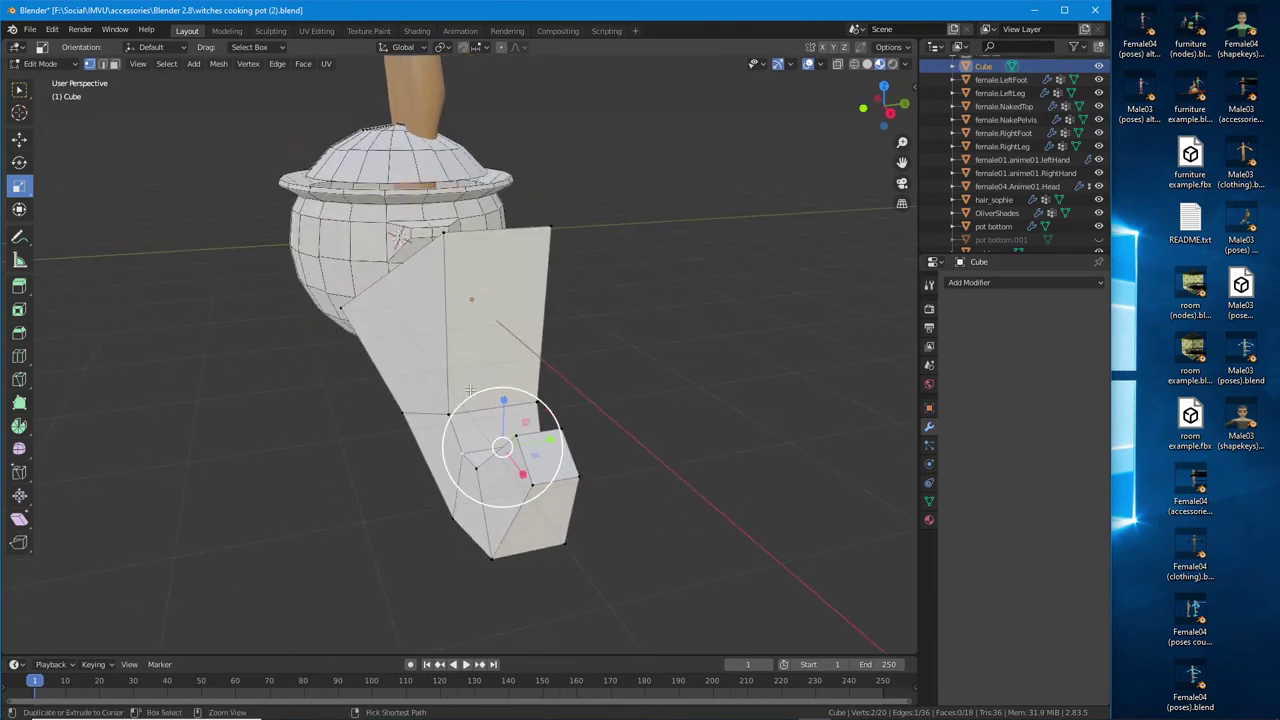
Undo the trial narrowing to restore the earlier handle shape
key("ctrl+z")
key("ctrl+z")
key("ctrl+z")
key("ctrl+z")
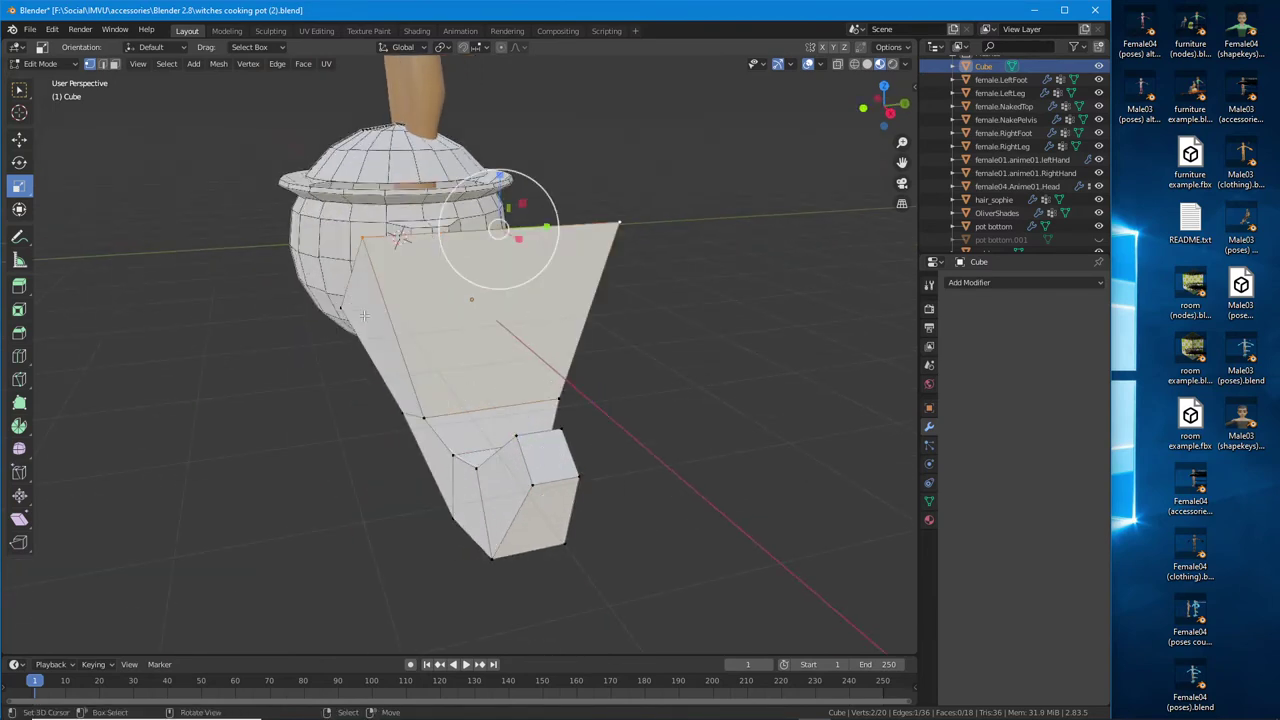
middle_click_drag(364, 316, 429, 392)
key("ctrl+z")
key("ctrl+z")
key("ctrl+z")
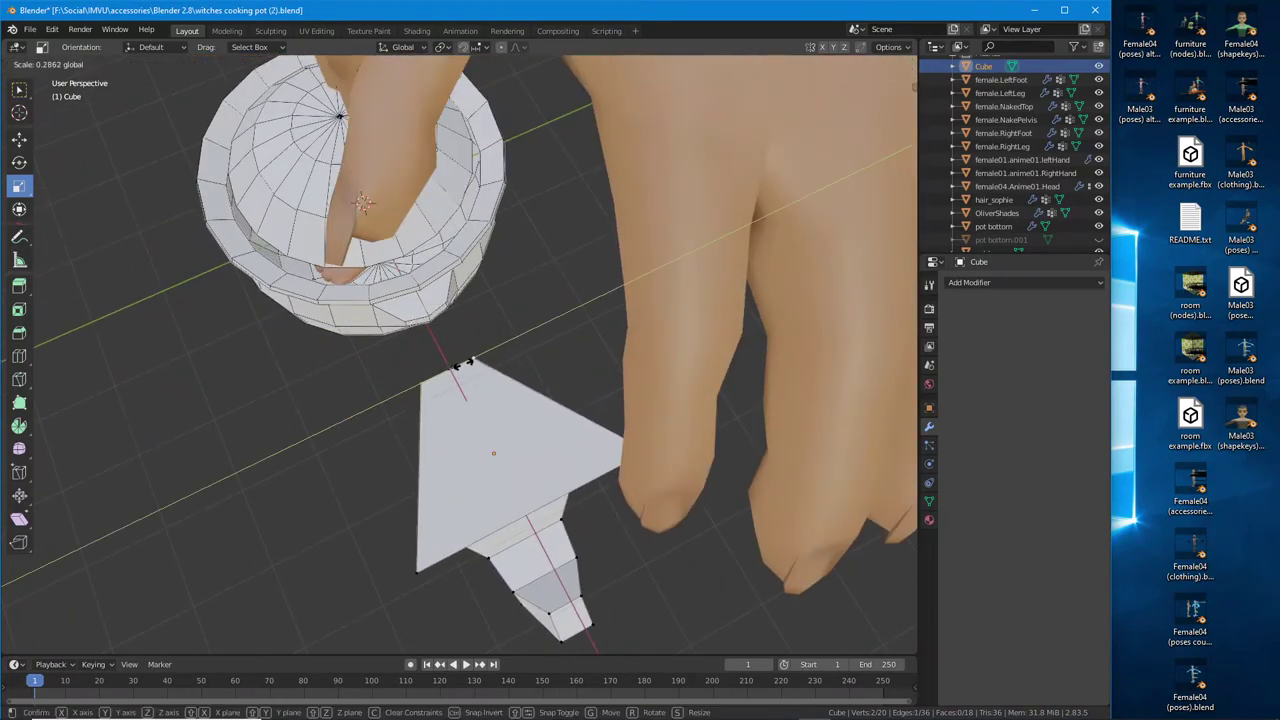
middle_click_drag(492, 355, 573, 283)
Scale the middle edge to 0.5078 in Y and the bottom edge to 0.7823
left_click(578, 358)
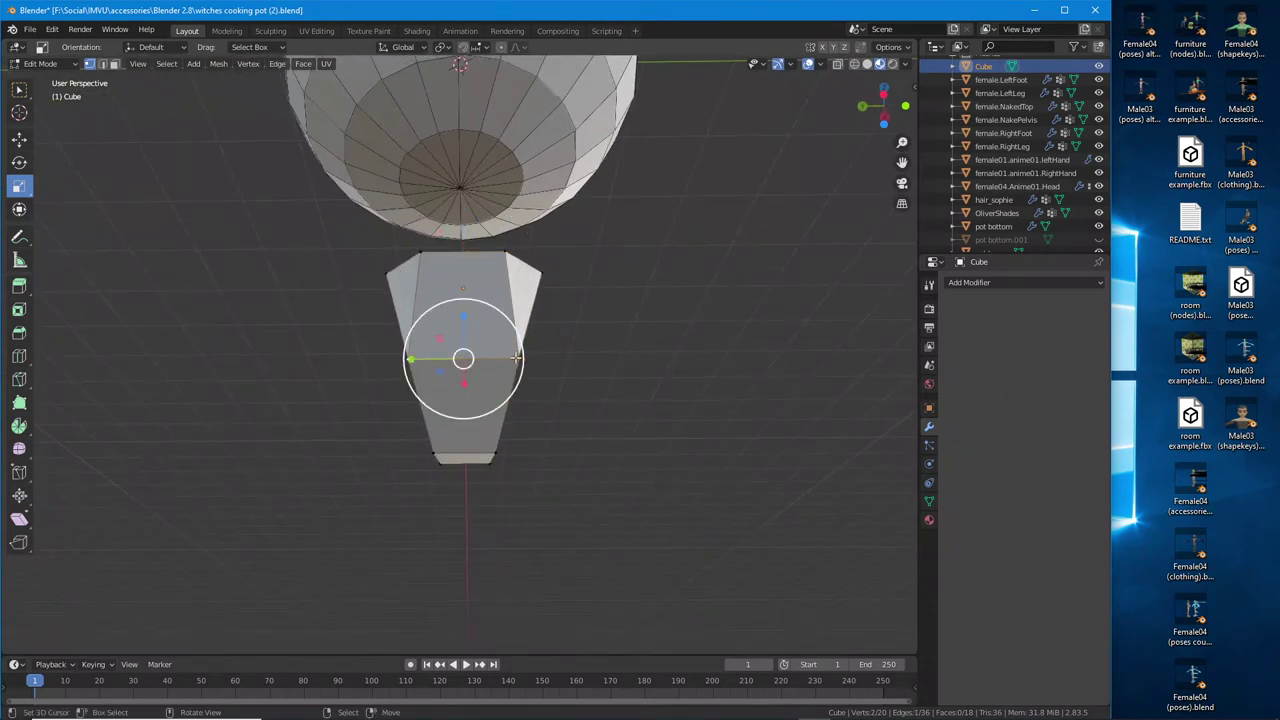
left_click_drag(411, 364, 437, 362)
mouse_move(437, 362)
middle_mouse_down()
mouse_move(483, 366)
mouse_move(457, 366)
middle_mouse_up()
middle_click_drag(440, 453, 491, 451)
left_click_drag(420, 451, 425, 452)
left_click(433, 453)
middle_click_drag(433, 453, 352, 429)
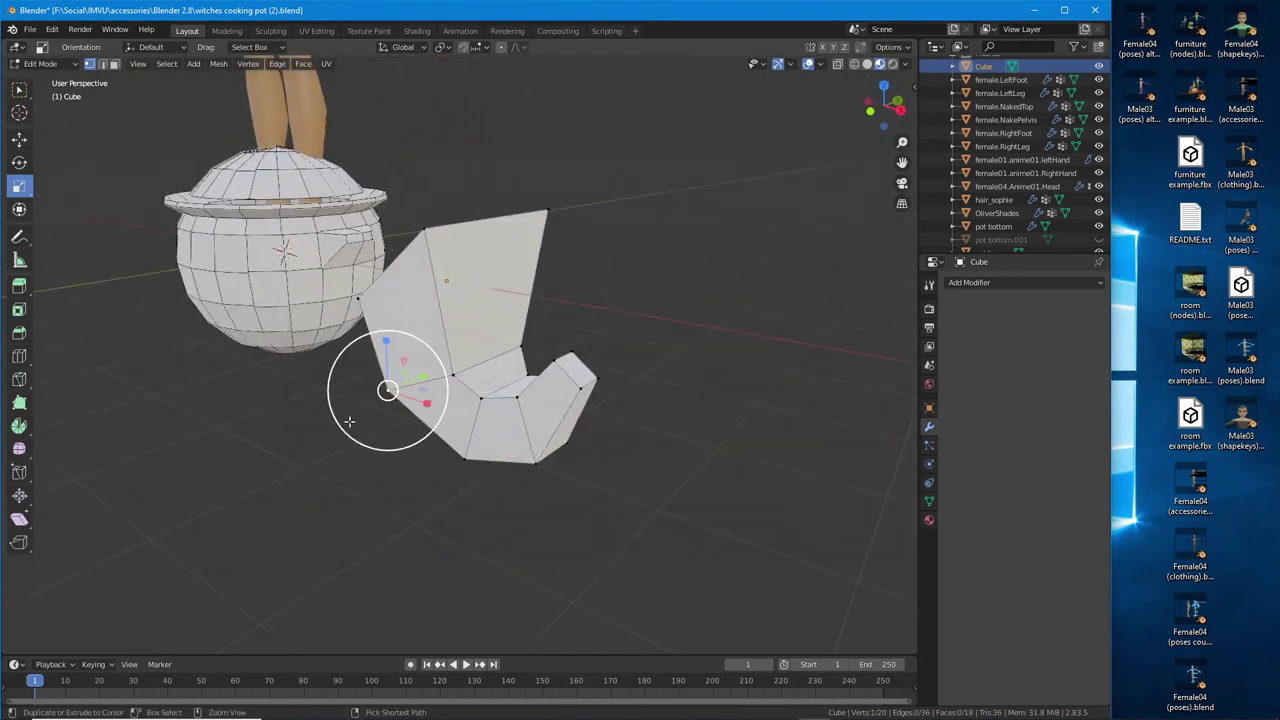
Resize one handle edge, then shrink the lower ring to about half
left_click(424, 229, "ctrl")
middle_click_drag(424, 229, 580, 323)
key("s")
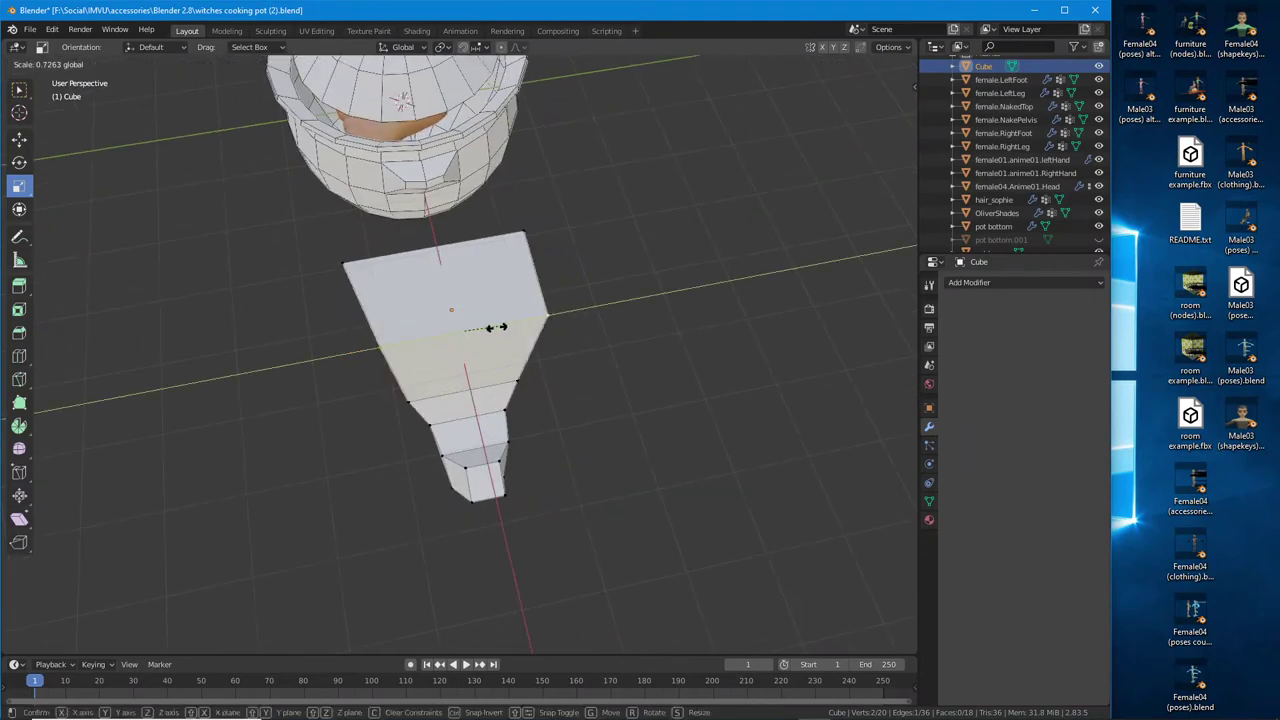
left_click(487, 333)
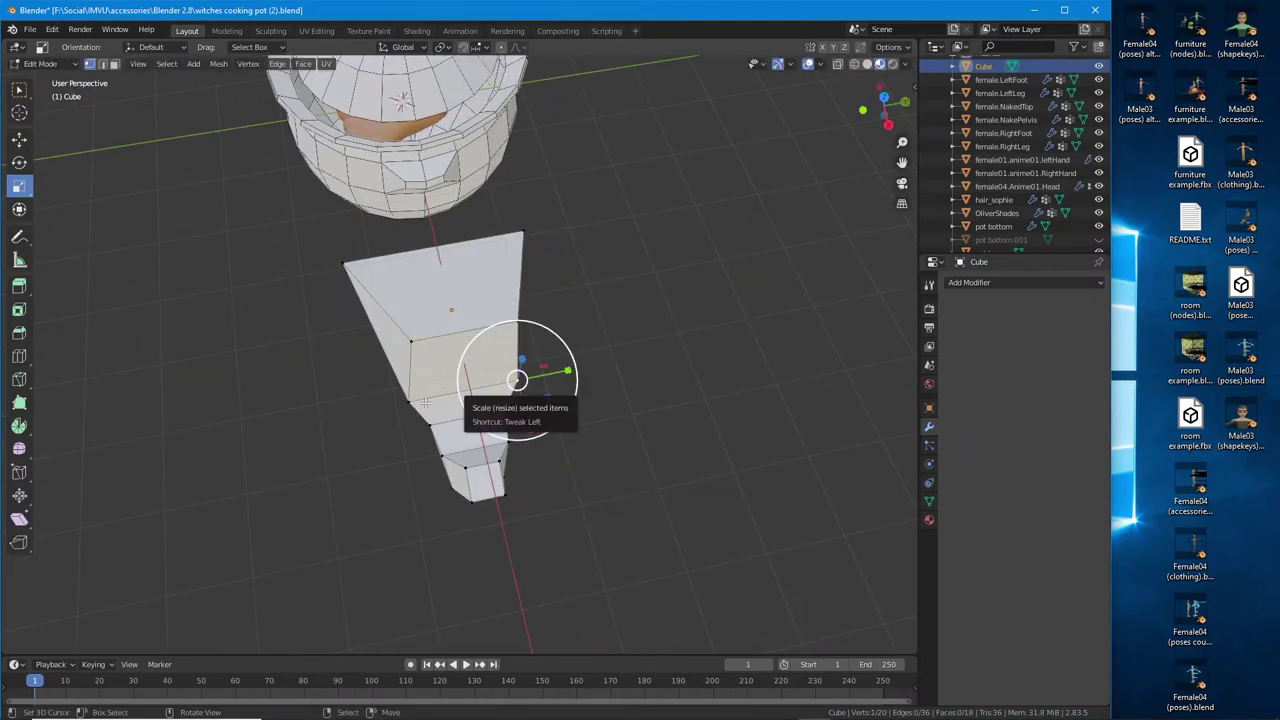
left_click(509, 383)
left_click_drag(509, 383, 490, 392)
middle_click_drag(490, 392, 522, 451)
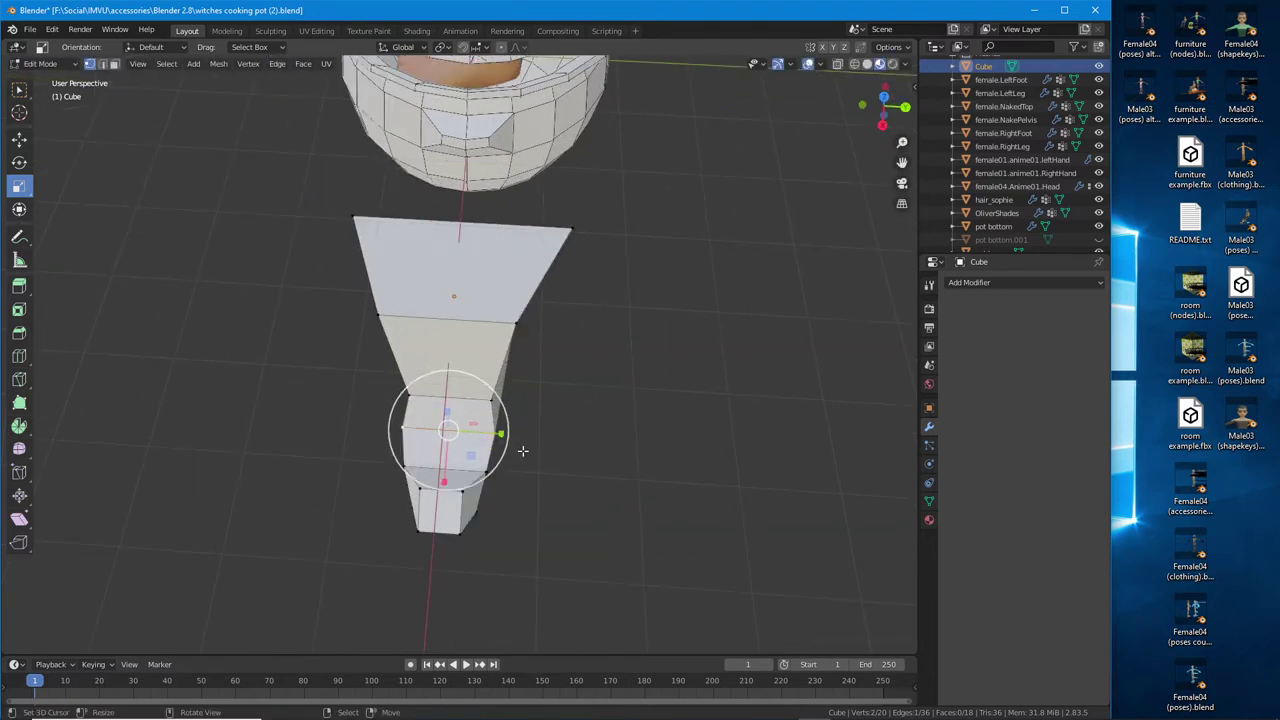
Move the lower ring down along Y and shrink it slightly in Y
key("g")
key("y")
left_click(486, 429)
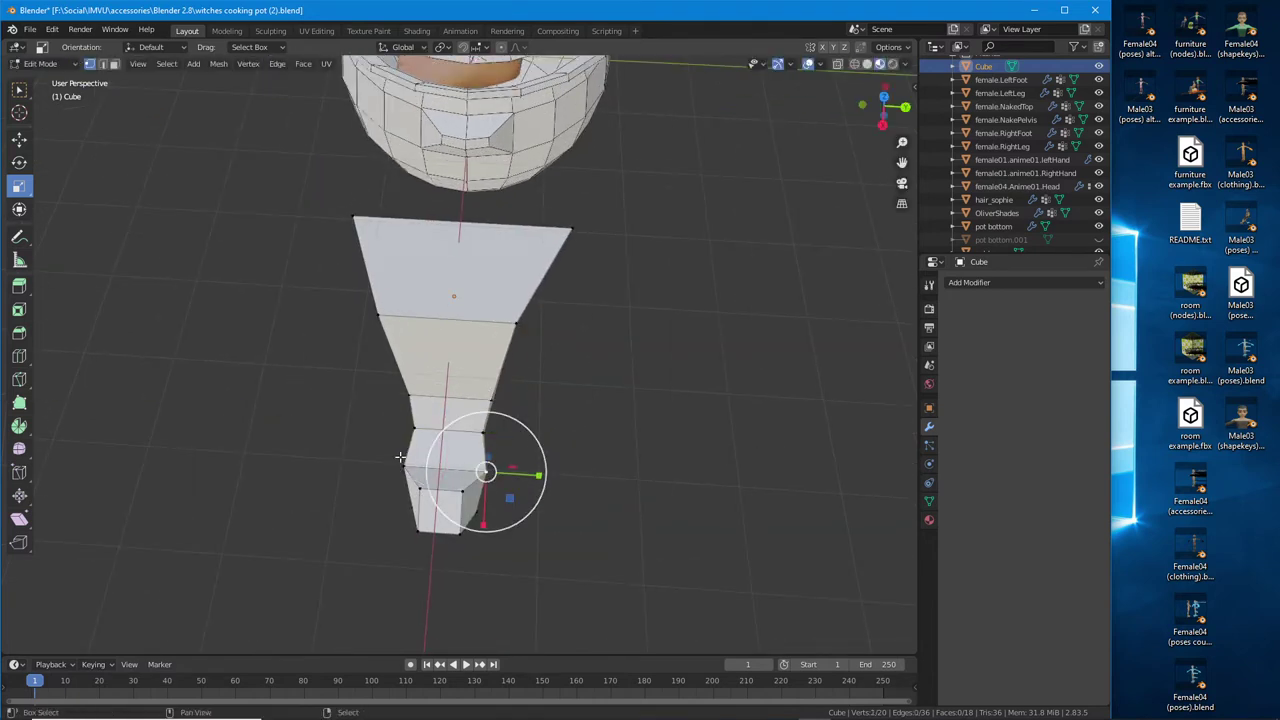
key("s")
key("y")
left_click(505, 478)
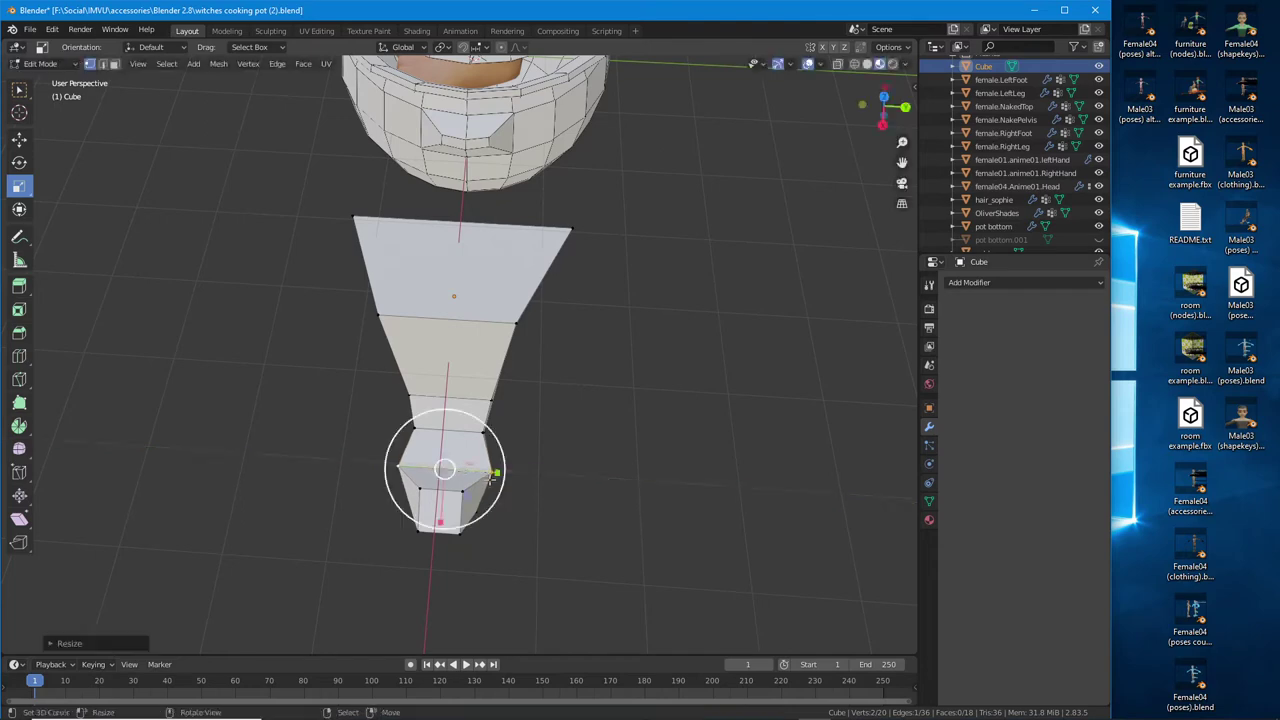
middle_click_drag(491, 476, 546, 422)
key("s")
key("y")
left_click(505, 430)
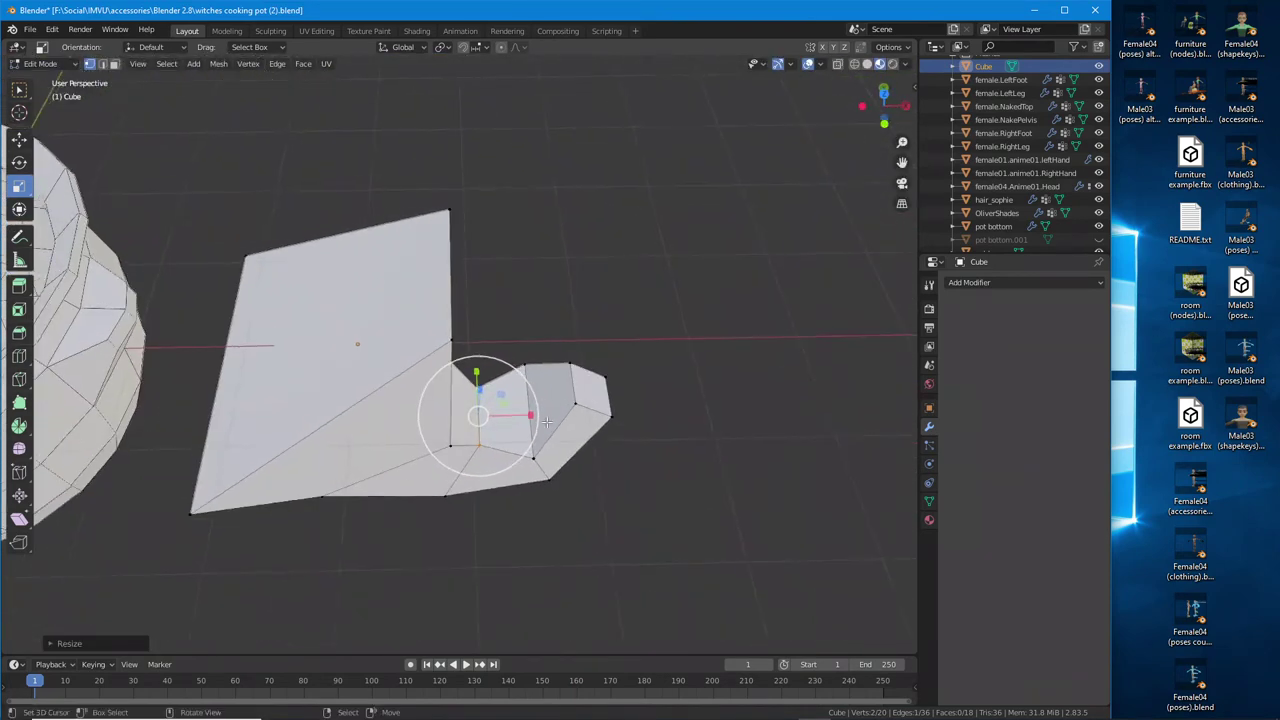
Narrow, then widen the bottom face along one axis, forming the faceted bulge
middle_click_drag(528, 372, 527, 372)
left_click_drag(527, 370, 570, 340)
left_click(570, 392)
middle_click_drag(570, 340, 505, 478)
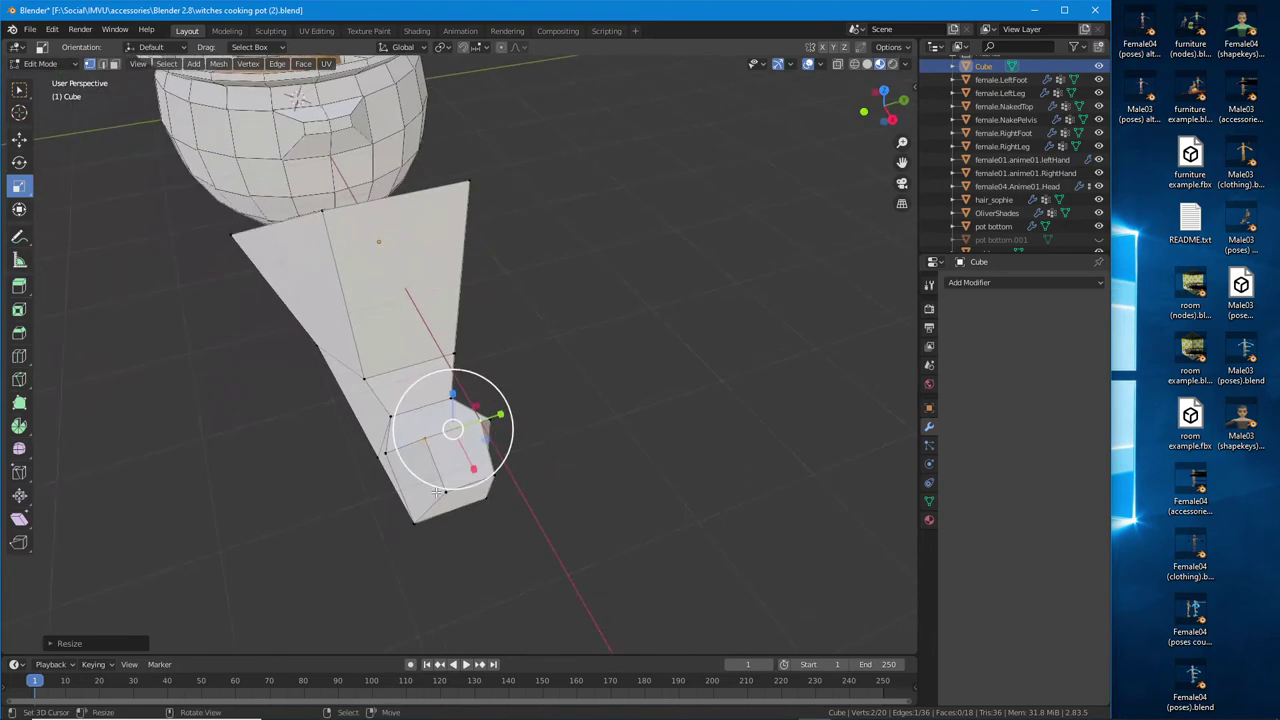
mouse_move(507, 481)
left_mouse_down()
mouse_move(514, 457)
mouse_move(500, 472)
left_mouse_up()
middle_click_drag(500, 472, 404, 418)
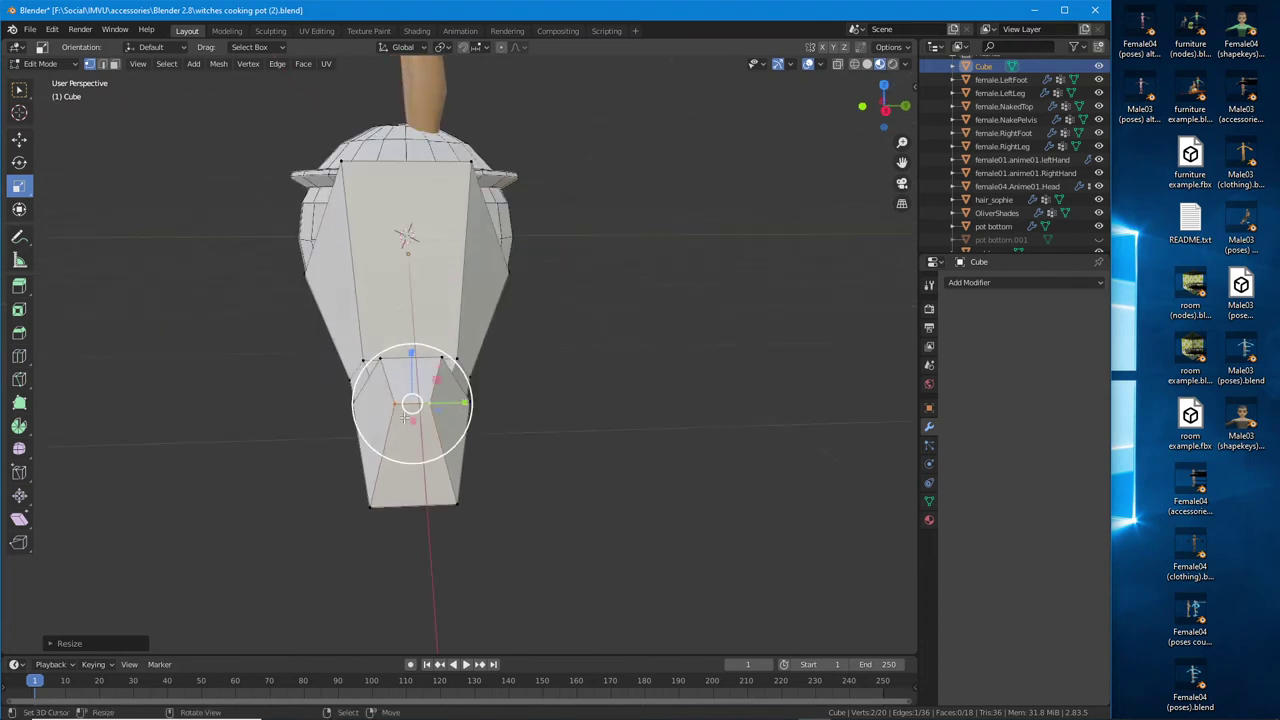
mouse_move(462, 404)
left_mouse_down()
mouse_move(487, 404)
mouse_move(455, 404)
left_mouse_up()
middle_click_drag(455, 404, 470, 470)
scroll(561, 373, "up", 5)
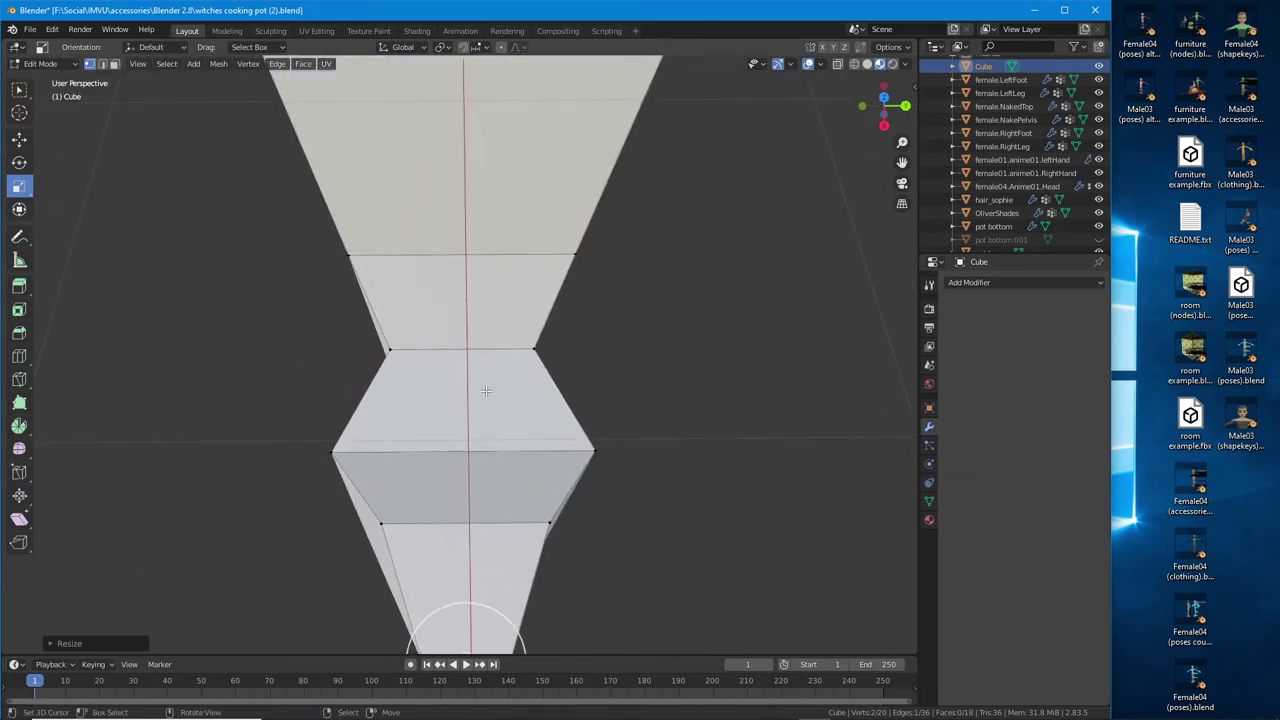
middle_click_drag(504, 356, 514, 414)
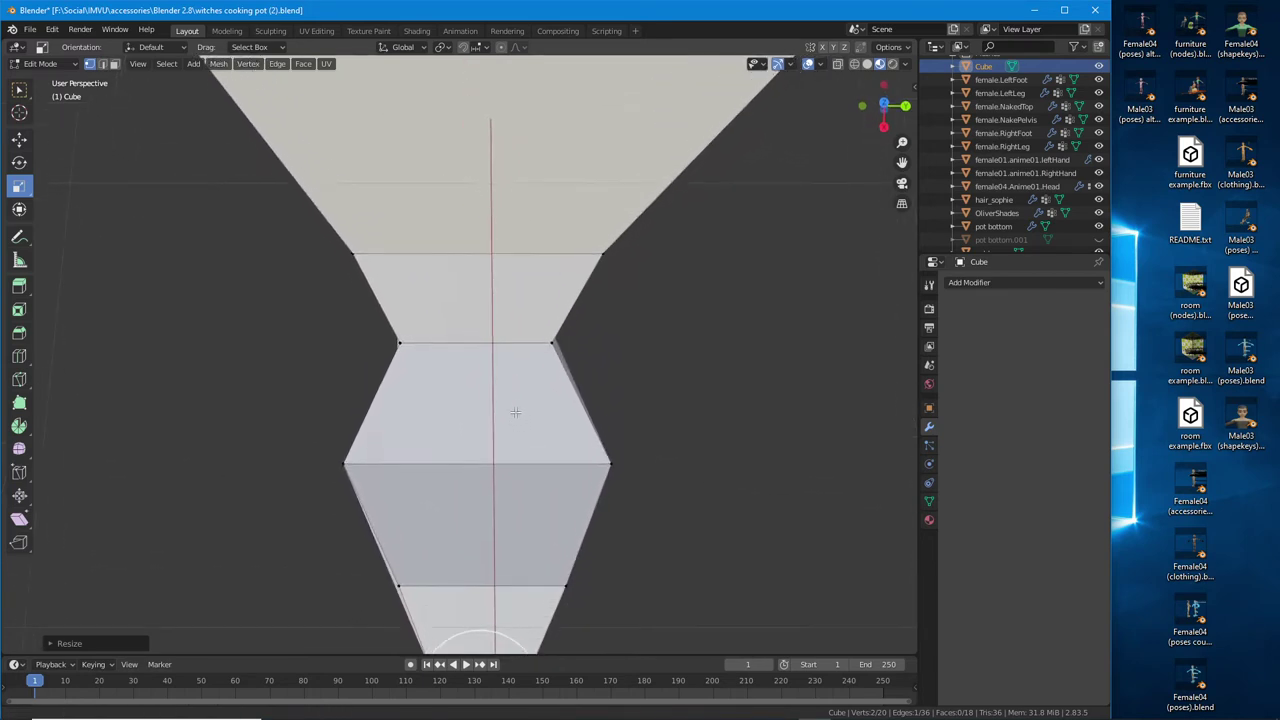
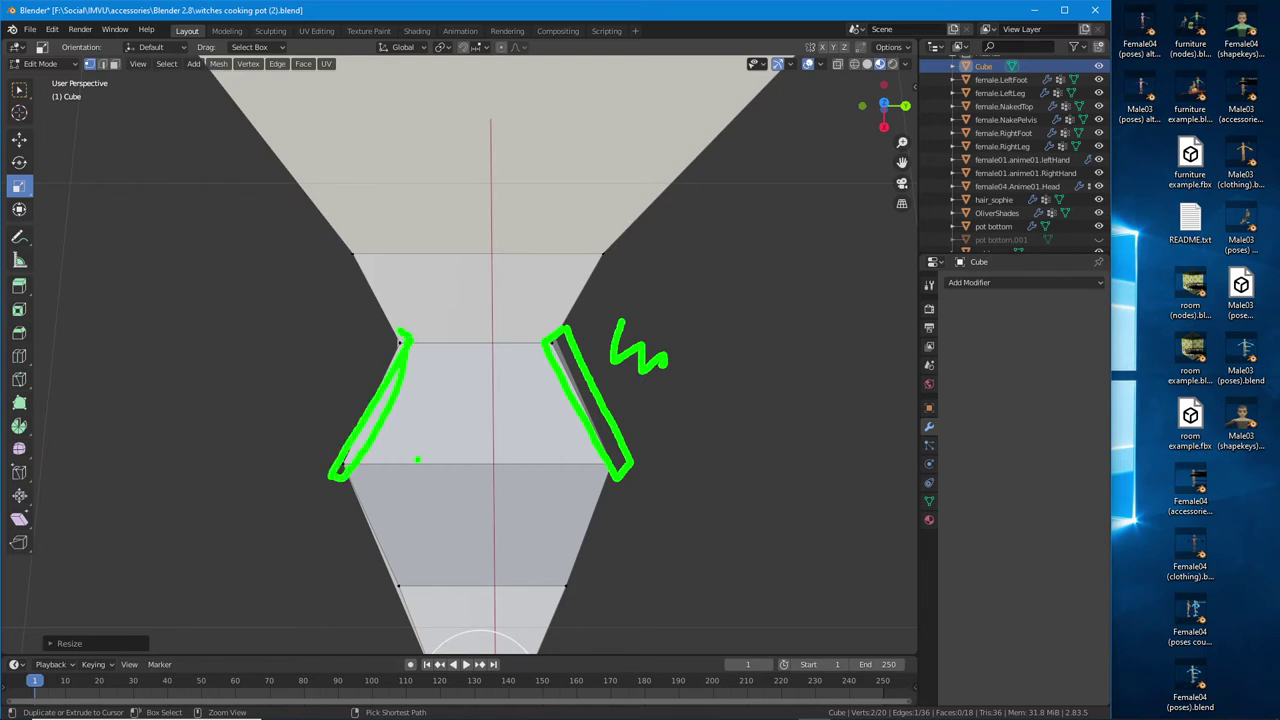
Orbit around the foot mesh, tracing the outlines of its faces and corner vertex
mouse_move(591, 371)
middle_mouse_down()
mouse_move(354, 336)
mouse_move(437, 429)
mouse_move(517, 400)
mouse_move(400, 354)
mouse_move(413, 288)
mouse_move(535, 293)
mouse_move(450, 343)
middle_mouse_up()
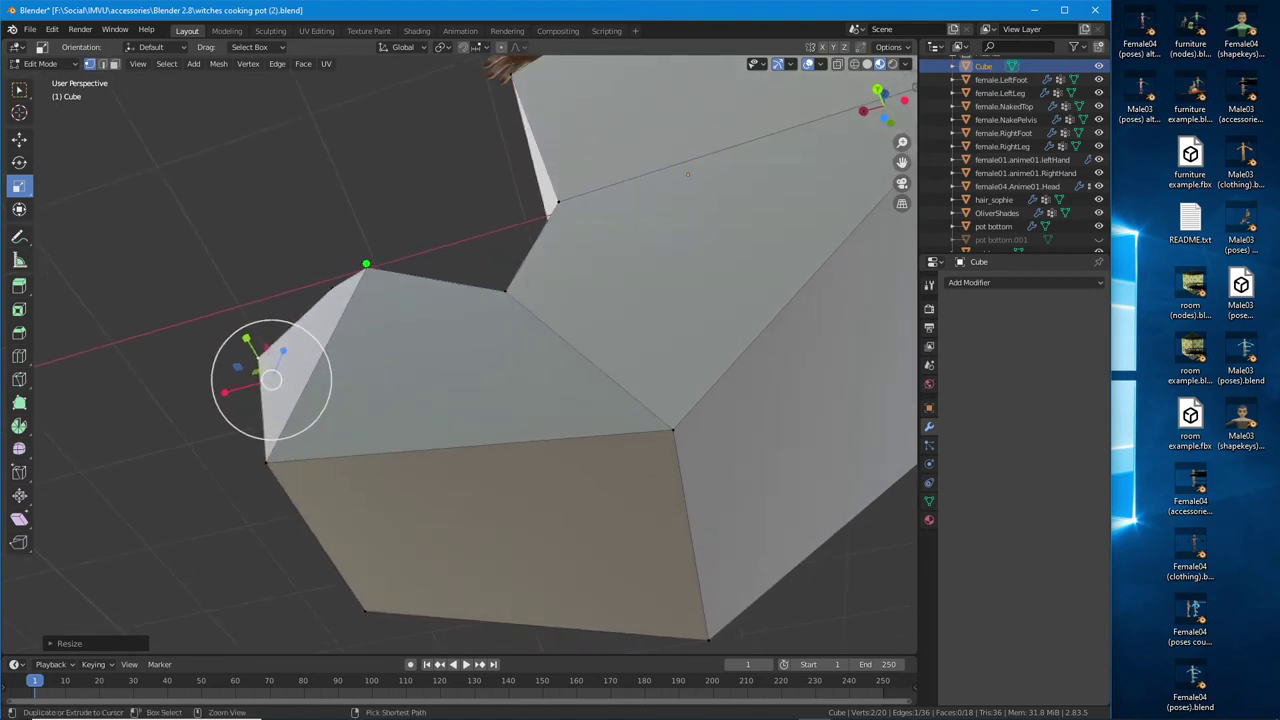
mouse_move(366, 264)
left_mouse_down()
mouse_move(265, 464)
mouse_move(685, 438)
mouse_move(573, 355)
left_mouse_up()
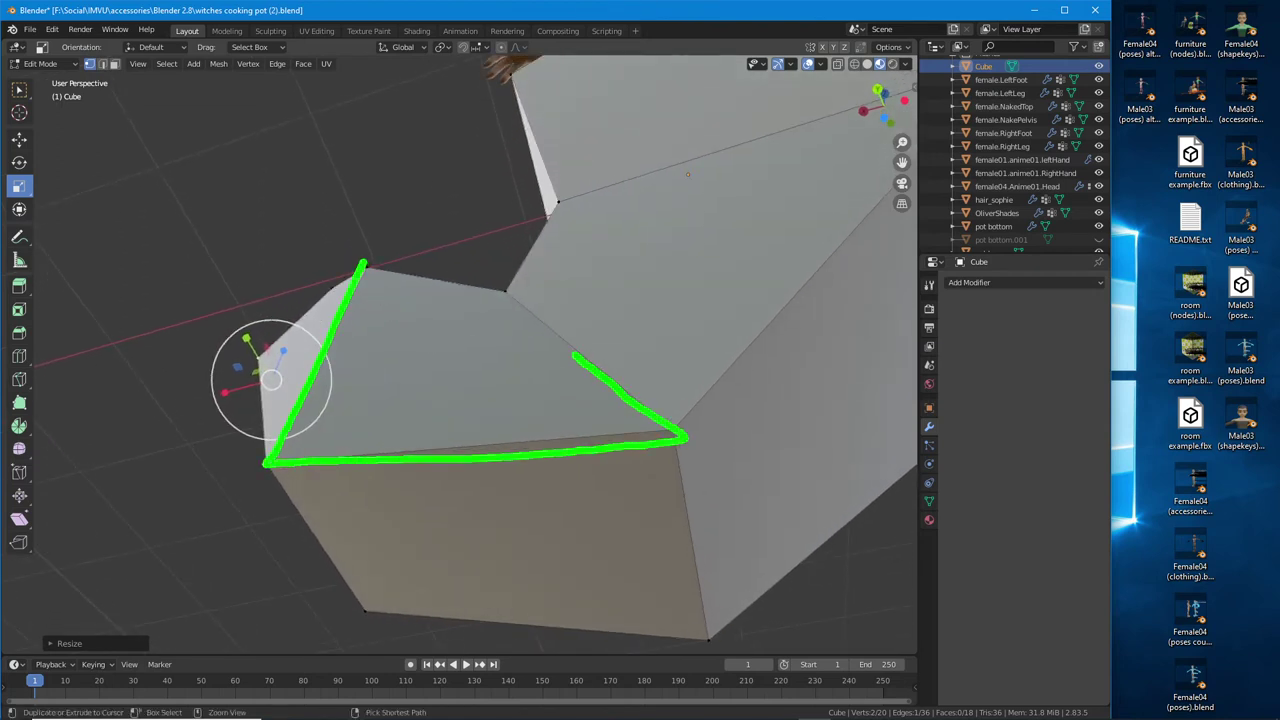
left_click_drag(510, 290, 352, 265)
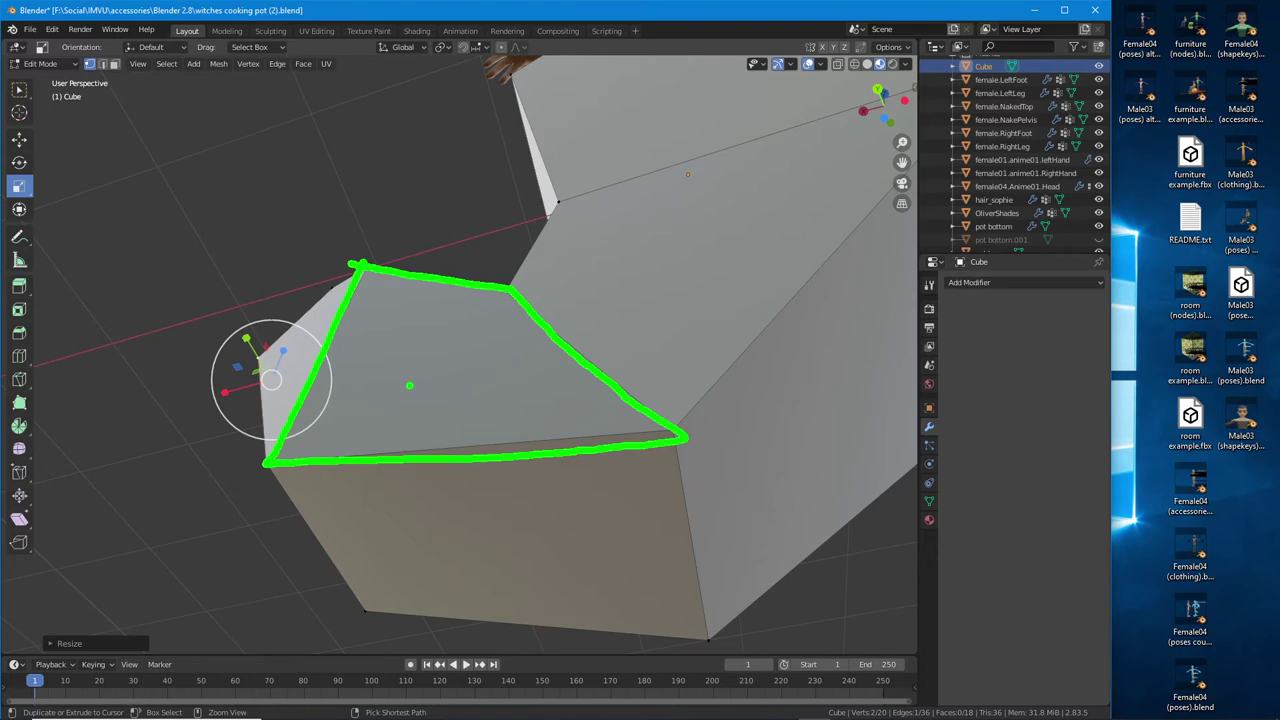
mouse_move(409, 385)
middle_mouse_down()
mouse_move(622, 358)
mouse_move(352, 336)
mouse_move(364, 298)
mouse_move(349, 357)
mouse_move(366, 357)
middle_mouse_up()
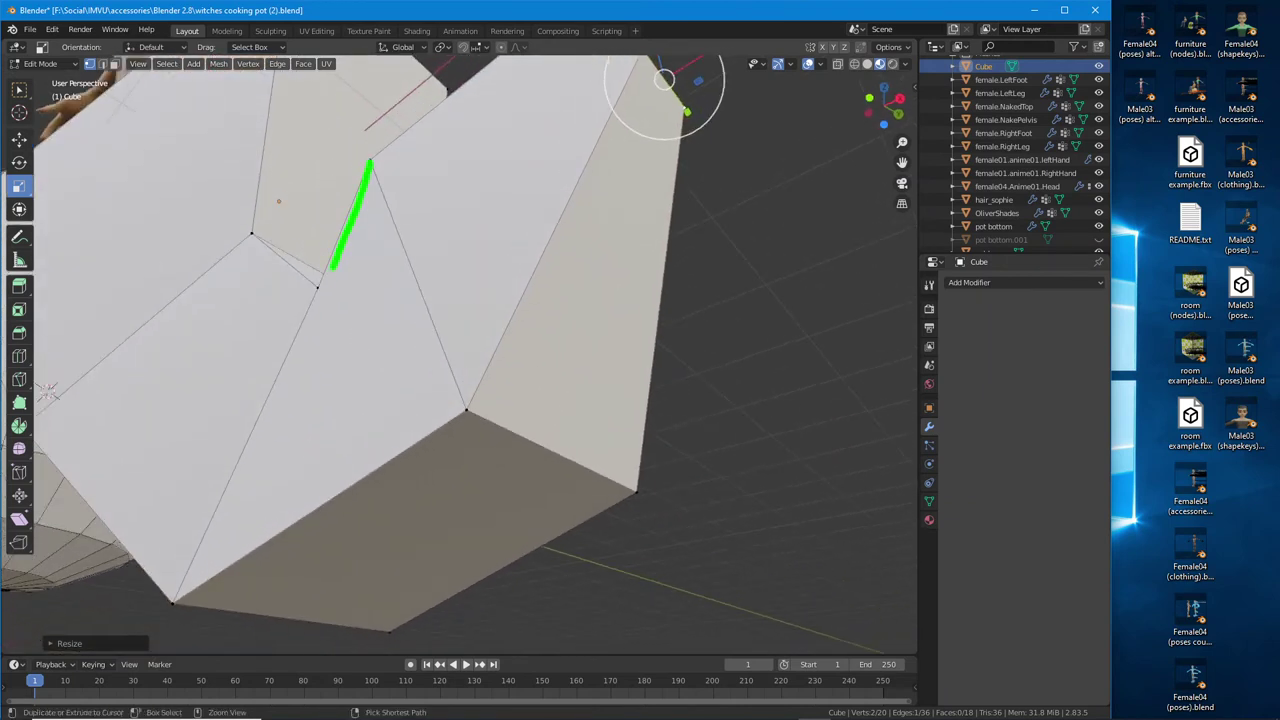
mouse_move(307, 313)
left_mouse_down()
mouse_move(155, 612)
mouse_move(481, 401)
mouse_move(422, 301)
mouse_move(371, 170)
left_mouse_up()
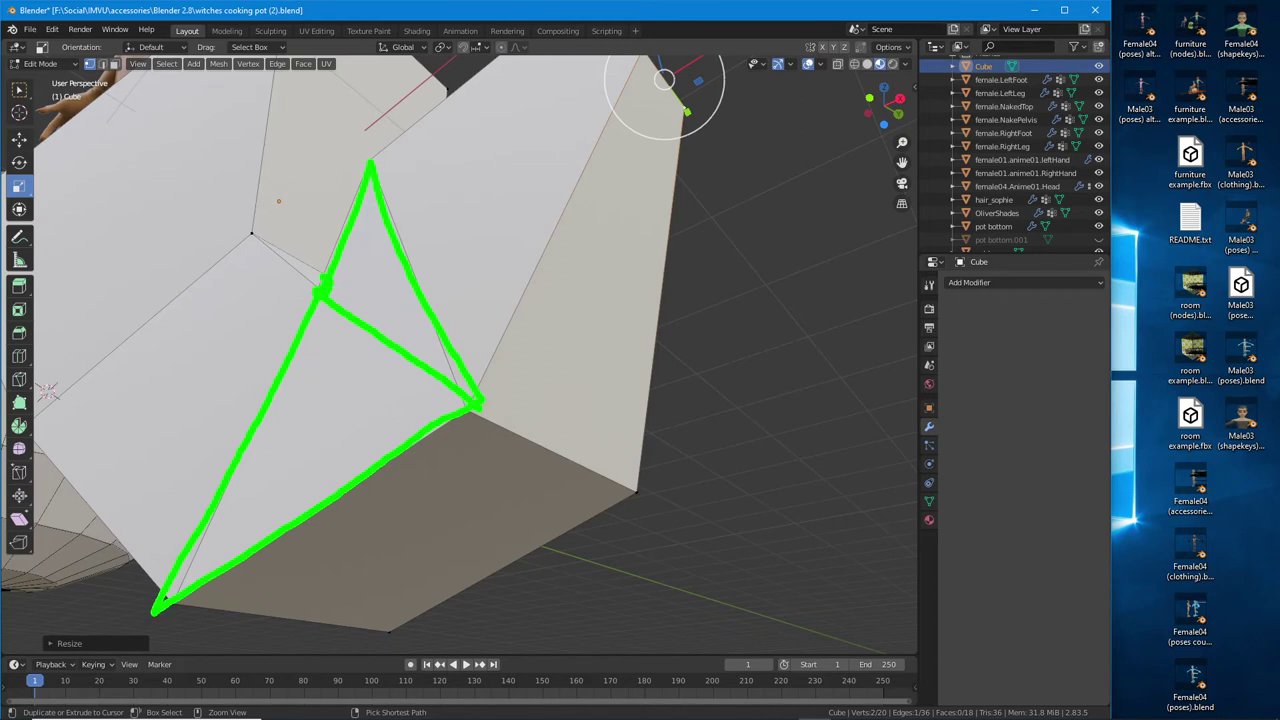
left_click_drag(478, 393, 474, 416)
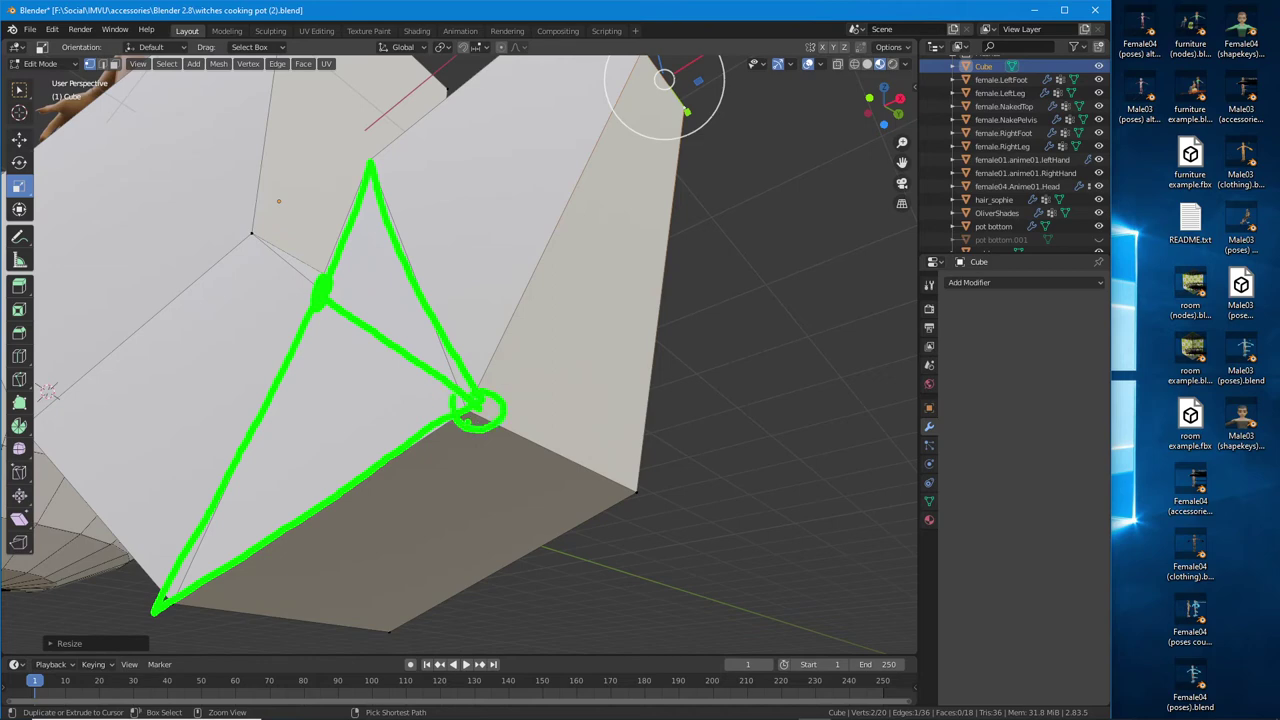
middle_click_drag(474, 416, 341, 312)
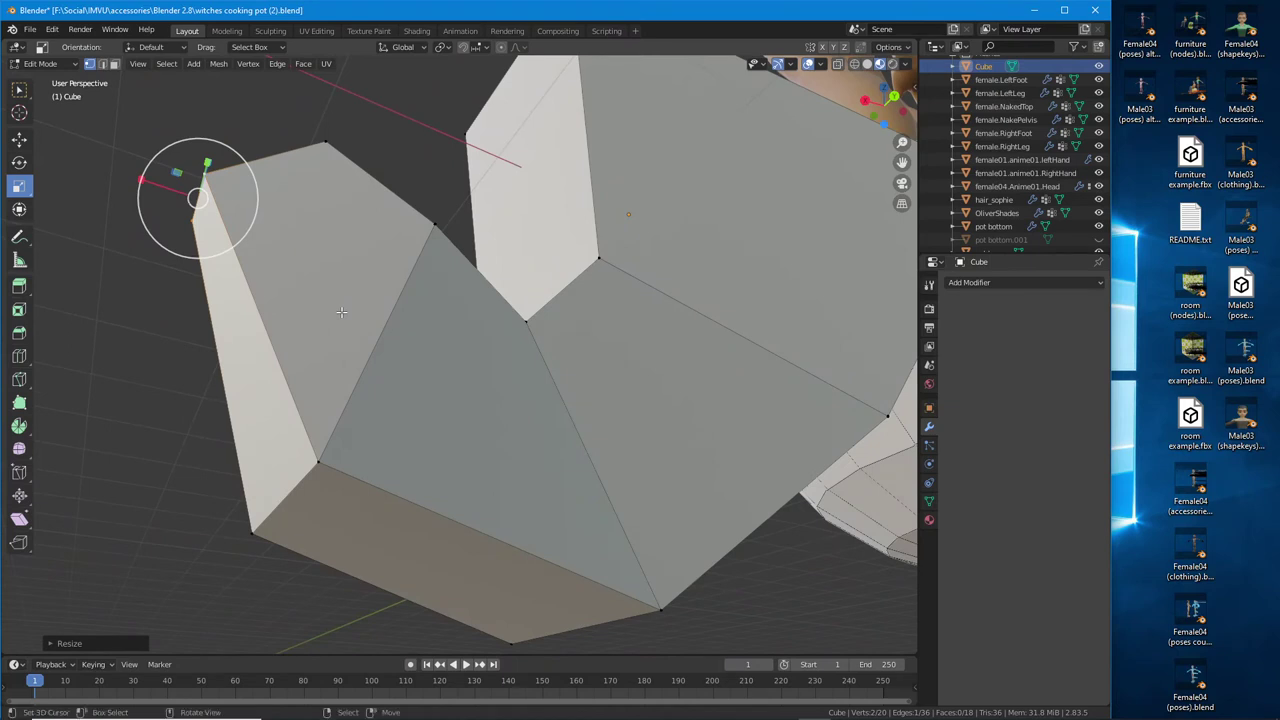
Annotate a foot face with the diagonal that would split it, then clear the annotations
key("ctrl+2")
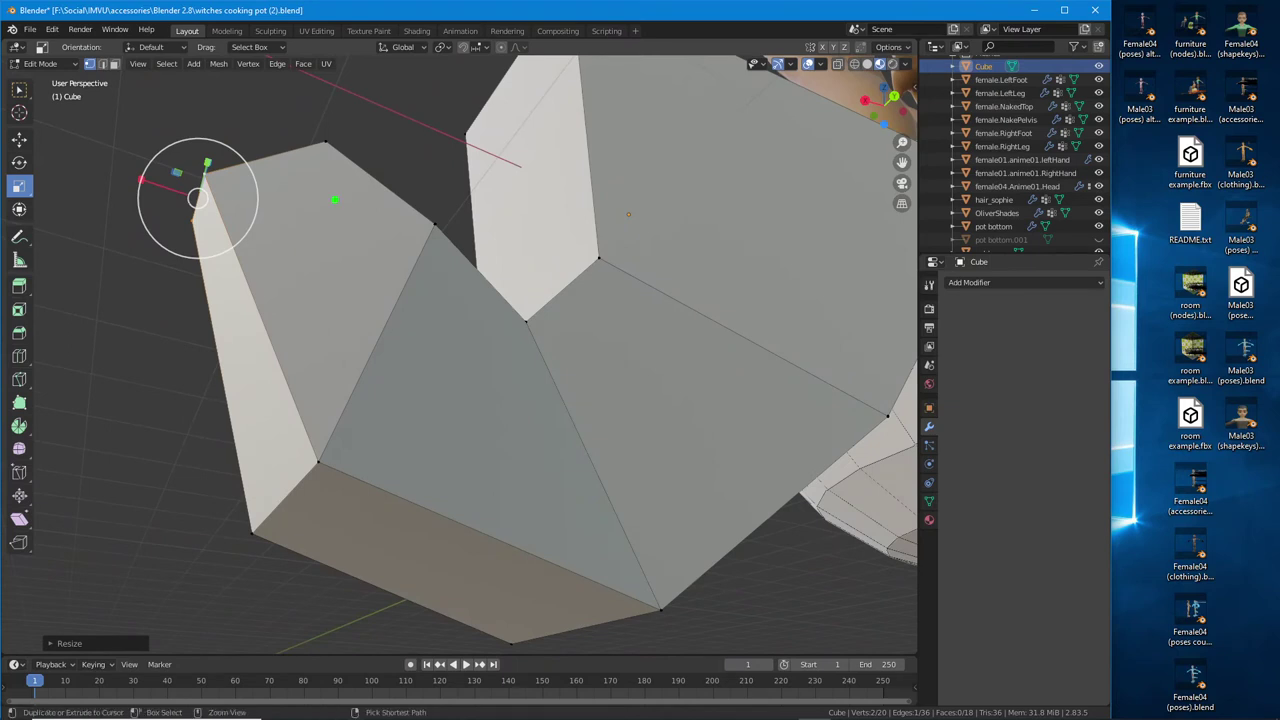
left_click_drag(439, 230, 347, 367)
mouse_move(330, 468)
left_mouse_down()
mouse_move(634, 594)
mouse_move(632, 508)
mouse_move(541, 333)
left_mouse_up()
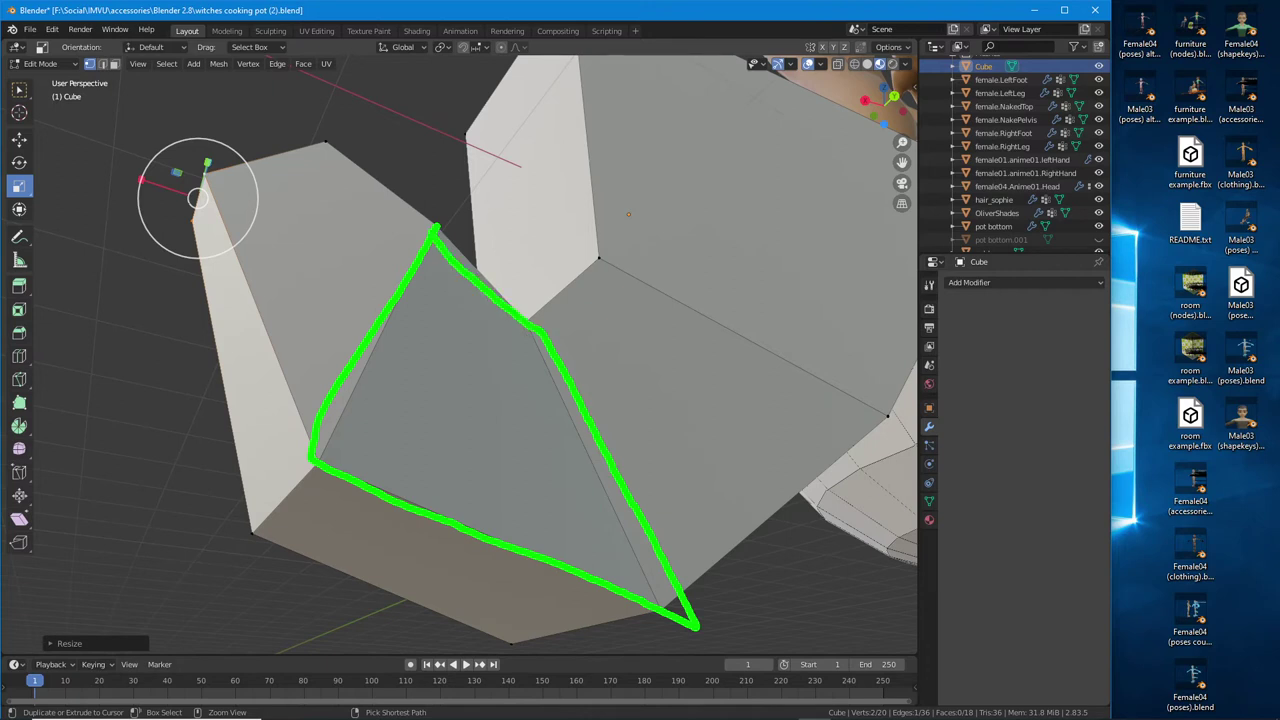
left_click_drag(437, 232, 657, 590)
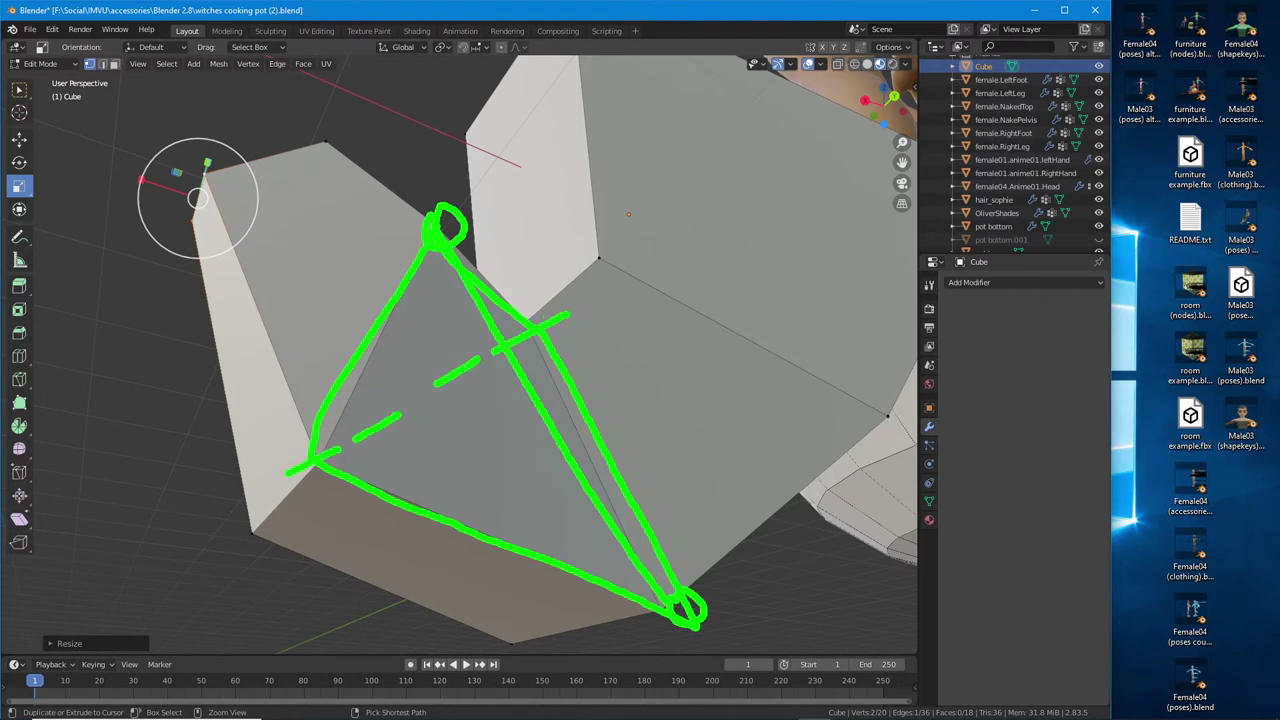
key("Escape")
mouse_move(450, 400)
middle_mouse_down()
mouse_move(606, 313)
mouse_move(640, 320)
mouse_move(731, 283)
mouse_move(563, 267)
mouse_move(630, 320)
mouse_move(477, 360)
middle_mouse_up()
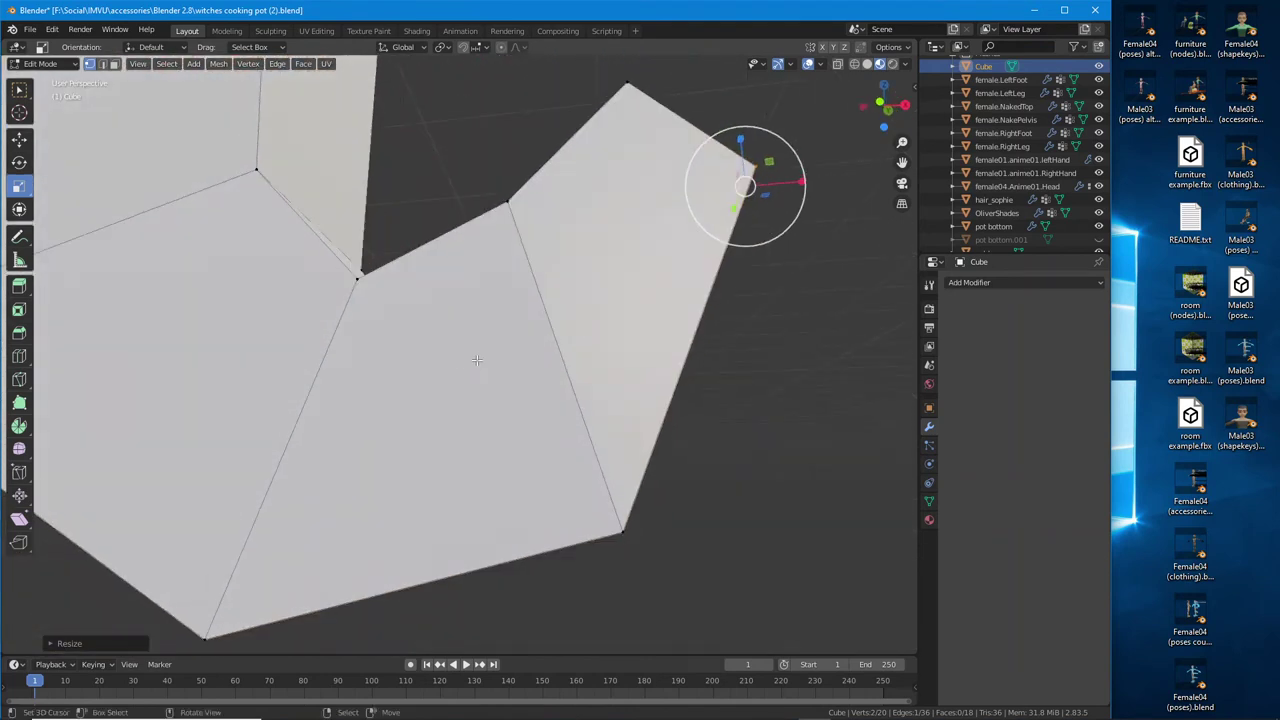
In face select mode, triangulate the lower quad face of the foot
left_click(114, 64)
left_click(440, 386)
middle_click_drag(440, 386, 455, 446)
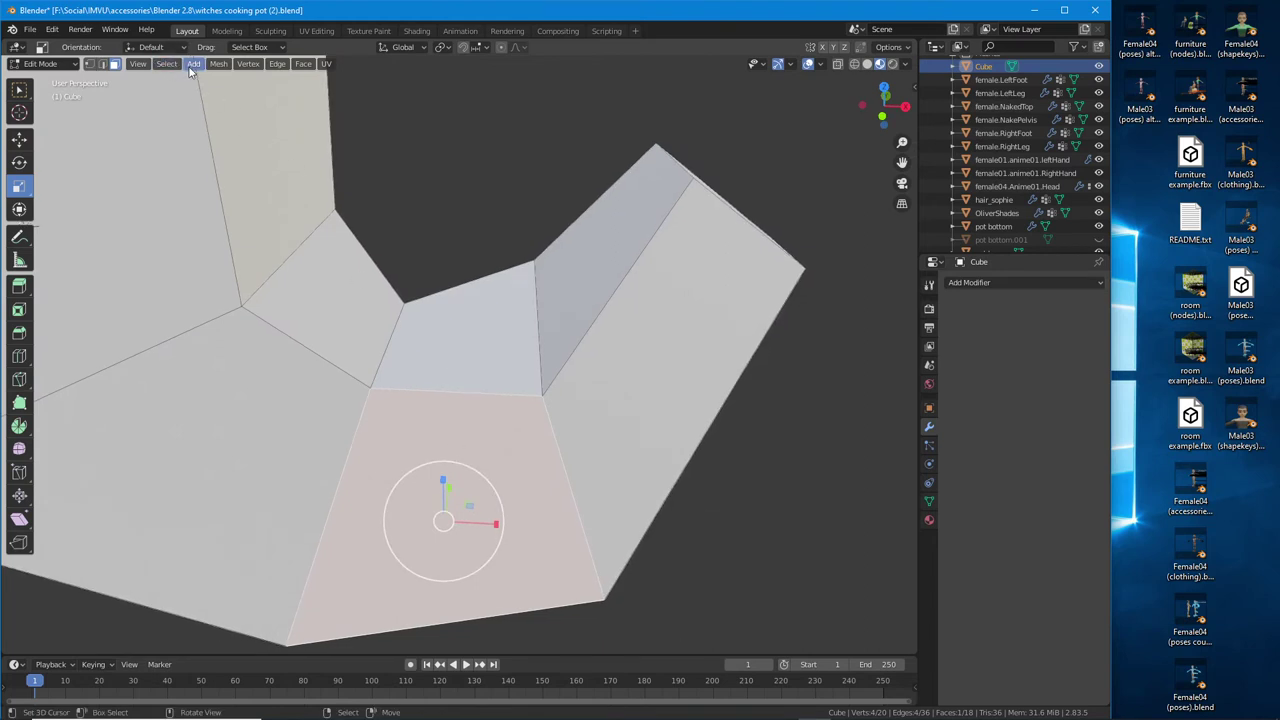
left_click(303, 64)
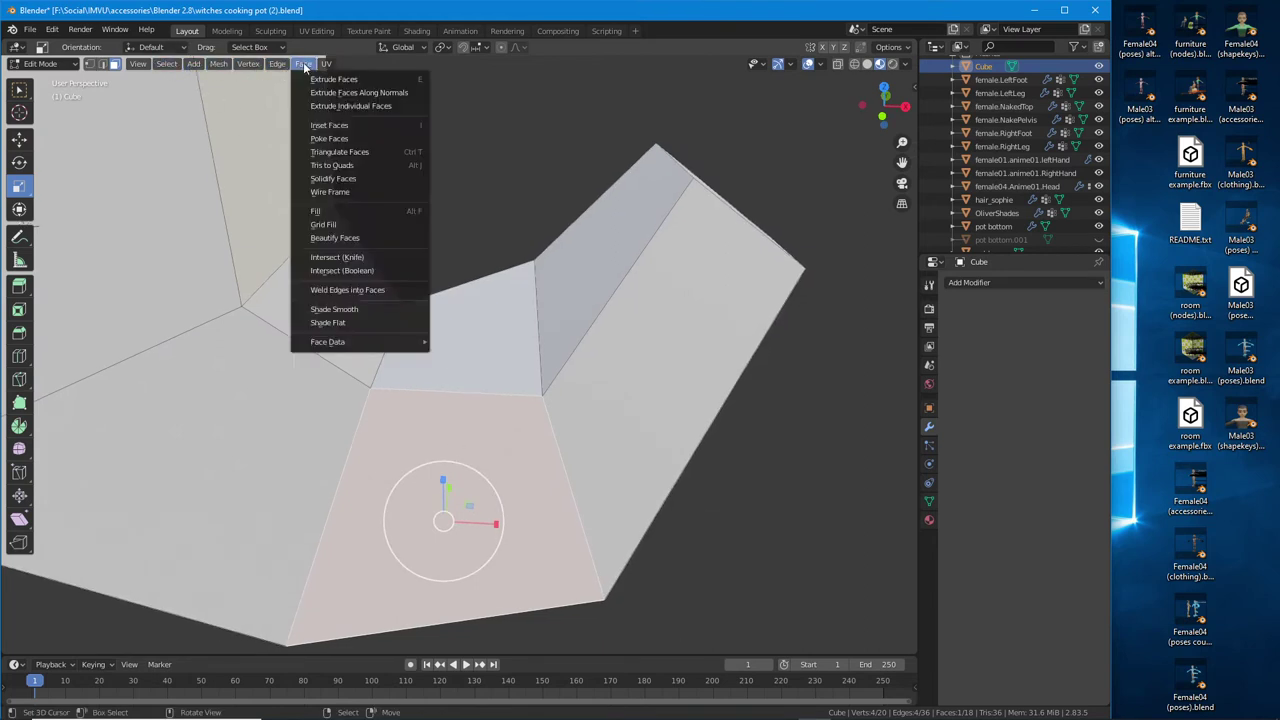
left_click(330, 153)
middle_click_drag(510, 413, 483, 403)
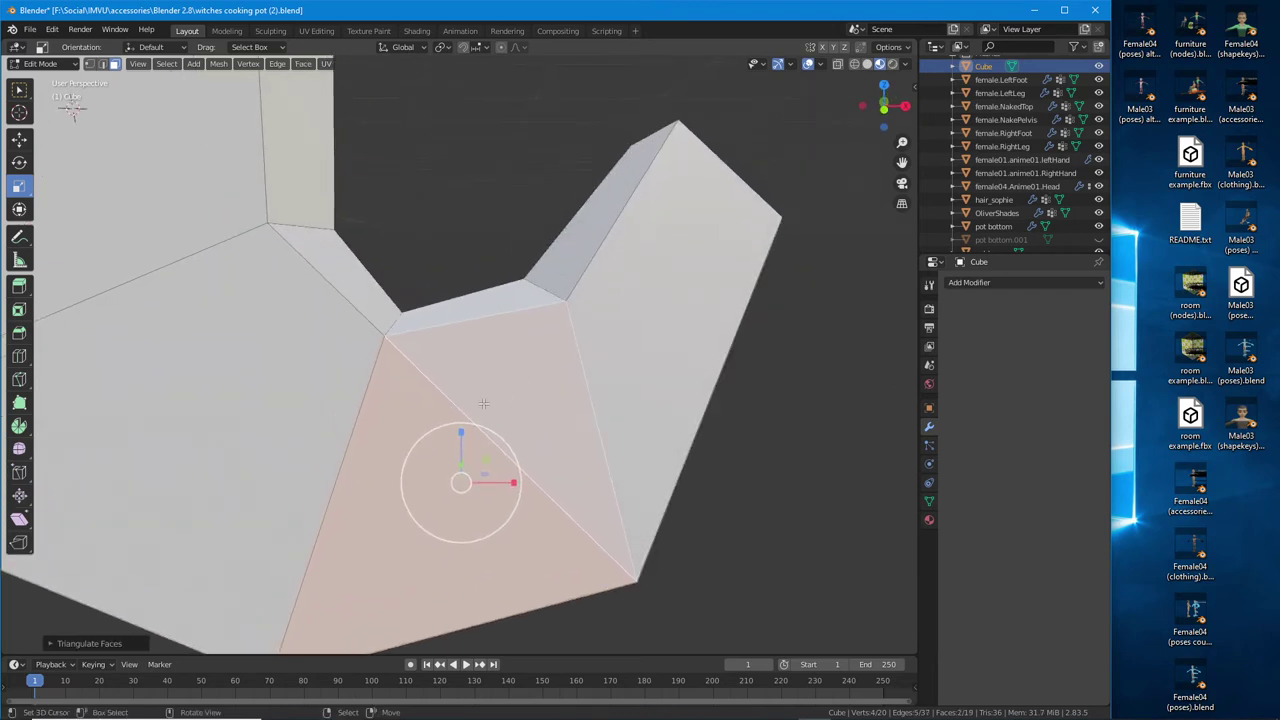
scroll(517, 453, "down", 2)
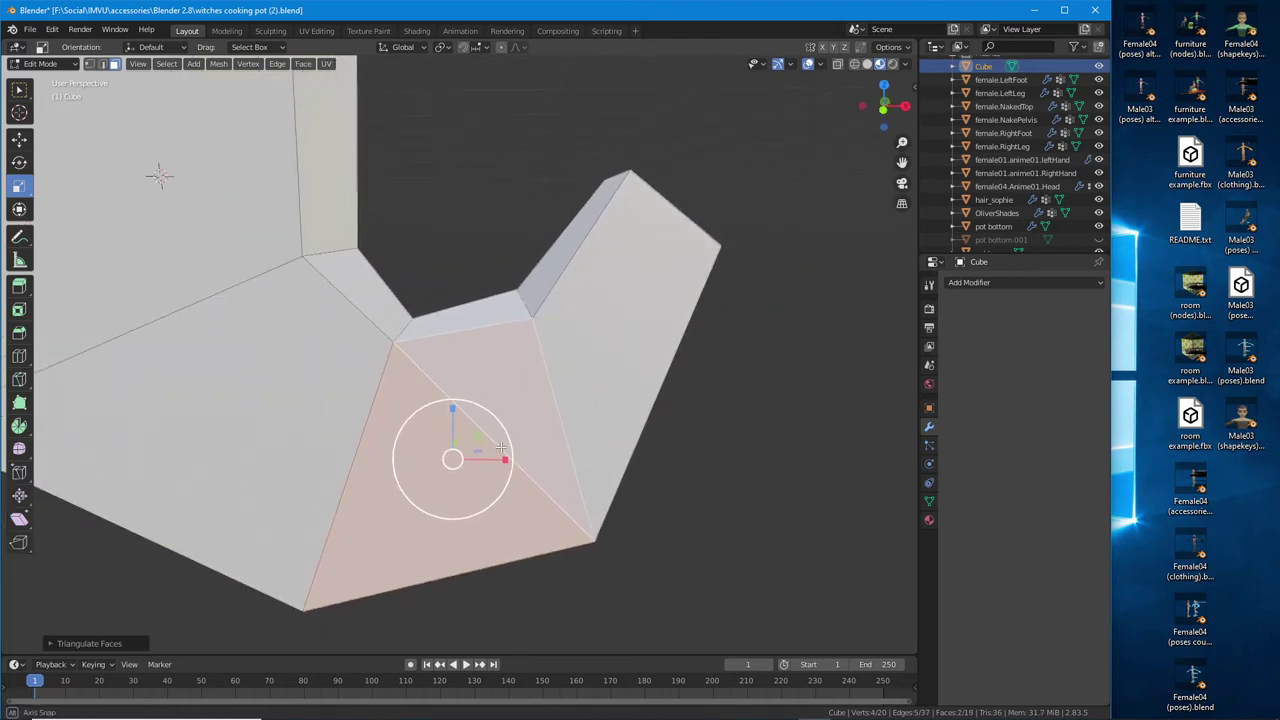
middle_click_drag(477, 469, 461, 405)
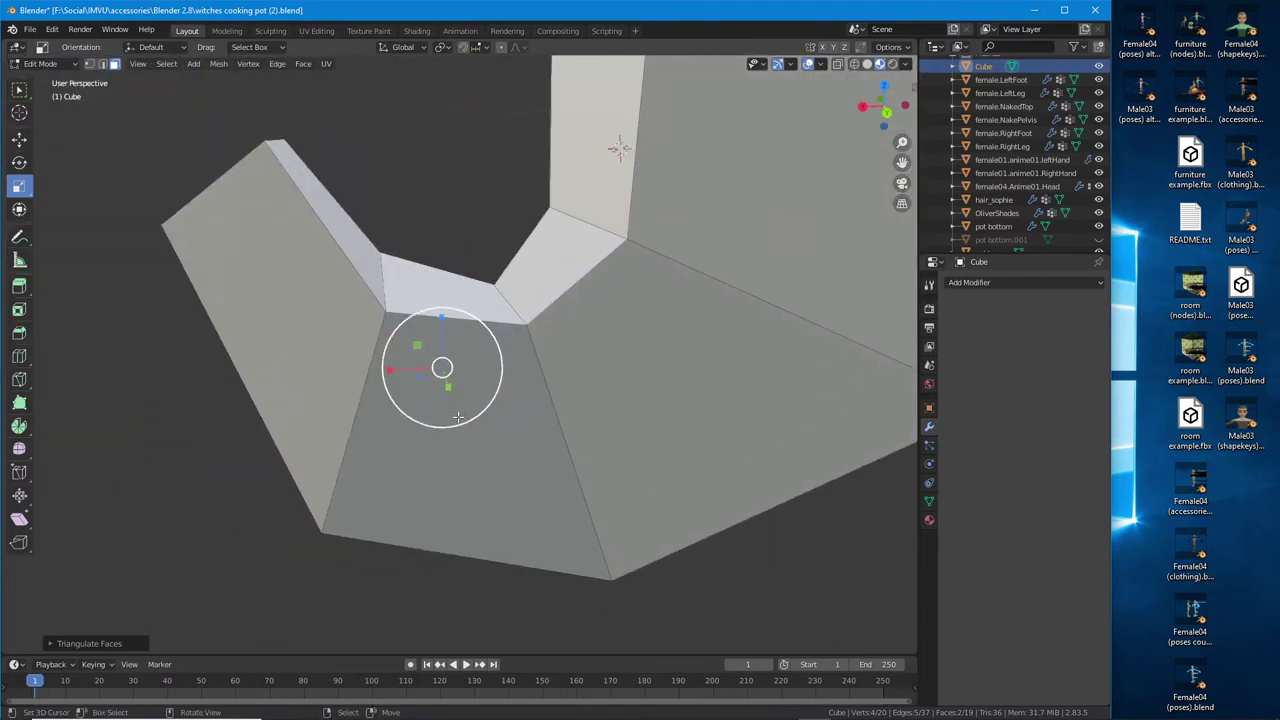
Triangulate the neighbouring quad face too, then switch to edge select
left_click(447, 343)
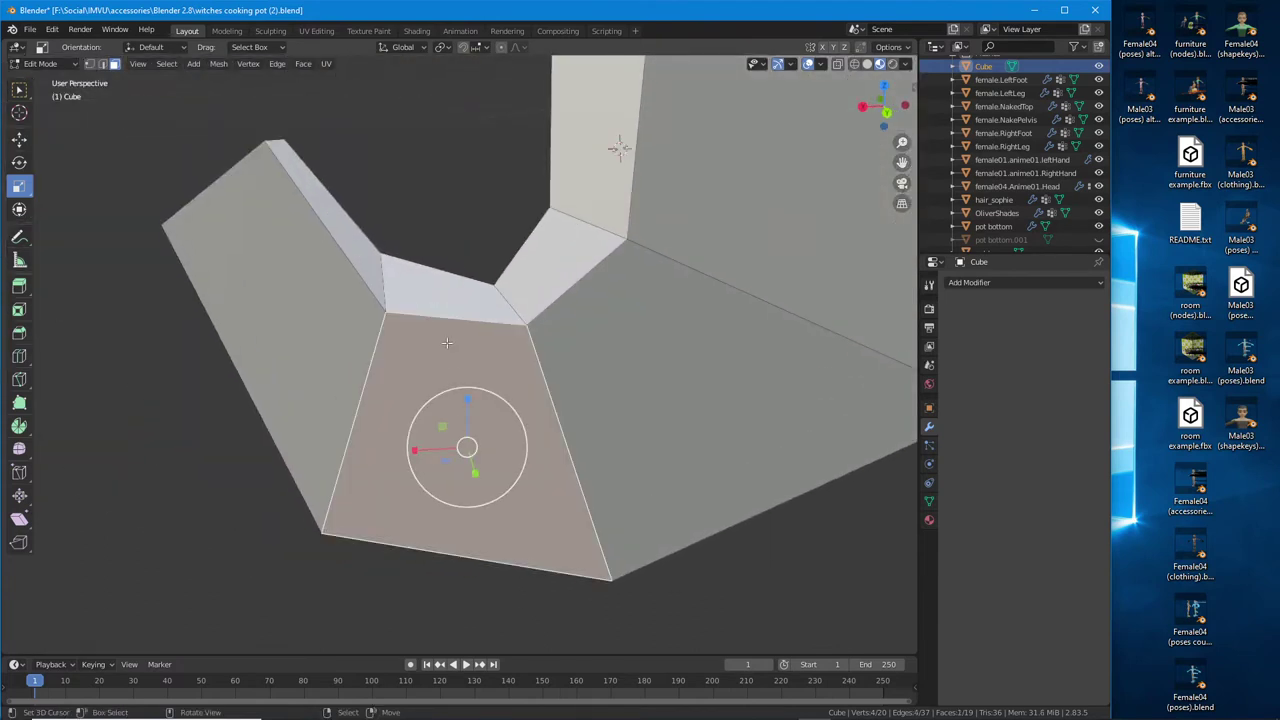
left_click(301, 66)
left_click(318, 152)
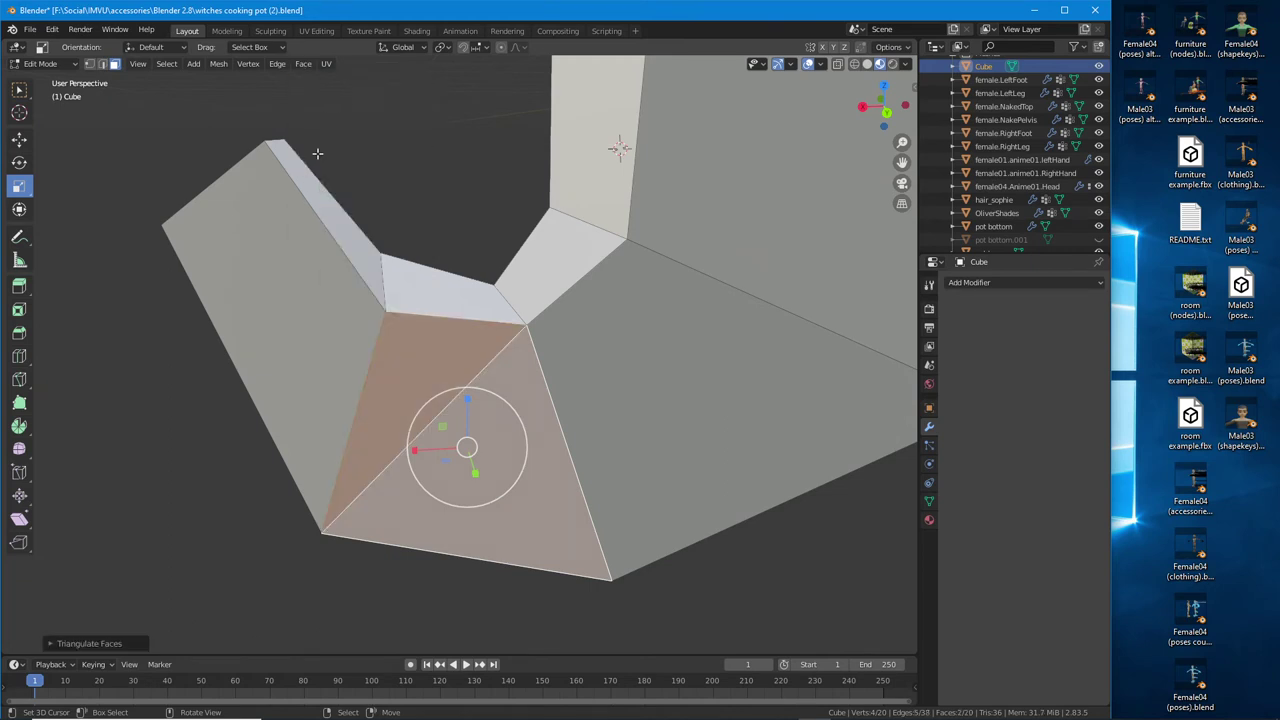
mouse_move(433, 354)
middle_mouse_down()
mouse_move(453, 400)
mouse_move(413, 368)
middle_mouse_up()
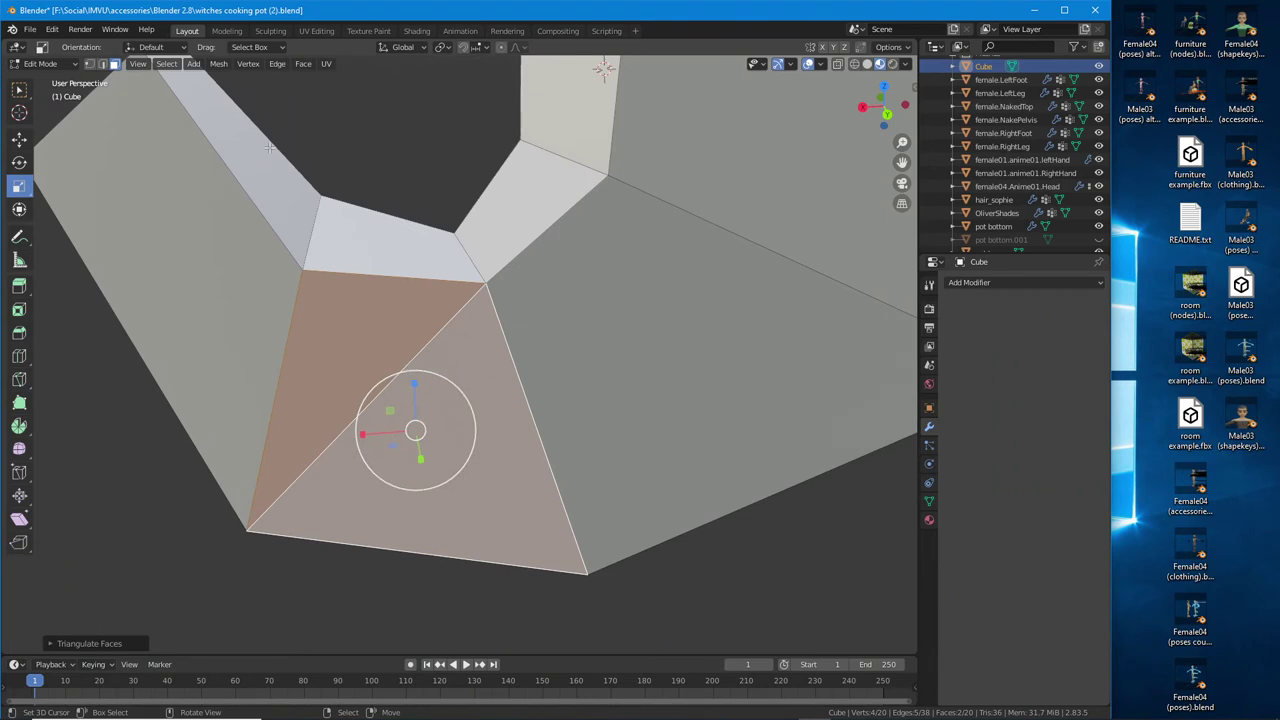
left_click(102, 63, "ctrl")
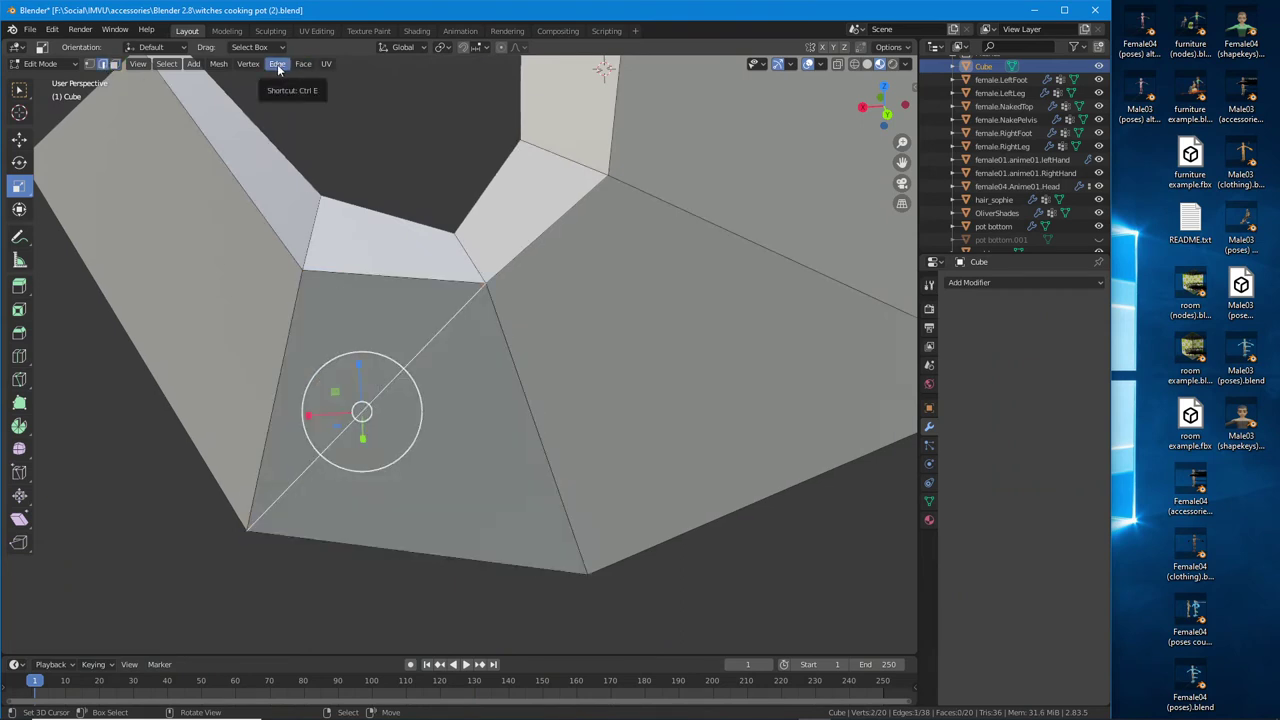
Rotate the triangulating diagonal edge clockwise twice
left_click(277, 64)
left_click(300, 184)
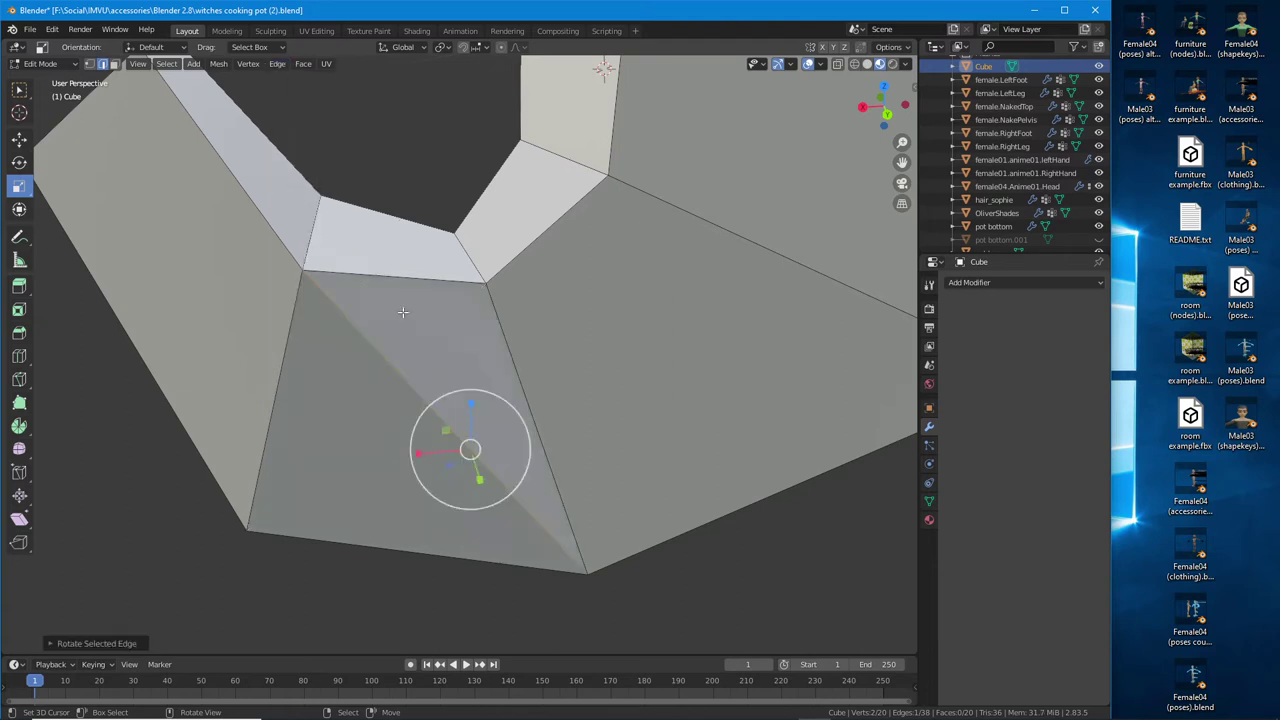
middle_click_drag(404, 312, 421, 357)
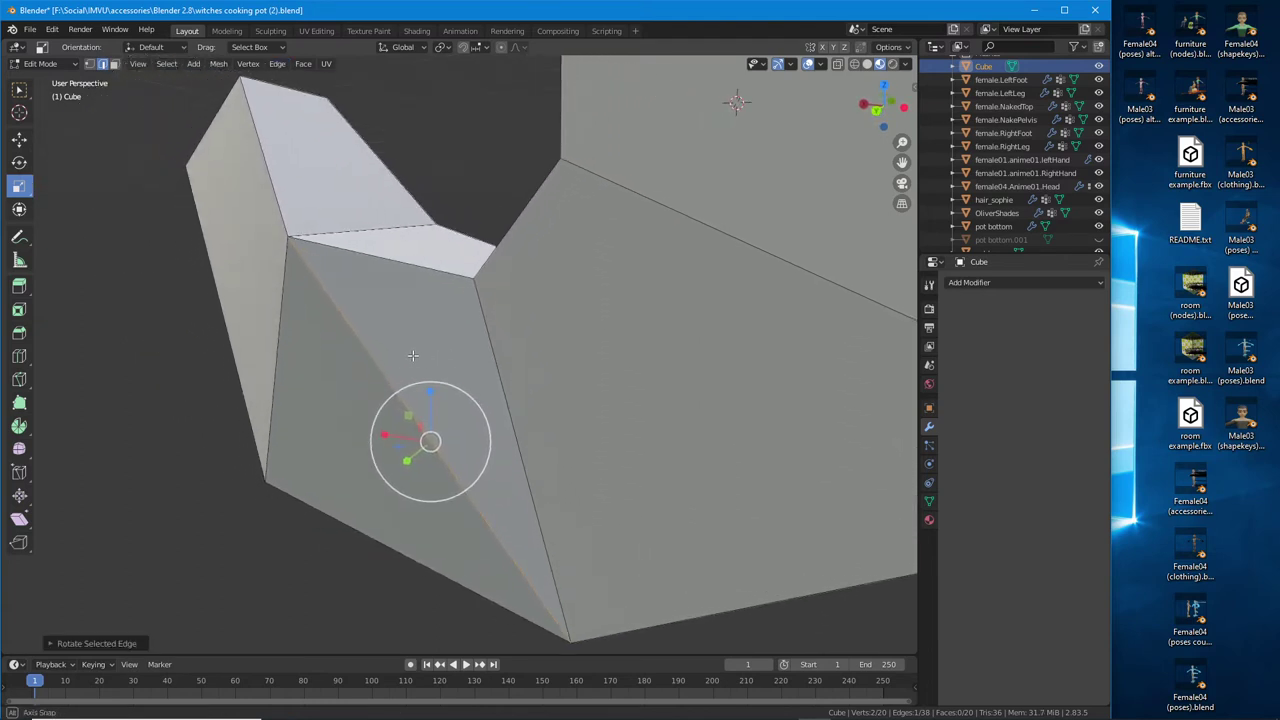
middle_click_drag(412, 355, 458, 372)
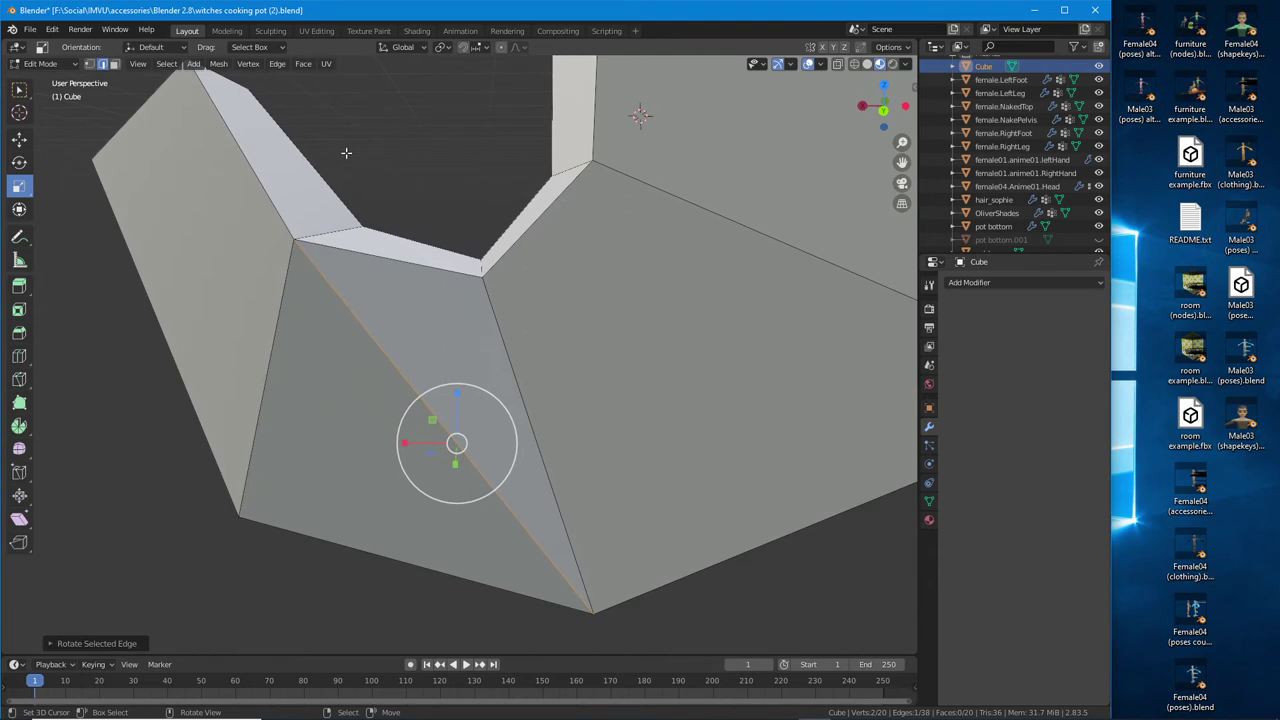
left_click(277, 63)
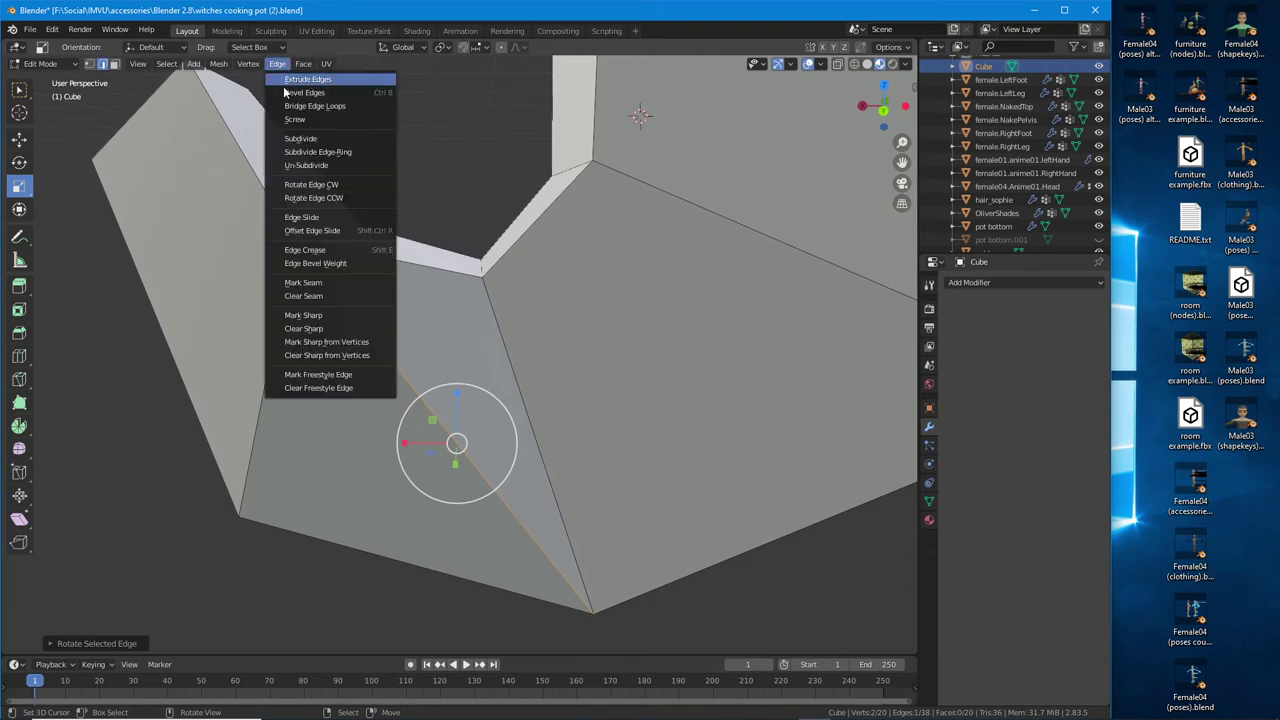
left_click(297, 183)
middle_click_drag(352, 355, 380, 380)
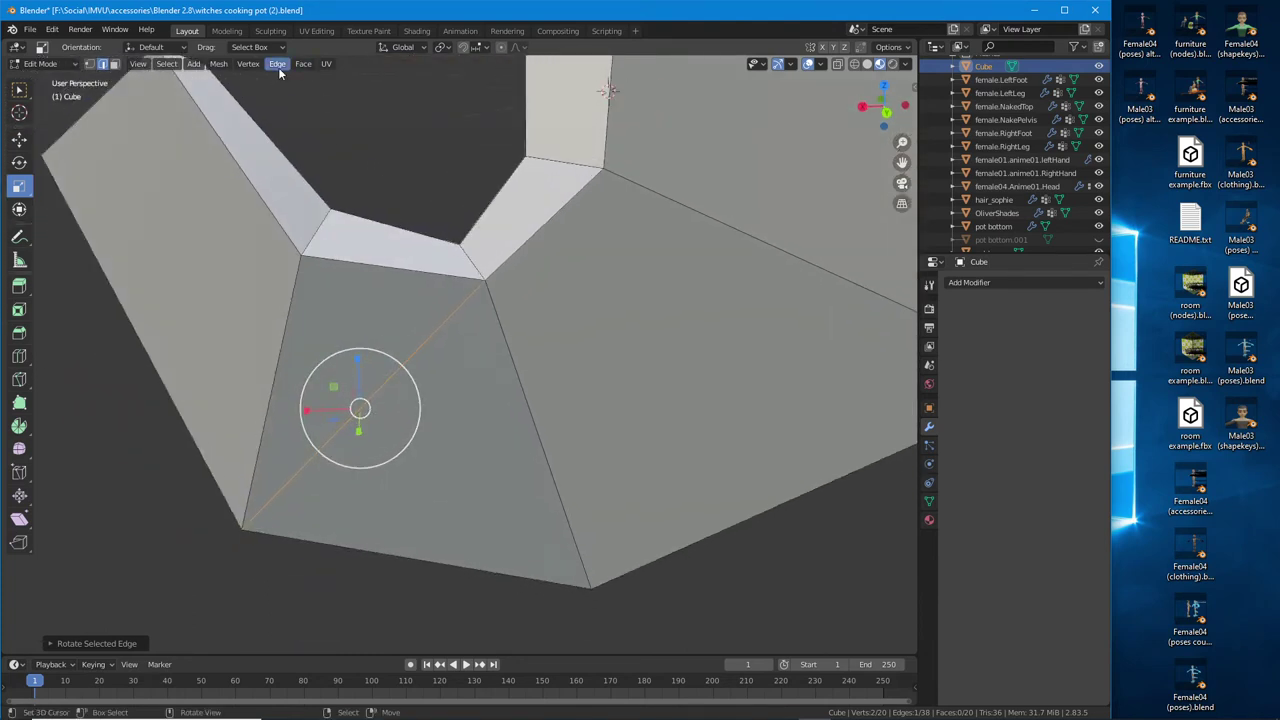
Rotate the diagonal clockwise once more, then counter-clockwise
left_click(278, 67)
left_click(298, 187)
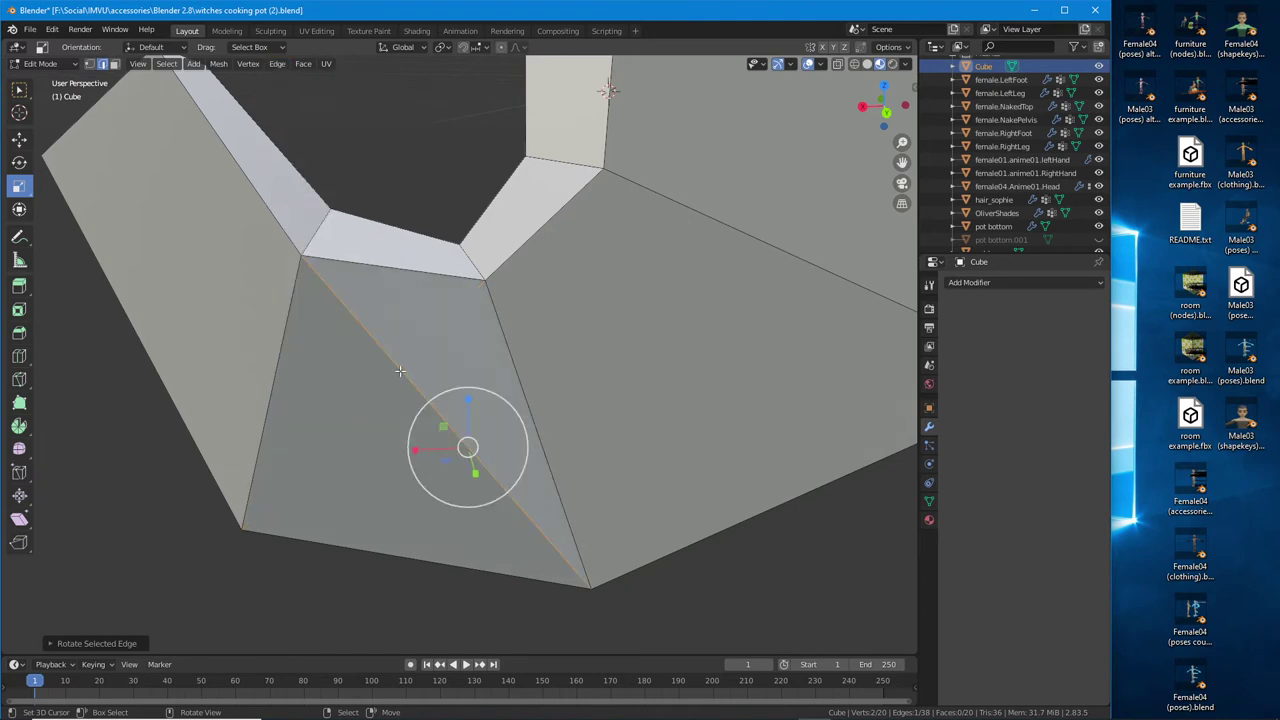
left_click(277, 64)
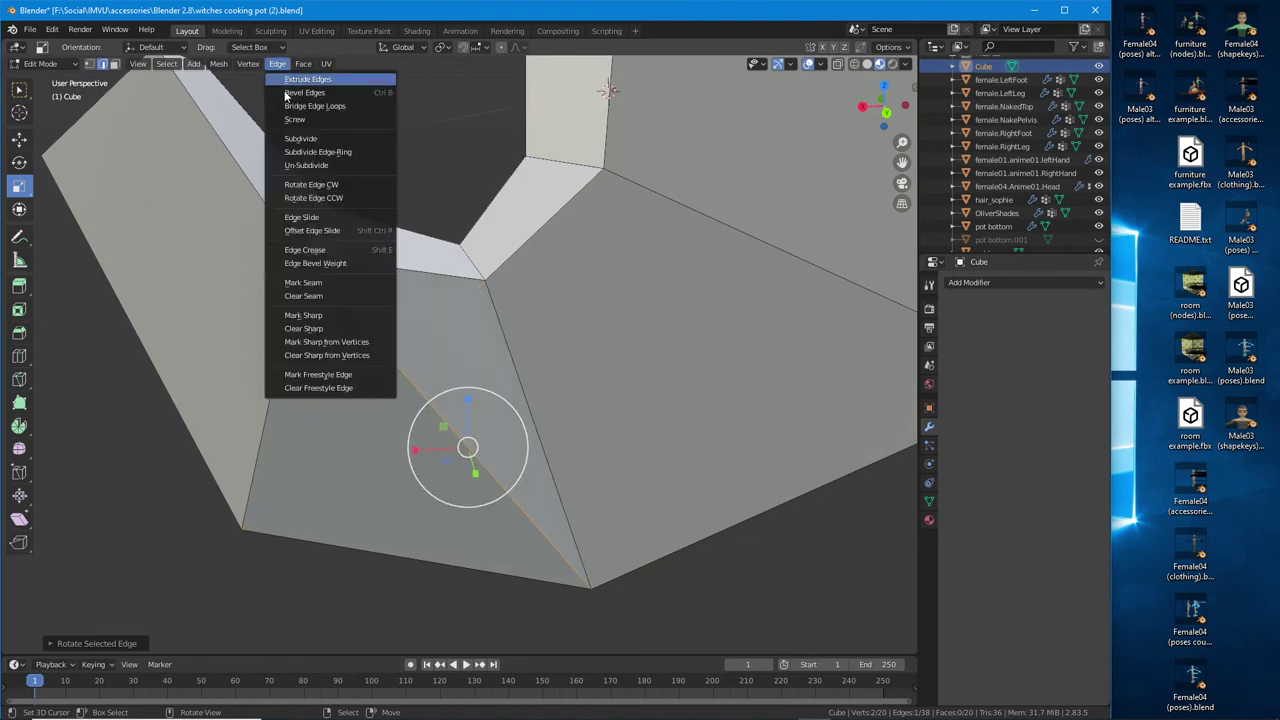
left_click(301, 203)
middle_click_drag(321, 220, 436, 110)
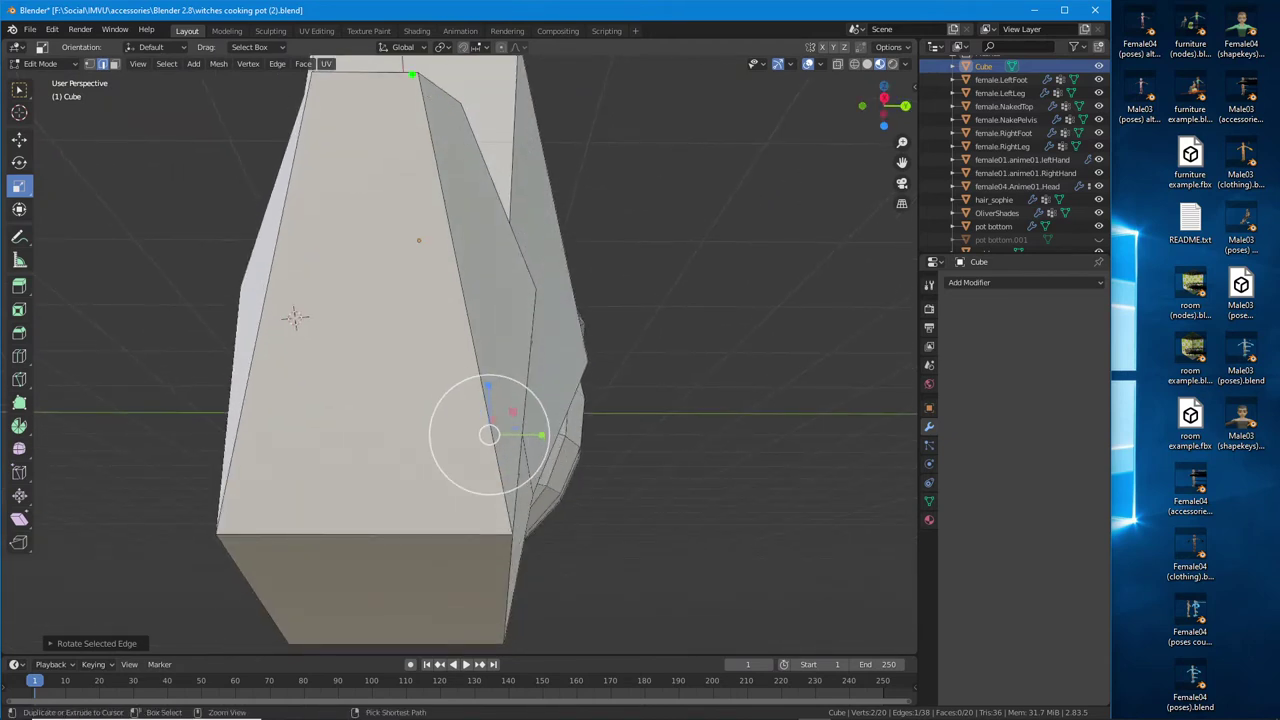
Check the foot's sides, then view pot and foot in Front Orthographic, zoomed slightly
left_click(497, 400, "ctrl")
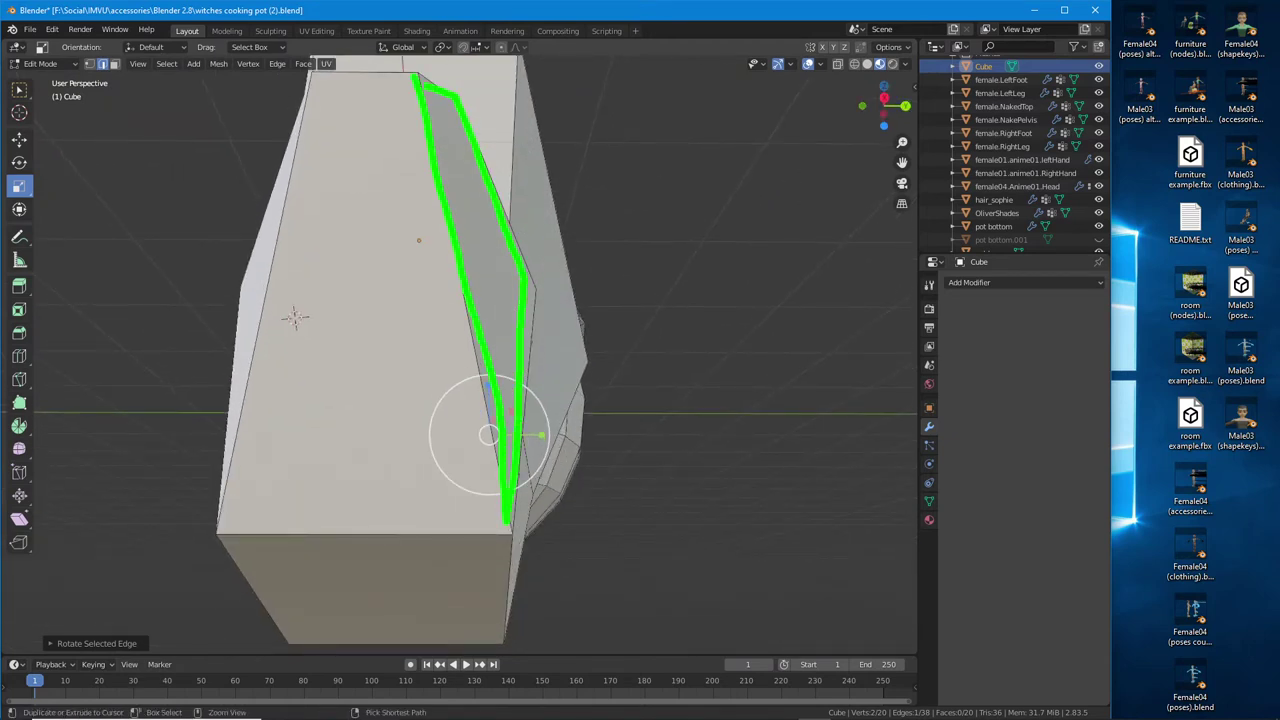
mouse_move(312, 88)
left_mouse_down()
mouse_move(259, 404)
mouse_move(211, 527)
mouse_move(226, 302)
mouse_move(310, 68)
left_mouse_up()
mouse_move(310, 68)
middle_mouse_down()
mouse_move(386, 304)
mouse_move(523, 240)
mouse_move(320, 320)
mouse_move(500, 345)
mouse_move(541, 338)
mouse_move(485, 343)
mouse_move(455, 322)
mouse_move(486, 326)
middle_mouse_up()
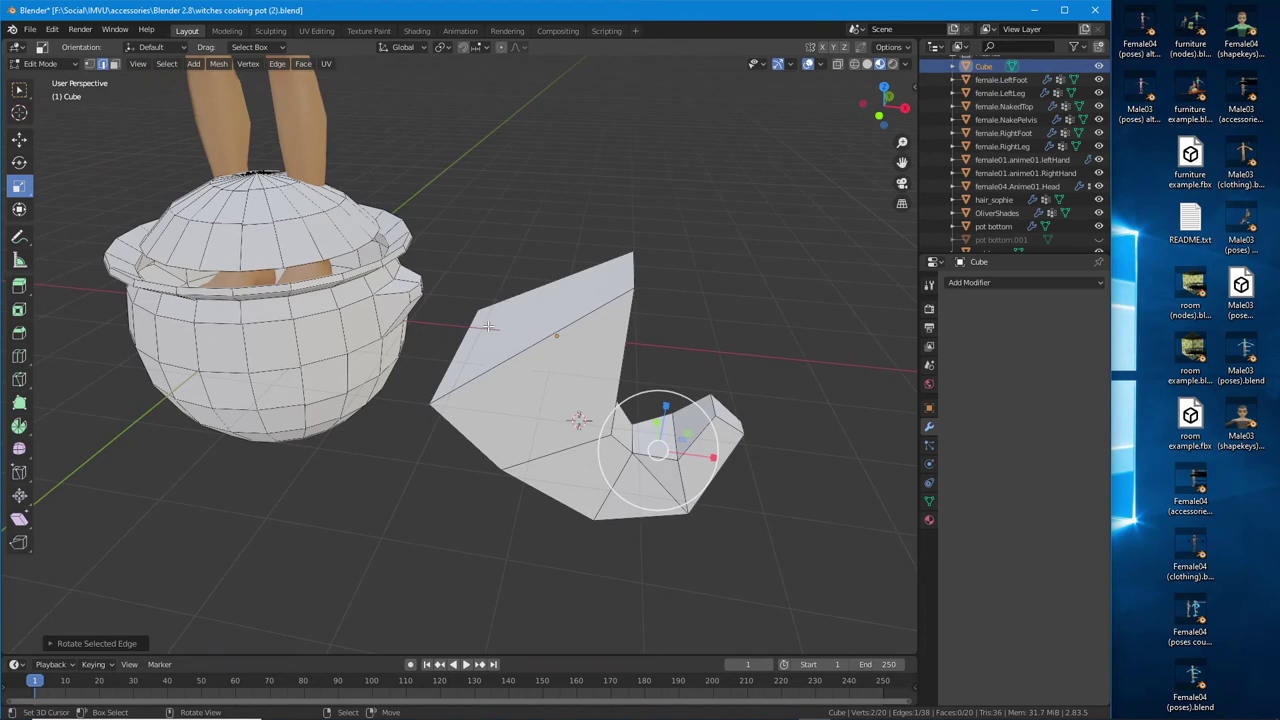
left_click(138, 63)
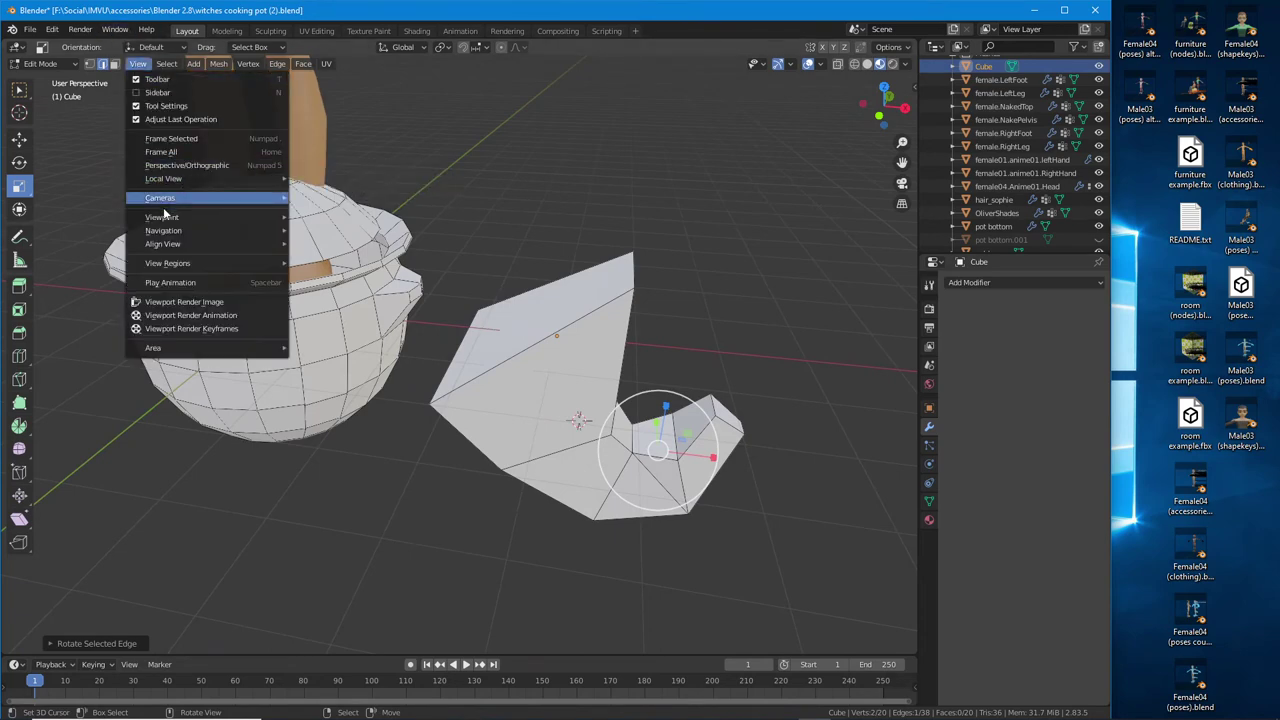
mouse_move(163, 217)
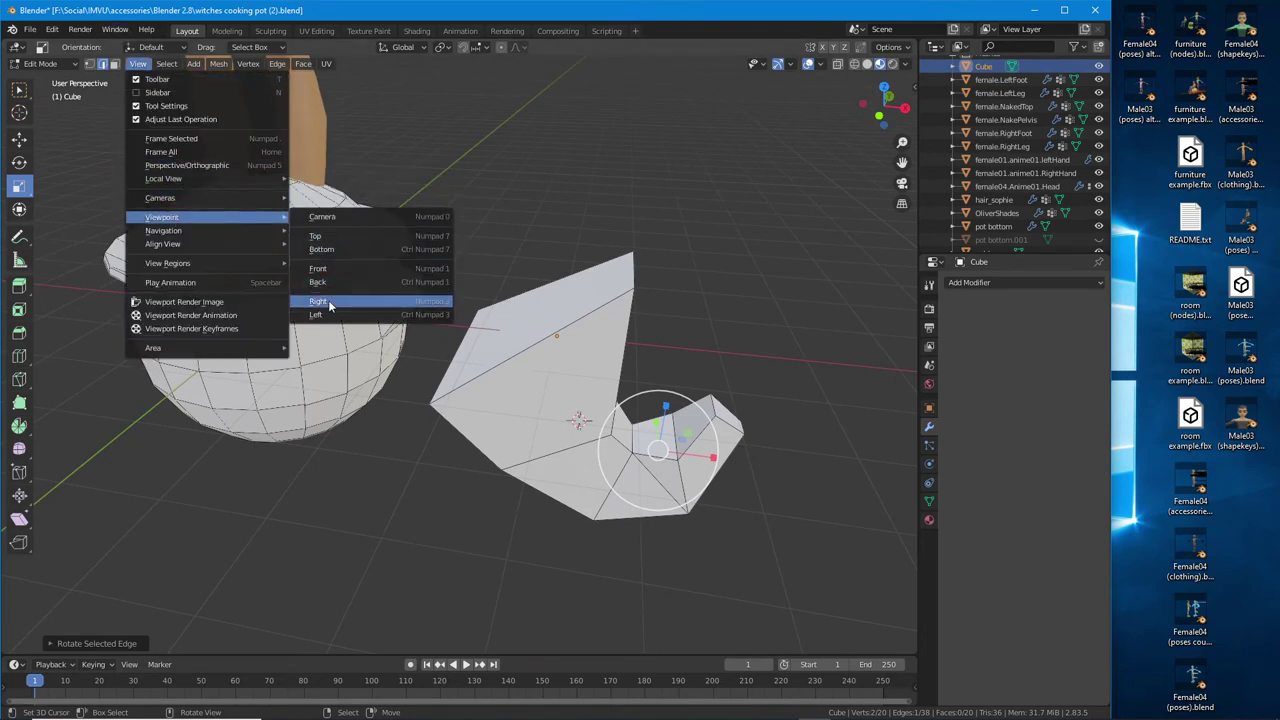
left_click(319, 268)
scroll(578, 370, "up", 1)
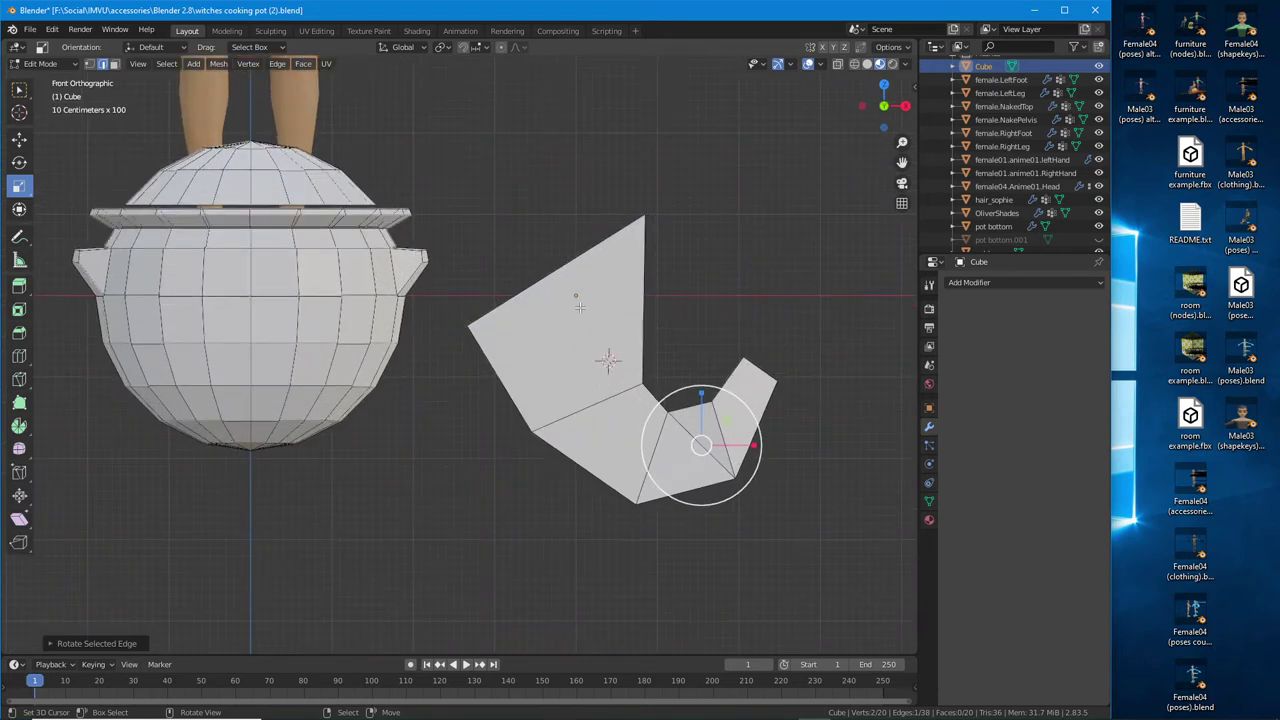
In Object Mode, scale the foot Cube down to about 0.38
key("Tab")
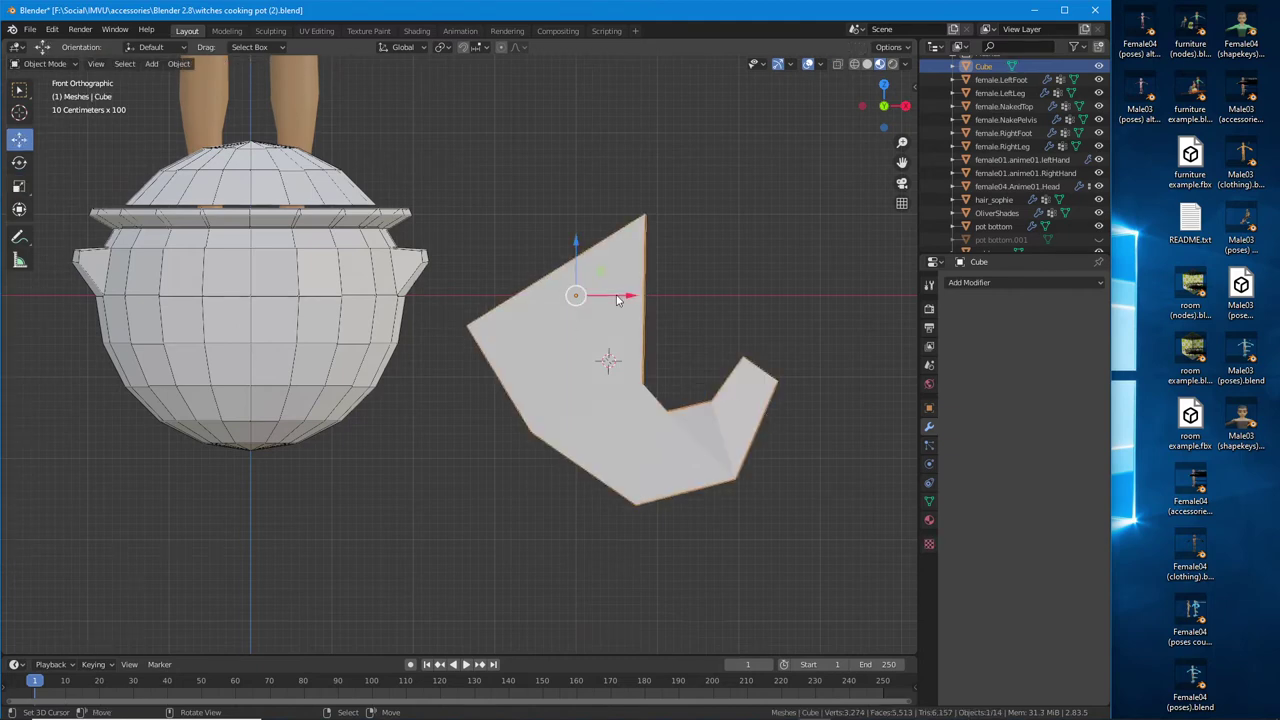
middle_click_drag(577, 343, 550, 347, "shift")
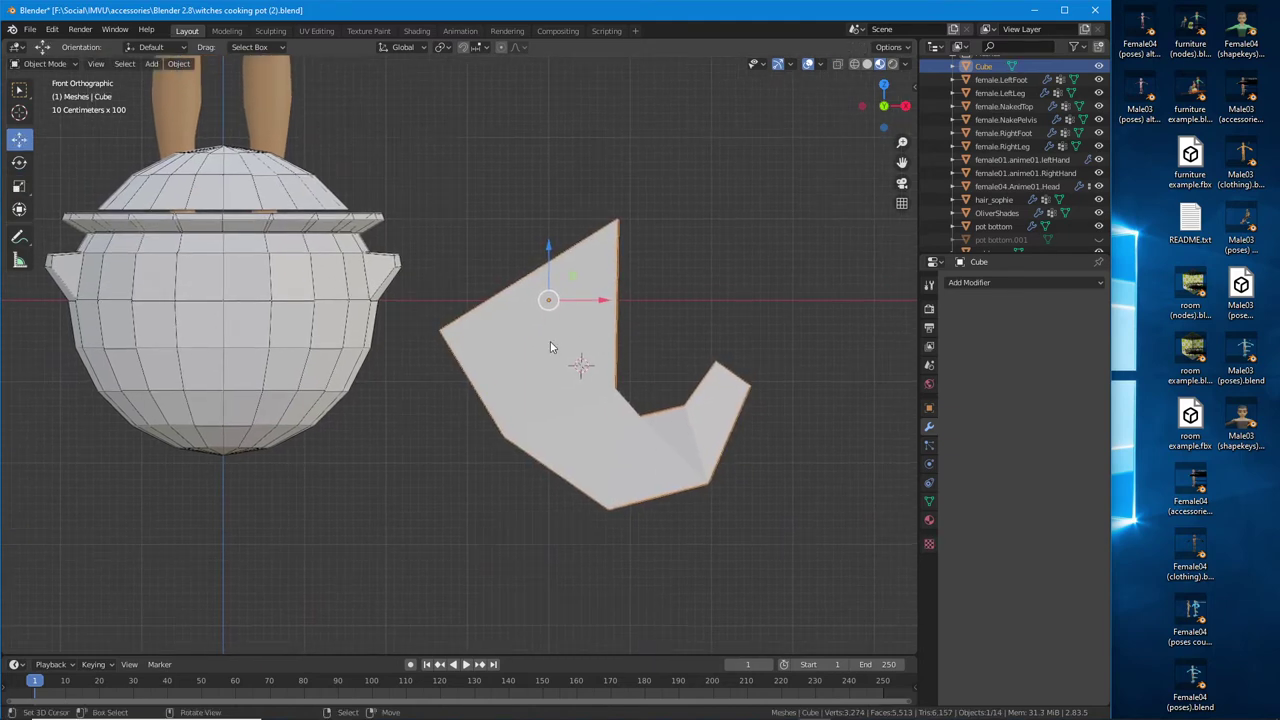
left_click(19, 187)
left_click_drag(578, 358, 542, 320)
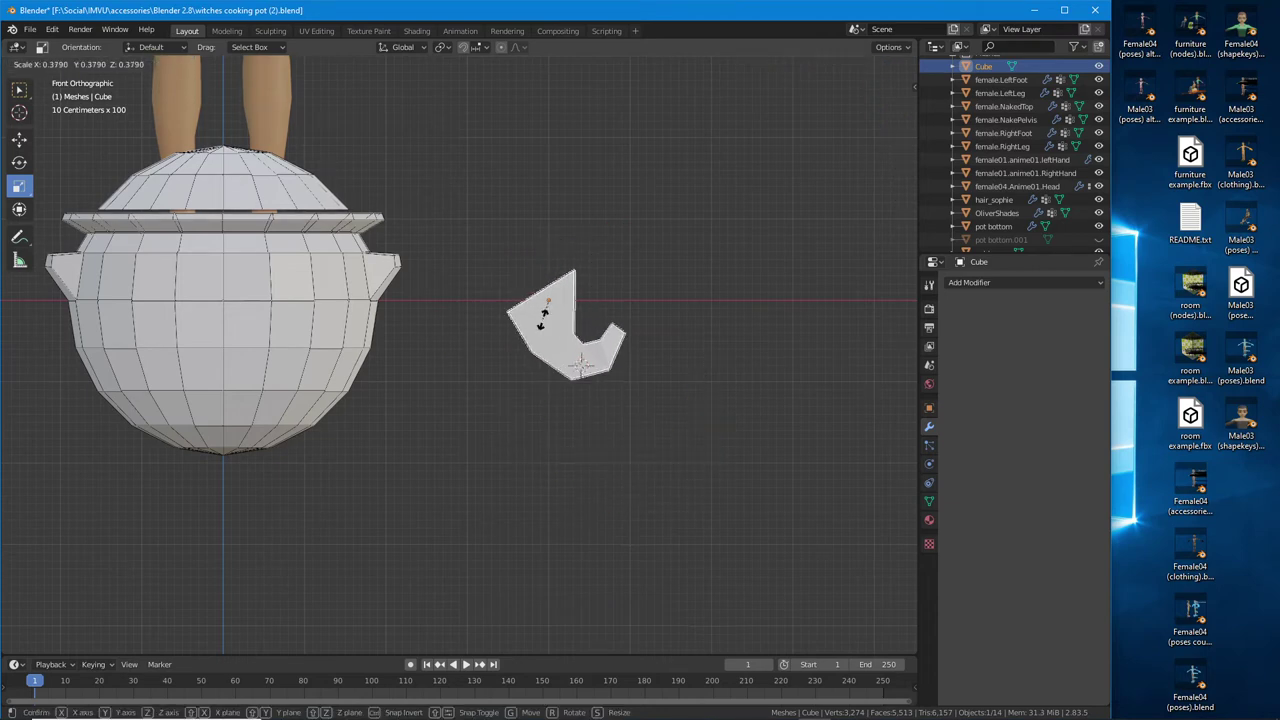
left_click_drag(542, 318, 543, 322)
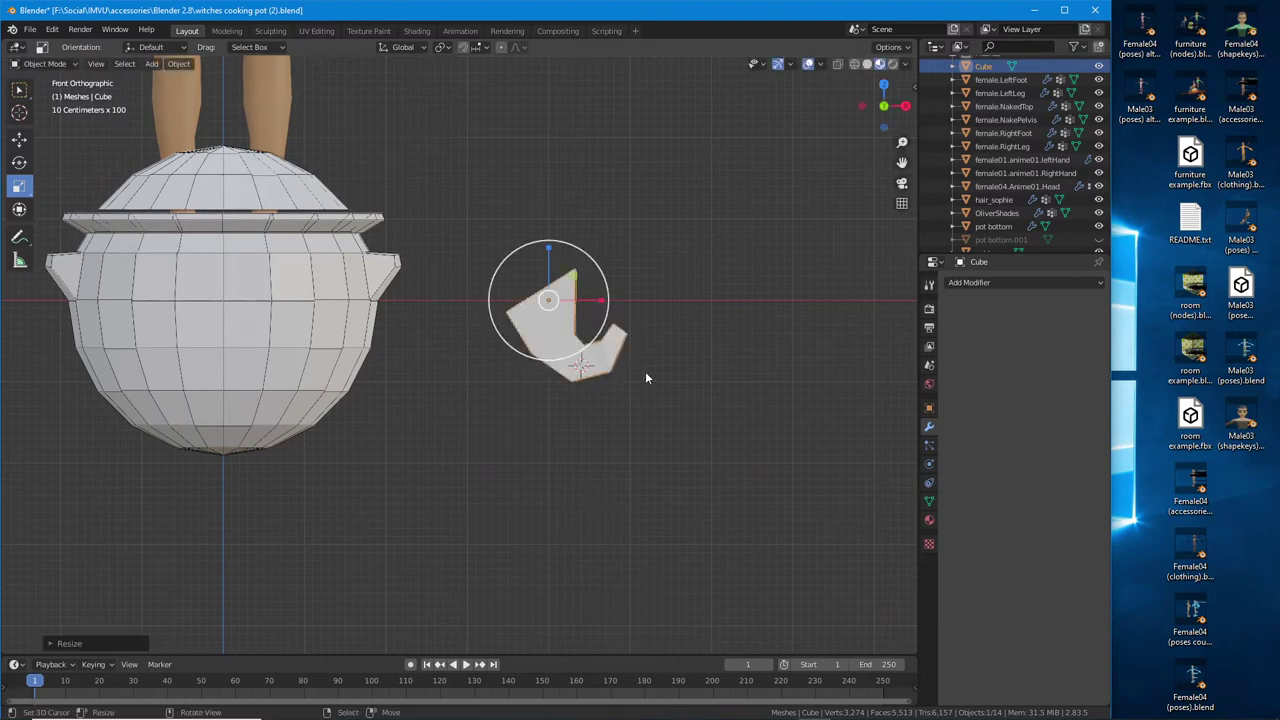
Raise the pot lid and body straight up
middle_click_drag(306, 297, 400, 430, "shift")
left_click(445, 440, "shift")
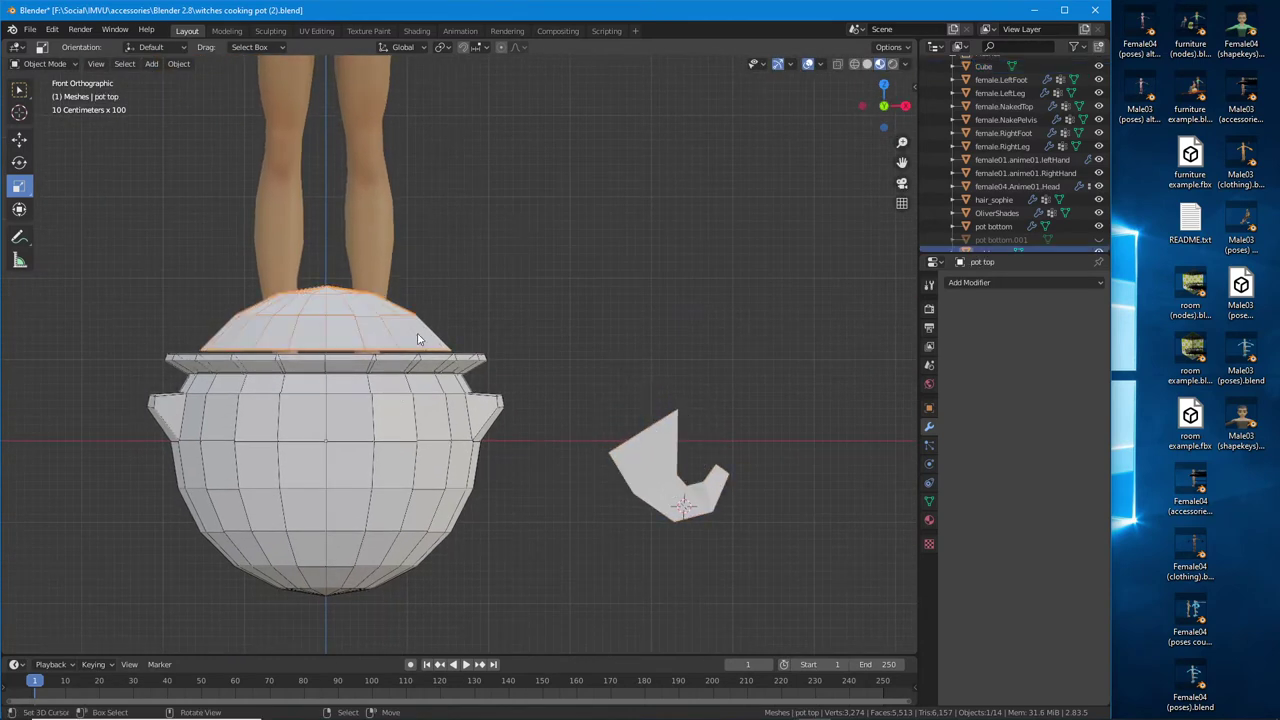
left_click(19, 139)
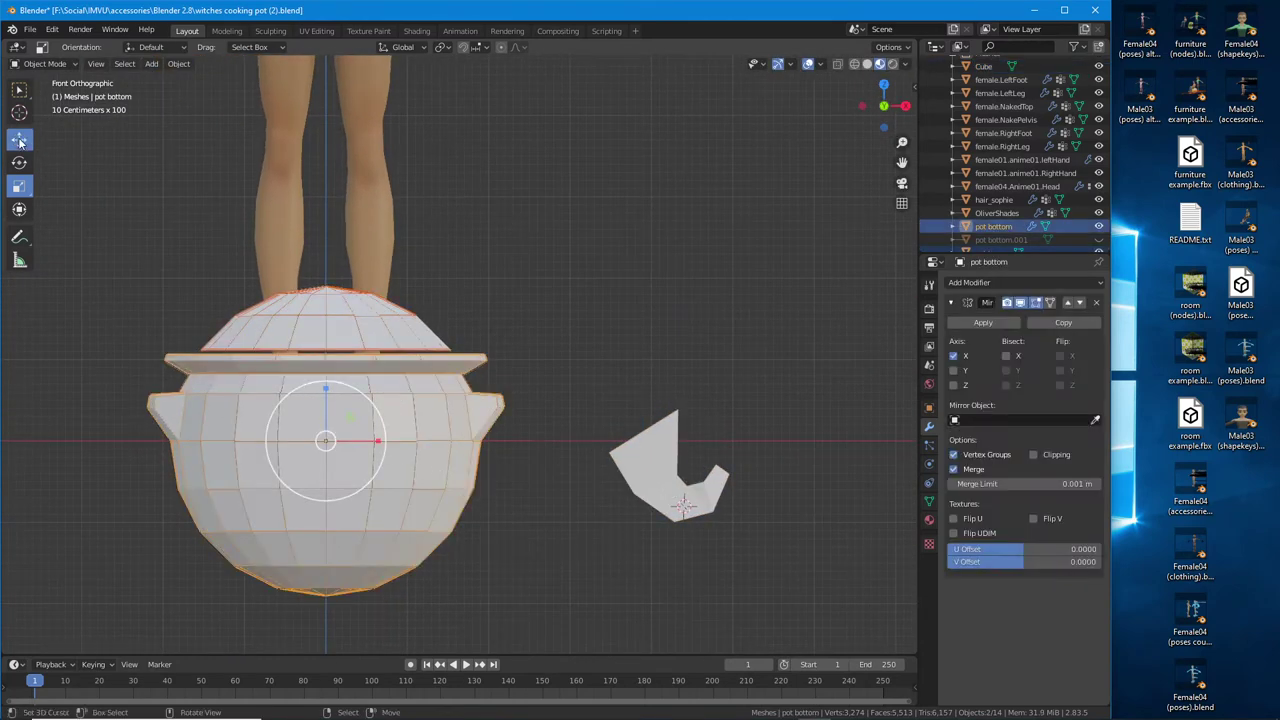
left_click_drag(325, 390, 310, 212)
Move the foot piece left toward the pot
left_click(613, 439)
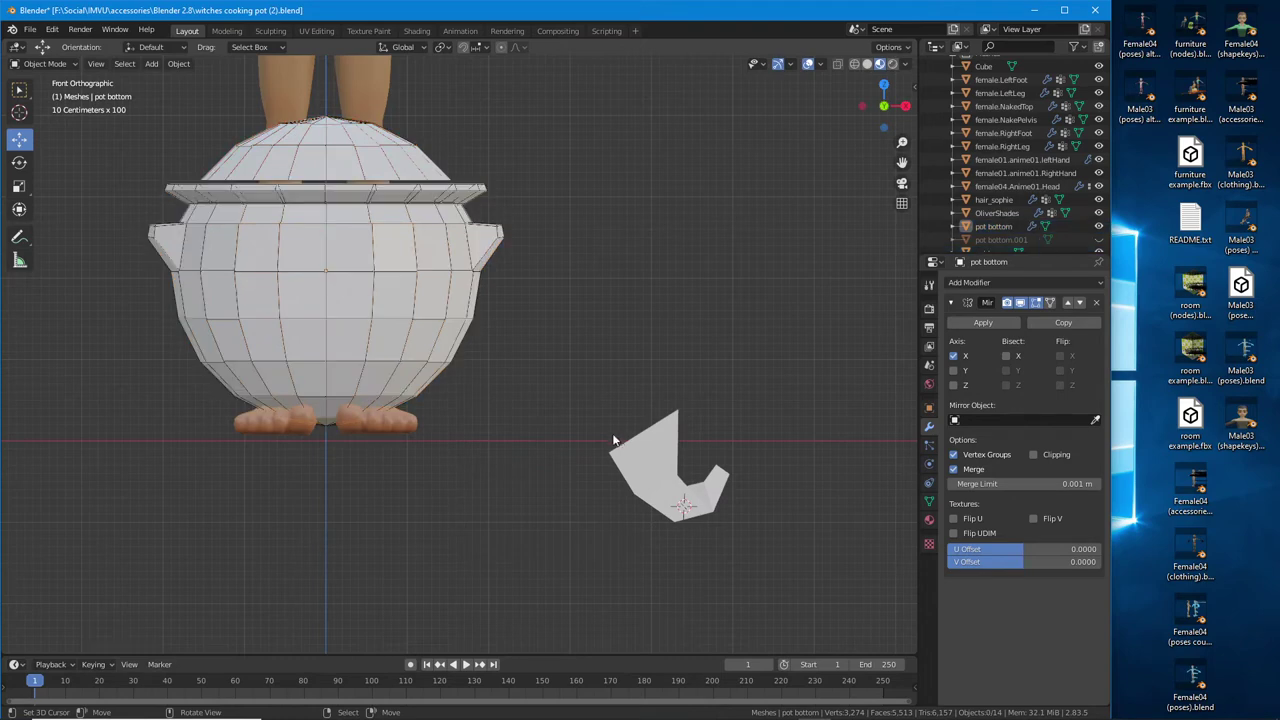
left_click(651, 443)
middle_click_drag(651, 443, 629, 409, "shift")
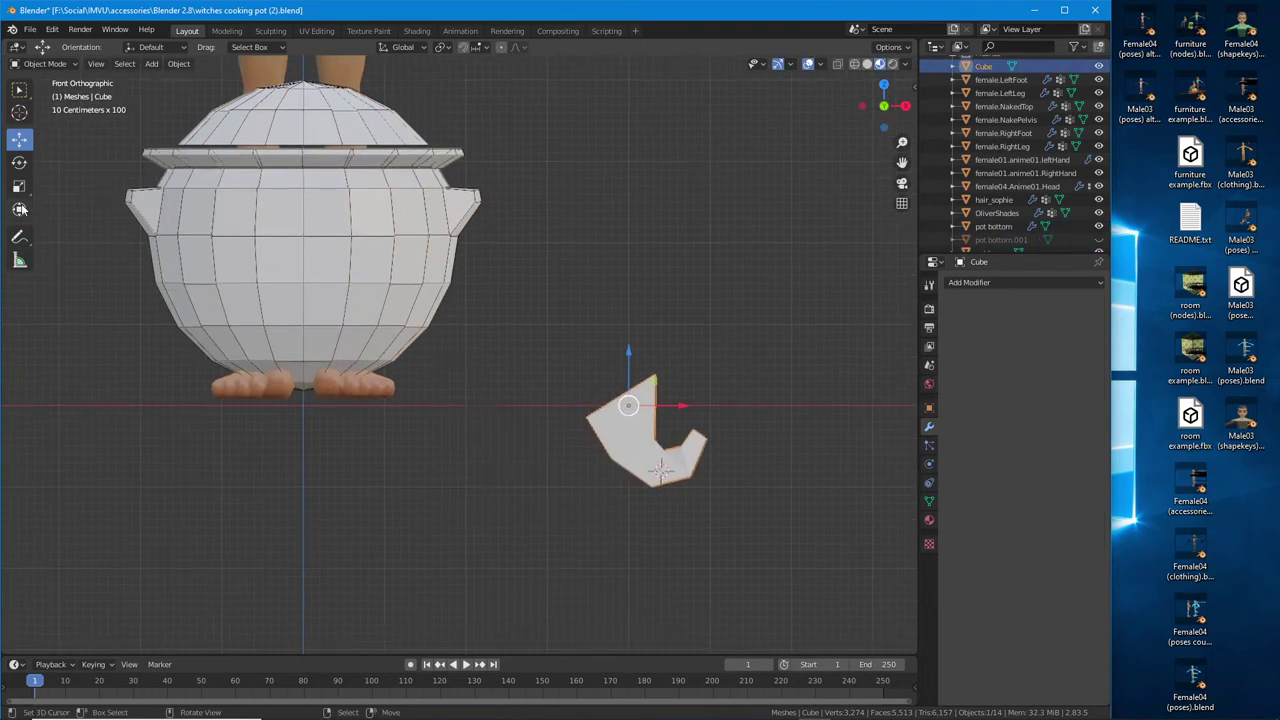
left_click(19, 209)
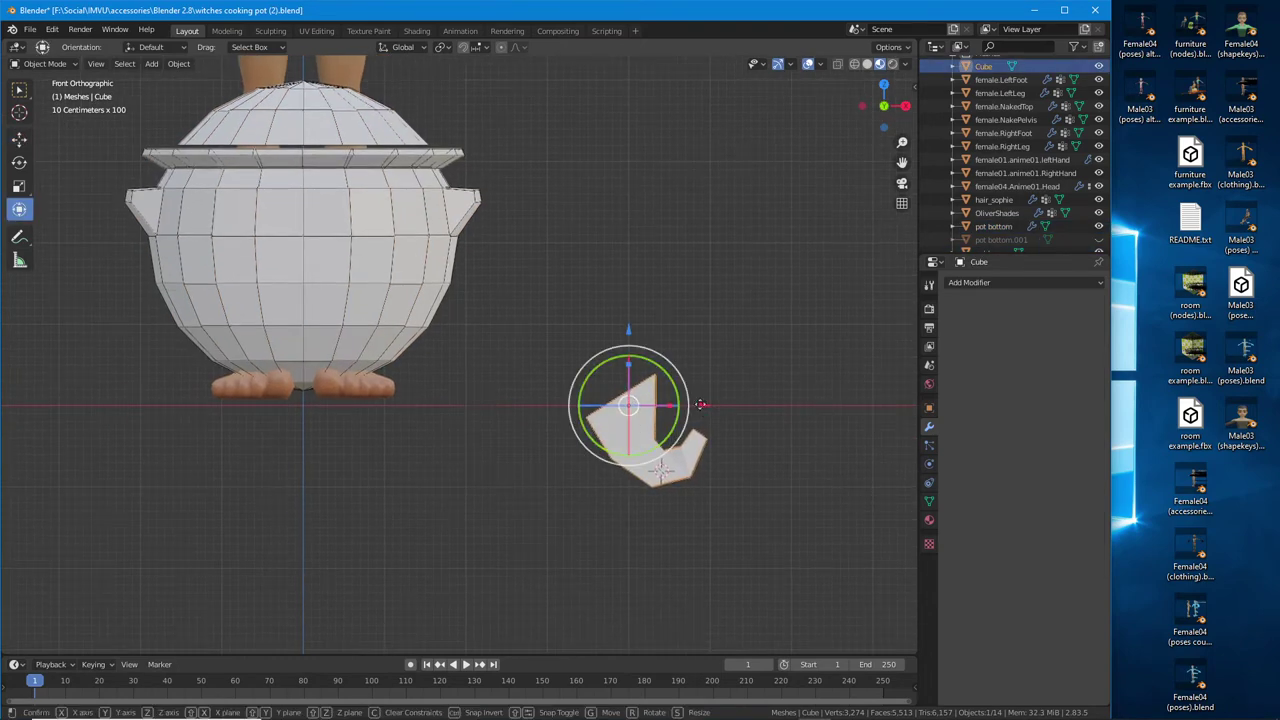
left_click_drag(652, 420, 430, 262)
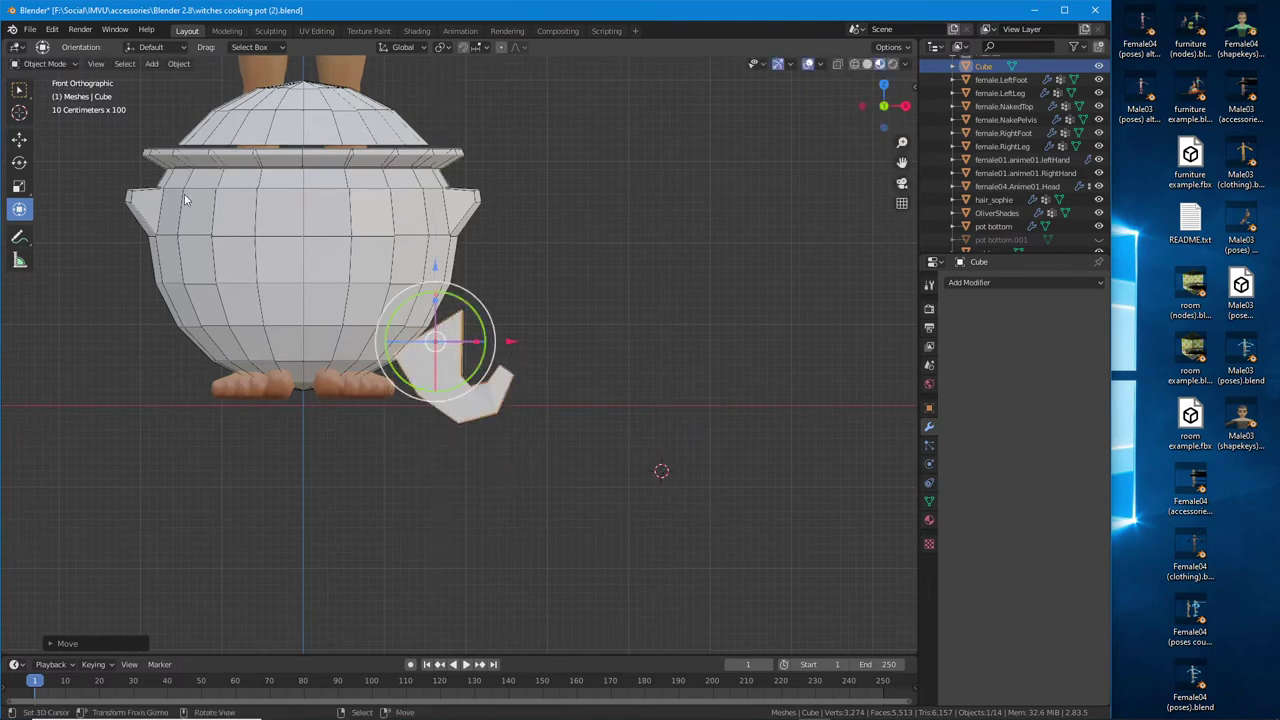
scroll(320, 436, "up", 2)
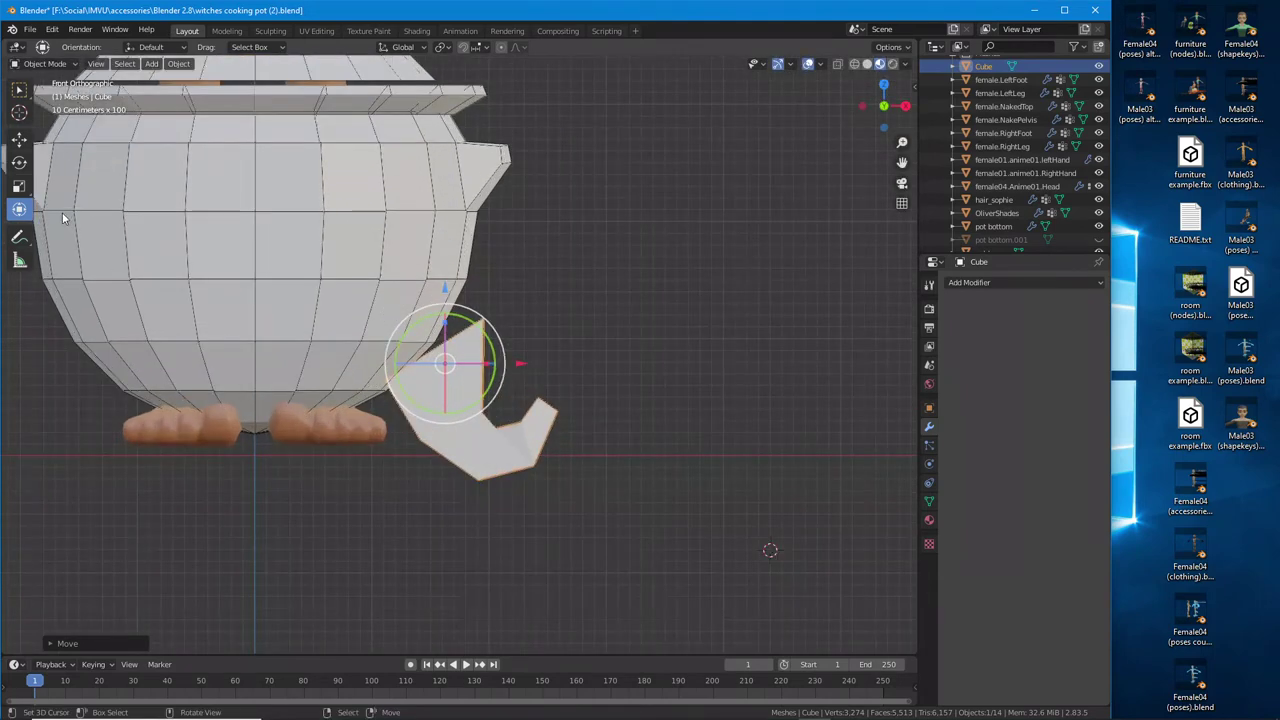
Rotate the foot about 16°, scale it to 0.74 and tuck it against the pot's lower right
left_click(19, 162)
left_click_drag(502, 350, 505, 366)
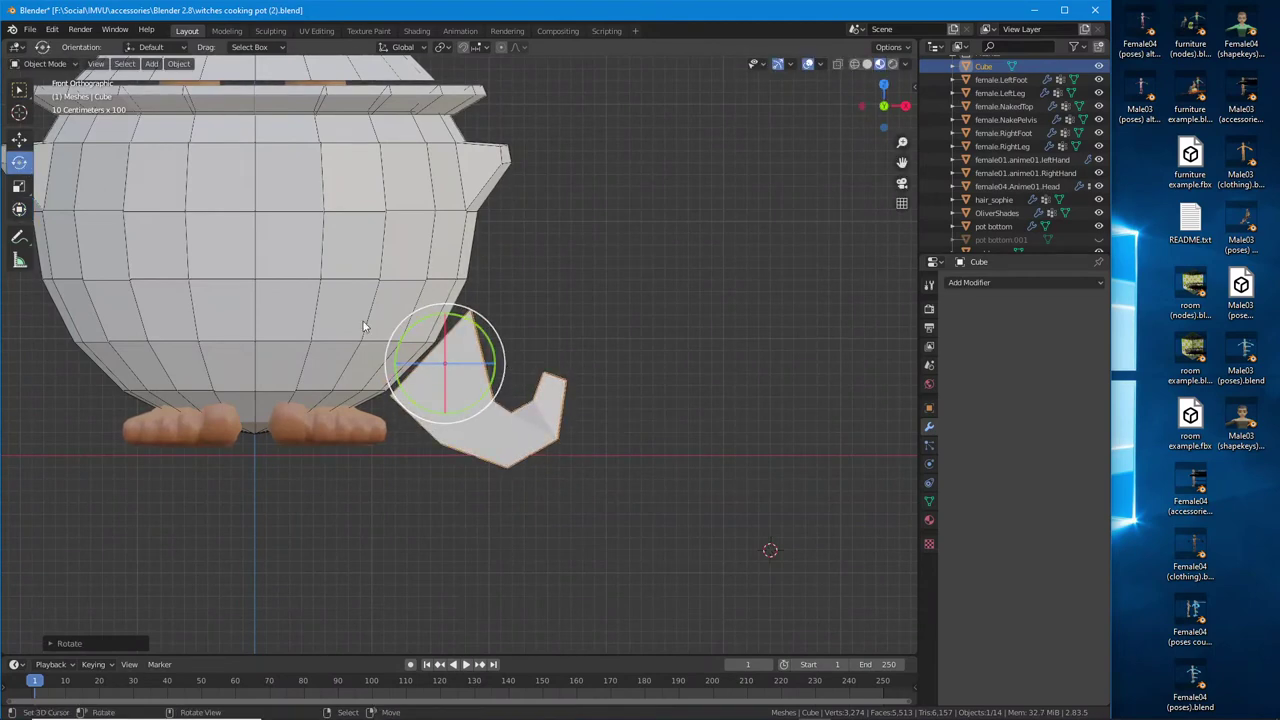
left_click(19, 187)
left_click_drag(489, 410, 459, 393)
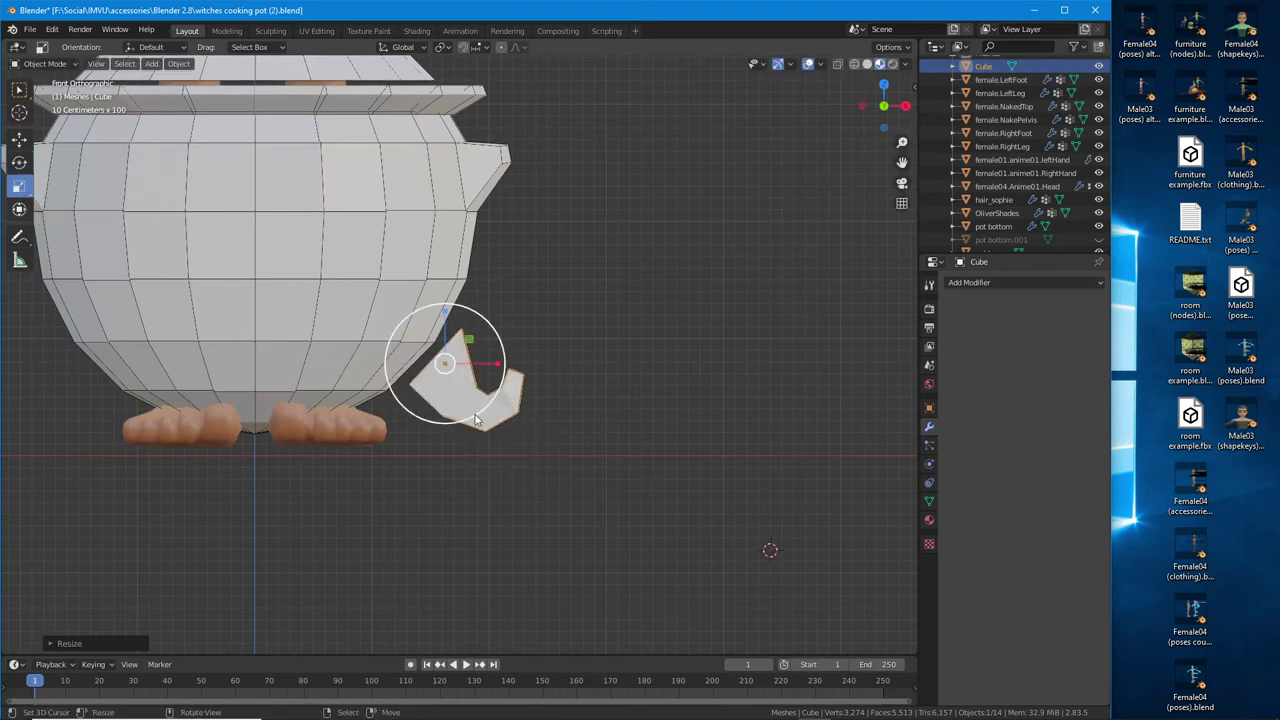
left_click(22, 142)
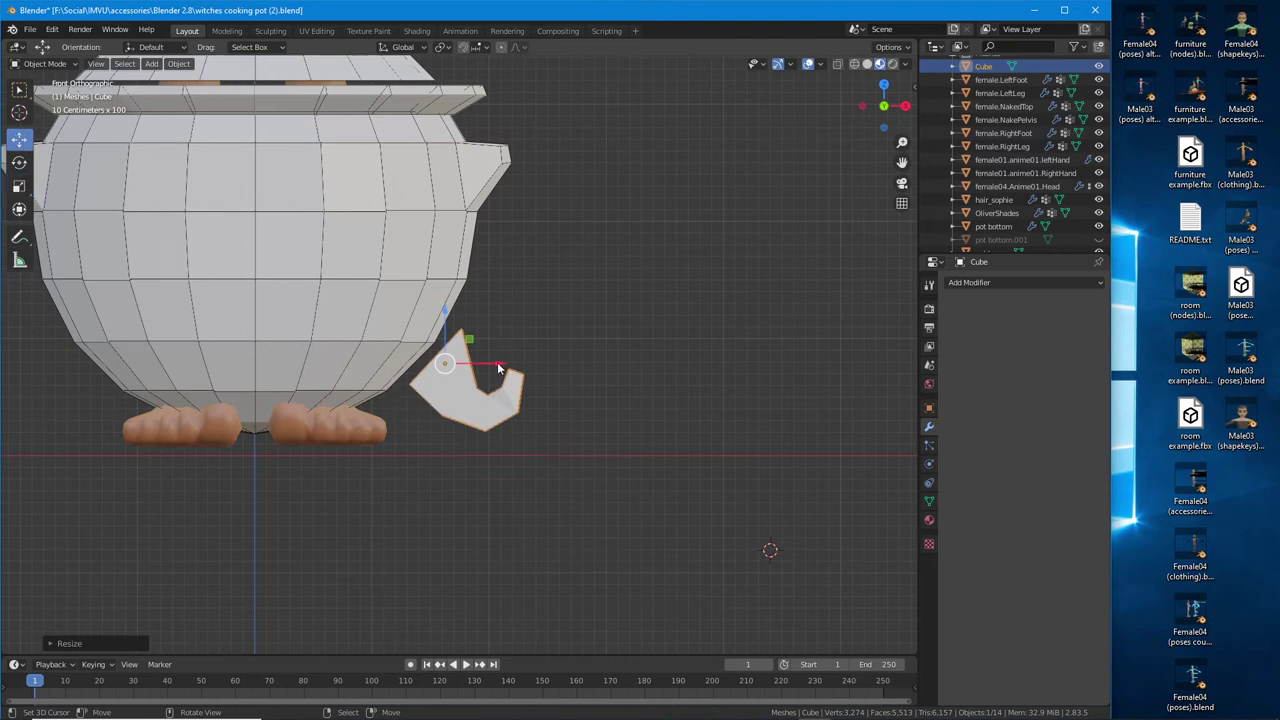
left_click_drag(469, 339, 443, 349)
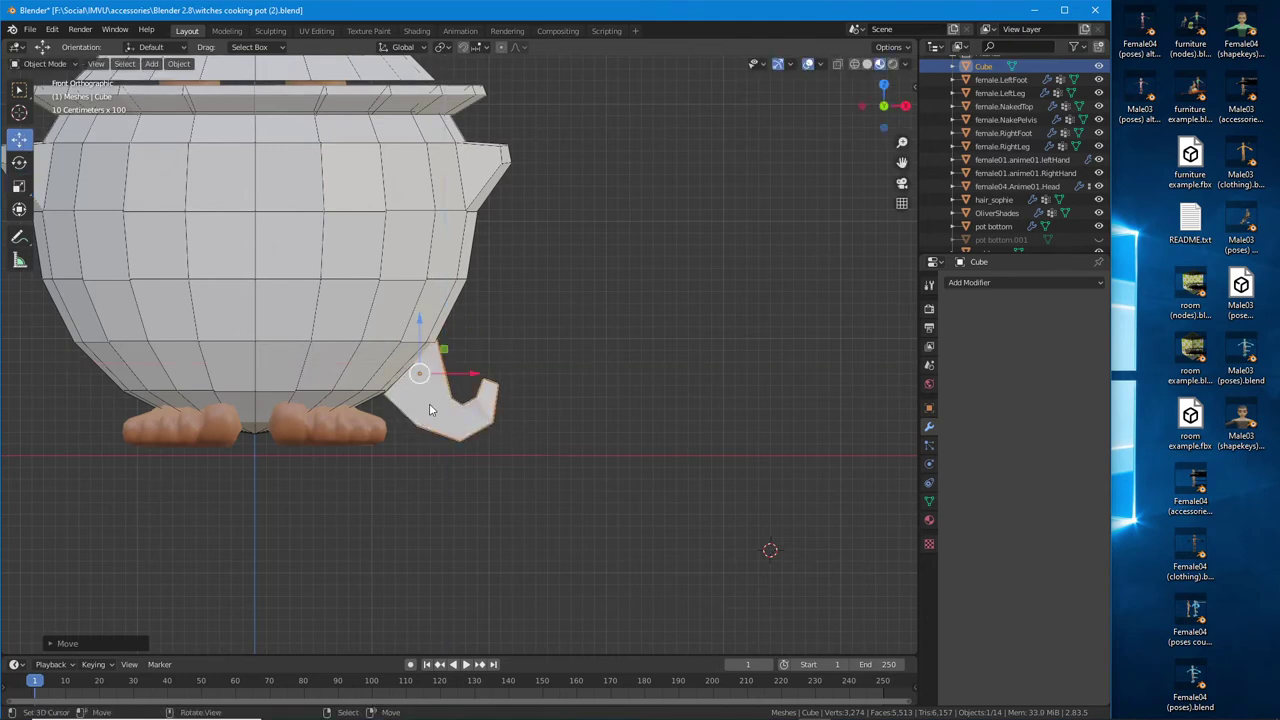
scroll(462, 378, "up", 4)
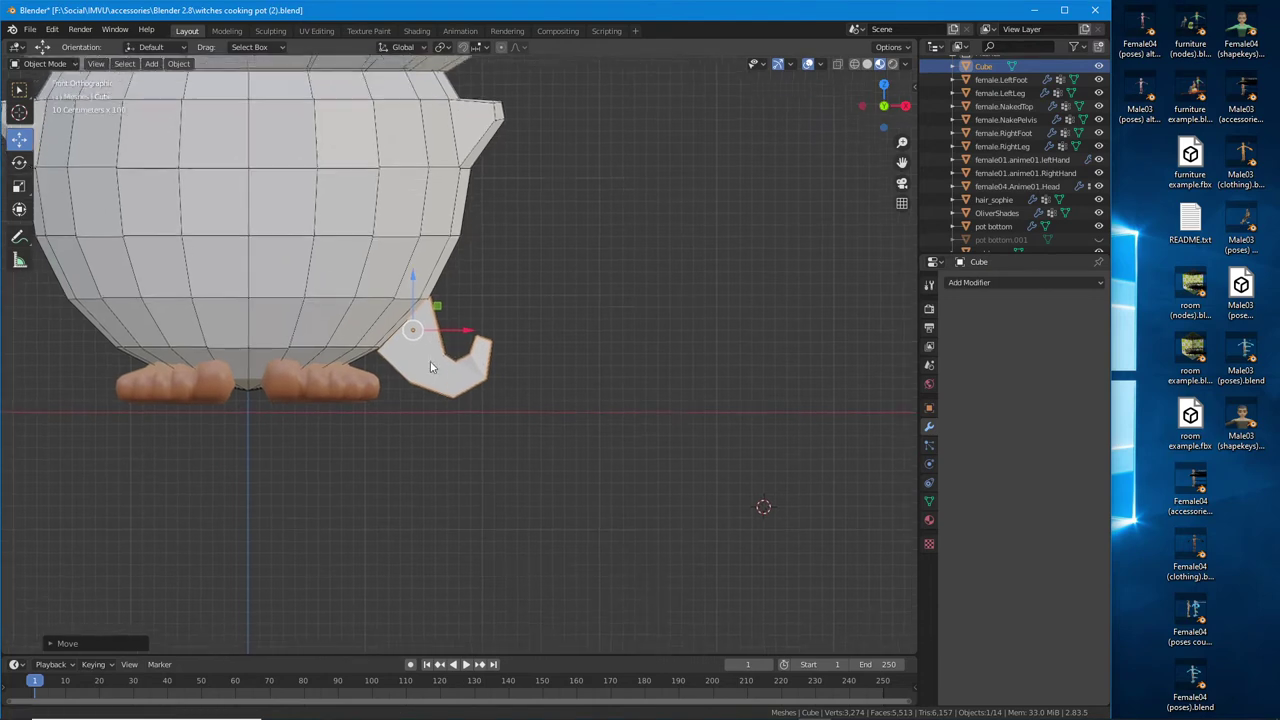
In Edit Mode with wireframe shading, lower one foot vertex toward the ground line
key("Tab")
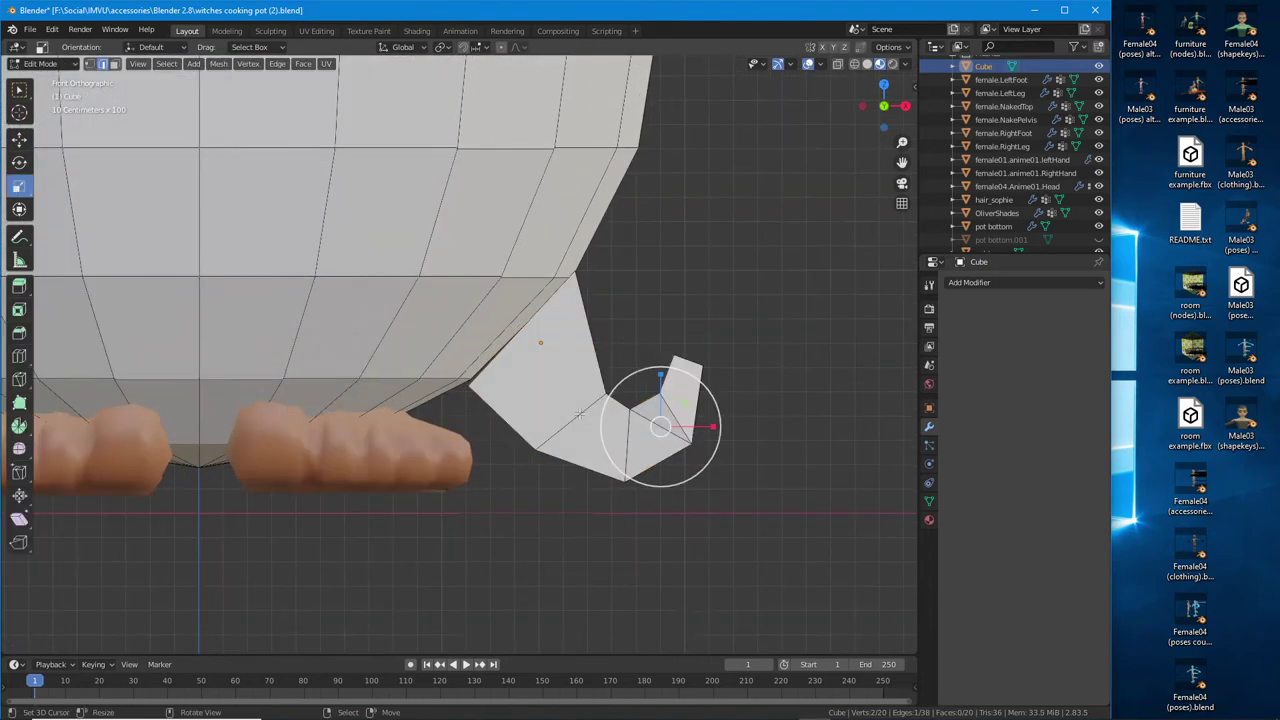
scroll(829, 105, "down", 1)
left_click(853, 64)
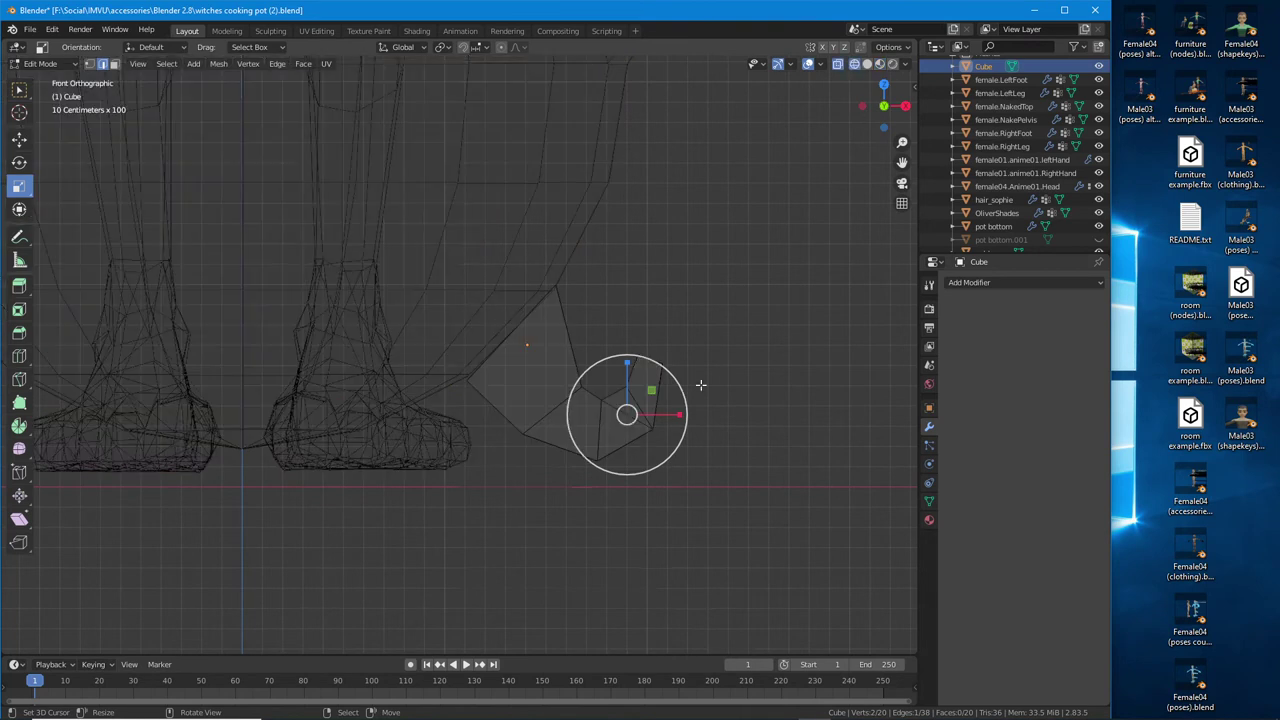
scroll(610, 420, "up", 1)
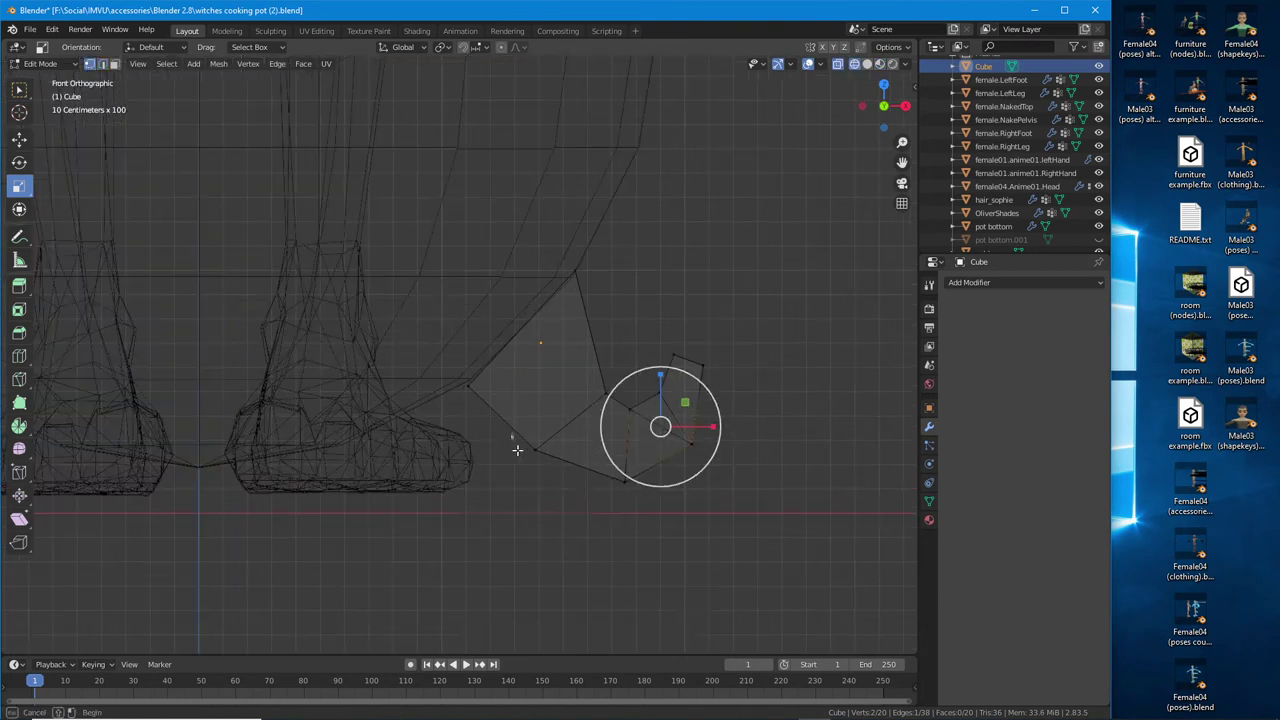
left_click_drag(511, 433, 574, 474)
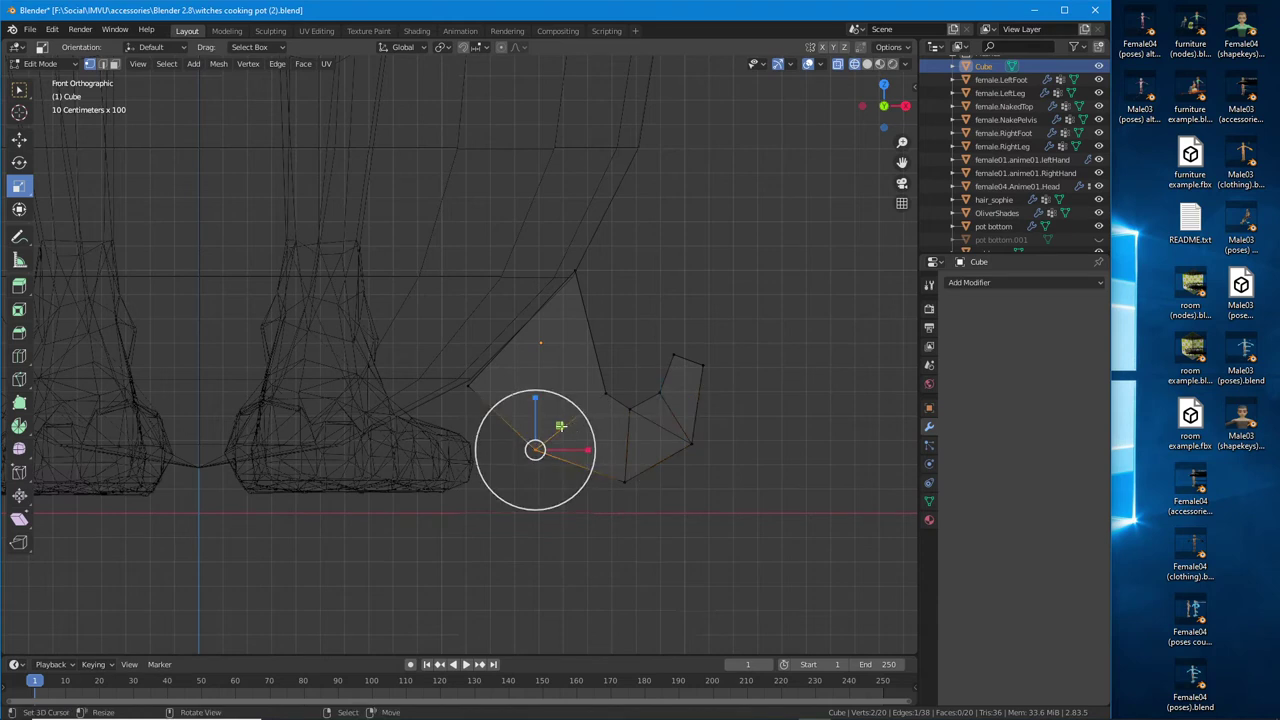
left_click(19, 139)
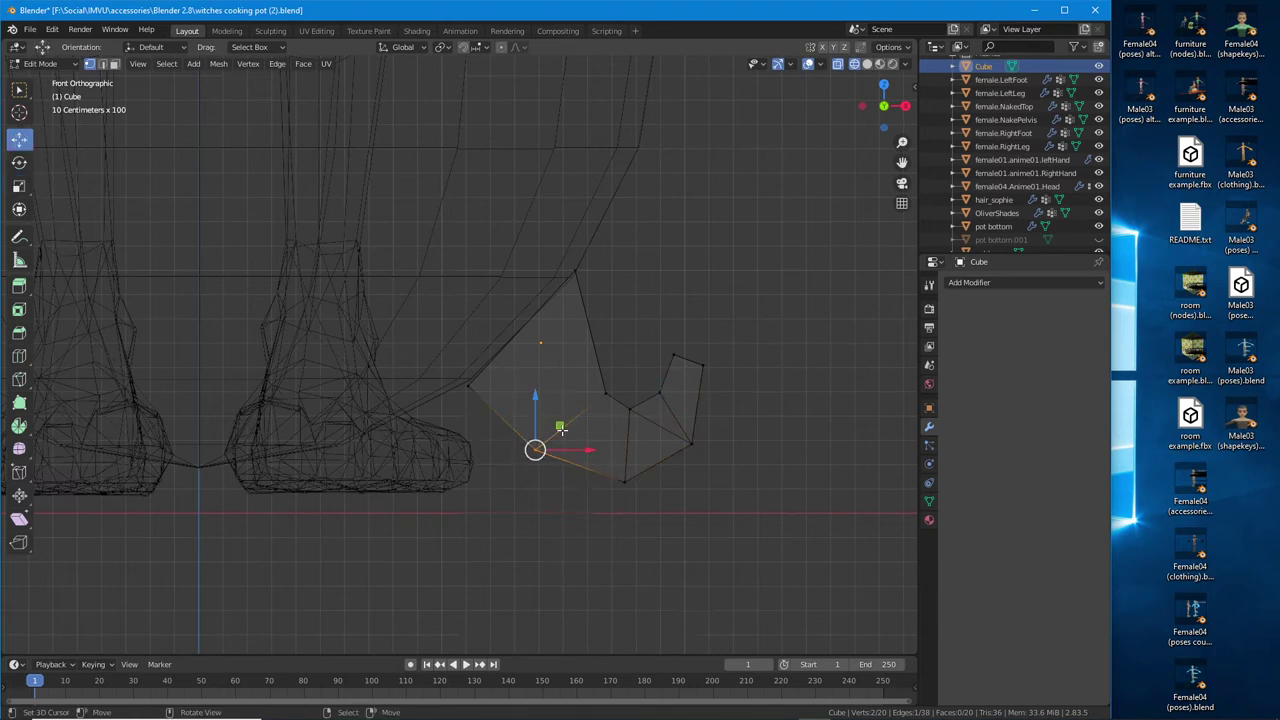
left_click_drag(610, 449, 642, 492)
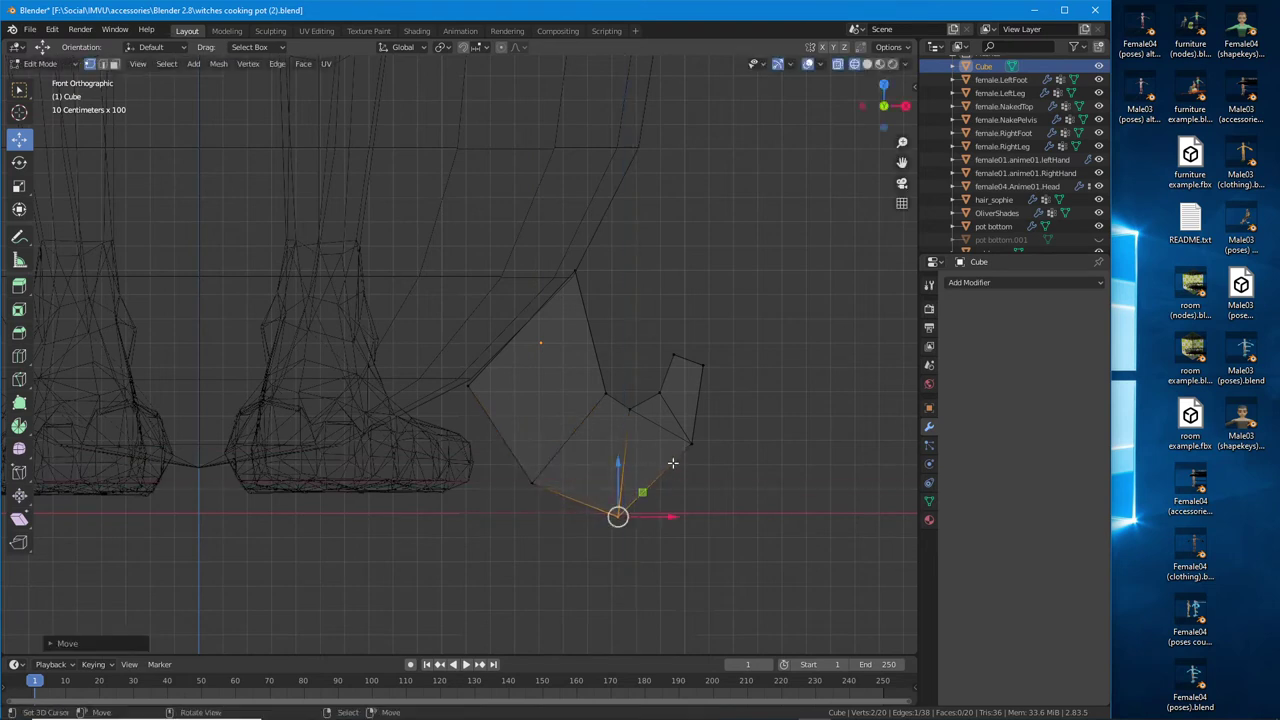
Reposition the toe, bottom and top vertices of the foot
left_click(700, 445)
left_click_drag(714, 418, 734, 438)
left_click(617, 515)
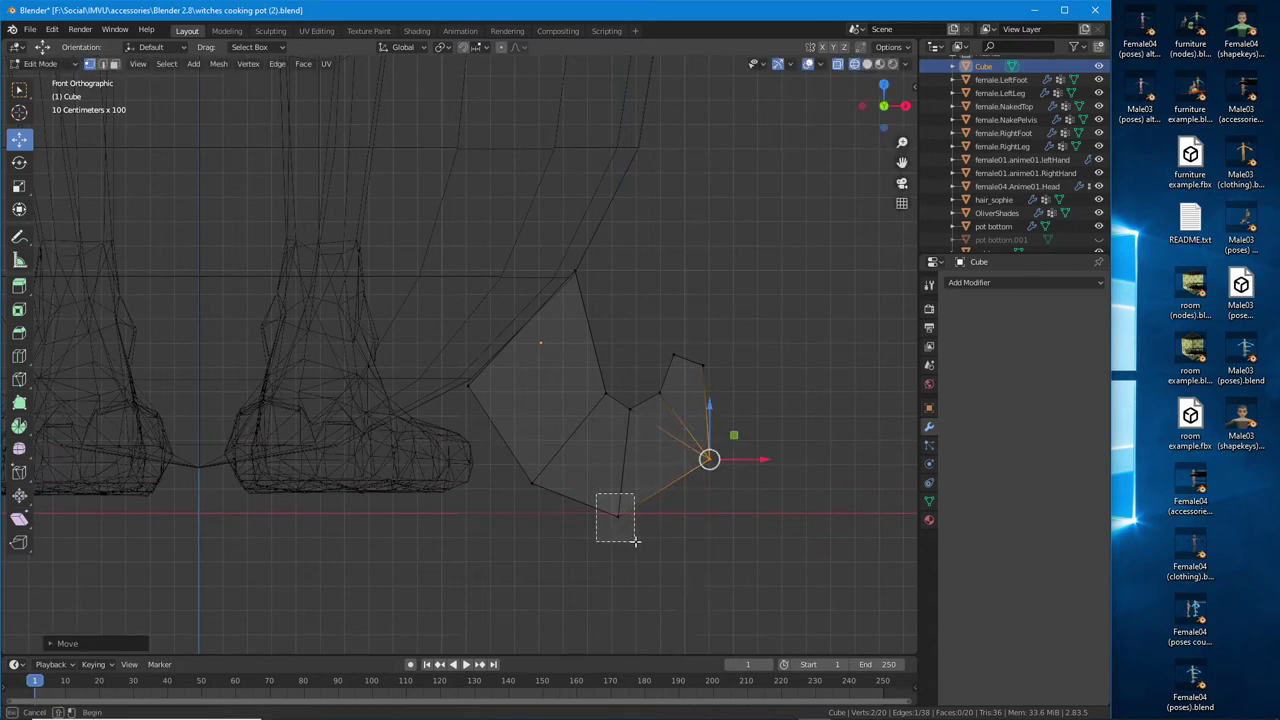
left_click_drag(648, 492, 661, 490)
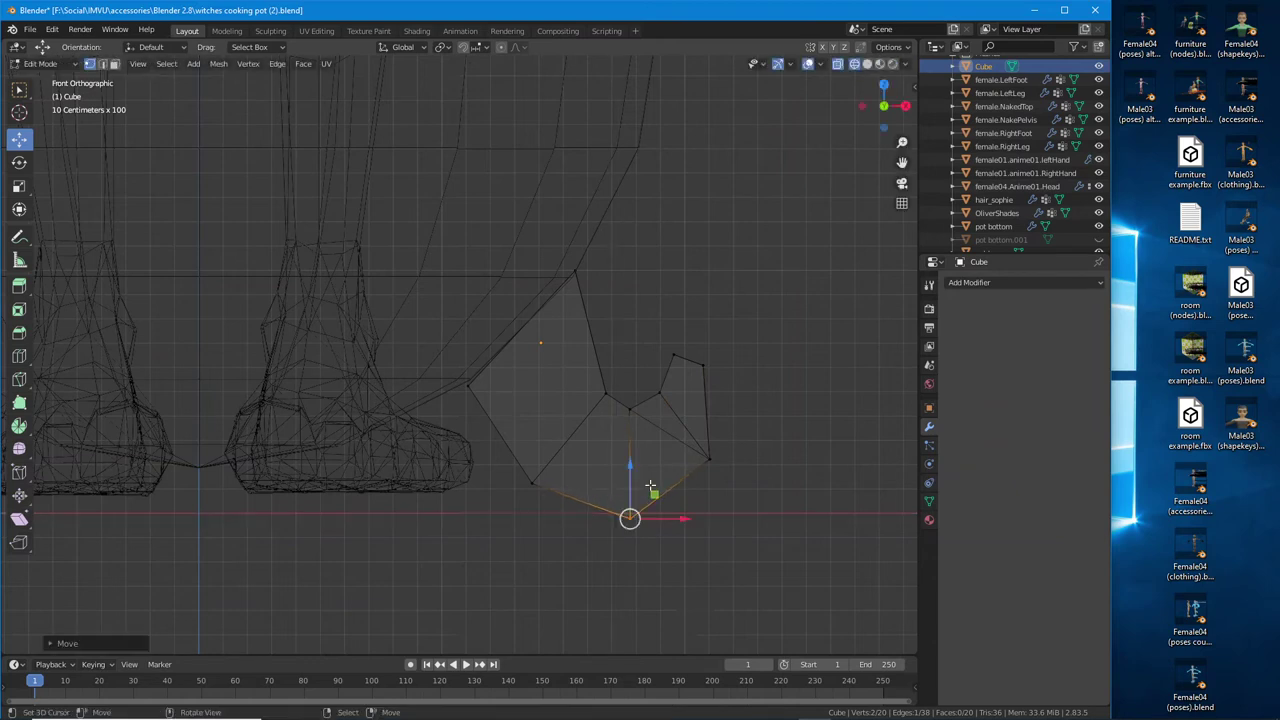
left_click(604, 394)
left_click_drag(630, 369, 606, 381)
left_click_drag(557, 257, 586, 263)
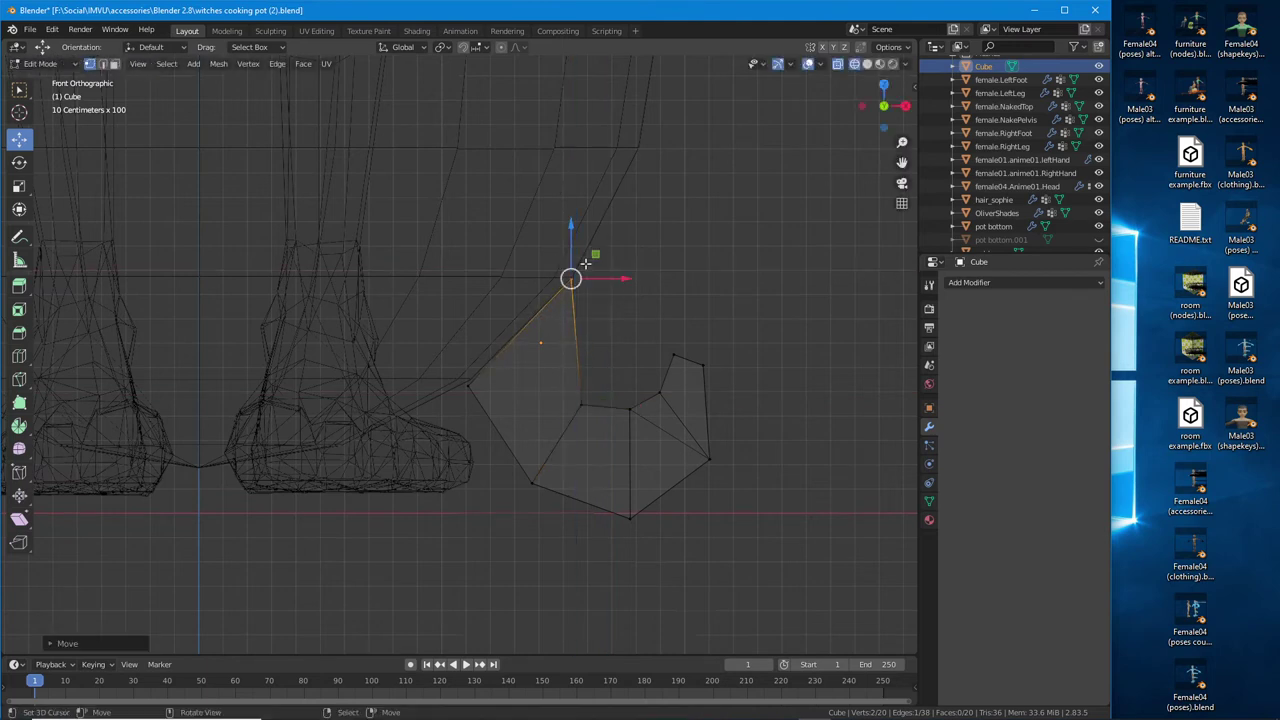
Adjust the bend, bottom, sole and inner-bend vertices into an angular claw outline
left_click(478, 392)
left_click_drag(491, 361, 492, 354)
left_click_drag(594, 498, 667, 551)
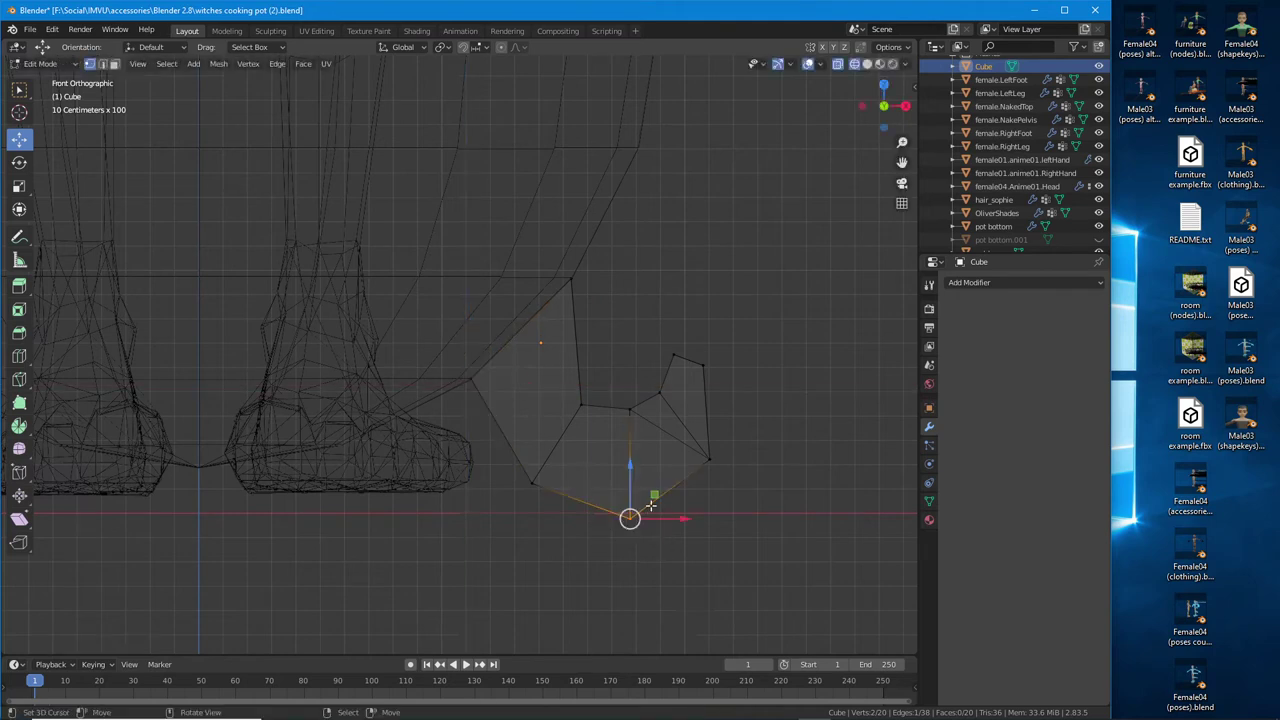
mouse_move(651, 498)
left_mouse_down()
mouse_move(641, 490)
mouse_move(654, 495)
left_mouse_up()
left_click_drag(509, 467, 555, 514)
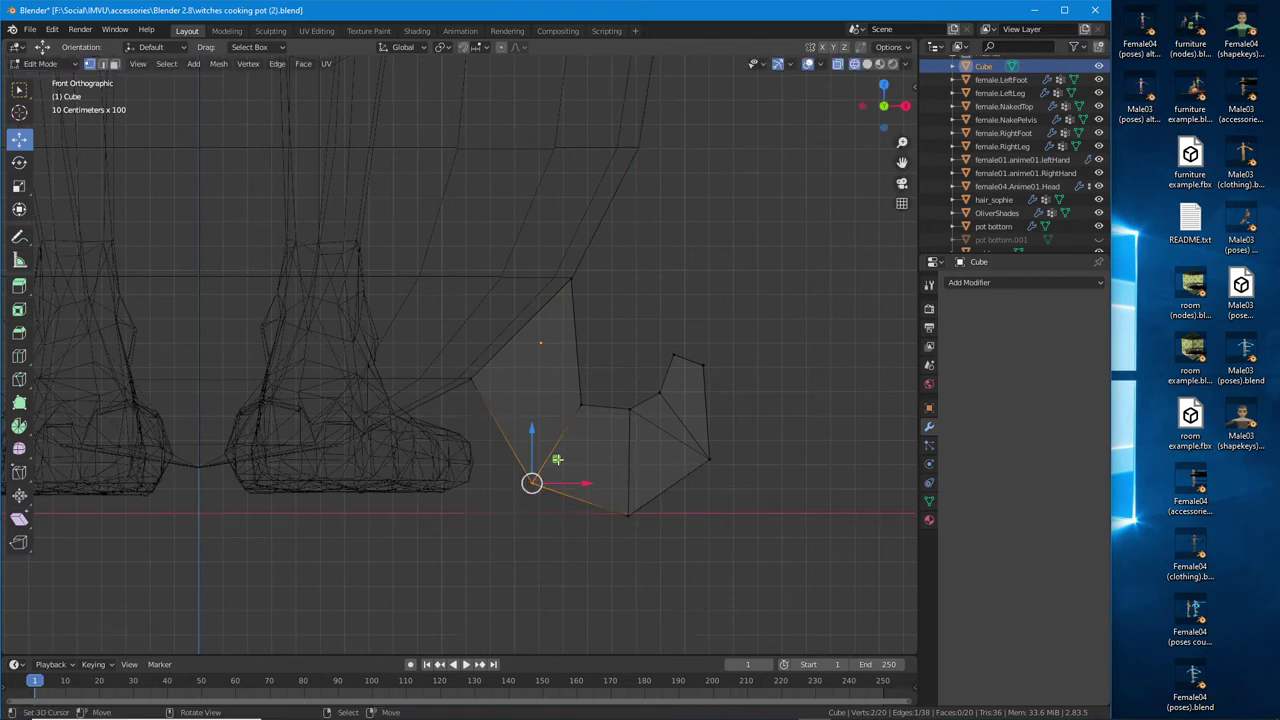
mouse_move(557, 459)
left_mouse_down()
mouse_move(528, 474)
mouse_move(559, 470)
mouse_move(568, 447)
left_mouse_up()
left_click(586, 410)
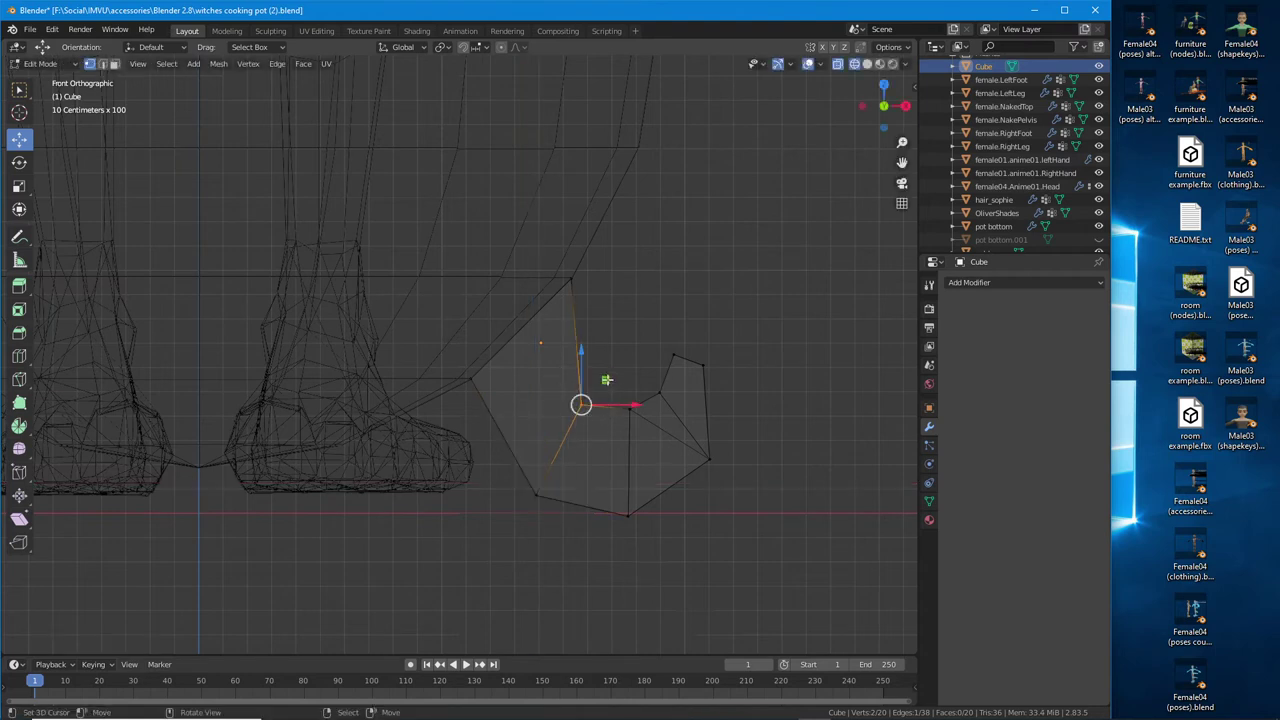
left_click_drag(606, 380, 626, 378)
scroll(632, 334, "down", 2)
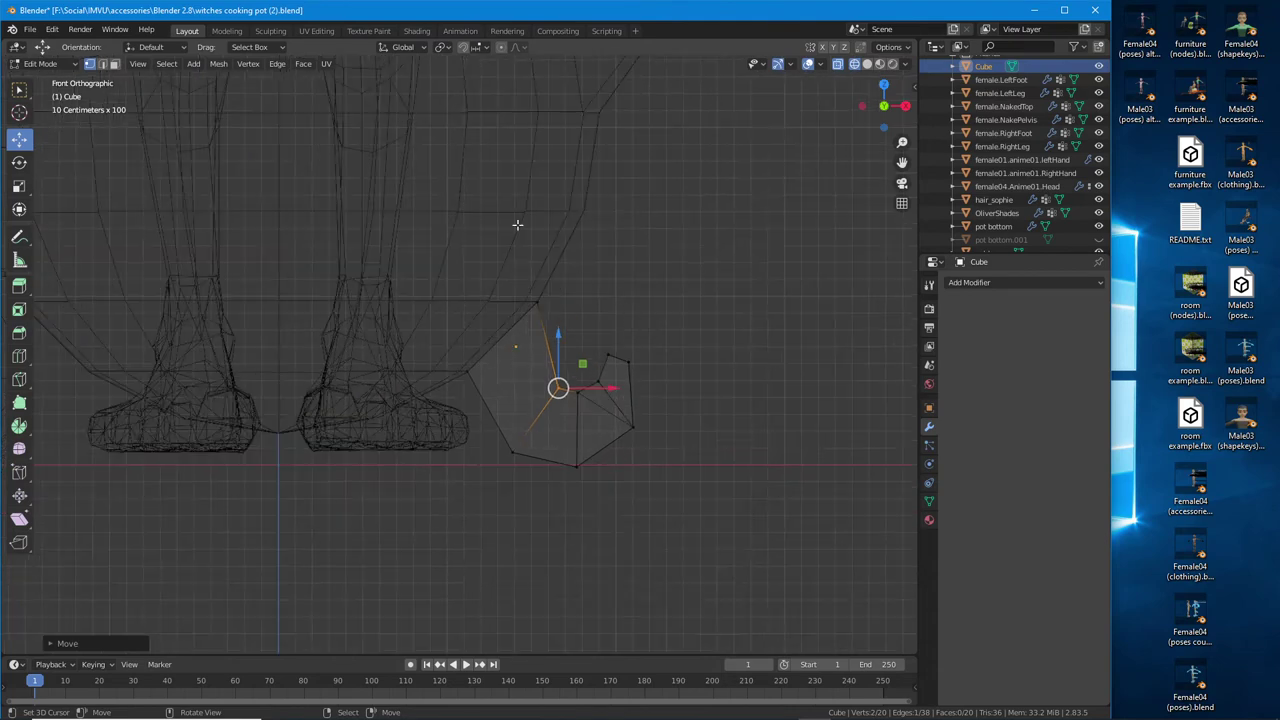
Switch the viewport to perspective view with solid shading
left_click(165, 65)
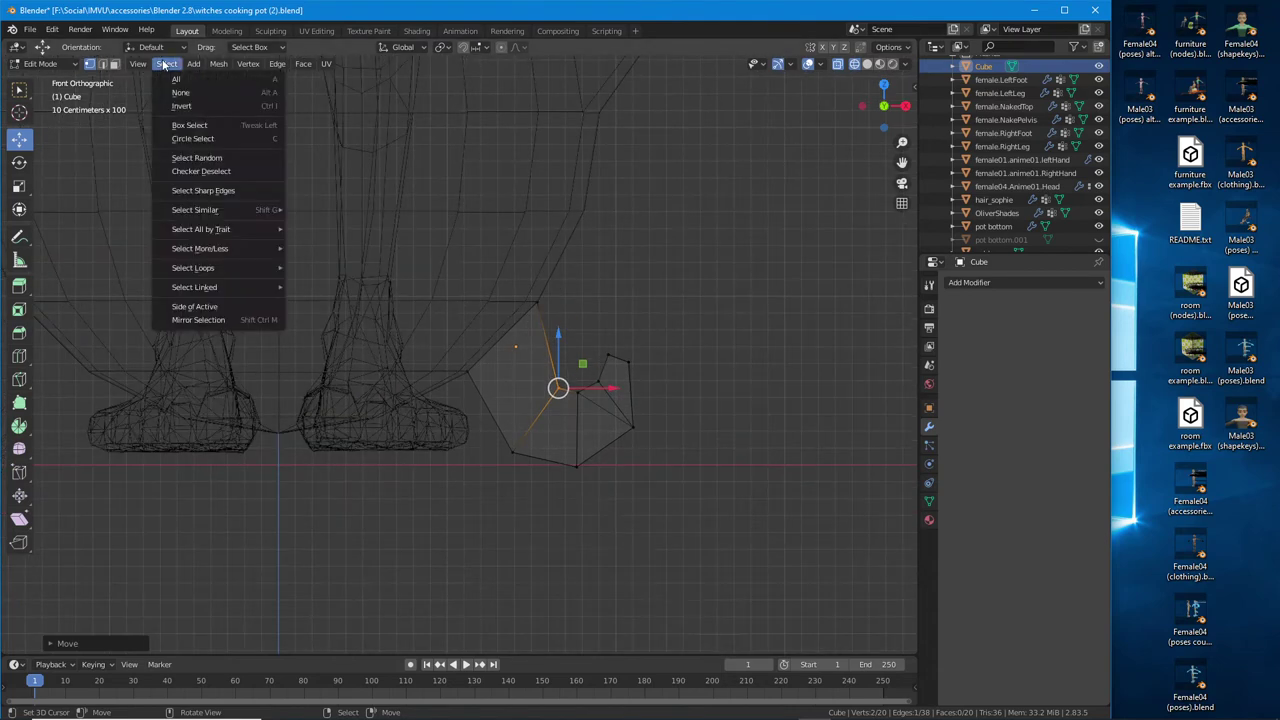
mouse_move(138, 64)
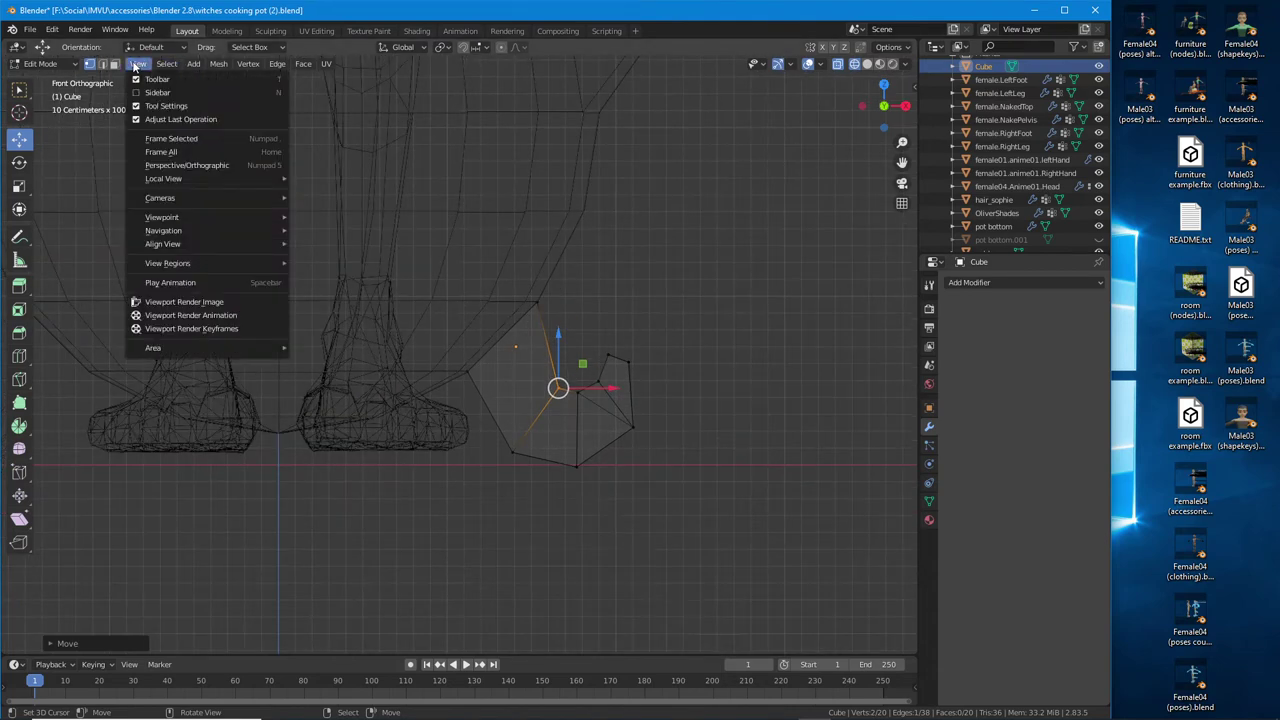
left_click(150, 165)
mouse_move(460, 400)
middle_mouse_down()
mouse_move(383, 395)
mouse_move(377, 358)
middle_mouse_up()
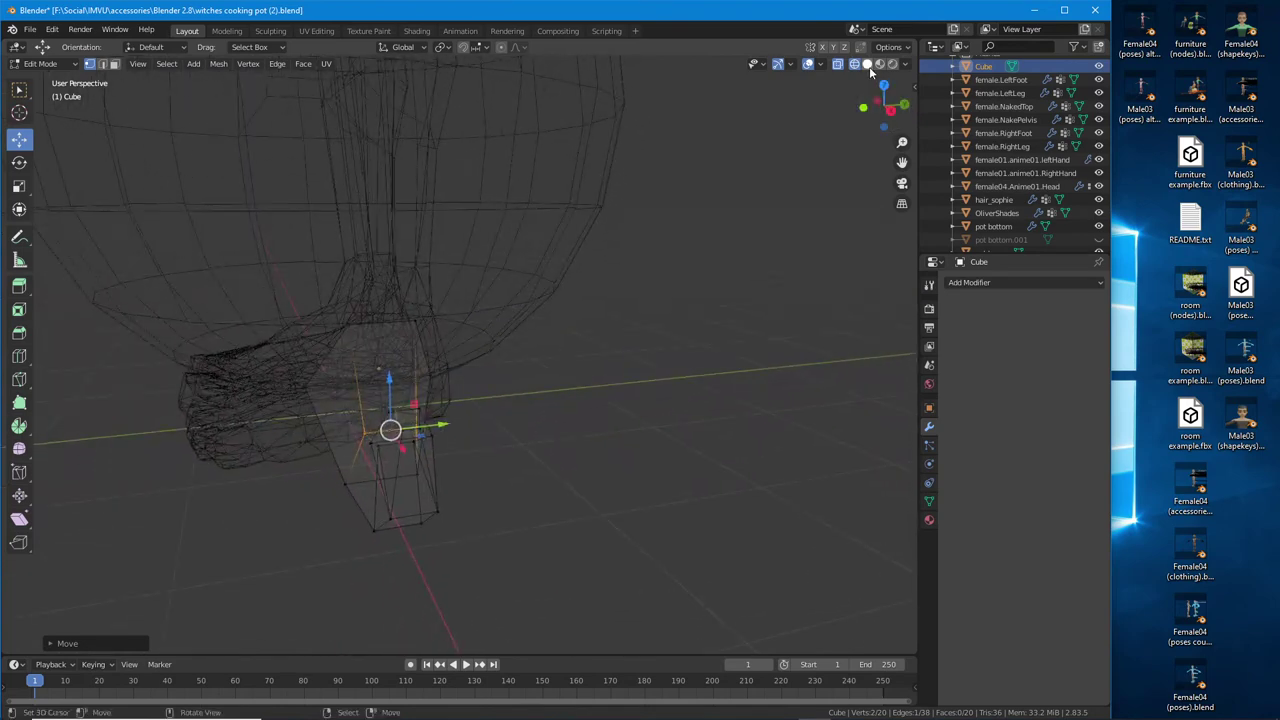
left_click(867, 64)
Orbit around the hooked foot and pot to inspect the new shape
mouse_move(594, 289)
middle_mouse_down()
mouse_move(435, 326)
mouse_move(594, 320)
mouse_move(531, 337)
mouse_move(525, 401)
mouse_move(480, 420)
mouse_move(452, 410)
mouse_move(341, 272)
mouse_move(268, 289)
mouse_move(312, 323)
middle_mouse_up()
scroll(525, 401, "up", 3)
middle_click_drag(484, 335, 566, 412)
middle_click_drag(573, 428, 477, 457)
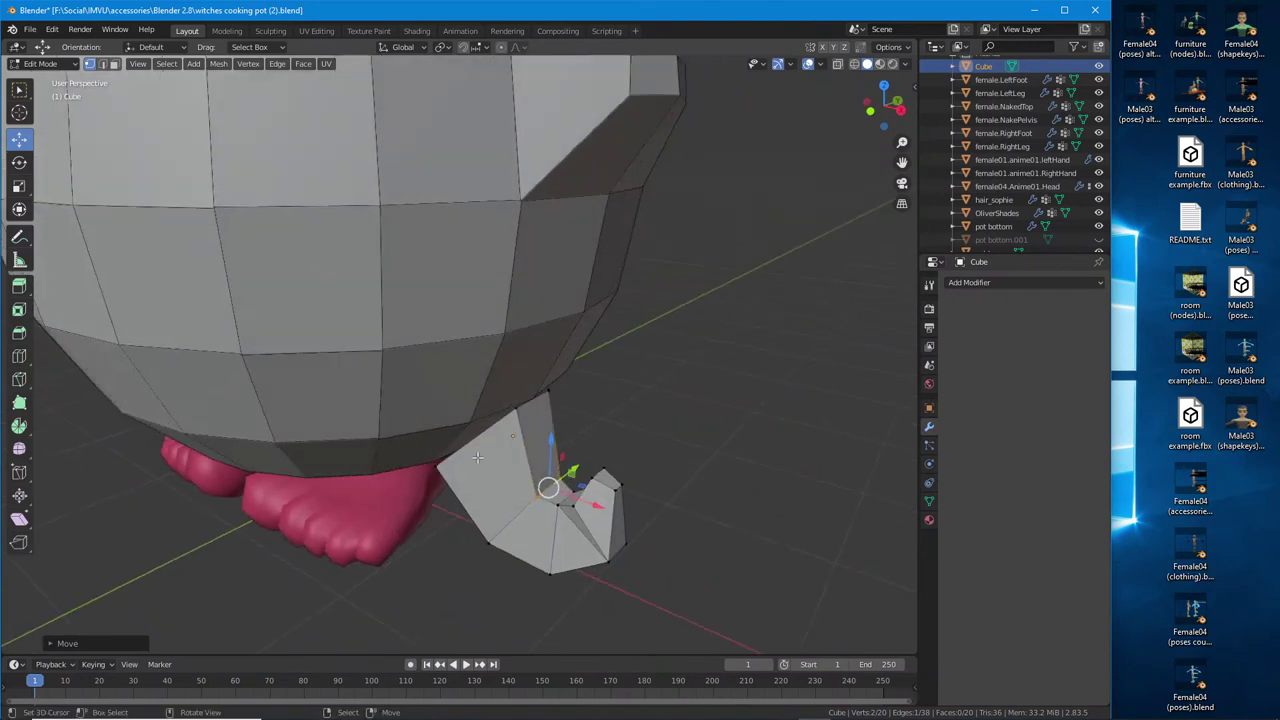
left_click(40, 63)
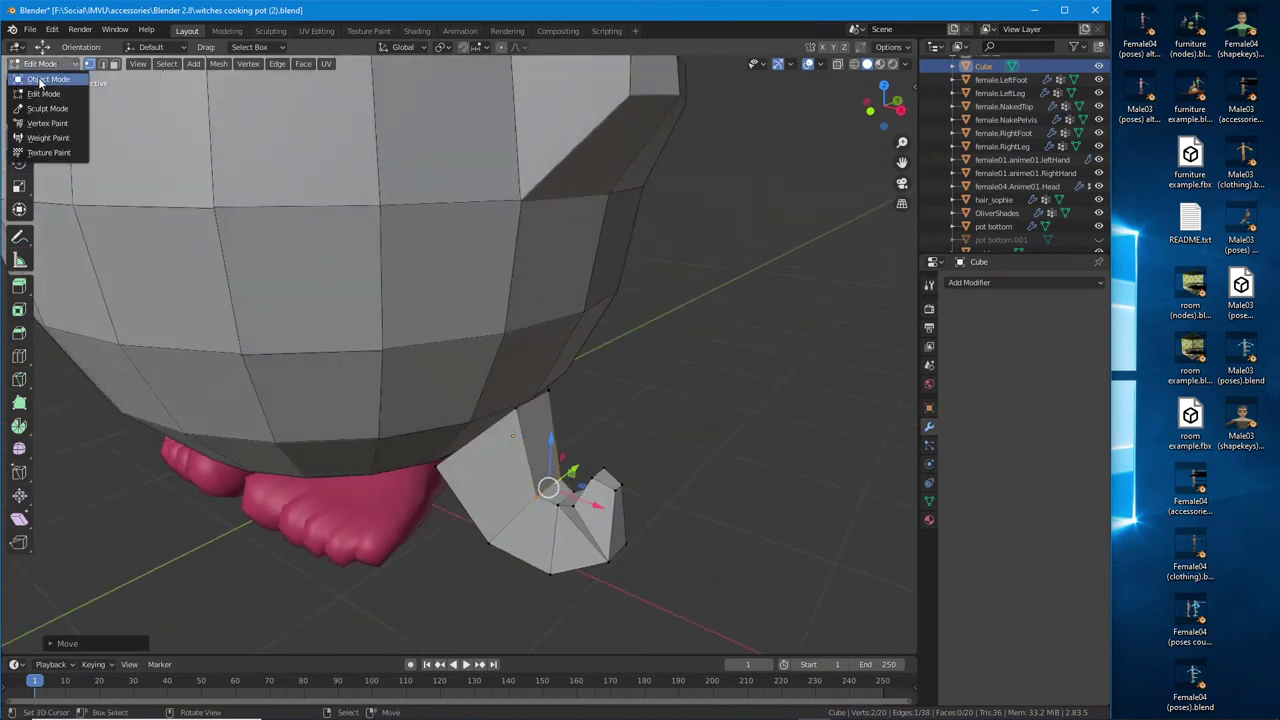
In Object Mode, slide the foot piece along X under the pot's edge
left_click(36, 78)
scroll(493, 458, "up", 2)
key("g")
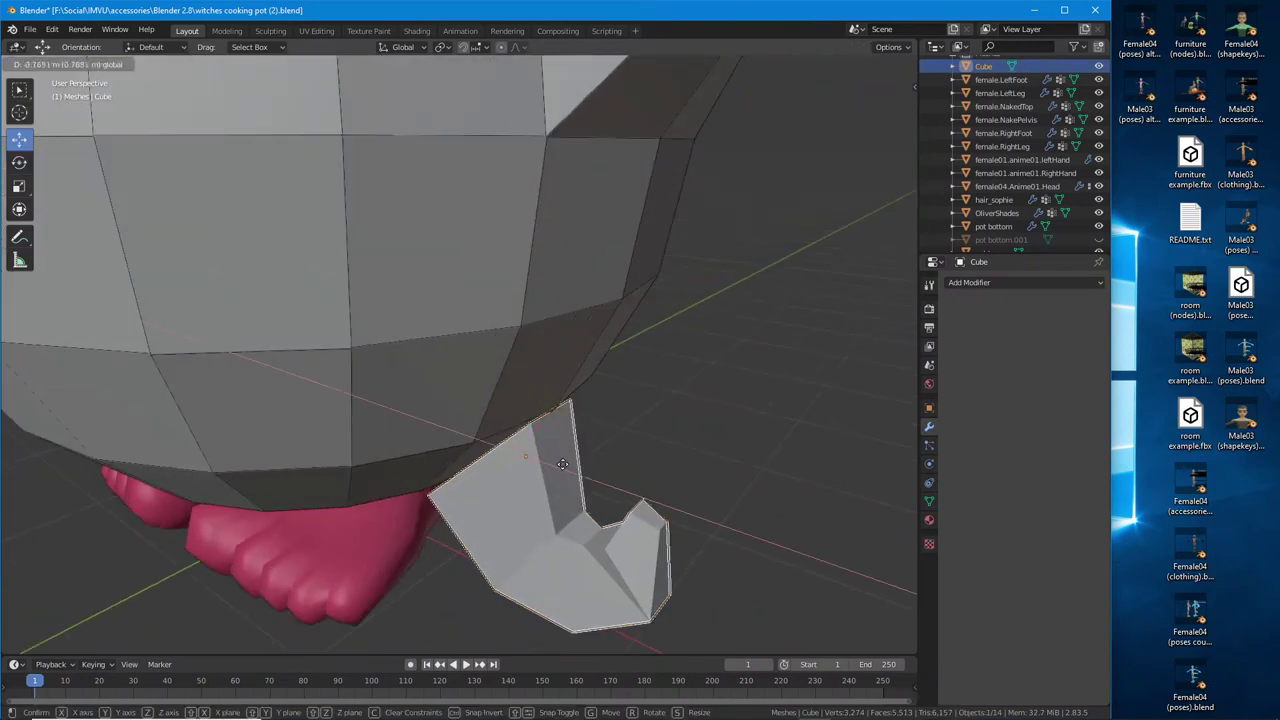
key("x")
left_click(561, 468)
middle_click_drag(561, 468, 428, 263)
Hide the pot lid, orbit around the pot and select the Cube foot
left_click(496, 255)
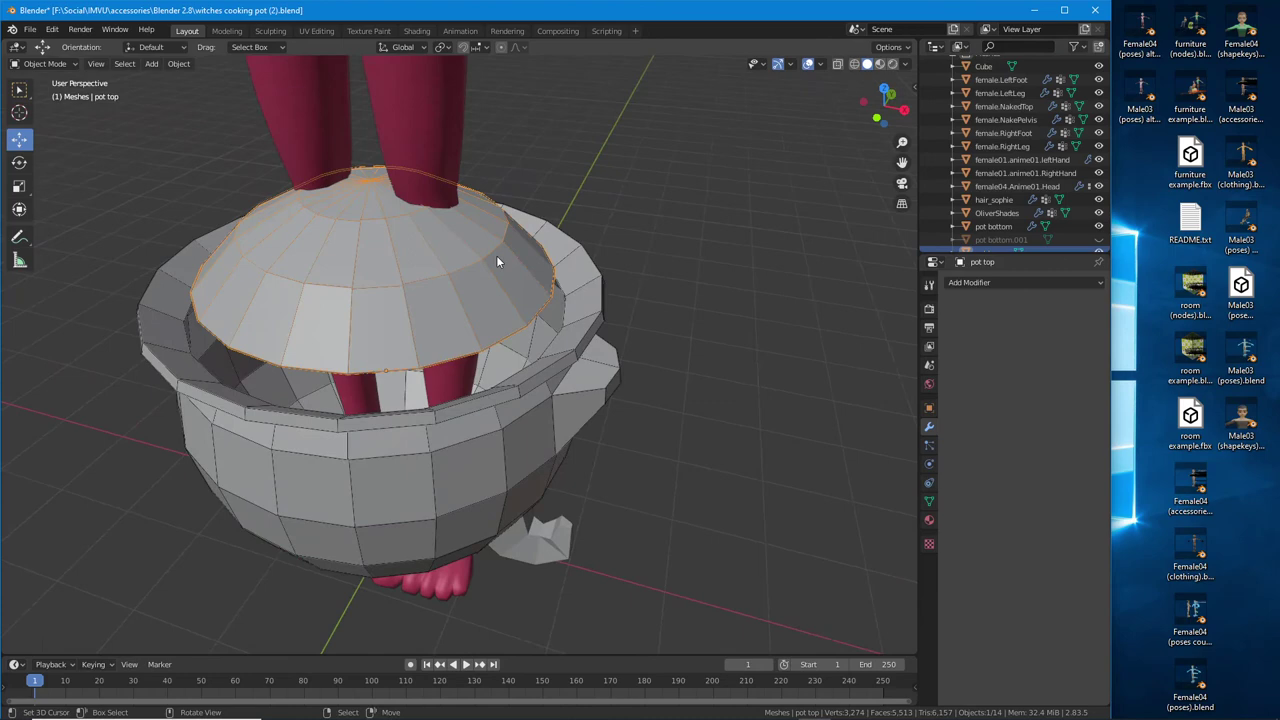
scroll(1099, 229, "down", 1)
left_click(1099, 227)
middle_click_drag(537, 280, 537, 320)
middle_click_drag(278, 347, 397, 268)
middle_click_drag(418, 318, 557, 297)
scroll(610, 349, "up", 3)
left_click(564, 498)
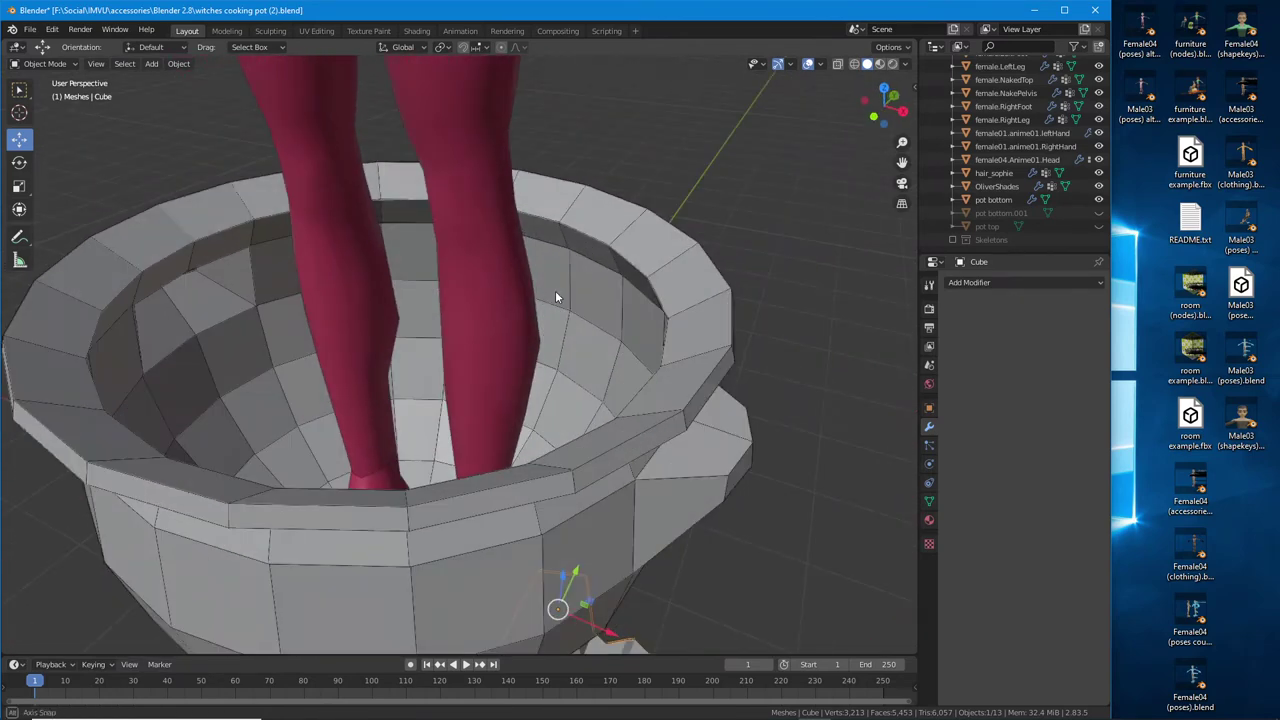
middle_click_drag(555, 297, 270, 336)
Select pot bottom, enter Edit Mode and clear the mesh selection
left_click(213, 264)
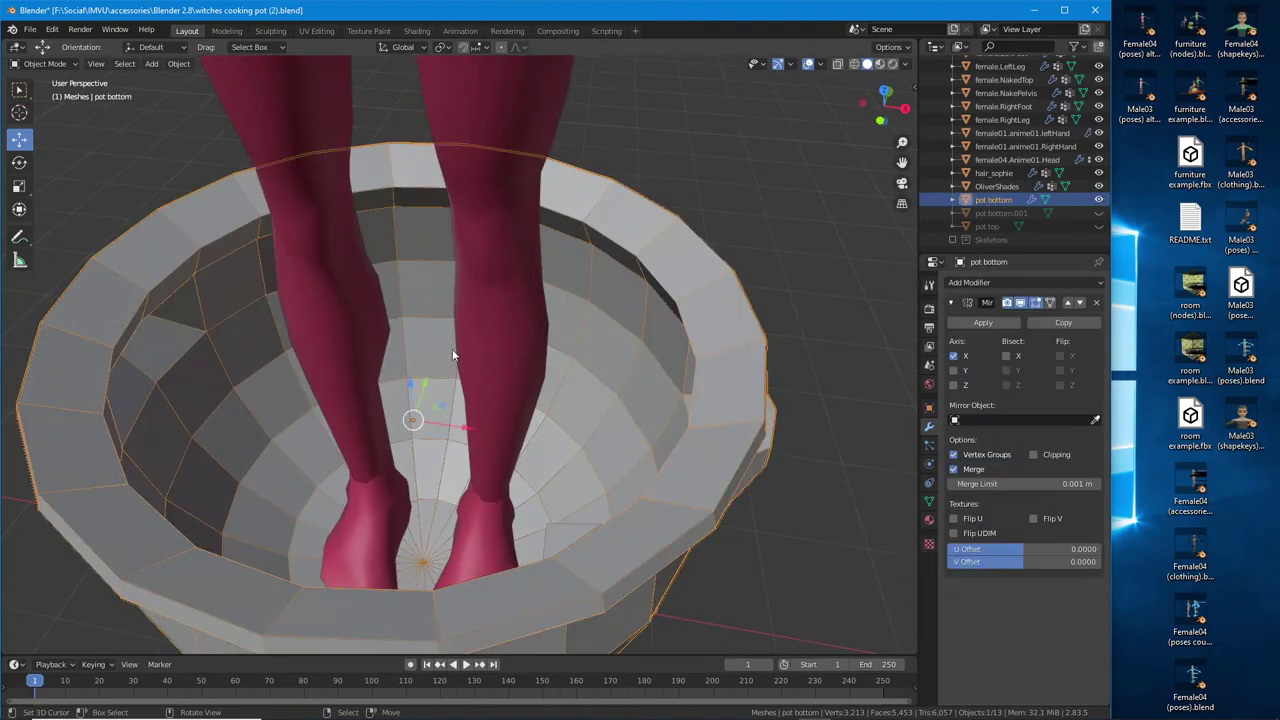
middle_click_drag(456, 355, 463, 350)
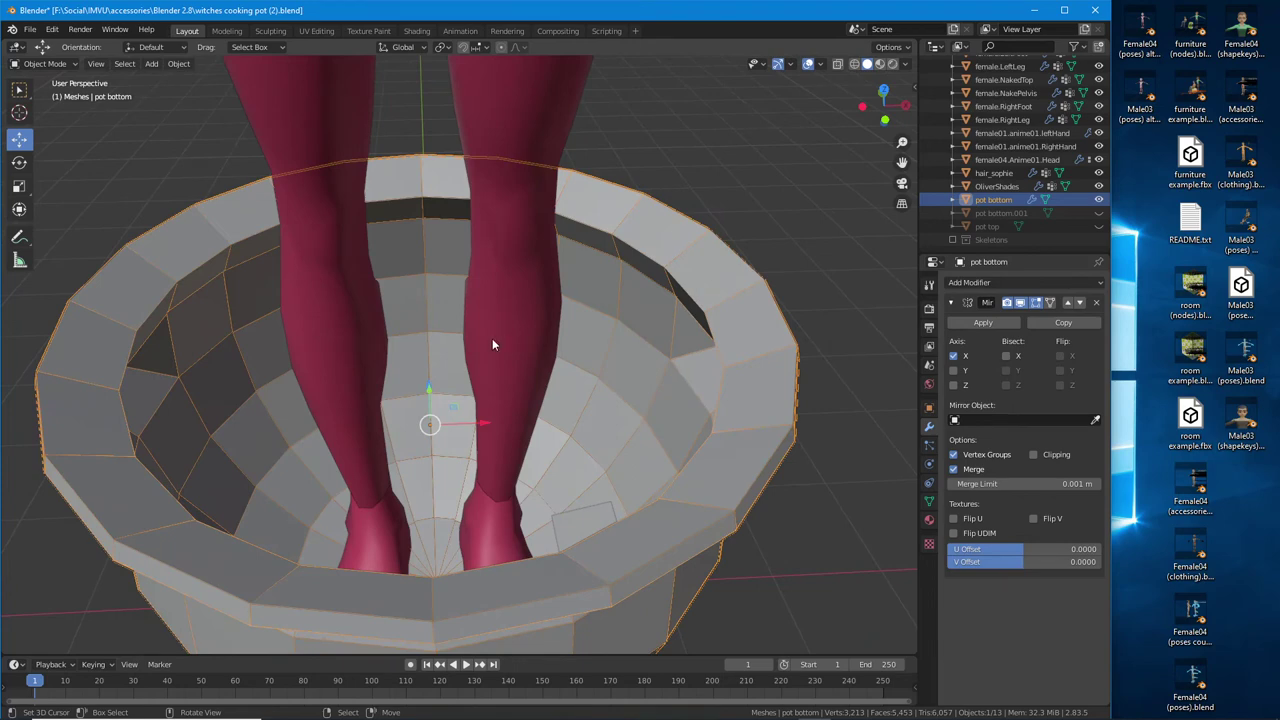
left_click(62, 64)
left_click(62, 92)
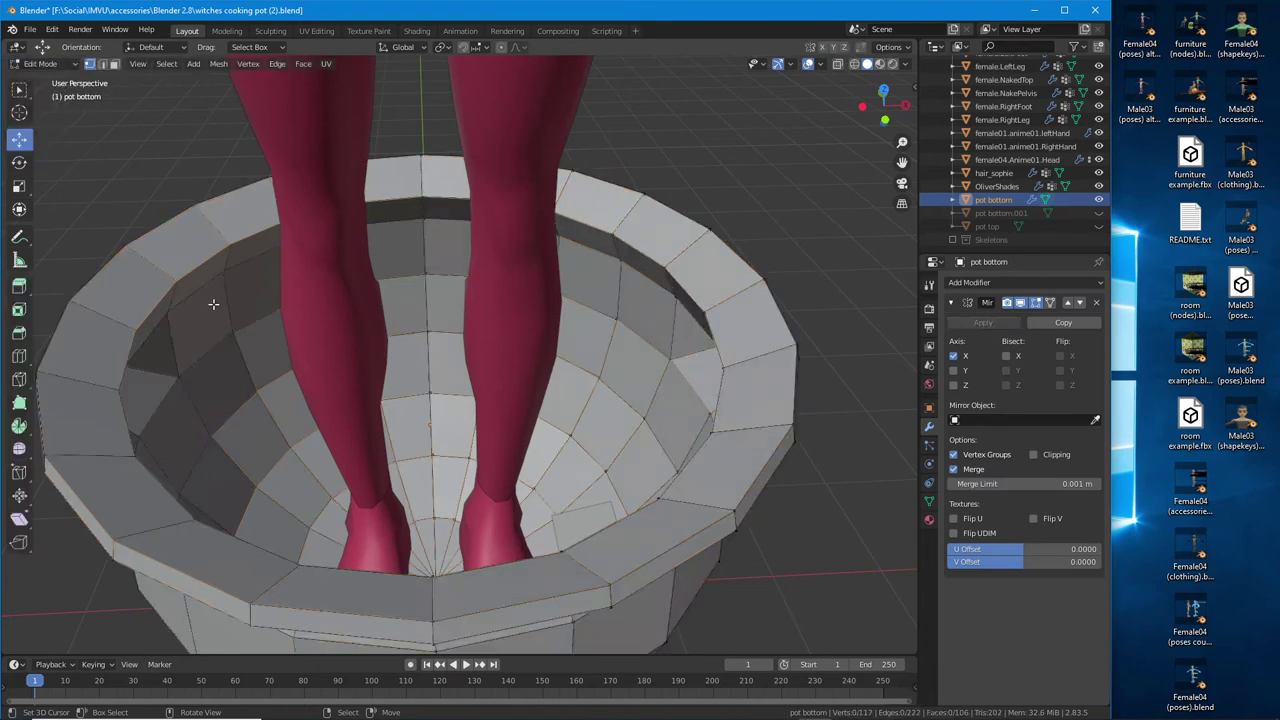
key("alt")
middle_click_drag(202, 284, 221, 297)
key("a")
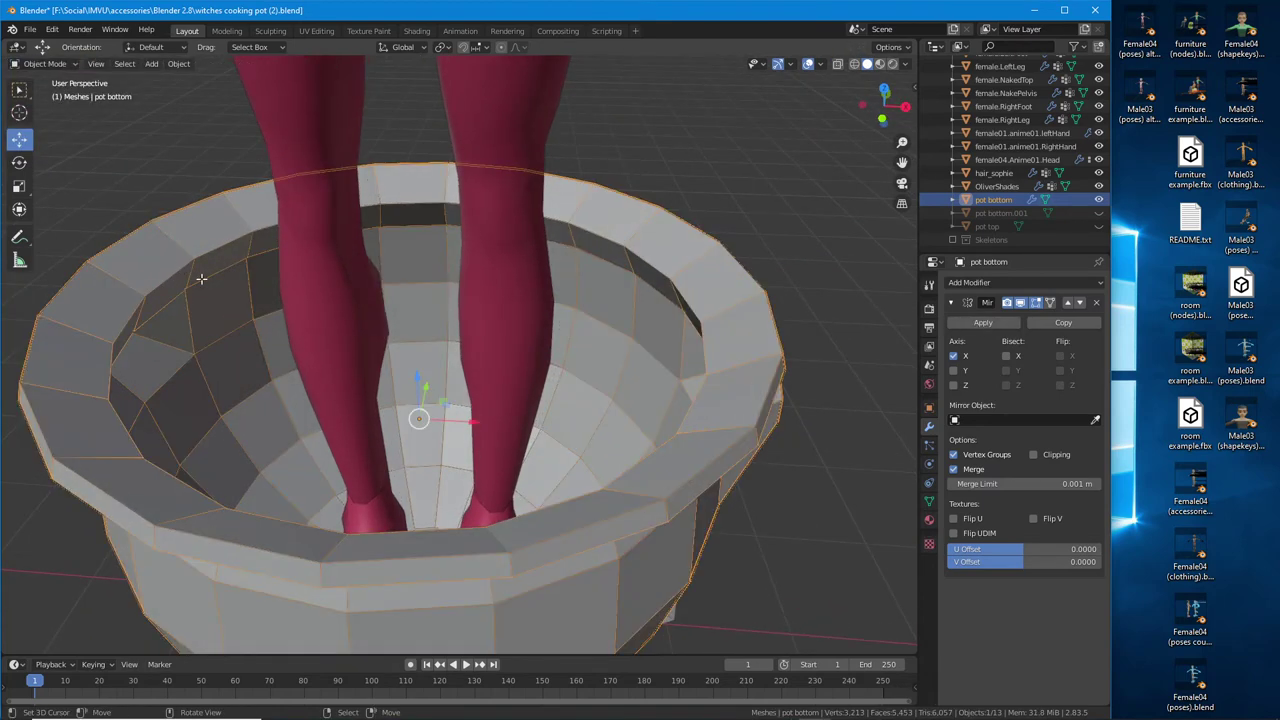
key("alt+a")
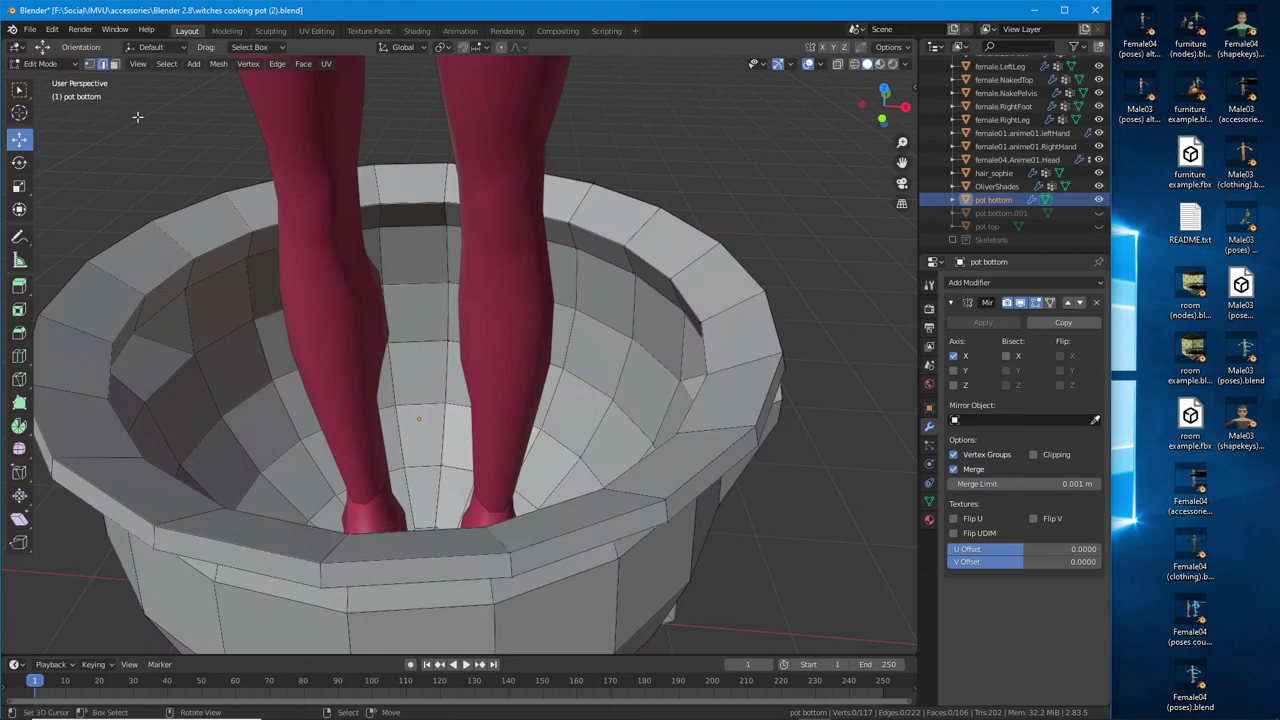
Try Alt-selecting vertical and rim edge loops on the pot wall
key("alt")
middle_click_drag(216, 273, 415, 337)
left_click(415, 337, "alt")
left_click(586, 271, "alt")
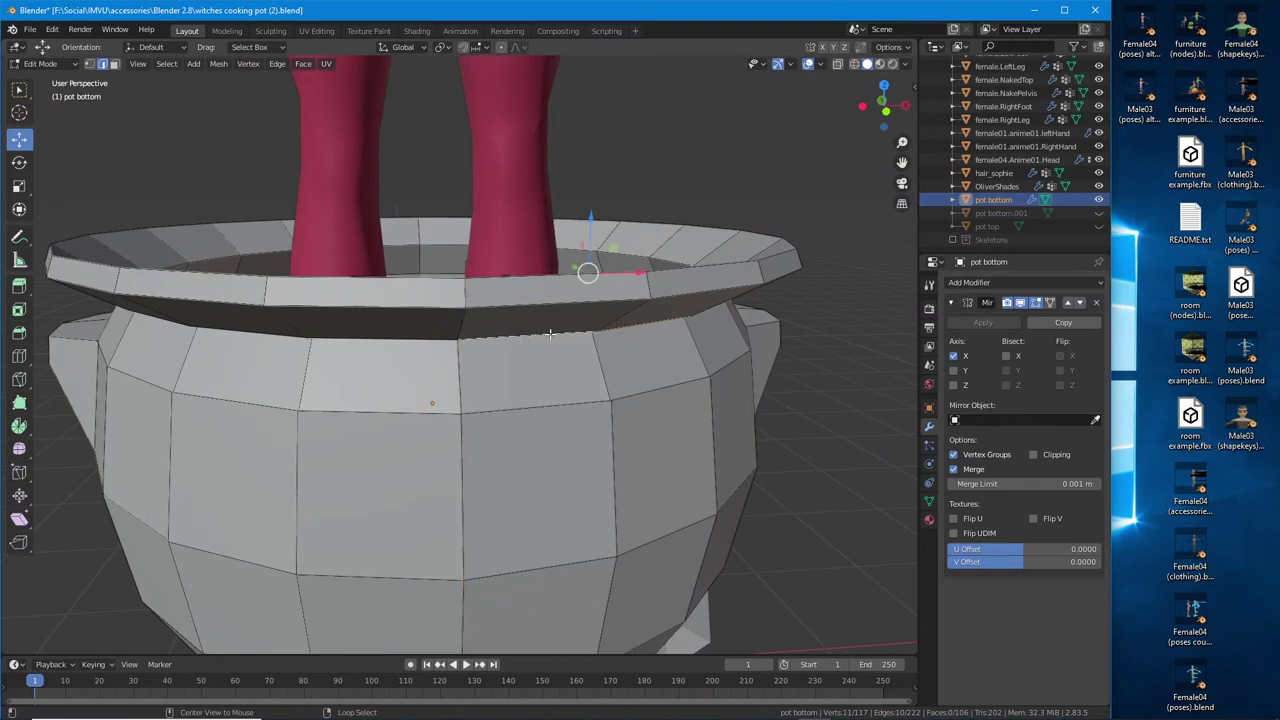
middle_click_drag(586, 271, 610, 262)
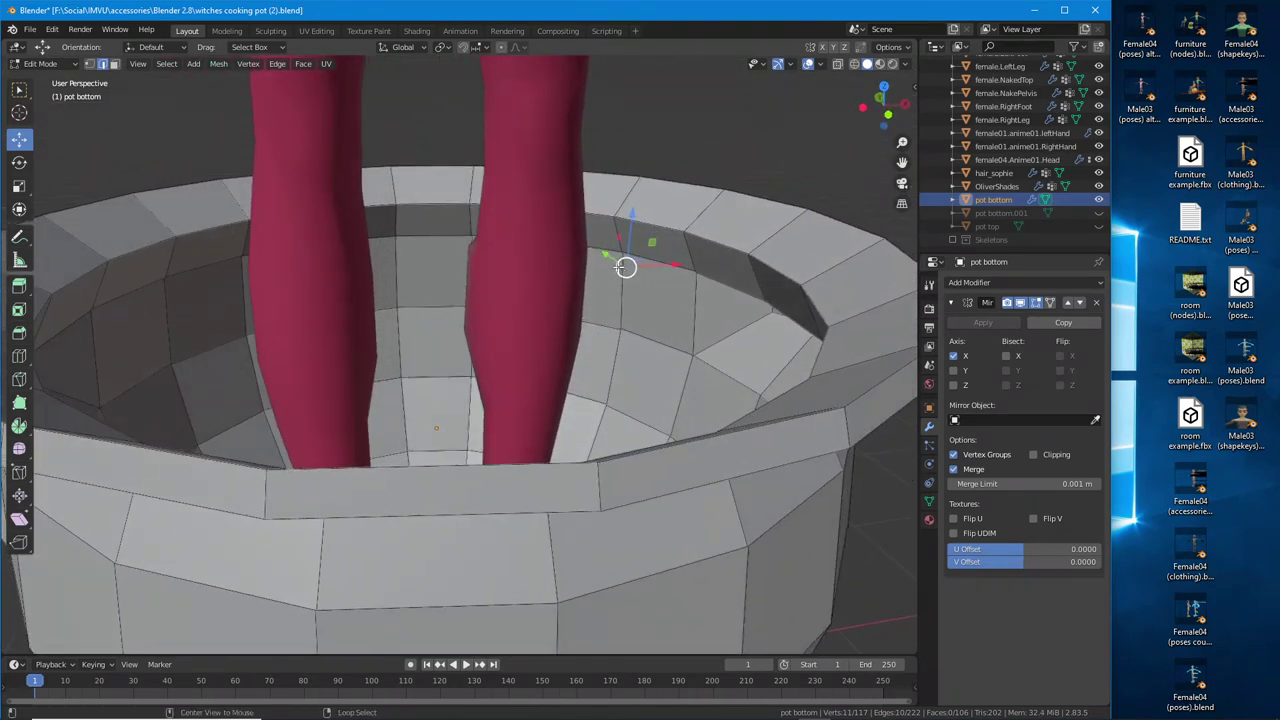
left_click(660, 265, "alt+shift")
mouse_move(683, 292)
middle_mouse_down()
mouse_move(454, 279)
mouse_move(560, 329)
mouse_move(635, 344)
middle_mouse_up()
In wireframe, select the rim's inner edge loop, then return to solid shading
left_click(867, 65)
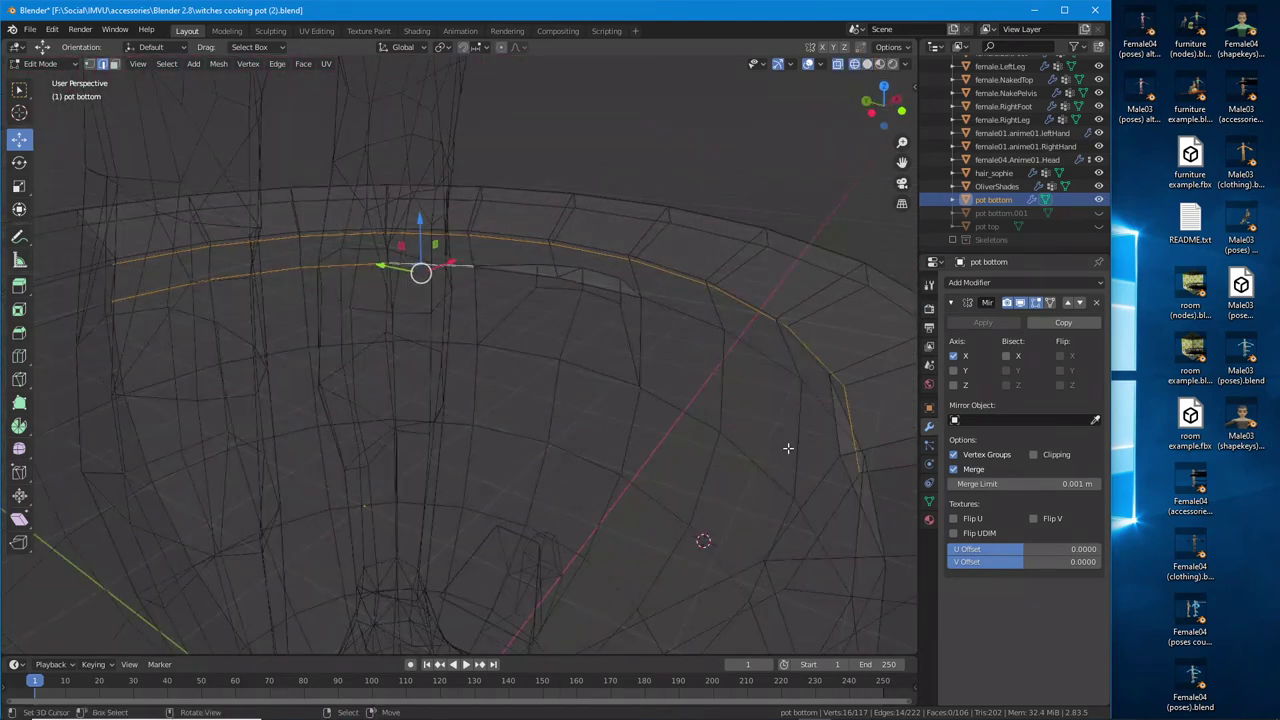
left_click(718, 341, "alt")
left_click(463, 264, "alt")
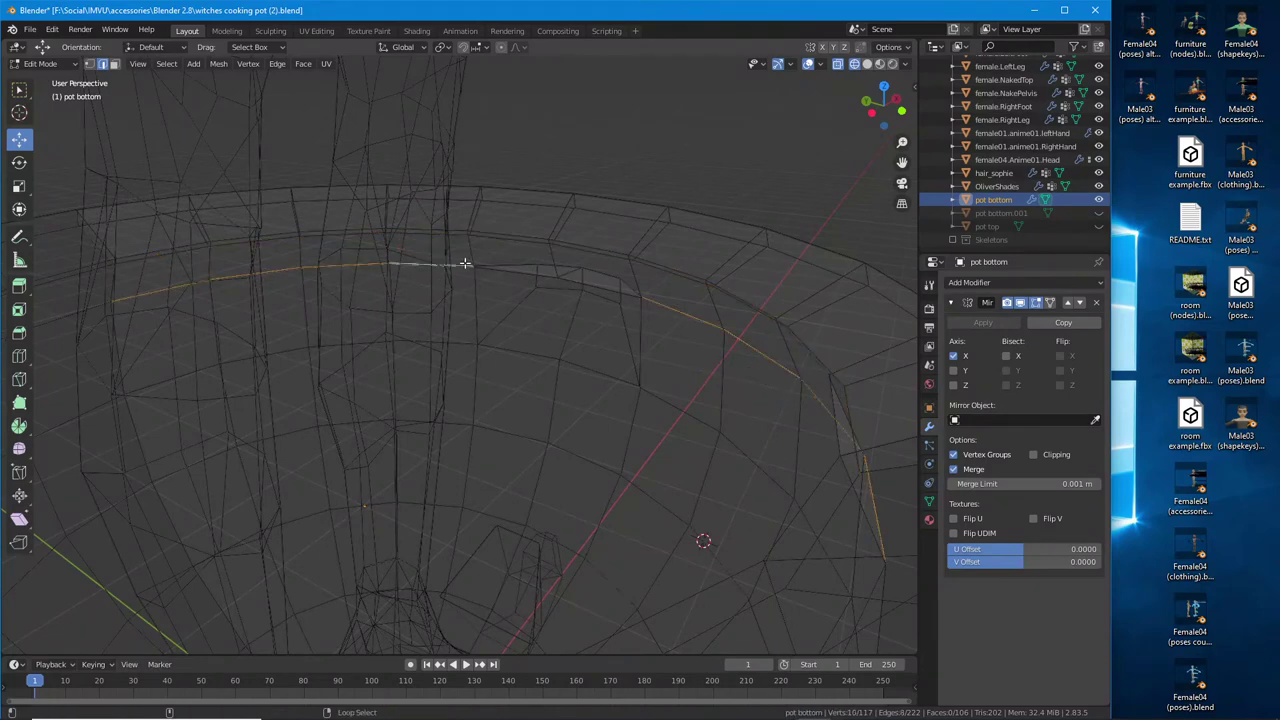
middle_click_drag(463, 264, 523, 305)
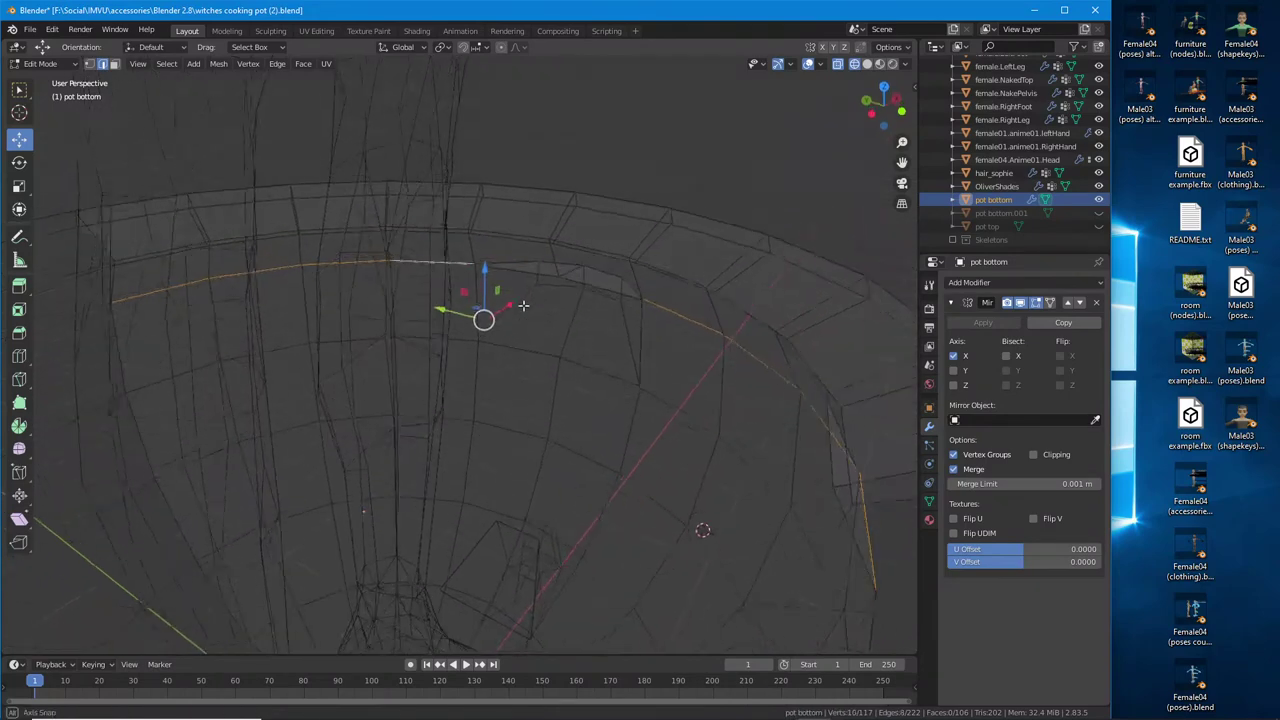
left_click(598, 283, "shift")
middle_click_drag(598, 283, 558, 396)
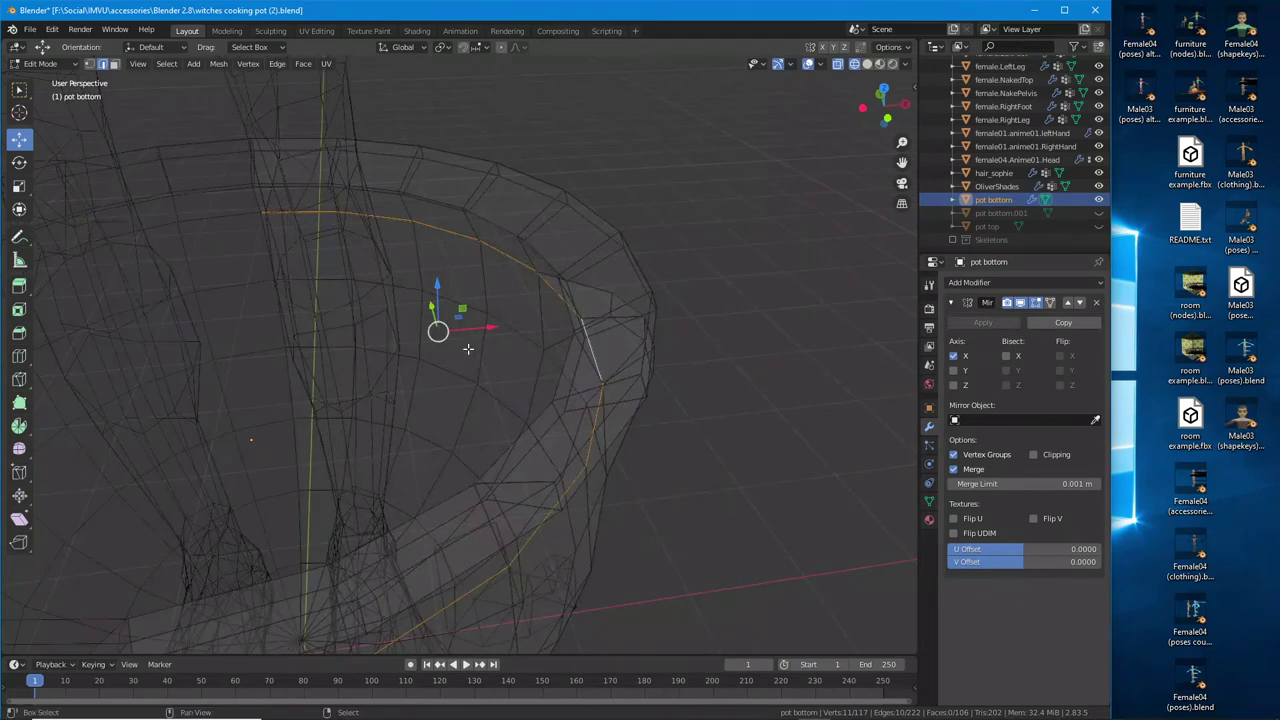
middle_click_drag(468, 350, 545, 290)
left_click(880, 64)
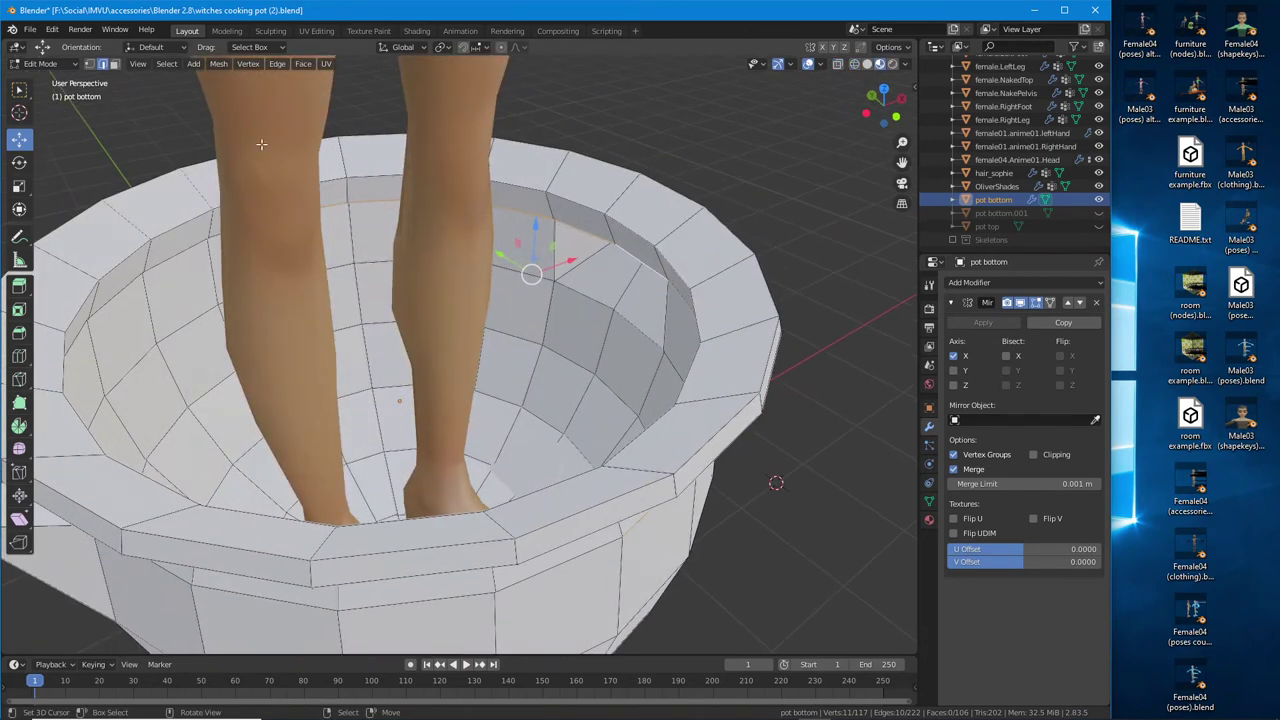
Try Face > Fill on the selected rim loop
left_click(304, 66)
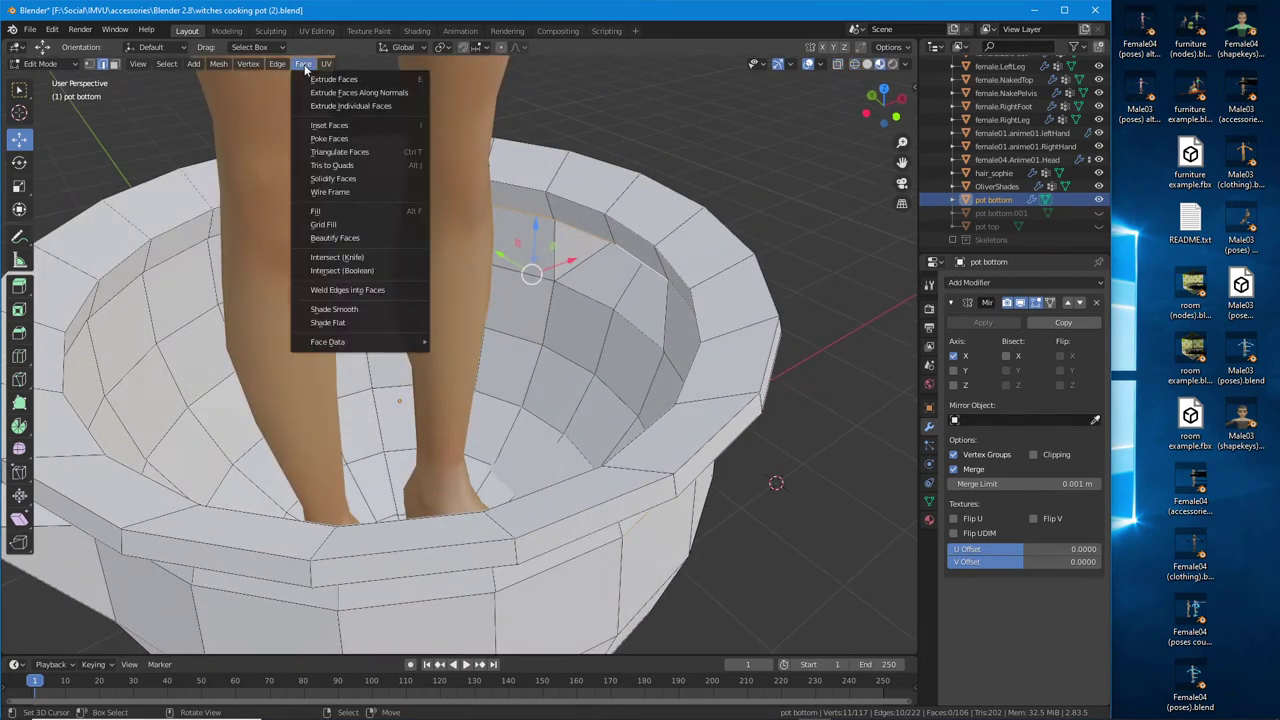
left_click(311, 213)
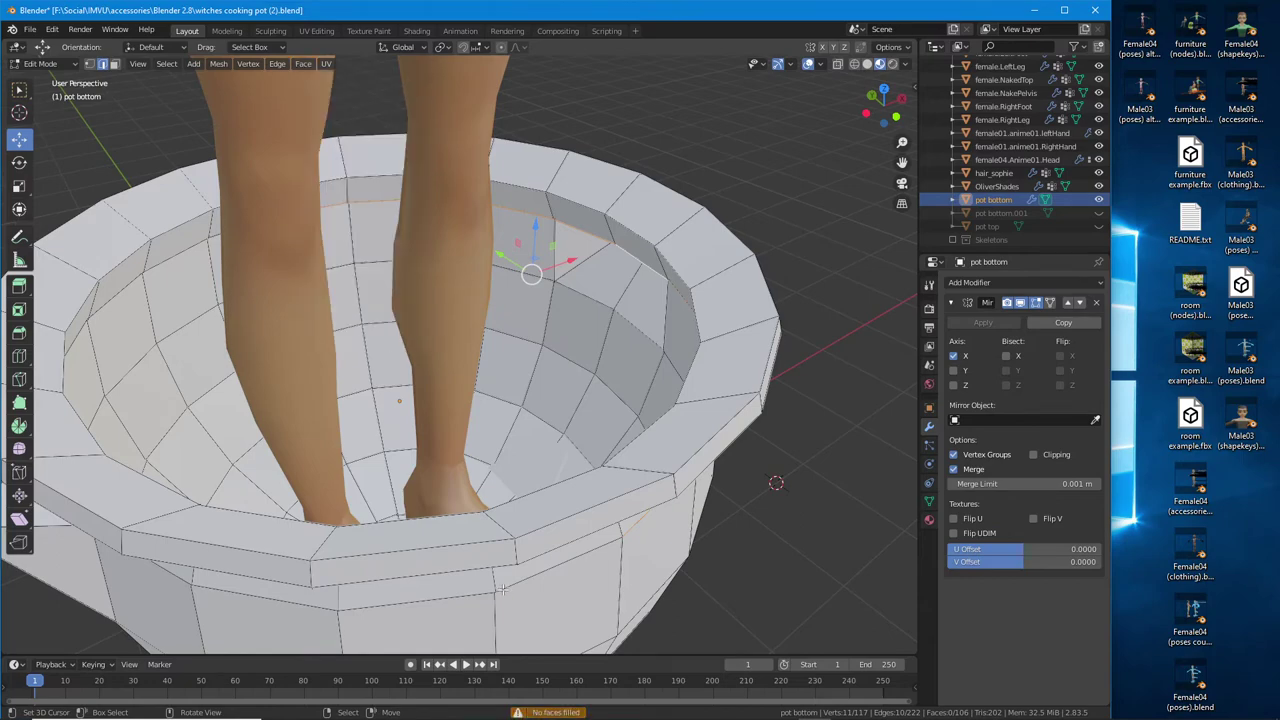
middle_click_drag(571, 411, 855, 102)
scroll(548, 444, "down", 3)
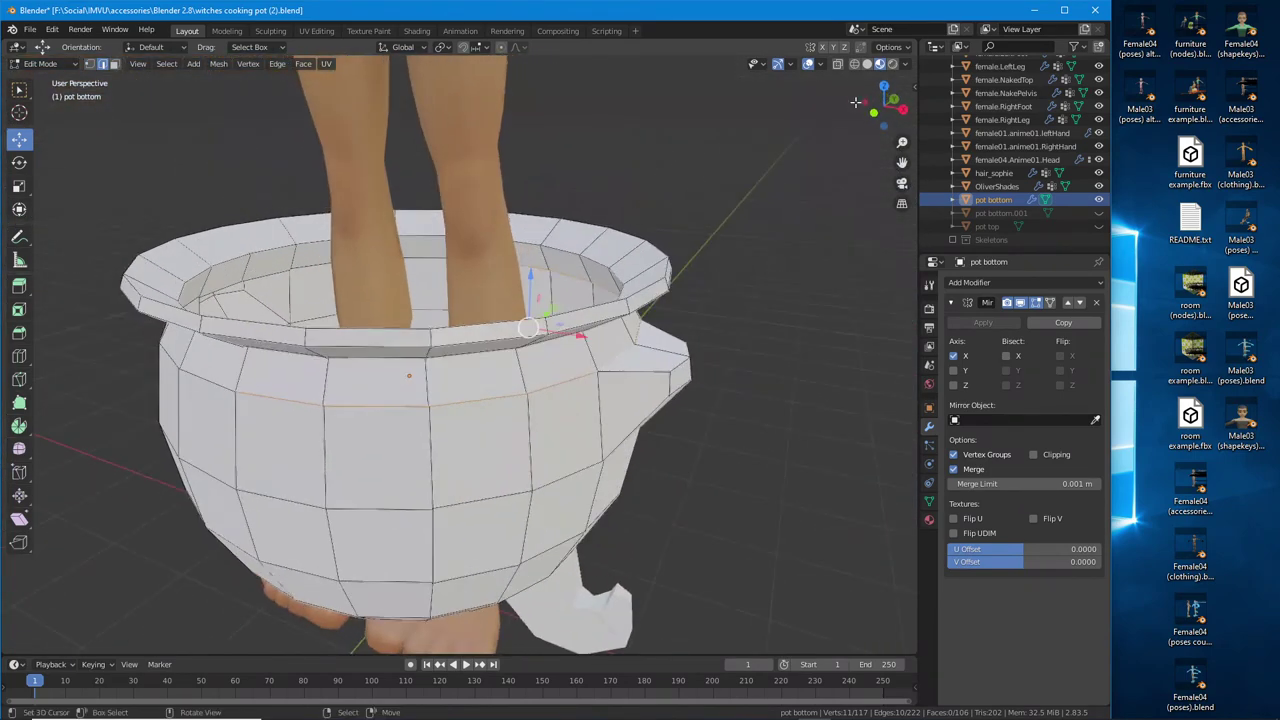
Separate the selected rim loop into its own object, pot bottom.002
left_click(854, 64)
middle_click_drag(530, 360, 525, 332)
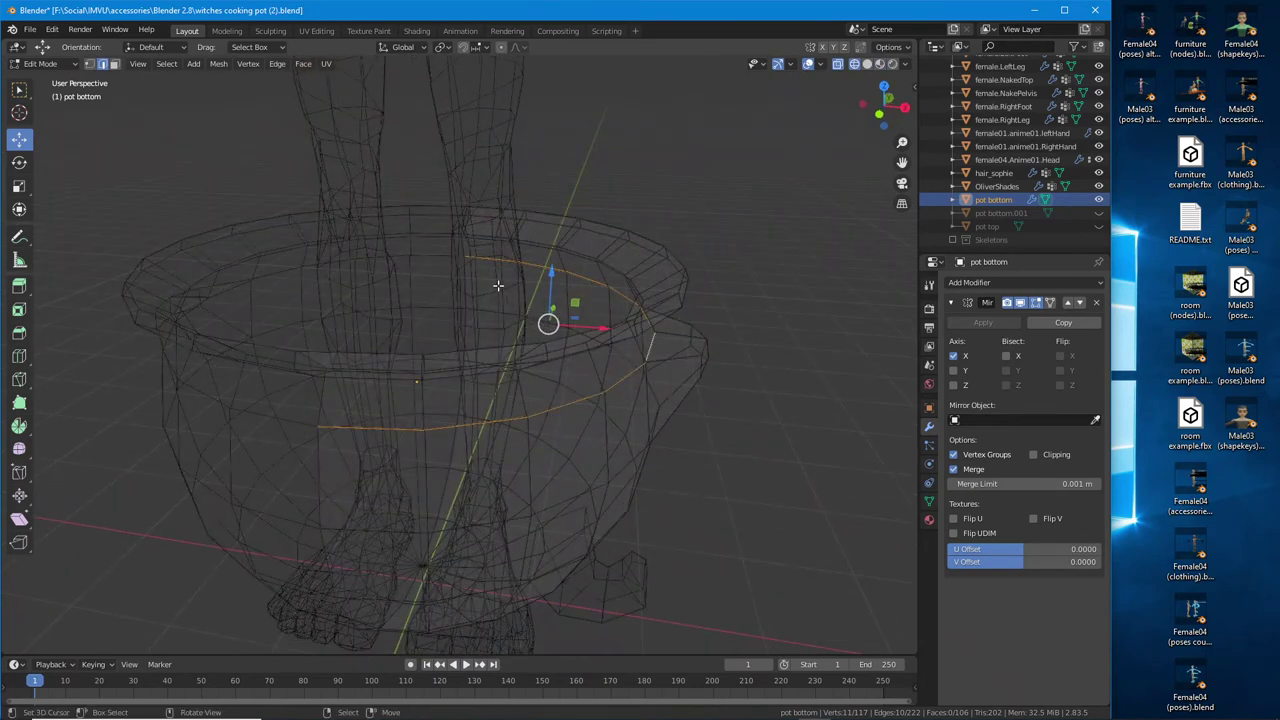
mouse_move(462, 256)
left_mouse_down()
mouse_move(302, 424)
mouse_move(404, 424)
mouse_move(615, 370)
mouse_move(635, 307)
mouse_move(478, 256)
left_mouse_up()
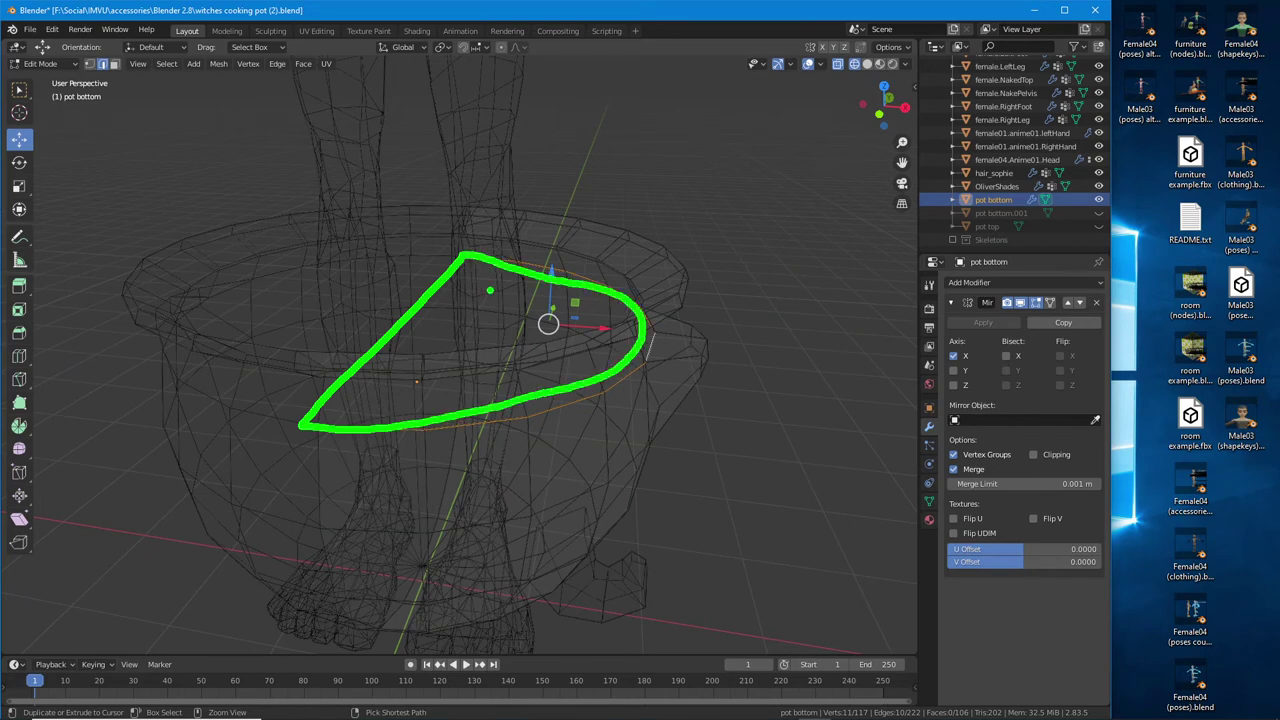
middle_click_drag(520, 340, 562, 358)
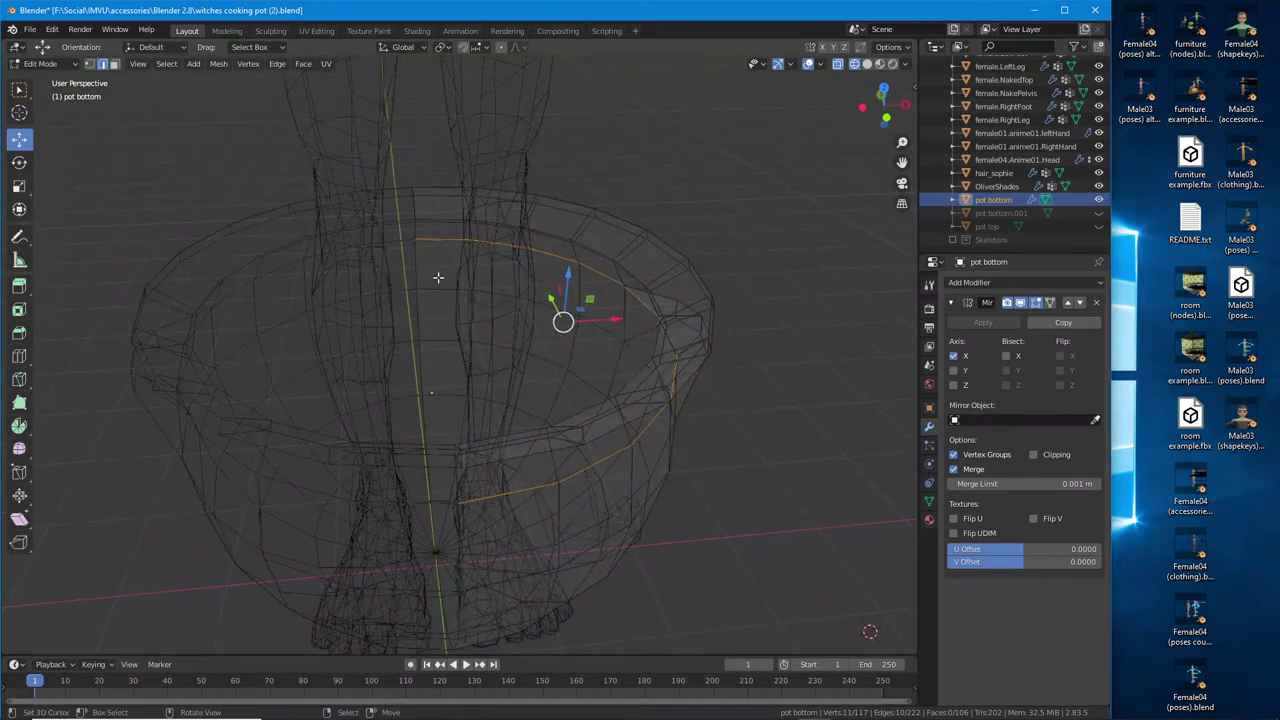
middle_click_drag(656, 388, 653, 410)
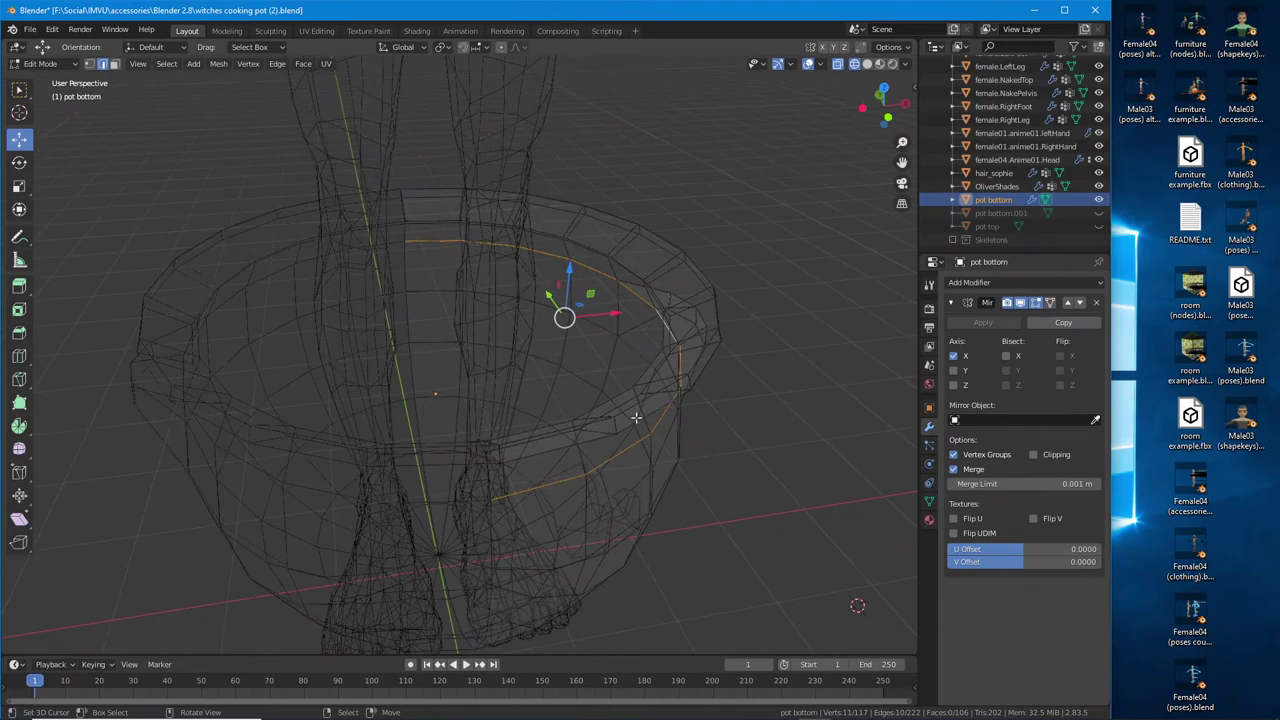
left_click(219, 65)
mouse_move(248, 191)
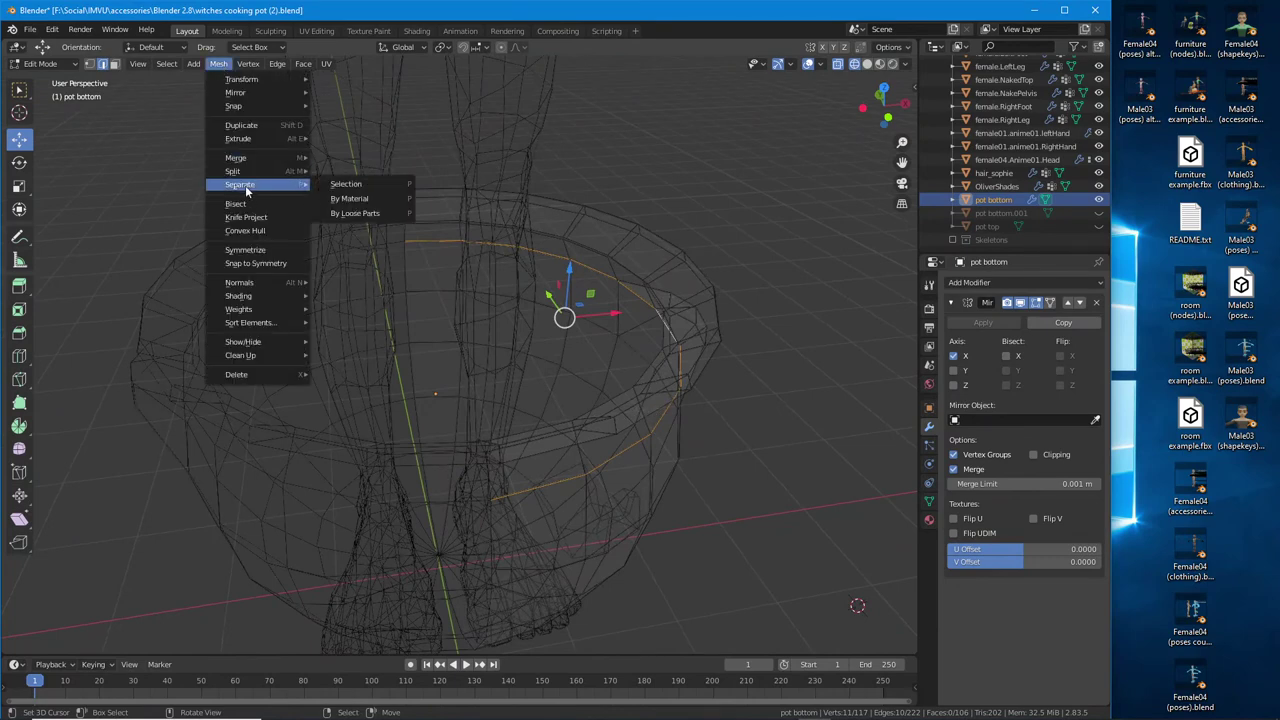
left_click(337, 184)
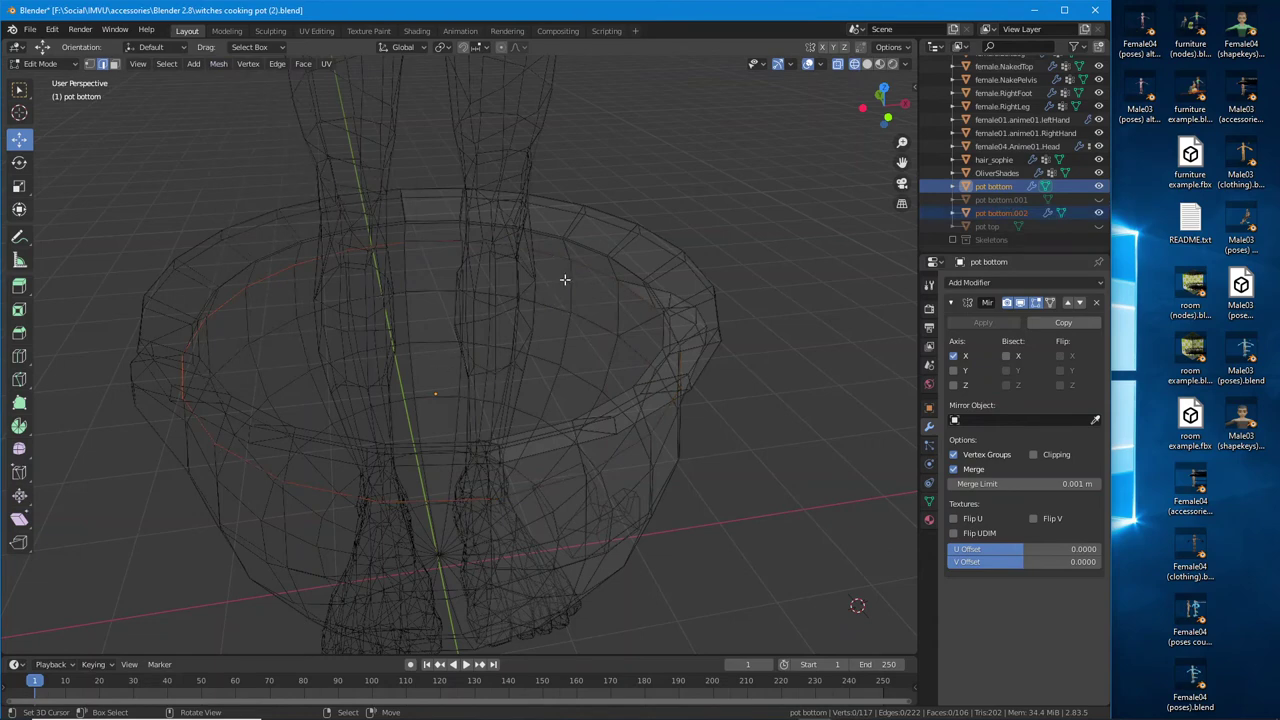
Select the separated pot bottom.002, enter Edit Mode and select all its geometry
key("Tab")
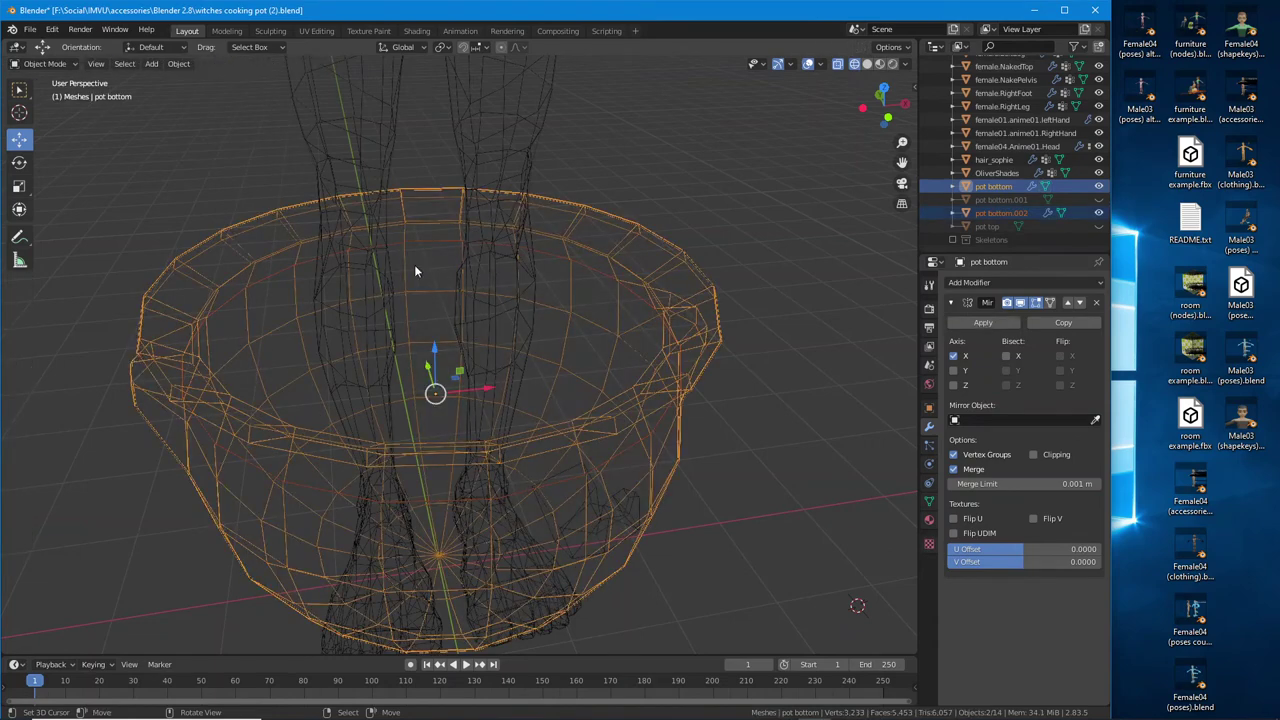
left_click(552, 258)
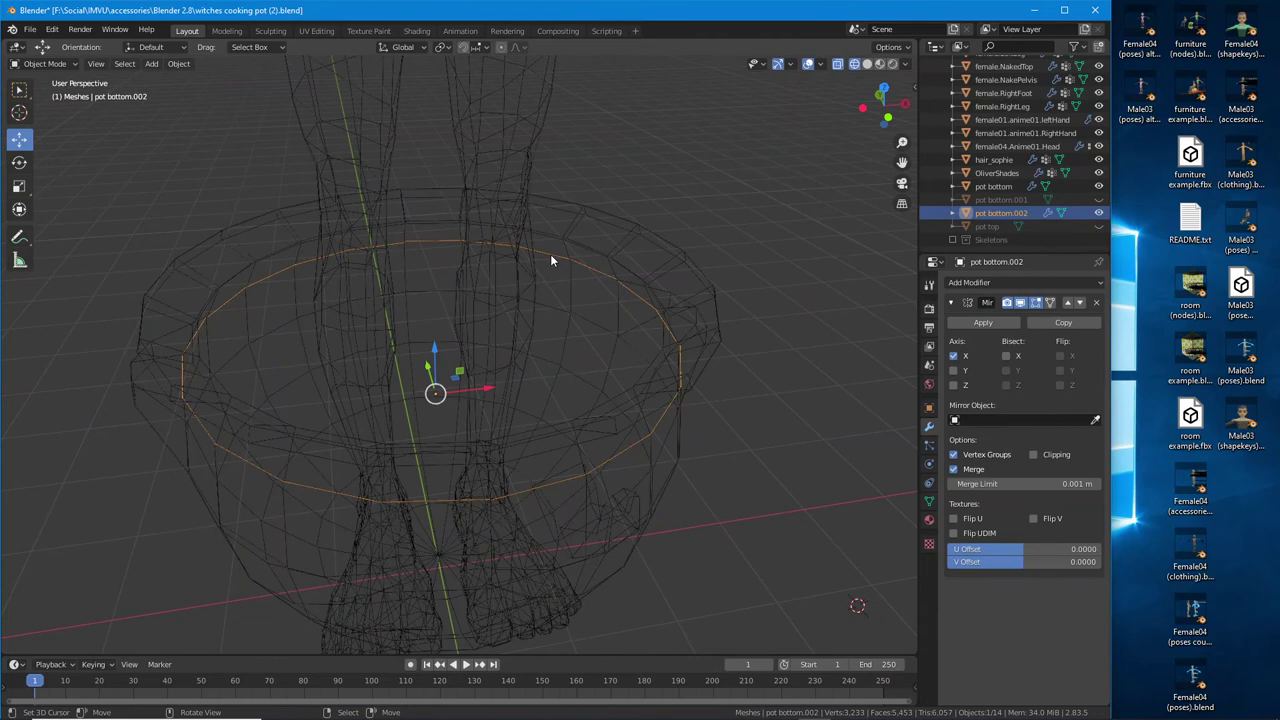
middle_click_drag(550, 256, 543, 260)
key("Tab")
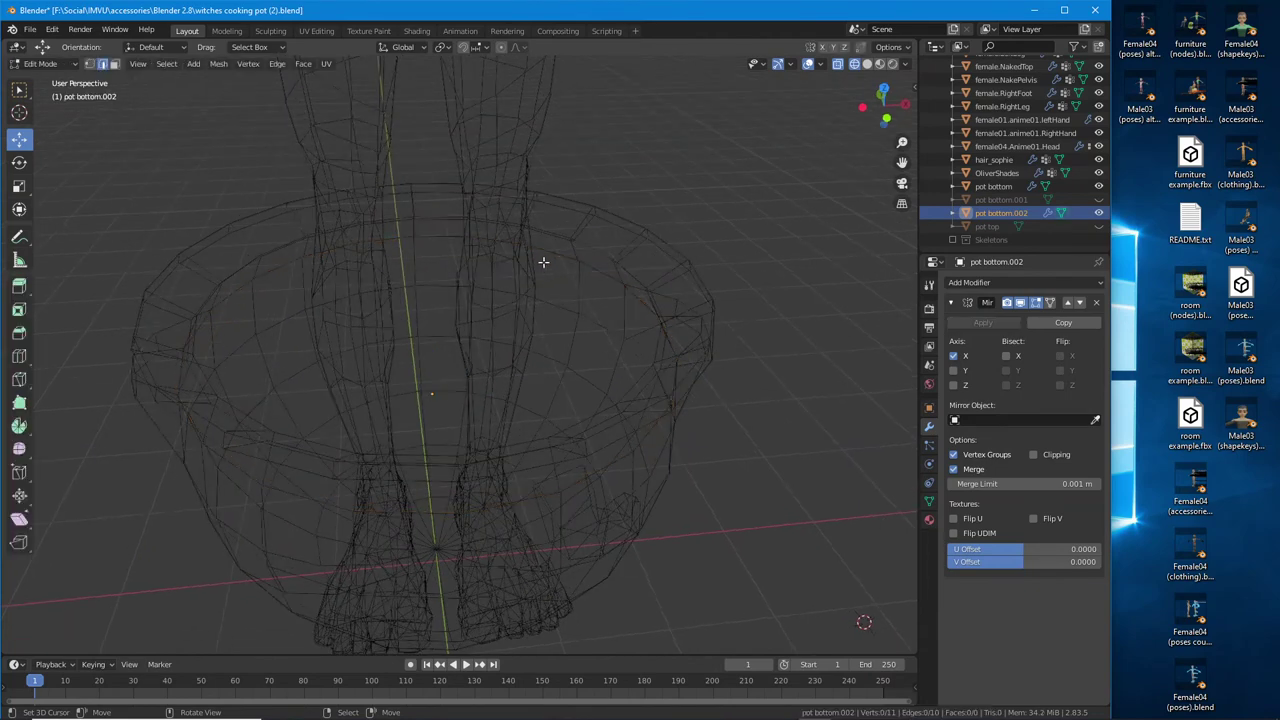
left_click(552, 255)
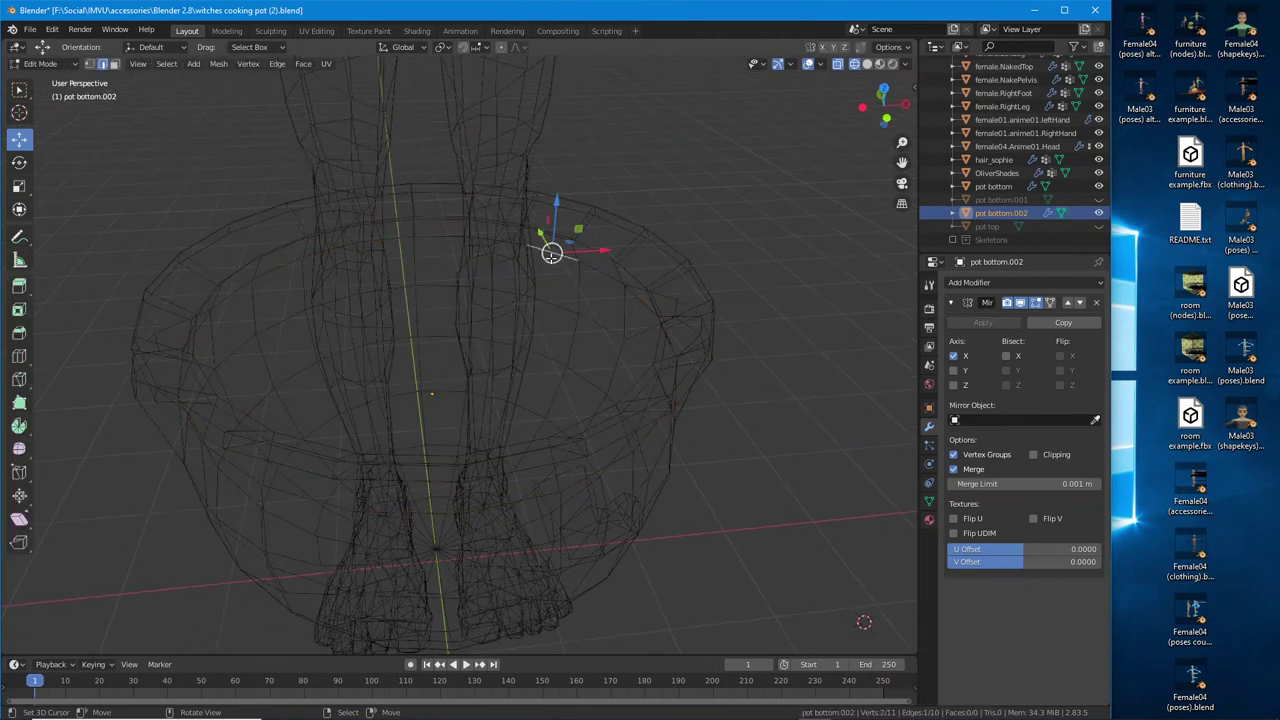
left_click(463, 234)
left_click(167, 64)
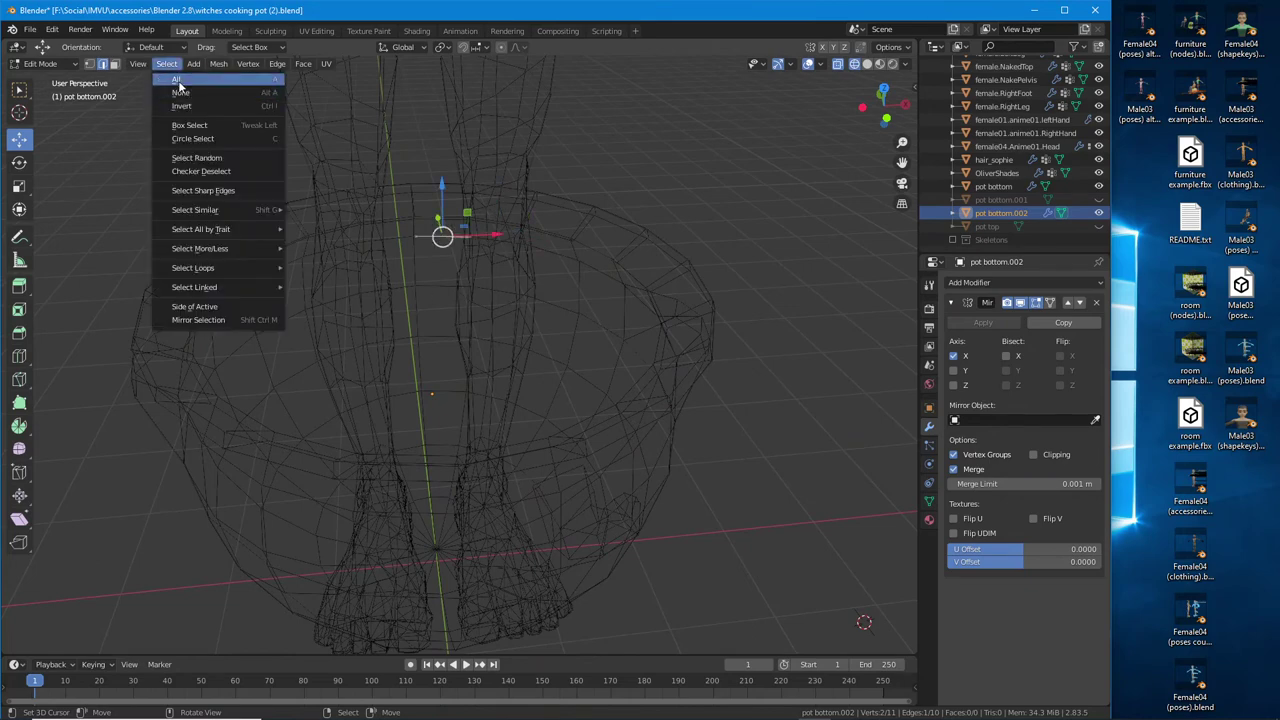
left_click(177, 80)
Pick the strip's top and bottom edges and build a face with New Edge/Face from Vertices
middle_click_drag(470, 520, 494, 546)
left_click(472, 511)
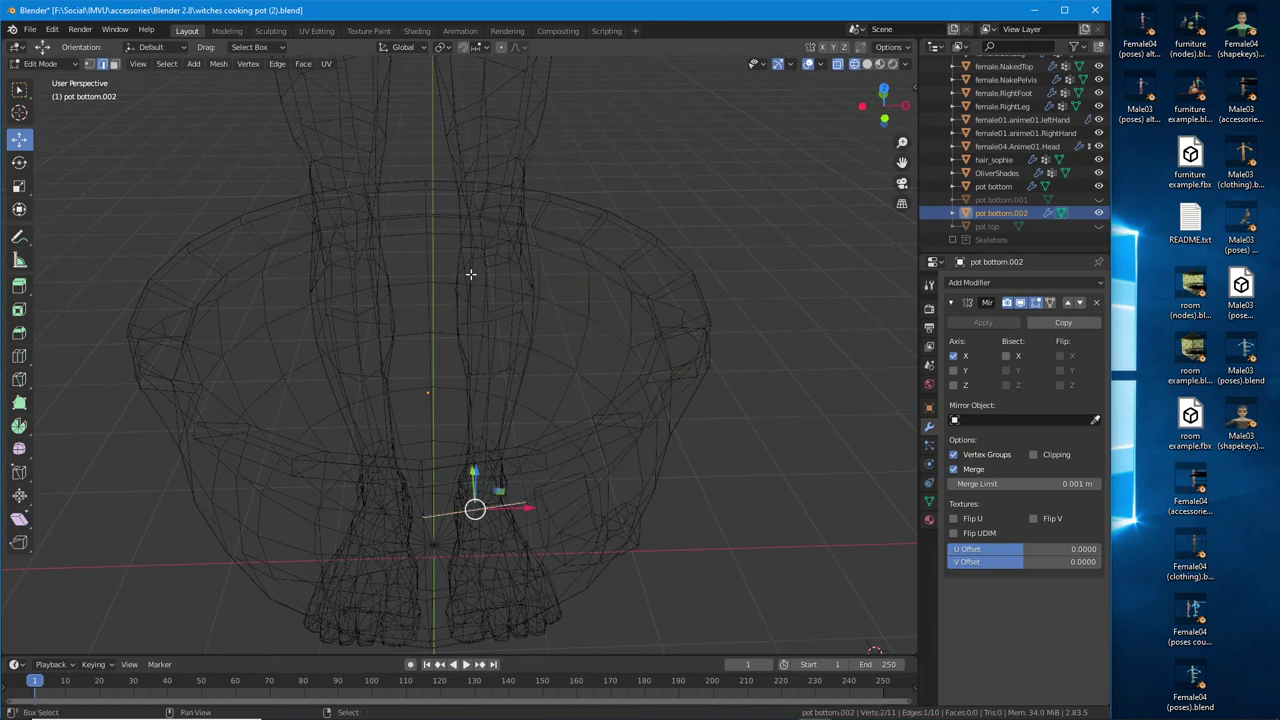
left_click(460, 238, "shift")
middle_click_drag(500, 317, 496, 381)
left_click(298, 64)
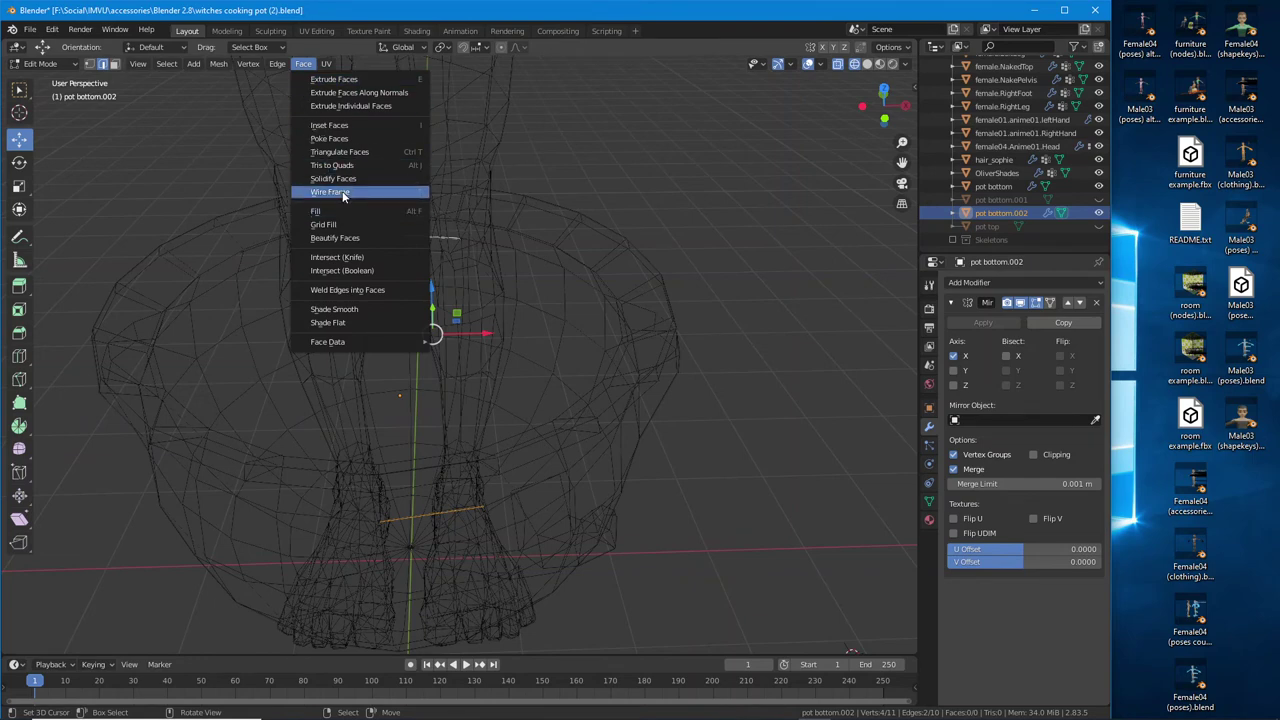
left_click(248, 64)
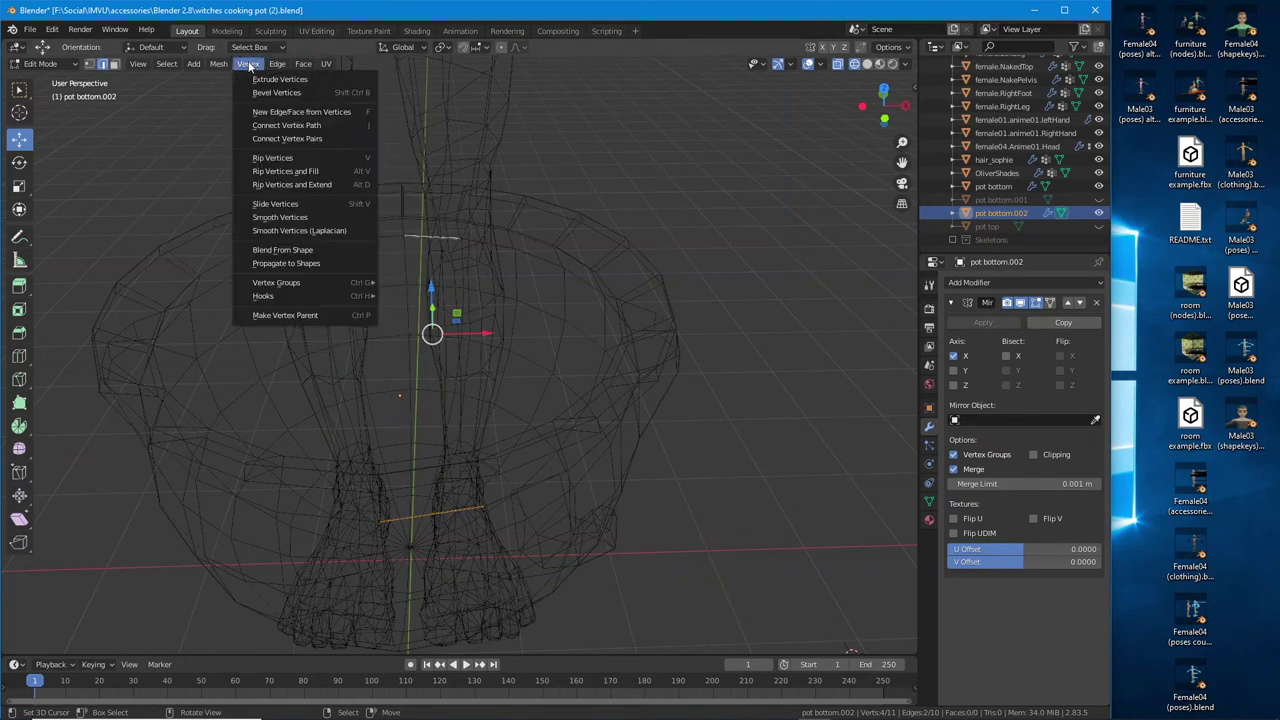
left_click(304, 66)
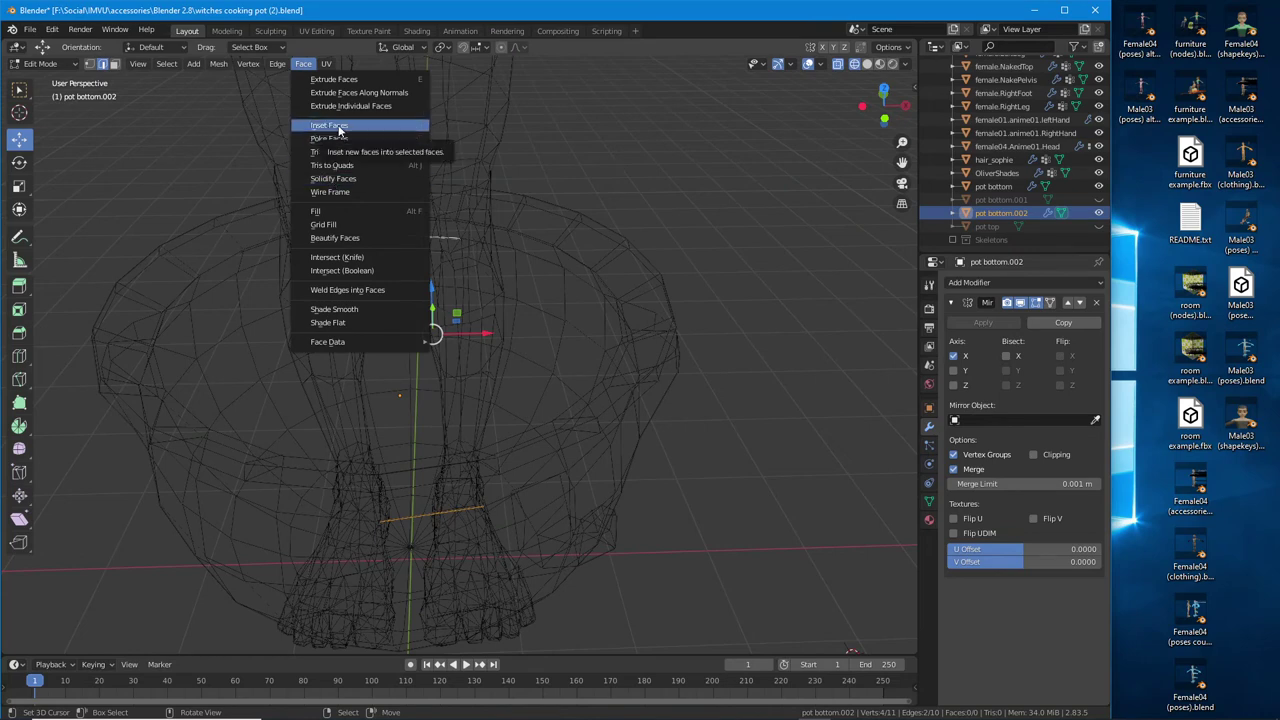
left_click(248, 63)
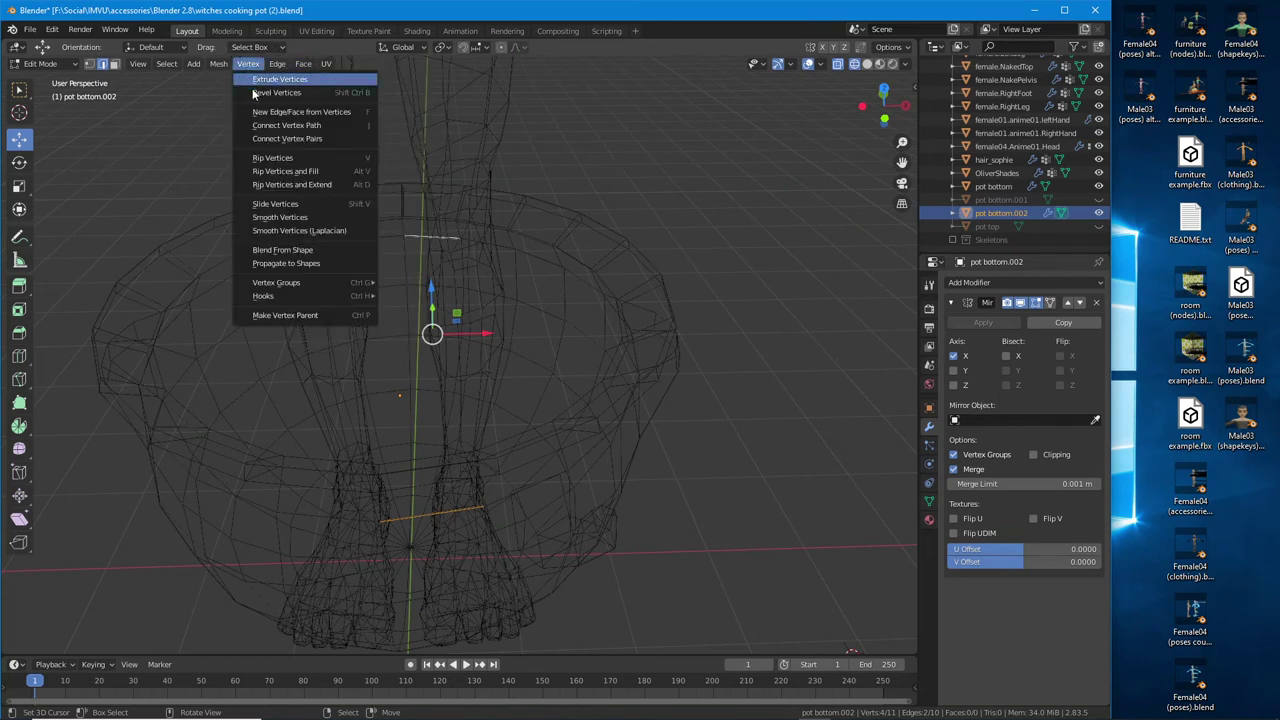
left_click(320, 113)
Select a top and bottom vertex pair and switch the viewport to Solid shading
left_click(491, 244)
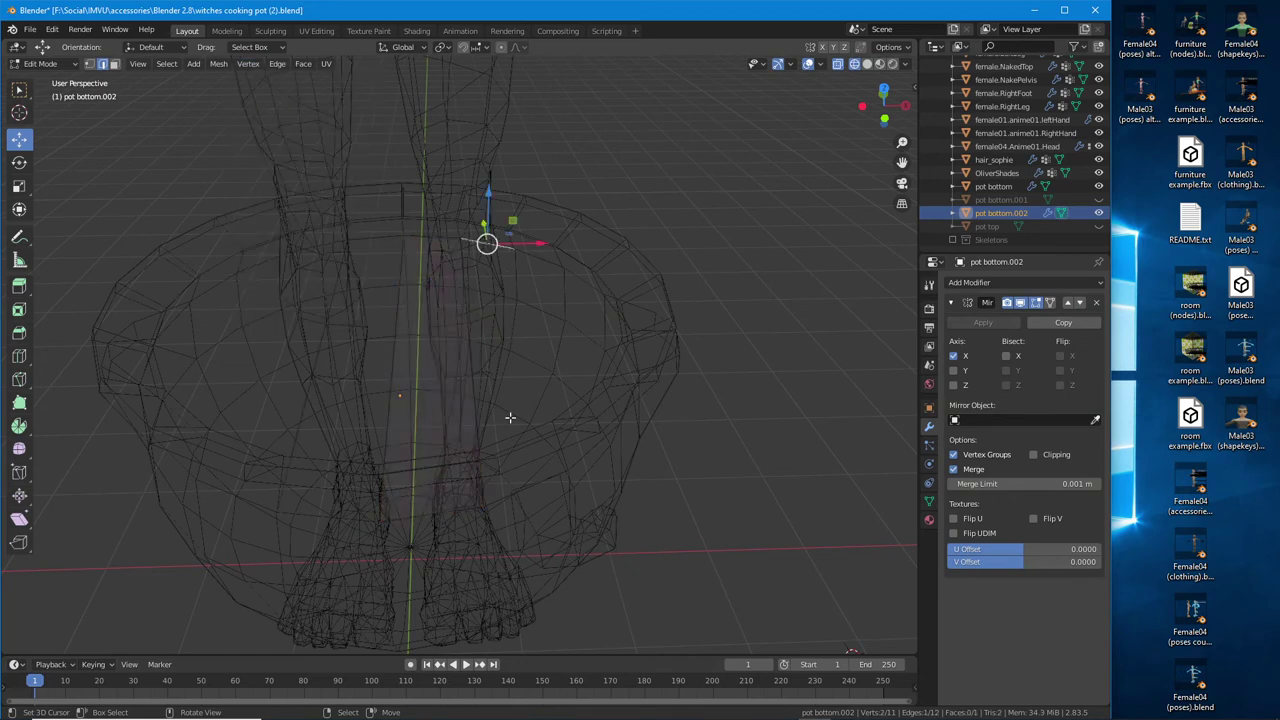
left_click(493, 462, "shift")
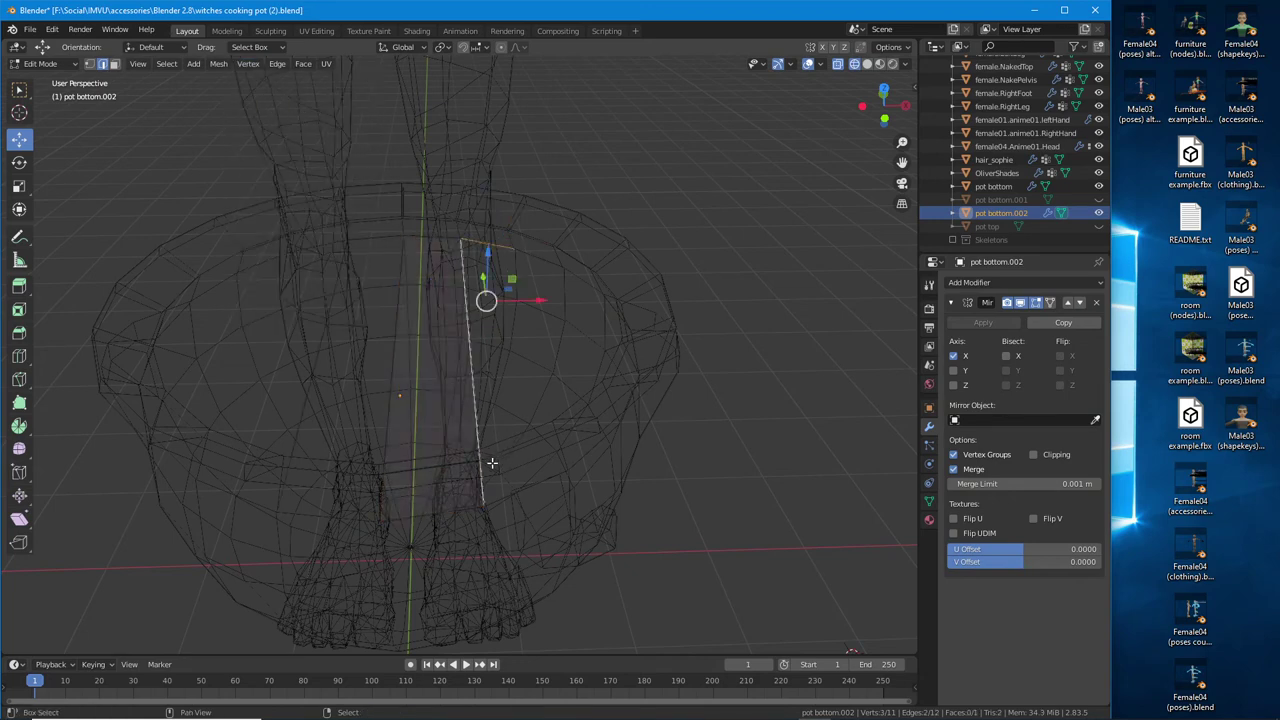
left_click(867, 65)
Fill faces between rim, floor and inner-wall edge pairs with F
middle_click_drag(544, 322, 418, 358)
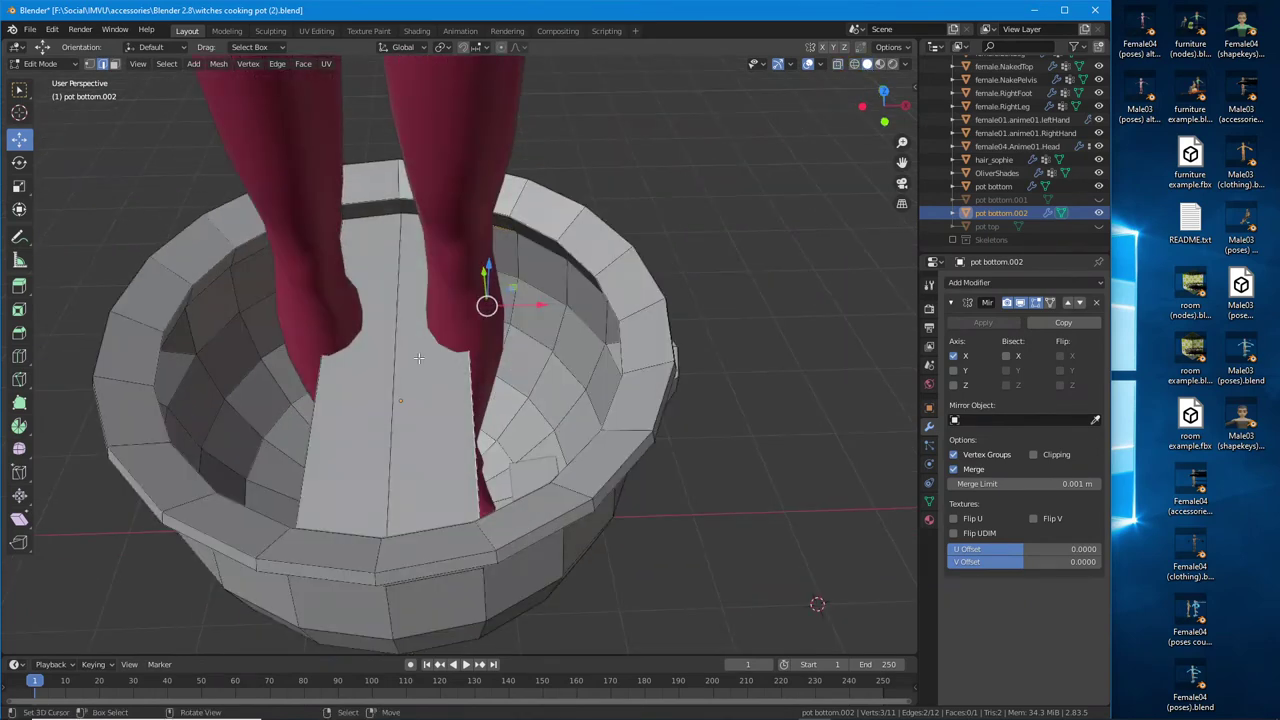
middle_click_drag(473, 404, 530, 320)
left_click(324, 230)
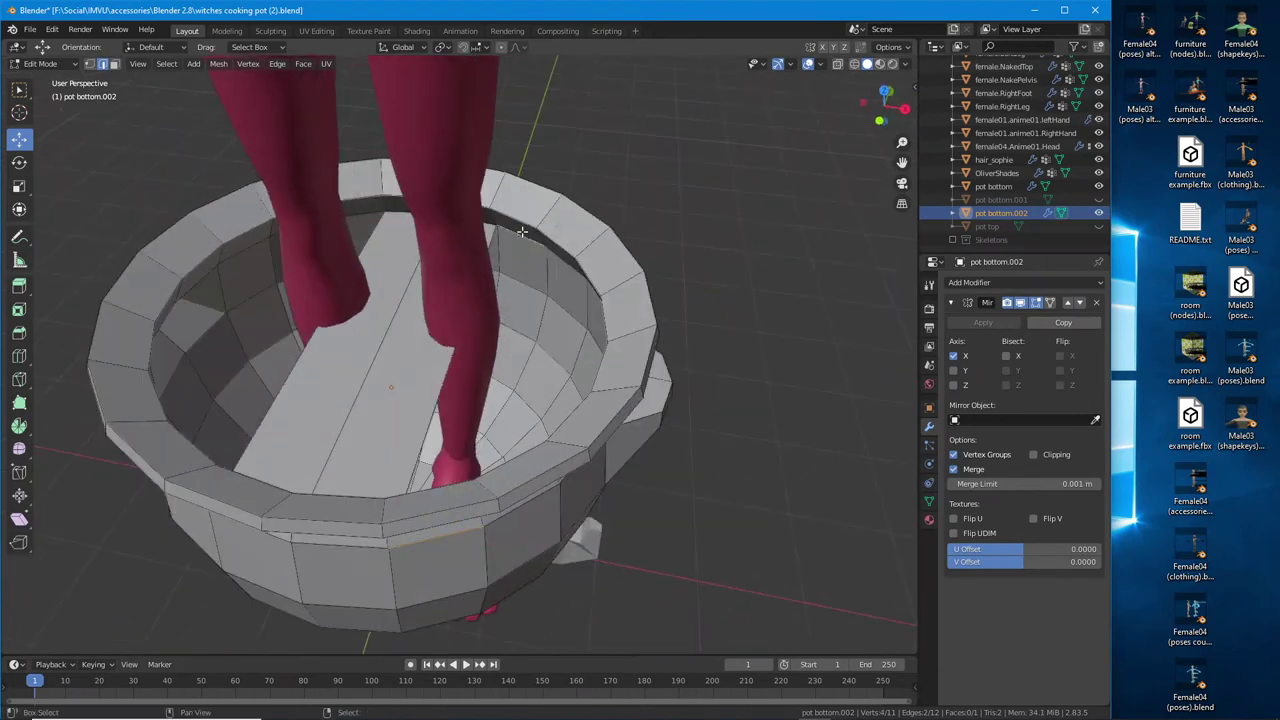
left_click(541, 311, "shift")
middle_click_drag(366, 305, 388, 308)
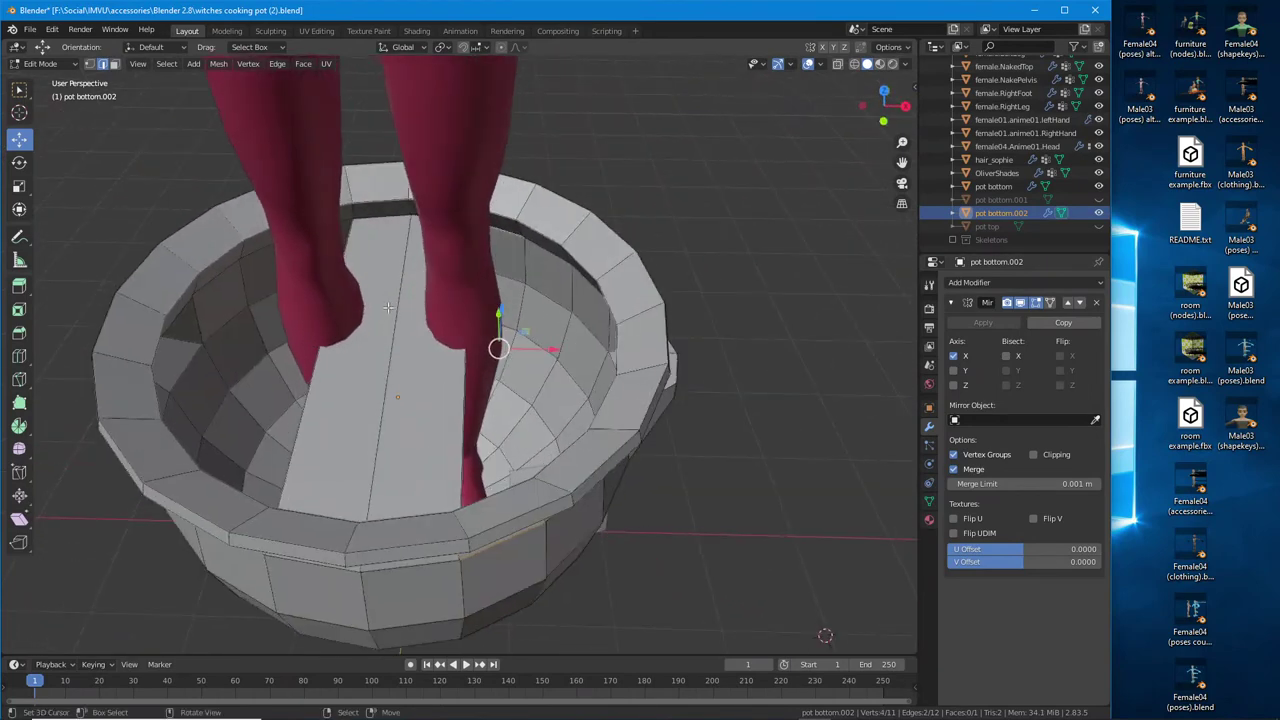
key("f")
left_click(544, 252)
middle_click_drag(544, 252, 360, 260)
left_click(400, 236, "shift")
key("f")
Fill two more inner-wall faces from selected edge pairs
scroll(425, 270, "up", 4)
left_click(333, 277)
left_click(540, 189, "shift")
key("f")
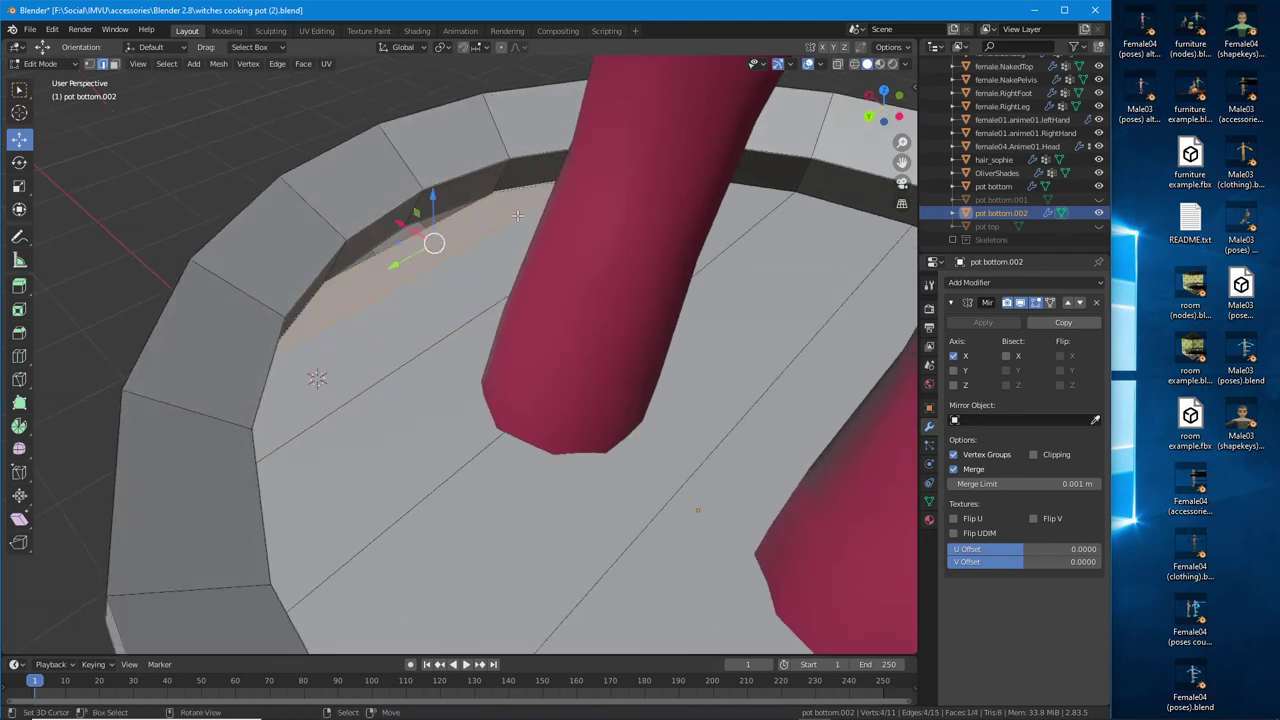
left_click(385, 235, "shift")
key("f")
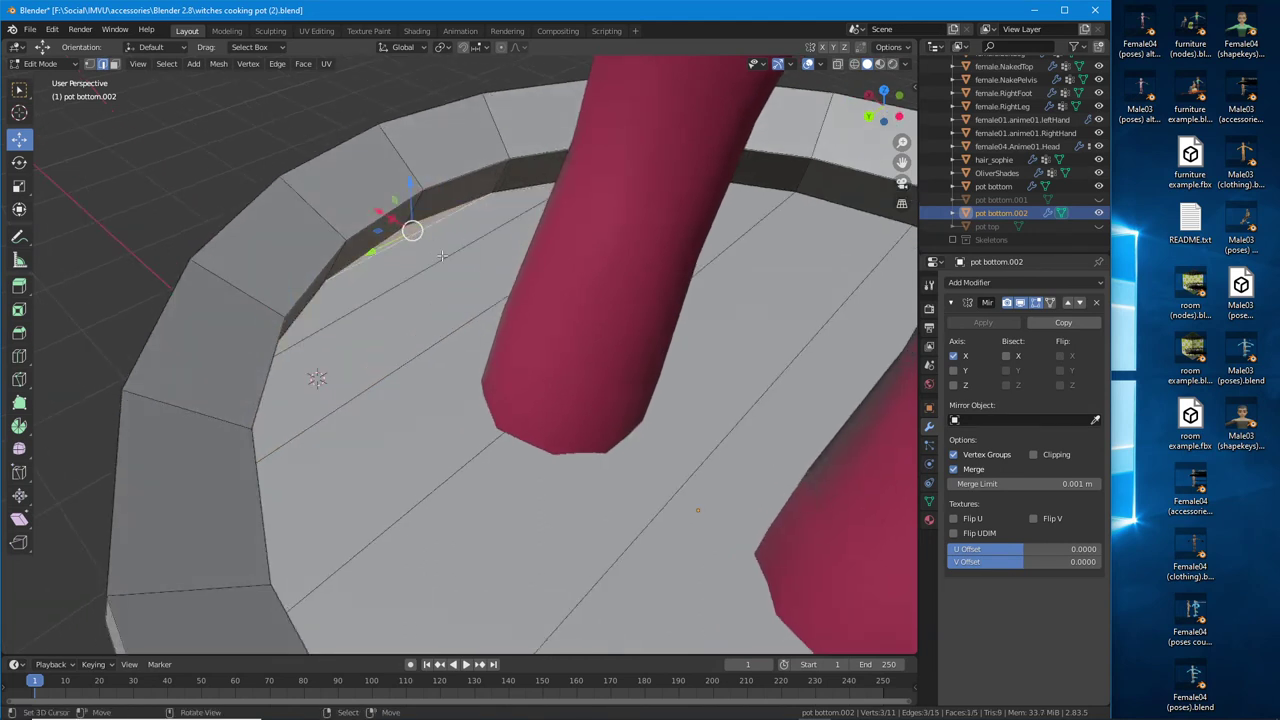
scroll(452, 278, "down", 5)
middle_click_drag(452, 287, 575, 392)
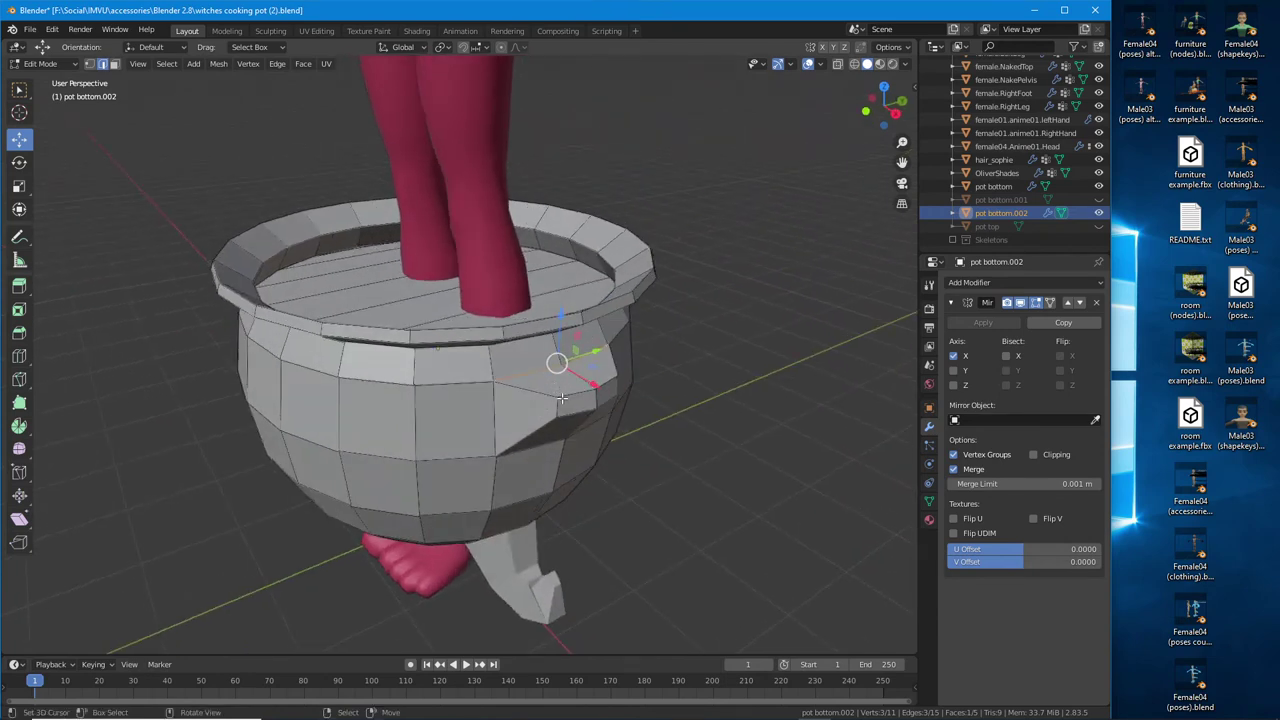
Annotate the handle and foot, return to Object Mode and select the foot Cube
left_click_drag(614, 342, 524, 352)
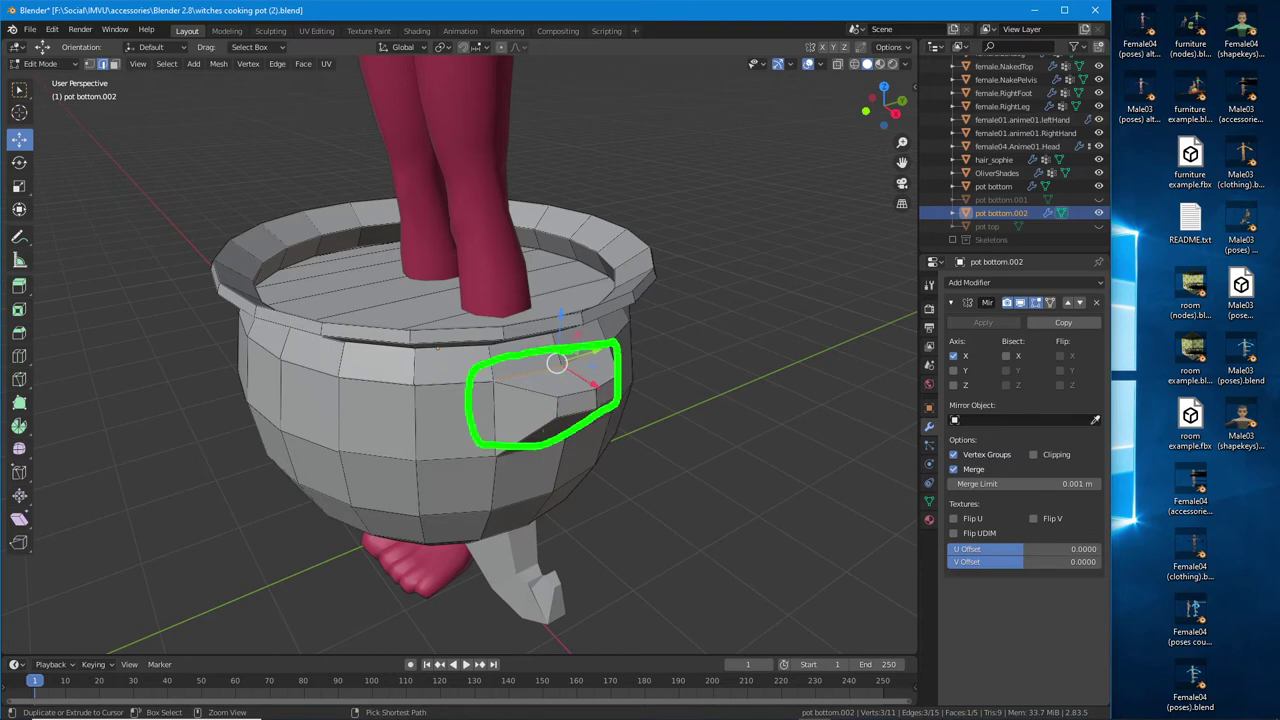
mouse_move(487, 527)
left_mouse_down()
mouse_move(513, 614)
mouse_move(553, 548)
left_mouse_up()
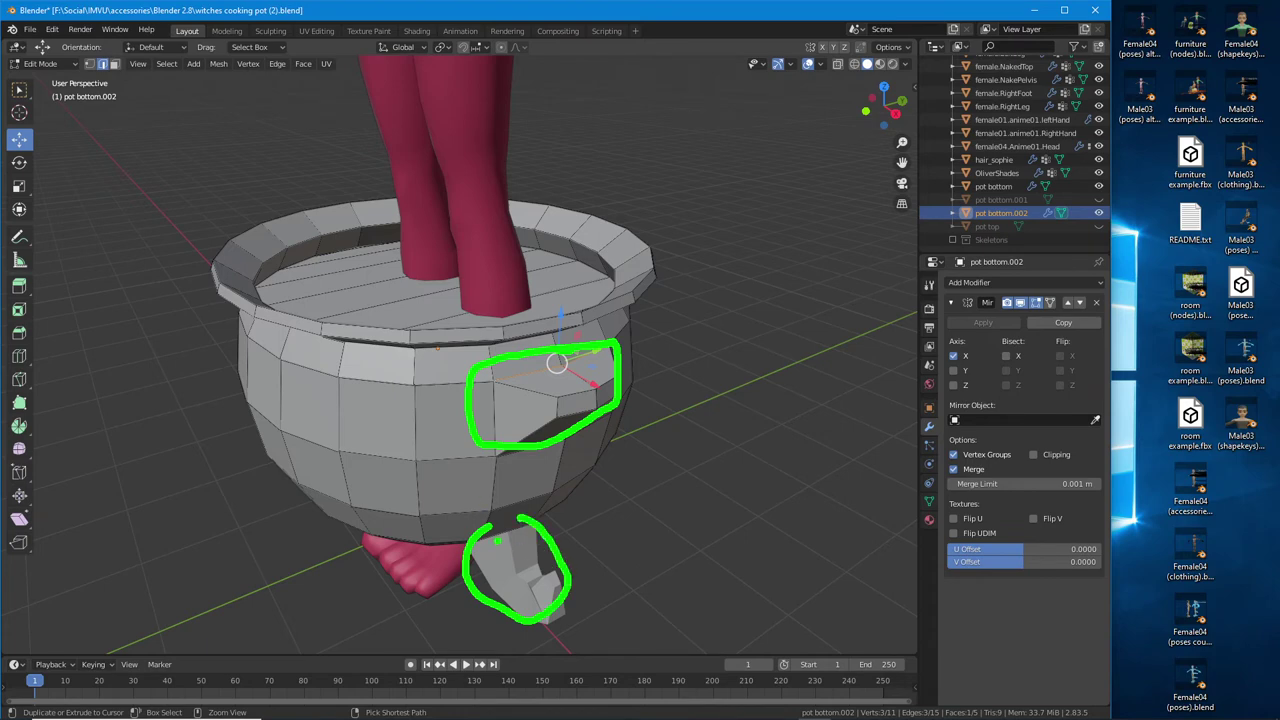
middle_click_drag(604, 411, 576, 529)
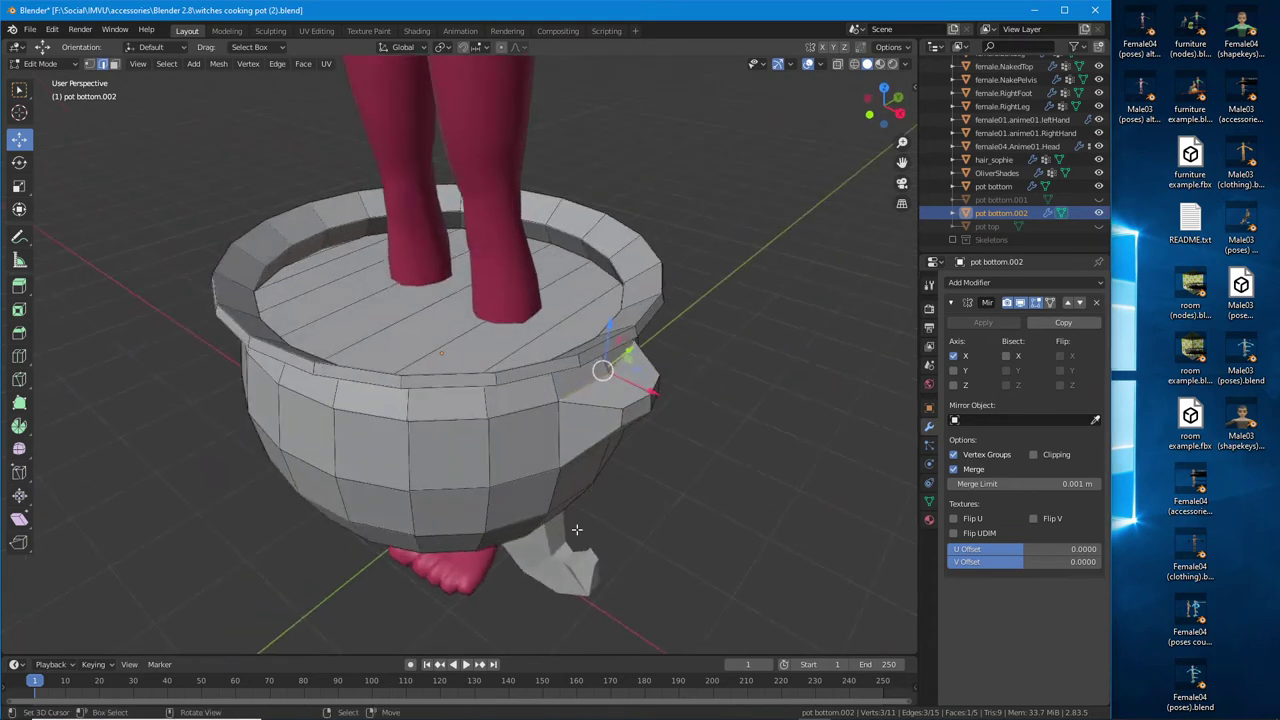
left_click(42, 64)
left_click(45, 78)
left_click(548, 555)
Show the Sidebar and set the 3D cursor's X, Y and Z location to 0 m
middle_click_drag(548, 555, 599, 407)
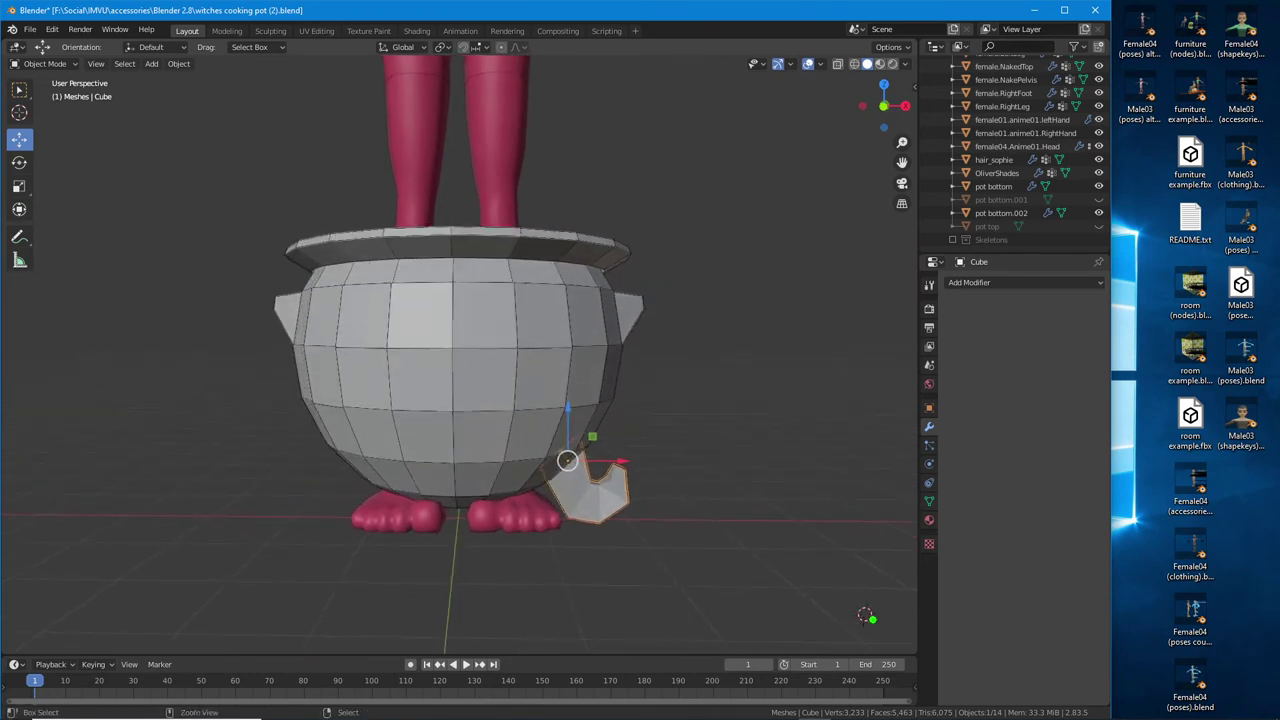
middle_click_drag(866, 614, 867, 612, "ctrl")
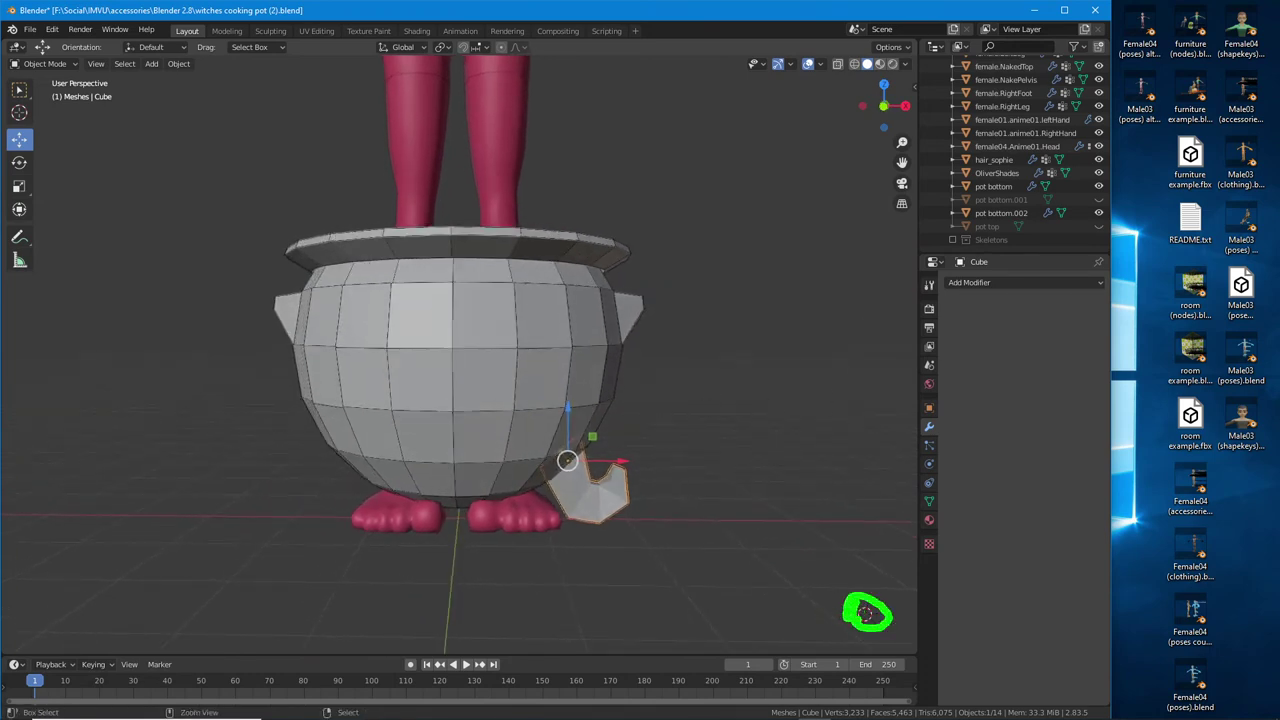
middle_click(463, 516, "ctrl")
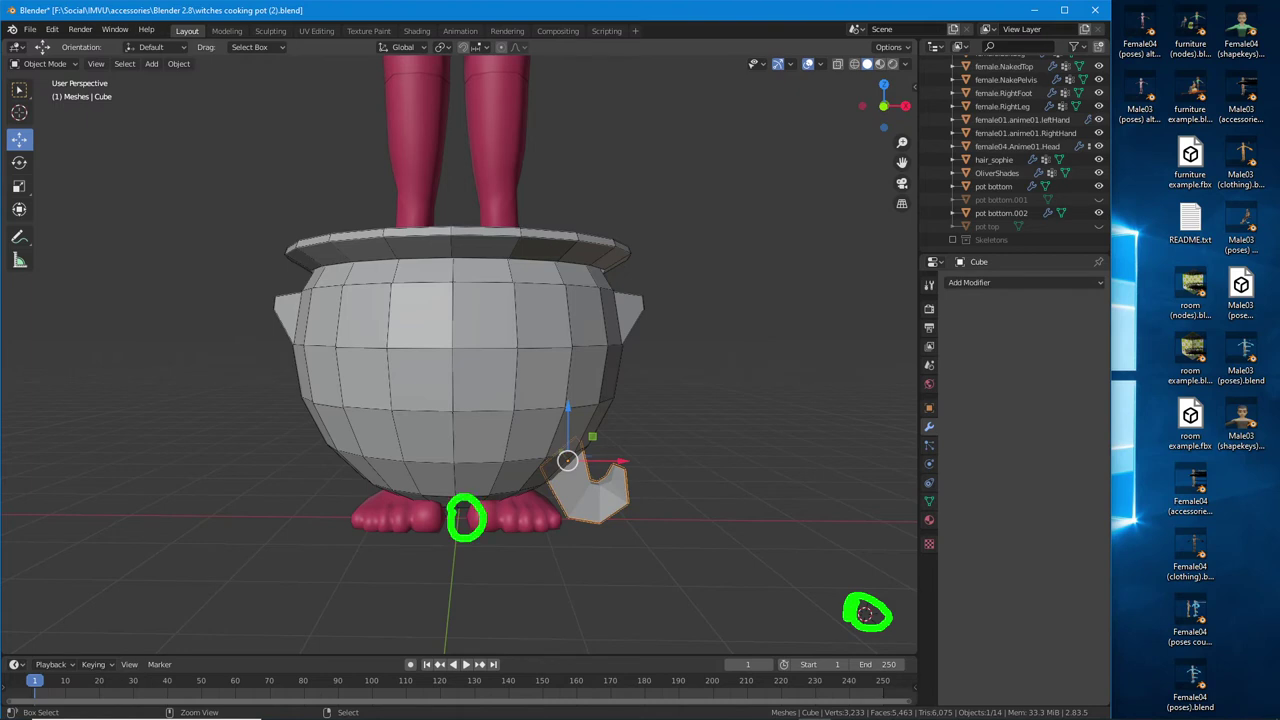
left_click(96, 63)
left_click(108, 94)
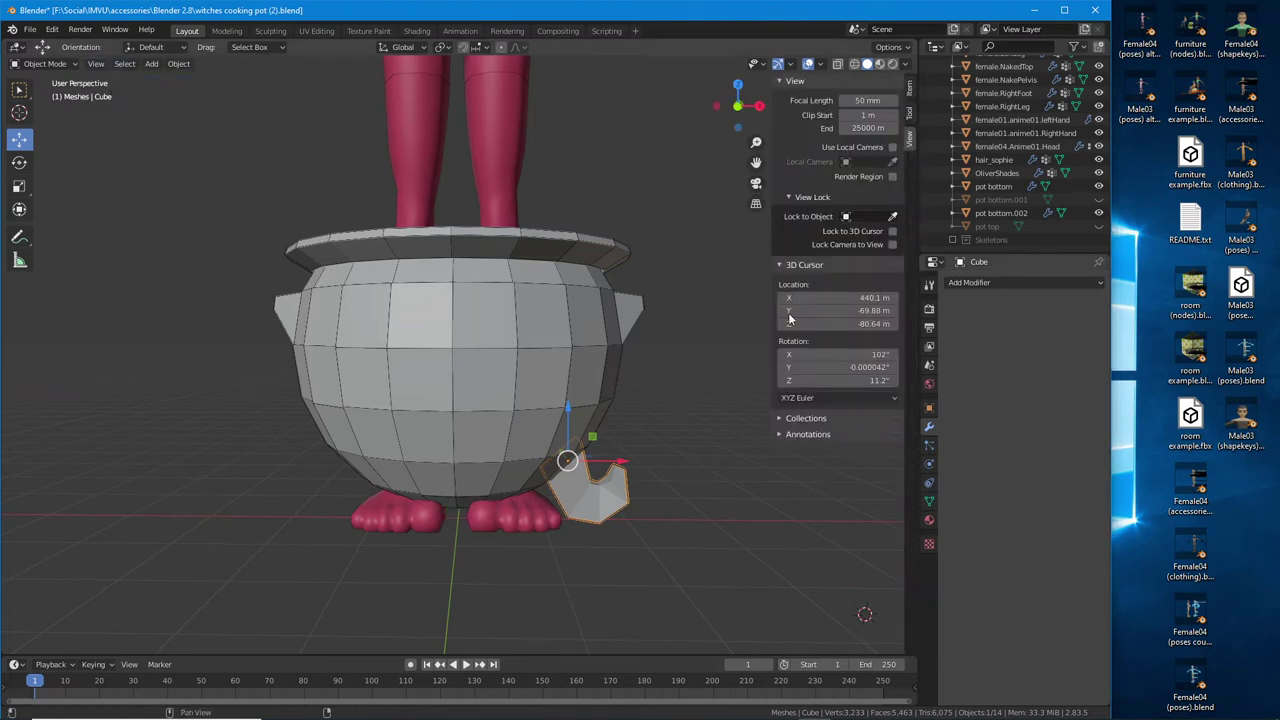
left_click(877, 305)
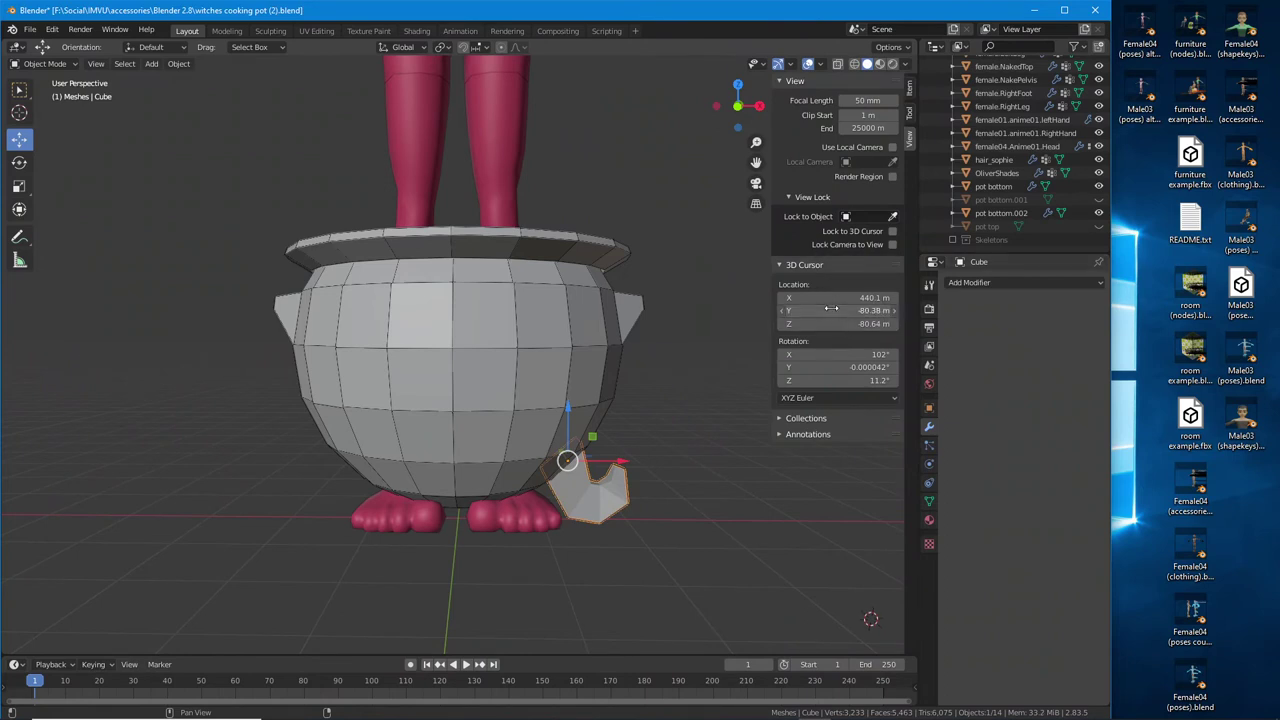
key("ctrl+a")
key("BackSpace")
type("0")
left_click(875, 298)
type("0")
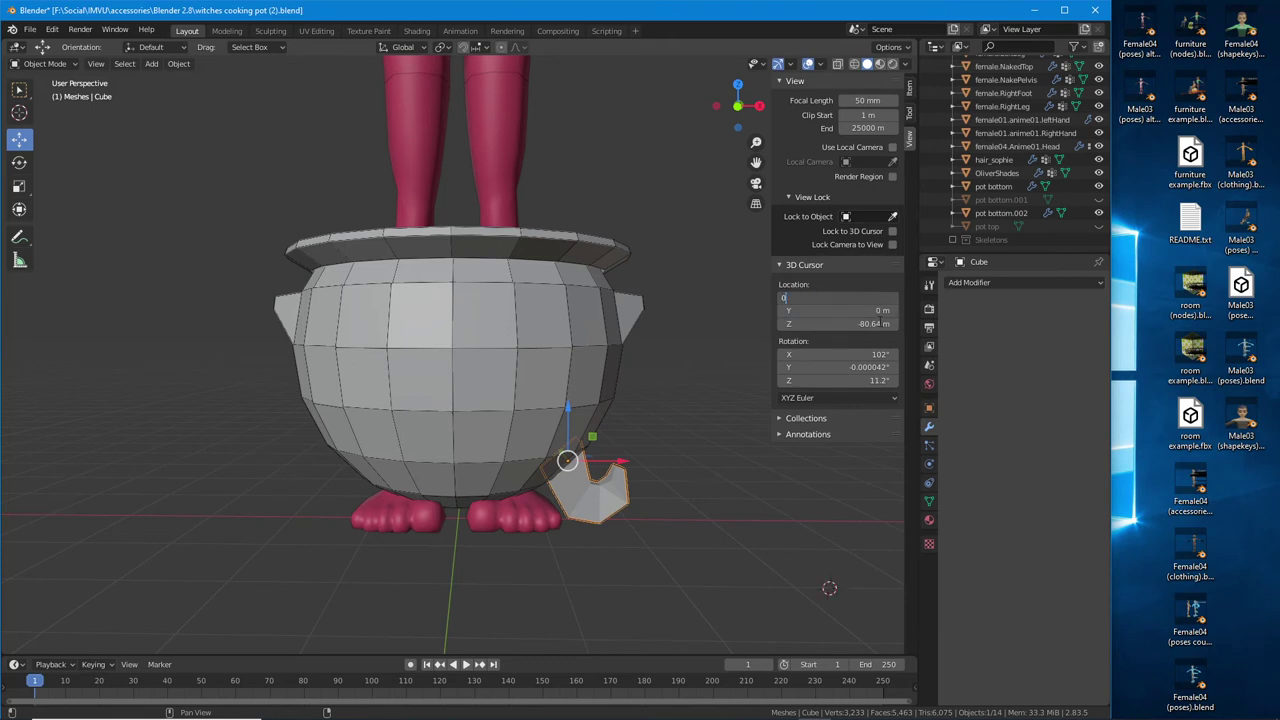
left_click(880, 324)
type("0")
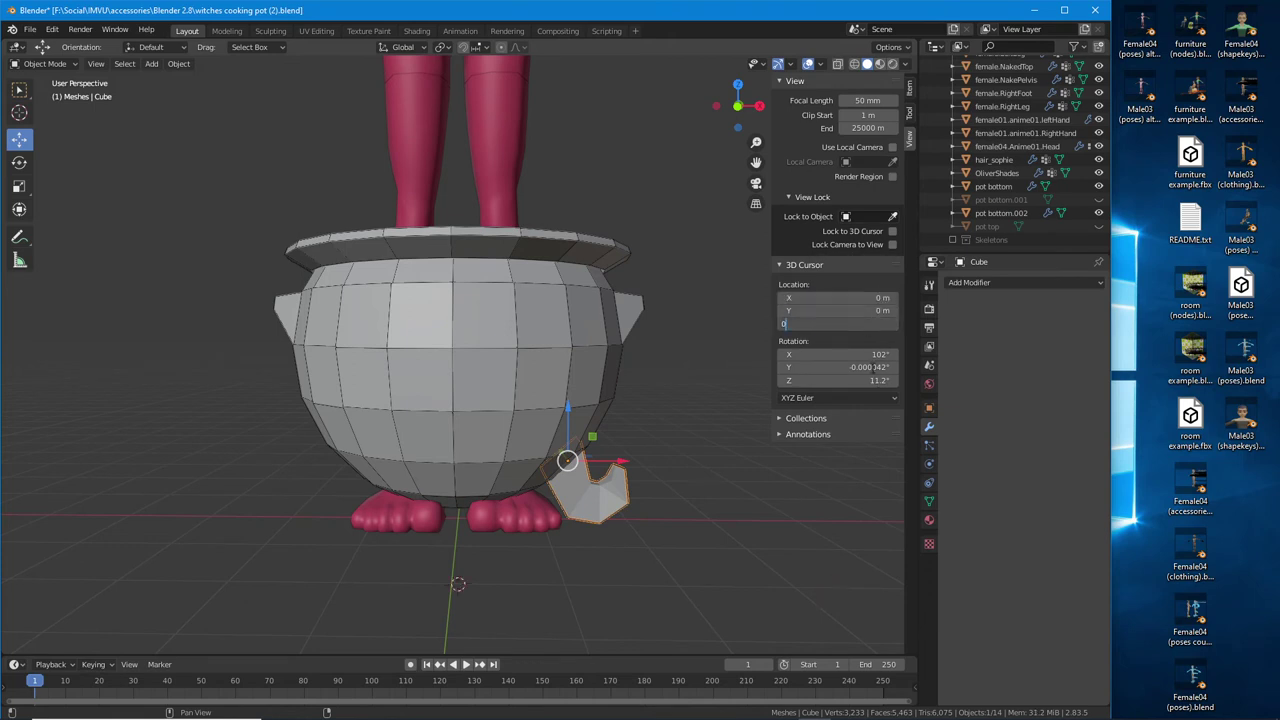
key("Return")
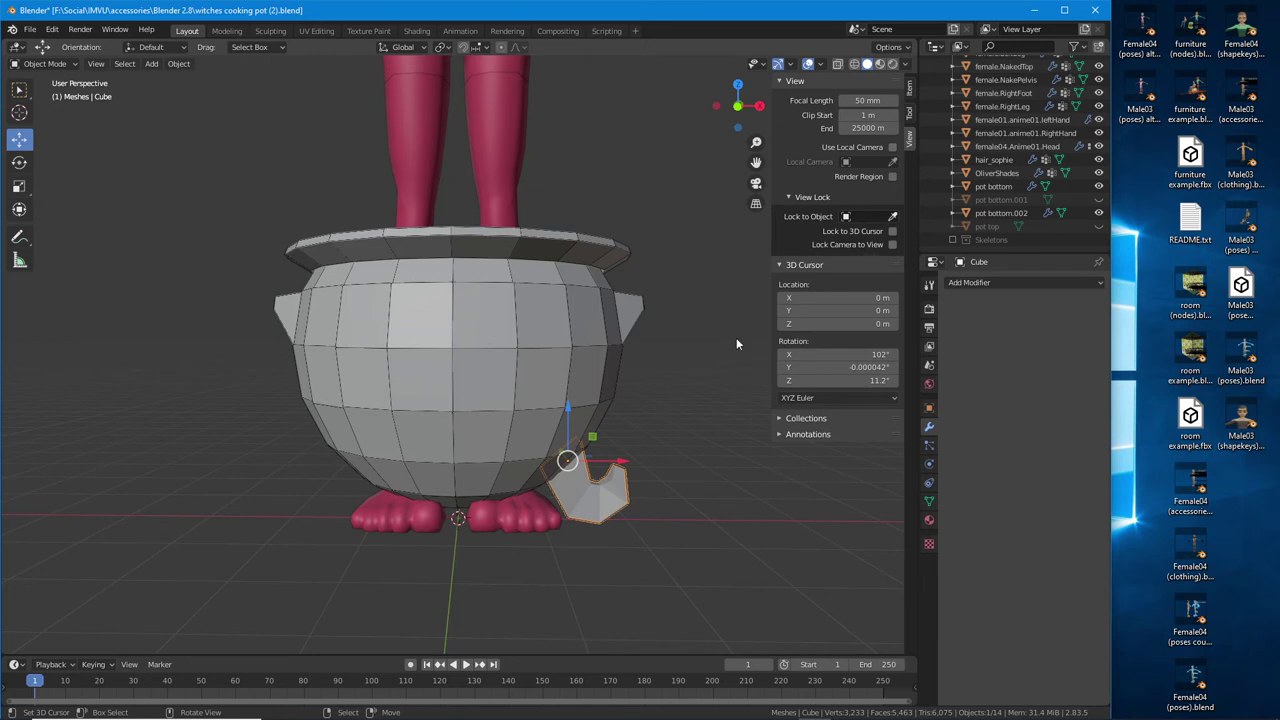
Set the transform pivot point to the 3D cursor
middle_click_drag(673, 417, 464, 271)
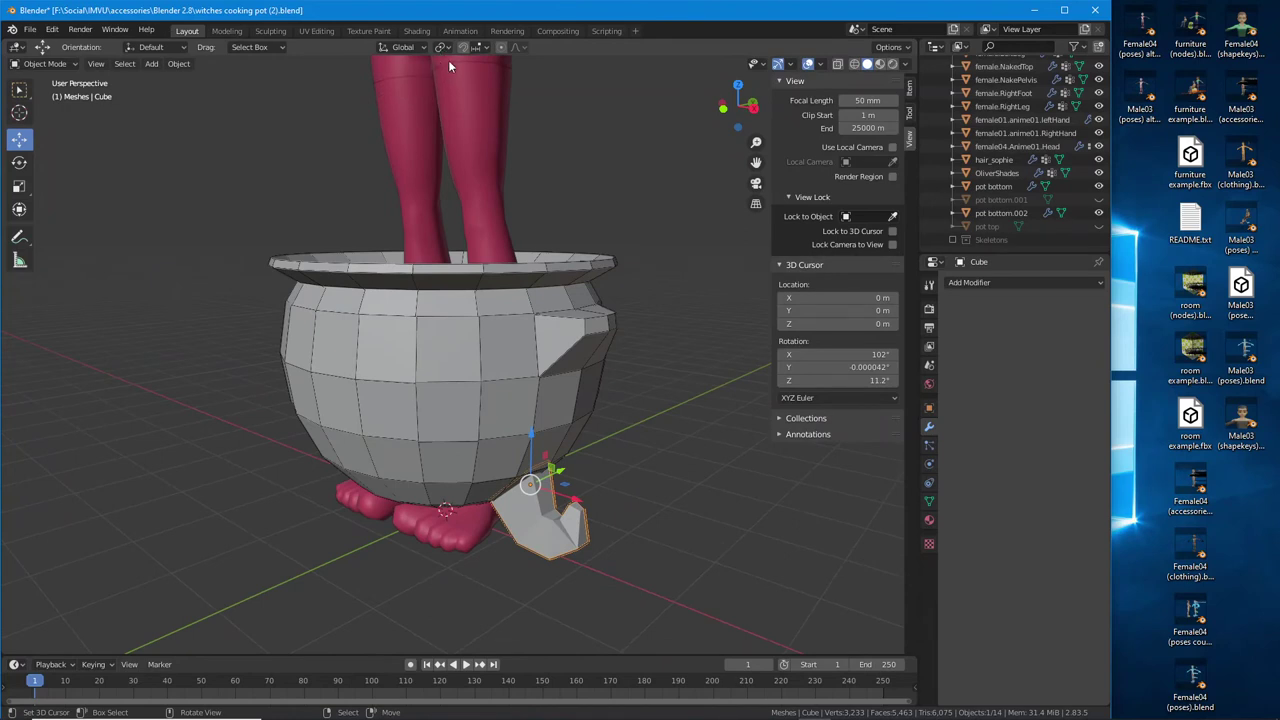
key("ctrl")
left_click_drag(429, 63, 463, 79, "ctrl")
left_click(443, 47)
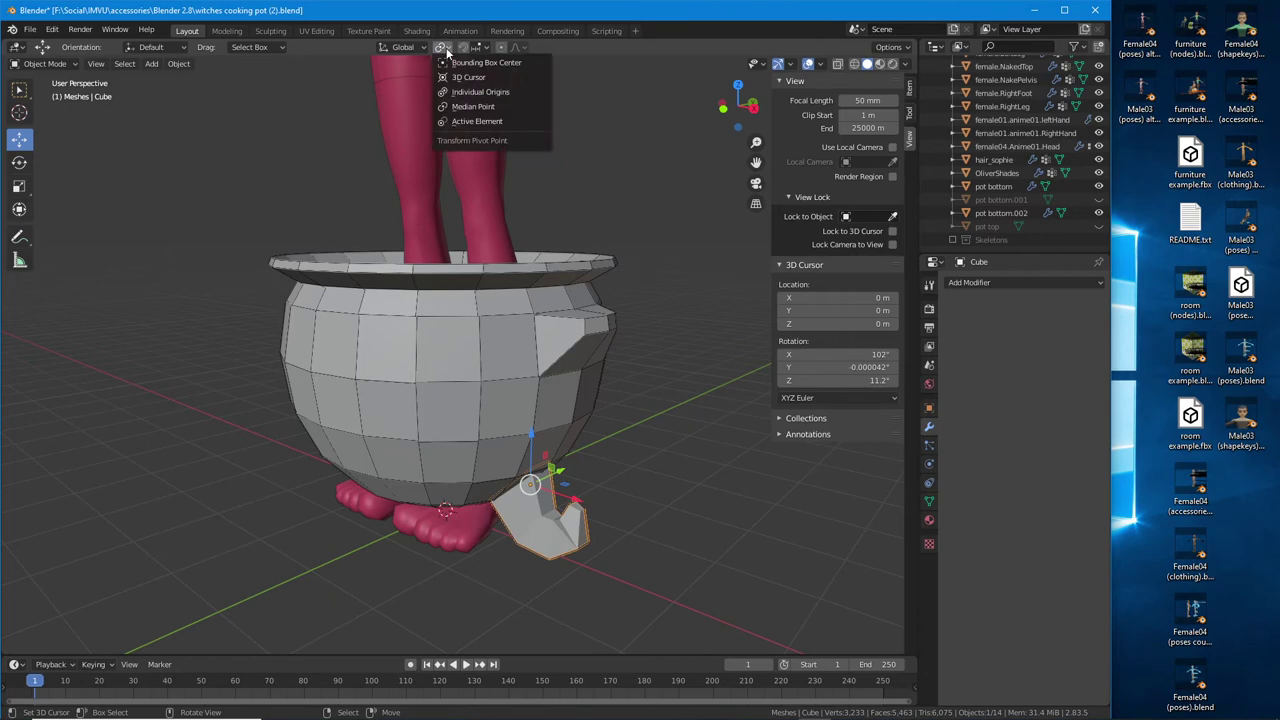
left_click(460, 78)
middle_click_drag(445, 390, 449, 456)
mouse_move(449, 528)
middle_mouse_down()
mouse_move(536, 398)
mouse_move(477, 405)
mouse_move(452, 548)
middle_mouse_up()
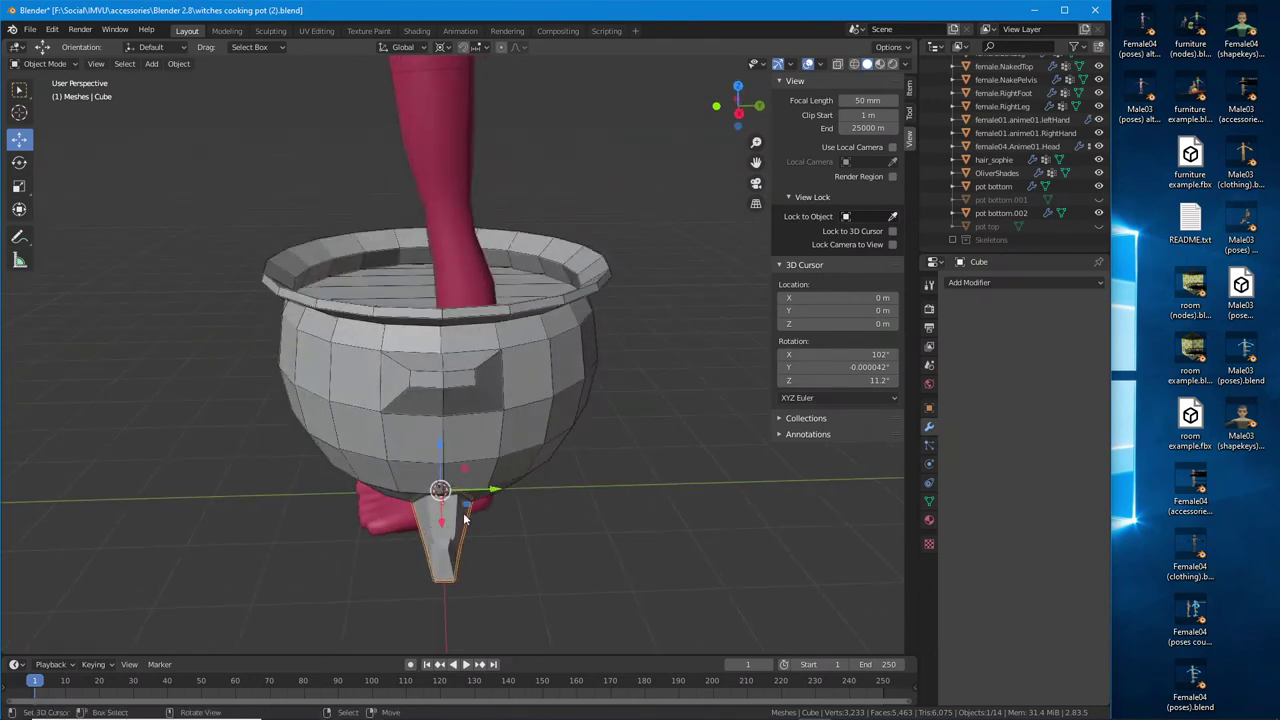
Make a linked duplicate of the foot and rotate it about Z to the front-left position
left_click(175, 63)
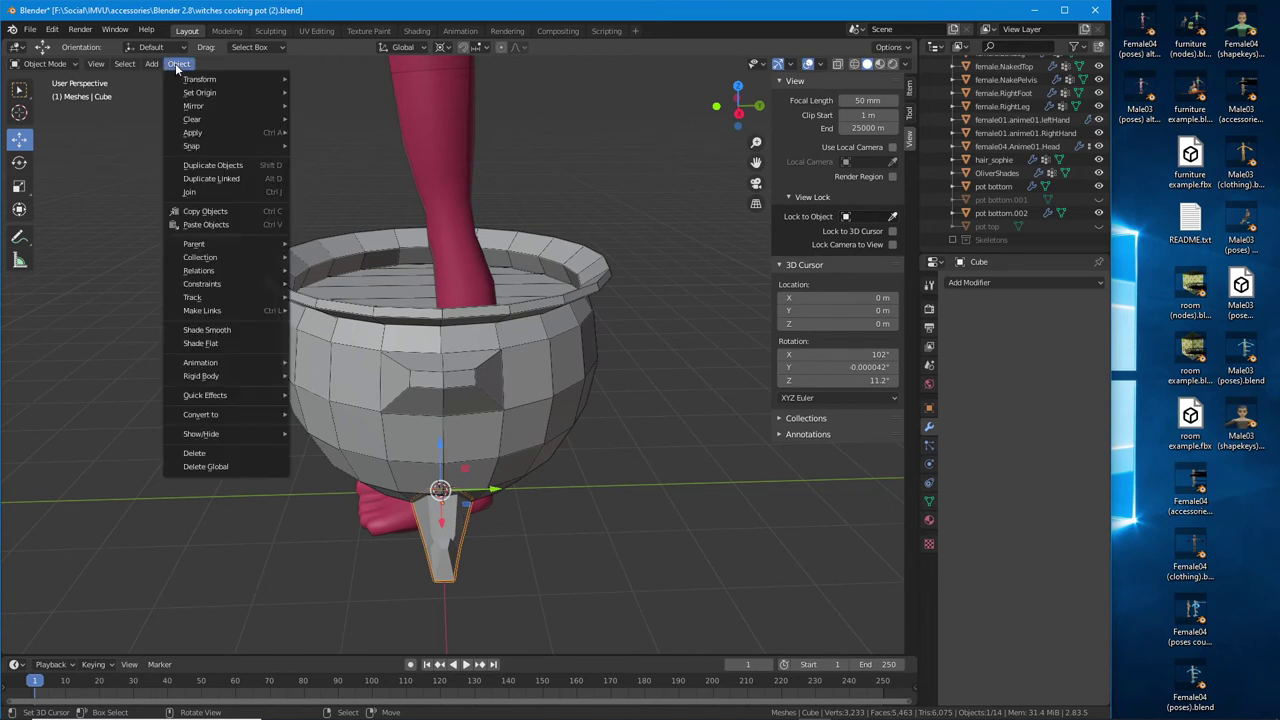
left_click(221, 179)
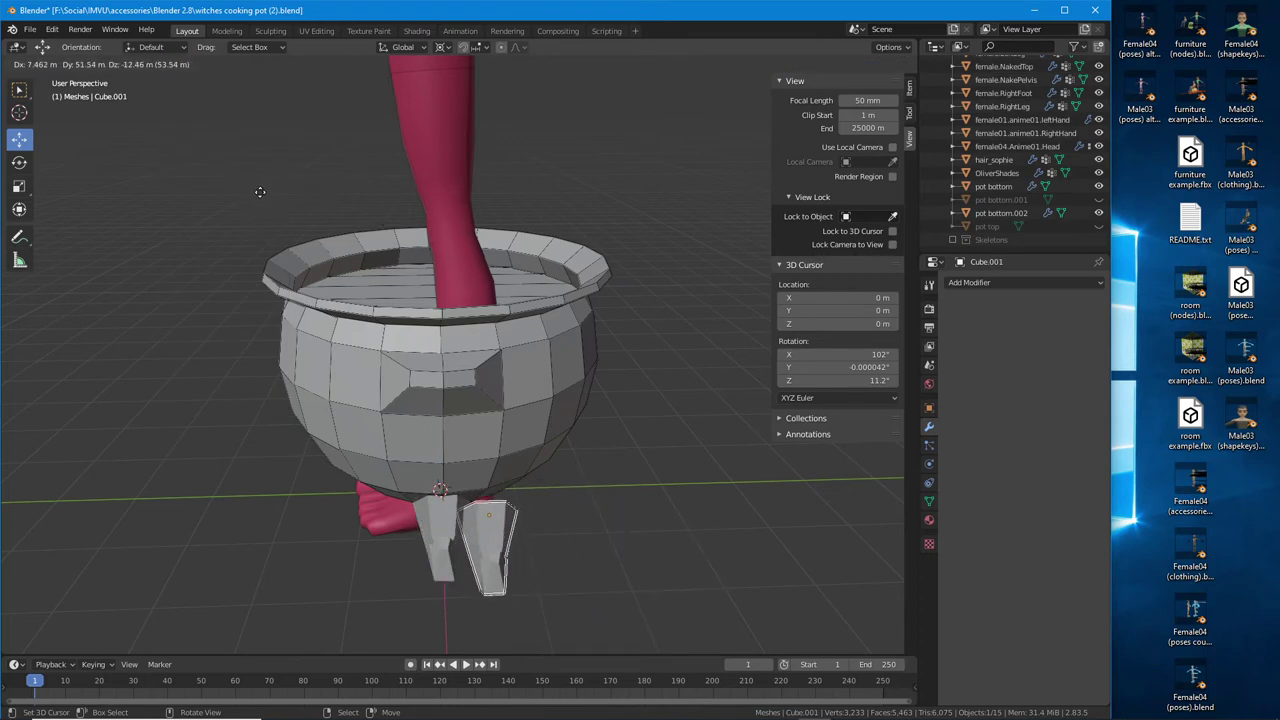
right_click(260, 196)
middle_click_drag(260, 196, 320, 310)
left_click(20, 163)
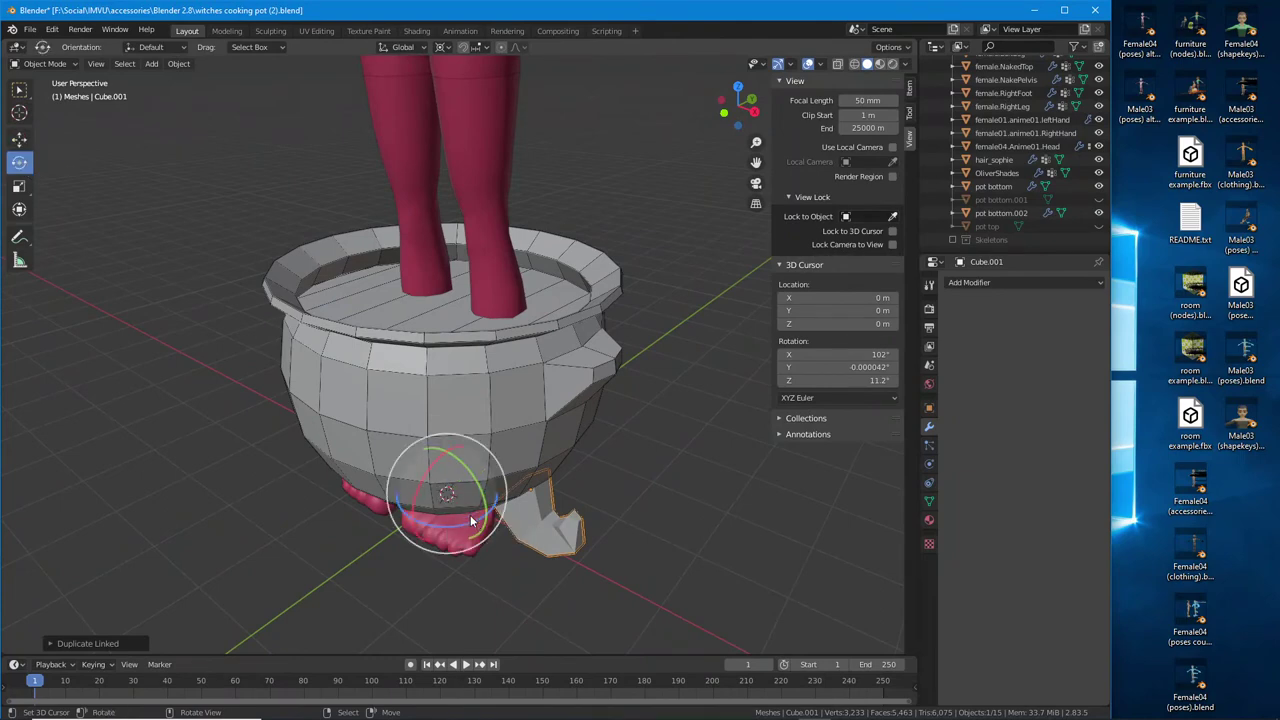
left_click_drag(470, 518, 411, 519)
middle_click_drag(411, 519, 371, 482)
Linked-duplicate the right-hand leg, rotate it 180° about Z, then undo the rotation
left_click(552, 515)
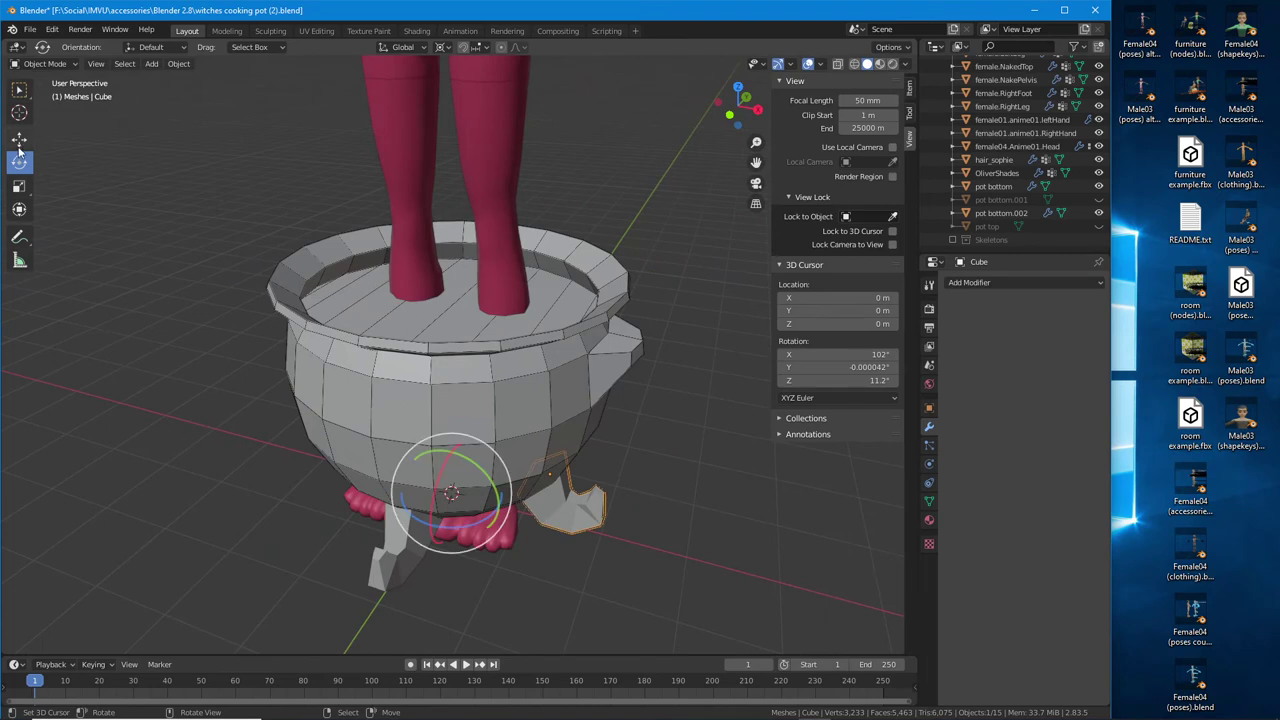
left_click(178, 63)
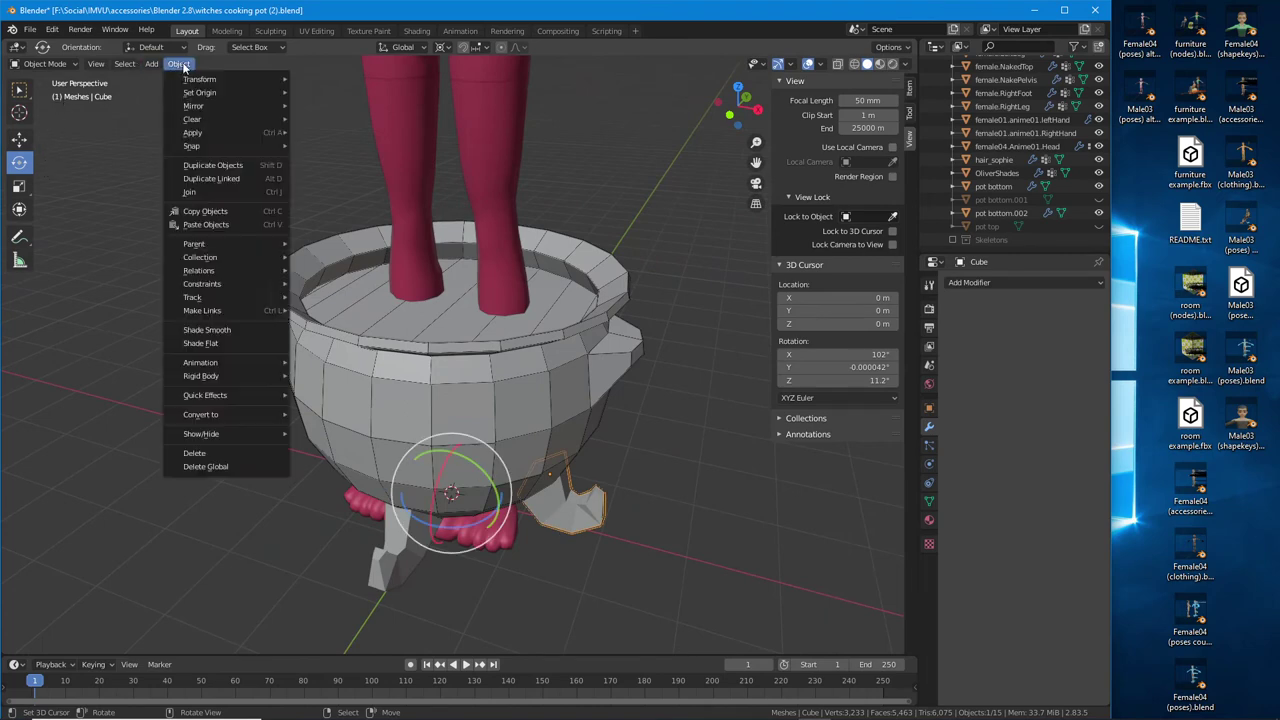
left_click(213, 184)
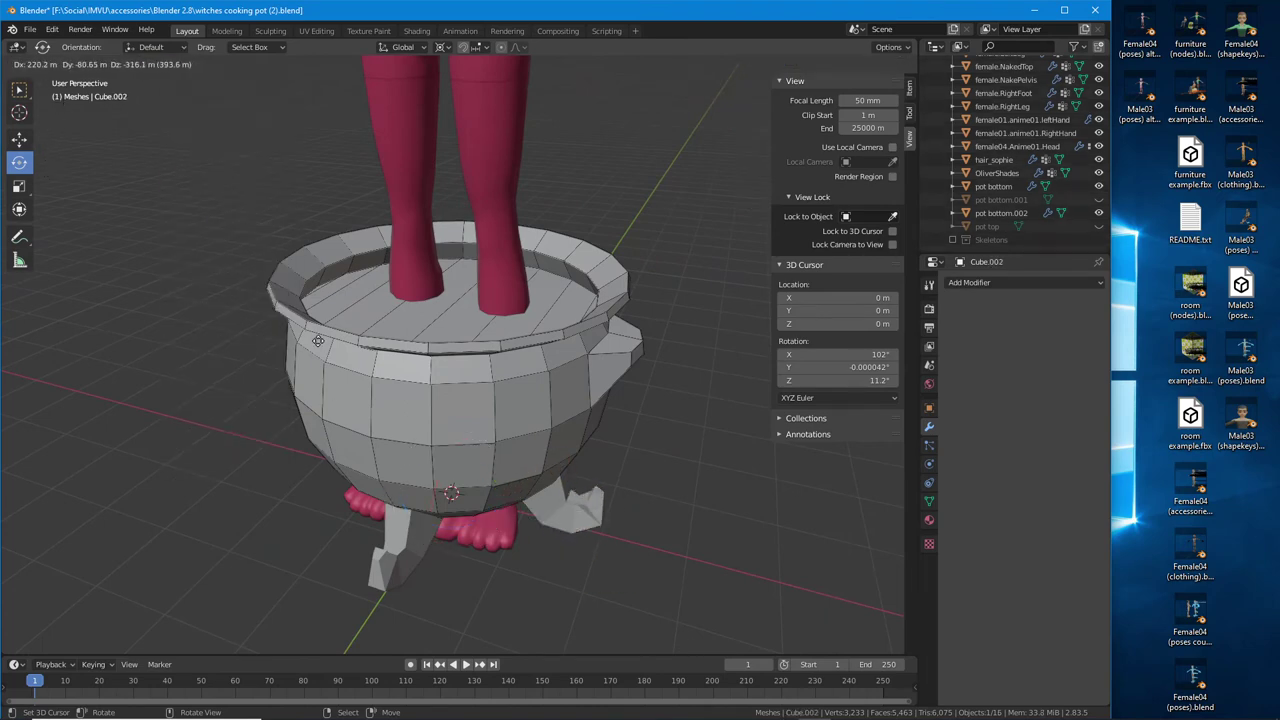
right_click(367, 394)
middle_click_drag(367, 394, 528, 445)
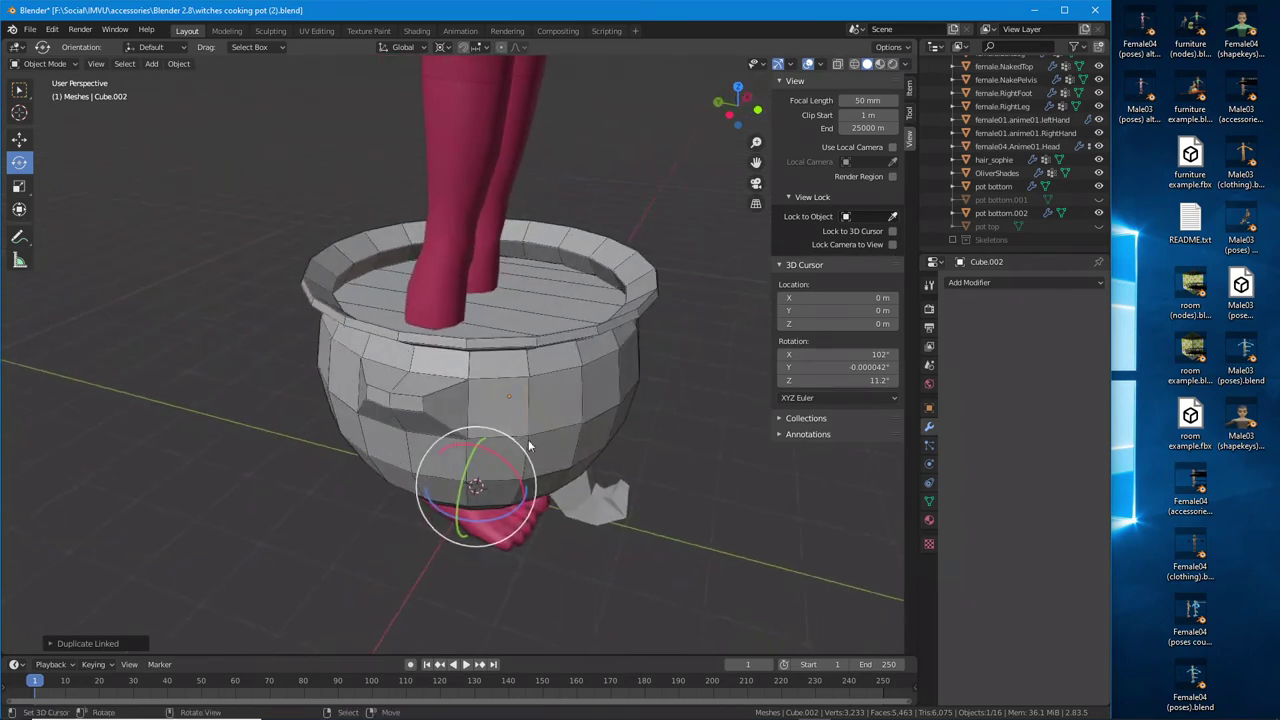
left_click_drag(514, 513, 312, 378)
middle_click_drag(606, 441, 320, 430)
key("ctrl+z")
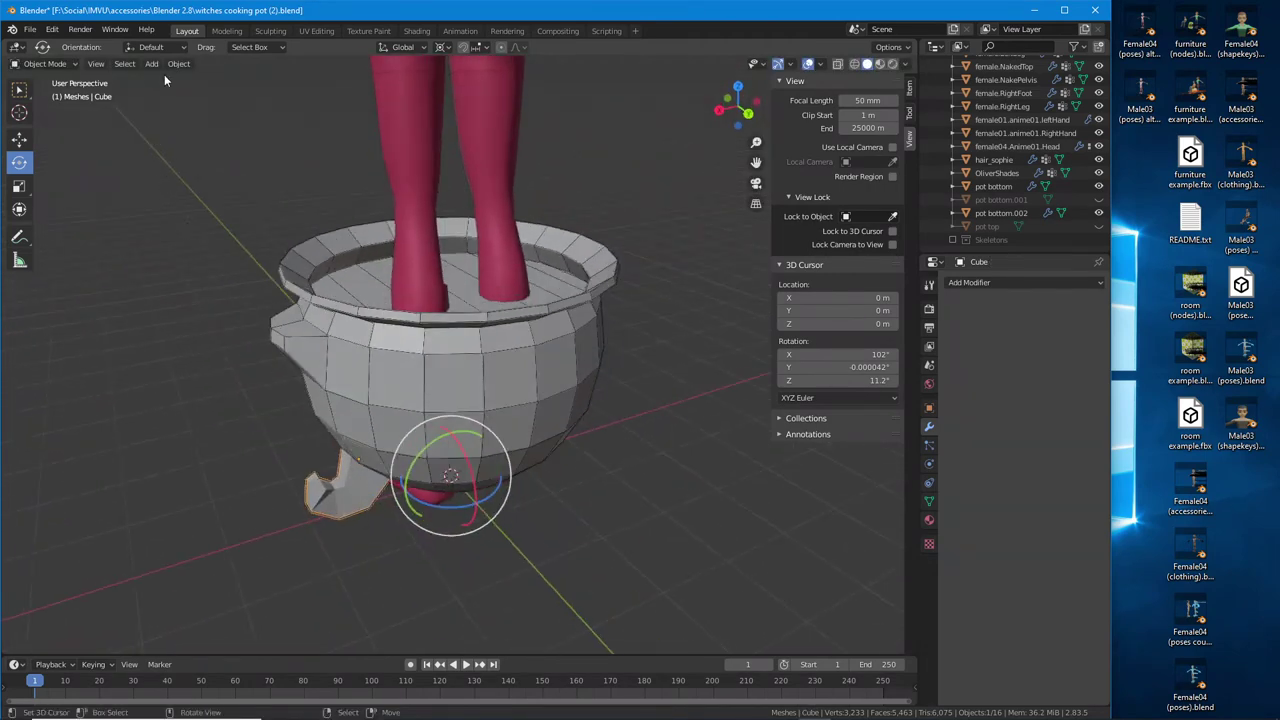
Make another linked duplicate and rotate it into the fourth foot position
left_click(178, 64)
left_click(205, 178)
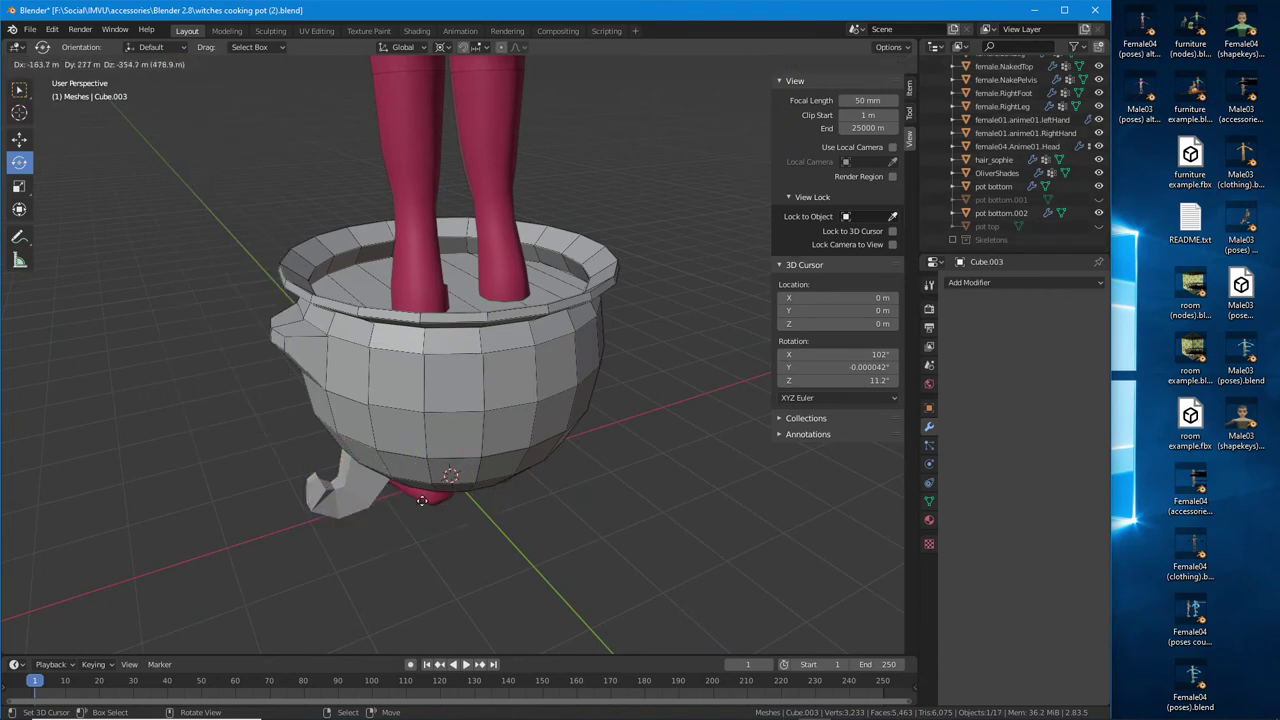
right_click(270, 297)
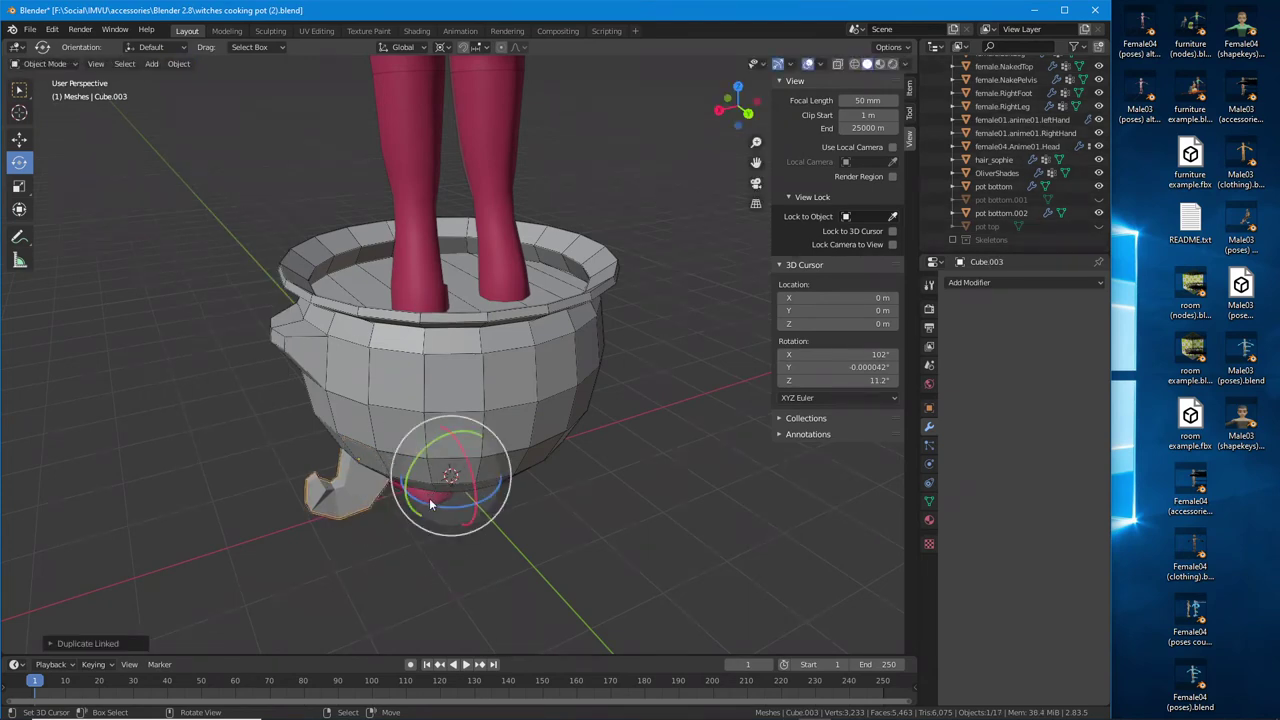
left_click_drag(429, 498, 510, 510)
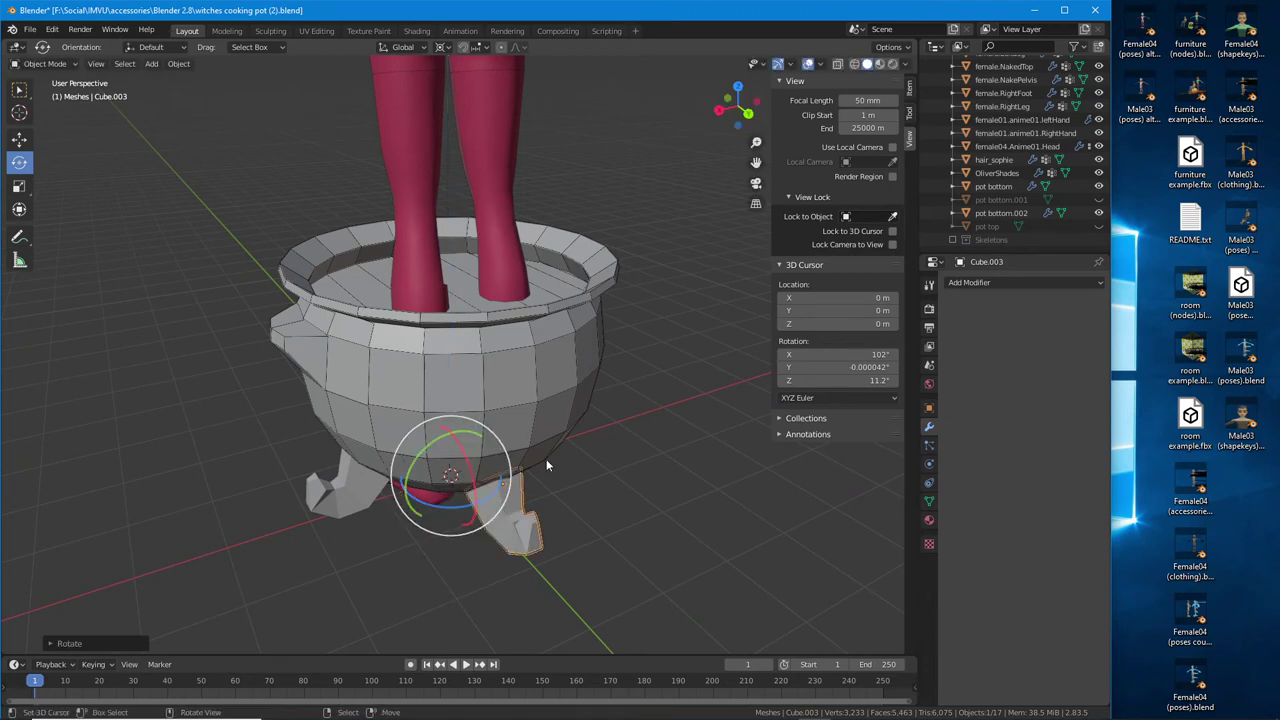
middle_click_drag(546, 459, 330, 430)
middle_click_drag(418, 462, 500, 440)
Hide pot bottom and pot bottom.002 in the Outliner, then select the Cube foot
left_click(584, 366)
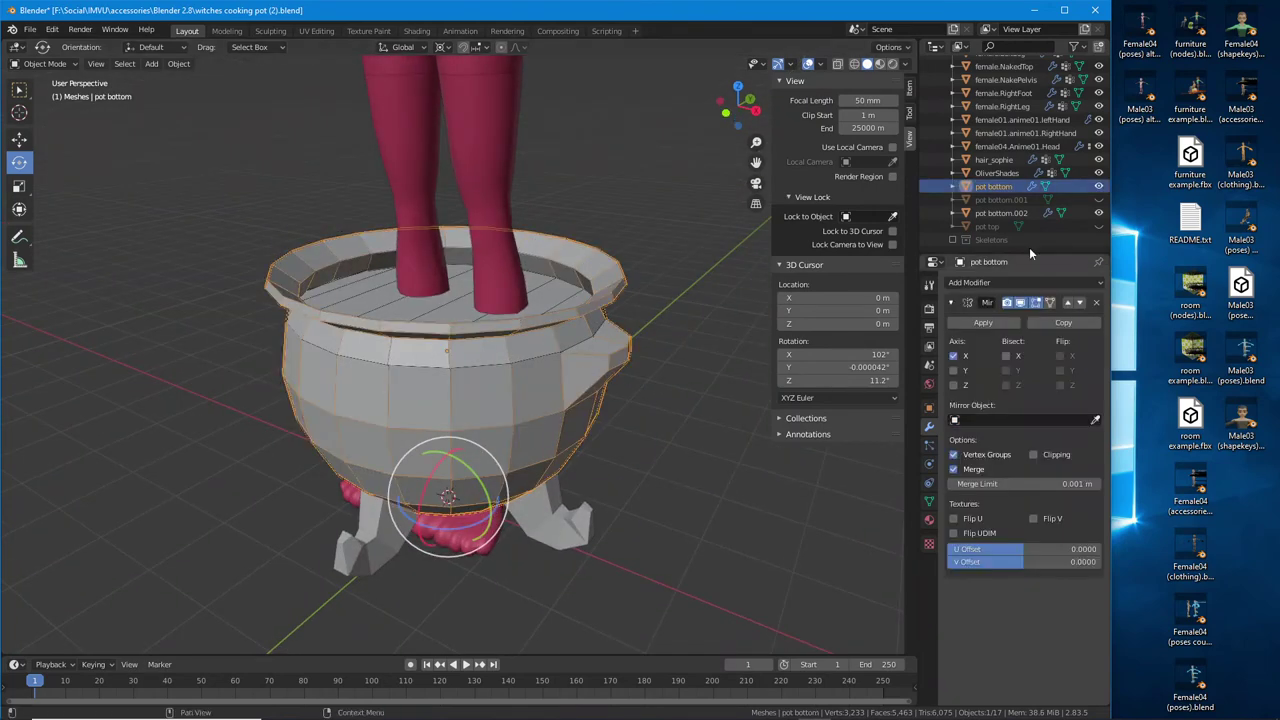
left_click(1098, 186)
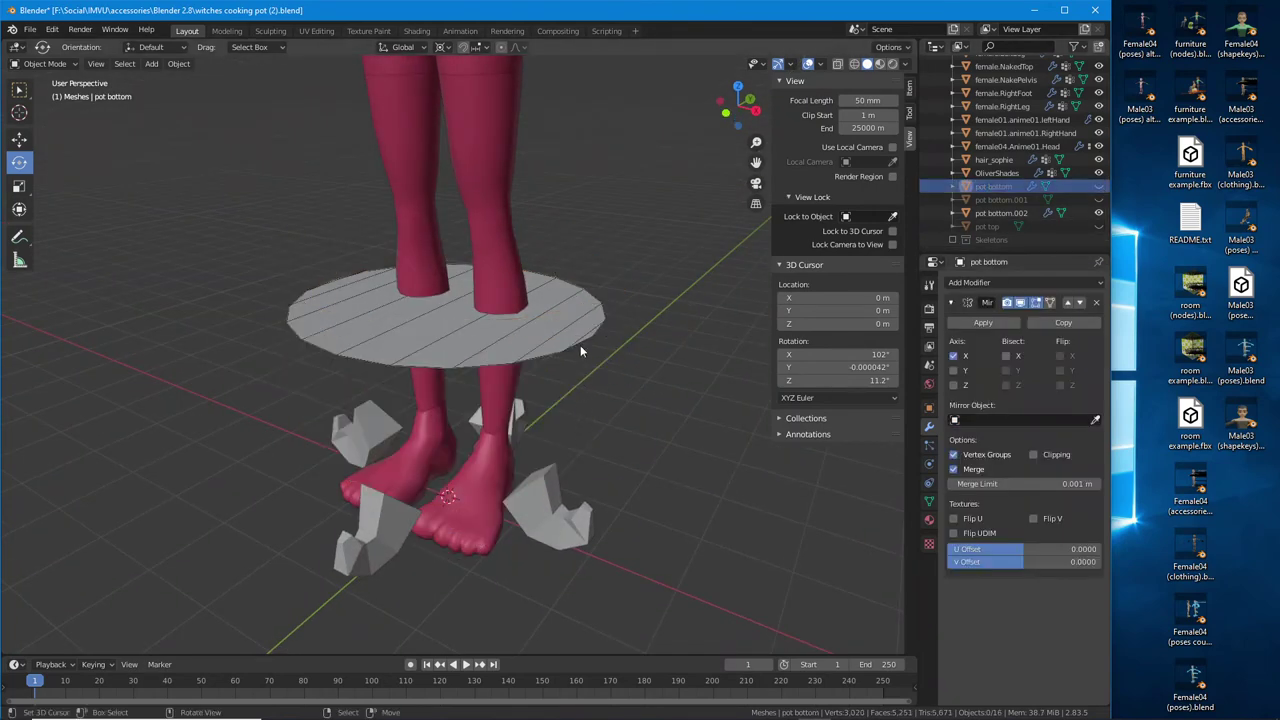
left_click(580, 345)
left_click(1098, 213)
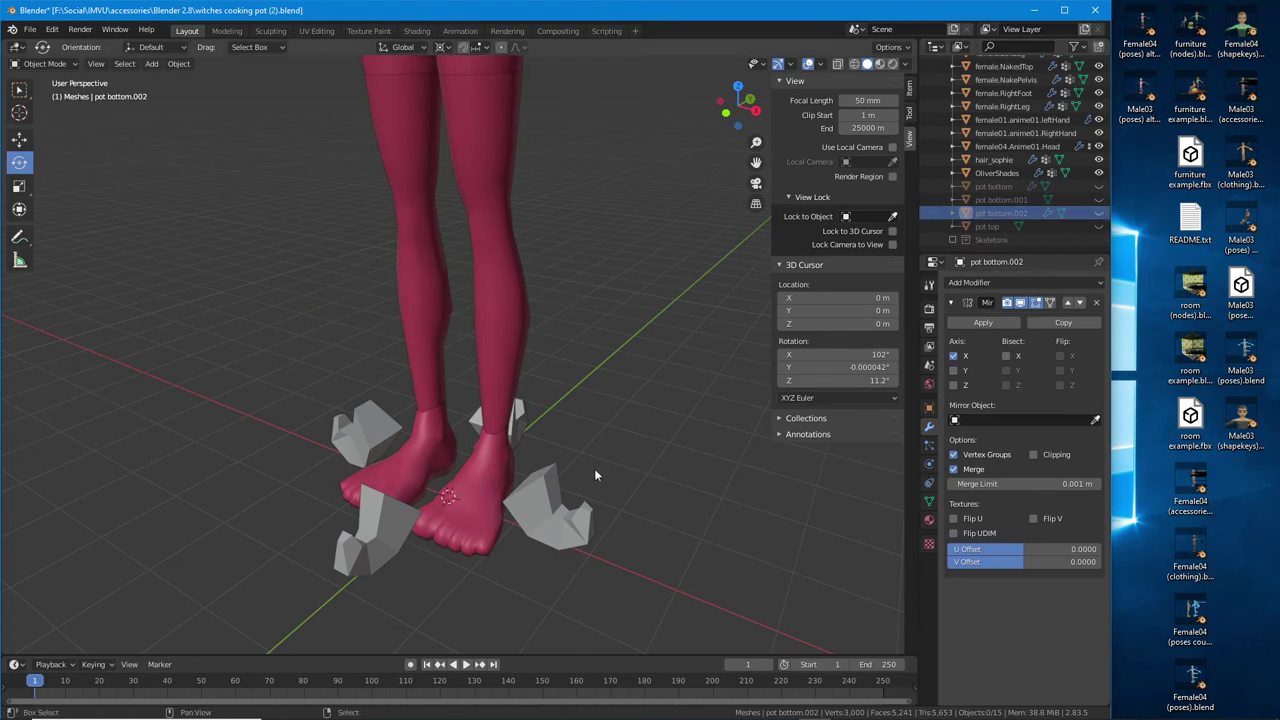
middle_click_drag(594, 468, 527, 462)
left_click(531, 408)
mouse_move(450, 461)
middle_mouse_down()
mouse_move(416, 464)
mouse_move(434, 468)
middle_mouse_up()
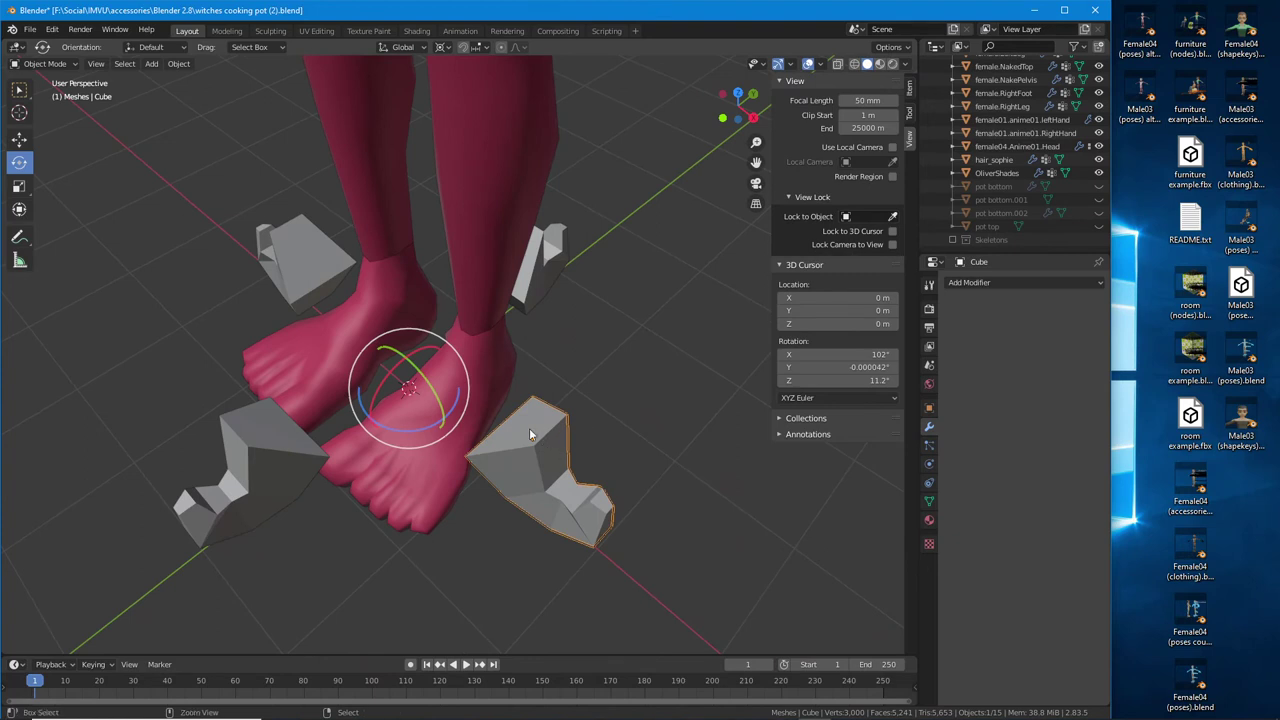
mouse_move(538, 396)
left_mouse_down()
mouse_move(465, 455)
mouse_move(516, 457)
mouse_move(556, 399)
mouse_move(518, 396)
left_mouse_up()
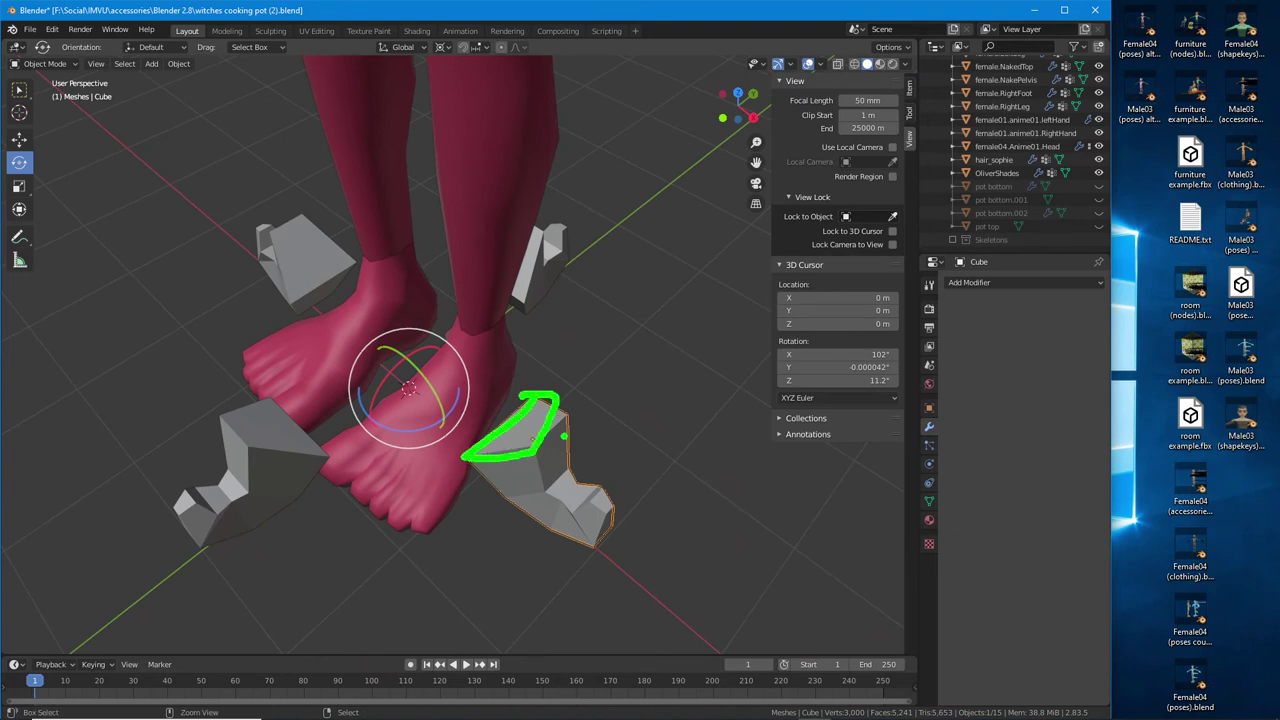
key("Escape")
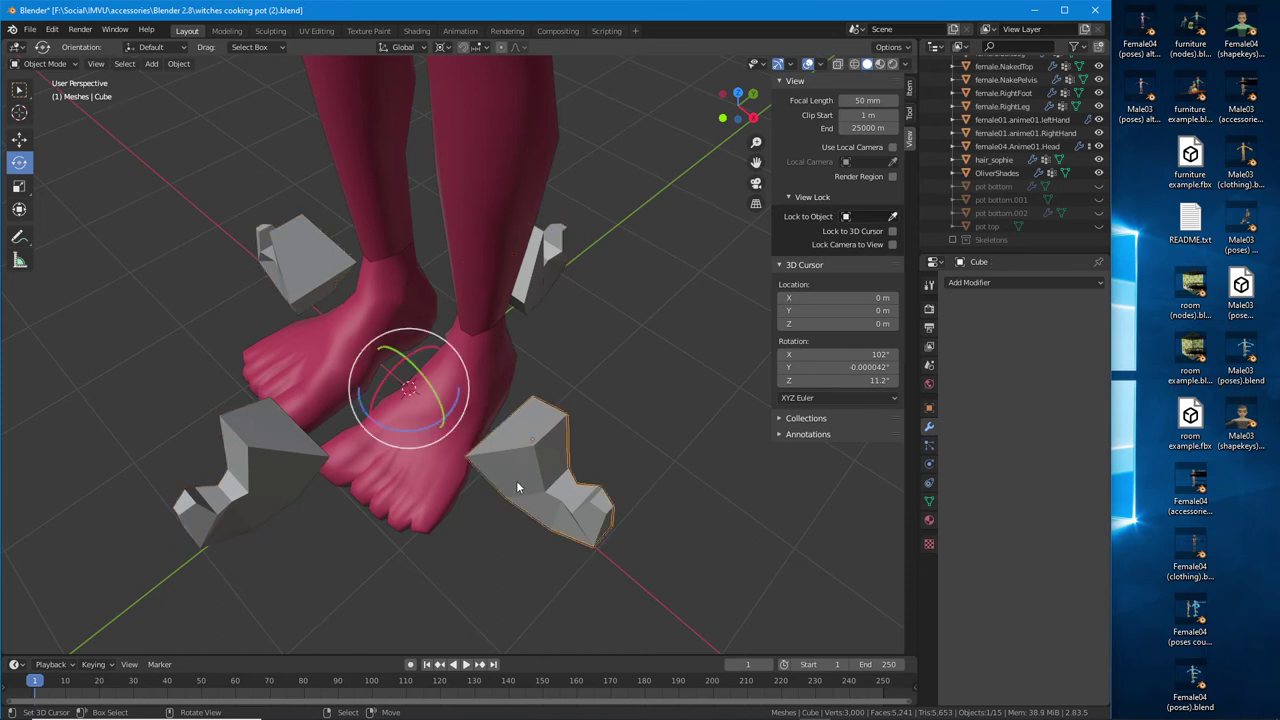
left_click(40, 63)
In Face select mode, delete the Cube foot's top face, opening all four legs
left_click(48, 94)
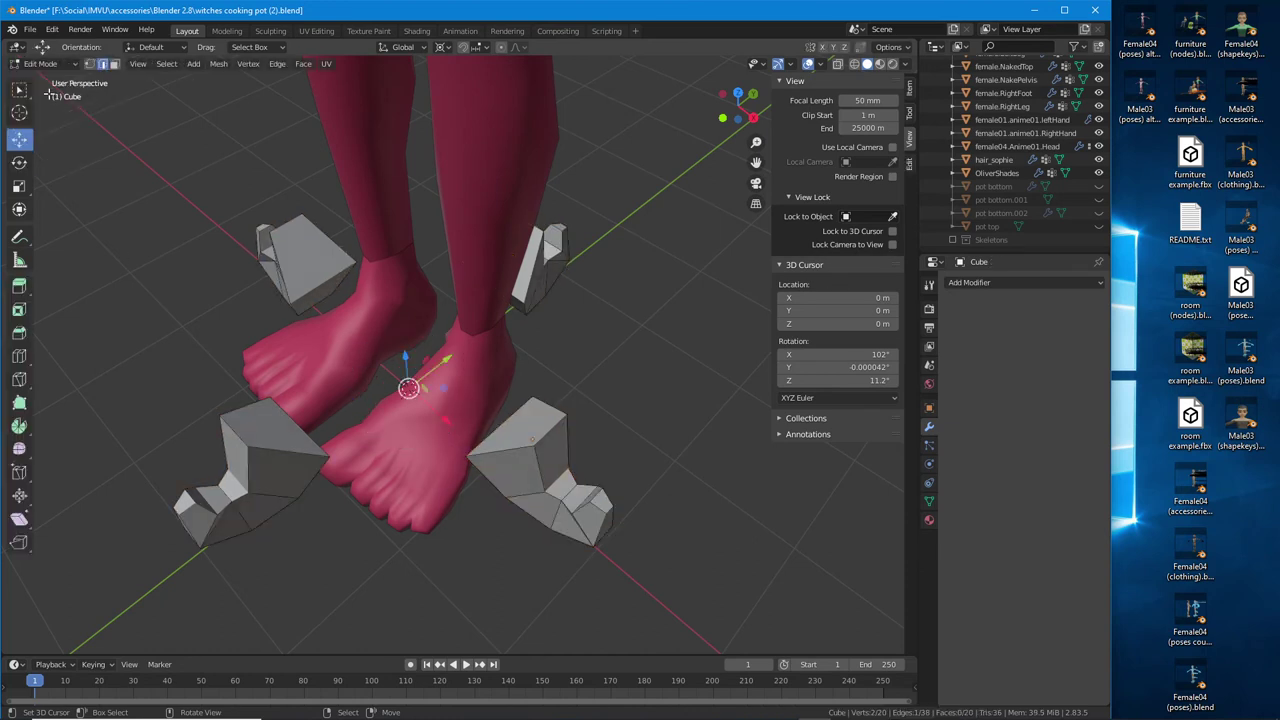
left_click(114, 63)
left_click(455, 386)
scroll(372, 293, "up", 3)
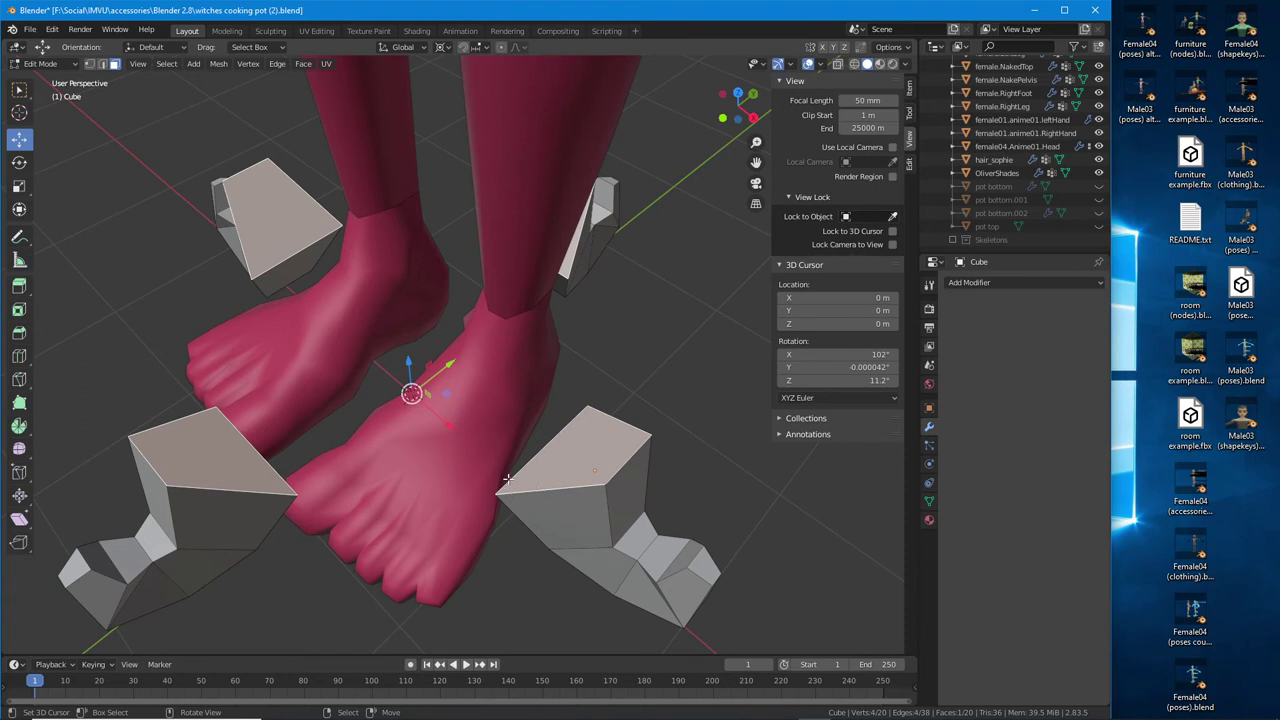
left_click(218, 64)
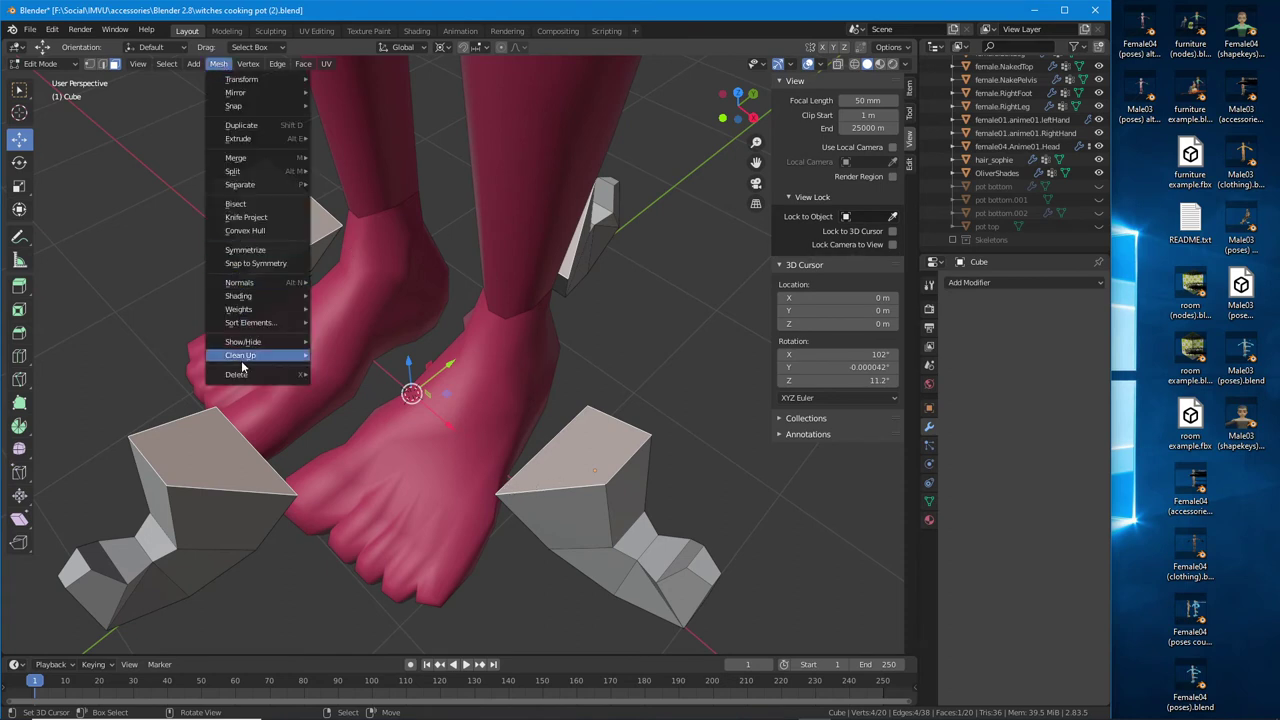
mouse_move(243, 377)
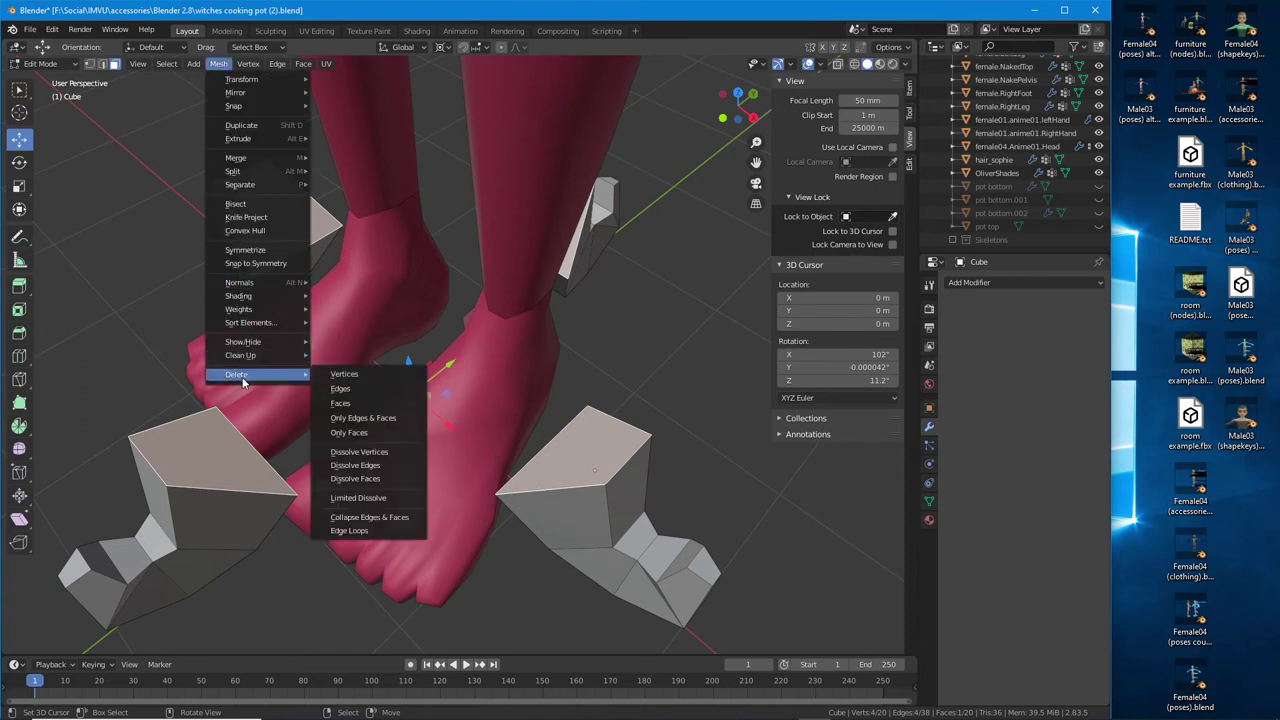
left_click(340, 403)
middle_click_drag(513, 436, 535, 432)
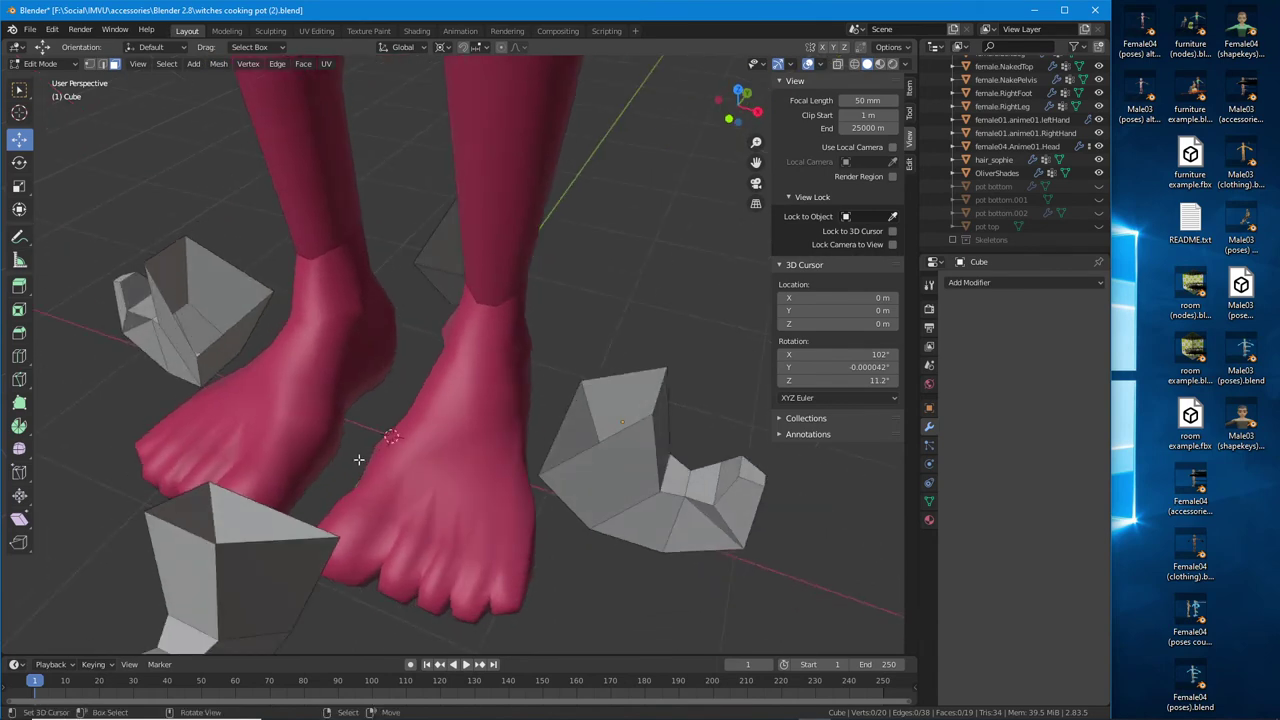
middle_click_drag(358, 459, 471, 414)
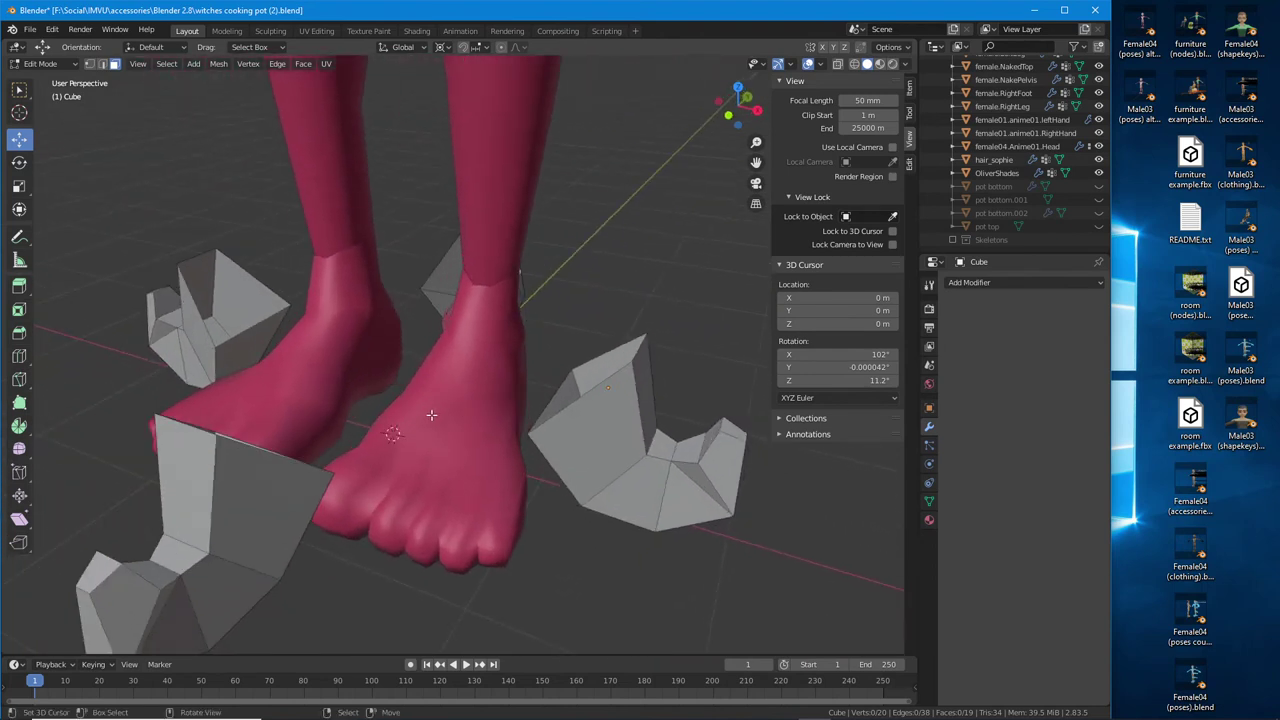
Unhide pot bottom and the pot bottom.002 disc, leaving pot bottom.001 hidden
left_click(1099, 186)
left_click(1099, 199)
middle_click_drag(560, 400, 906, 258)
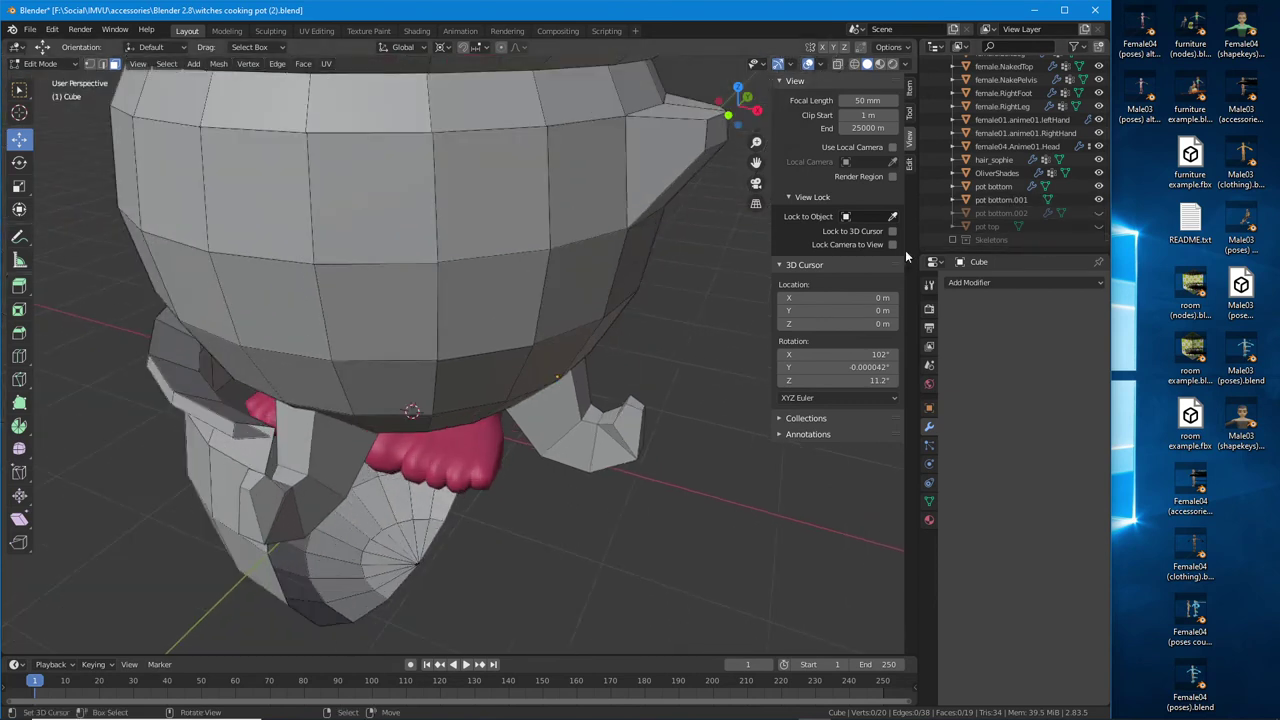
left_click(1099, 199)
left_click(1099, 212)
middle_click_drag(600, 300, 532, 355)
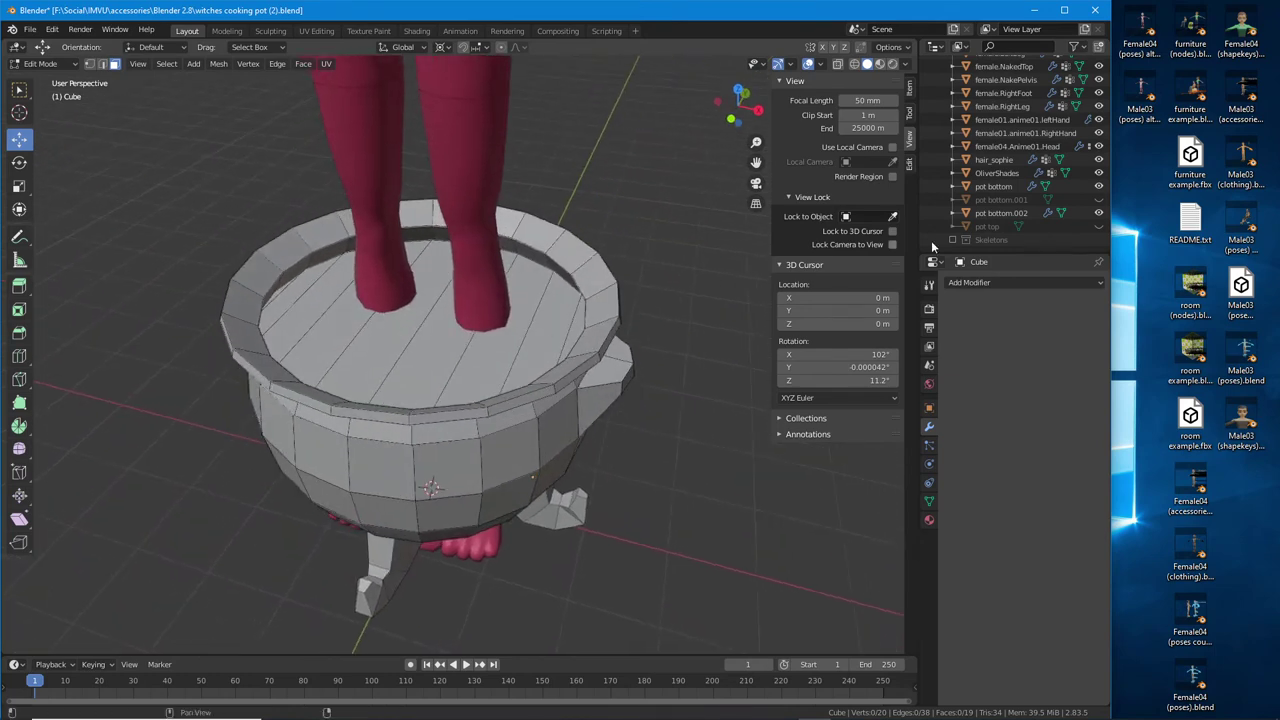
Rename pot bottom.002 to 'pot crock', then select pot bottom and the next object
double_click(1004, 214)
type("cr")
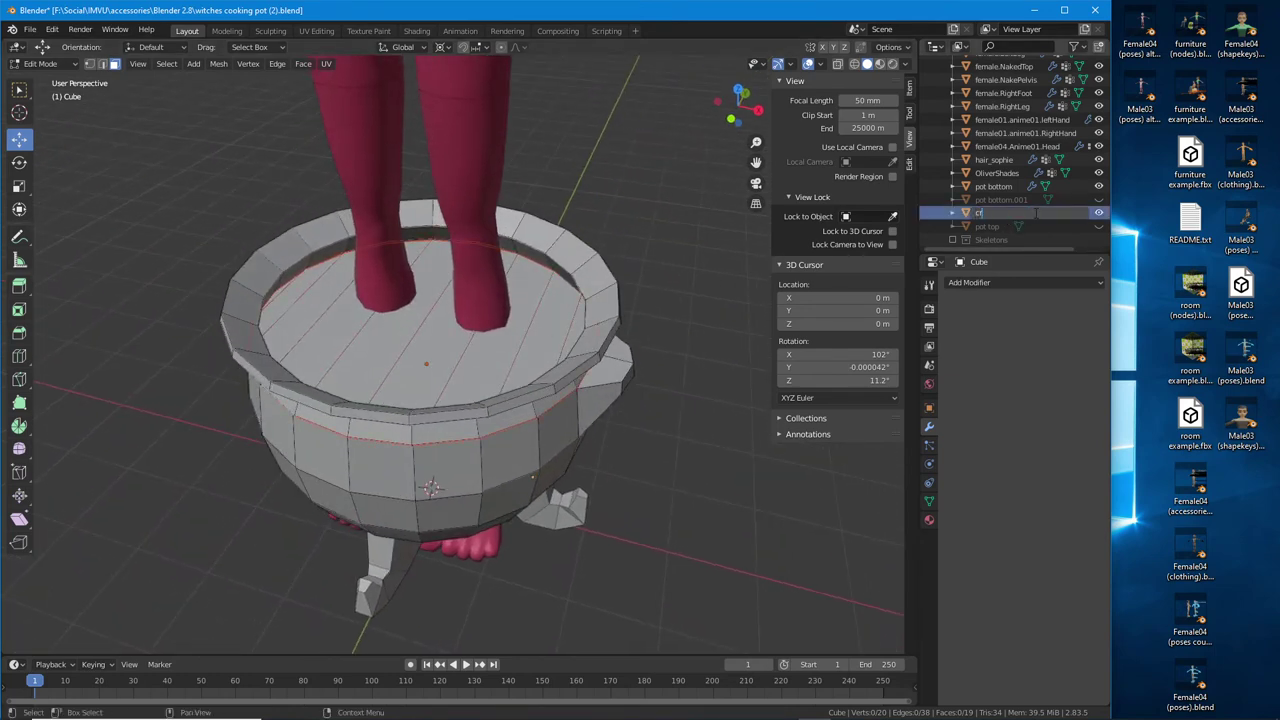
type("ock")
key("Return")
scroll(1022, 159, "up", 5)
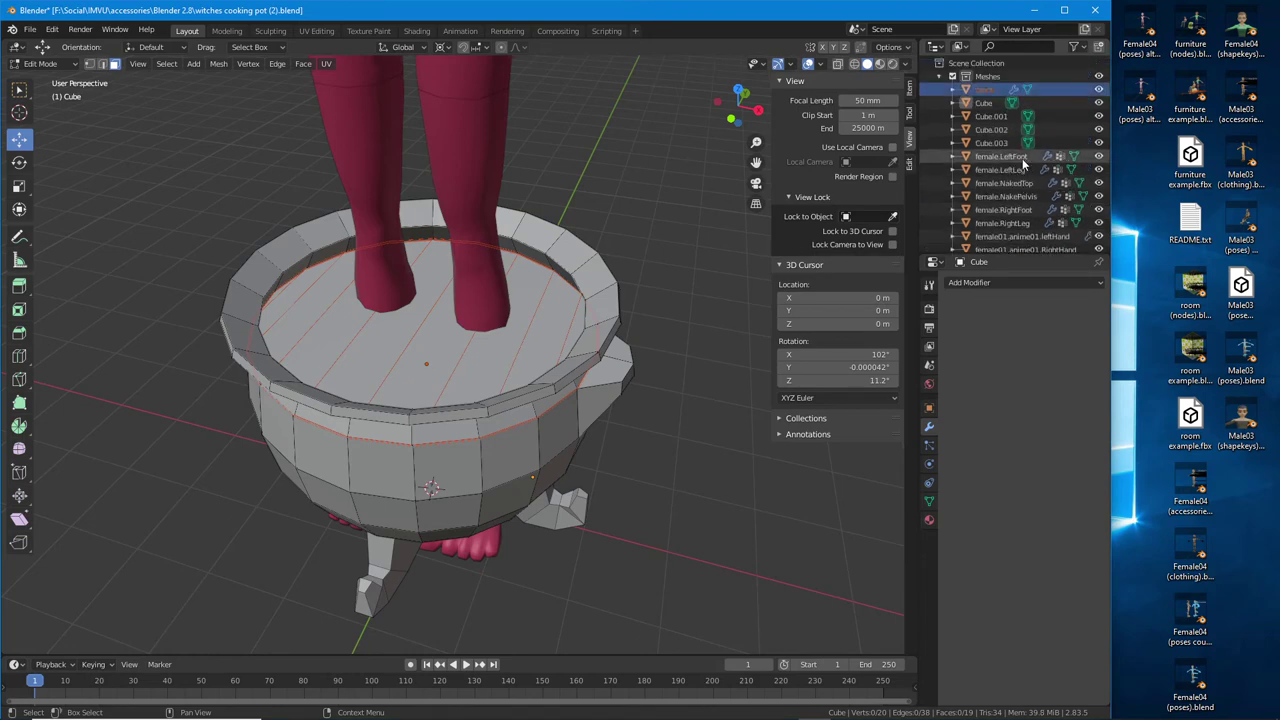
double_click(985, 89)
key("Escape")
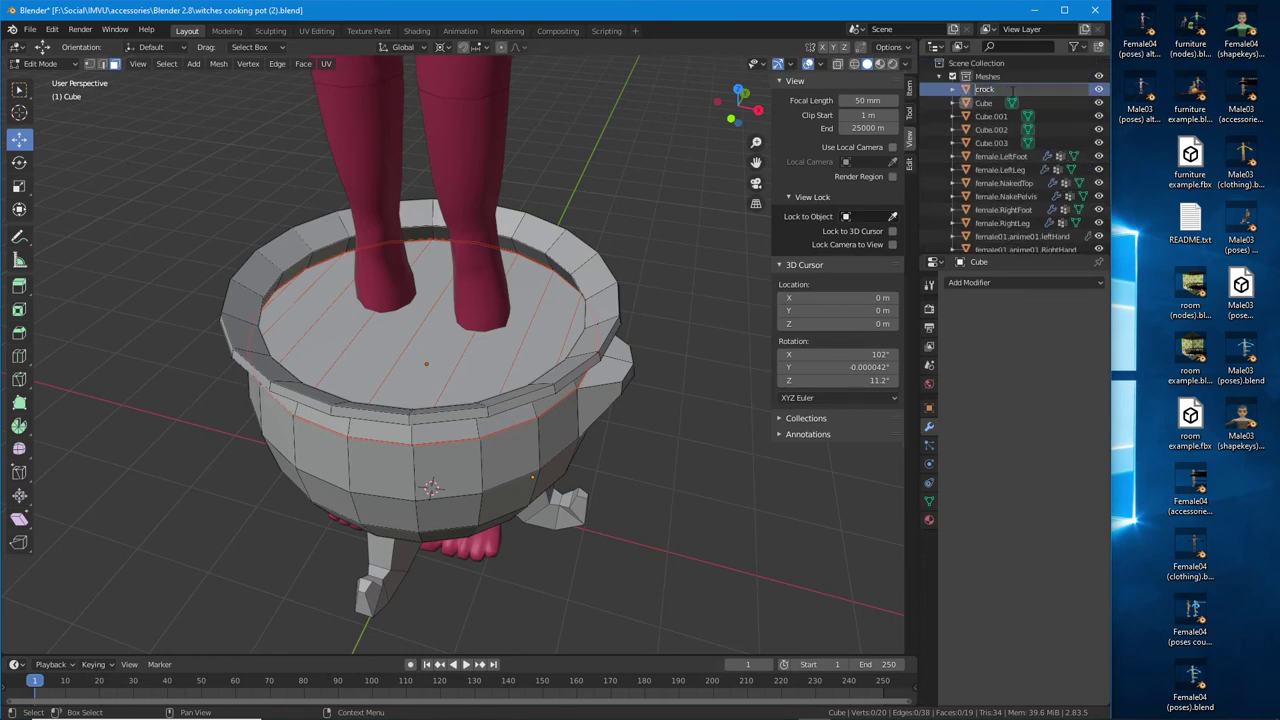
key("Return")
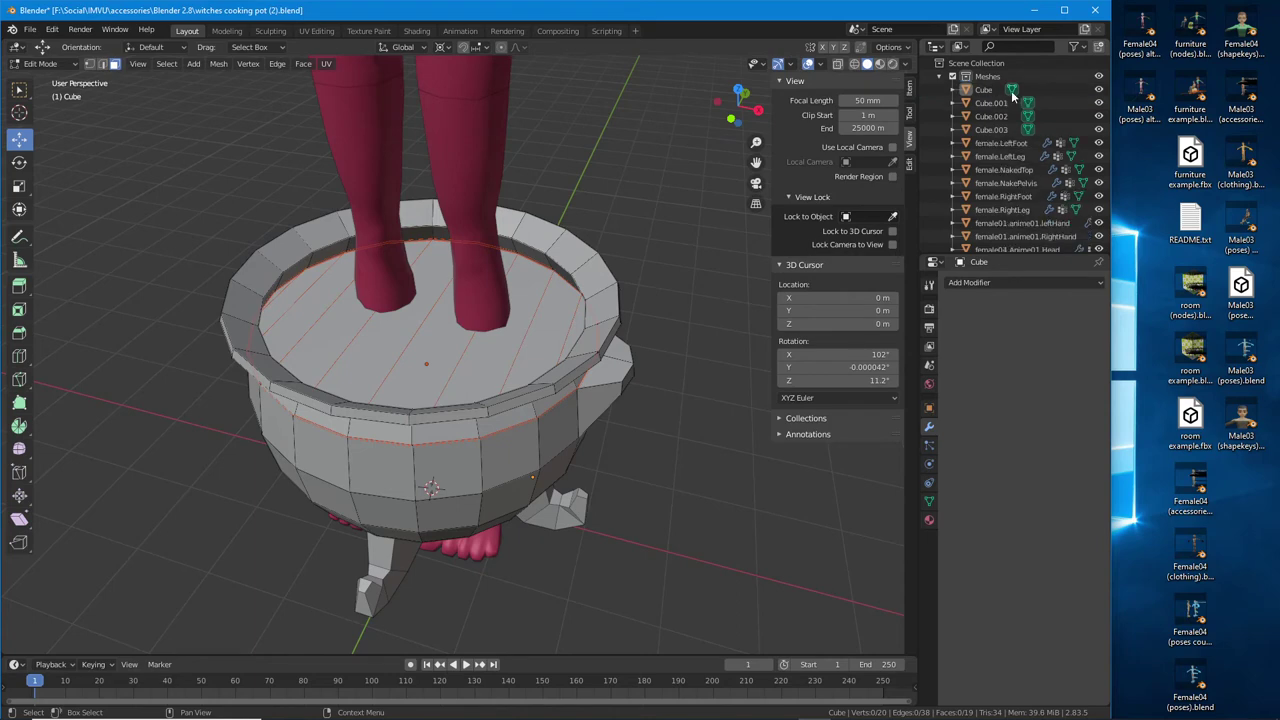
scroll(1037, 187, "down", 5)
left_click(1037, 187)
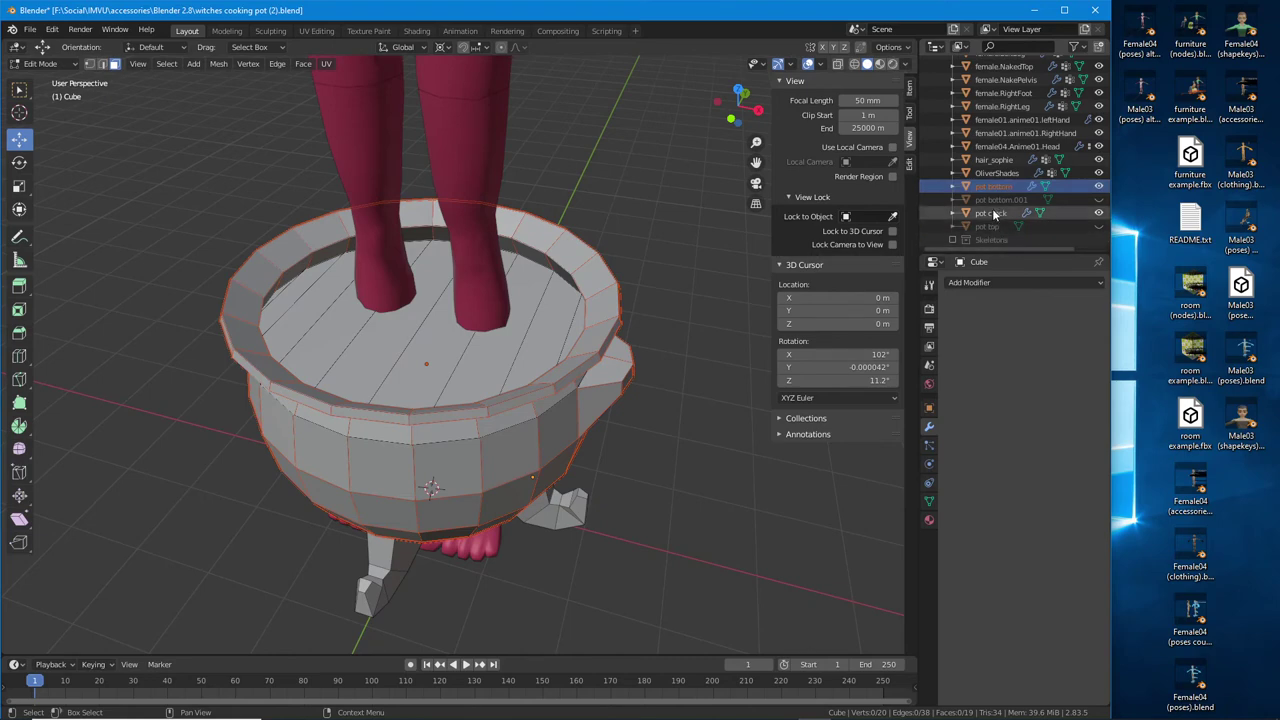
key("Down")
Rename the Cube foot object to 'pot feet (1)'
scroll(1001, 230, "up", 5)
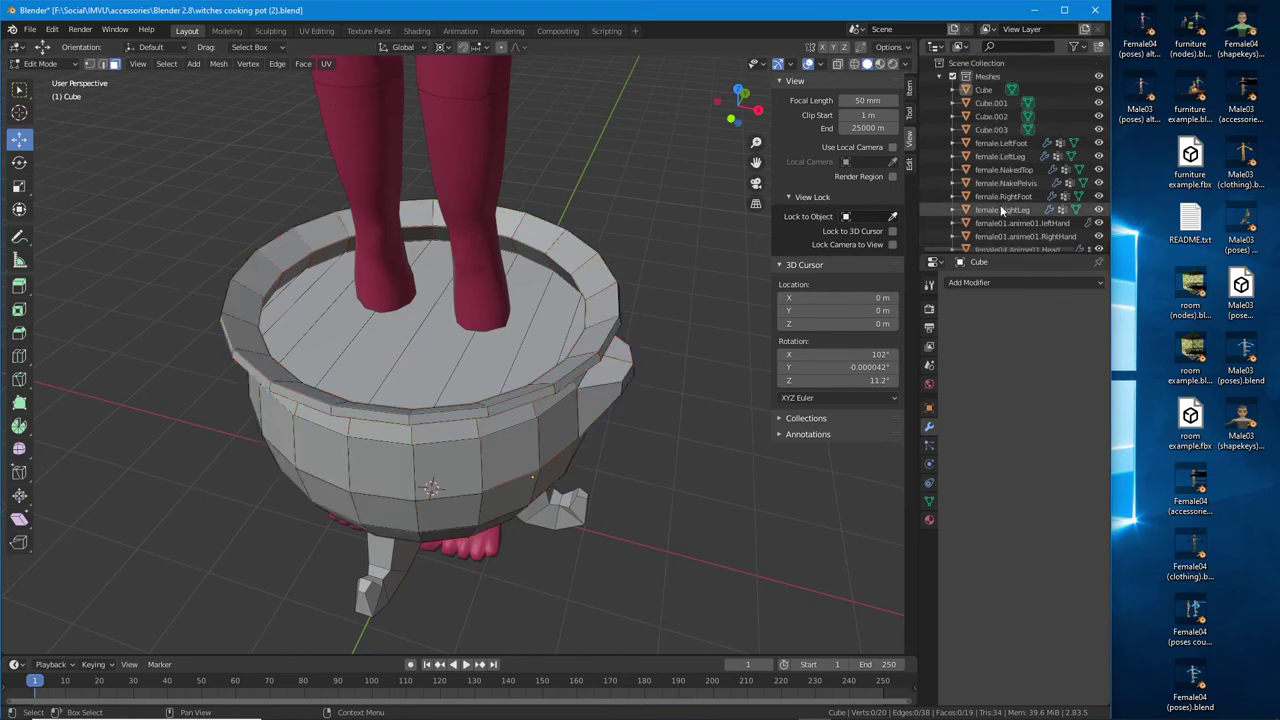
left_click(986, 91)
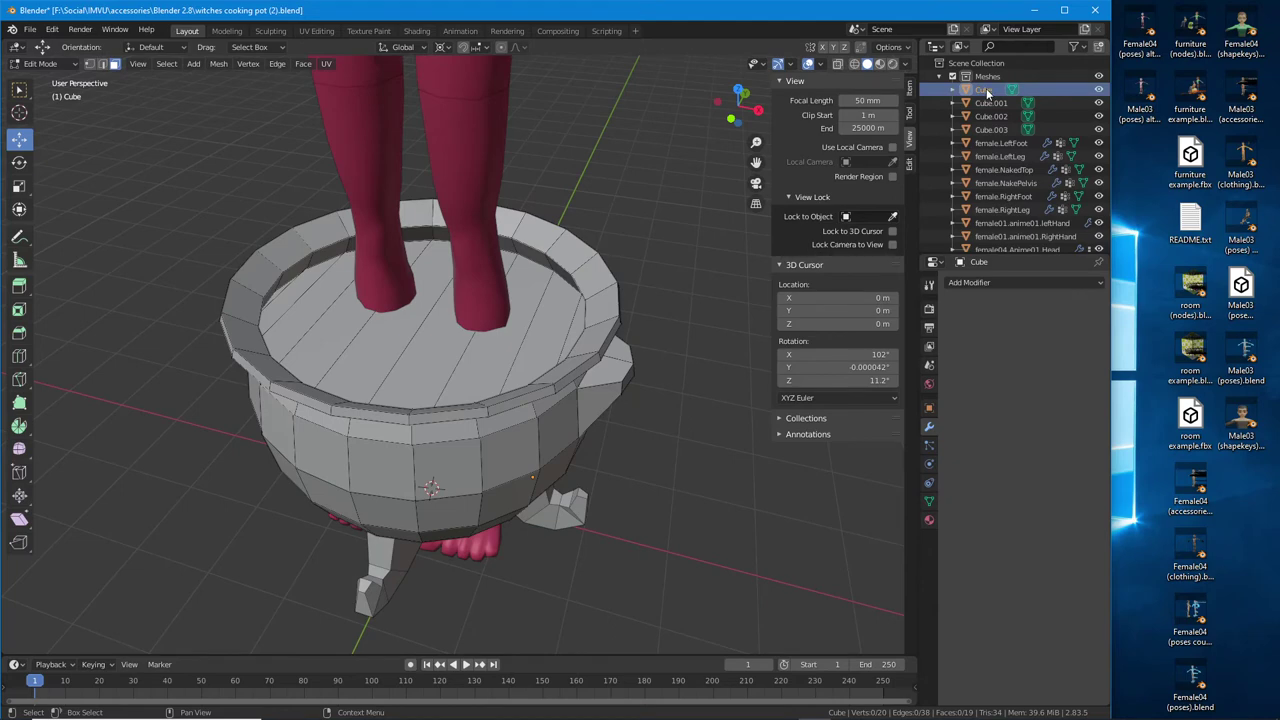
double_click(986, 91)
type("pot feet")
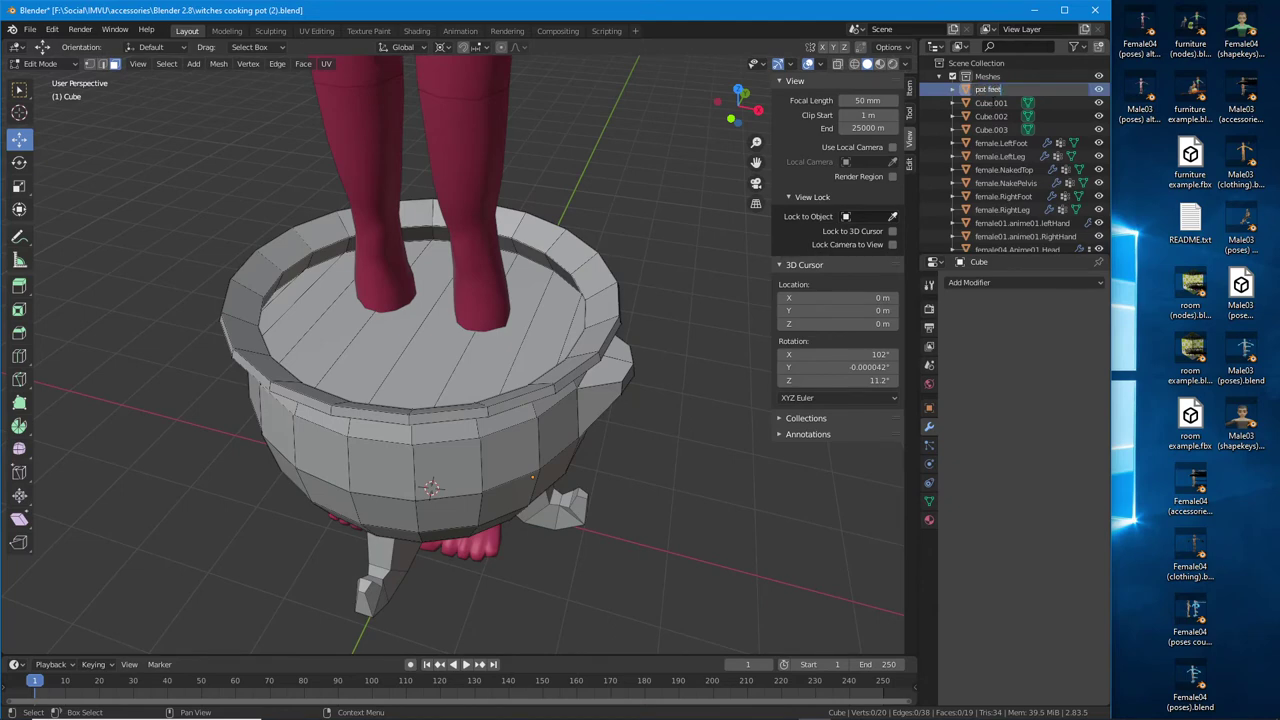
type(" (1)")
key("Return")
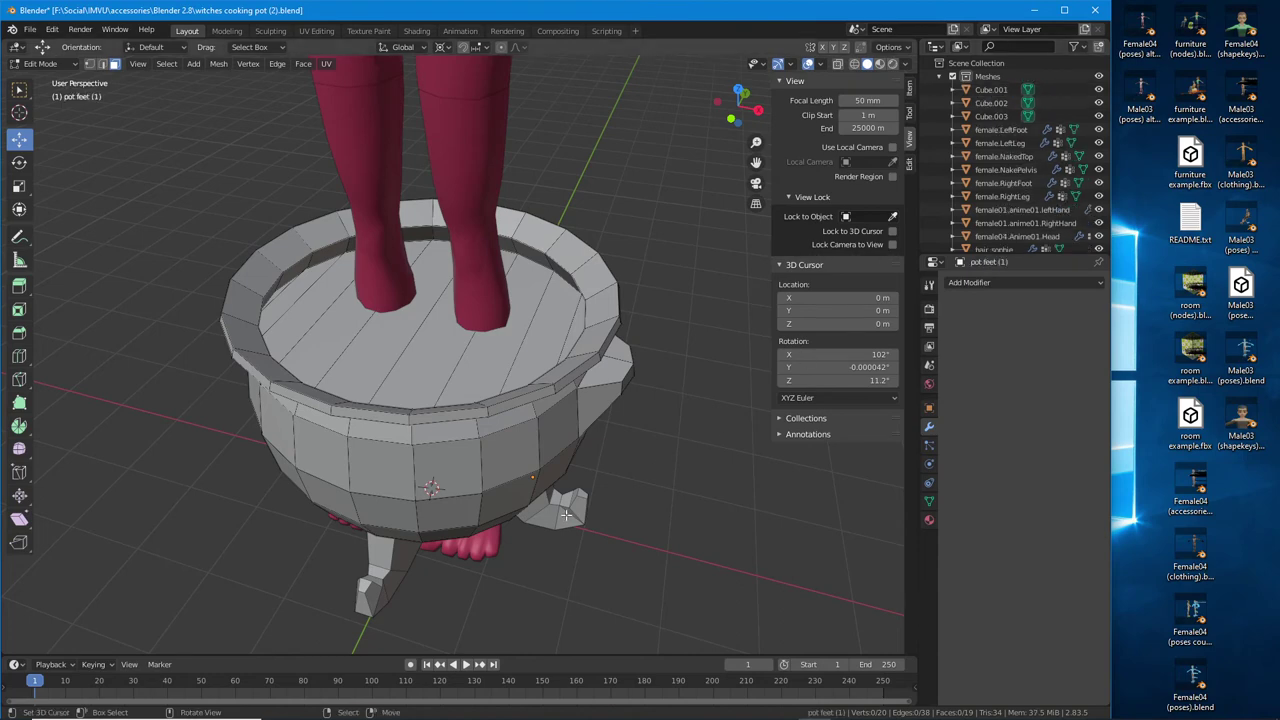
Return to Object Mode and rename Cube.001 to 'pot feet (2)'
left_click(40, 63)
left_click(45, 82)
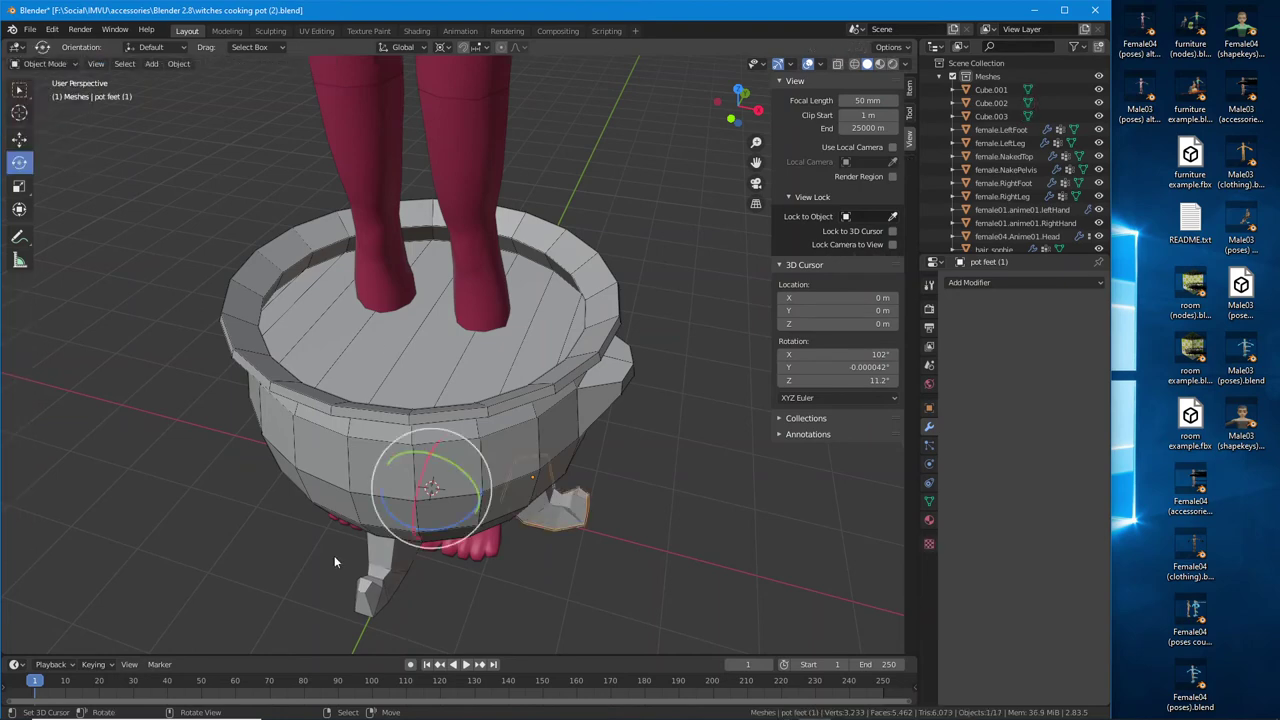
left_click(375, 580)
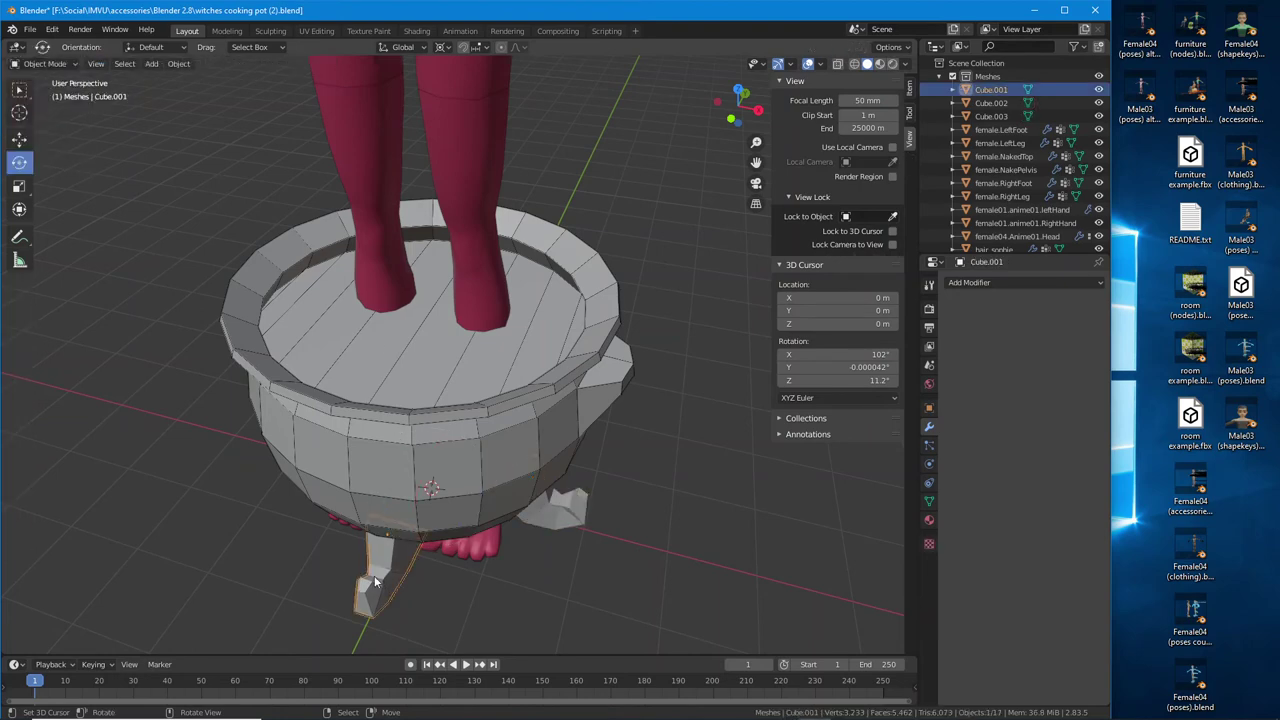
double_click(994, 90)
type("pot")
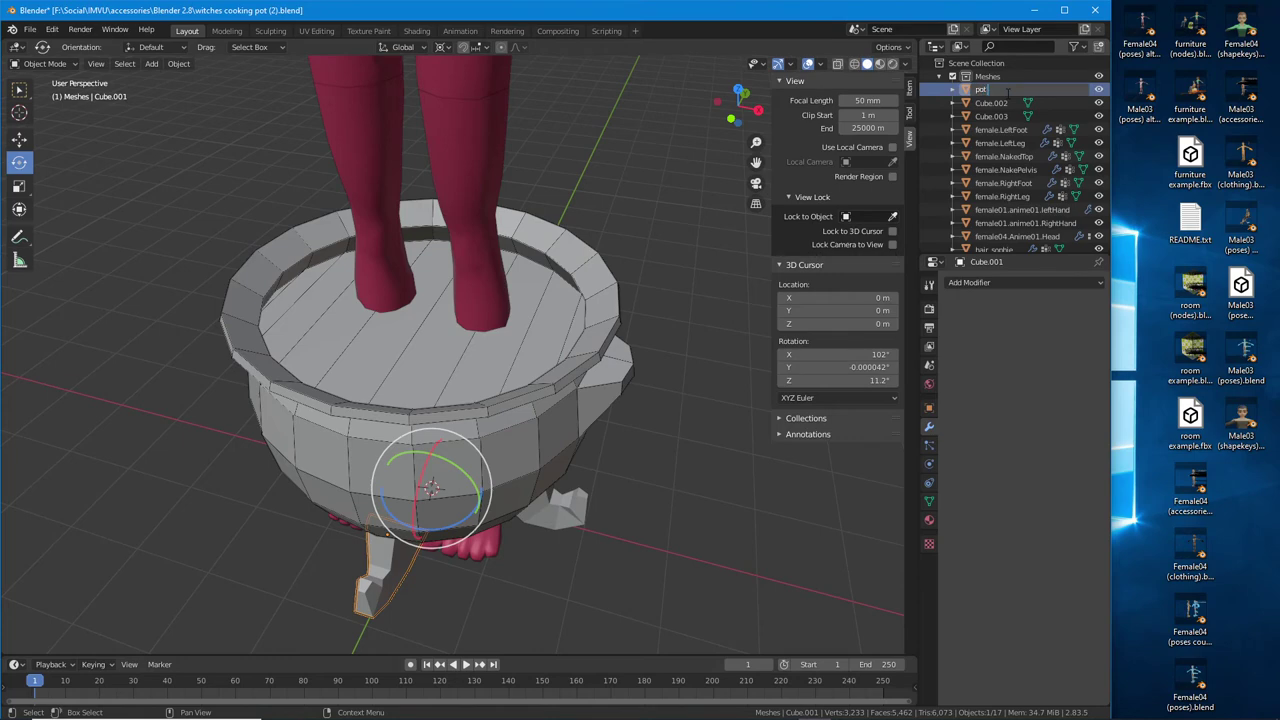
type(" feet (2)")
key("Return")
Rename Cube.002 to 'pot feet (3)' and begin naming Cube.003 'pot feet (4'
left_click(995, 90)
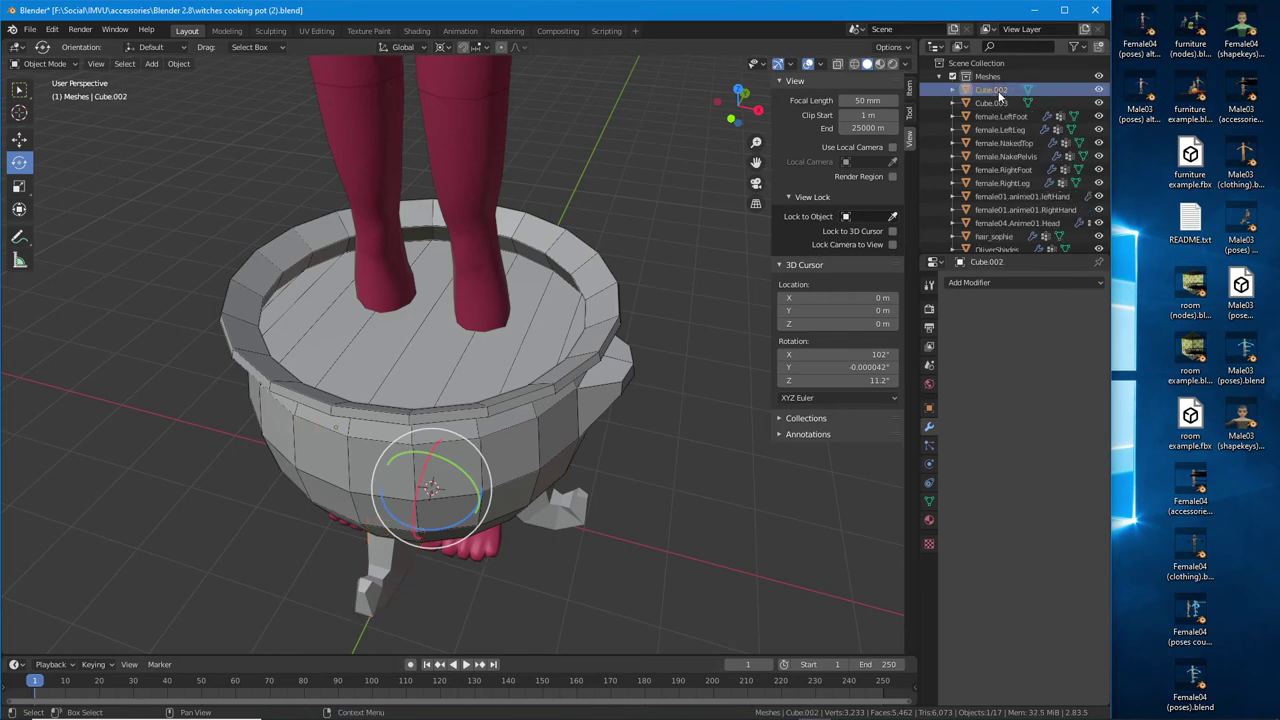
double_click(995, 90)
type("p")
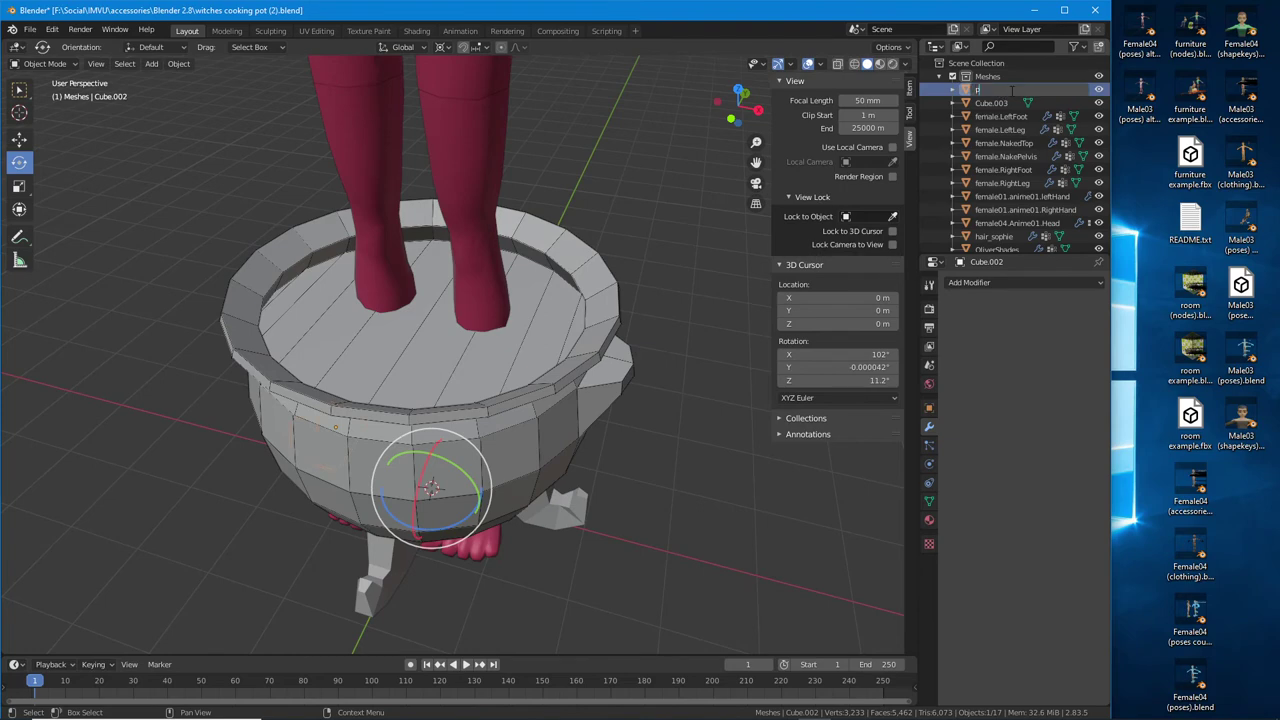
type("ot feet (3)")
key("Return")
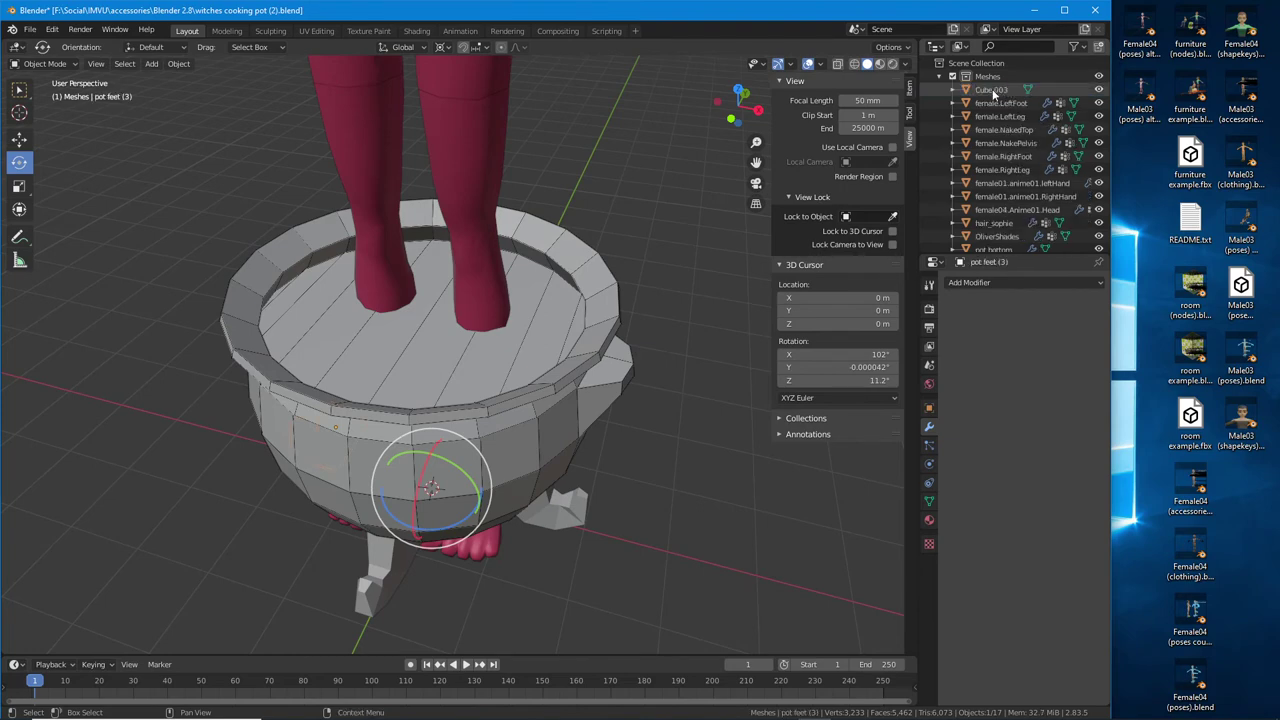
left_click(993, 90)
double_click(993, 90)
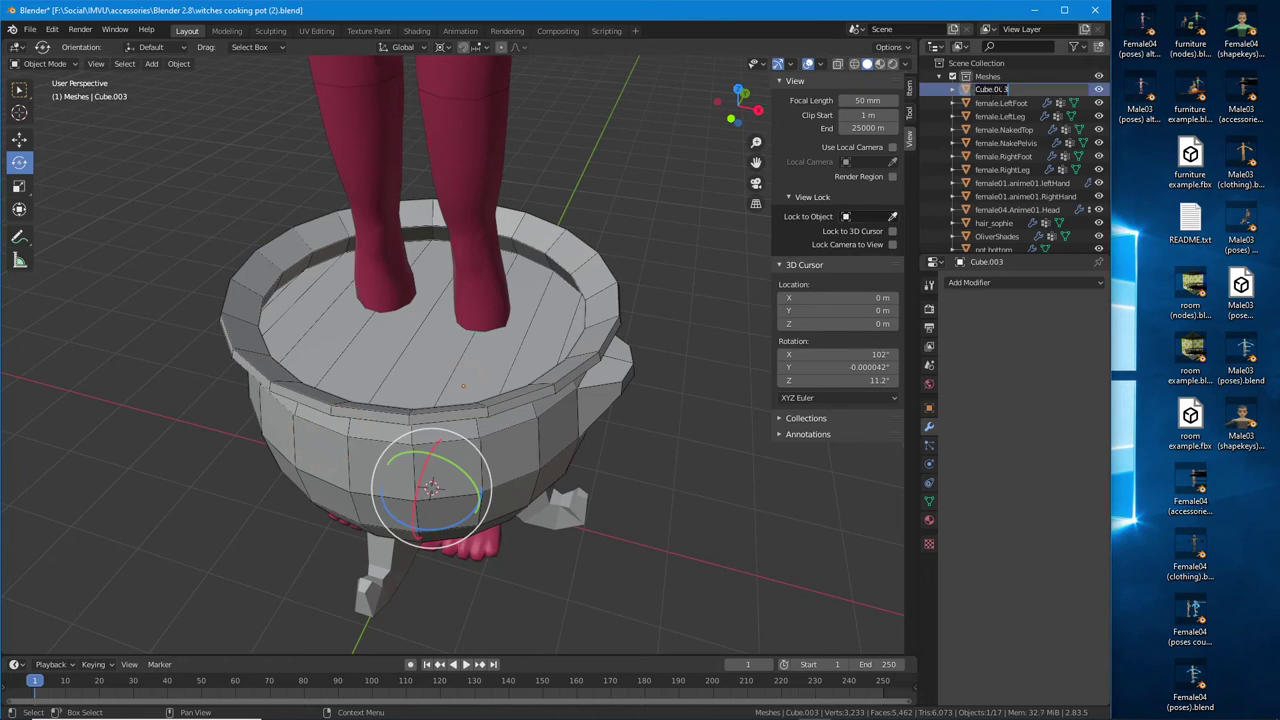
type("pot feet (4")
Finish naming the fourth foot 'pot feet (4)' and apply Shade Smooth to pot bottom
type(")")
key("Return")
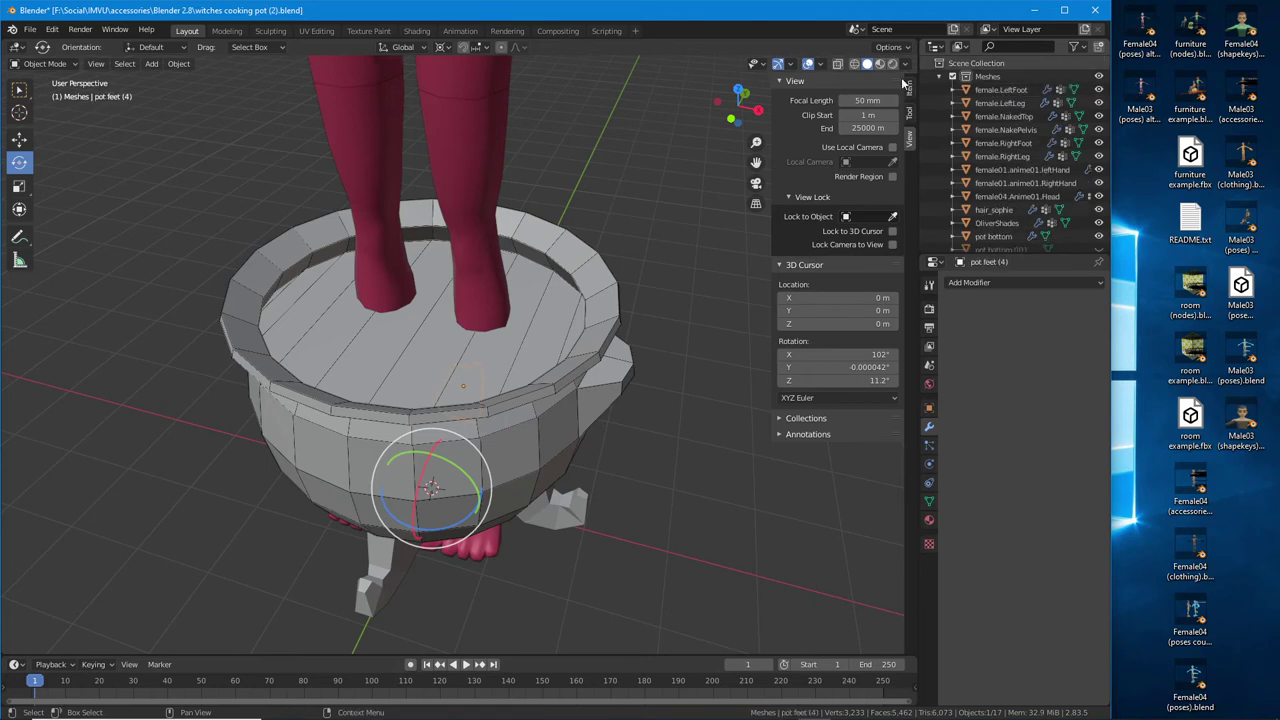
middle_click_drag(358, 504, 470, 350)
middle_click_drag(452, 270, 517, 322)
left_click(591, 305)
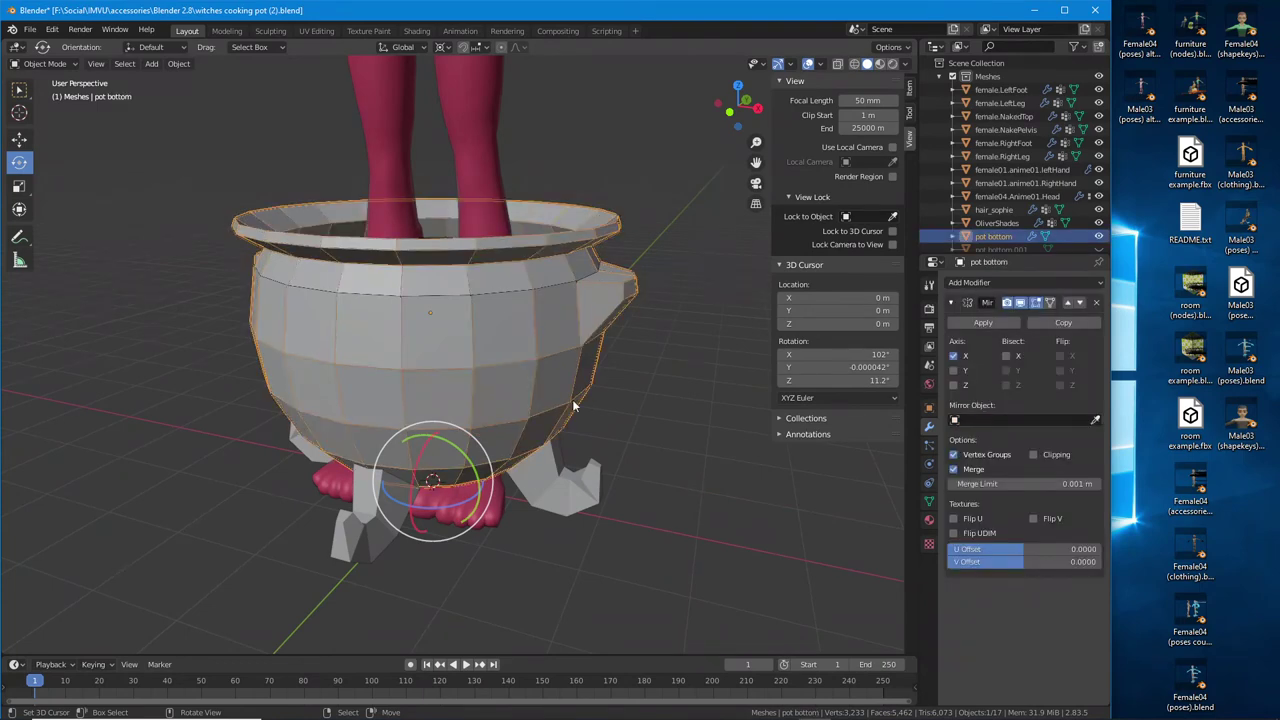
left_click(178, 65)
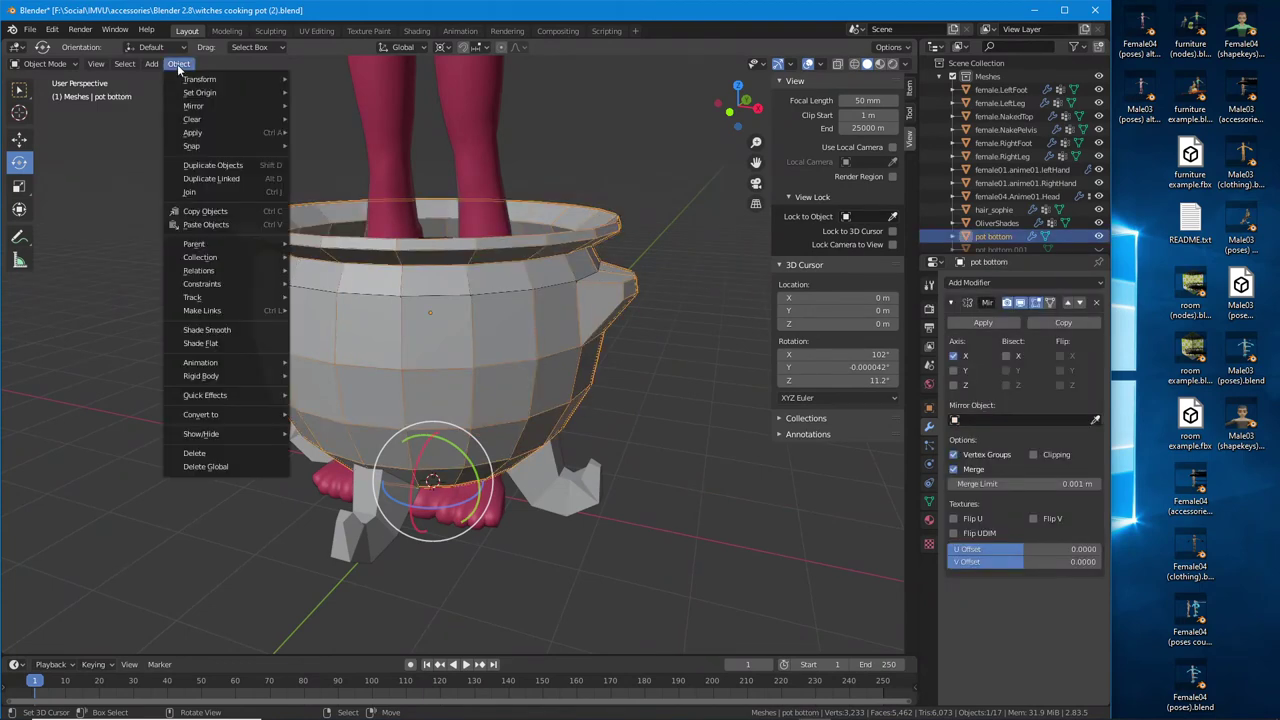
left_click(207, 330)
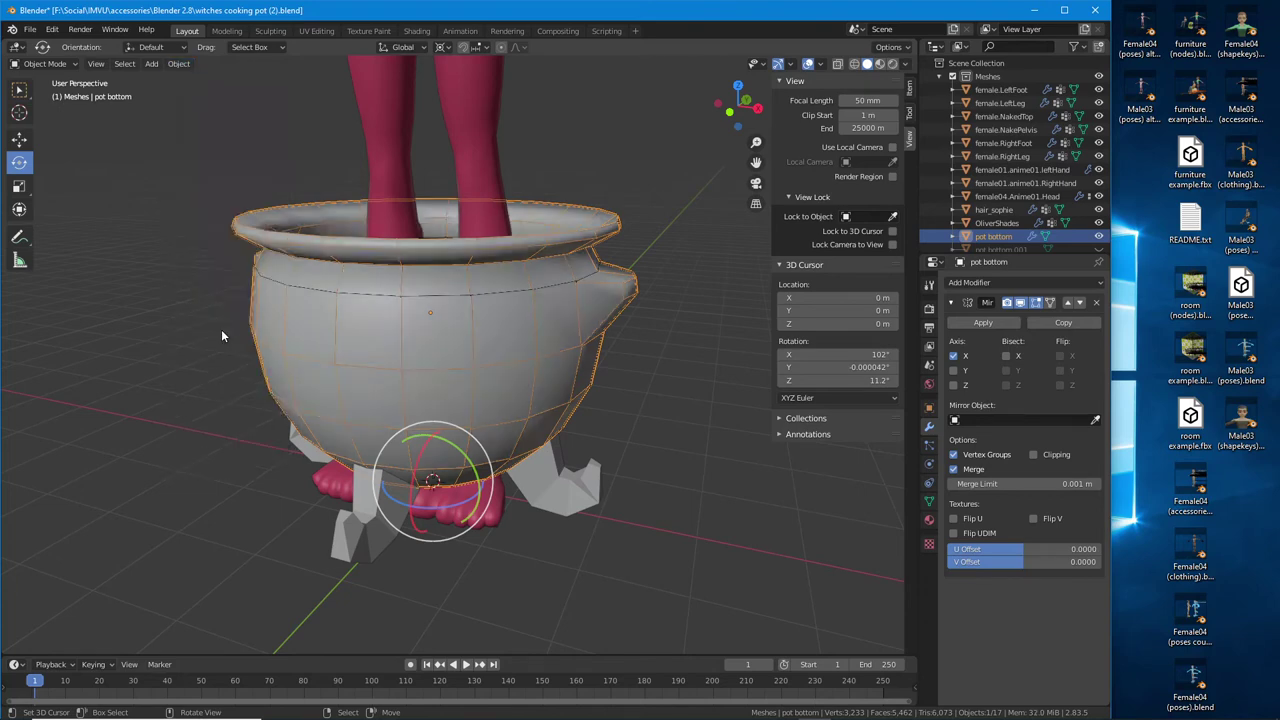
Apply Shade Smooth to pot feet (1), then reselect pot bottom
middle_click_drag(424, 454, 438, 396)
left_click(550, 412)
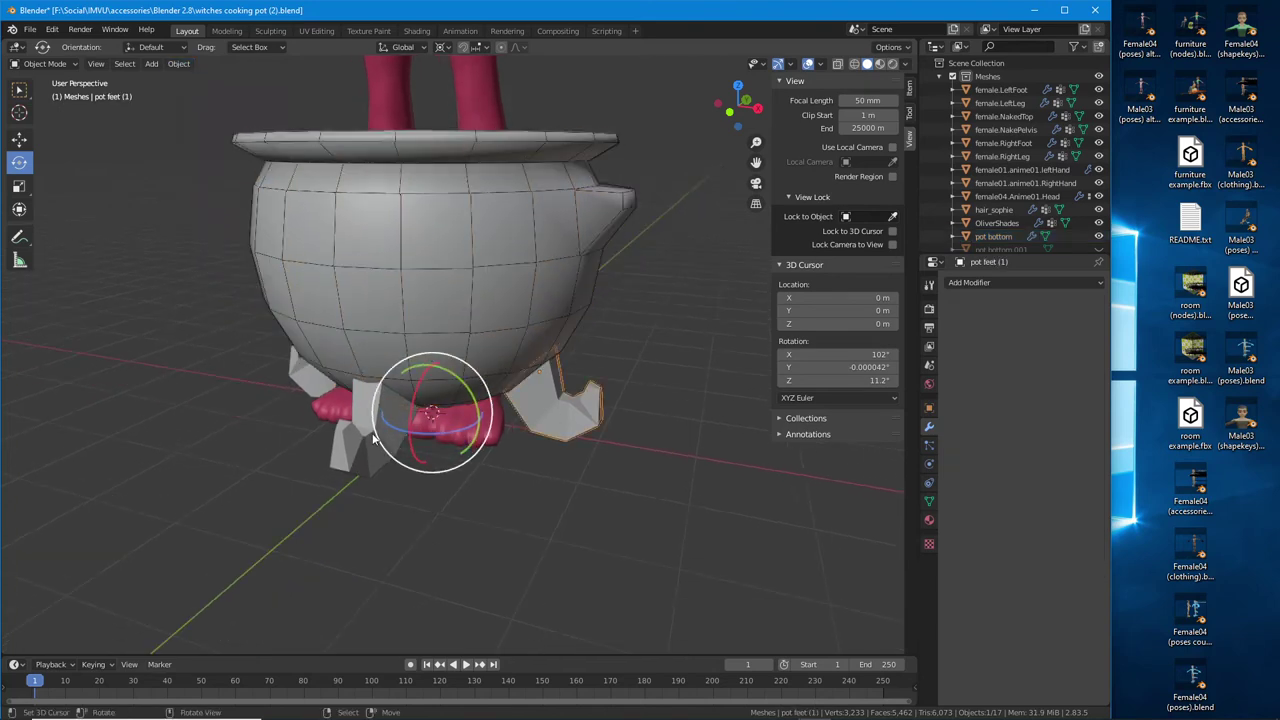
left_click(172, 64)
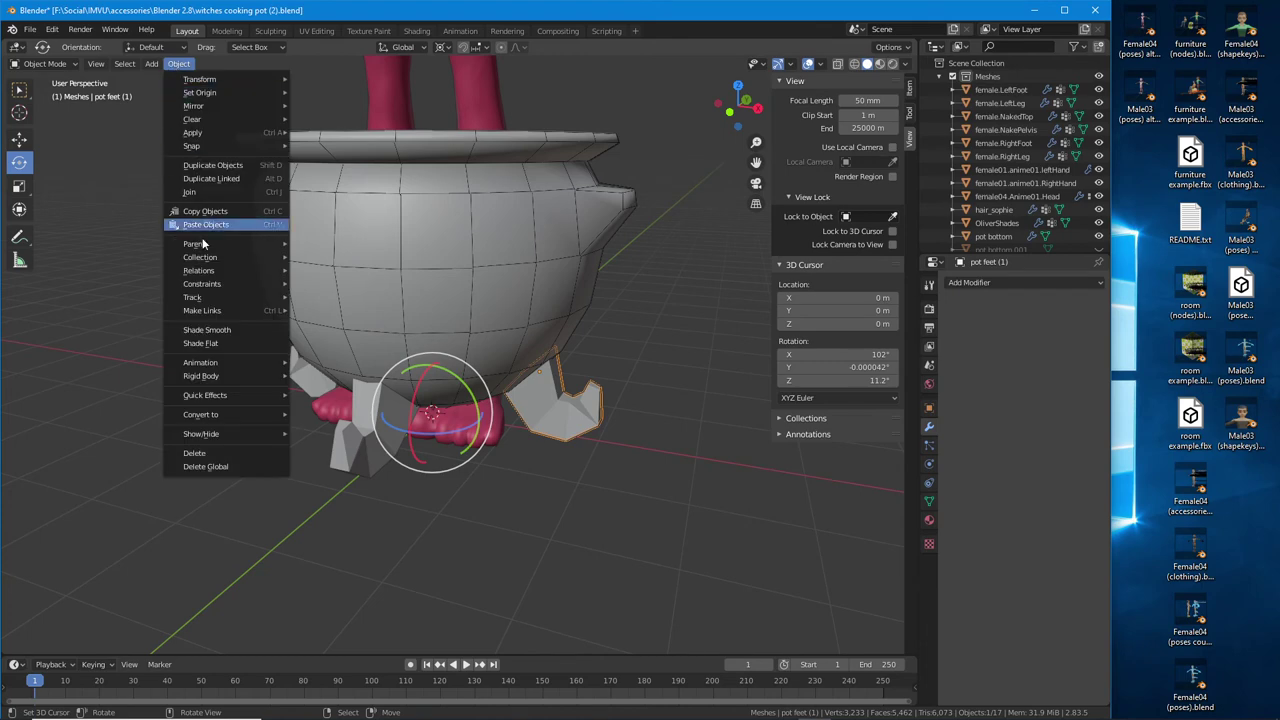
left_click(215, 330)
middle_click_drag(215, 333, 234, 122)
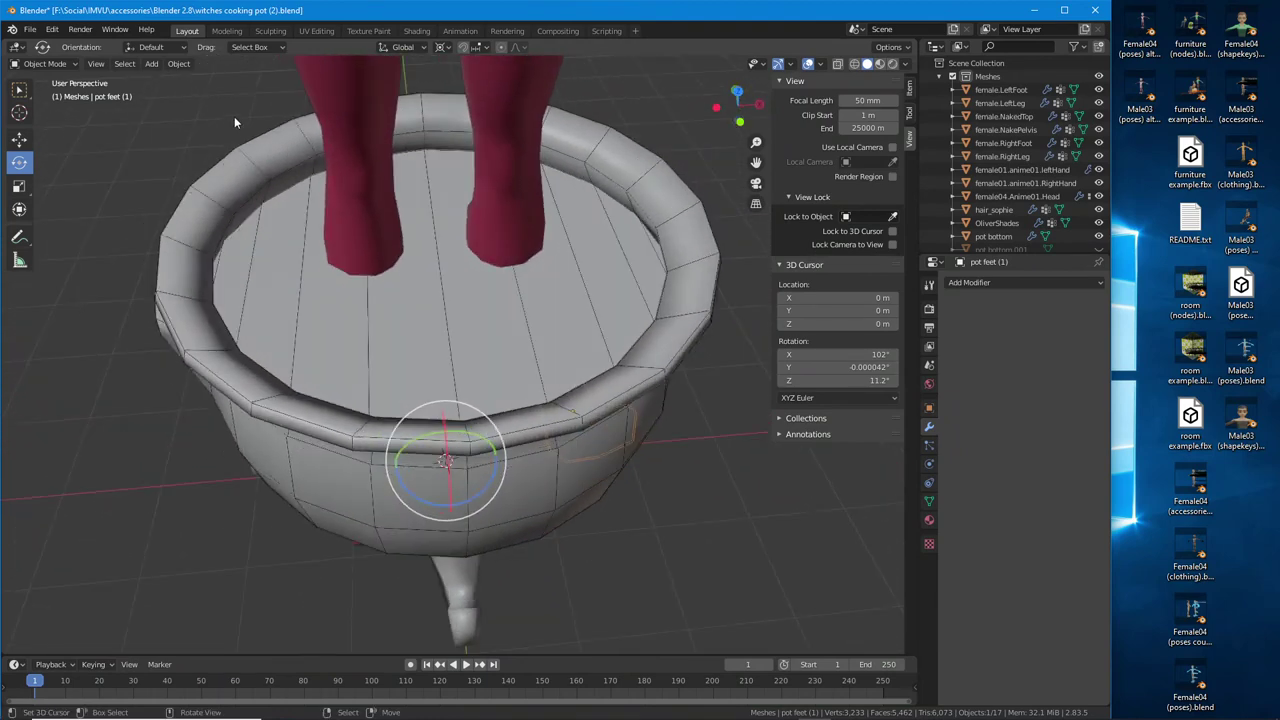
left_click(315, 430)
Toggle pot bottom in and out of Edit Mode, then deselect everything
key("Tab")
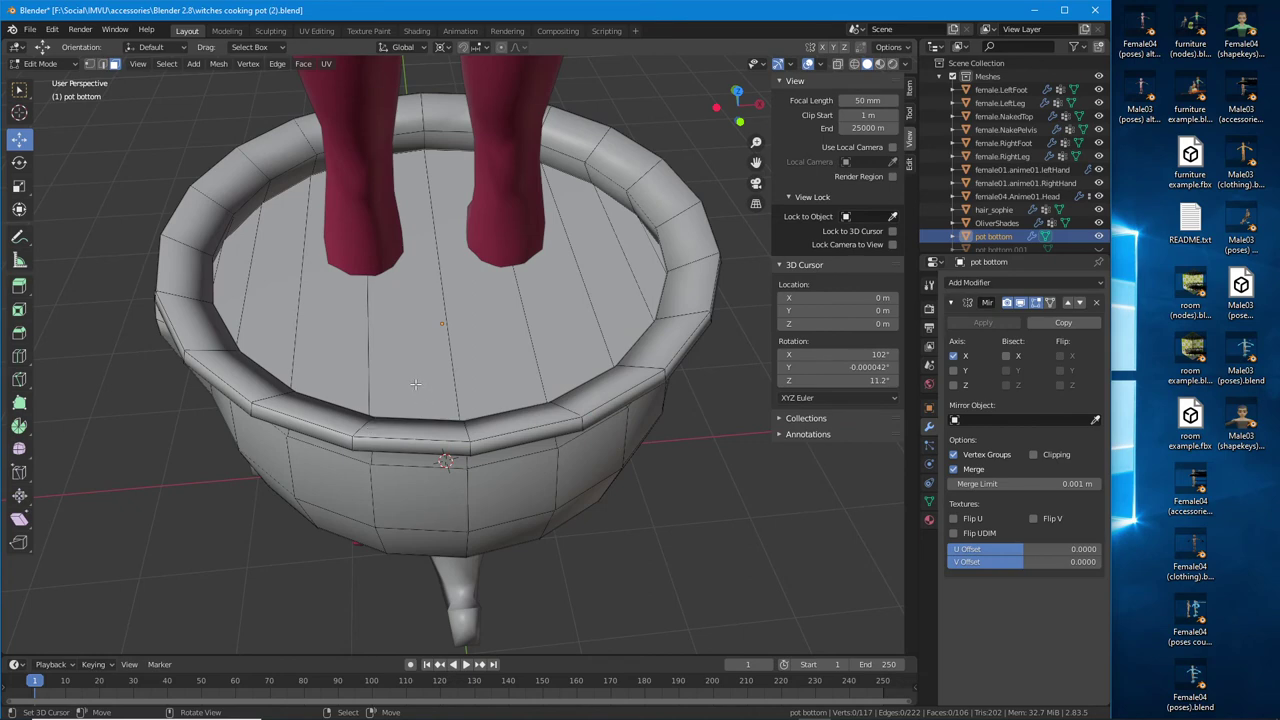
middle_click_drag(415, 384, 383, 314)
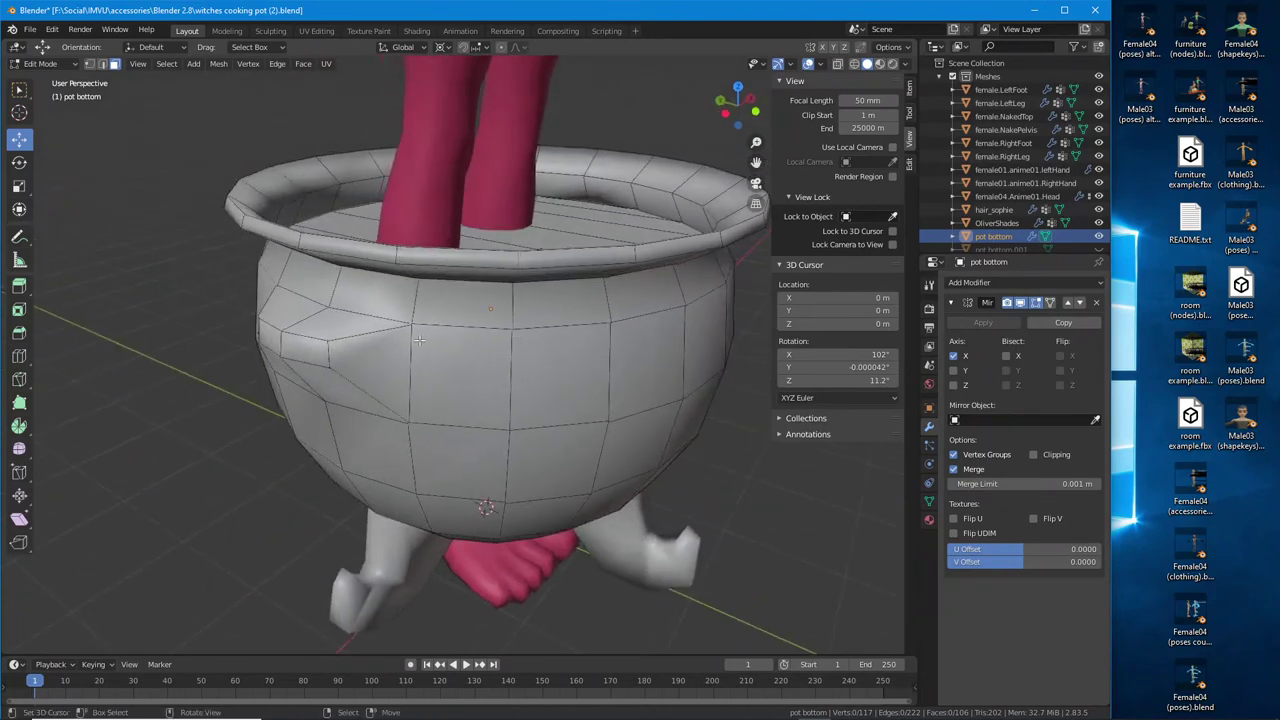
left_click(382, 316, "shift")
key("Tab")
left_click(336, 254)
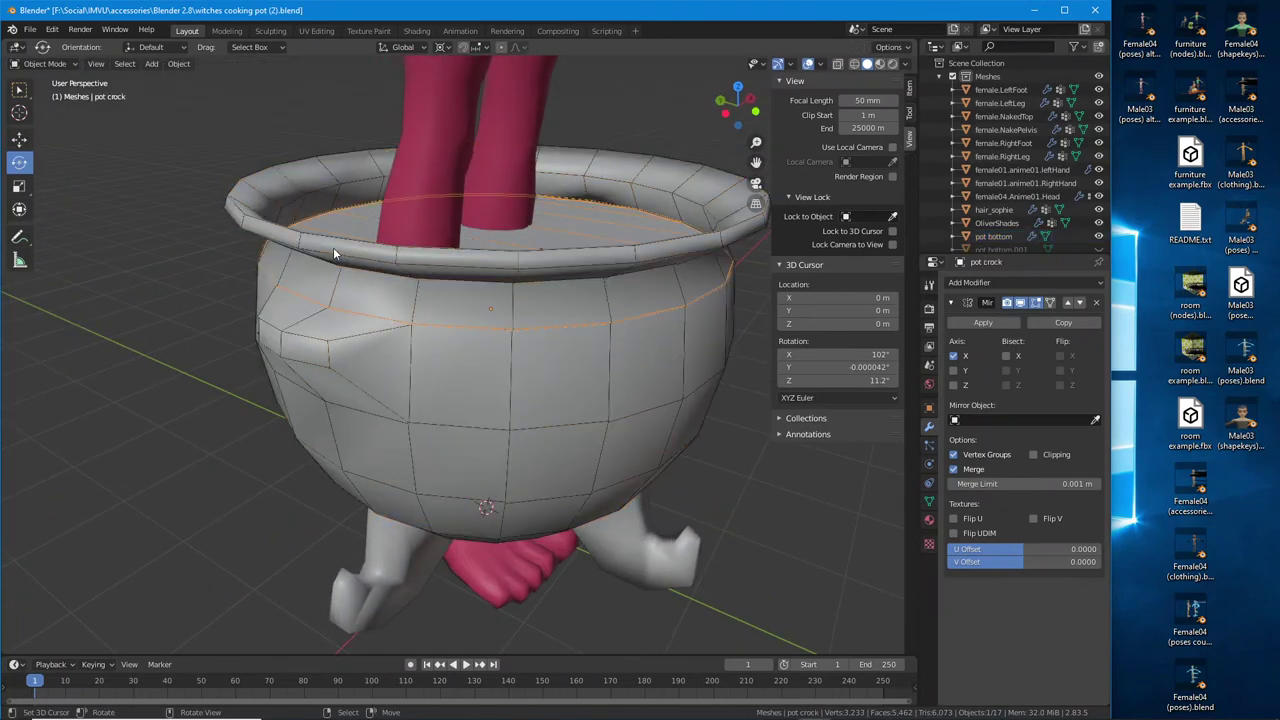
left_click(293, 304)
key("Tab")
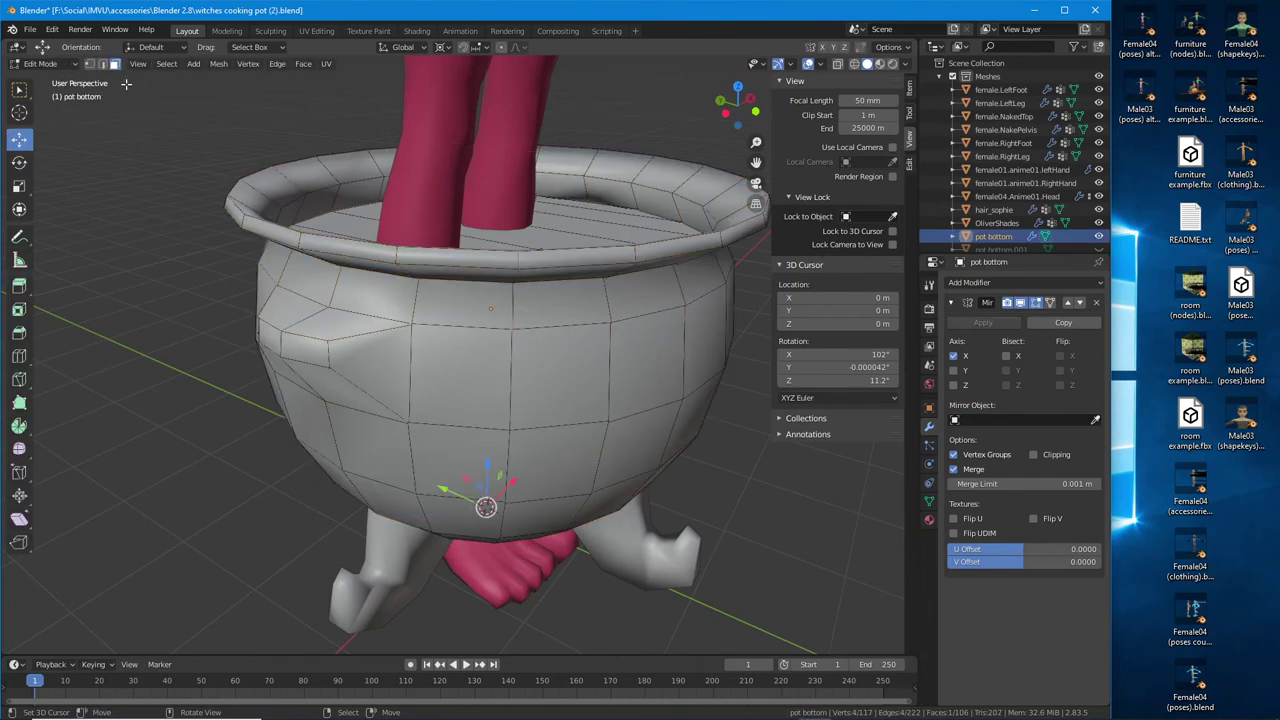
left_click(413, 341, "shift")
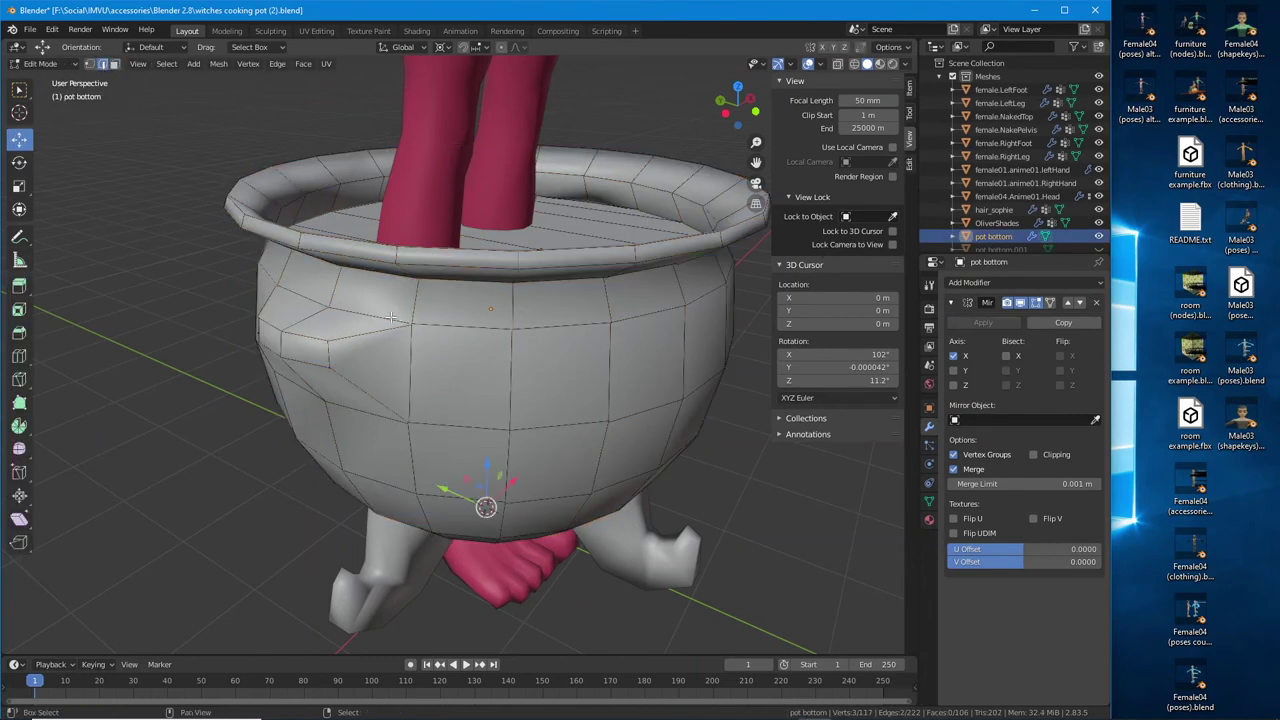
middle_click_drag(413, 341, 428, 388)
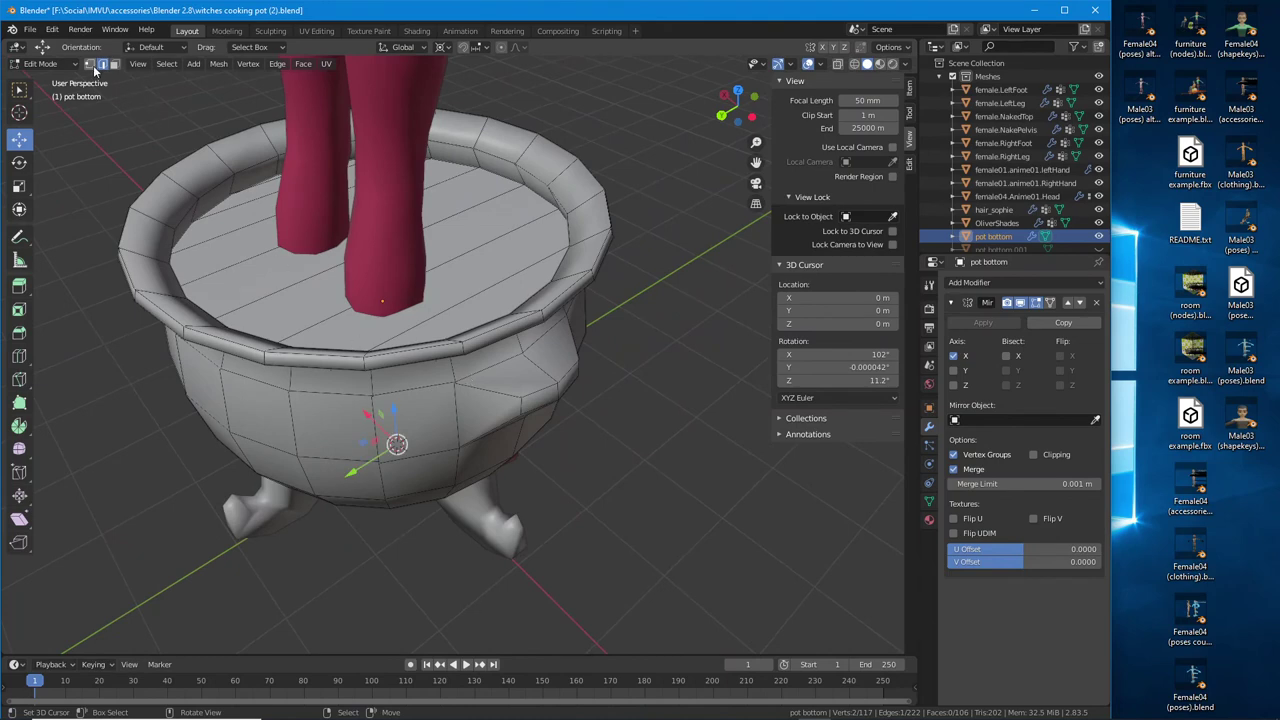
key("Tab")
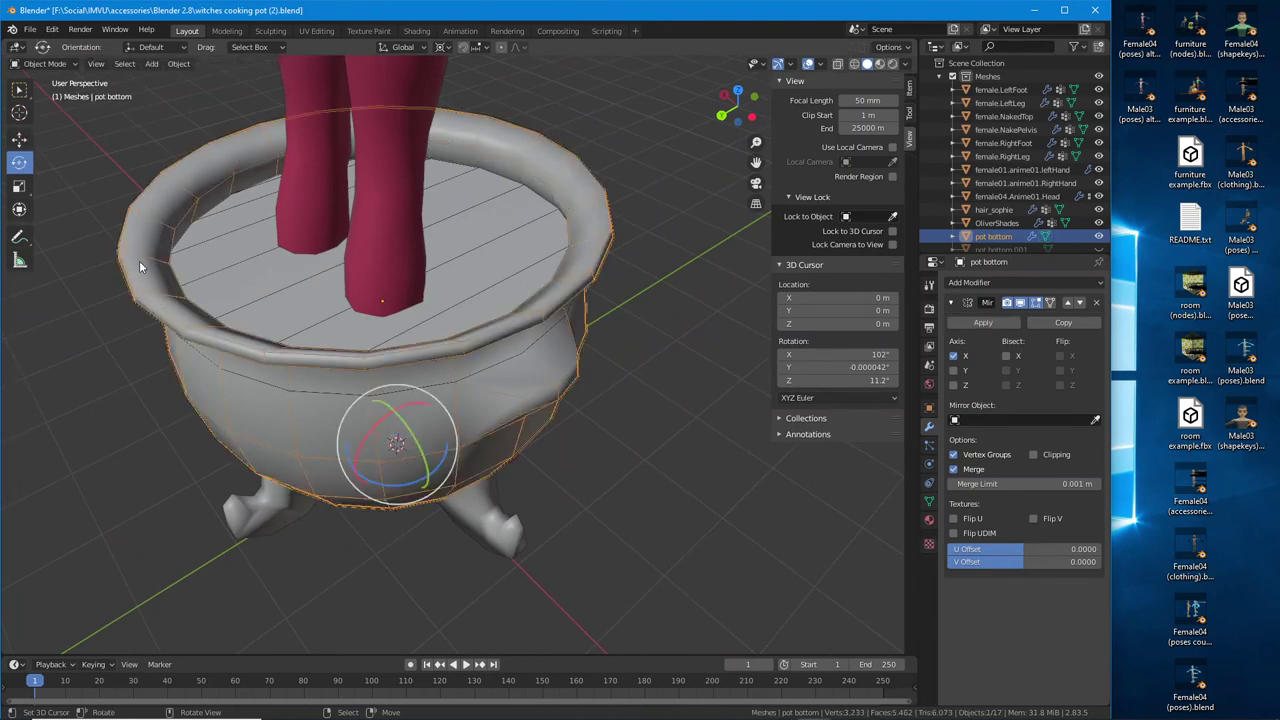
key("alt+a")
Reselect pot bottom by its rim and enter its Edit Mode
middle_click_drag(139, 260, 429, 340)
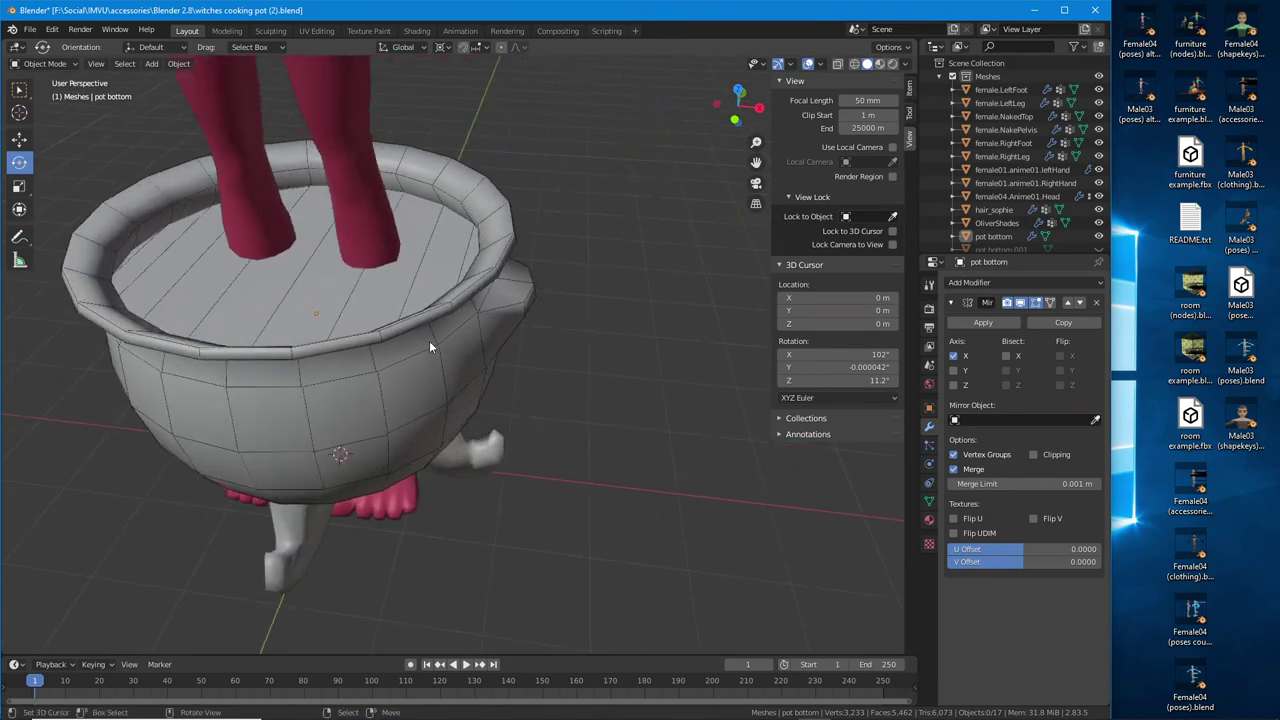
left_click(446, 311)
key("Tab")
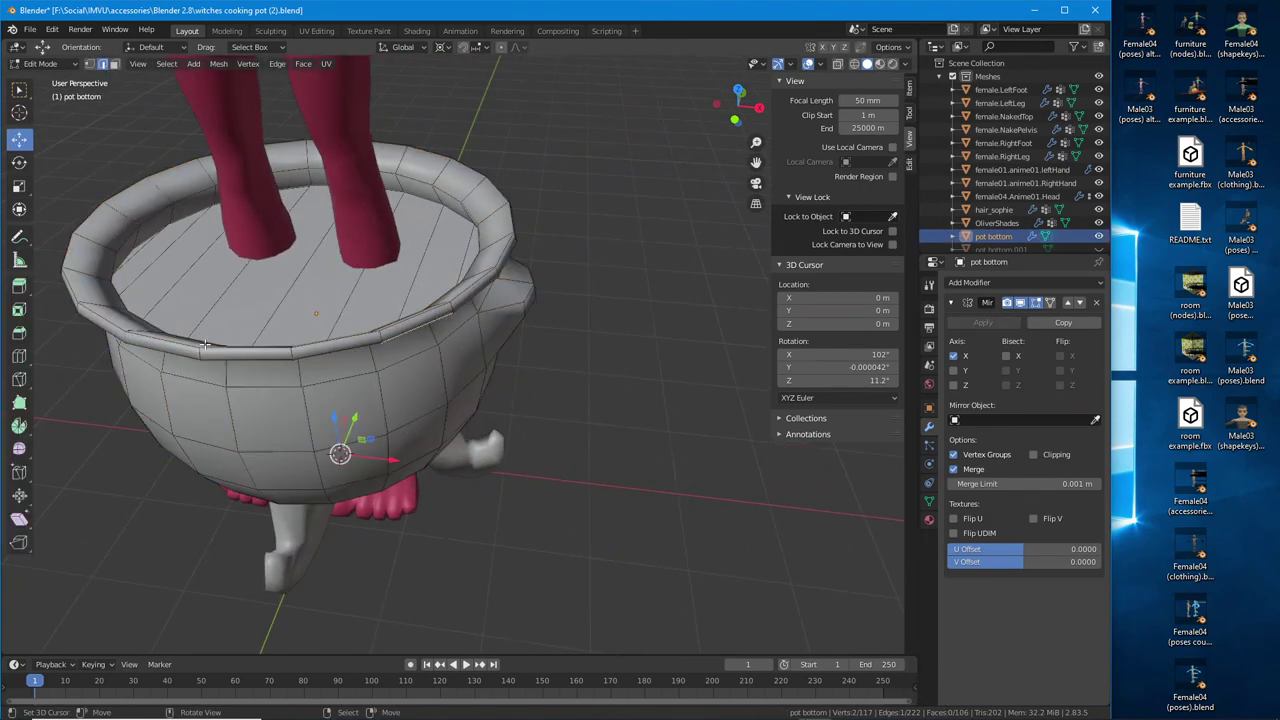
key("Tab")
left_click(192, 346)
key("Tab")
key("Tab")
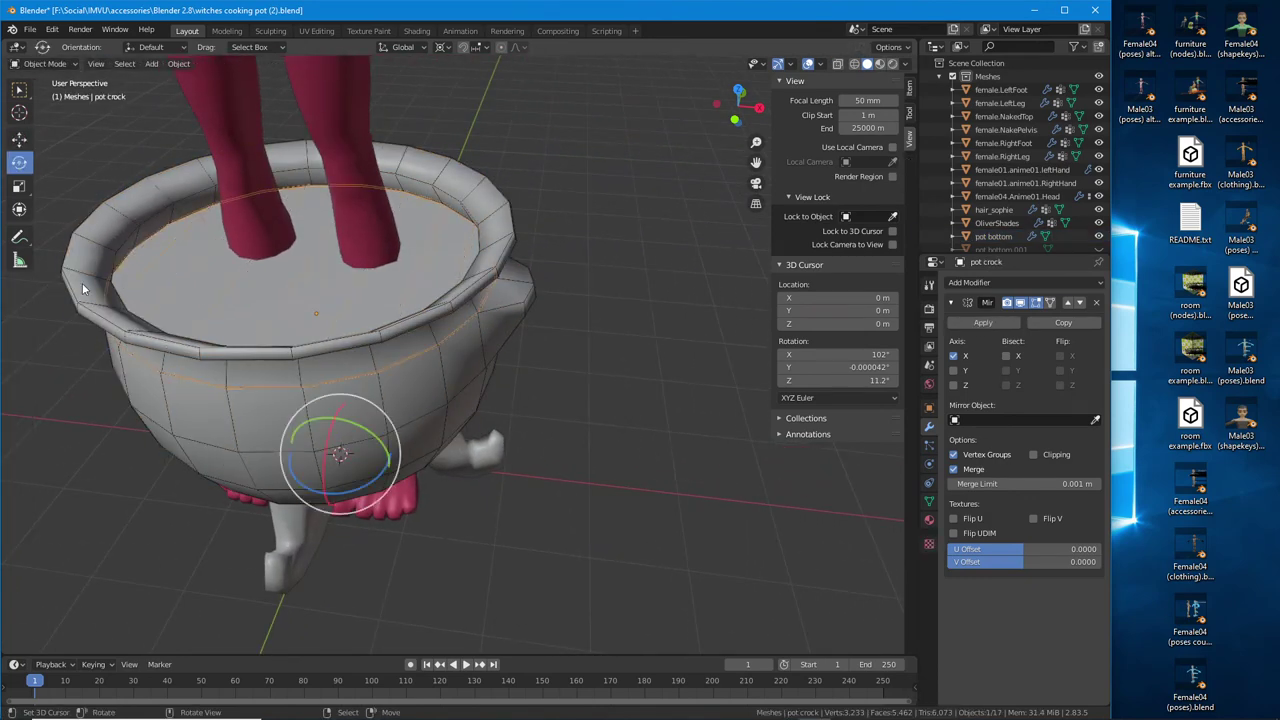
left_click(83, 289)
key("Tab")
middle_click_drag(108, 327, 444, 278)
key("Tab")
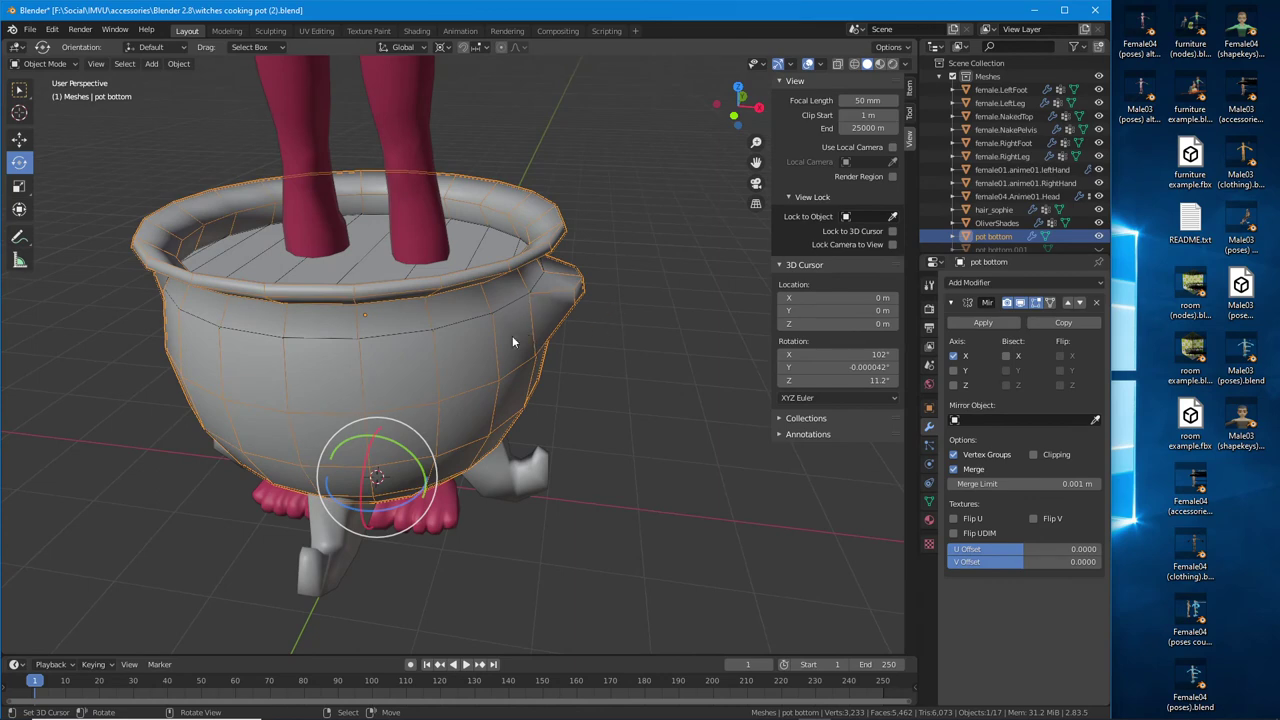
middle_click_drag(512, 342, 494, 337)
key("Tab")
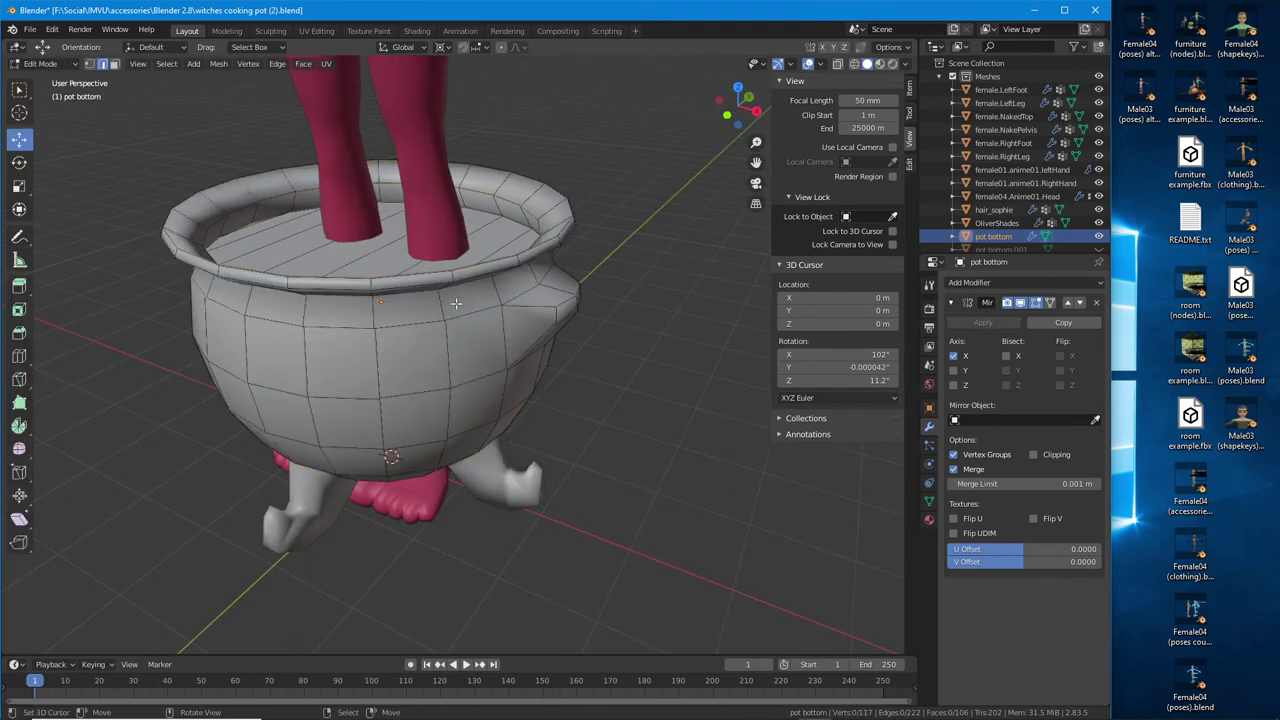
Select the six edges around the pot bottom's spout recess
left_click(455, 303)
middle_click_drag(496, 323, 438, 322)
left_click(445, 345, "shift")
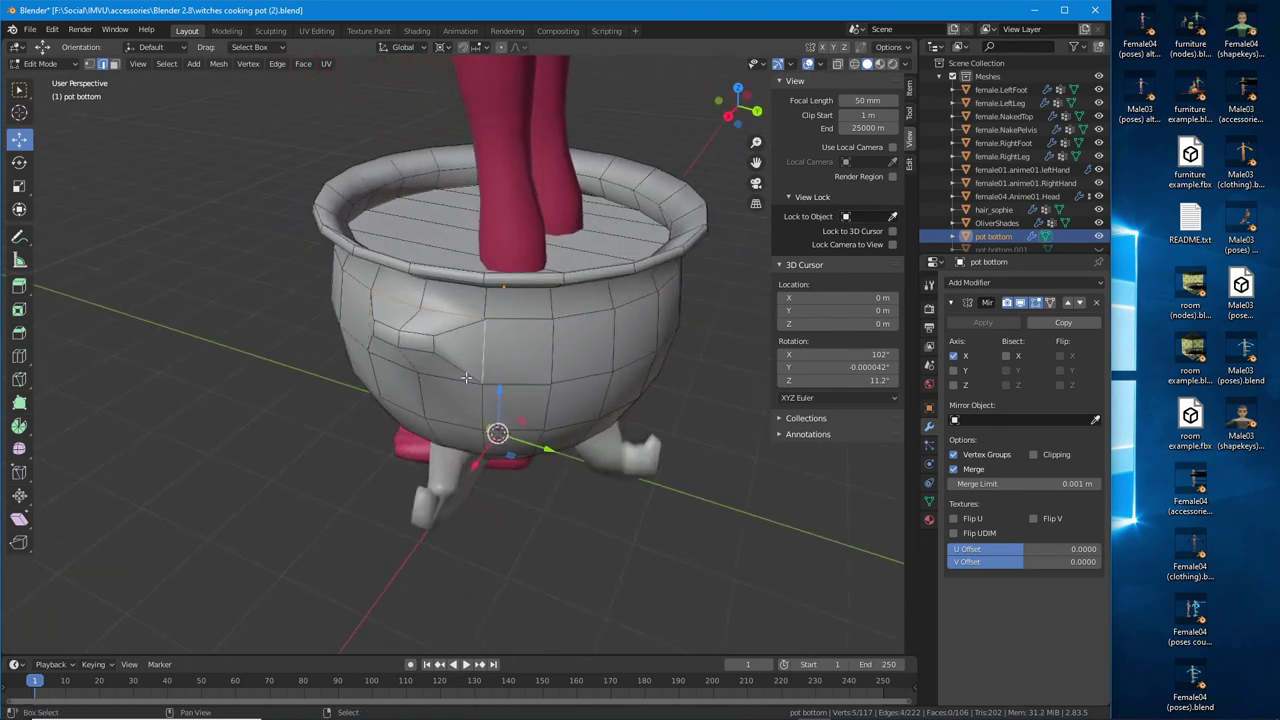
left_click(414, 370, "ctrl")
scroll(414, 370, "up", 3)
middle_click_drag(414, 370, 508, 368)
scroll(506, 365, "up", 2)
scroll(508, 368, "up", 1)
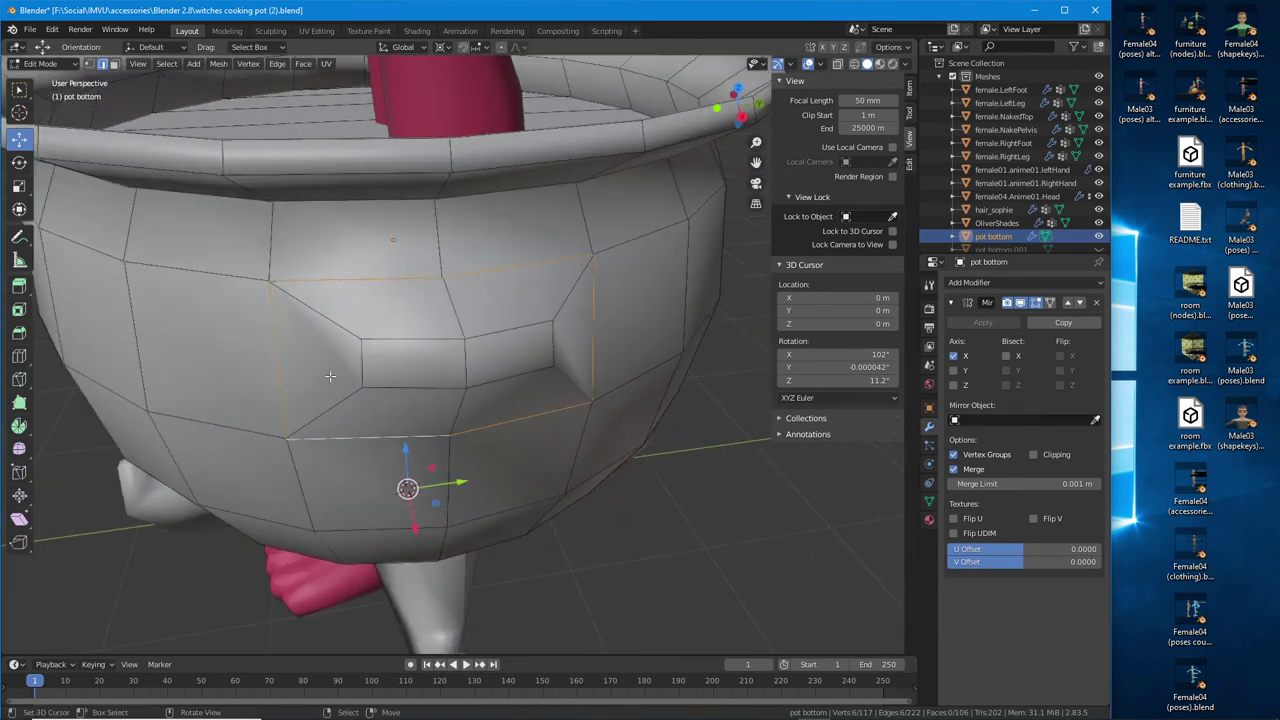
Mark the selected spout-recess edges as sharp
left_click(278, 65)
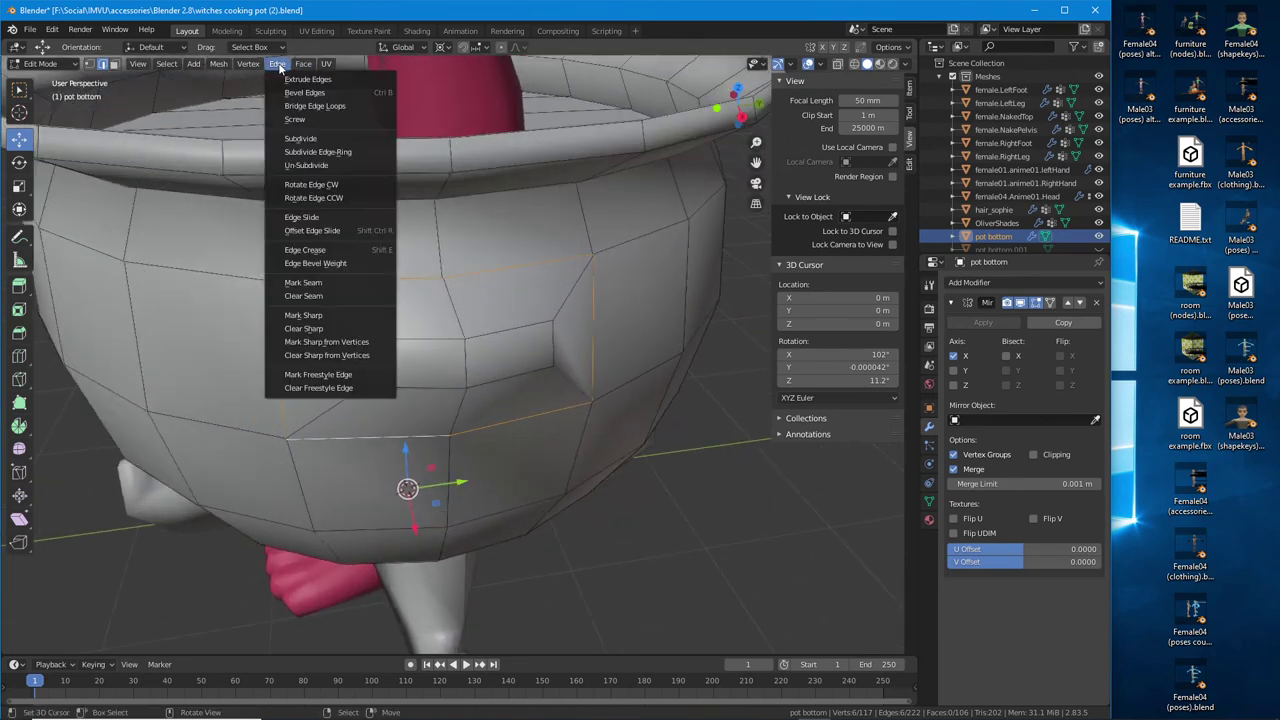
left_click(303, 316)
middle_click_drag(519, 272, 691, 429)
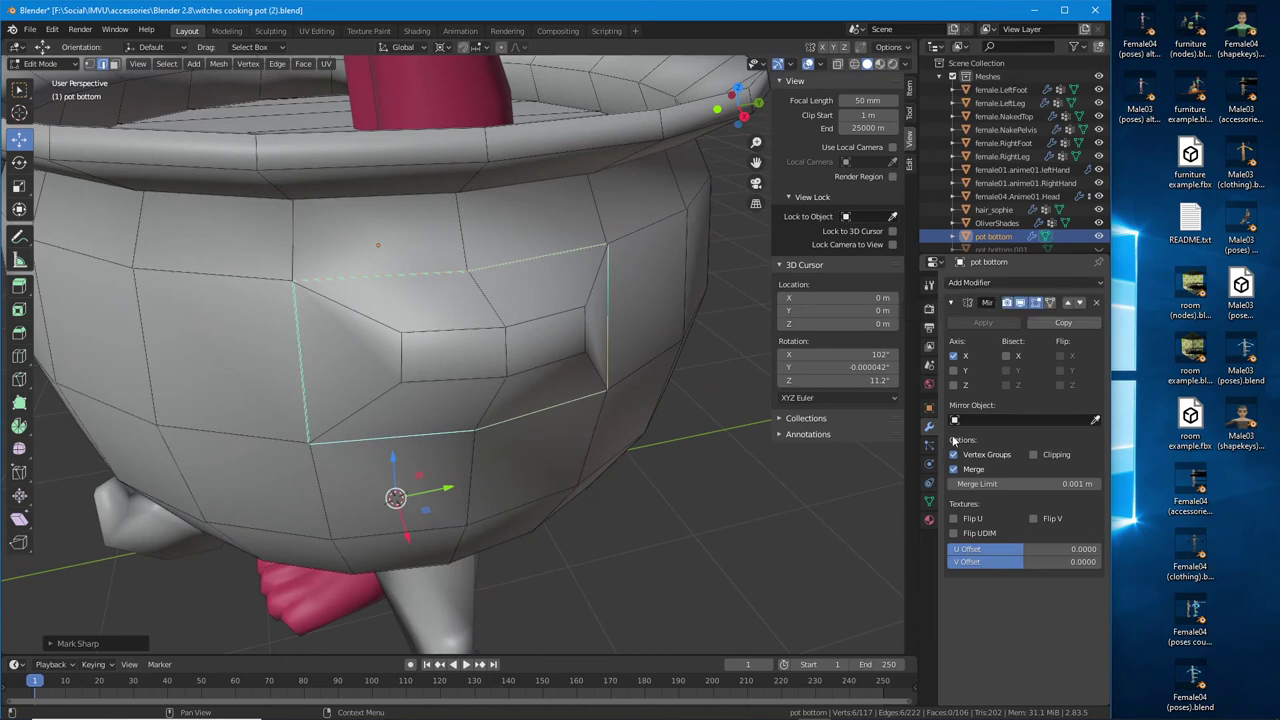
left_click_drag(912, 414, 962, 449)
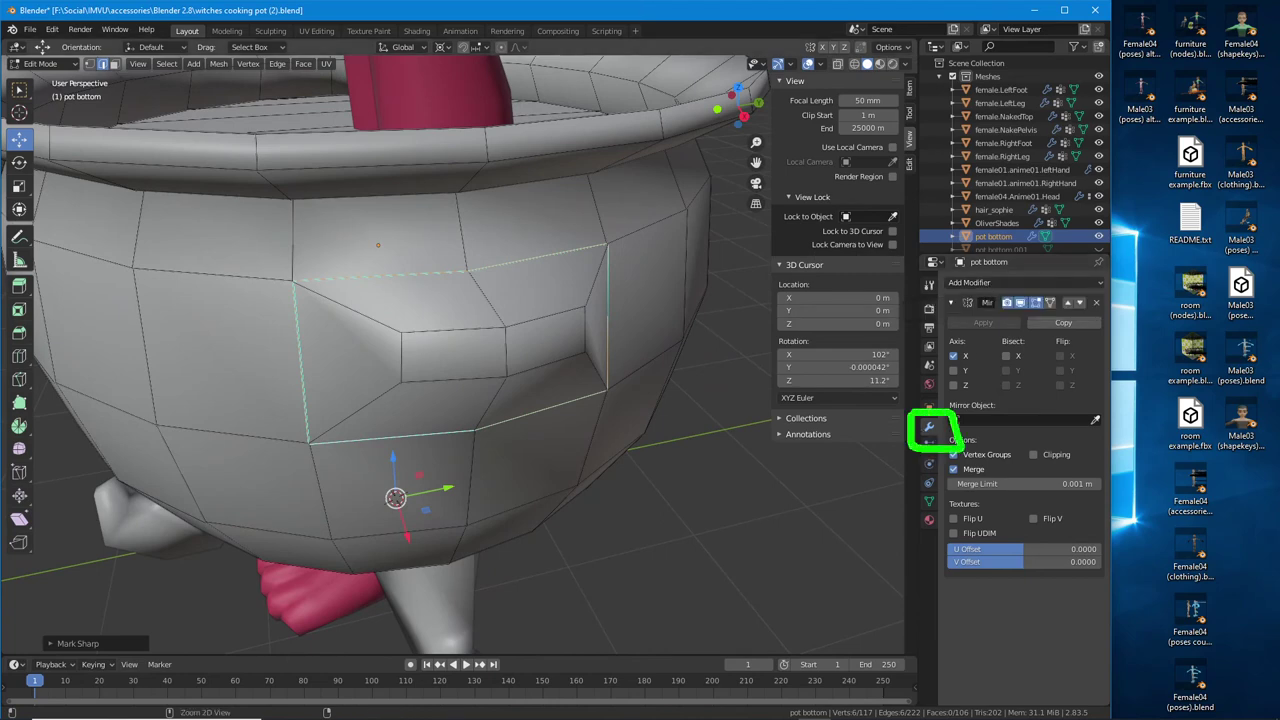
Add an Edge Split modifier to pot bottom below its Mirror modifier
left_click(998, 283)
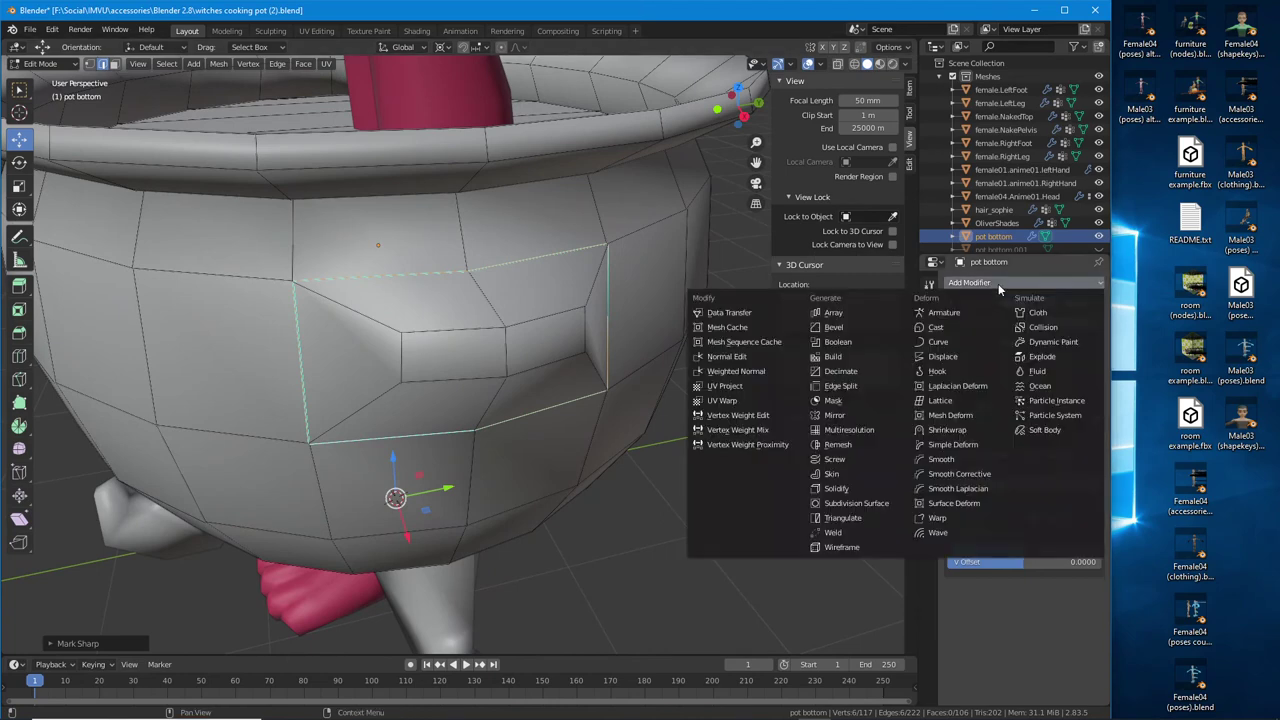
left_click(846, 386)
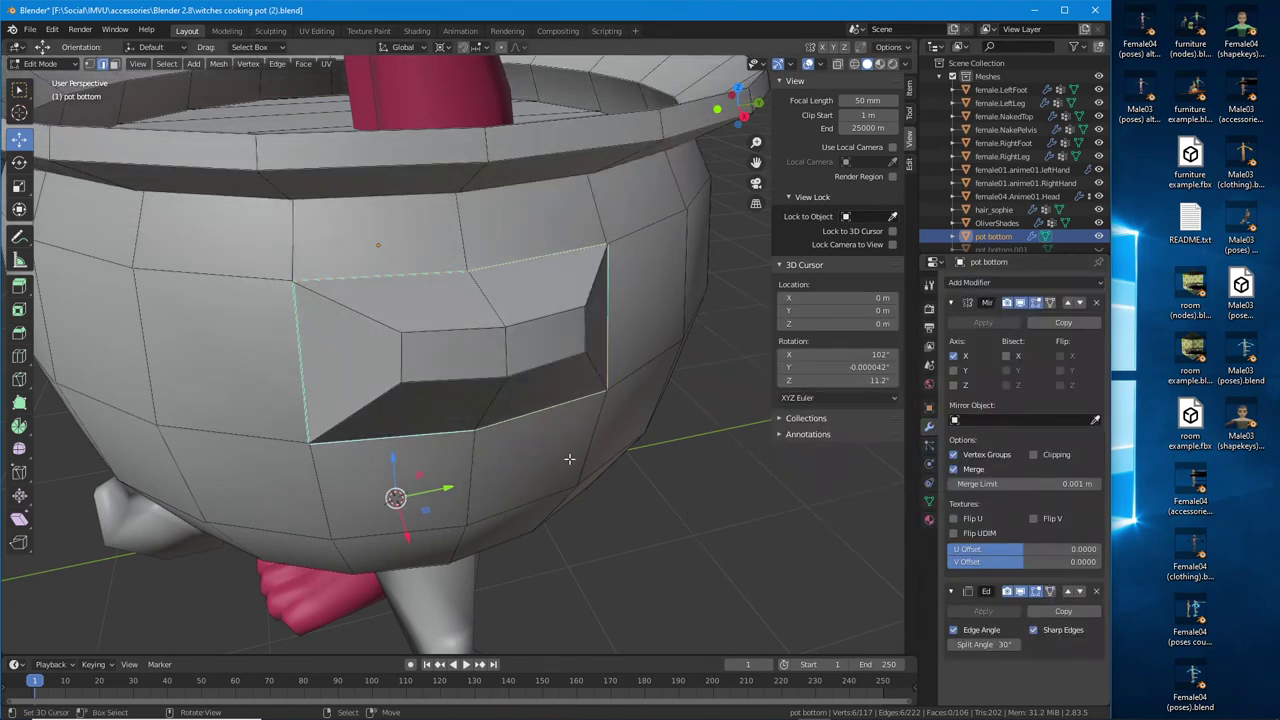
middle_click_drag(569, 534, 498, 229)
middle_click_drag(498, 341, 530, 322)
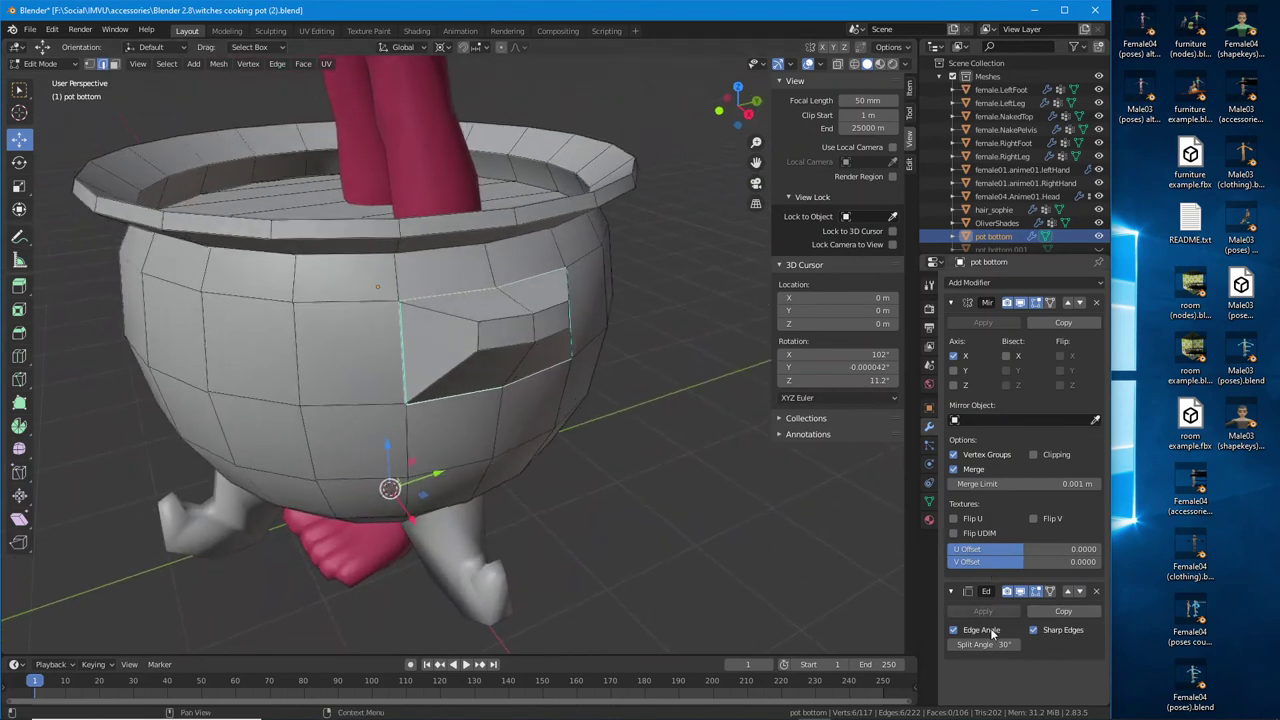
mouse_move(934, 577)
left_mouse_down()
mouse_move(924, 664)
mouse_move(1040, 671)
mouse_move(1116, 649)
mouse_move(1116, 585)
mouse_move(1092, 568)
mouse_move(935, 568)
left_mouse_up()
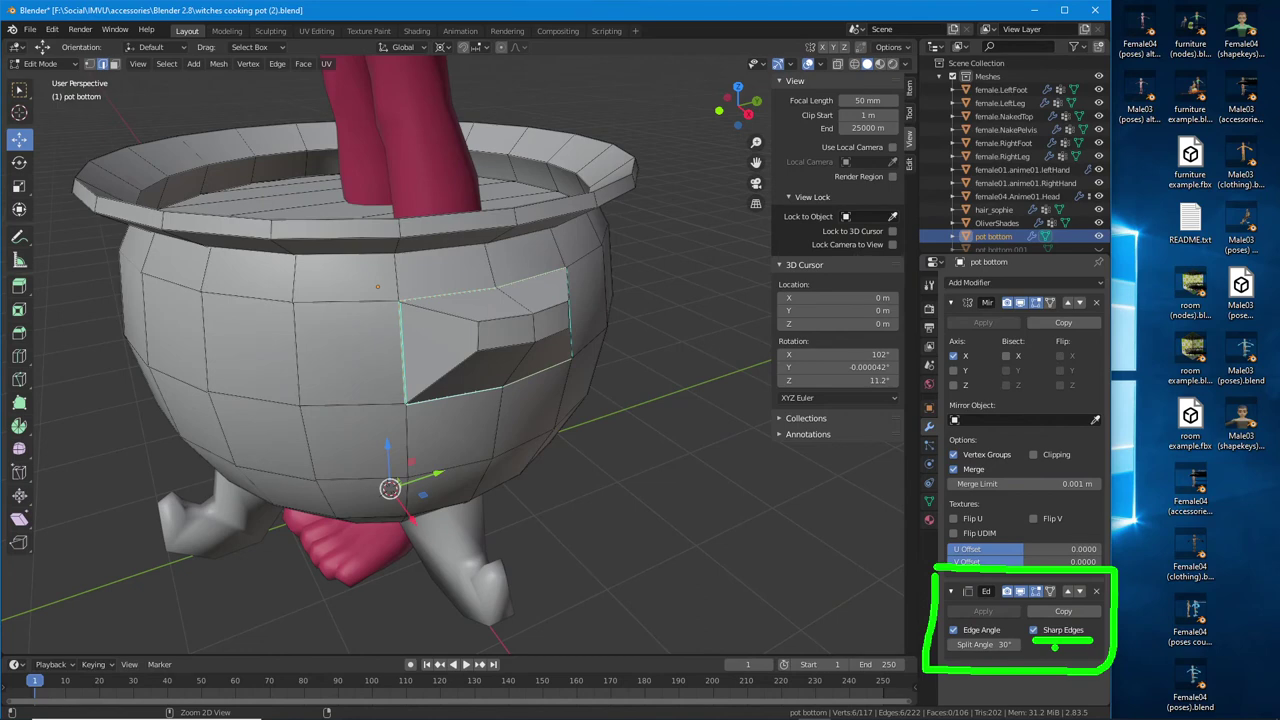
Turn off Edge Angle in pot bottom's Edge Split and select the handle outline edges
left_click(954, 631)
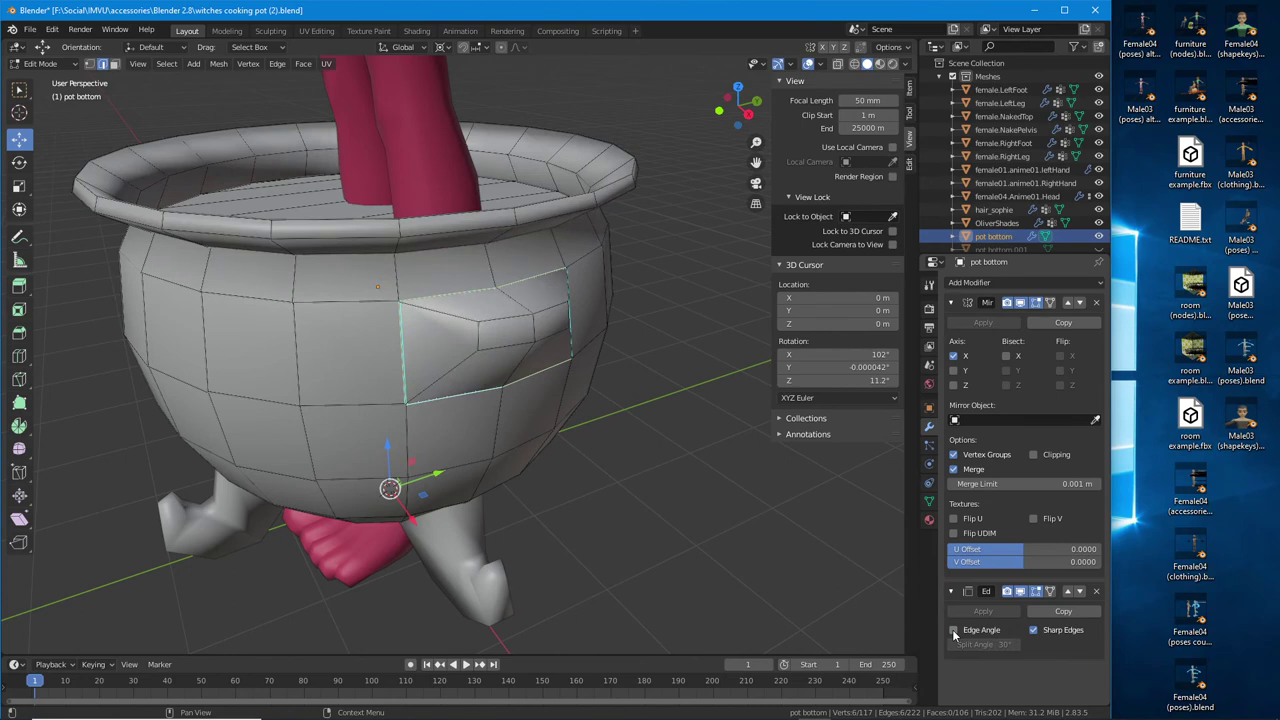
left_click(400, 304, "ctrl")
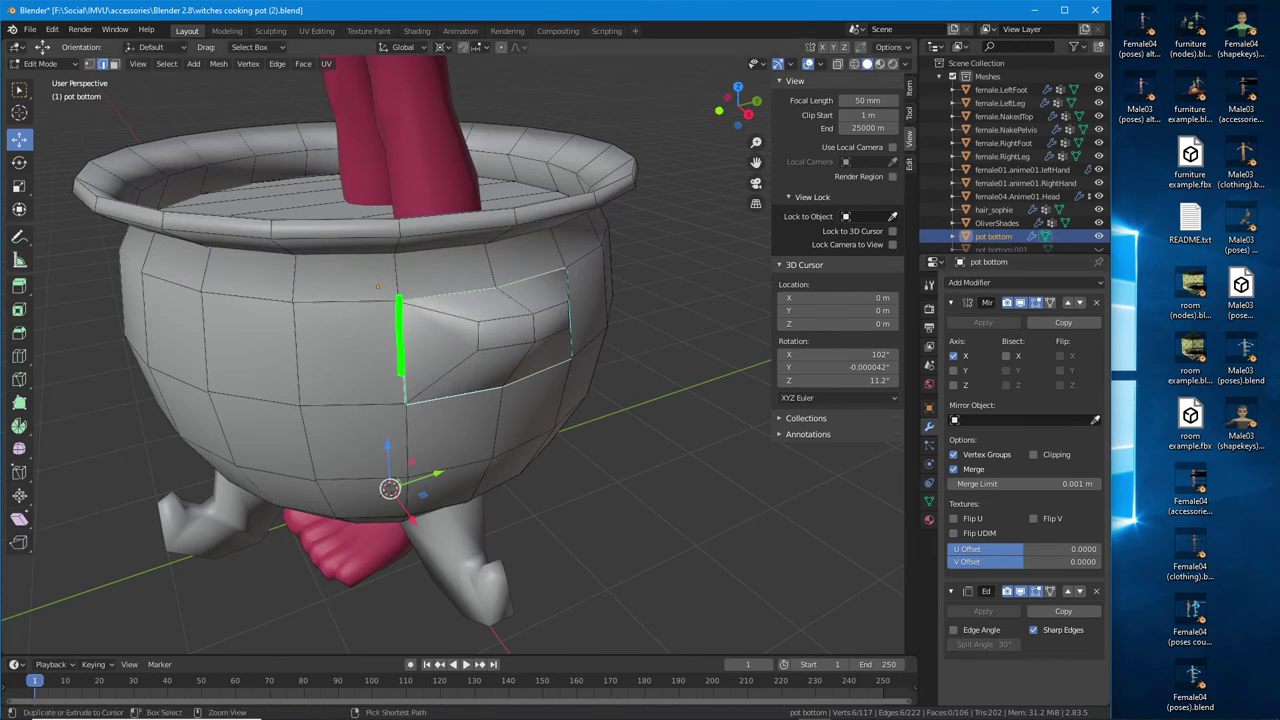
mouse_move(453, 400)
left_mouse_down()
mouse_move(561, 370)
mouse_move(563, 271)
mouse_move(402, 300)
left_mouse_up()
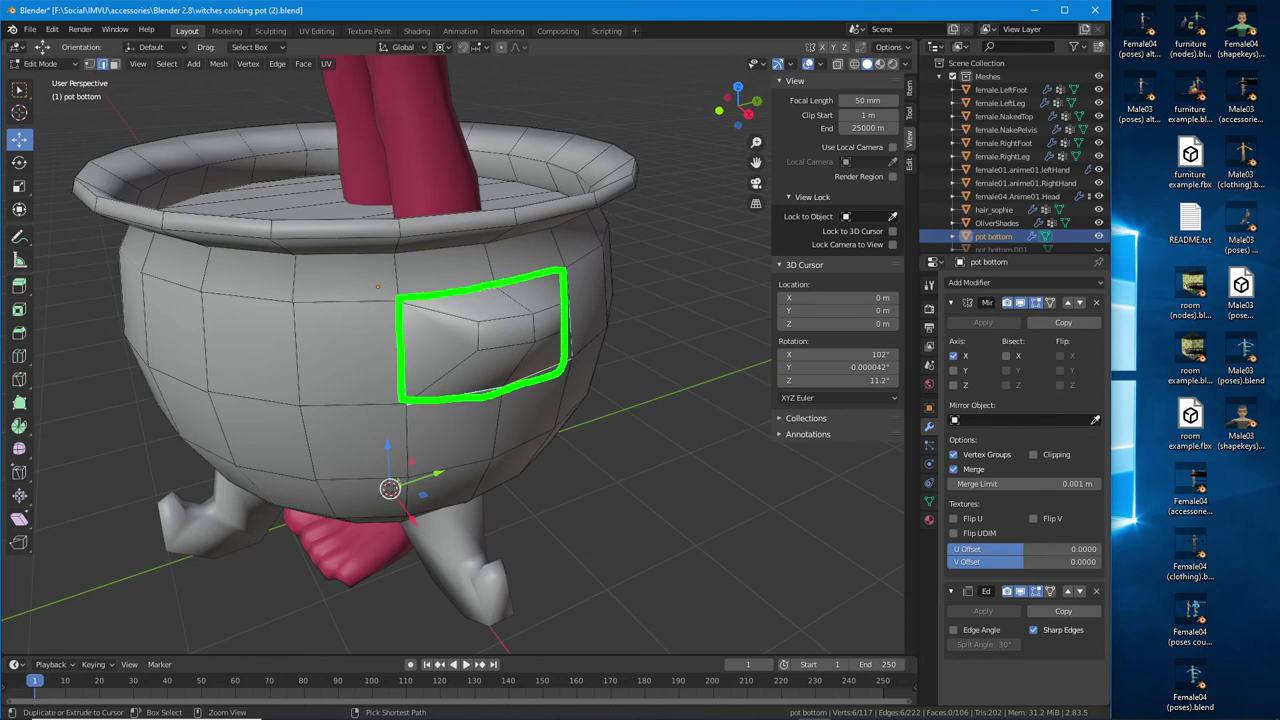
key("Escape")
mouse_move(350, 291)
middle_mouse_down()
mouse_move(395, 303)
mouse_move(310, 182)
mouse_move(580, 304)
mouse_move(500, 278)
middle_mouse_up()
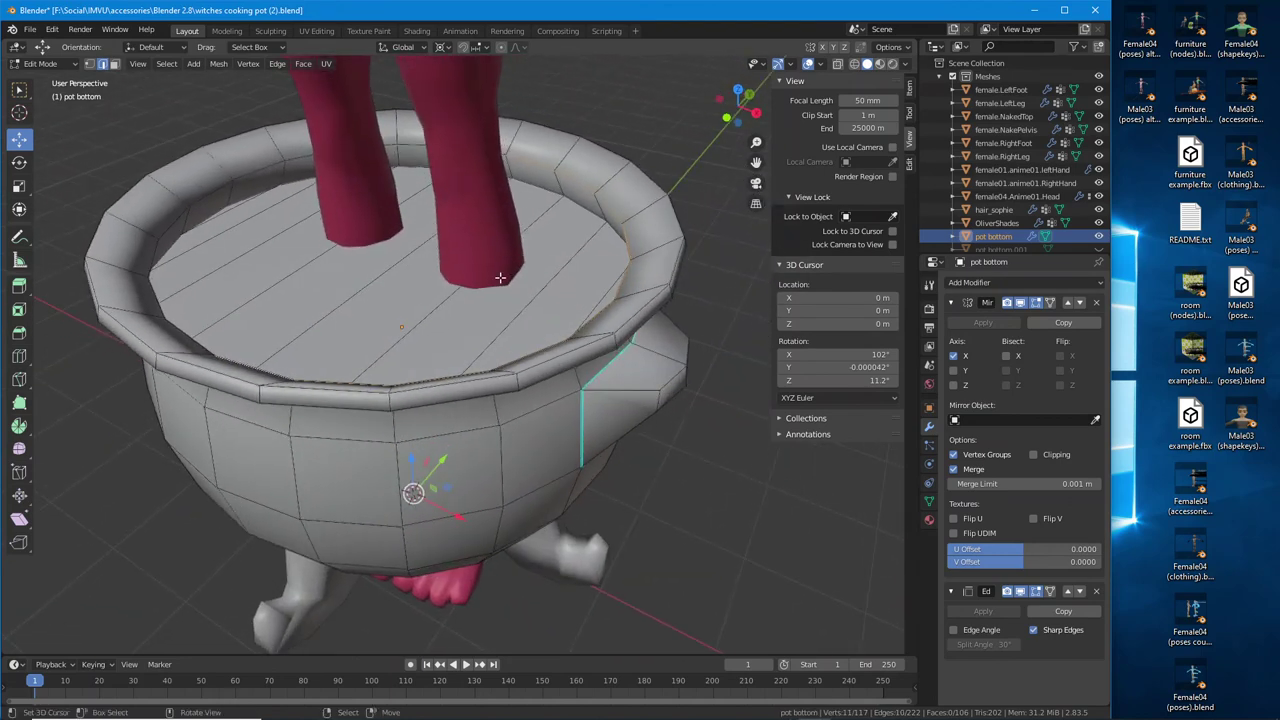
Mark the selected handle outline edges as sharp
left_click(276, 64)
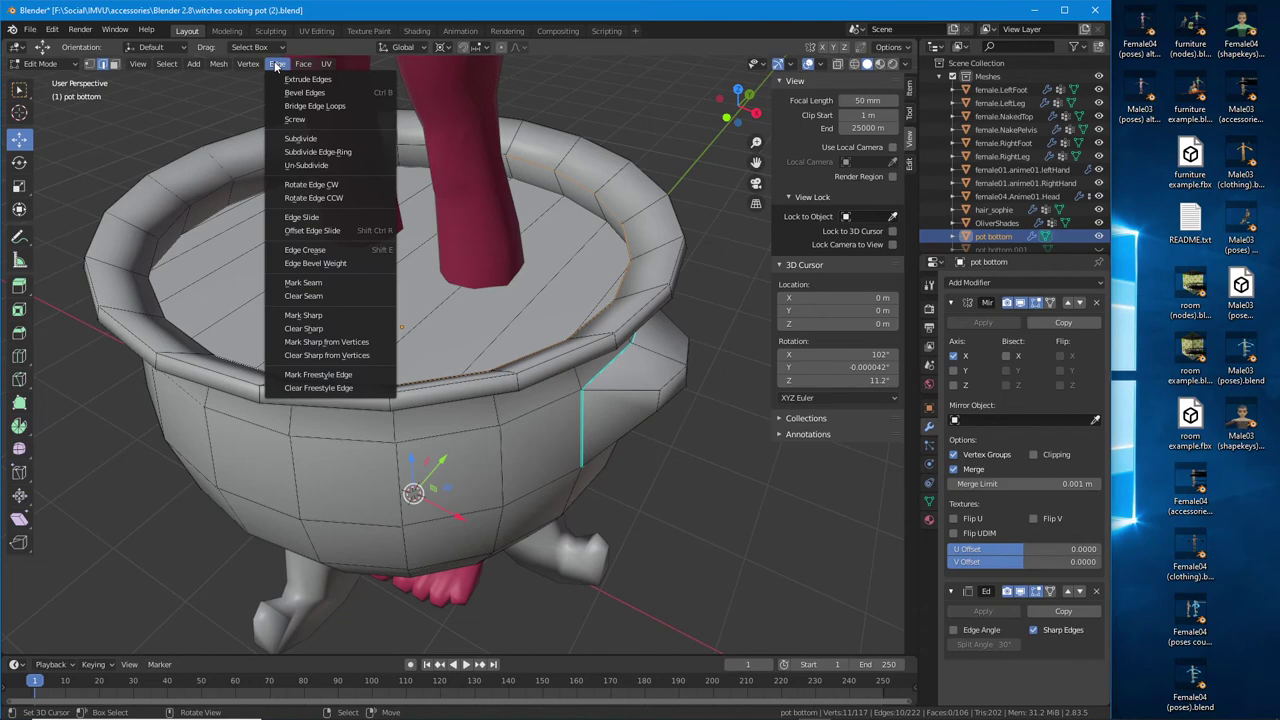
left_click(296, 316)
middle_click_drag(402, 324, 455, 368)
scroll(450, 375, "down", 4)
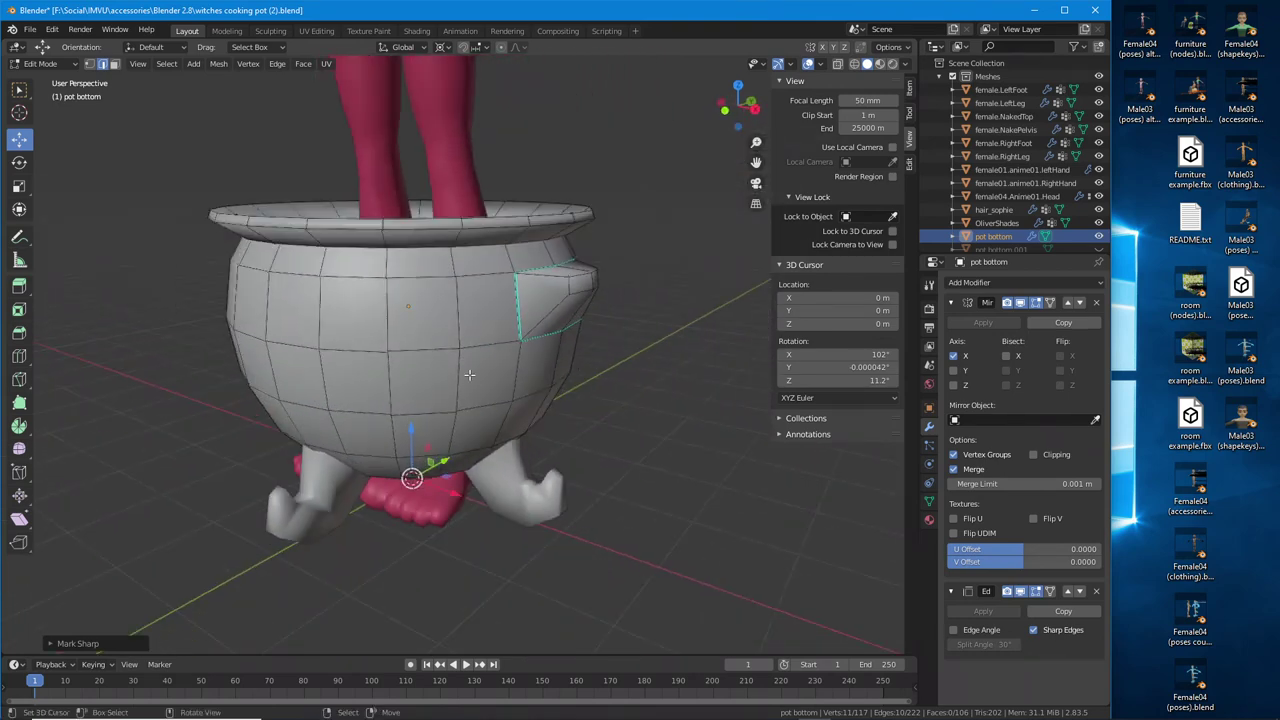
scroll(448, 378, "up", 3)
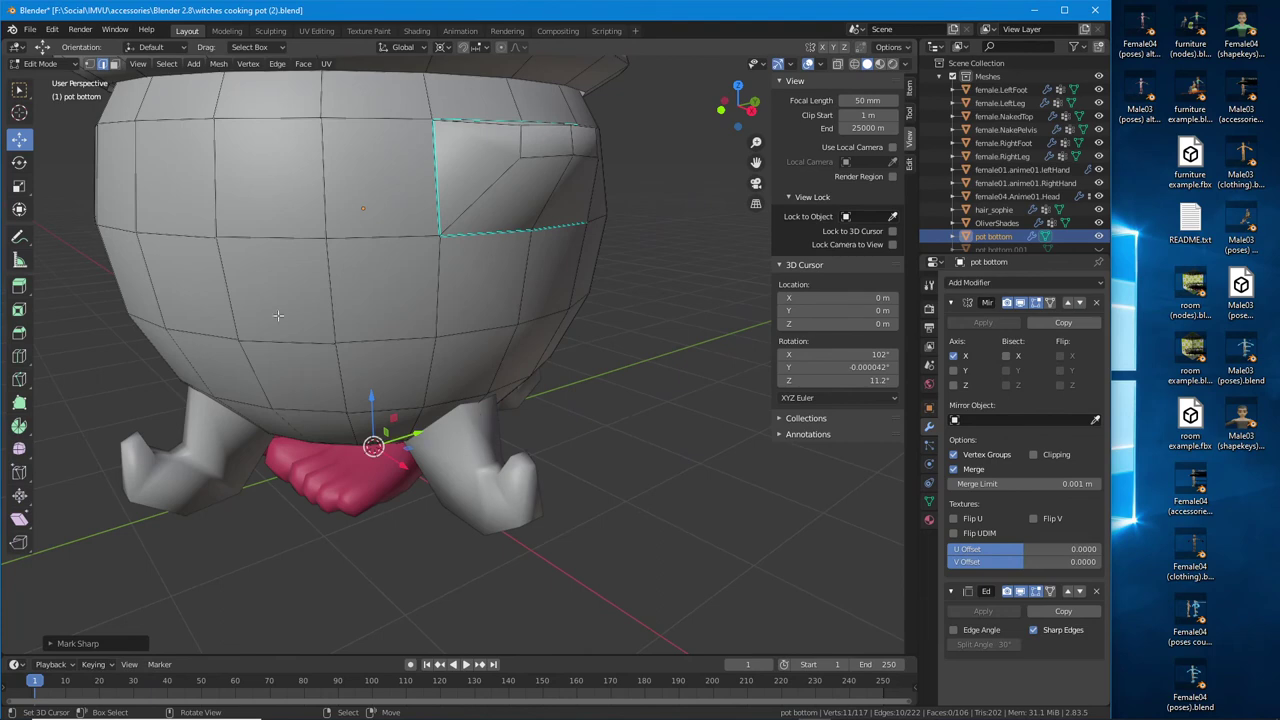
left_click(45, 63)
Switch to Object Mode, edit pot feet (1) and select its front-foot outline edges
left_click(45, 82)
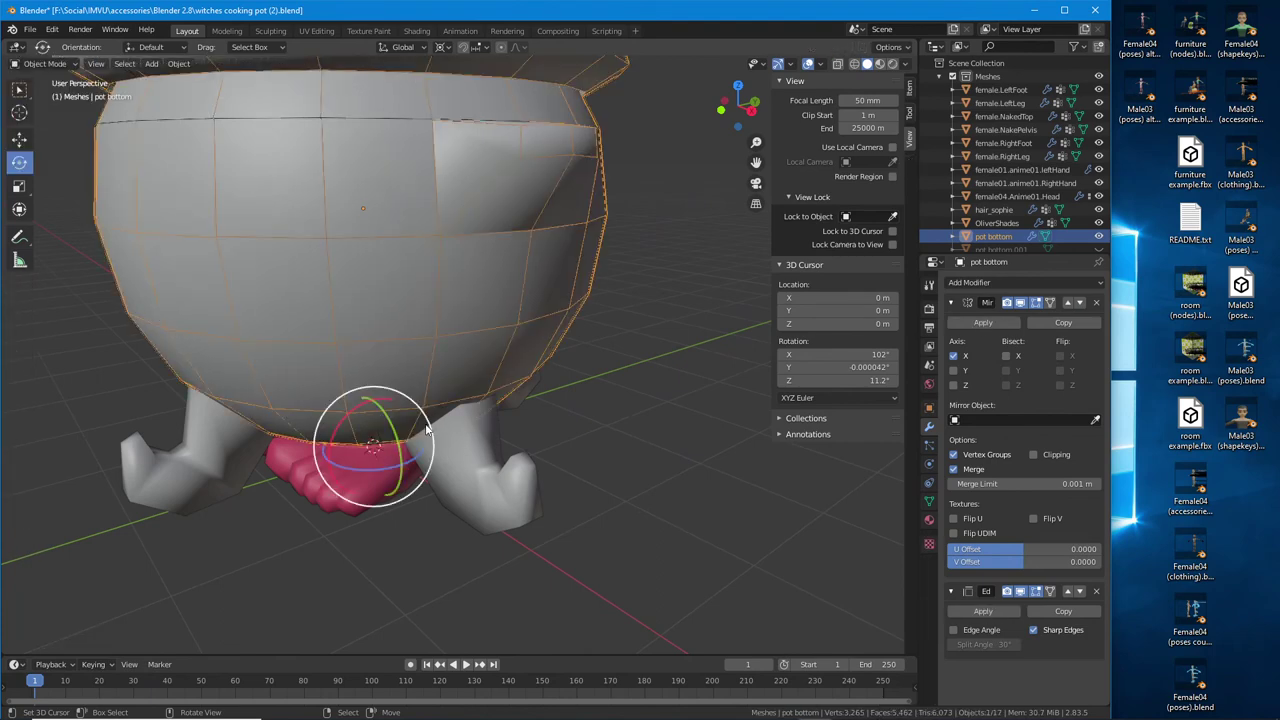
left_click(485, 466)
key("Tab")
scroll(485, 466, "up", 3)
middle_click_drag(490, 455, 512, 383)
left_click(516, 381, "shift")
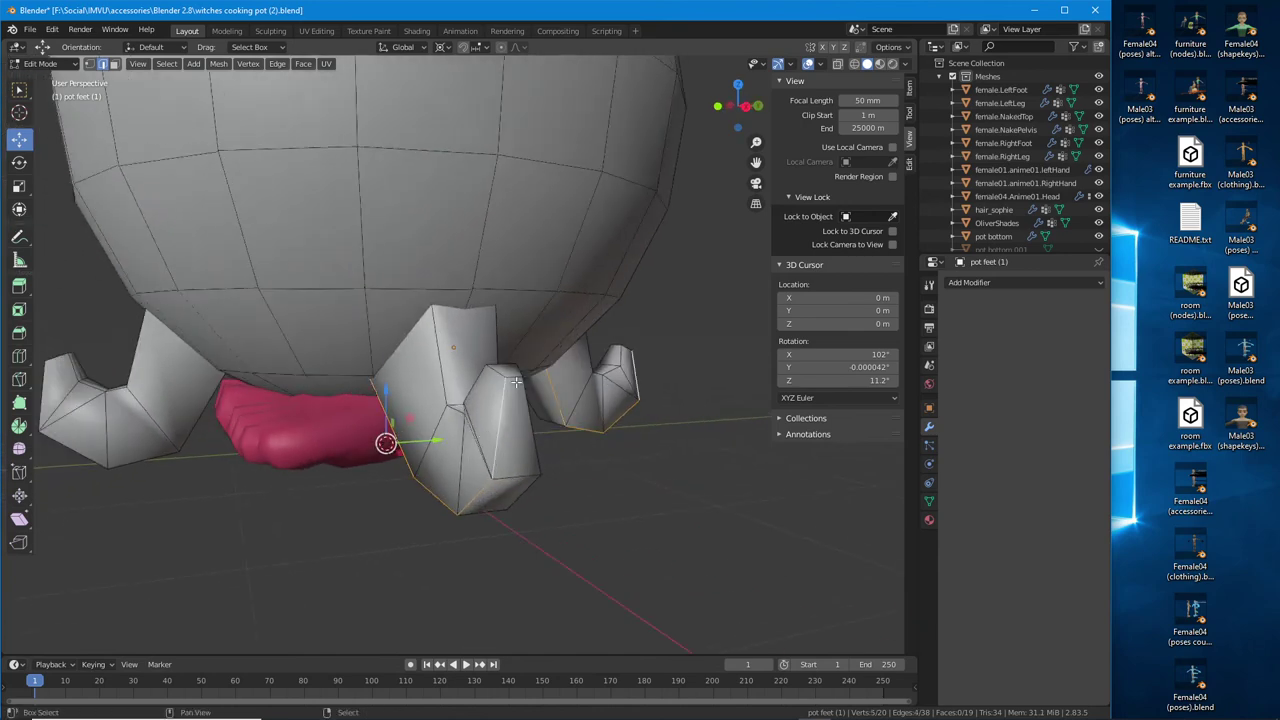
left_click(498, 371, "shift")
middle_click_drag(498, 373, 585, 370)
left_click(416, 483, "alt+shift")
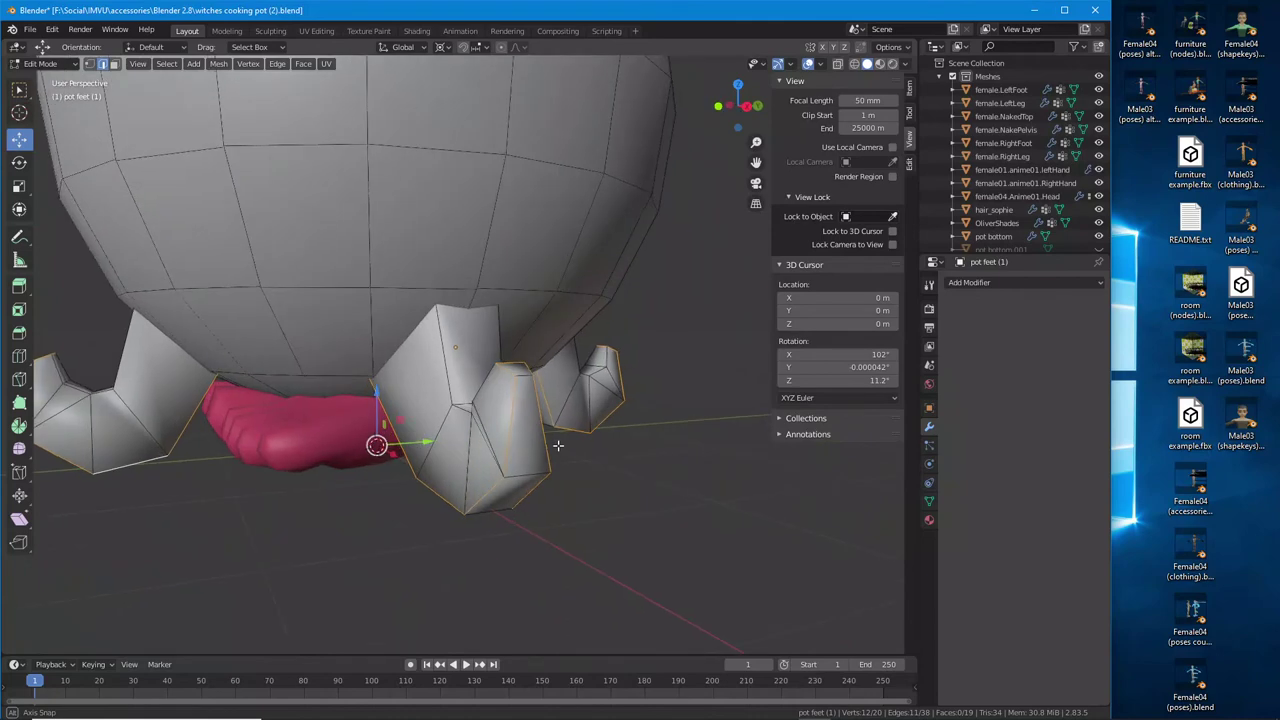
scroll(585, 370, "up", 2)
Check the selection in wireframe, then mark the foot's outline edges sharp
left_click(854, 64)
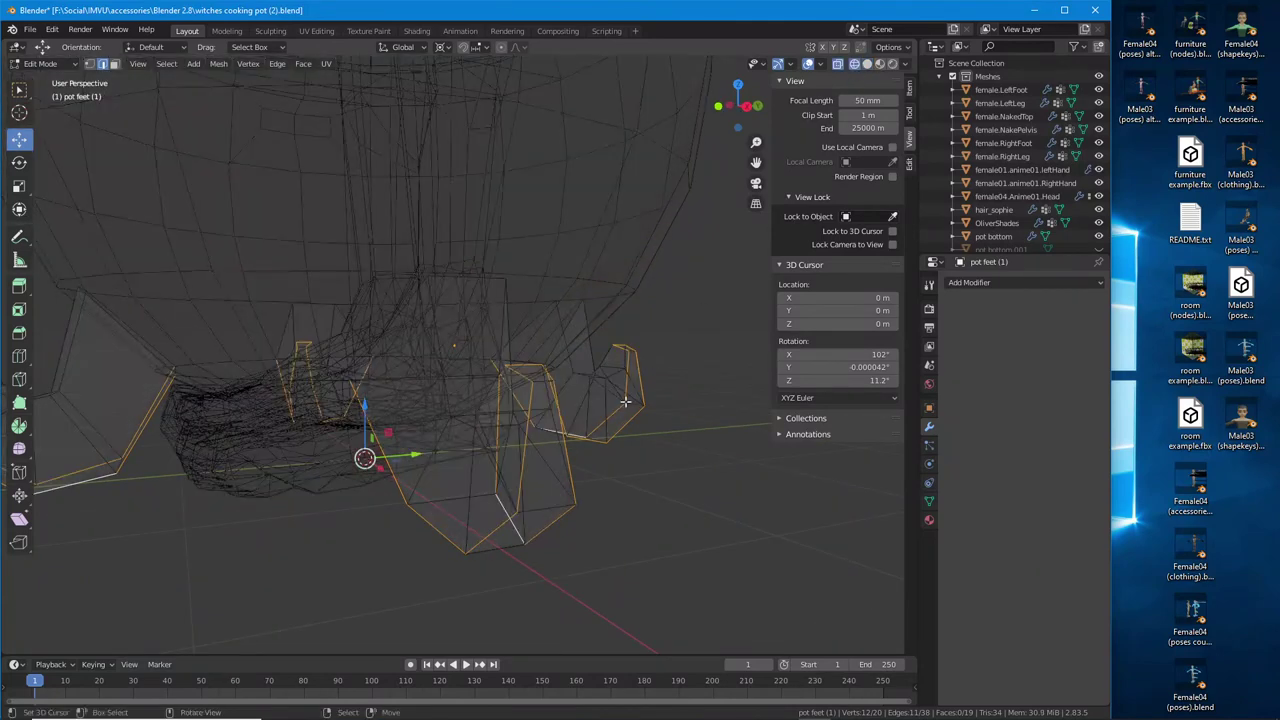
middle_click_drag(470, 330, 412, 322)
middle_click_drag(313, 469, 815, 138)
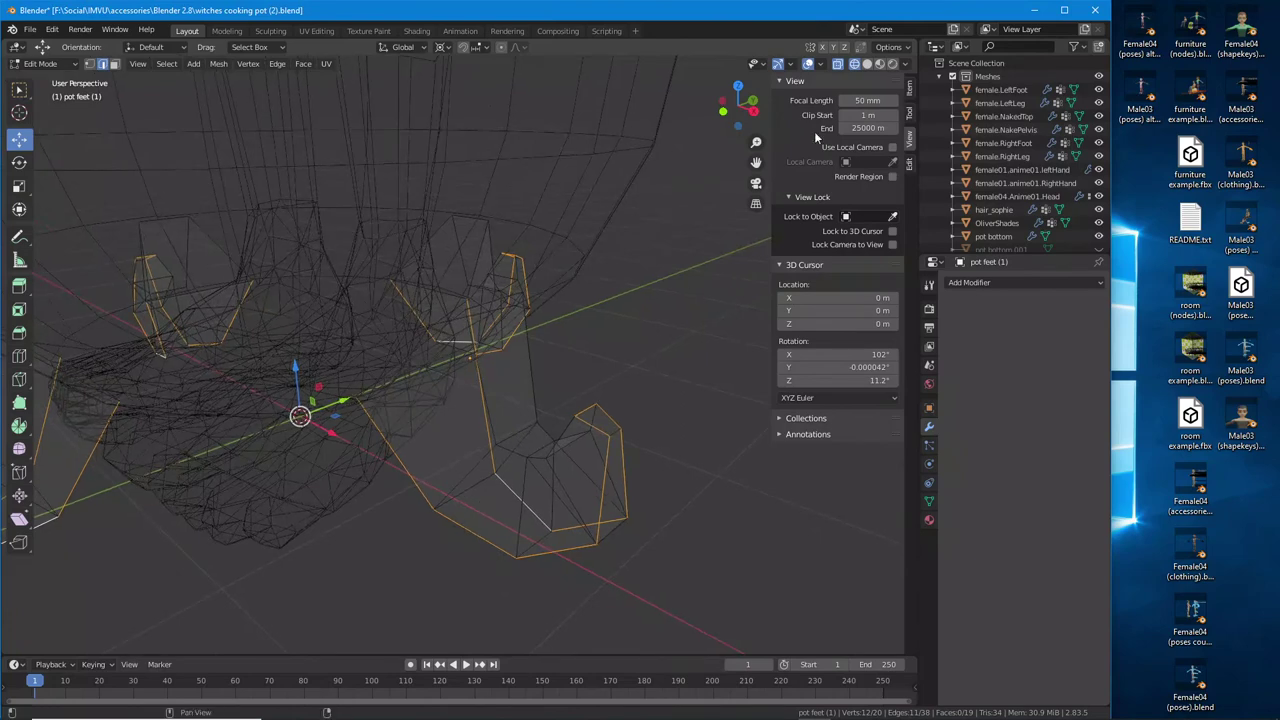
left_click(868, 64)
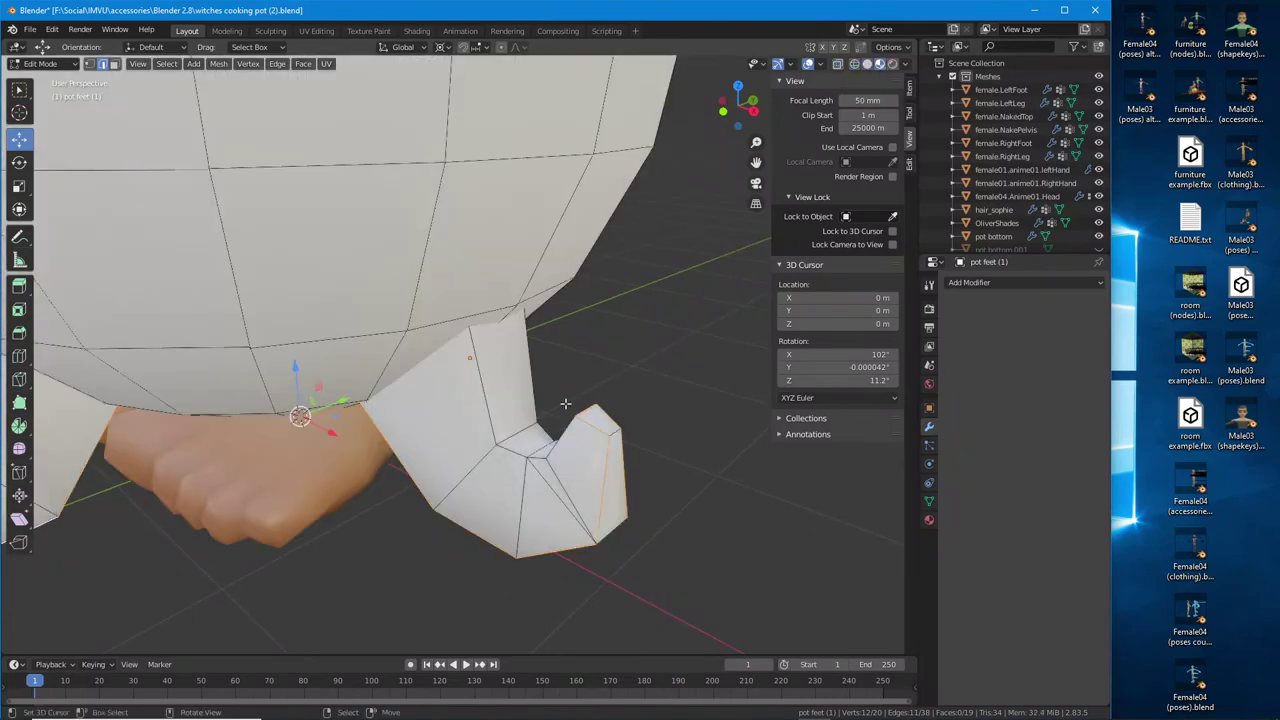
left_click(867, 64)
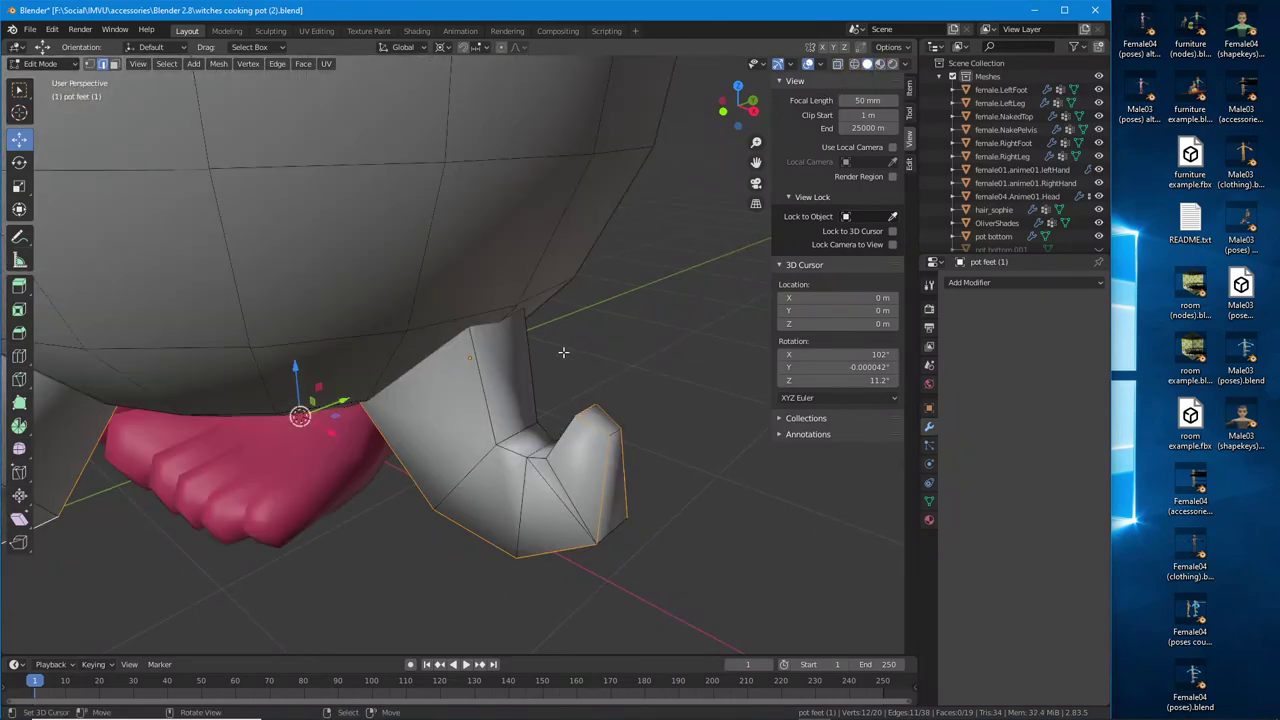
left_click(277, 63)
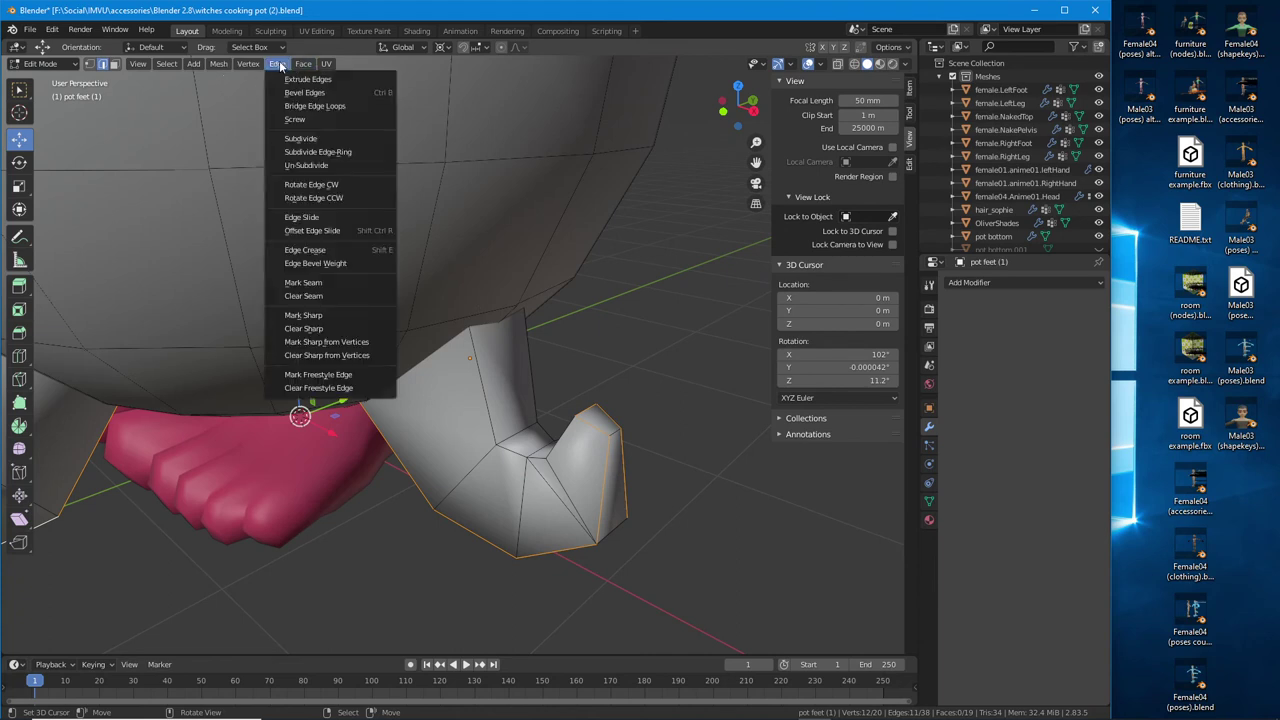
left_click(303, 315)
Add an Edge Split modifier to pot feet (1) with Edge Angle turned off
middle_click_drag(400, 380, 470, 433)
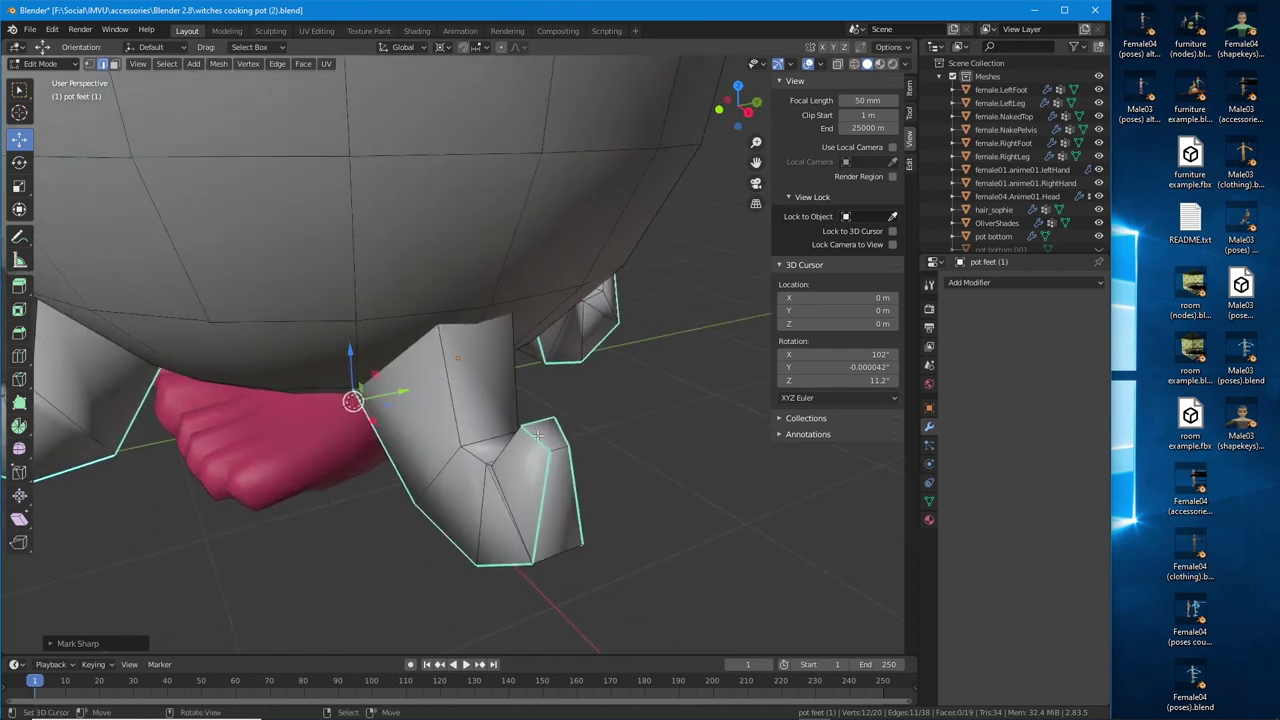
left_click(992, 282)
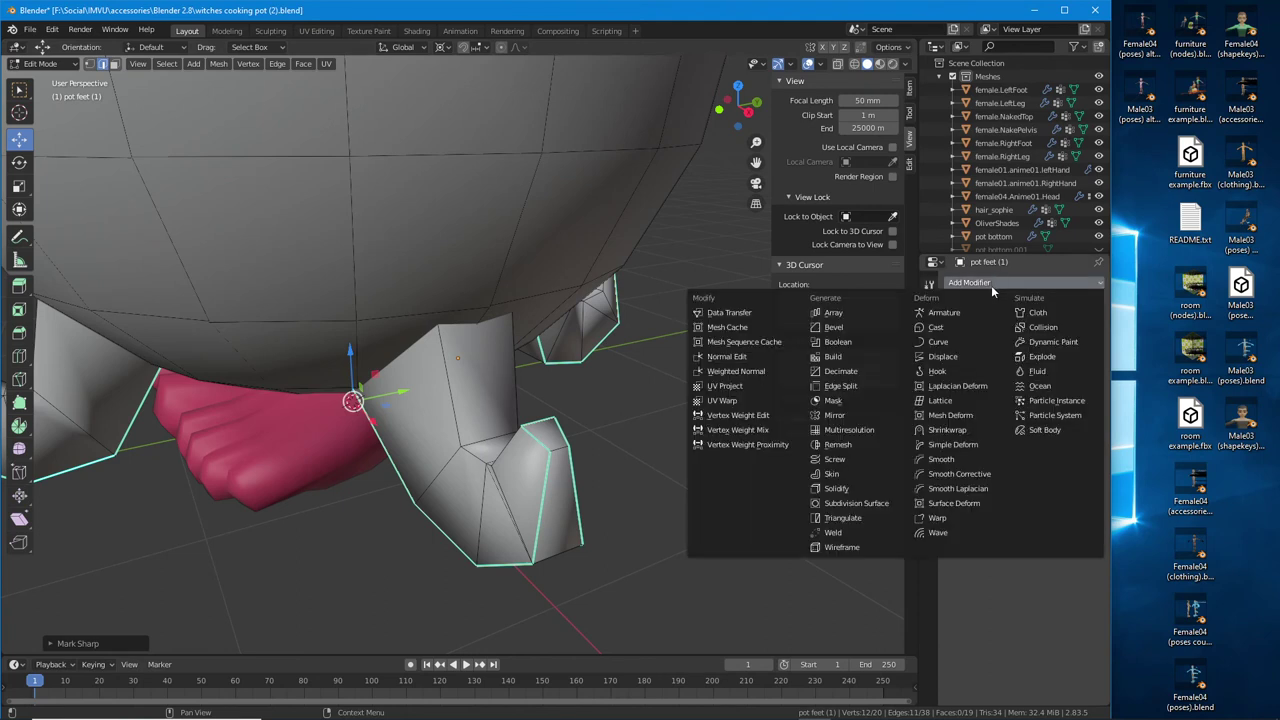
left_click(846, 388)
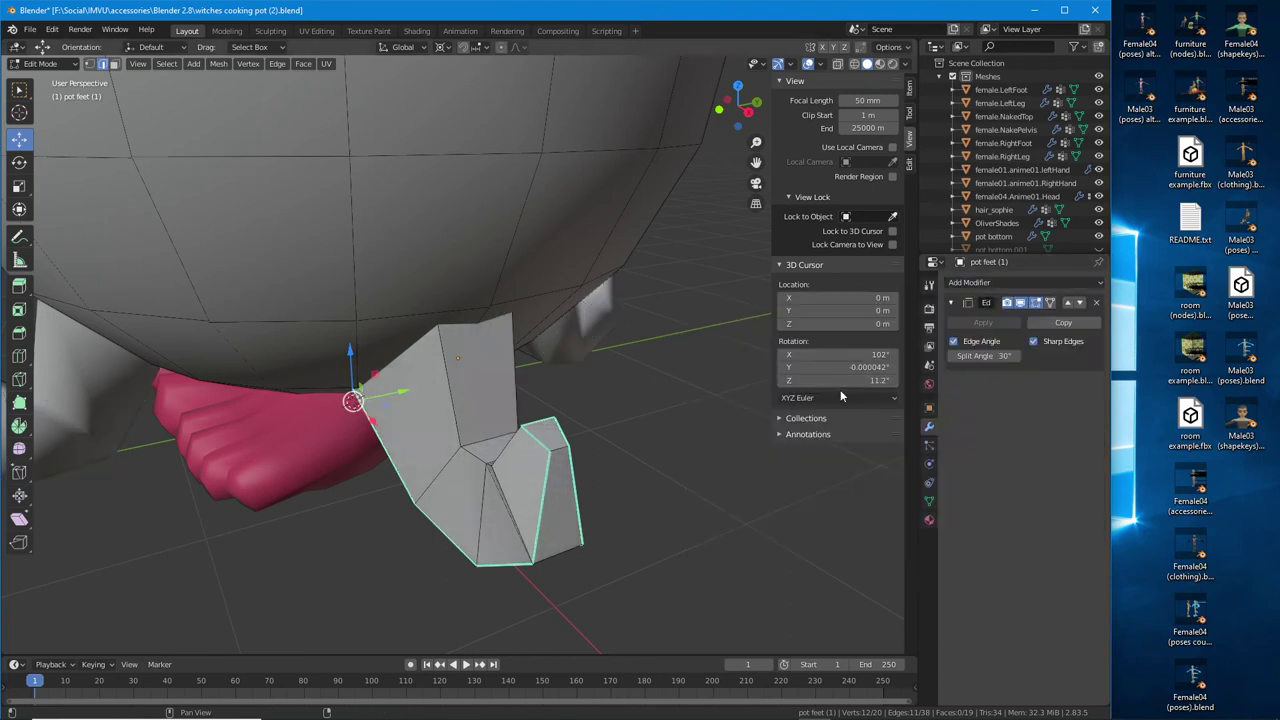
left_click(953, 343)
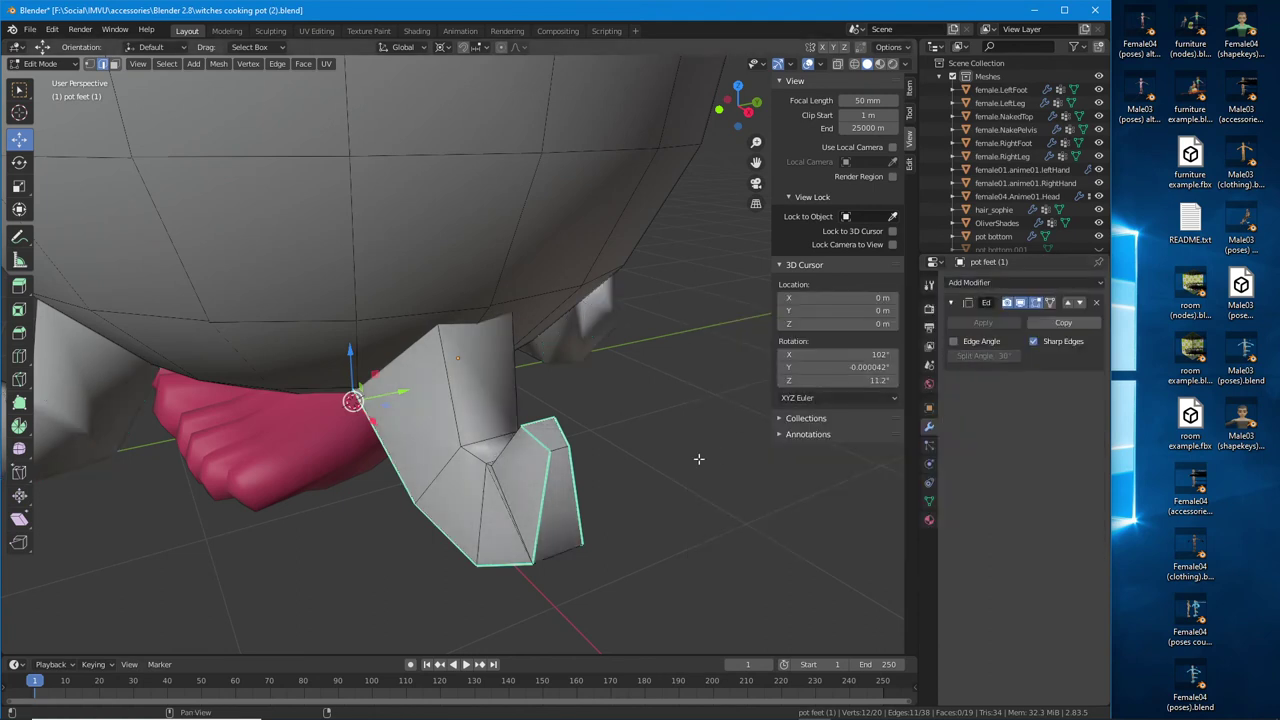
mouse_move(694, 534)
middle_mouse_down()
mouse_move(488, 465)
mouse_move(346, 466)
middle_mouse_up()
Check the foot's shading in Object Mode, then mark further foot edges sharp
key("Tab")
middle_click_drag(442, 468, 387, 489)
key("Tab")
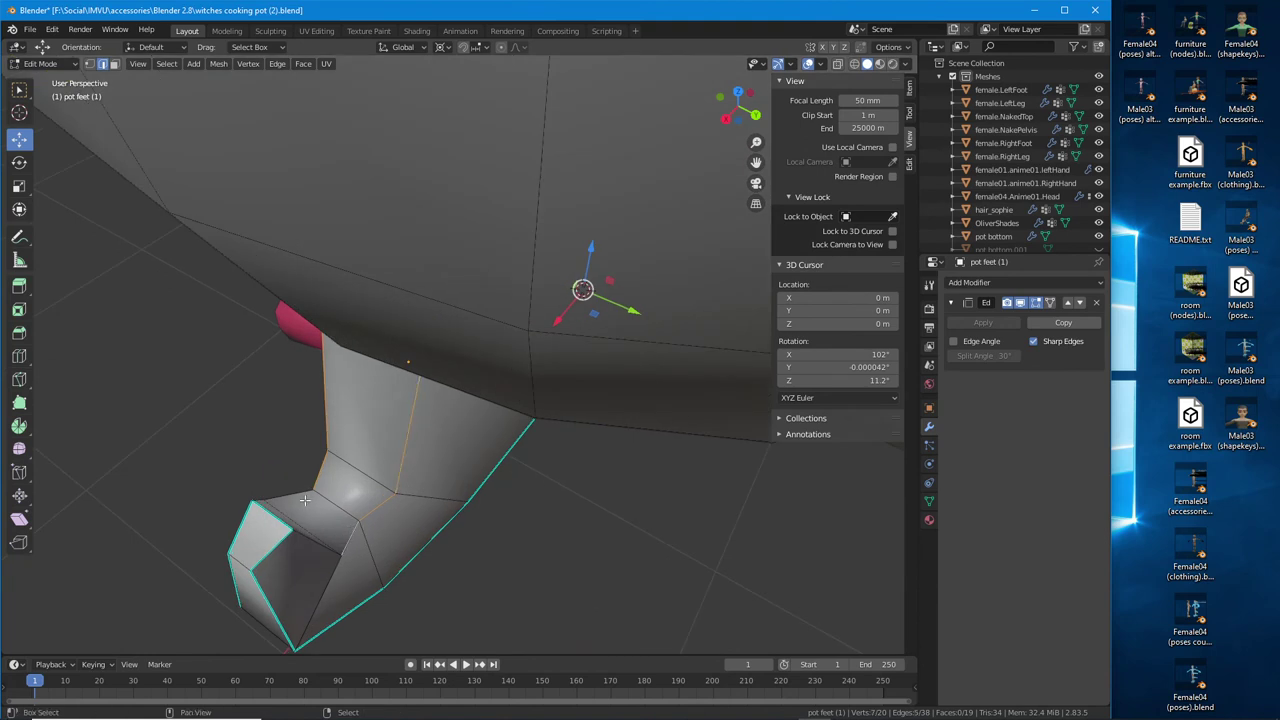
middle_click_drag(312, 527, 625, 462)
middle_click_drag(428, 191, 476, 161)
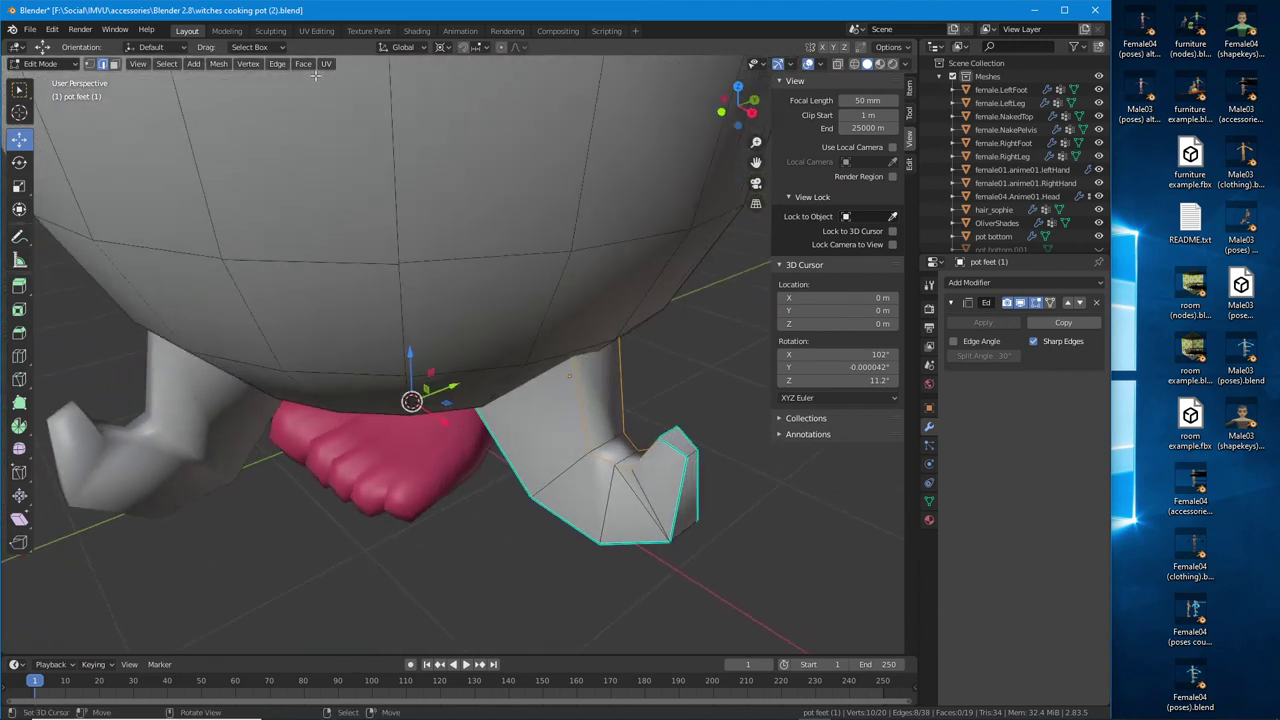
left_click(277, 64)
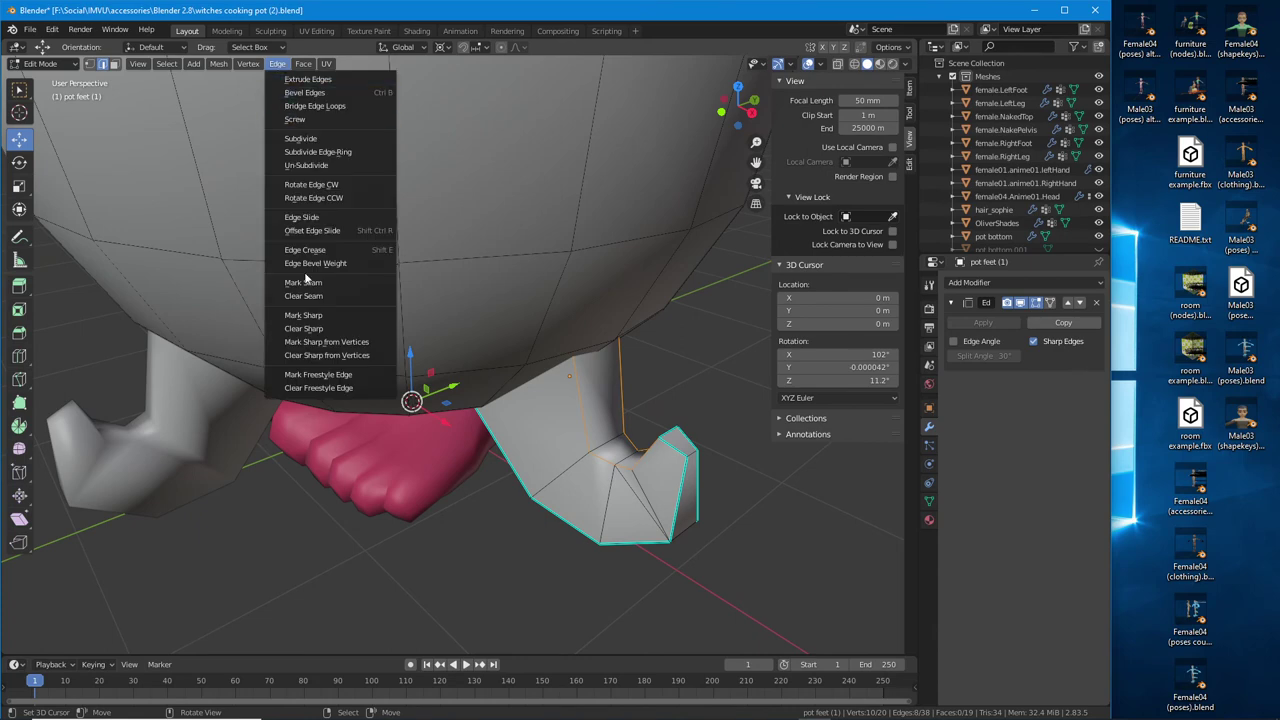
left_click(306, 316)
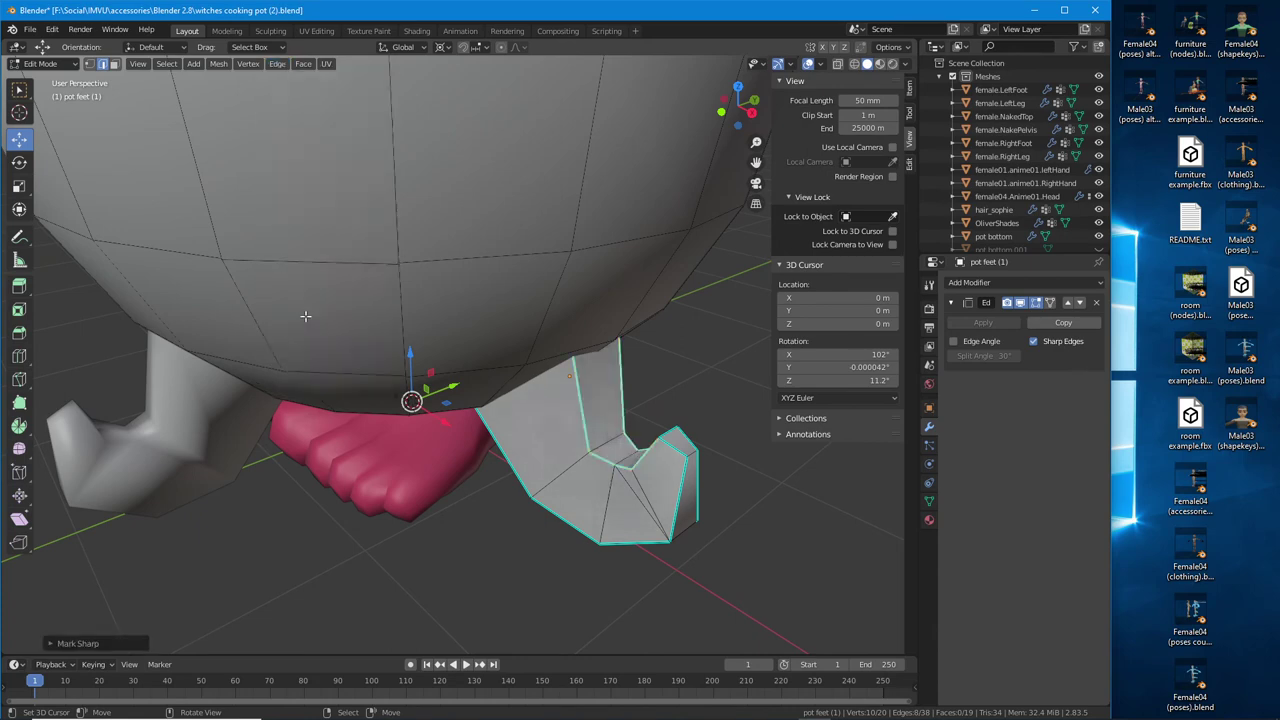
Clear the seam from one foot edge, return to Object Mode and select pot feet (2)
middle_click_drag(709, 385, 428, 490)
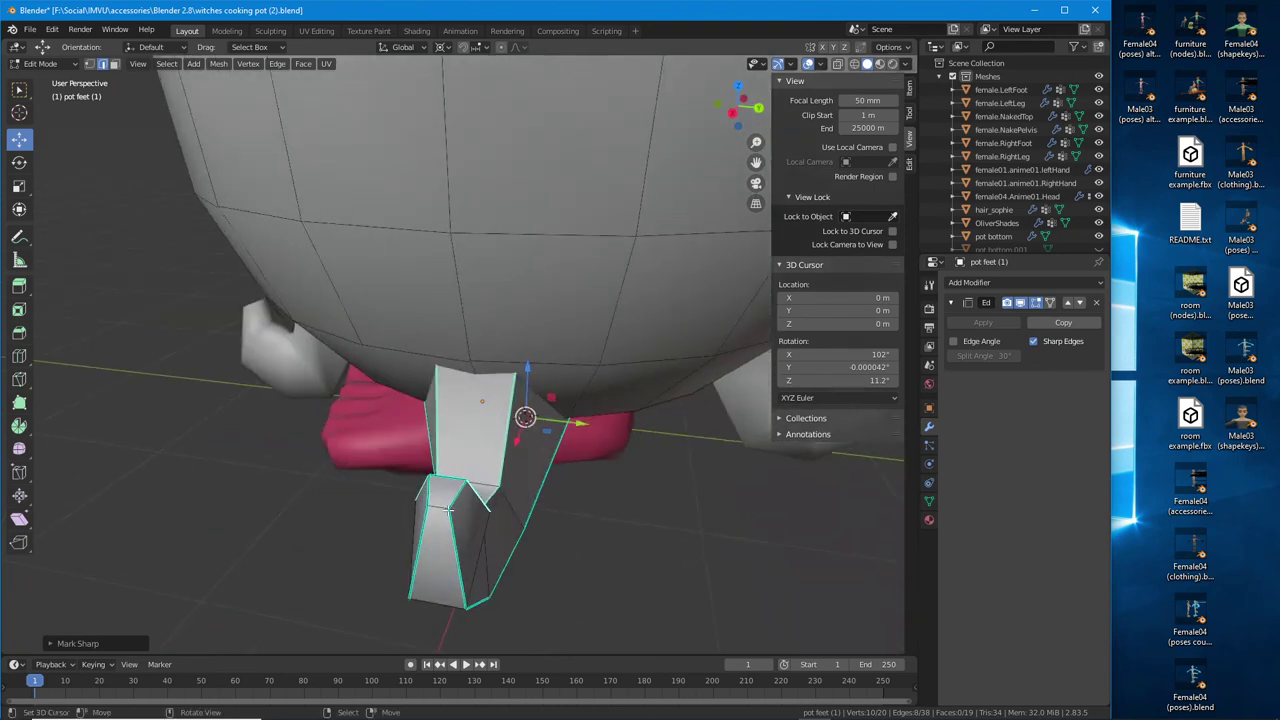
left_click(460, 420)
left_click(278, 64)
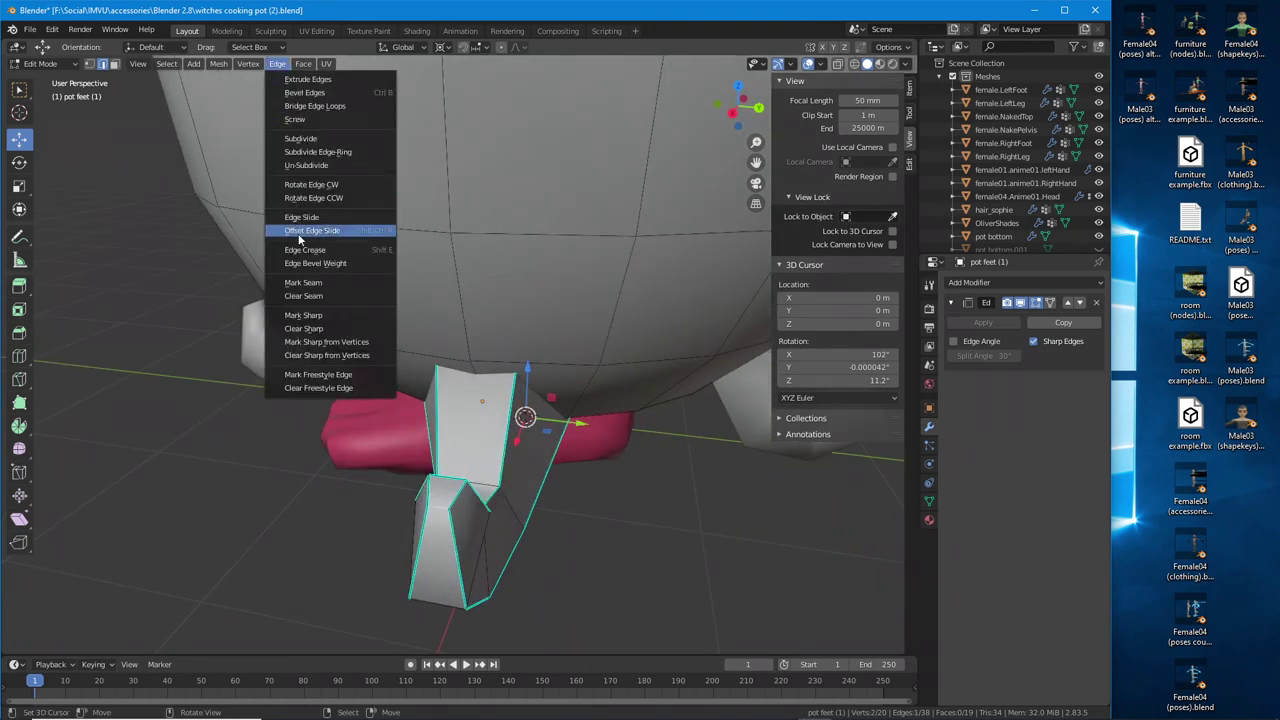
left_click(302, 297)
middle_click_drag(302, 312, 520, 429)
key("Tab")
middle_click_drag(389, 421, 394, 465)
left_click(306, 513)
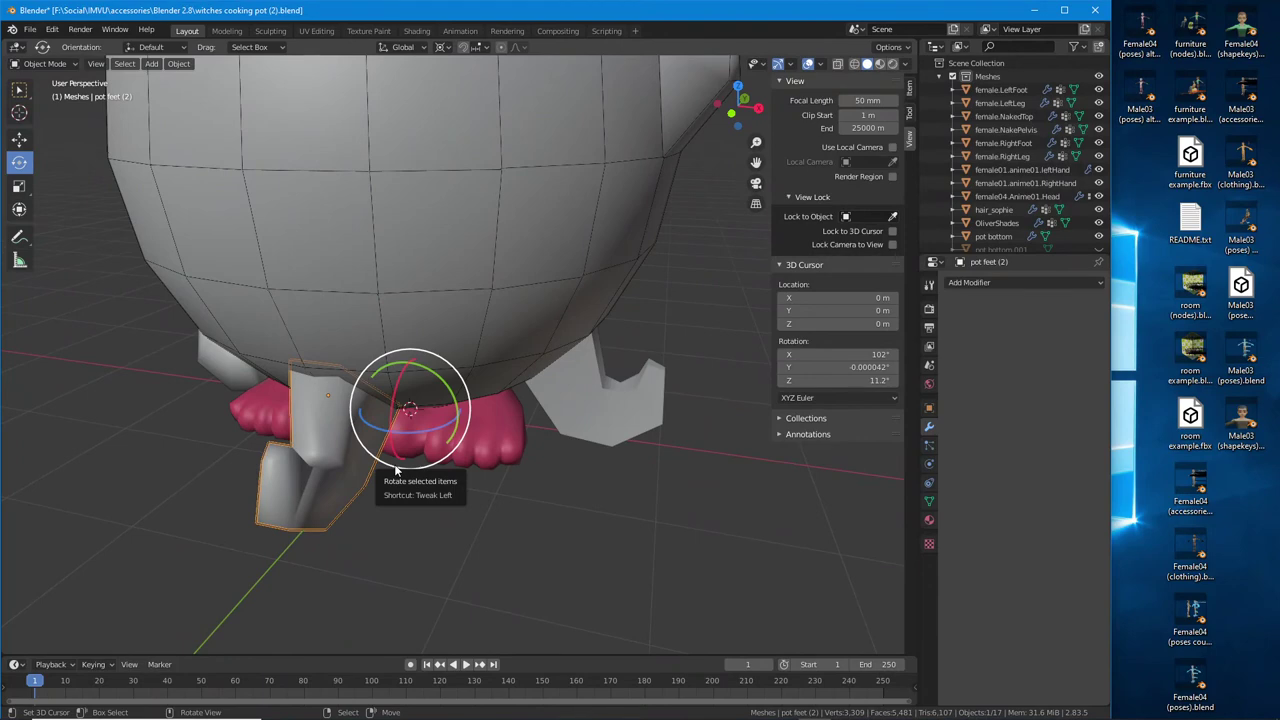
Orbit around the pot, checking the feet, pot bottom and crock before adding modifiers
left_click(608, 431)
middle_click_drag(601, 431, 586, 97)
left_click(595, 130)
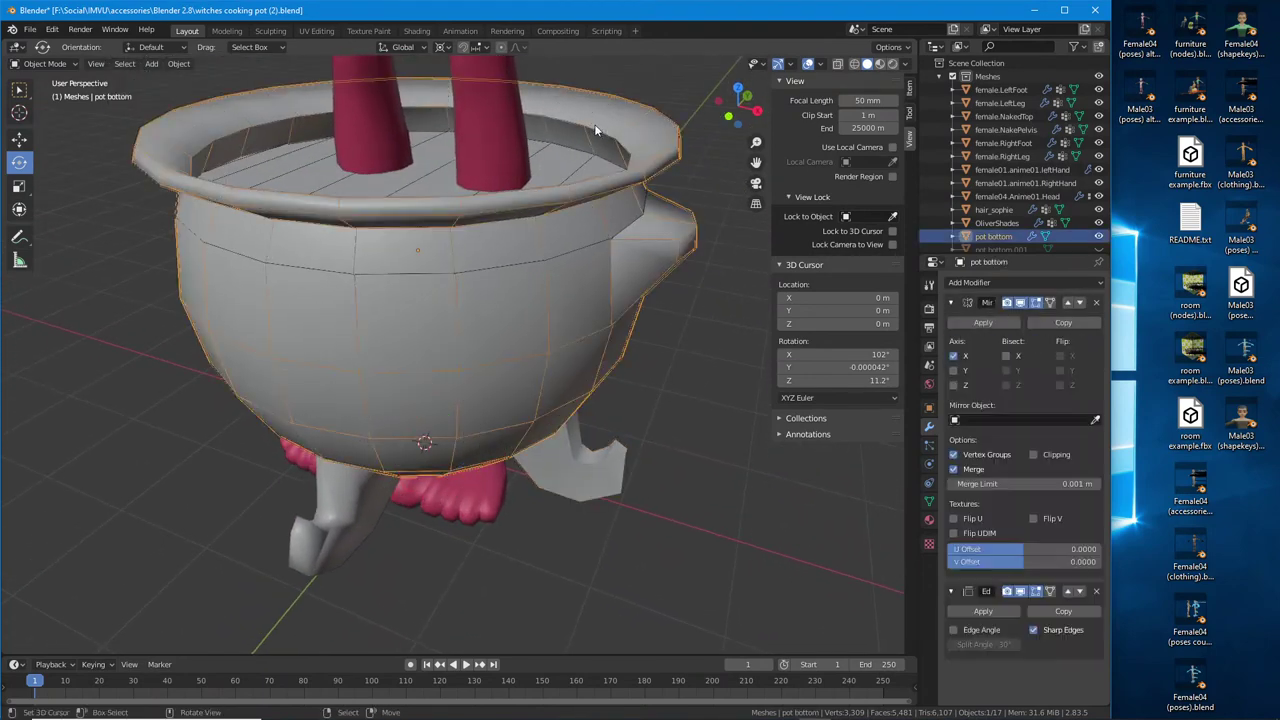
left_click(560, 153)
middle_click_drag(556, 156, 640, 408)
left_click(604, 459)
Give pot feet (2) an Edge Split modifier with Edge Angle turned off
left_click(395, 450)
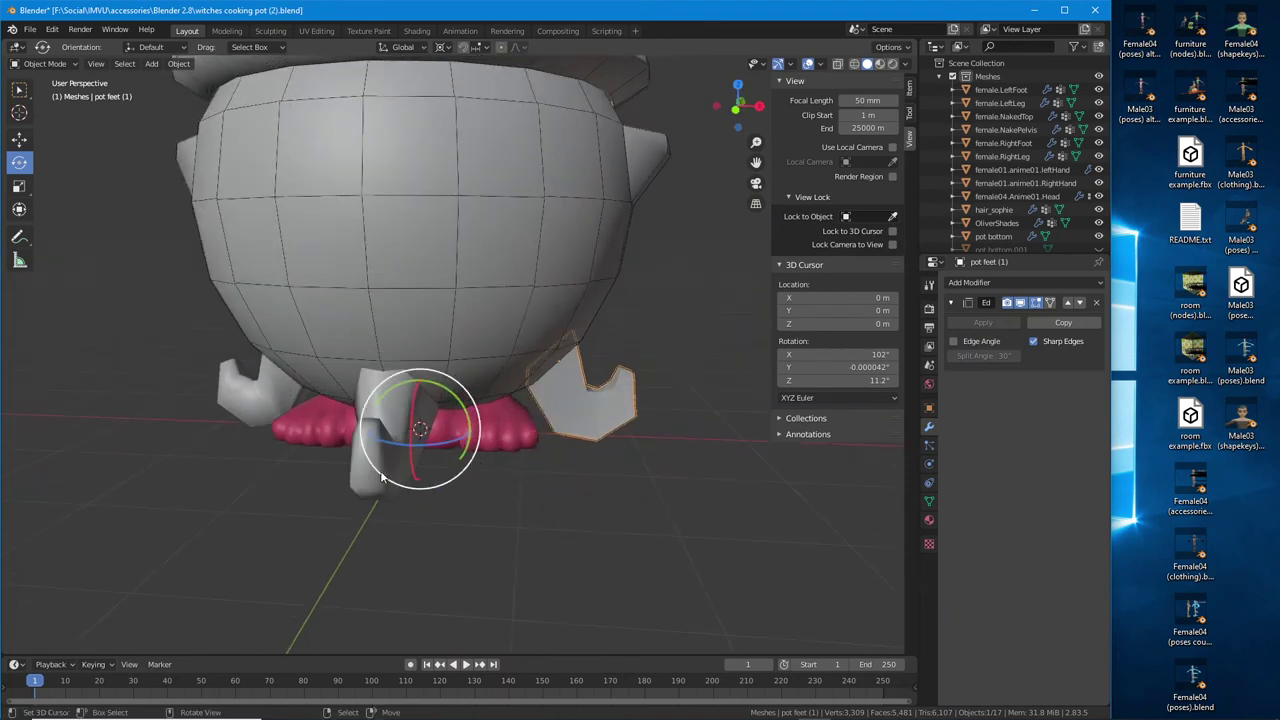
left_click(988, 285)
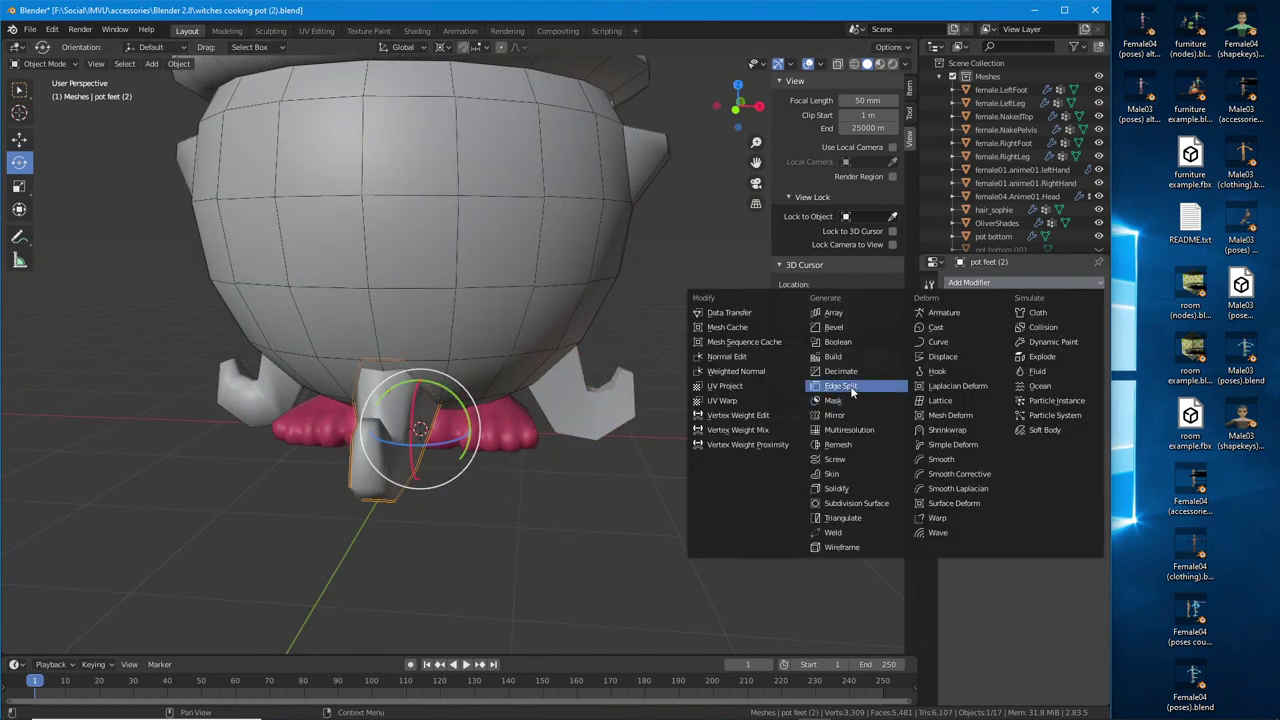
left_click(845, 385)
left_click(953, 341)
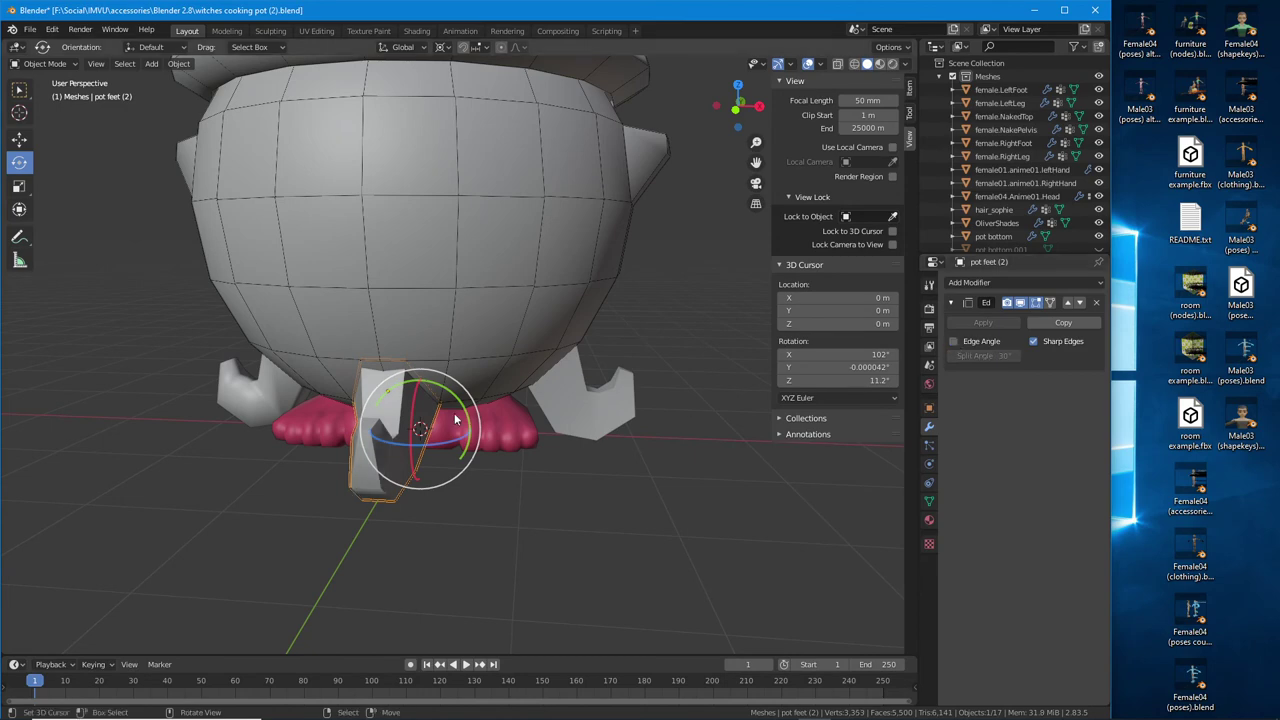
Give pot feet (3) an Edge Split modifier splitting only Sharp Edges
middle_click_drag(600, 430, 312, 507)
left_click(312, 507)
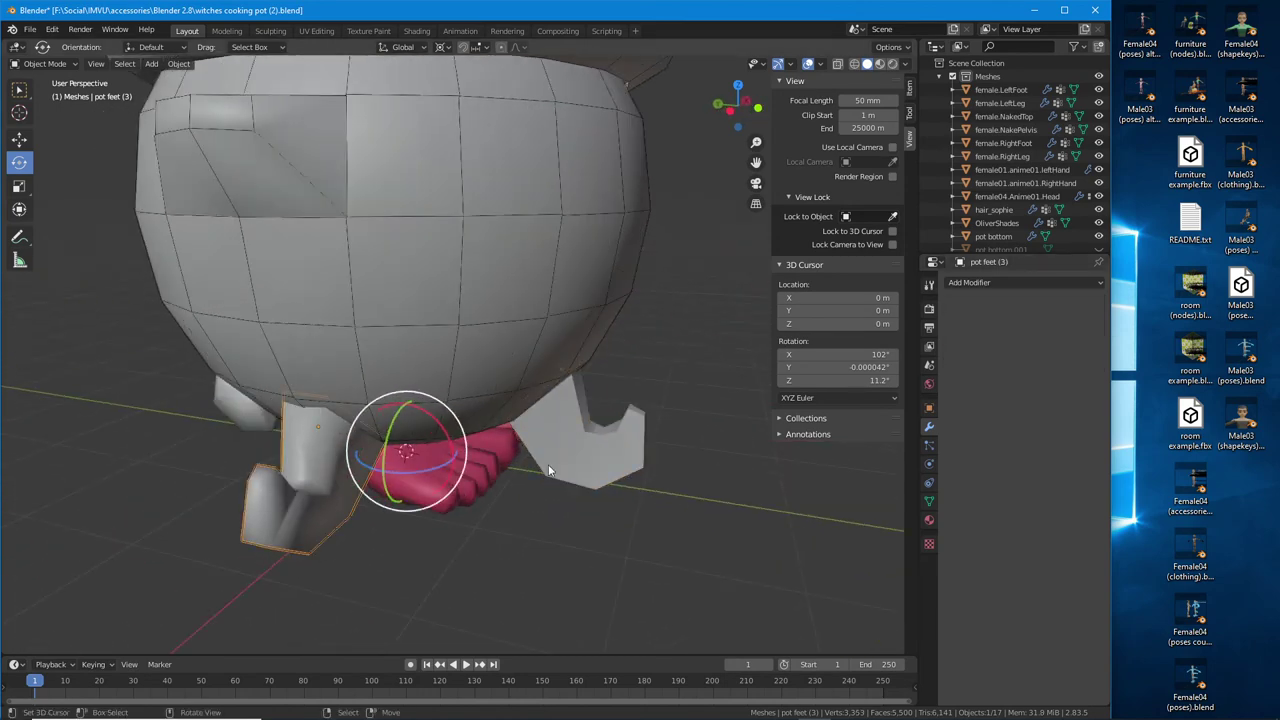
left_click(1006, 282)
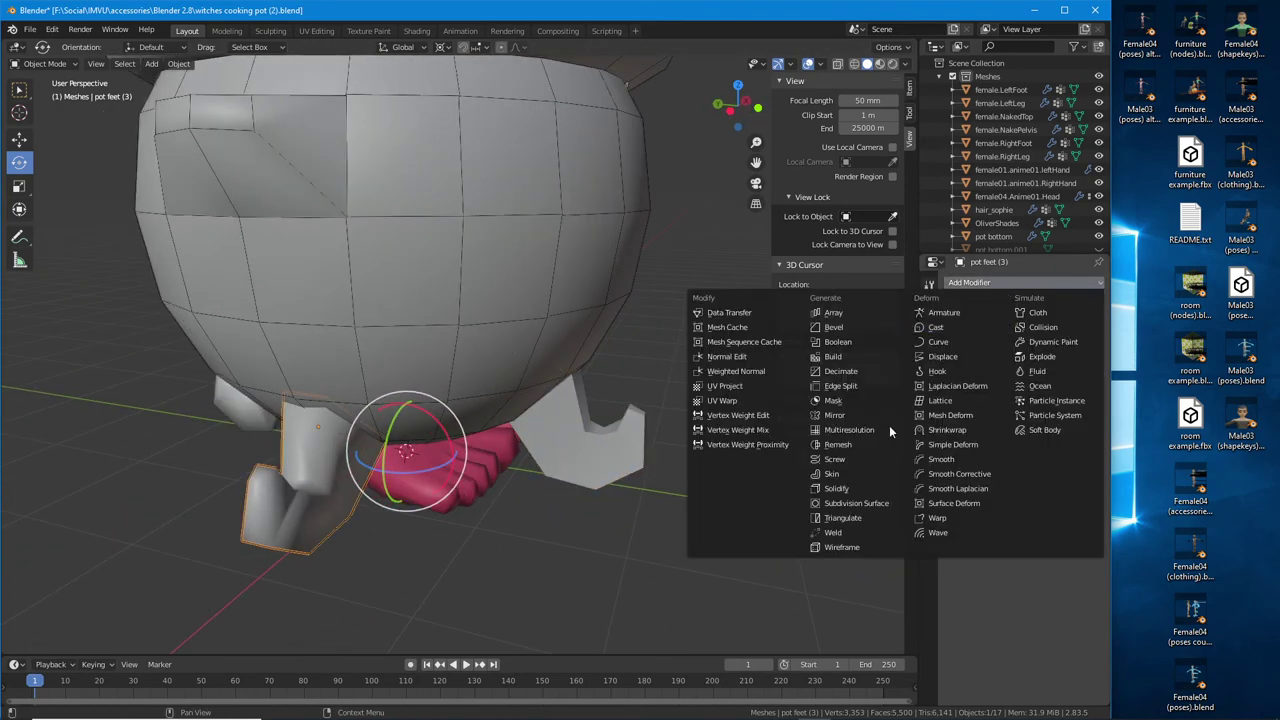
left_click(845, 385)
left_click(953, 341)
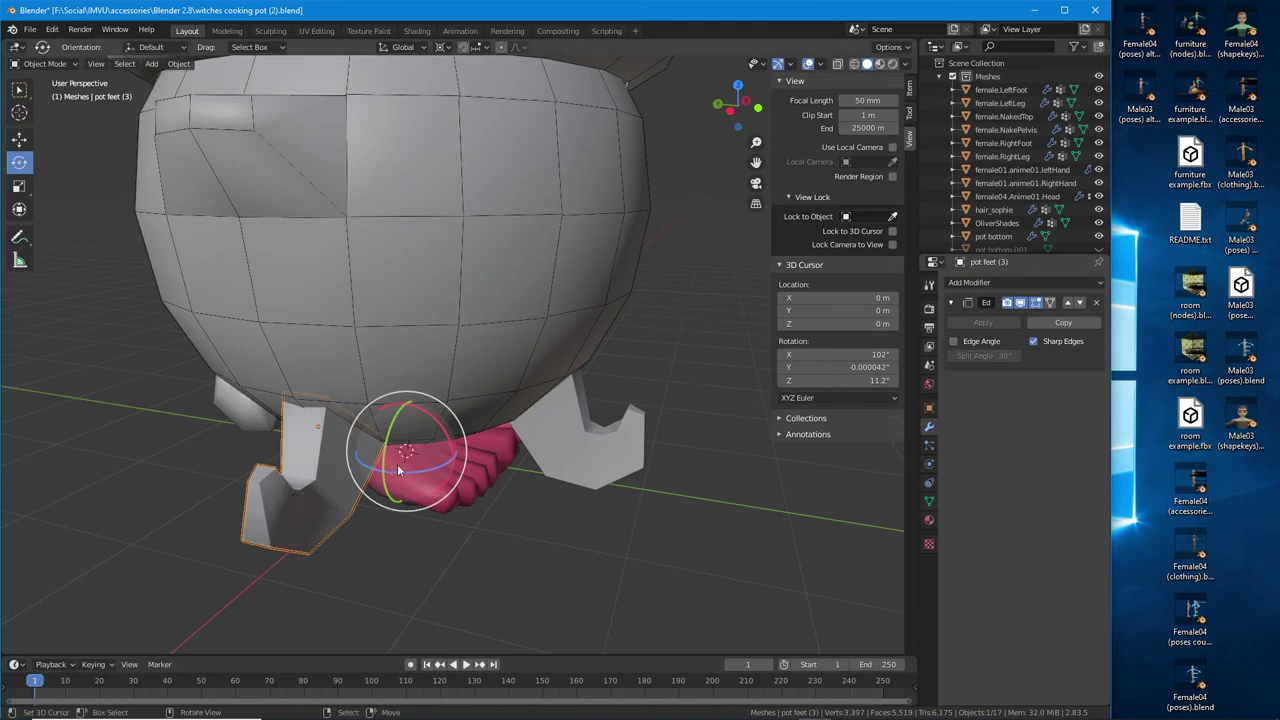
Add an Edge Split modifier to pot feet (4), with Edge Angle disabled
mouse_move(600, 440)
middle_mouse_down()
mouse_move(356, 492)
mouse_move(605, 494)
mouse_move(504, 489)
middle_mouse_up()
left_click(323, 492)
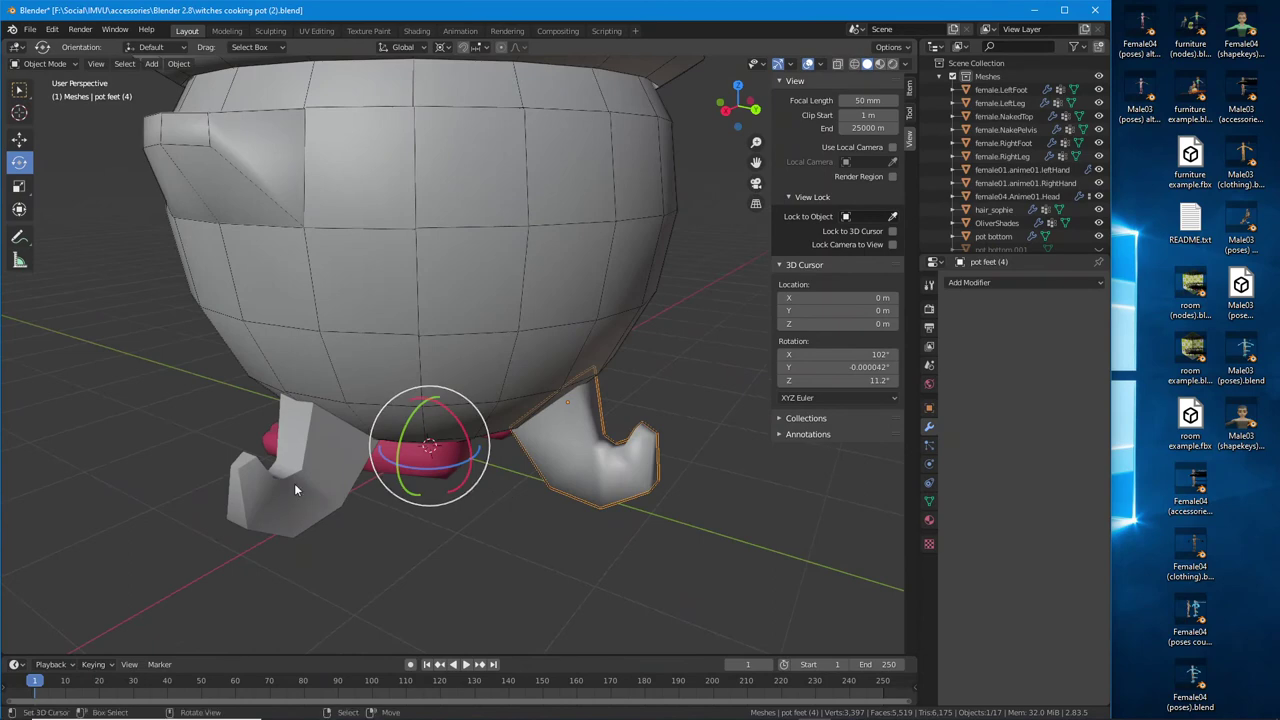
middle_click_drag(294, 489, 631, 459)
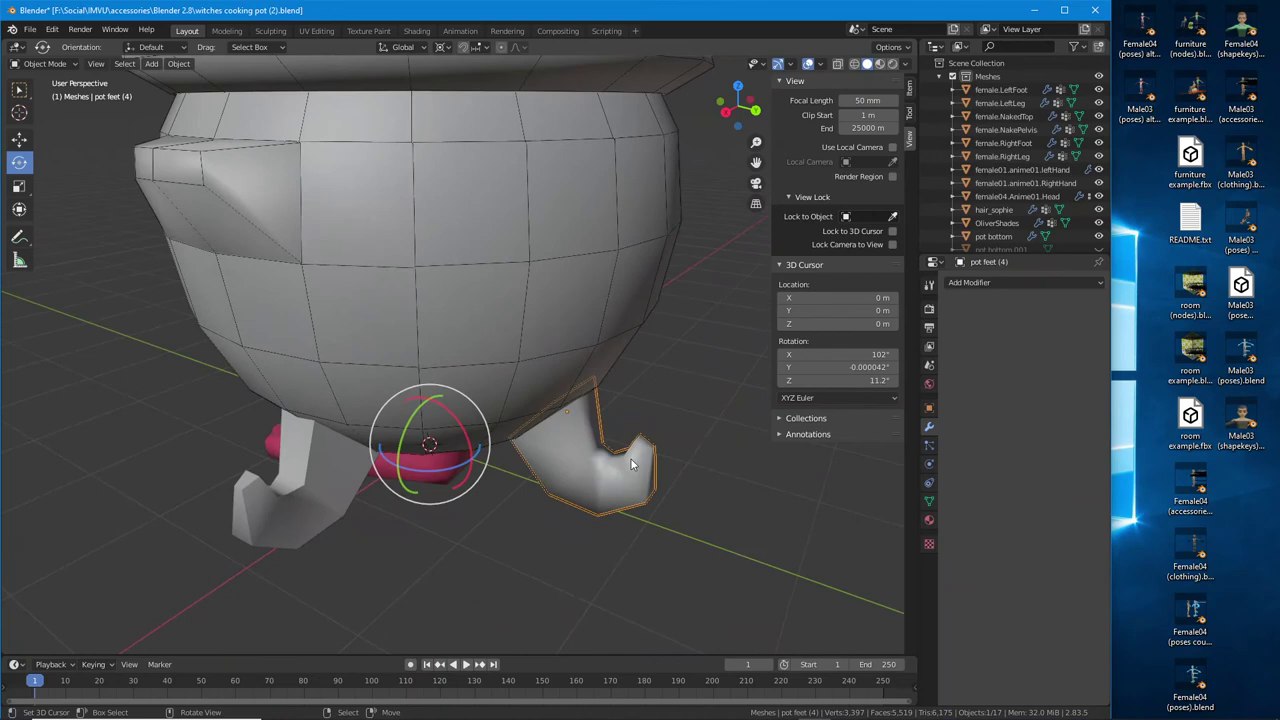
left_click(988, 282)
left_click(849, 385)
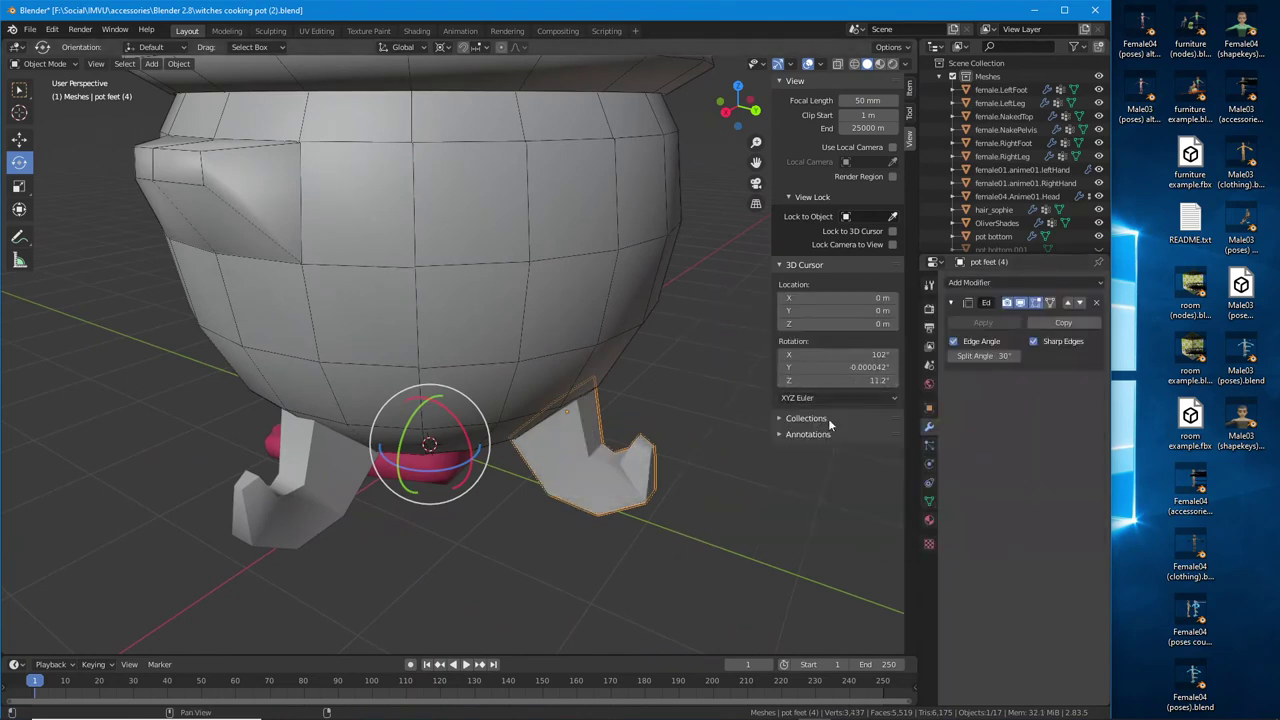
left_click(954, 341)
middle_click_drag(560, 430, 490, 557)
Select pot feet (1) and expand Viewport Display in its Object Properties
scroll(567, 432, "down", 3)
scroll(557, 394, "up", 2)
left_click(490, 555)
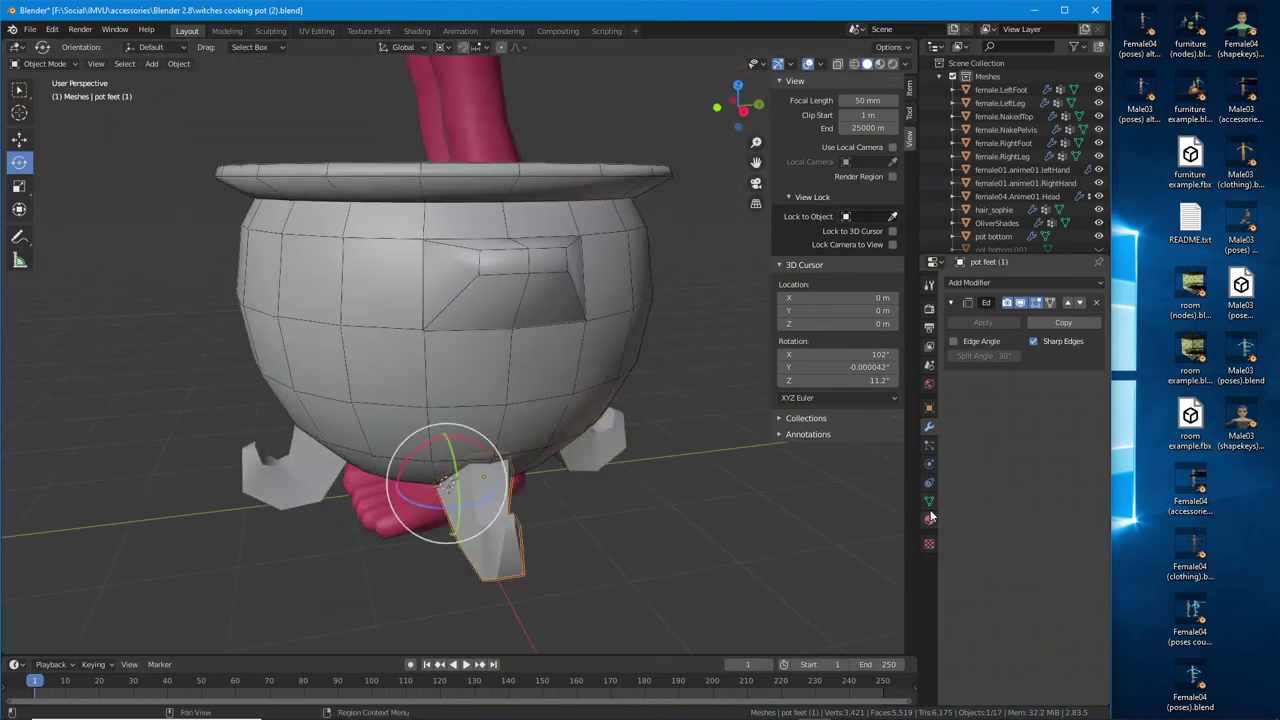
left_click(929, 409)
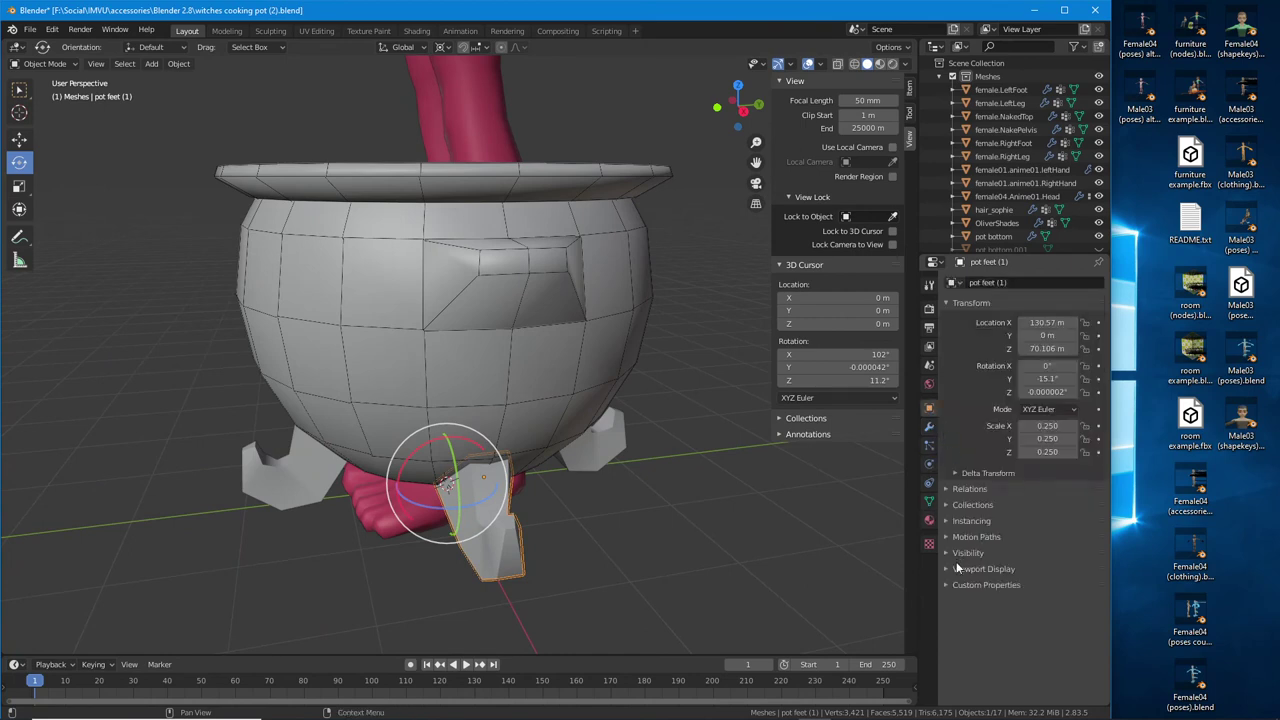
left_click(958, 568)
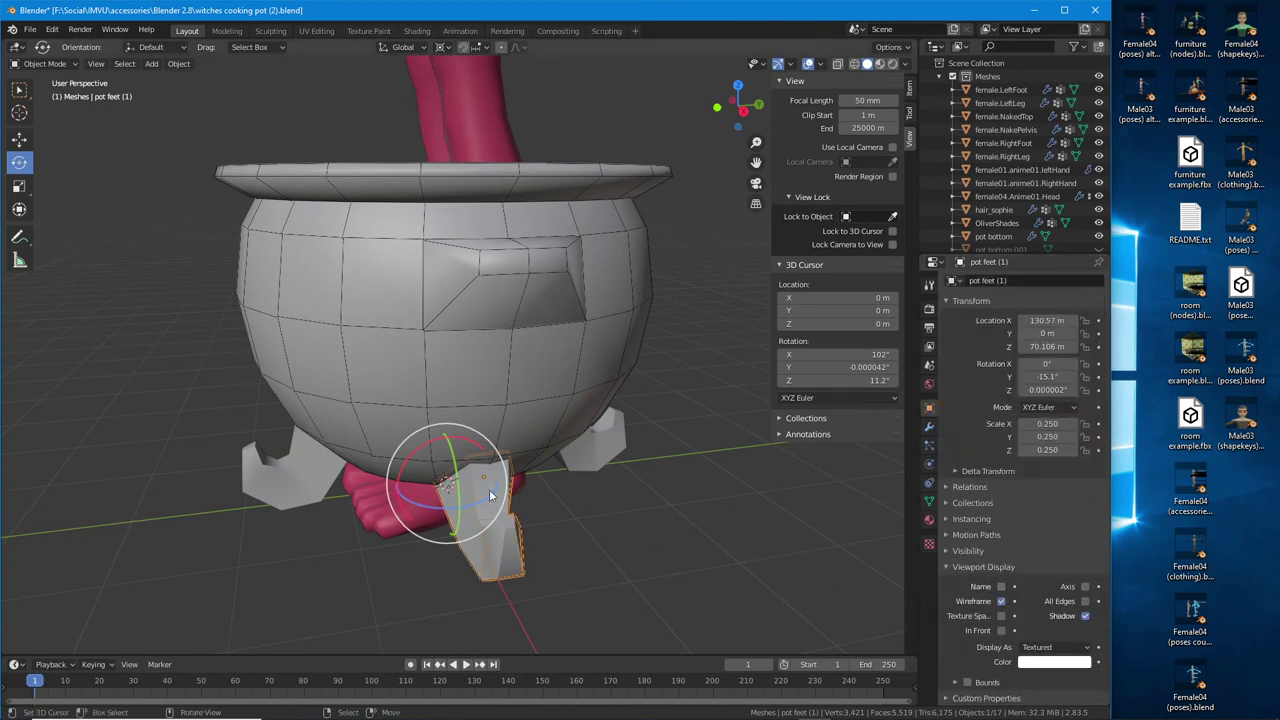
Turn on the Wireframe display for the left foot, pot feet (3)
left_click(297, 473)
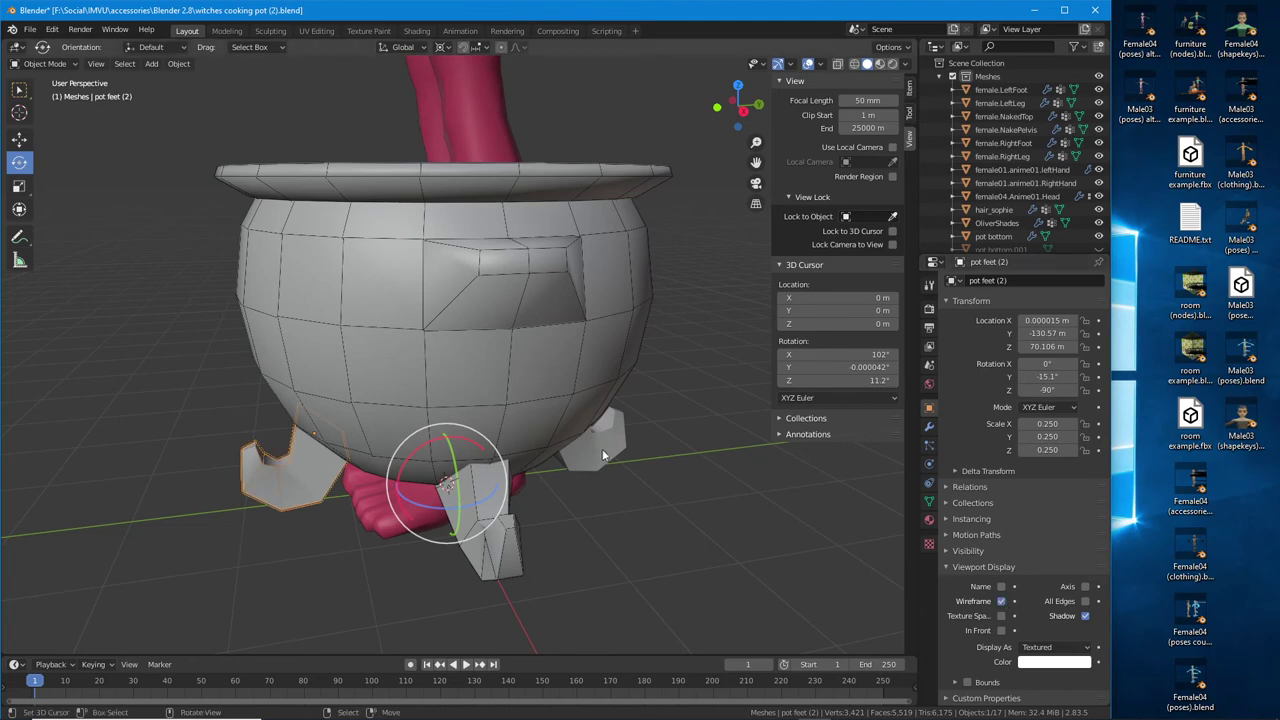
left_click(597, 440)
middle_click_drag(438, 380, 429, 450)
left_click(425, 455)
left_click(1001, 601)
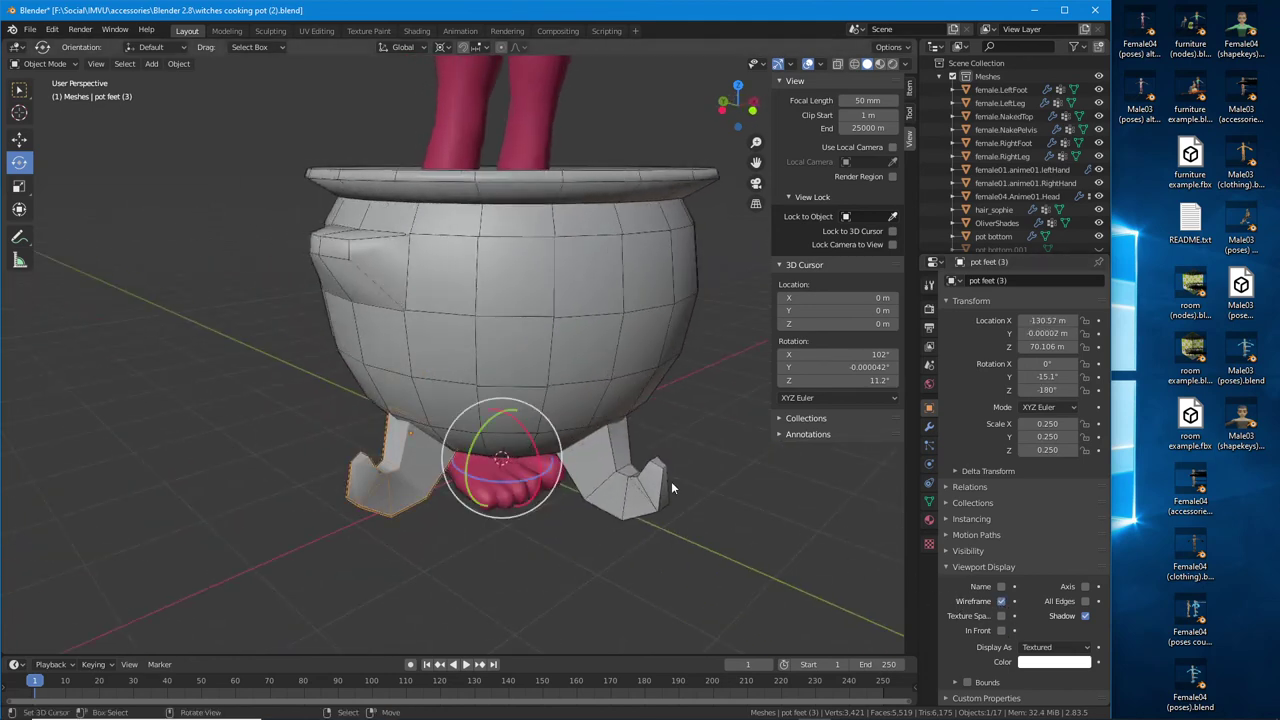
Unhide the lid pot top in the Outliner and select it on the pot
middle_click_drag(671, 481, 468, 471)
scroll(624, 392, "down", 2)
scroll(524, 455, "down", 2)
scroll(516, 390, "up", 3)
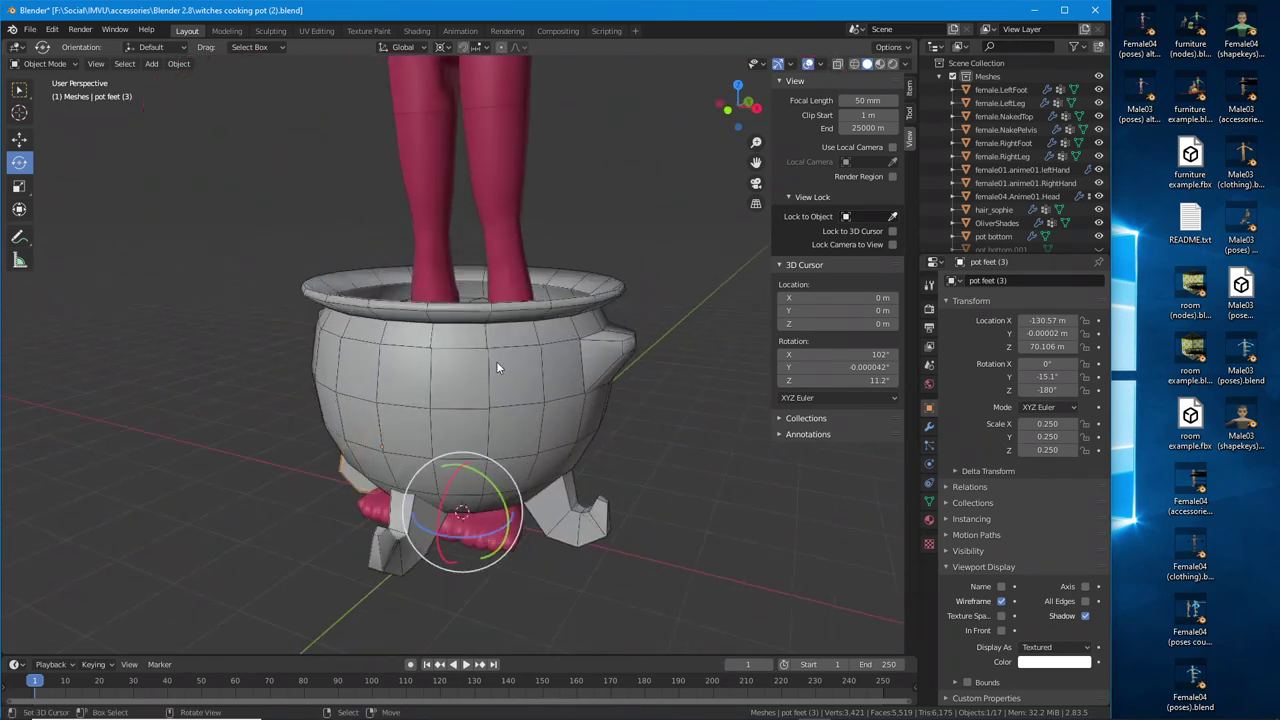
middle_click_drag(496, 368, 482, 403)
scroll(482, 403, "up", 1)
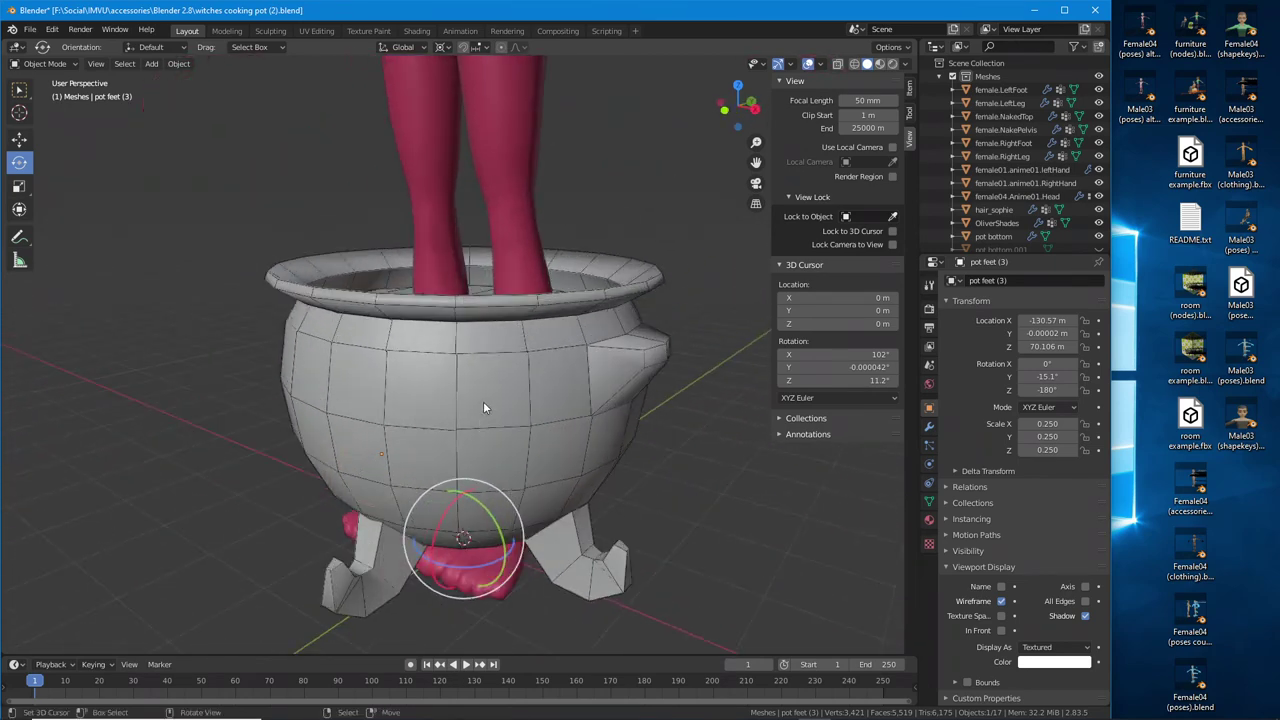
scroll(1040, 215, "down", 2)
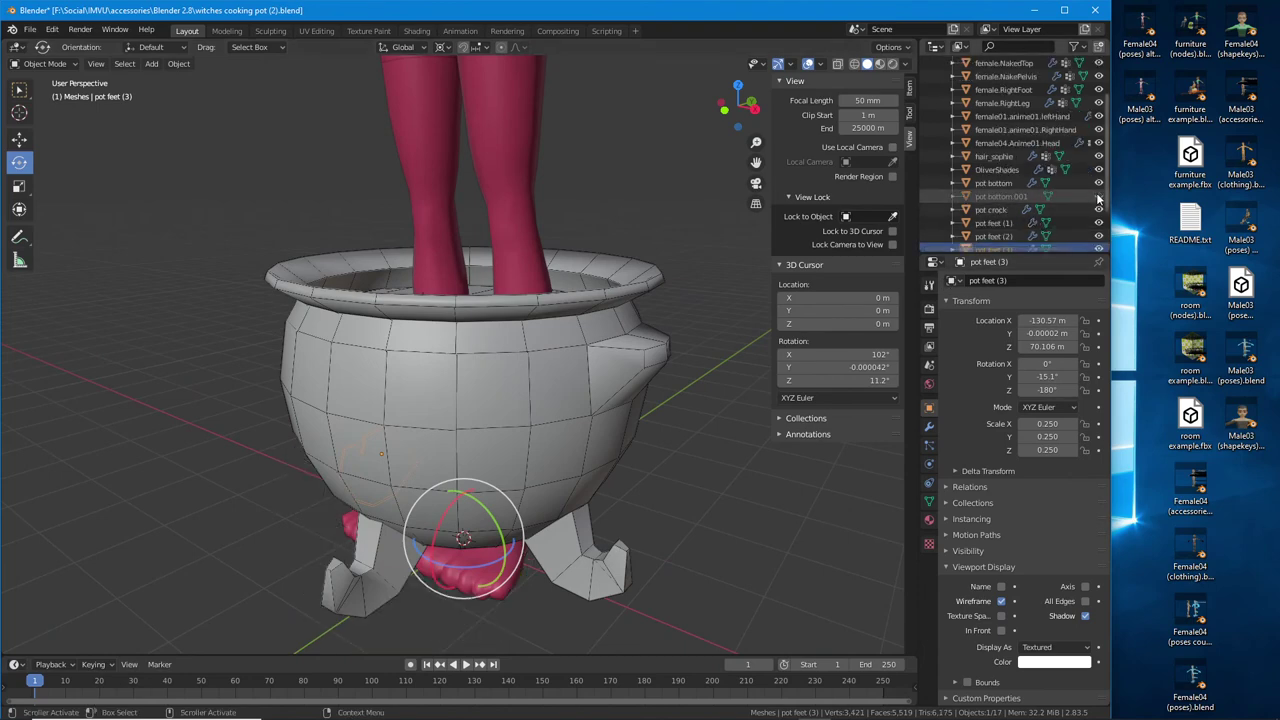
scroll(1069, 201, "down", 2)
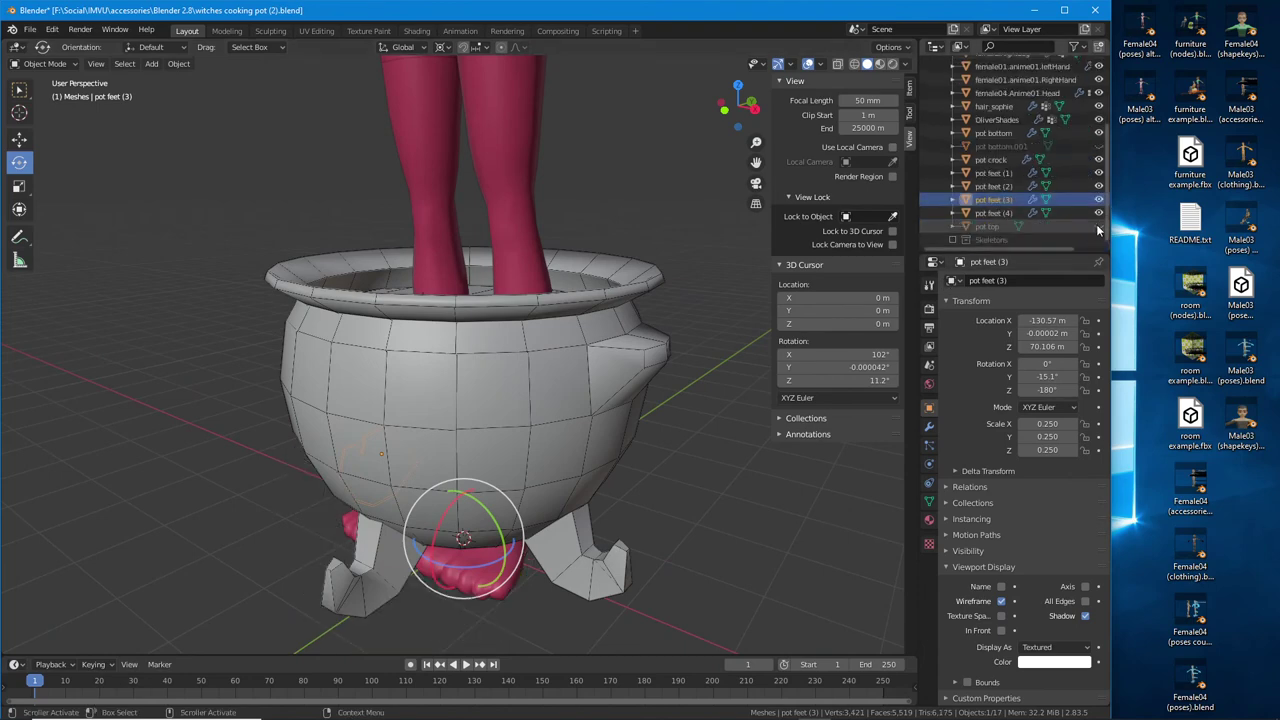
left_click(1098, 226)
middle_click_drag(545, 275, 524, 333)
left_click(524, 333)
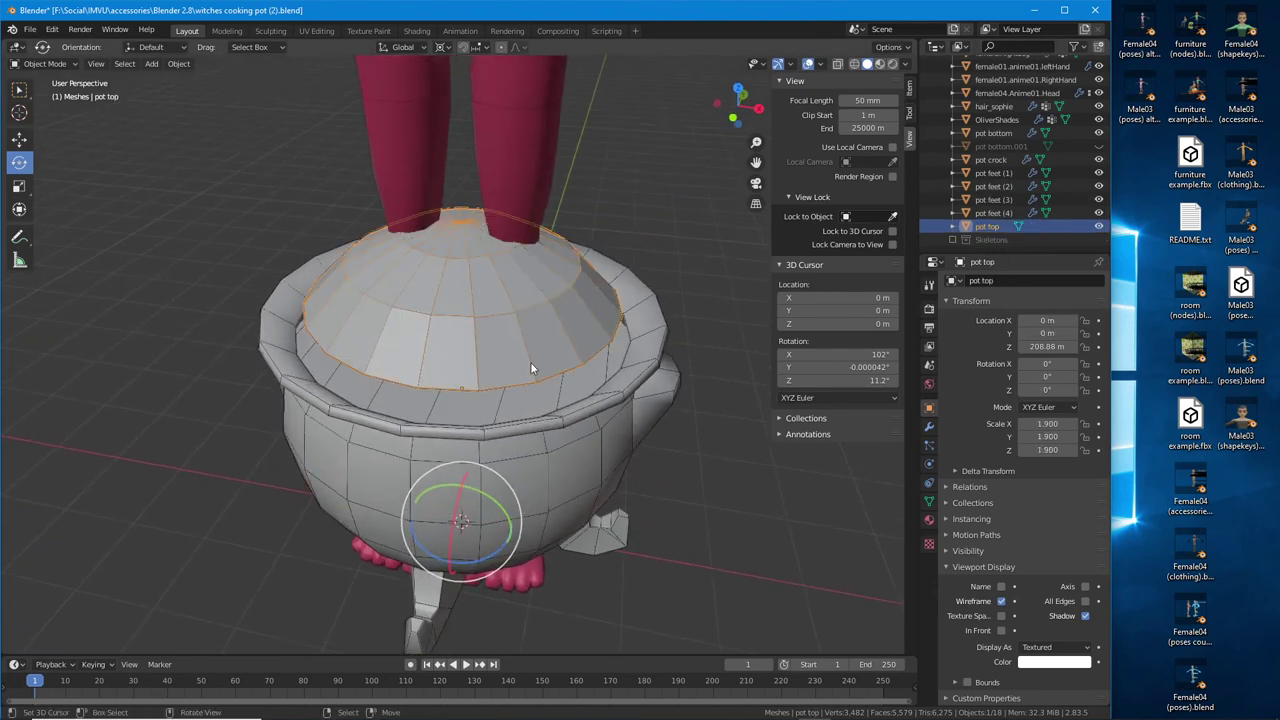
In Edit Mode on pot top, select the lower rim edge loop and choose Rotate
key("Tab")
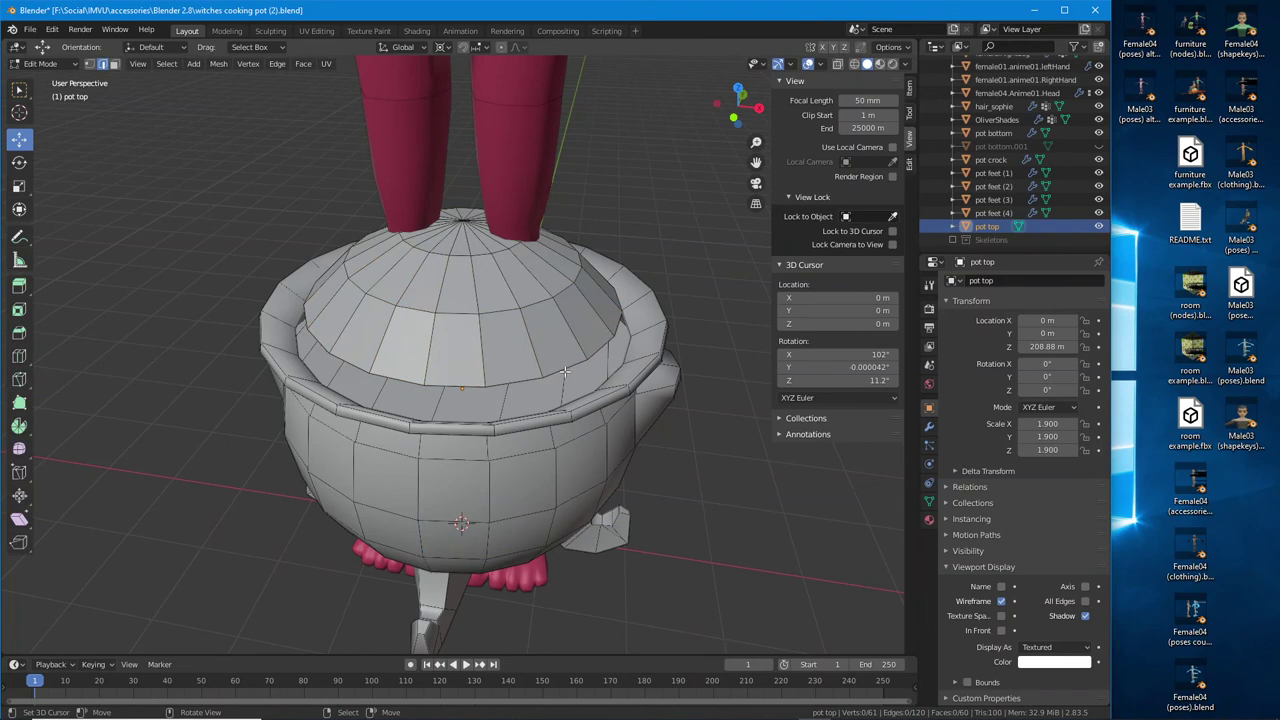
left_click(565, 371, "alt")
middle_click_drag(566, 371, 573, 396)
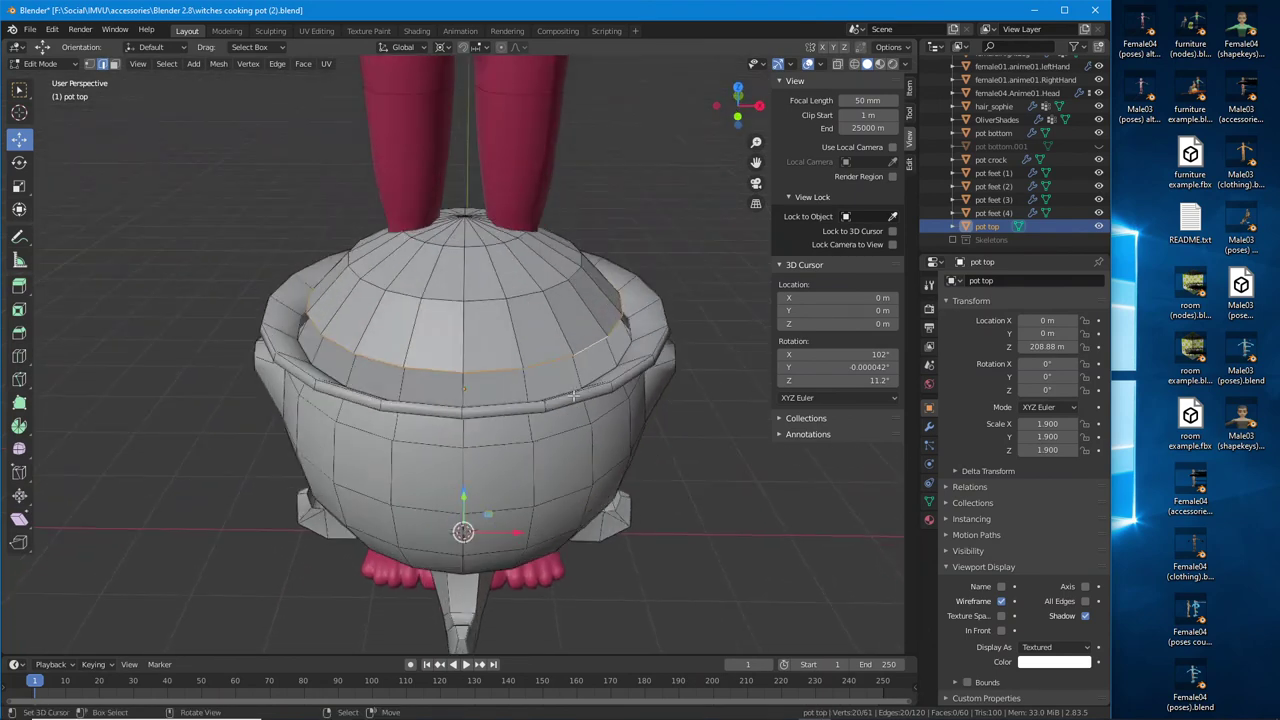
left_click(19, 168)
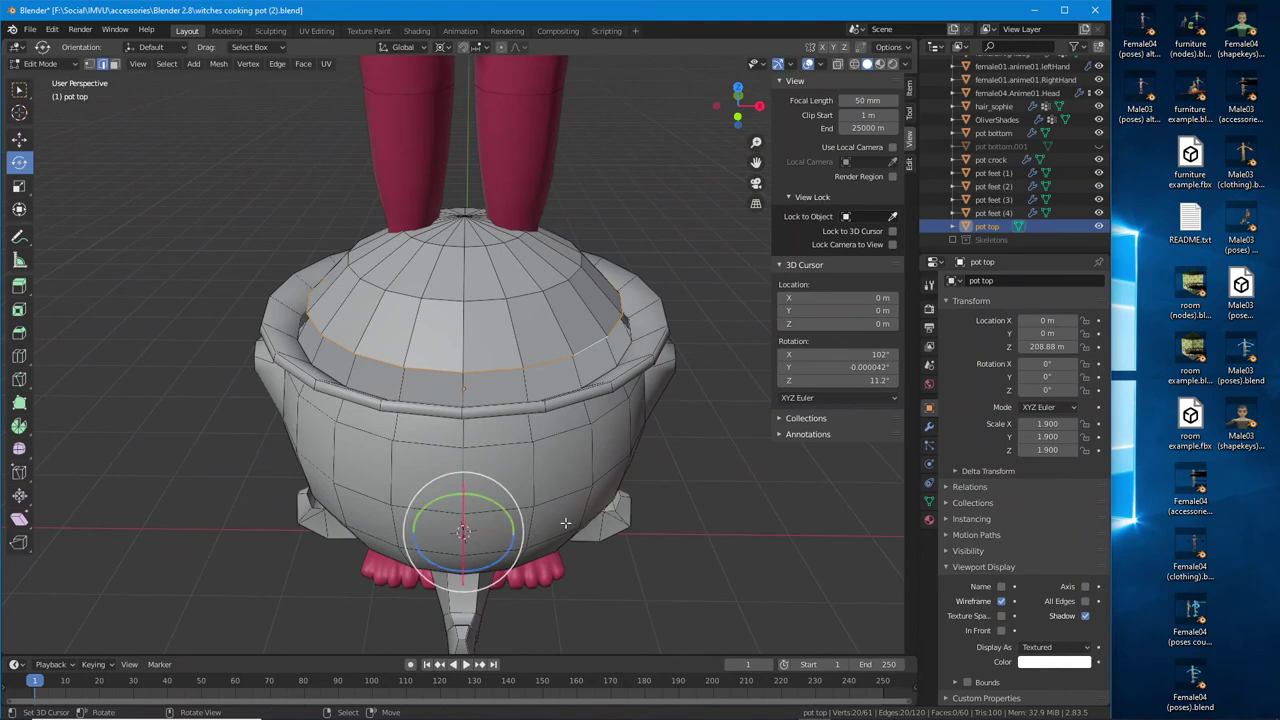
middle_click_drag(565, 522, 466, 572)
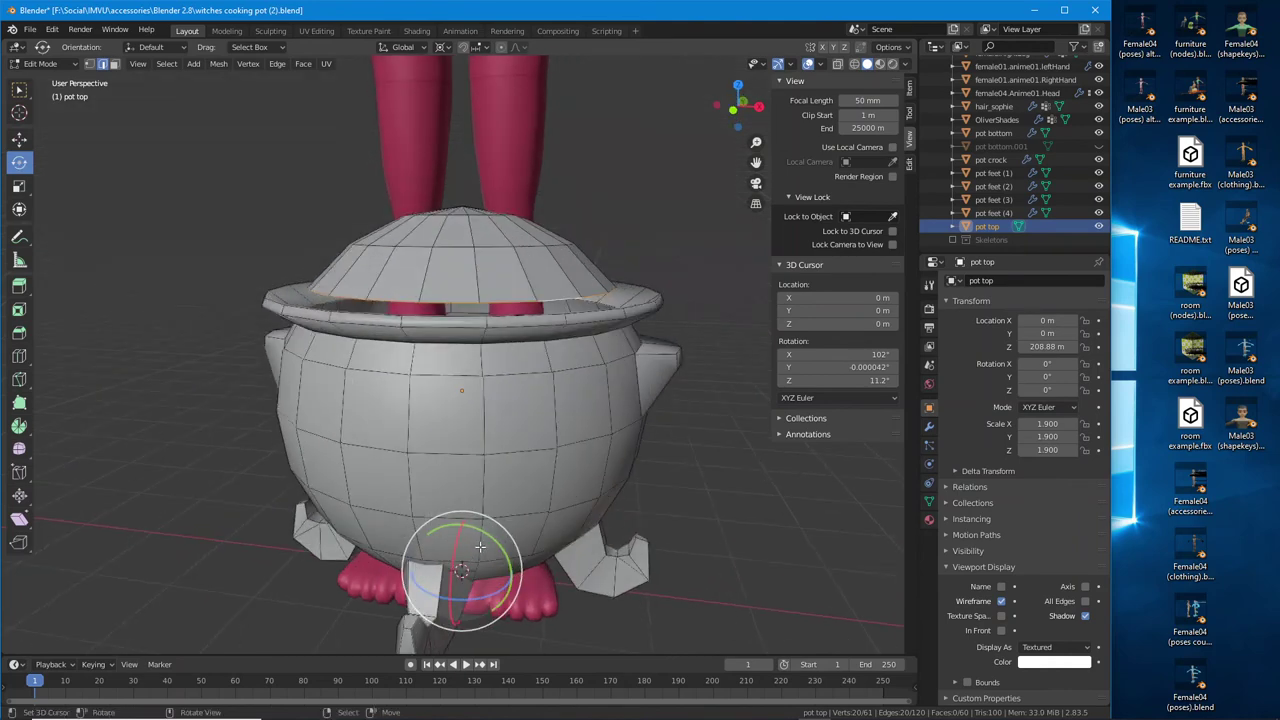
key("ctrl")
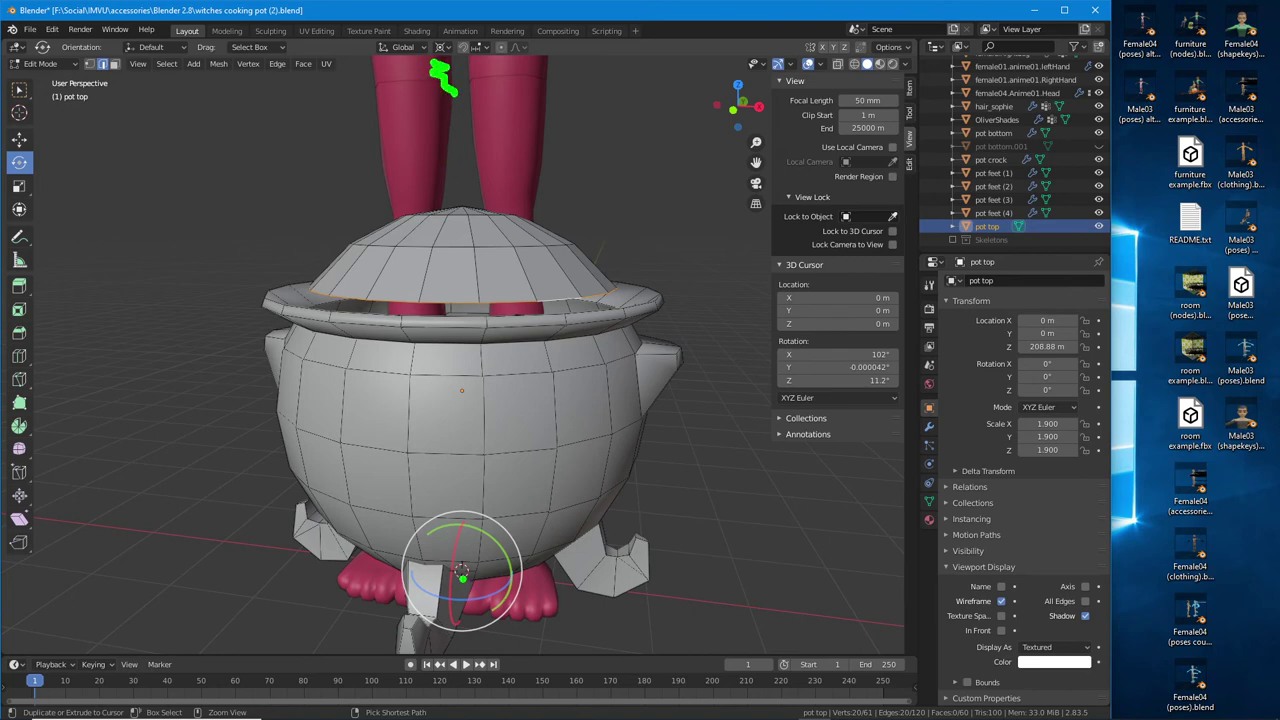
With the pivot at Median Point, scale the lid's upper edge loops up by about 1.04 and 1.14
left_click(441, 47)
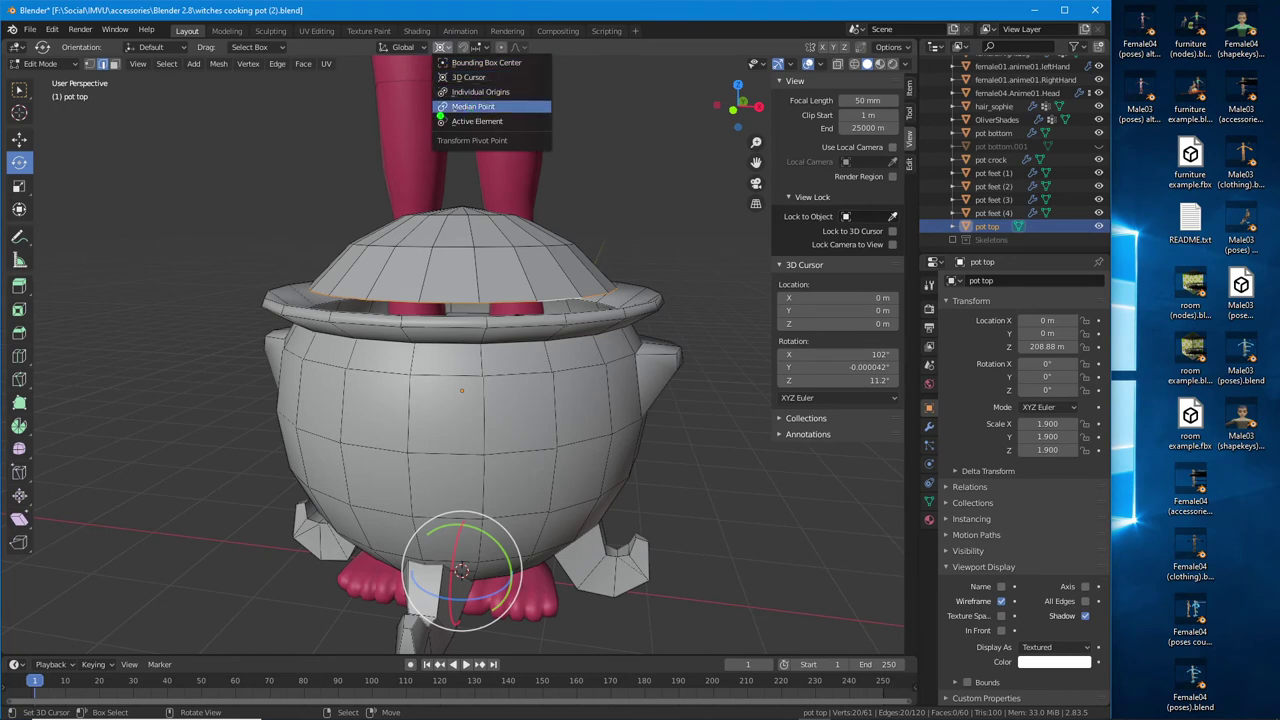
left_click(468, 106)
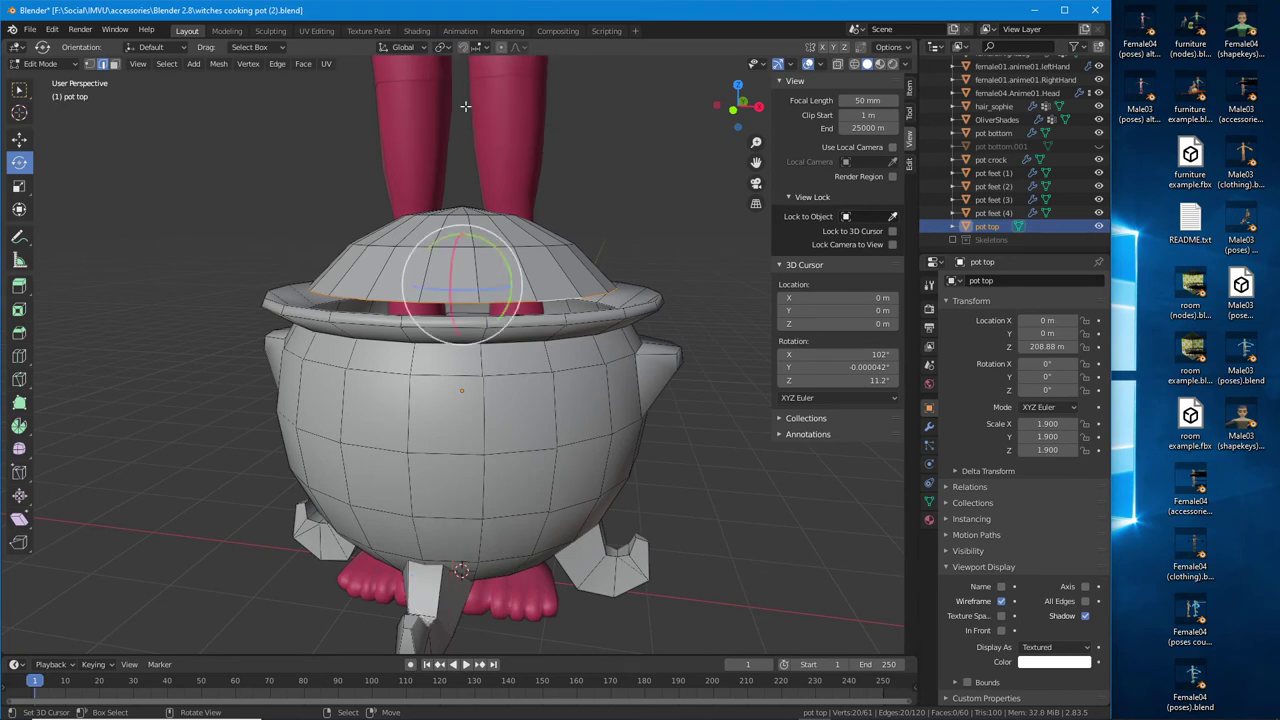
middle_click_drag(546, 293, 518, 345)
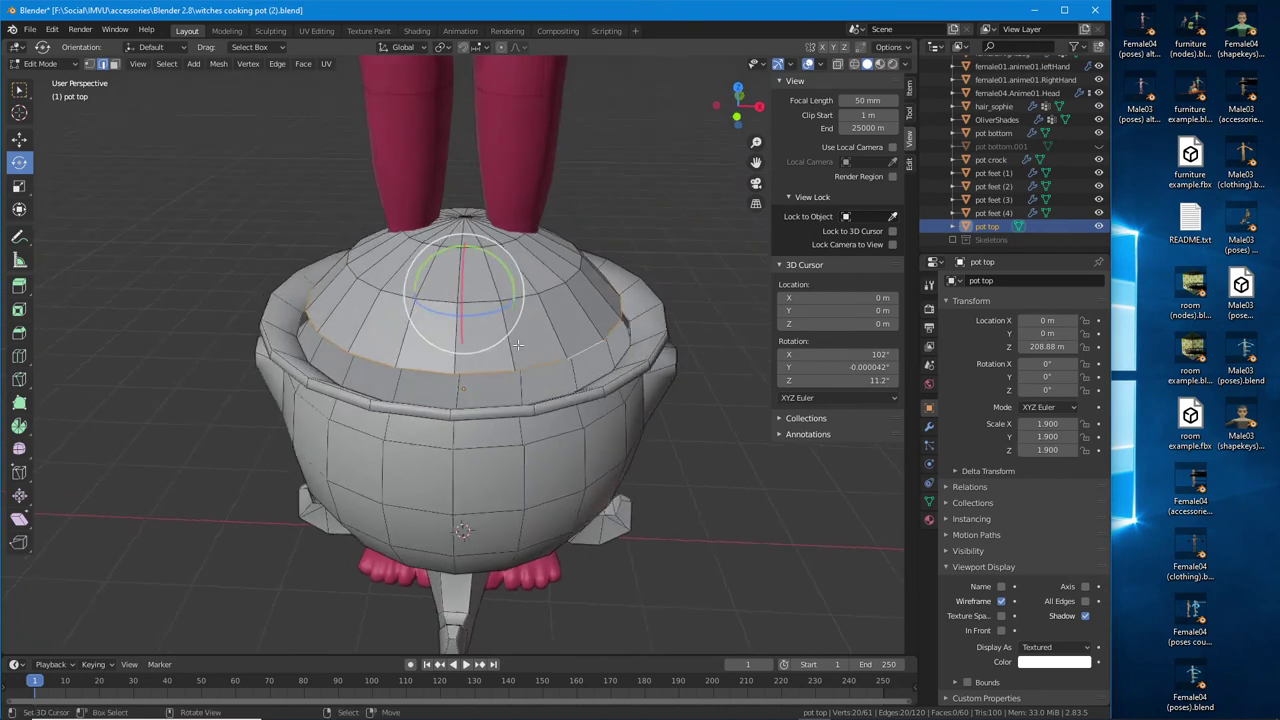
left_click(18, 188)
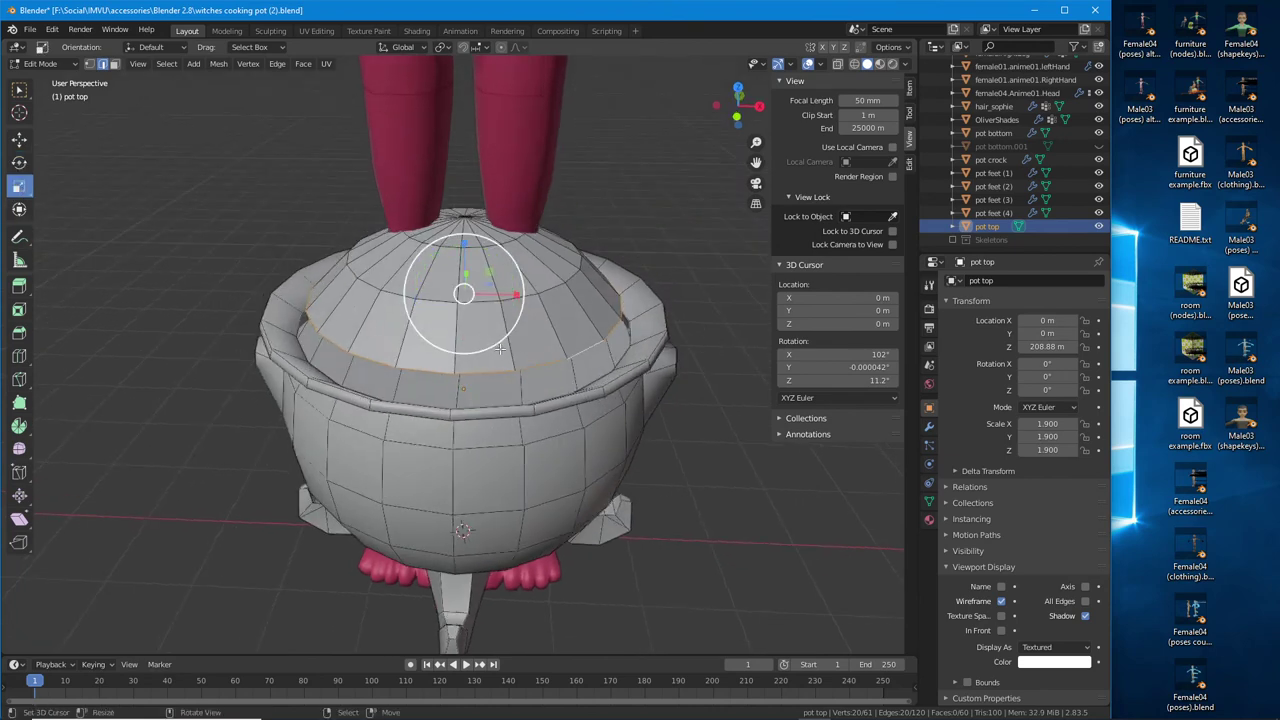
left_click_drag(493, 342, 492, 343)
key("Tab")
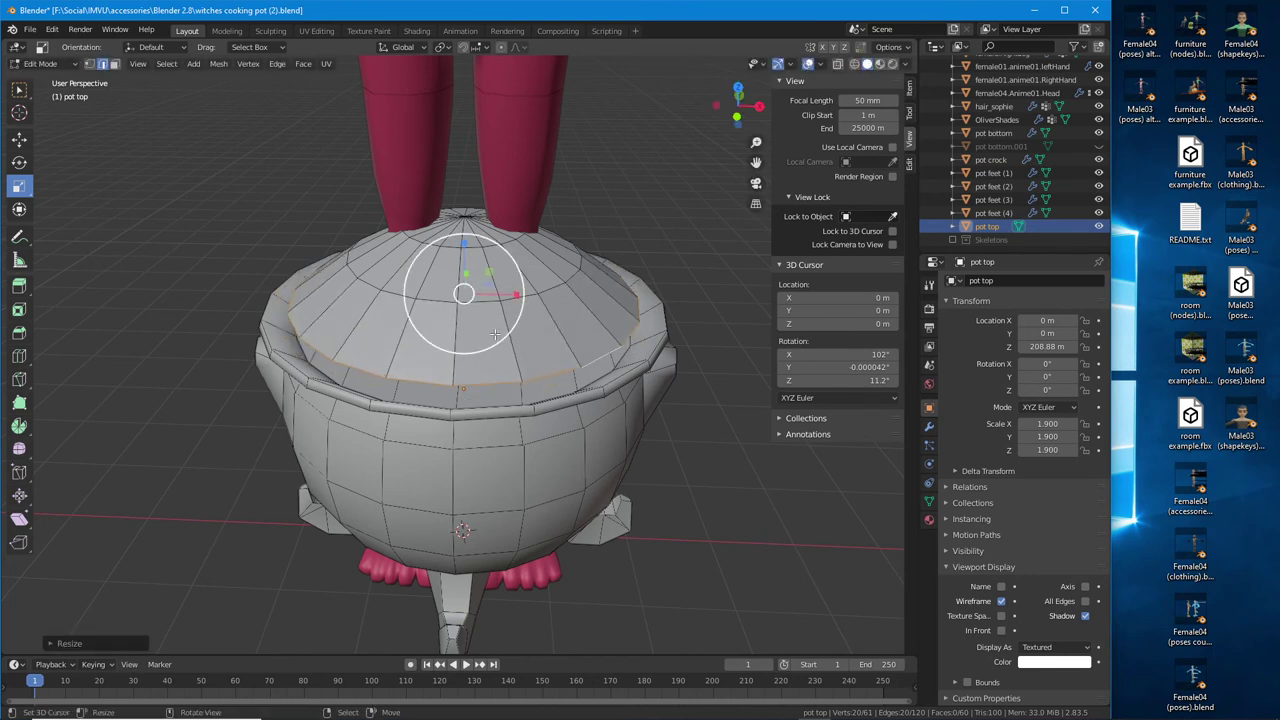
left_click_drag(497, 296, 500, 298)
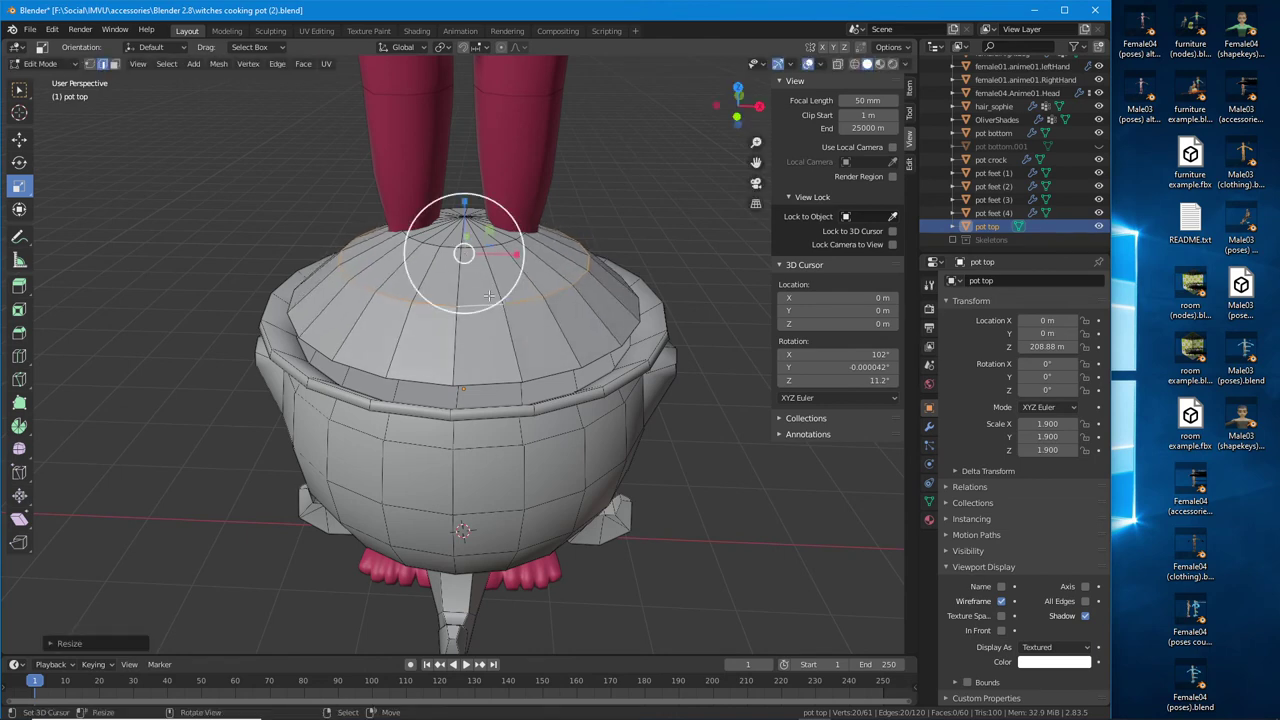
middle_click_drag(500, 298, 557, 289)
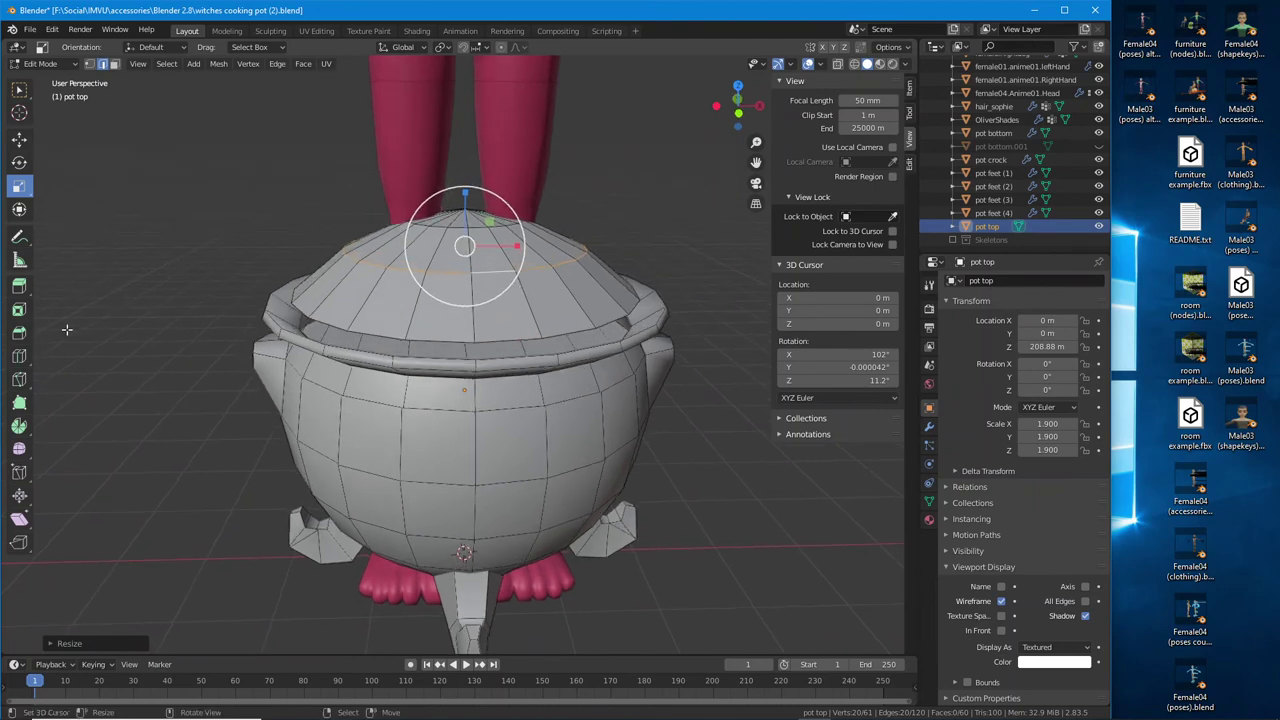
Add a new edge loop around the lid and widen it slightly
left_click(19, 357)
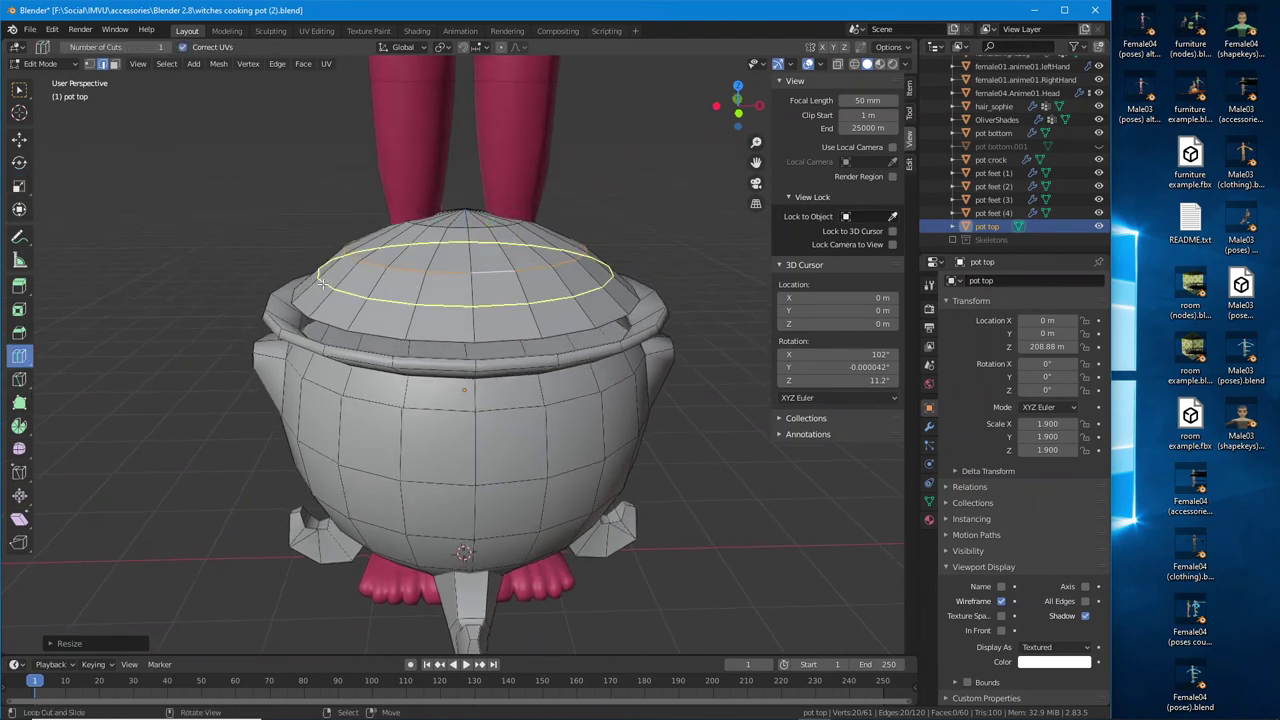
left_click_drag(322, 284, 321, 290)
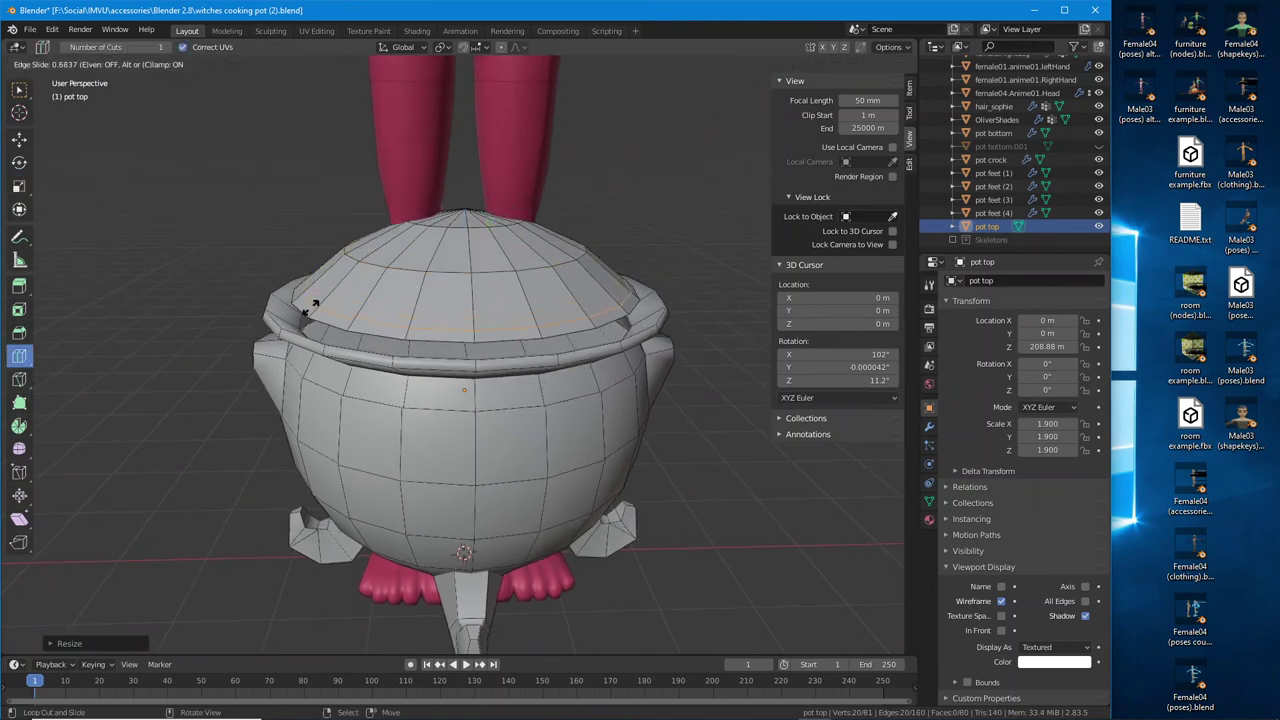
left_click_drag(311, 307, 311, 307)
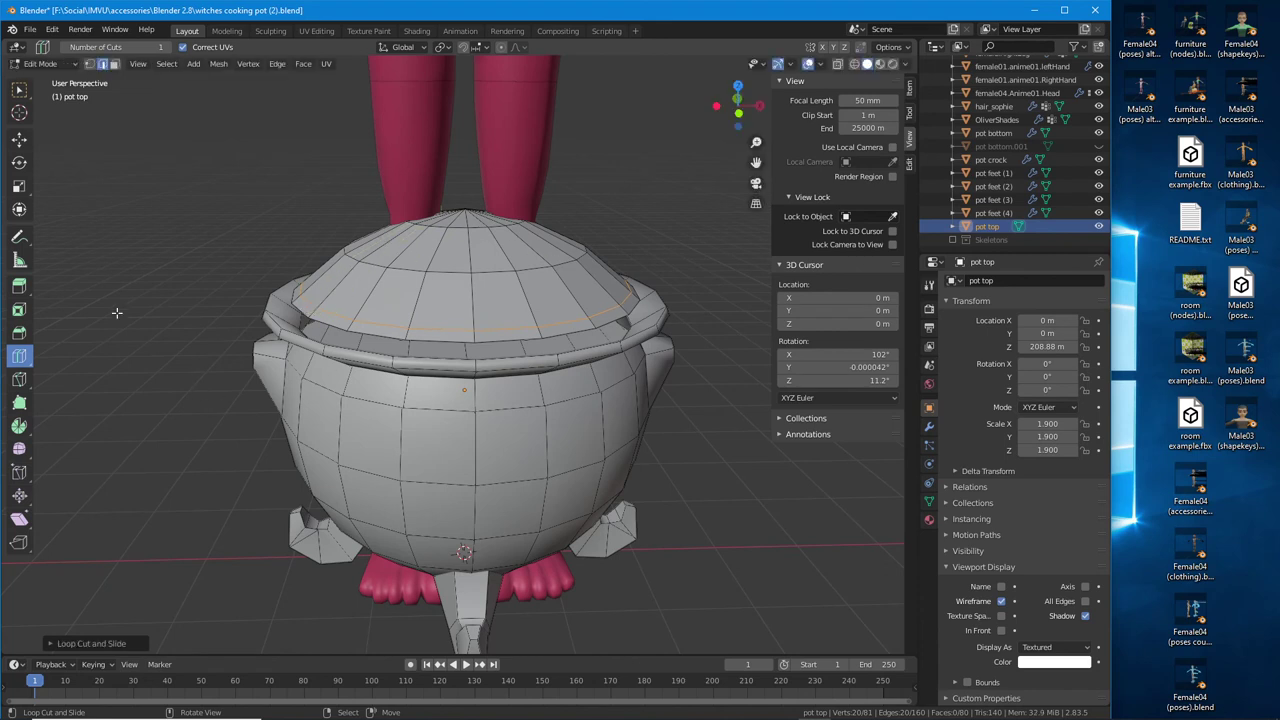
left_click(20, 187)
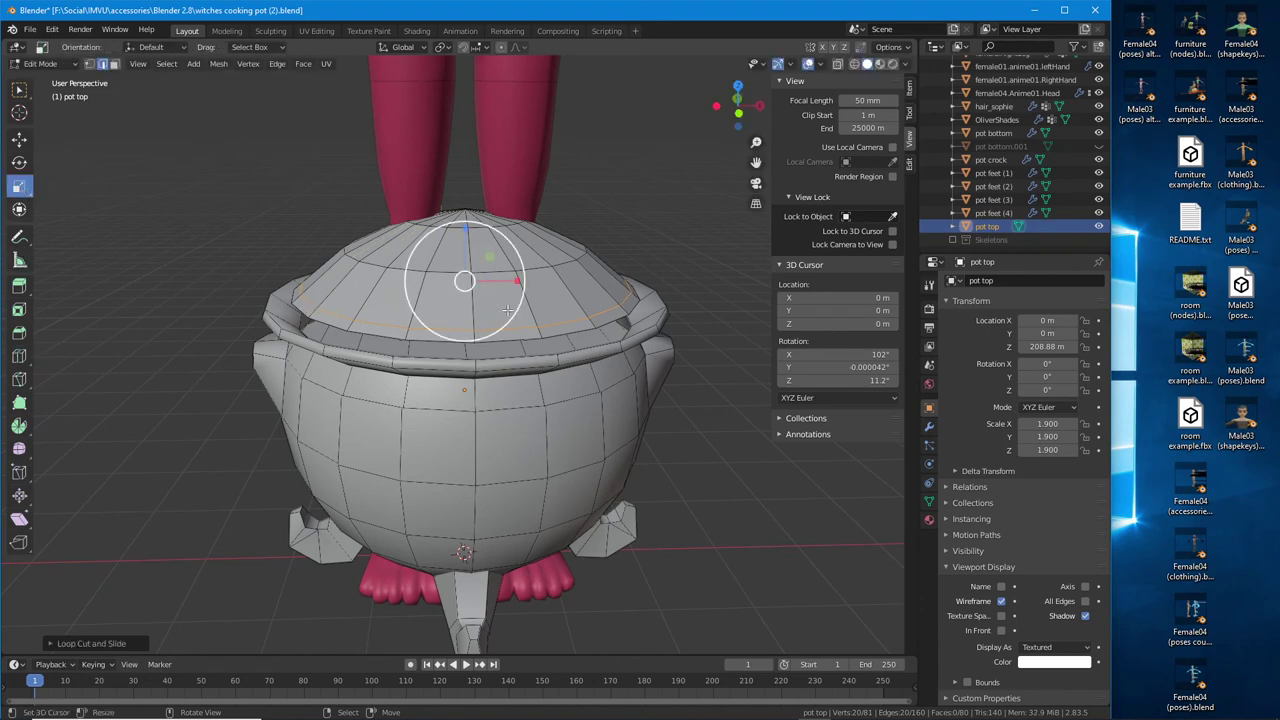
left_click_drag(508, 310, 506, 303)
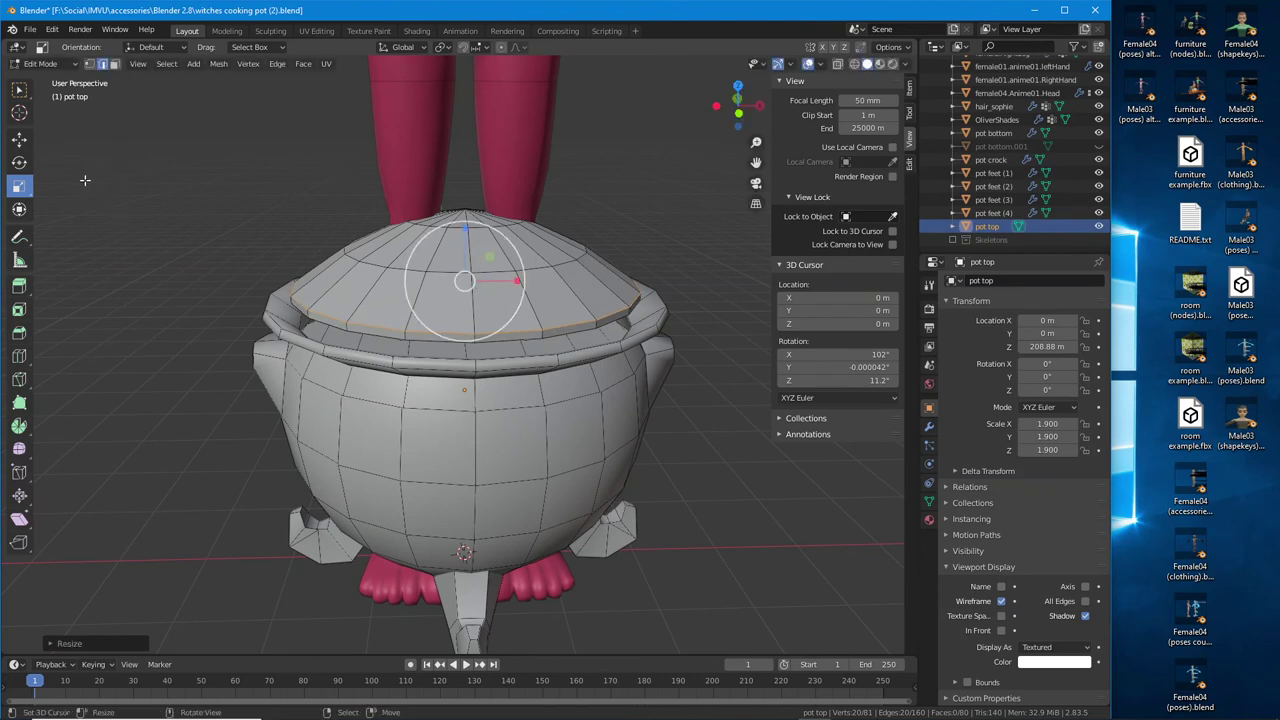
middle_click_drag(264, 298, 322, 323)
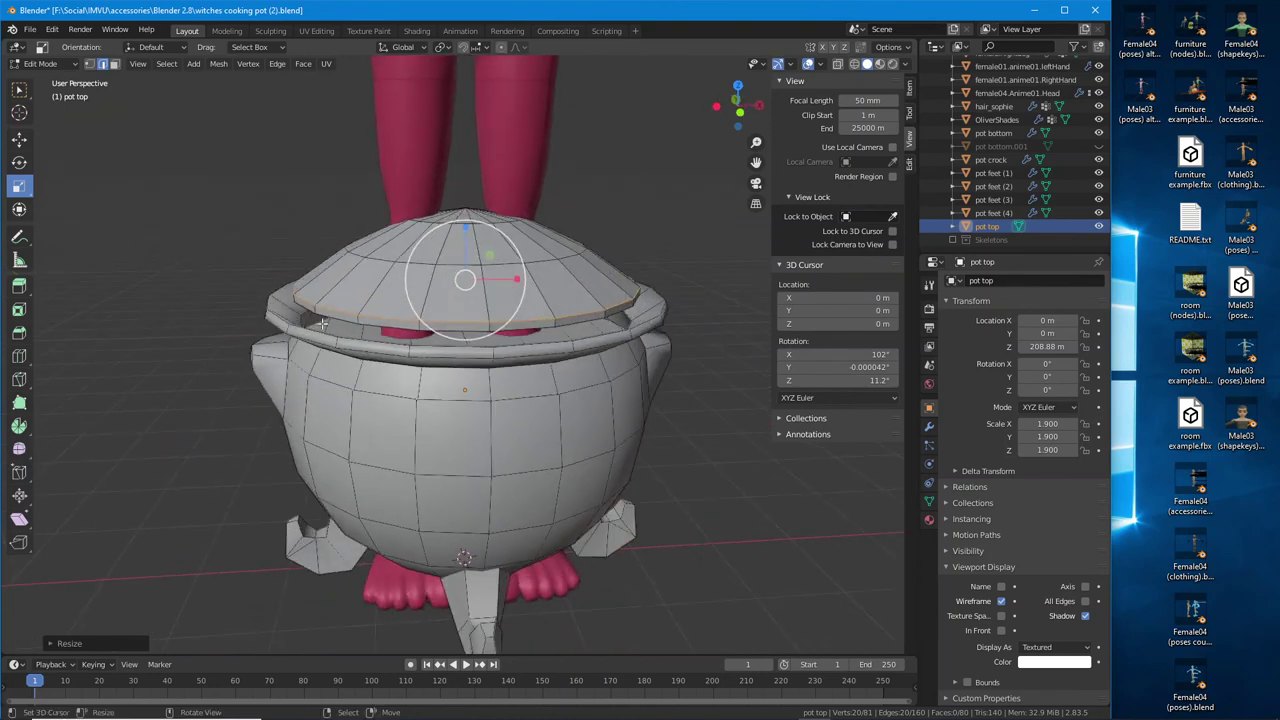
Raise the new lid loop along Z and widen it again to dome the lid
left_click(20, 141)
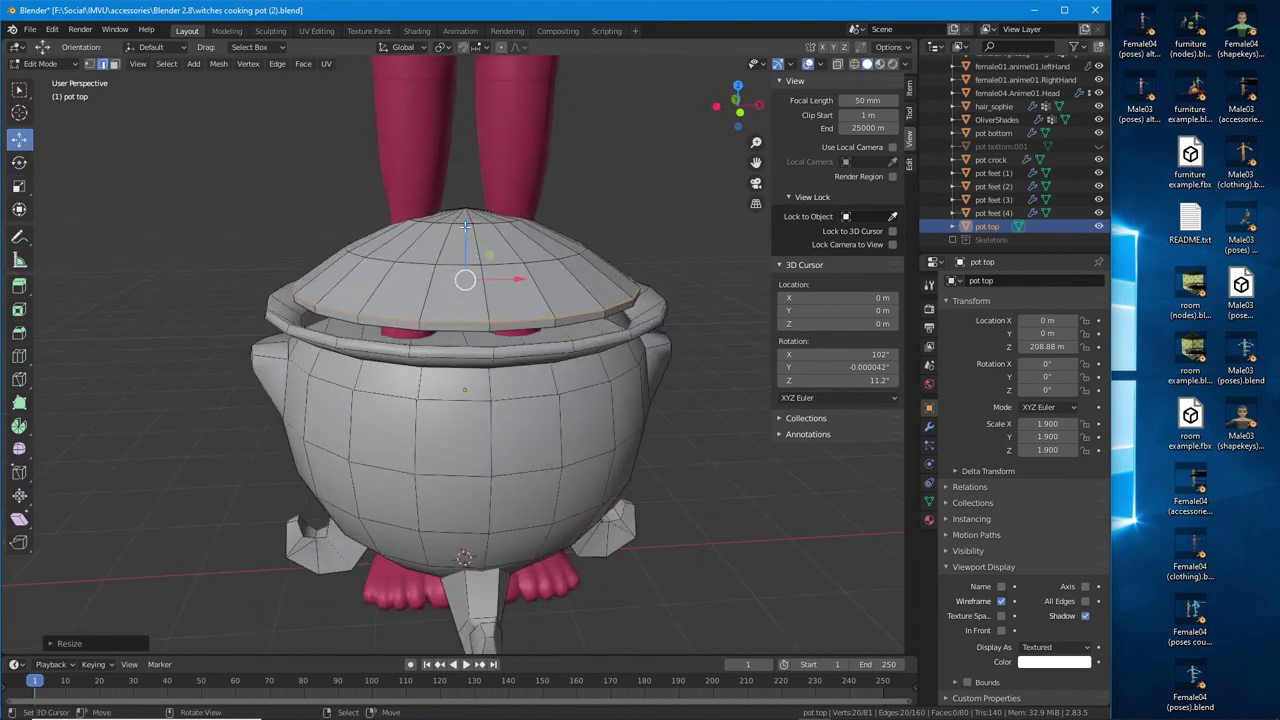
left_click_drag(465, 226, 467, 220)
middle_click_drag(495, 265, 461, 278)
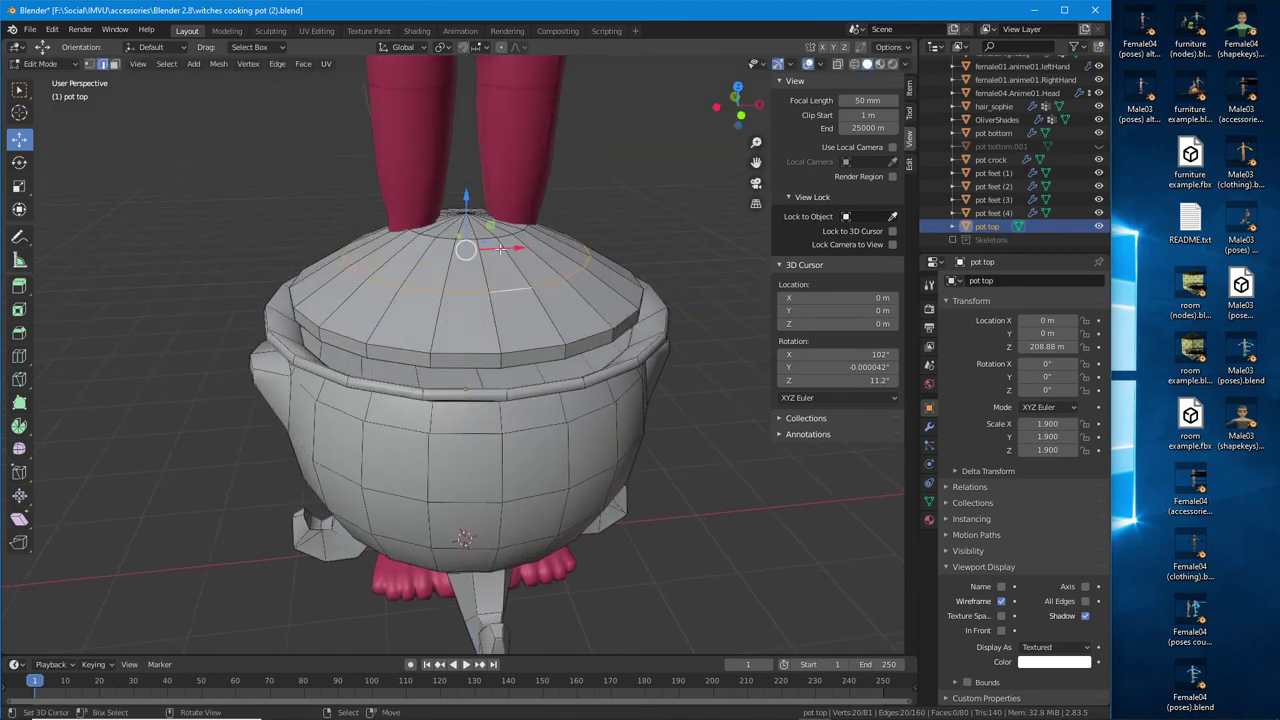
left_click(19, 187)
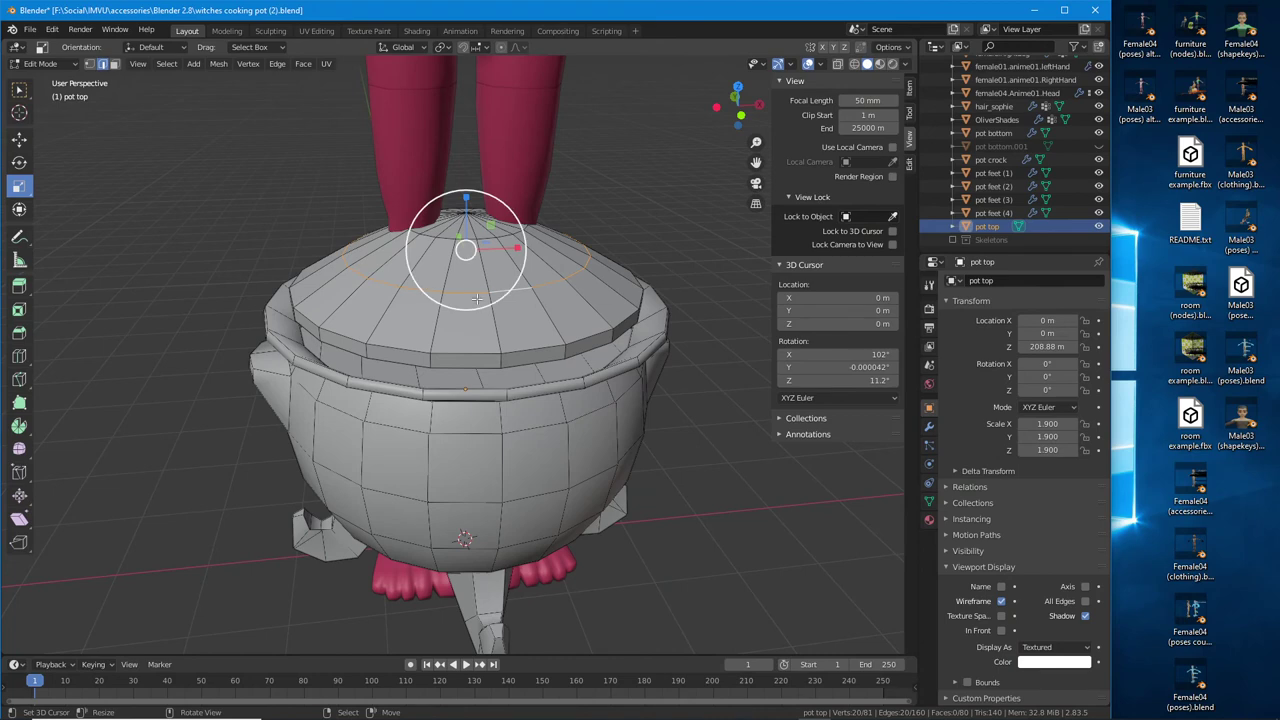
left_click_drag(477, 298, 478, 306)
middle_click_drag(478, 306, 456, 287)
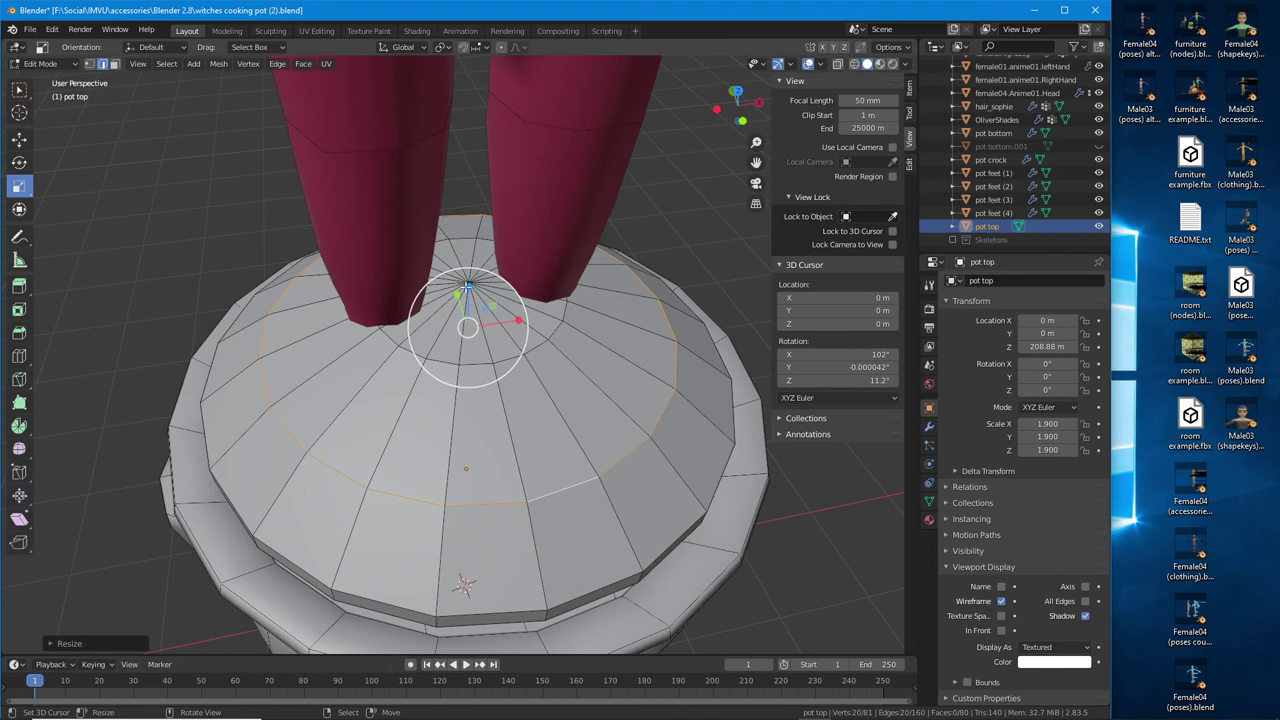
middle_click_drag(467, 327, 465, 372)
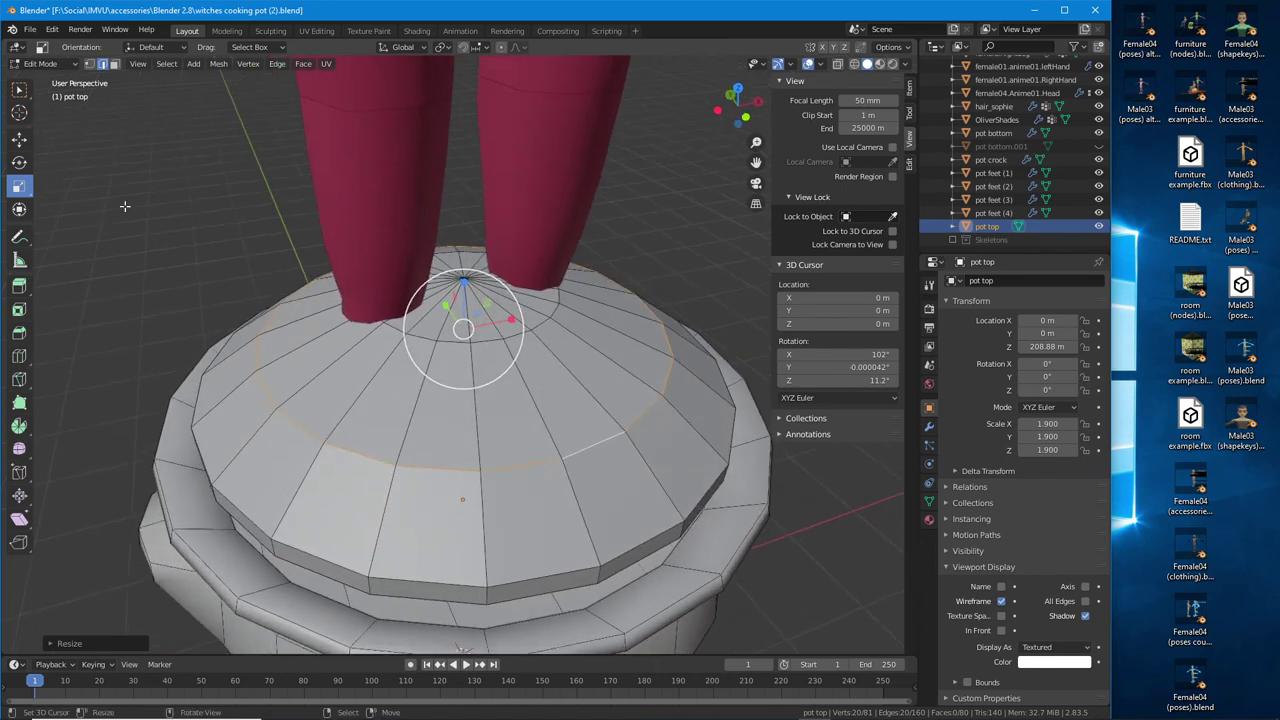
Select the lid's top-centre vertex and snap the 3D cursor to it
left_click(90, 65)
left_click(463, 282)
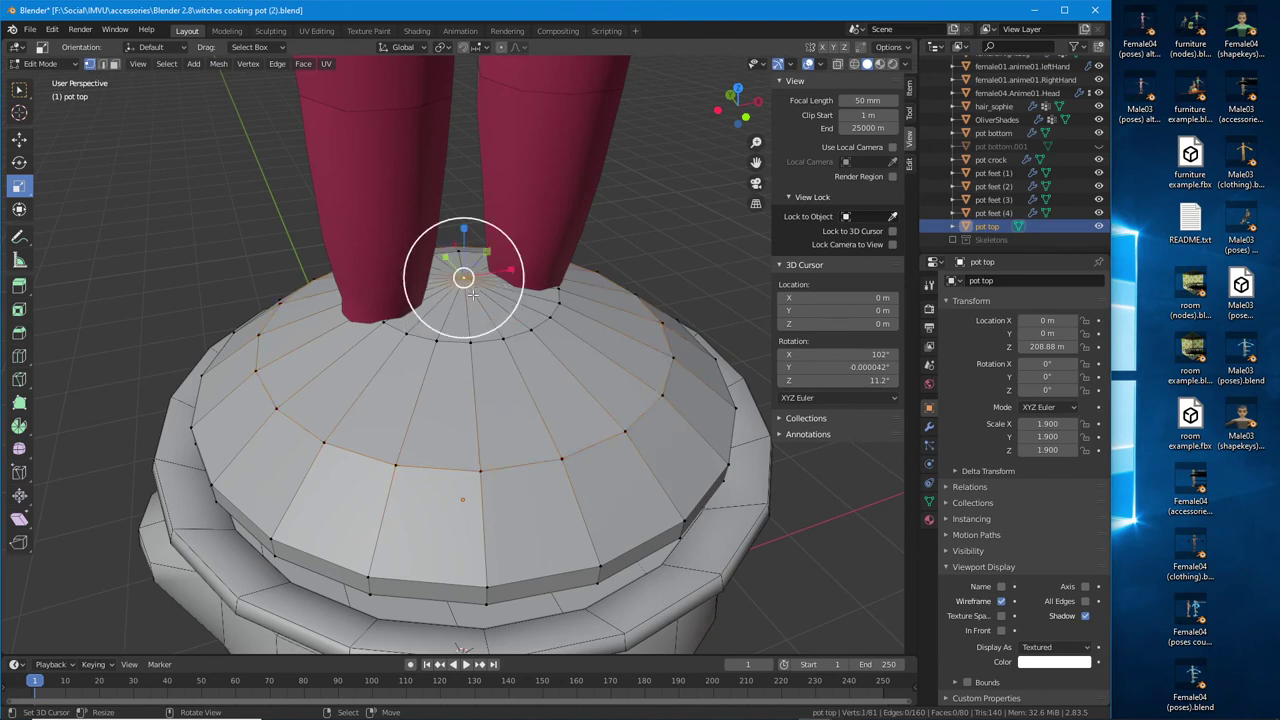
middle_click_drag(463, 282, 470, 305)
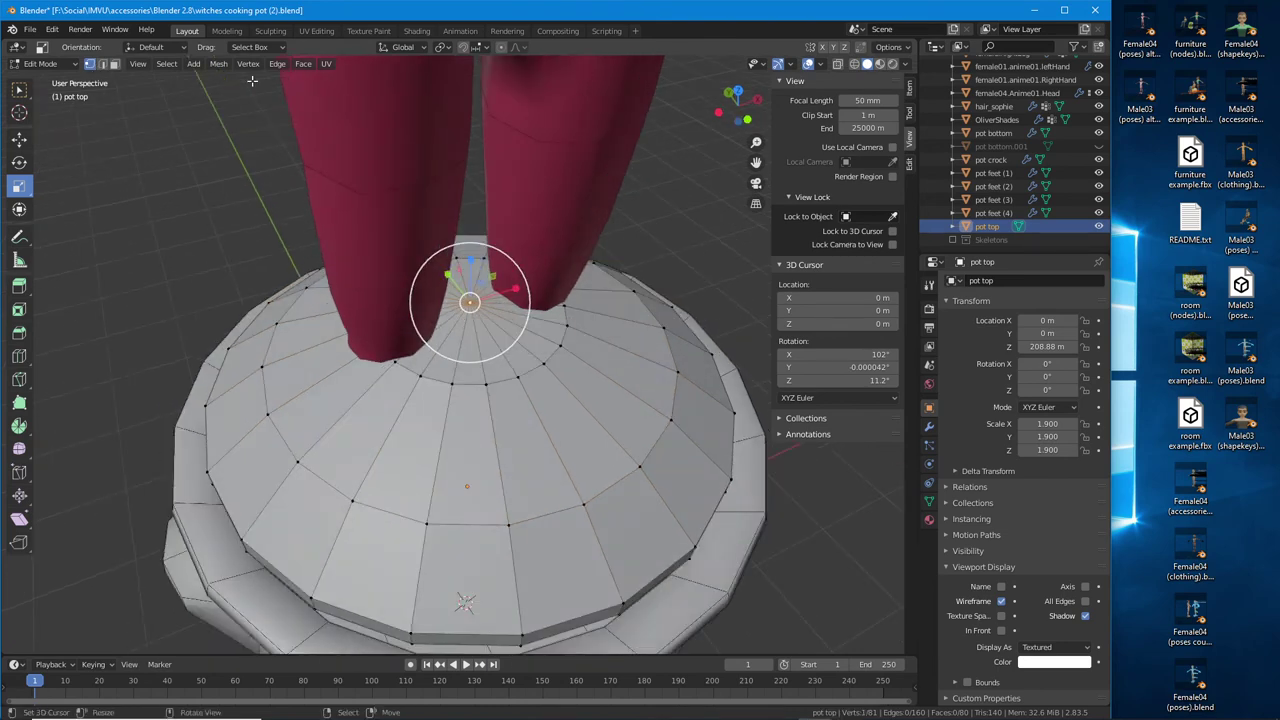
left_click(218, 64)
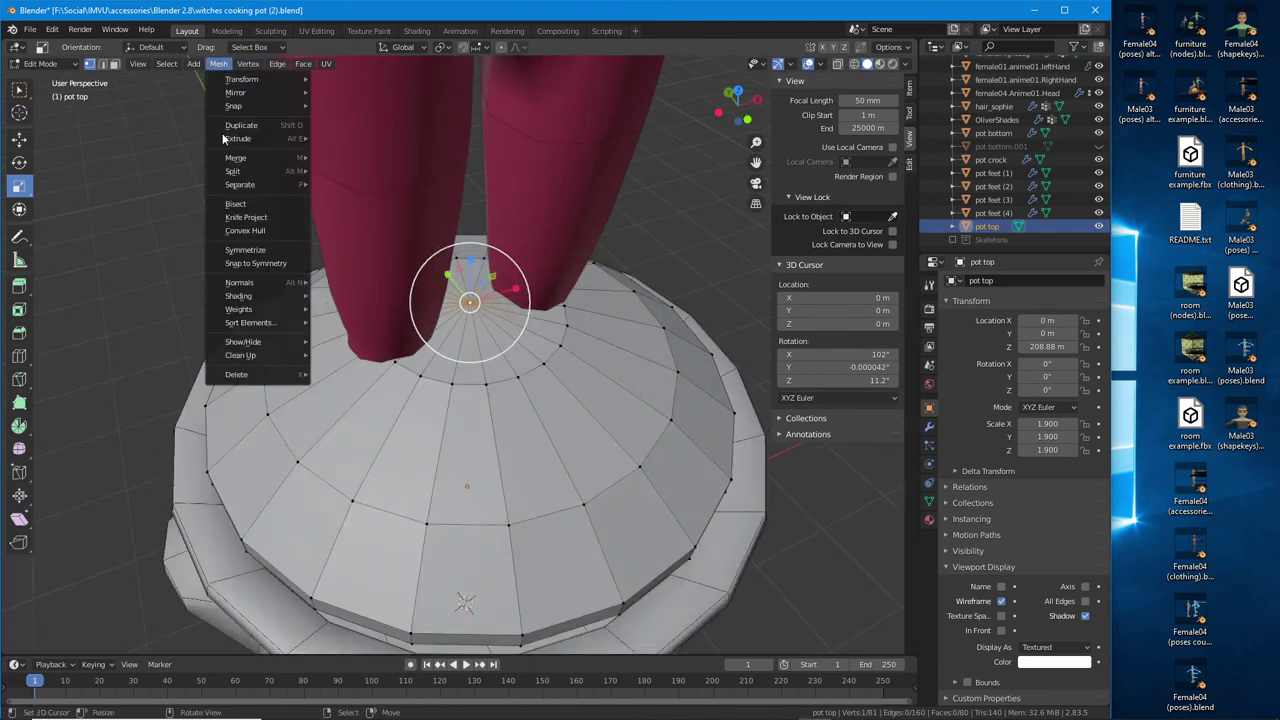
mouse_move(239, 111)
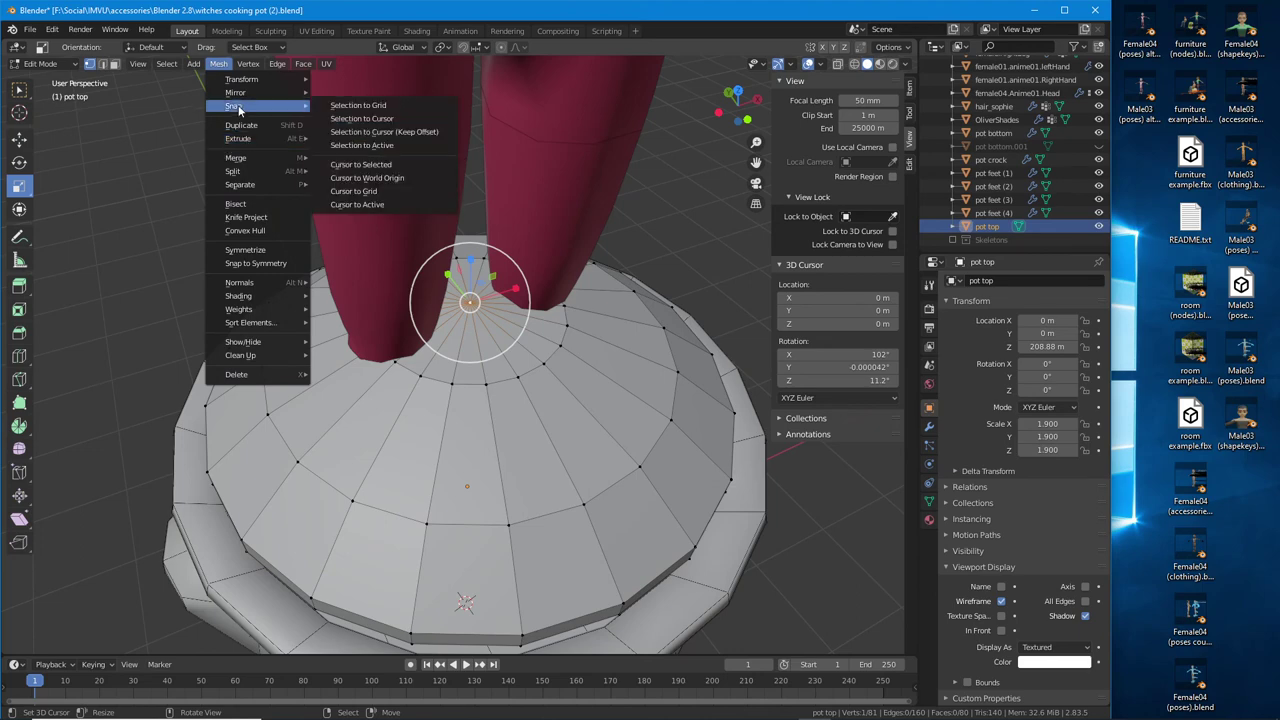
left_click(366, 166)
Zoom and orbit to check the 3D cursor on the lid top at Z 398.9 m
scroll(570, 403, "down", 3)
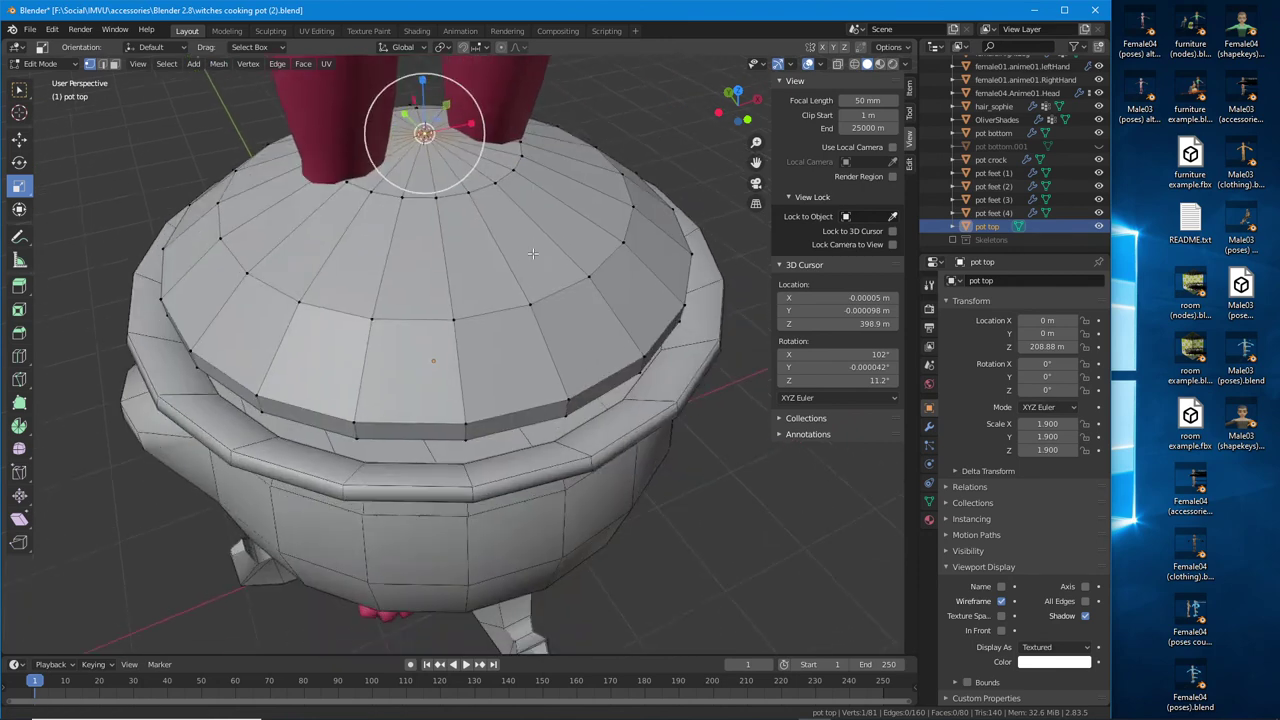
middle_click_drag(570, 403, 423, 480)
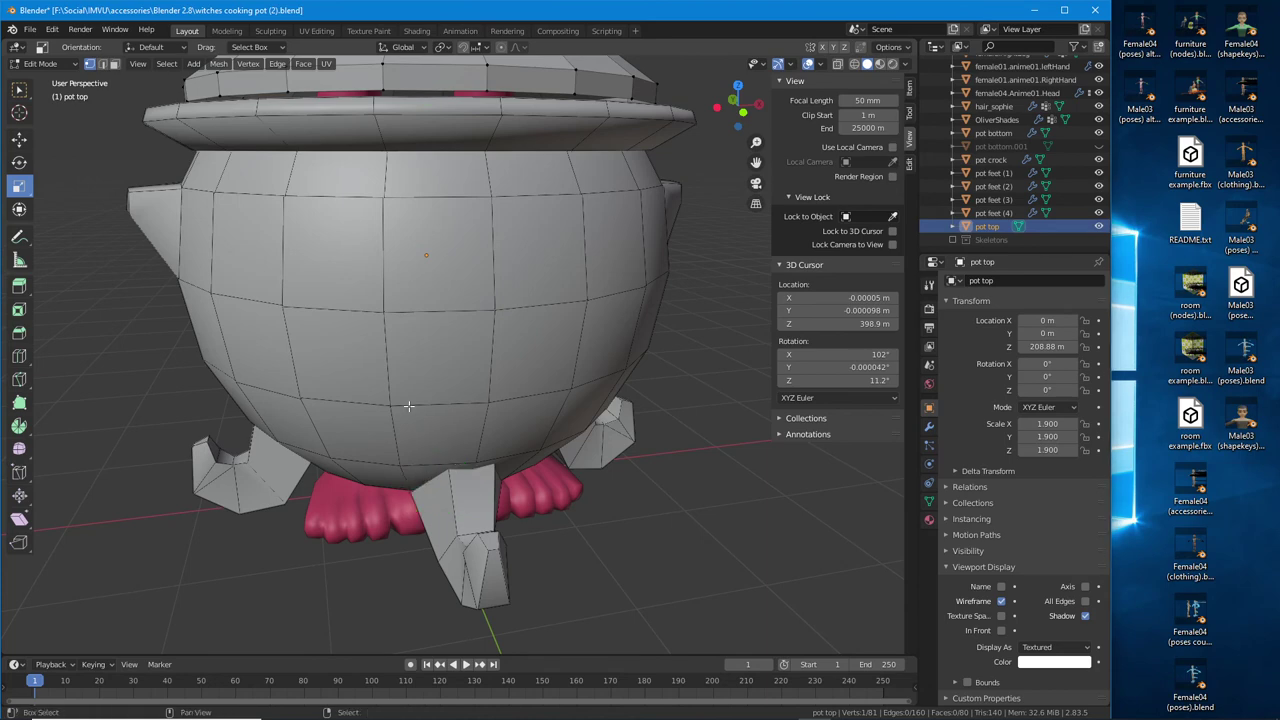
middle_click_drag(434, 150, 434, 232)
key("ctrl")
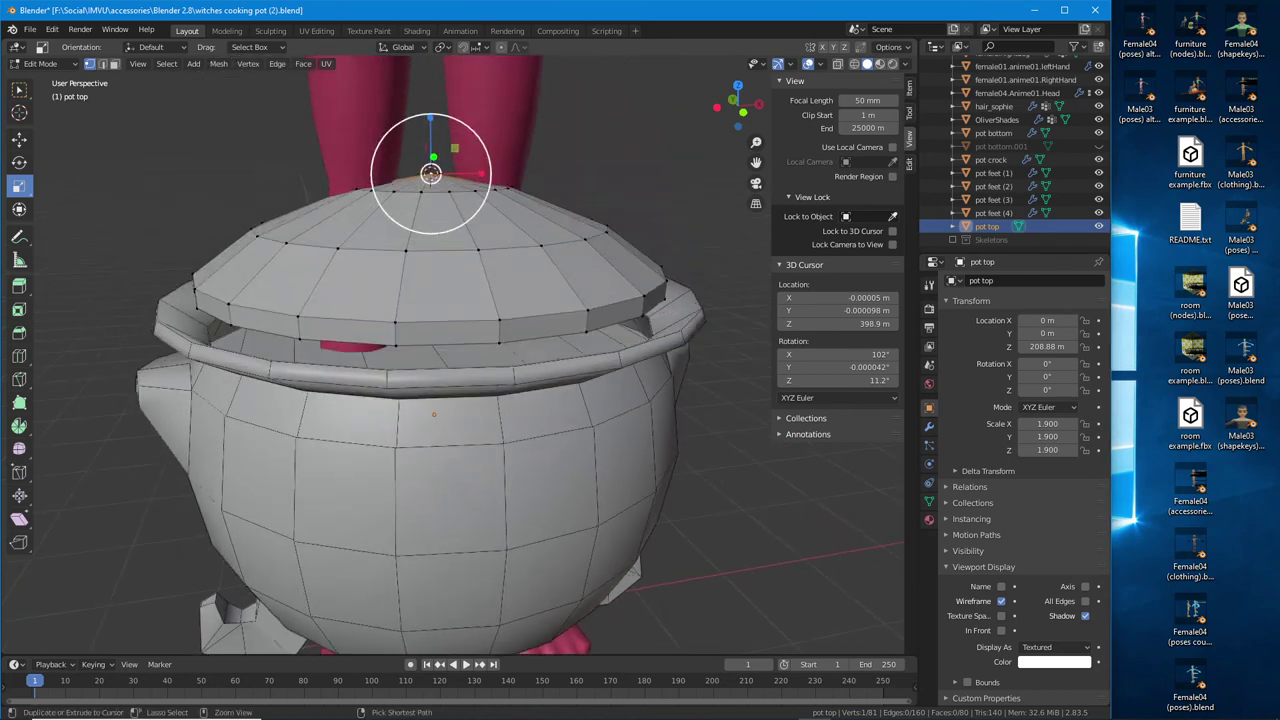
left_click_drag(436, 155, 446, 161)
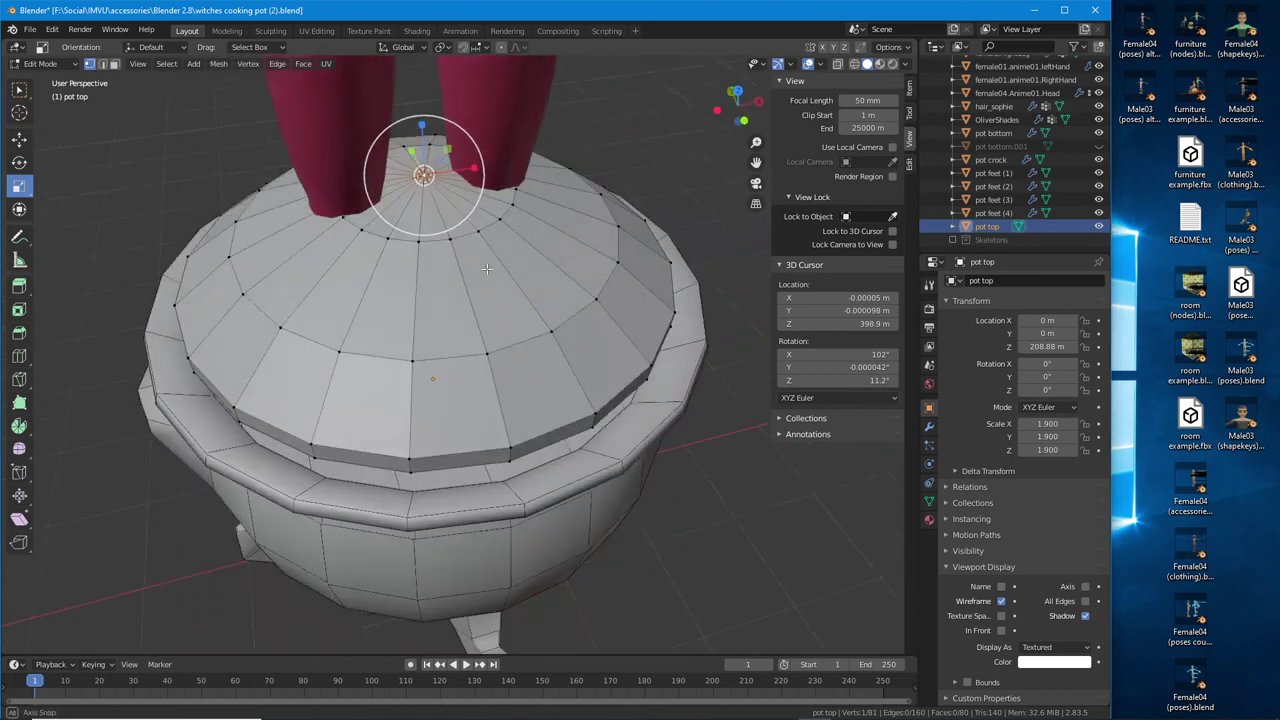
middle_click_drag(440, 180, 287, 115)
scroll(477, 268, "up", 2)
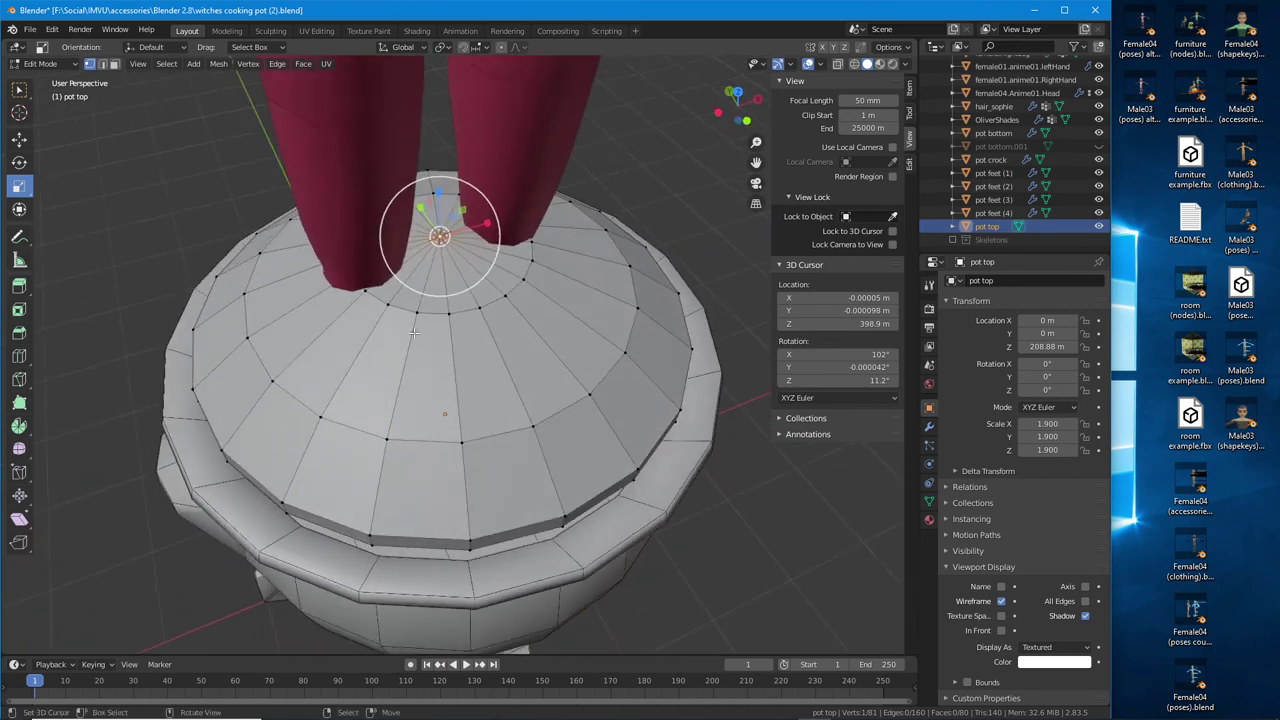
Return the pot top from Edit Mode to Object Mode
left_click(44, 64)
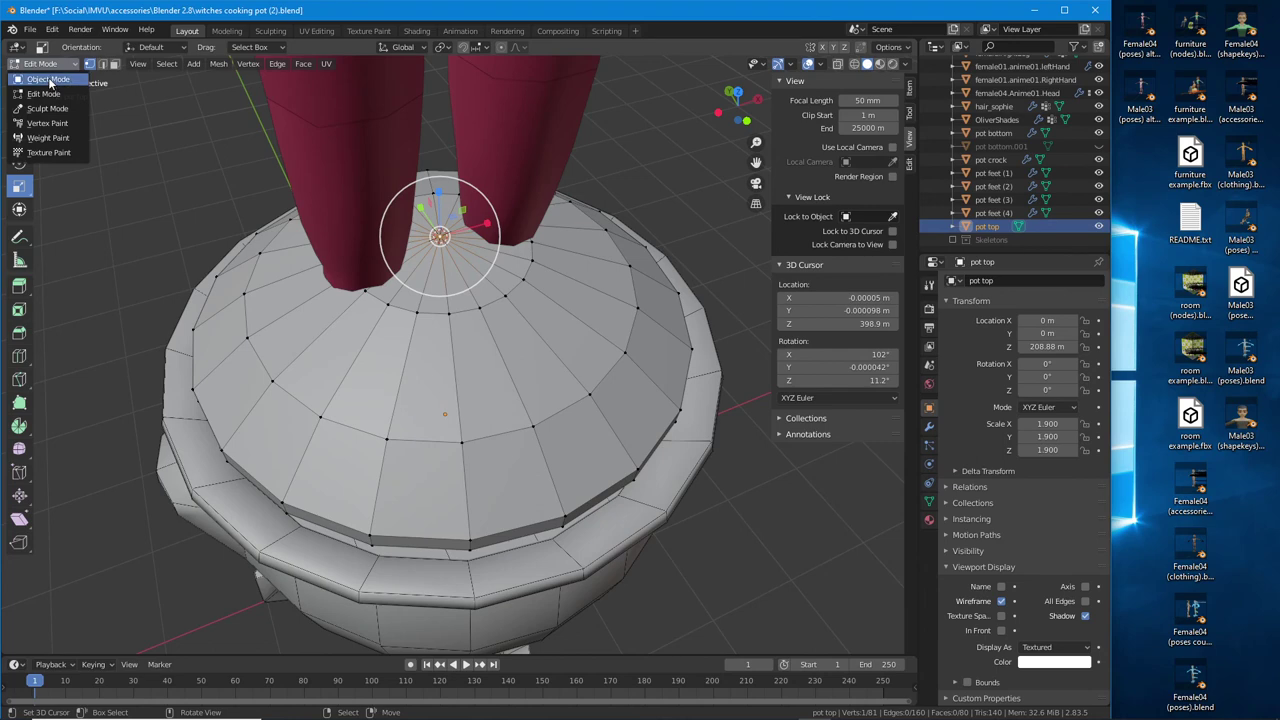
left_click(49, 80)
middle_click_drag(506, 286, 484, 276)
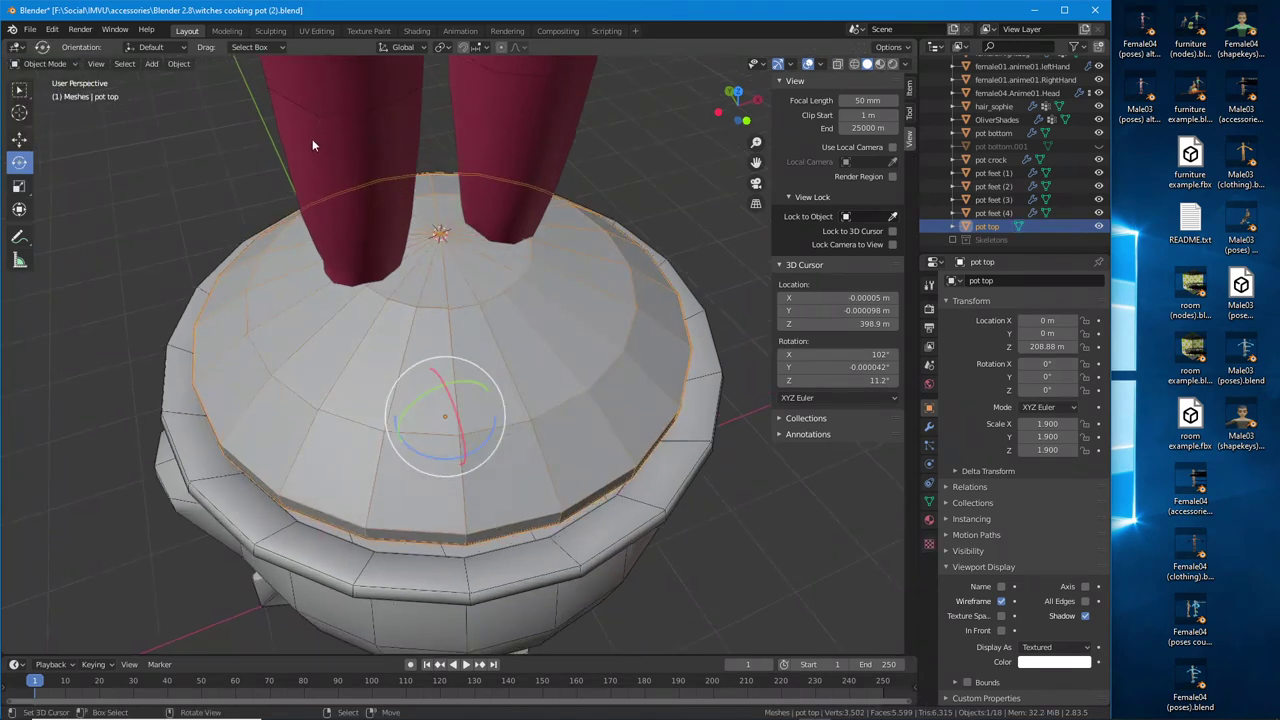
middle_click_drag(312, 145, 471, 278)
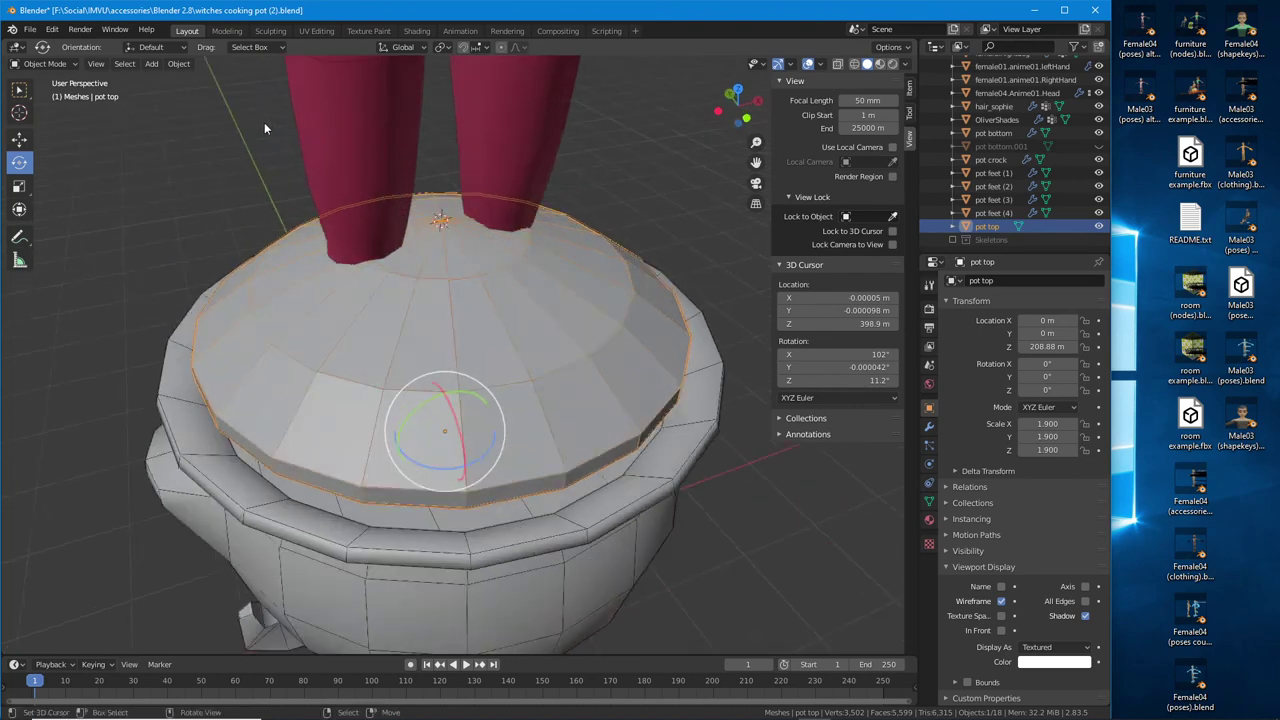
Add a UV sphere at the 3D cursor on the lid
left_click(151, 63)
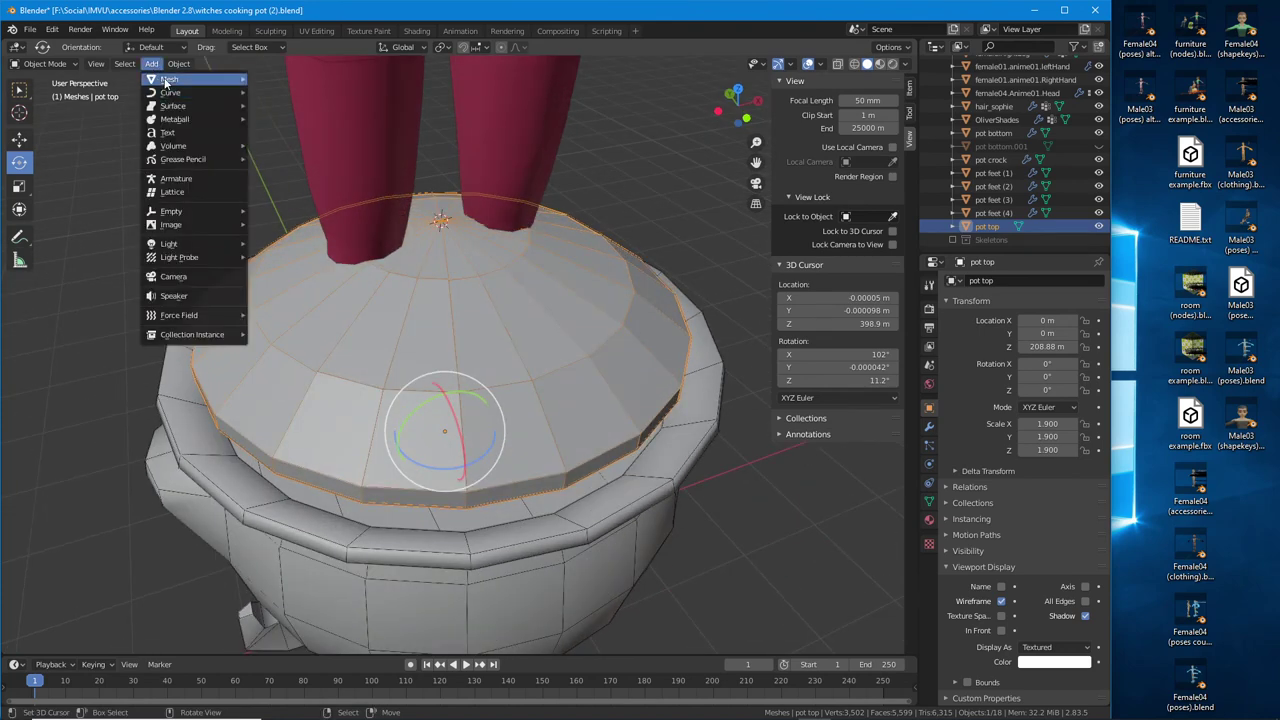
mouse_move(166, 82)
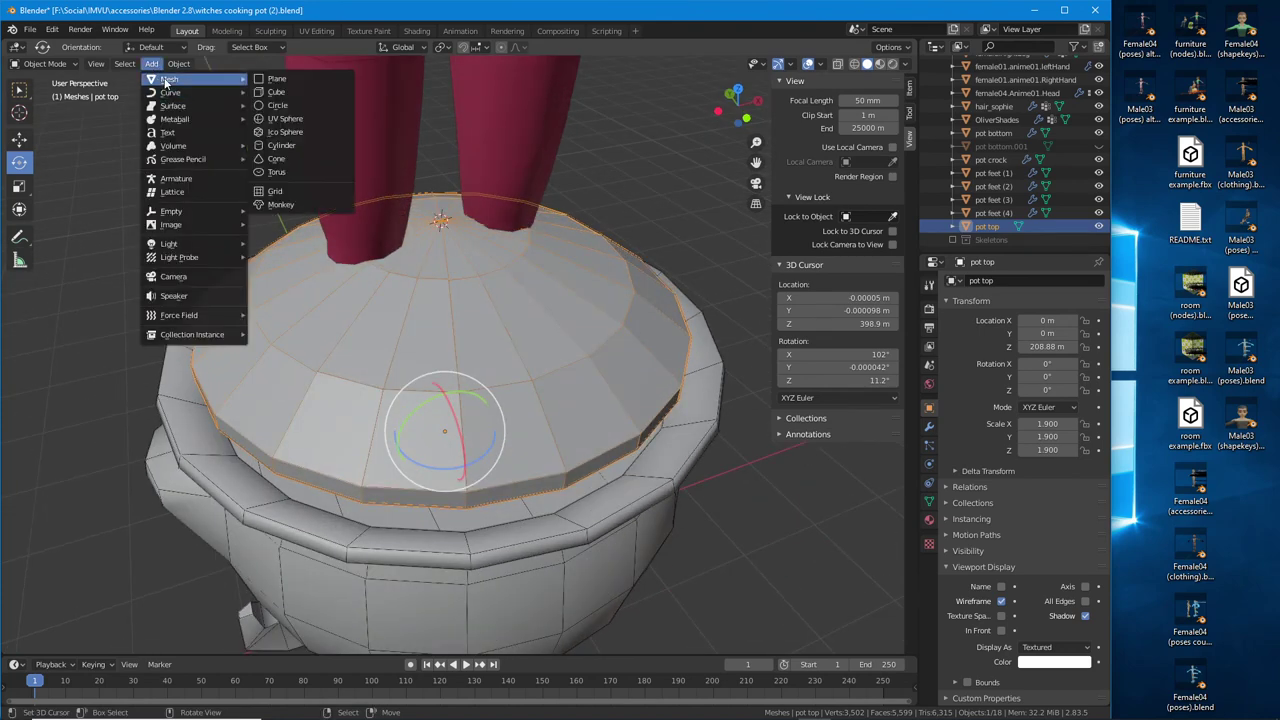
left_click(301, 119)
middle_click_drag(532, 268, 494, 252)
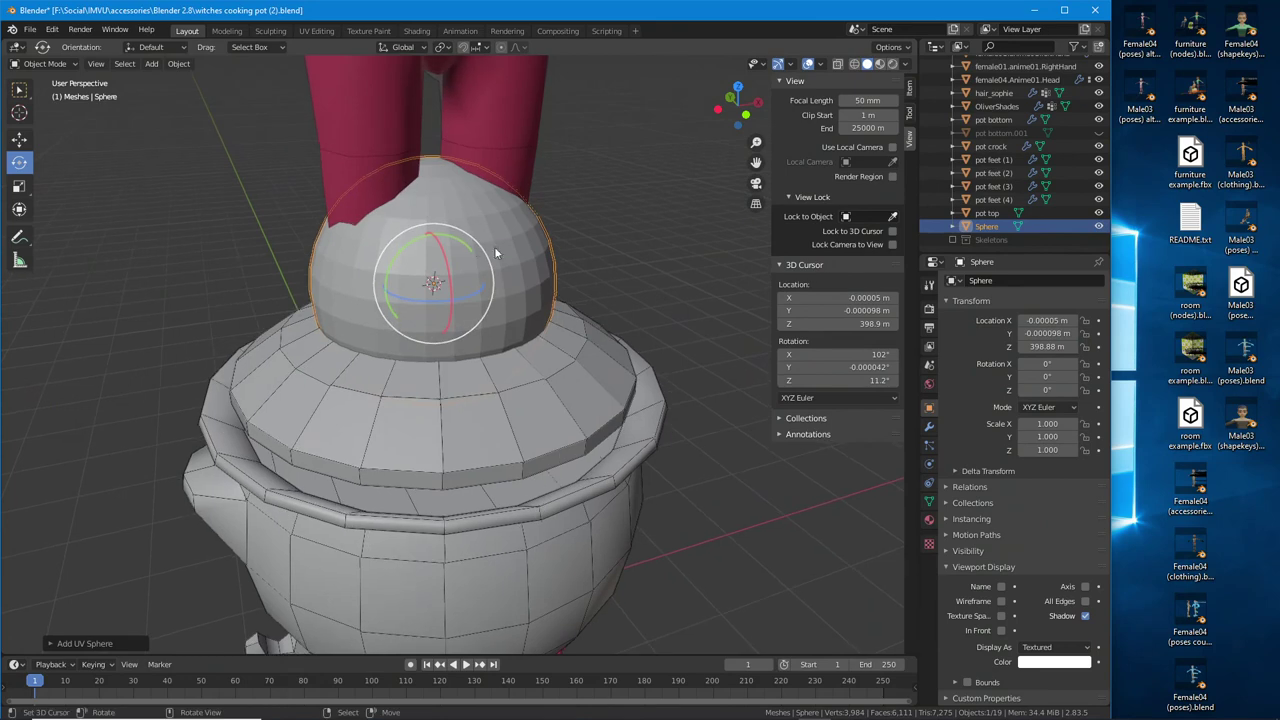
Set the new UV sphere to 6 segments and 6 rings
left_click(85, 643)
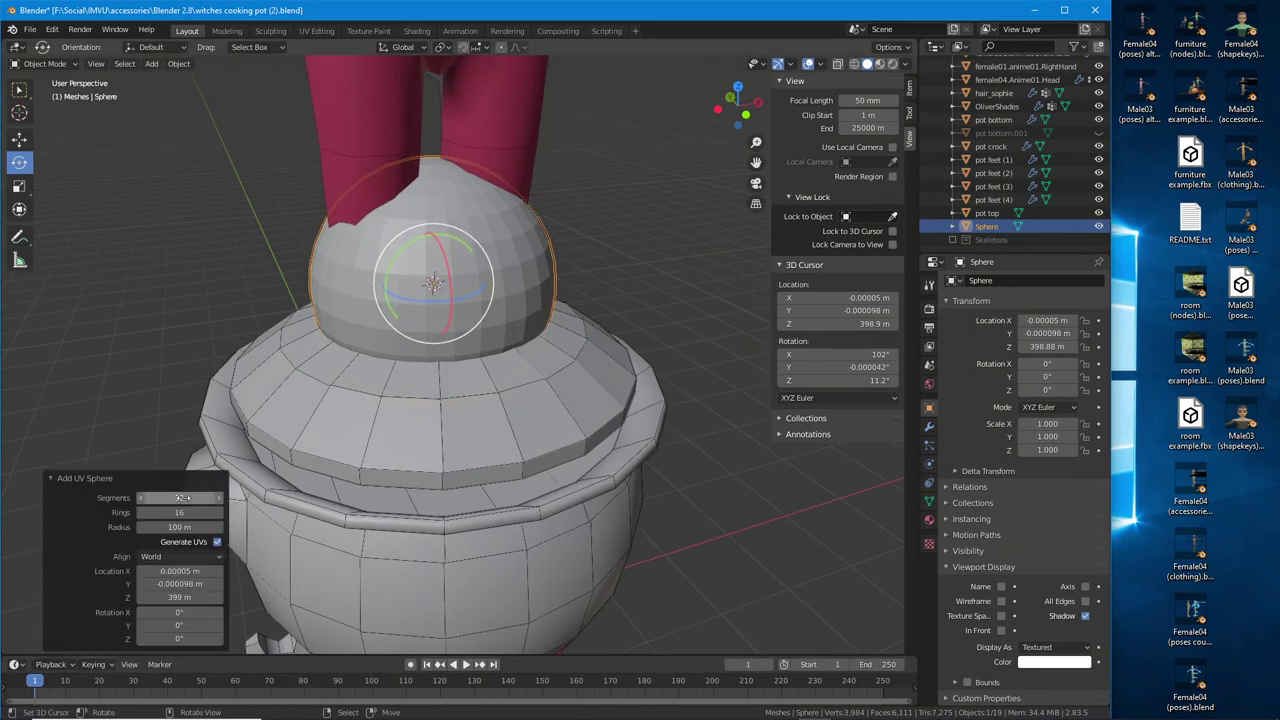
mouse_move(142, 496)
left_mouse_down()
mouse_move(124, 497)
mouse_move(142, 497)
left_mouse_up()
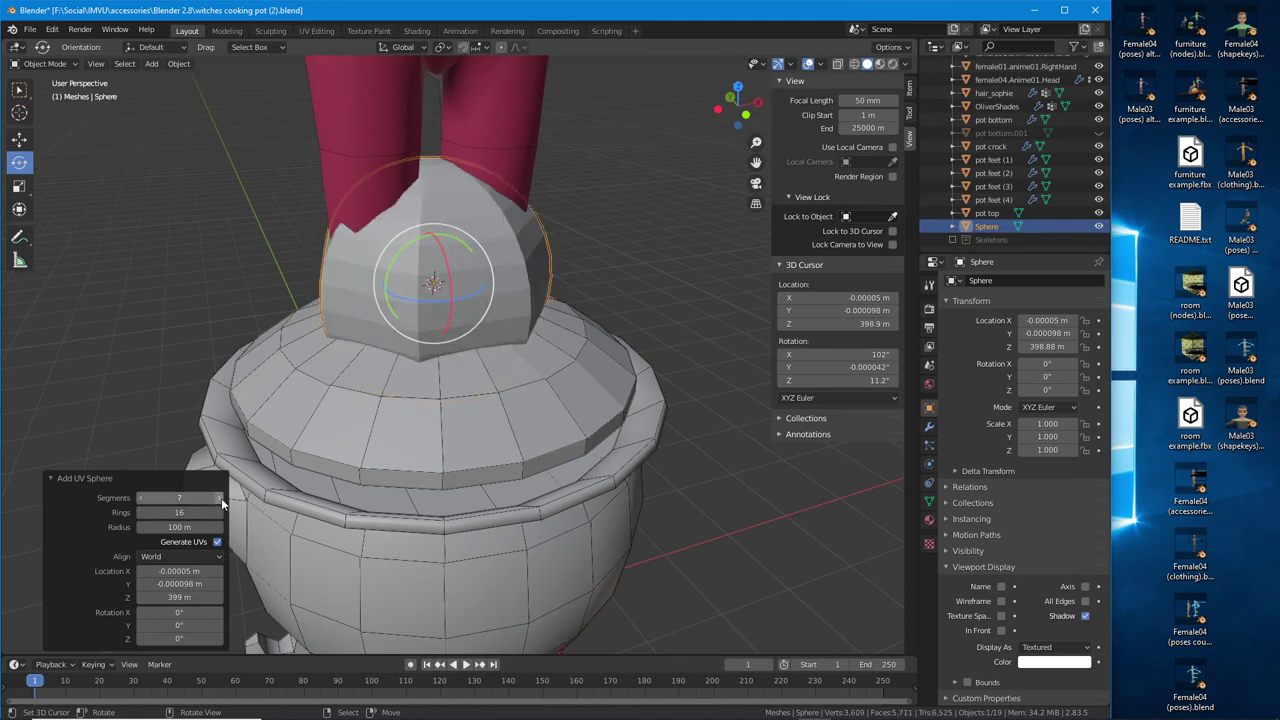
left_click(141, 497)
left_click(141, 497)
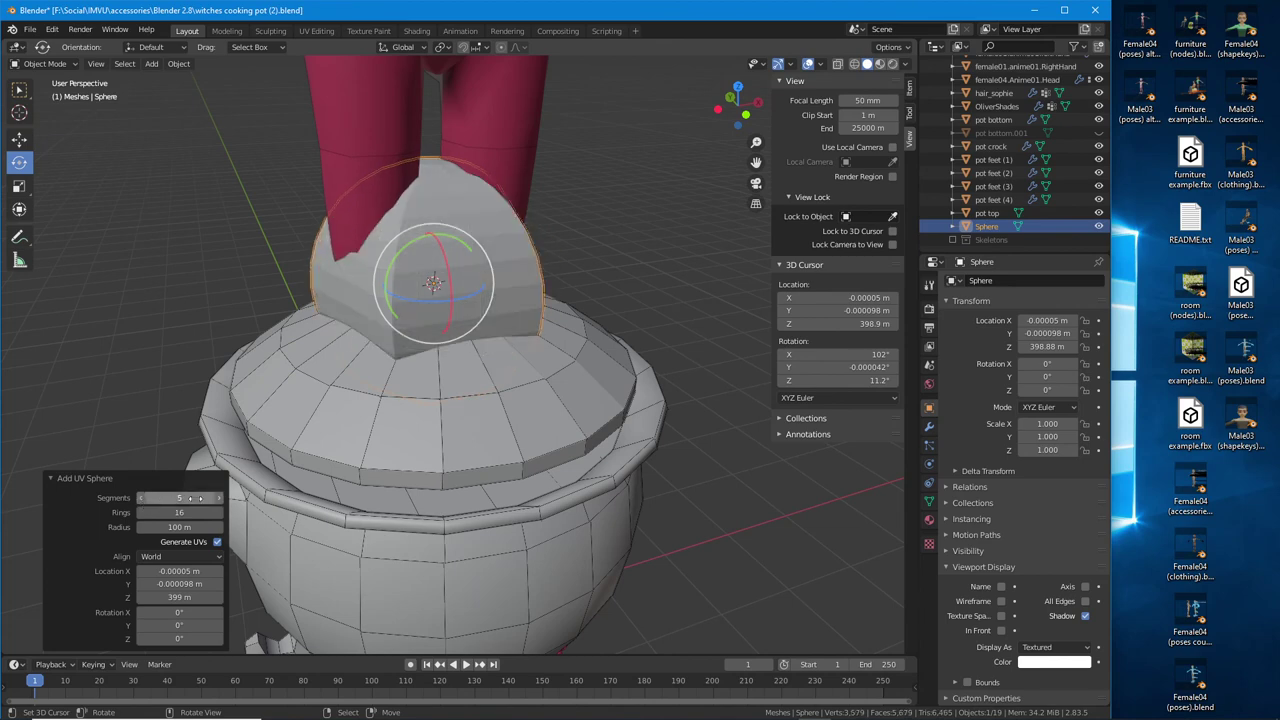
left_click(219, 497)
left_click(141, 512)
left_click(141, 512)
left_click(141, 512)
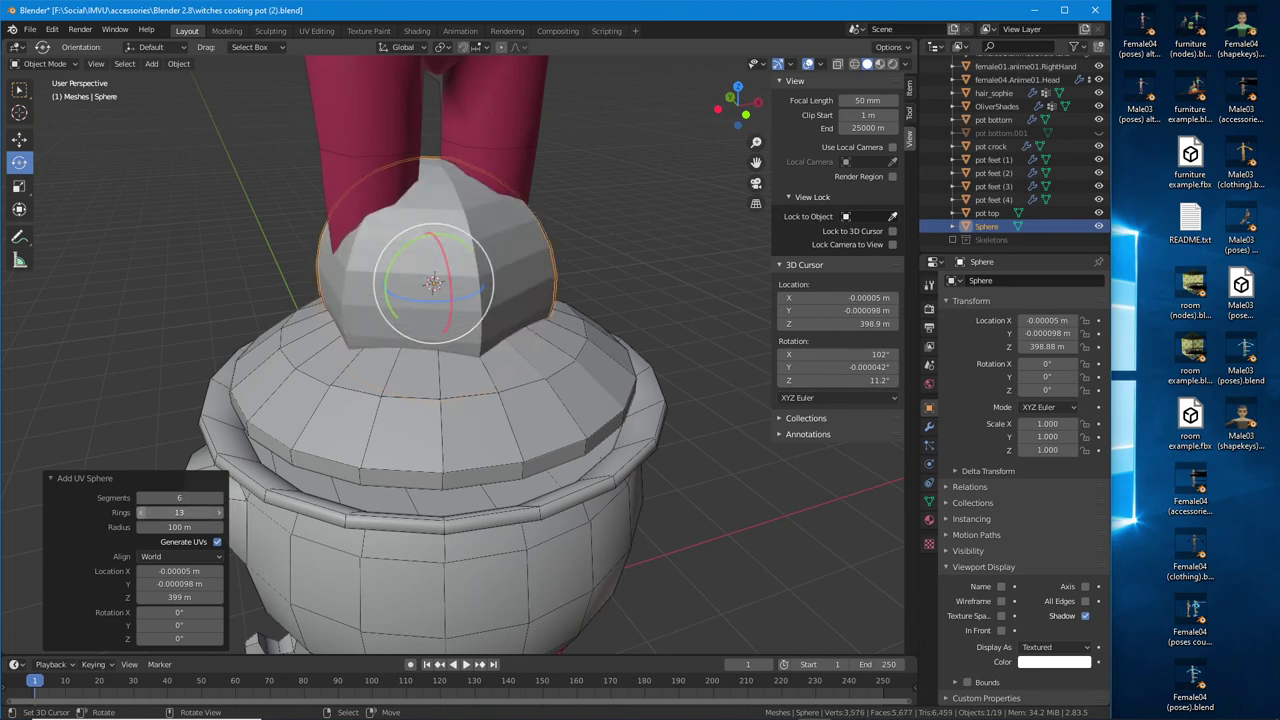
left_click(141, 512)
left_click(141, 512)
left_click(141, 512)
left_click(141, 512)
left_click(141, 512)
left_click(141, 512)
left_click(141, 512)
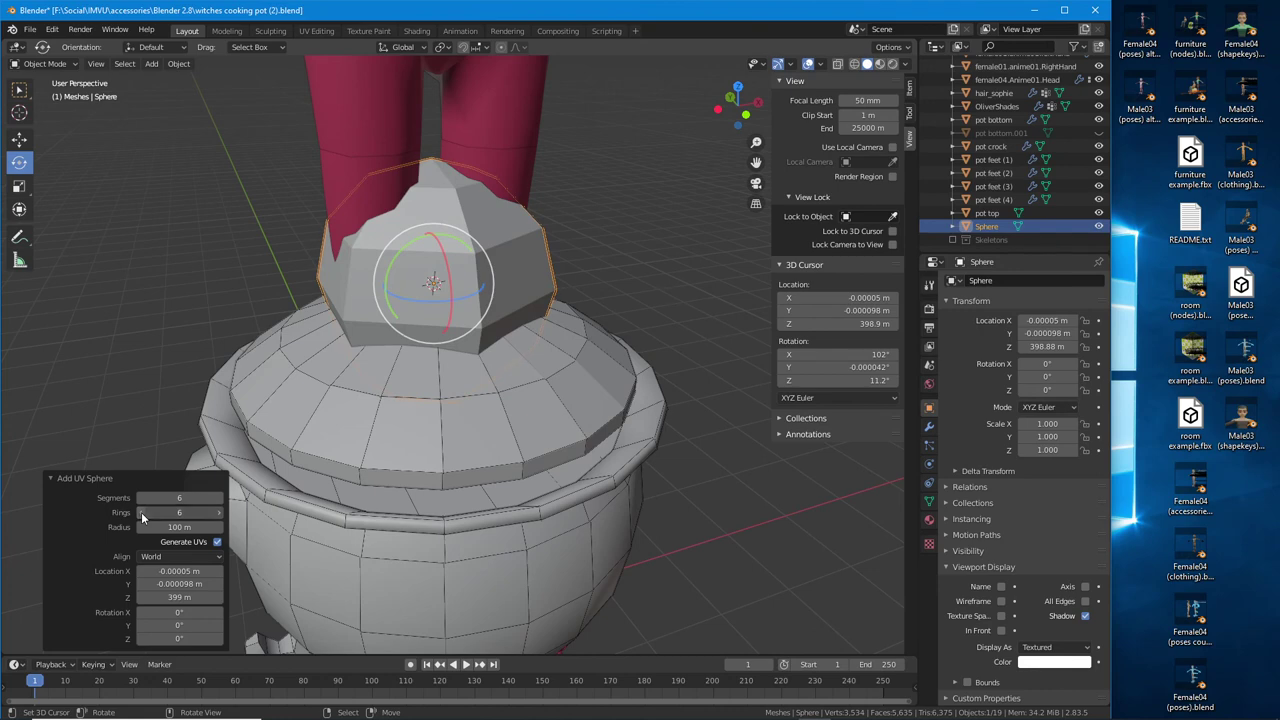
left_click(141, 512)
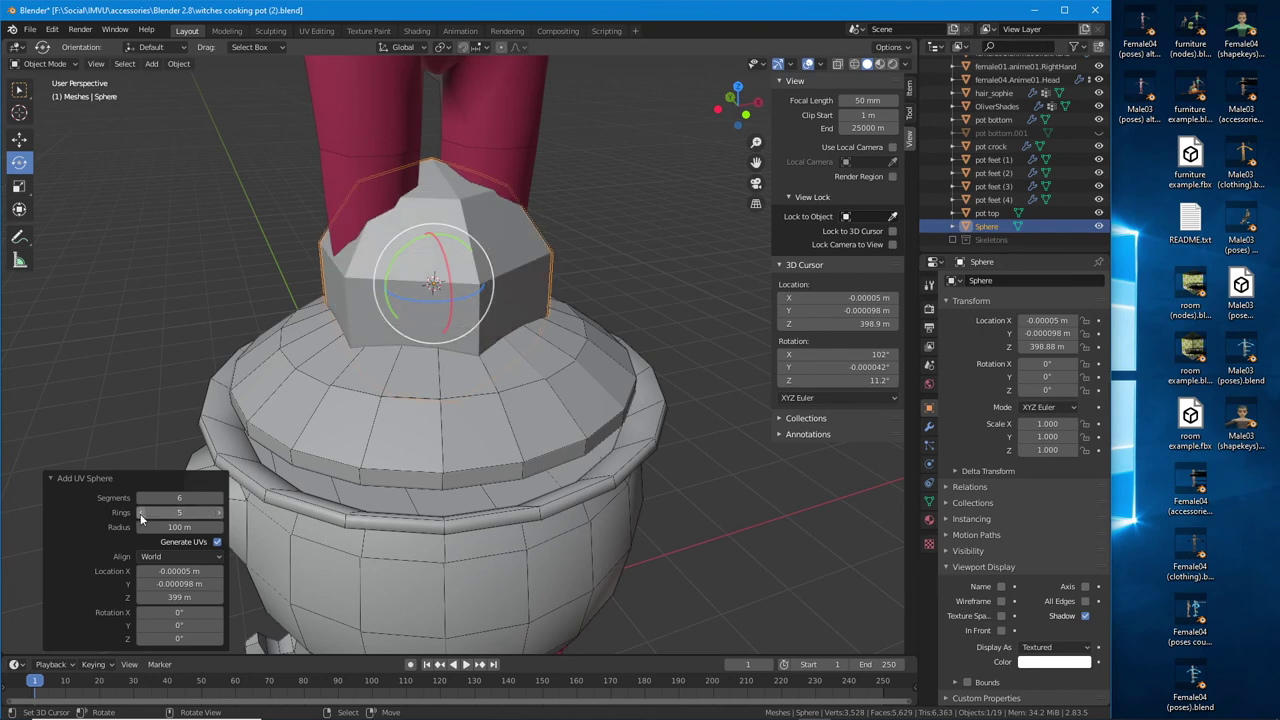
left_click(141, 512)
left_click(141, 512)
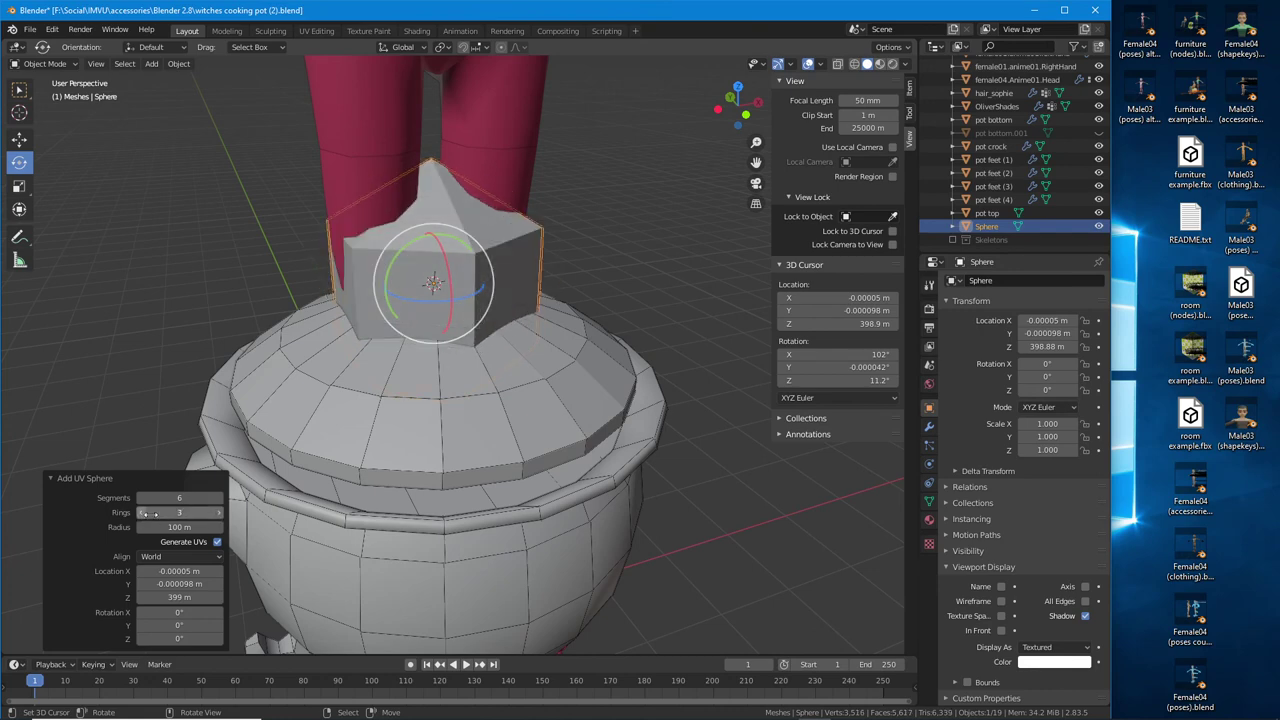
left_click(219, 512)
left_click(219, 512)
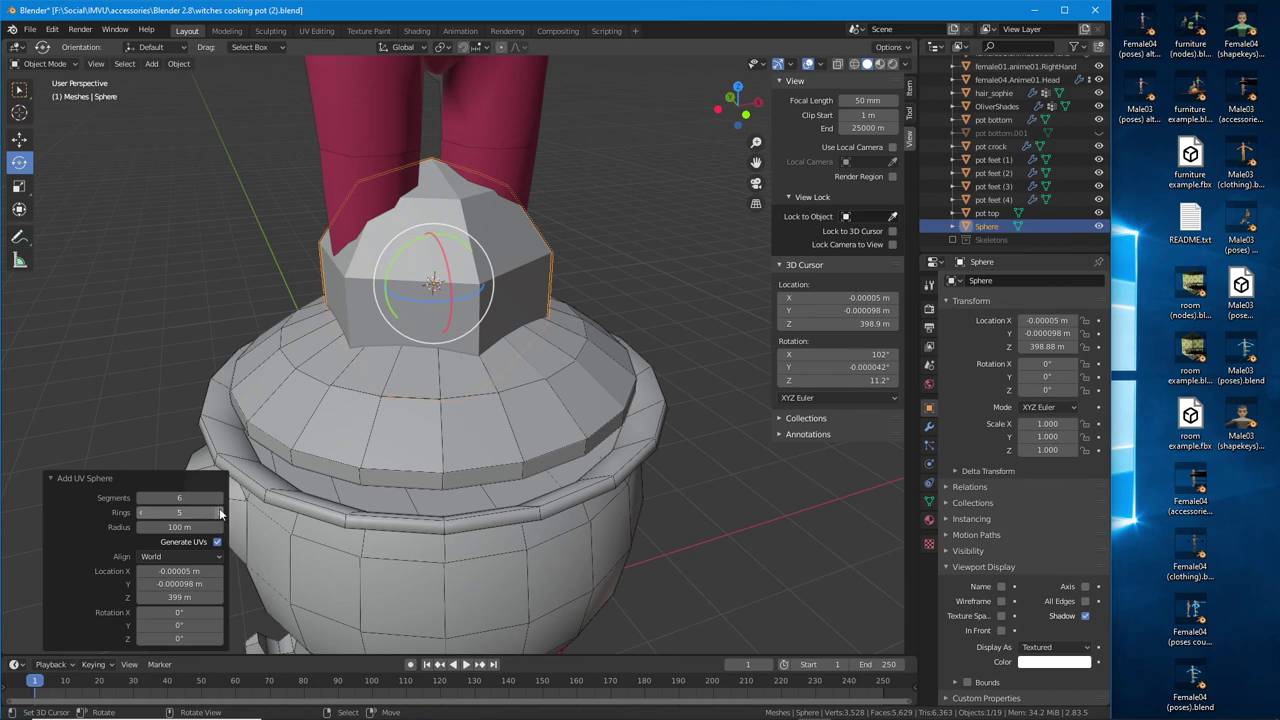
left_click(219, 512)
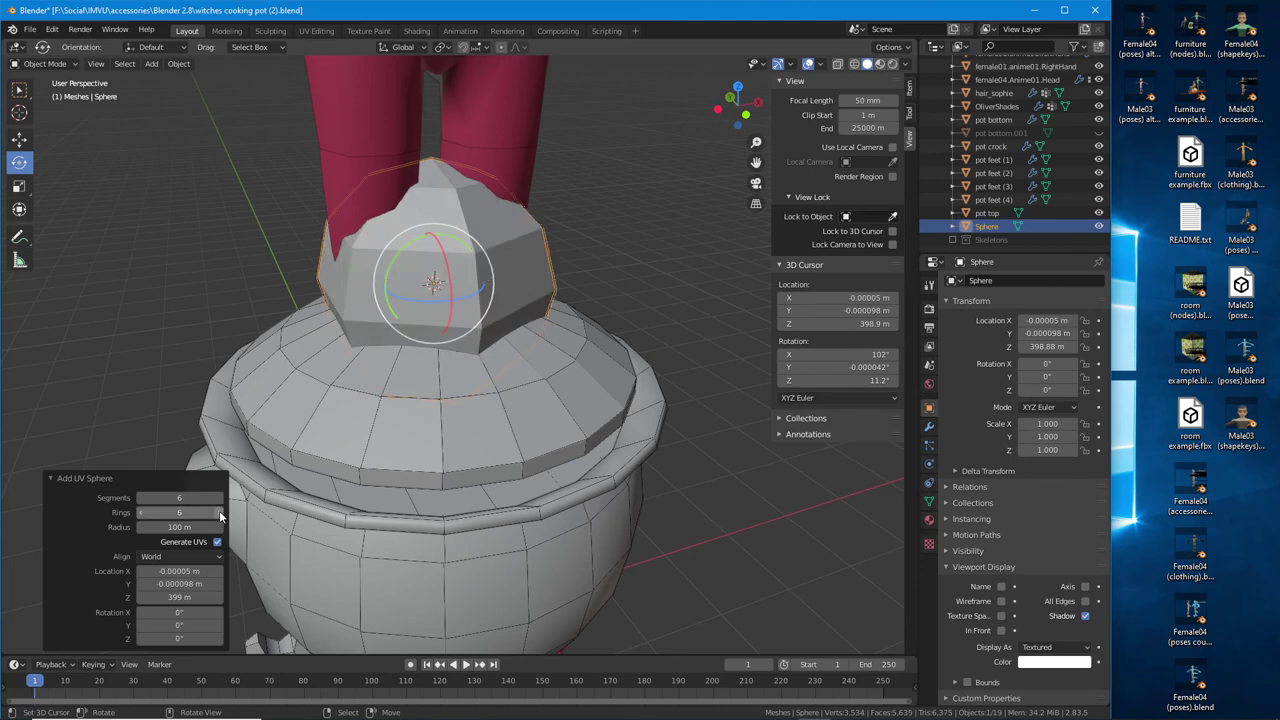
left_click(140, 498)
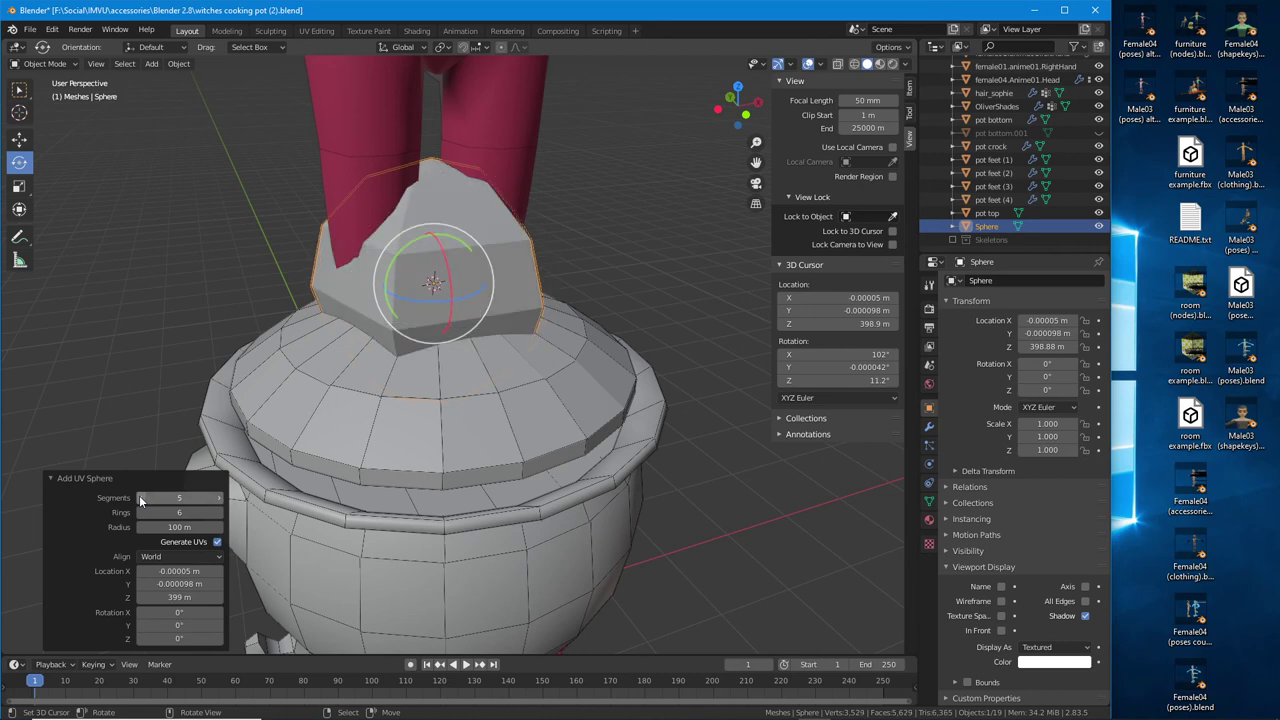
left_click(140, 498)
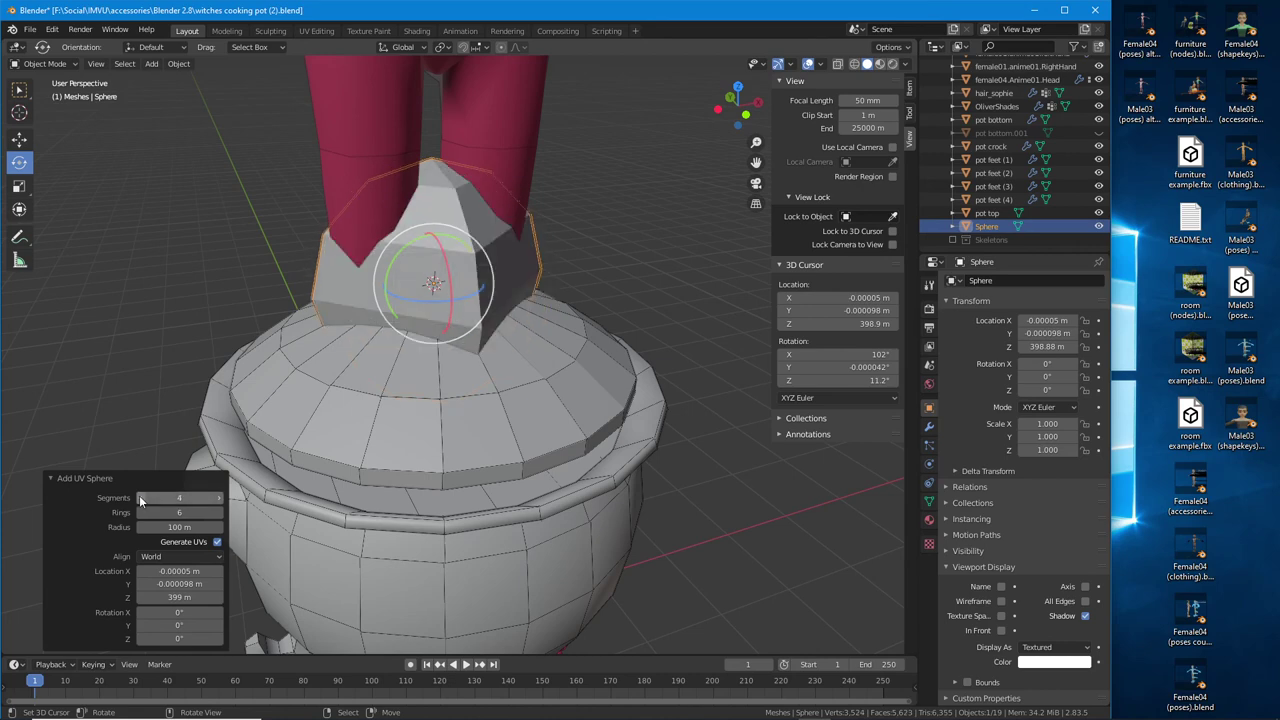
left_click(219, 498)
left_click(219, 498)
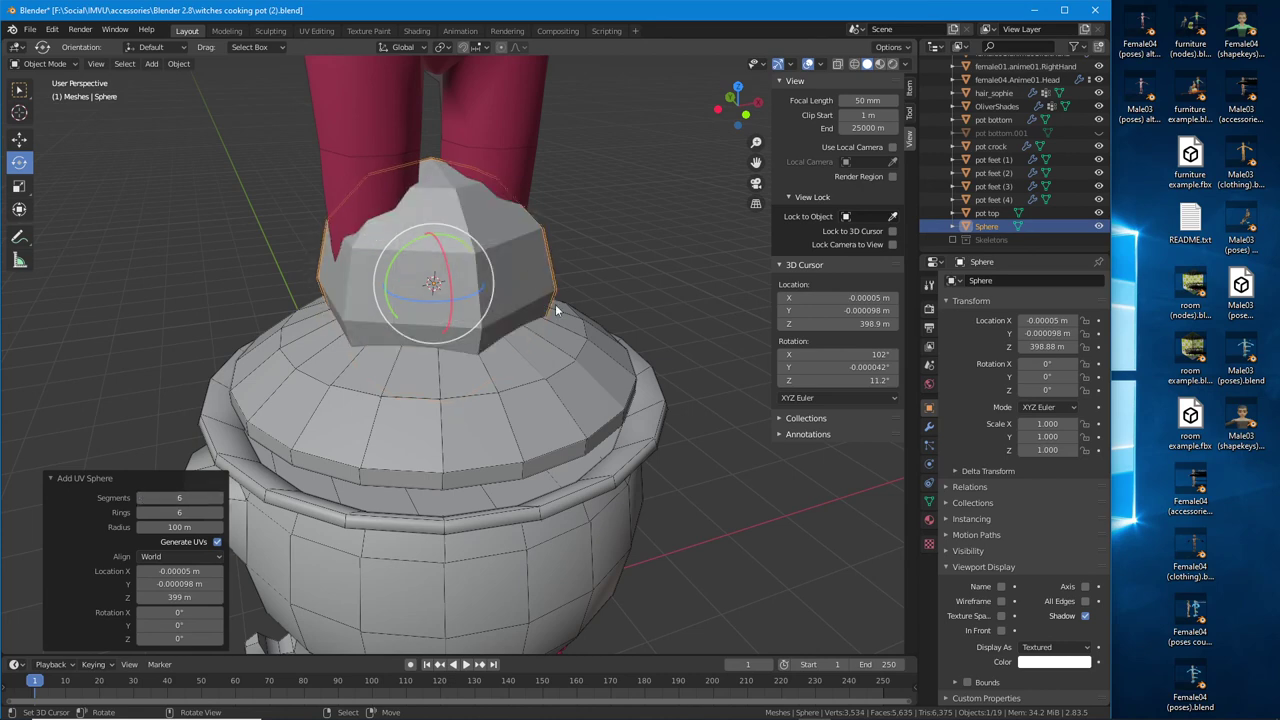
middle_click_drag(557, 311, 487, 370)
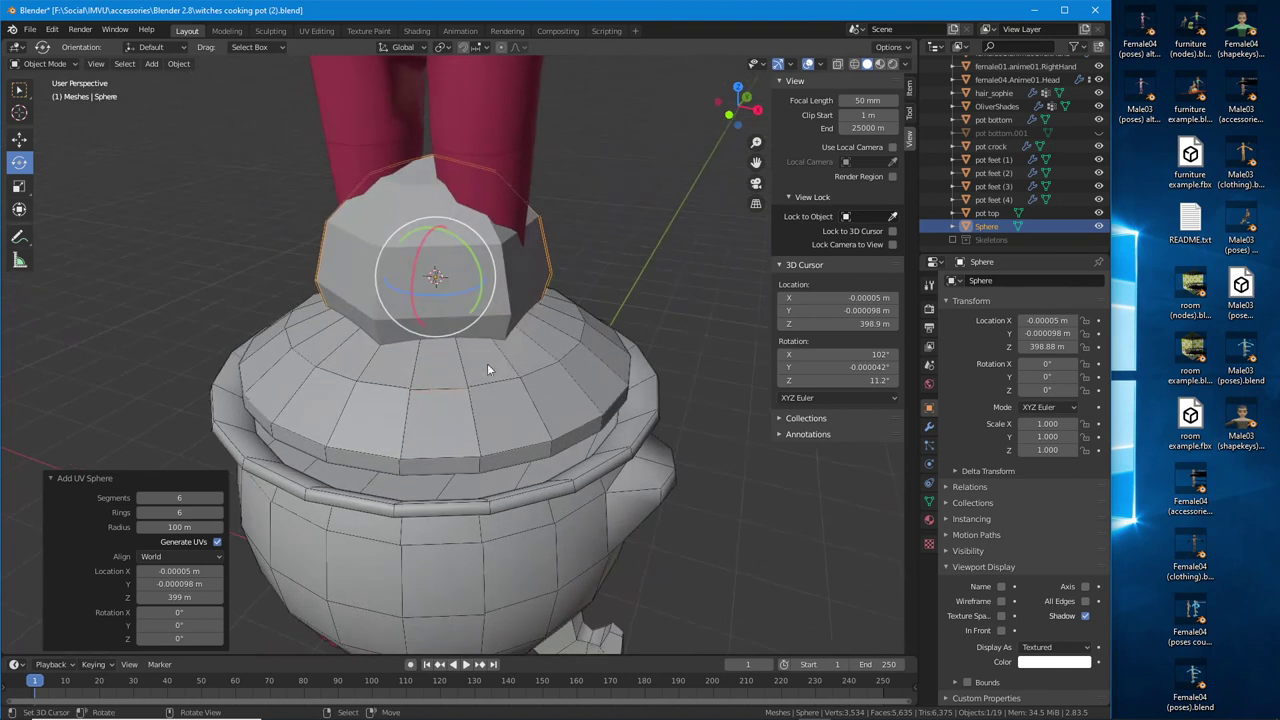
Shrink the sphere to 0.272 and raise it to Z 417.89 m on the lid's peak
left_click(19, 187)
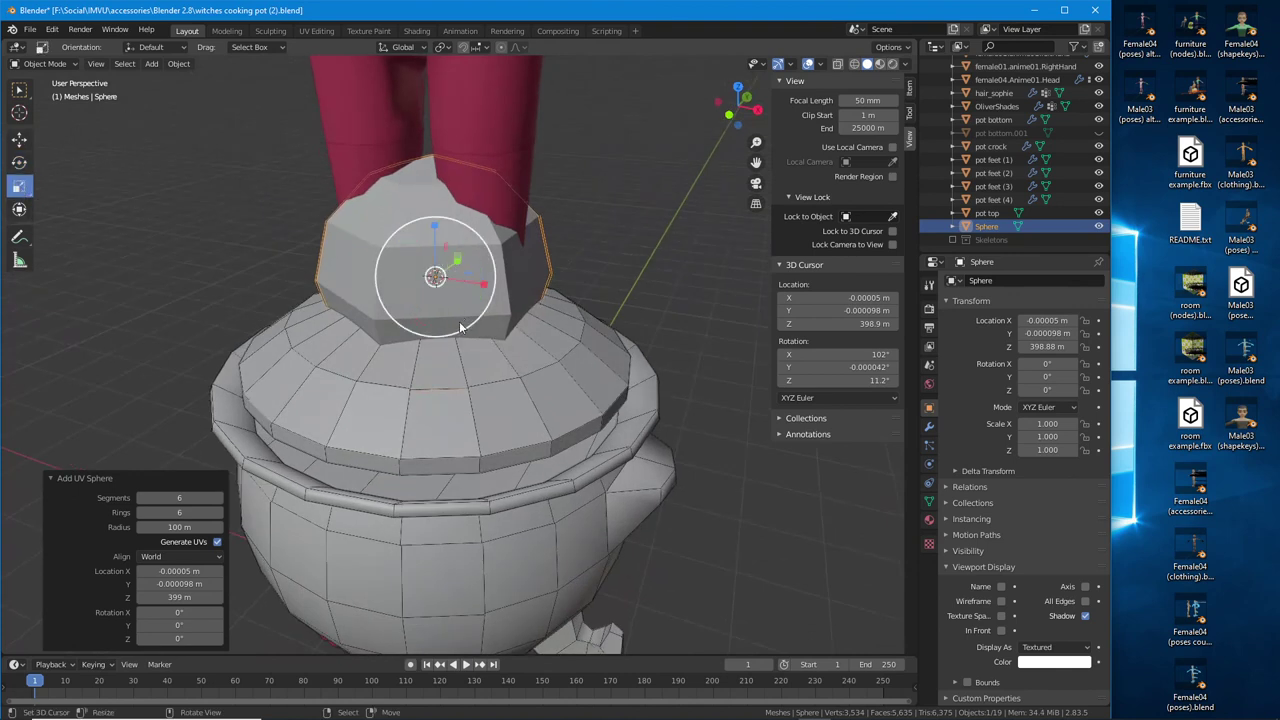
left_click_drag(460, 327, 445, 290)
scroll(445, 290, "up", 4)
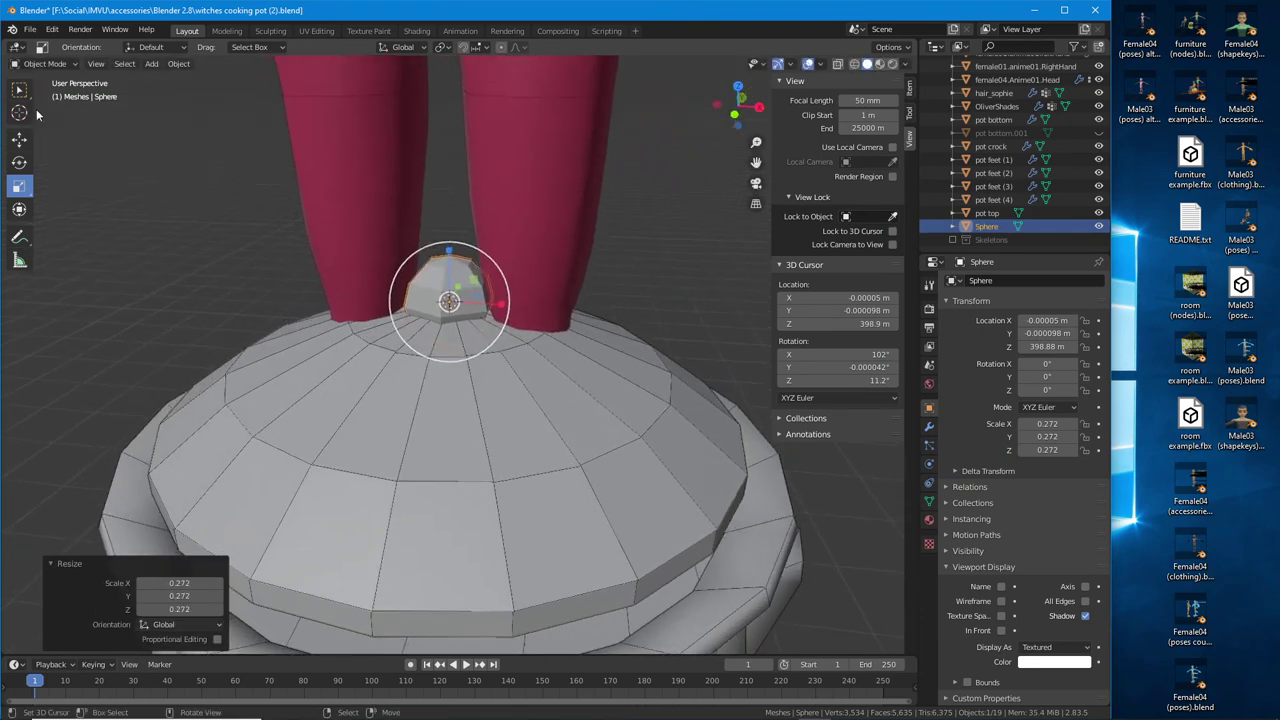
left_click(19, 140)
mouse_move(447, 247)
left_mouse_down()
mouse_move(446, 202)
mouse_move(448, 225)
left_mouse_up()
scroll(448, 225, "up", 3)
scroll(575, 150, "down", 5)
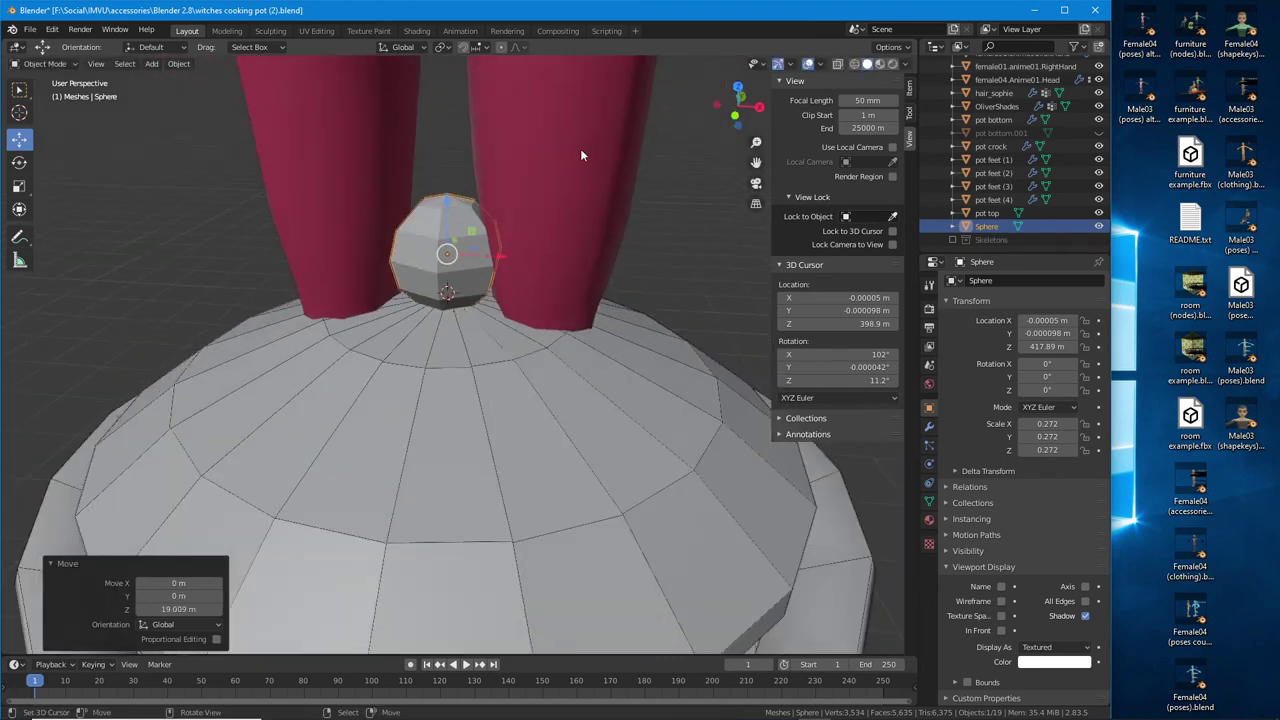
Hide the character's leg objects and reselect the sphere knob
left_click(552, 185)
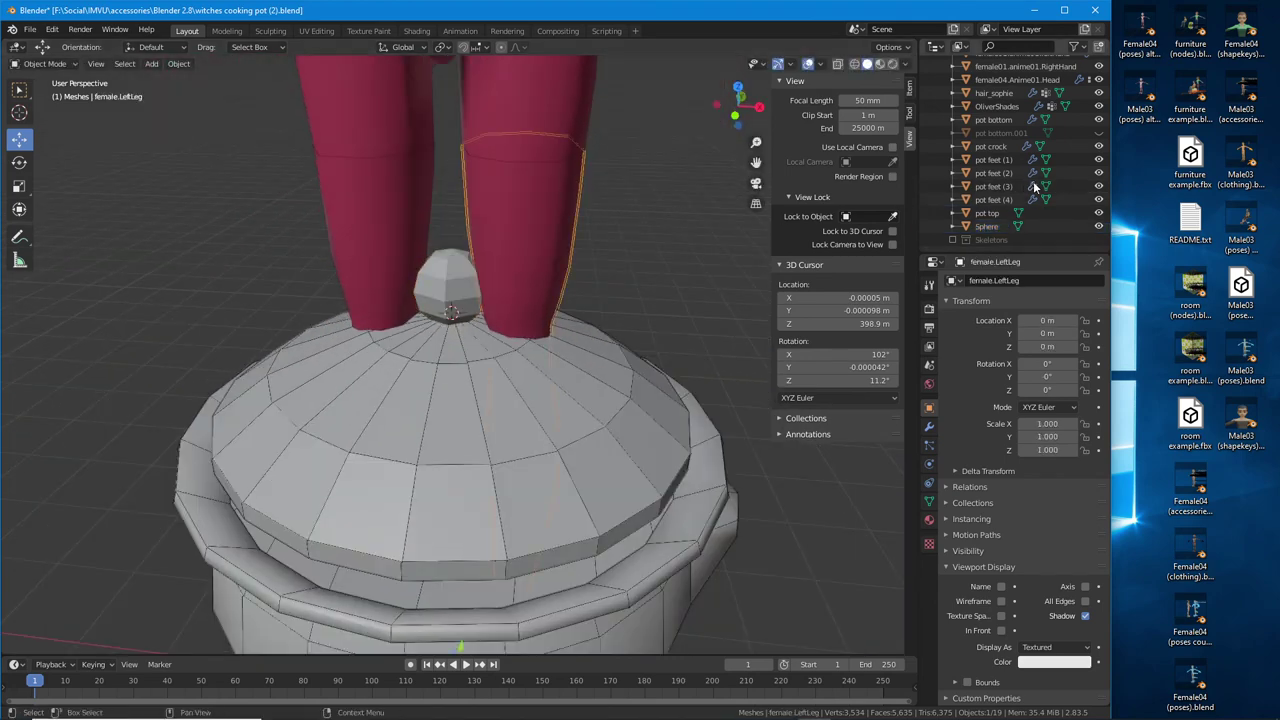
scroll(1035, 187, "up", 5)
left_click_drag(525, 255, 525, 80)
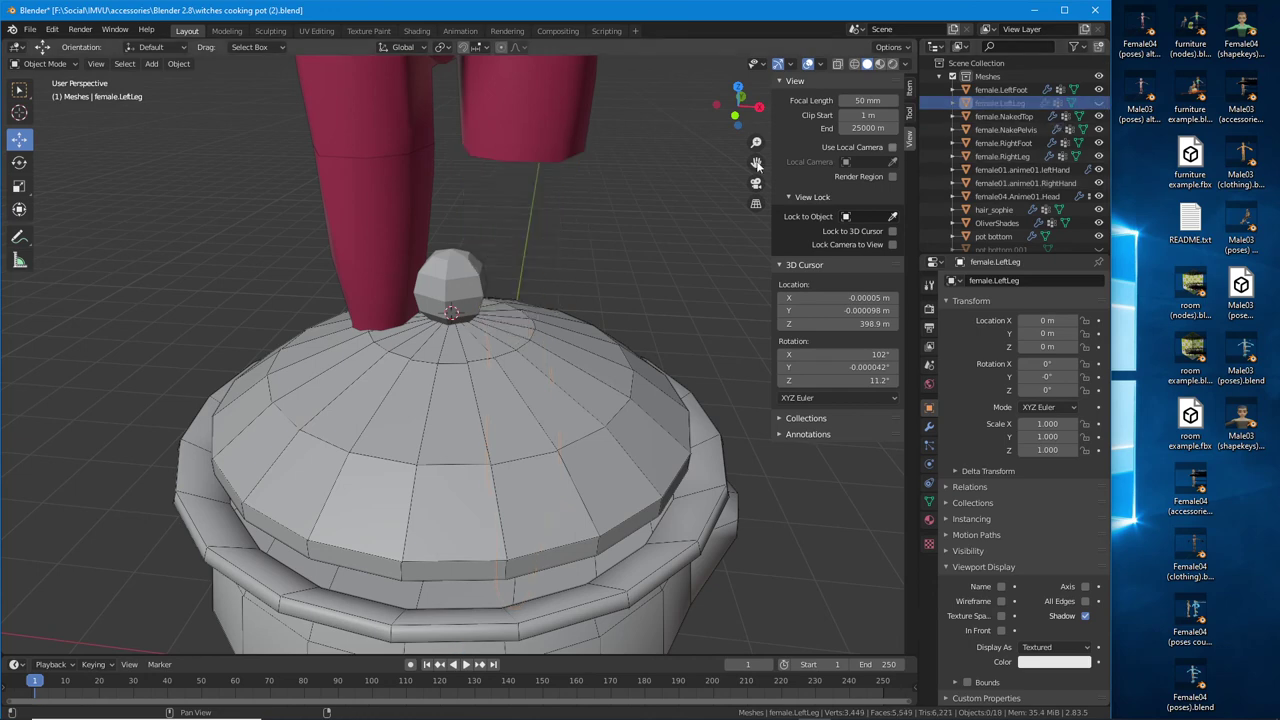
left_click(398, 177)
left_click(1098, 156)
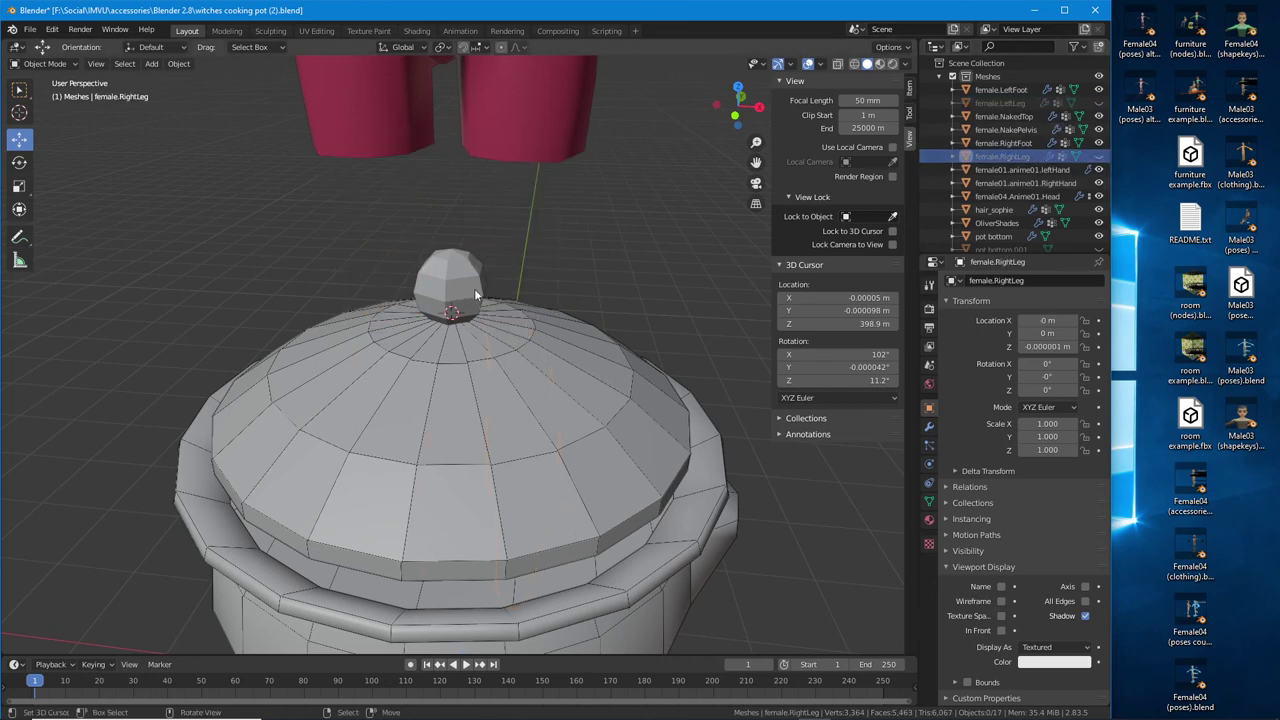
middle_click_drag(470, 290, 517, 297)
scroll(437, 237, "up", 2)
left_click(437, 237)
scroll(437, 237, "up", 2)
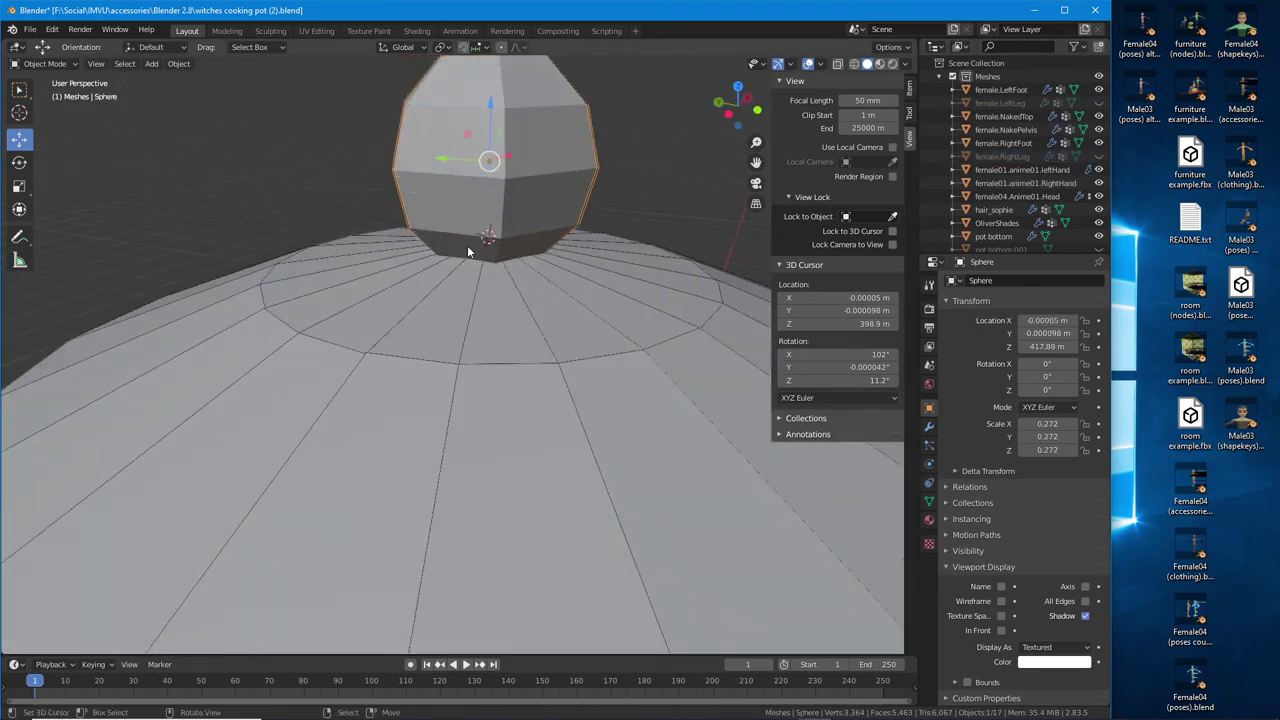
mouse_move(437, 237)
middle_mouse_down()
mouse_move(482, 190)
mouse_move(471, 349)
mouse_move(434, 286)
mouse_move(475, 333)
middle_mouse_up()
left_click(477, 334)
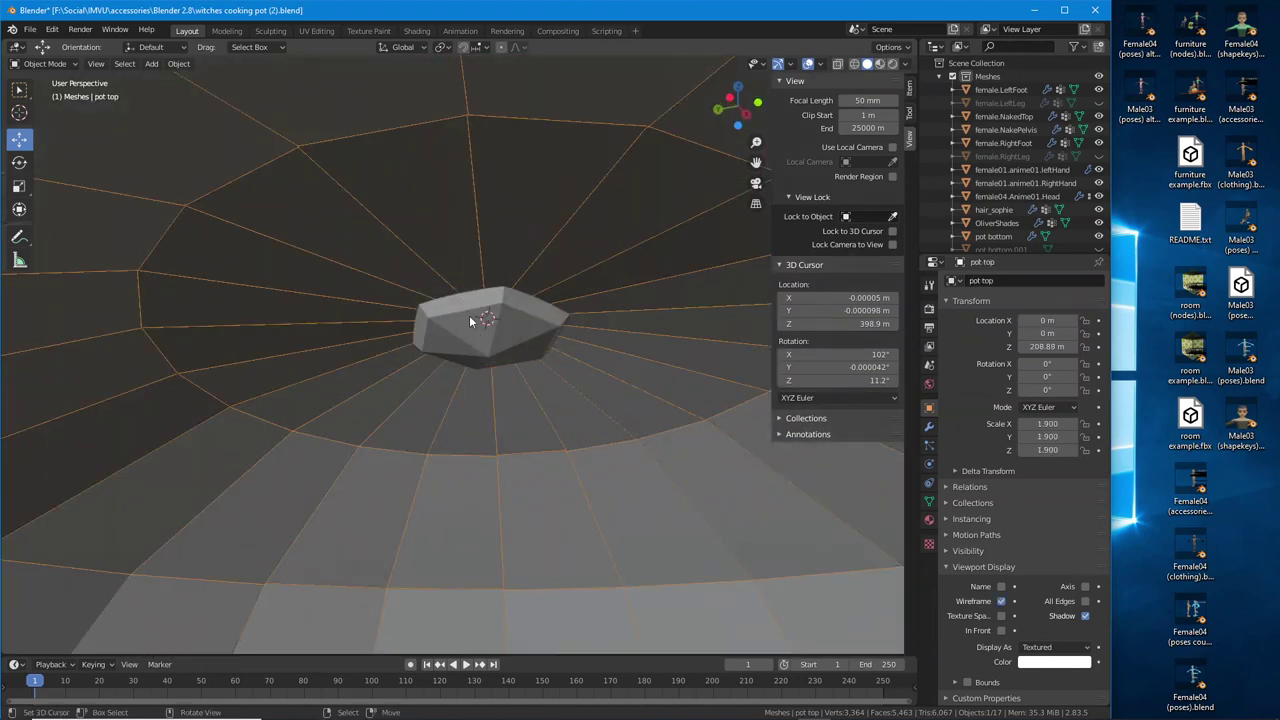
left_click(470, 321)
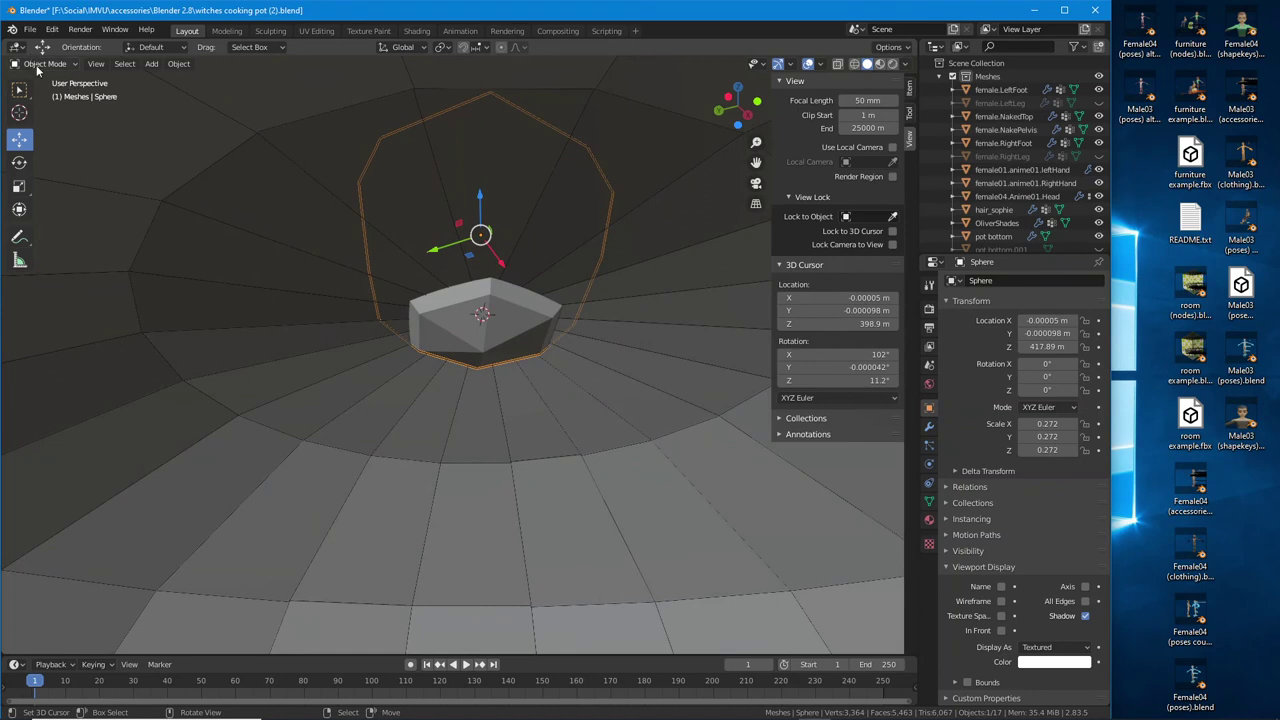
left_click(40, 64)
Delete the sphere knob's six bottom faces
left_click(45, 101)
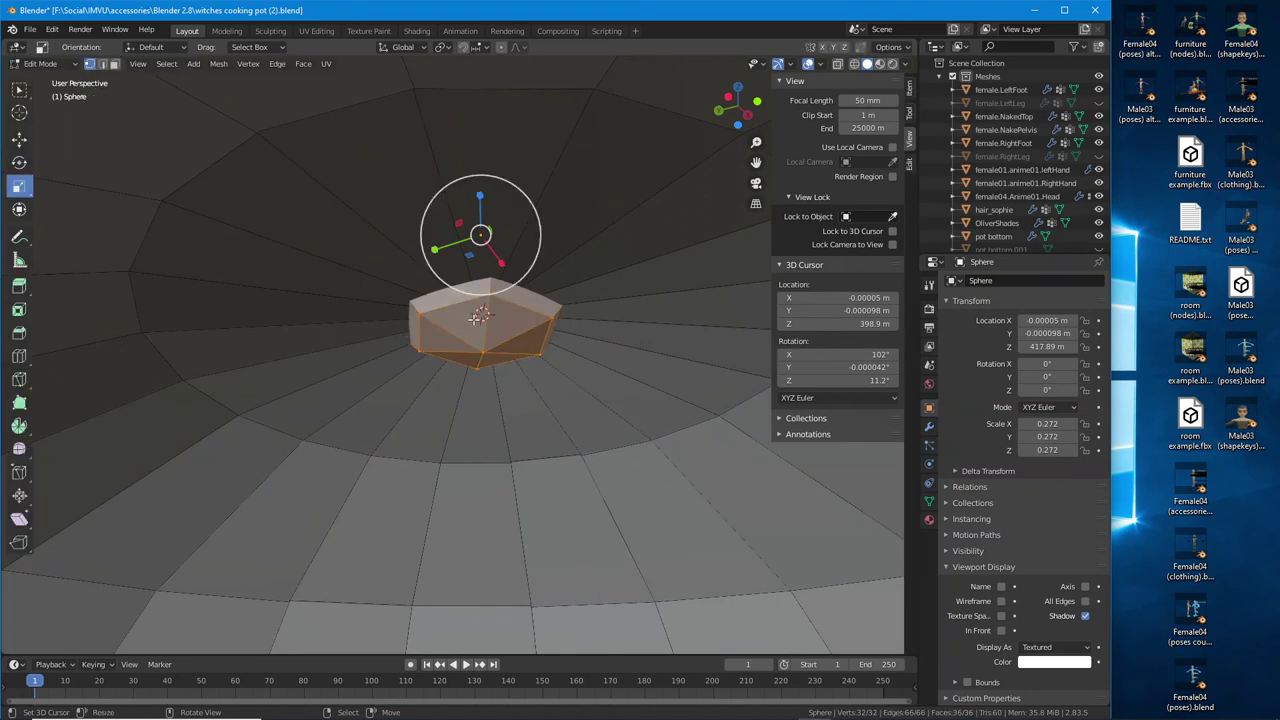
left_click(114, 64)
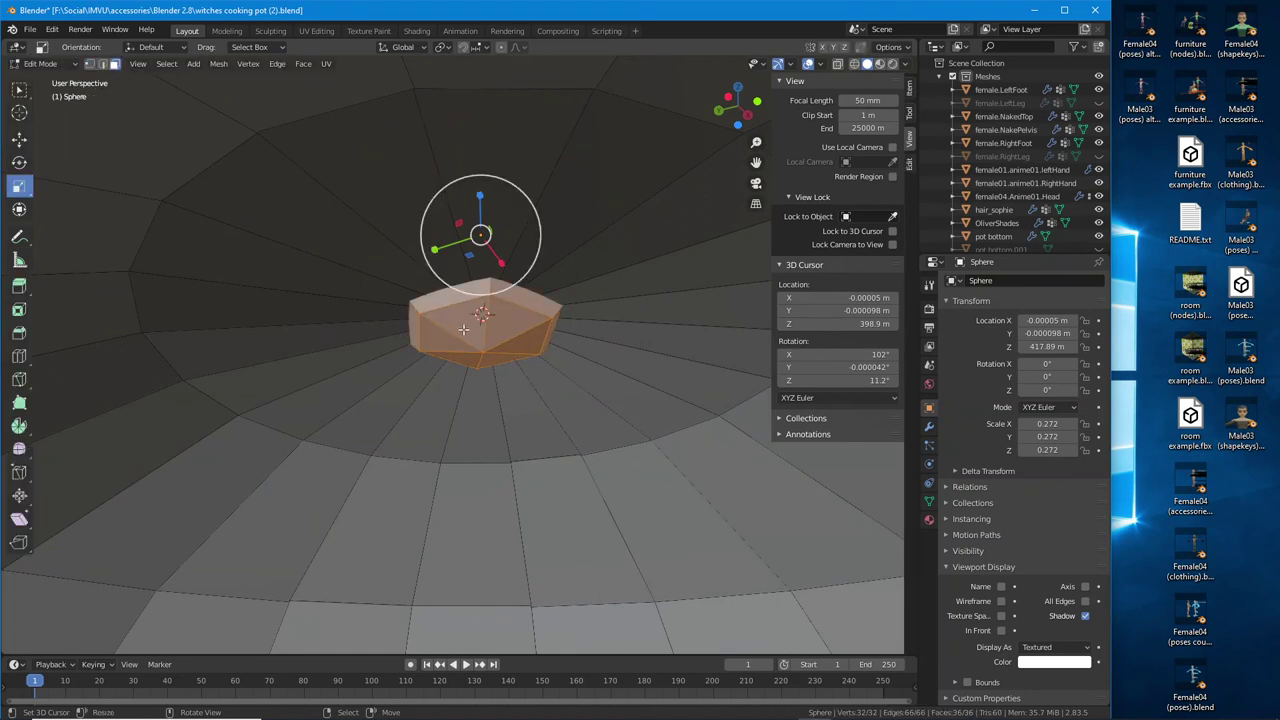
left_click(458, 325)
left_click(520, 330, "shift")
middle_click_drag(495, 345, 520, 335)
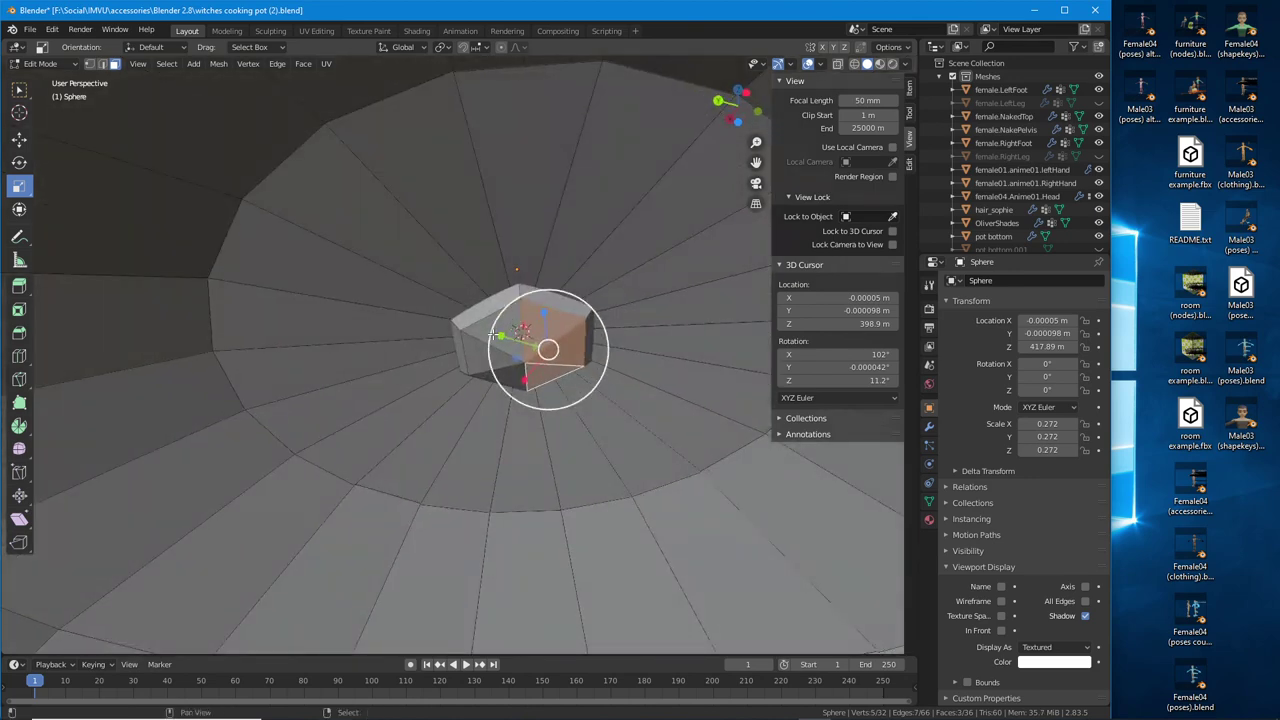
left_click(560, 345, "shift")
left_click(485, 360, "shift")
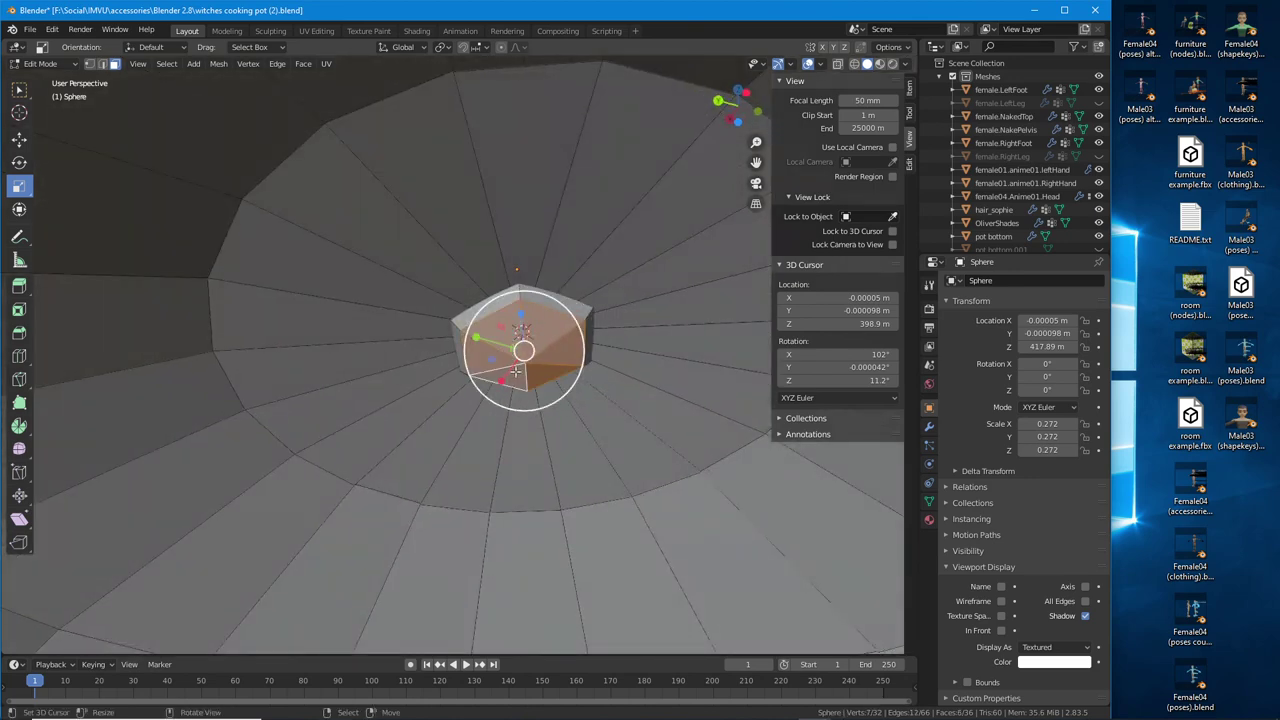
left_click(218, 64)
mouse_move(250, 375)
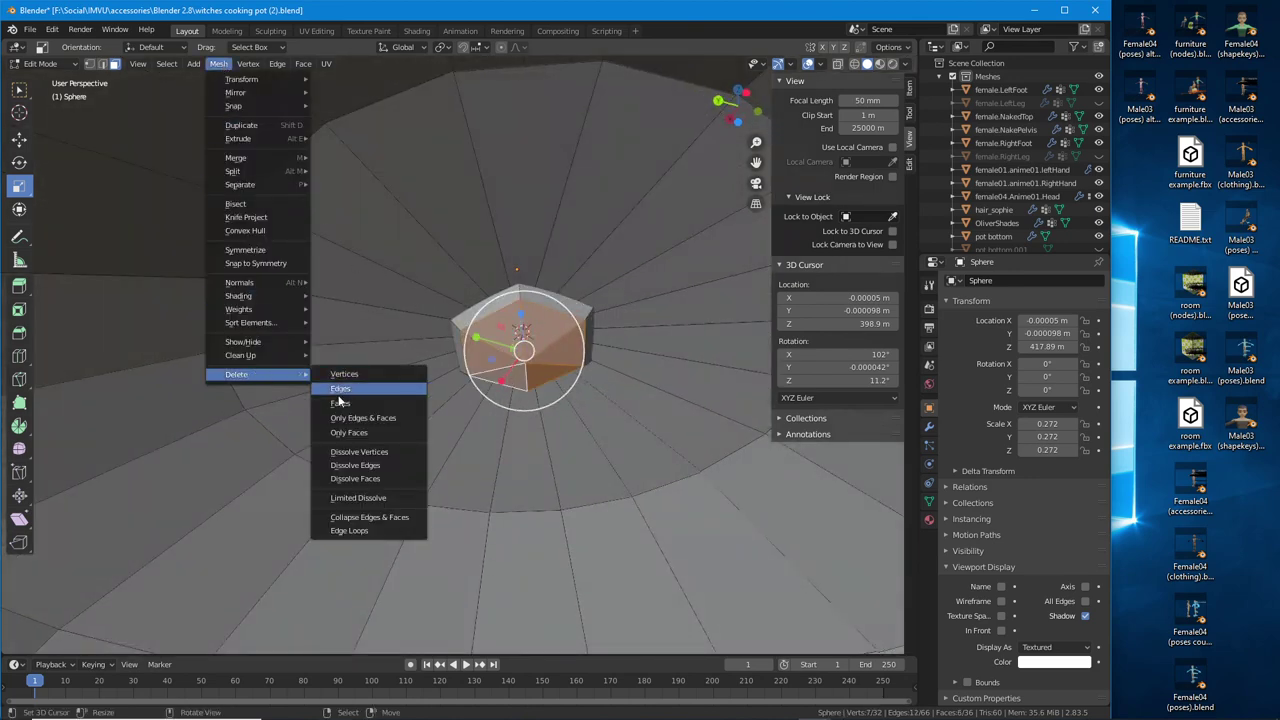
left_click(340, 403)
middle_click_drag(340, 403, 490, 328)
scroll(550, 371, "down", 4)
Back in Object Mode, raise the sphere knob to Z 419.5 m
left_click(20, 139)
left_click(526, 244)
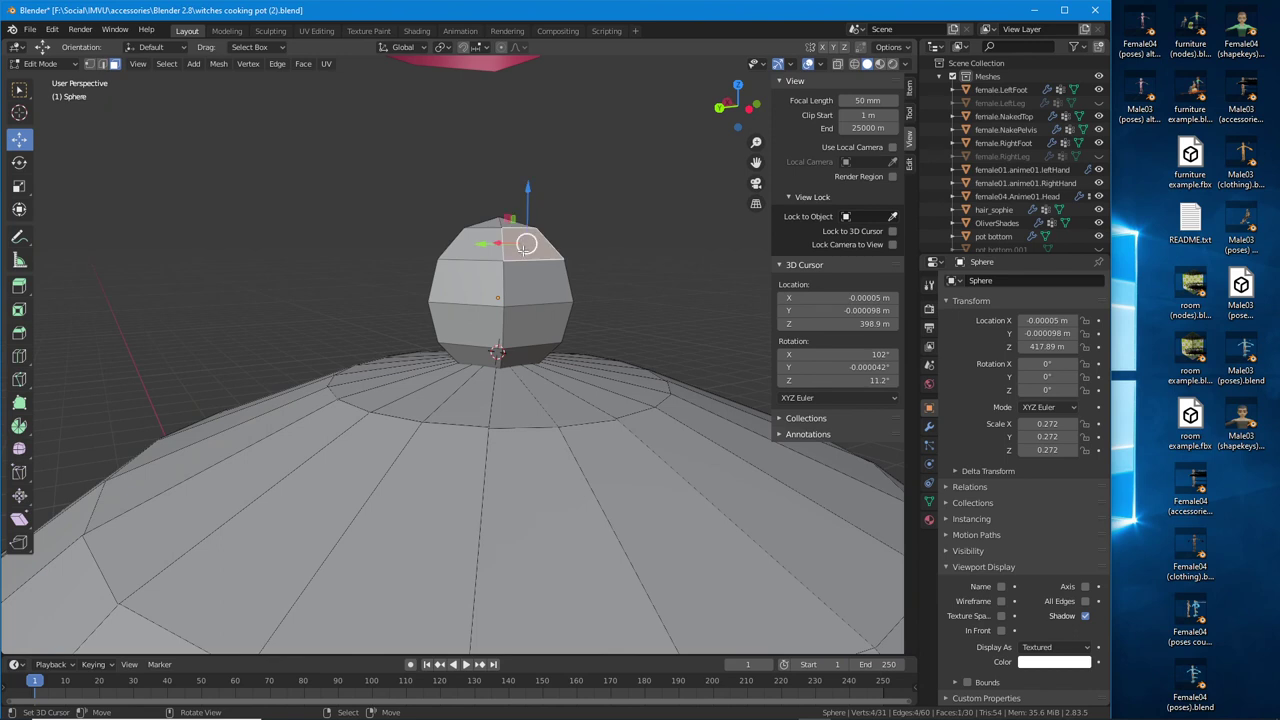
left_click(40, 66)
left_click(46, 84)
left_click_drag(499, 250, 500, 230)
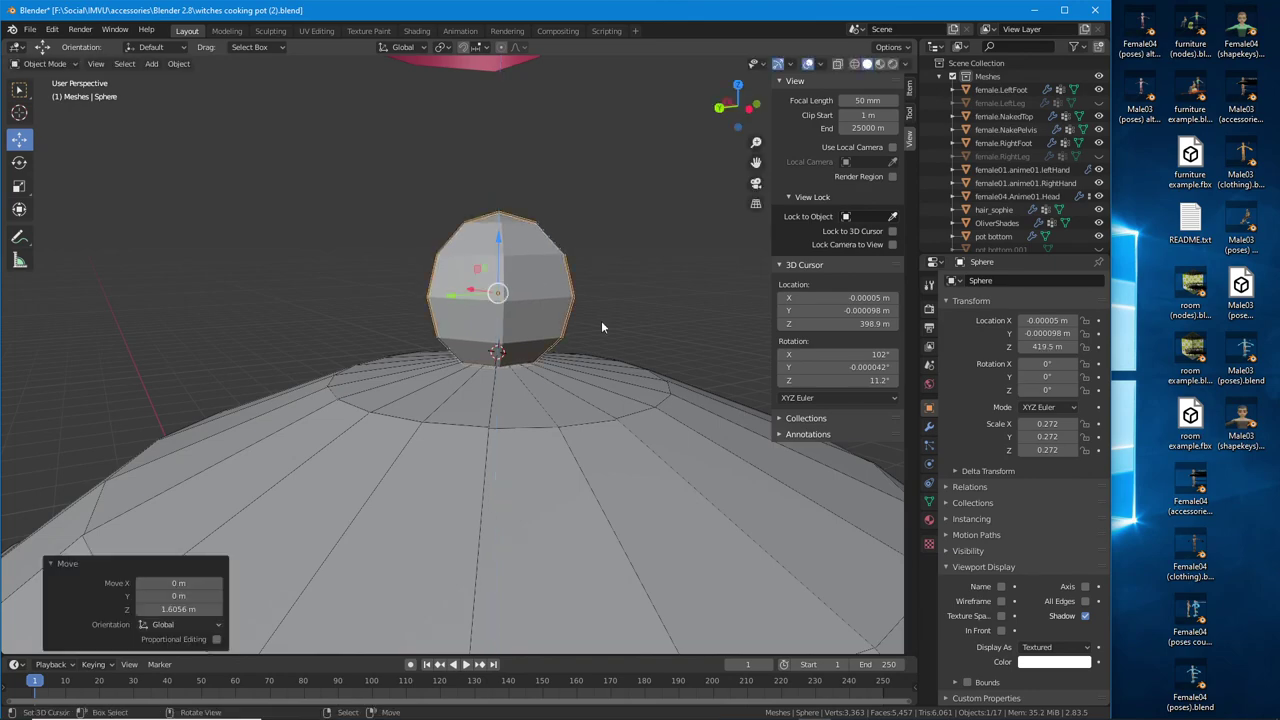
Zoom in on the pot top and the sphere knob, selecting each to inspect them
middle_click_drag(601, 320, 440, 294)
scroll(445, 405, "down", 3)
scroll(405, 386, "up", 3)
scroll(448, 286, "down", 2)
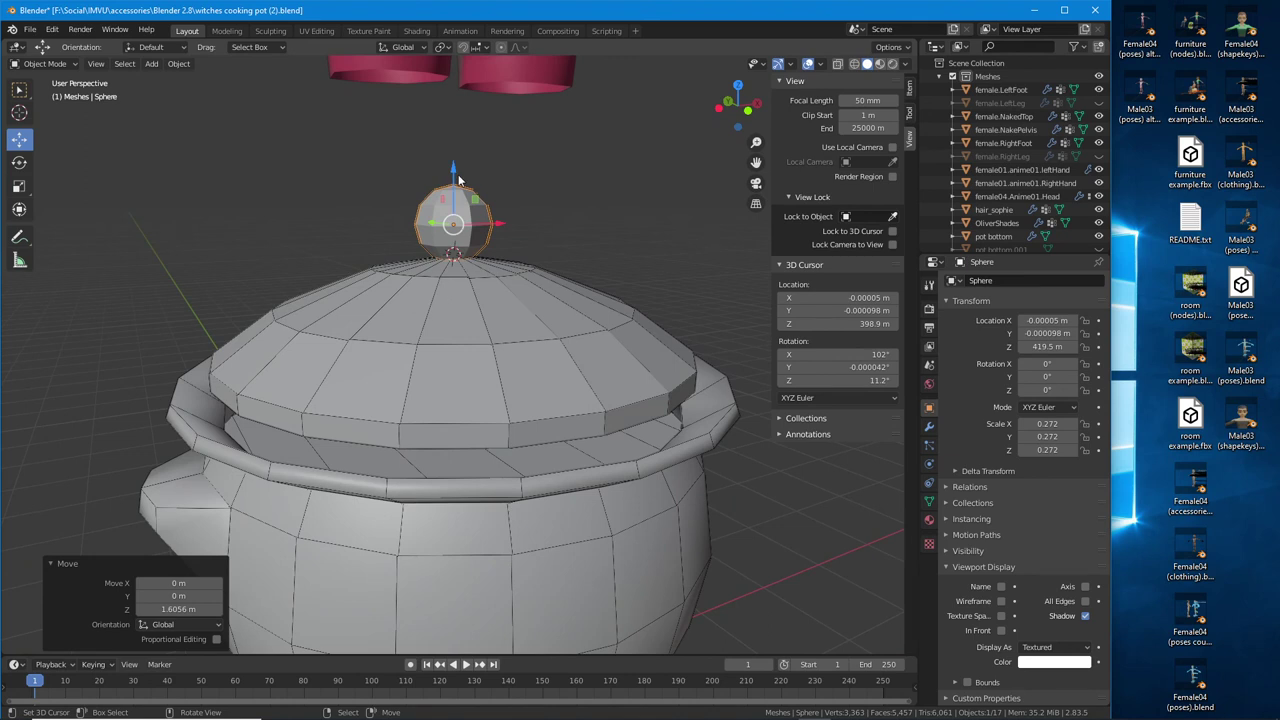
middle_click_drag(427, 208, 440, 214)
left_click(321, 314)
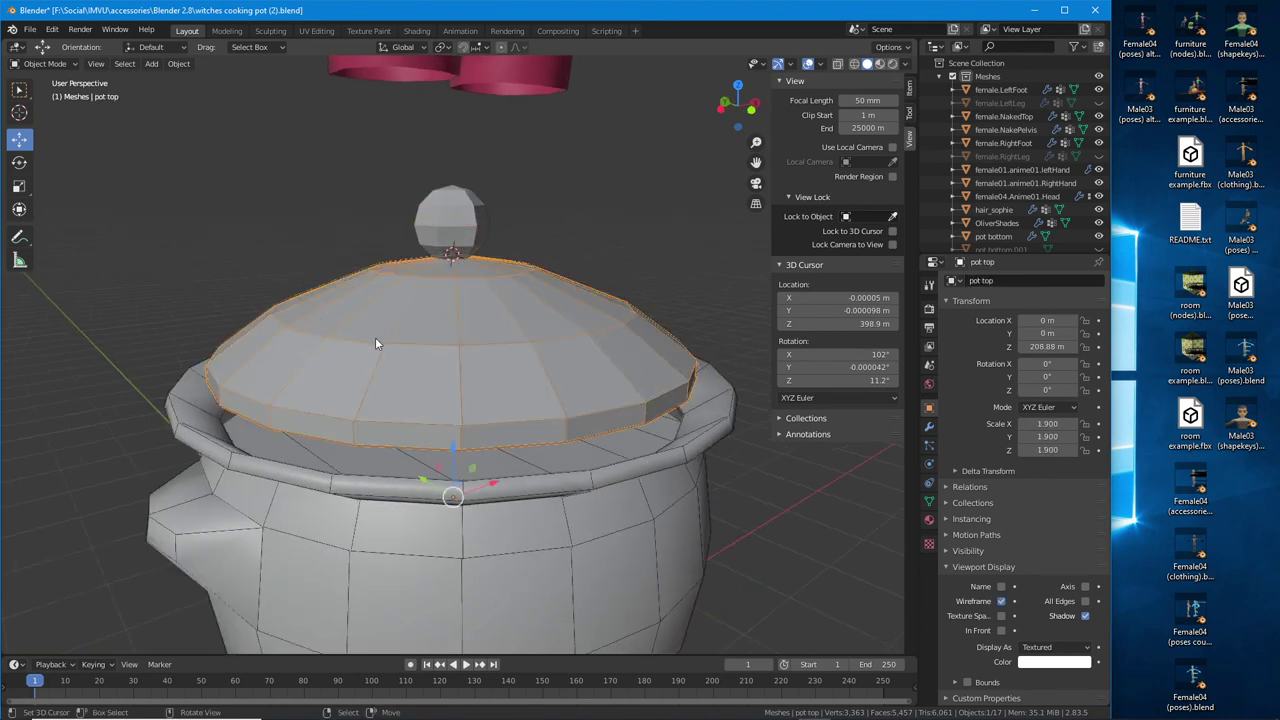
left_click(453, 207)
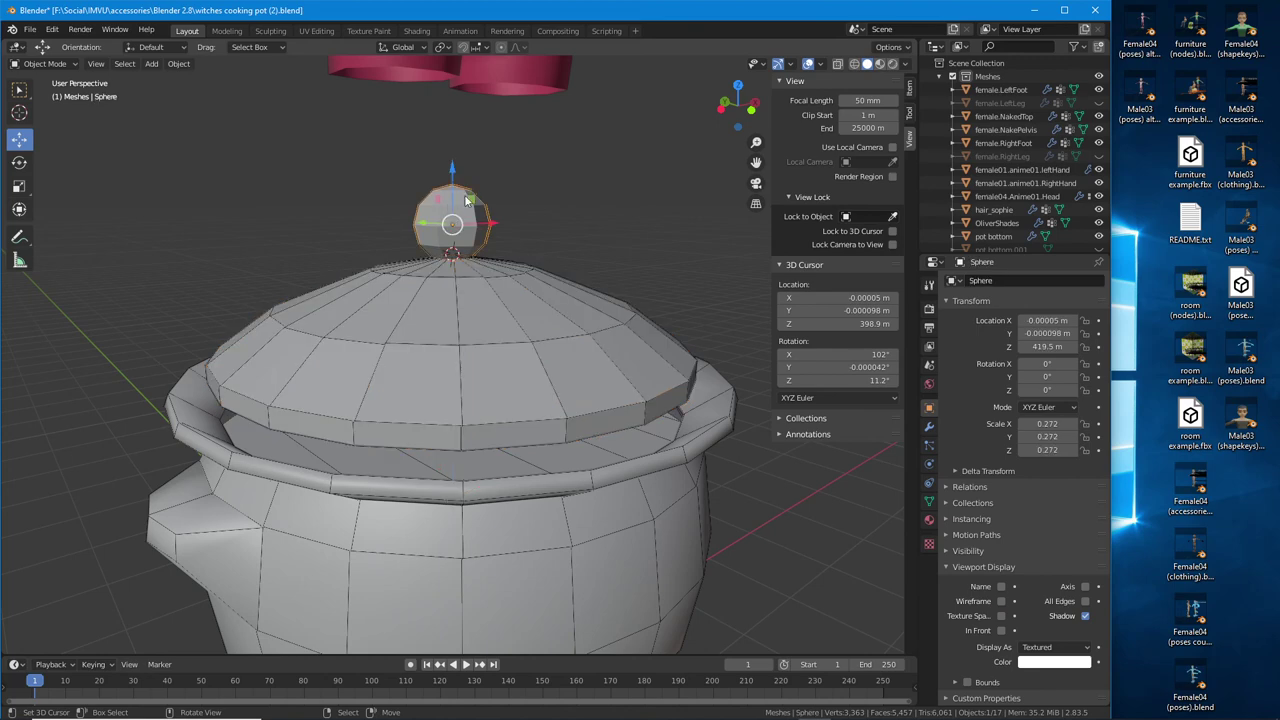
View the pot from below and select the pot body and pot feet 3, 2 and 1
scroll(474, 221, "up", 5)
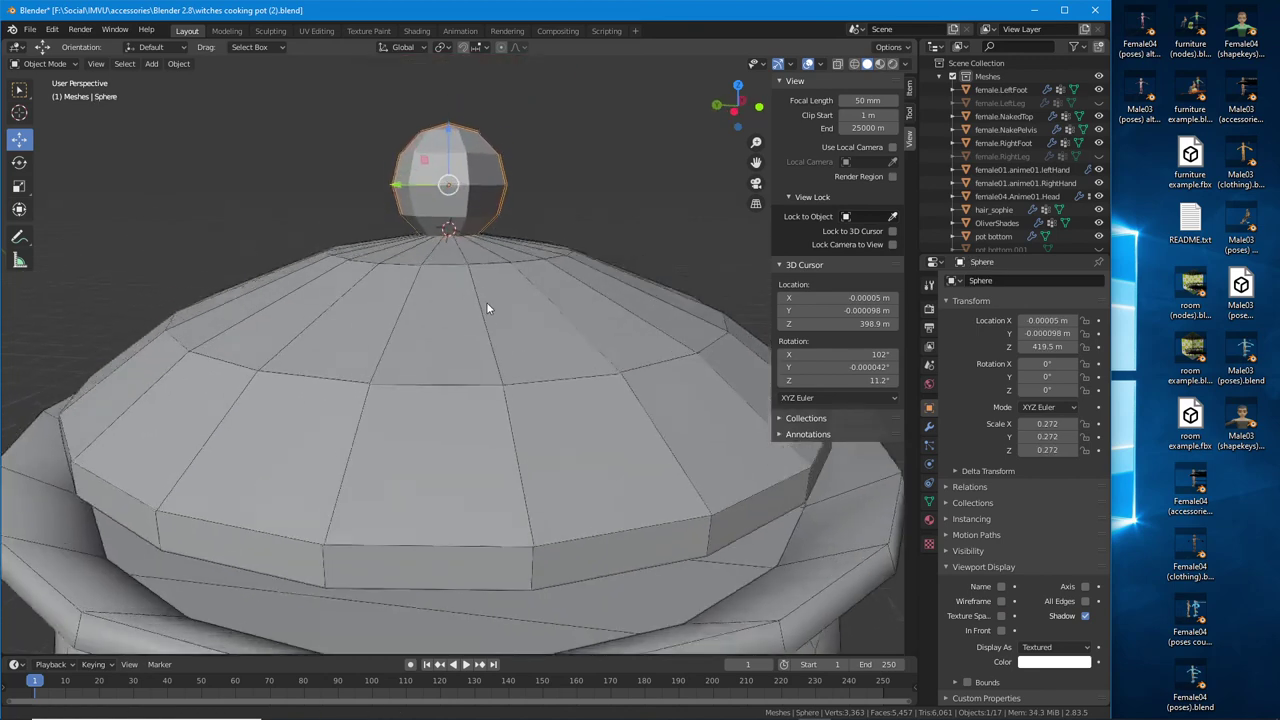
scroll(476, 268, "up", 4)
scroll(450, 174, "down", 10)
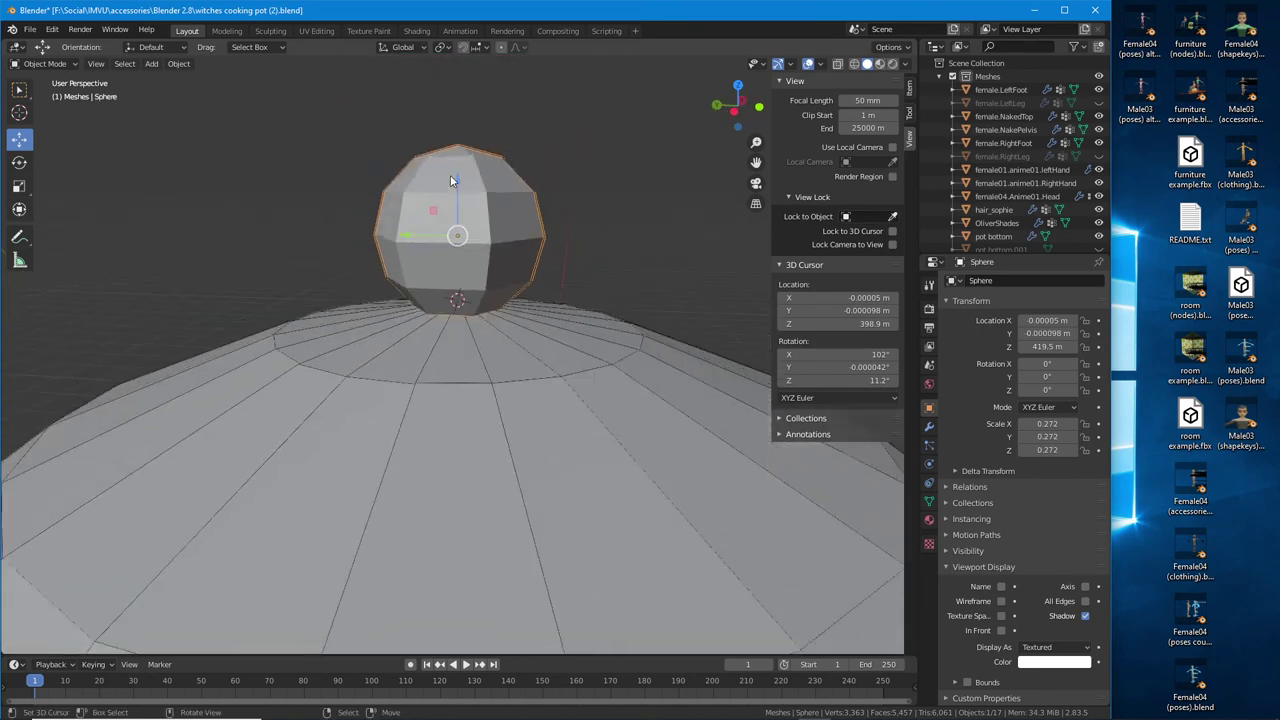
middle_click_drag(523, 416, 495, 357)
left_click(352, 445)
left_click(316, 515)
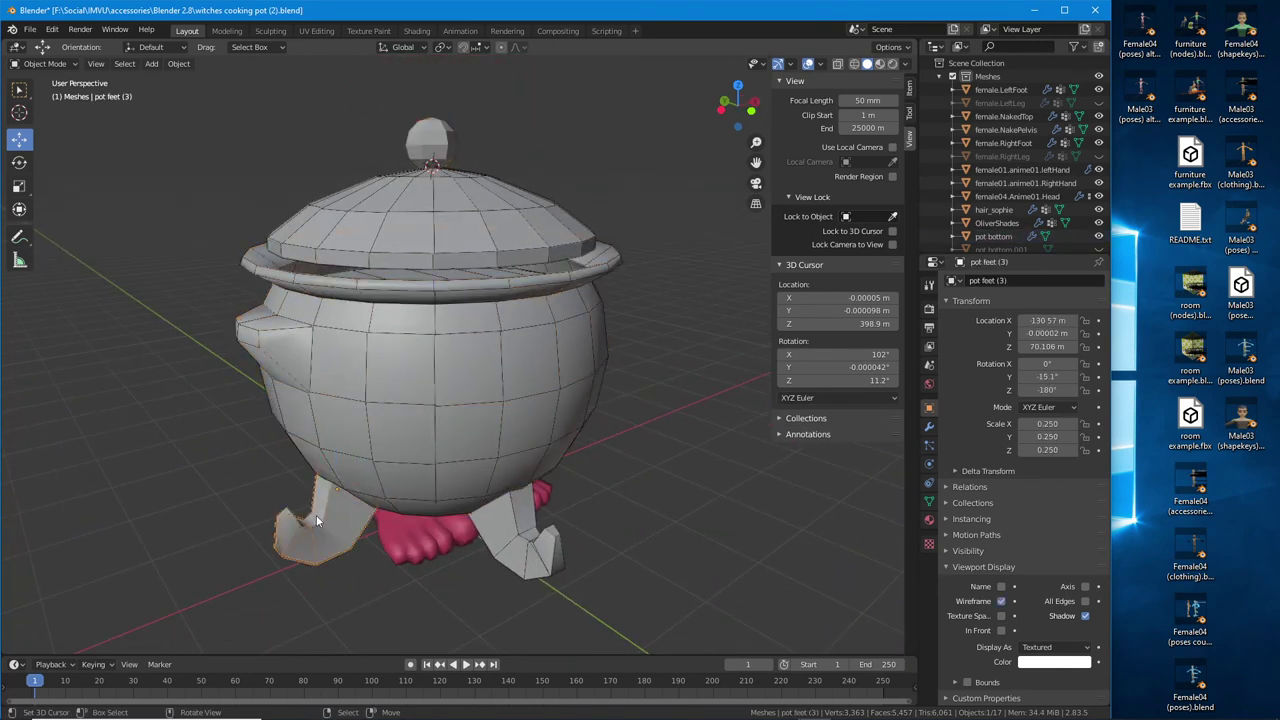
left_click(542, 535)
middle_click_drag(542, 535, 612, 416)
left_click(489, 507)
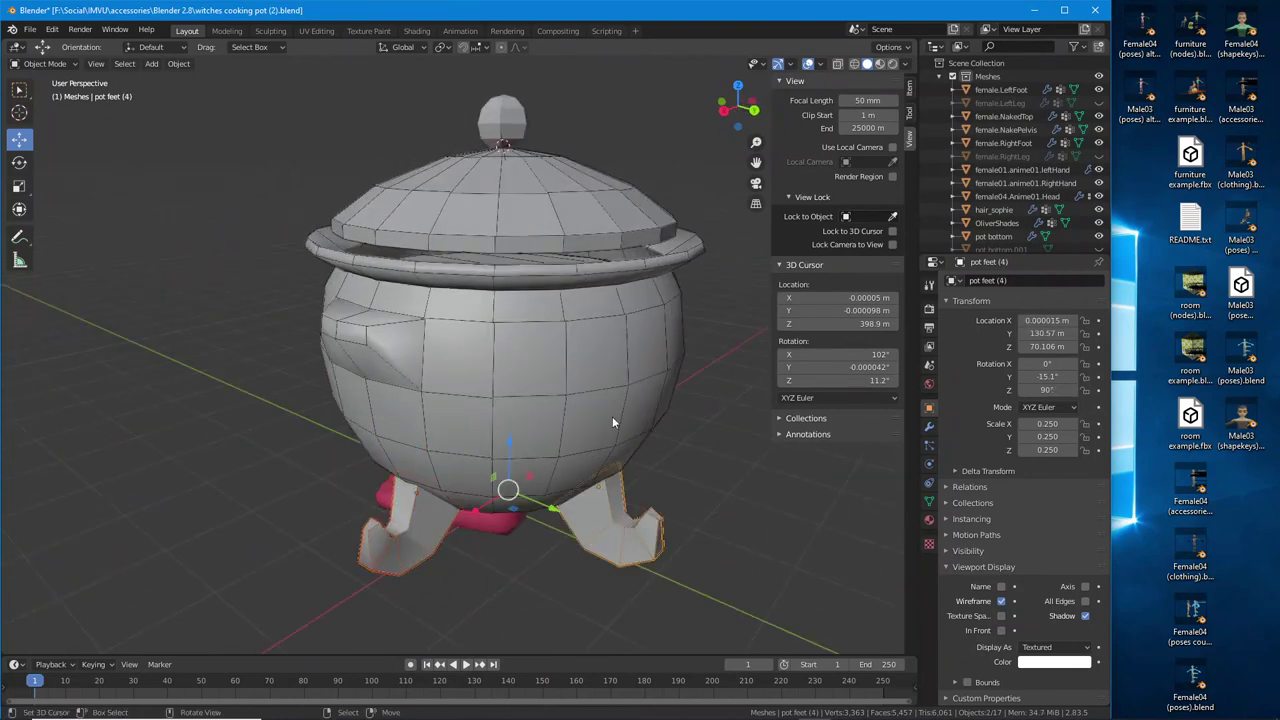
From a higher angle, select the pot bottom, the pot top and the knob Sphere
left_click(574, 324)
middle_click_drag(574, 324, 540, 230)
left_click(540, 230)
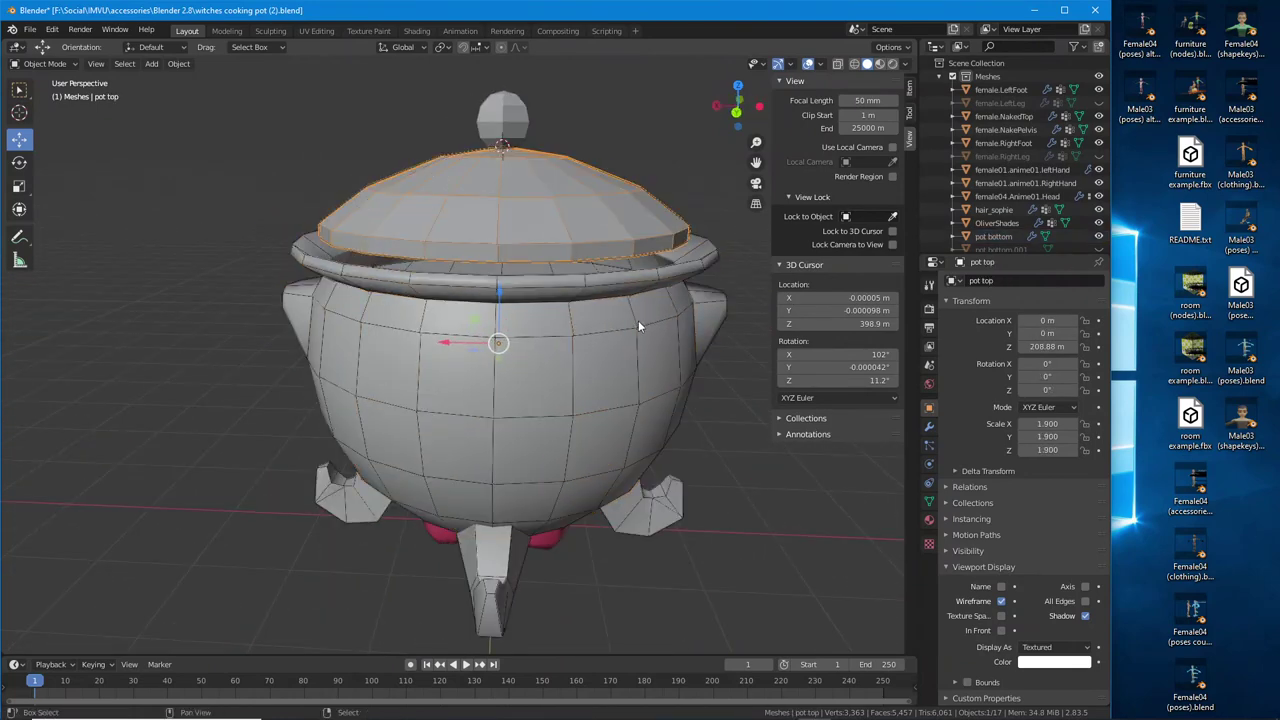
middle_click_drag(638, 320, 450, 260)
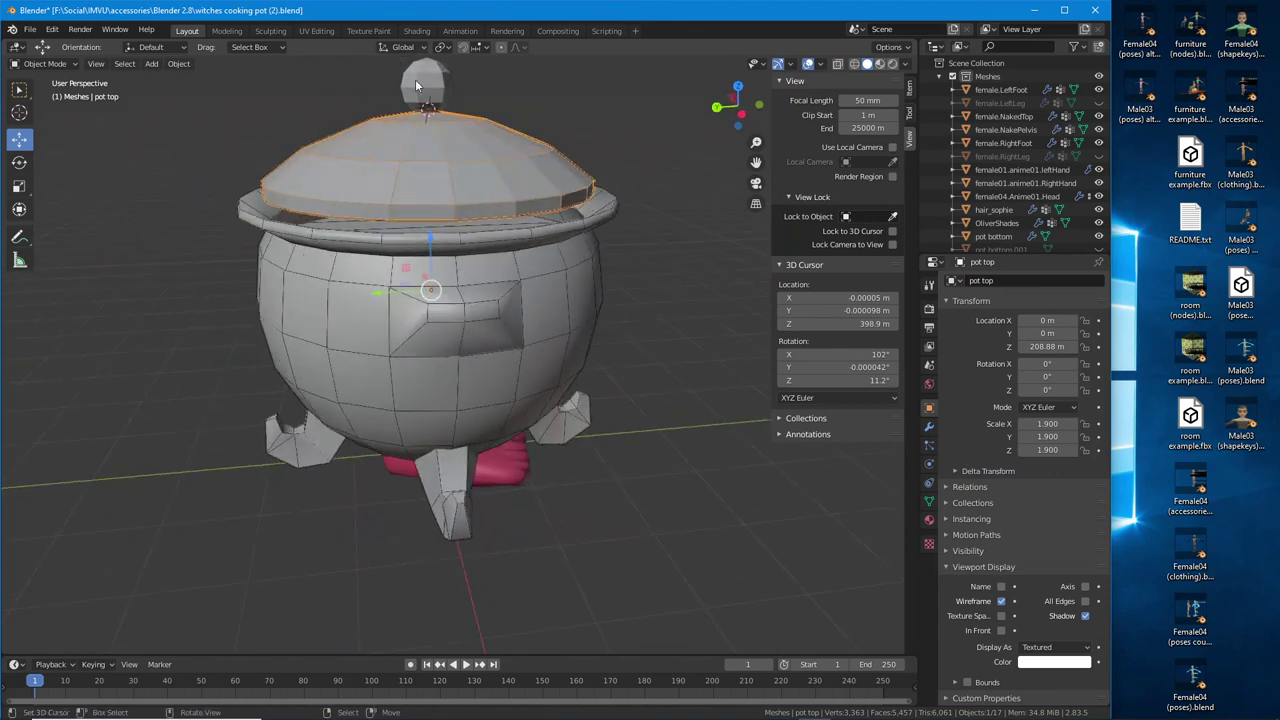
left_click(416, 84)
scroll(333, 180, "up", 2)
middle_click_drag(333, 180, 460, 220)
left_click(449, 200)
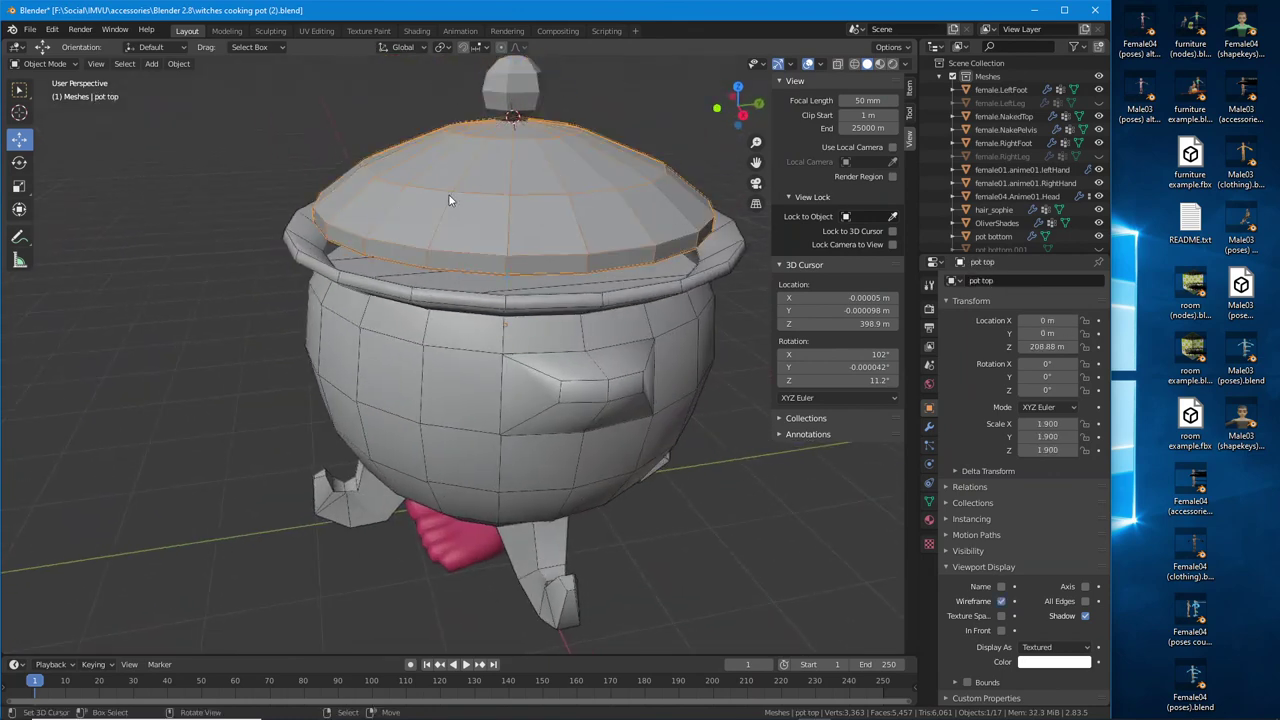
Check the pot body and feet 1 and 4, then zoom onto the knob Sphere
left_click(381, 330)
left_click(350, 495)
left_click(560, 590)
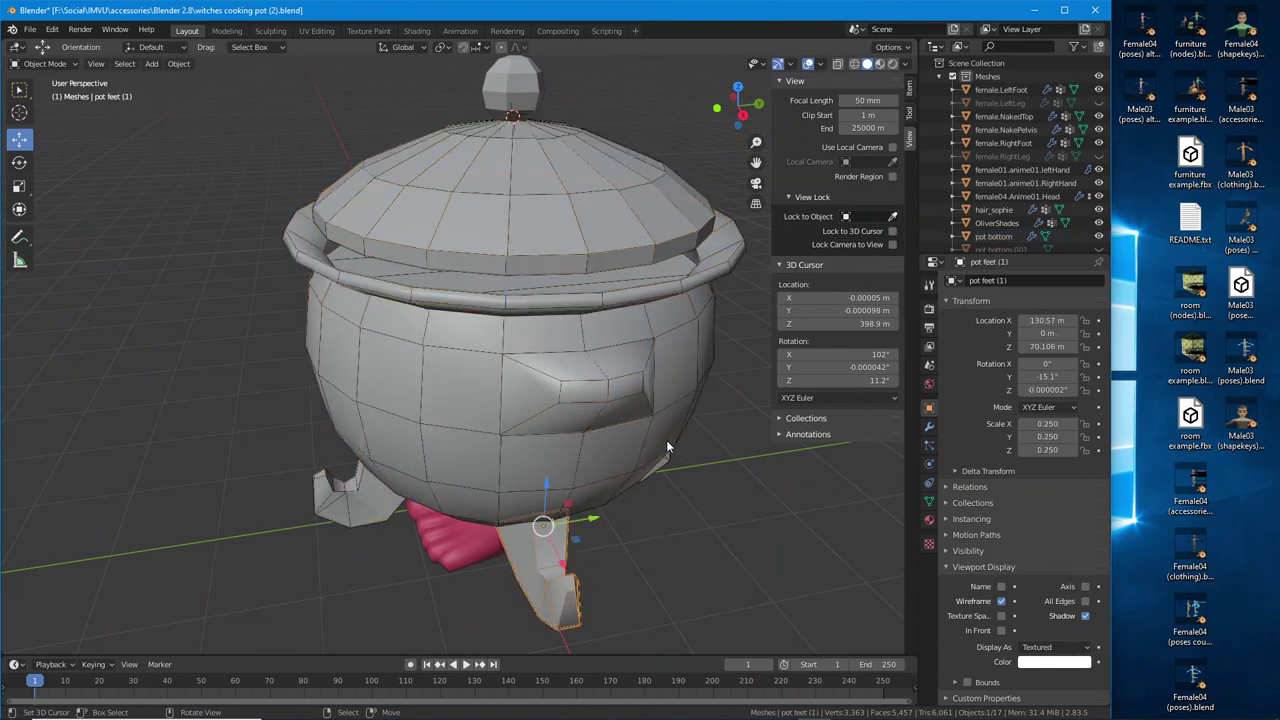
middle_click_drag(666, 447, 583, 450)
left_click(582, 522)
middle_click_drag(508, 286, 452, 368)
scroll(470, 255, "up", 2)
left_click(462, 235)
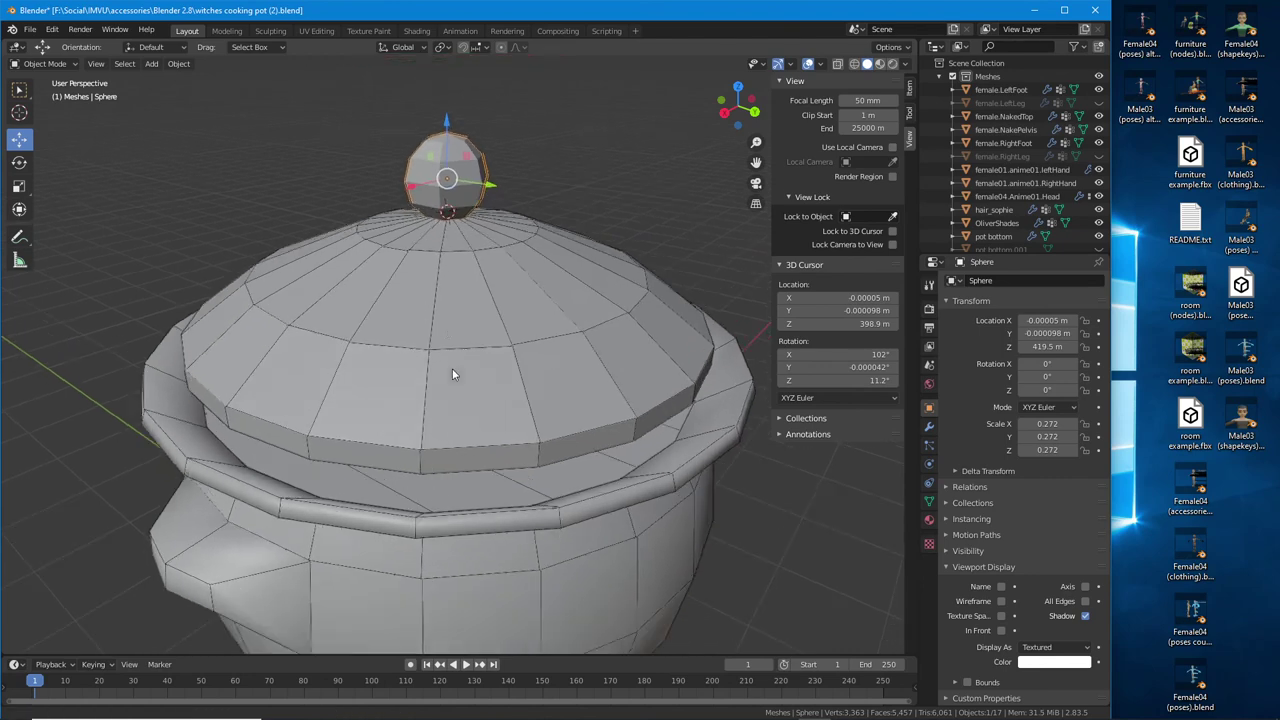
Apply Object > Shade Smooth to the pot top lid
left_click(177, 64)
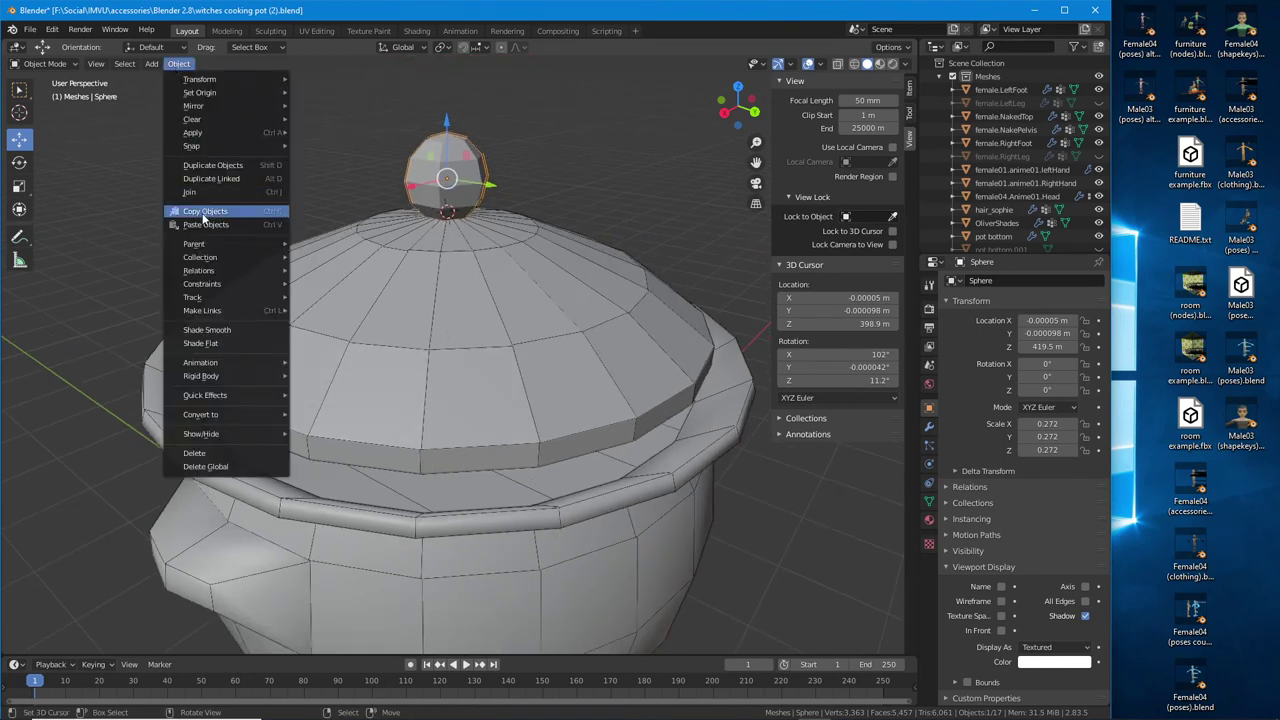
key("Escape")
left_click(319, 306)
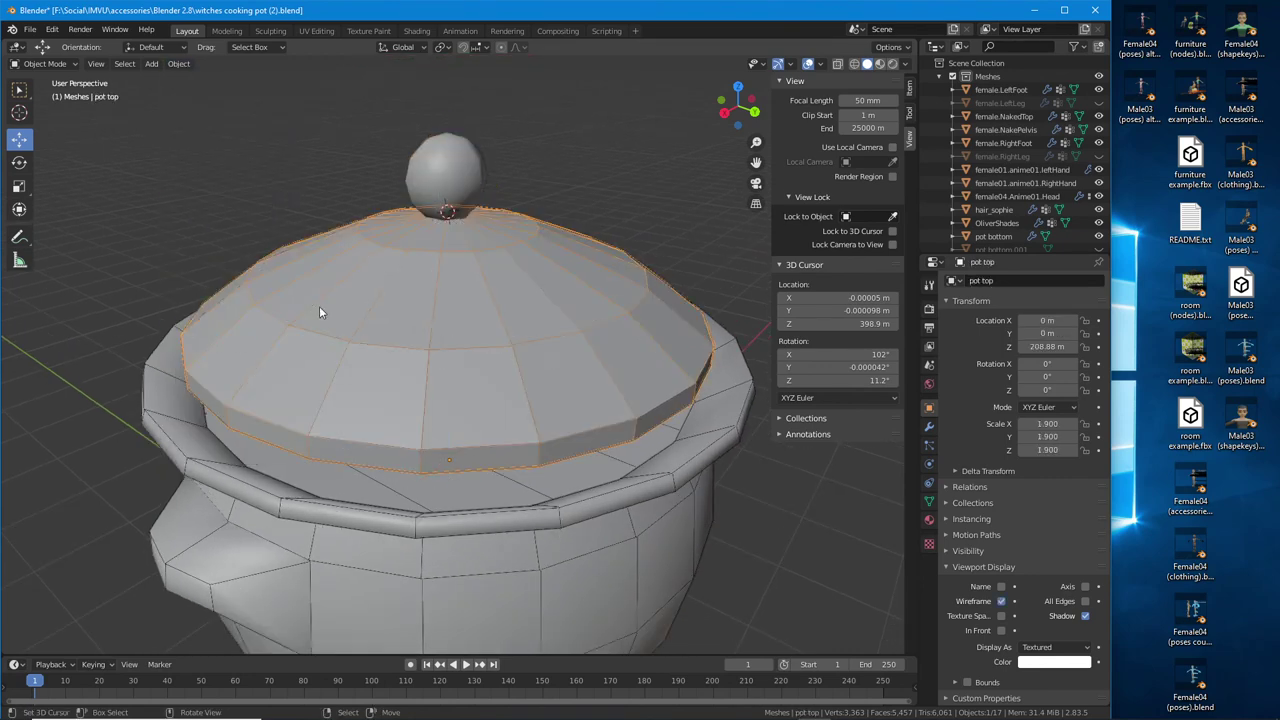
left_click(178, 64)
left_click(206, 329)
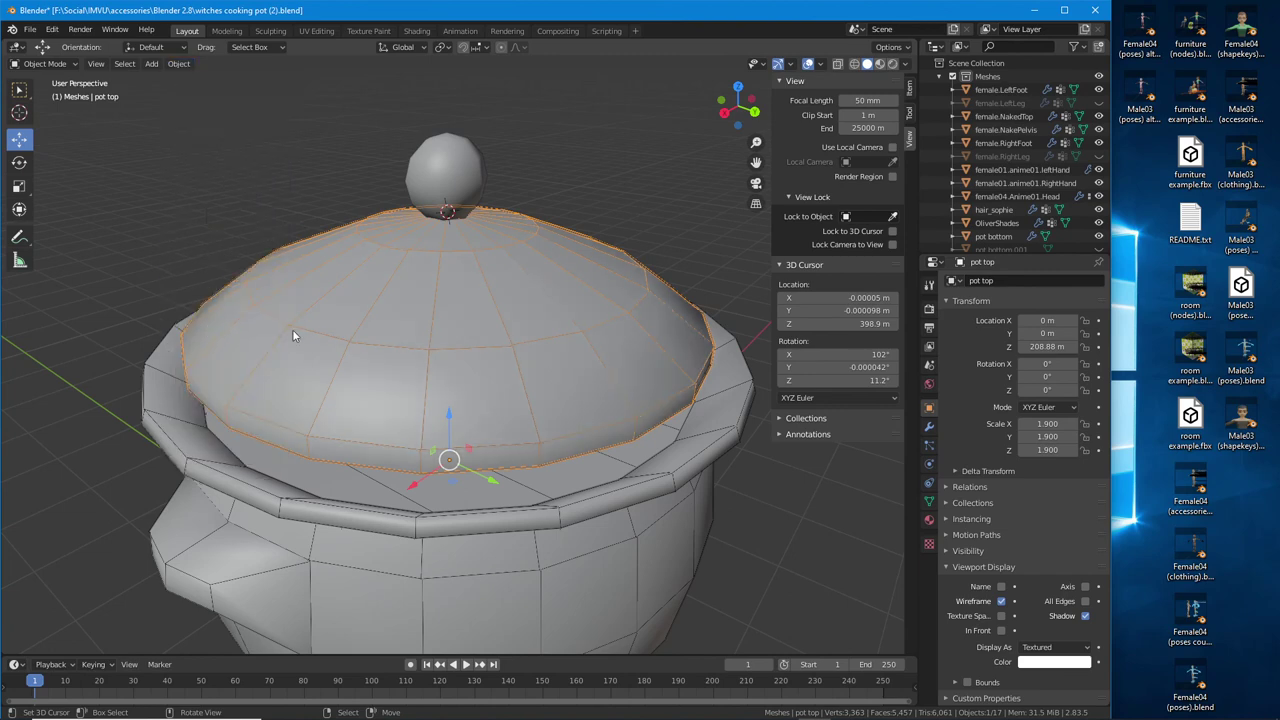
middle_click_drag(292, 329, 432, 335)
scroll(580, 328, "up", 2)
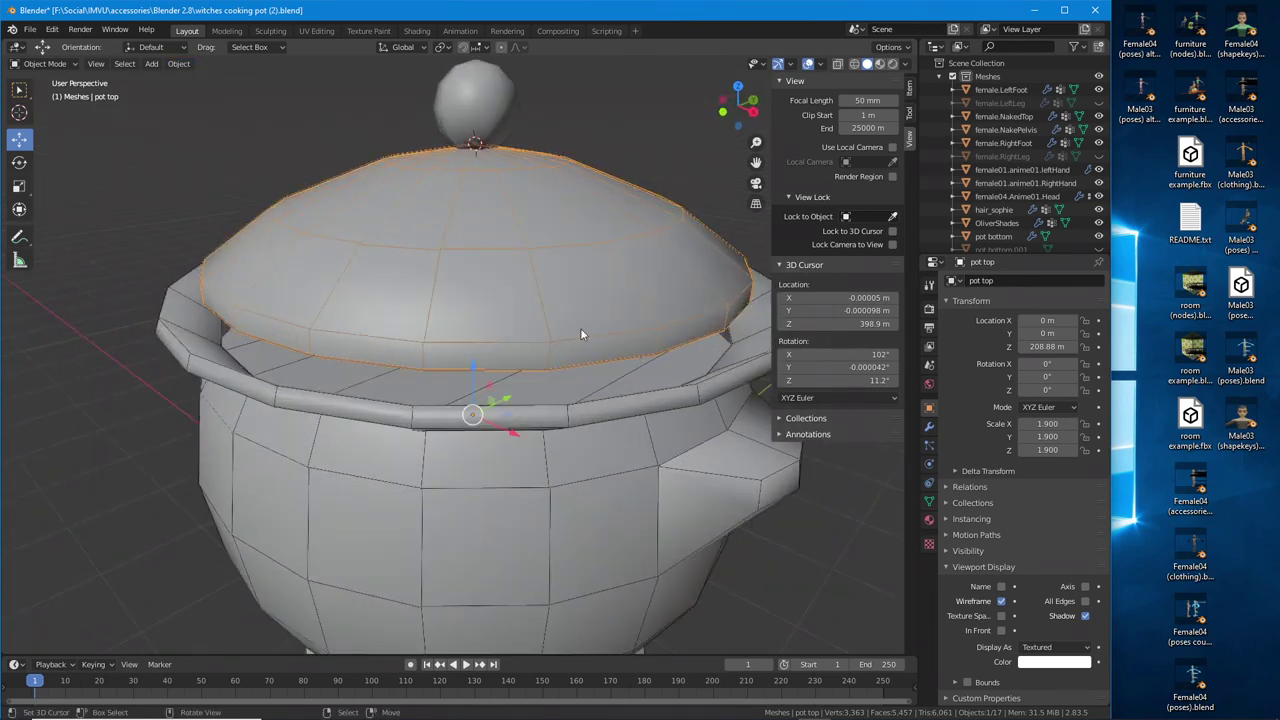
key("ctrl+z")
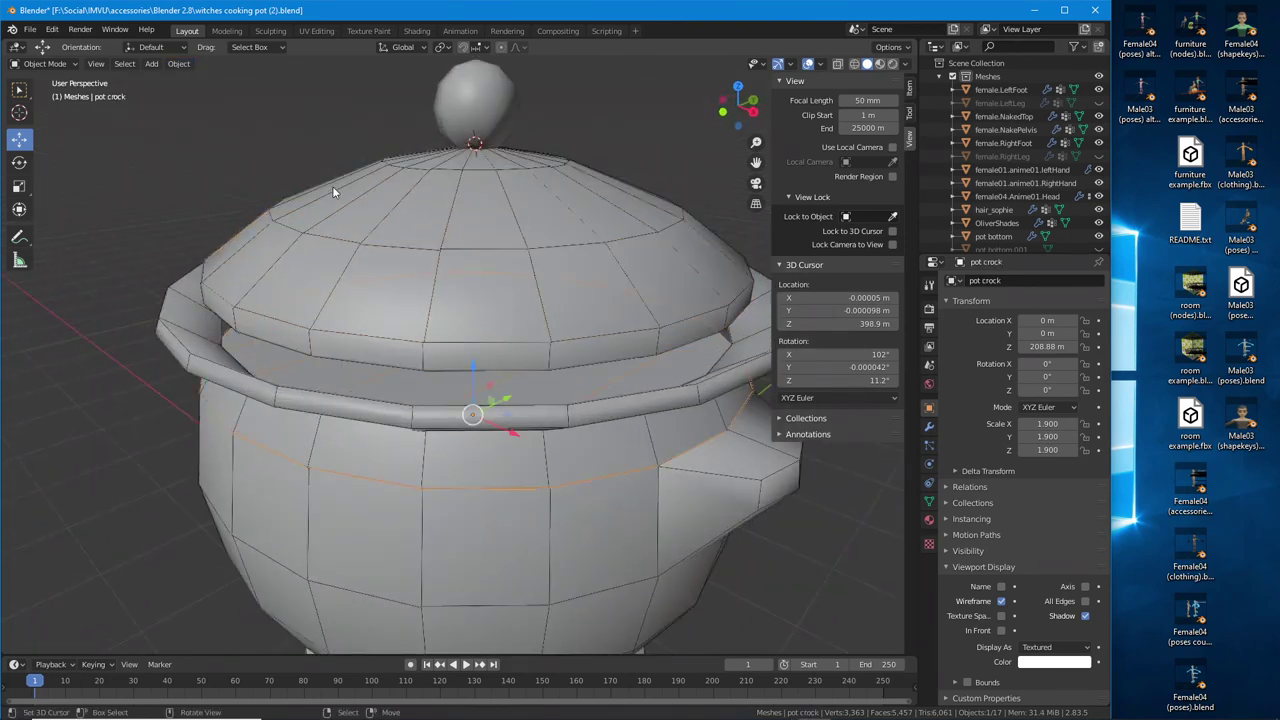
key("ctrl+shift+z")
left_click(44, 63)
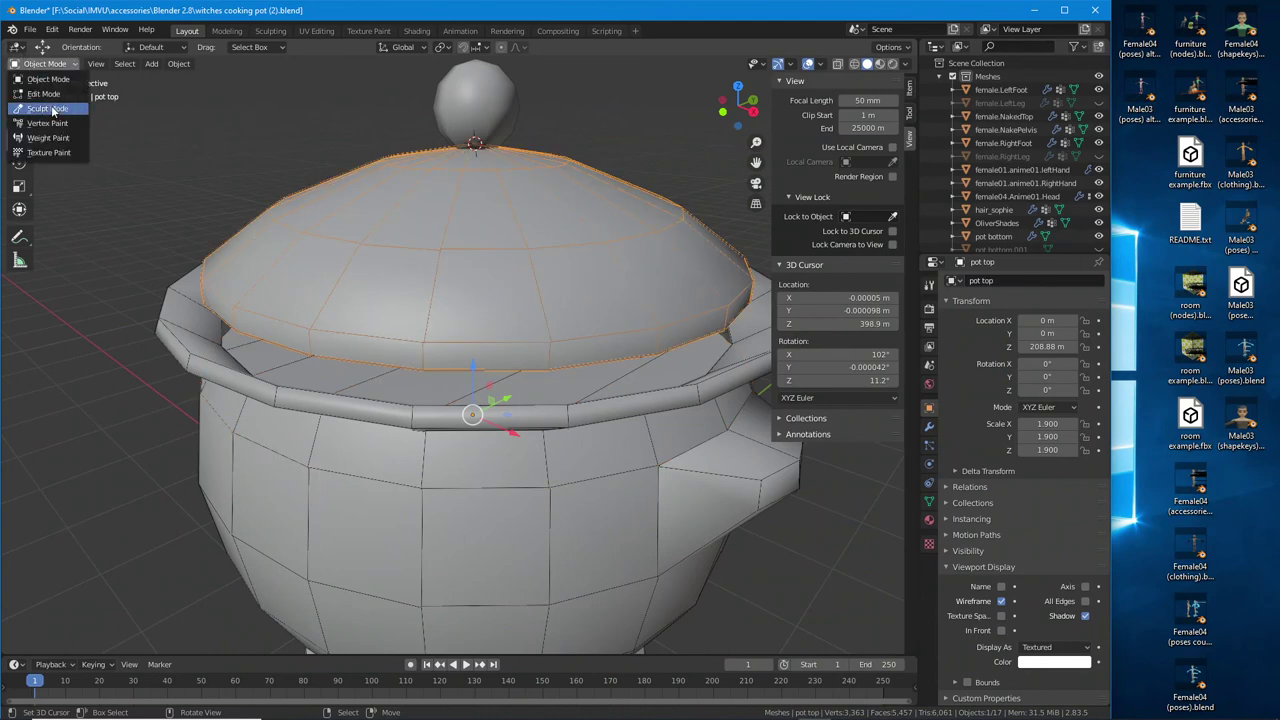
In Edit Mode, select the lid's rim edge loop and mark it sharp
left_click(52, 101)
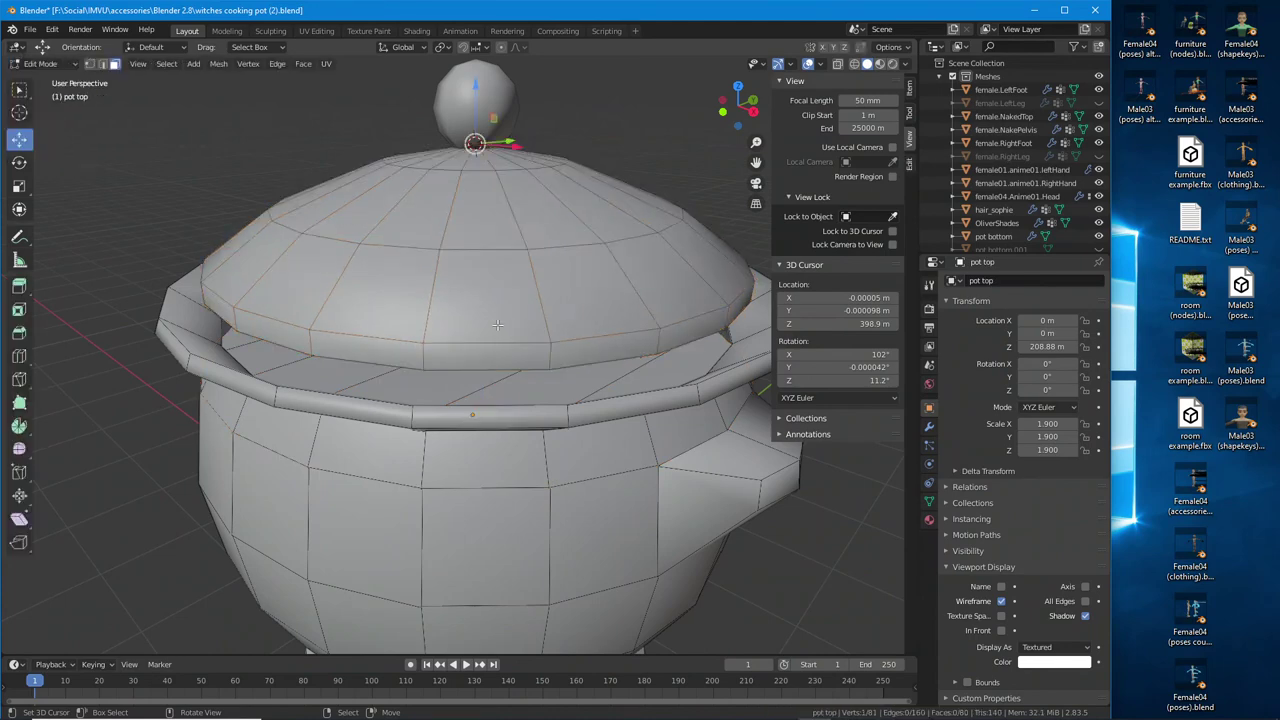
left_click(102, 63)
left_click(488, 345, "alt")
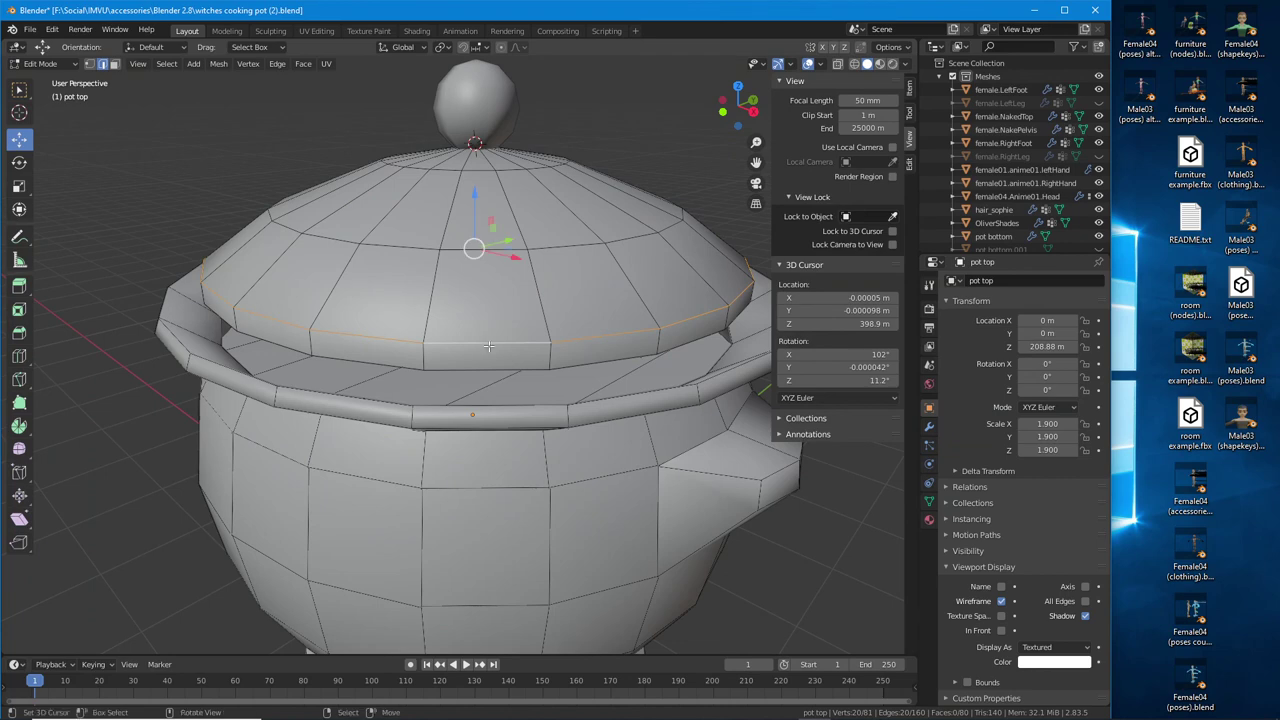
left_click(285, 64)
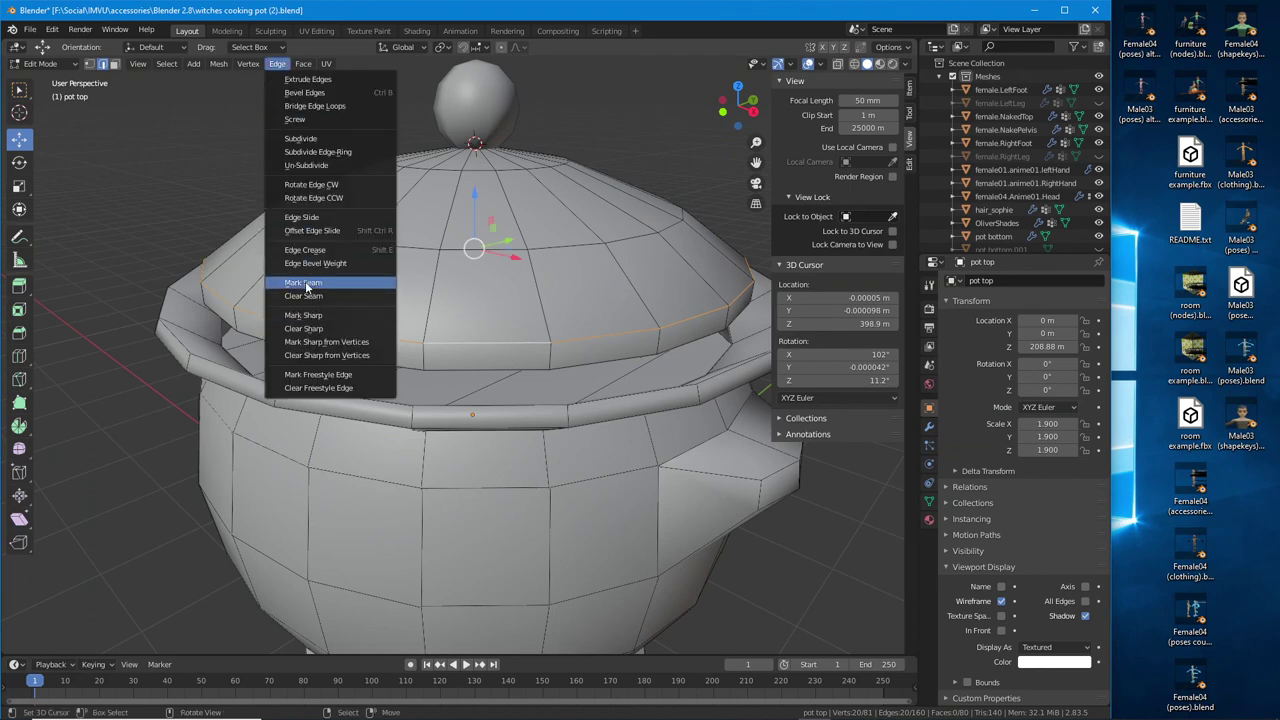
left_click(306, 317)
scroll(414, 331, "down", 3)
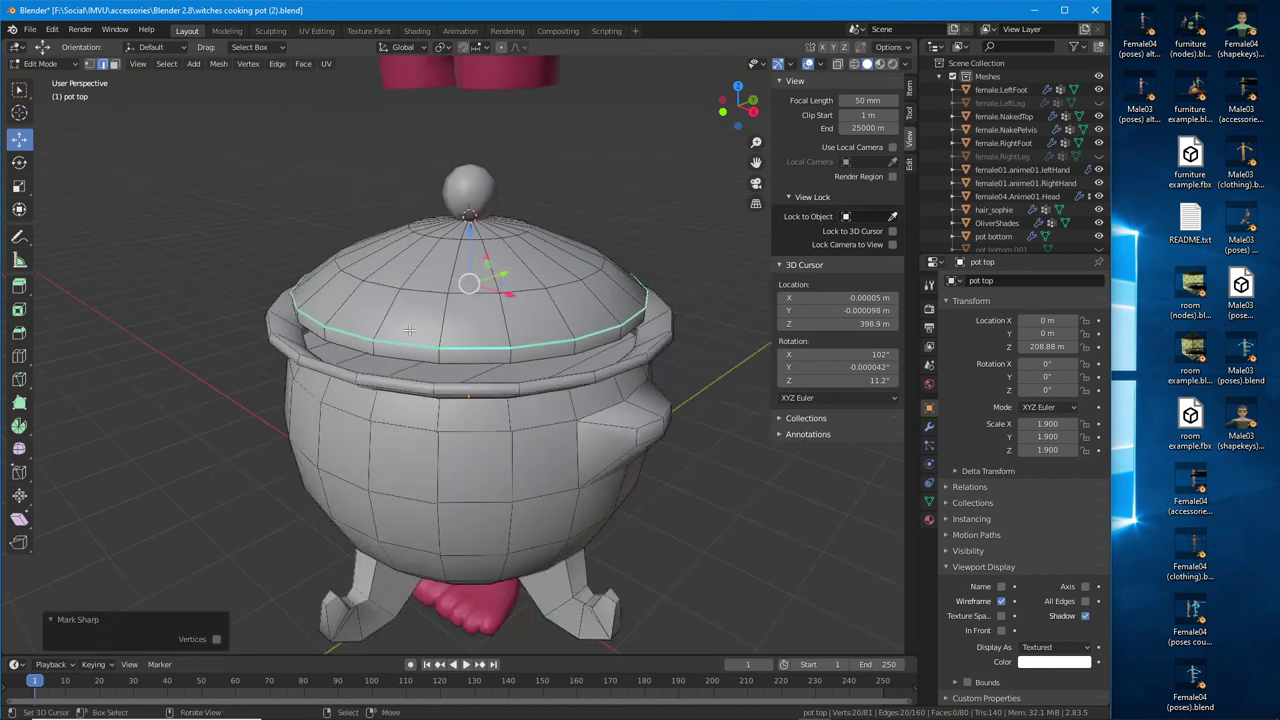
Add an Edge Split modifier to the lid with Edge Angle unchecked
left_click(929, 426)
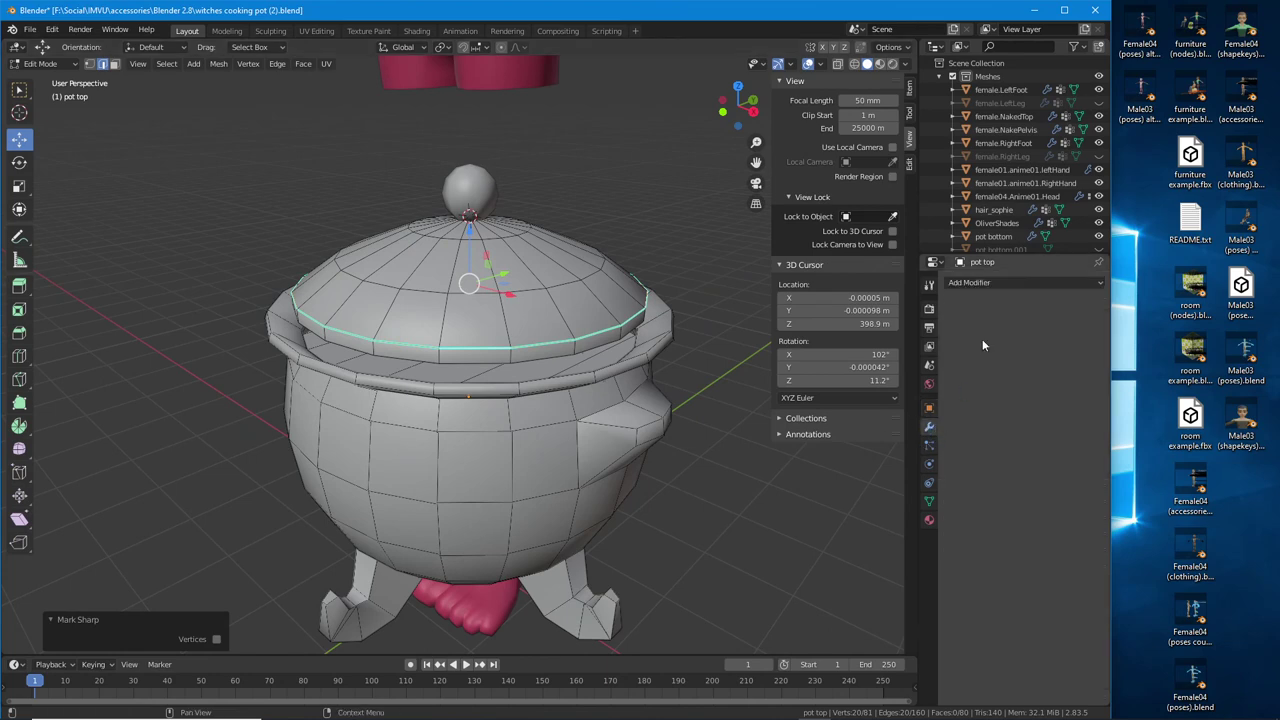
left_click(990, 283)
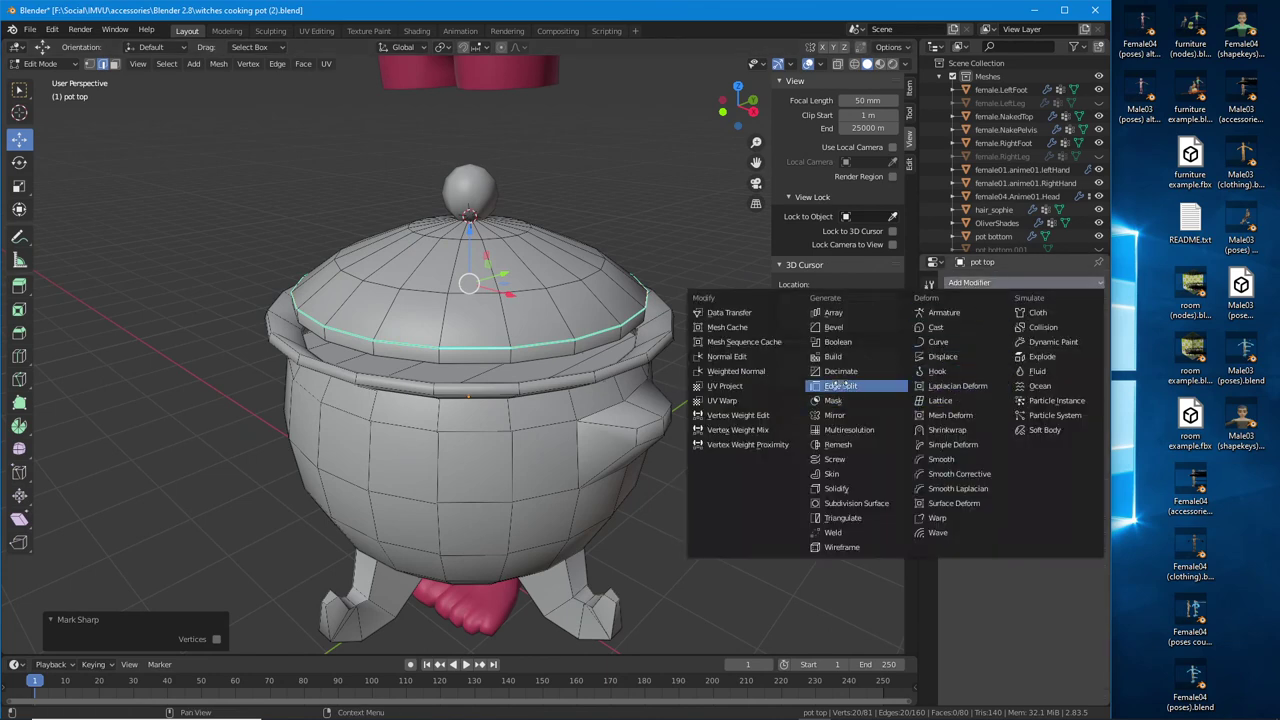
left_click(840, 386)
left_click(953, 341)
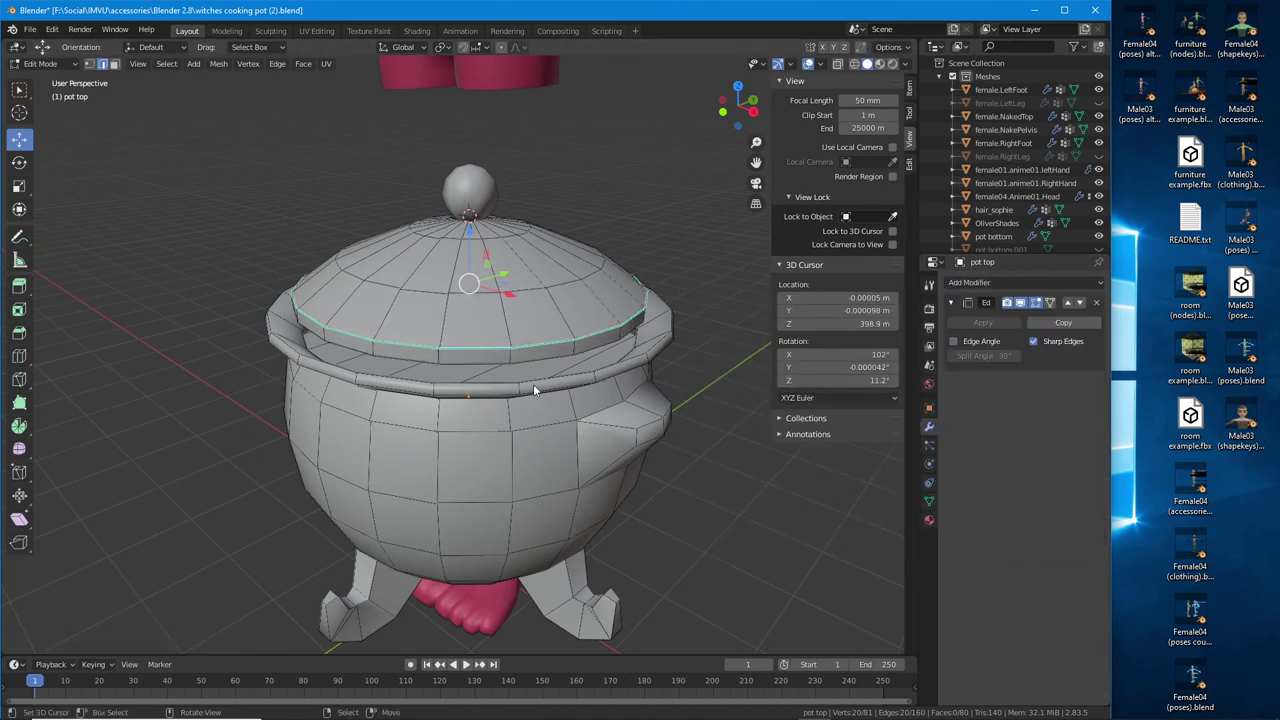
middle_click_drag(533, 384, 210, 317)
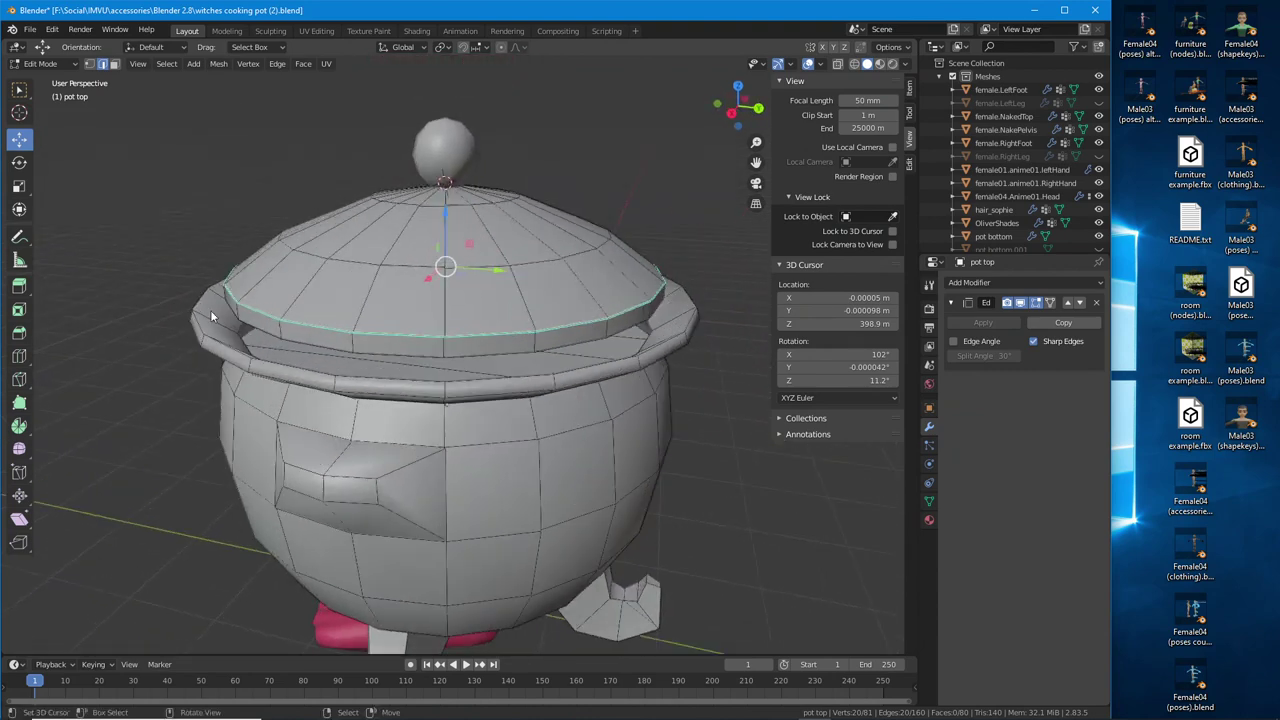
Loop-cut a new edge loop on the lid and lower it 6.57 m along Z
left_click(19, 355)
mouse_move(311, 277)
left_mouse_down()
mouse_move(297, 304)
mouse_move(309, 280)
mouse_move(305, 296)
left_mouse_up()
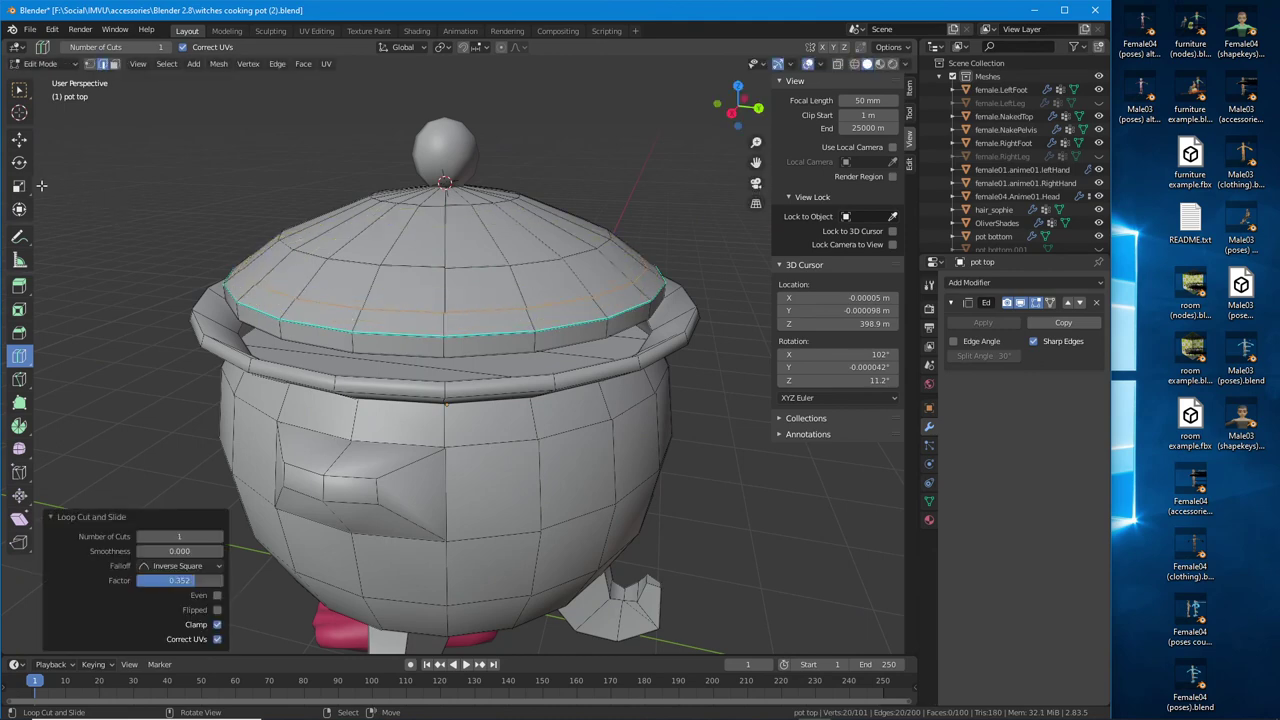
left_click(19, 138)
left_click_drag(442, 197, 451, 208)
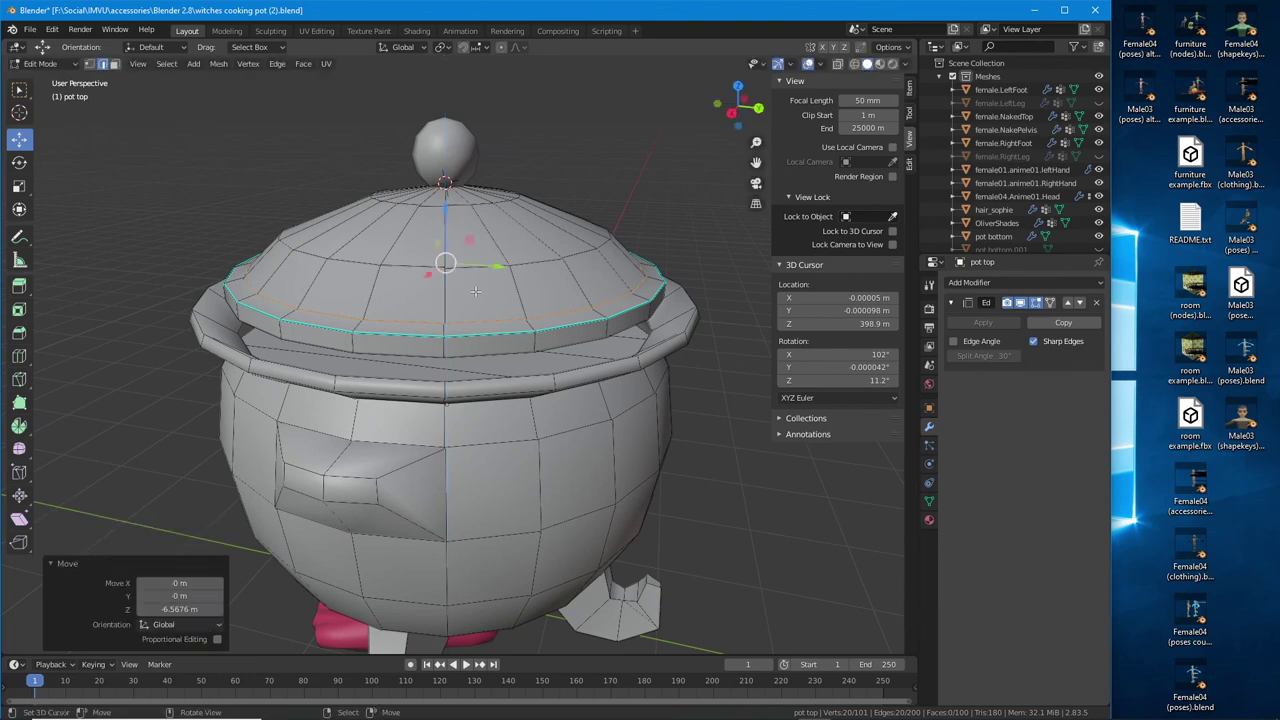
middle_click_drag(475, 291, 470, 300)
Scale the new lid loop to 0.915 and return to Object Mode
left_click(19, 185)
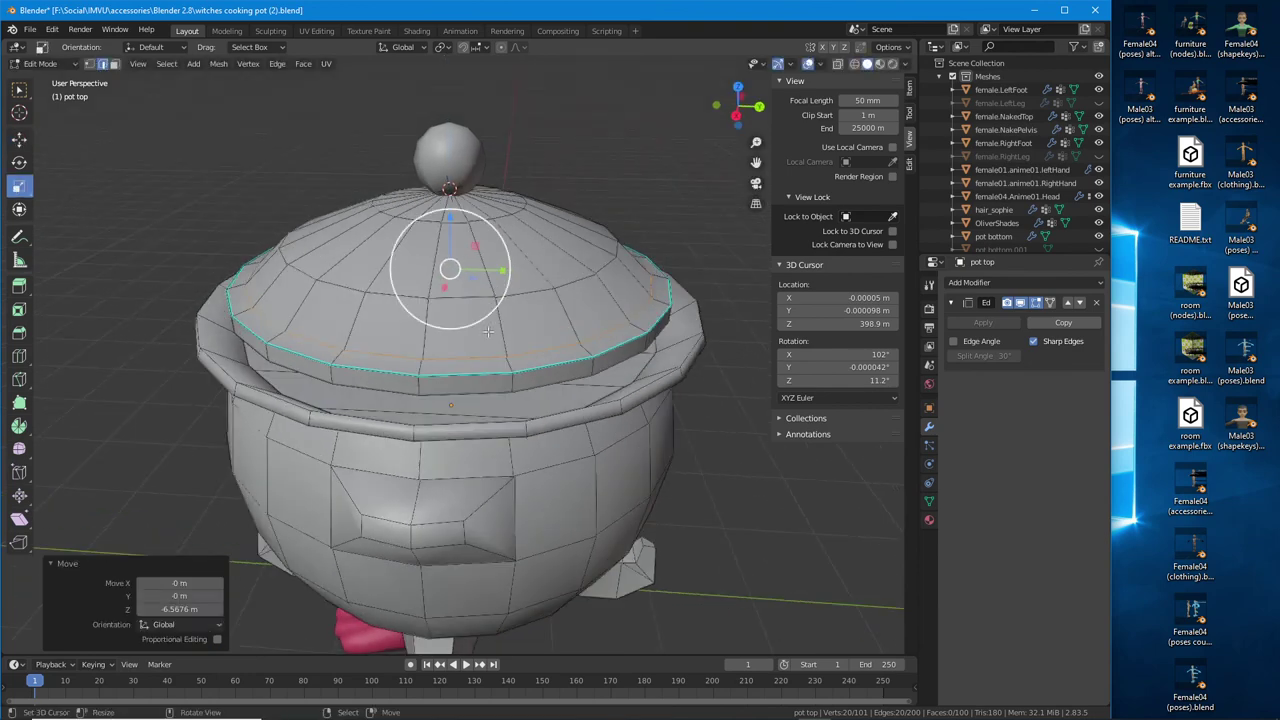
left_click_drag(482, 322, 477, 314)
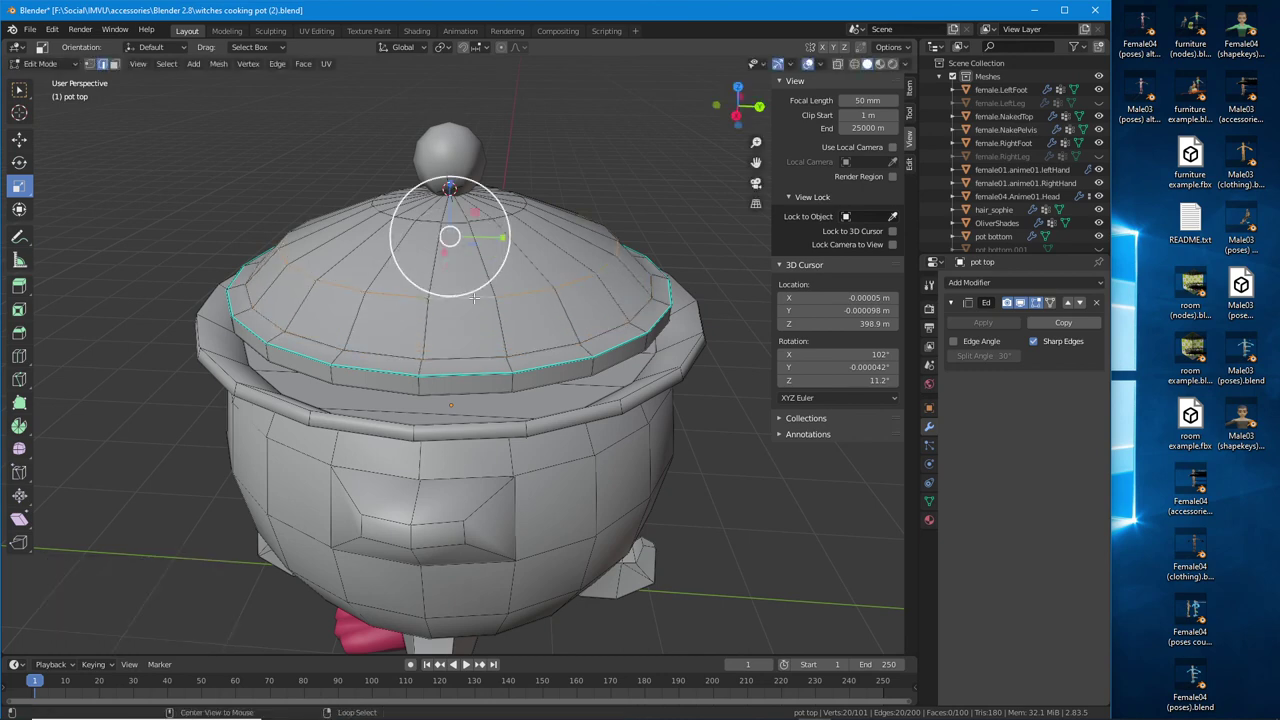
left_click_drag(488, 248, 484, 276)
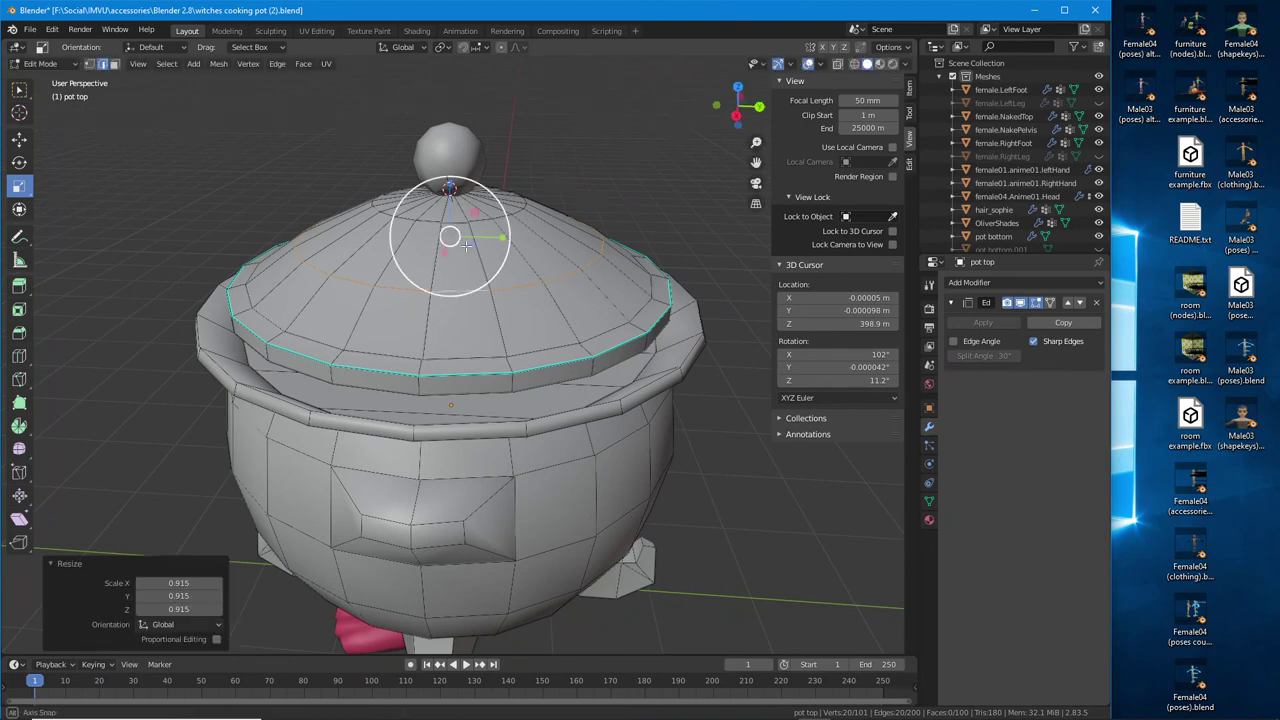
middle_click_drag(466, 245, 447, 198)
scroll(440, 290, "down", 2)
key("Tab")
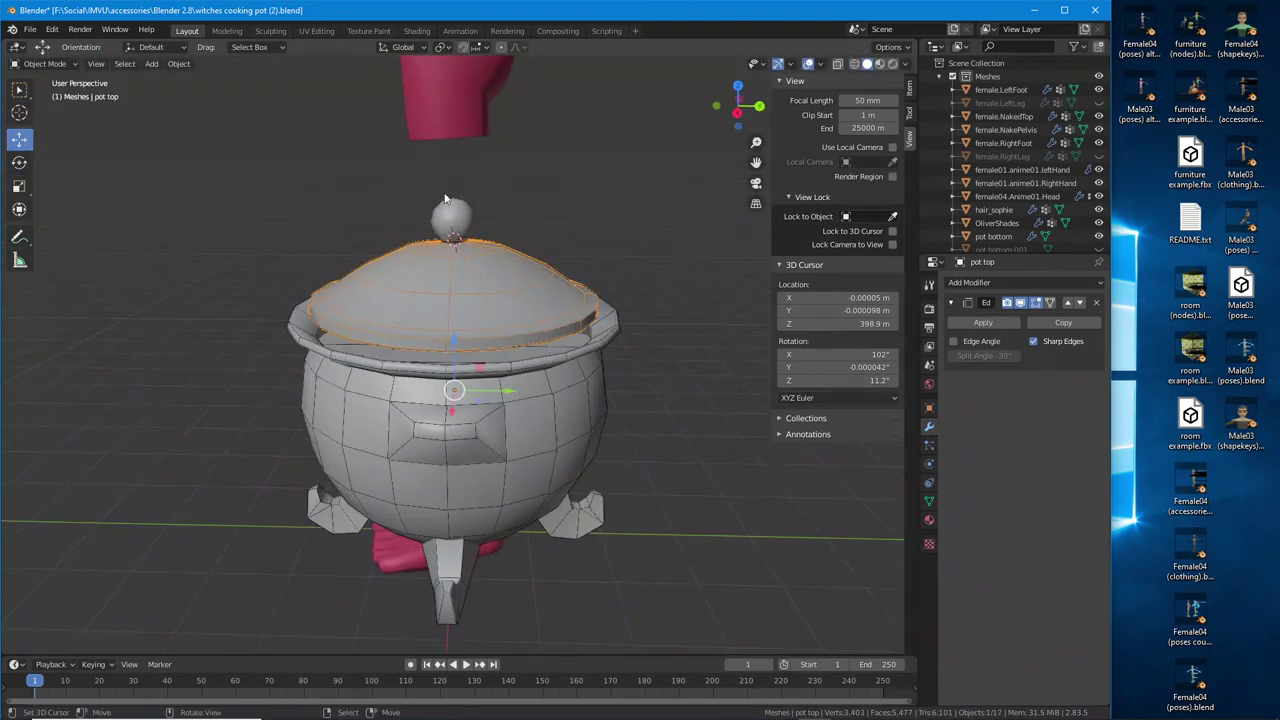
Turn on Viewport Display > Wireframe for the knob Sphere in Object Properties
left_click(451, 216)
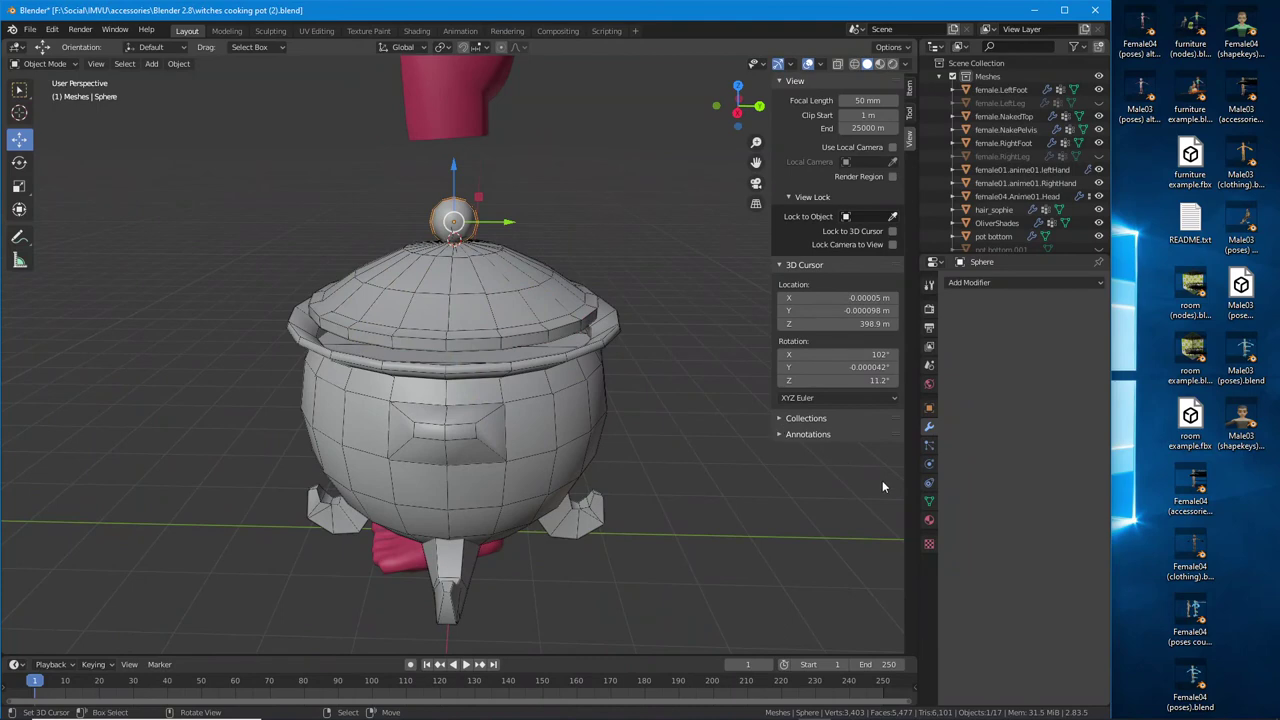
left_click(930, 503)
left_click(929, 408)
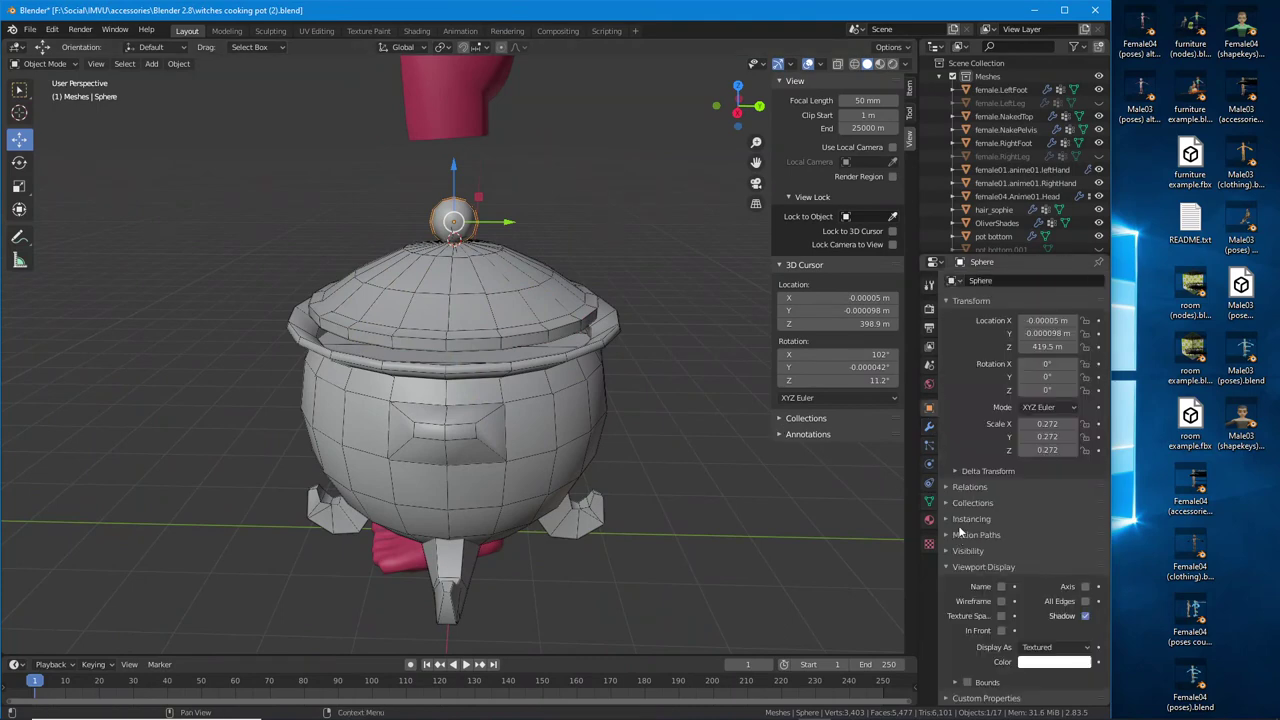
left_click(1001, 601)
middle_click_drag(615, 390, 476, 360)
Deselect the knob and orbit around the pot, selecting the right foot
key("alt+a")
scroll(476, 360, "up", 2)
middle_click_drag(472, 287, 417, 297)
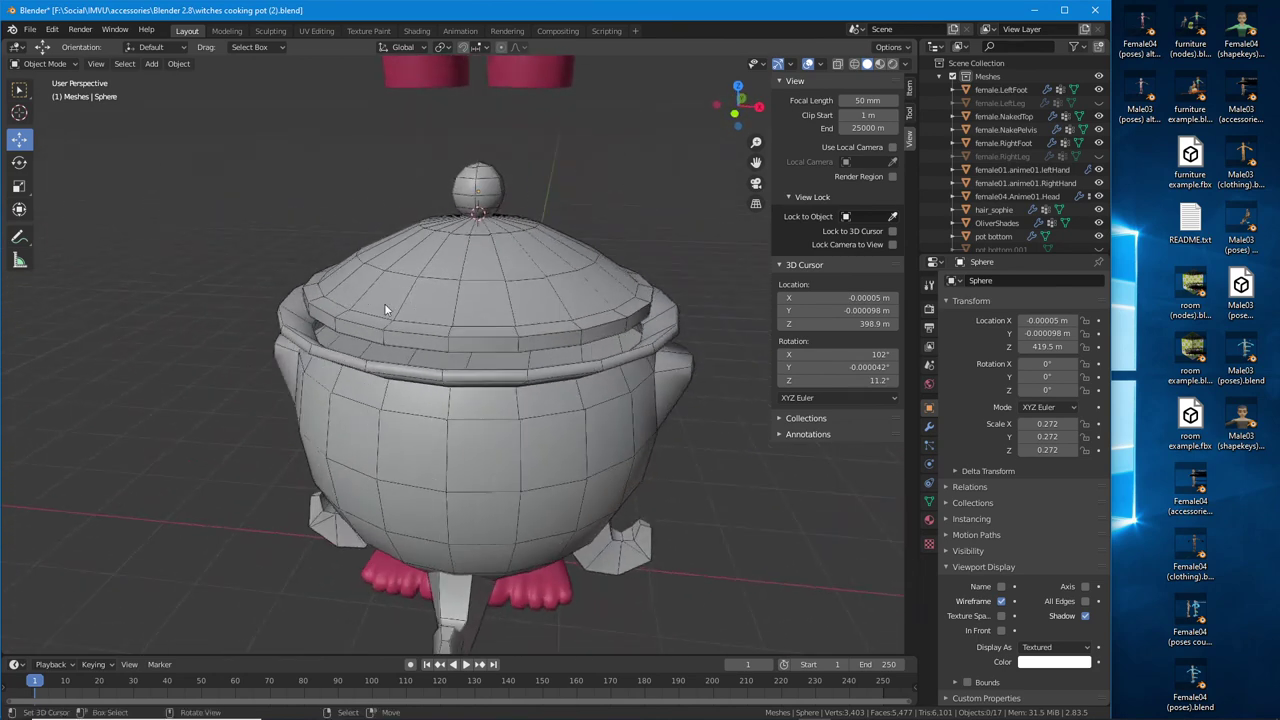
middle_click_drag(523, 371, 418, 327)
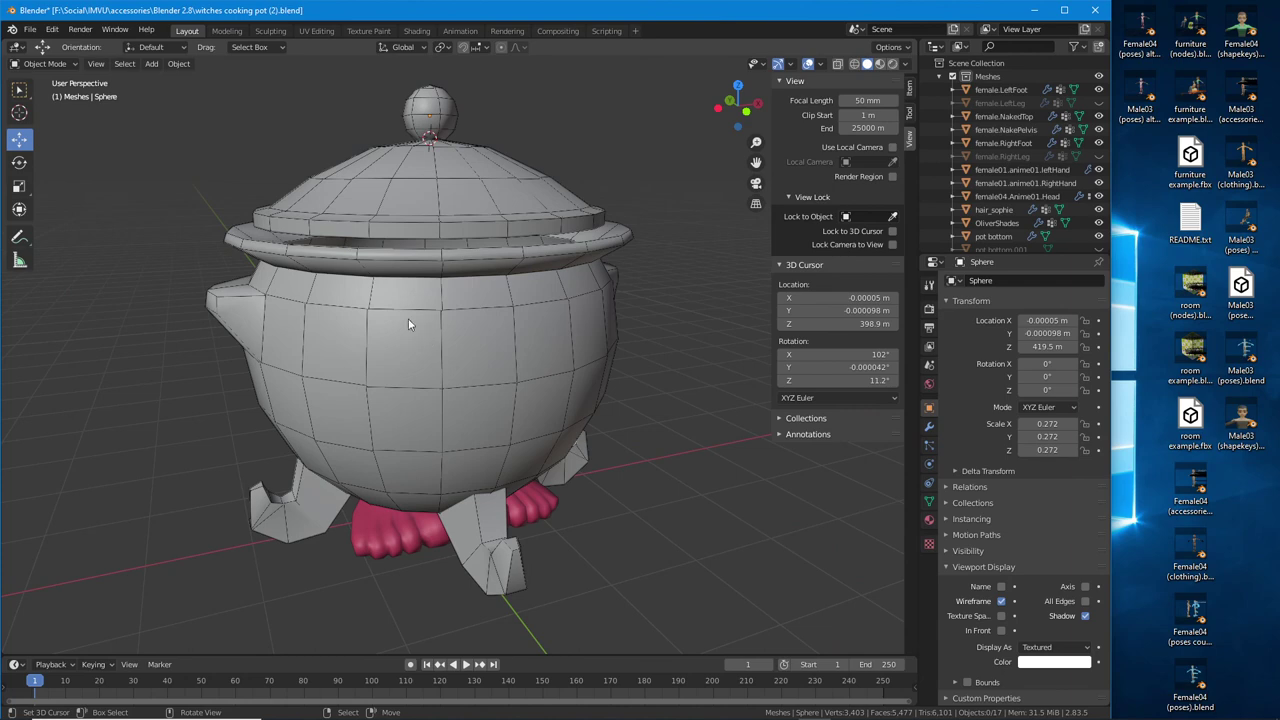
middle_click_drag(478, 369, 496, 458)
left_click(593, 477)
middle_click_drag(431, 390, 381, 476)
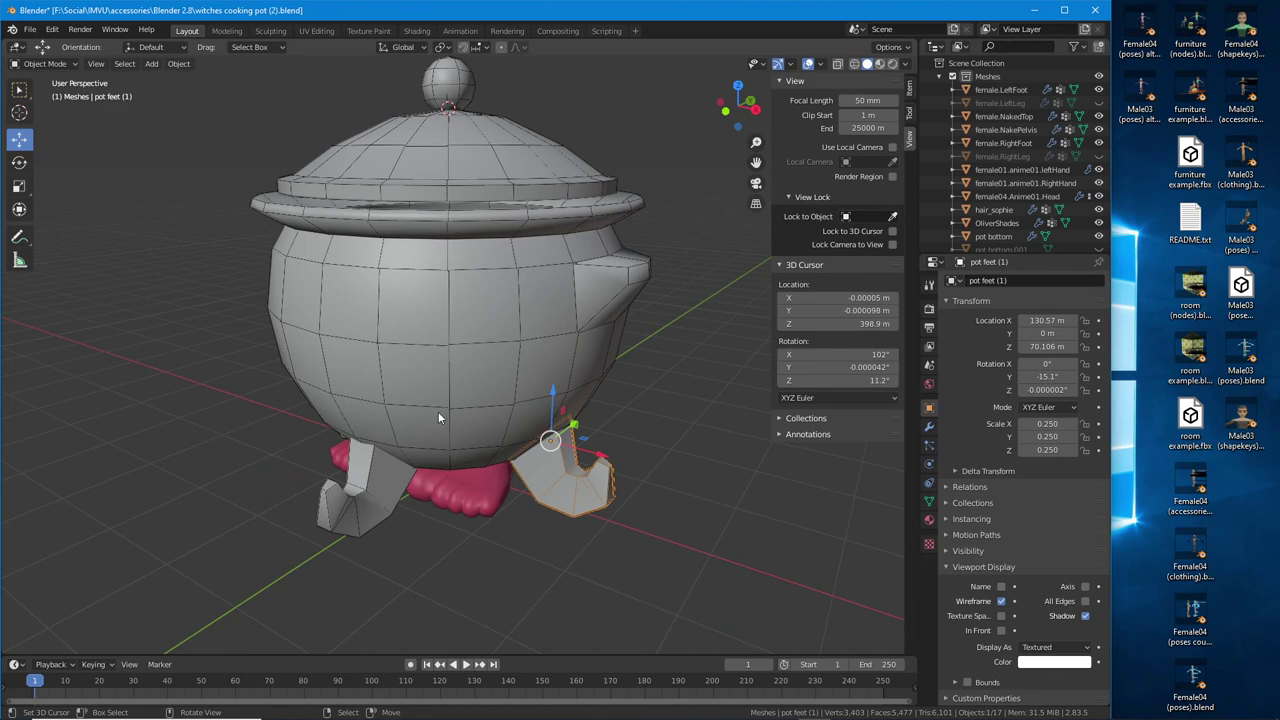
Look over the lid, crock, pot bottom and knob sphere by selecting each in turn
middle_click_drag(416, 372, 480, 274)
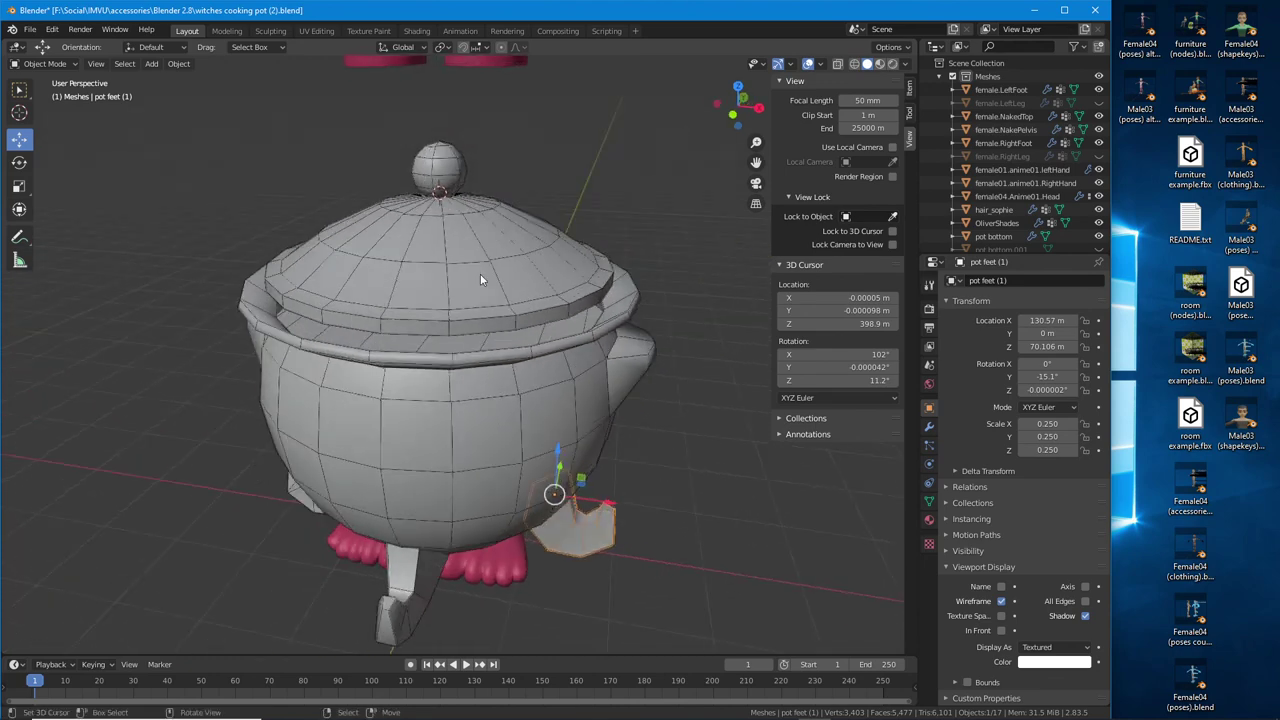
left_click(480, 274)
left_click(547, 391)
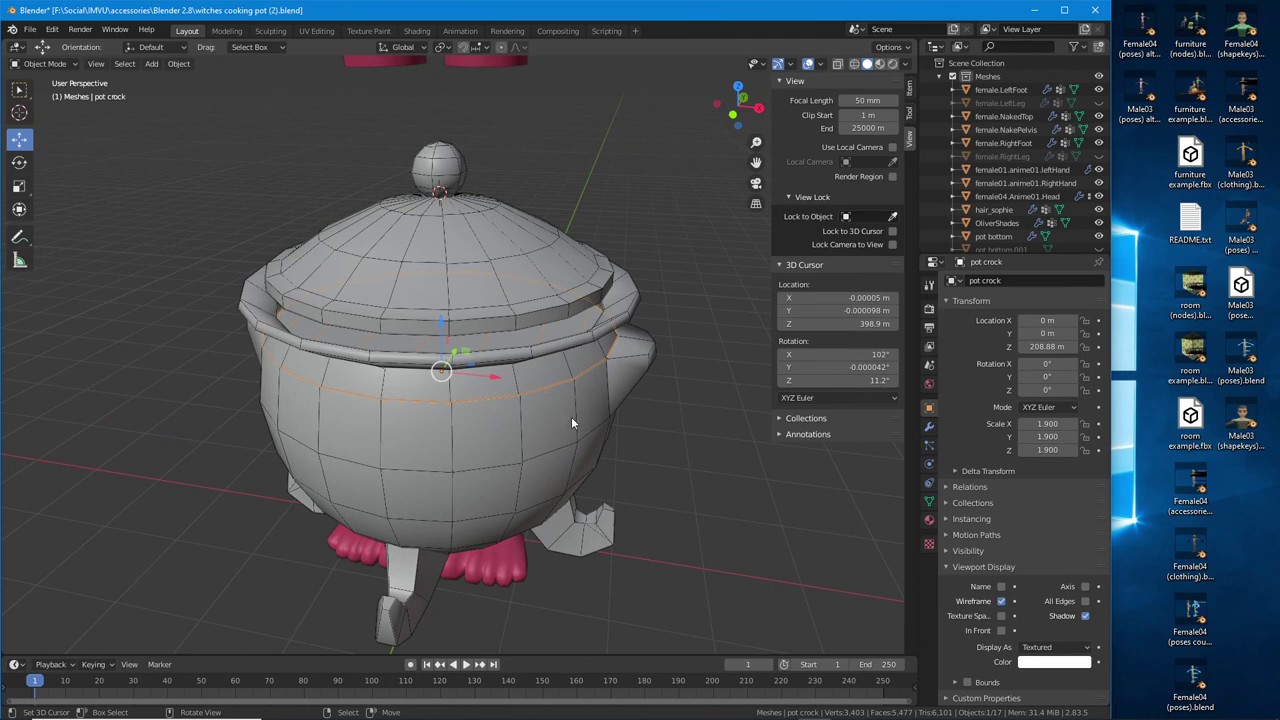
left_click(576, 428)
left_click(508, 208)
middle_click_drag(508, 208, 447, 164)
left_click(445, 166)
middle_click_drag(500, 251, 414, 390)
left_click(430, 364)
middle_click_drag(390, 442, 506, 445)
scroll(508, 450, "down", 3)
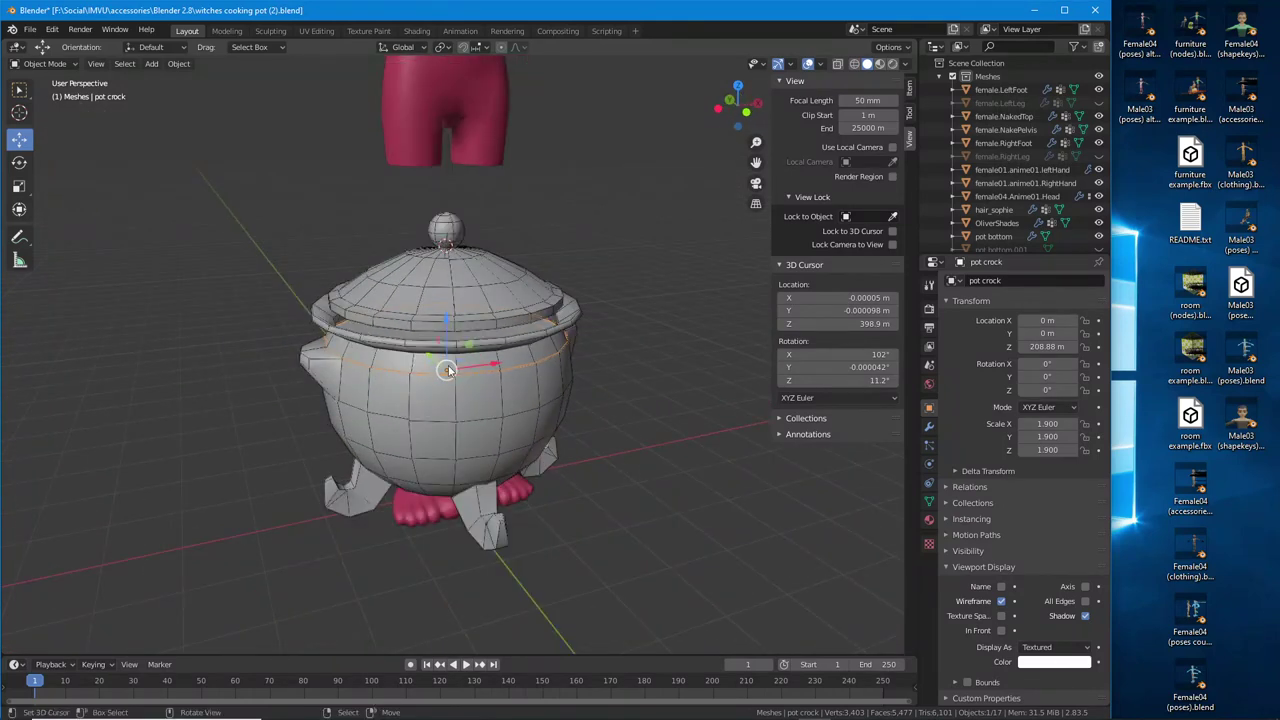
scroll(522, 490, "up", 3)
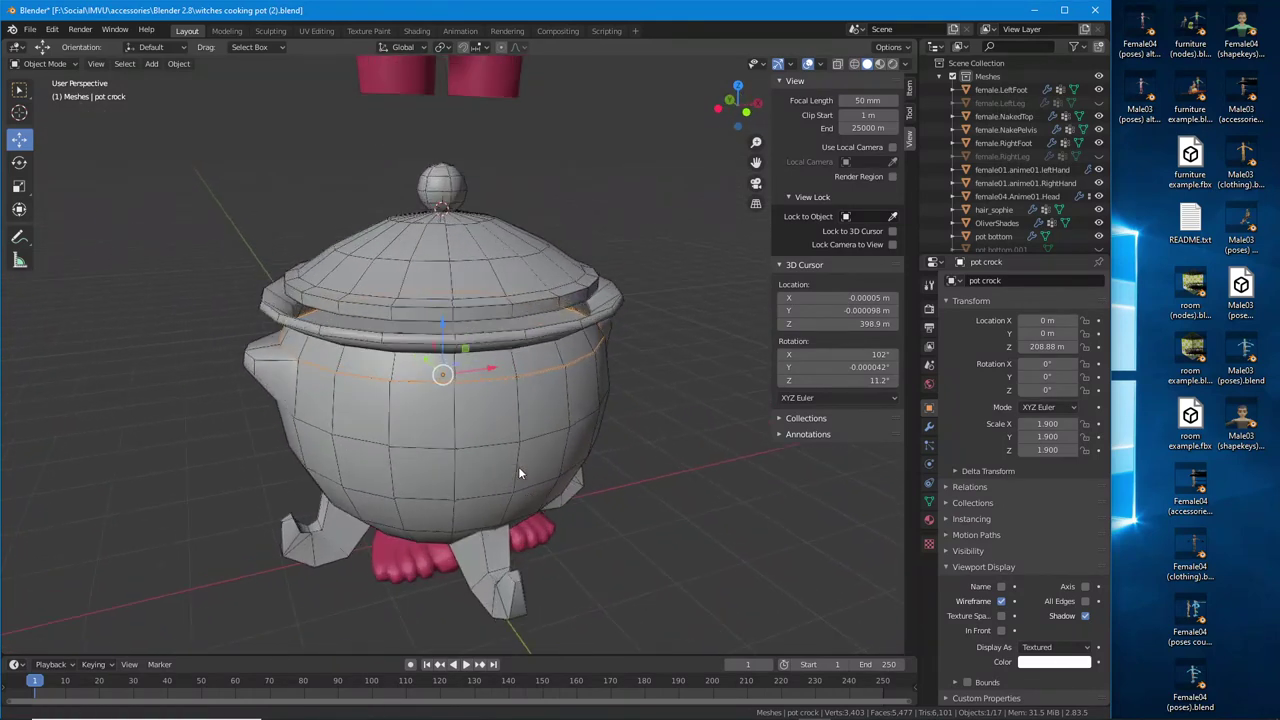
Save As 'witches cooking pot (3).blend', changing the copy number in the file name to 3
left_click(30, 30)
left_click(56, 131)
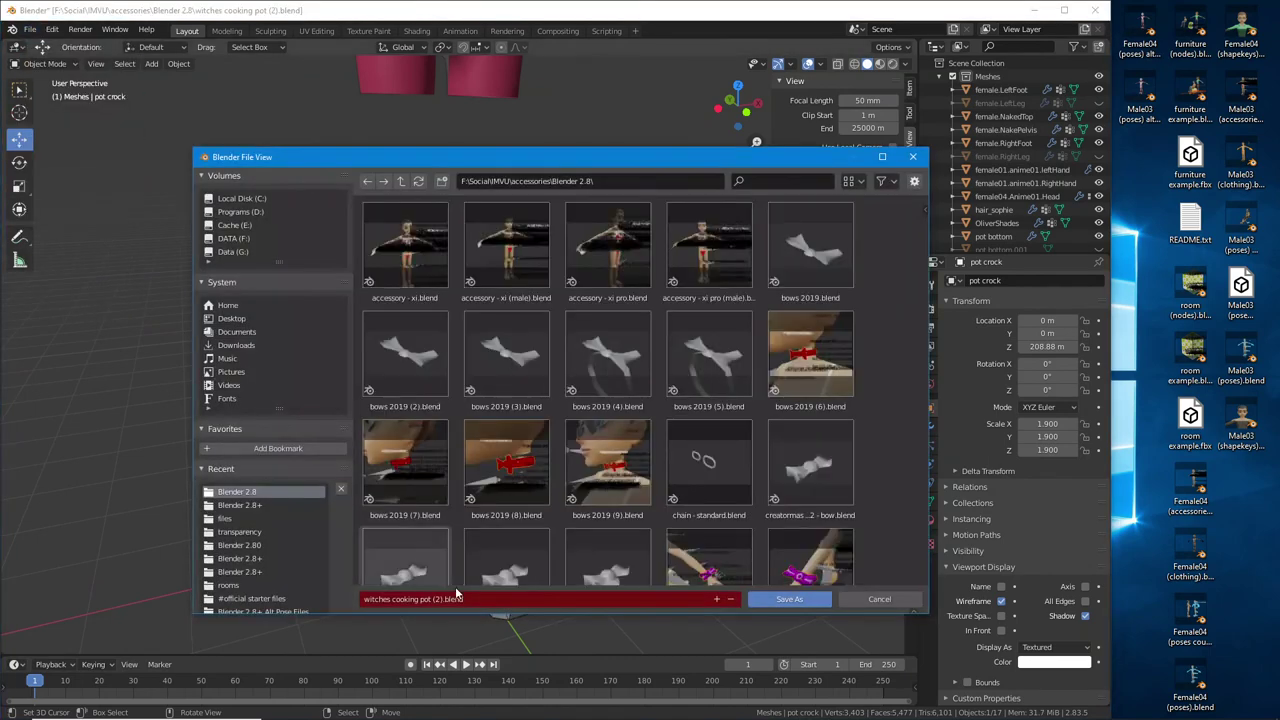
left_click(440, 598)
key("BackSpace")
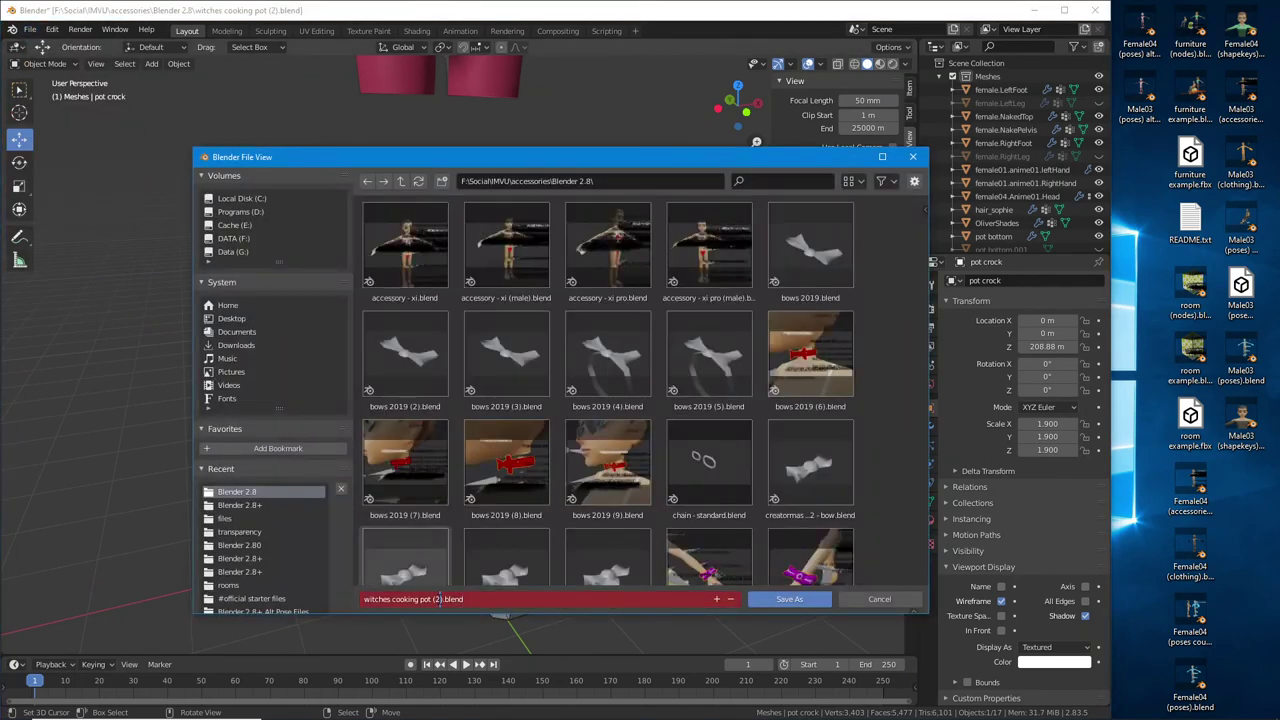
type("2")
key("BackSpace")
type("3")
key("Return")
left_click(792, 599)
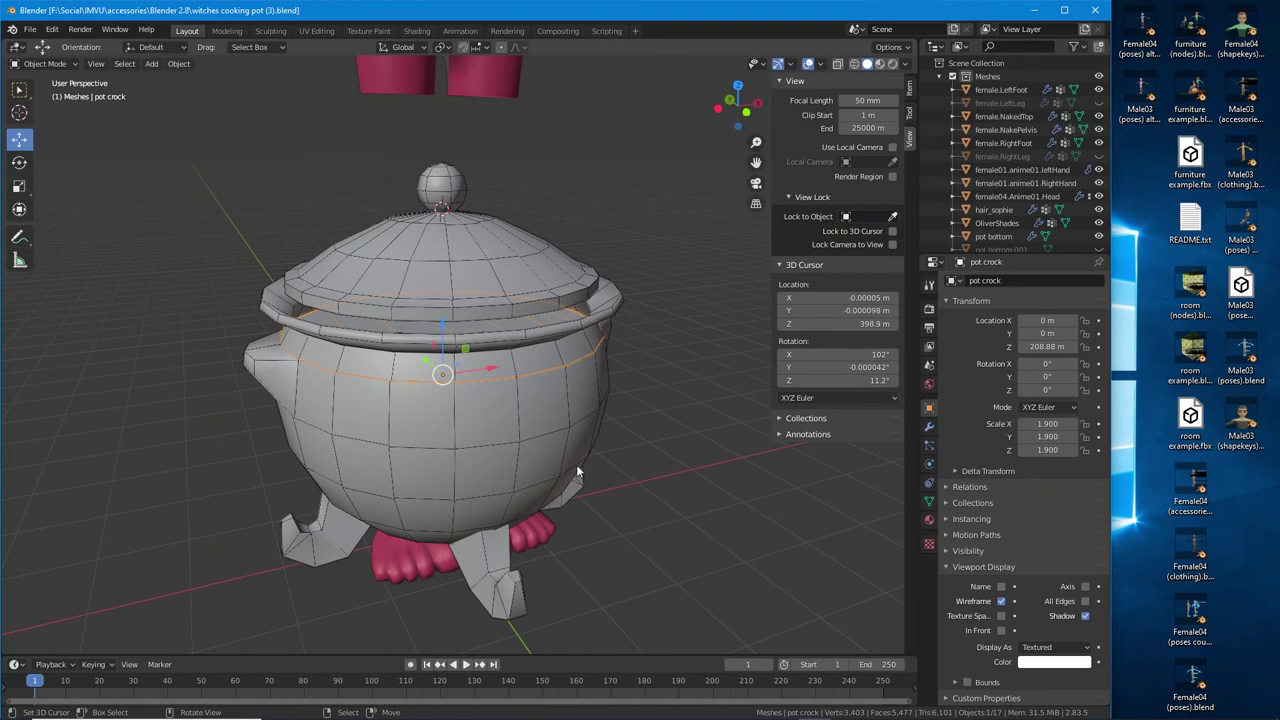
middle_click_drag(460, 462, 597, 443)
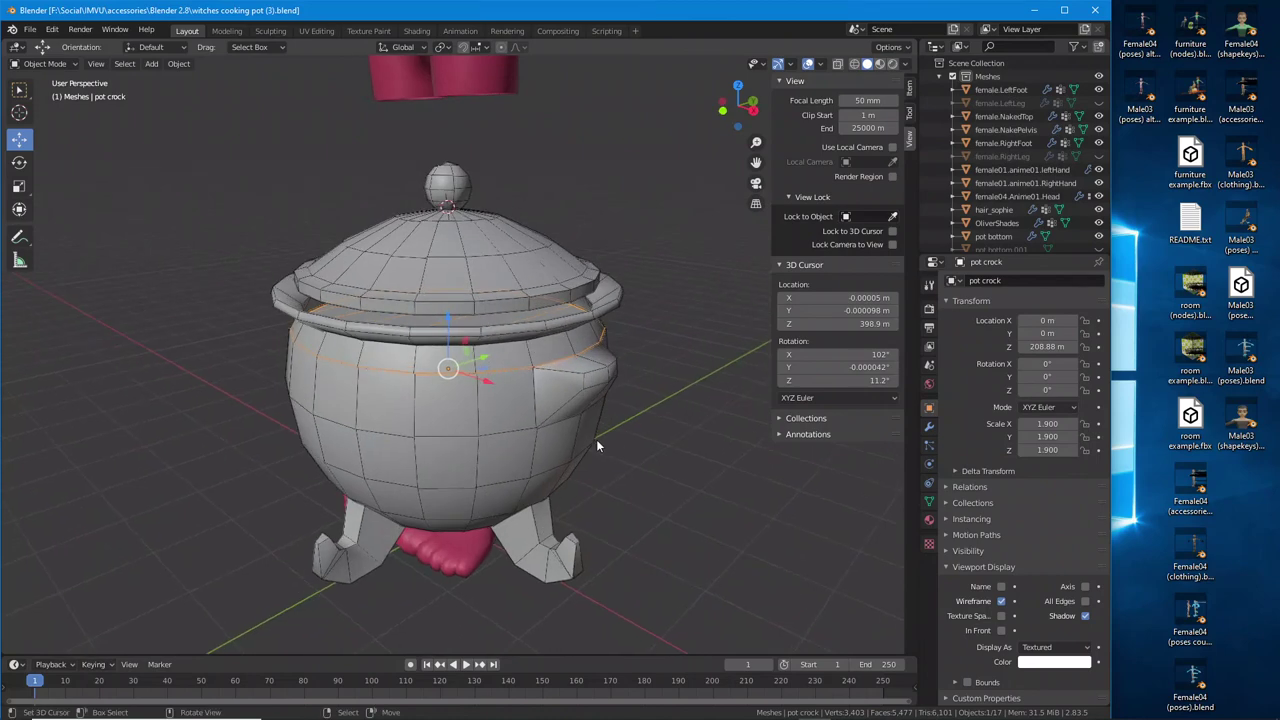
middle_click_drag(546, 397, 487, 436)
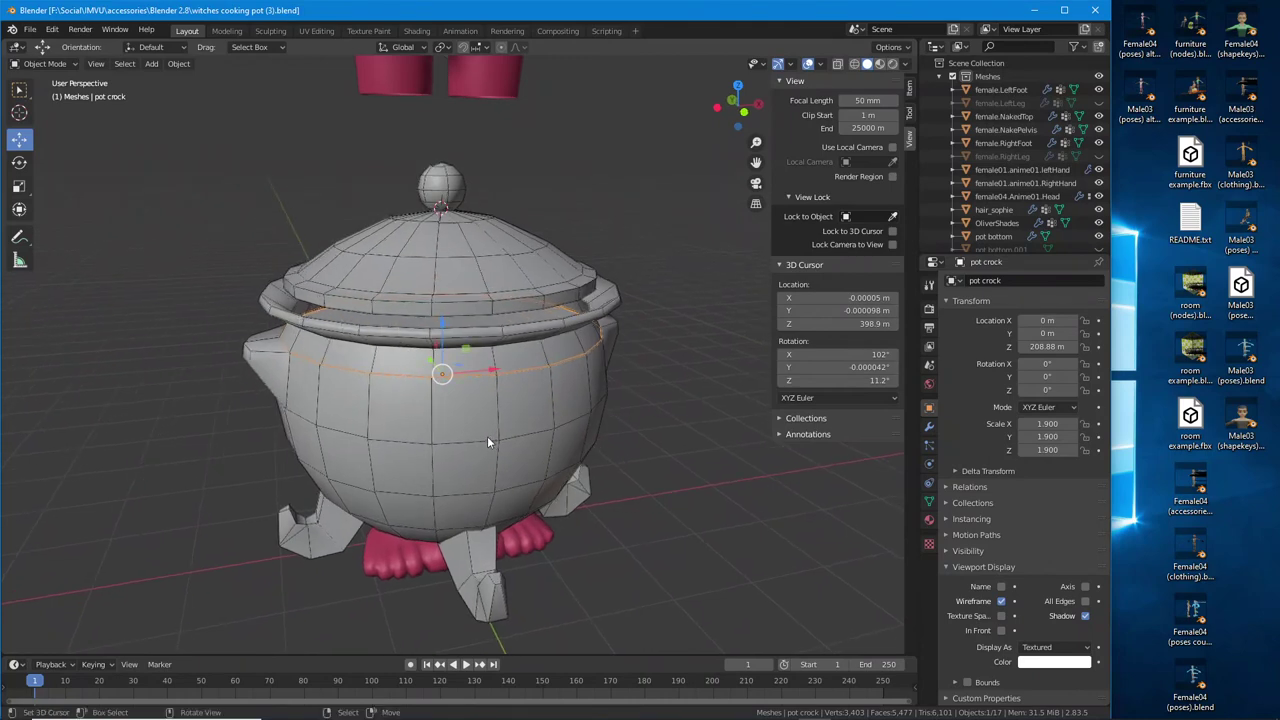